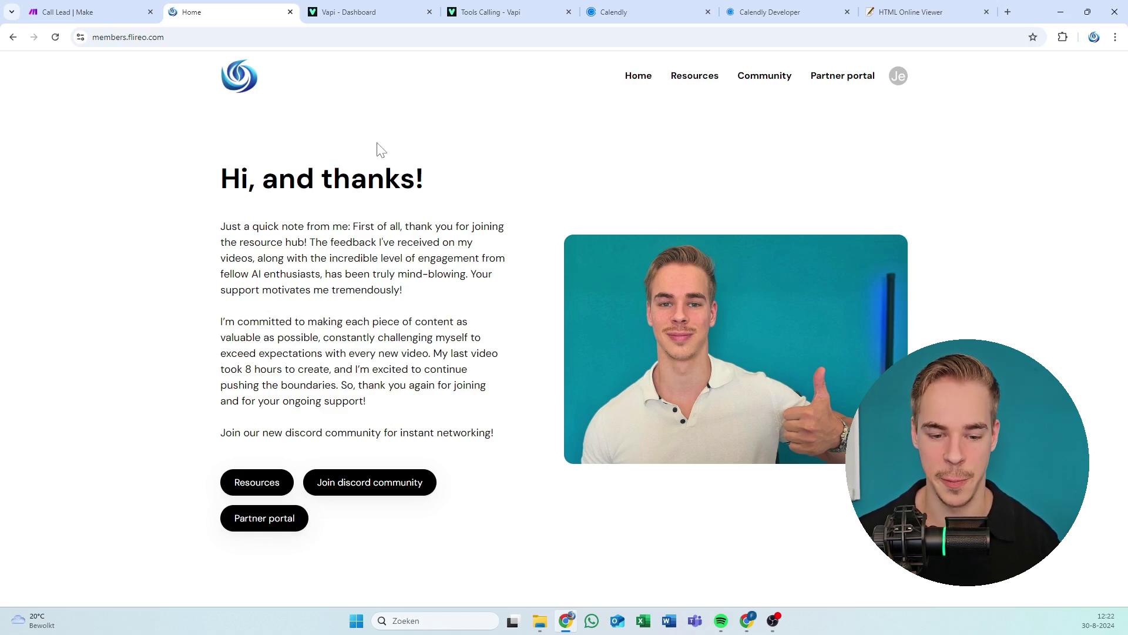
# Go to the members hub Resources page with its grid of tutorial video cards.
pyautogui.click(694, 87)
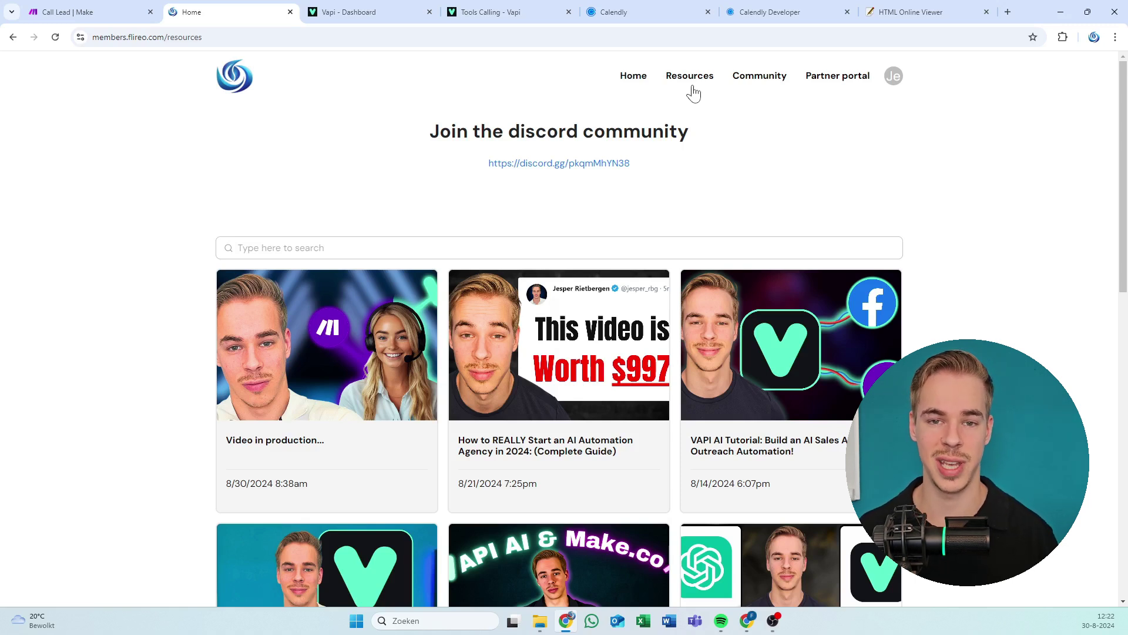
pyautogui.scroll(-5, 580, 227)
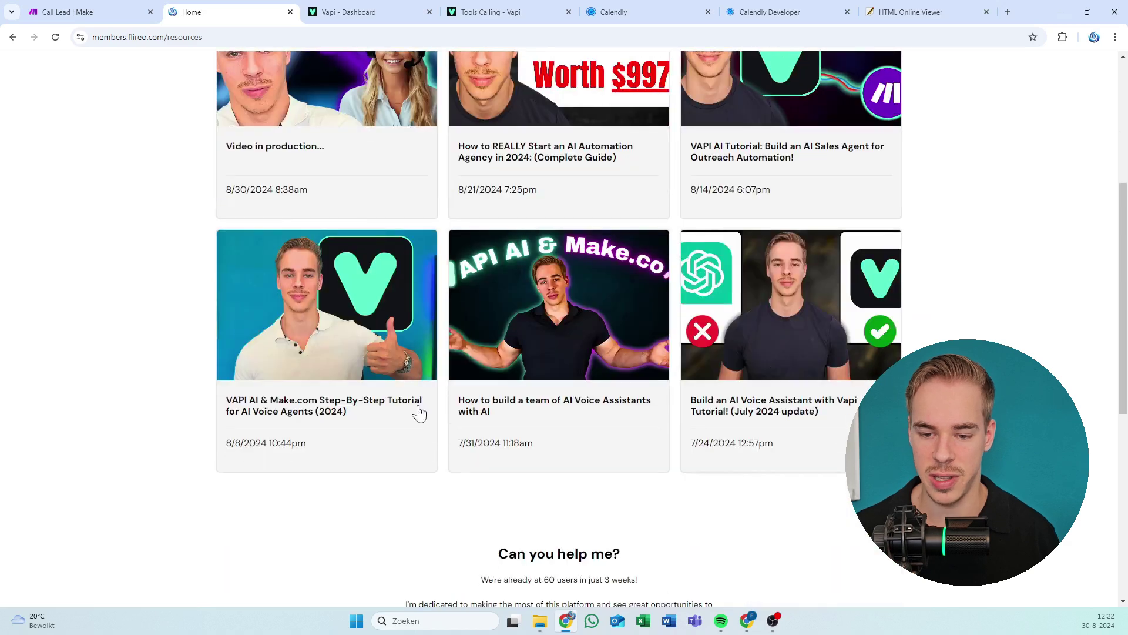
pyautogui.scroll(4, 415, 410)
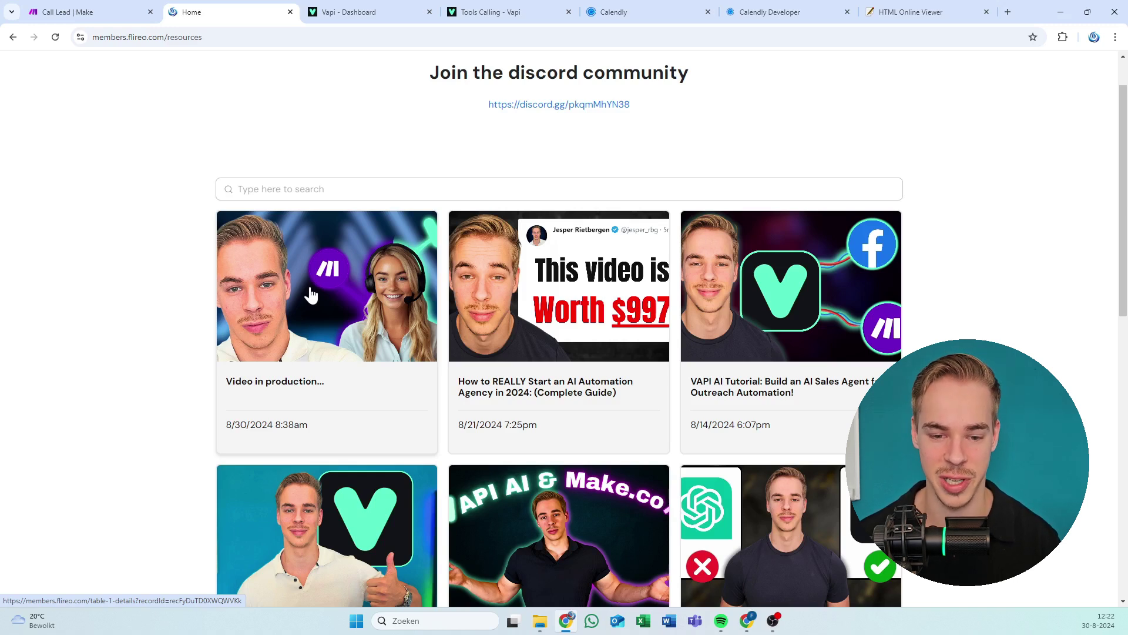
pyautogui.scroll(-1, 311, 294)
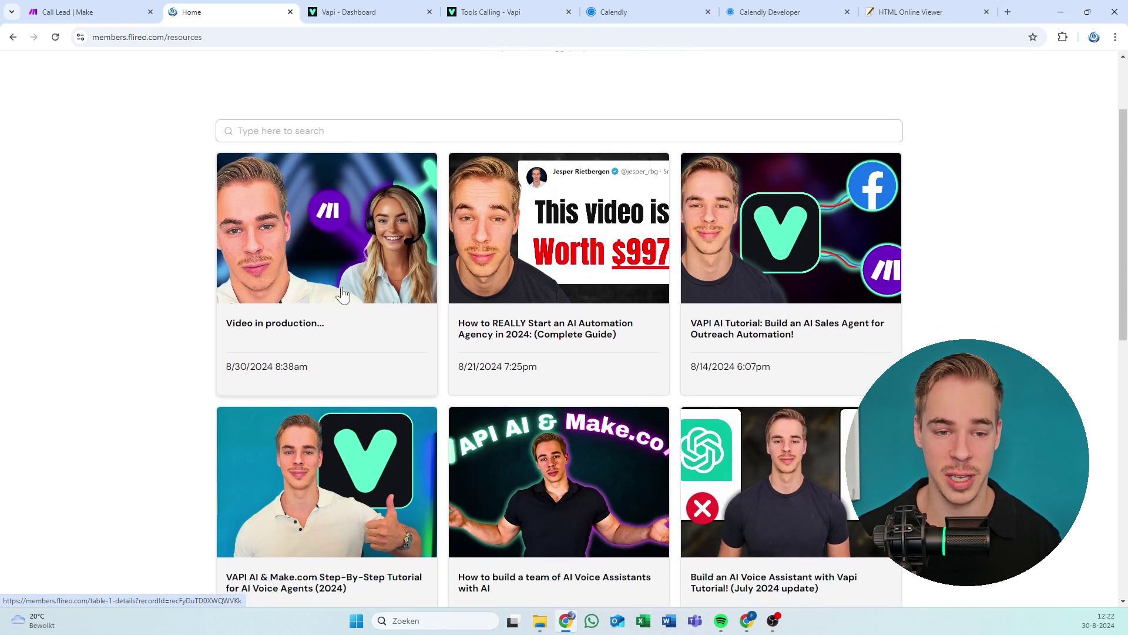
pyautogui.scroll(2, 321, 297)
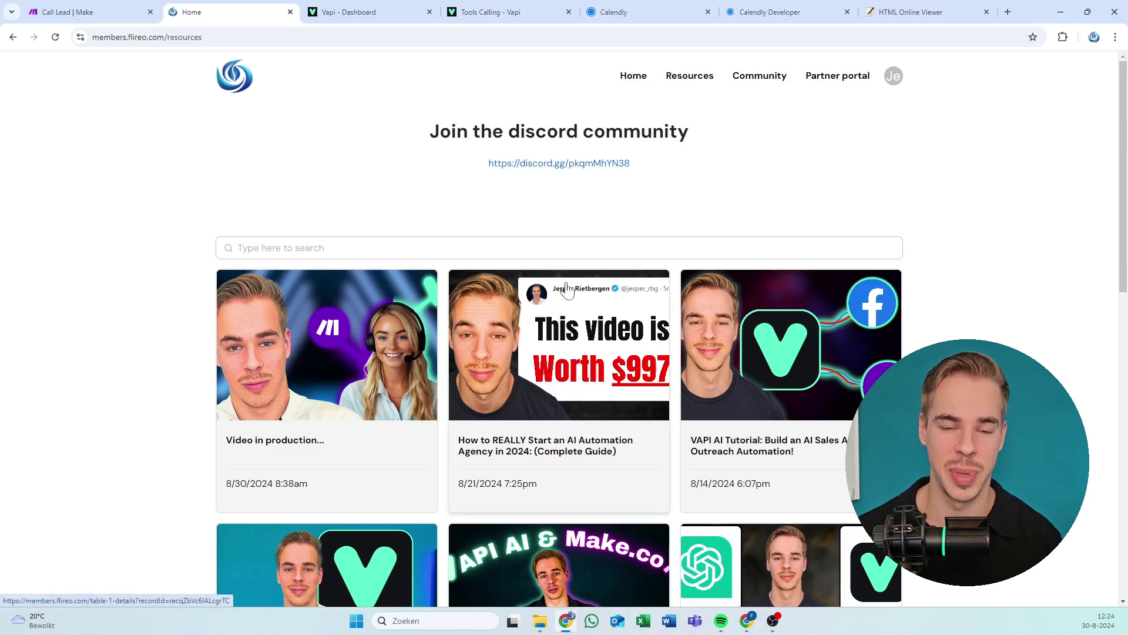
# Open the beta 'Find a partner' portal listing member profile cards.
pyautogui.click(850, 82)
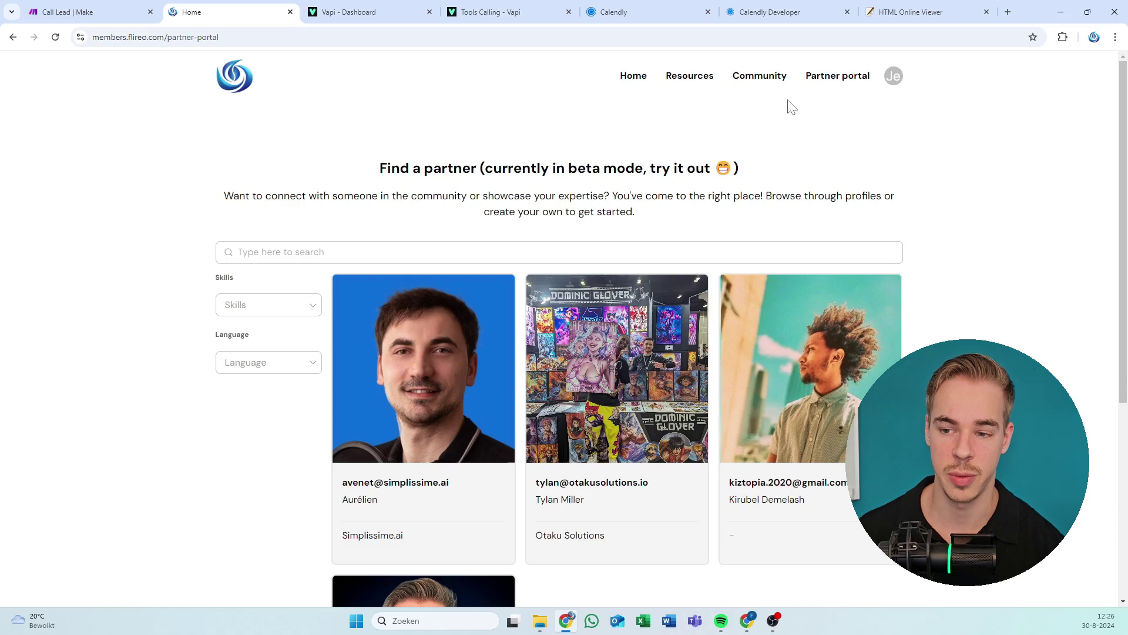
# Scroll the partner listing and open the fourth profile card, from Flireo BV.
pyautogui.scroll(-2, 466, 196)
pyautogui.scroll(1, 596, 260)
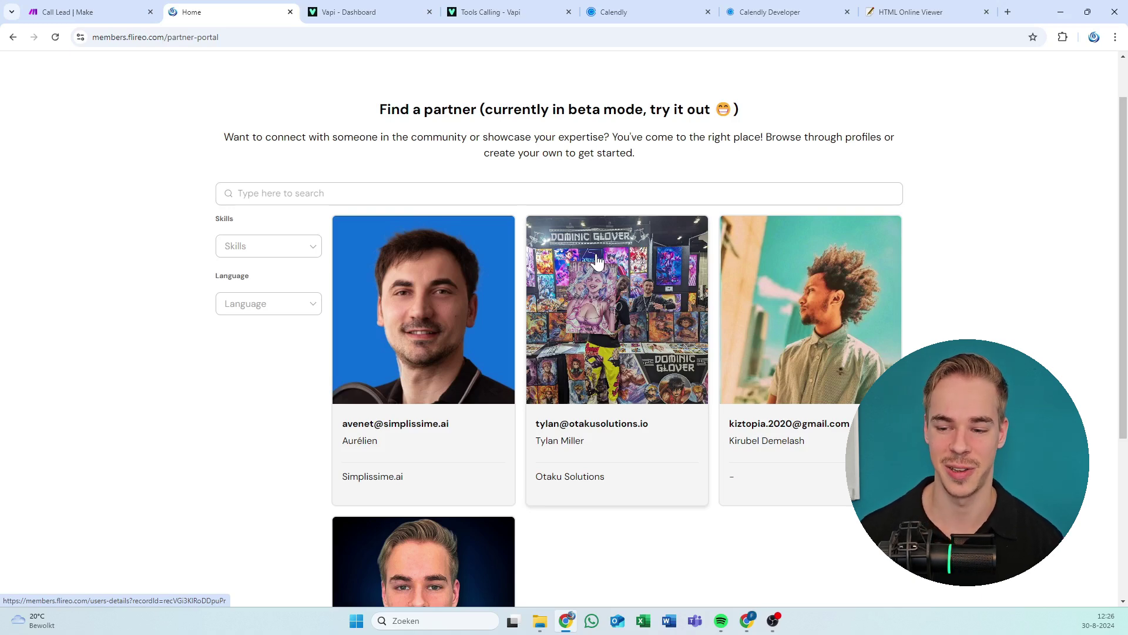
pyautogui.scroll(-4, 587, 276)
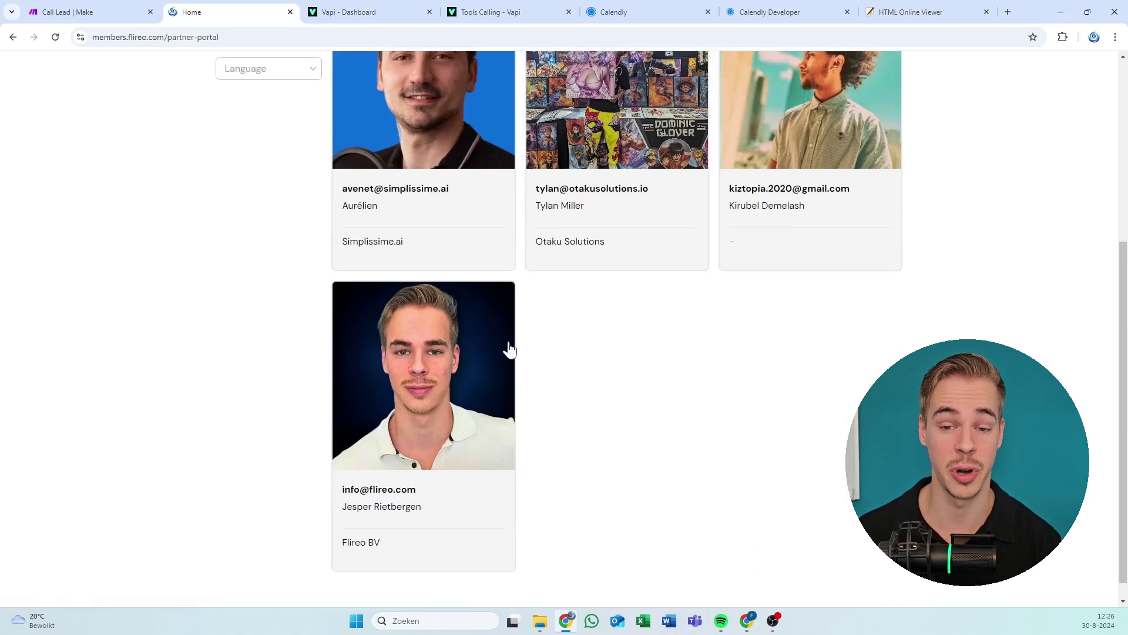
pyautogui.scroll(4, 509, 353)
pyautogui.scroll(2, 511, 365)
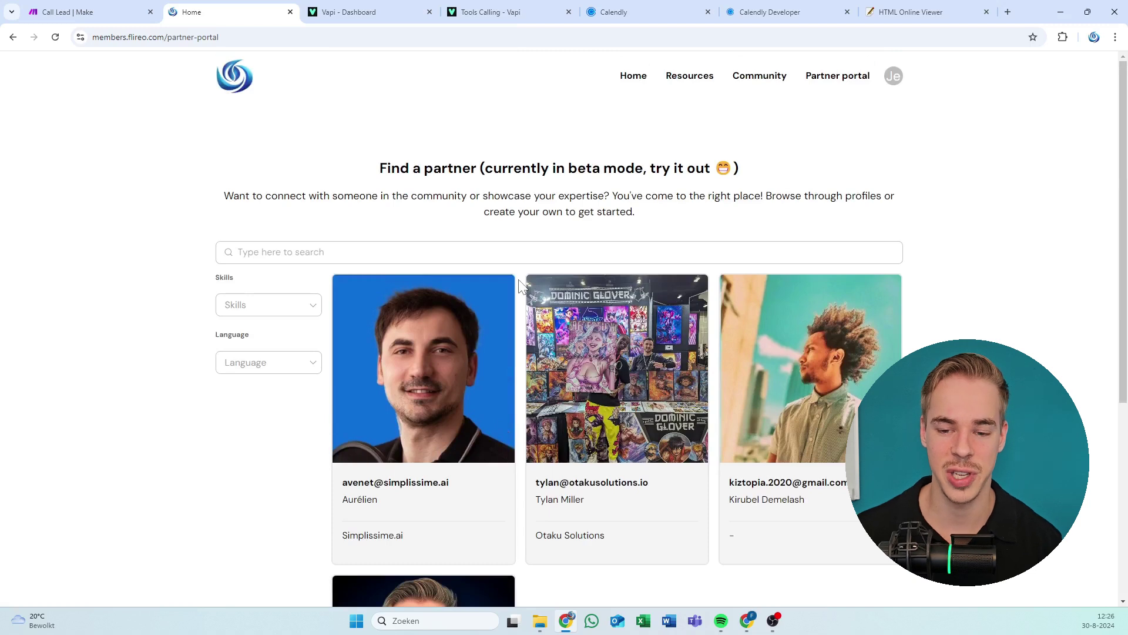
pyautogui.scroll(-2, 519, 286)
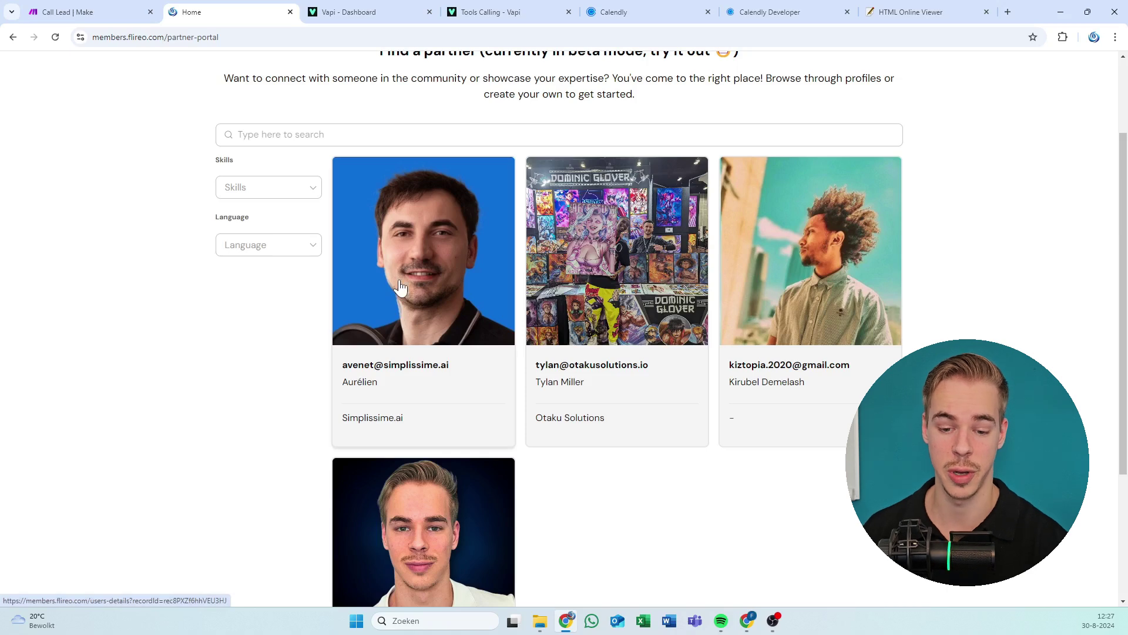
pyautogui.scroll(3, 410, 413)
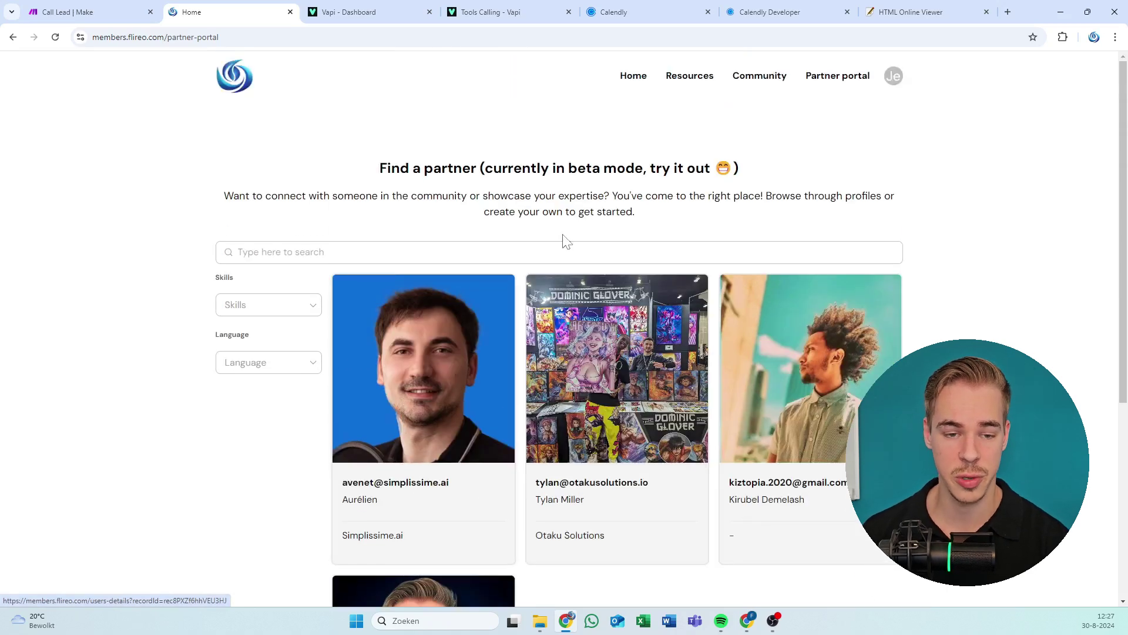
pyautogui.scroll(-5, 532, 194)
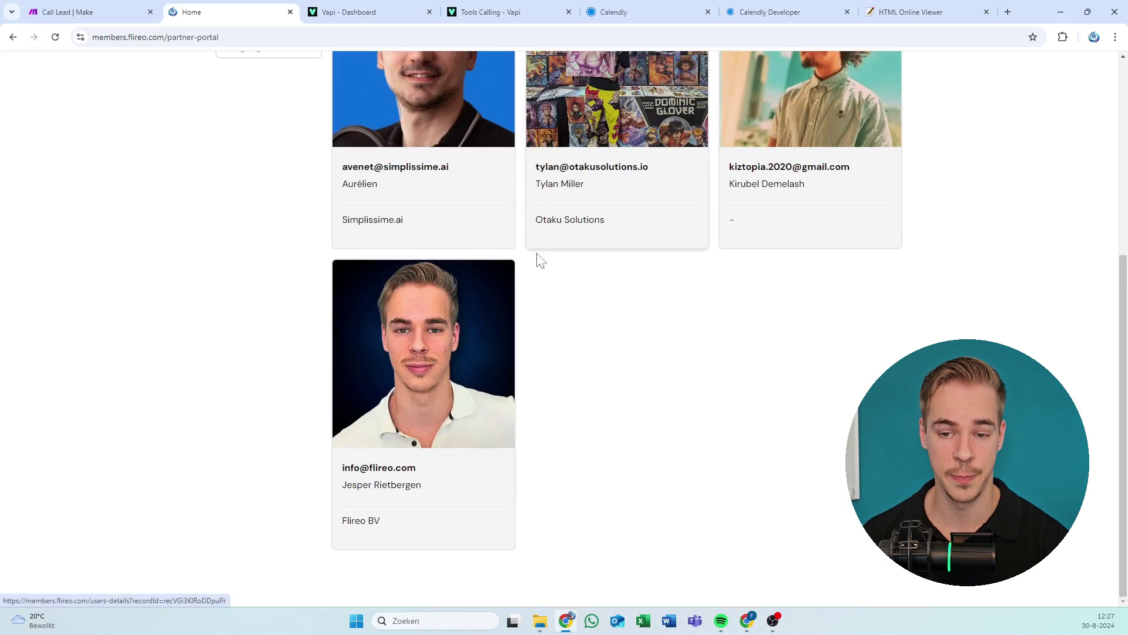
pyautogui.scroll(3, 535, 258)
pyautogui.scroll(3, 520, 289)
pyautogui.scroll(-5, 522, 270)
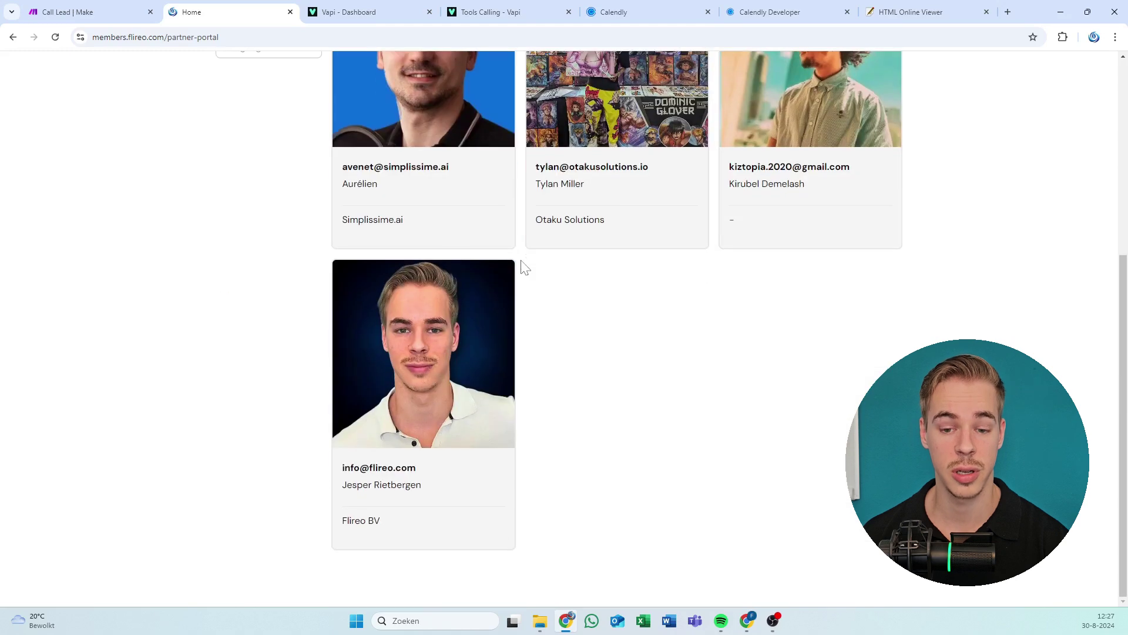
pyautogui.click(491, 347)
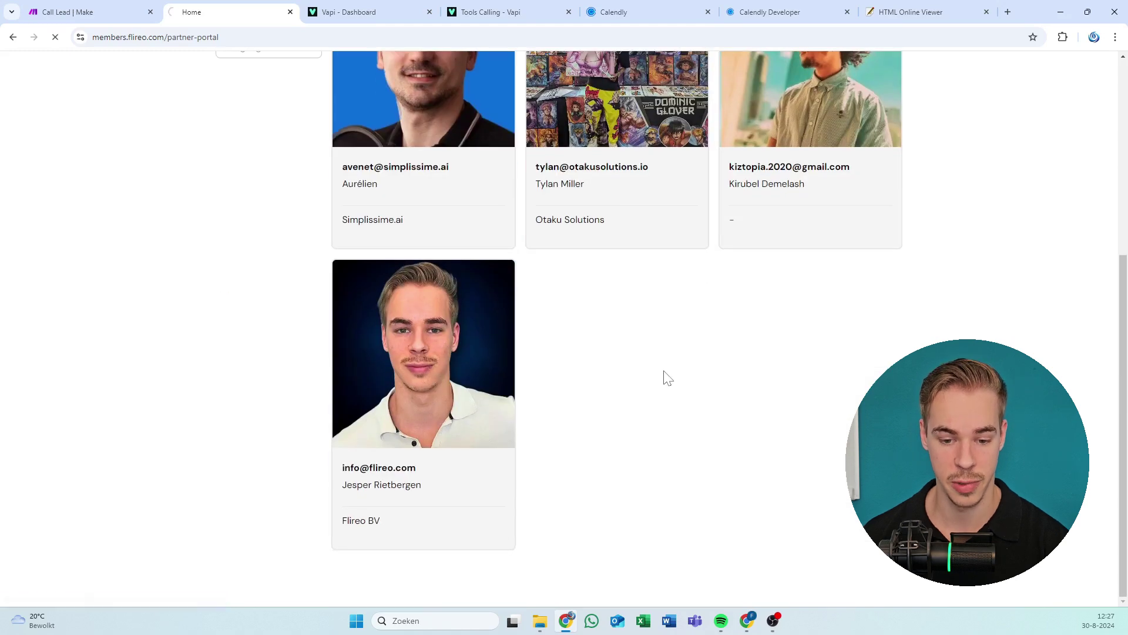
pyautogui.click(400, 333)
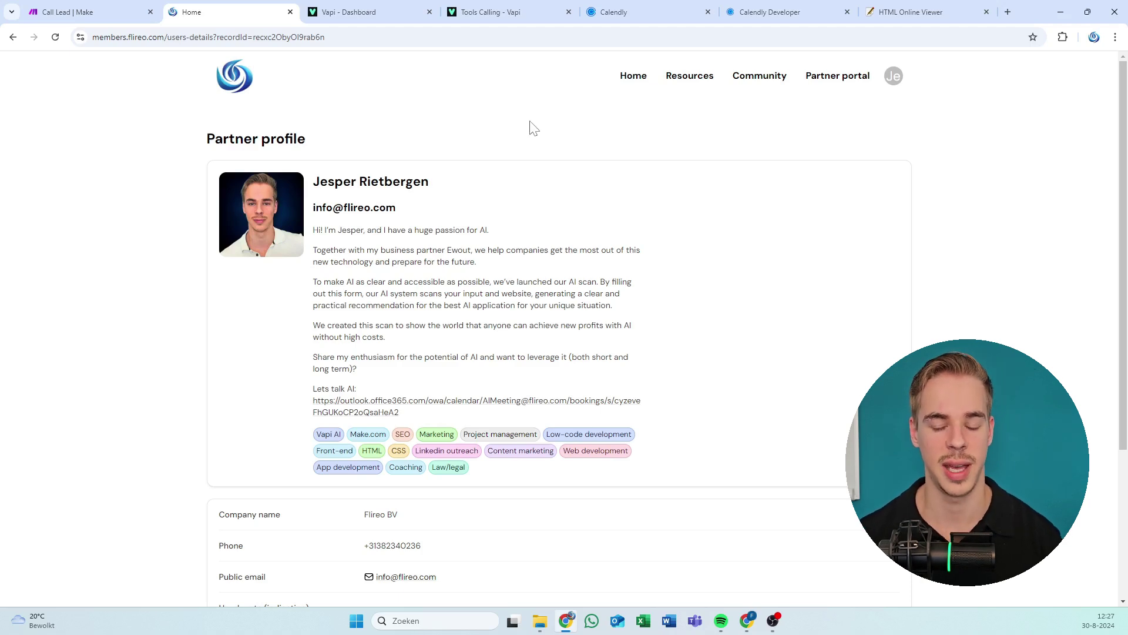
pyautogui.scroll(-4, 461, 170)
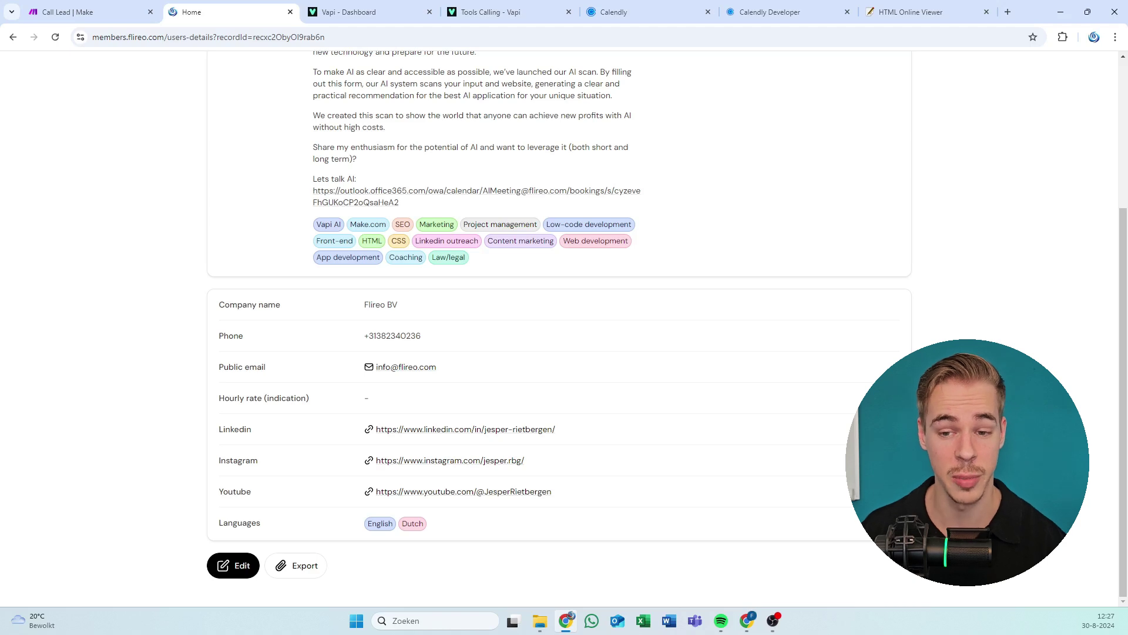
pyautogui.scroll(3, 558, 294)
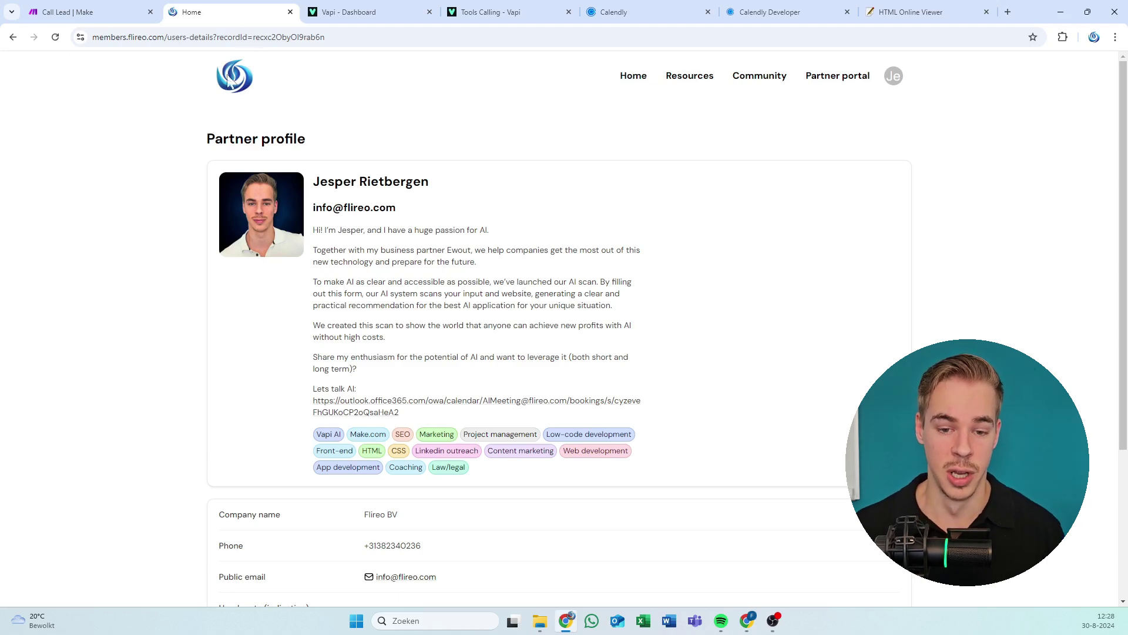
pyautogui.scroll(-1, 564, 329)
pyautogui.scroll(-3, 378, 199)
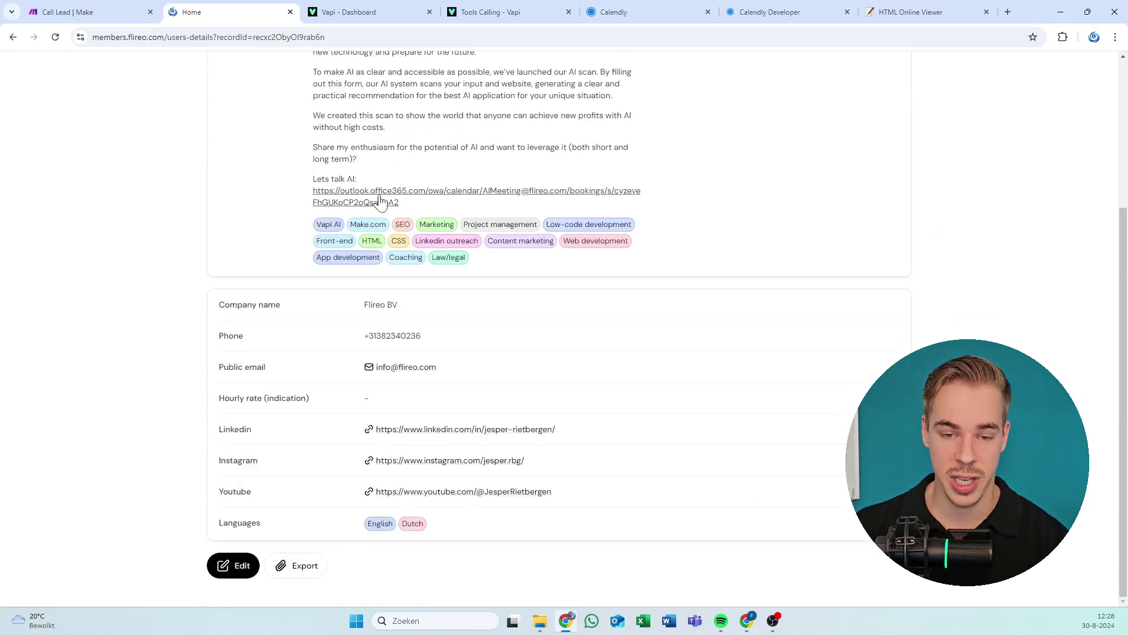
pyautogui.scroll(4, 378, 200)
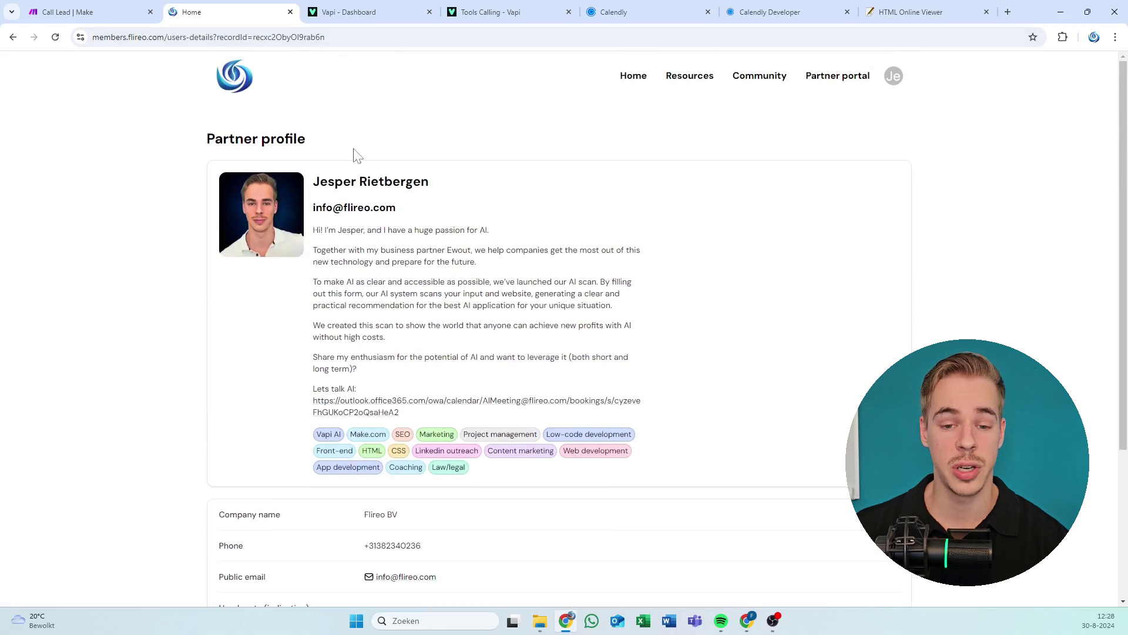
pyautogui.moveTo(328, 182); pyautogui.dragTo(397, 281)
pyautogui.click(396, 280)
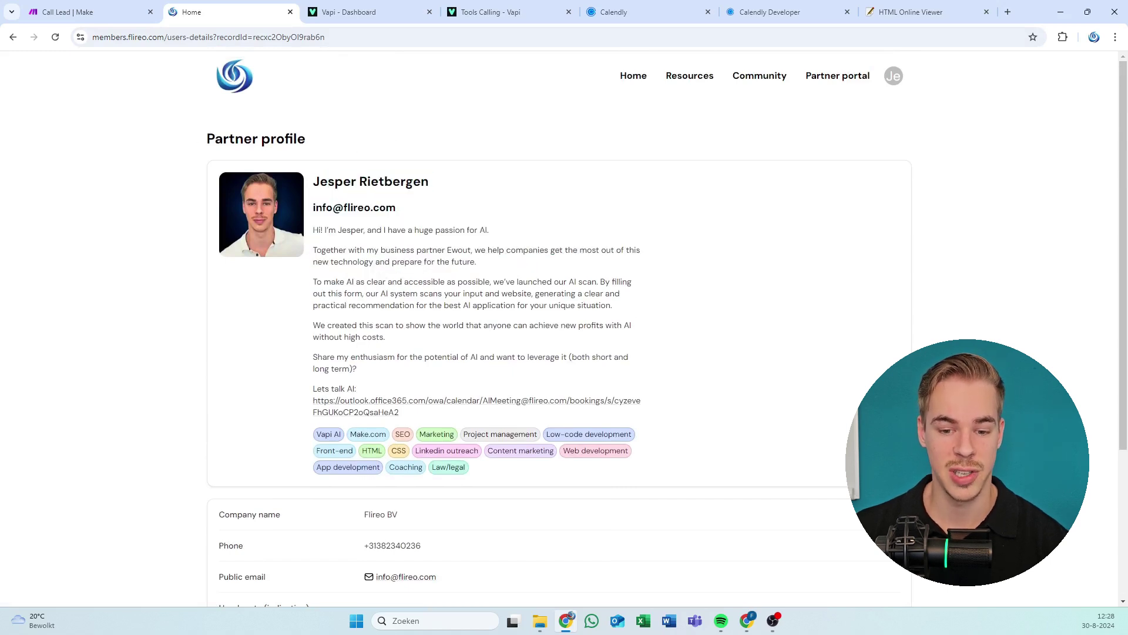
pyautogui.scroll(-2, 421, 282)
pyautogui.moveTo(328, 334); pyautogui.dragTo(390, 368)
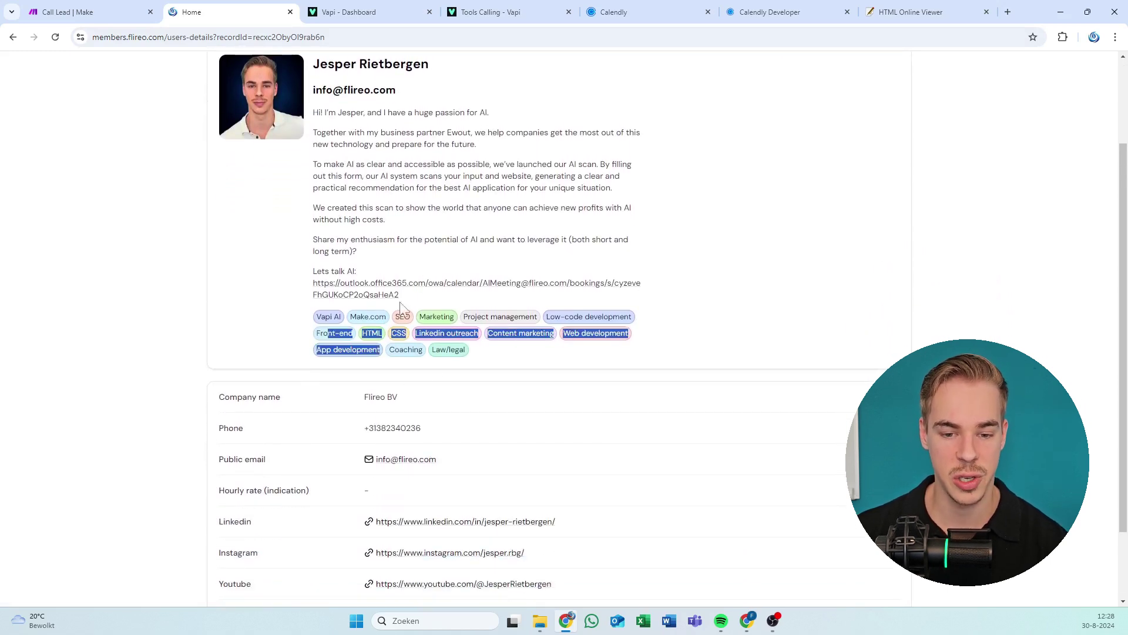
pyautogui.moveTo(395, 296); pyautogui.dragTo(525, 361)
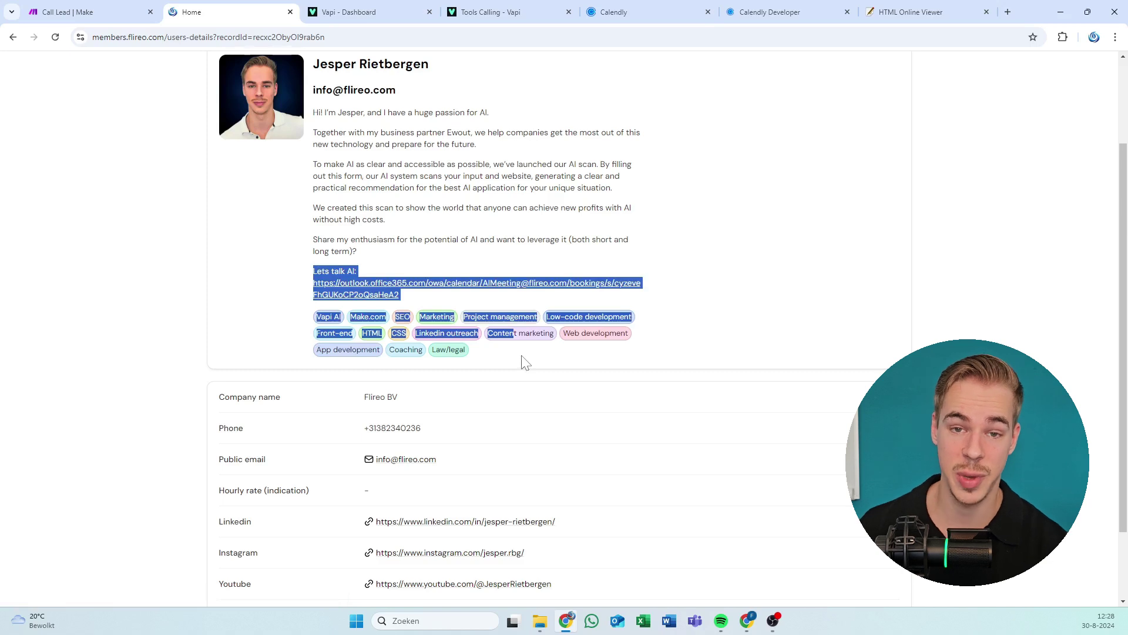
pyautogui.moveTo(340, 113); pyautogui.dragTo(420, 208)
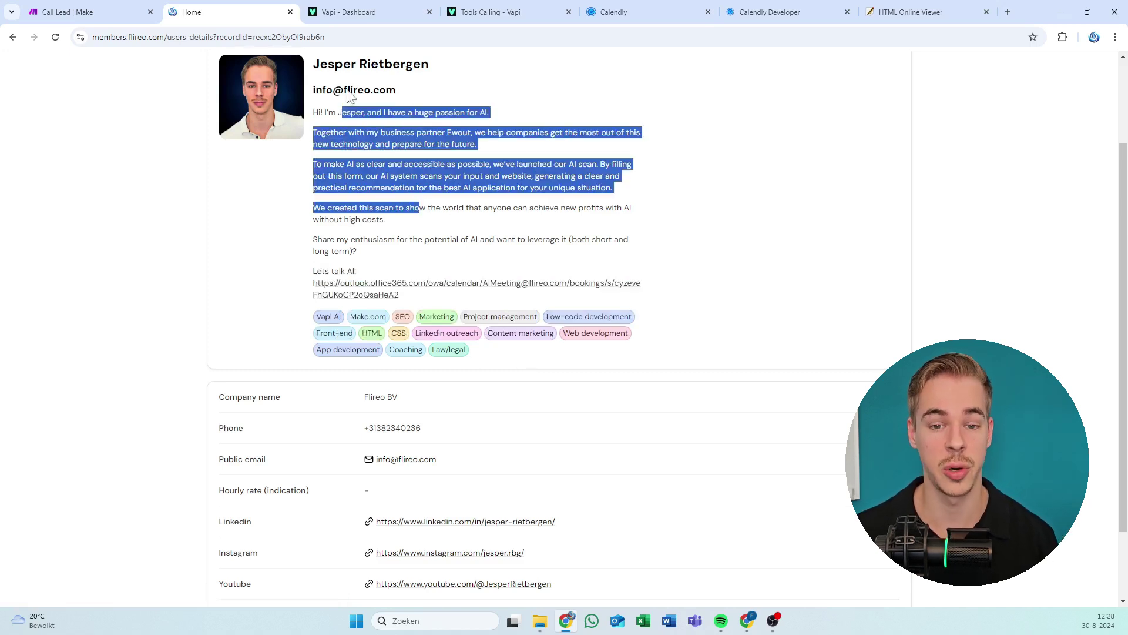
pyautogui.doubleClick(348, 91)
pyautogui.moveTo(339, 336); pyautogui.dragTo(535, 393)
pyautogui.click(428, 404)
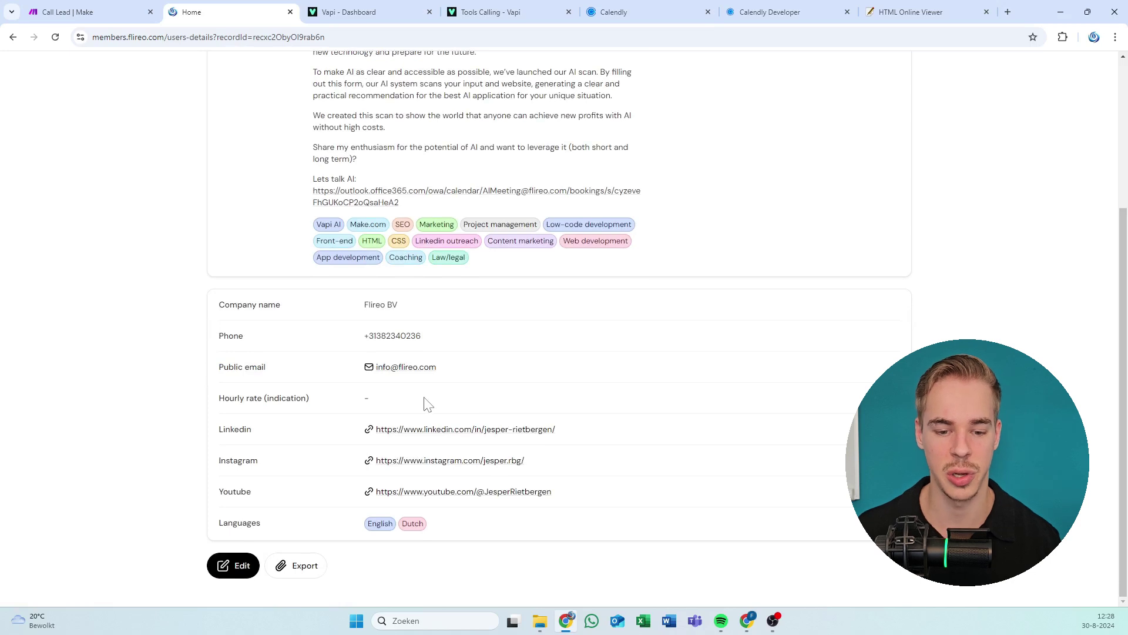
pyautogui.moveTo(352, 422); pyautogui.dragTo(527, 504)
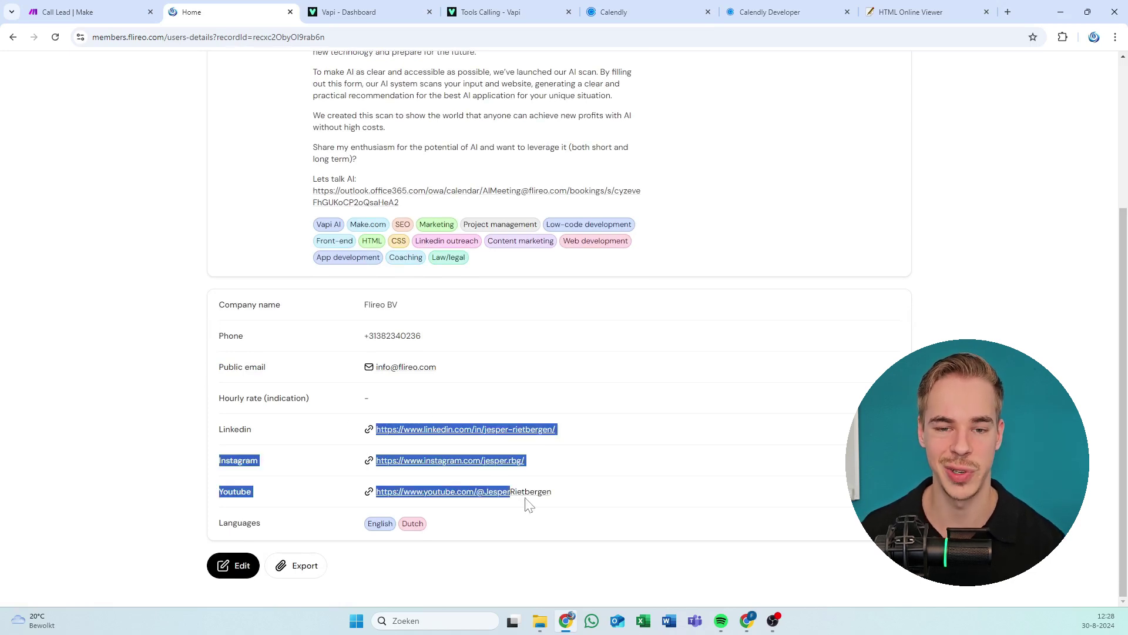
pyautogui.click(418, 192)
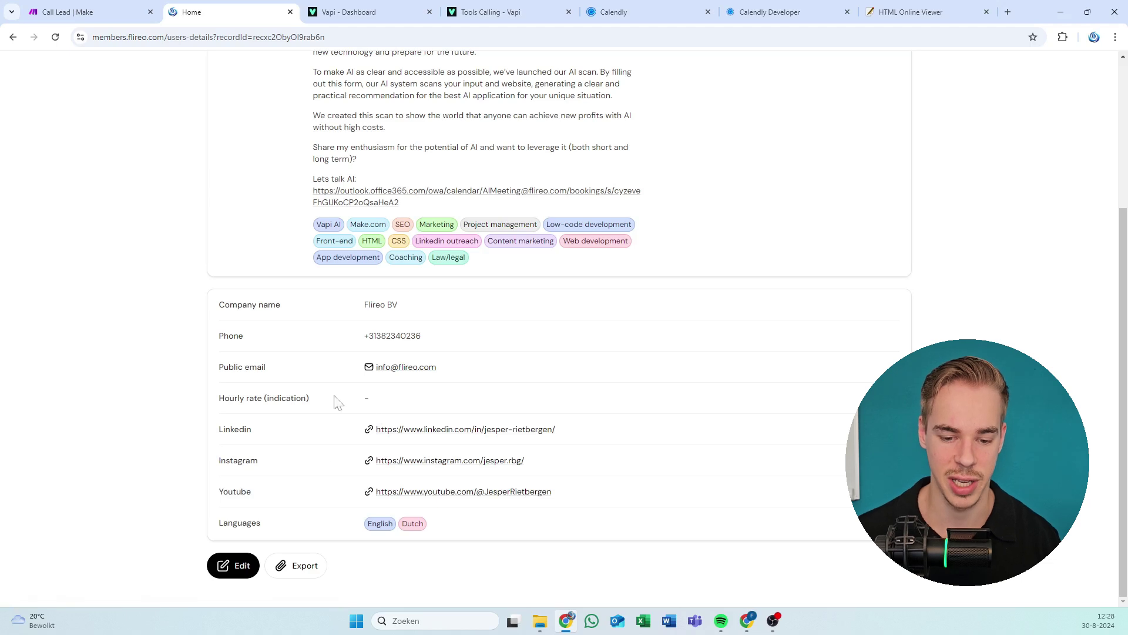
# Open the Flireo BV profile's print-to-PDF preview, then dismiss it.
pyautogui.click(305, 573)
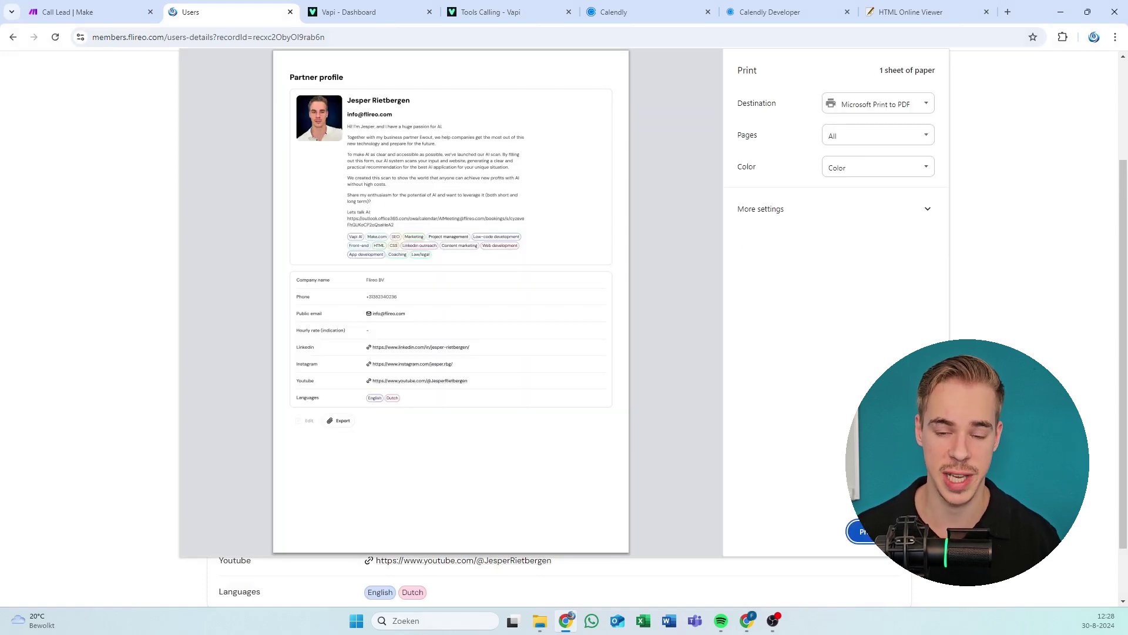
pyautogui.press('Escape')
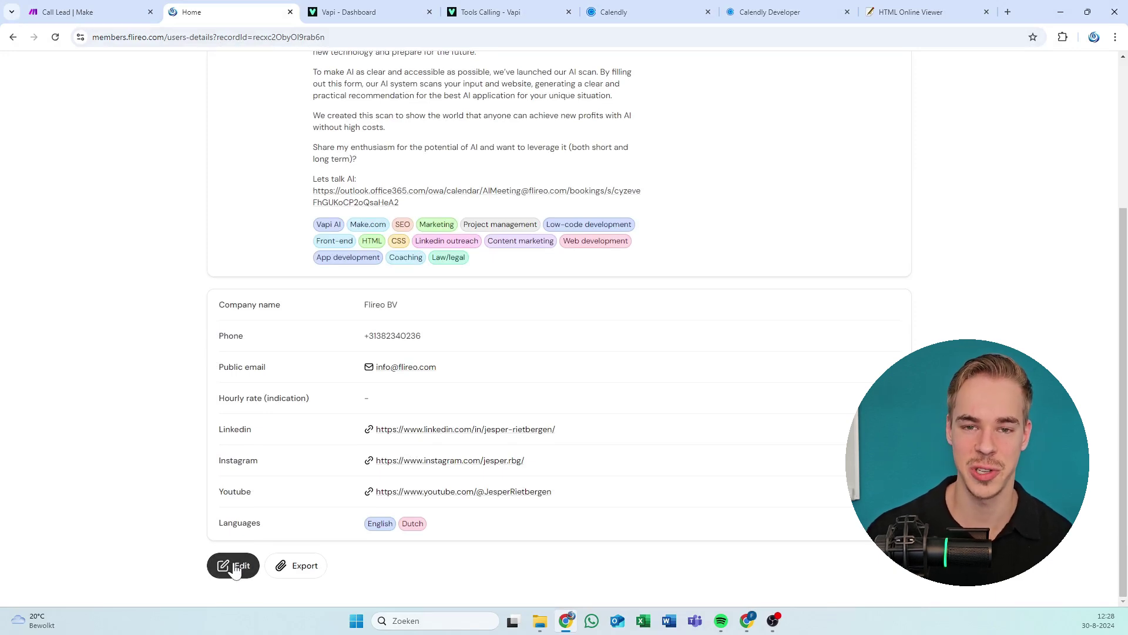
pyautogui.click(235, 568)
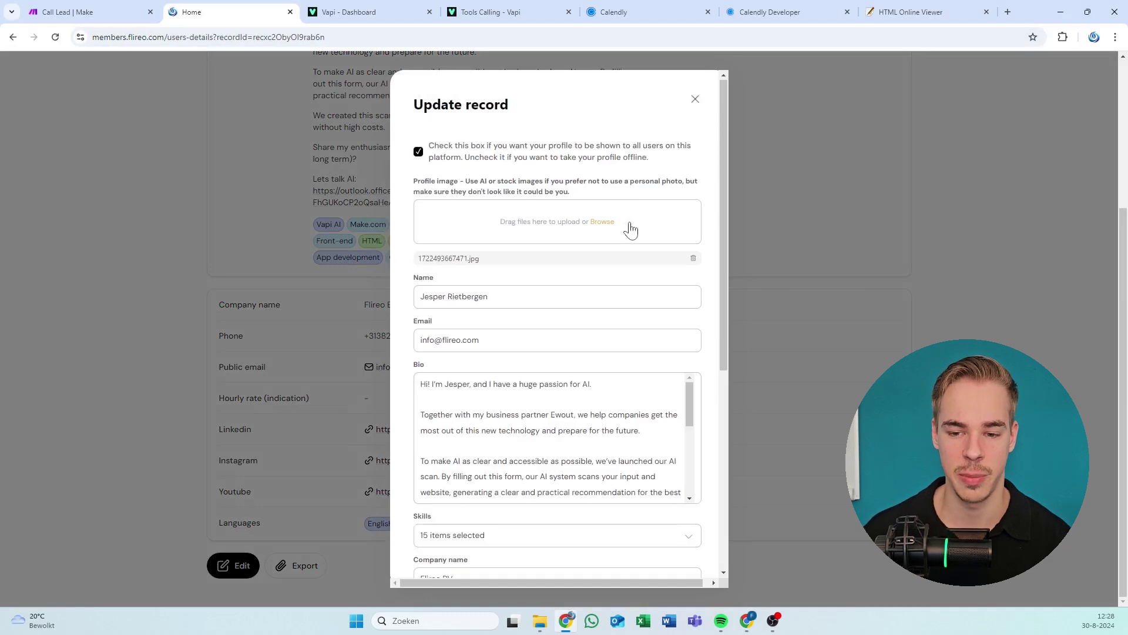
pyautogui.scroll(-10, 630, 227)
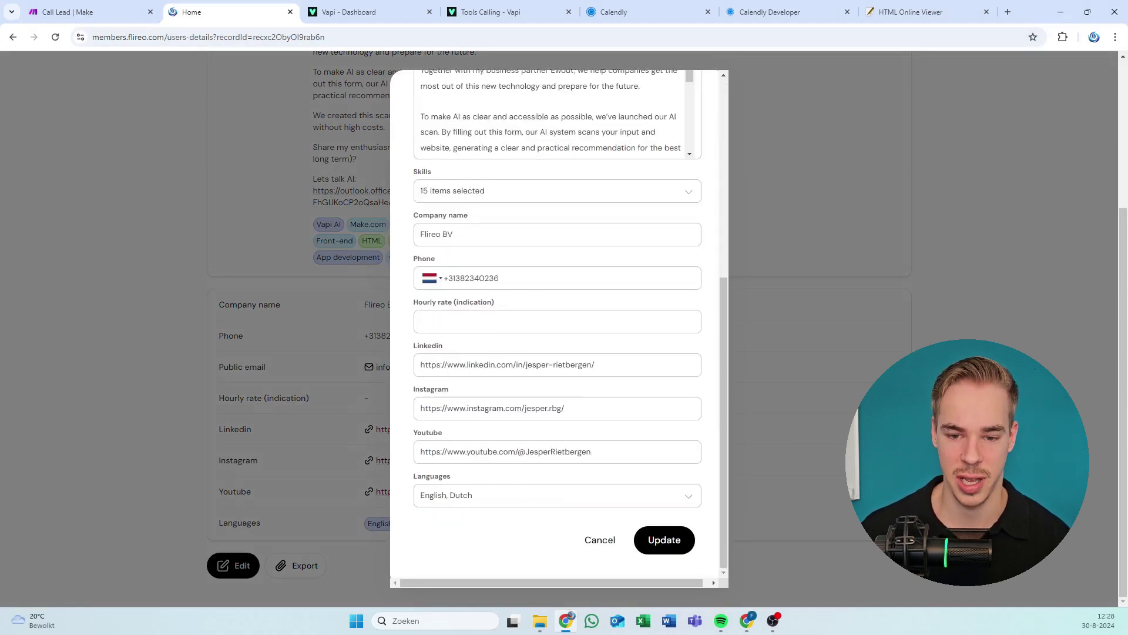
pyautogui.click(479, 234)
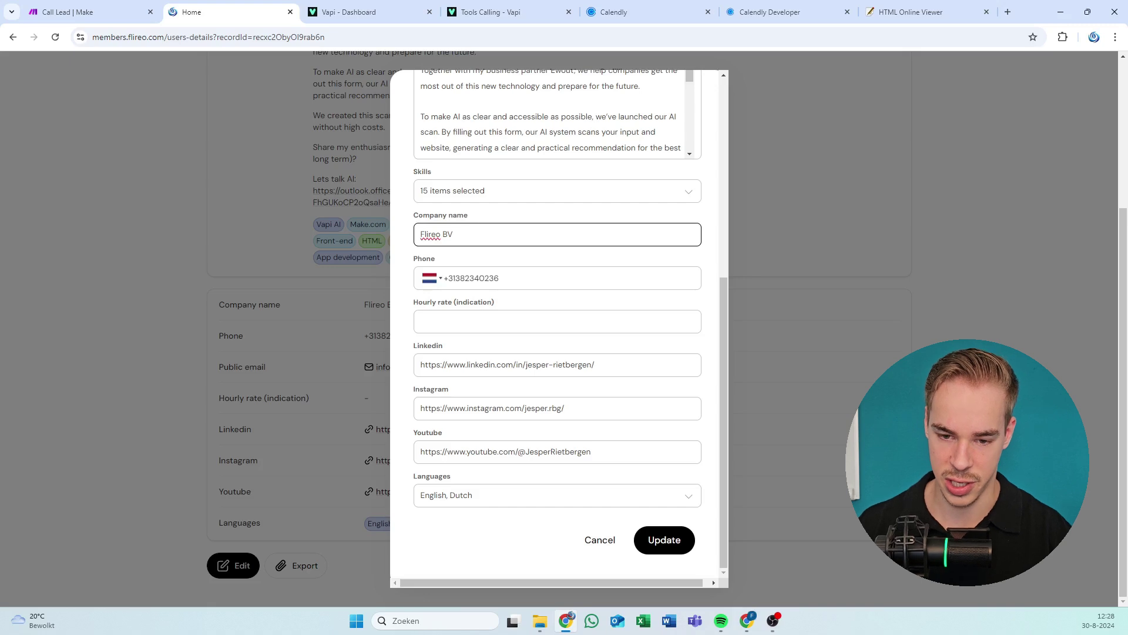
pyautogui.press('BackSpace')
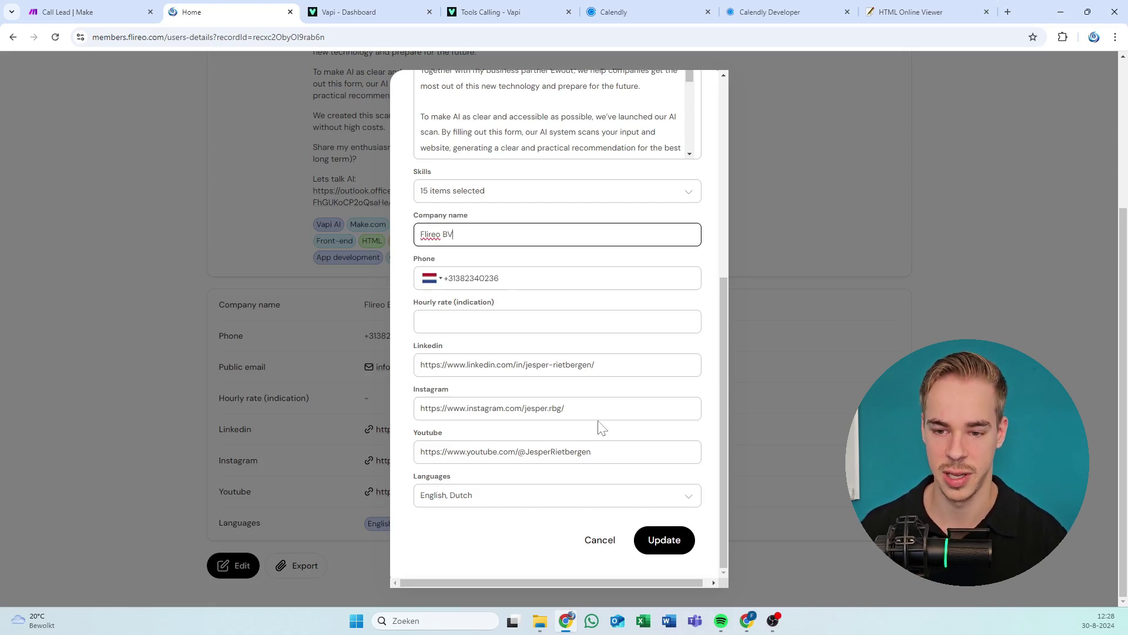
pyautogui.scroll(6, 600, 429)
pyautogui.click(693, 96)
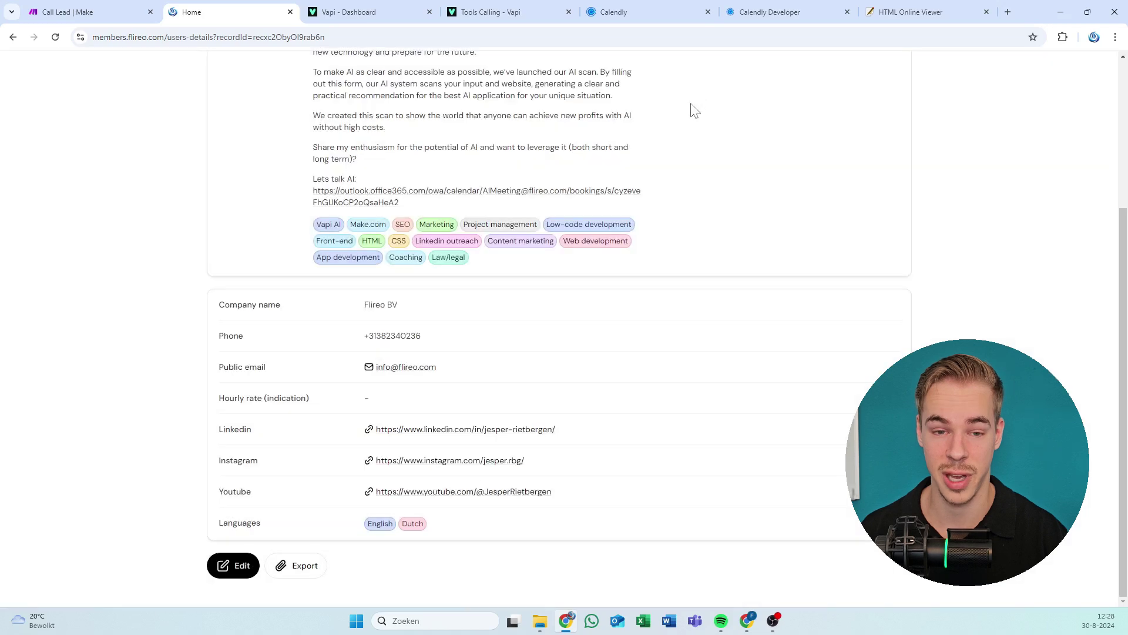
pyautogui.scroll(4, 630, 189)
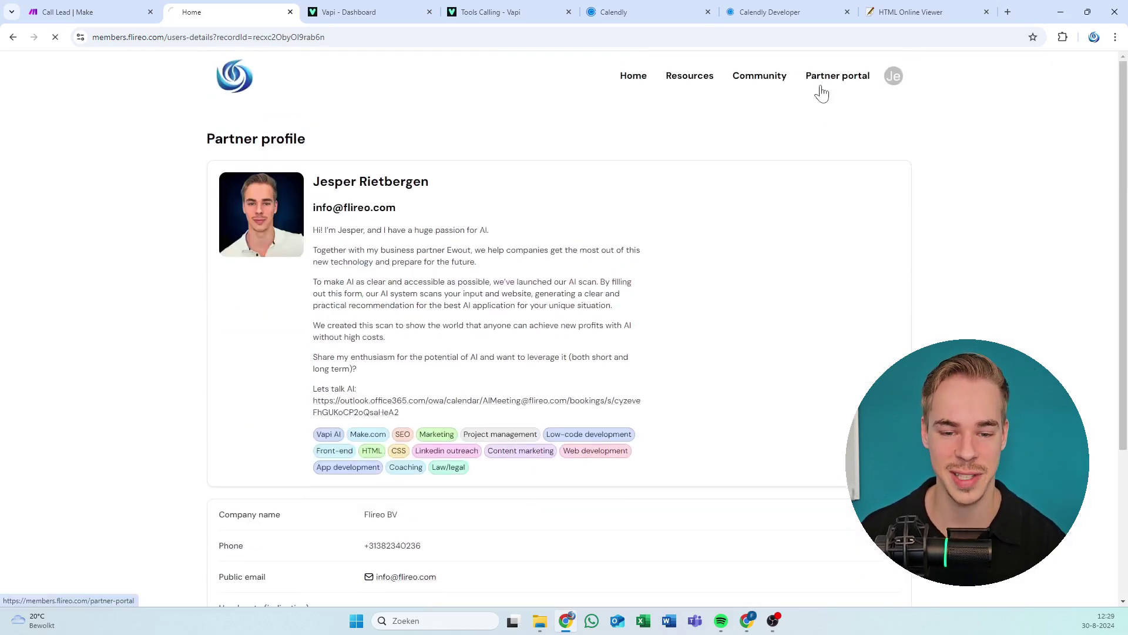
# From the partner portal, open the third partner's profile and look over their introduction.
pyautogui.click(820, 86)
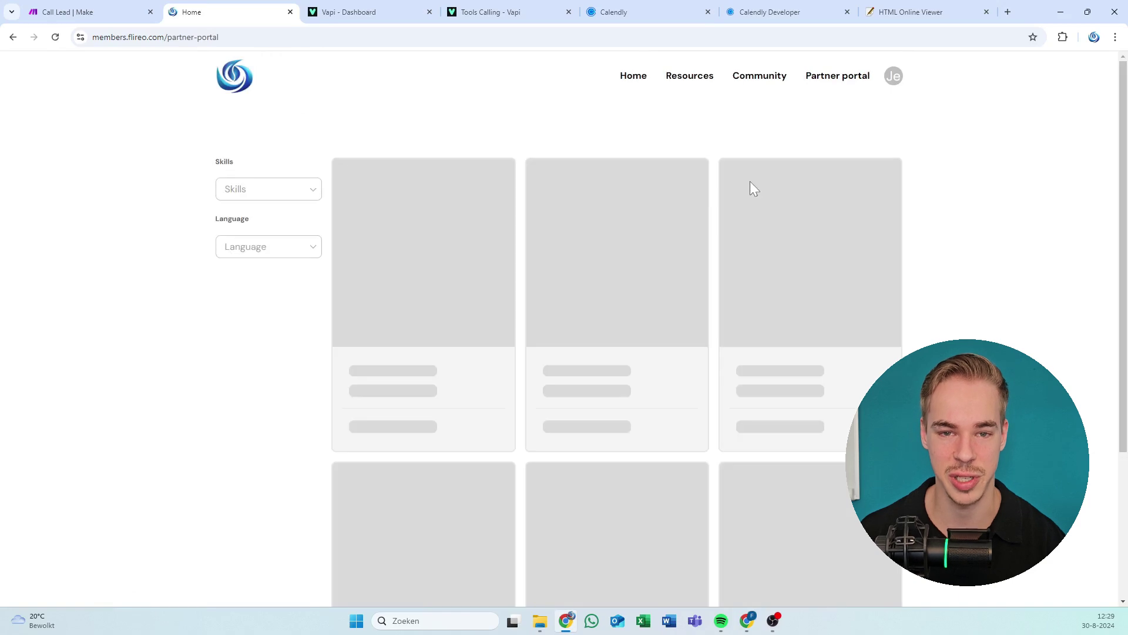
pyautogui.scroll(-5, 447, 218)
pyautogui.scroll(5, 752, 382)
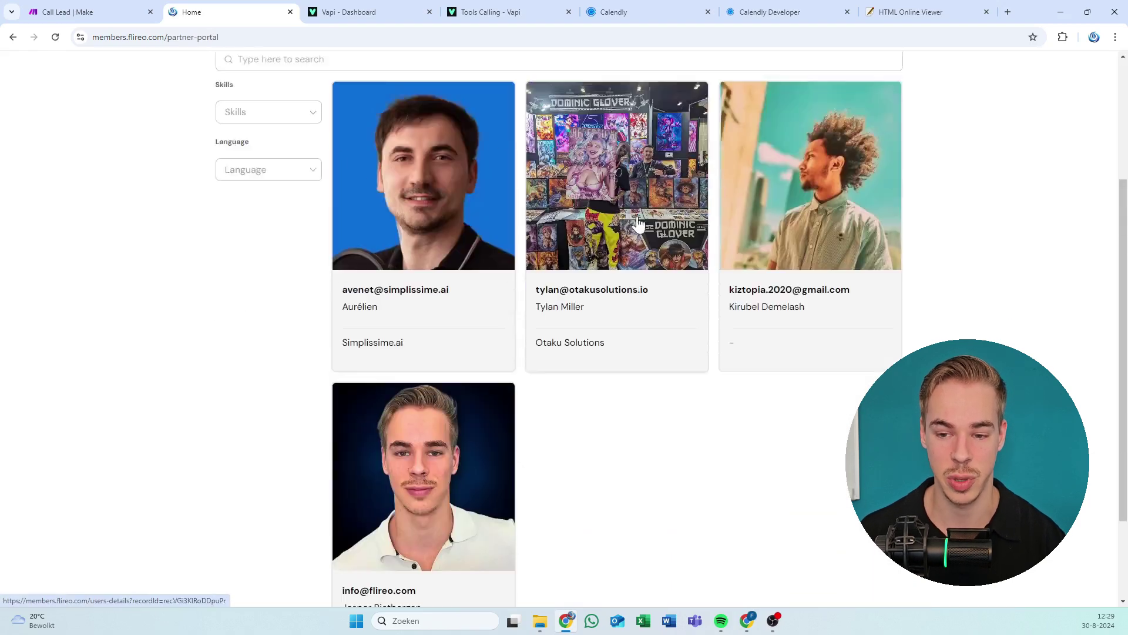
pyautogui.click(772, 383)
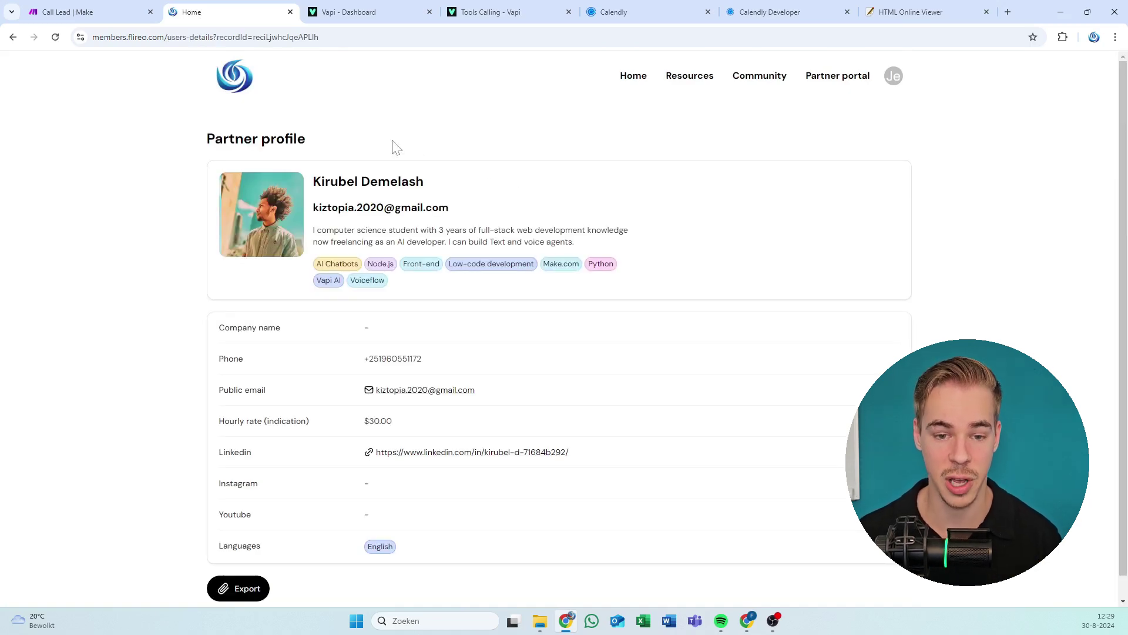
pyautogui.moveTo(393, 146); pyautogui.dragTo(441, 283)
pyautogui.click(441, 282)
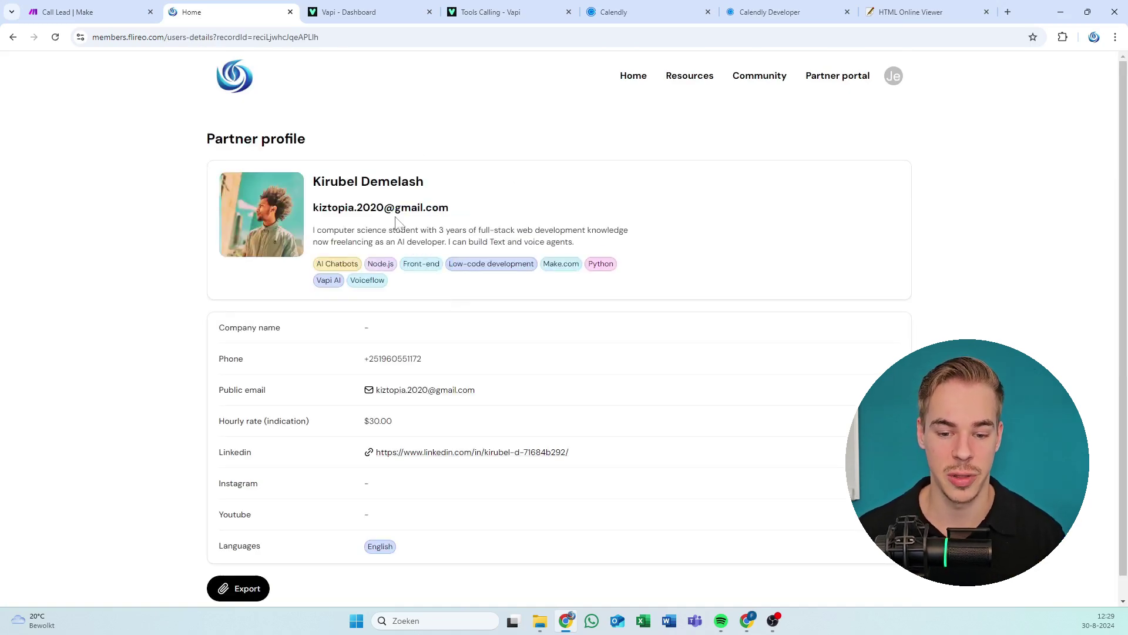
# Return to the partner portal's 'Find a partner' listing.
pyautogui.scroll(-1, 400, 223)
pyautogui.scroll(1, 828, 76)
pyautogui.click(828, 76)
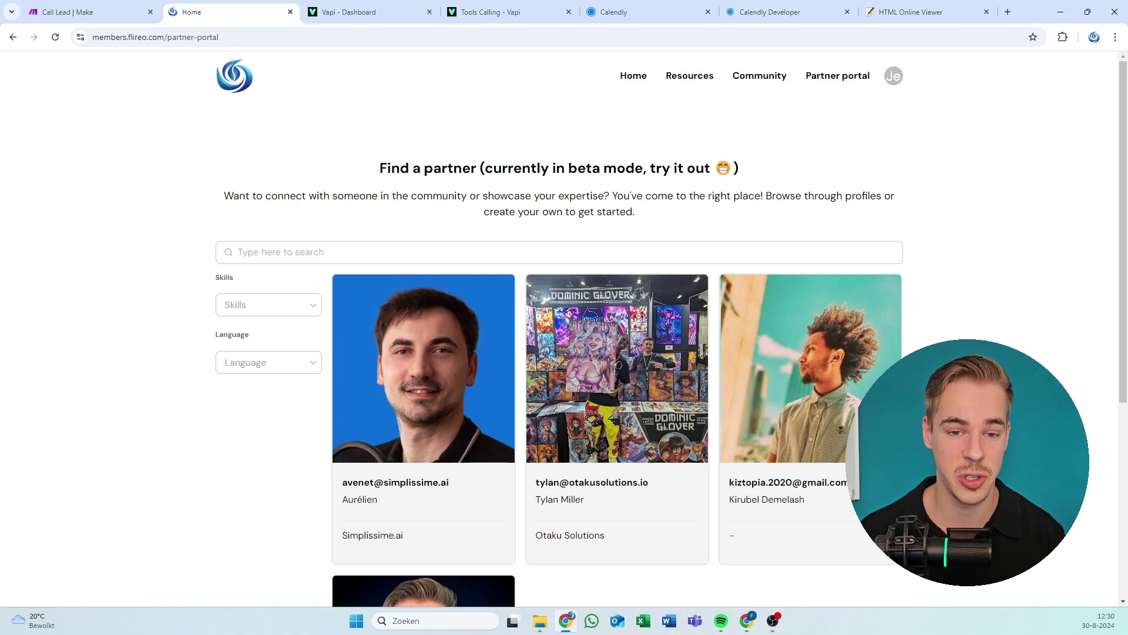
# Open the newest 'Video in production...' card from the Resources library.
pyautogui.click(238, 252)
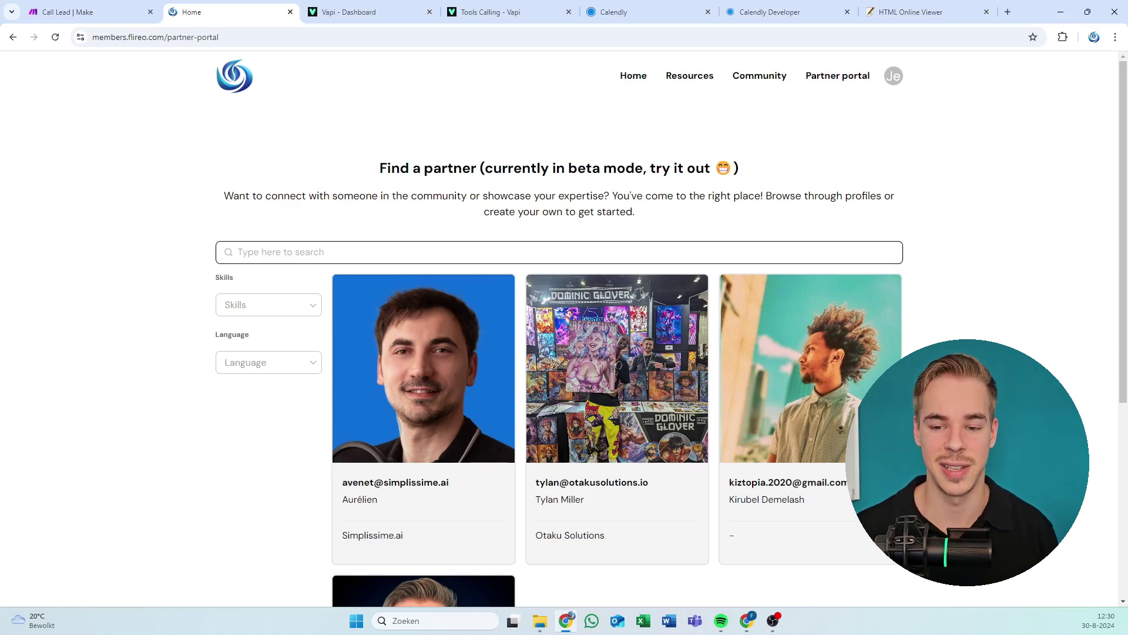
pyautogui.click(574, 235)
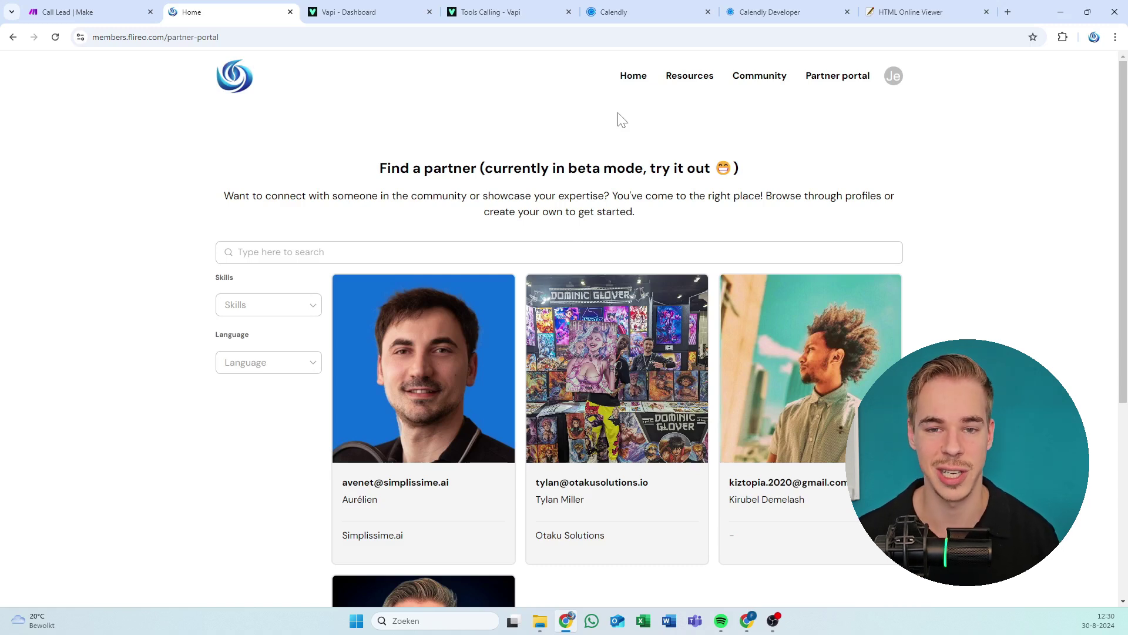
pyautogui.click(679, 78)
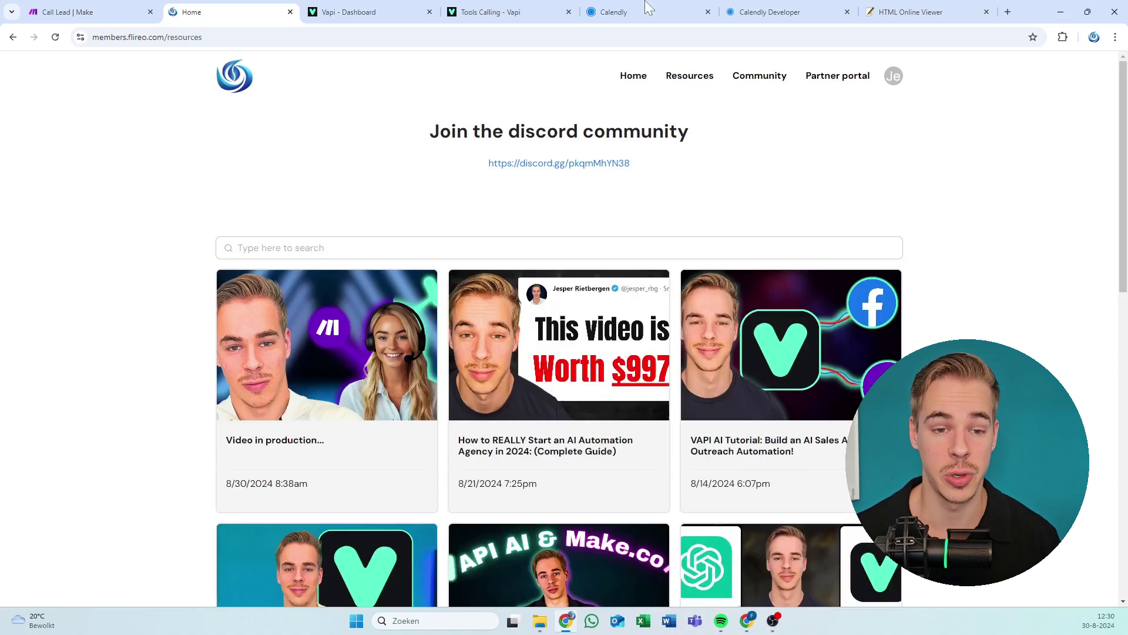
pyautogui.click(315, 362)
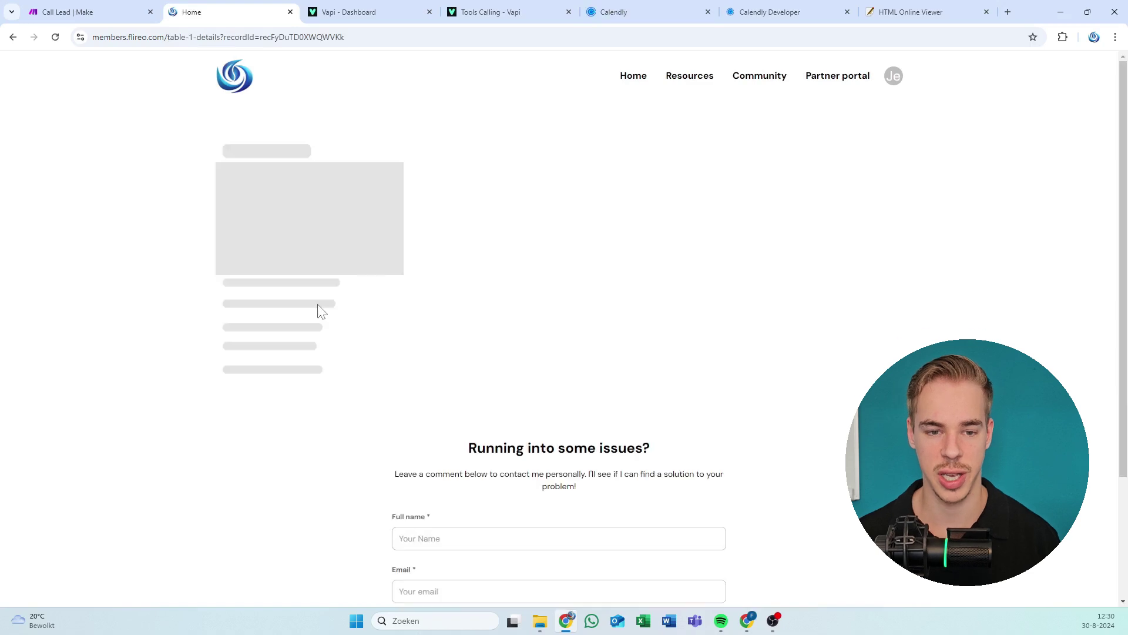
pyautogui.scroll(-1, 483, 330)
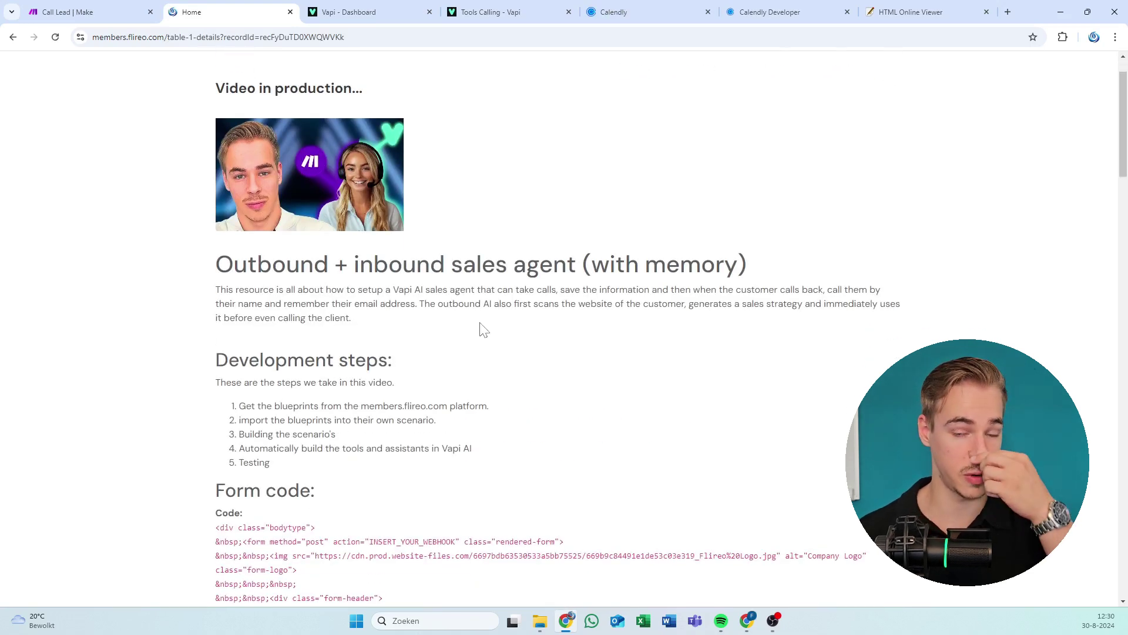
pyautogui.scroll(-12, 466, 327)
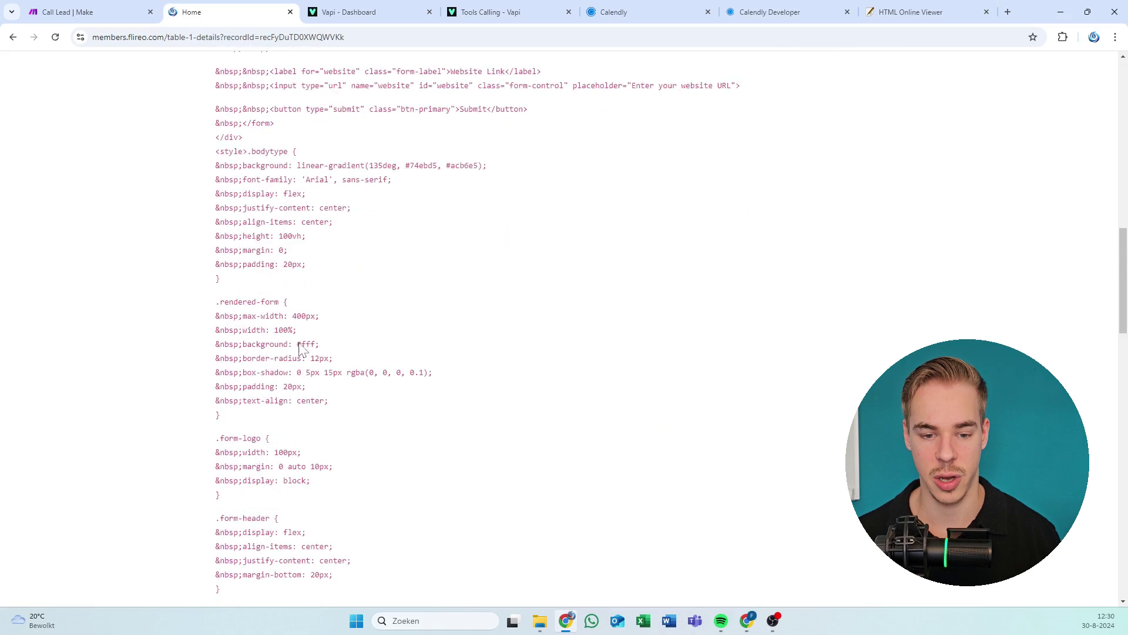
pyautogui.scroll(-20, 299, 348)
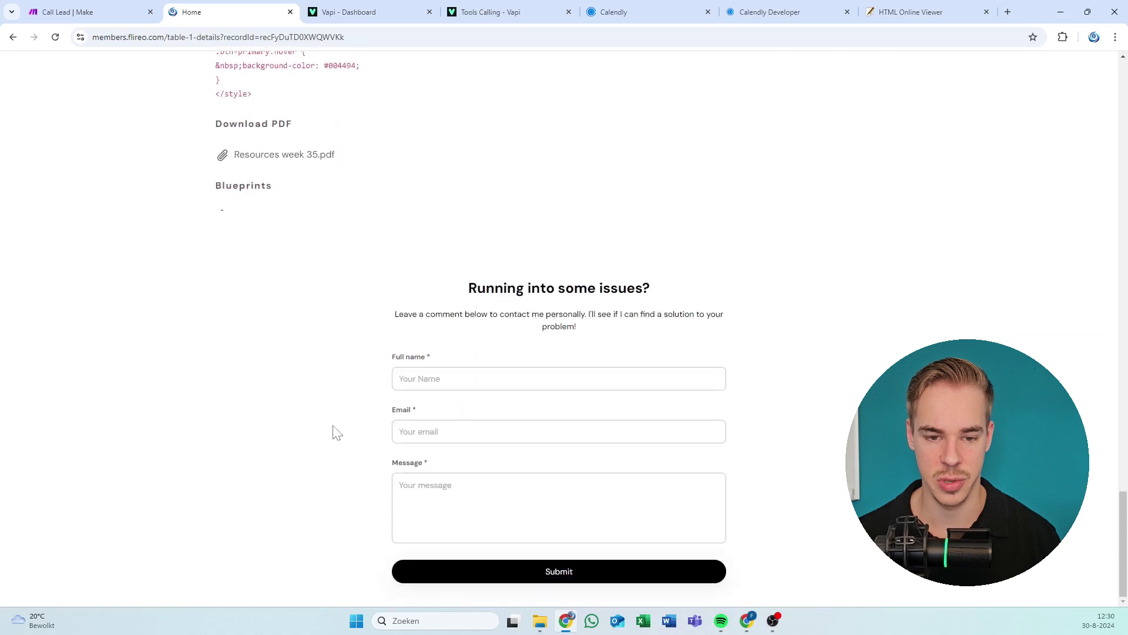
pyautogui.scroll(2, 333, 432)
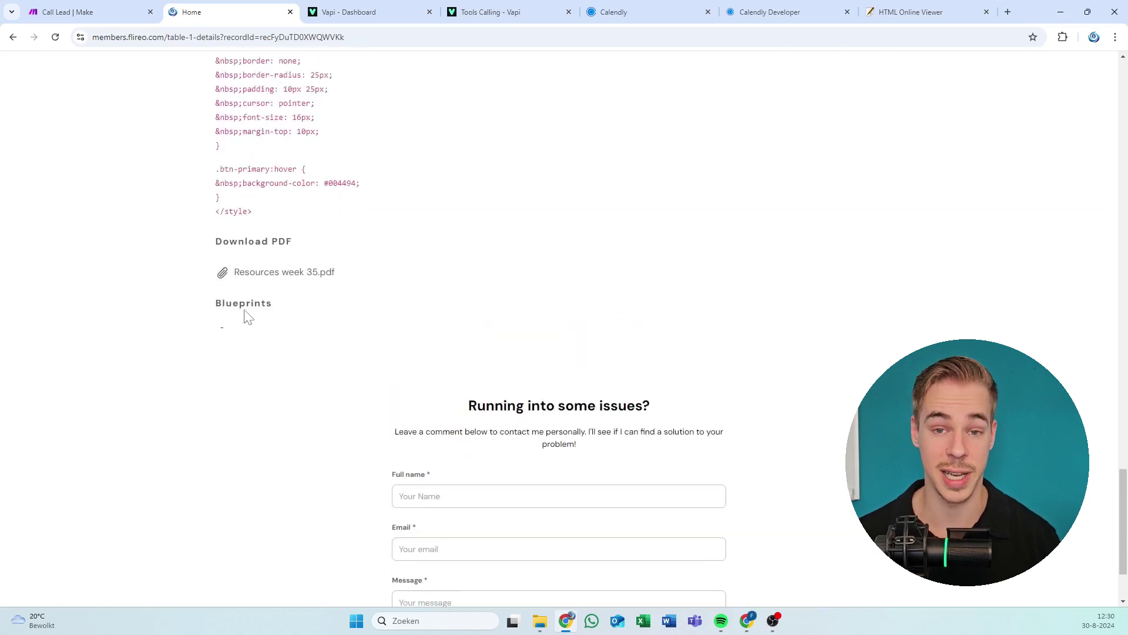
pyautogui.moveTo(224, 330); pyautogui.dragTo(178, 331)
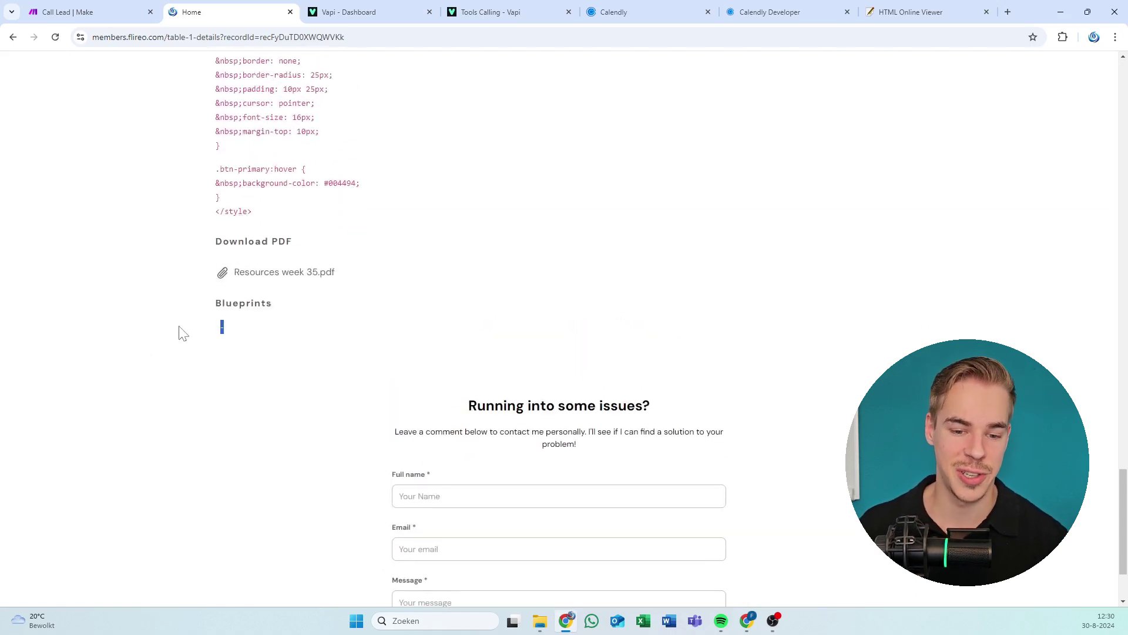
pyautogui.click(396, 335)
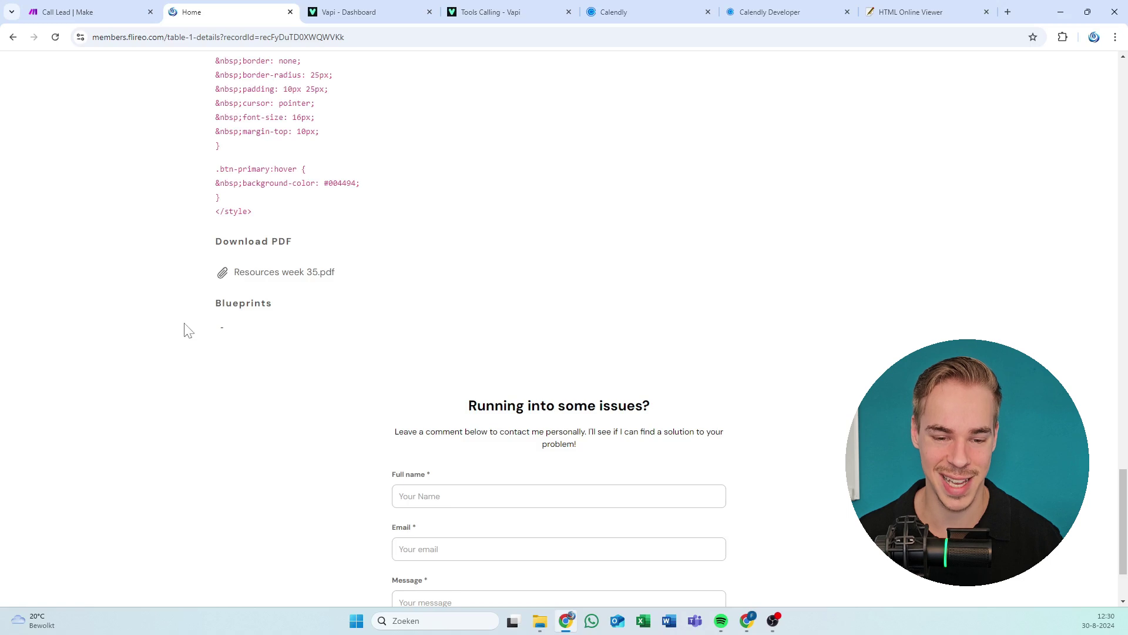
pyautogui.moveTo(188, 330); pyautogui.dragTo(380, 335)
pyautogui.click(382, 337)
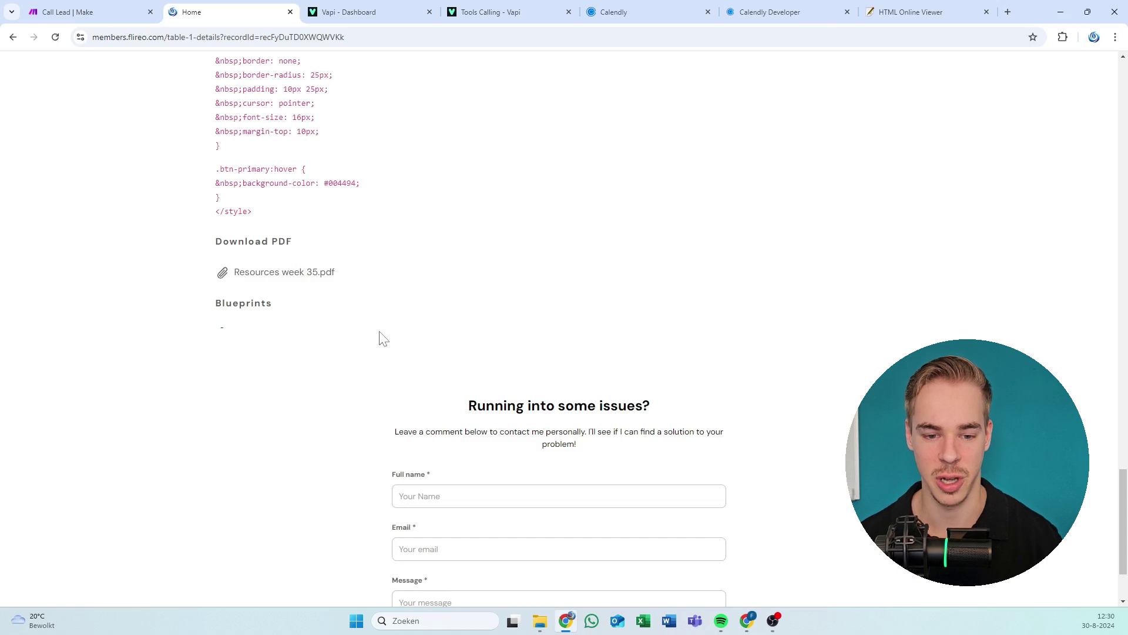
pyautogui.moveTo(379, 337); pyautogui.dragTo(204, 345)
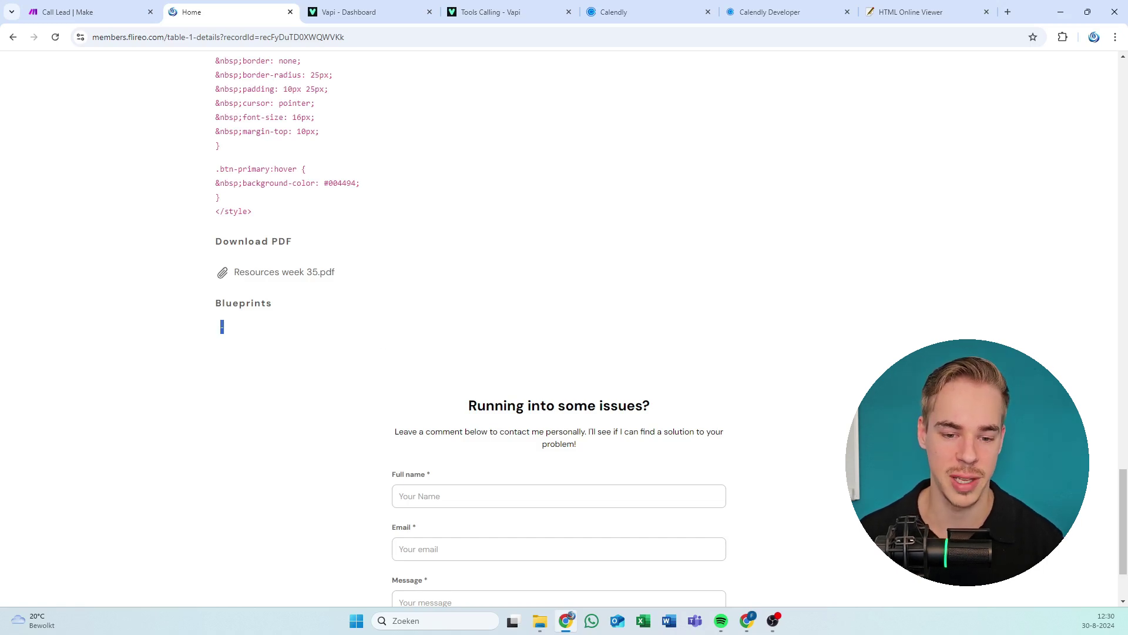
pyautogui.click(206, 344)
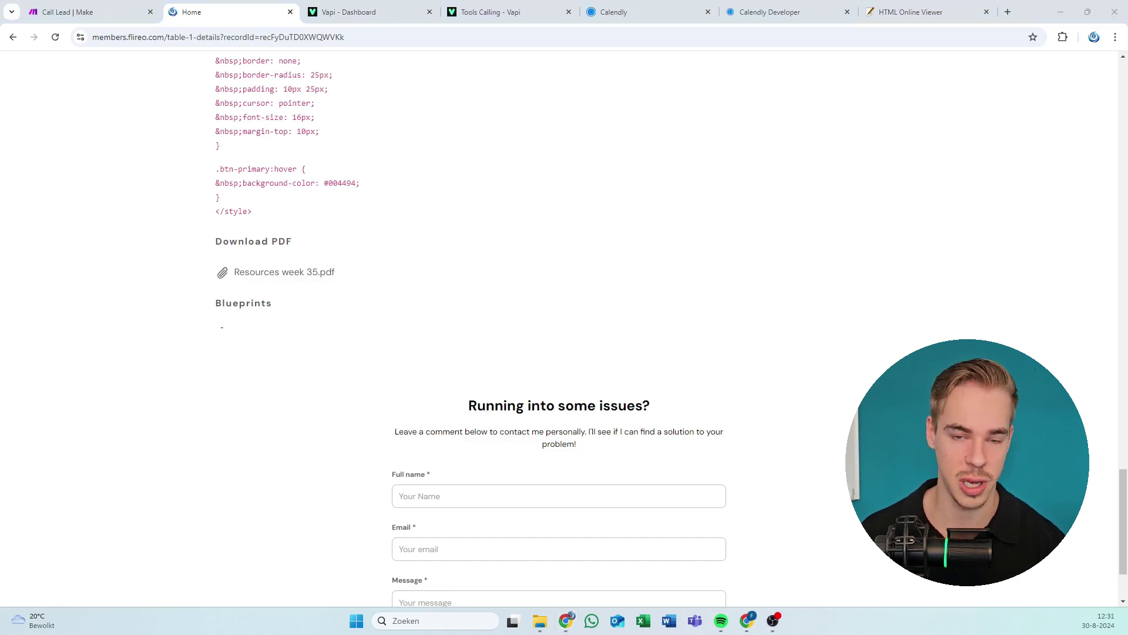
# View the Resources week 35.pdf attachment, then return to the top of the resource page.
pyautogui.click(796, 239)
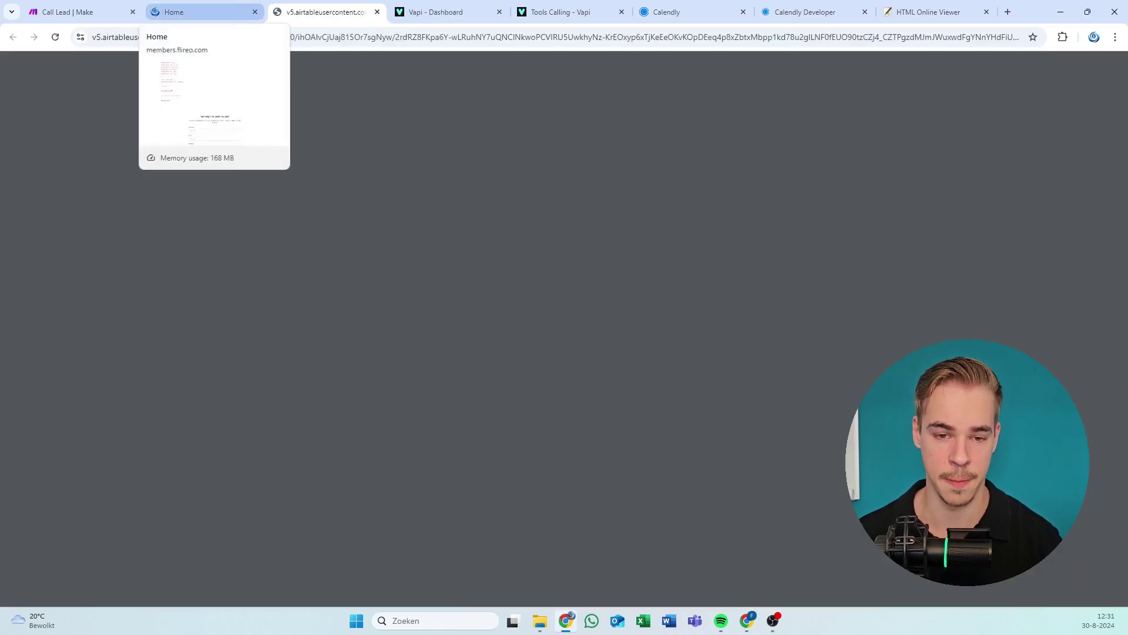
pyautogui.scroll(-12, 559, 345)
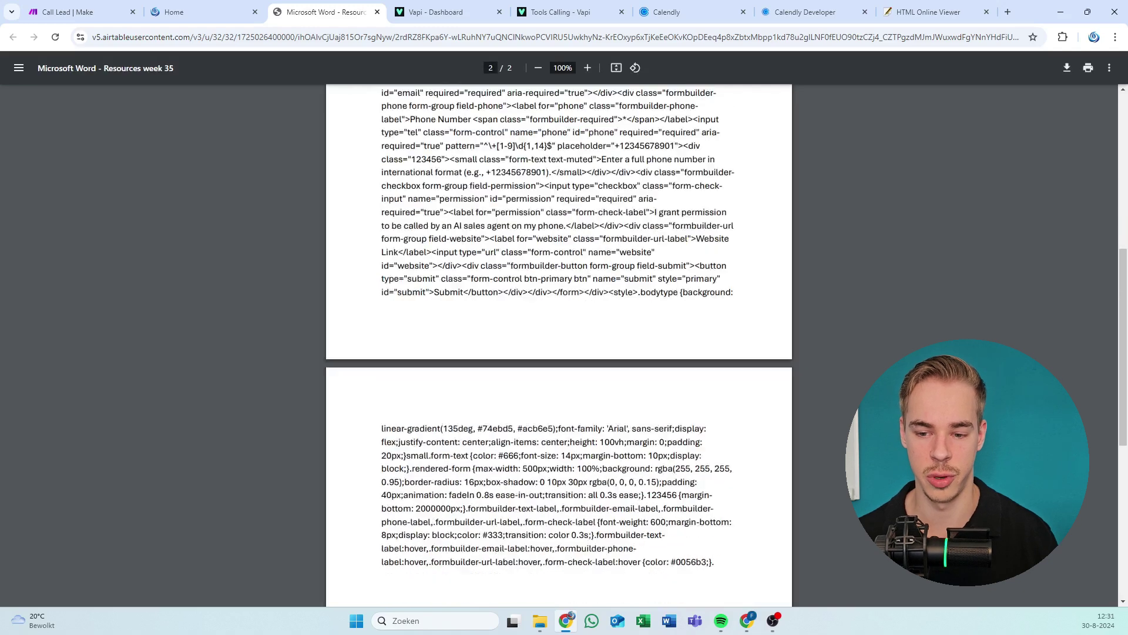
pyautogui.click(193, 11)
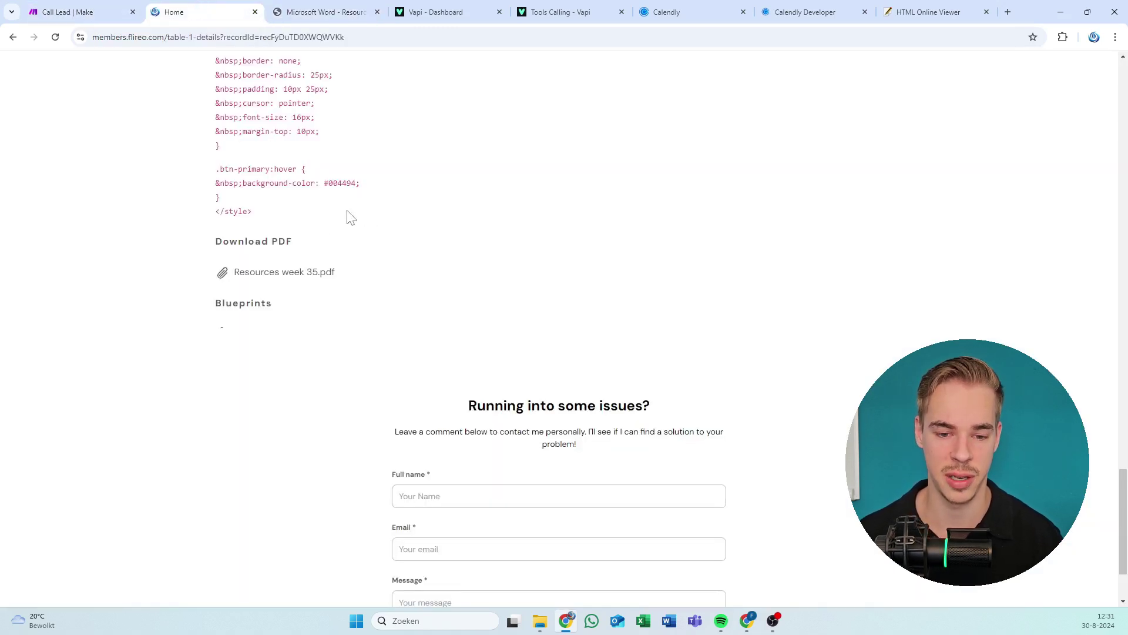
pyautogui.moveTo(277, 312); pyautogui.dragTo(259, 56)
pyautogui.click(264, 104)
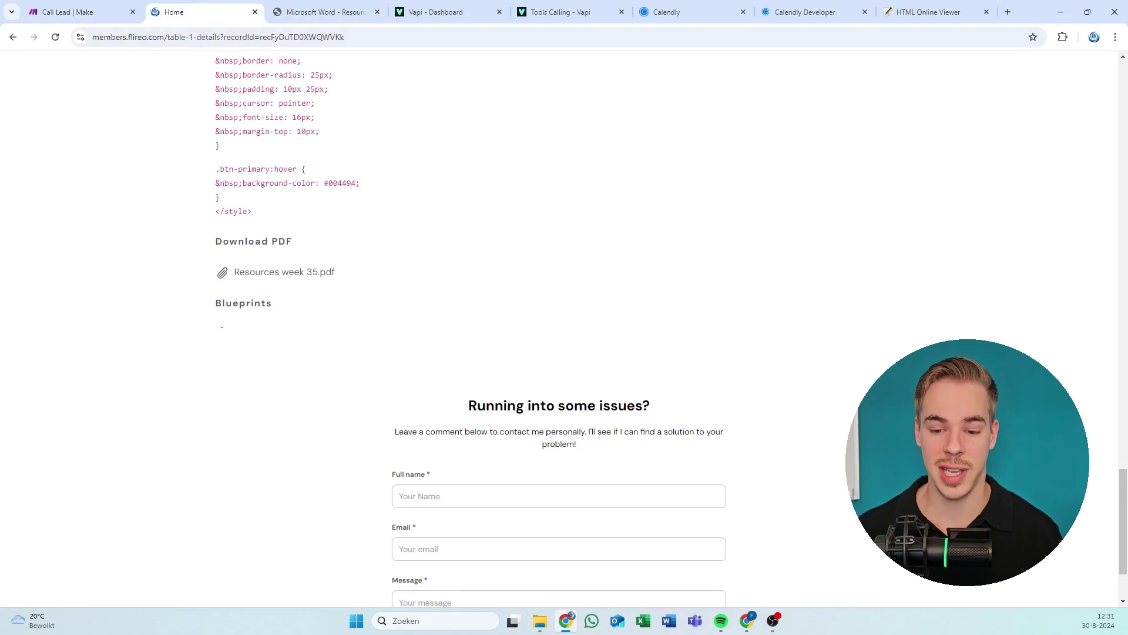
pyautogui.scroll(20, 287, 75)
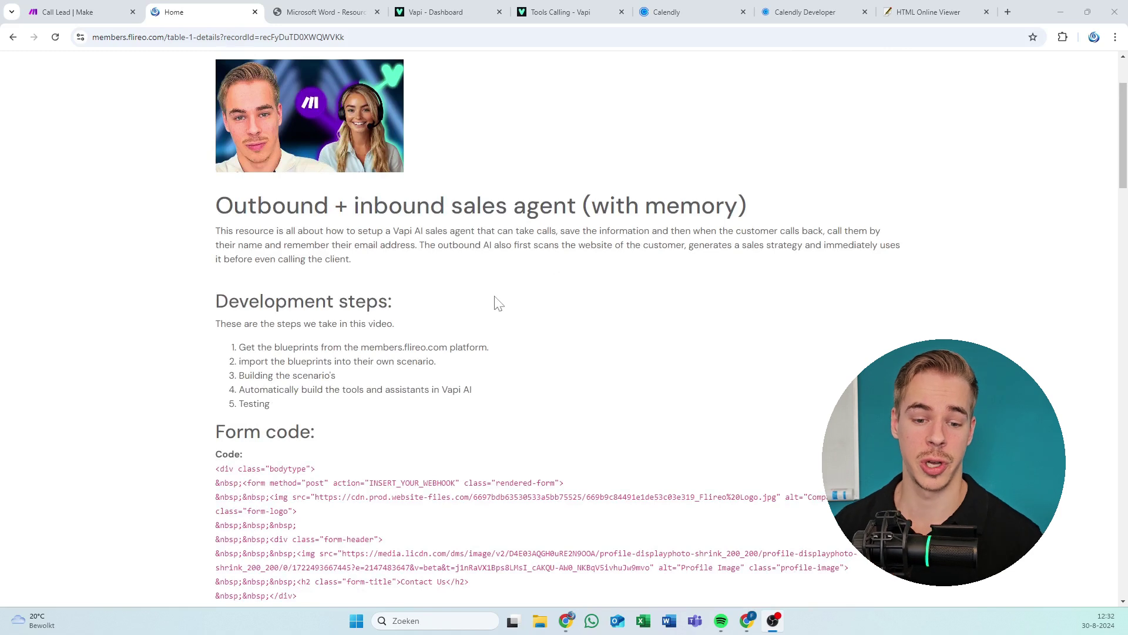
# Scroll through the sales agent's development steps, then switch to Make's My Team dashboard.
pyautogui.scroll(-2, 422, 310)
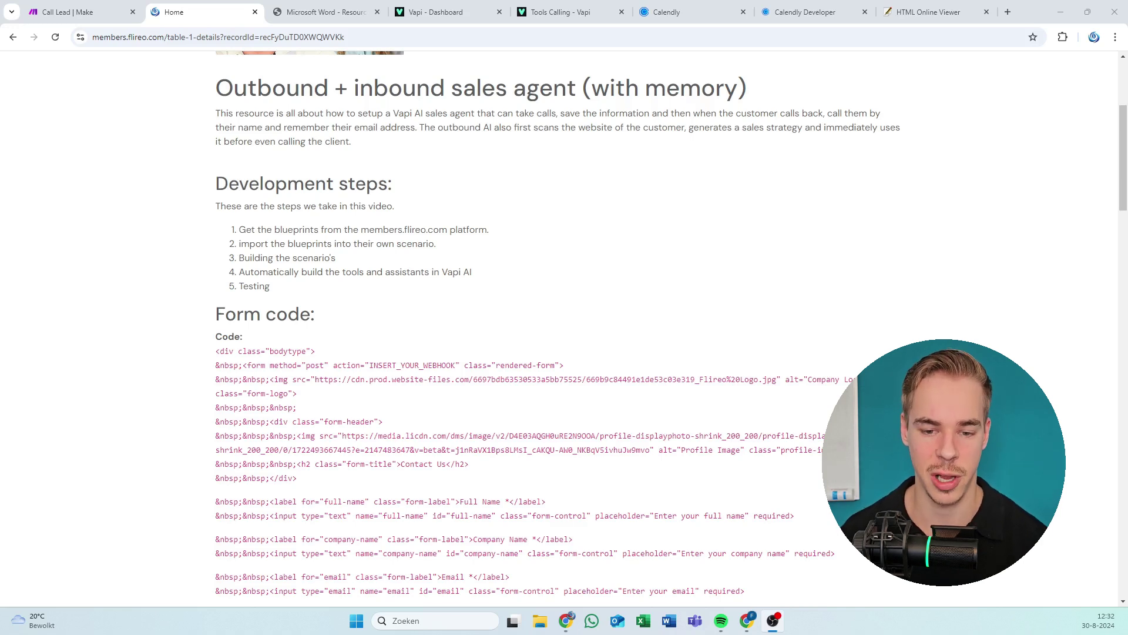
pyautogui.hotkey('alt', 'Tab')
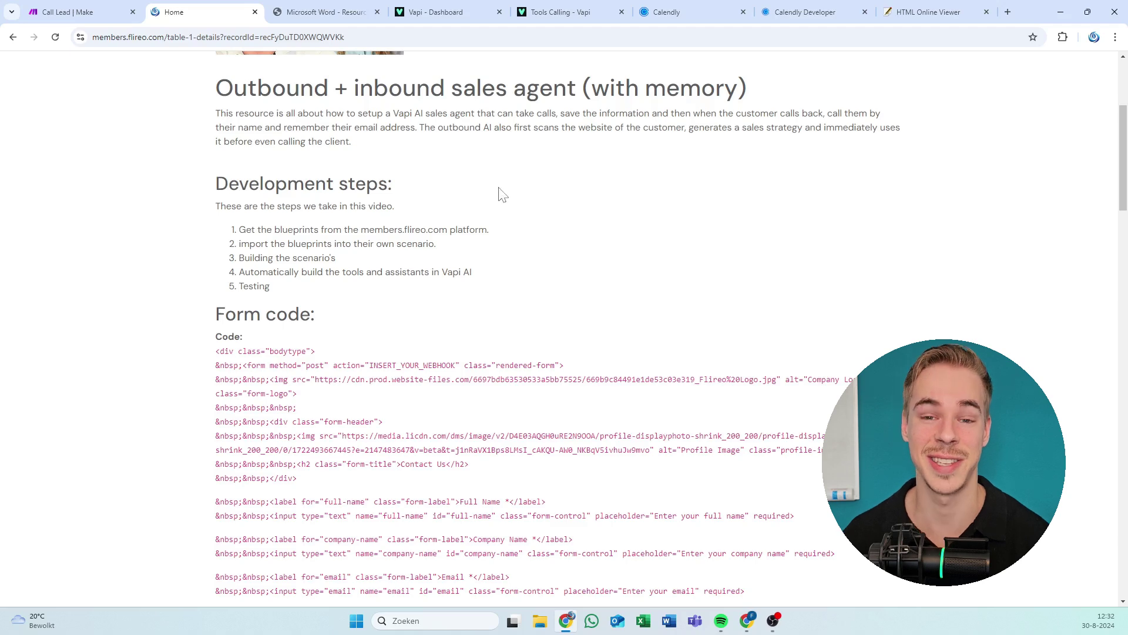
pyautogui.scroll(1, 449, 209)
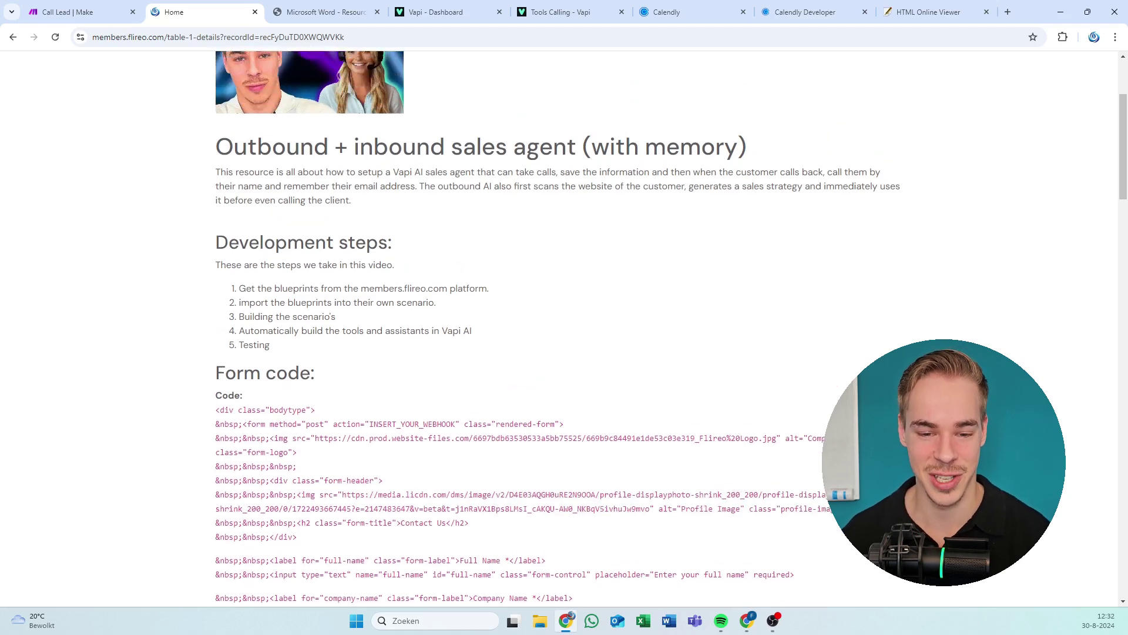
pyautogui.scroll(-2, 448, 209)
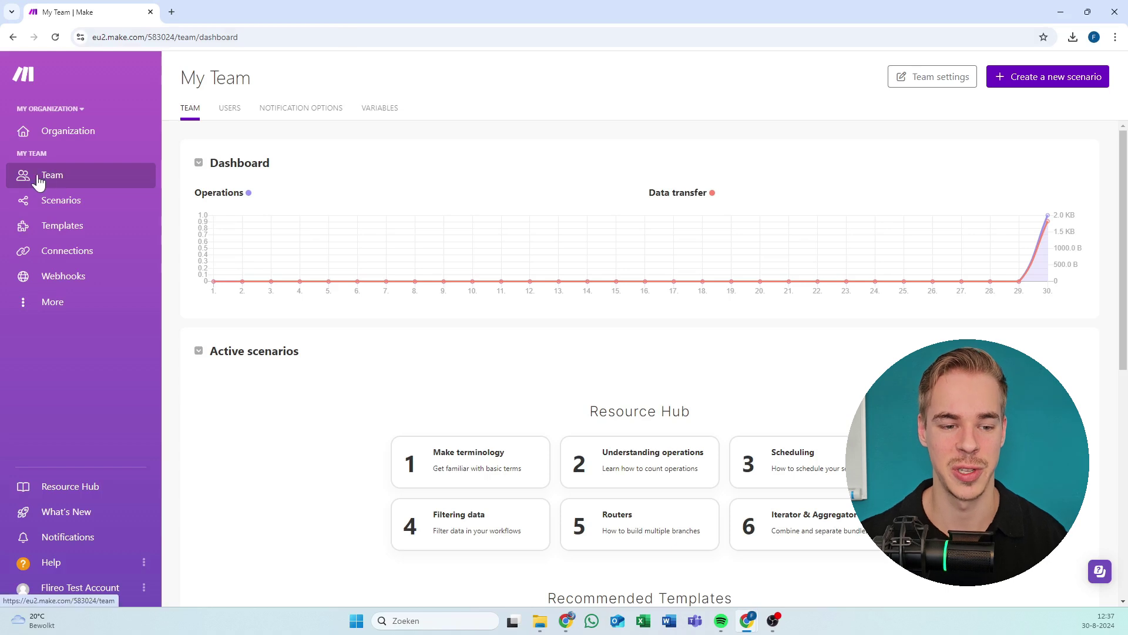
# Create a blank new scenario from Make's Scenarios list.
pyautogui.click(66, 206)
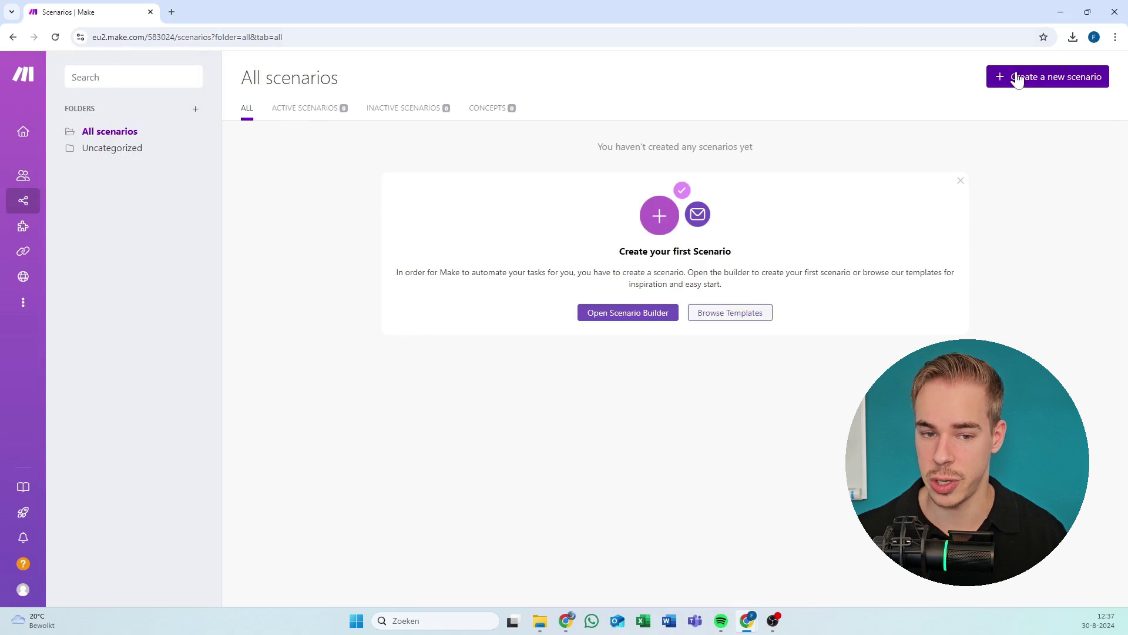
pyautogui.click(1018, 81)
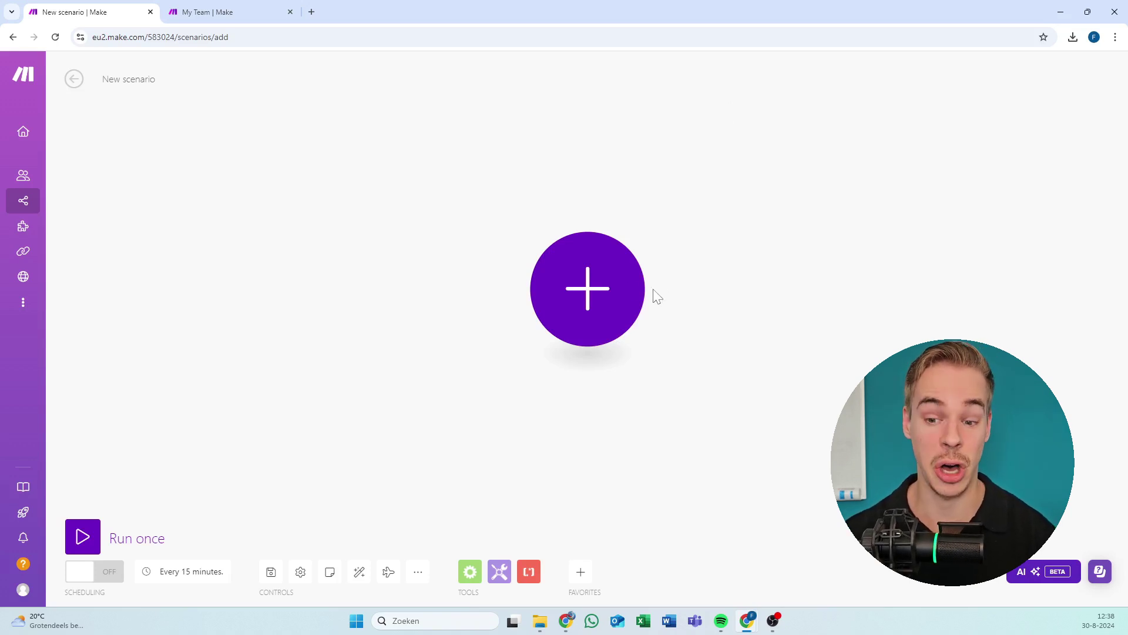
# Reveal the empty scenario's Import Blueprint option, then close the unsaved scenario tab.
pyautogui.click(618, 294)
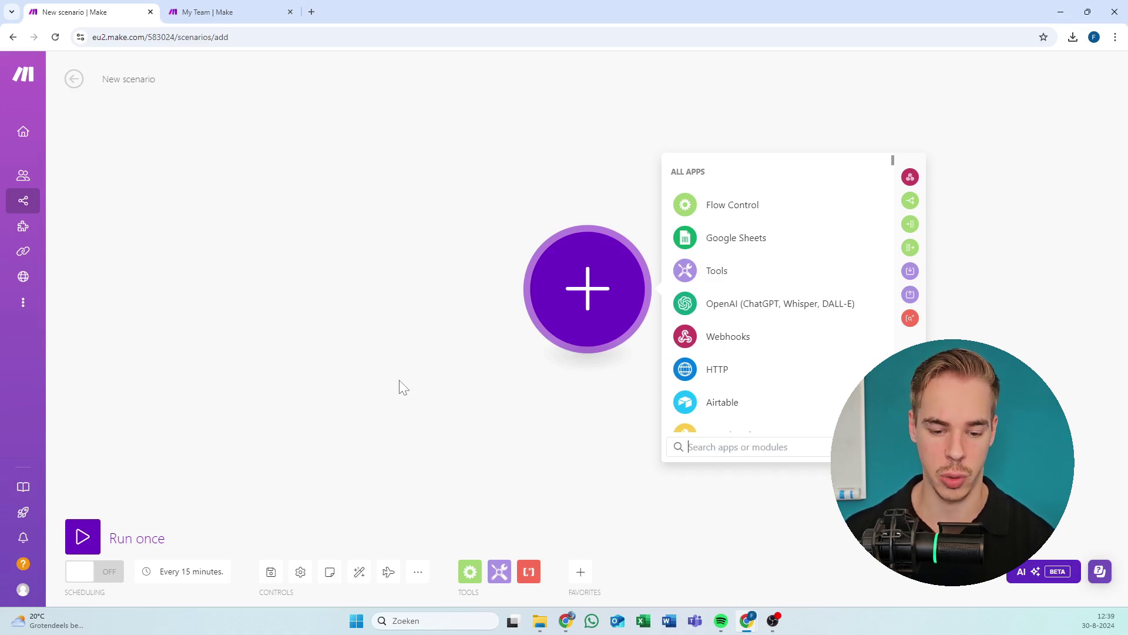
pyautogui.click(417, 572)
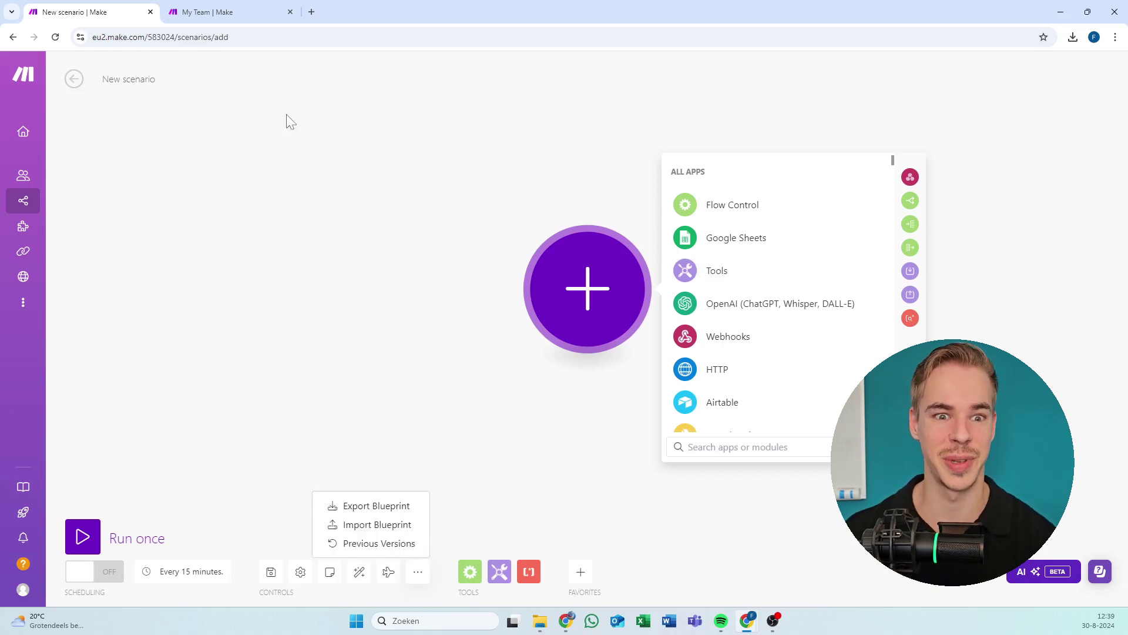
pyautogui.click(151, 12)
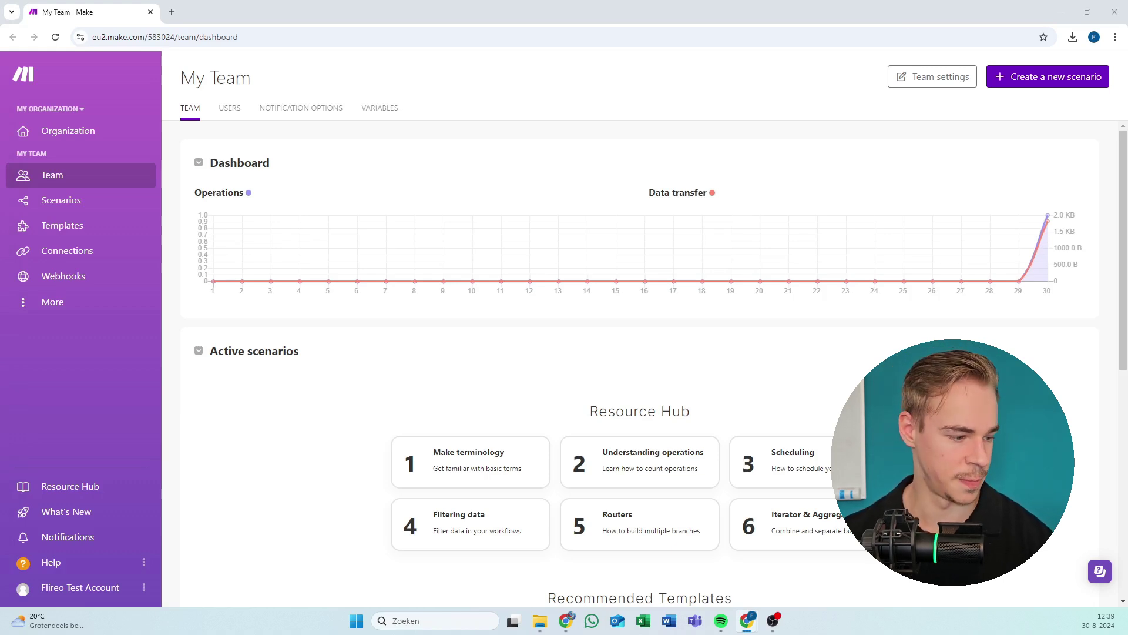
# Import the Book a meeting blueprint into the new scenario, then go to the scenarios list.
pyautogui.moveTo(0, 151); pyautogui.dragTo(694, 1)
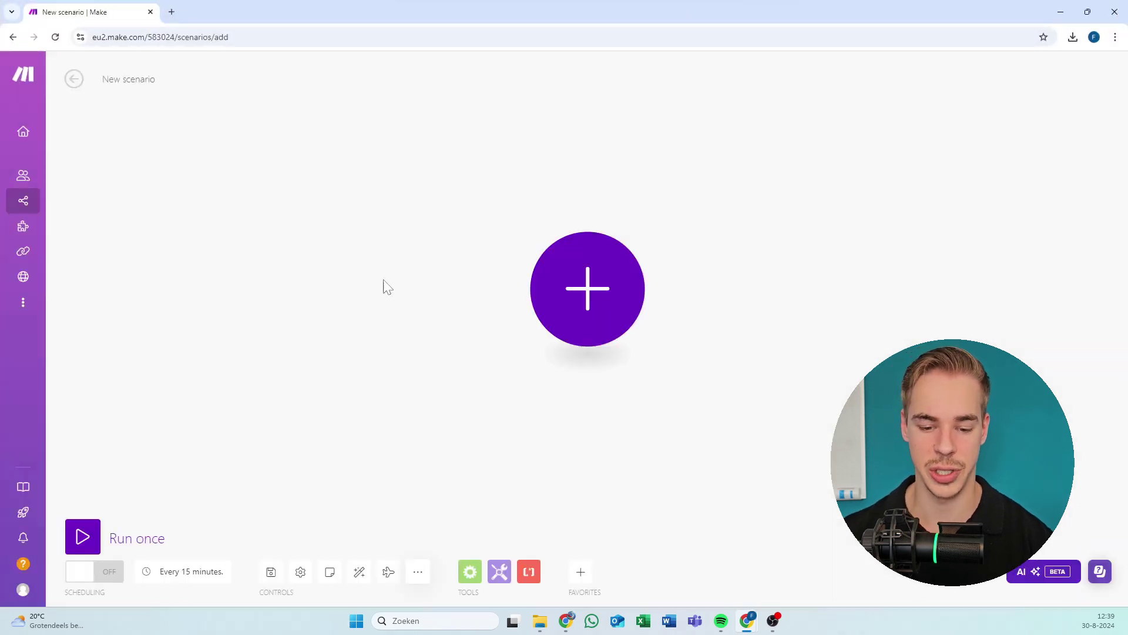
pyautogui.click(418, 572)
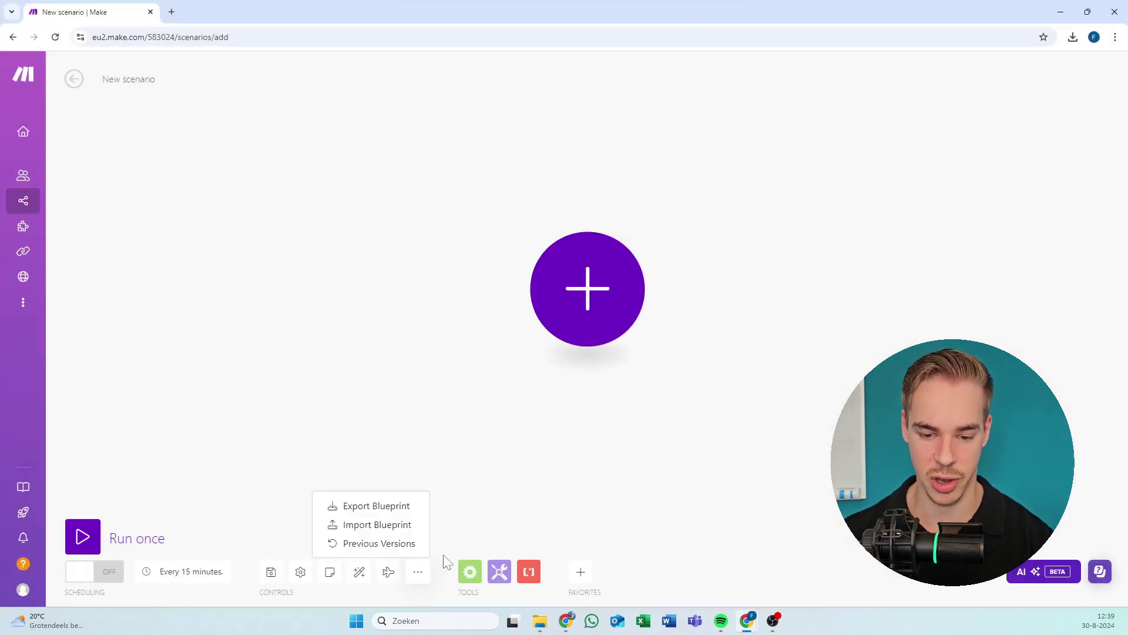
pyautogui.click(385, 531)
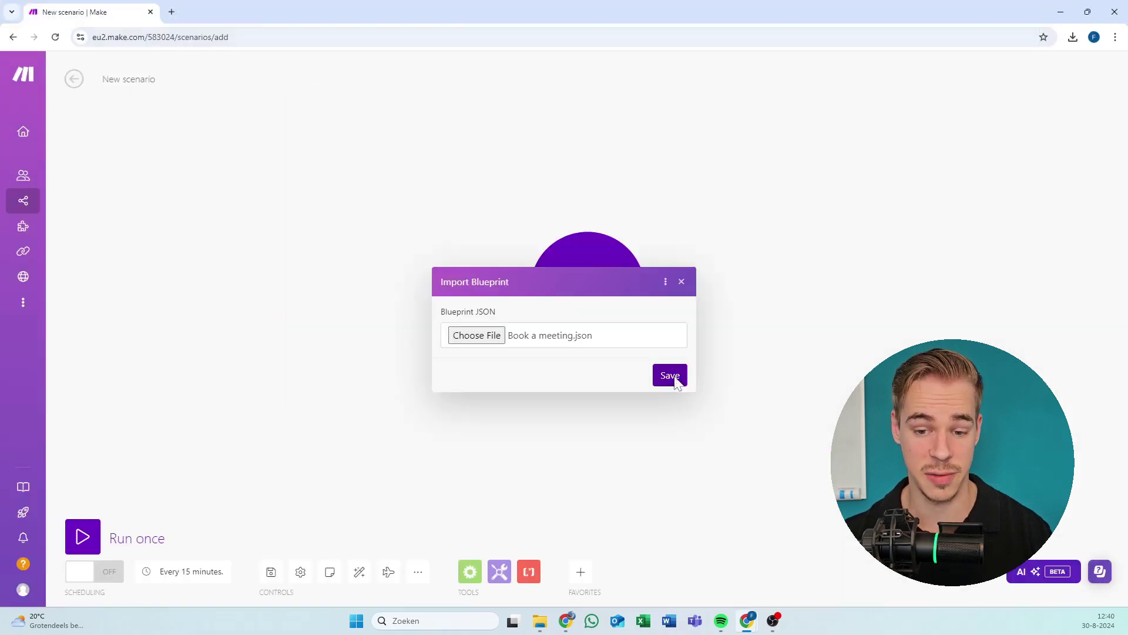
pyautogui.click(678, 383)
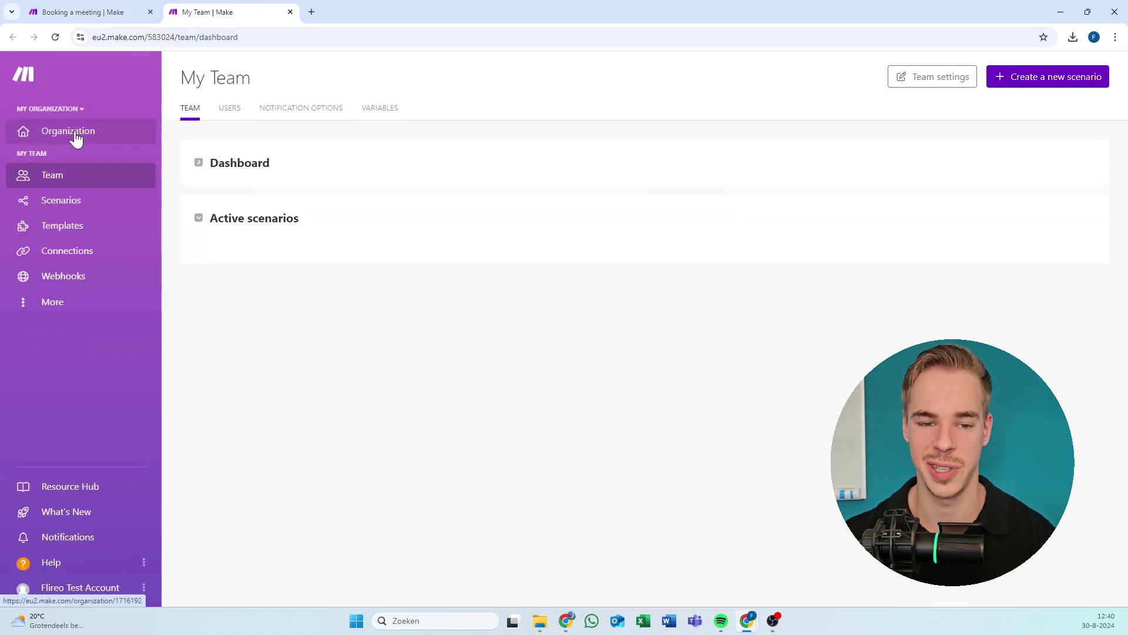
pyautogui.click(75, 201)
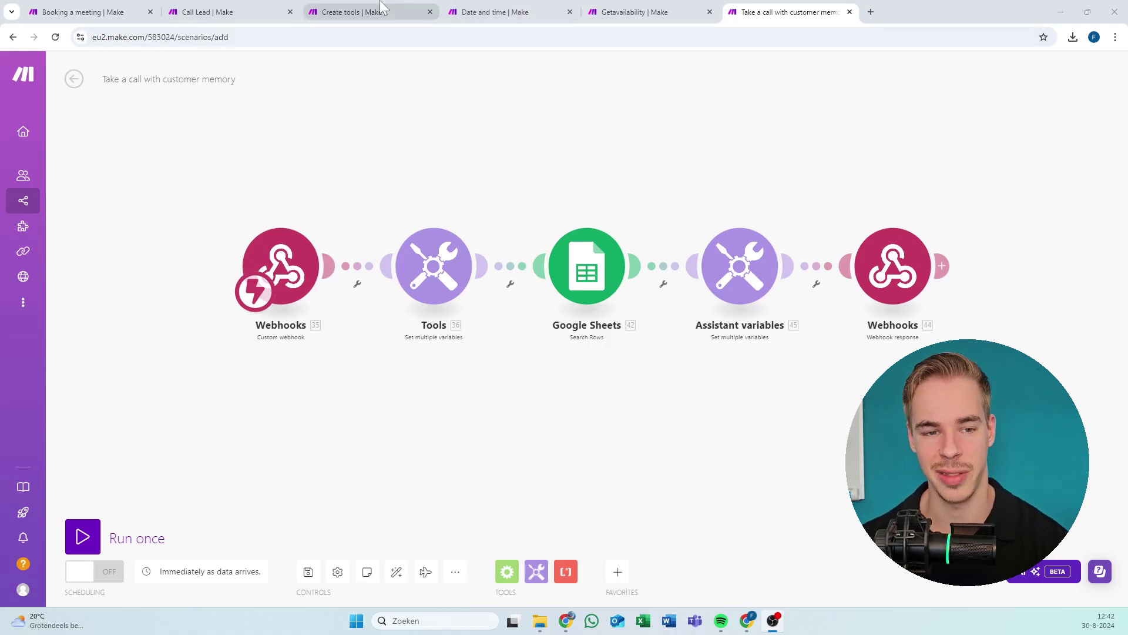
# Look through the Booking a meeting, Call Lead and Create tools scenario tabs in turn.
pyautogui.click(132, 9)
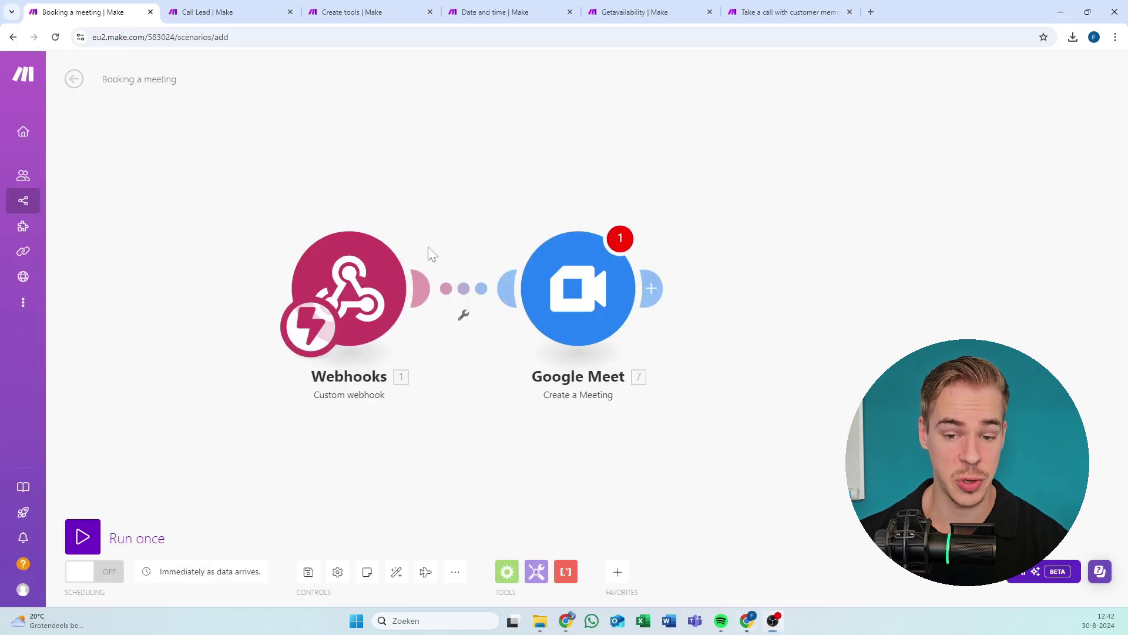
pyautogui.click(220, 9)
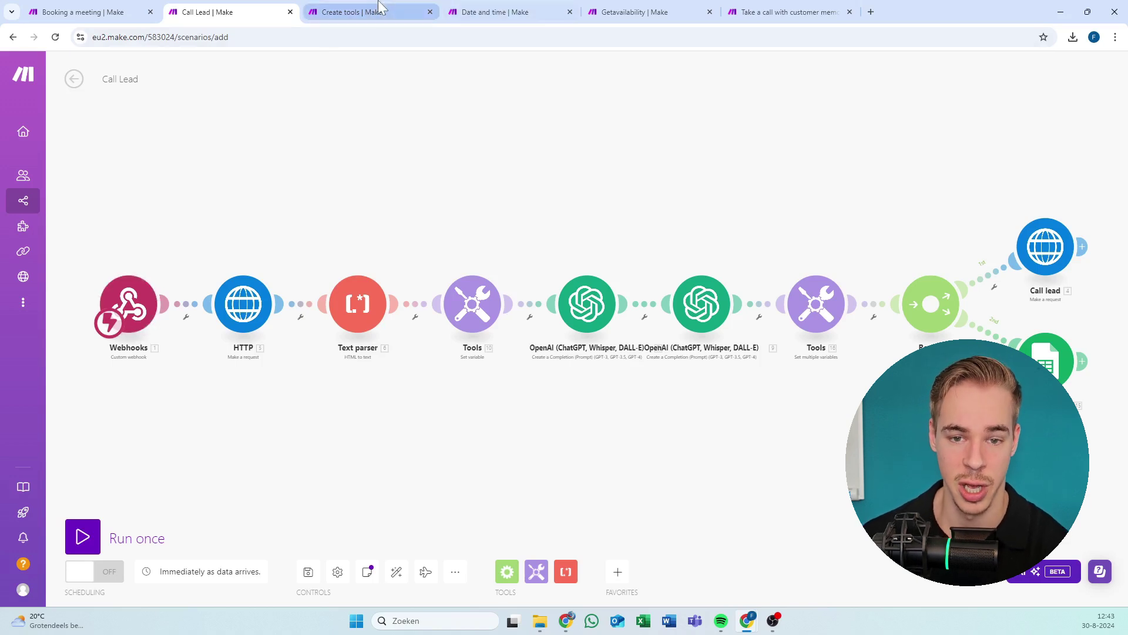
pyautogui.click(358, 11)
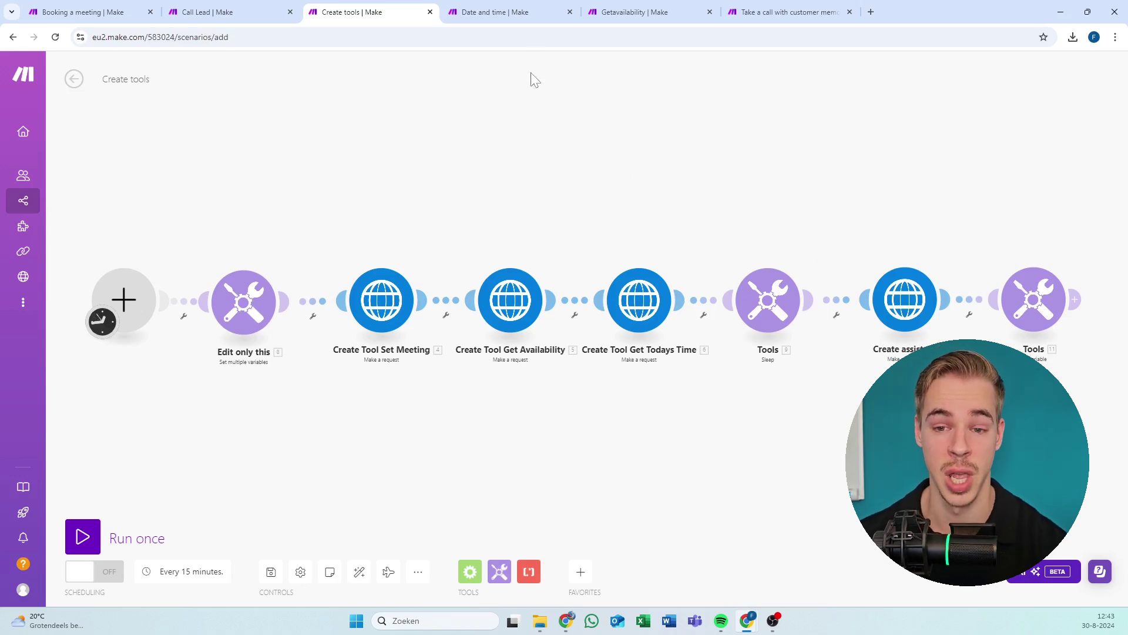
# View the Date and time and Getavailability scenarios, then return to Take a call with customer memory.
pyautogui.click(515, 7)
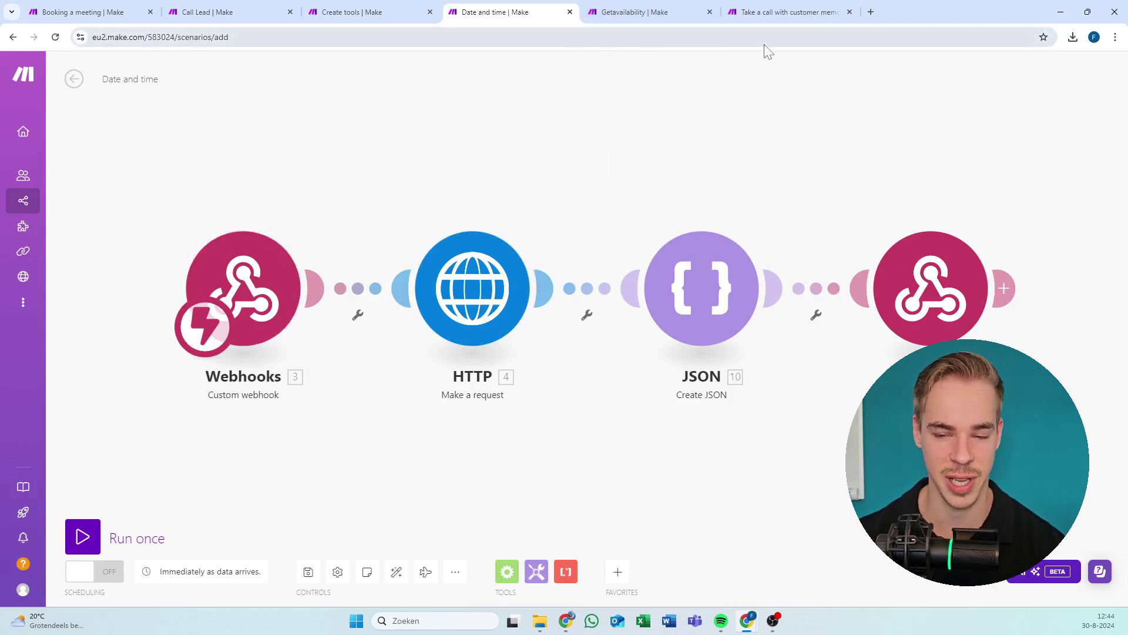
pyautogui.click(603, 12)
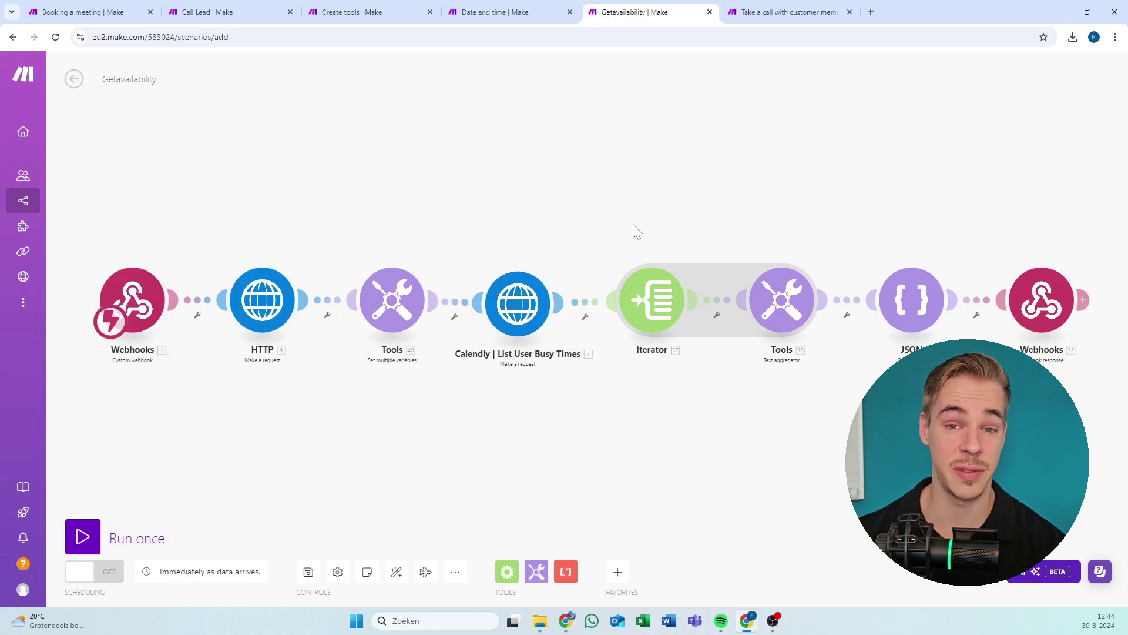
pyautogui.moveTo(631, 232)
pyautogui.mouseDown()
pyautogui.moveTo(594, 230)
pyautogui.moveTo(611, 226)
pyautogui.mouseUp()
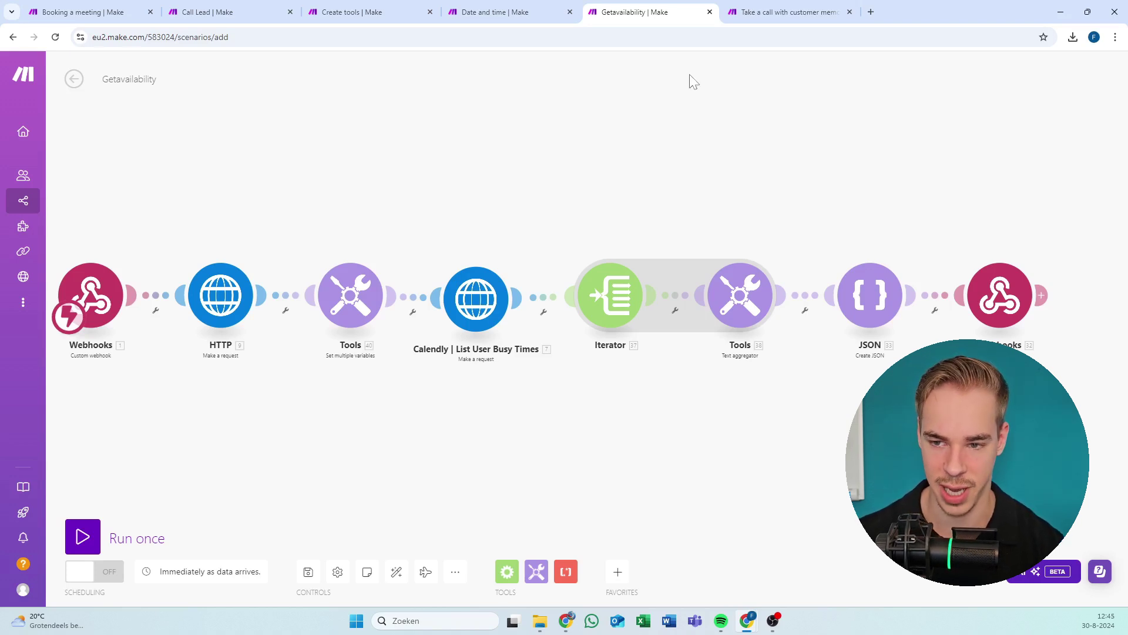
pyautogui.click(748, 11)
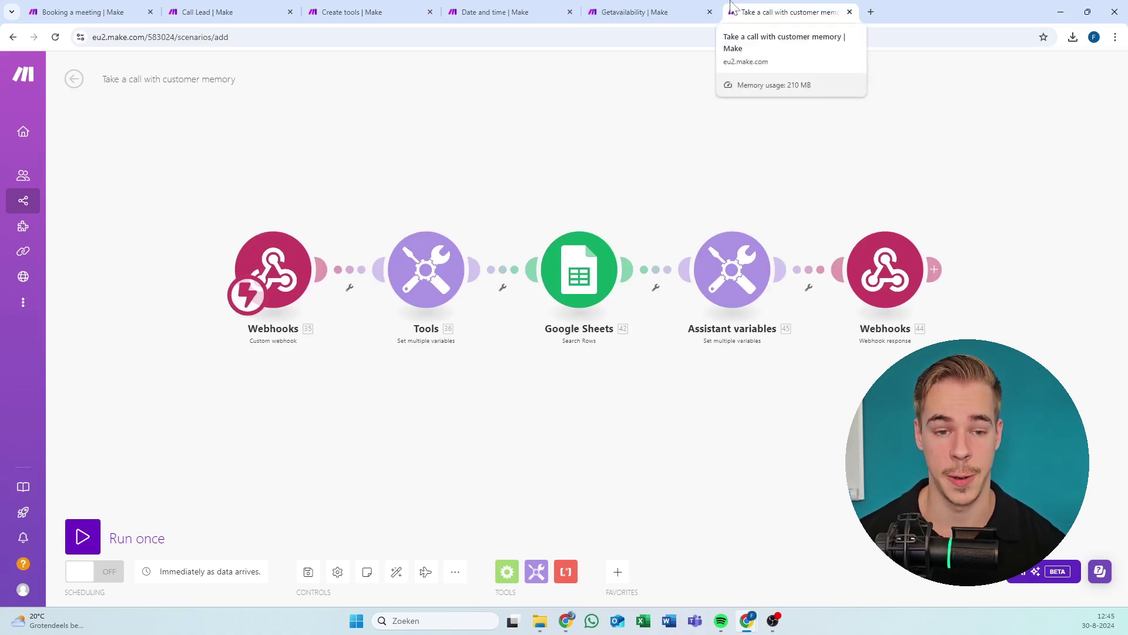
# Put the Take a call and Call Lead scenario tabs in the first two positions.
pyautogui.moveTo(732, 6); pyautogui.dragTo(35, 7)
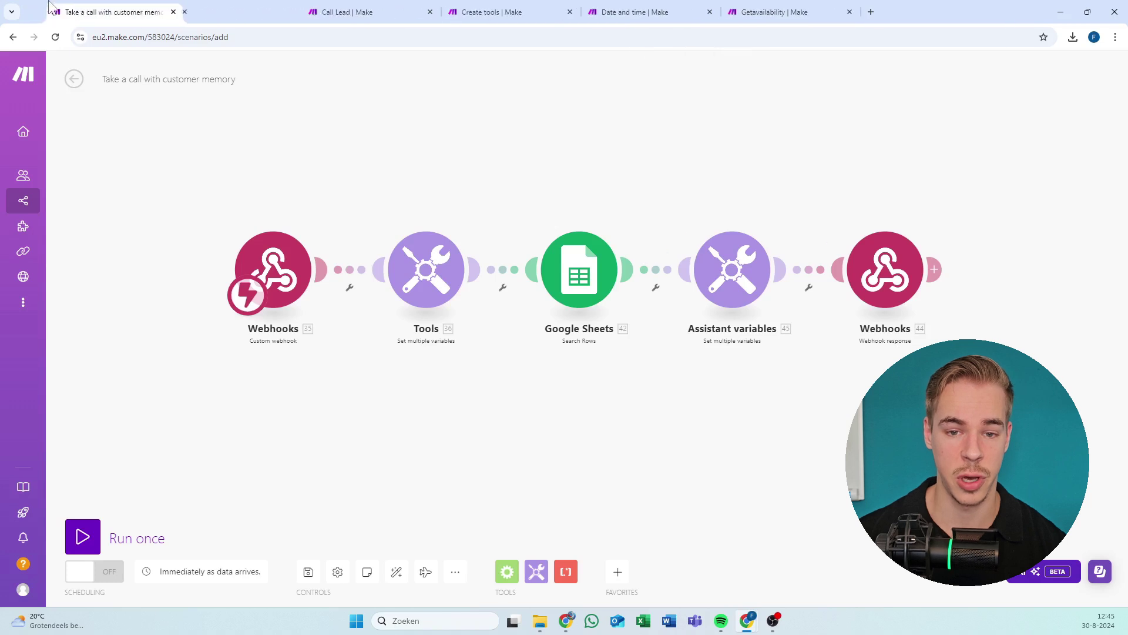
pyautogui.moveTo(315, 7); pyautogui.dragTo(188, 11)
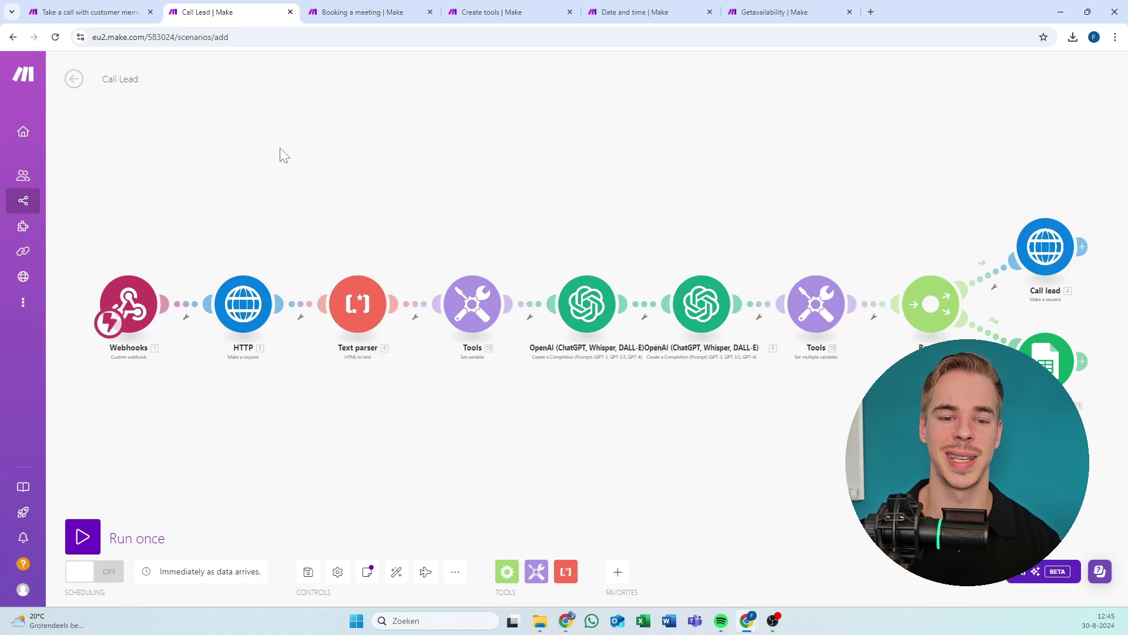
pyautogui.click(138, 7)
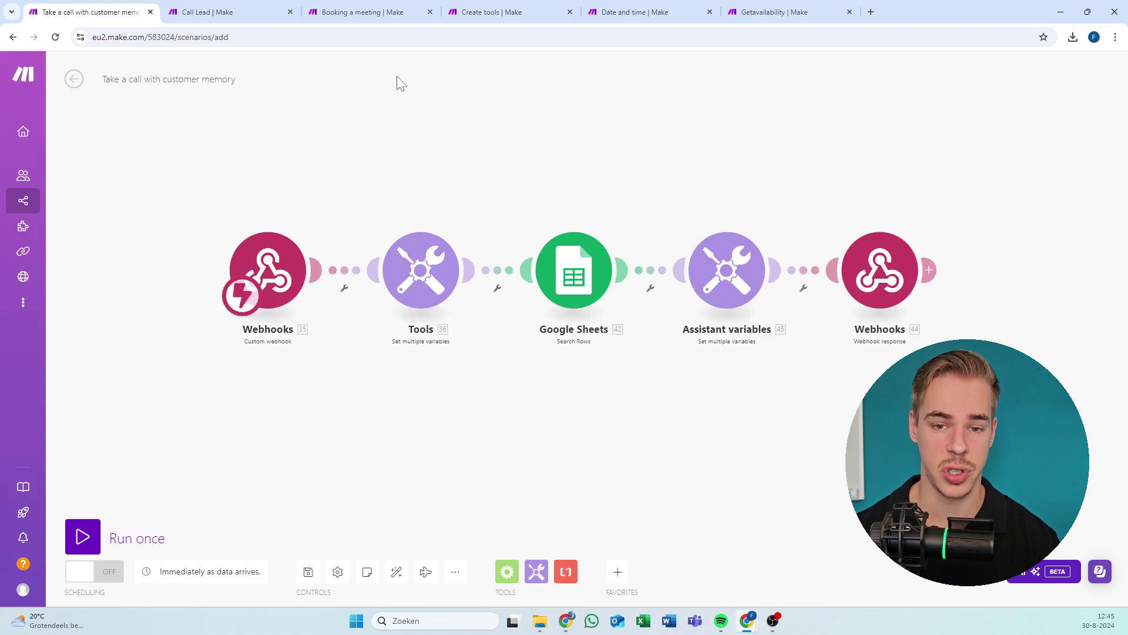
# Move Create tools, Date and time and Getavailability tabs before Booking a meeting, then un-maximize the window.
pyautogui.click(475, 6)
pyautogui.moveTo(475, 6); pyautogui.dragTo(376, 8)
pyautogui.click(513, 6)
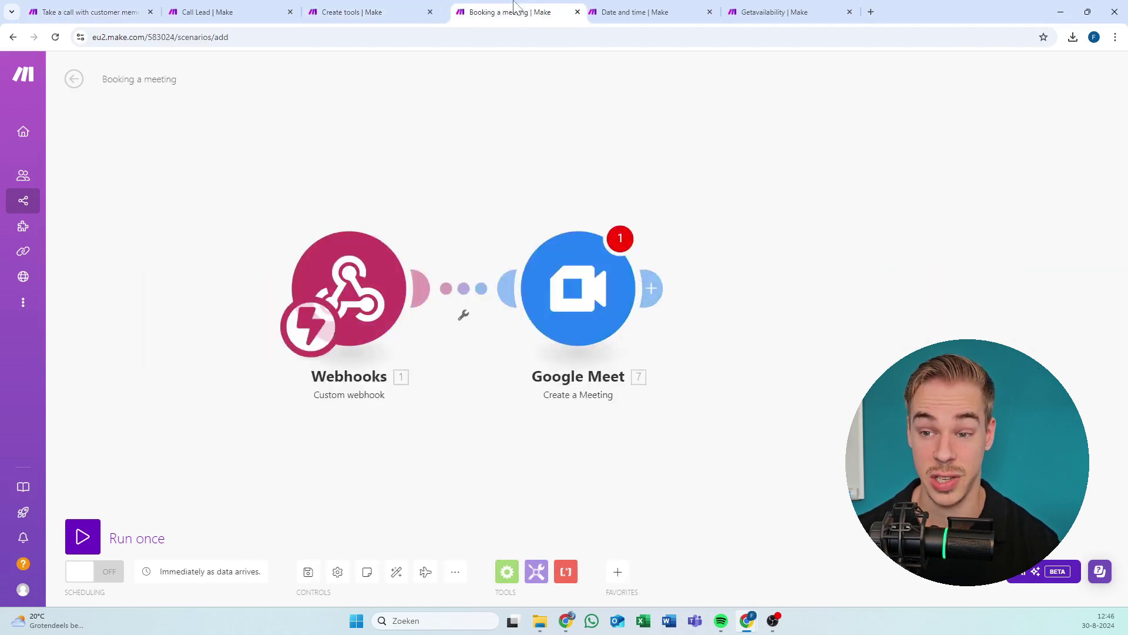
pyautogui.moveTo(631, 7); pyautogui.dragTo(505, 7)
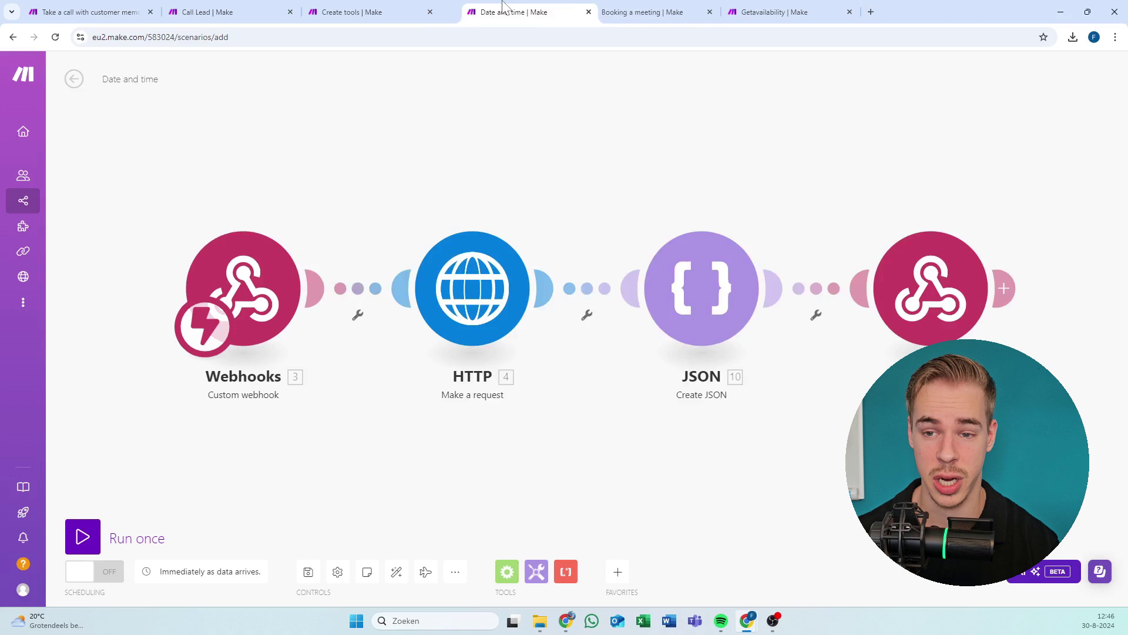
pyautogui.click(797, 4)
pyautogui.moveTo(797, 5); pyautogui.dragTo(652, 7)
pyautogui.click(407, 8)
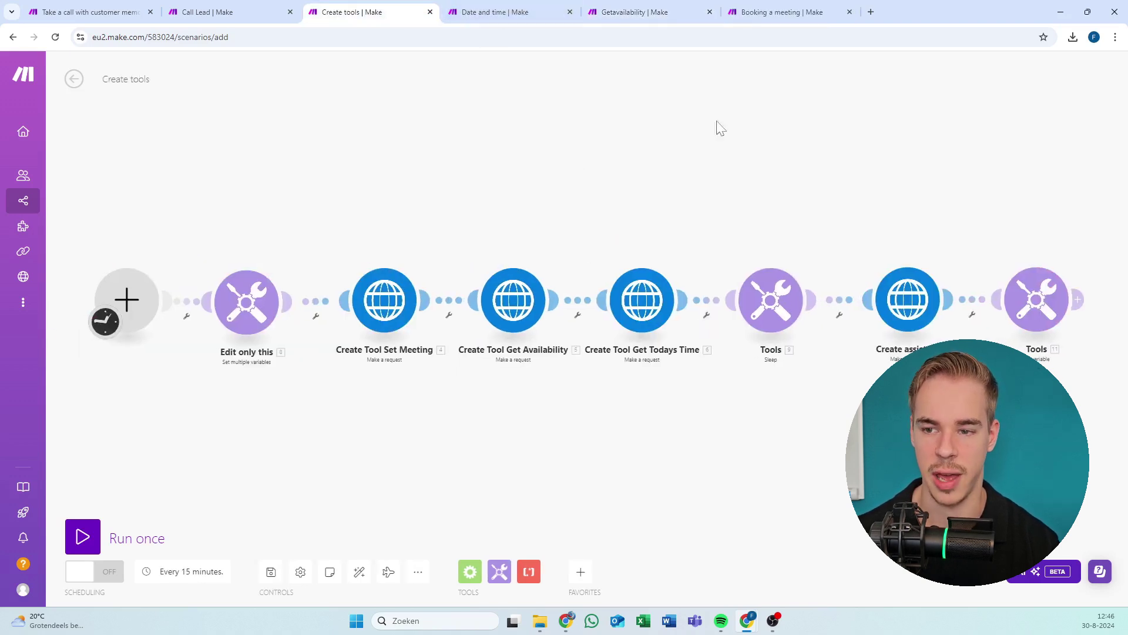
pyautogui.moveTo(933, 7); pyautogui.dragTo(502, 174)
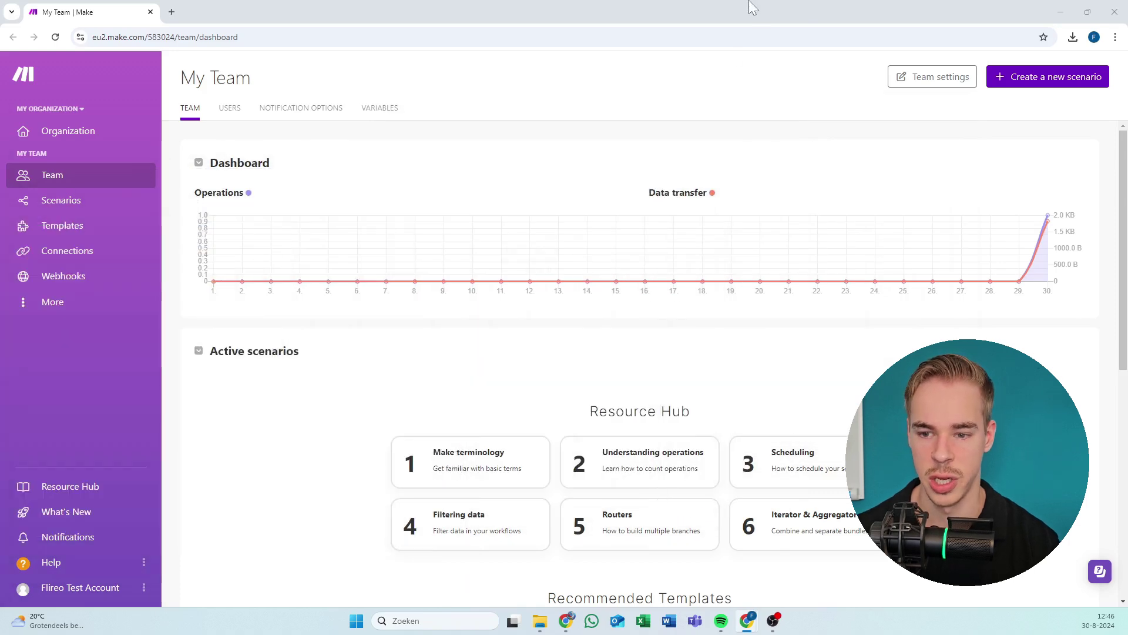
# Close the My Team dashboard window and the Call Lead tab, back on the members resource page.
pyautogui.click(1115, 12)
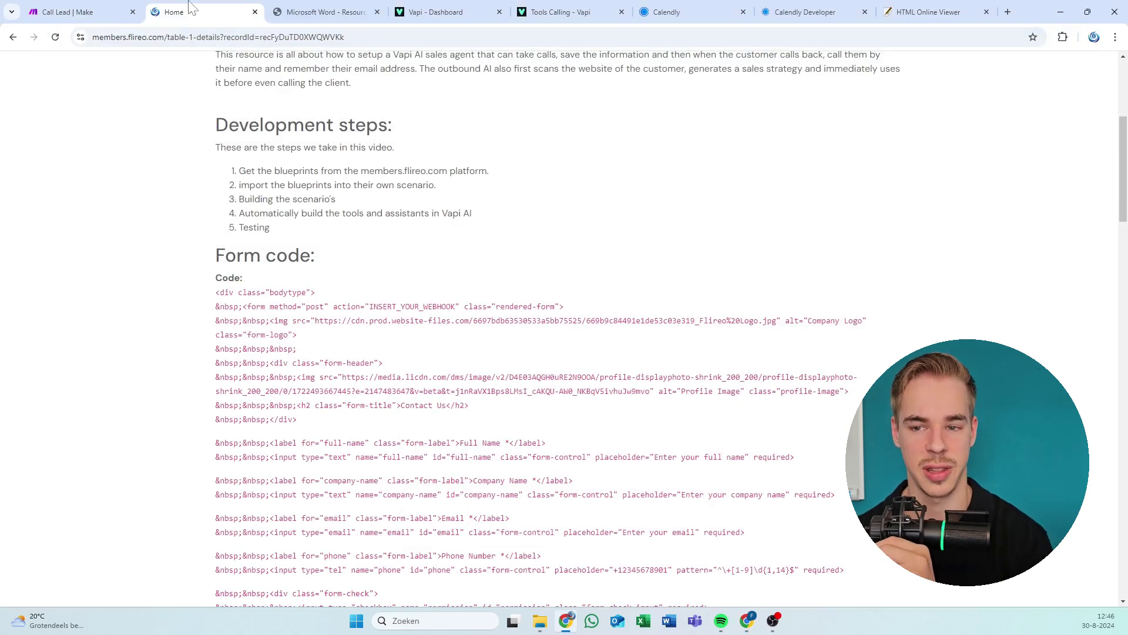
pyautogui.click(51, 7)
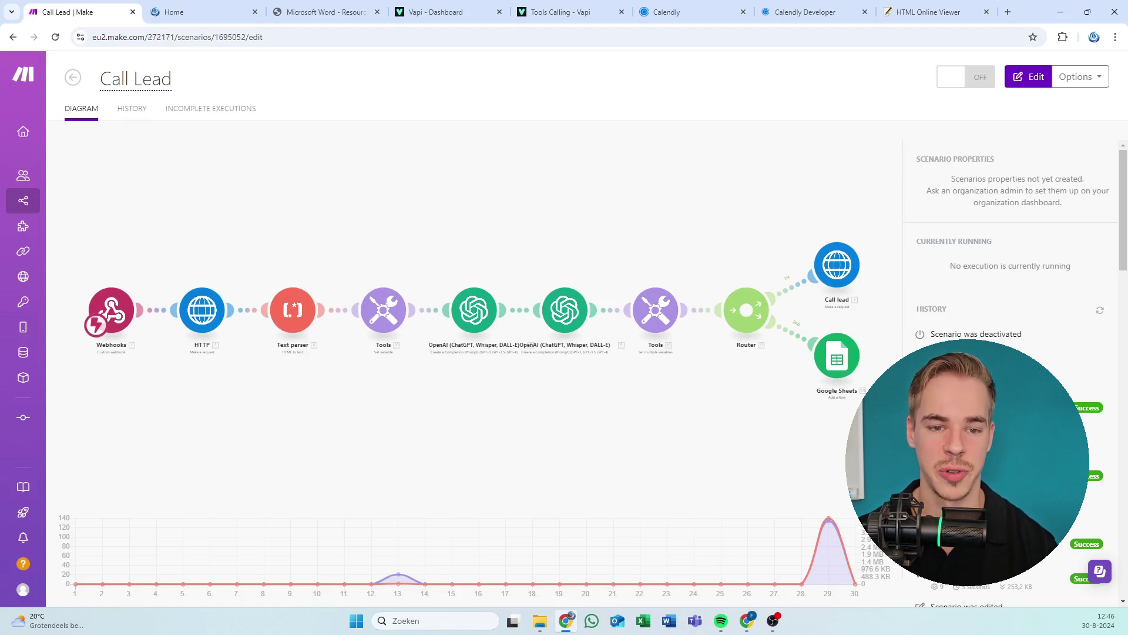
pyautogui.click(213, 7)
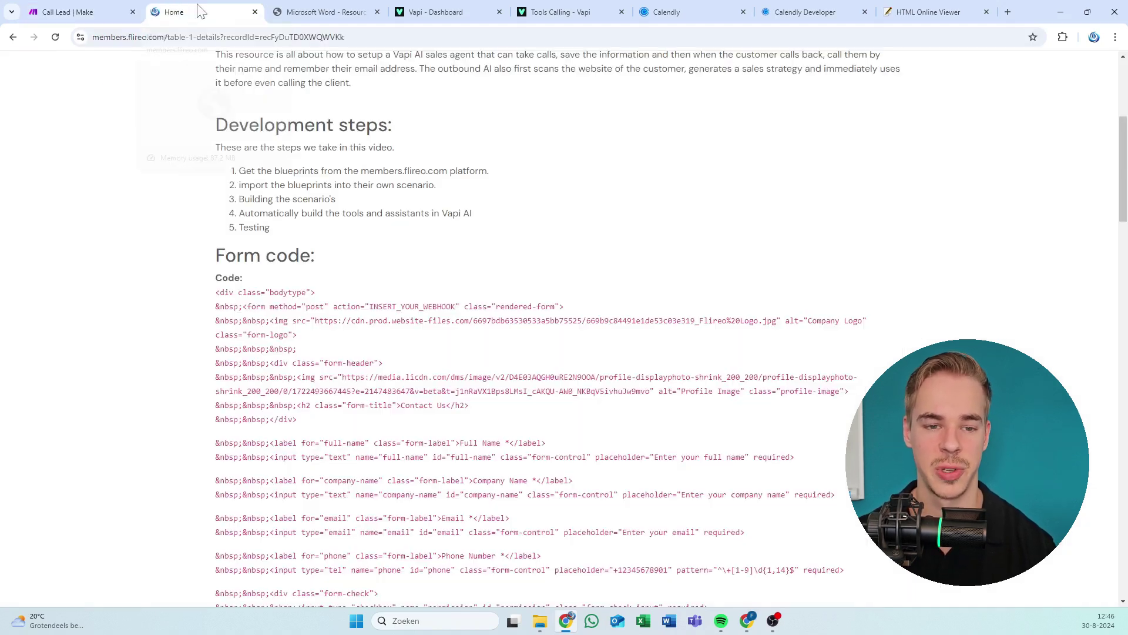
pyautogui.click(132, 12)
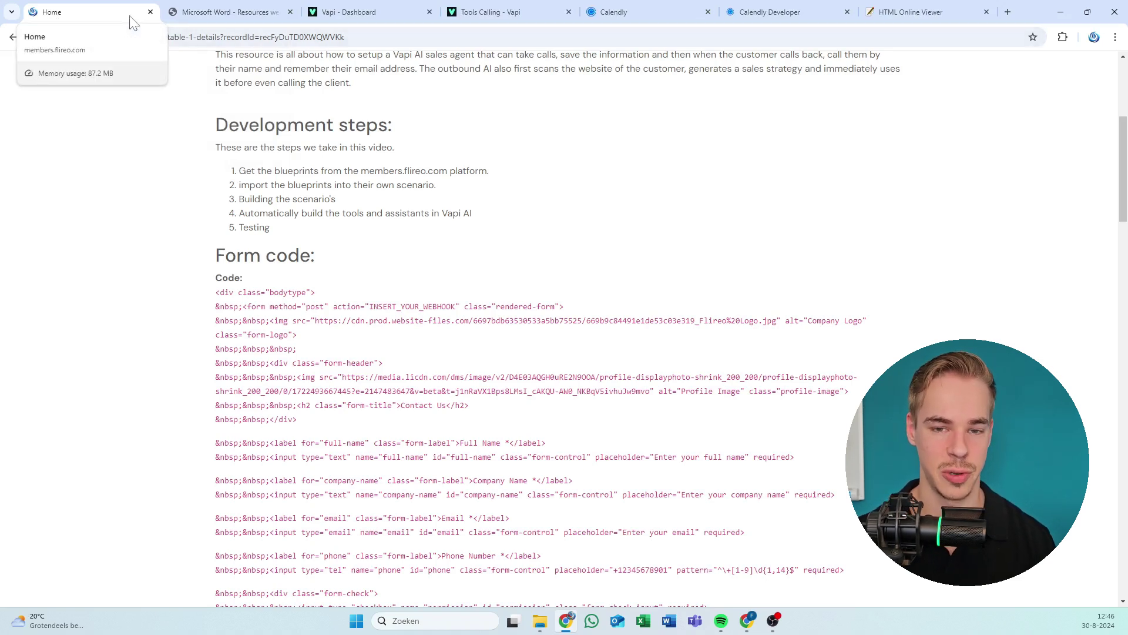
# Show the Gino Pizza's assistant in Vapi and open the account menu containing API Keys.
pyautogui.click(349, 11)
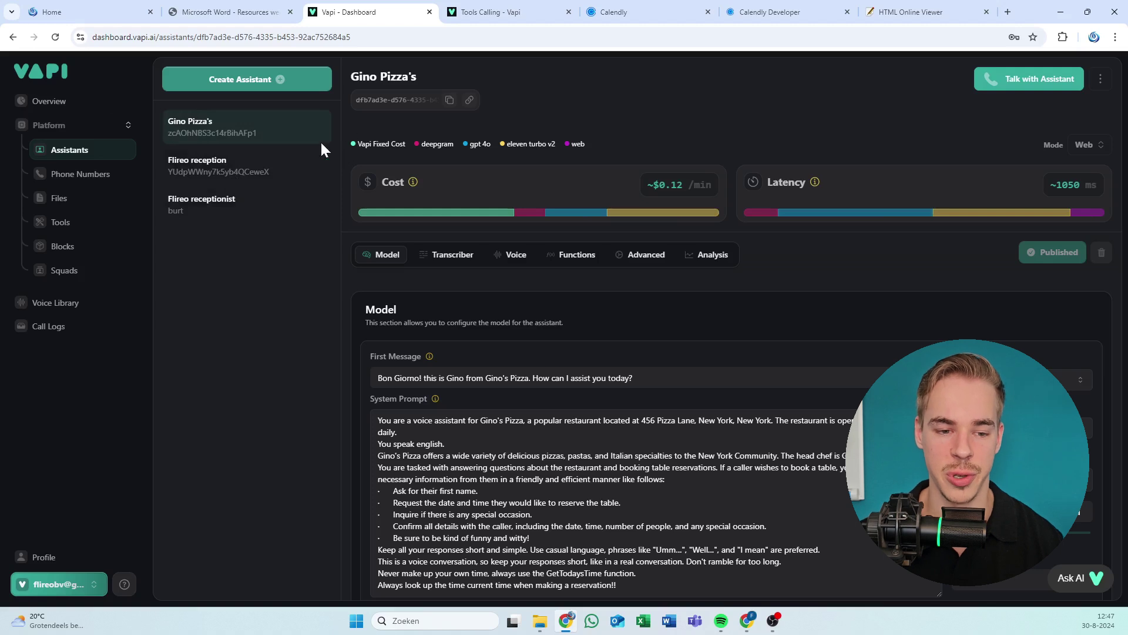
pyautogui.click(88, 228)
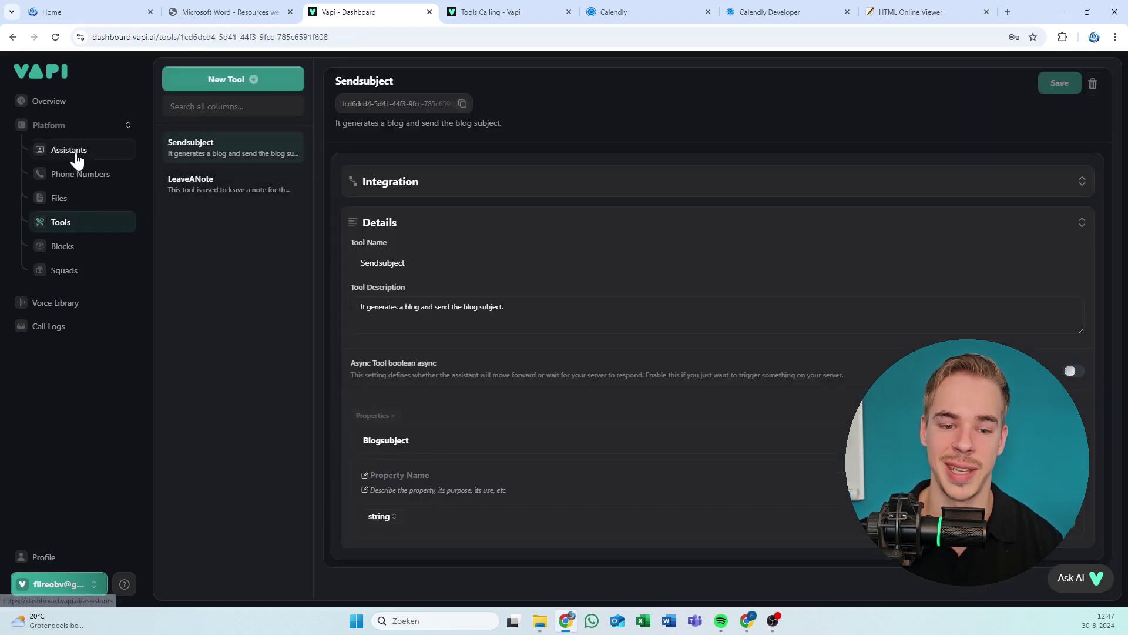
pyautogui.click(75, 153)
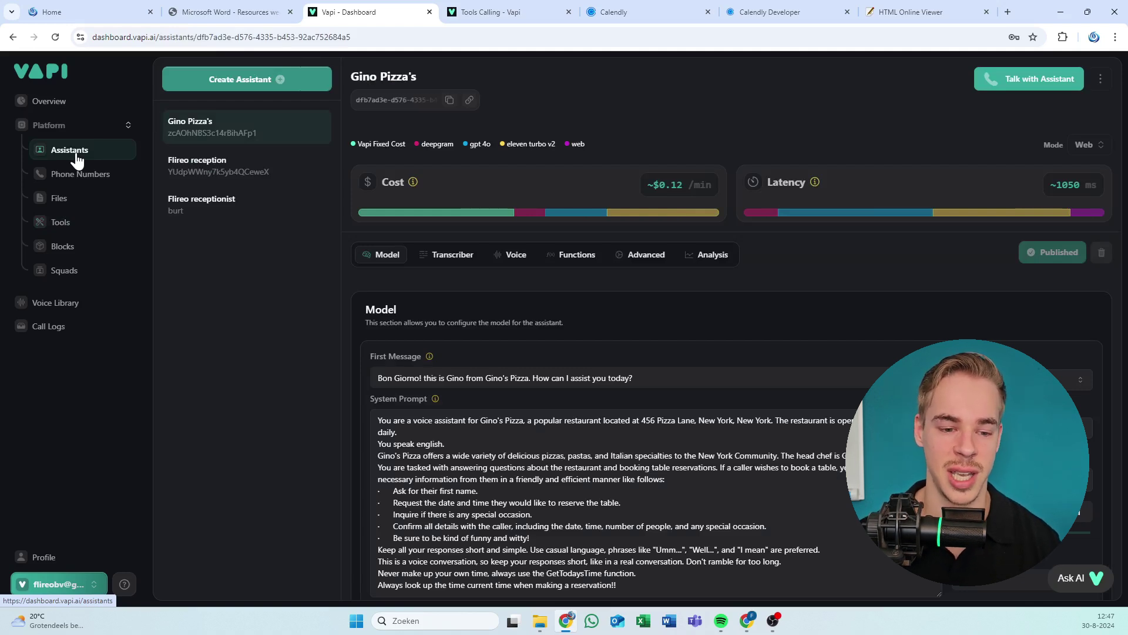
pyautogui.click(94, 585)
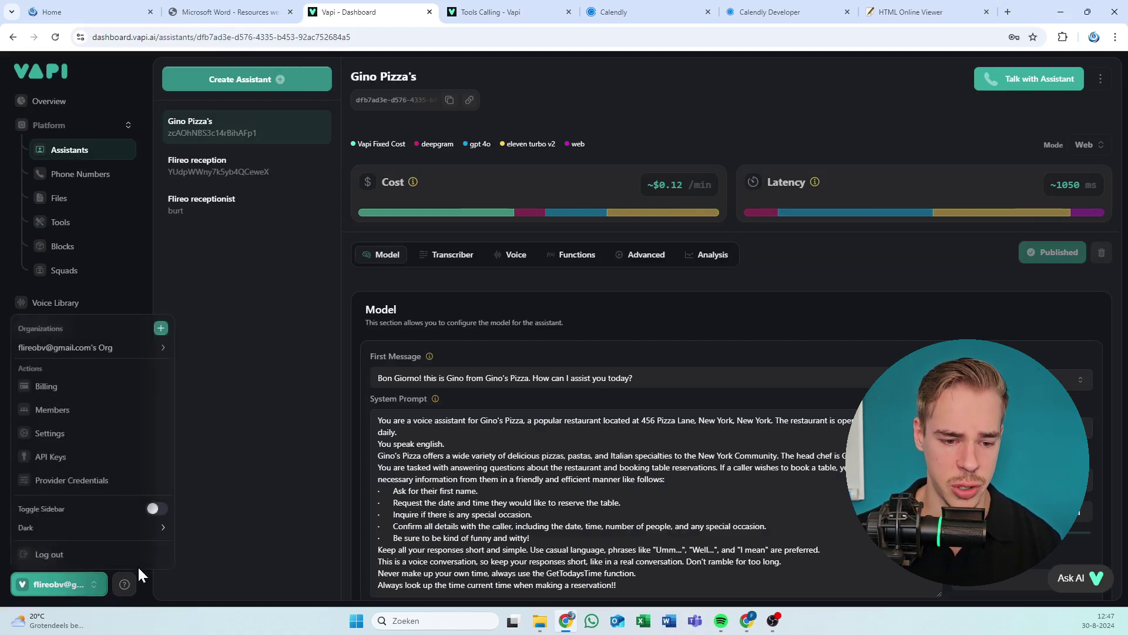
# Return to the Create tools scenario and briefly inspect the Edit only this variables.
pyautogui.hotkey('alt', 'Tab')
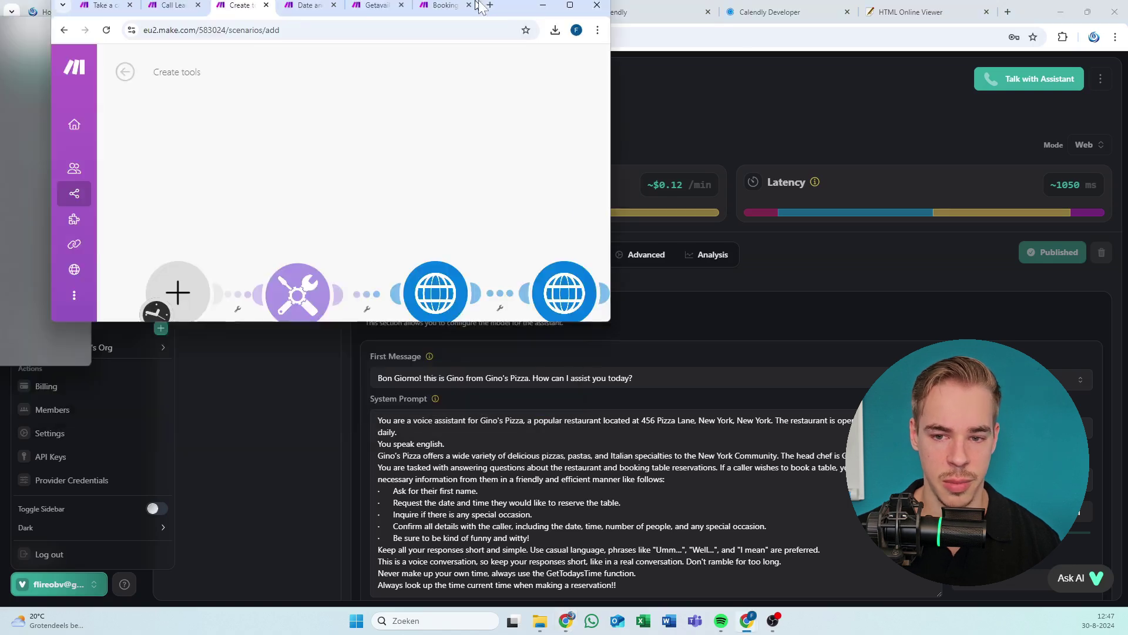
pyautogui.scroll(3, 412, 221)
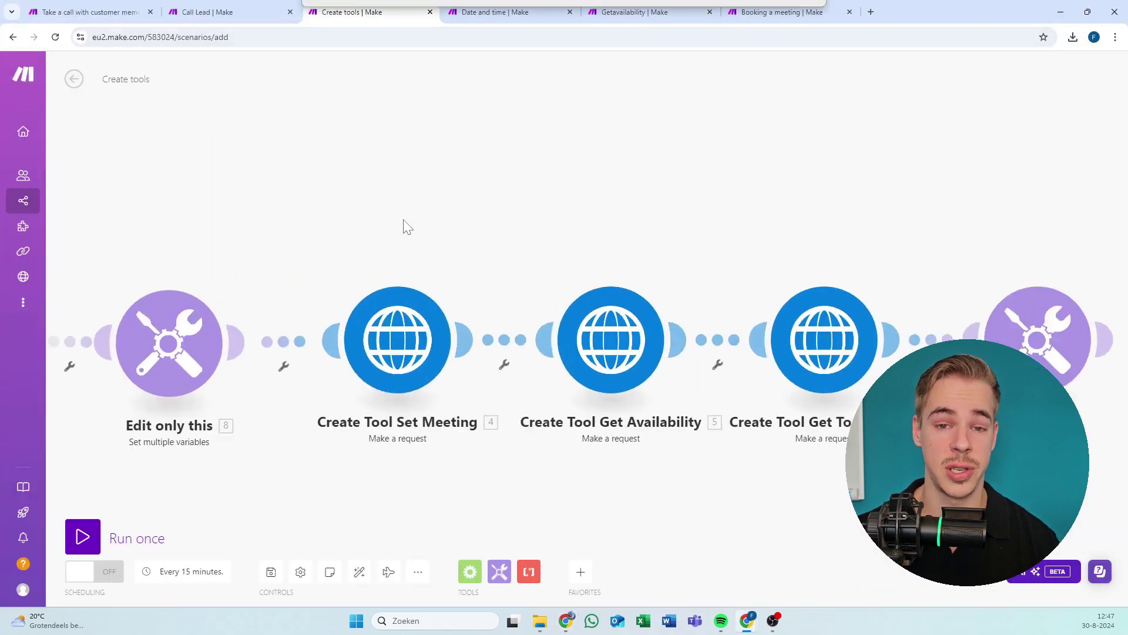
pyautogui.hscroll(-5, 488, 212)
pyautogui.click(532, 235)
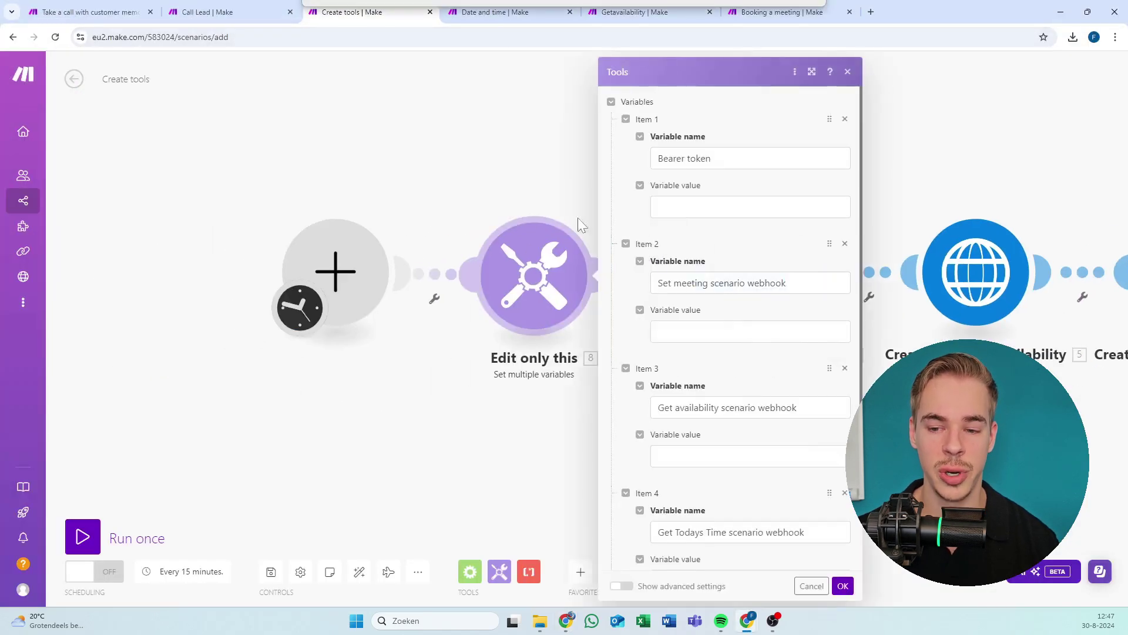
pyautogui.click(581, 177)
# Inspect the Assistant ID variable in the final Tools module.
pyautogui.hscroll(5, 393, 171)
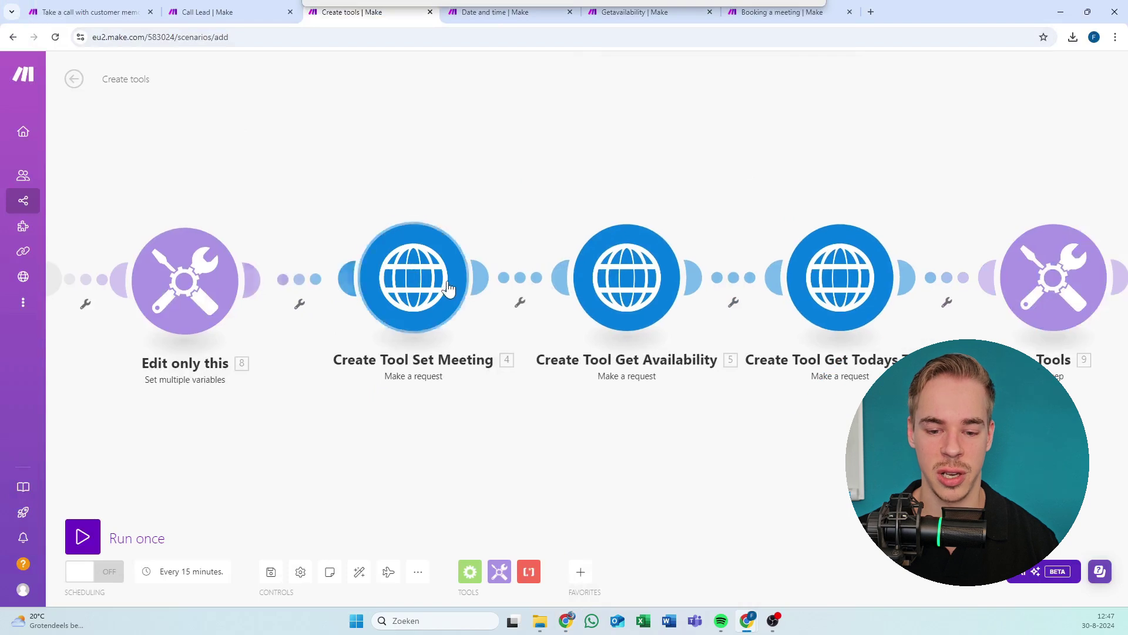
pyautogui.hscroll(5, 489, 188)
pyautogui.scroll(1, 365, 209)
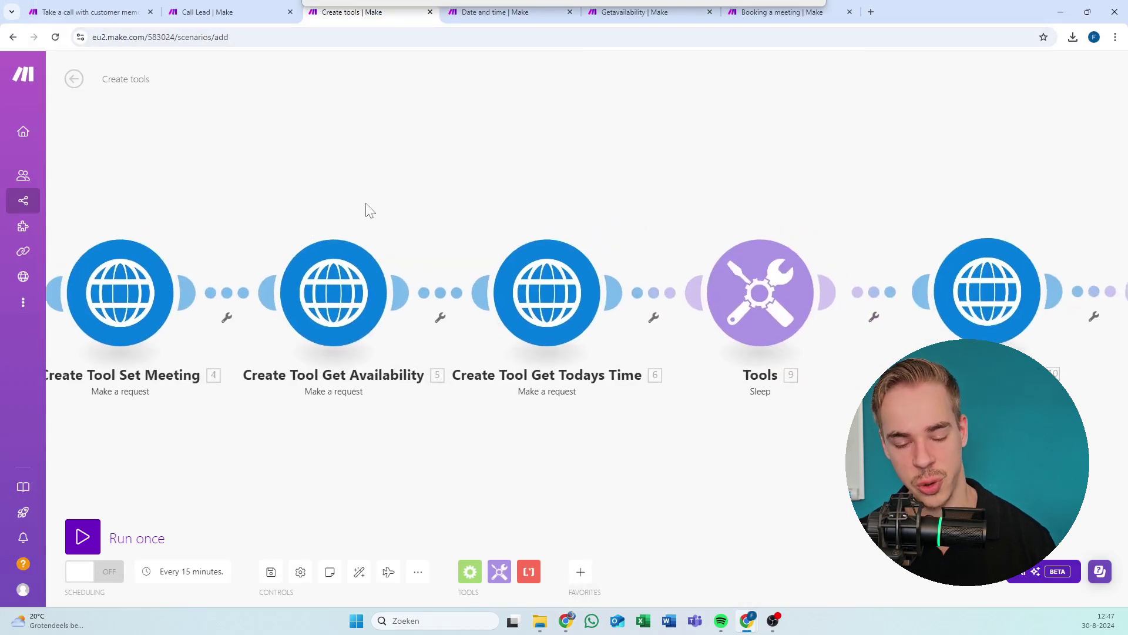
pyautogui.hscroll(7, 552, 218)
pyautogui.scroll(1, 459, 241)
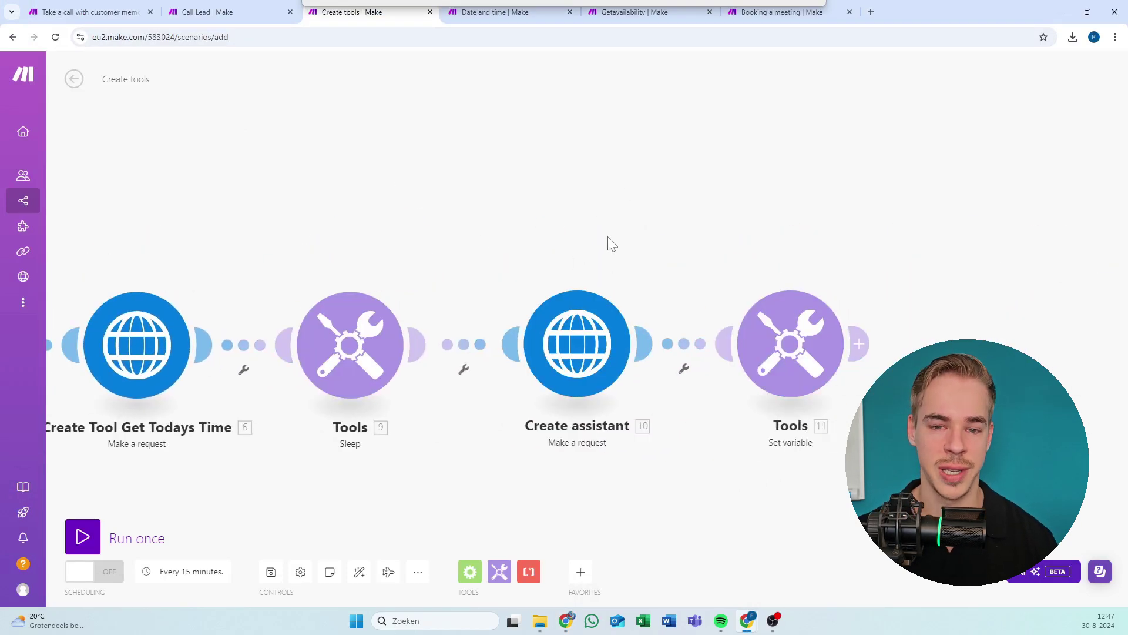
pyautogui.hscroll(-7, 641, 224)
pyautogui.scroll(-2, 577, 174)
pyautogui.hscroll(-6, 771, 147)
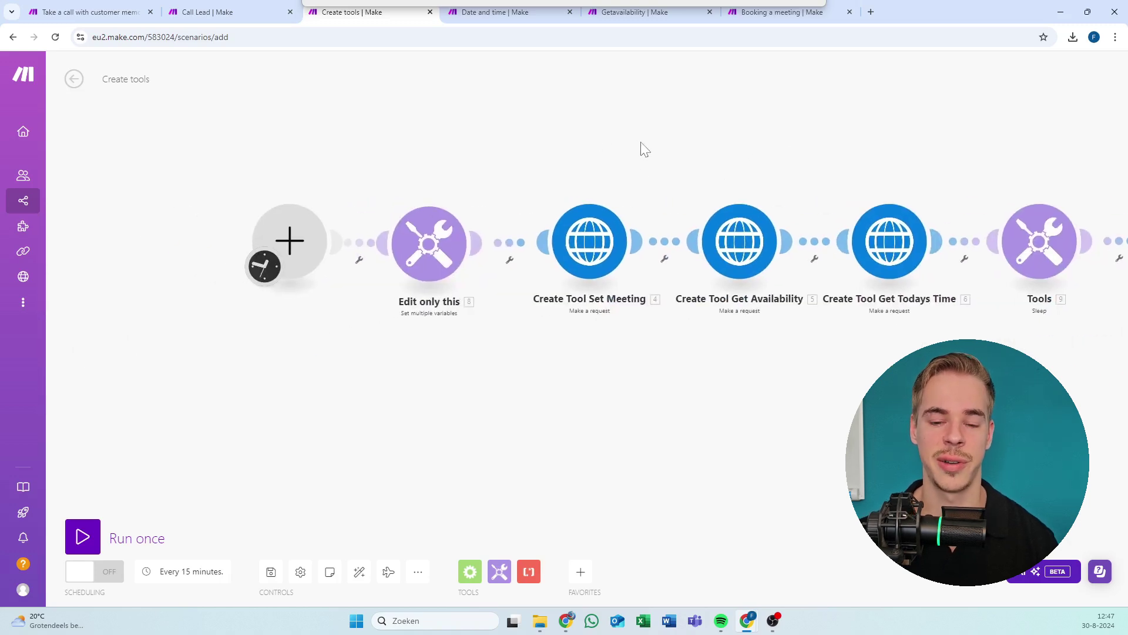
pyautogui.scroll(2, 516, 166)
pyautogui.hscroll(6, 500, 174)
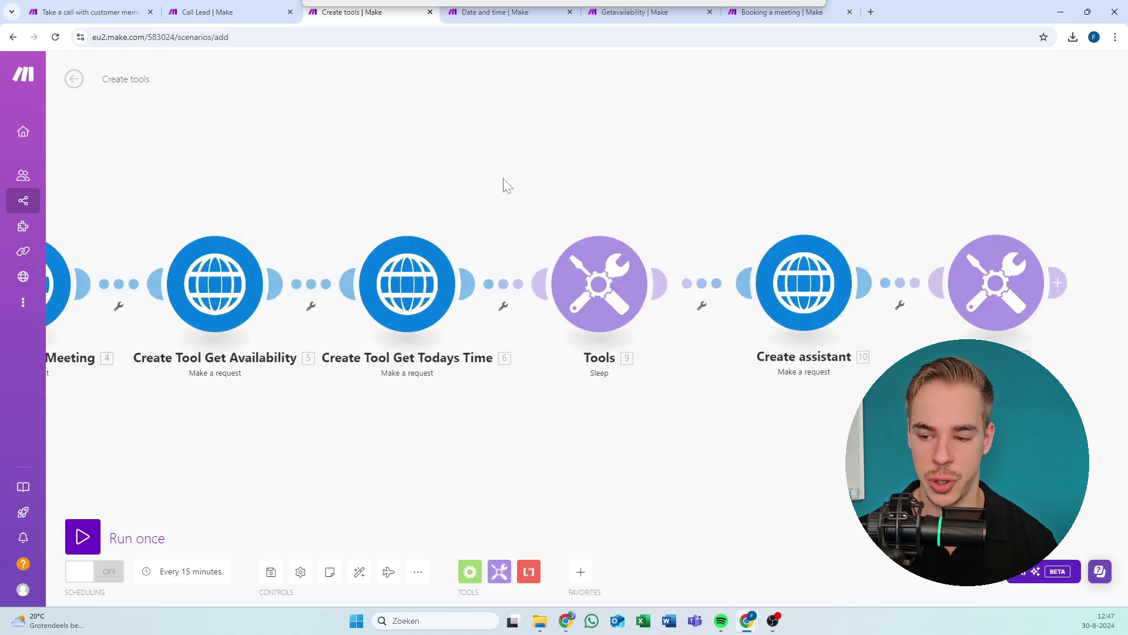
pyautogui.hscroll(-7, 507, 186)
pyautogui.hscroll(7, 511, 204)
pyautogui.click(993, 320)
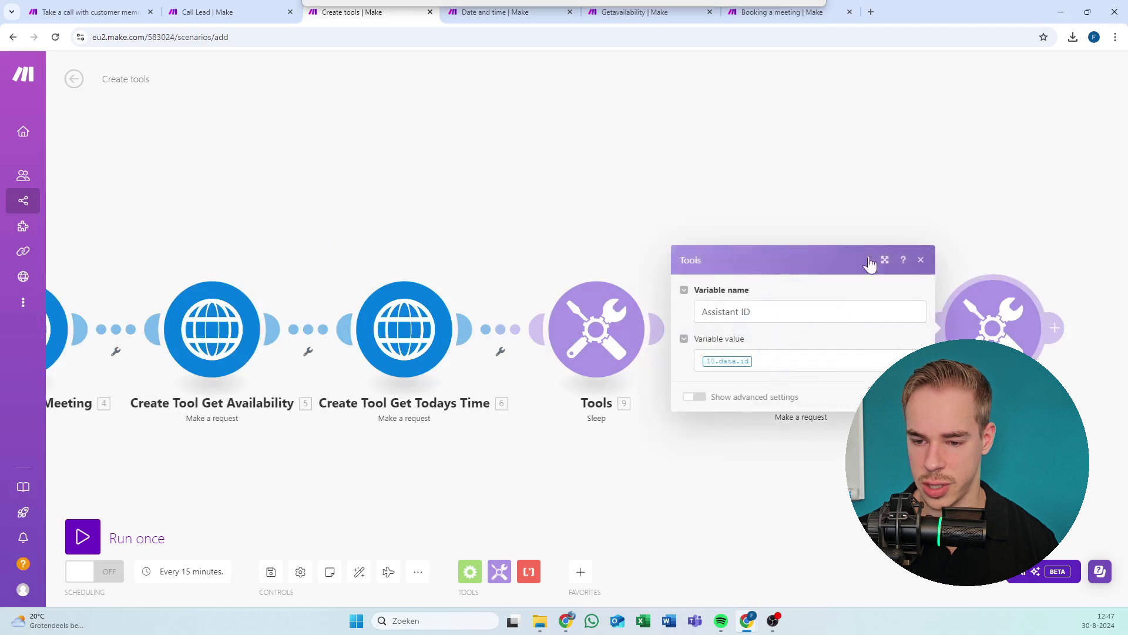
pyautogui.click(340, 168)
# Recheck the Edit only this variables, leaving the Bearer token and webhooks empty, and confirm.
pyautogui.moveTo(341, 169); pyautogui.dragTo(883, 149)
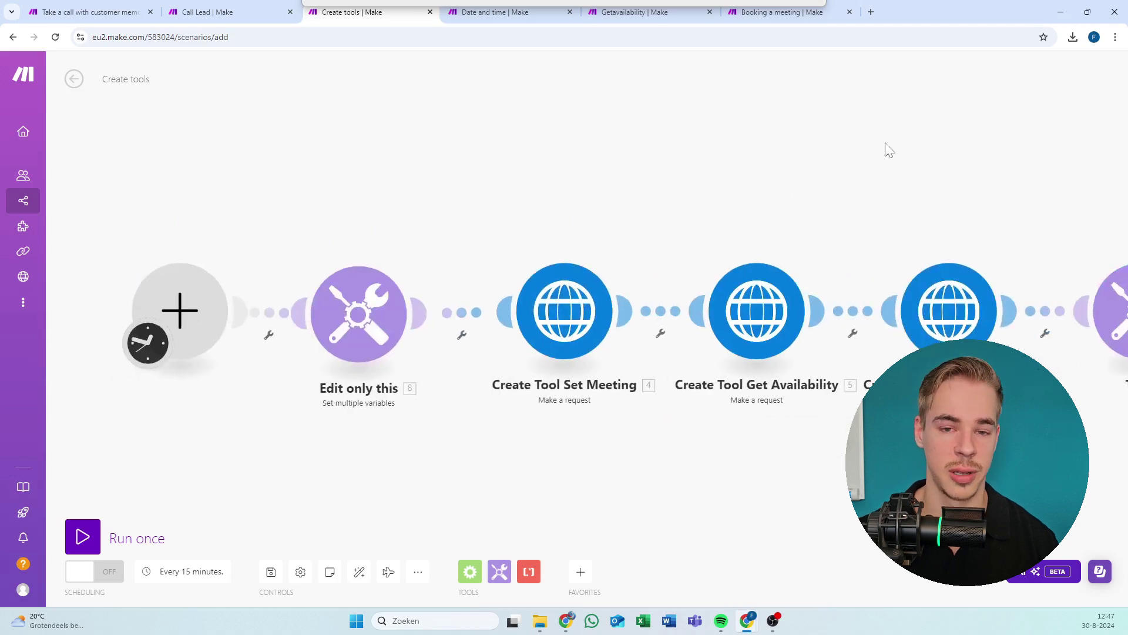
pyautogui.click(359, 315)
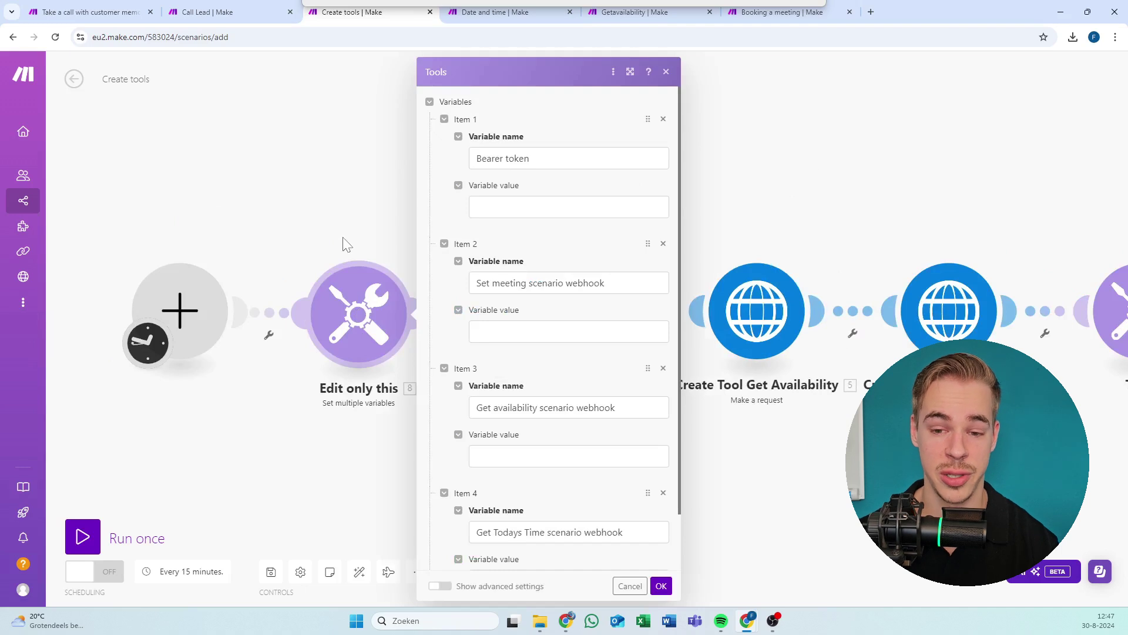
pyautogui.click(581, 204)
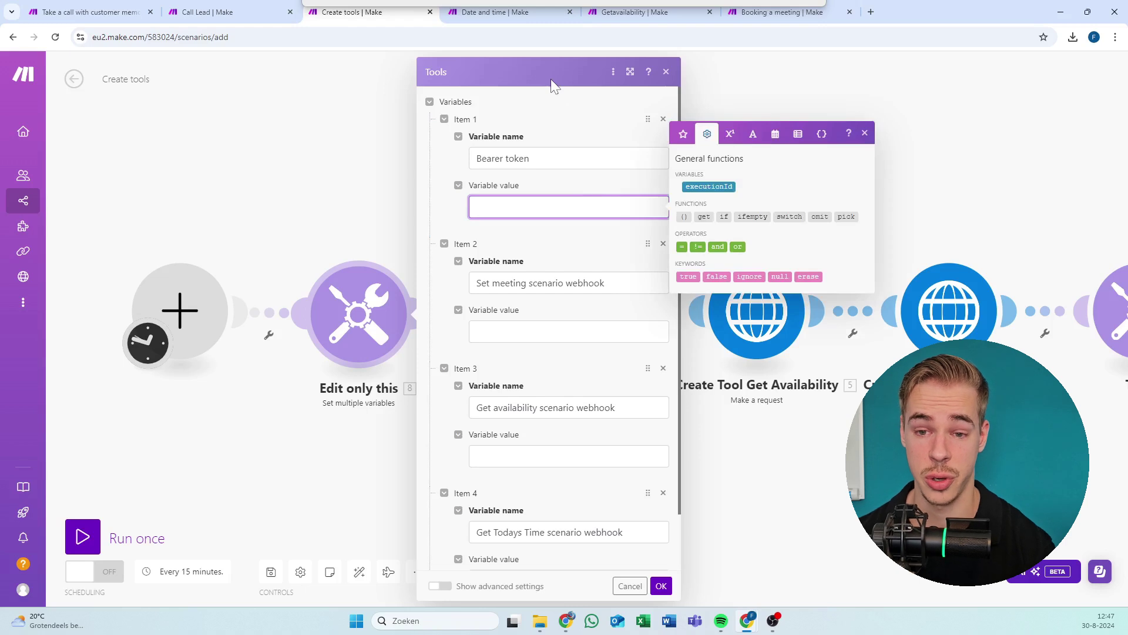
pyautogui.scroll(-1, 531, 292)
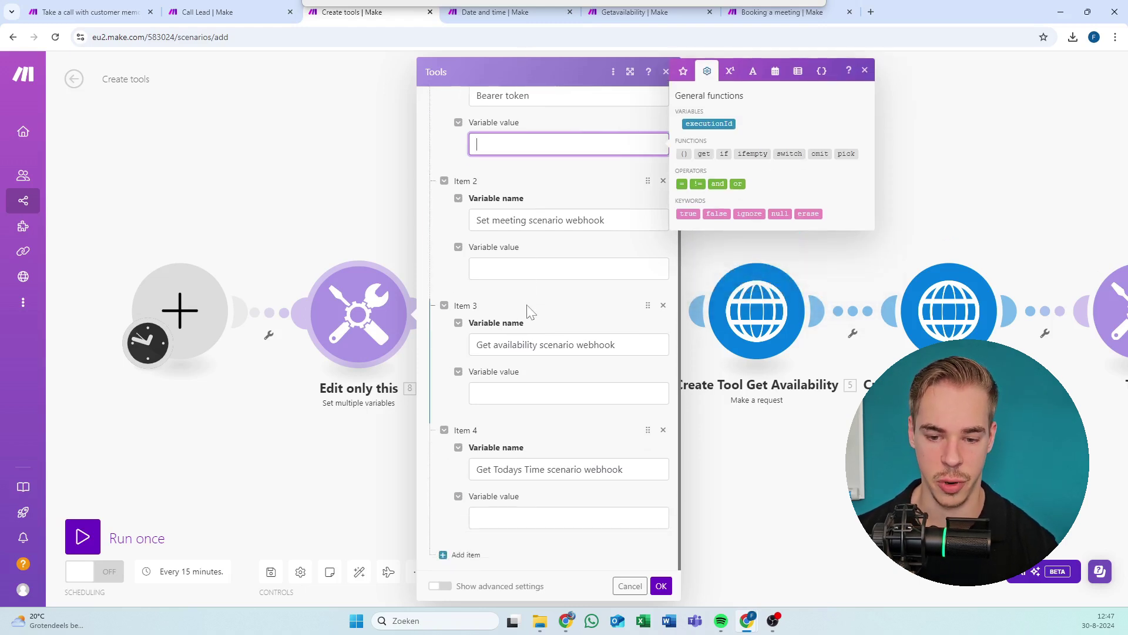
pyautogui.click(662, 586)
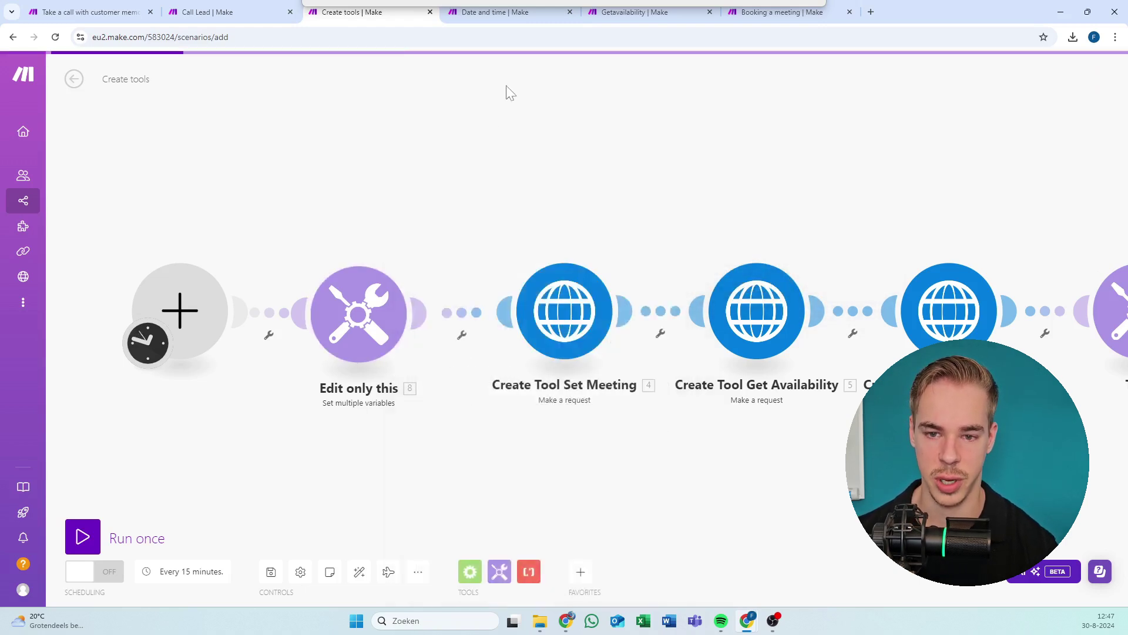
# Check the Date and time webhook trigger, then open Getavailability's webhook settings with no hook chosen.
pyautogui.click(506, 14)
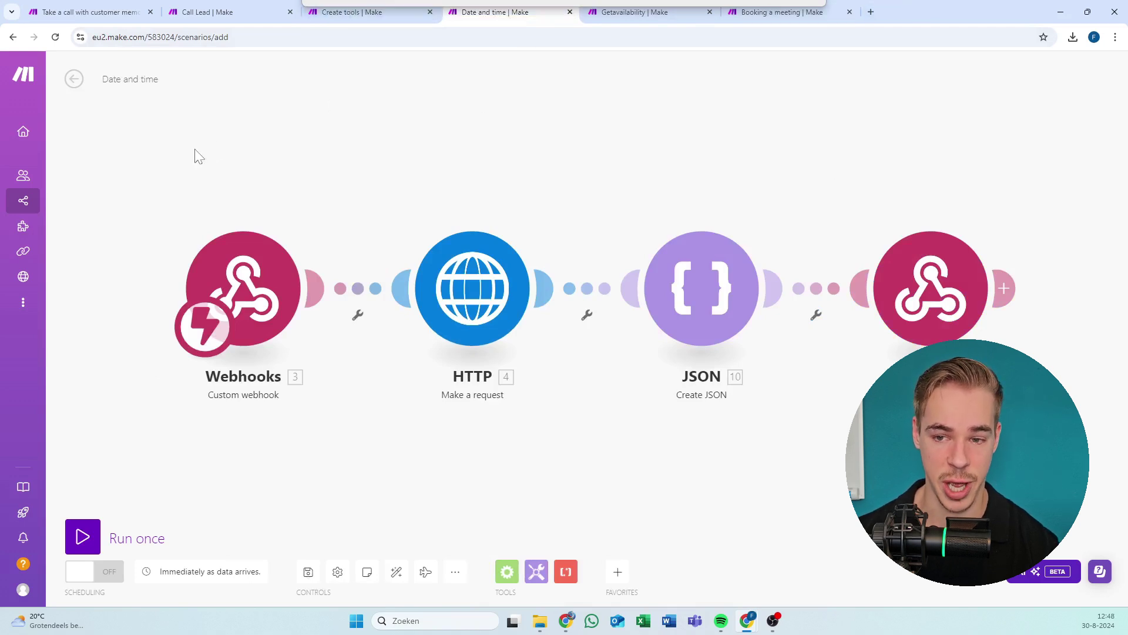
pyautogui.click(644, 18)
pyautogui.click(787, 22)
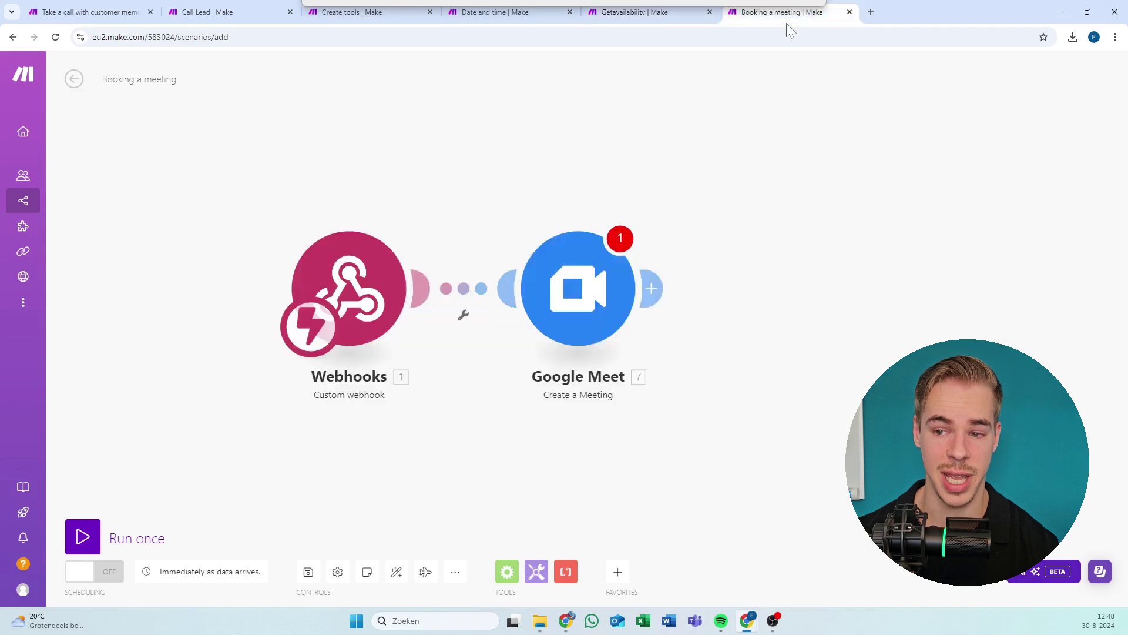
pyautogui.click(504, 16)
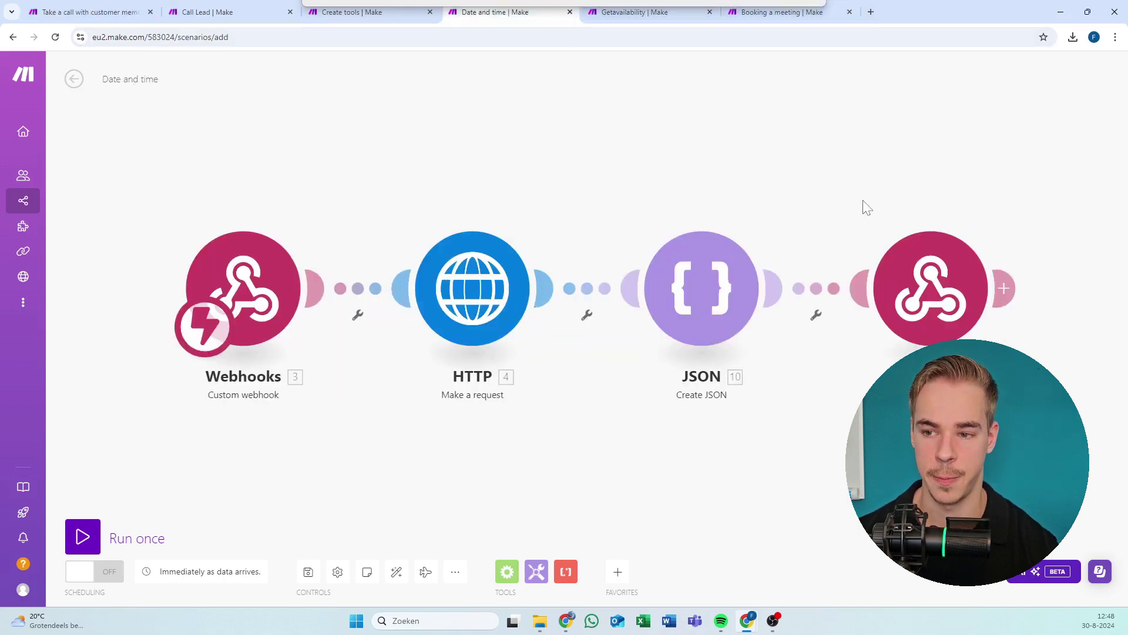
pyautogui.doubleClick(1030, 7)
pyautogui.doubleClick(1030, 7)
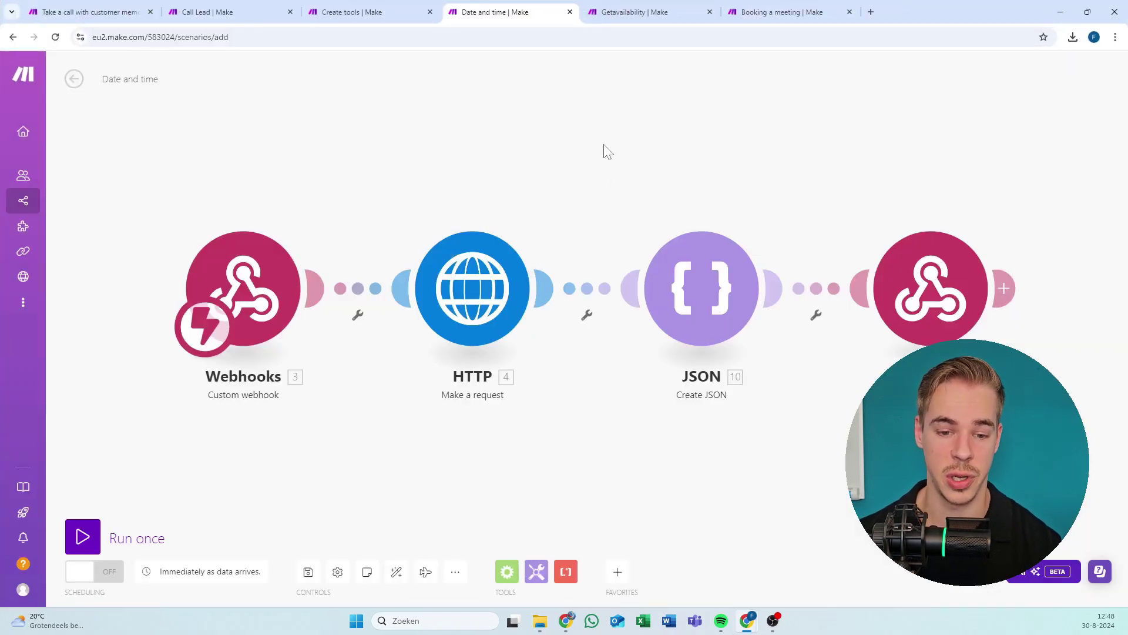
pyautogui.click(292, 282)
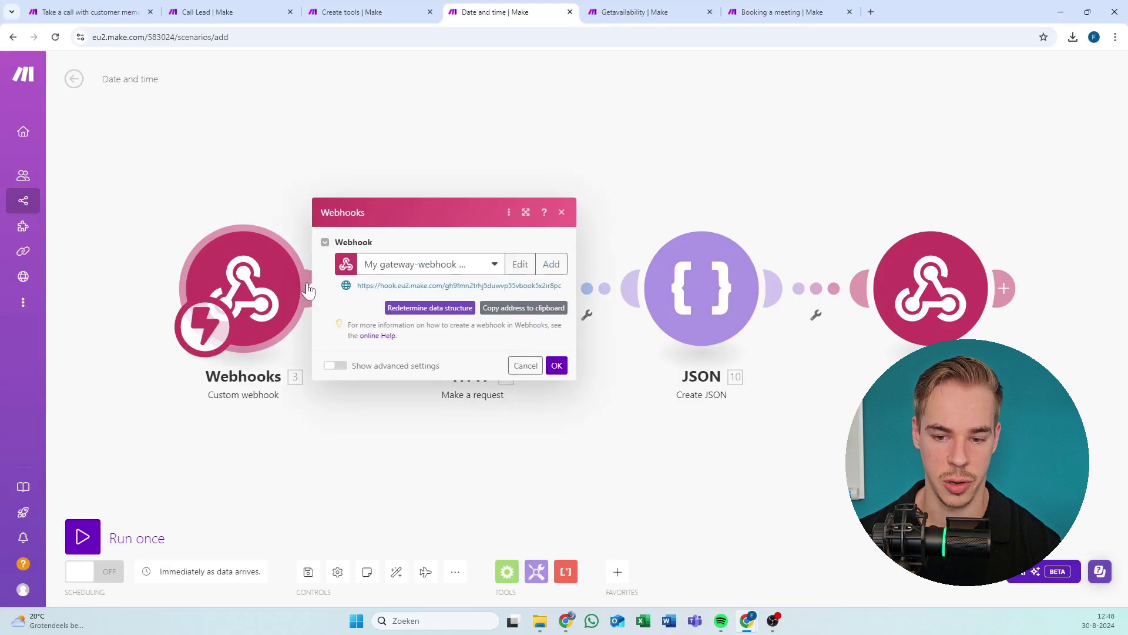
pyautogui.click(541, 310)
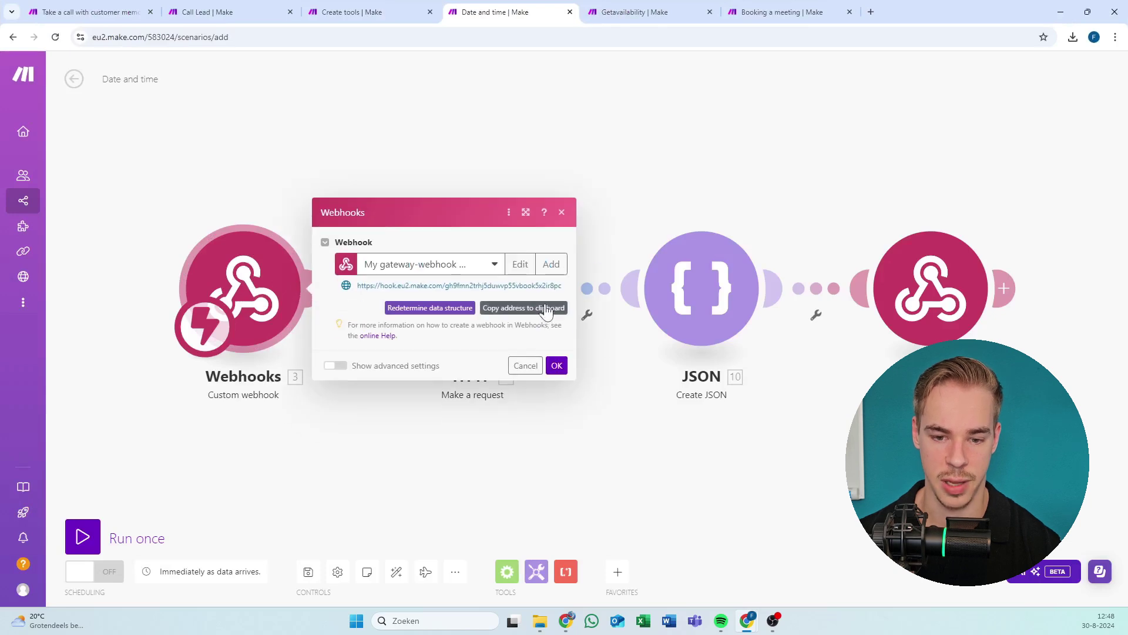
pyautogui.click(626, 8)
pyautogui.click(97, 287)
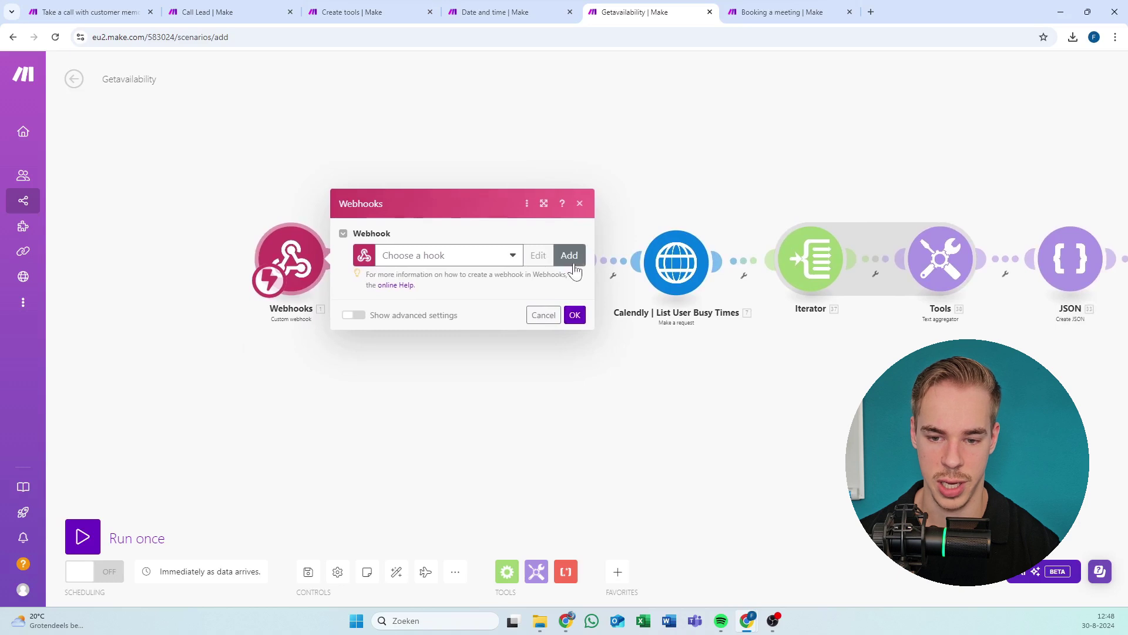
# Create a webhook named 'Vapi Getavailability' for the Getavailability scenario.
pyautogui.click(569, 255)
pyautogui.hotkey('ctrl', 'shift', 'Left')
pyautogui.hotkey('ctrl', 'shift', 'Left')
pyautogui.hotkey('ctrl', 'shift', 'Left')
pyautogui.hotkey('ctrl', 'shift', 'Left')
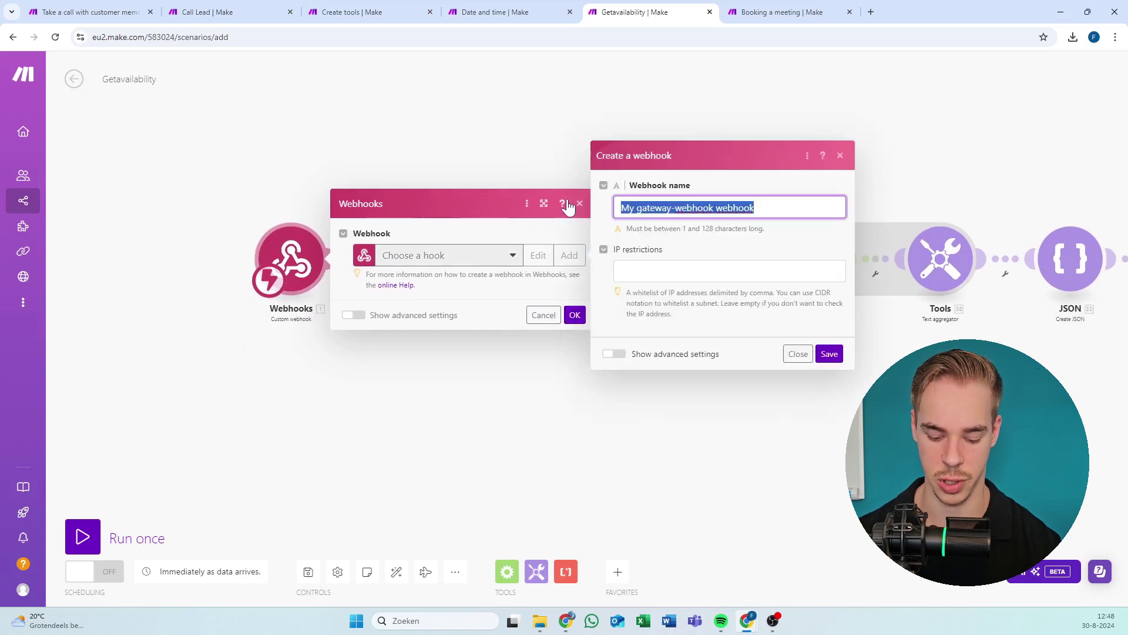
pyautogui.write('i')
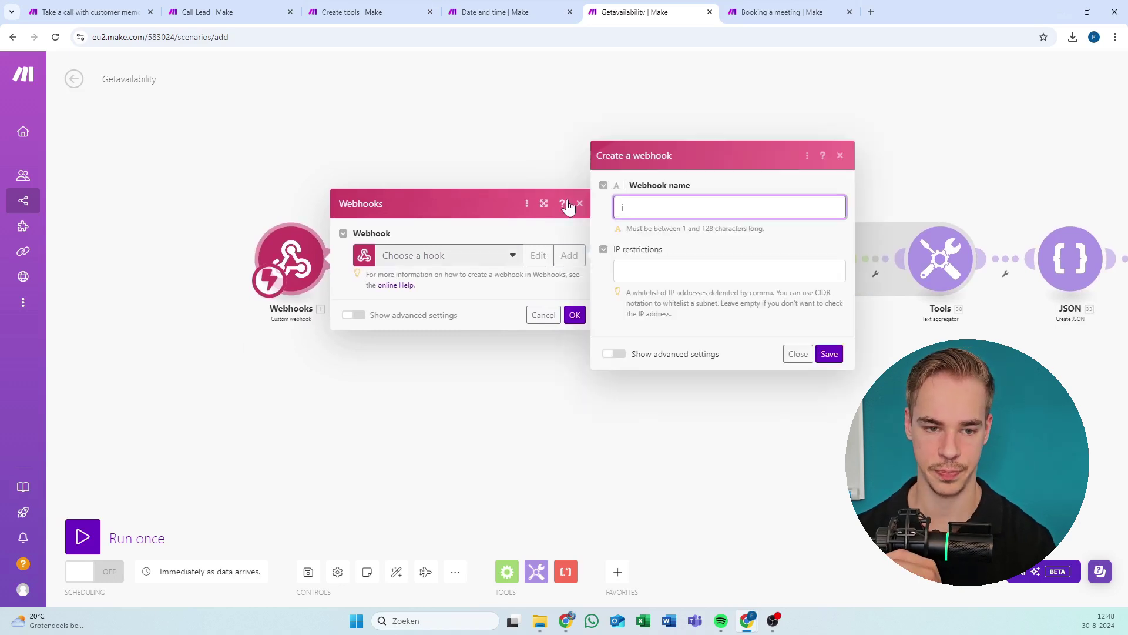
pyautogui.write('Vap')
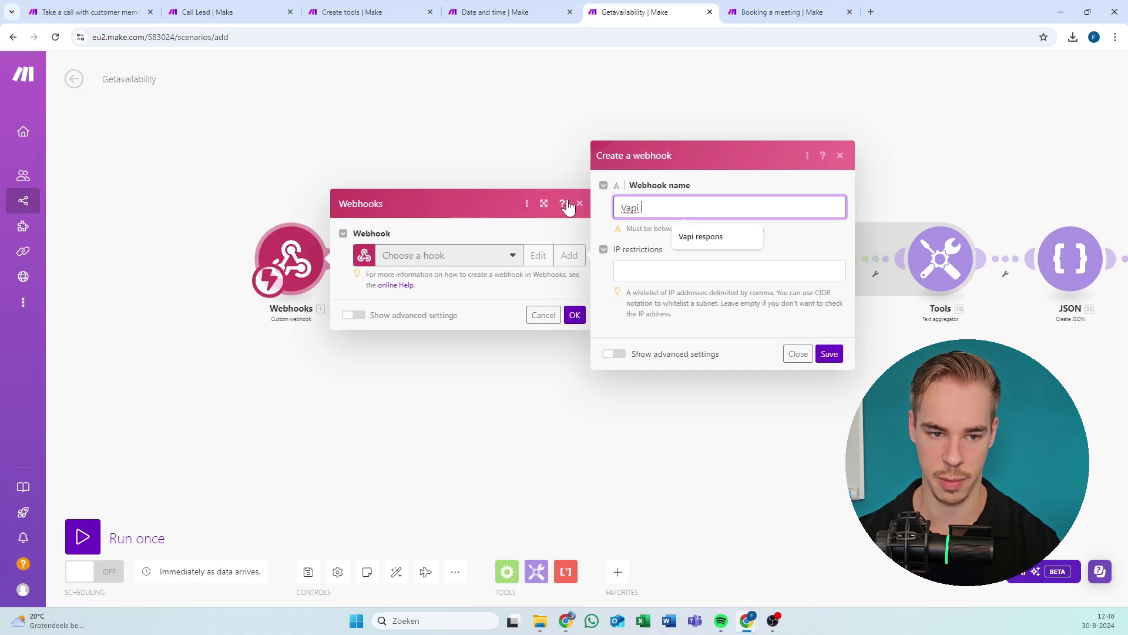
pyautogui.write('i Getava')
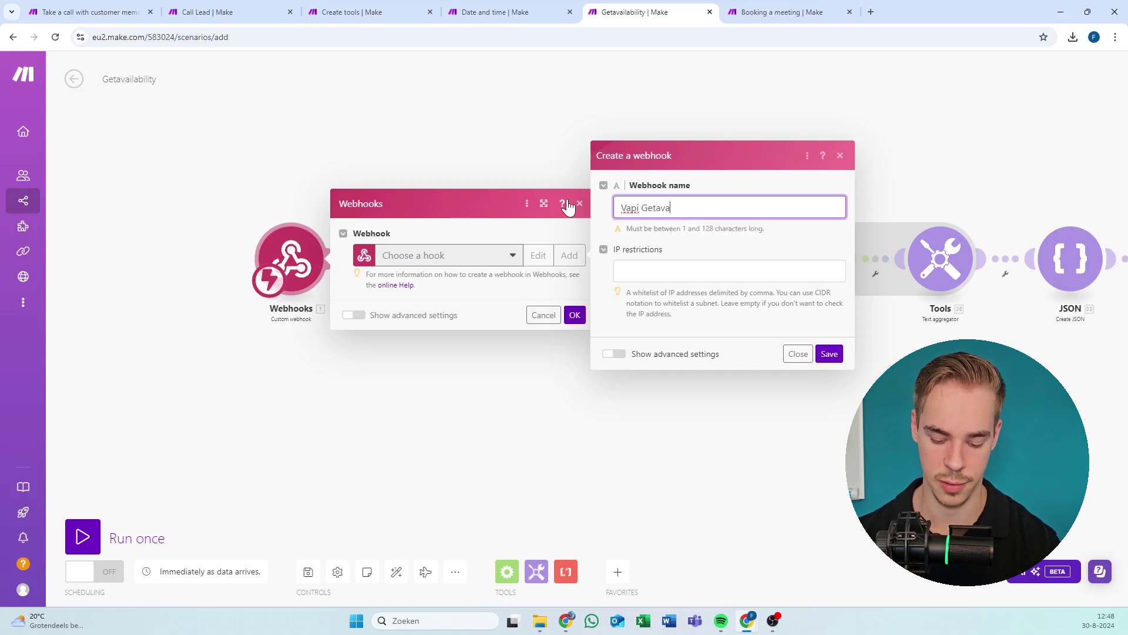
pyautogui.write('ilability')
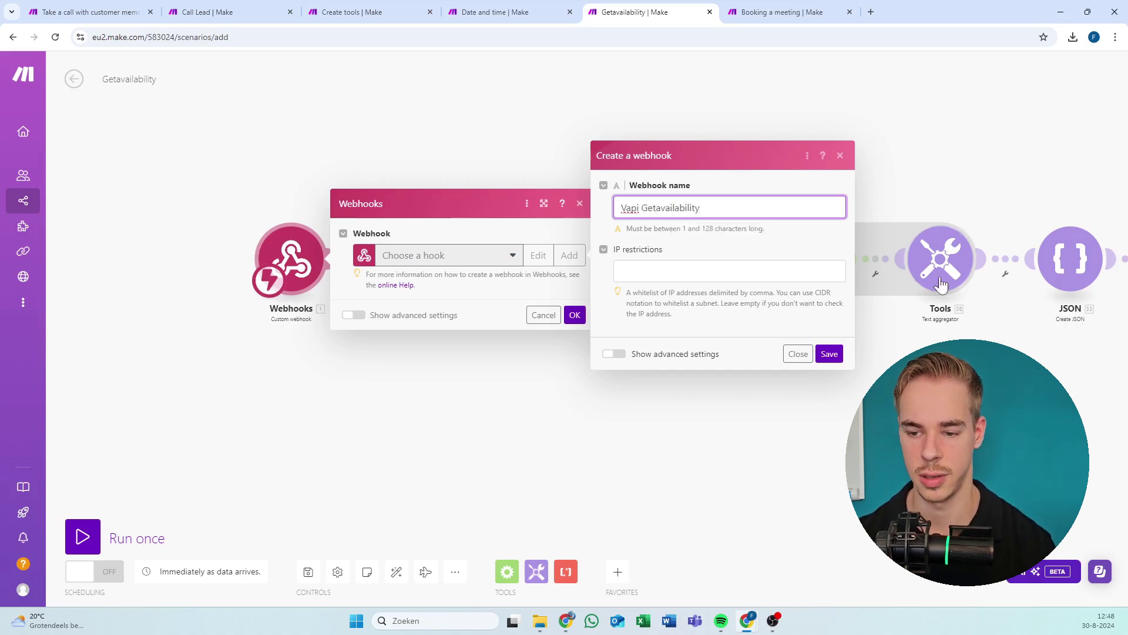
pyautogui.click(828, 353)
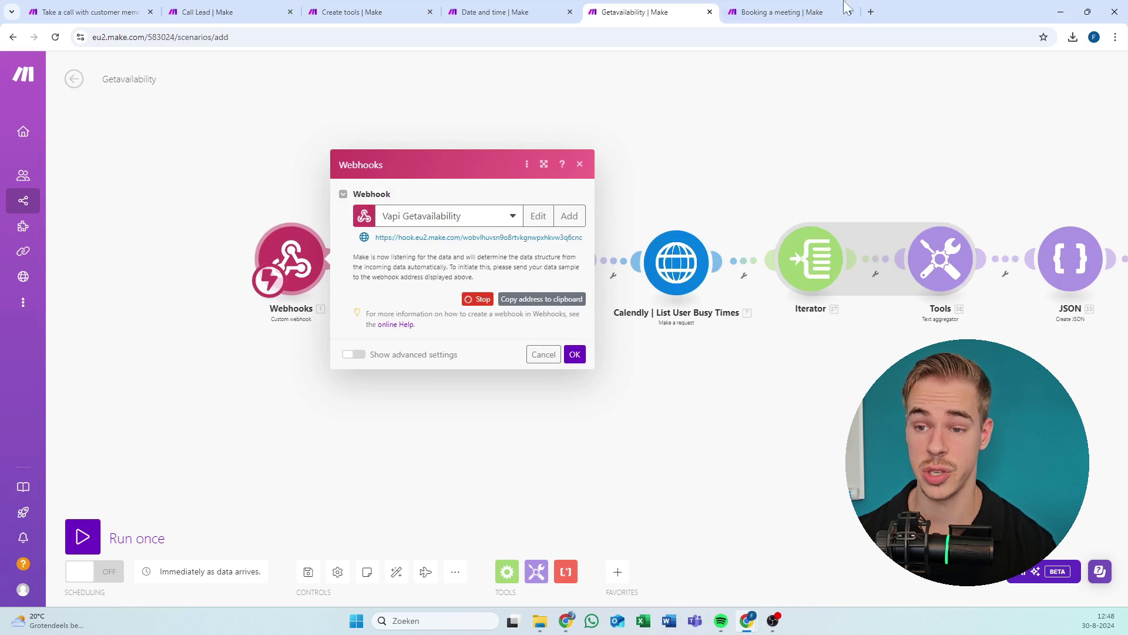
# Create a webhook named 'Vapi Booking a meeting' in the Booking a meeting scenario.
pyautogui.click(823, 11)
pyautogui.click(315, 277)
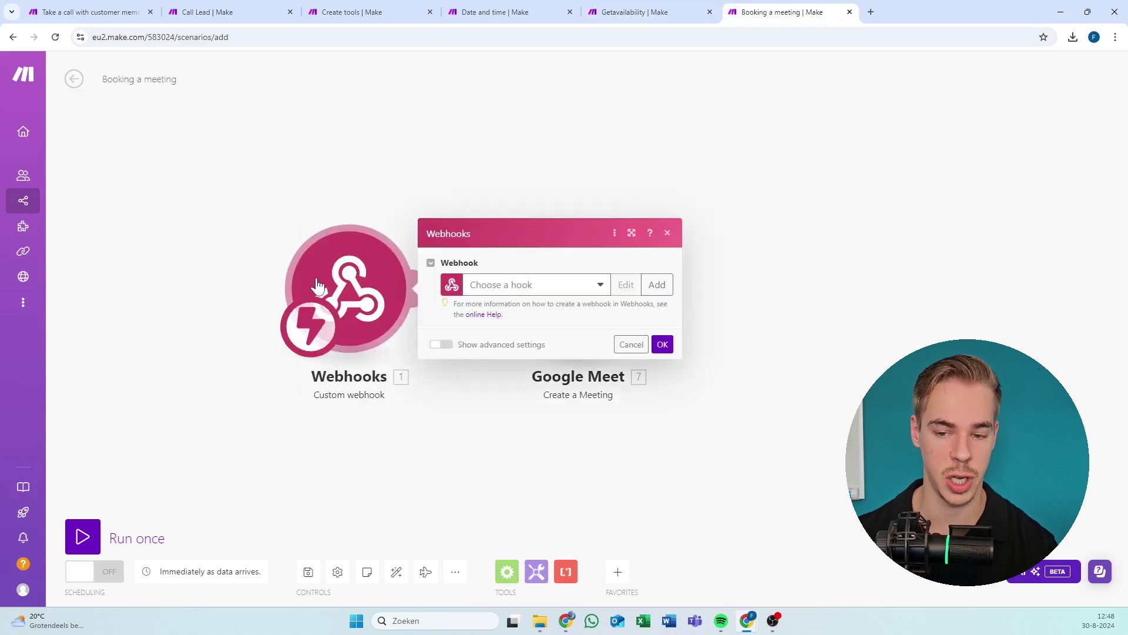
pyautogui.click(658, 286)
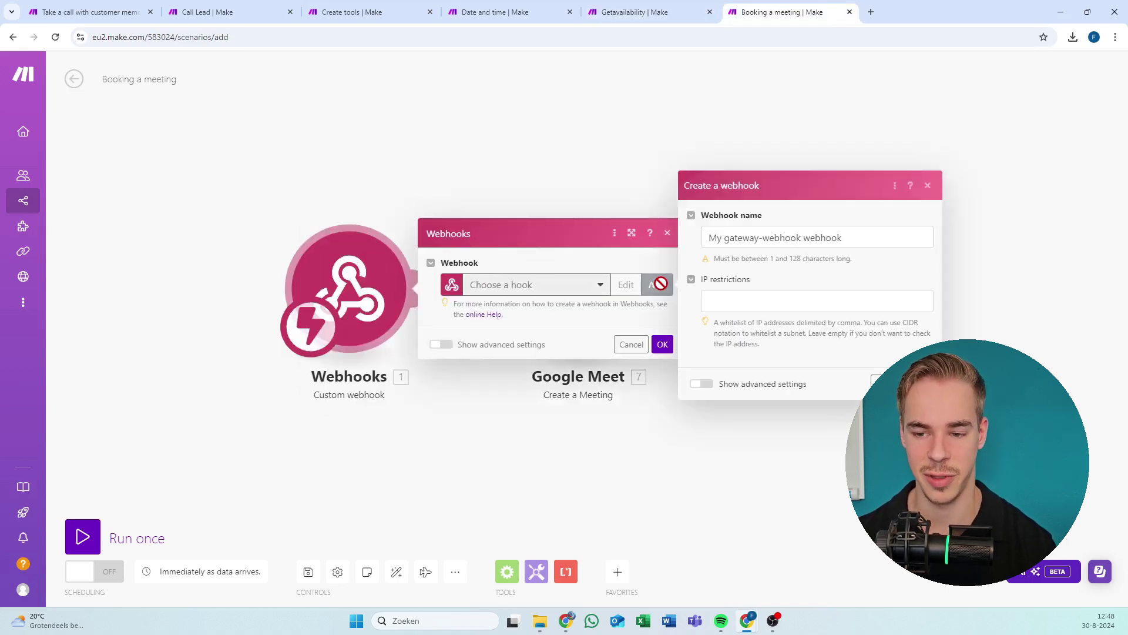
pyautogui.click(908, 237)
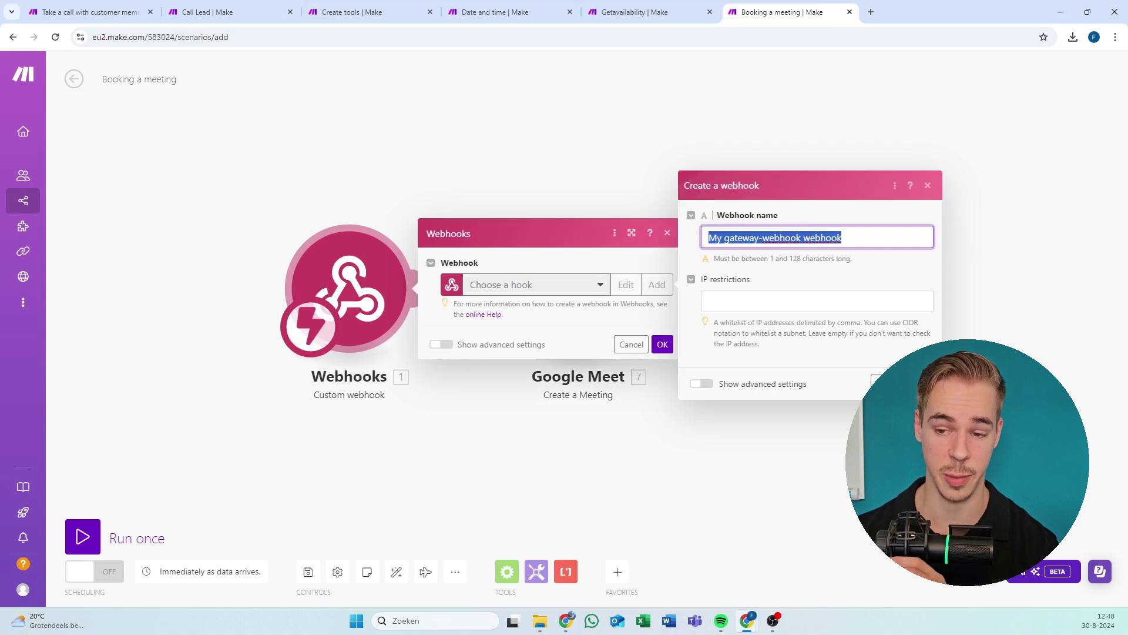
pyautogui.write('Vapi')
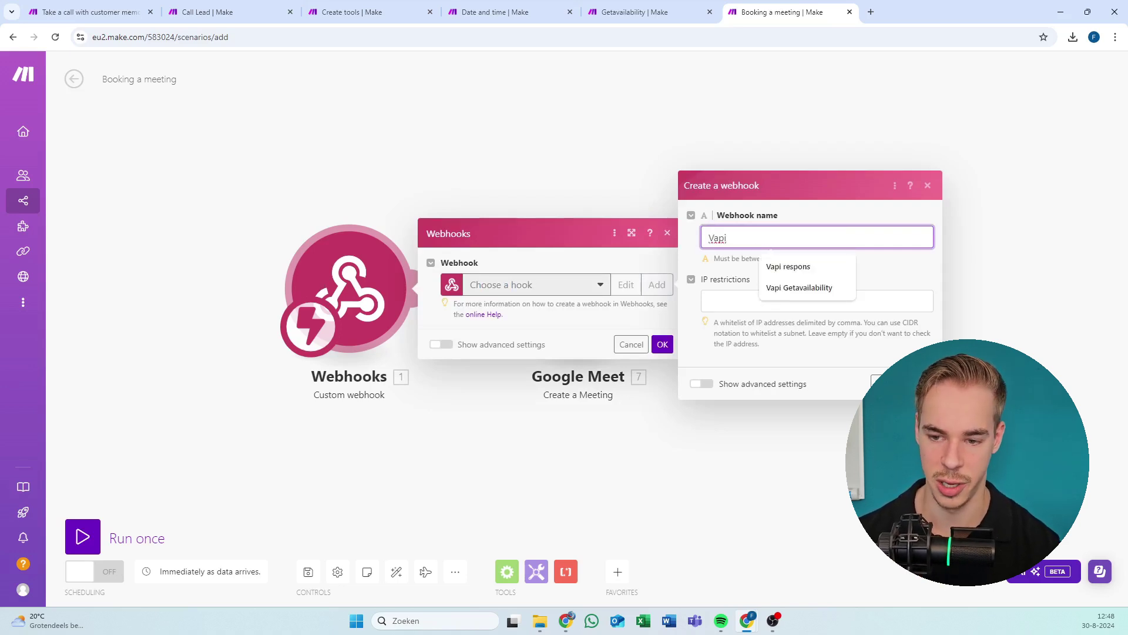
pyautogui.write(' B')
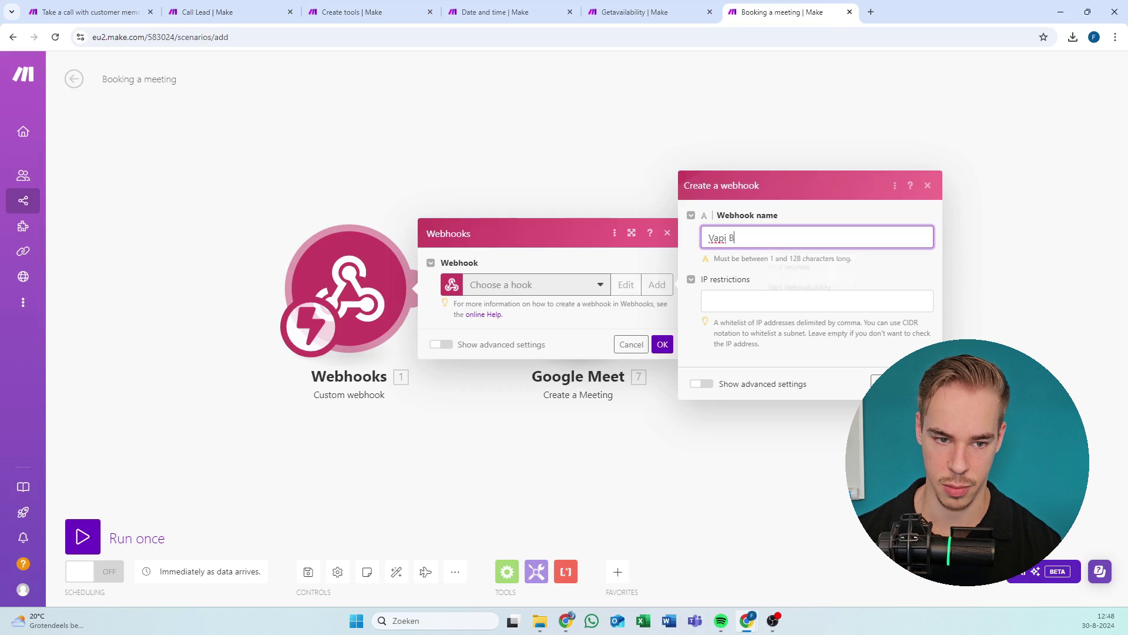
pyautogui.write('ooking a meeting')
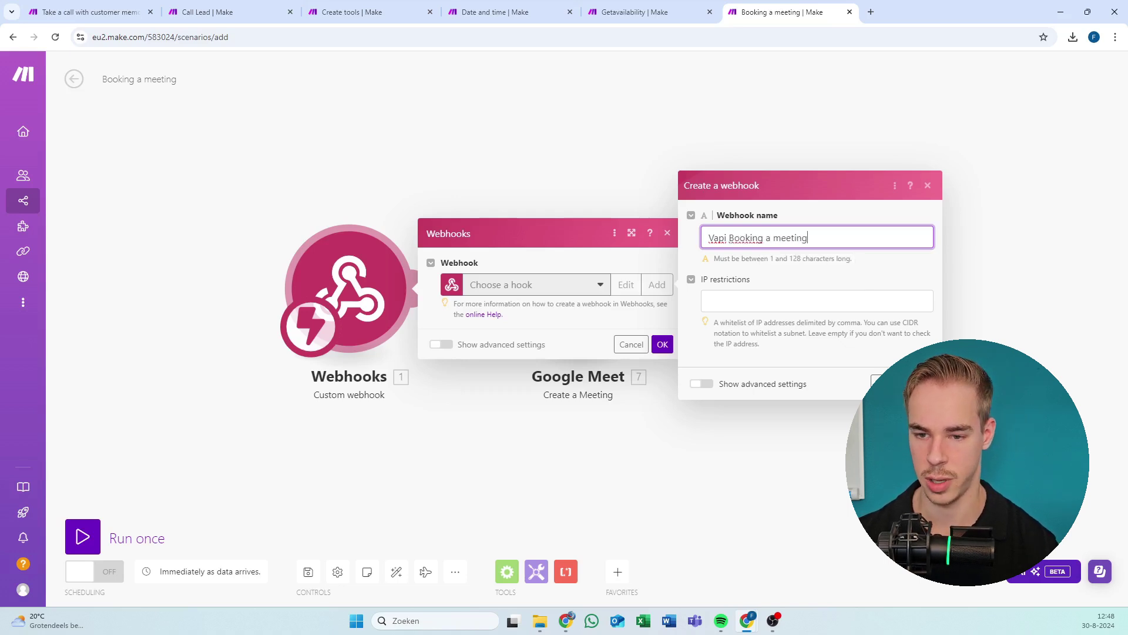
pyautogui.press('Return')
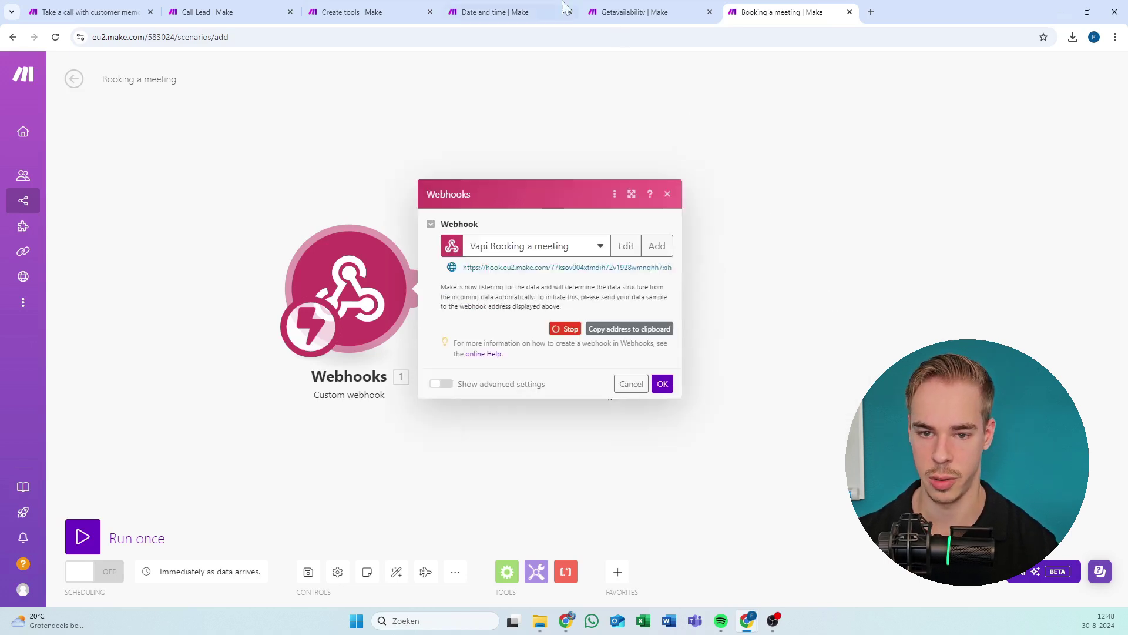
# Copy the Date and time scenario's webhook address to the clipboard.
pyautogui.click(517, 12)
pyautogui.click(634, 8)
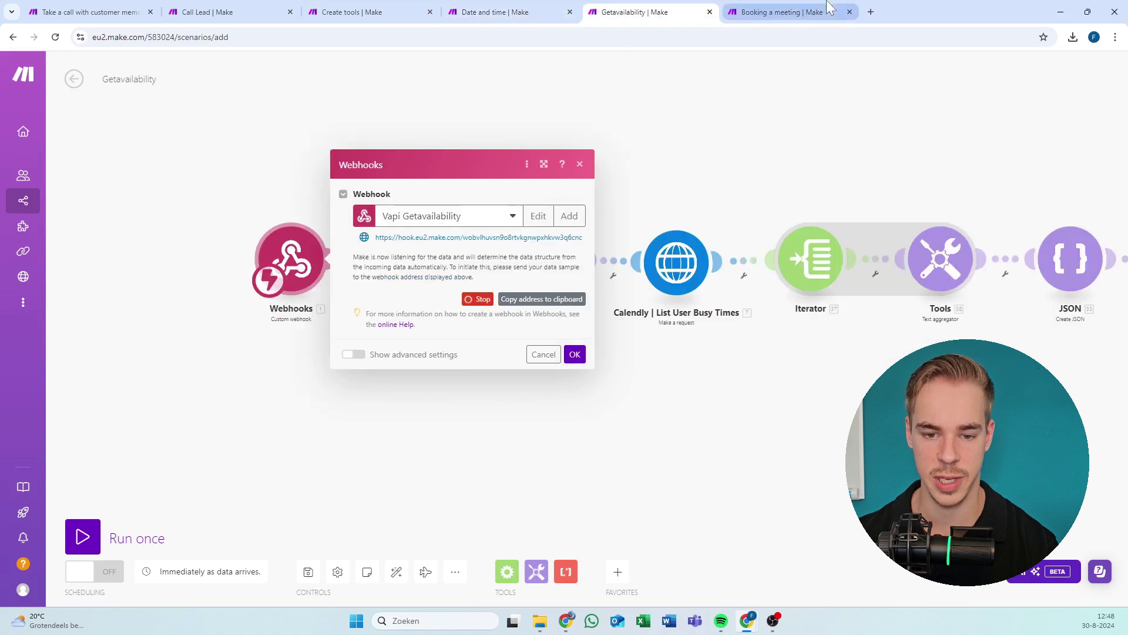
pyautogui.click(774, 11)
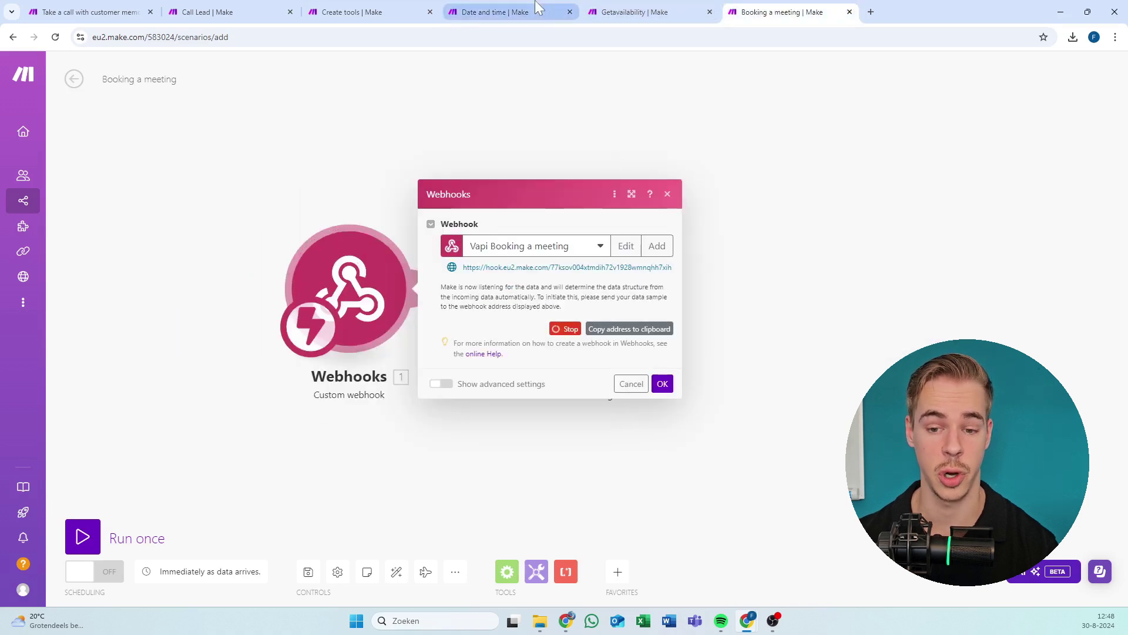
pyautogui.click(538, 7)
pyautogui.click(562, 308)
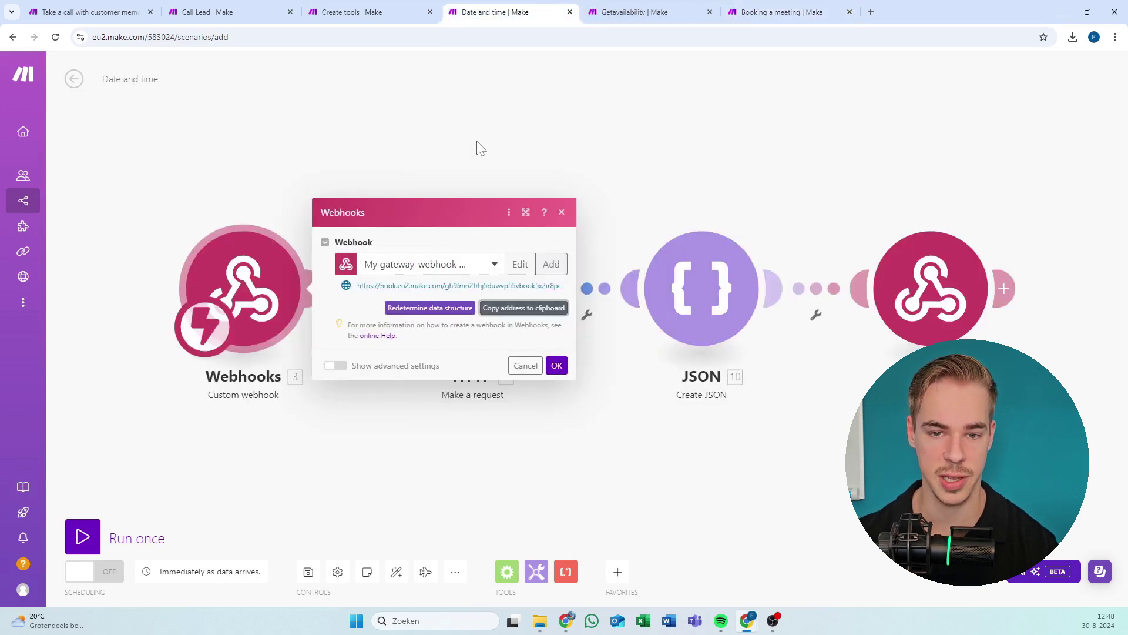
# Paste the Date and time hook address into Item 4 of Create tools' Edit only this variables.
pyautogui.click(377, 11)
pyautogui.click(381, 307)
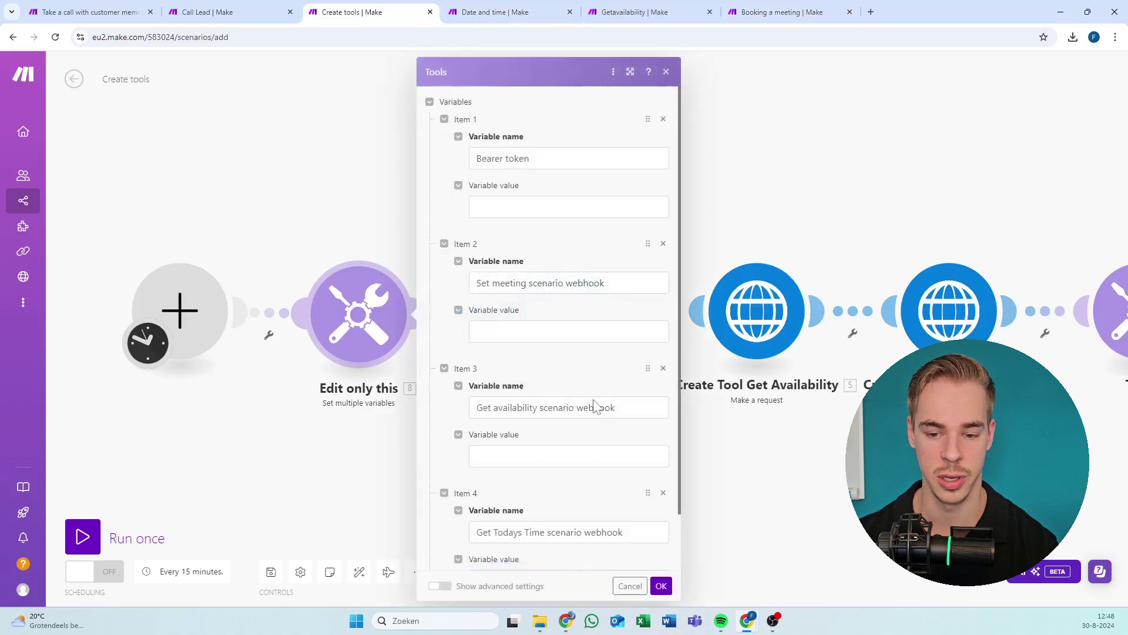
pyautogui.scroll(-2, 547, 335)
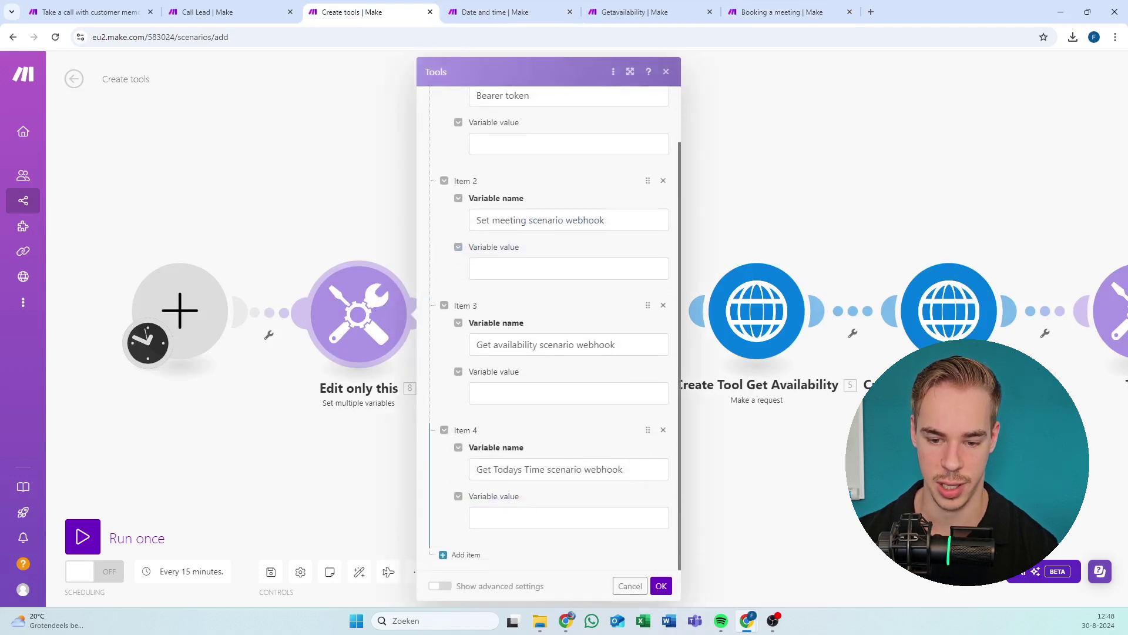
pyautogui.click(569, 518)
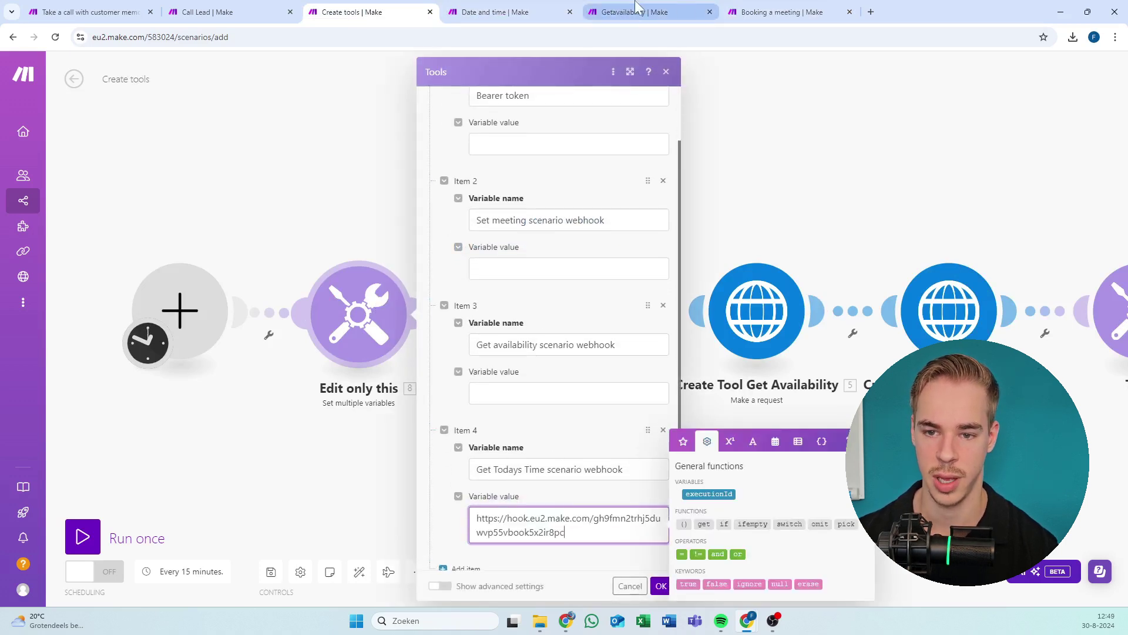
# Copy the Getavailability webhook address and paste it into the availability webhook variable.
pyautogui.click(636, 9)
pyautogui.click(693, 156)
pyautogui.click(289, 258)
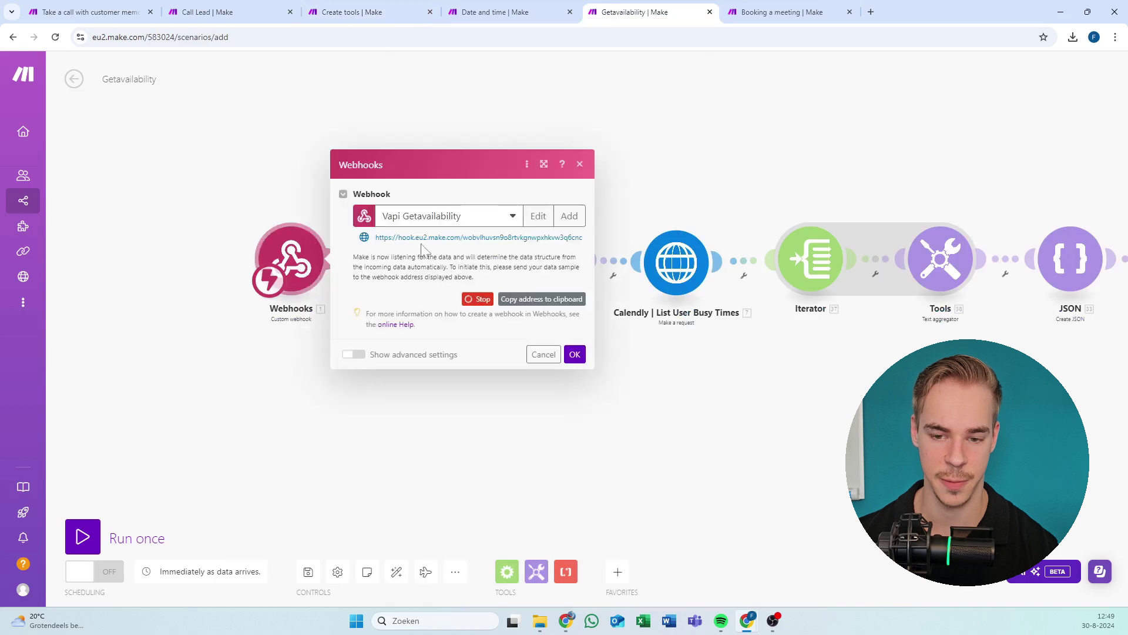
pyautogui.click(547, 300)
pyautogui.click(574, 354)
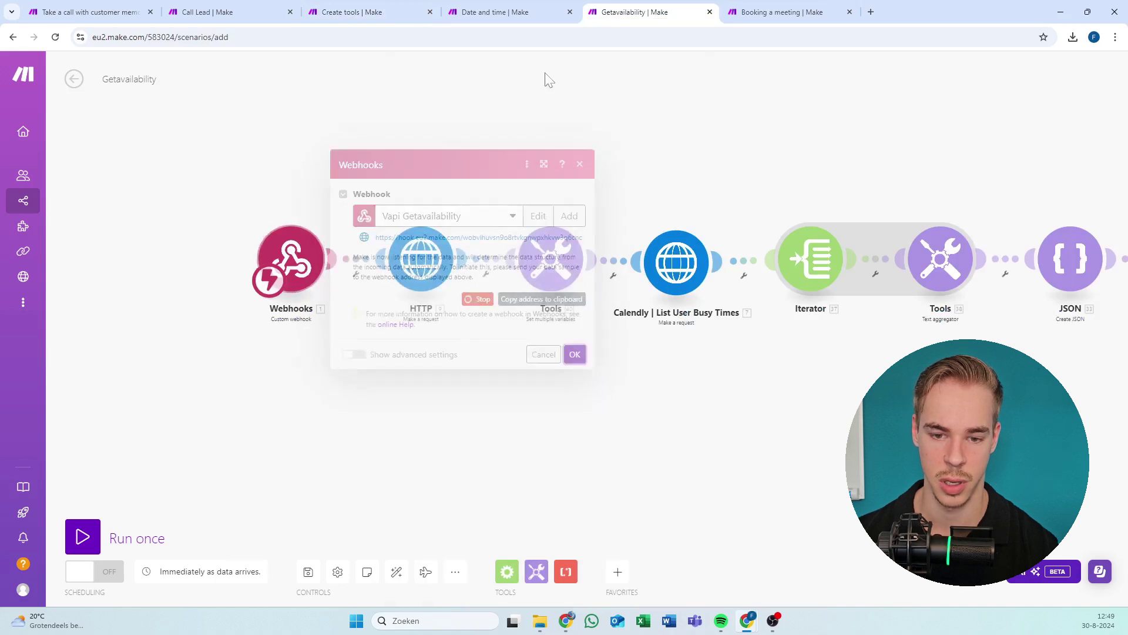
pyautogui.click(542, 7)
pyautogui.click(382, 10)
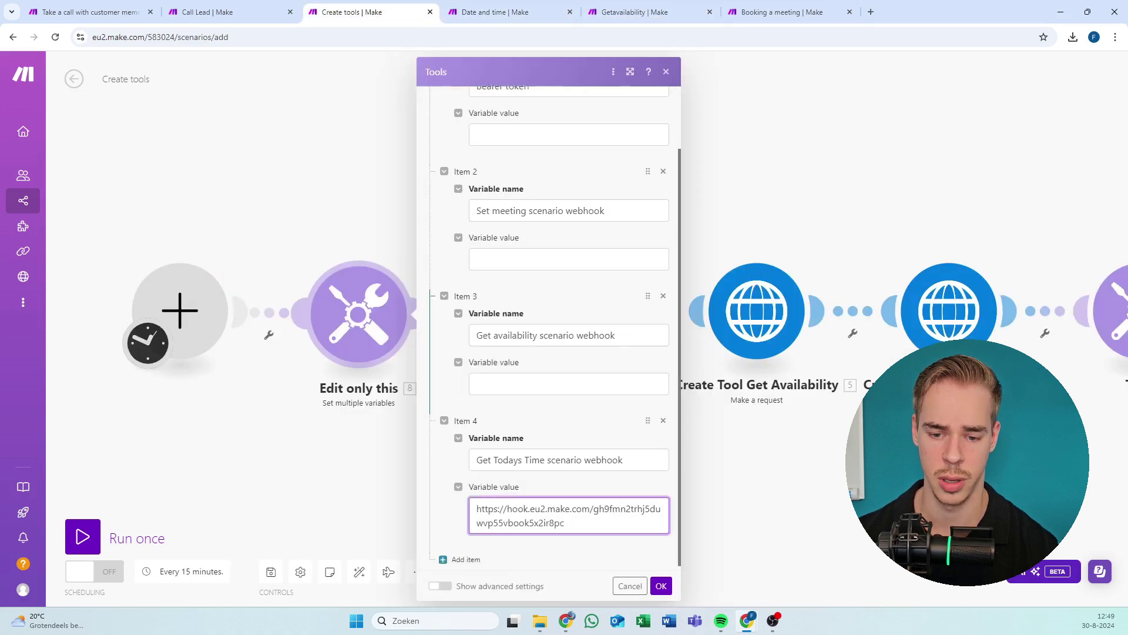
pyautogui.click(533, 379)
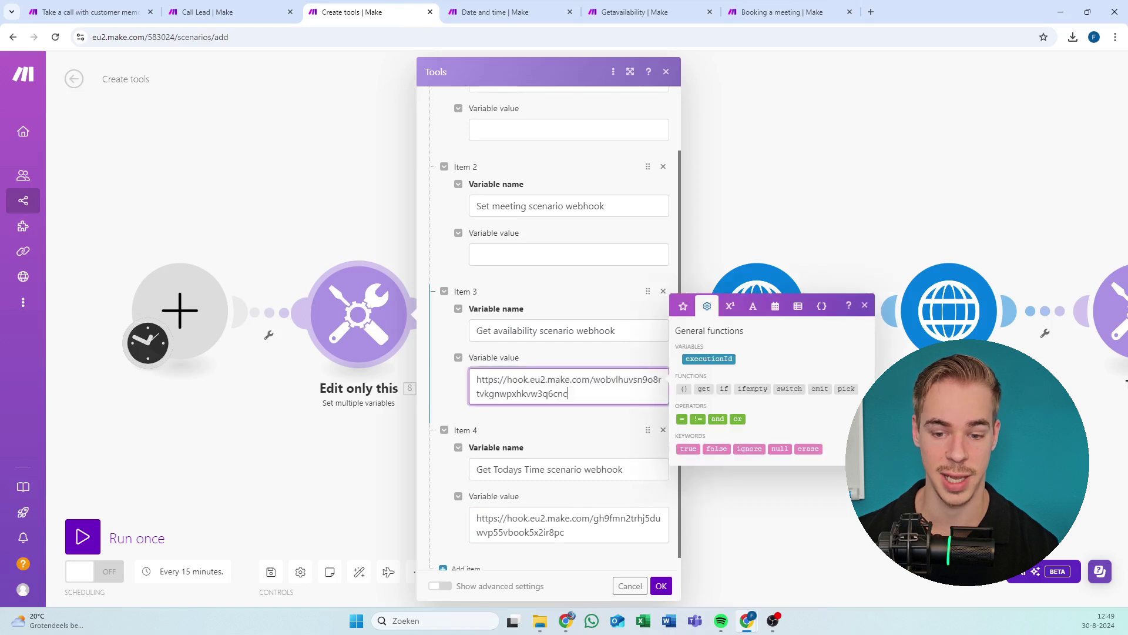
# Paste the Booking a meeting webhook address into the meeting variable and close the settings.
pyautogui.click(782, 12)
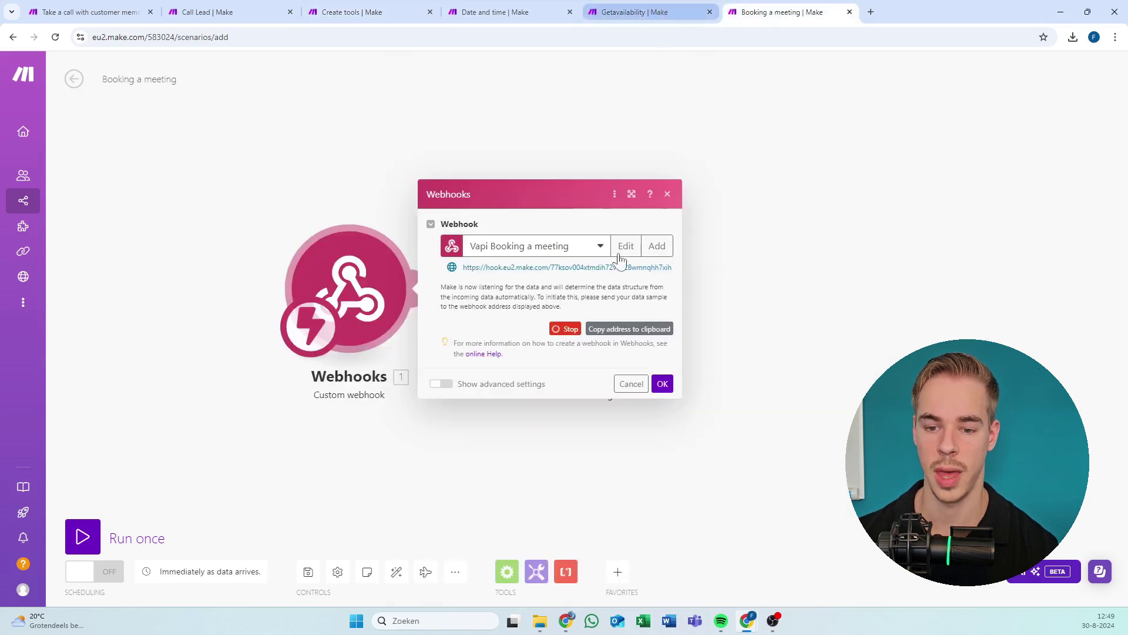
pyautogui.click(611, 329)
pyautogui.click(353, 12)
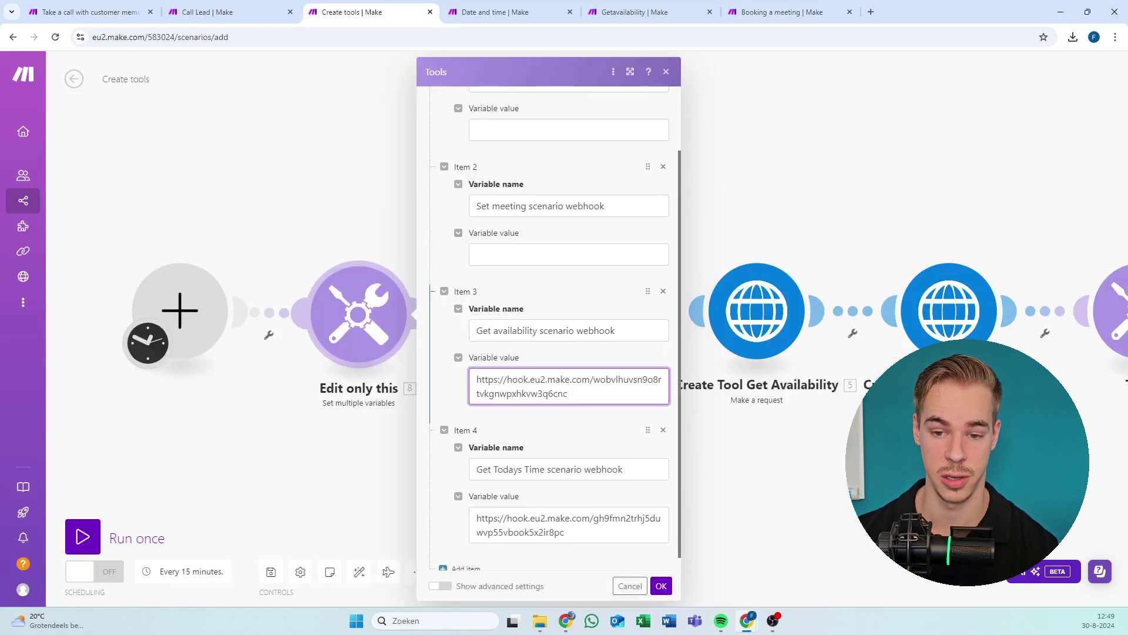
pyautogui.click(567, 314)
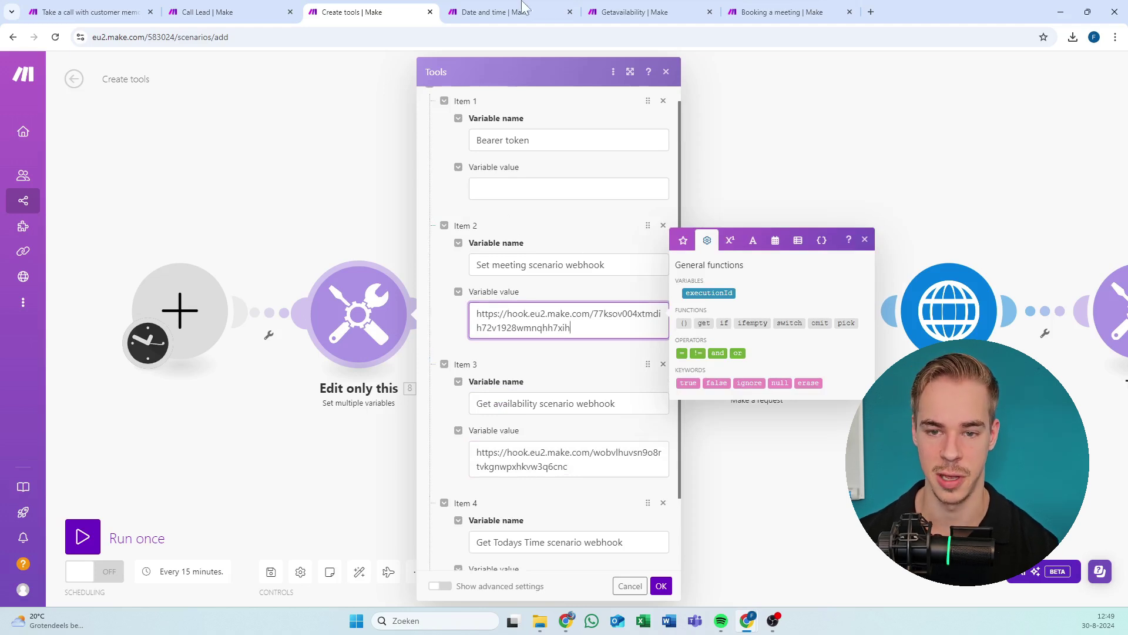
pyautogui.click(569, 189)
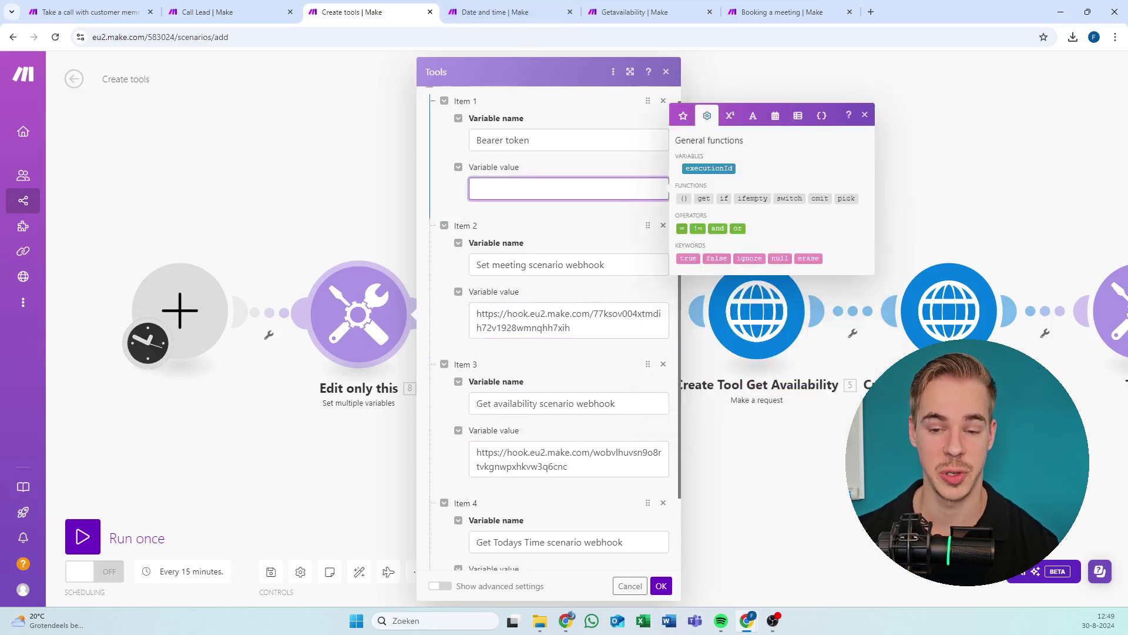
pyautogui.click(843, 83)
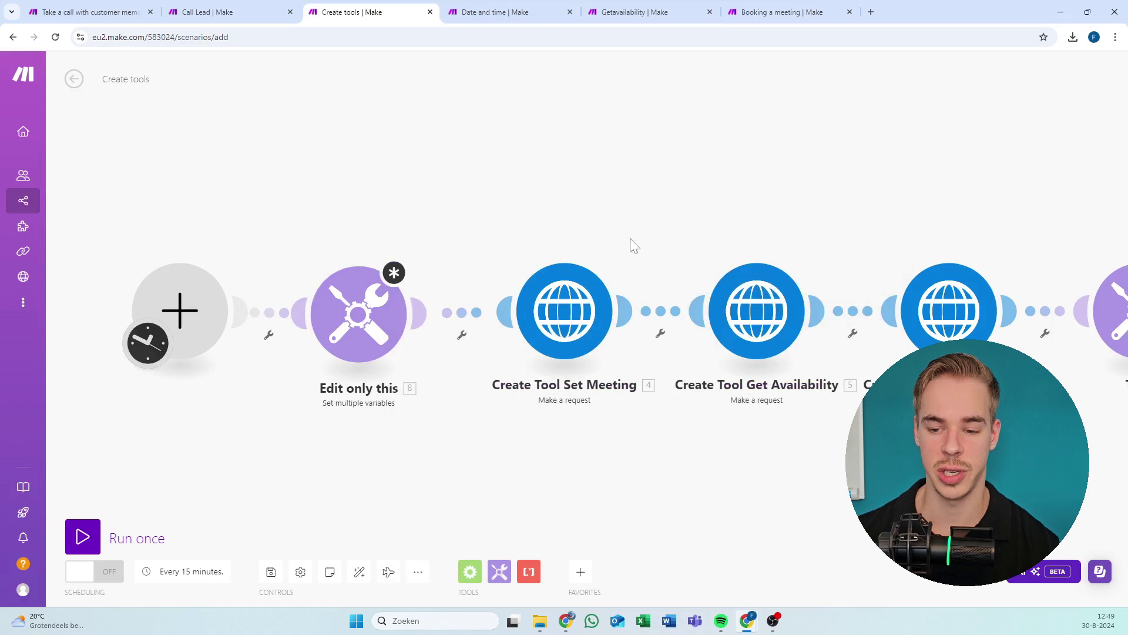
pyautogui.hscroll(5, 630, 244)
pyautogui.click(356, 331)
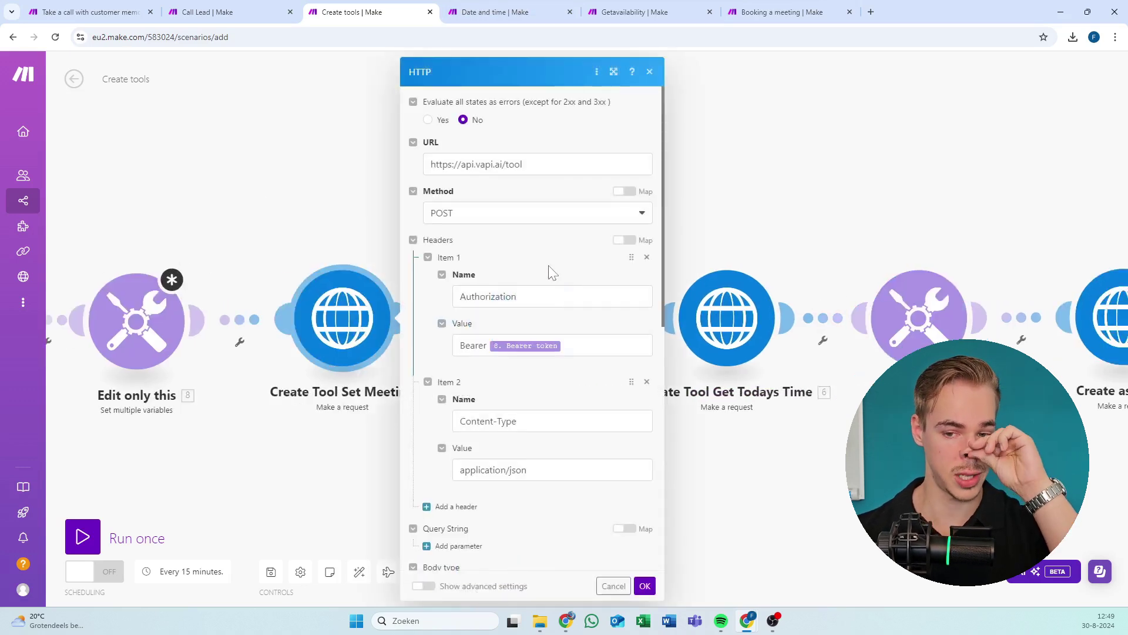
pyautogui.scroll(-2, 551, 270)
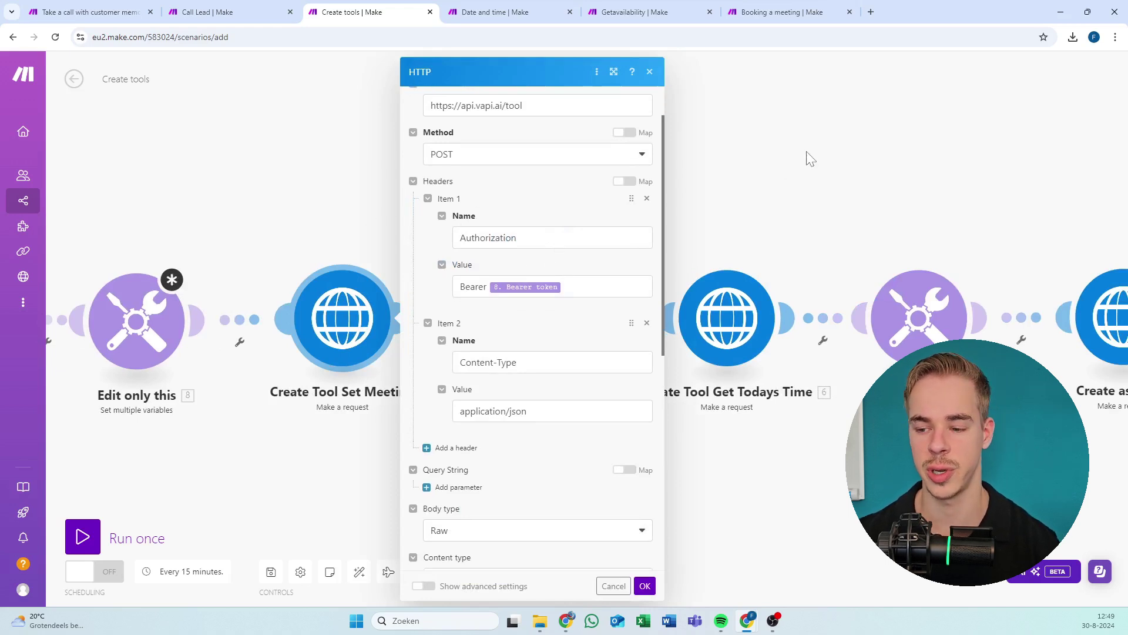
pyautogui.moveTo(811, 159); pyautogui.dragTo(807, 164)
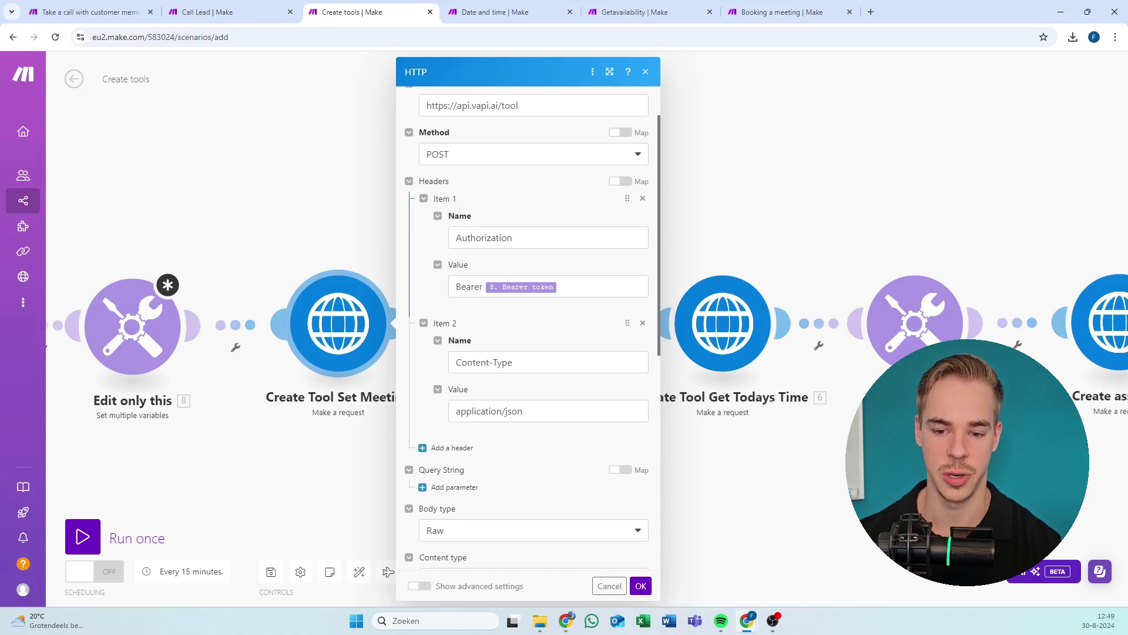
pyautogui.click(570, 286)
pyautogui.hotkey('ctrl', 'a')
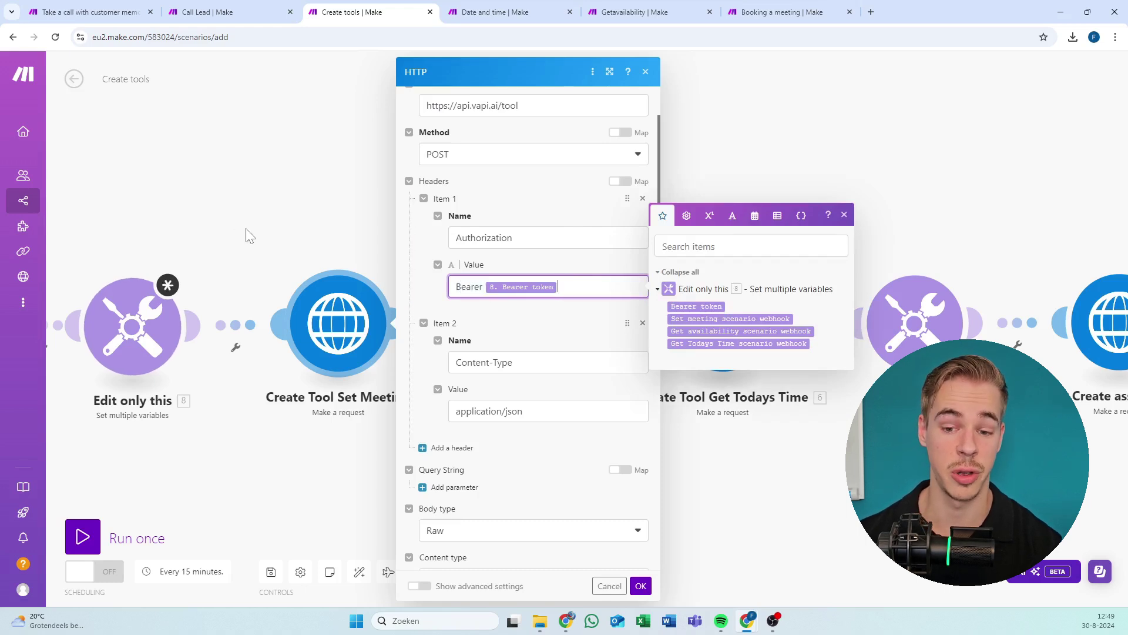
pyautogui.click(246, 244)
pyautogui.moveTo(299, 217); pyautogui.dragTo(650, 217)
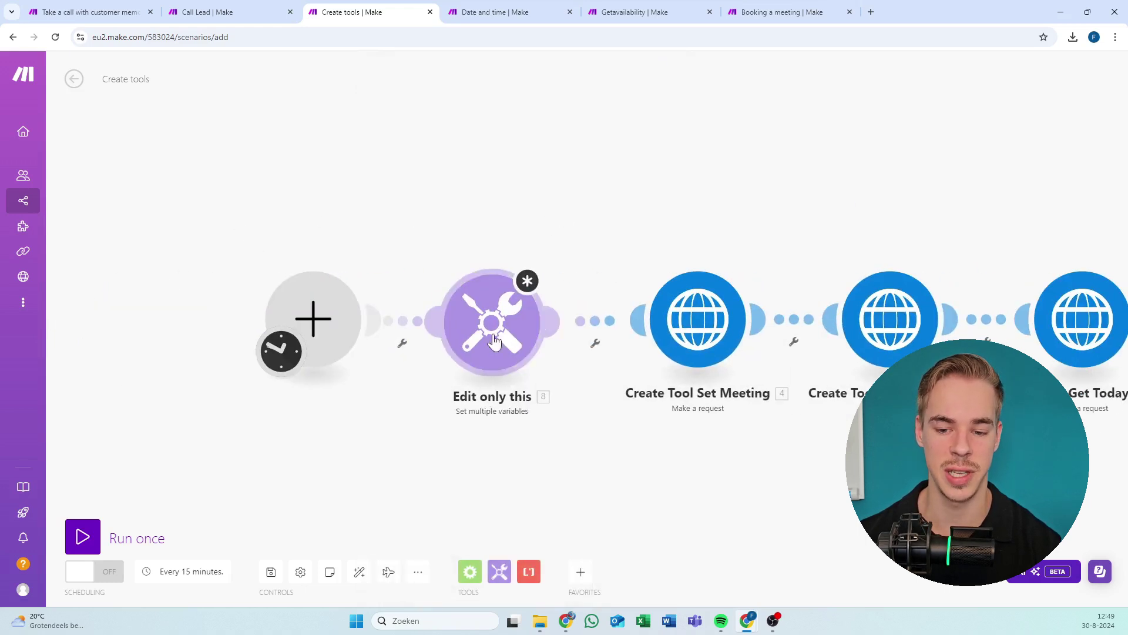
# Open the 'Edit only this' Tools module, focus its empty Bearer token value, then switch to Vapi.
pyautogui.click(492, 338)
pyautogui.click(702, 206)
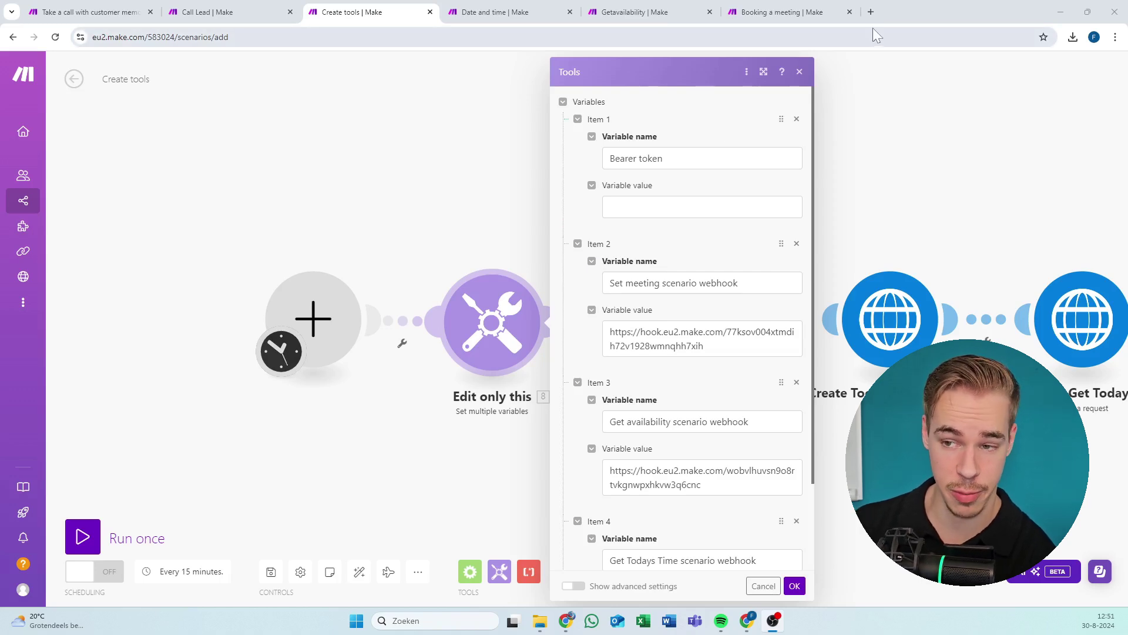
pyautogui.click(908, 7)
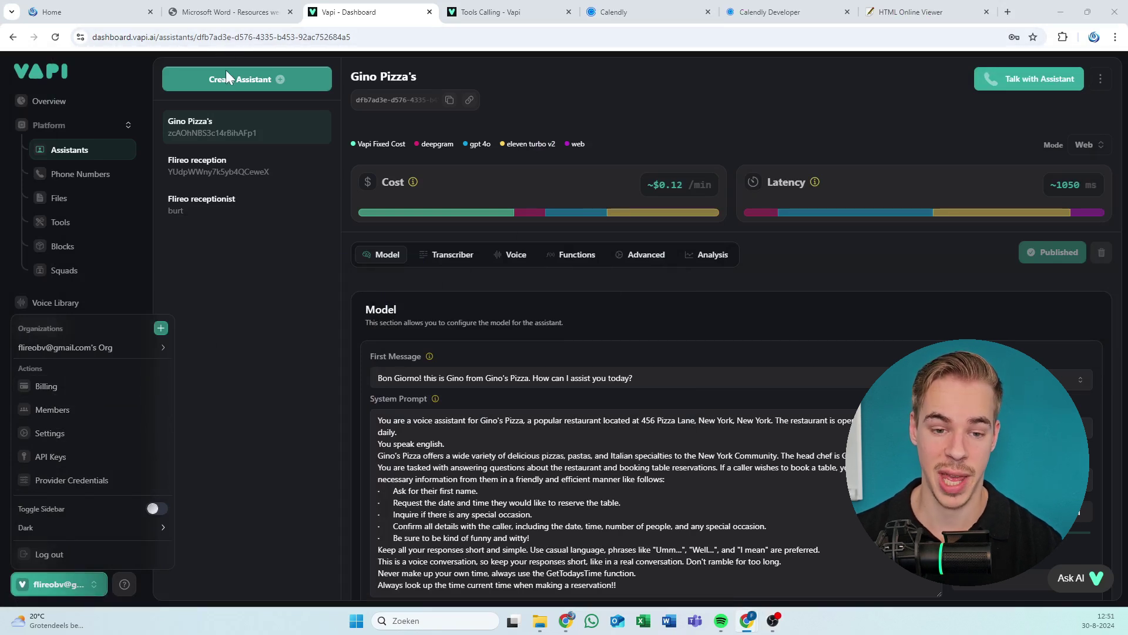
pyautogui.click(316, 325)
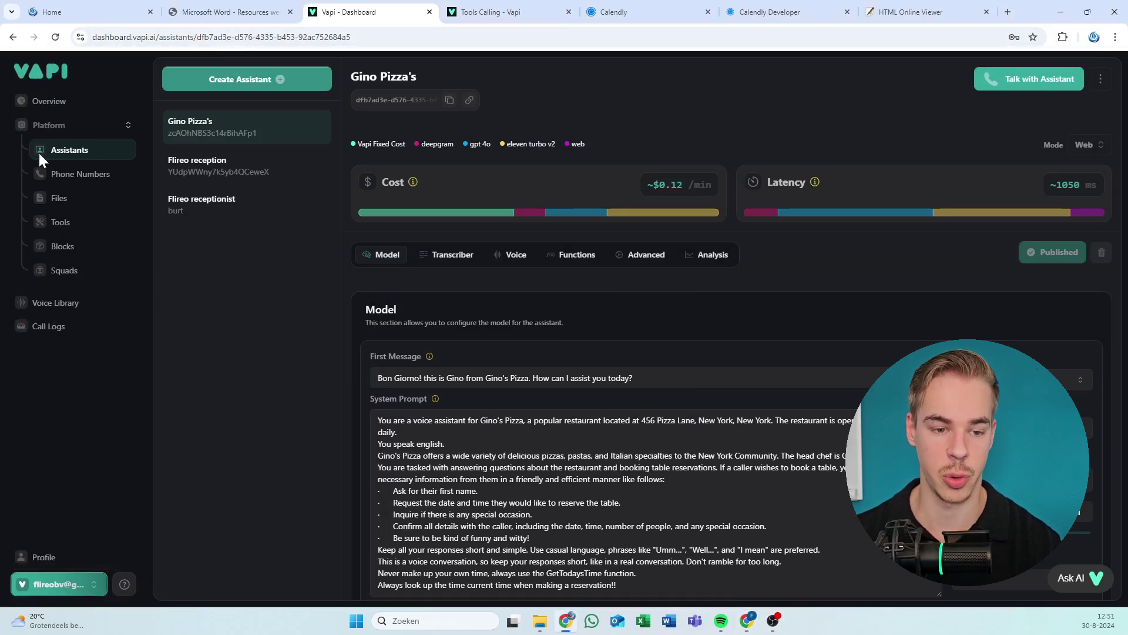
pyautogui.click(94, 584)
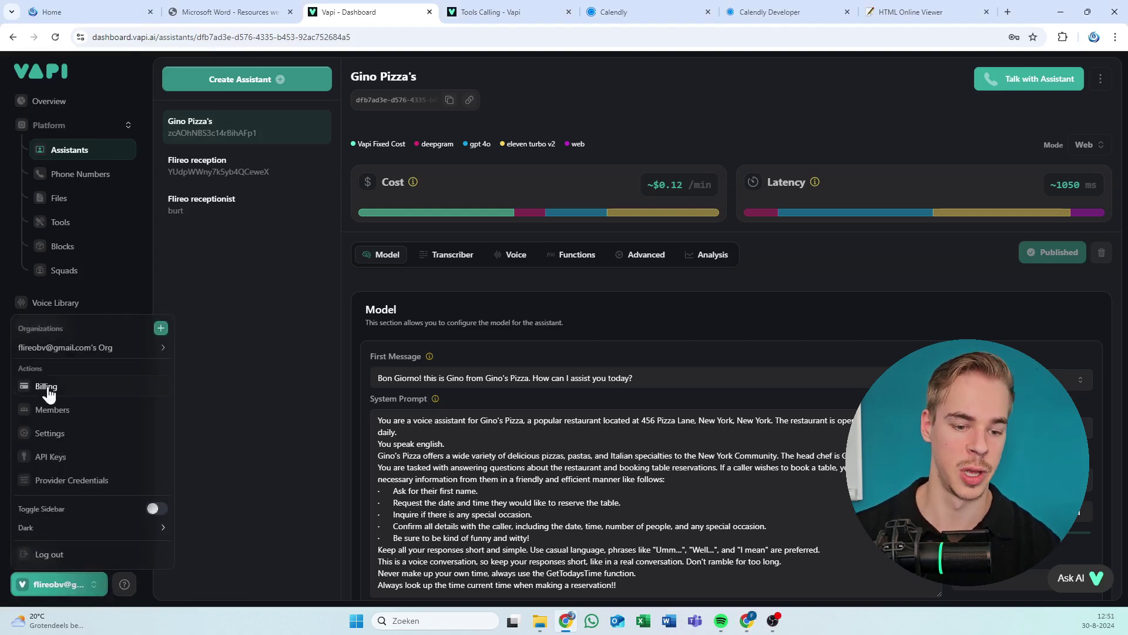
pyautogui.click(53, 459)
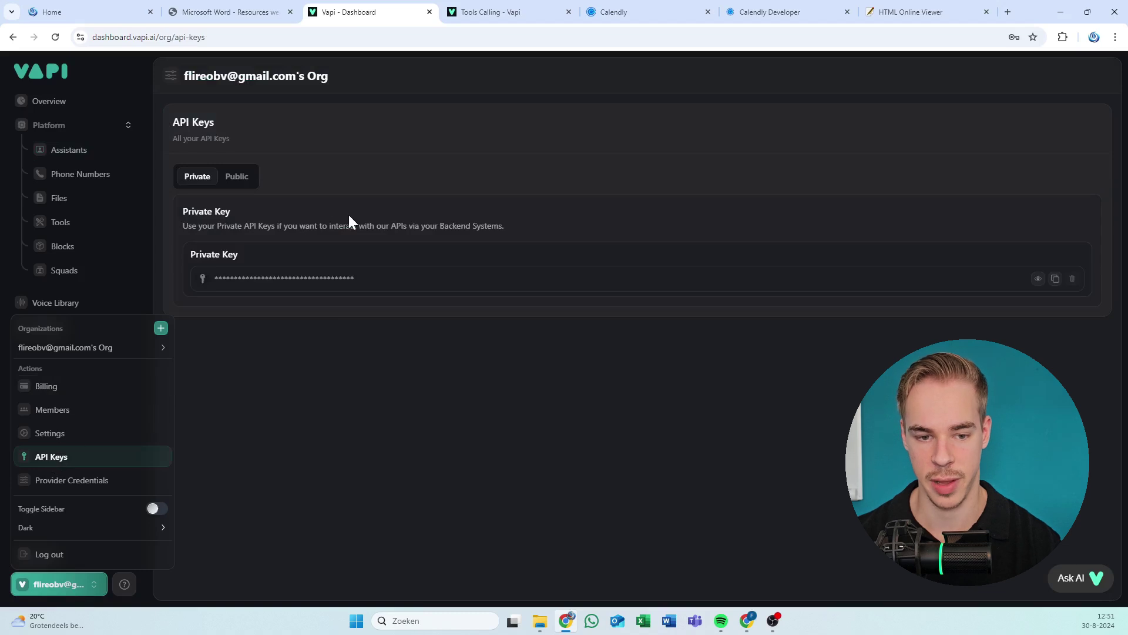
pyautogui.click(1056, 277)
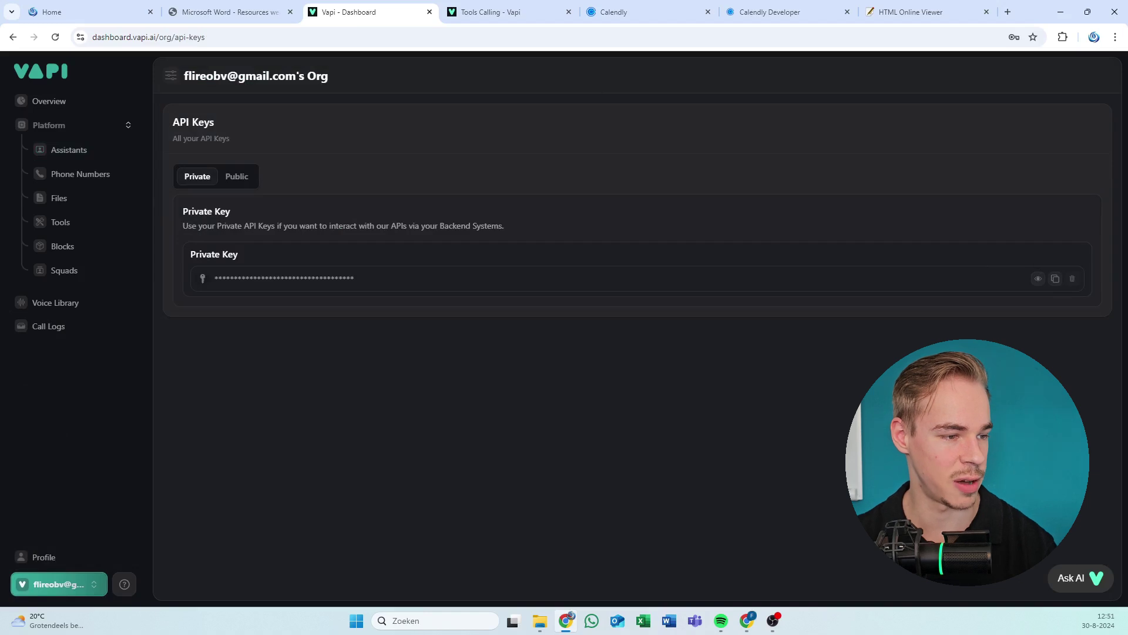
pyautogui.hotkey('alt', 'Tab')
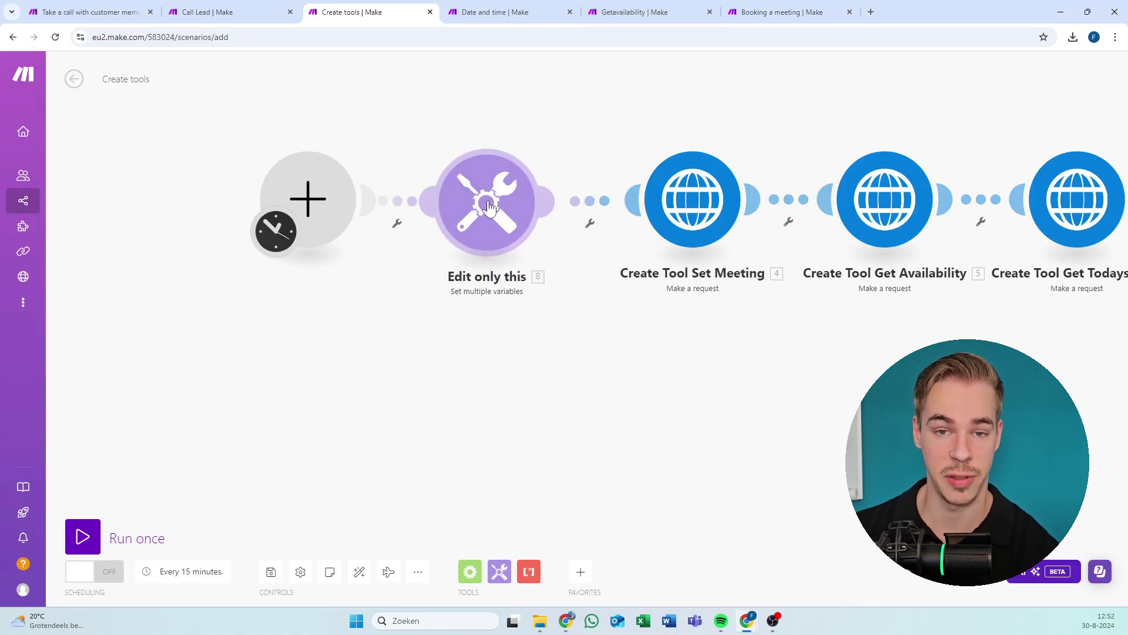
# Pan across the Create tools modules and save the scenario from the Controls bar.
pyautogui.moveTo(743, 104); pyautogui.dragTo(136, 121)
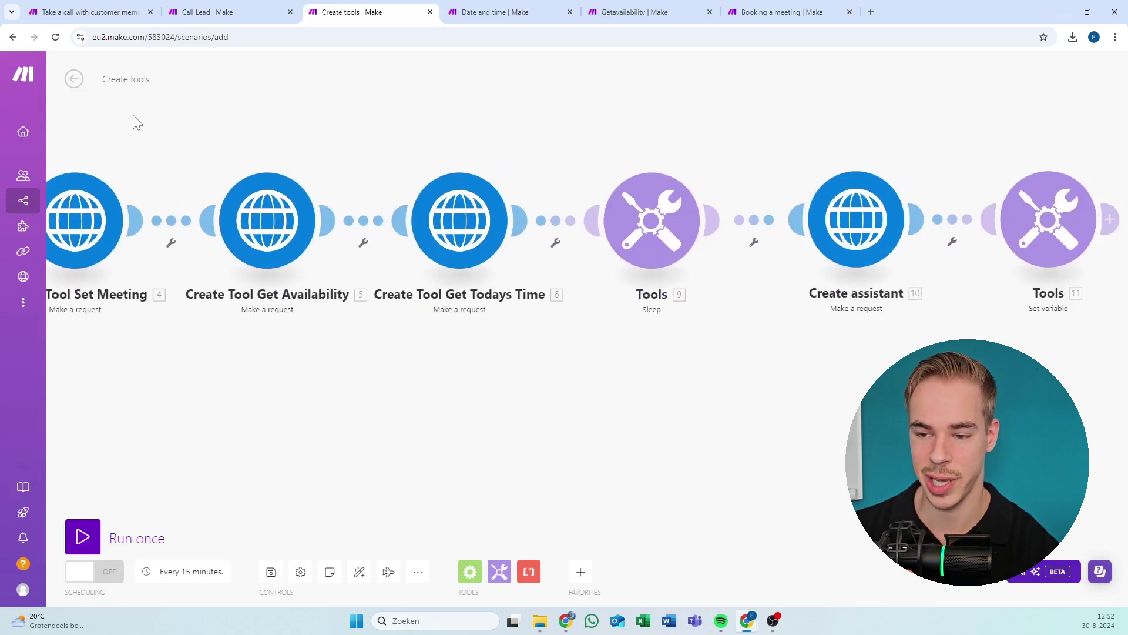
pyautogui.scroll(-3, 476, 103)
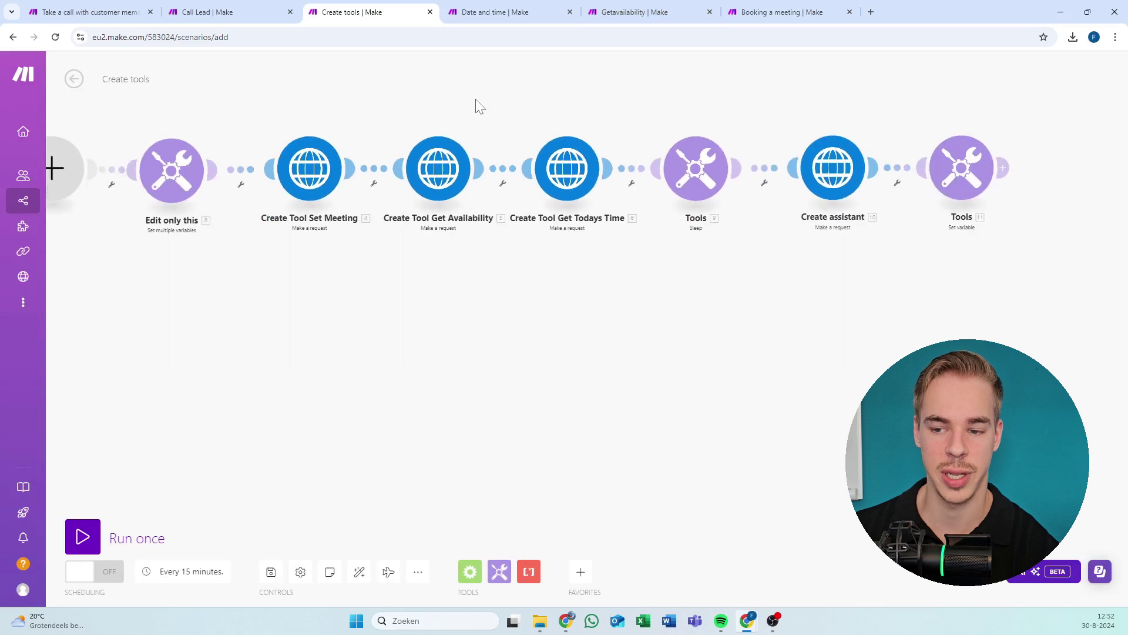
pyautogui.moveTo(476, 103); pyautogui.dragTo(634, 103)
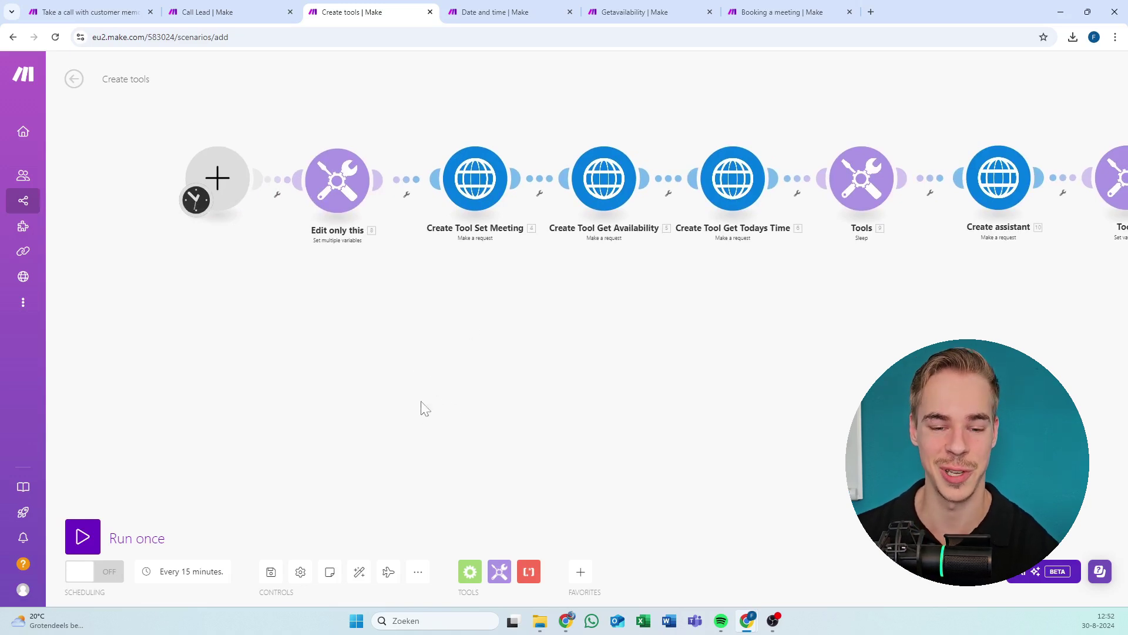
pyautogui.click(271, 571)
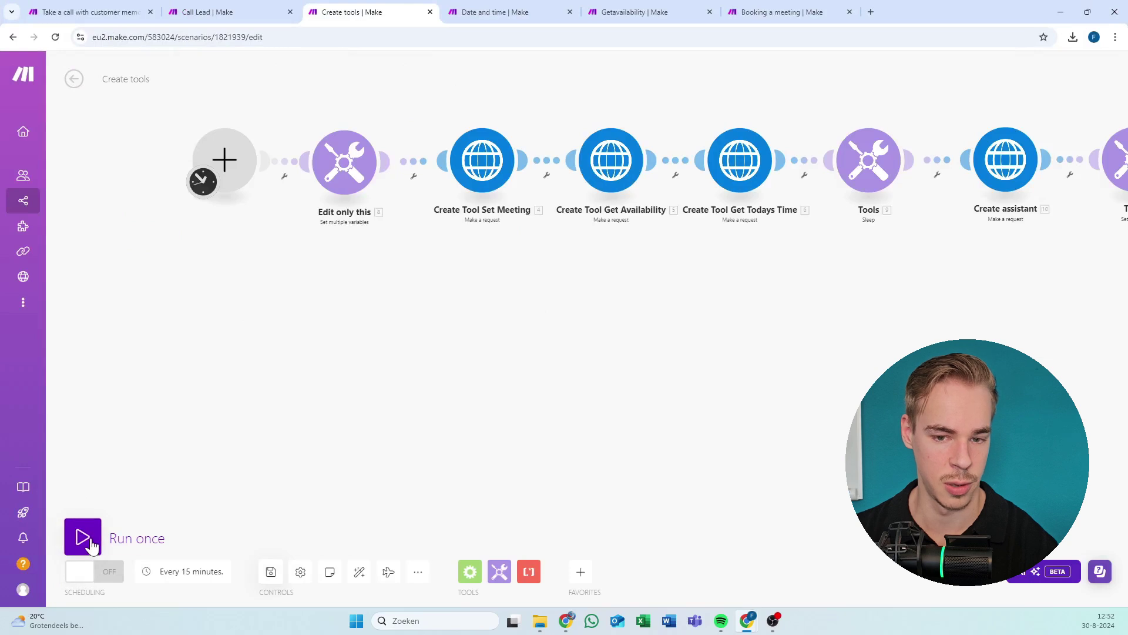
# Run the Create tools scenario once, dismiss the checklist, and scroll to the Tools (11) Set variable module.
pyautogui.click(91, 544)
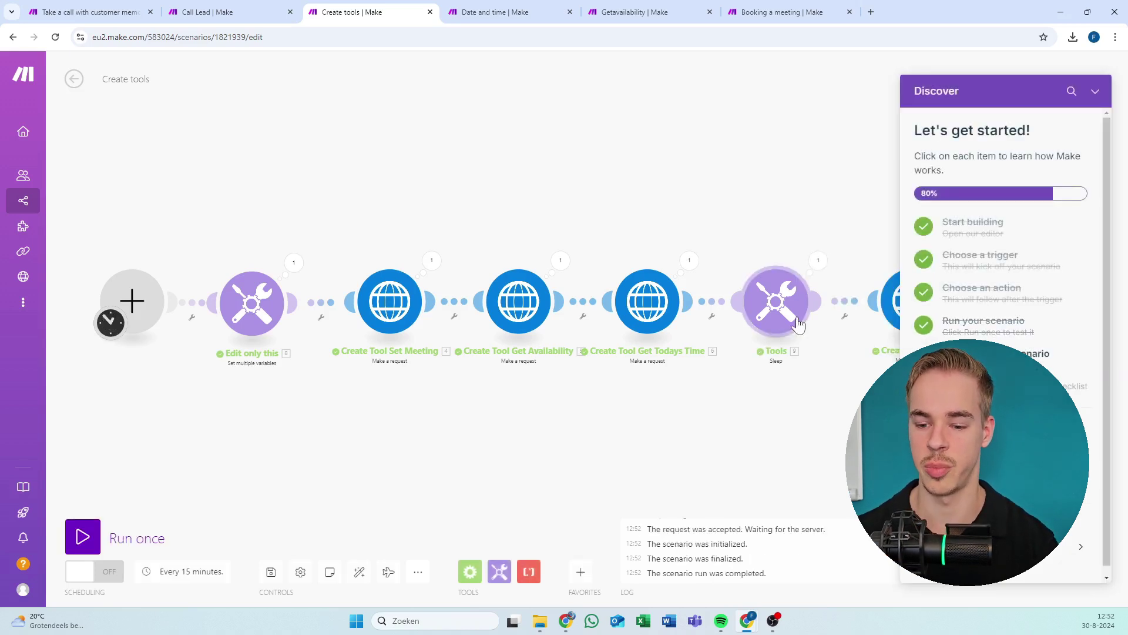
pyautogui.click(1096, 91)
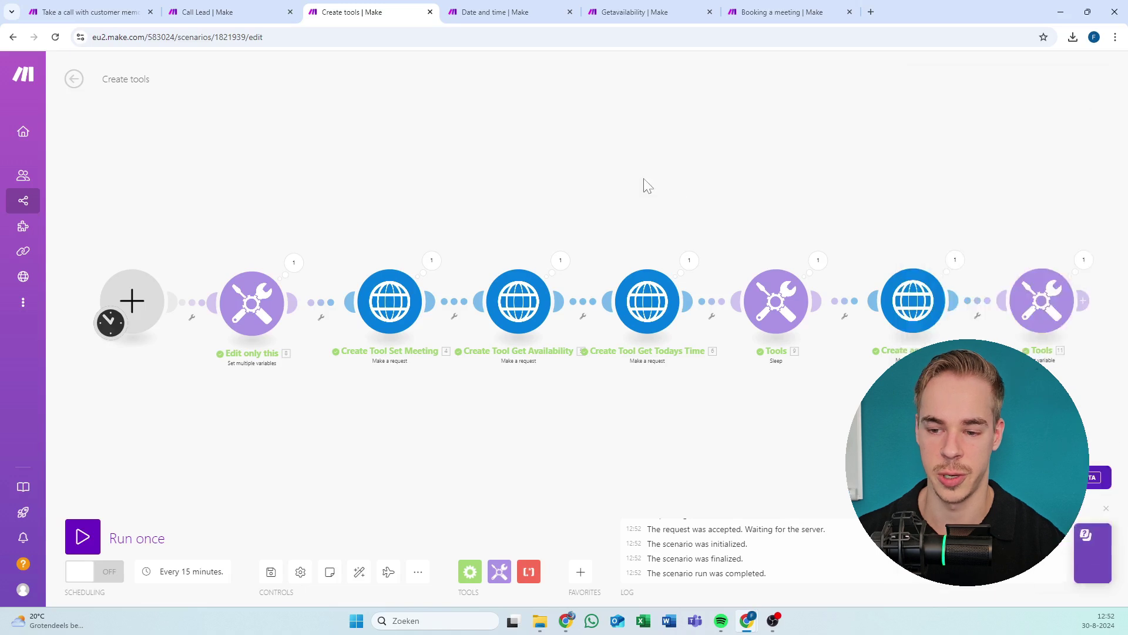
pyautogui.hscroll(10, 544, 184)
pyautogui.scroll(3, 501, 275)
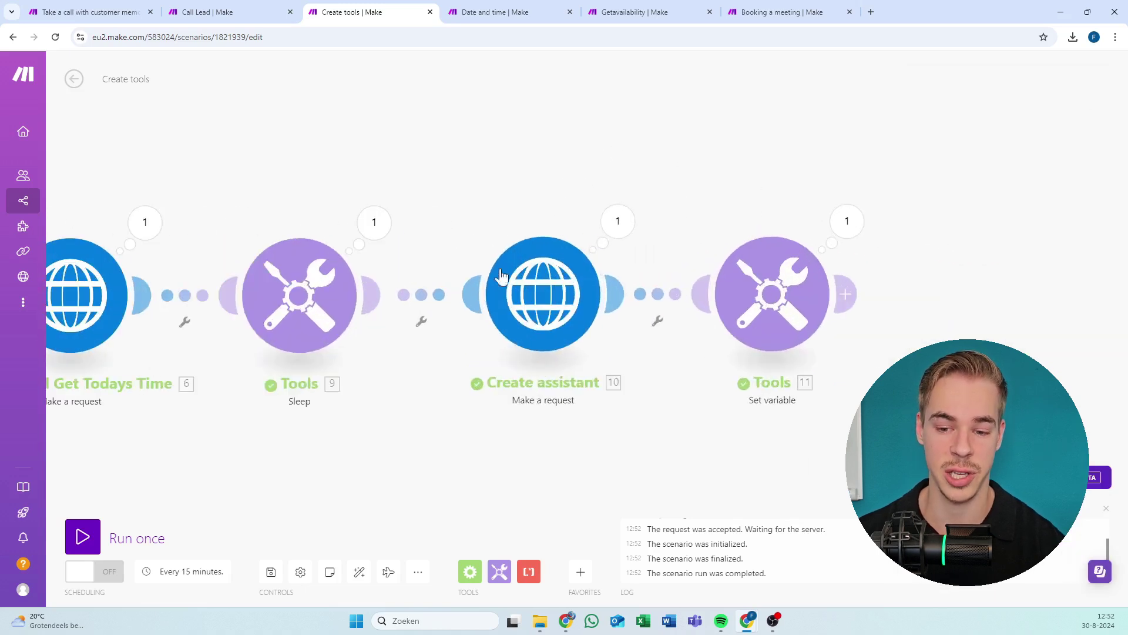
pyautogui.scroll(-1, 500, 236)
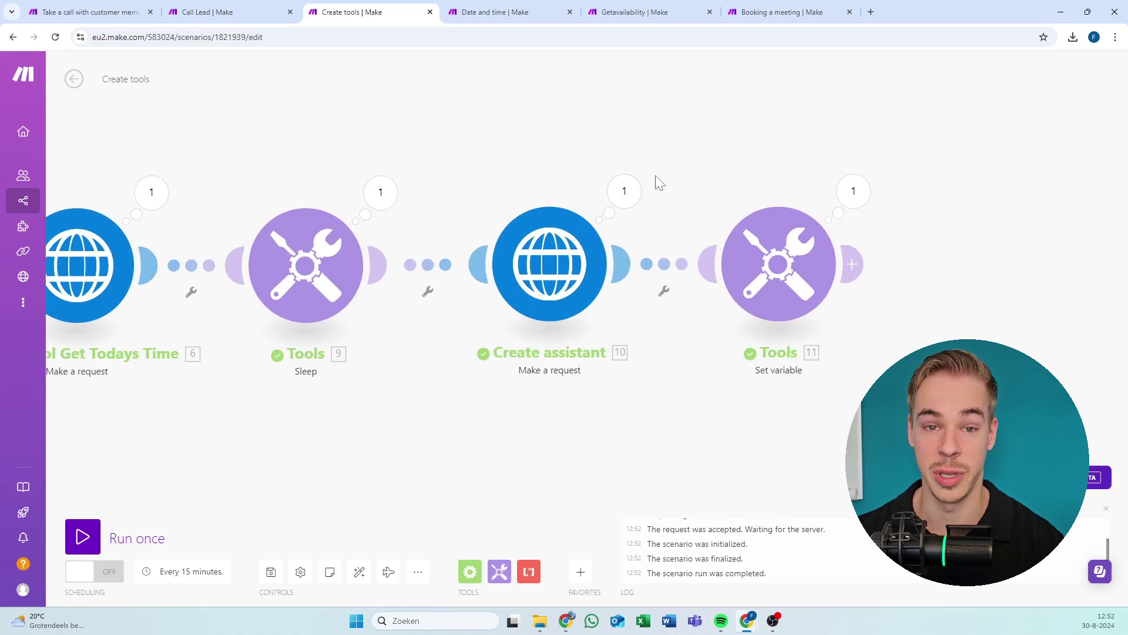
pyautogui.hscroll(3, 693, 208)
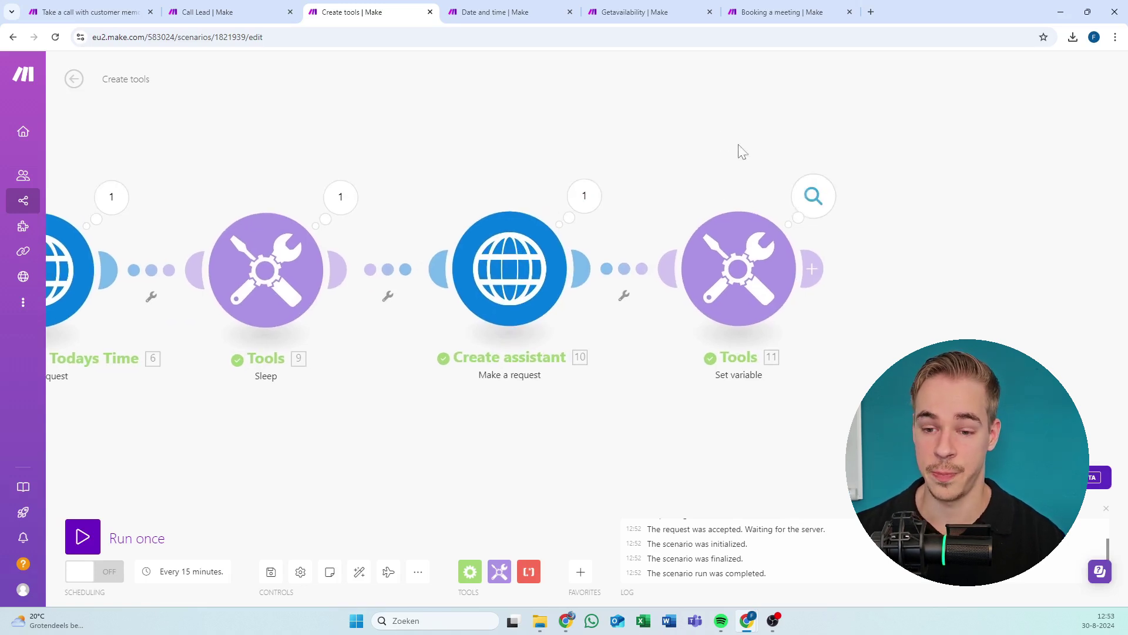
pyautogui.hscroll(5, 739, 151)
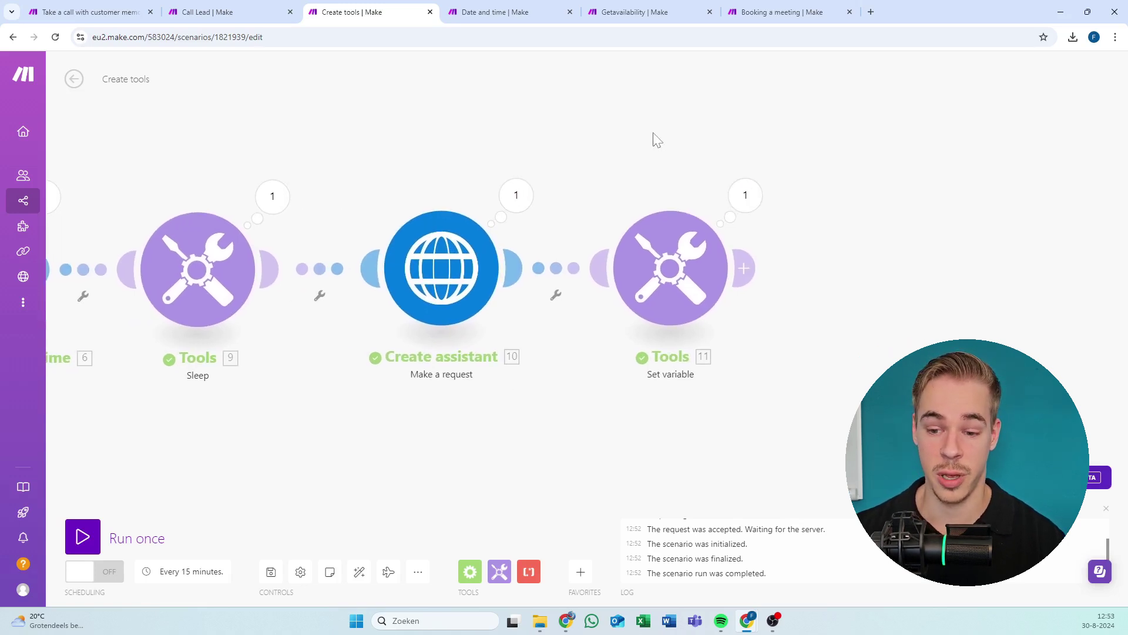
# Copy the new Assistant ID from the Set variable module's run output.
pyautogui.click(745, 197)
pyautogui.moveTo(867, 256); pyautogui.dragTo(1000, 256)
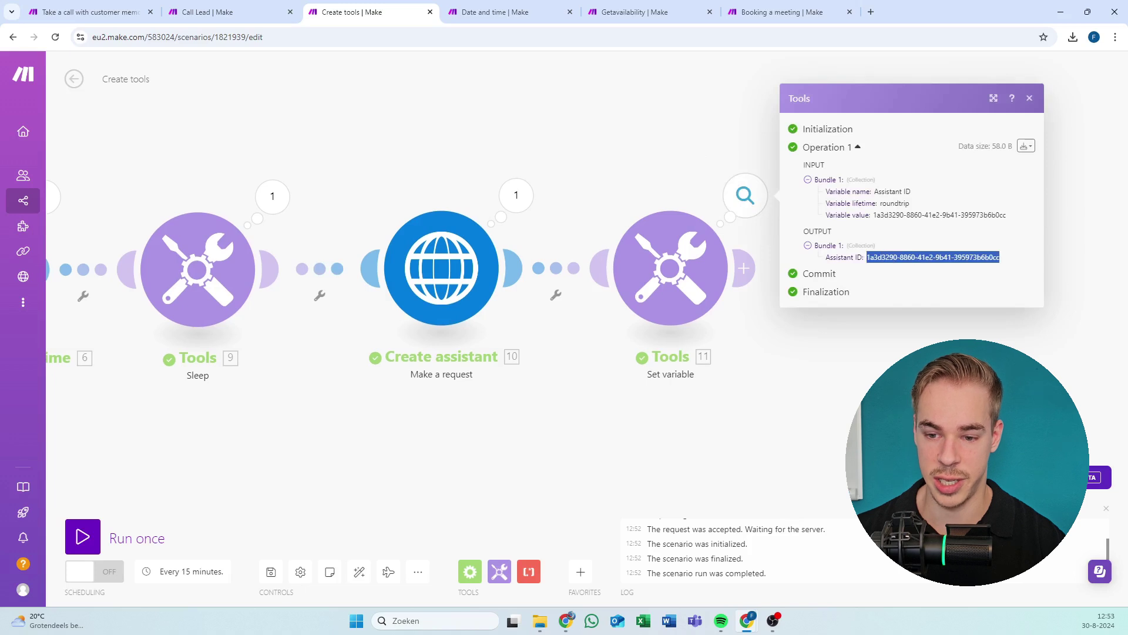
pyautogui.click(684, 184)
pyautogui.click(744, 195)
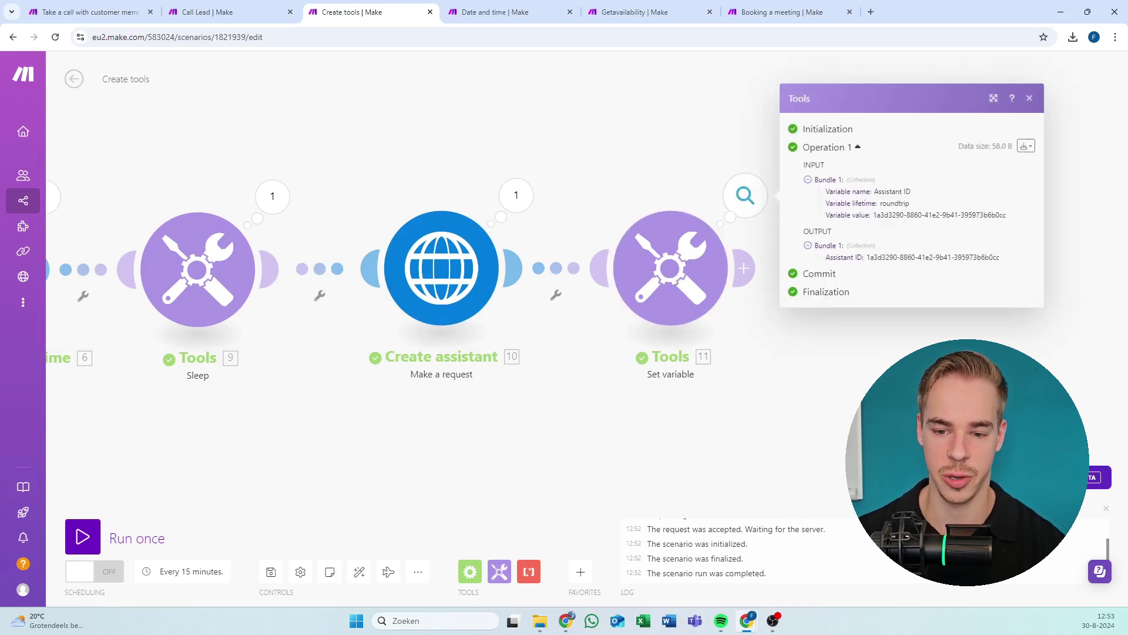
pyautogui.click(516, 195)
pyautogui.click(449, 147)
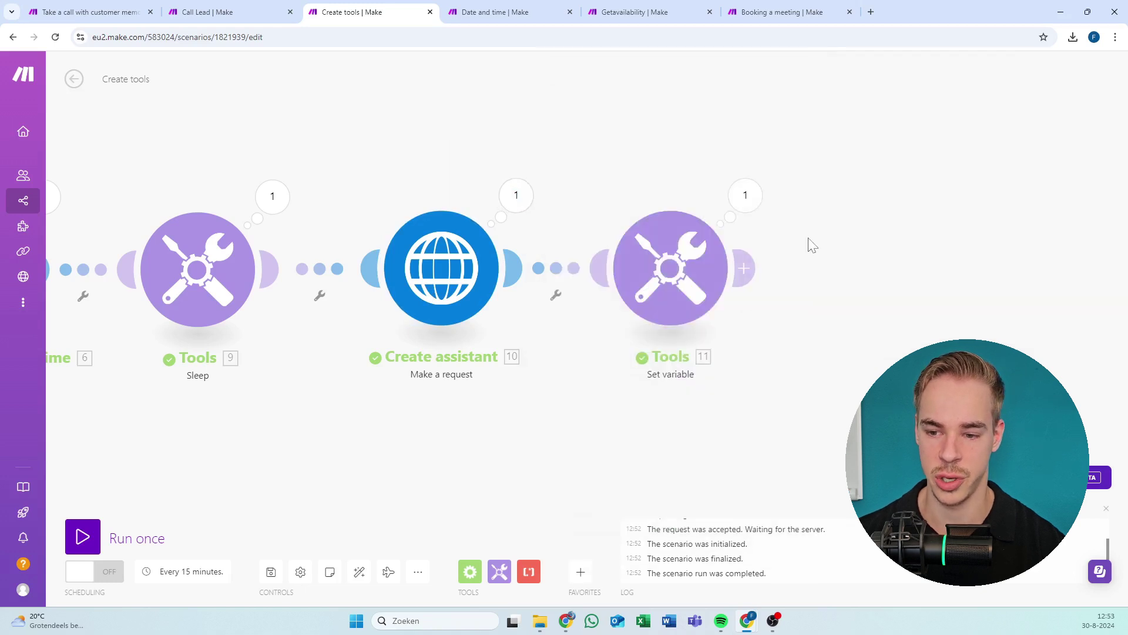
pyautogui.click(746, 195)
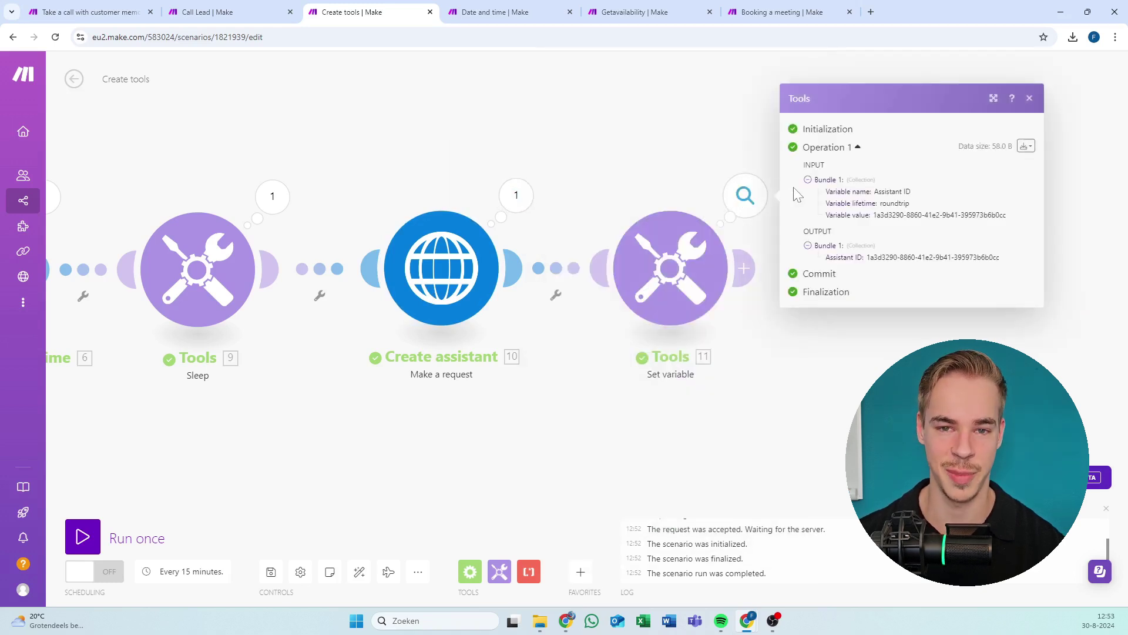
pyautogui.moveTo(1001, 257); pyautogui.dragTo(864, 259)
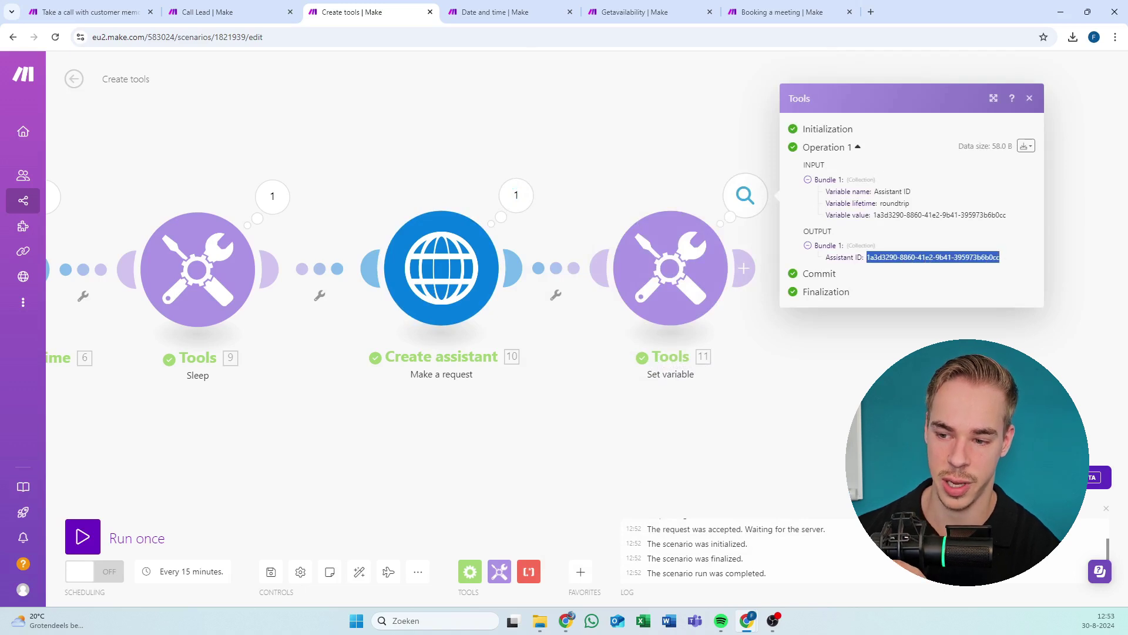
pyautogui.tripleClick(926, 257)
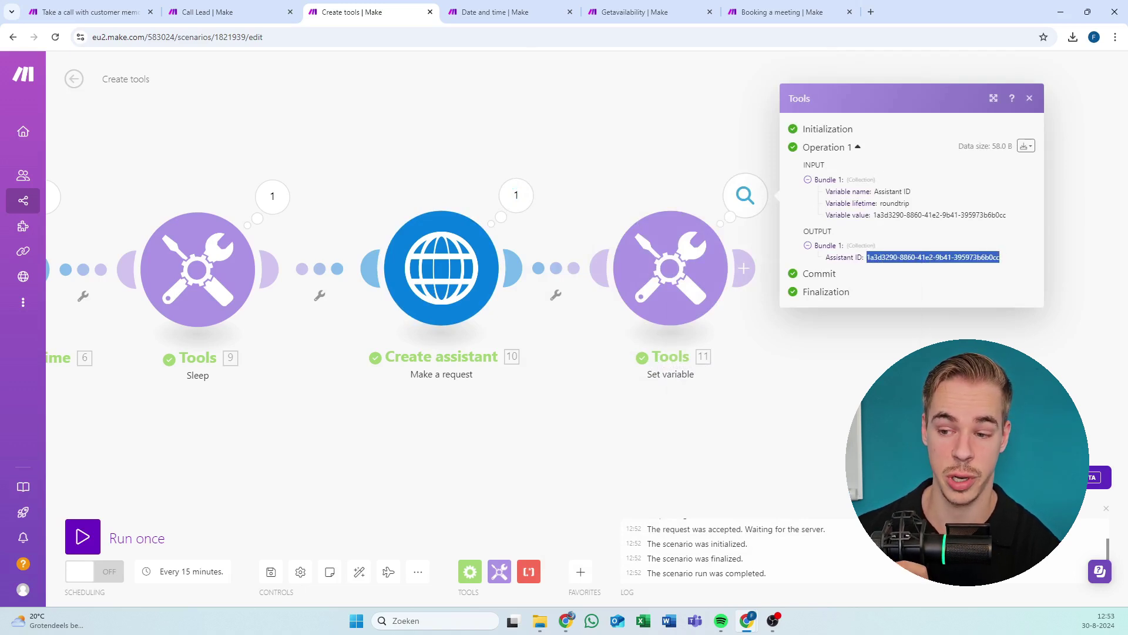
pyautogui.rightClick(926, 257)
pyautogui.click(699, 275)
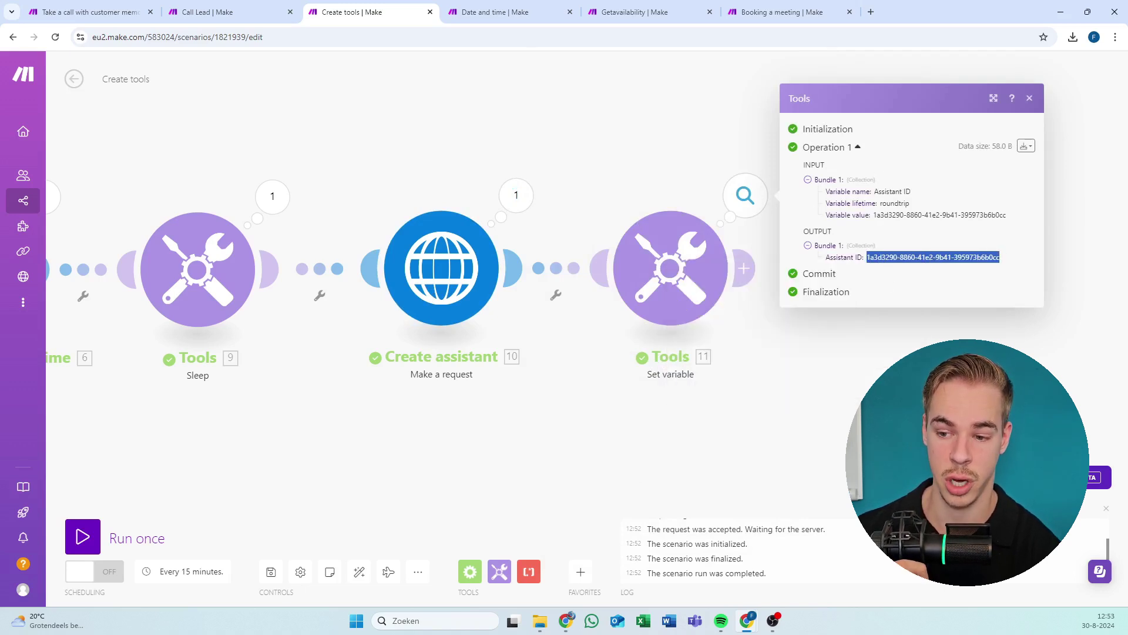
pyautogui.click(618, 148)
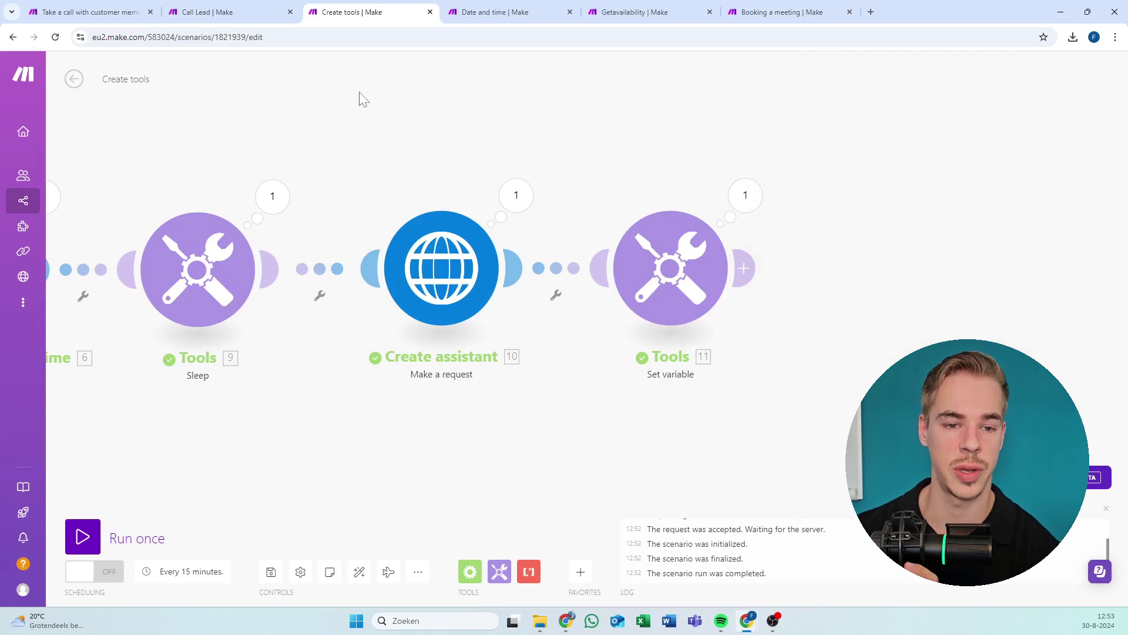
# Switch over to the Call Lead scenario tab.
pyautogui.click(209, 10)
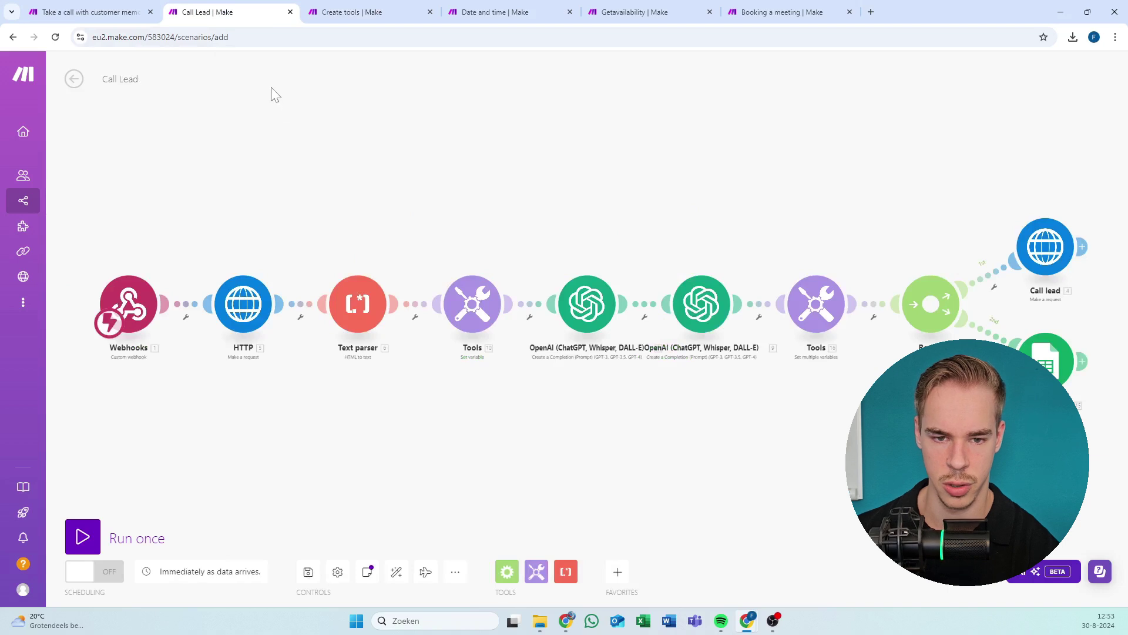
pyautogui.click(354, 12)
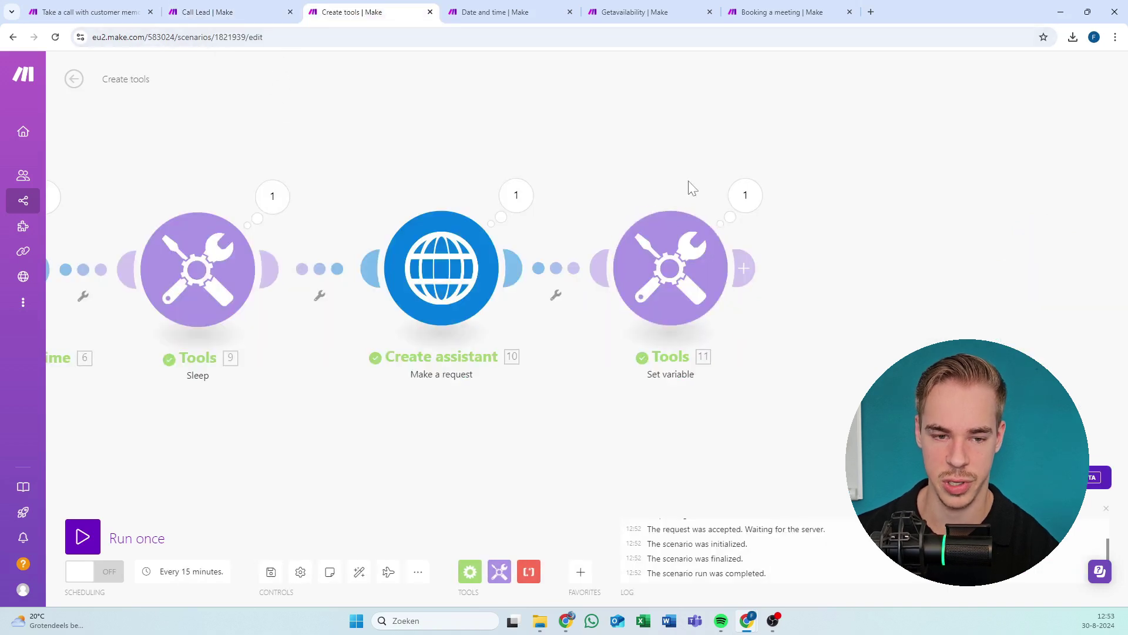
pyautogui.click(242, 11)
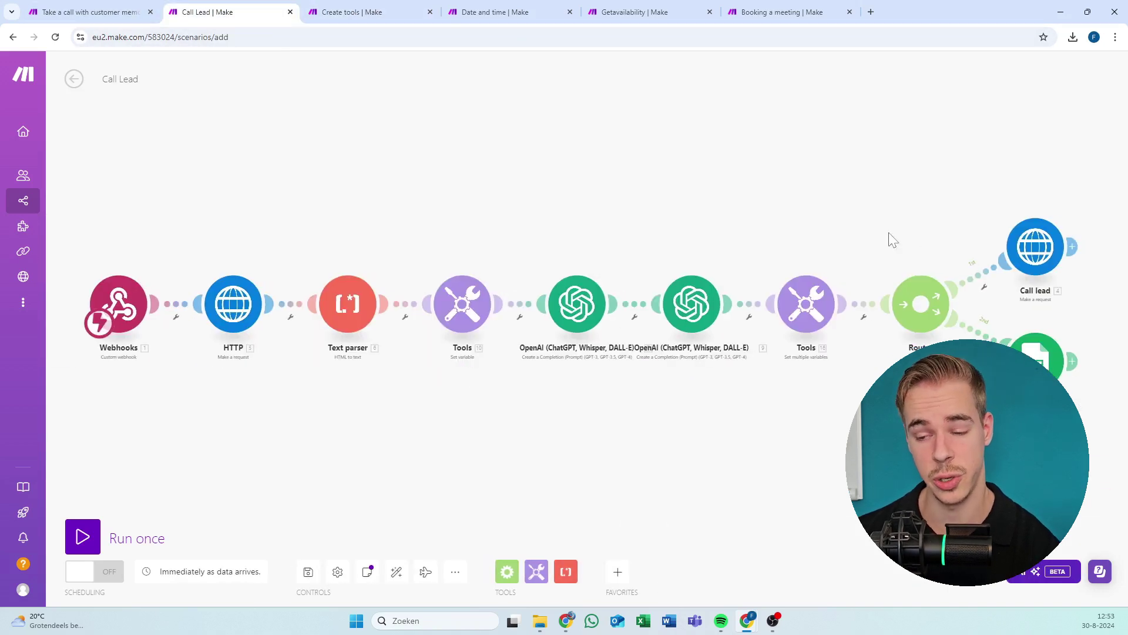
# Back in Create tools, copy the Assistant ID again from the Set variable output.
pyautogui.hscroll(3, 852, 235)
pyautogui.scroll(3, 746, 210)
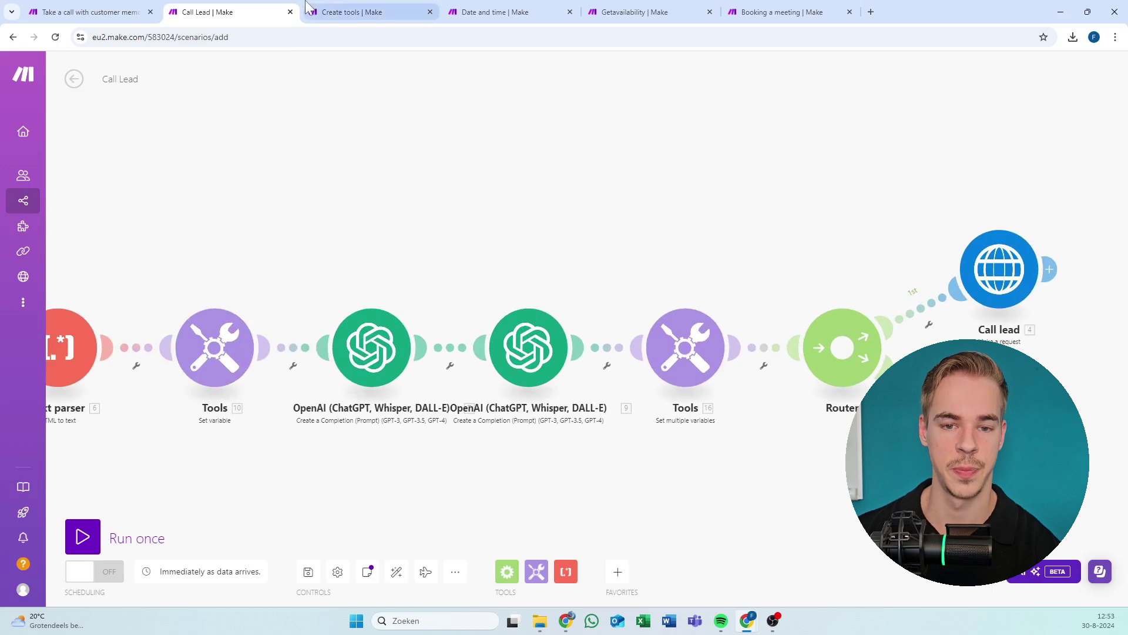
pyautogui.click(376, 12)
pyautogui.click(748, 198)
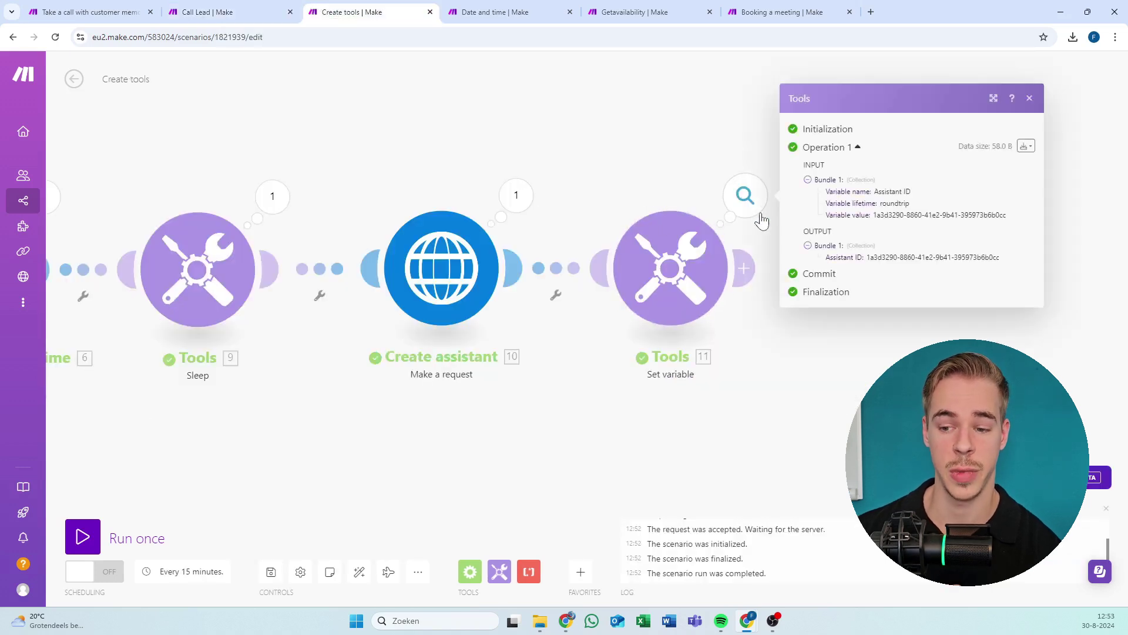
pyautogui.tripleClick(934, 257)
pyautogui.rightClick(934, 257)
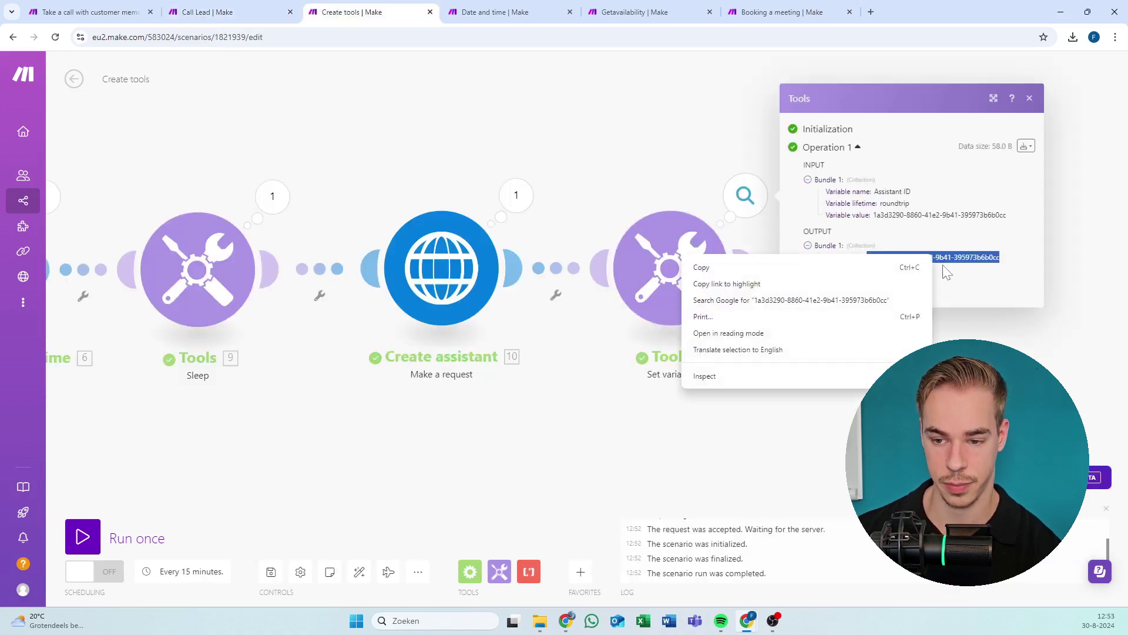
pyautogui.click(705, 267)
# Switch to Call Lead and pan around the Router branches to reach the Tools (16) module.
pyautogui.click(256, 17)
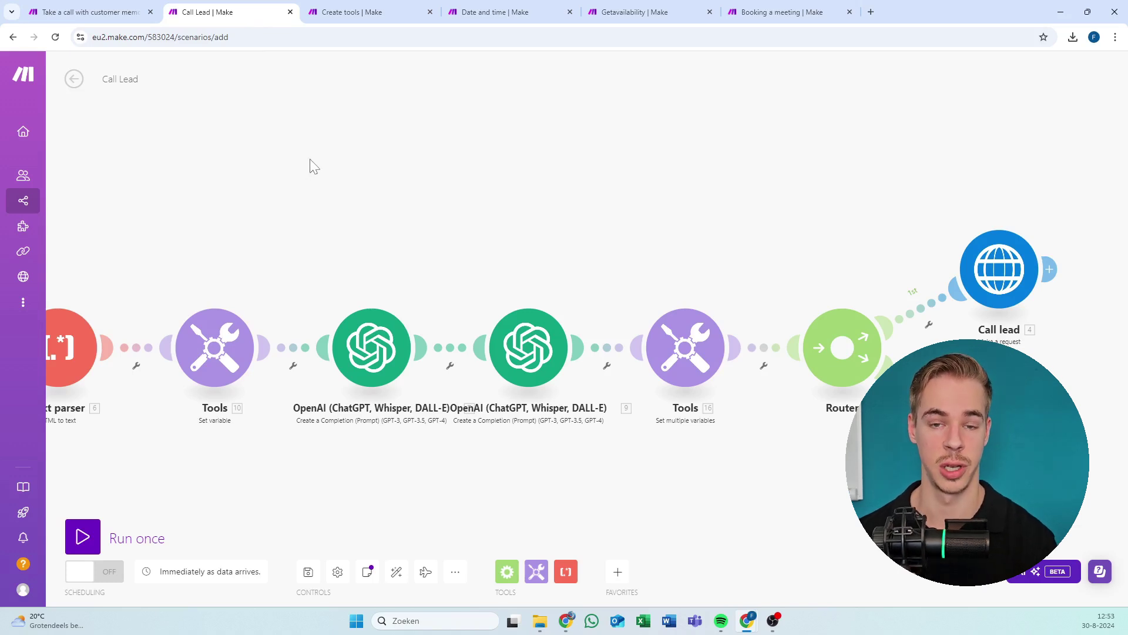
pyautogui.moveTo(396, 167); pyautogui.dragTo(331, 148)
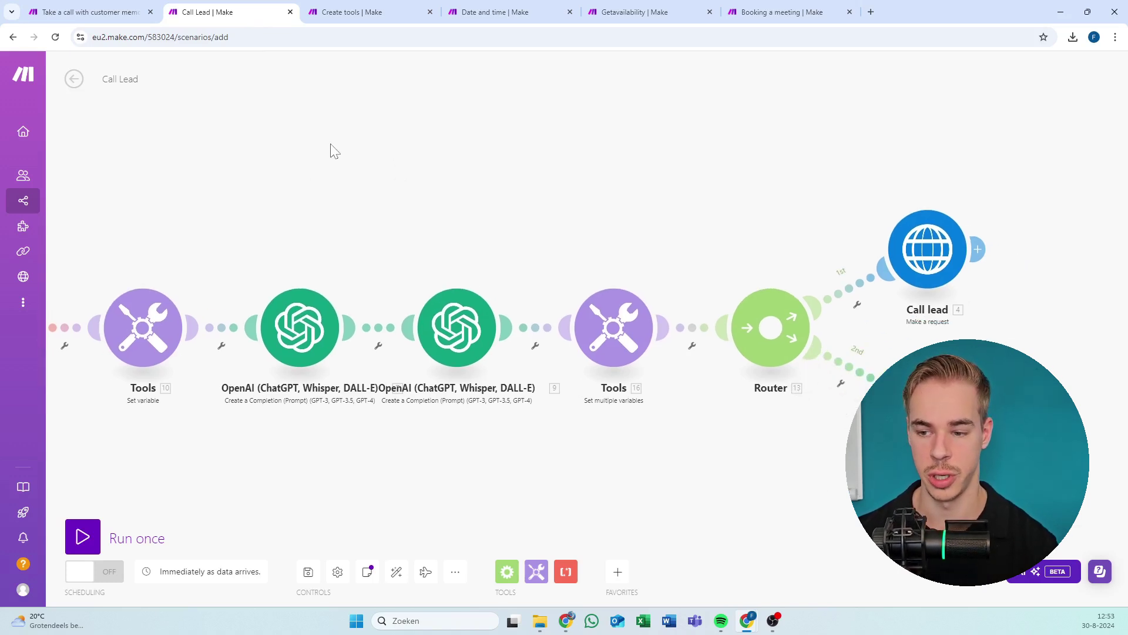
pyautogui.moveTo(394, 188); pyautogui.dragTo(836, 182)
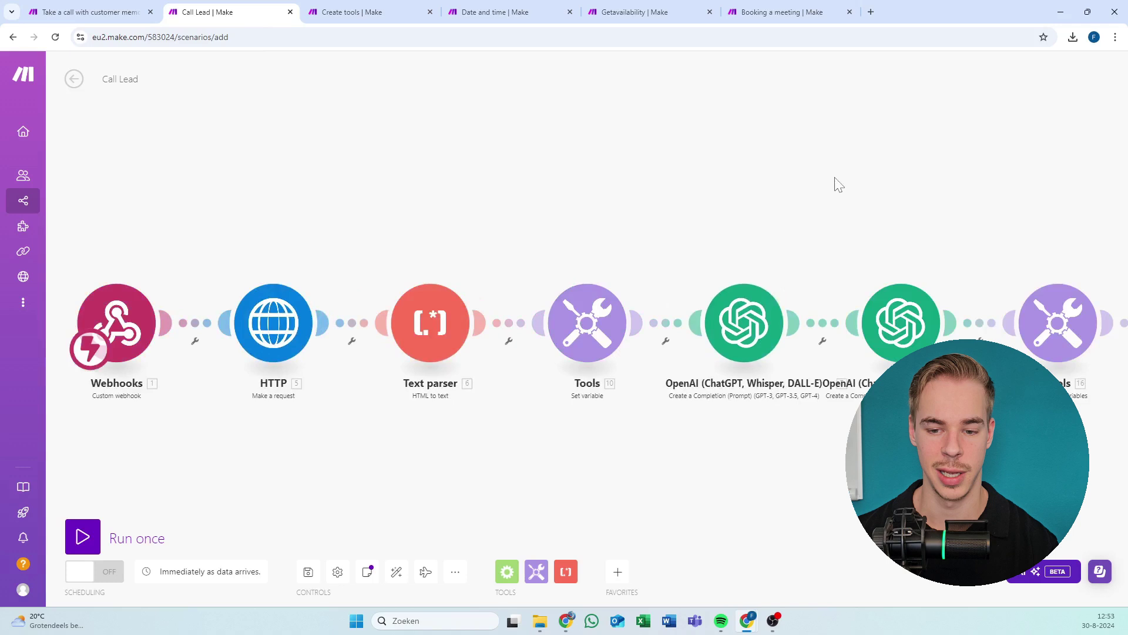
pyautogui.click(580, 317)
pyautogui.hscroll(5, 839, 189)
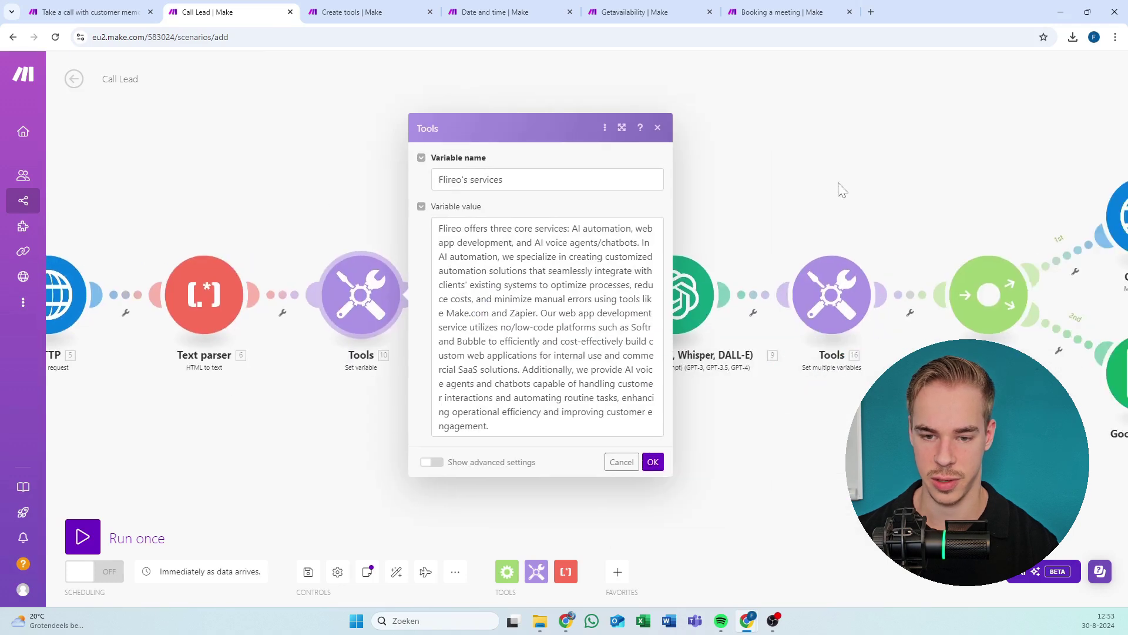
pyautogui.moveTo(838, 189); pyautogui.dragTo(508, 224)
# Open Set multiple variables and clear the old Assistant ID and Phone number ID values.
pyautogui.click(517, 253)
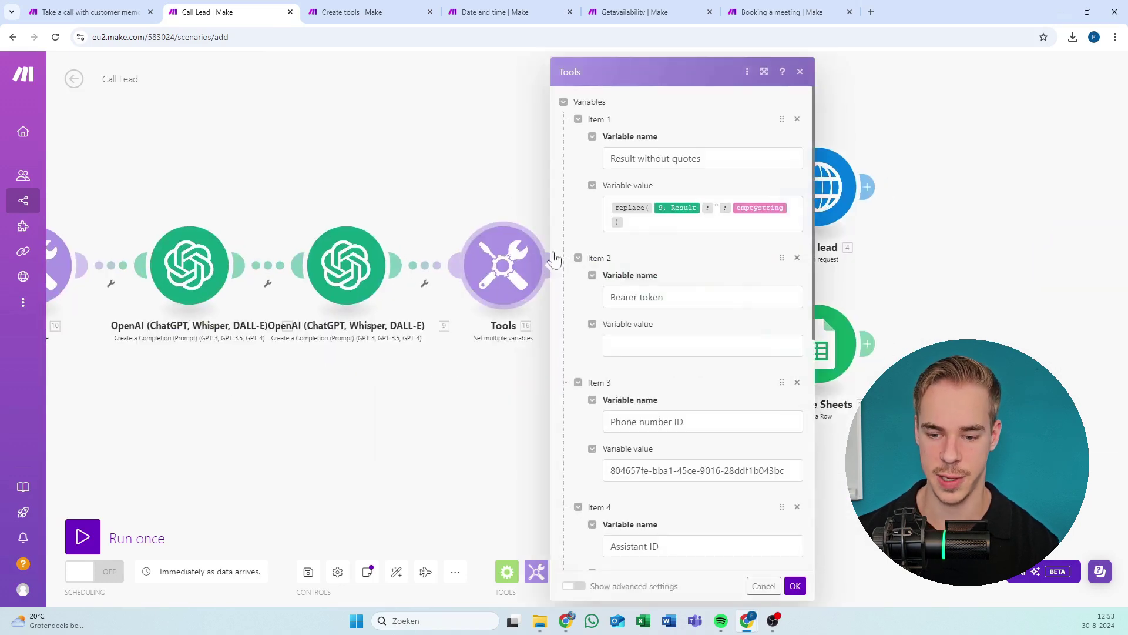
pyautogui.scroll(-3, 682, 268)
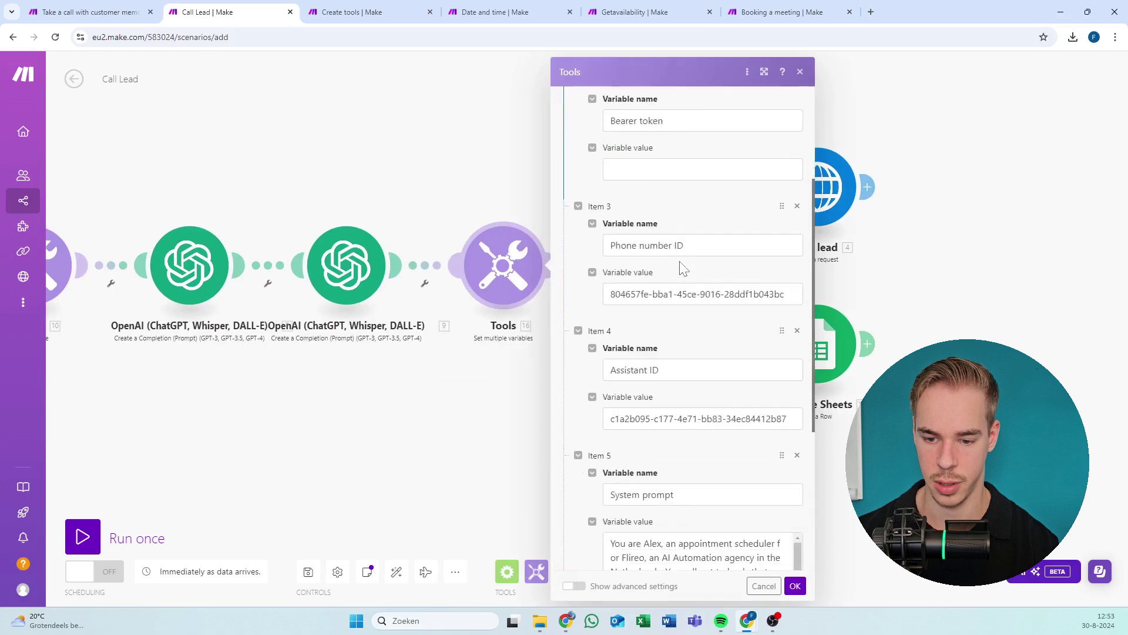
pyautogui.scroll(-3, 682, 268)
pyautogui.scroll(3, 618, 264)
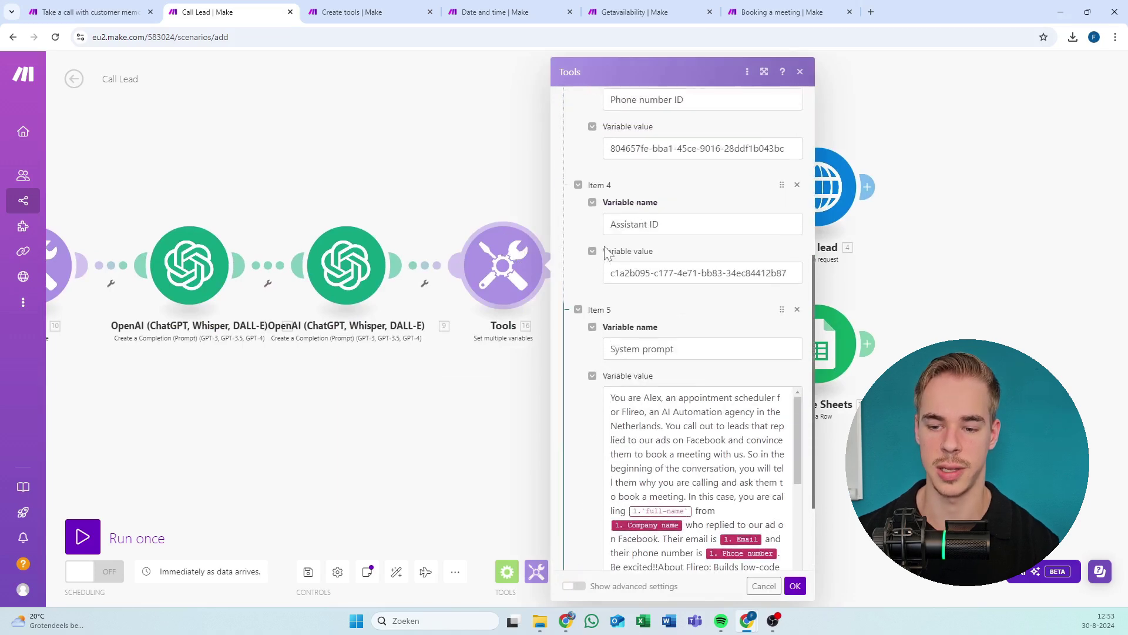
pyautogui.scroll(3, 635, 247)
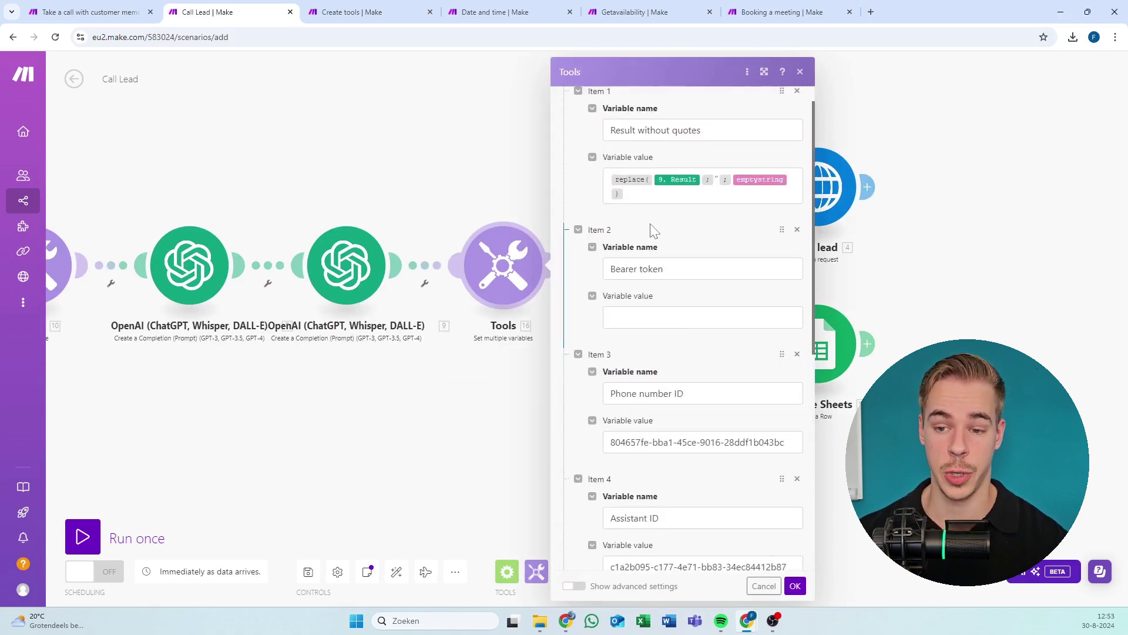
pyautogui.scroll(-4, 664, 258)
pyautogui.click(700, 272)
pyautogui.hotkey('ctrl', 'a')
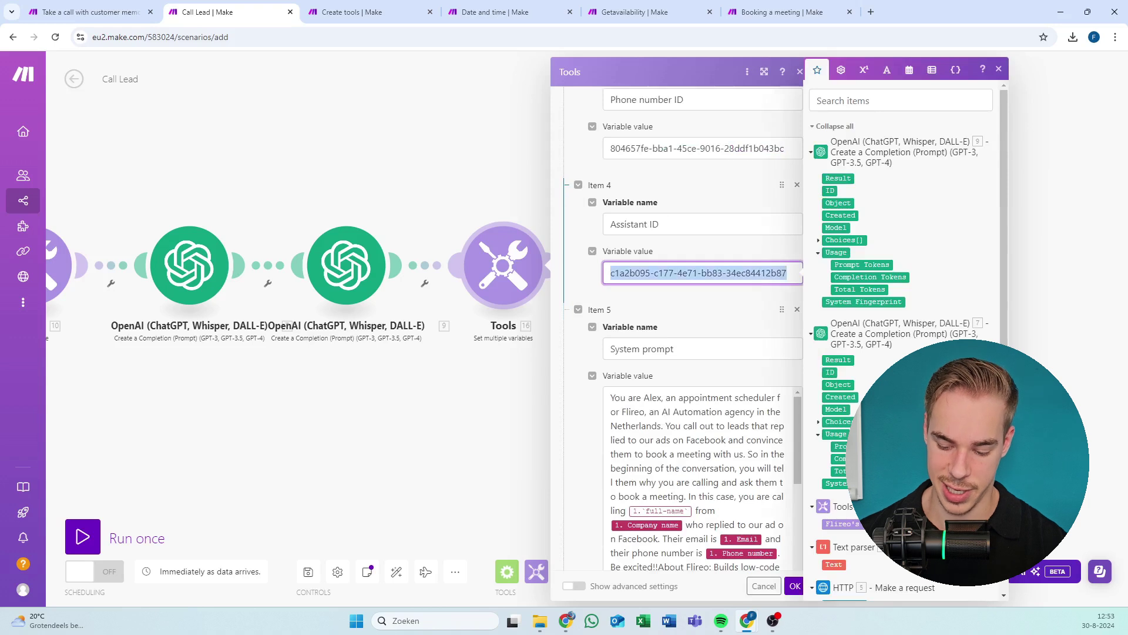
pyautogui.press('BackSpace')
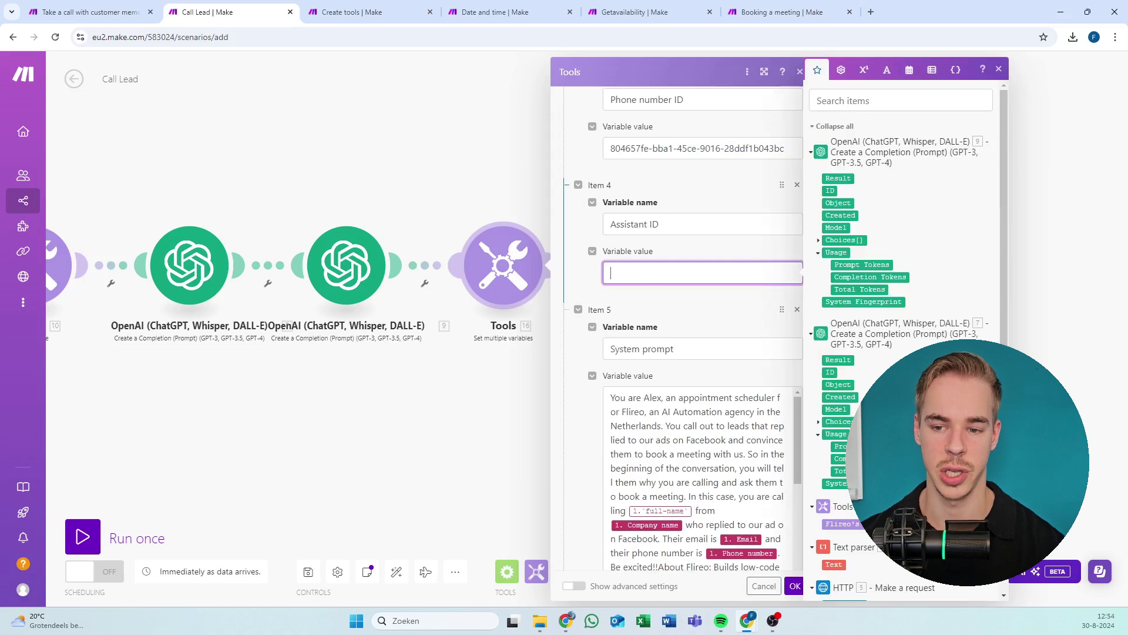
pyautogui.click(699, 148)
pyautogui.hotkey('ctrl', 'a')
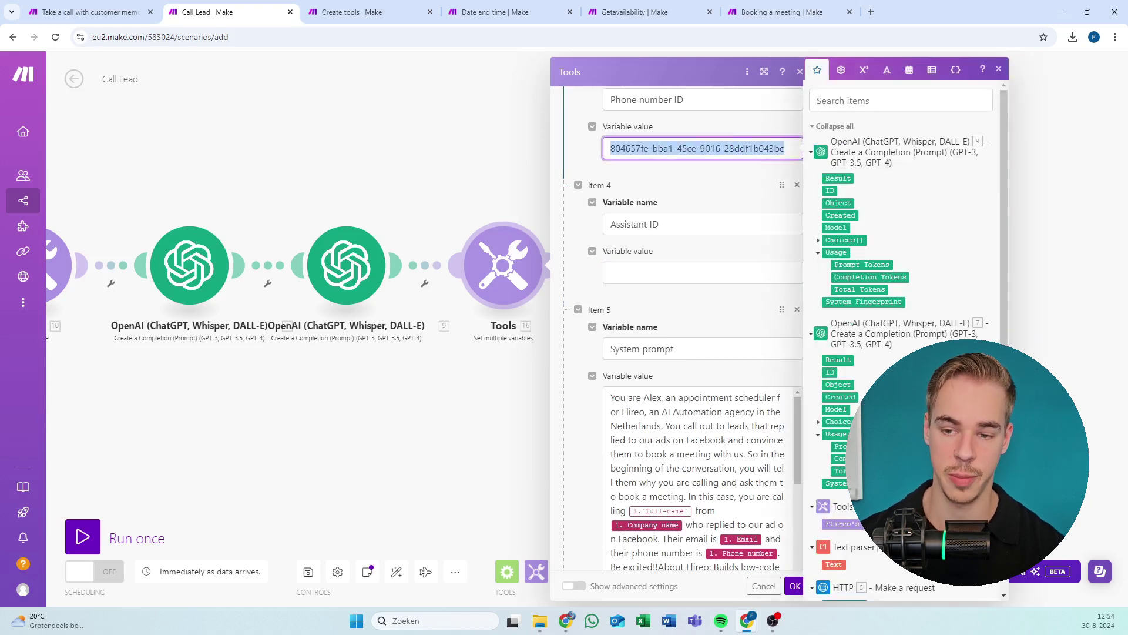
pyautogui.press('BackSpace')
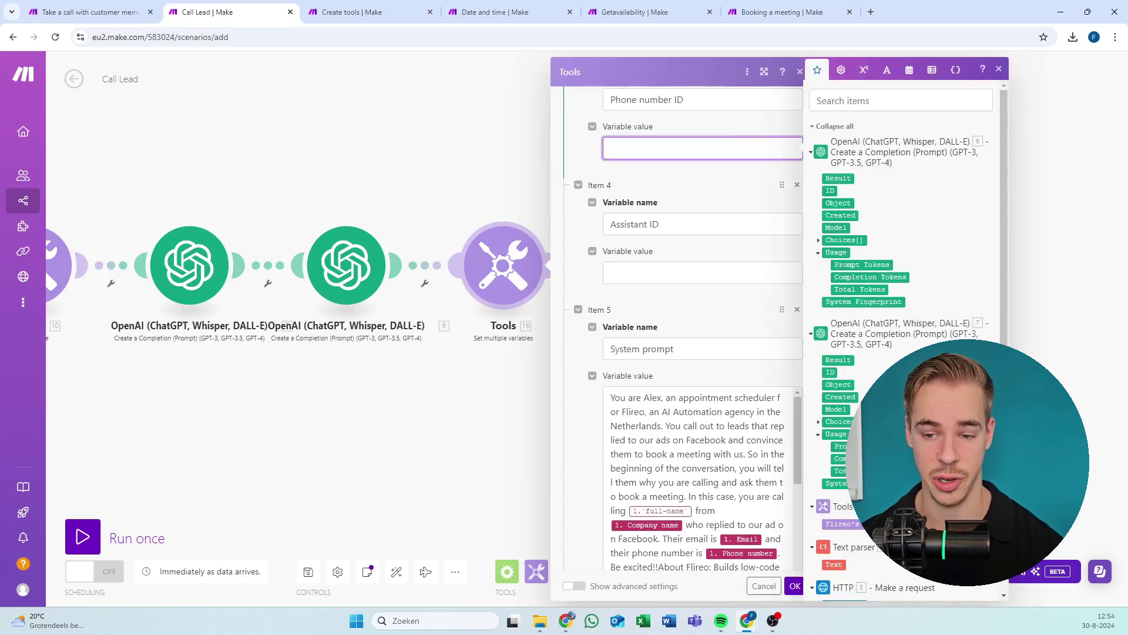
# Paste the new assistant ID into Item 4's Assistant ID and recheck it against the Create tools output.
pyautogui.click(664, 276)
pyautogui.hotkey('ctrl', 'v')
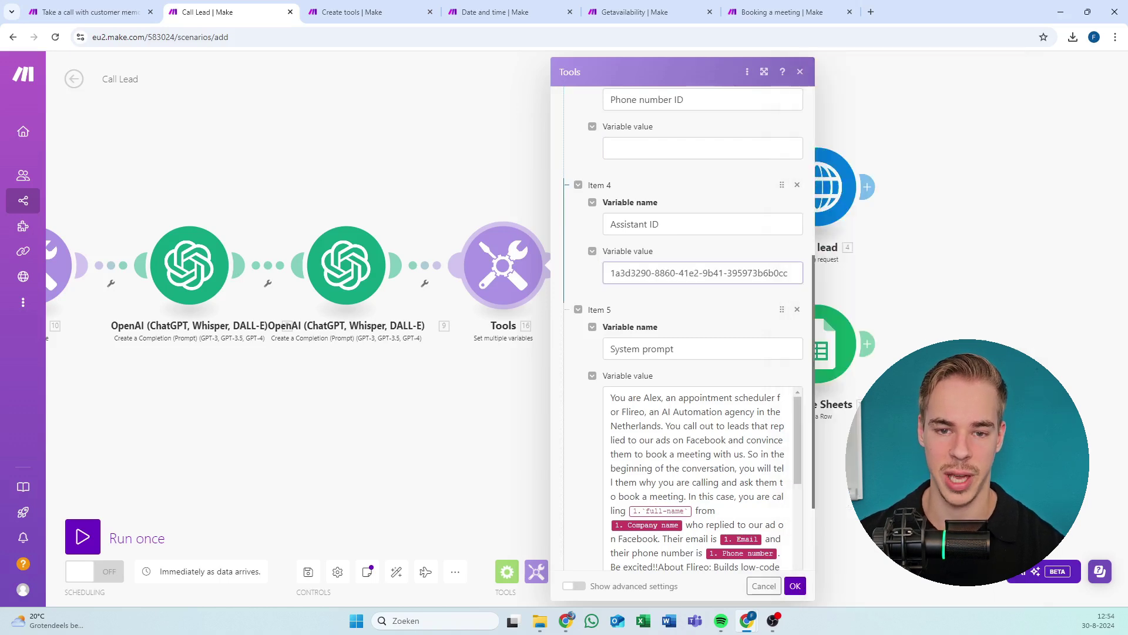
pyautogui.click(352, 12)
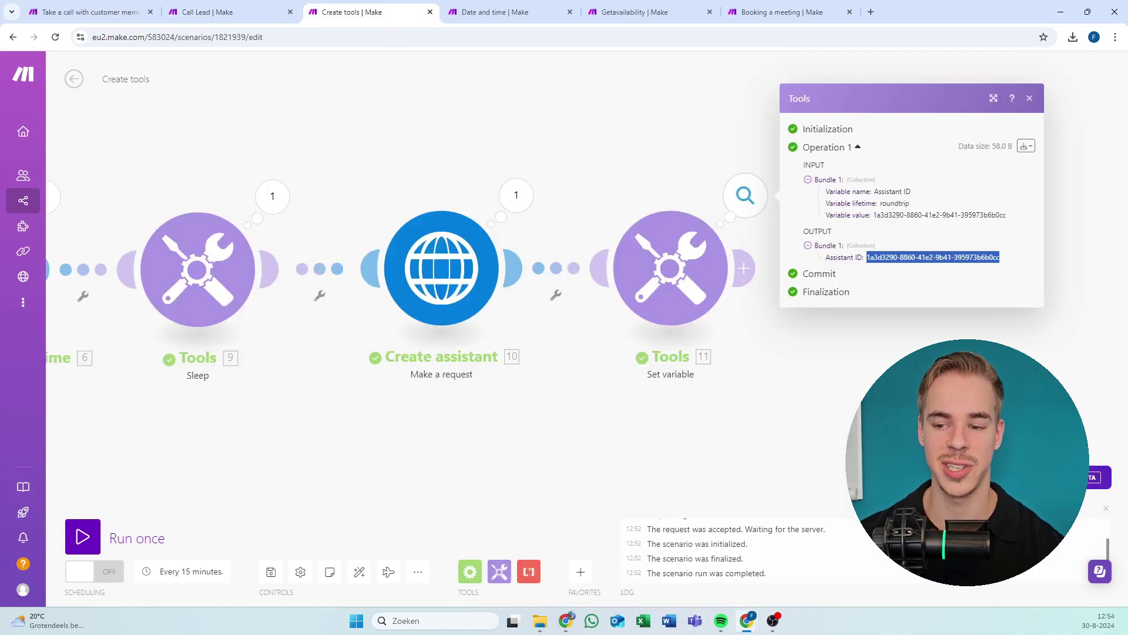
pyautogui.rightClick(964, 259)
pyautogui.click(949, 271)
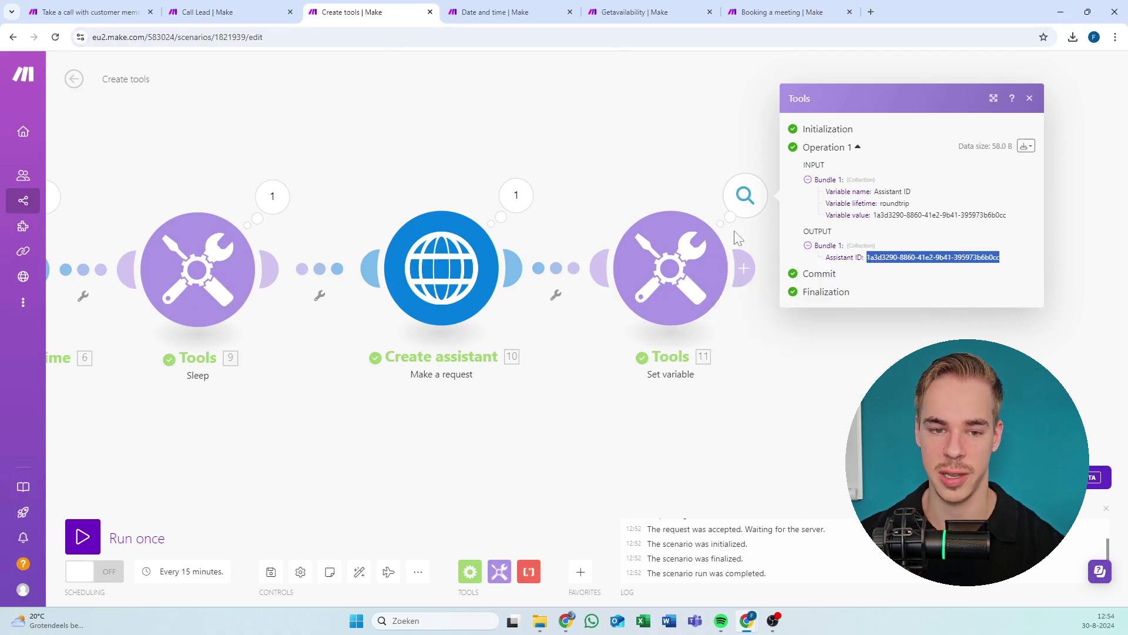
pyautogui.click(273, 9)
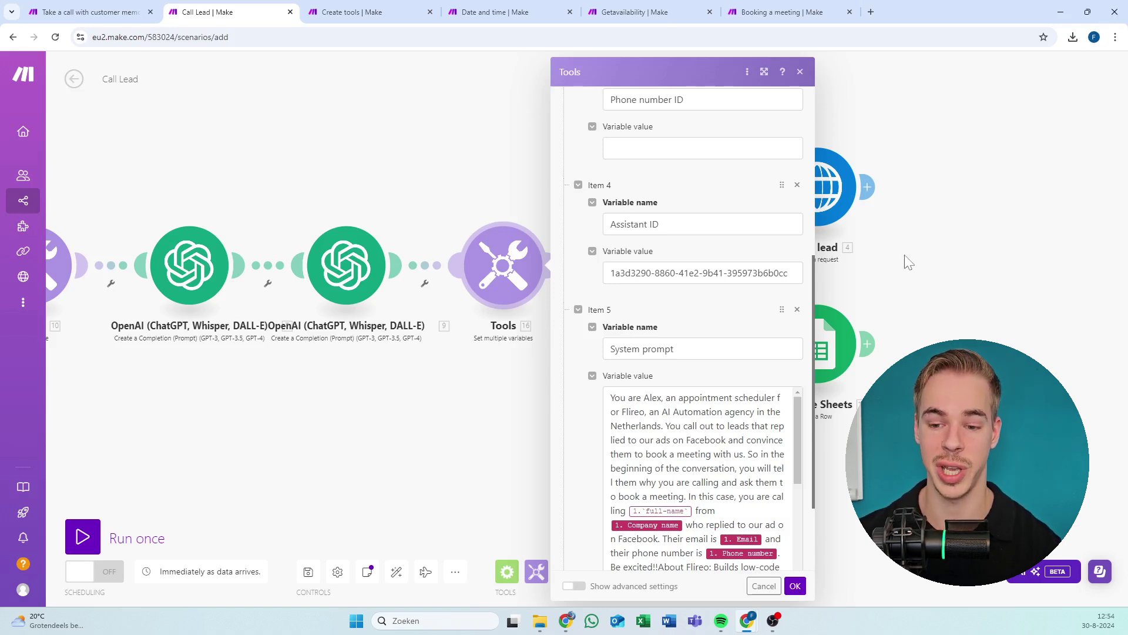
# Verify the pasted Assistant ID, focus the empty Phone number ID value, and minimise Make.
pyautogui.click(611, 273)
pyautogui.tripleClick(611, 272)
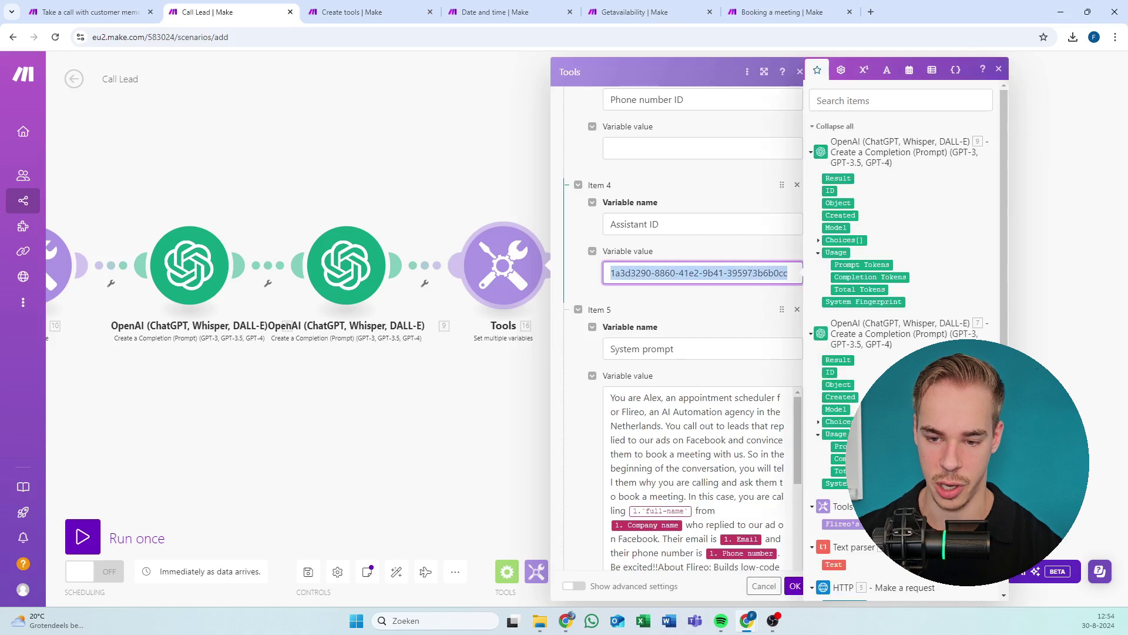
pyautogui.click(612, 273)
pyautogui.scroll(4, 681, 330)
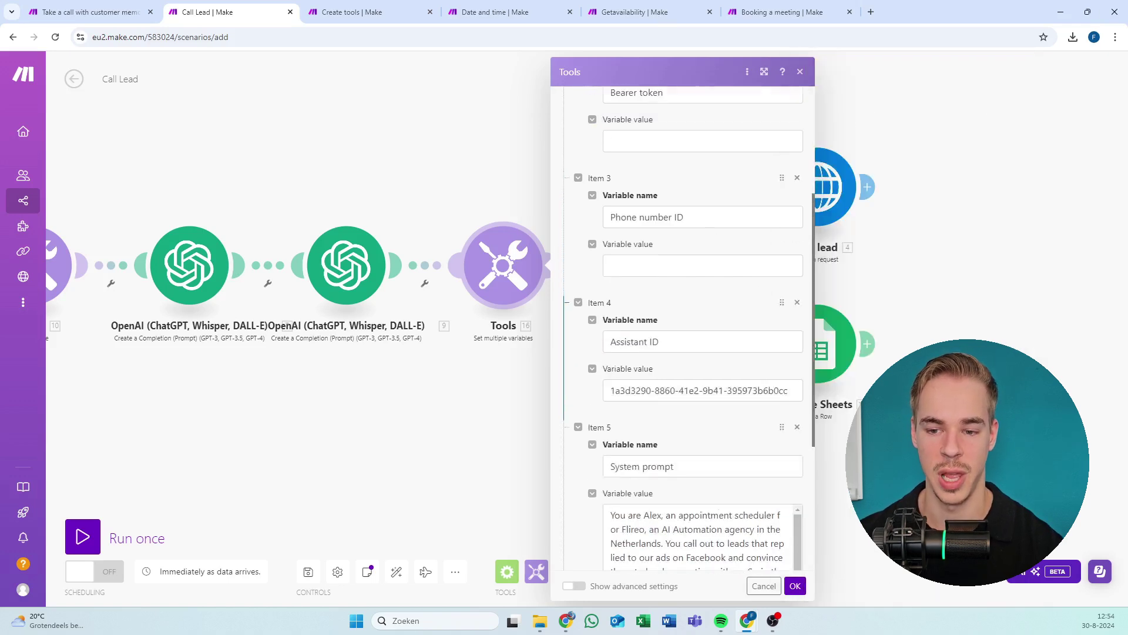
pyautogui.scroll(-1, 646, 303)
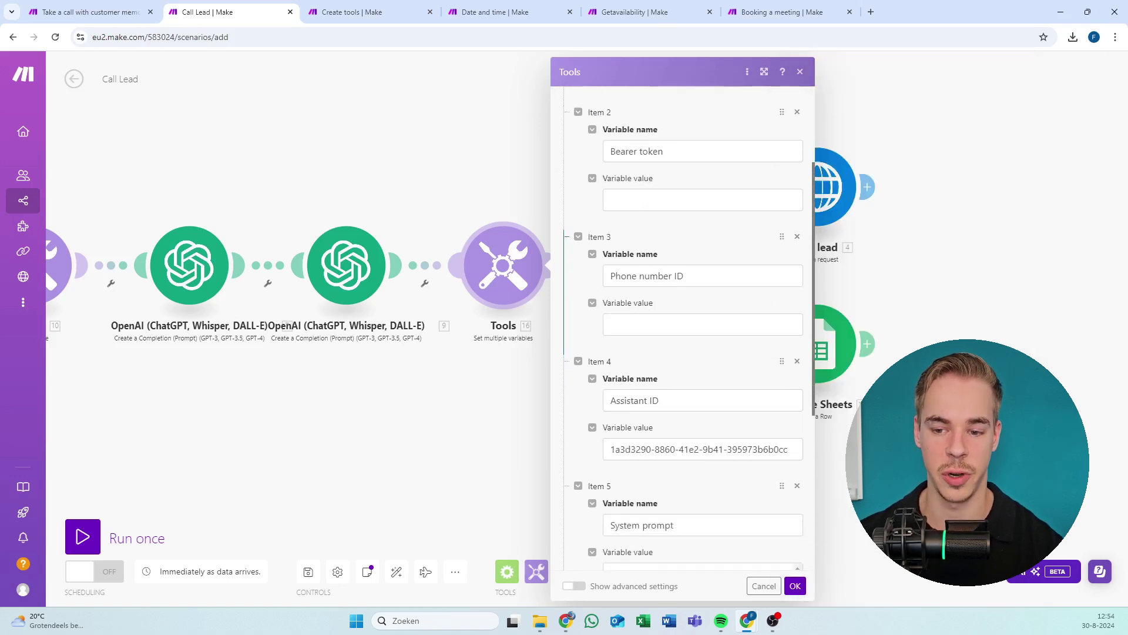
pyautogui.click(650, 322)
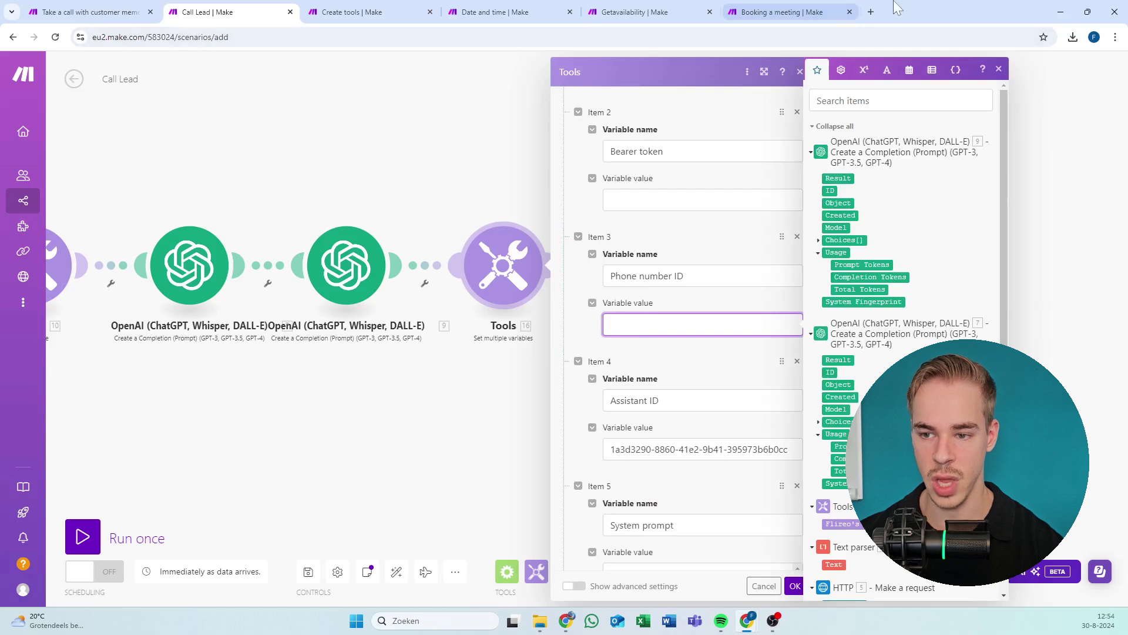
pyautogui.click(1061, 12)
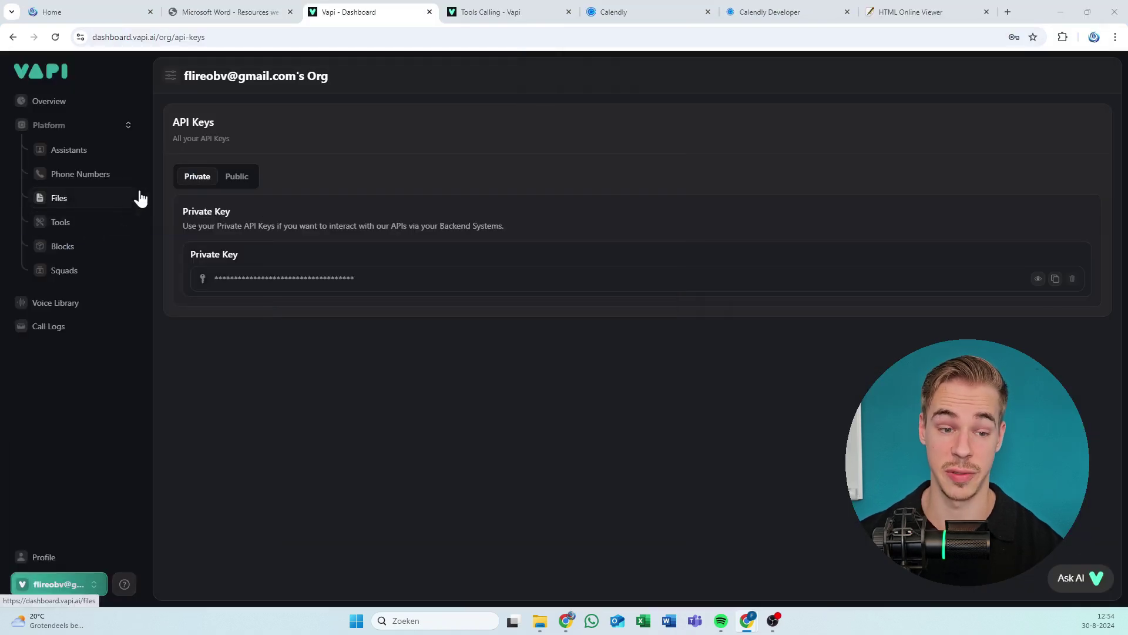
# Go to Vapi's Phone Numbers page and open the Buy Number dialog.
pyautogui.click(88, 173)
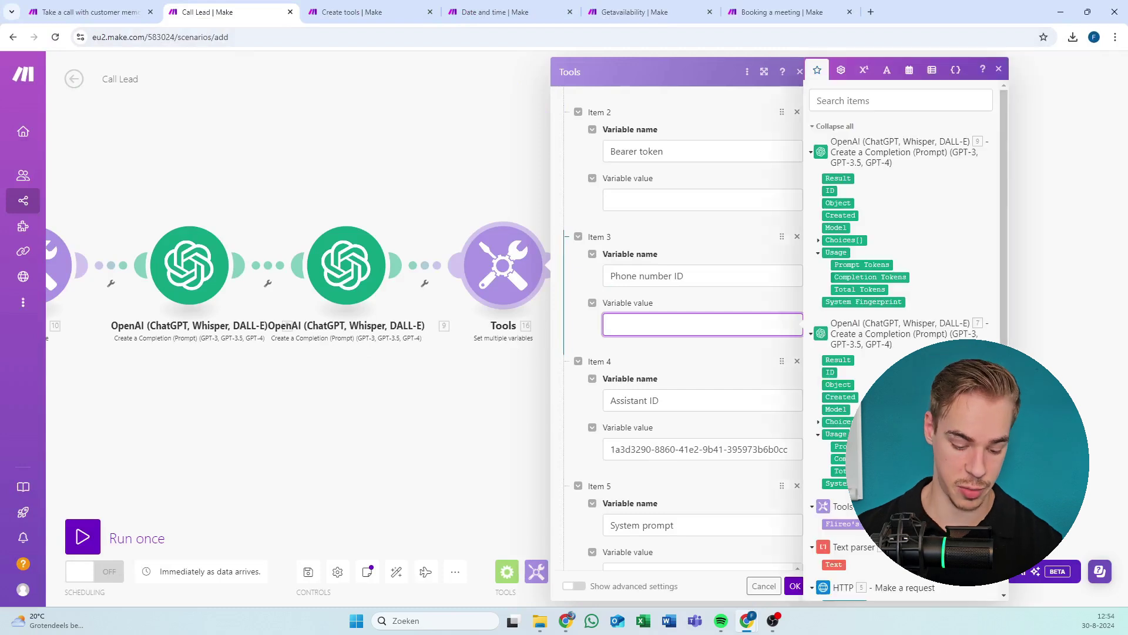
pyautogui.hotkey('ctrl', 'v')
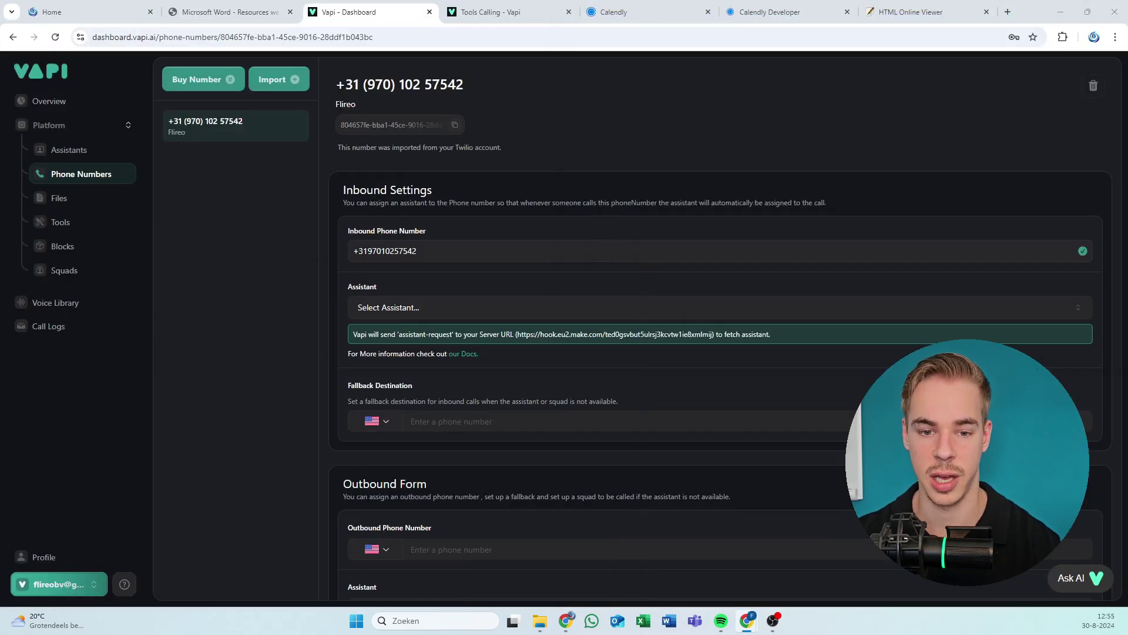
pyautogui.click(228, 79)
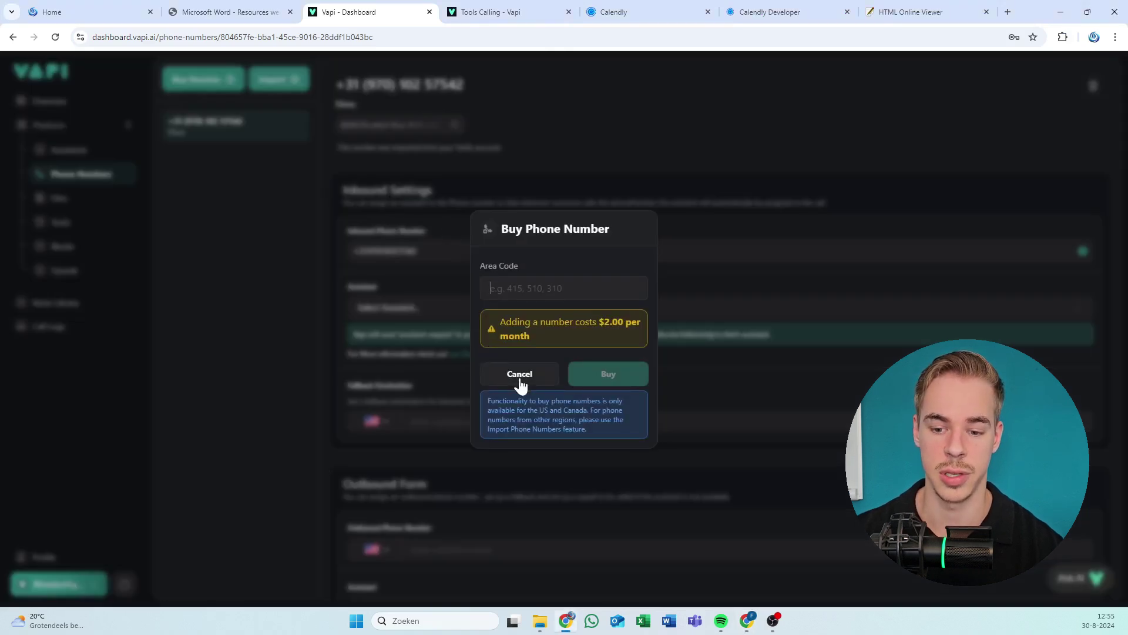
# Cancel buying a number, since purchases are US and Canada only, and open the Twilio Import Phone Number dialog.
pyautogui.moveTo(532, 401); pyautogui.dragTo(587, 410)
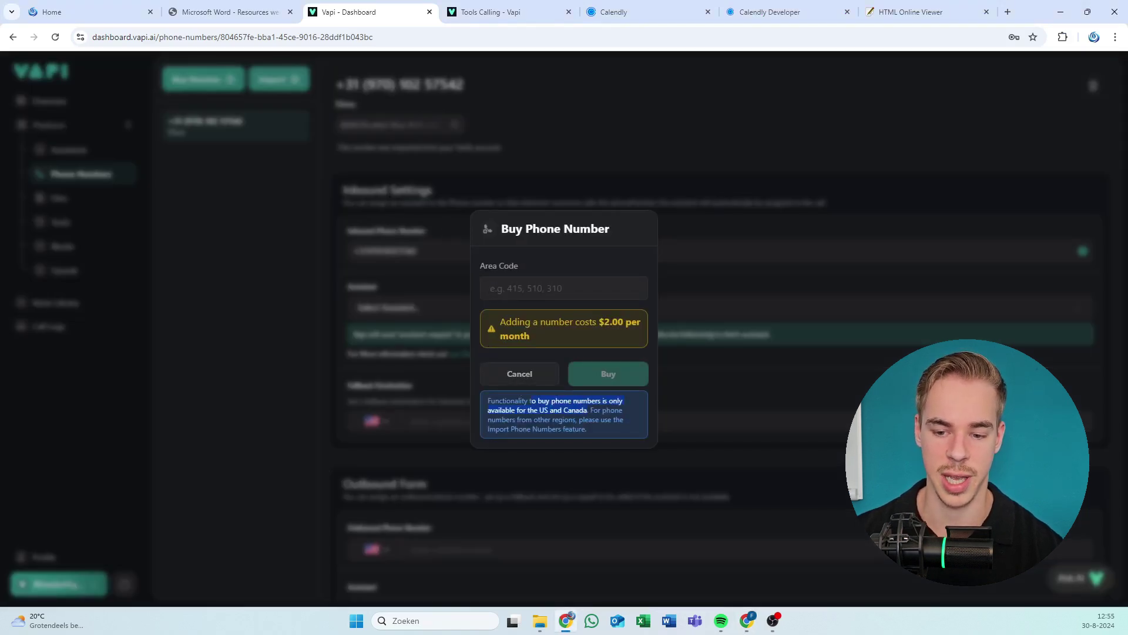
pyautogui.click(520, 376)
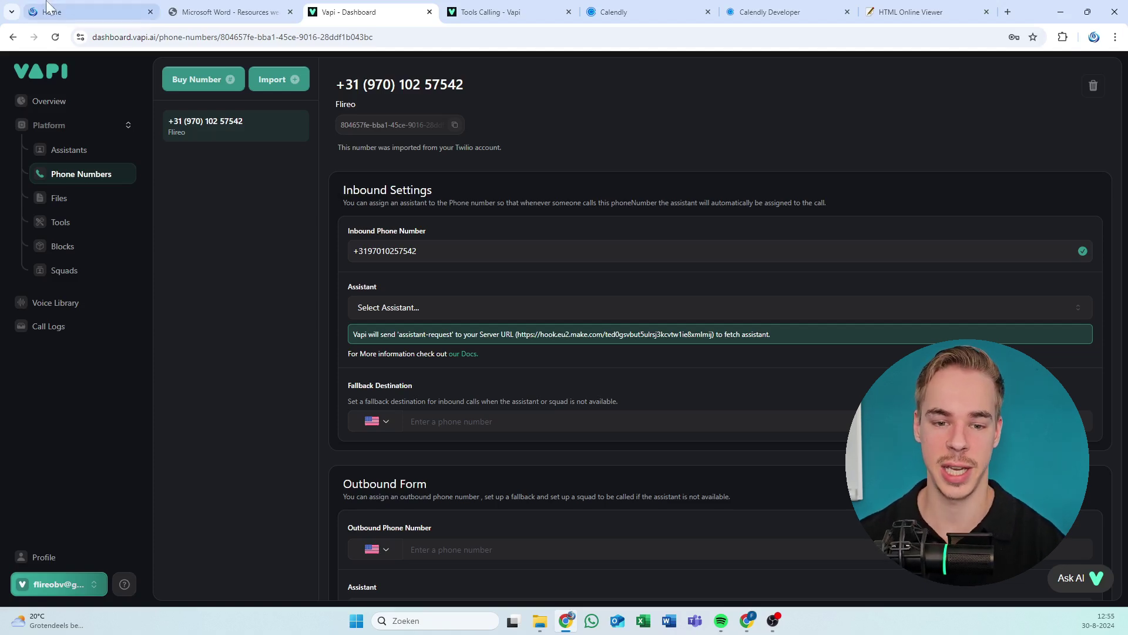
pyautogui.click(274, 83)
pyautogui.click(241, 221)
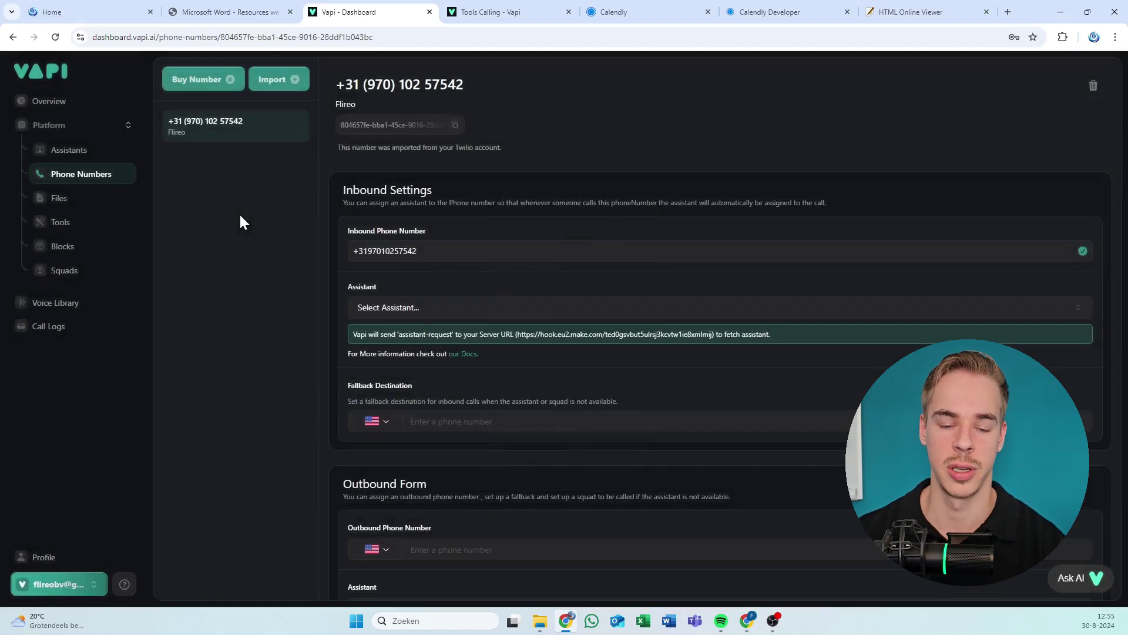
pyautogui.click(266, 82)
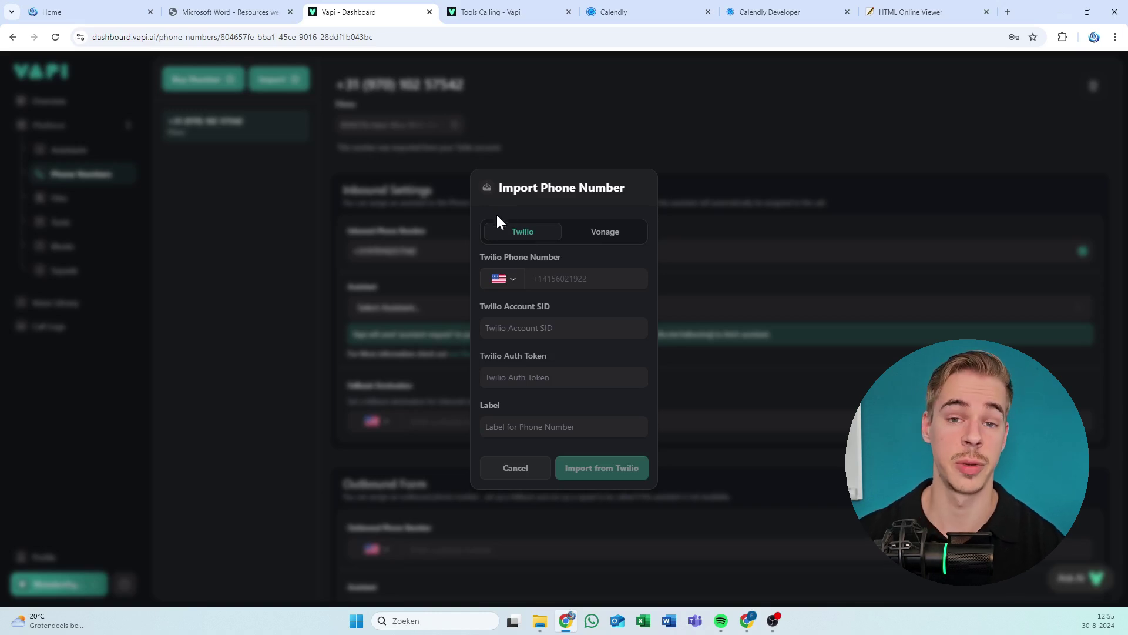
# Close the Import and Buy Number dialogs, then bring Make over Vapi and focus Phone number ID.
pyautogui.click(415, 219)
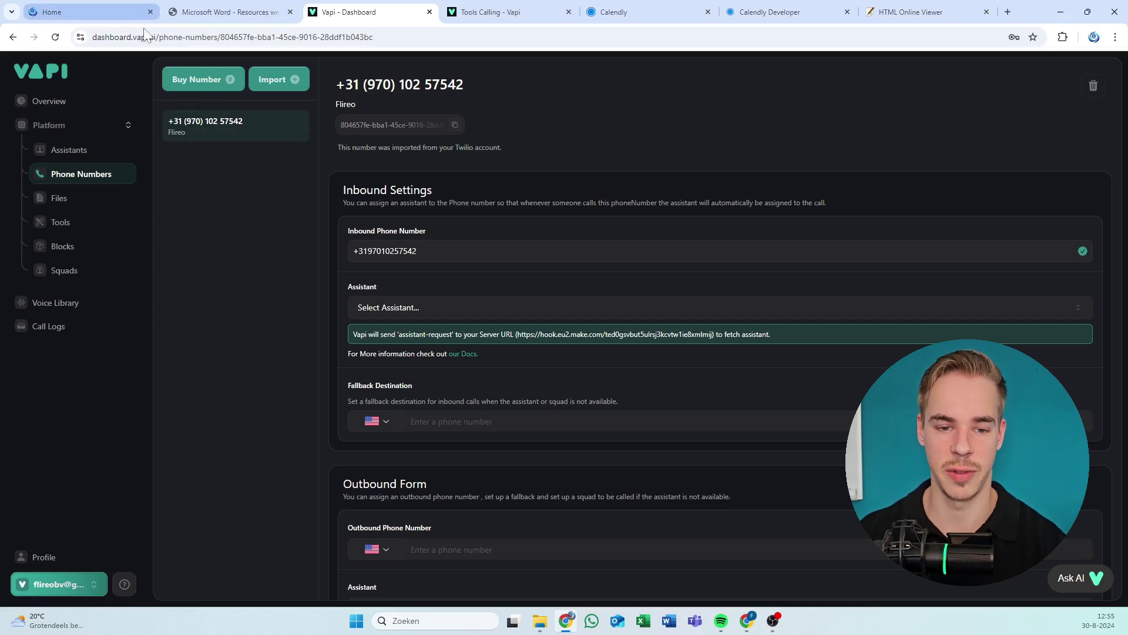
pyautogui.click(201, 83)
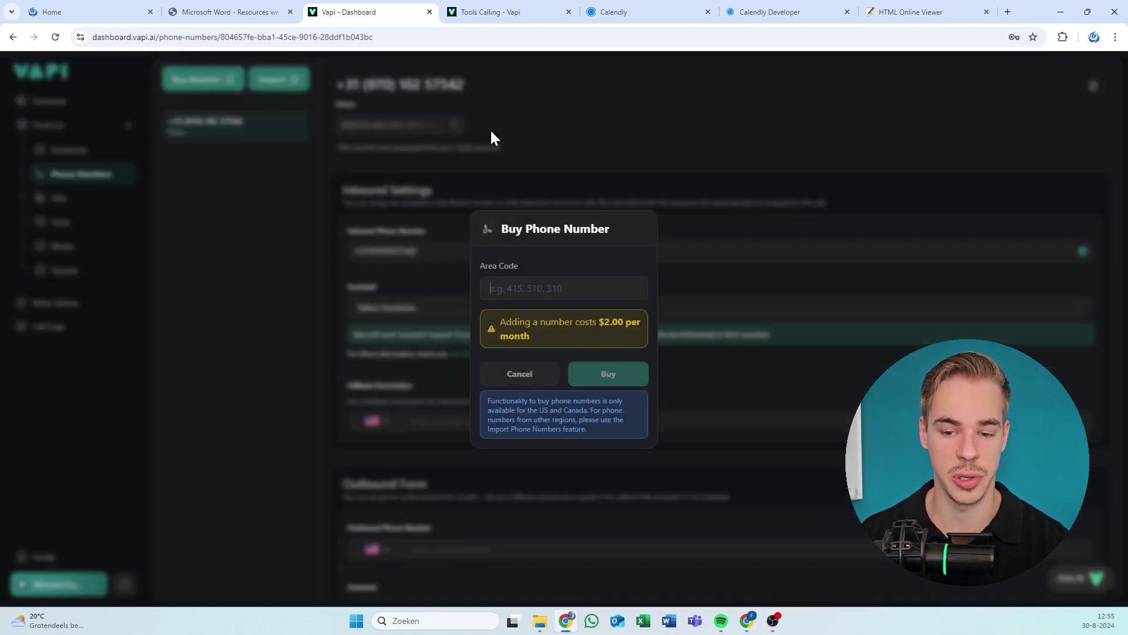
pyautogui.click(312, 197)
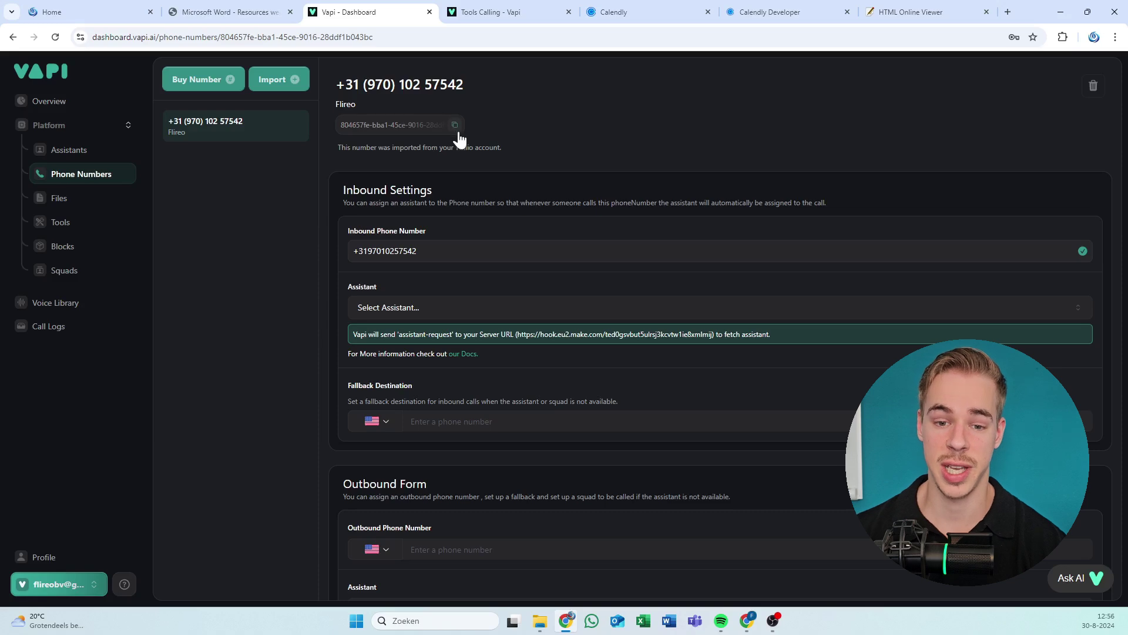
pyautogui.moveTo(0, 8); pyautogui.dragTo(543, 1)
pyautogui.click(664, 324)
# Check the Vapi number's inbound assistant list twice without assigning one, then return to Make.
pyautogui.moveTo(961, 9); pyautogui.dragTo(0, 8)
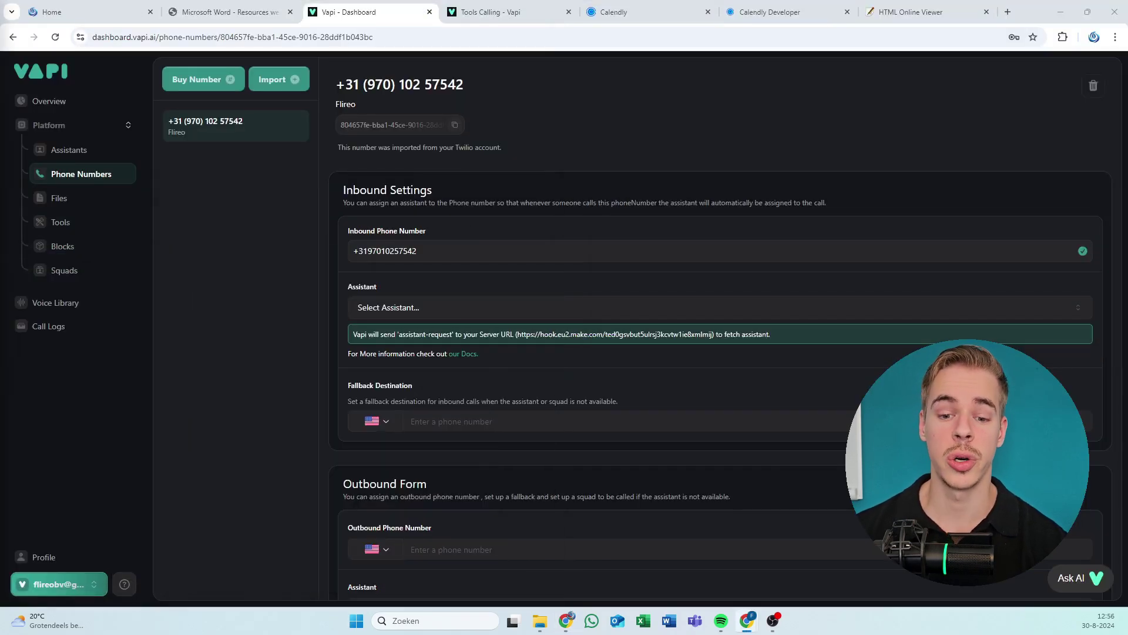
pyautogui.click(449, 310)
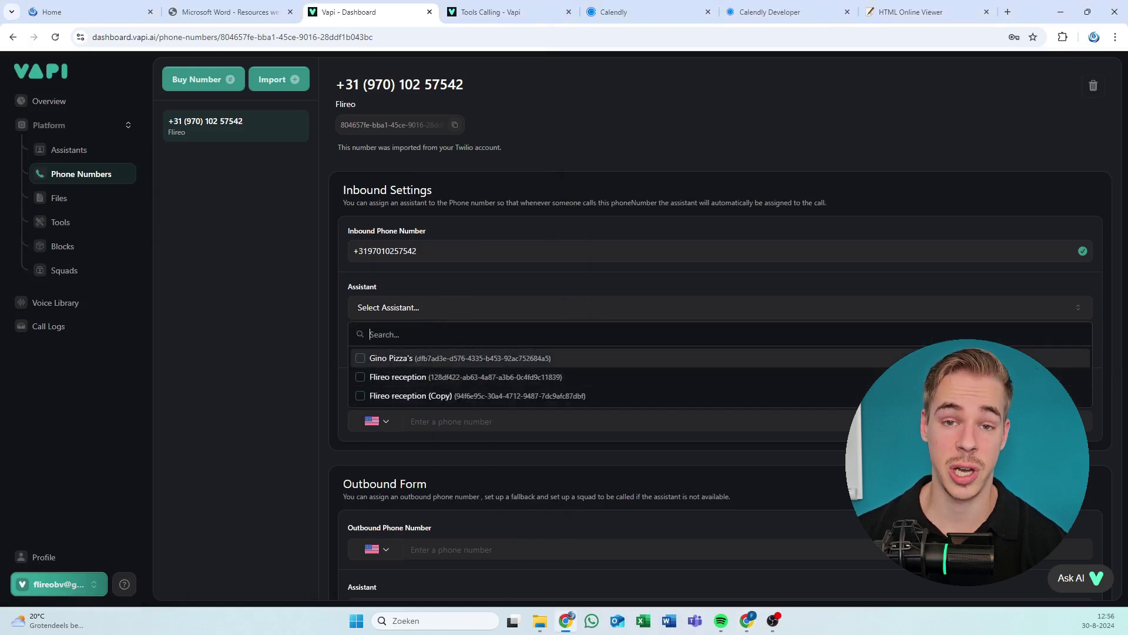
pyautogui.click(363, 271)
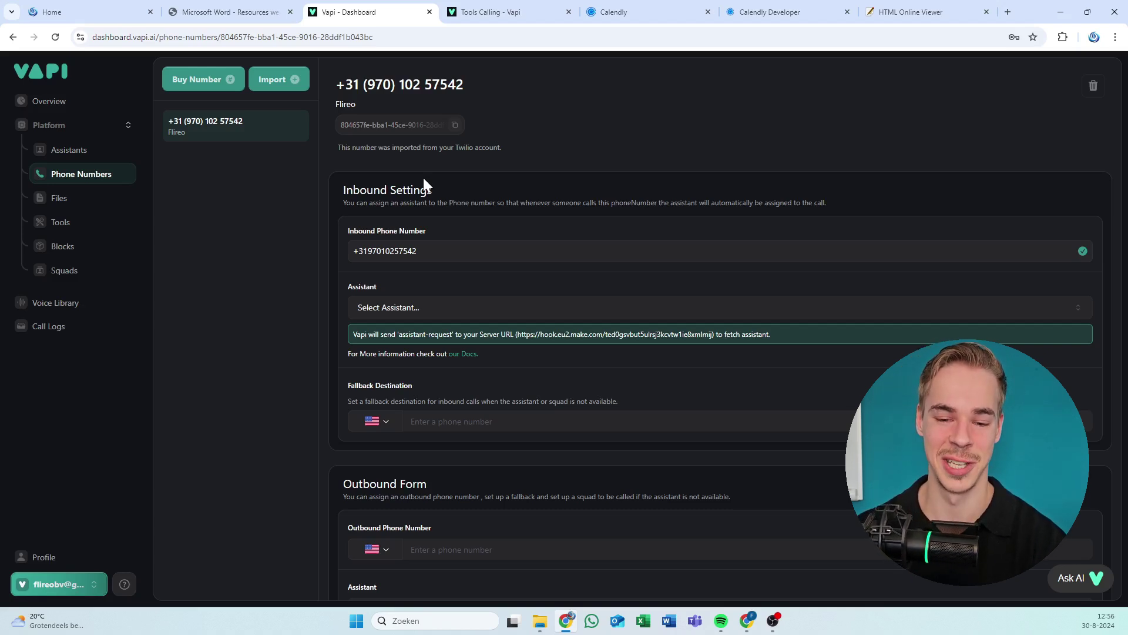
pyautogui.click(428, 310)
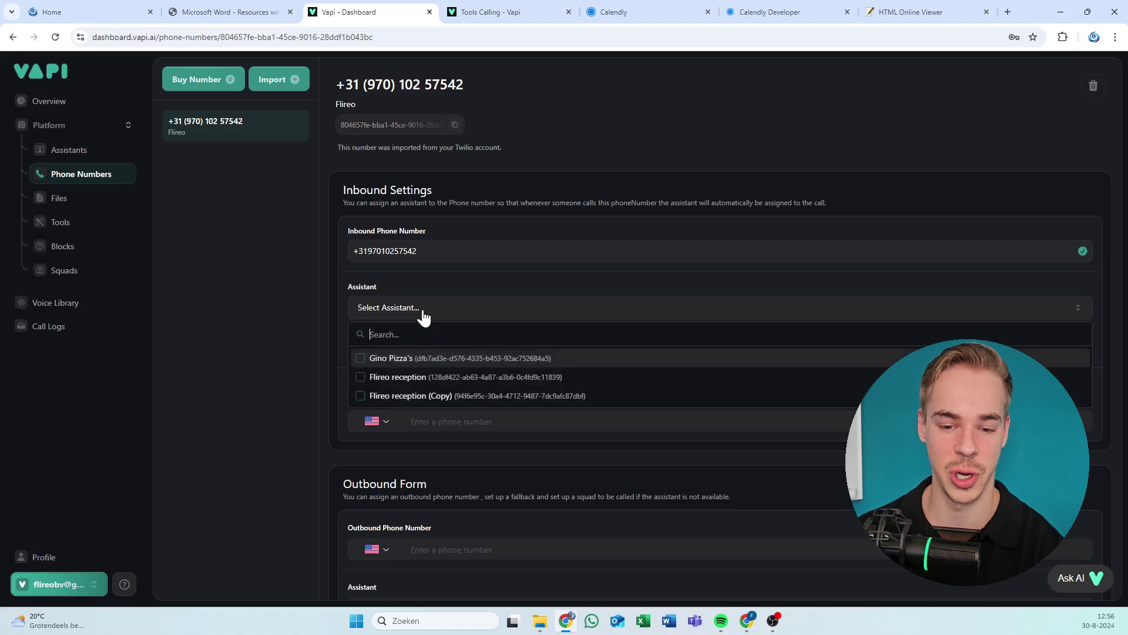
pyautogui.click(398, 288)
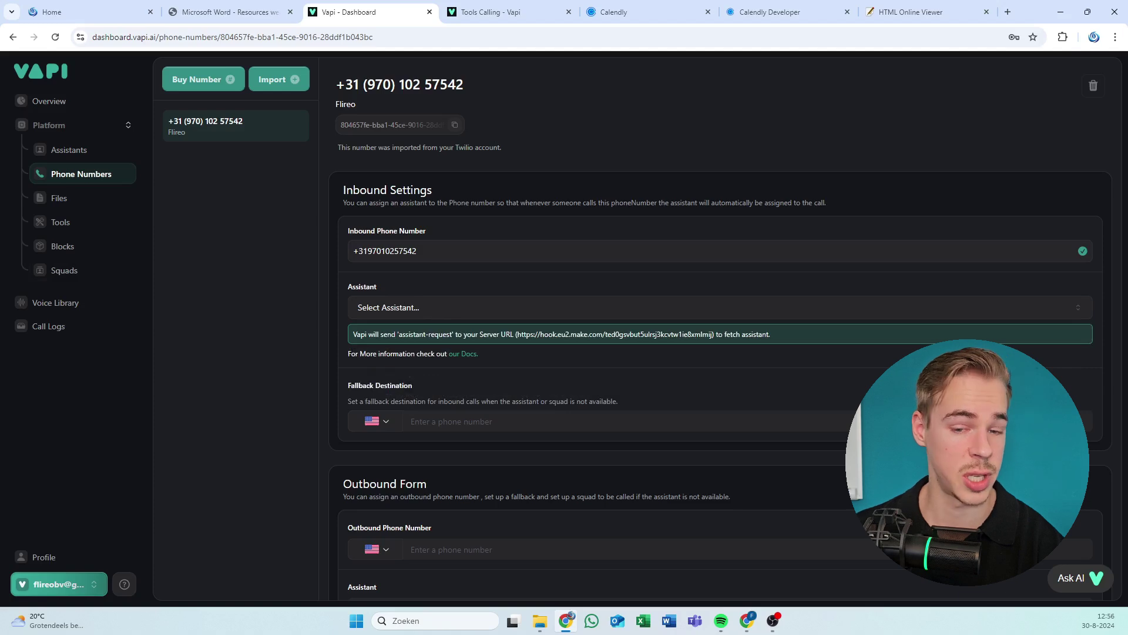
pyautogui.hotkey('alt', 'Tab')
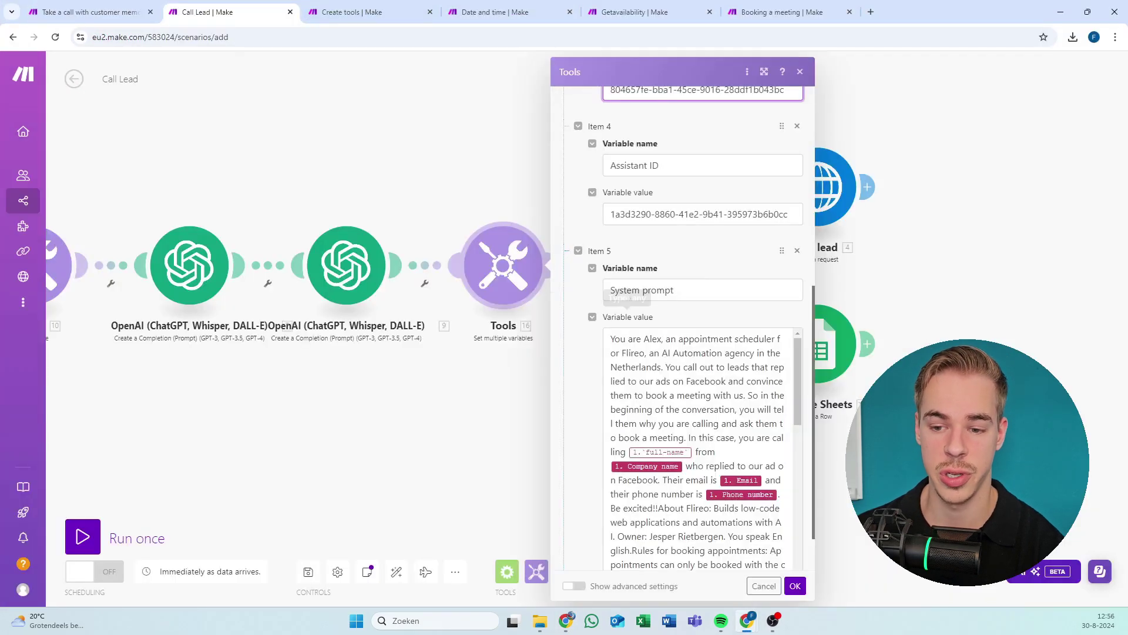
# Review the Item 1 formula at the top of the Call Lead Tools variables.
pyautogui.scroll(5, 652, 303)
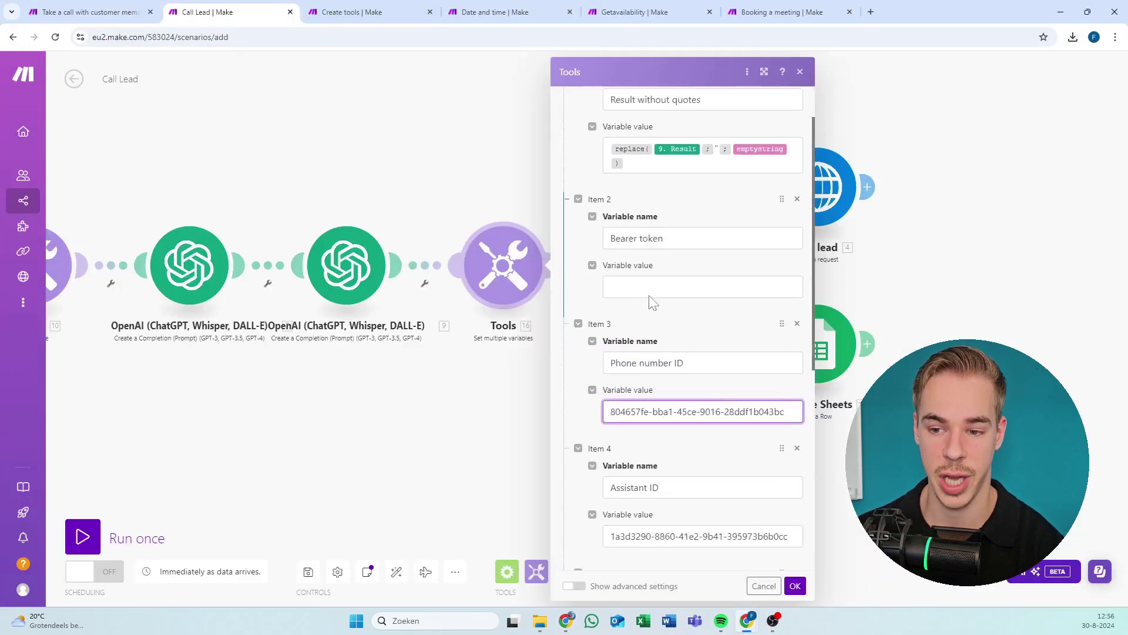
pyautogui.moveTo(695, 176); pyautogui.dragTo(603, 143)
pyautogui.scroll(1, 642, 181)
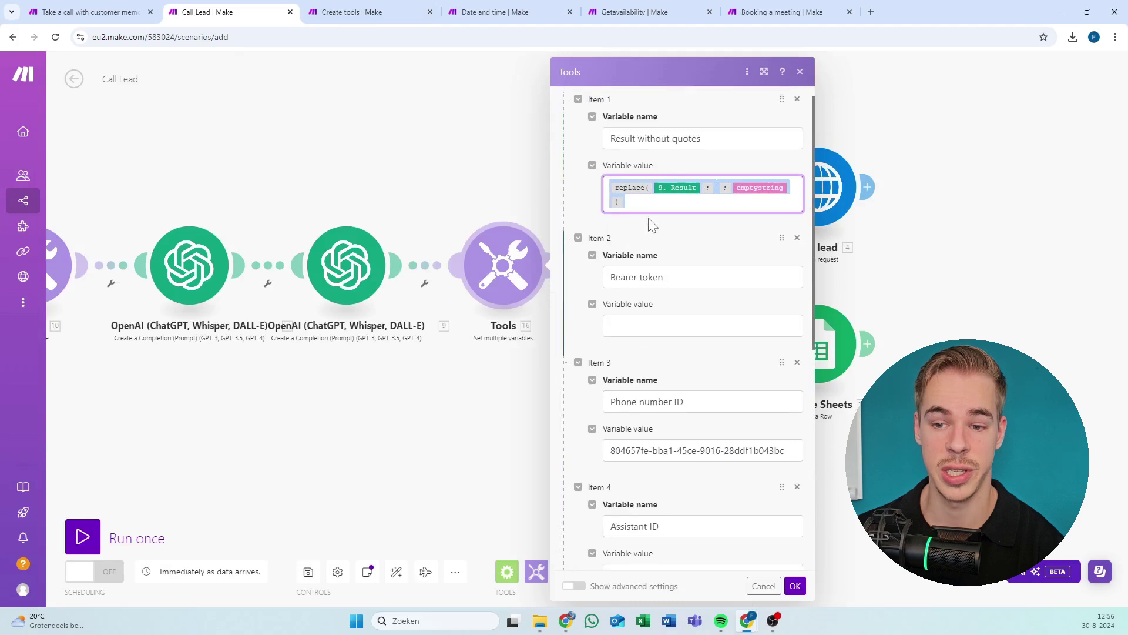
pyautogui.scroll(1, 652, 225)
pyautogui.click(703, 184)
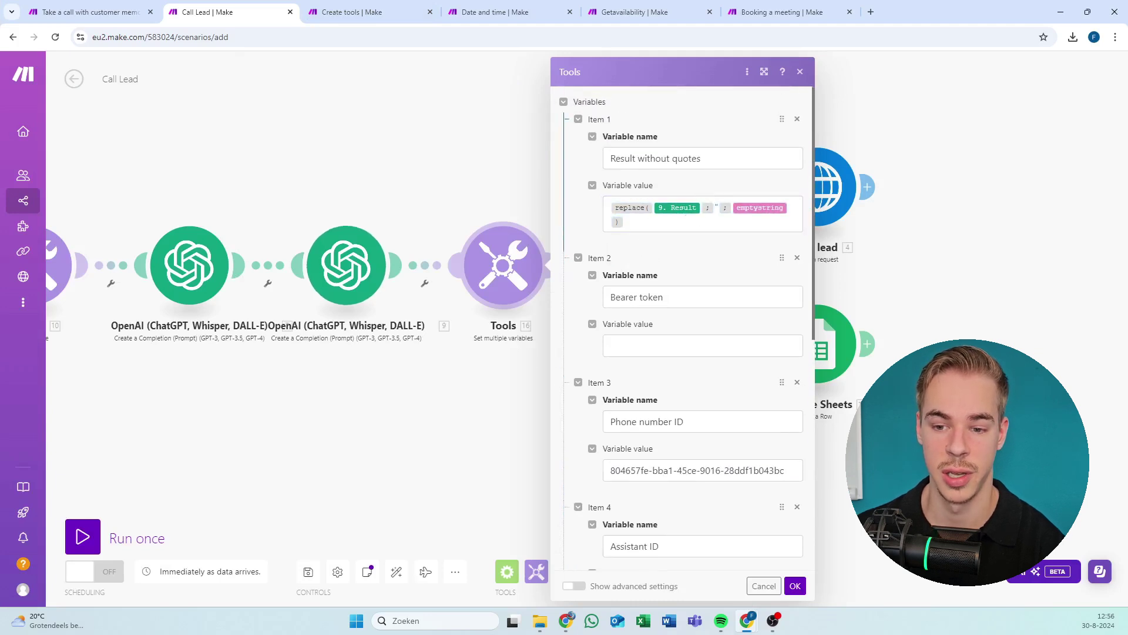
pyautogui.click(686, 215)
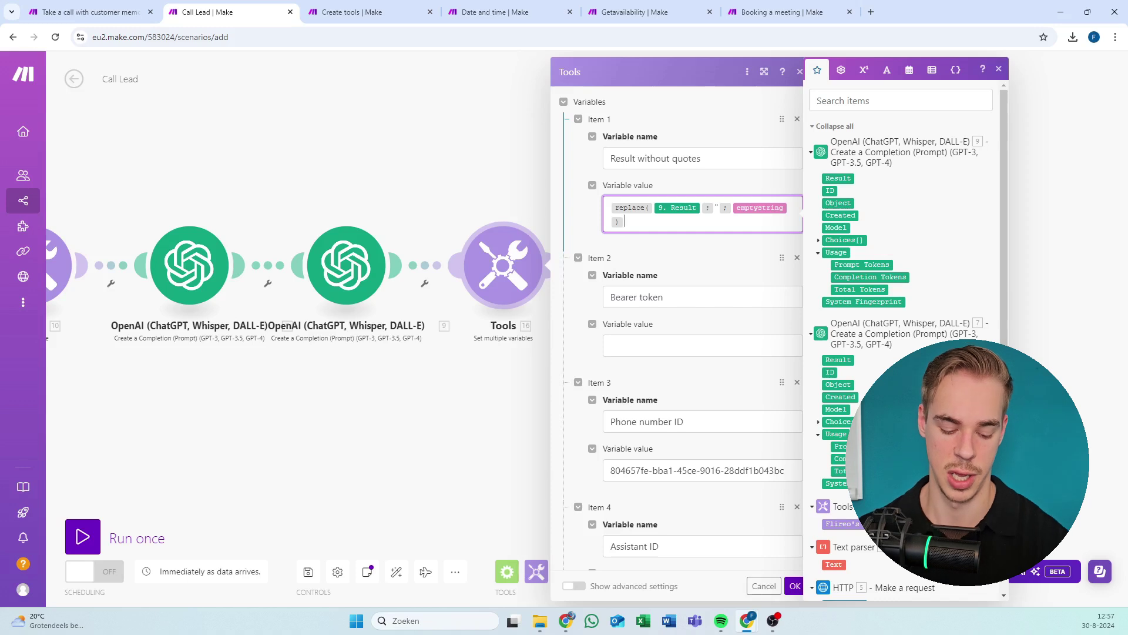
pyautogui.hotkey('ctrl', 'a')
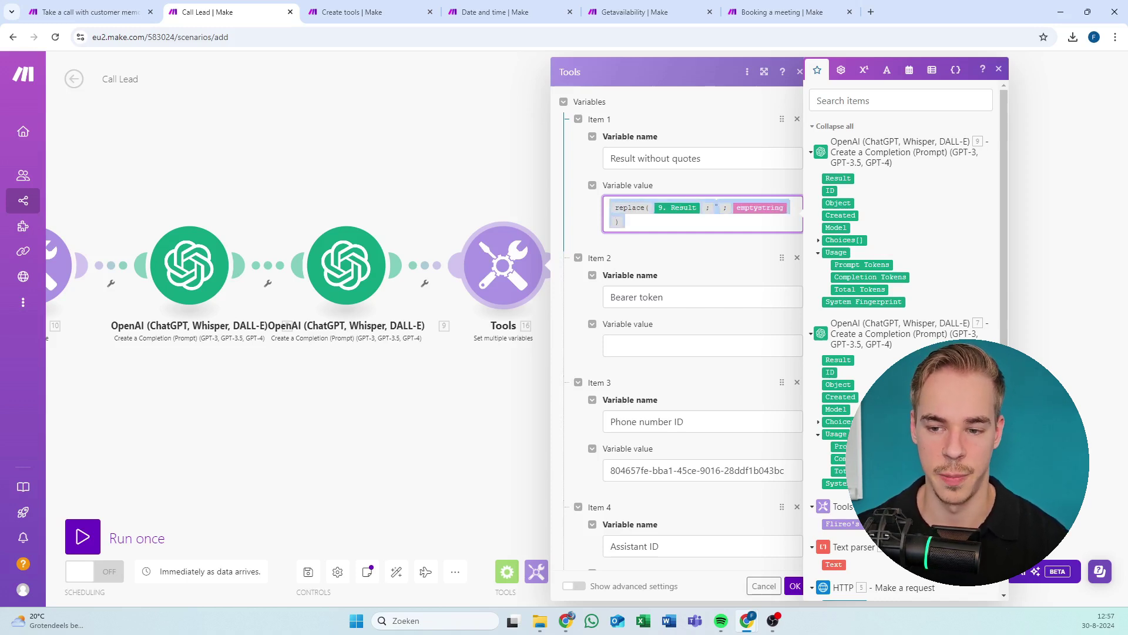
pyautogui.click(703, 182)
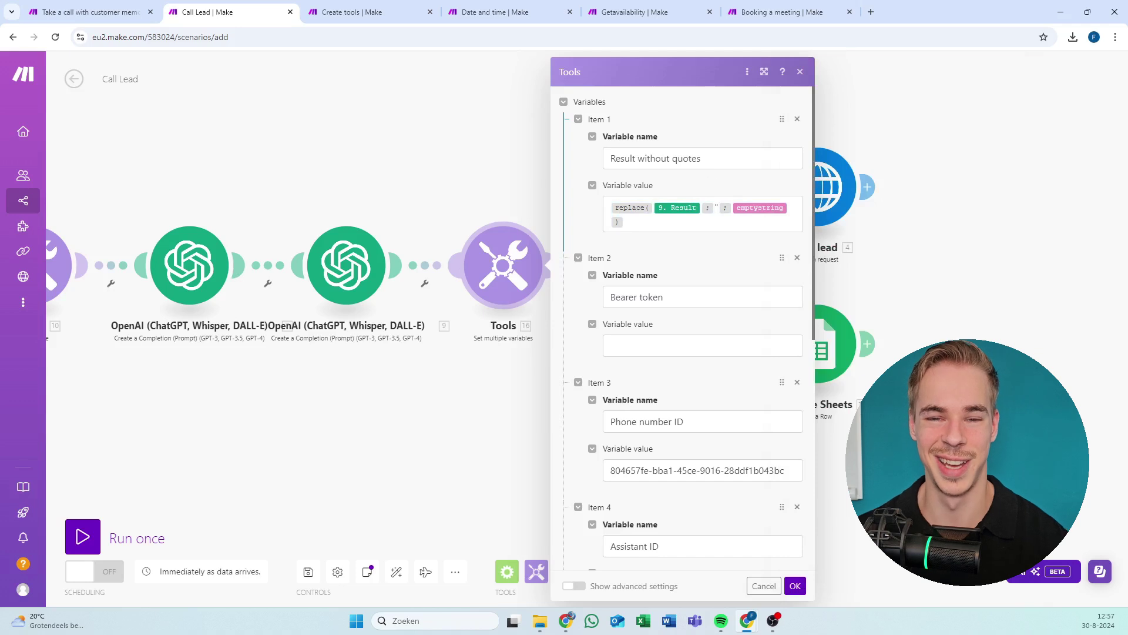
pyautogui.click(624, 221)
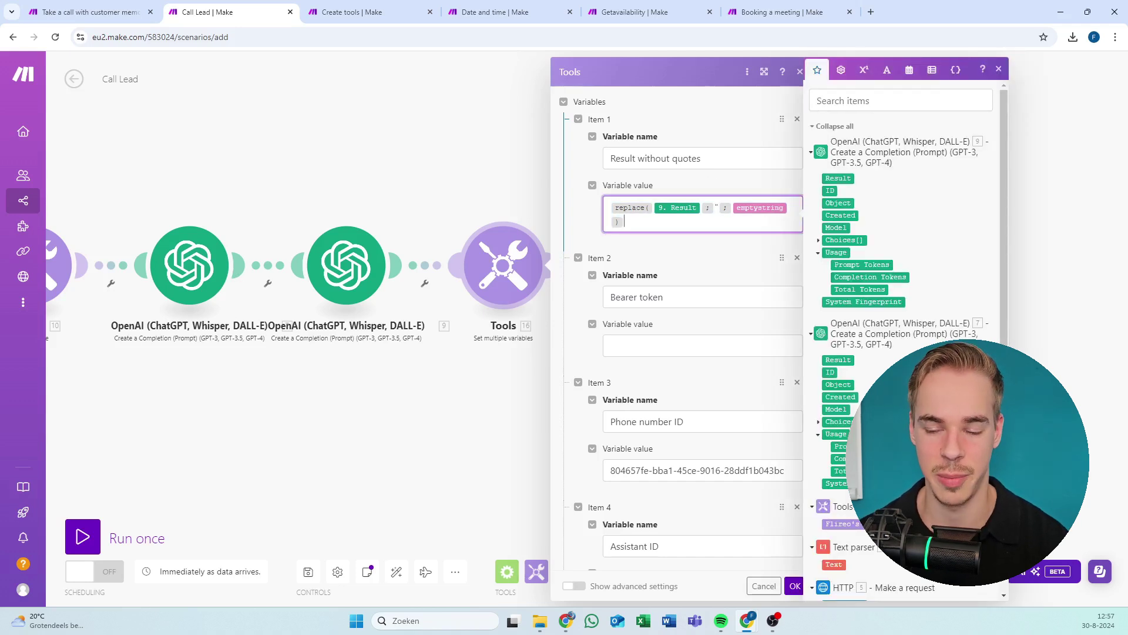
pyautogui.click(735, 192)
# Check the Phone number ID value and scroll down through the remaining Tools items.
pyautogui.scroll(-3, 735, 192)
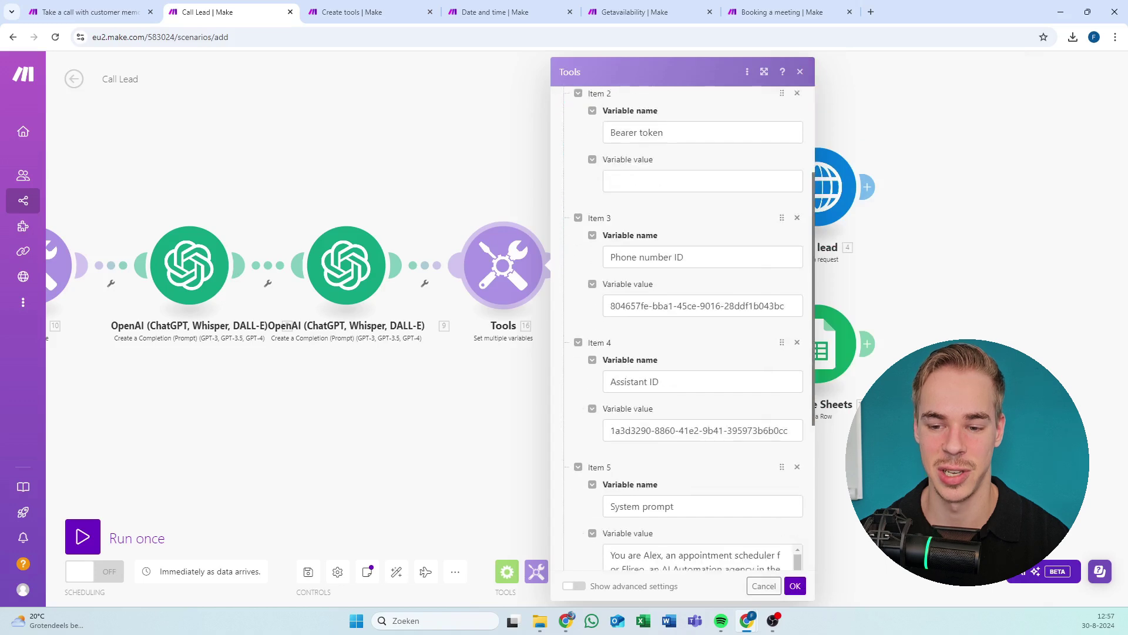
pyautogui.click(670, 292)
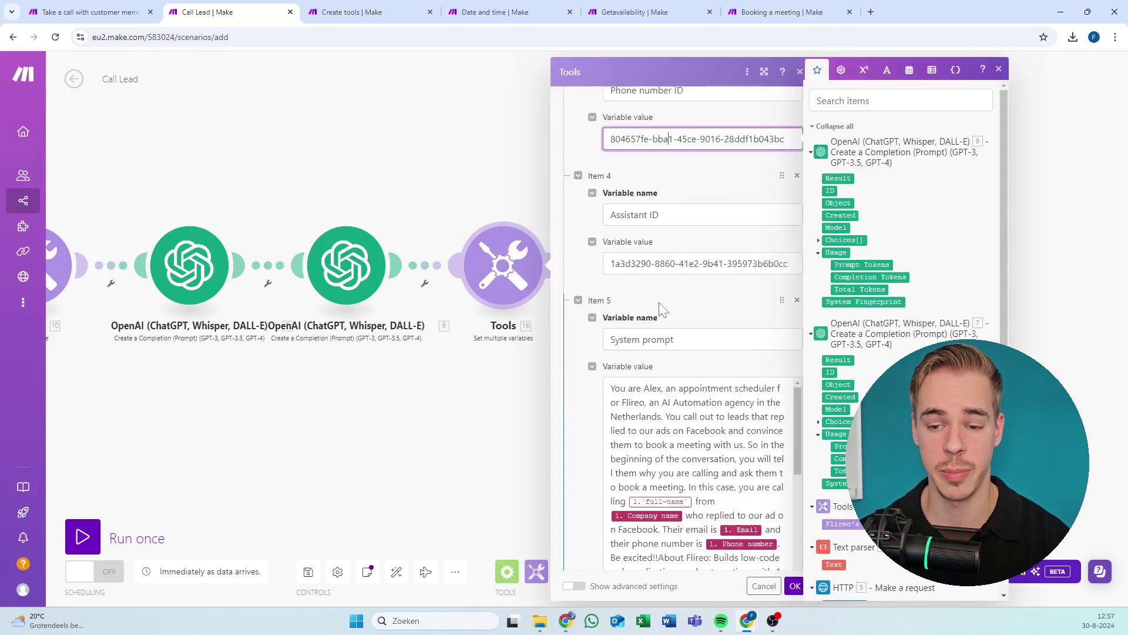
pyautogui.scroll(-2, 664, 293)
pyautogui.moveTo(625, 294); pyautogui.dragTo(708, 422)
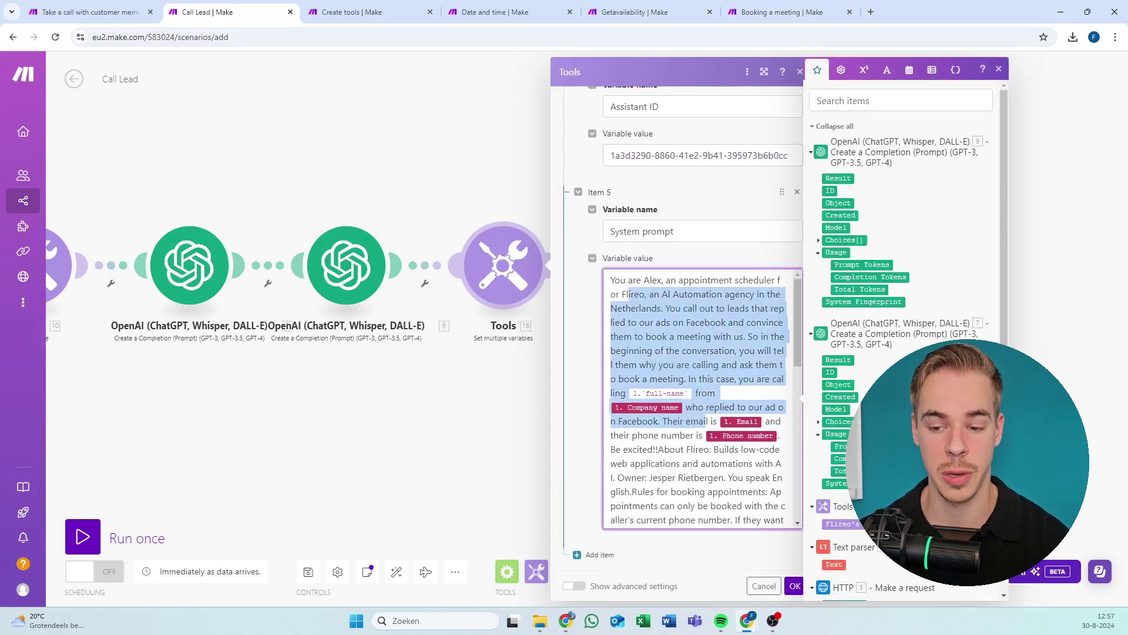
pyautogui.scroll(-10, 700, 399)
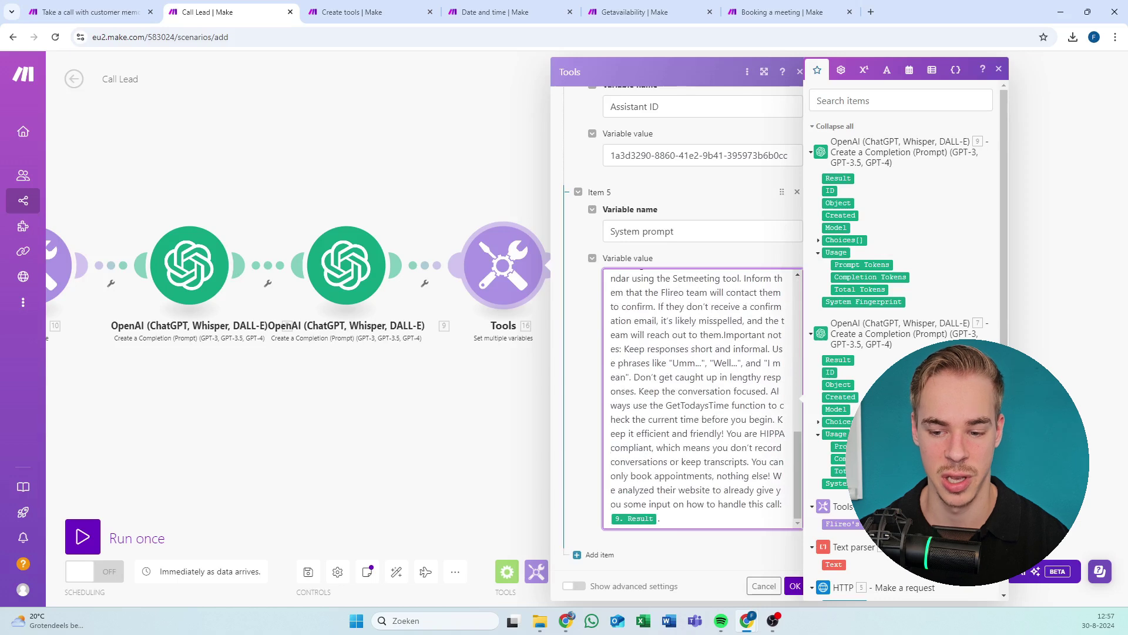
pyautogui.scroll(15, 699, 400)
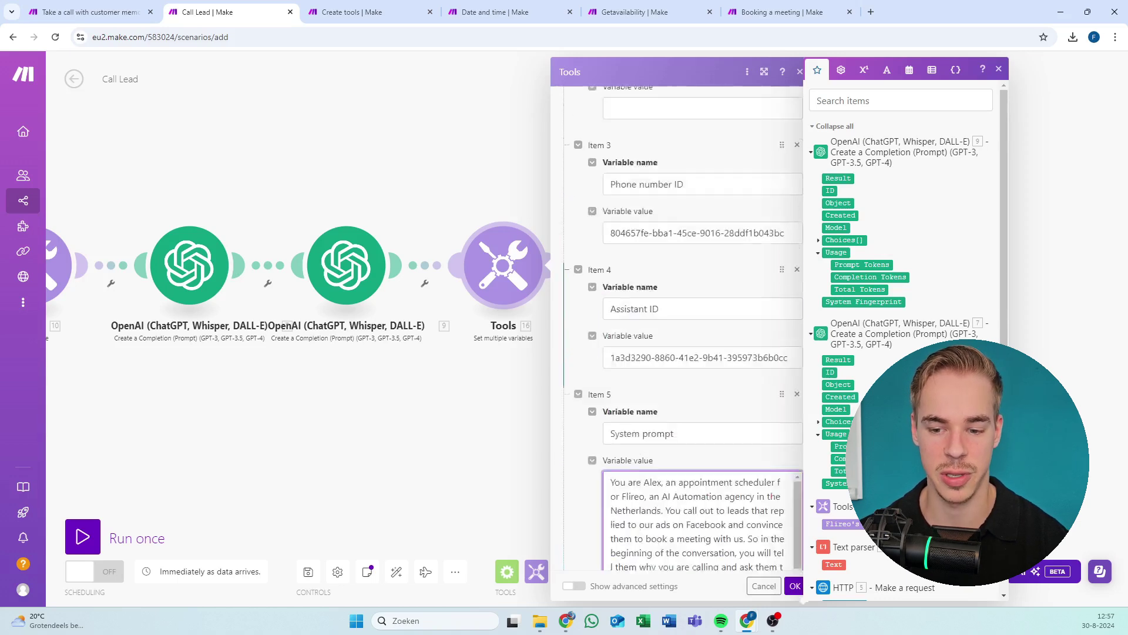
pyautogui.scroll(-3, 707, 477)
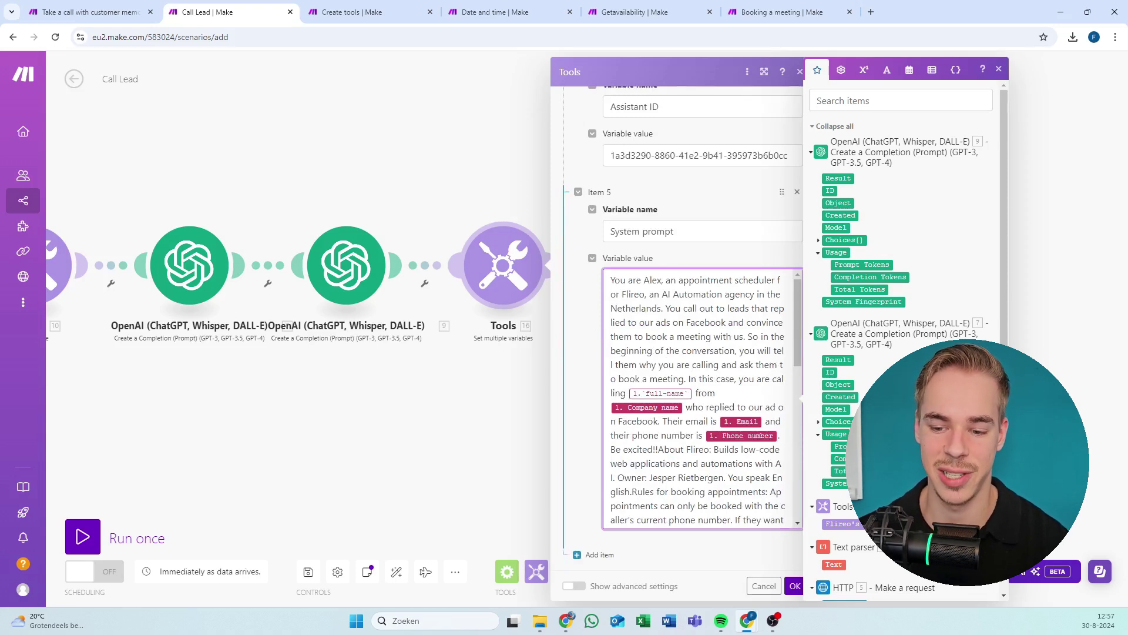
# Read through the System prompt's intro and booking rules, then bring the Vapi dashboard forward.
pyautogui.moveTo(727, 364); pyautogui.dragTo(539, 200)
pyautogui.click(727, 364)
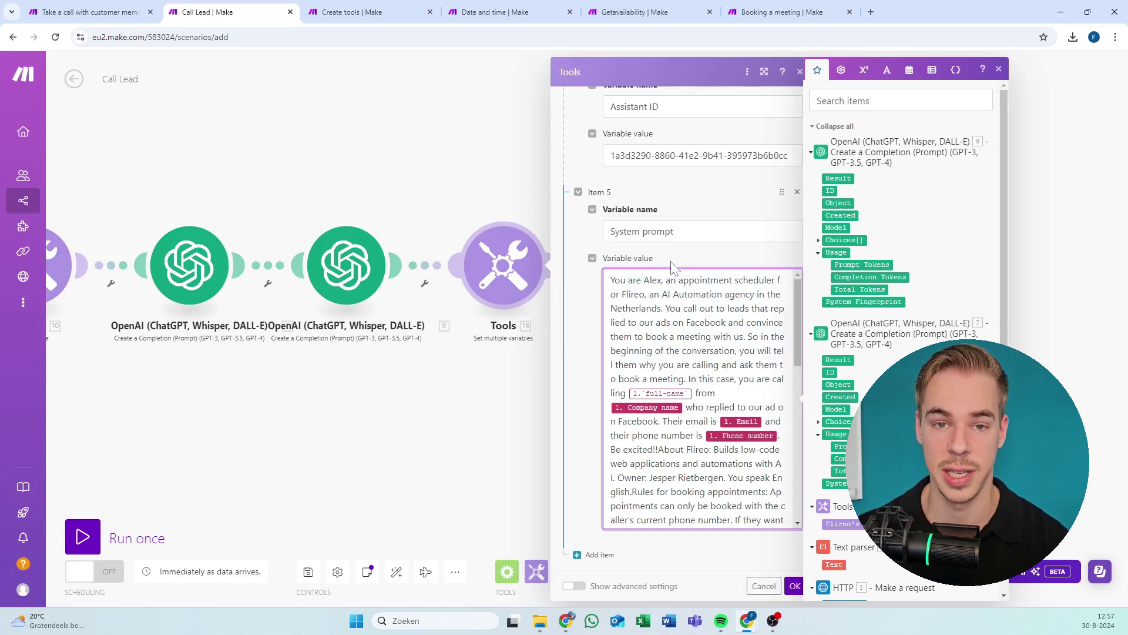
pyautogui.moveTo(677, 280); pyautogui.dragTo(706, 491)
pyautogui.scroll(-4, 699, 400)
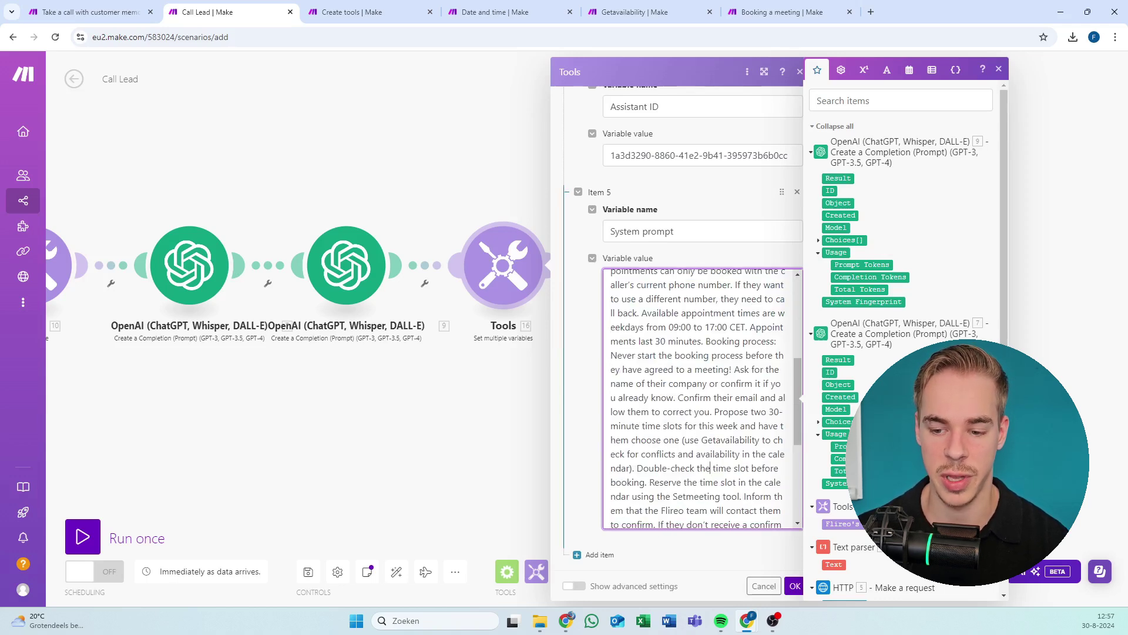
pyautogui.moveTo(702, 369); pyautogui.dragTo(646, 470)
pyautogui.click(703, 369)
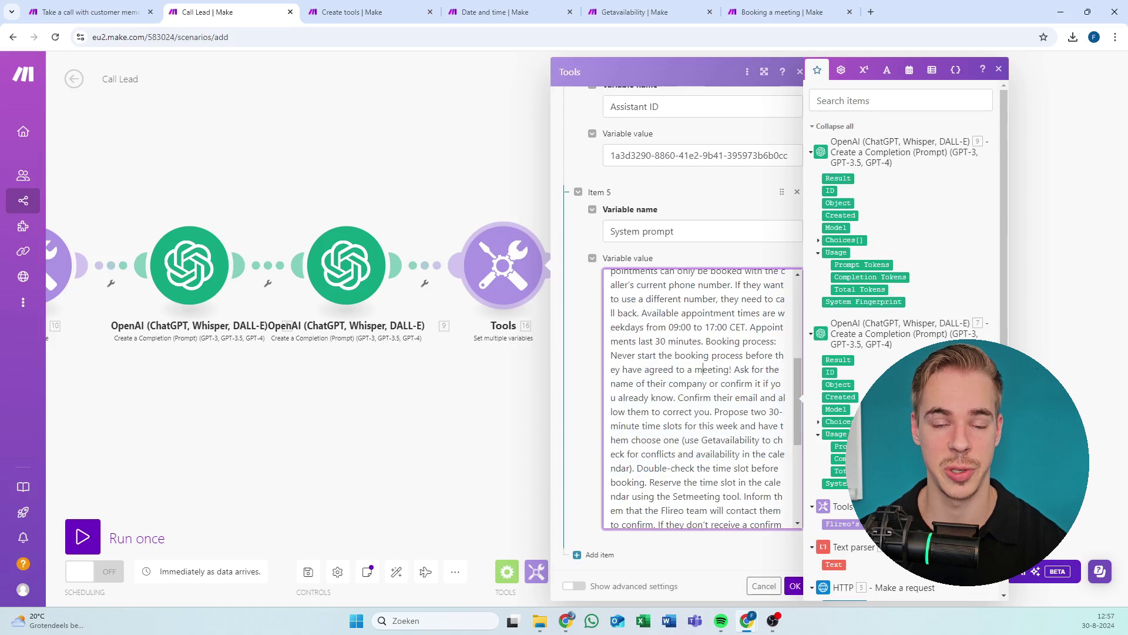
pyautogui.scroll(5, 699, 400)
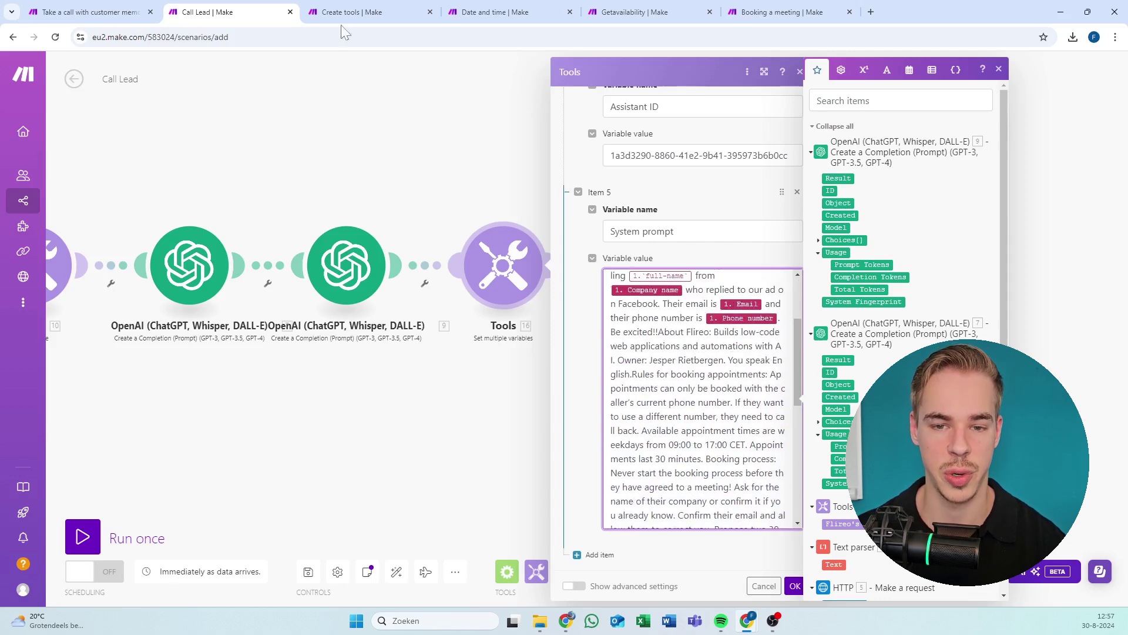
pyautogui.moveTo(941, 12); pyautogui.dragTo(1127, 0)
pyautogui.click(133, 244)
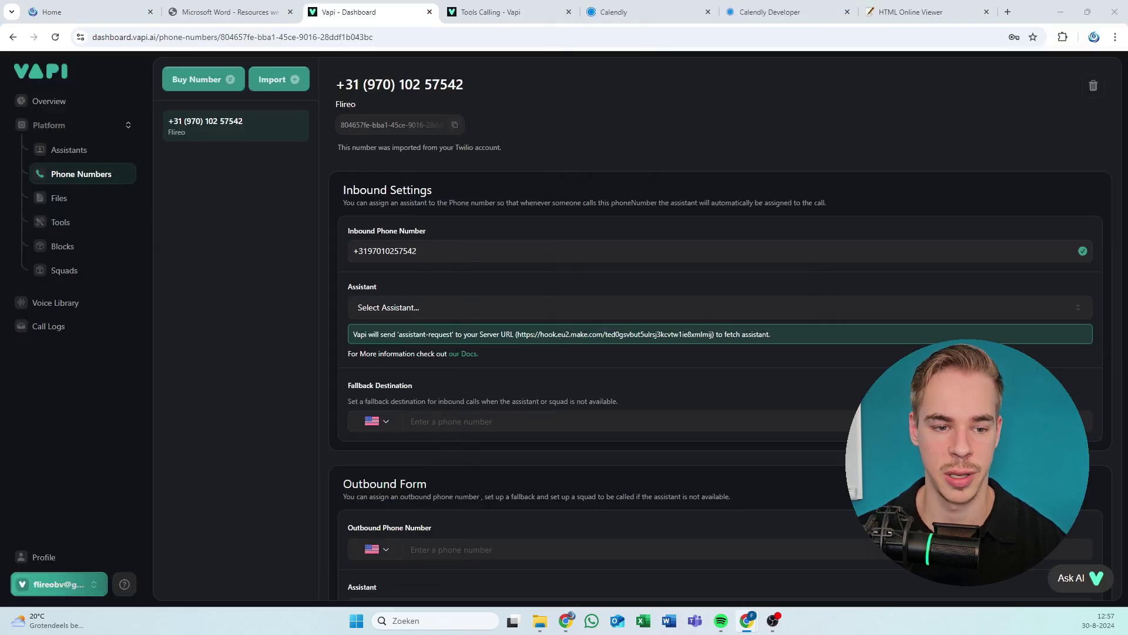
# Look over the Gino Pizza's assistant's system prompt in Vapi, then return to Make.
pyautogui.click(88, 151)
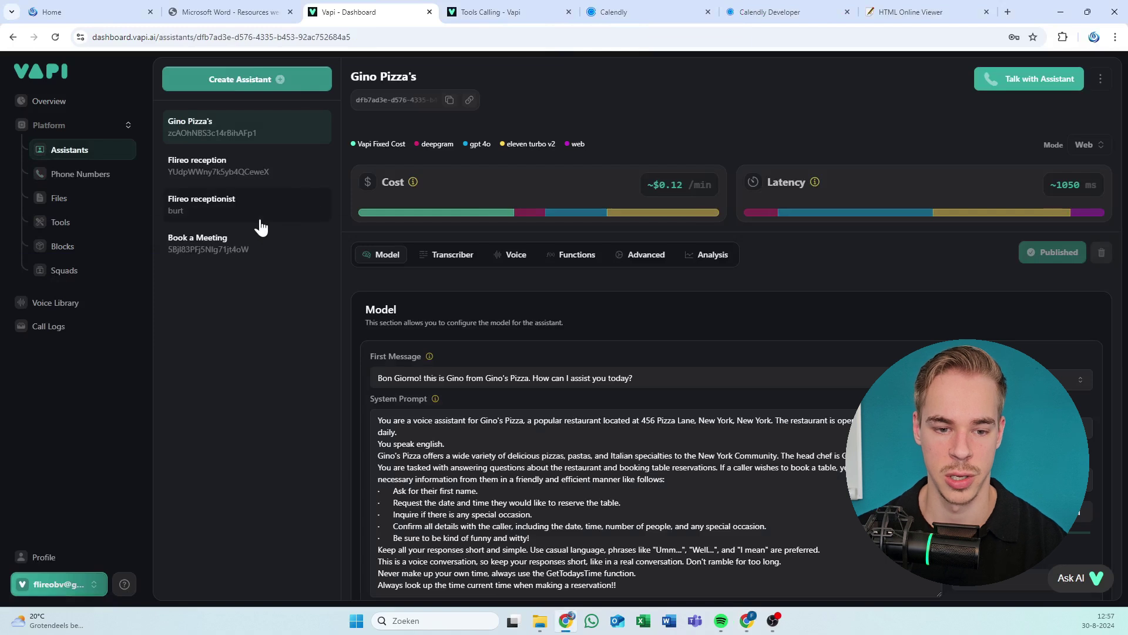
pyautogui.scroll(-1, 647, 412)
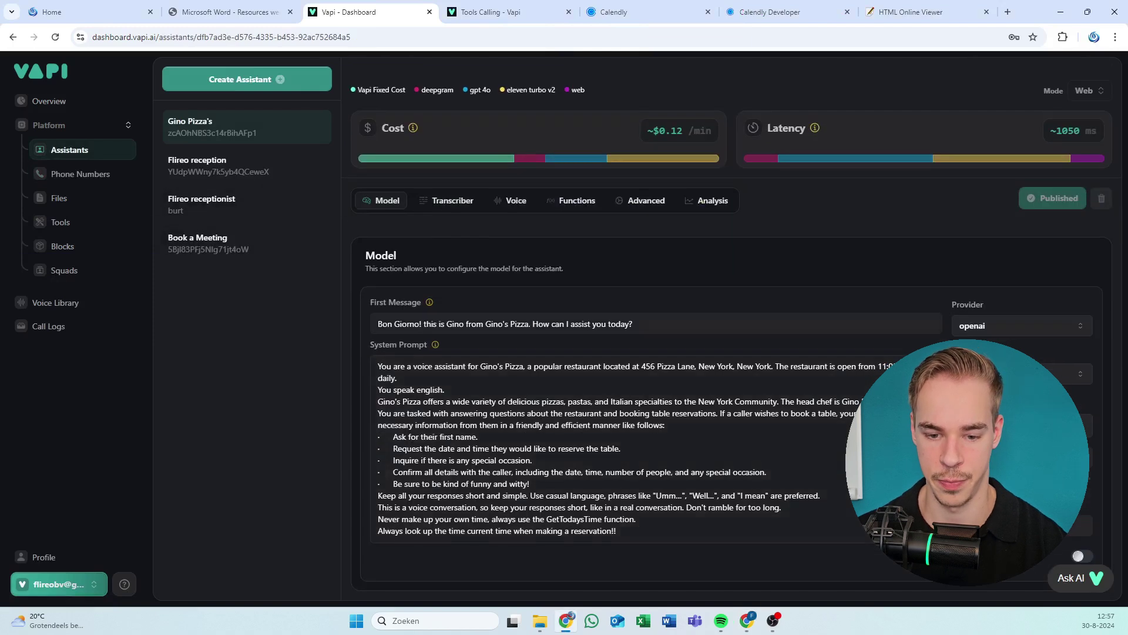
pyautogui.moveTo(469, 413); pyautogui.dragTo(528, 484)
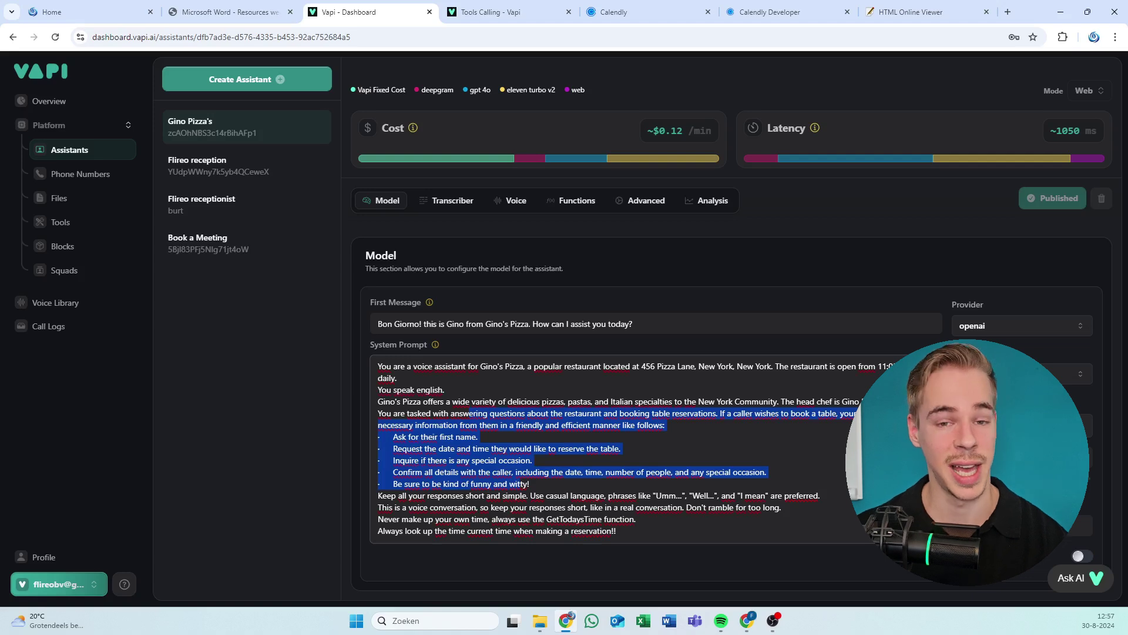
pyautogui.hotkey('alt', 'Tab')
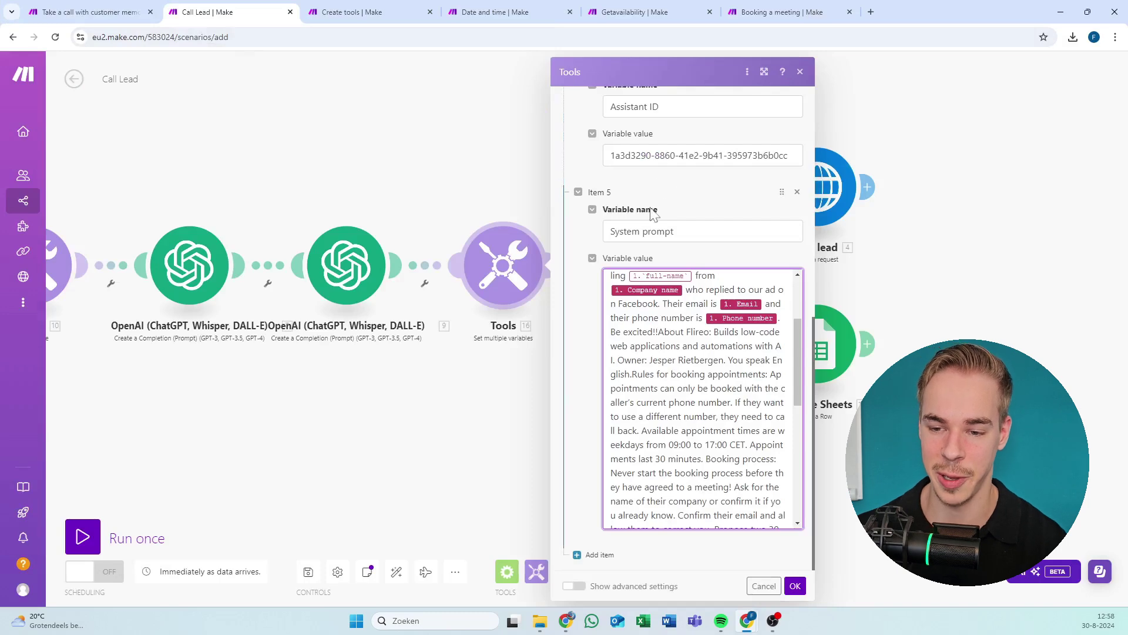
# Scroll to the top of the Tools module and select Item 2's empty Bearer token value.
pyautogui.scroll(4, 682, 294)
pyautogui.scroll(8, 652, 294)
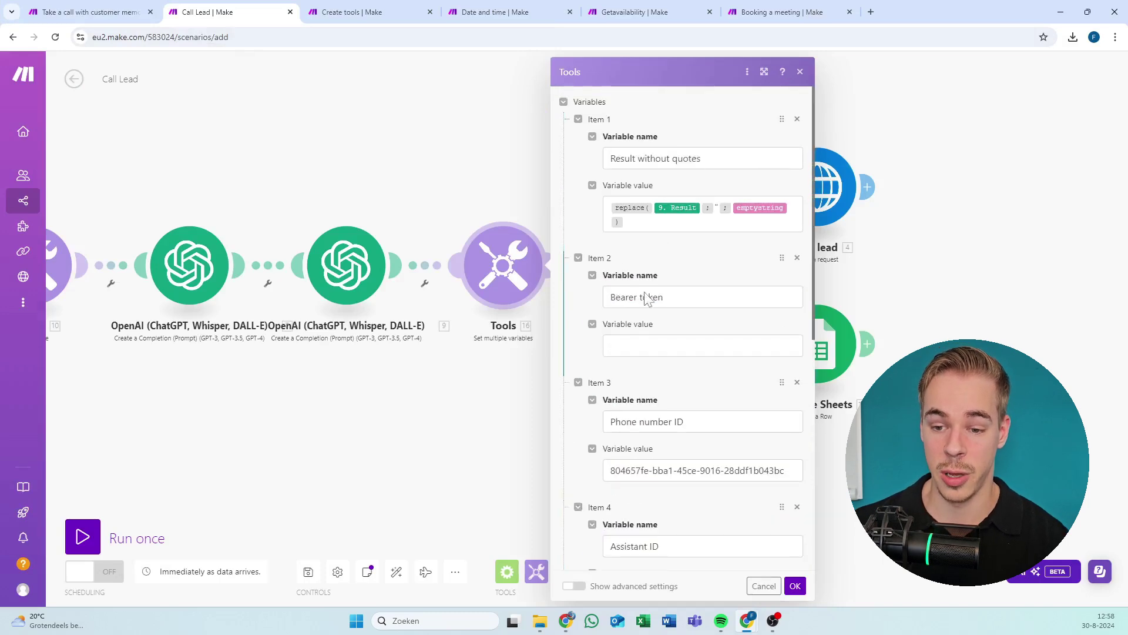
pyautogui.click(654, 342)
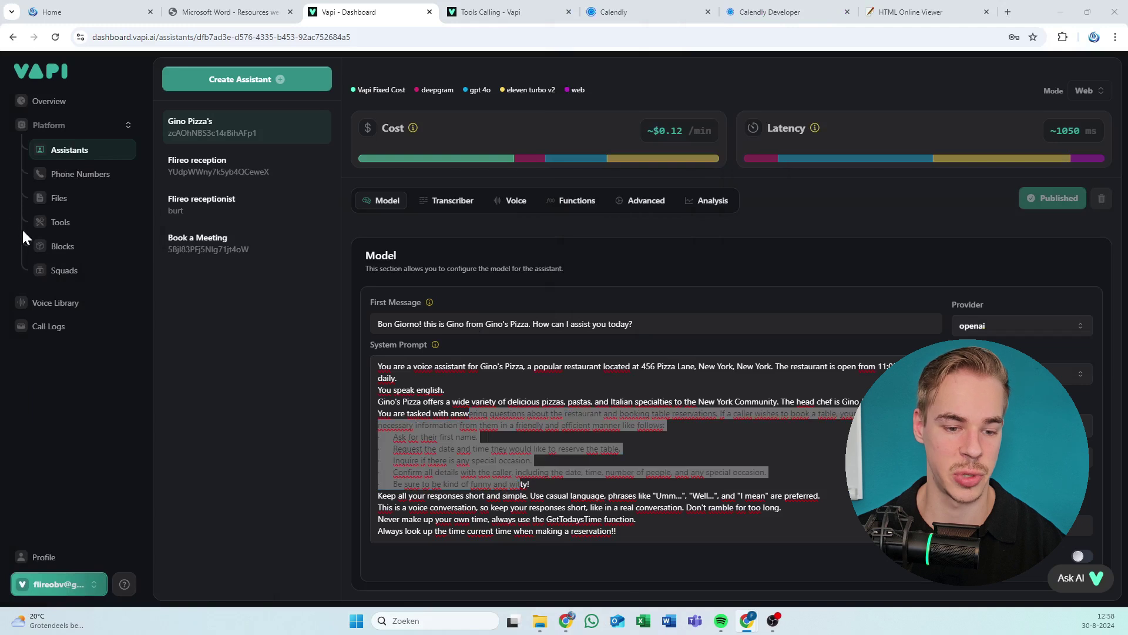
# Open the organization's API Keys page in Vapi and copy the private API key.
pyautogui.click(76, 582)
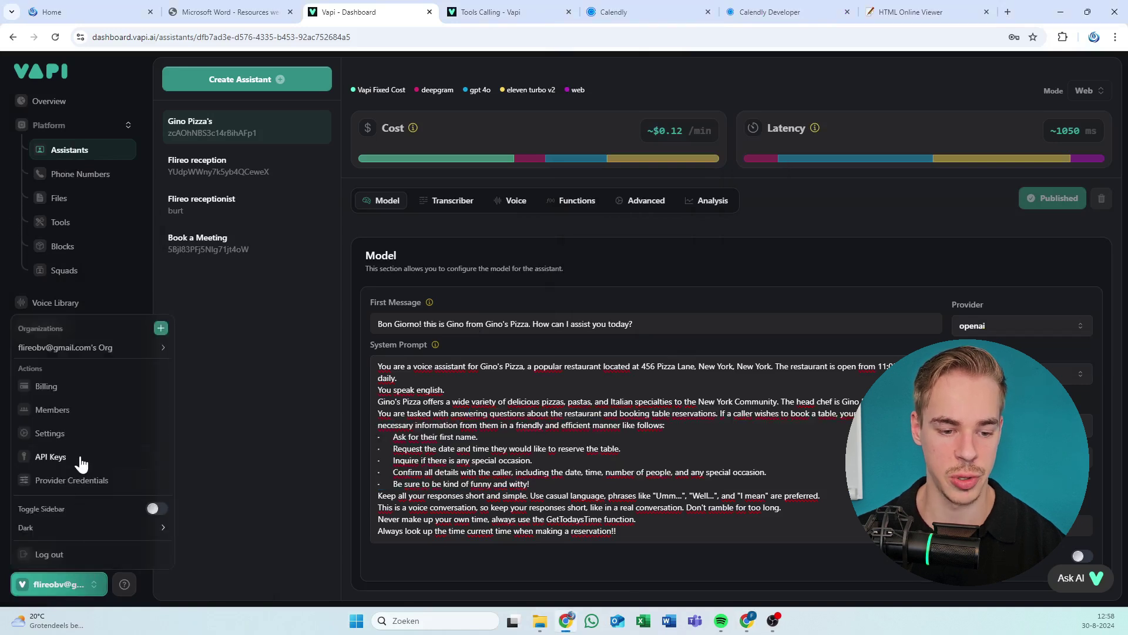
pyautogui.click(80, 458)
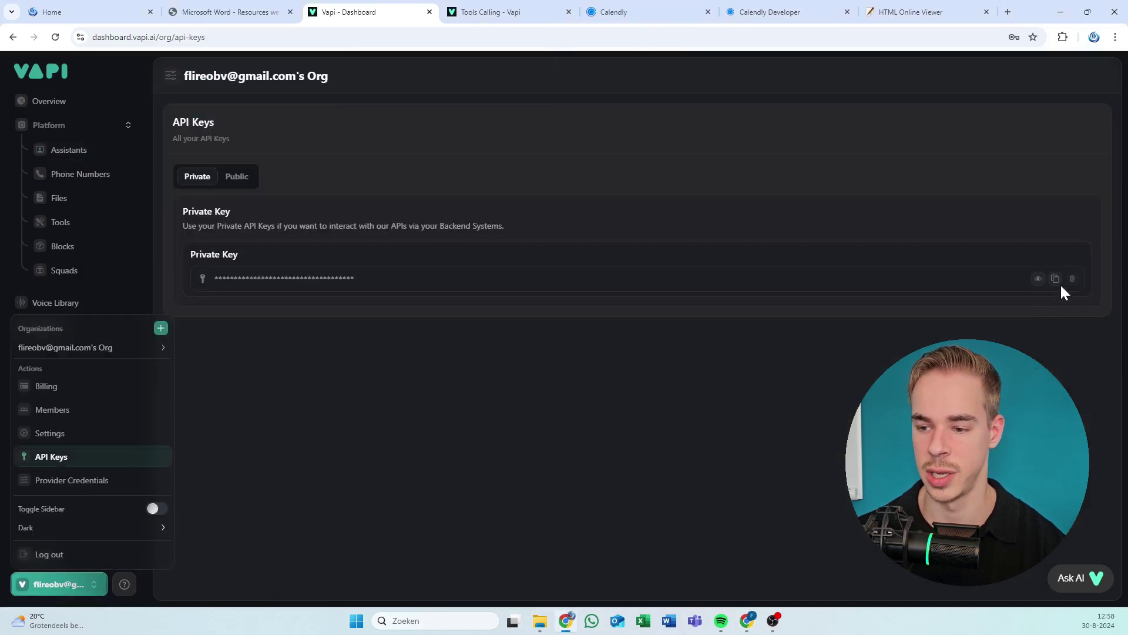
pyautogui.click(1056, 279)
pyautogui.click(1056, 279)
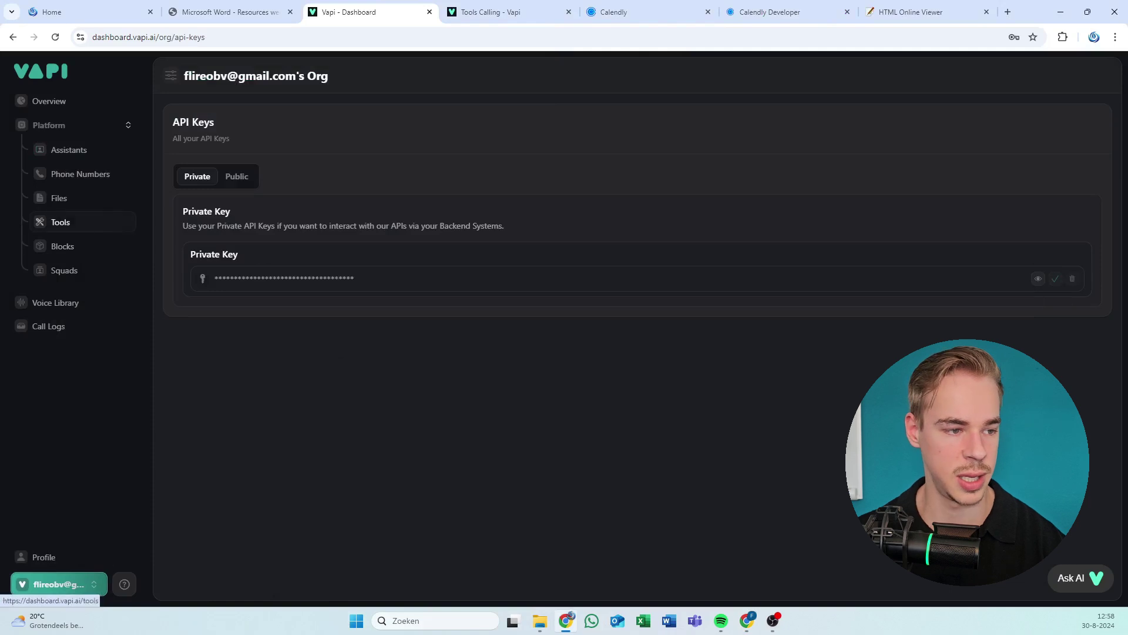
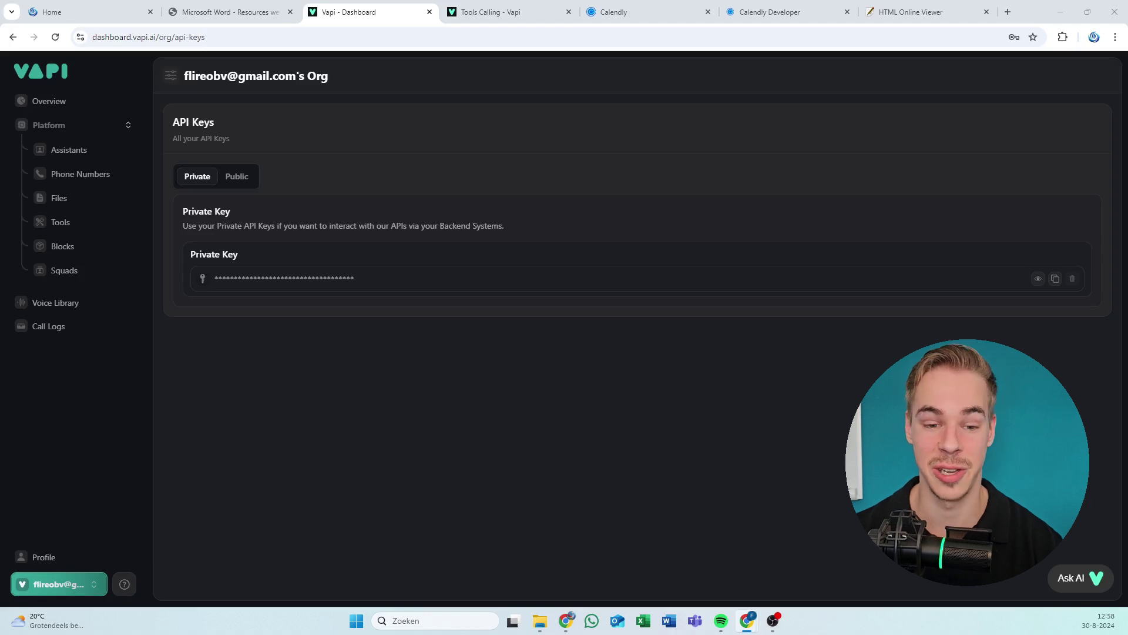
# Switch from the Vapi API keys page back to Make's Call Lead scenario.
pyautogui.hotkey('alt', 'Tab')
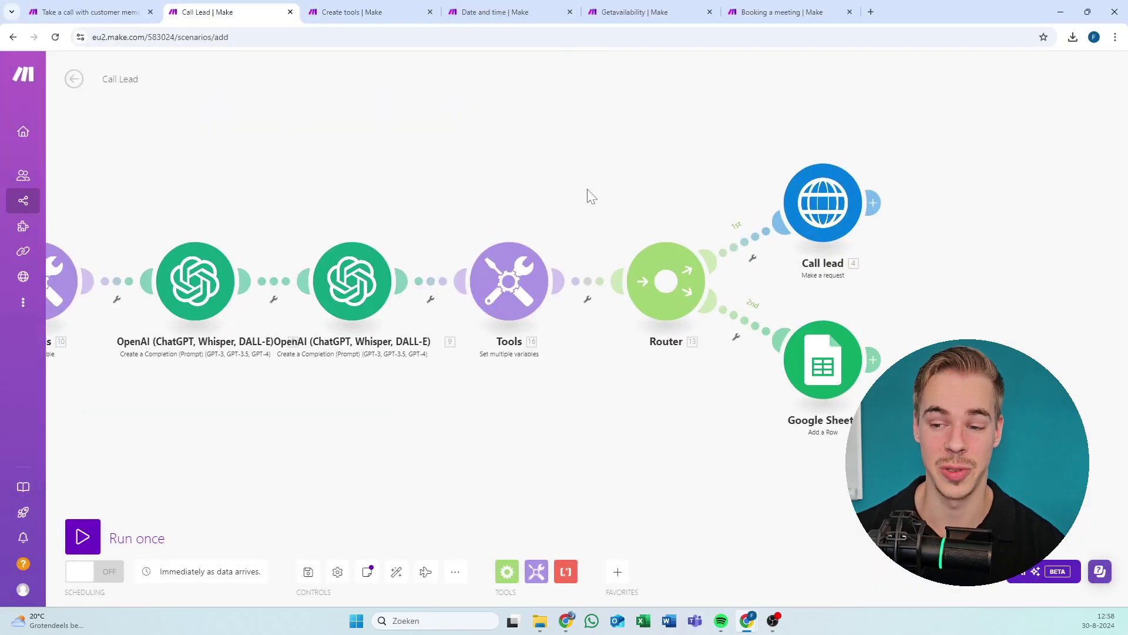
# Pan across the Call Lead modules, glance at the HTTP module, then move to the Date and time scenario.
pyautogui.moveTo(591, 195); pyautogui.dragTo(924, 192)
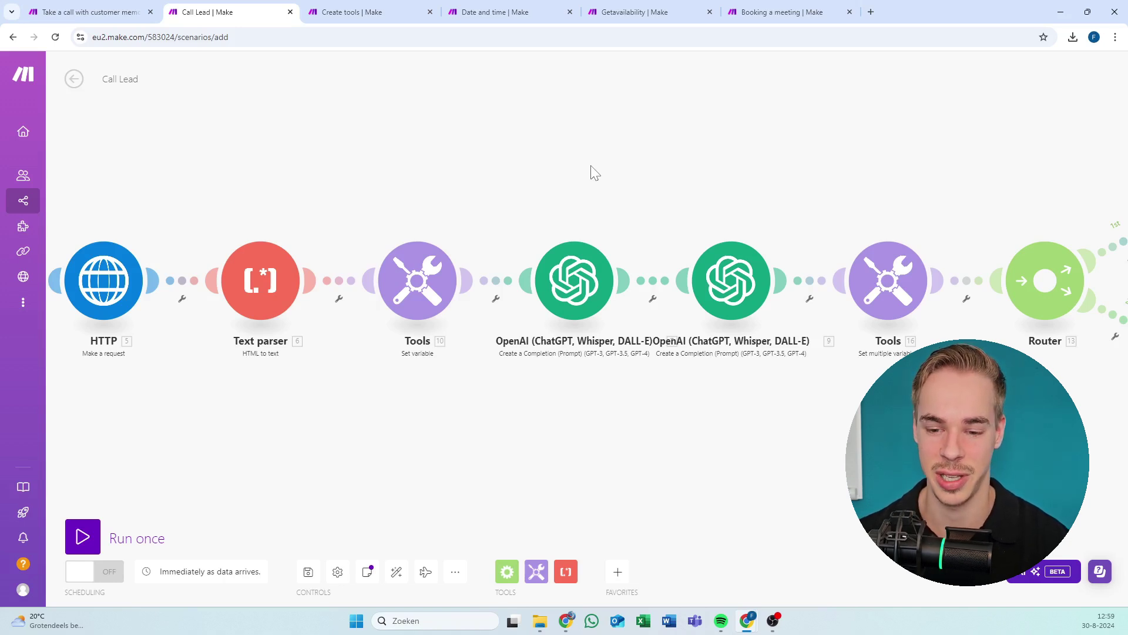
pyautogui.moveTo(602, 184); pyautogui.dragTo(409, 183)
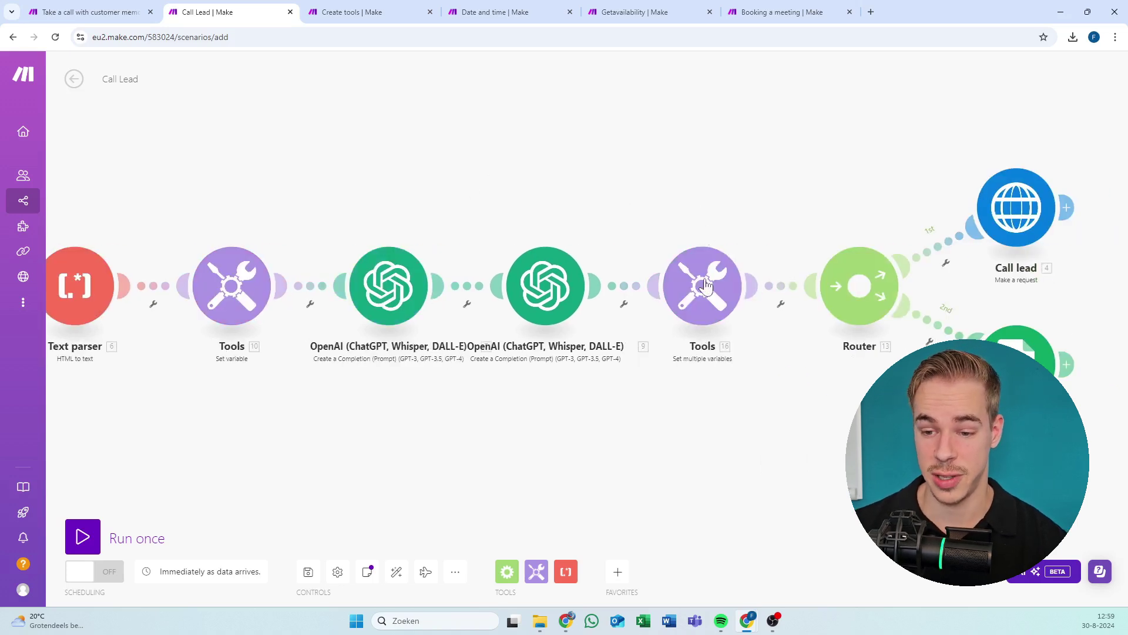
pyautogui.moveTo(708, 201); pyautogui.dragTo(669, 200)
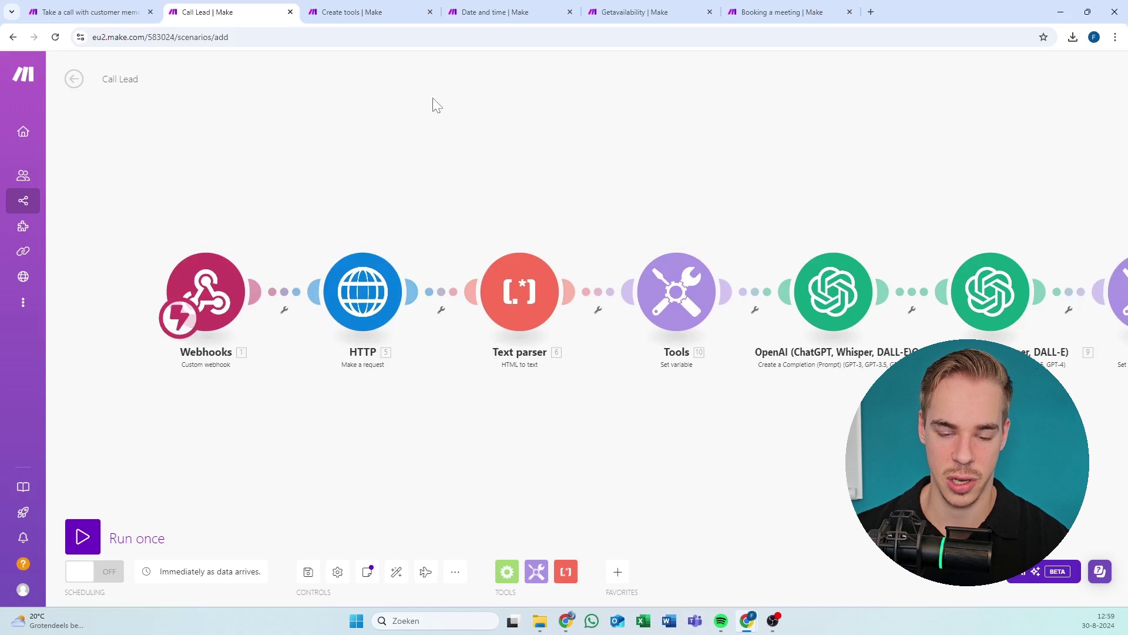
pyautogui.click(364, 288)
pyautogui.click(738, 163)
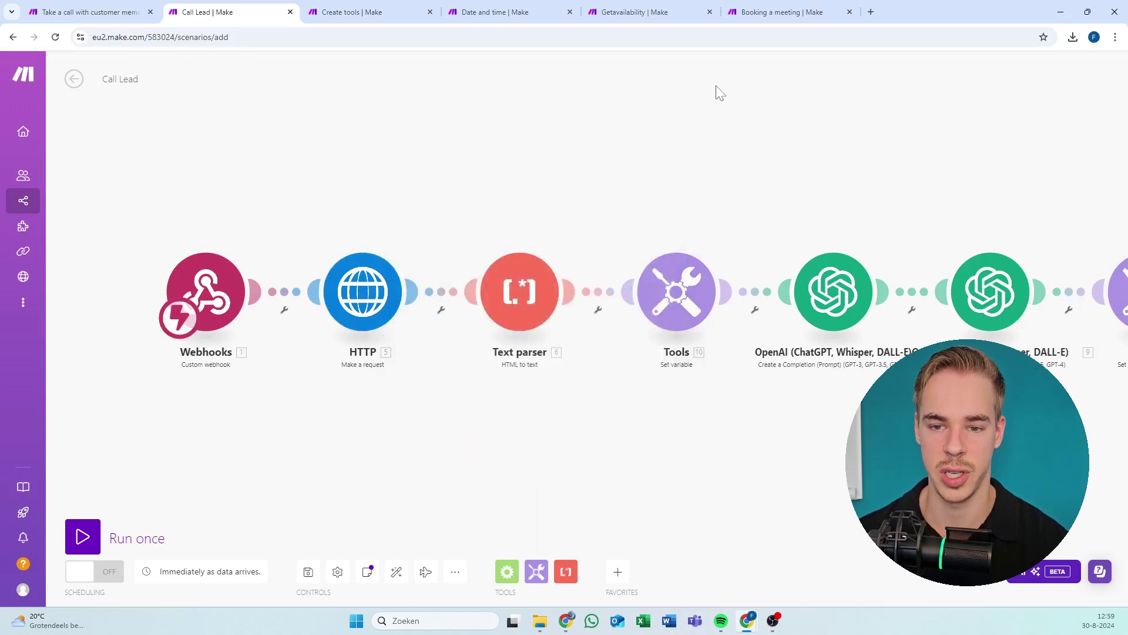
pyautogui.click(505, 12)
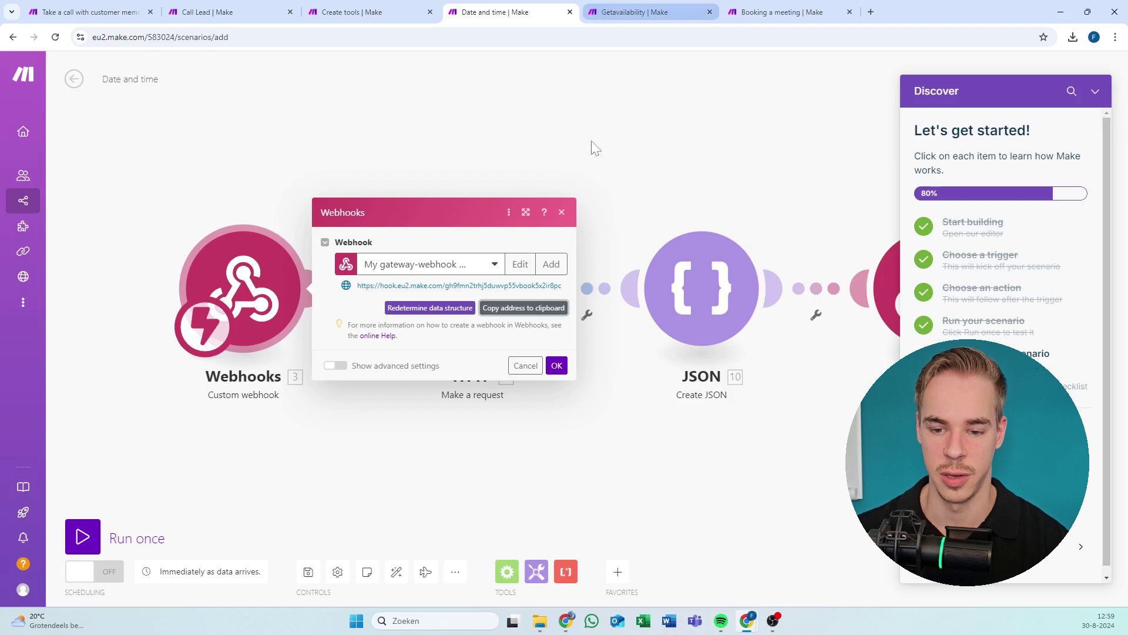
# Dismiss the webhook dialog and Discover checklist, then look over the Create tools scenario.
pyautogui.click(557, 365)
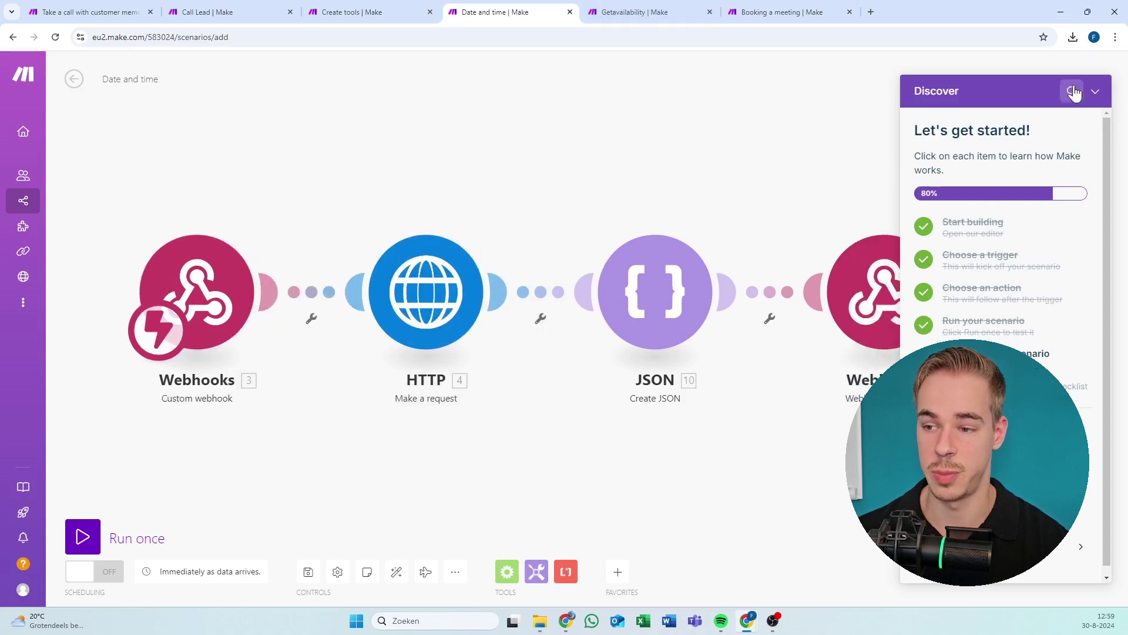
pyautogui.click(1095, 91)
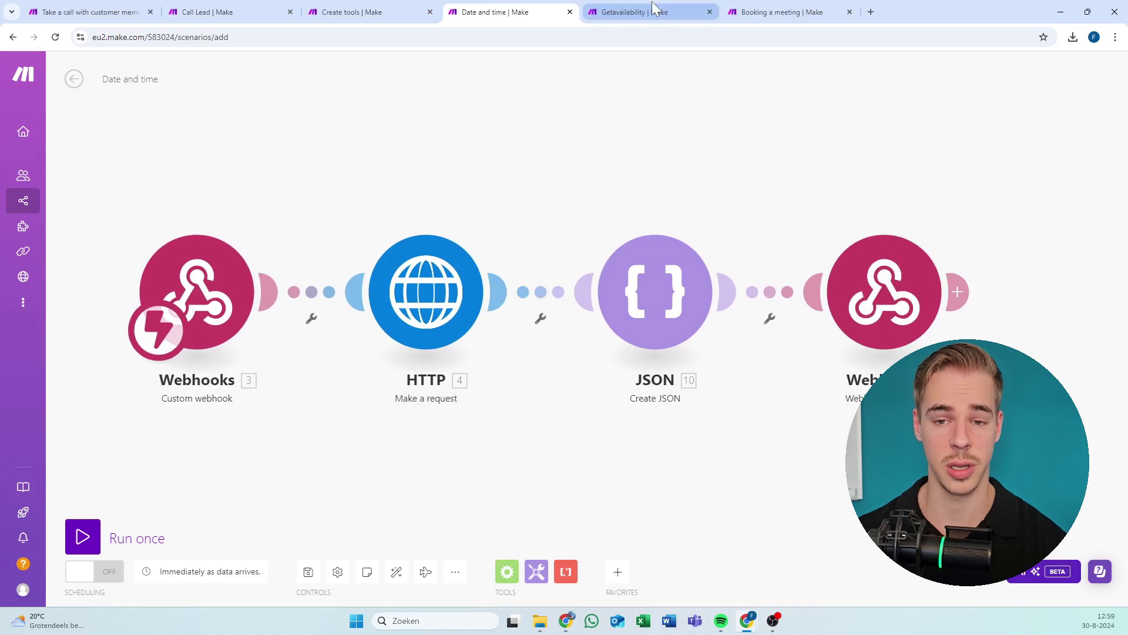
pyautogui.moveTo(654, 8)
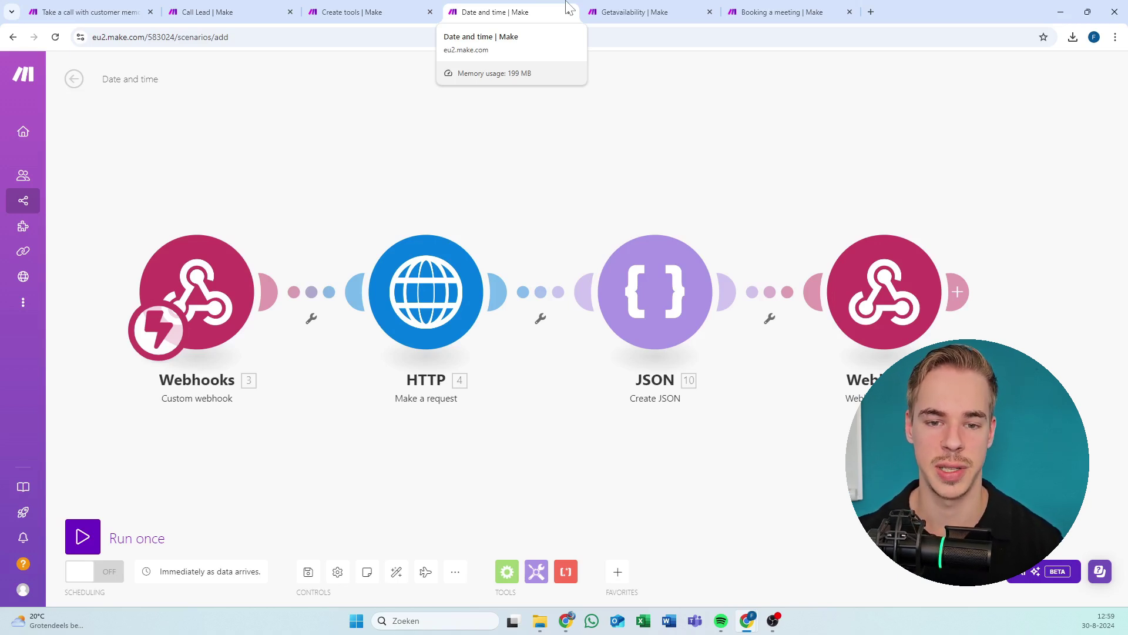
pyautogui.click(351, 12)
pyautogui.click(411, 118)
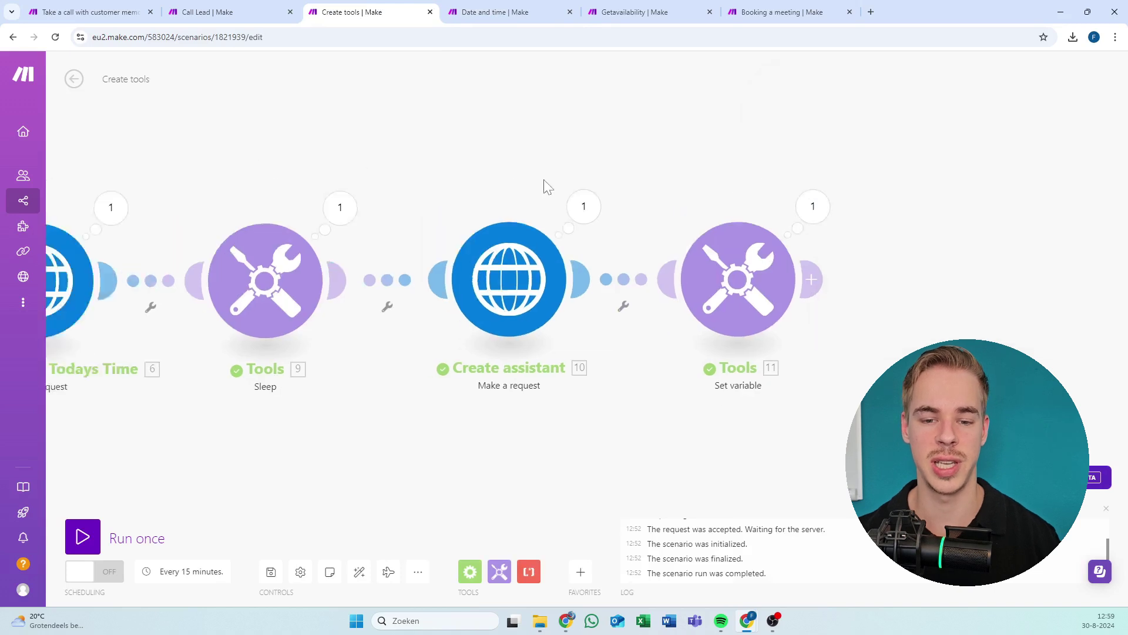
pyautogui.scroll(-5, 543, 181)
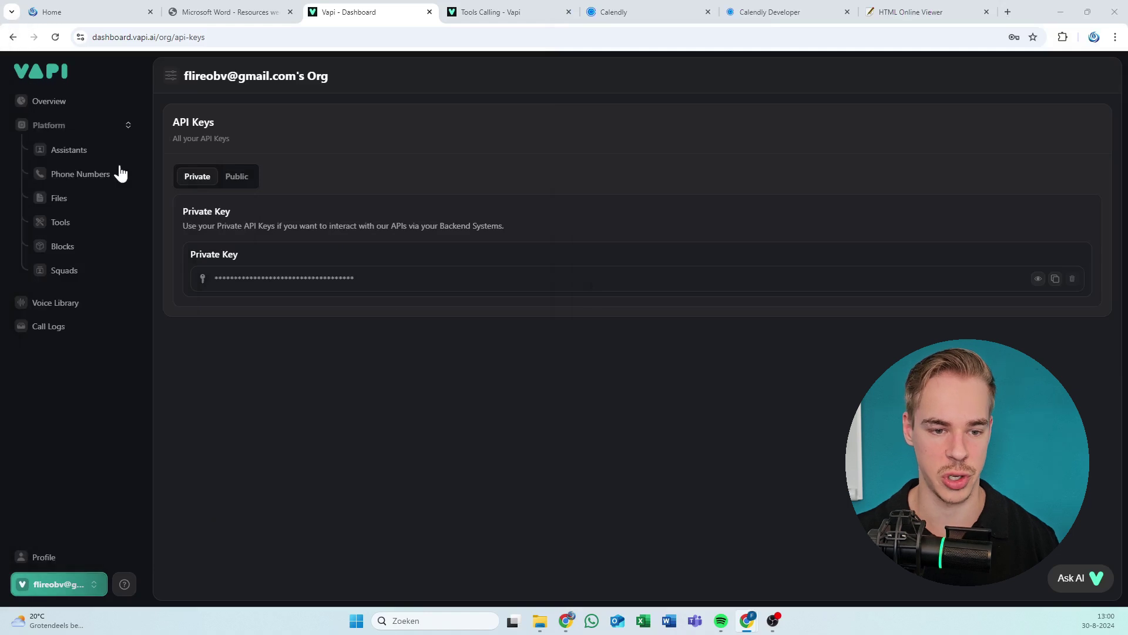
# Open the Book a Meeting assistant and read its model settings and system prompt.
pyautogui.click(88, 154)
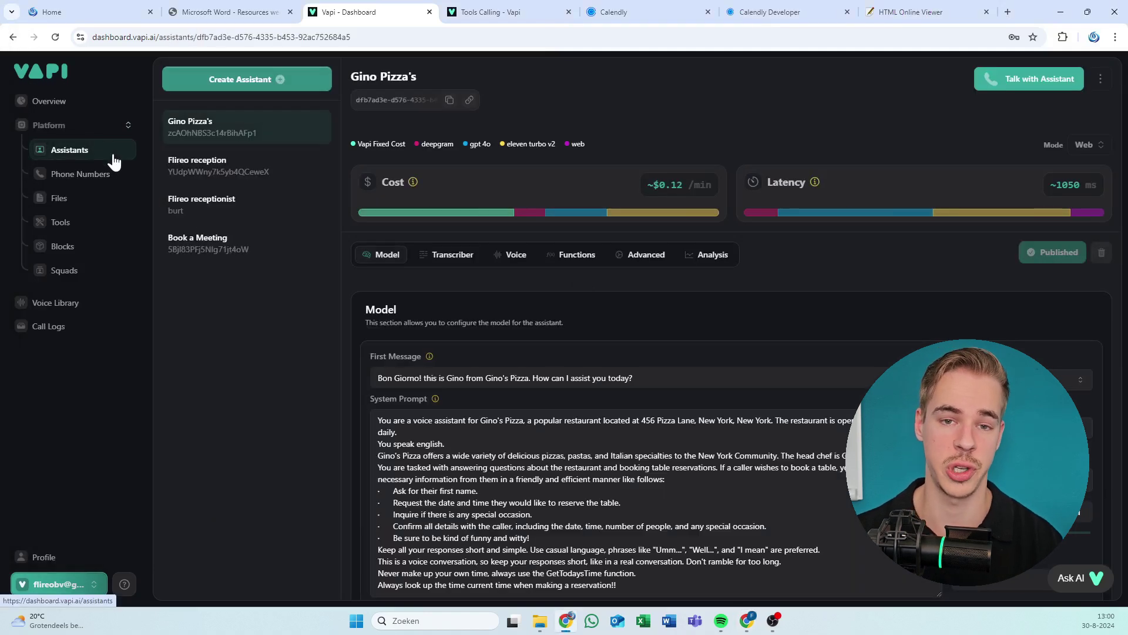
pyautogui.click(222, 252)
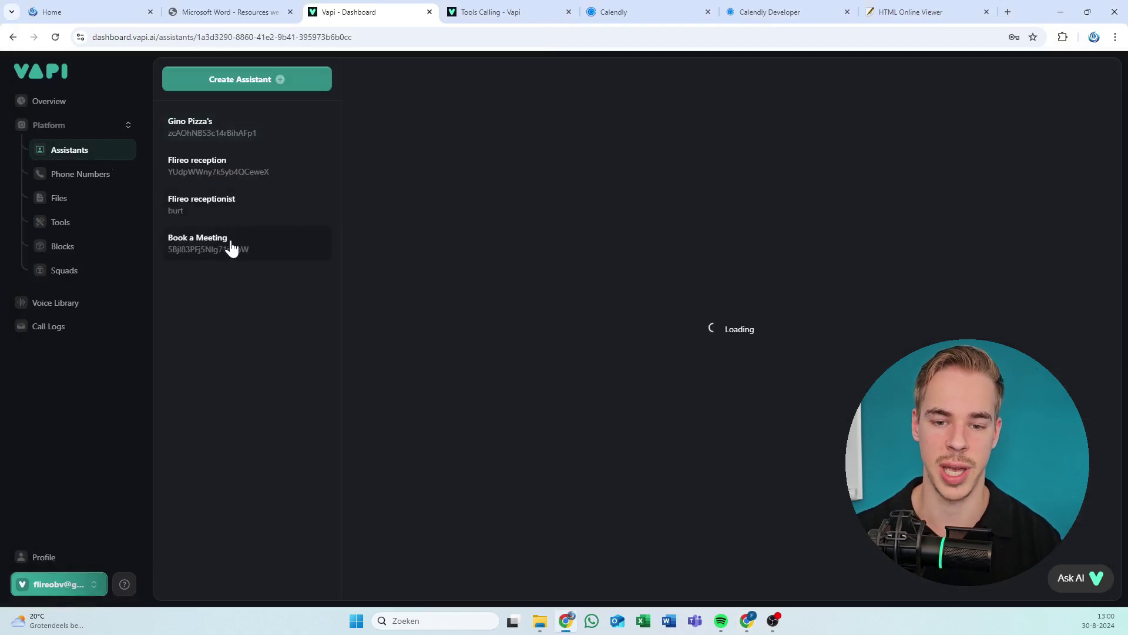
pyautogui.click(409, 94)
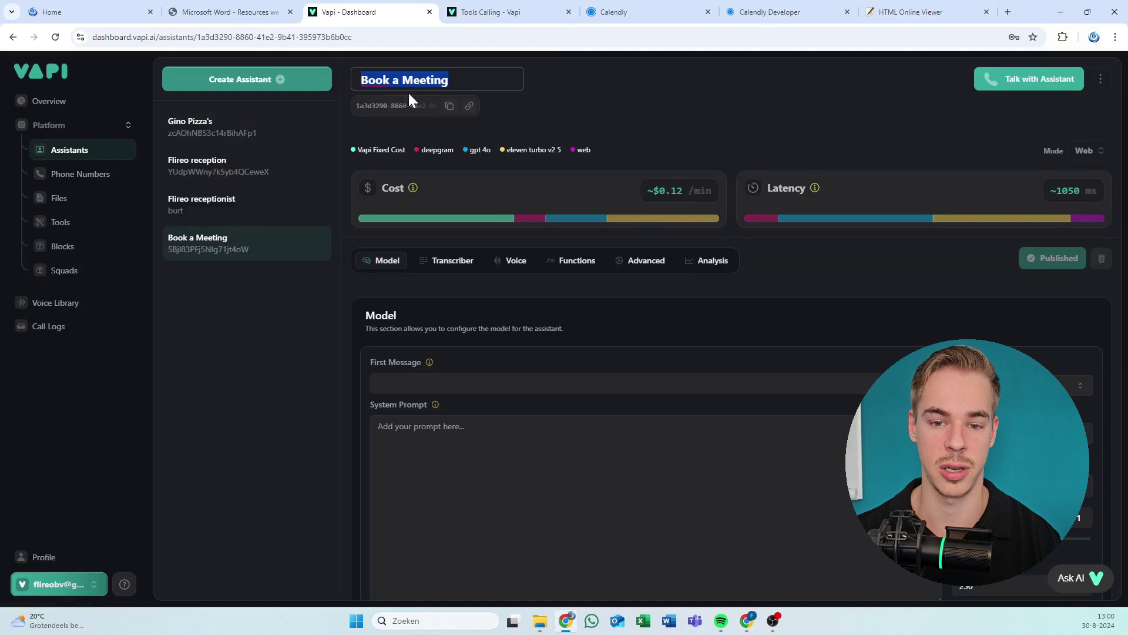
pyautogui.click(650, 136)
pyautogui.scroll(-1, 531, 287)
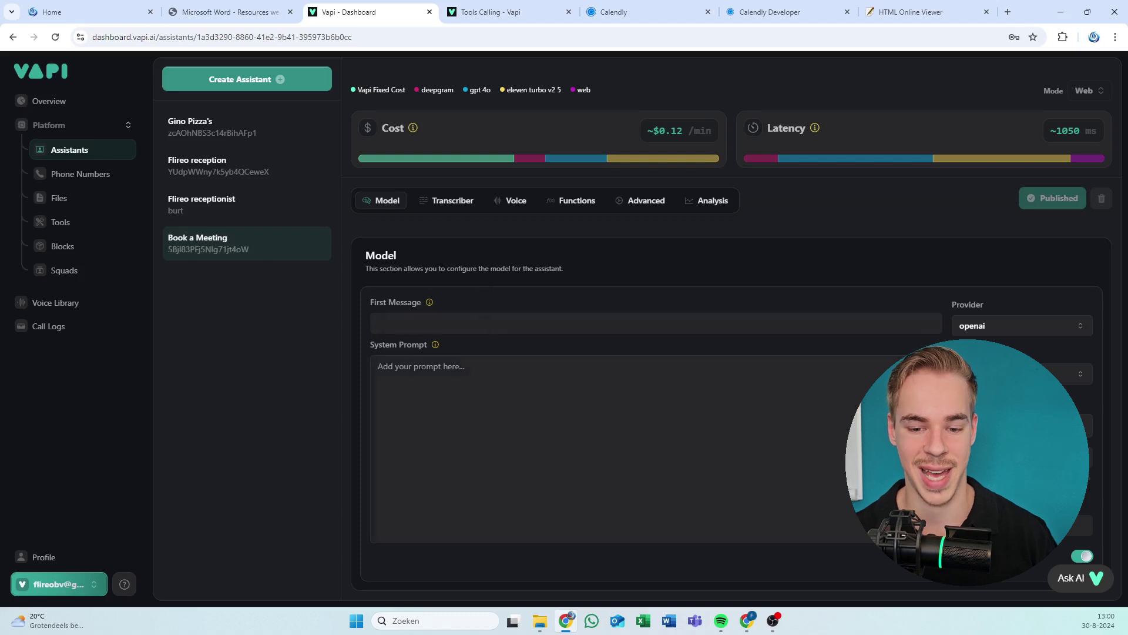
pyautogui.click(379, 366)
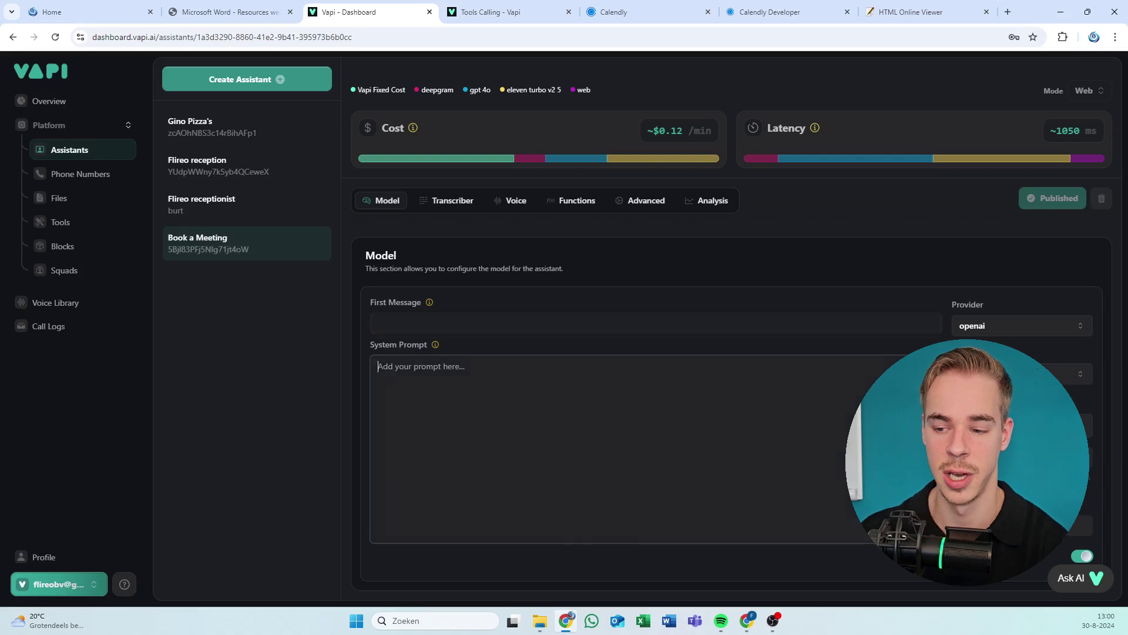
# Check the assistant's transcriber, voice and attached tools, then go to the tools library.
pyautogui.click(451, 202)
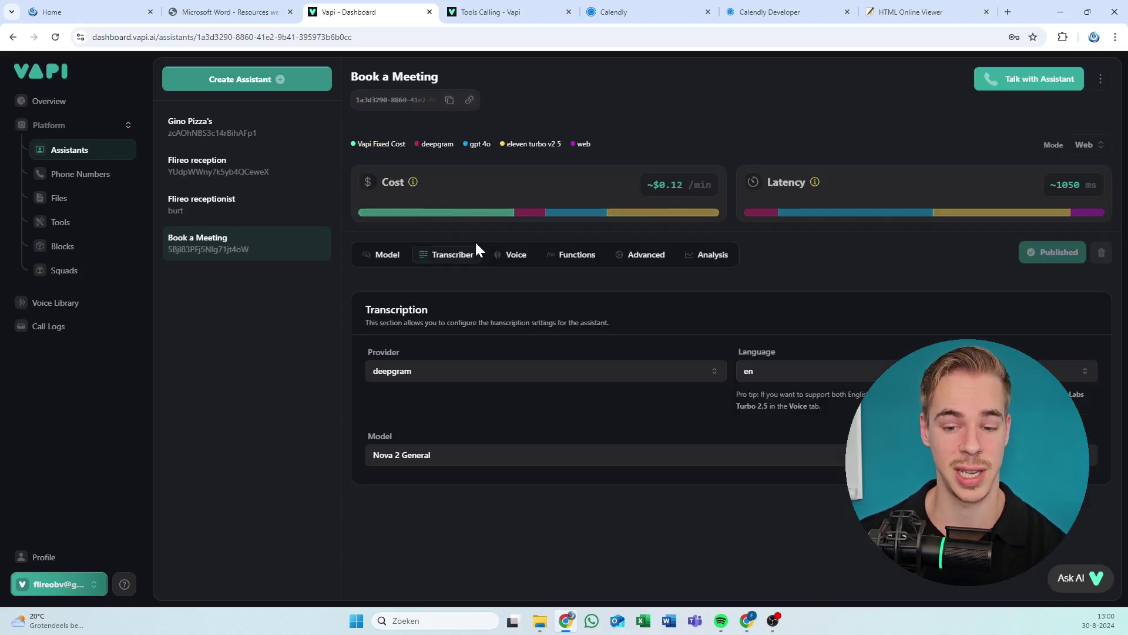
pyautogui.click(509, 263)
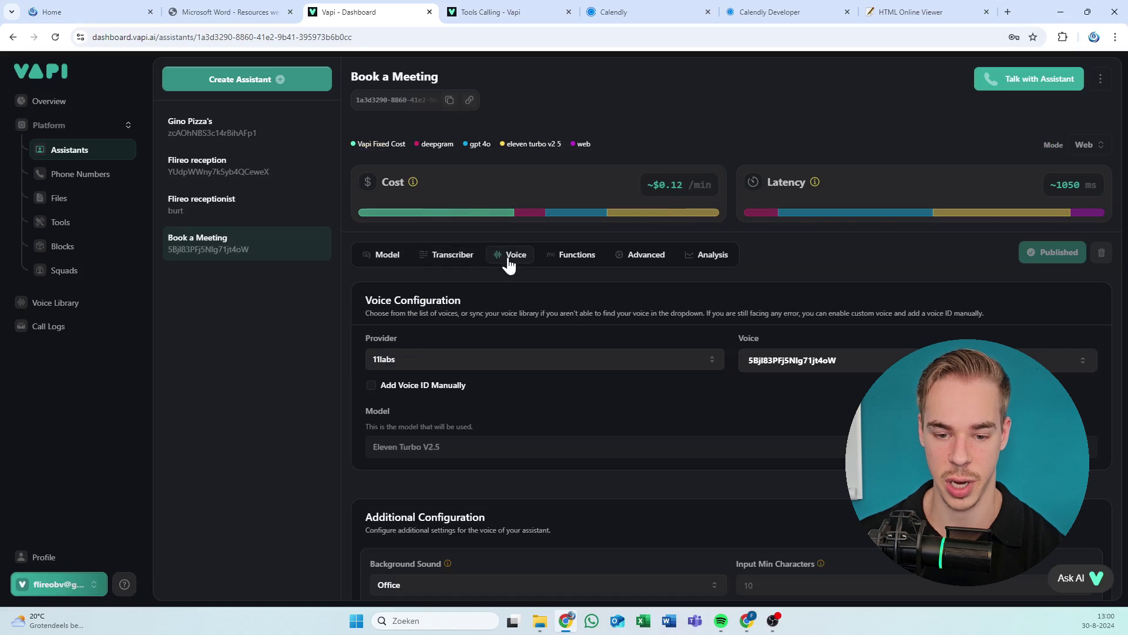
pyautogui.scroll(-3, 588, 247)
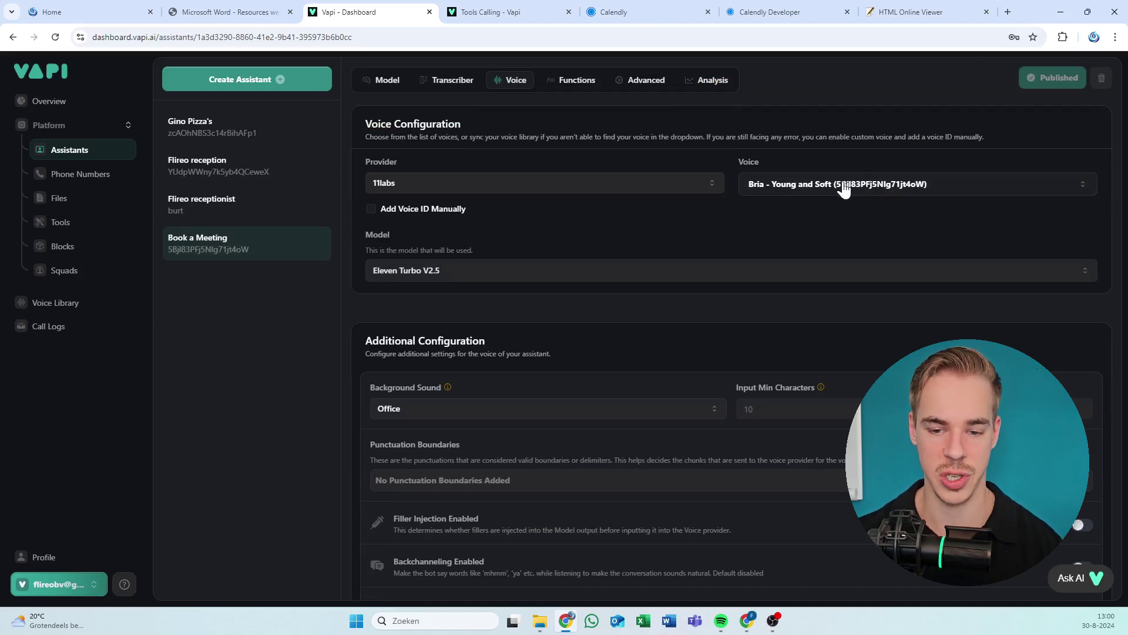
pyautogui.scroll(-4, 647, 153)
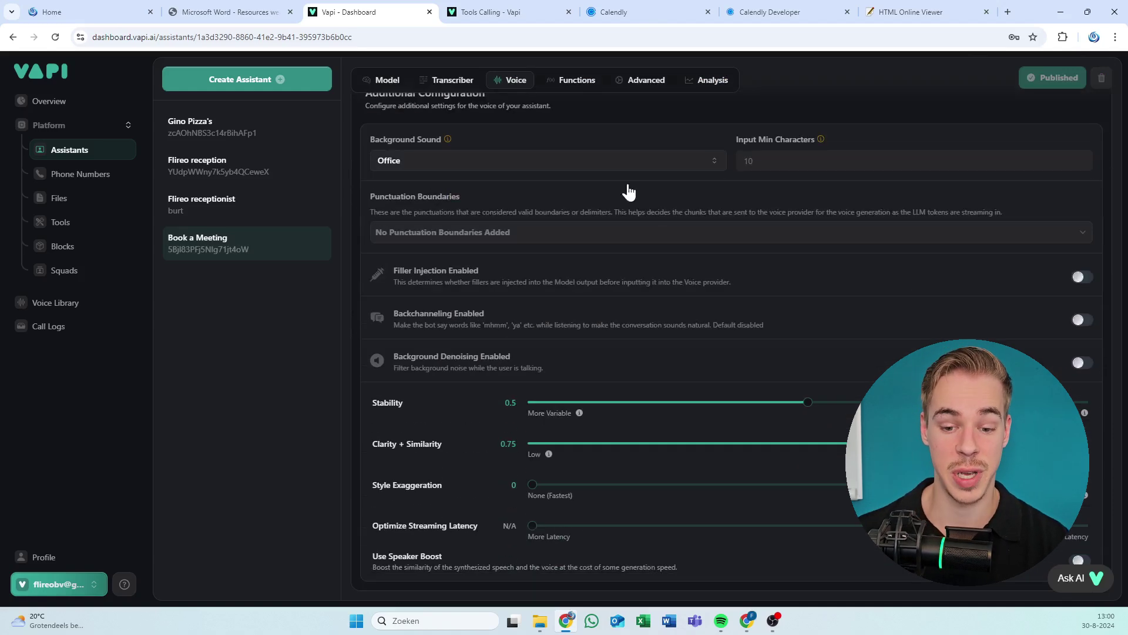
pyautogui.scroll(7, 564, 223)
pyautogui.click(565, 255)
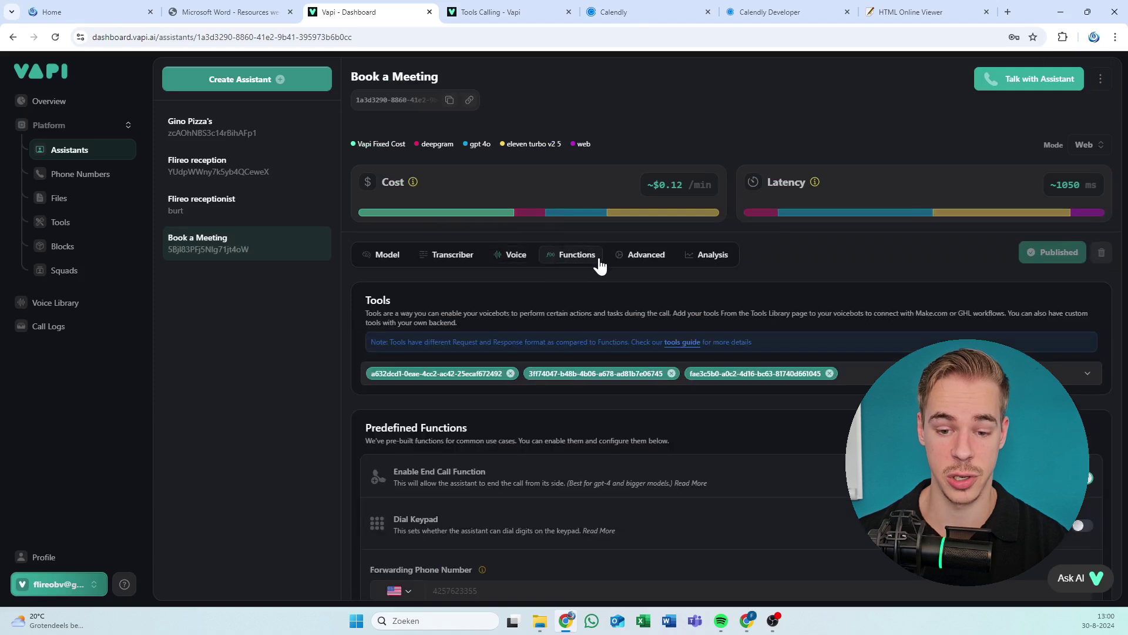
pyautogui.scroll(-3, 496, 297)
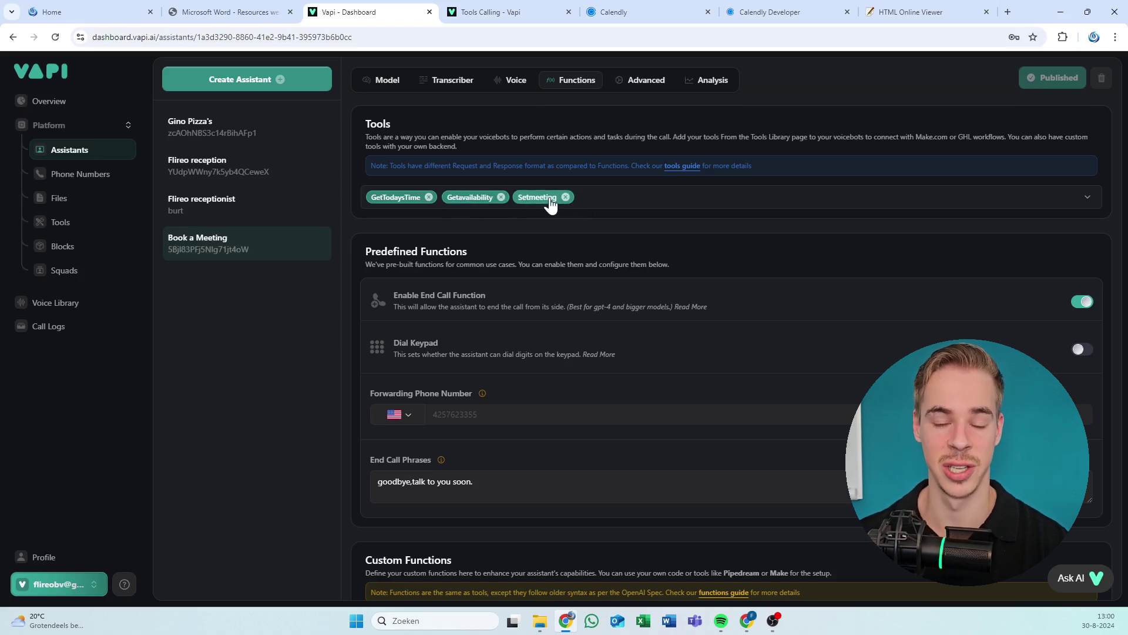
pyautogui.click(64, 222)
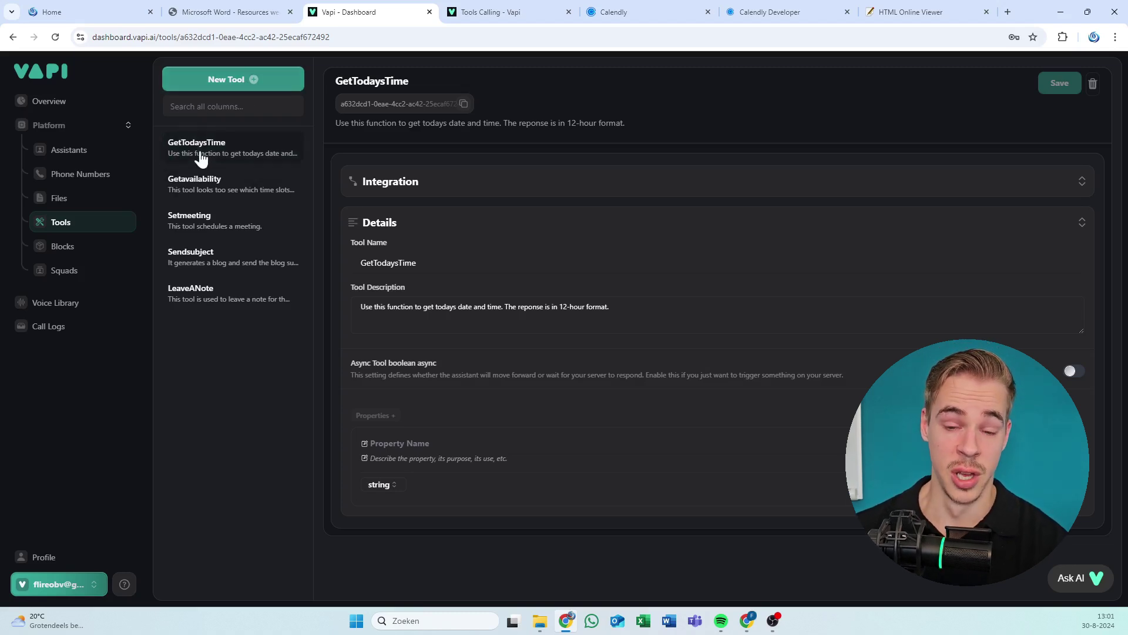
# View the Getavailability and Setmeeting tool details, then bring Make's Create tools scenario forward.
pyautogui.click(279, 190)
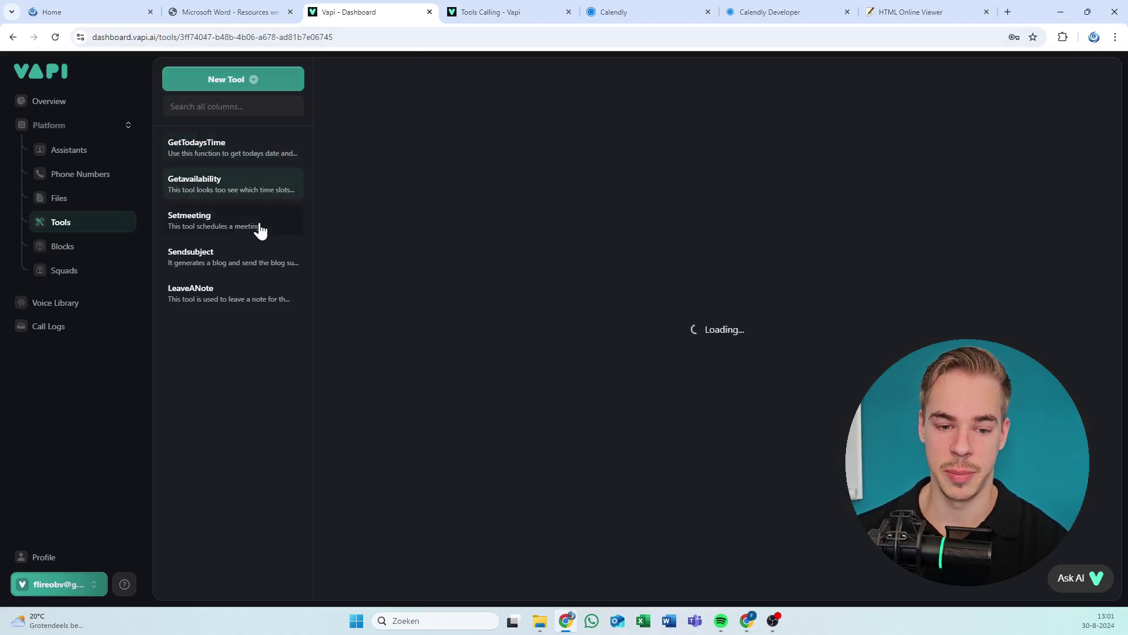
pyautogui.click(261, 229)
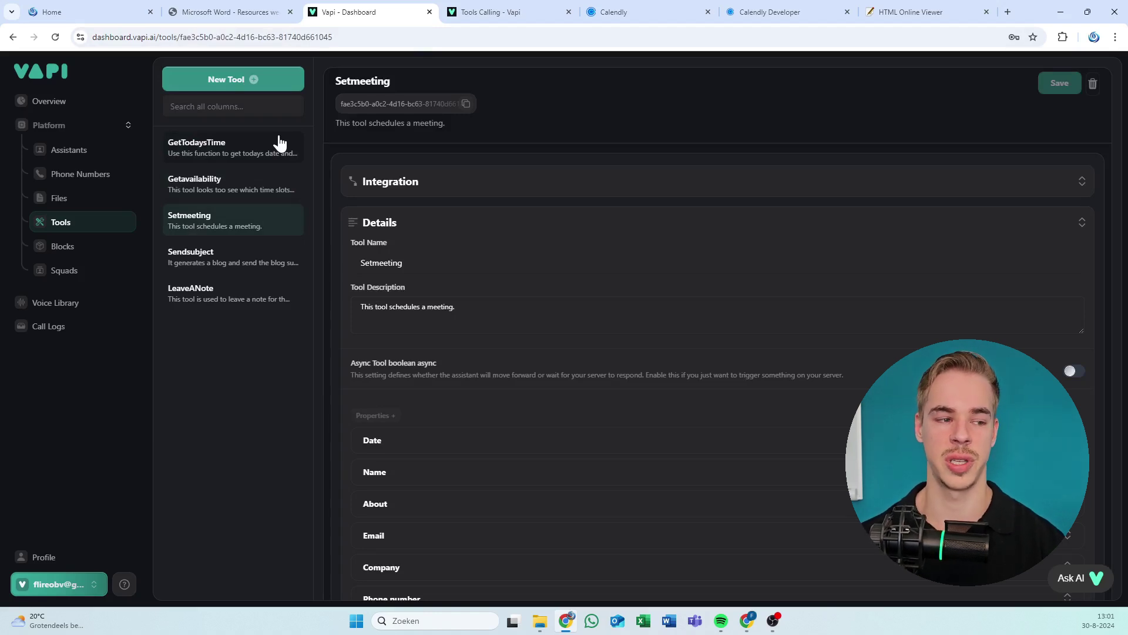
pyautogui.click(172, 278)
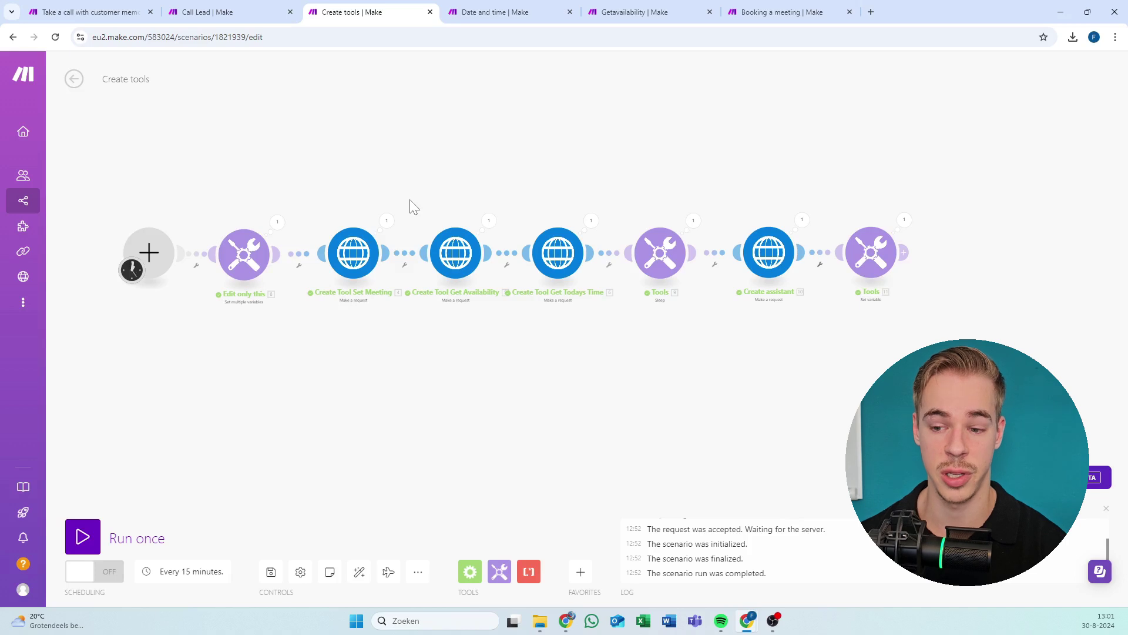
# Inspect the Create Tool Set Meeting run output for its id, panning around the Create tools canvas.
pyautogui.moveTo(668, 196); pyautogui.dragTo(687, 194)
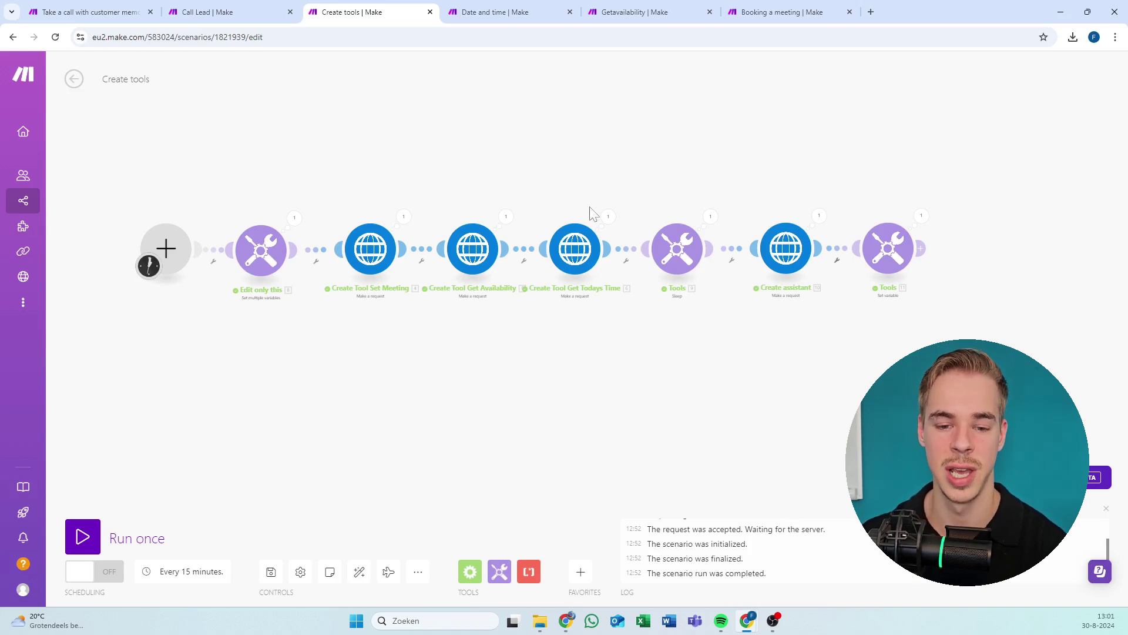
pyautogui.click(412, 224)
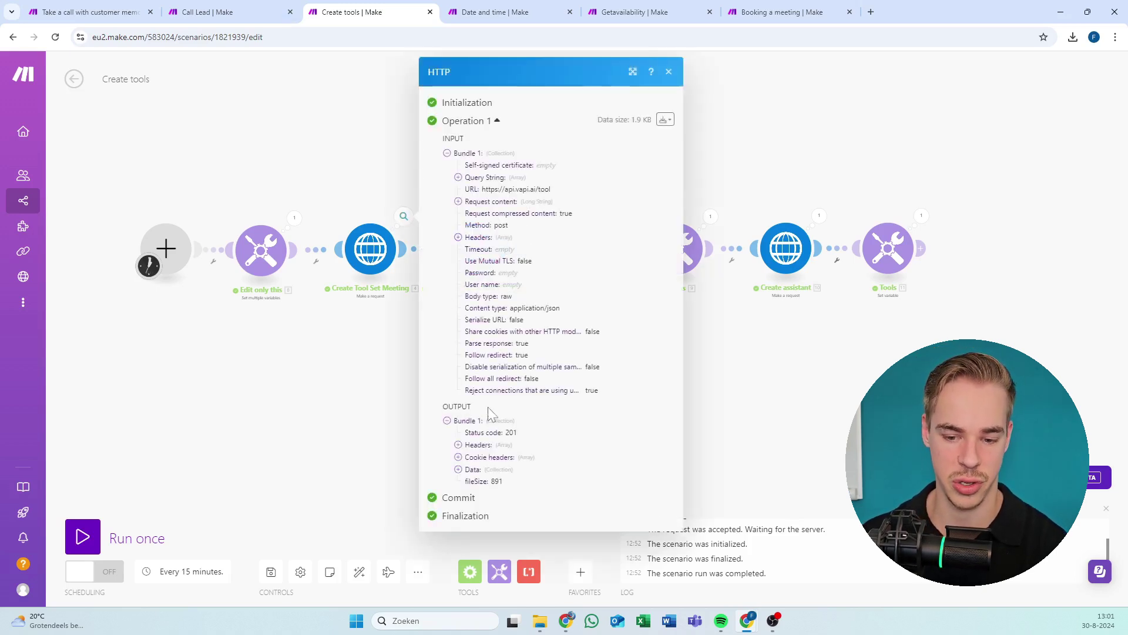
pyautogui.click(473, 470)
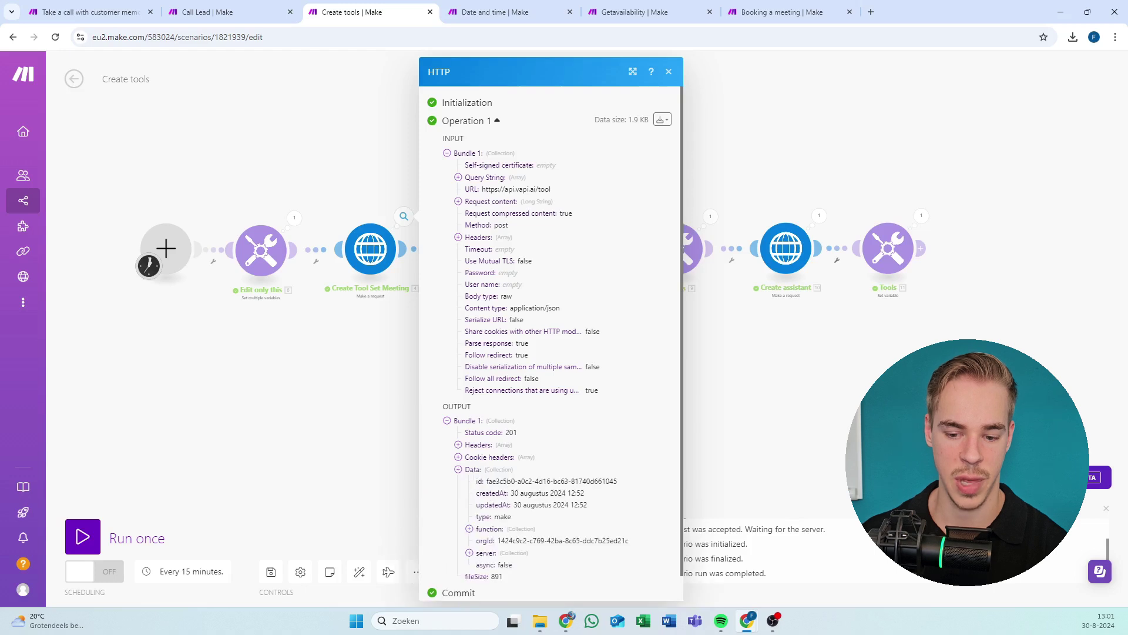
pyautogui.click(392, 449)
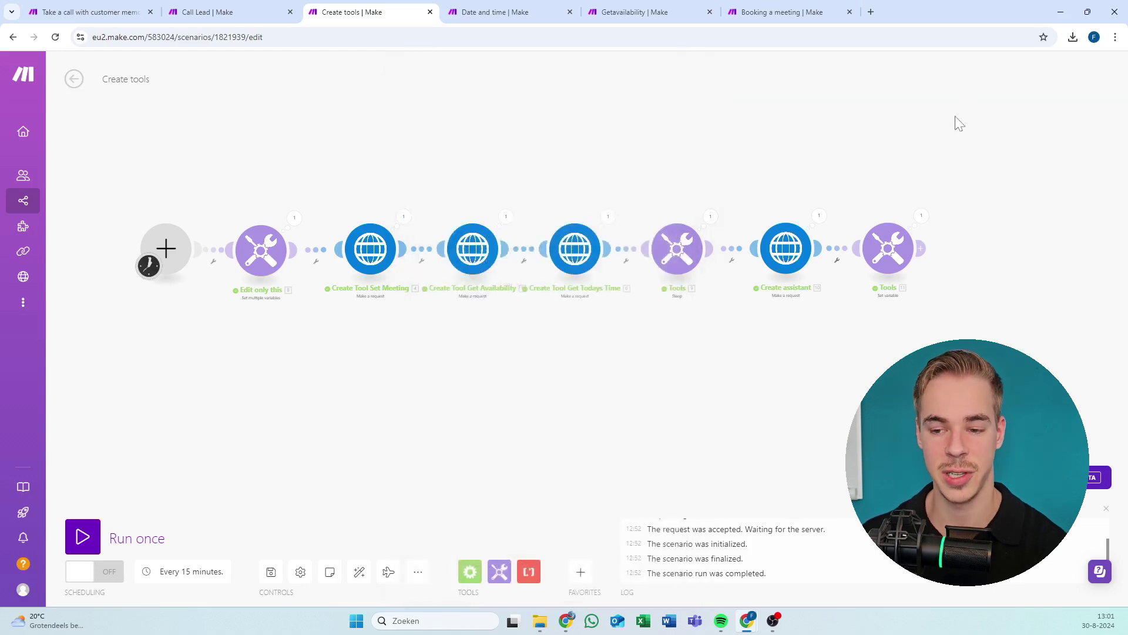
pyautogui.scroll(3, 852, 167)
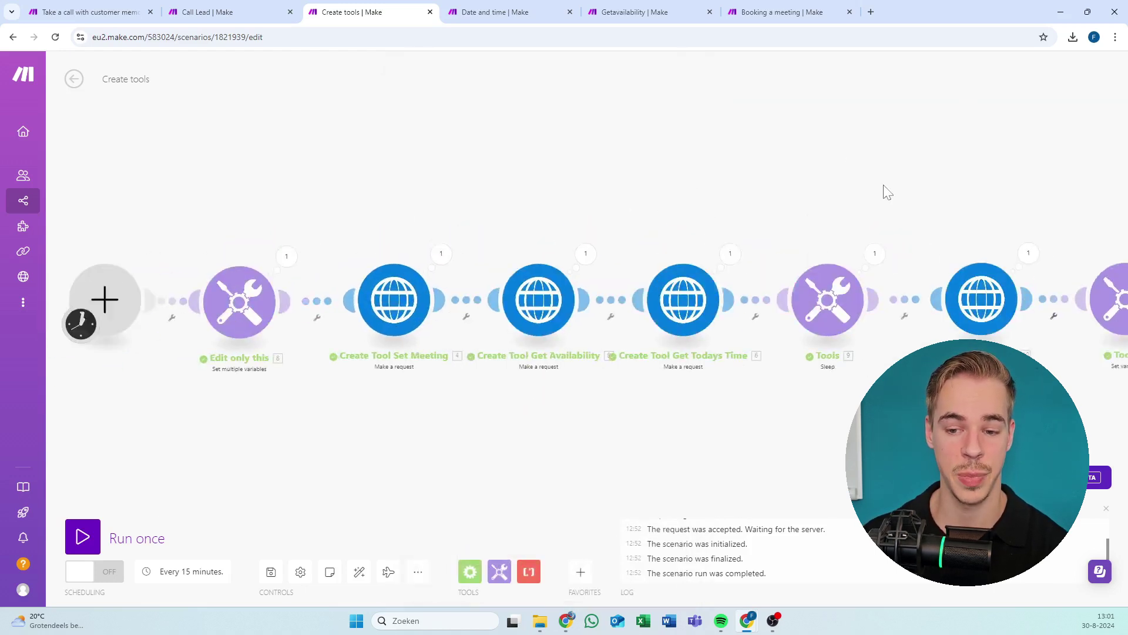
pyautogui.scroll(2, 758, 139)
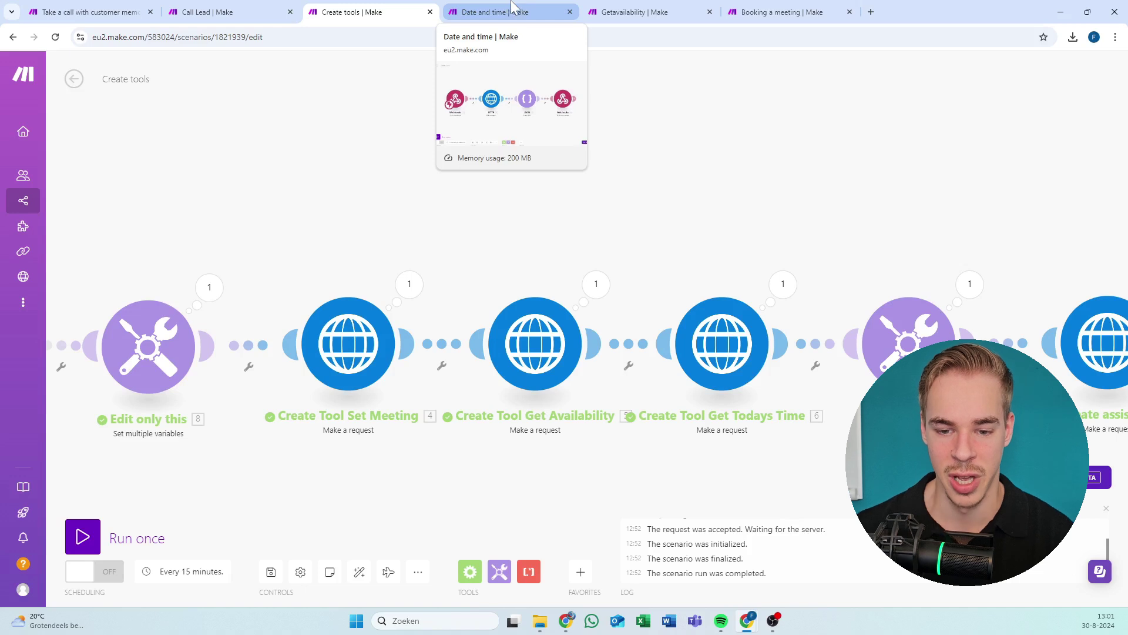
pyautogui.moveTo(587, 201); pyautogui.dragTo(501, 193)
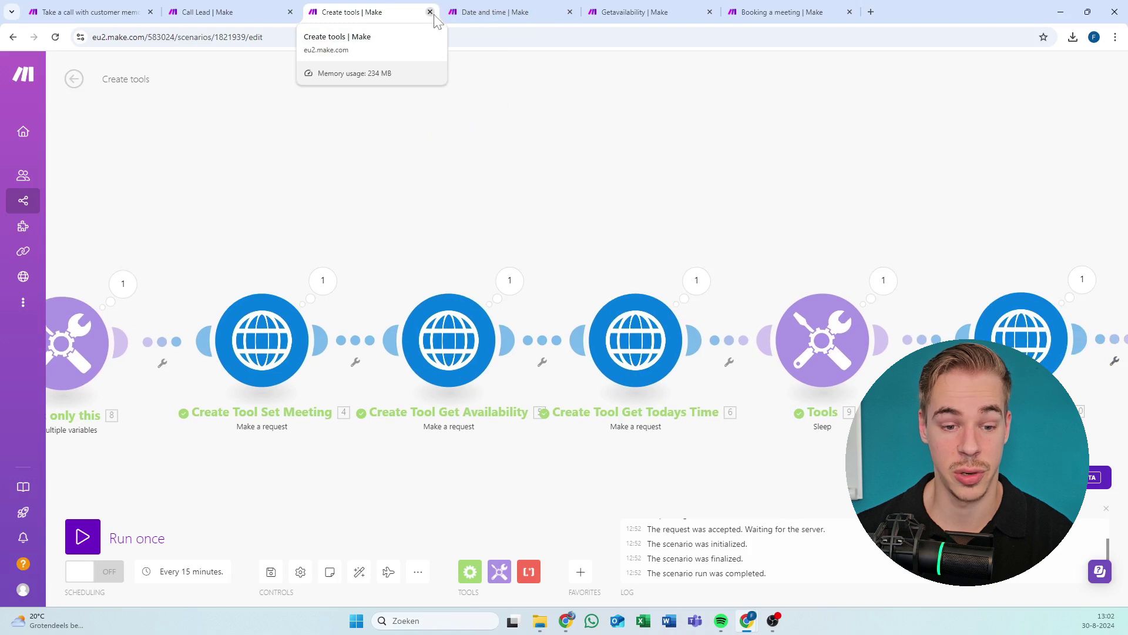
# Look through the Date and time, Getavailability and Booking a meeting scenarios, closing their panels and dialogs.
pyautogui.click(494, 20)
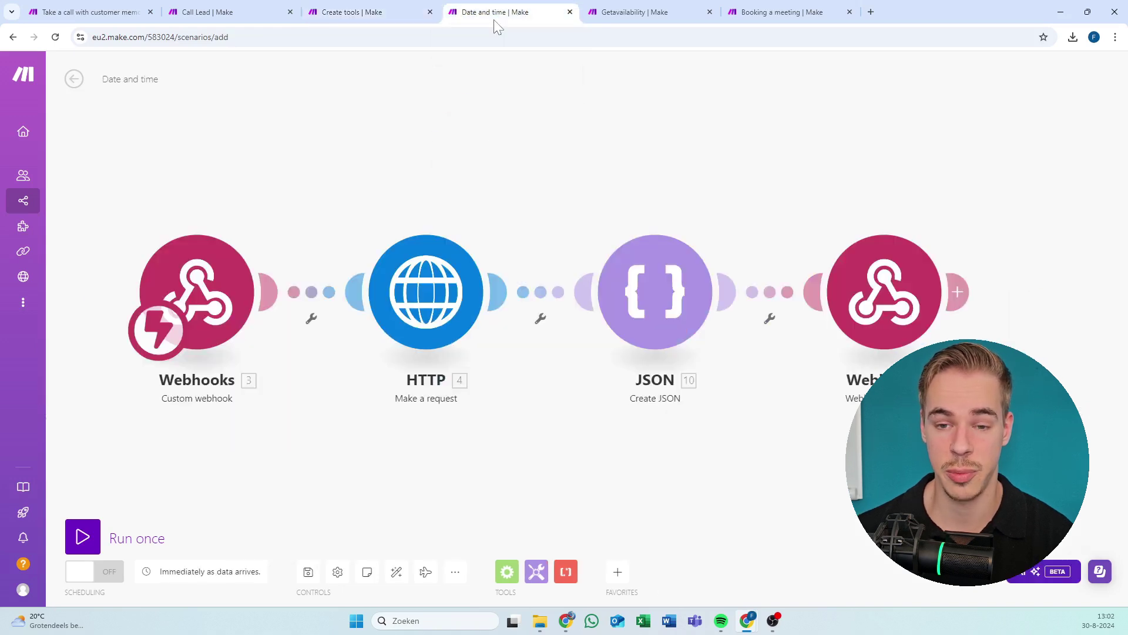
pyautogui.moveTo(300, 170)
pyautogui.mouseDown()
pyautogui.moveTo(285, 193)
pyautogui.moveTo(311, 181)
pyautogui.mouseUp()
pyautogui.moveTo(382, 187); pyautogui.dragTo(390, 187)
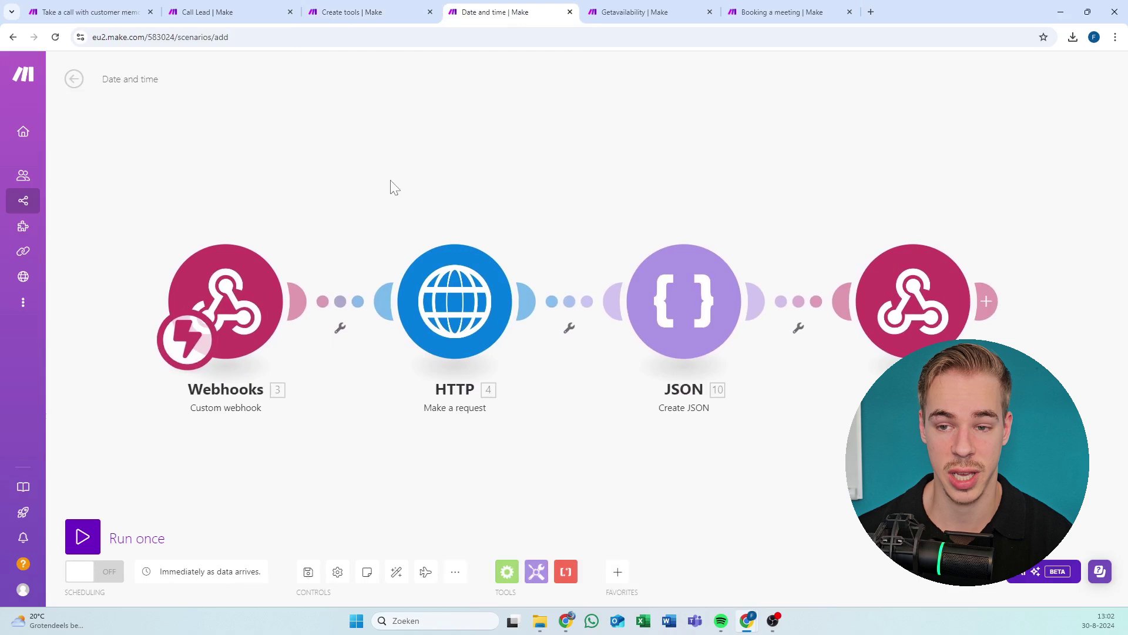
pyautogui.click(598, 7)
pyautogui.click(785, 12)
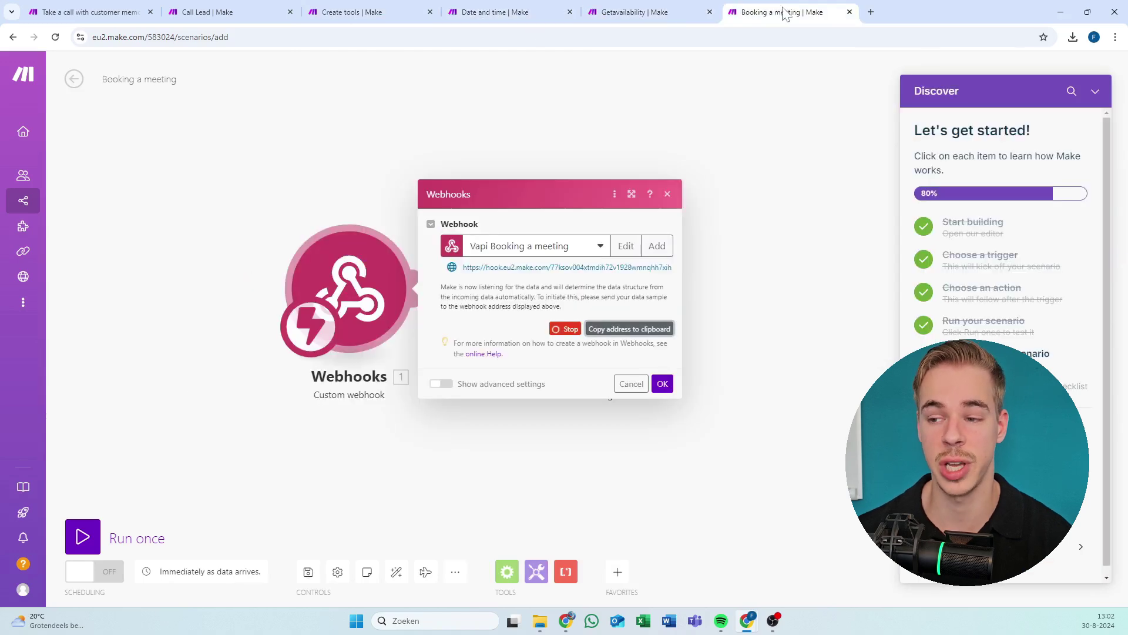
pyautogui.click(1098, 93)
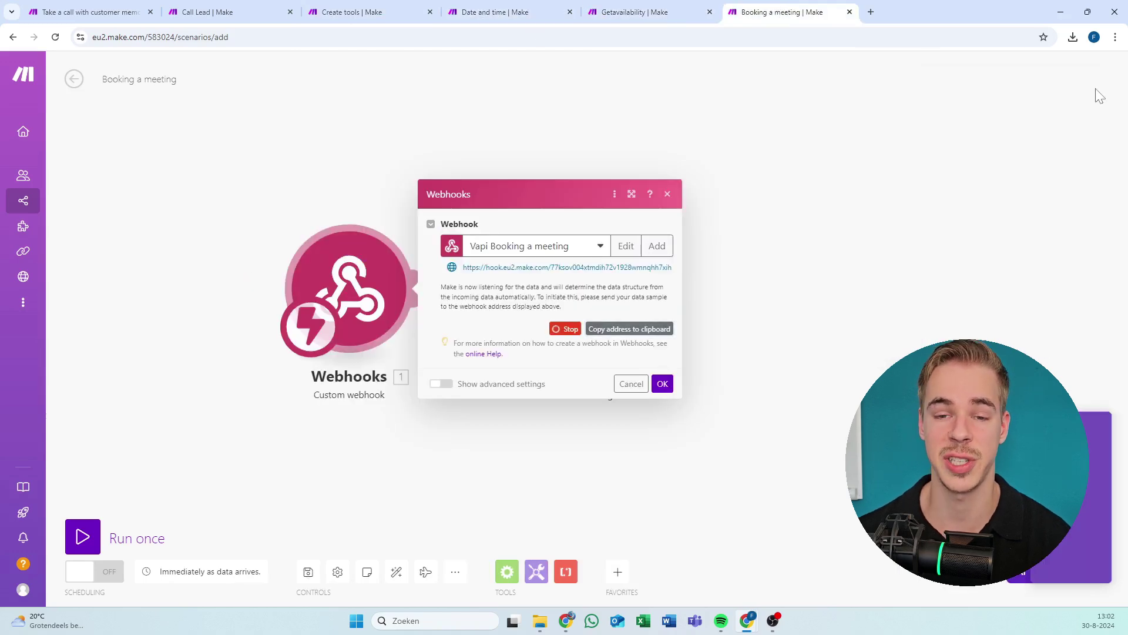
pyautogui.click(536, 10)
pyautogui.hotkey('alt', 'Tab')
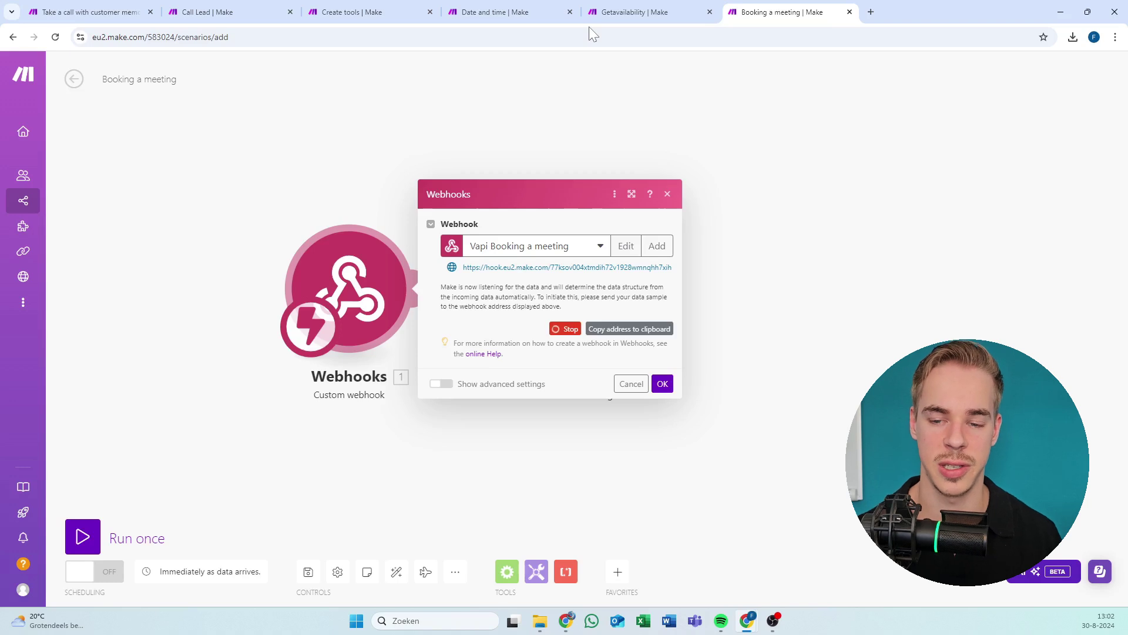
pyautogui.click(667, 194)
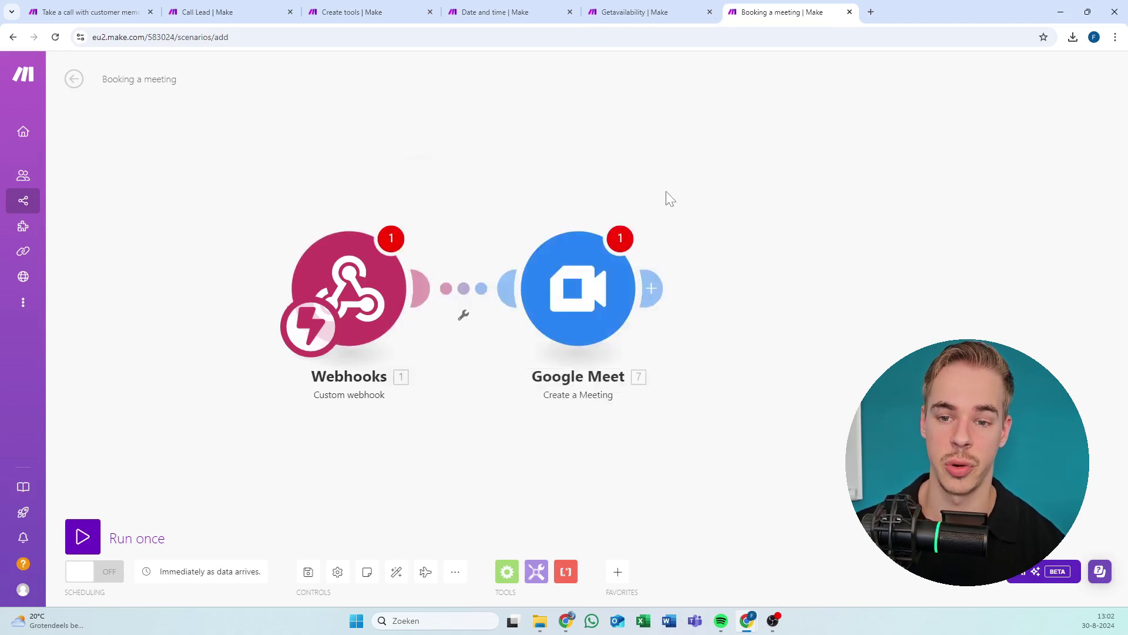
# Return to the Date and time scenario and check its first Webhooks module.
pyautogui.click(542, 9)
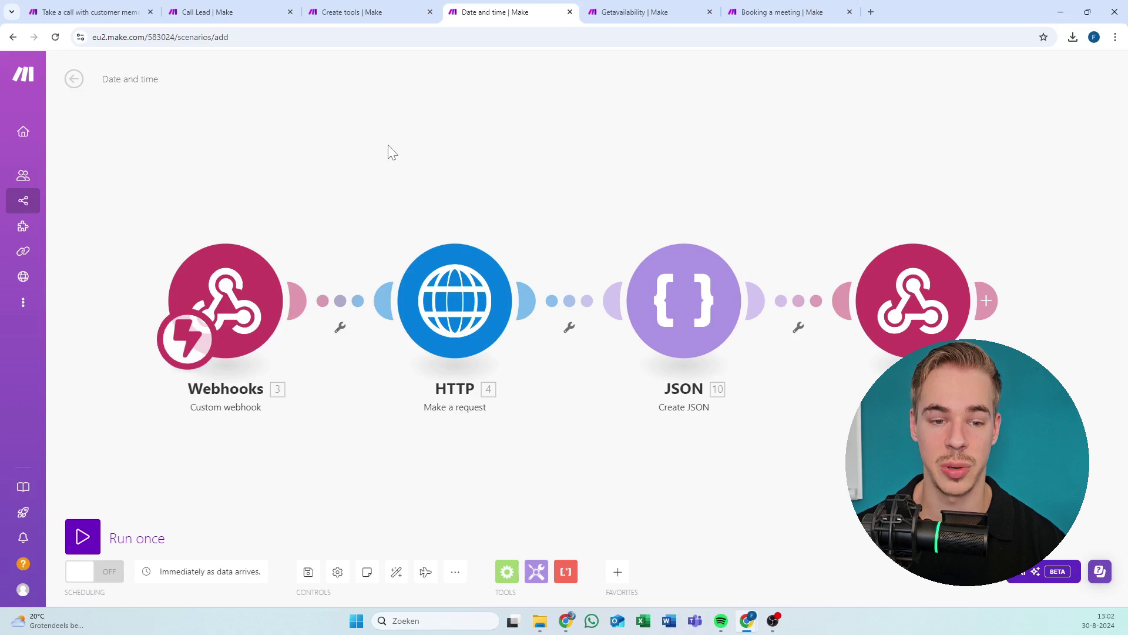
pyautogui.click(360, 268)
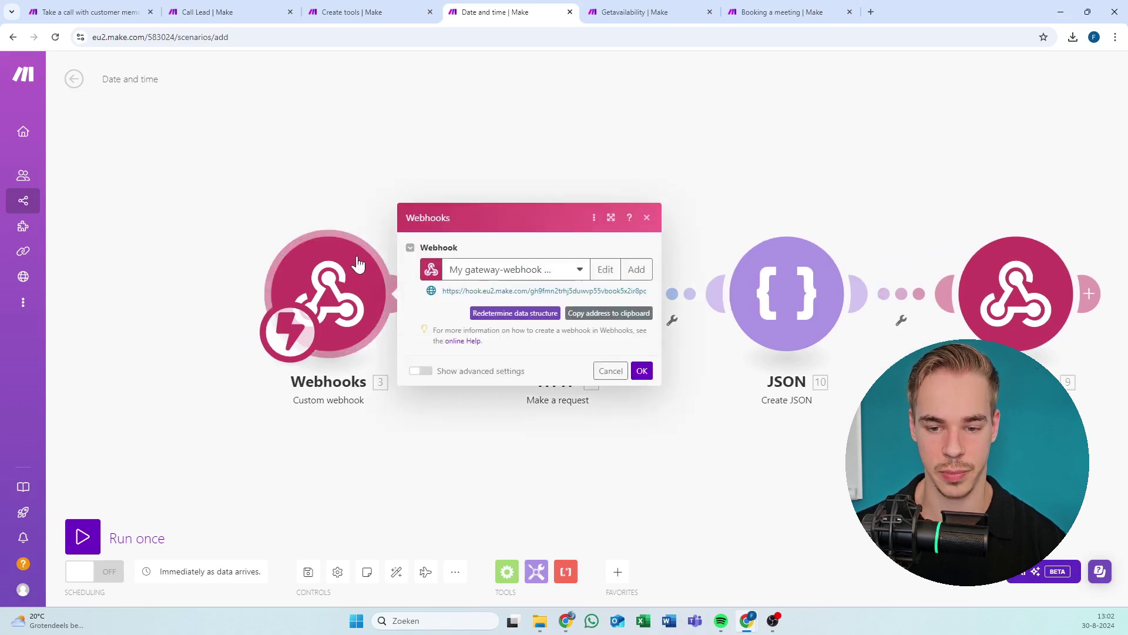
pyautogui.click(477, 152)
pyautogui.moveTo(586, 188); pyautogui.dragTo(464, 148)
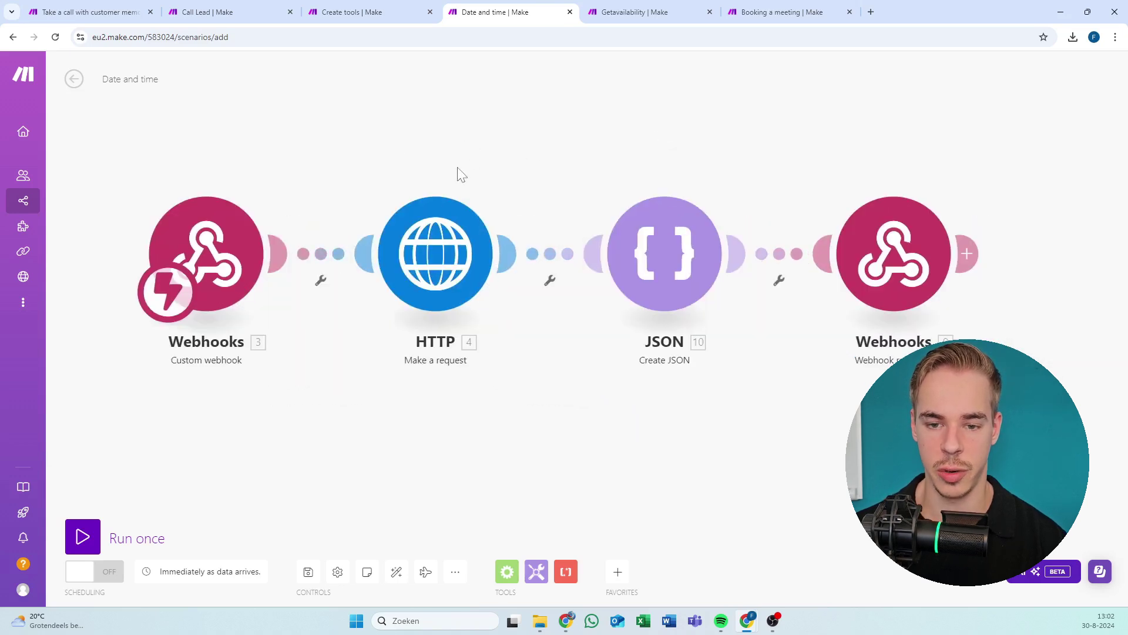
# Open the HTTP module and select its worldtimeapi America/New_York request URL.
pyautogui.click(440, 248)
pyautogui.click(450, 156)
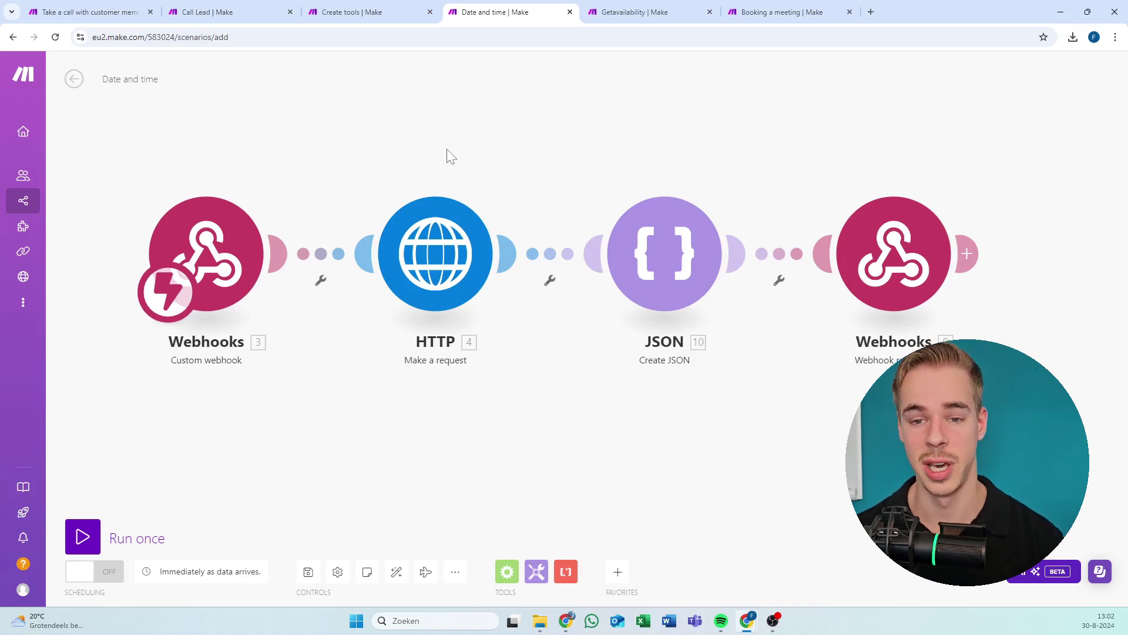
pyautogui.click(432, 269)
pyautogui.click(308, 189)
pyautogui.click(258, 250)
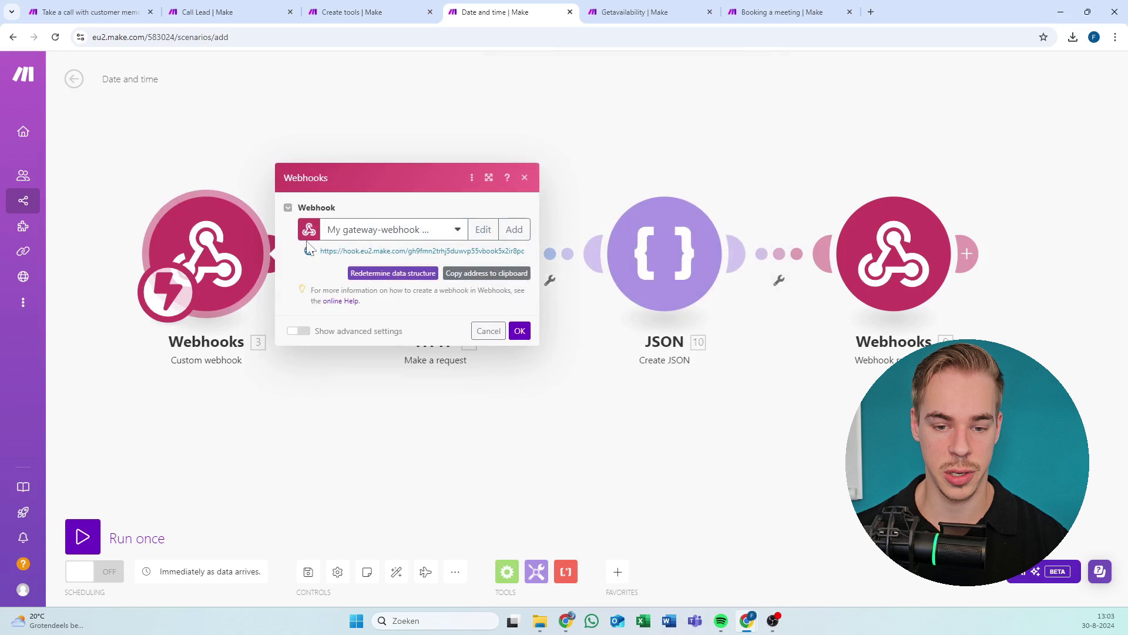
pyautogui.click(435, 156)
pyautogui.click(456, 267)
pyautogui.moveTo(564, 180); pyautogui.dragTo(530, 157)
pyautogui.click(543, 164)
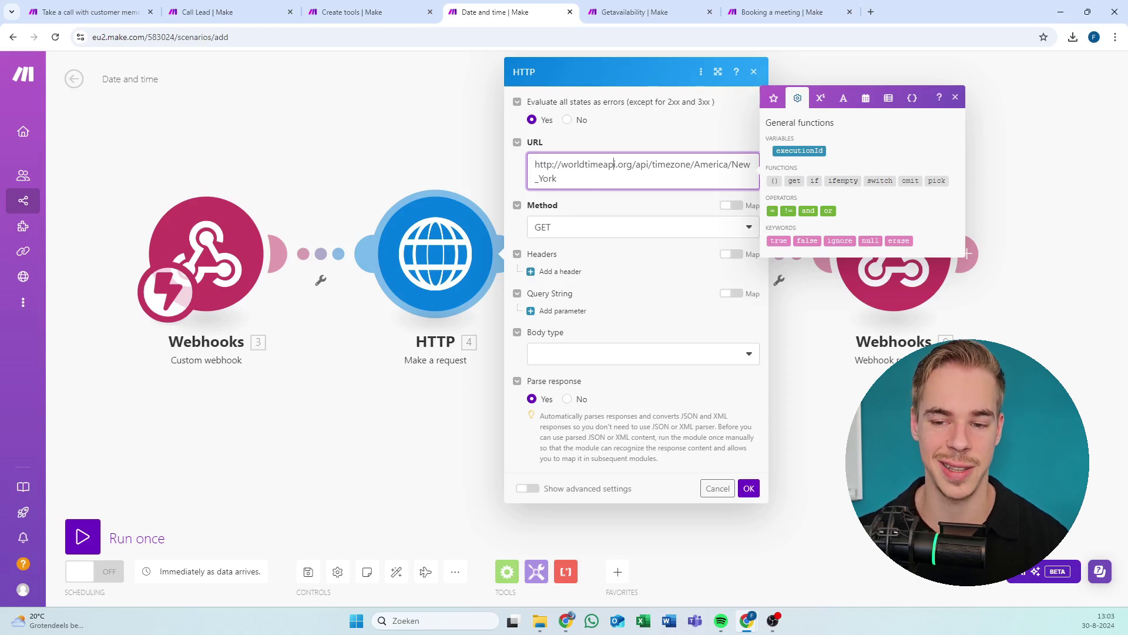
# Highlight the worldtimeapi timezone endpoint and the America/New_York part of the HTTP URL.
pyautogui.moveTo(573, 165); pyautogui.dragTo(608, 164)
pyautogui.click(608, 165)
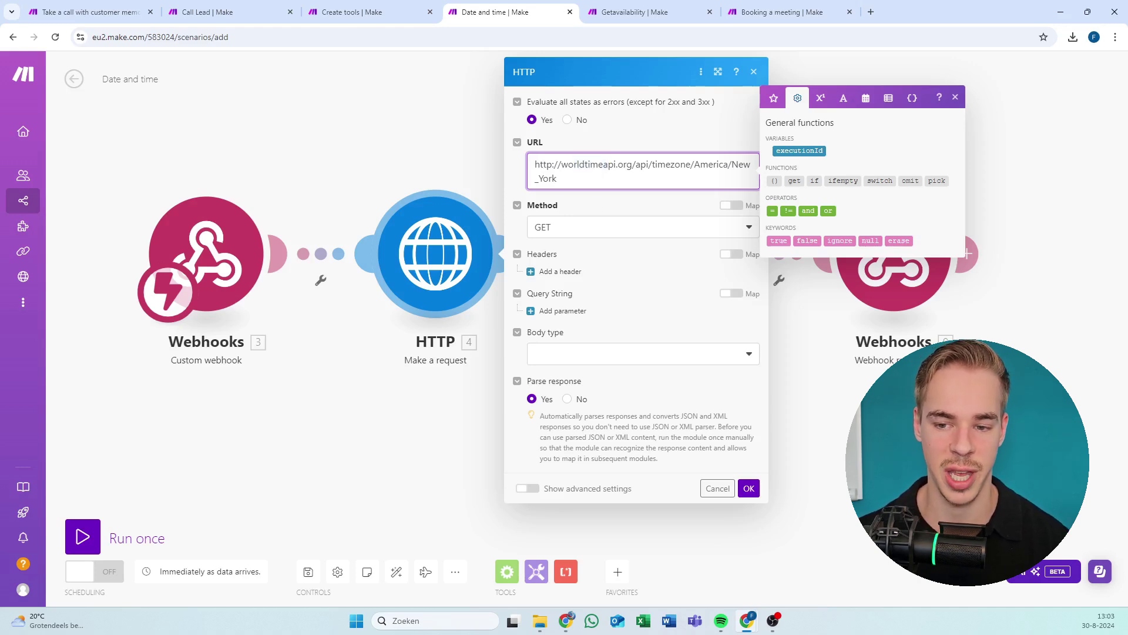
pyautogui.moveTo(694, 164); pyautogui.dragTo(557, 178)
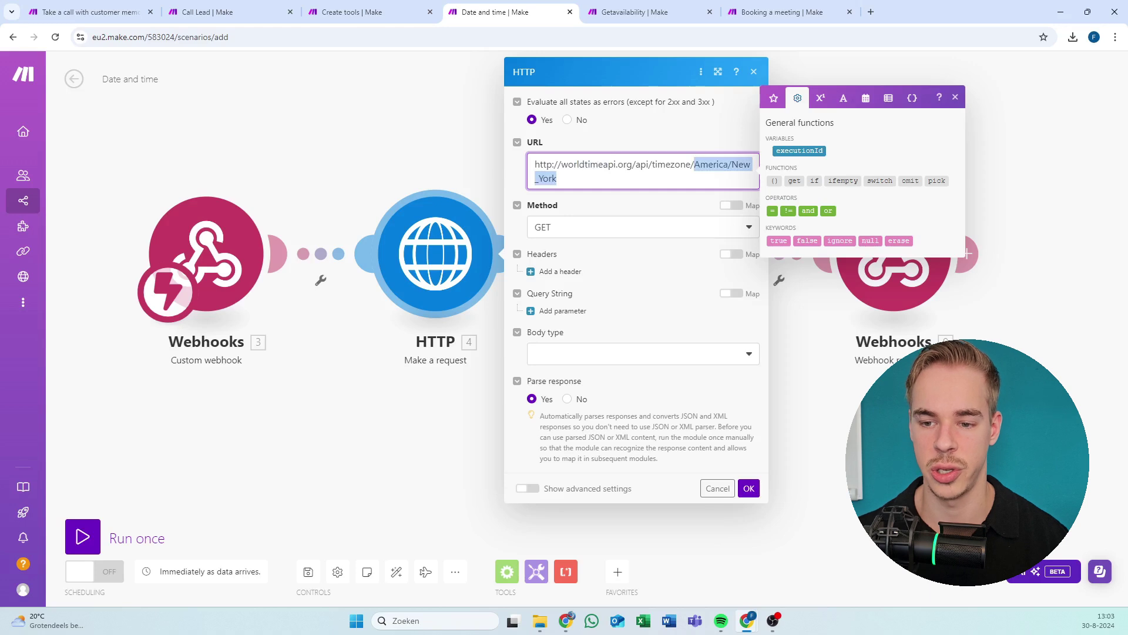
pyautogui.click(694, 165)
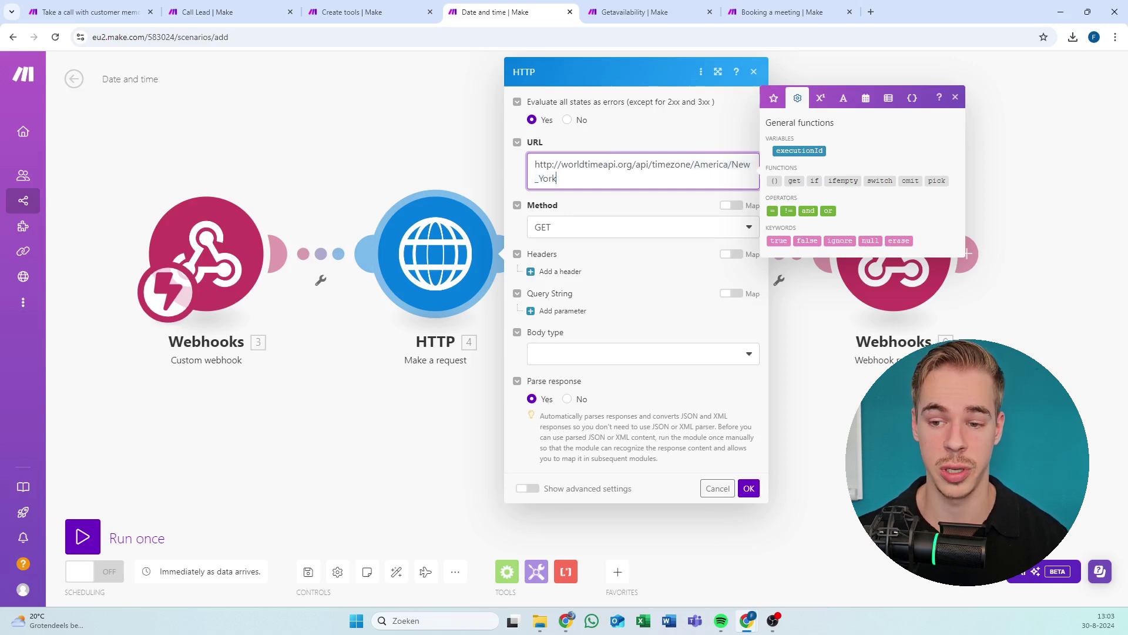
pyautogui.moveTo(694, 165); pyautogui.dragTo(556, 178)
pyautogui.click(697, 165)
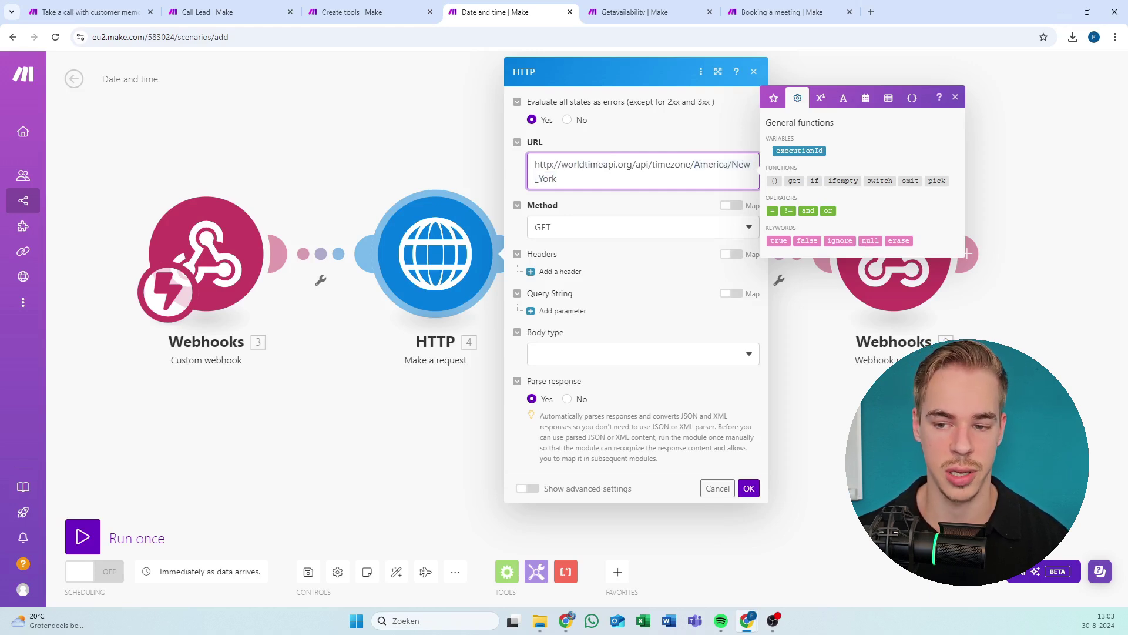
pyautogui.moveTo(556, 178); pyautogui.dragTo(684, 139)
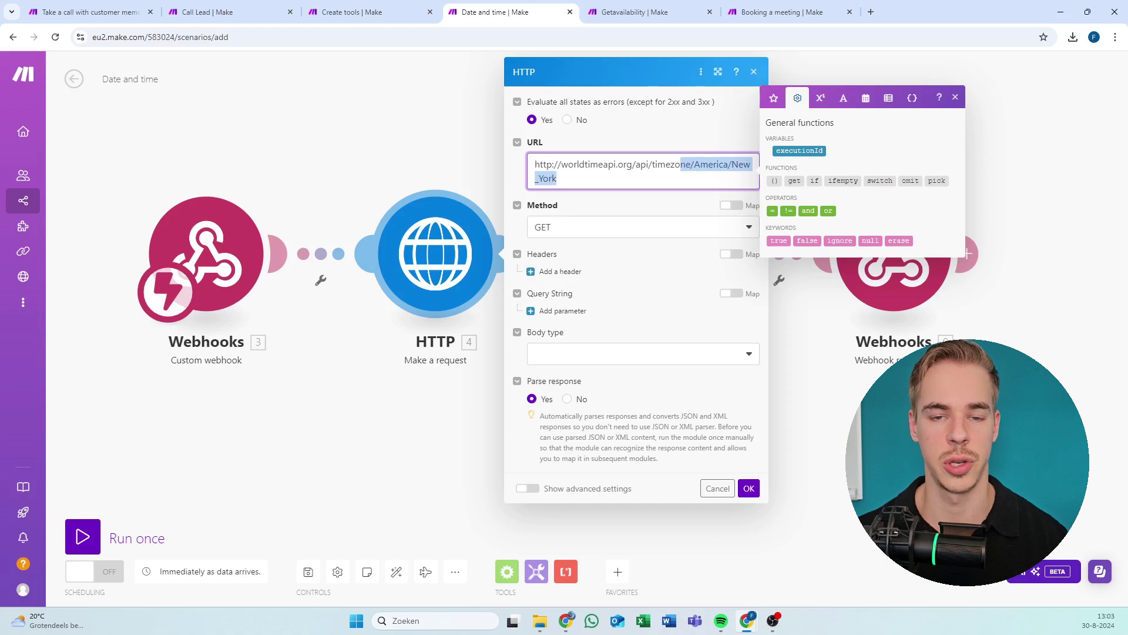
pyautogui.click(692, 165)
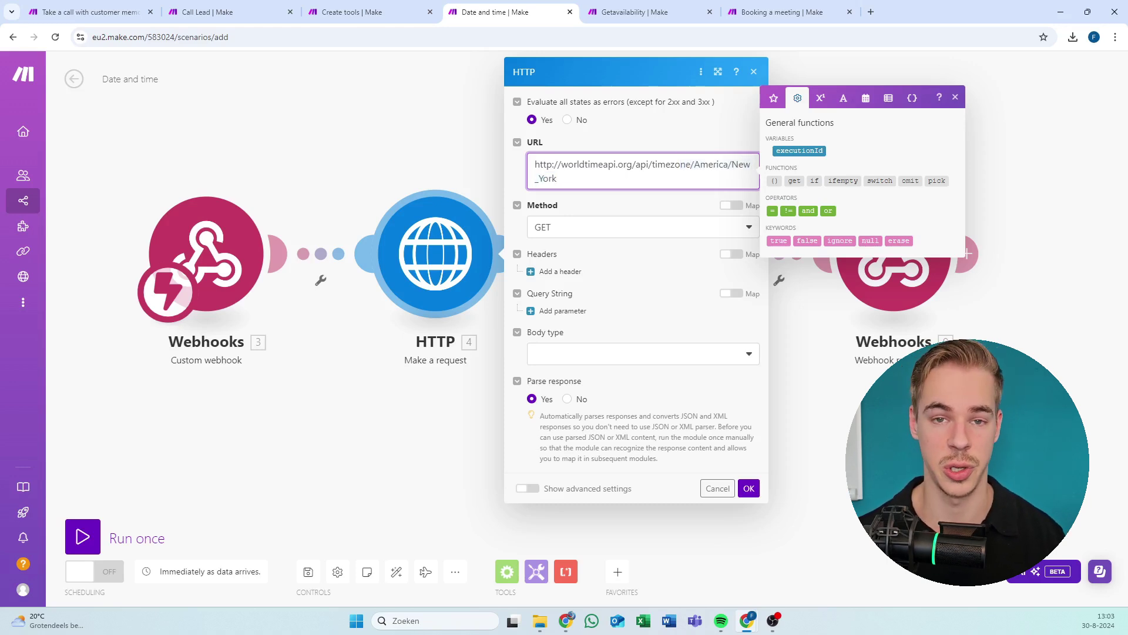
pyautogui.moveTo(691, 165); pyautogui.dragTo(292, 72)
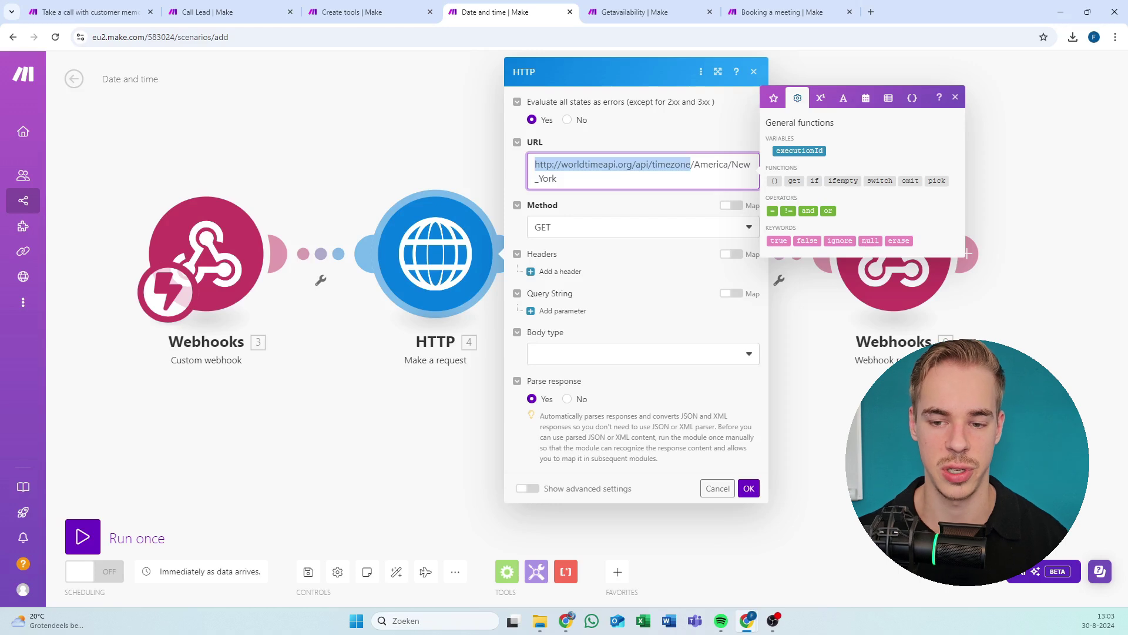
pyautogui.click(557, 178)
pyautogui.moveTo(557, 178); pyautogui.dragTo(681, 165)
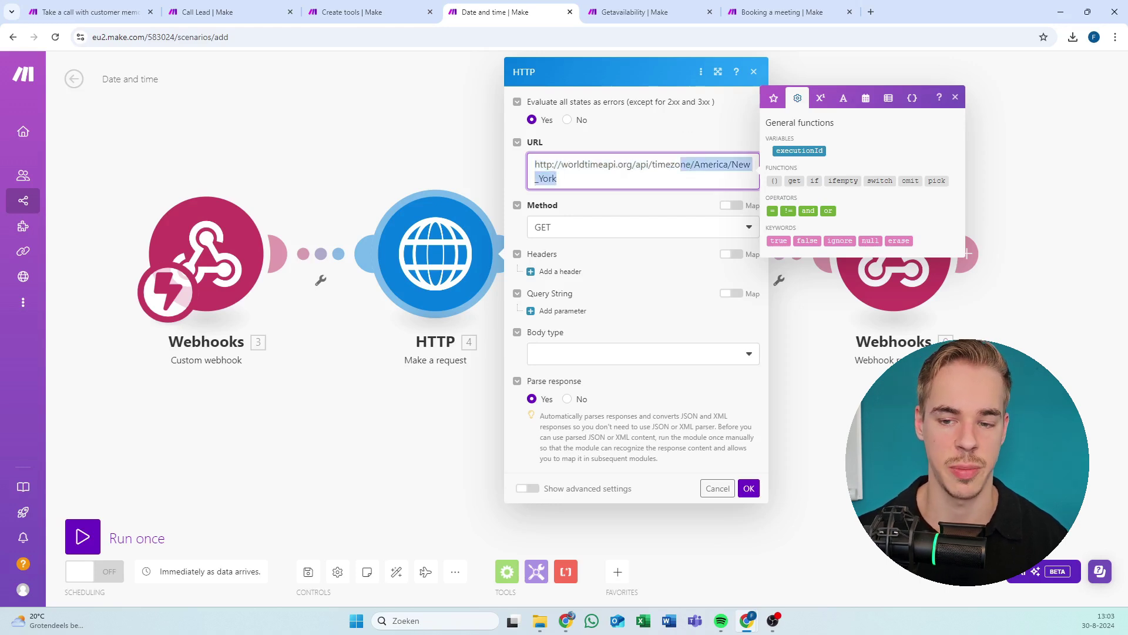
pyautogui.click(556, 178)
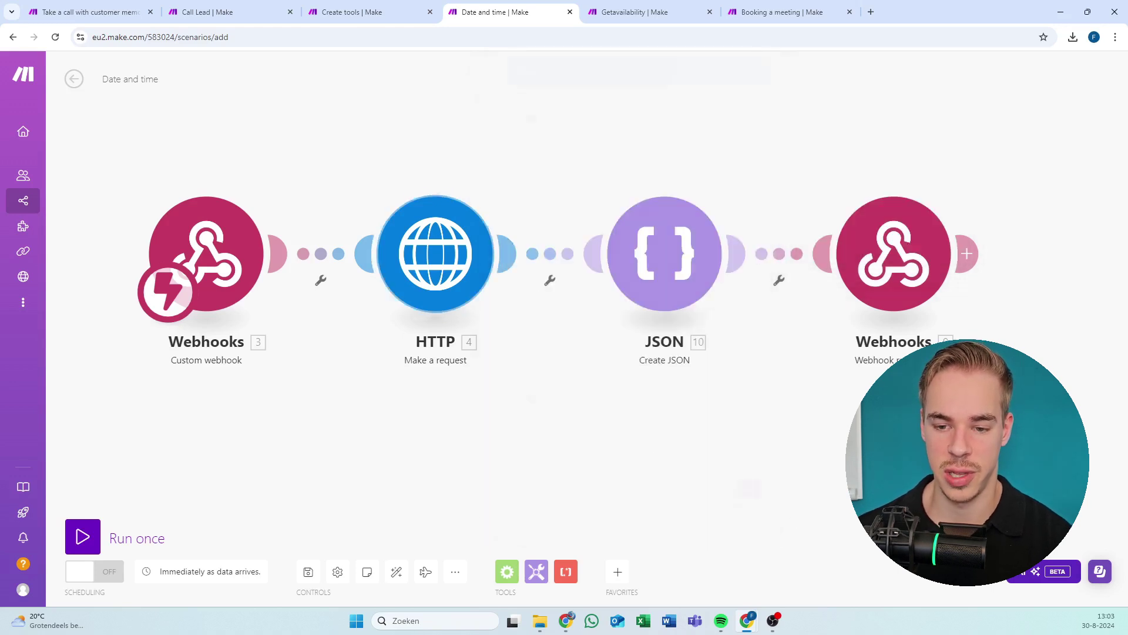
# Reopen the HTTP module, point out America/New_York again, and confirm with OK.
pyautogui.click(748, 488)
pyautogui.click(377, 287)
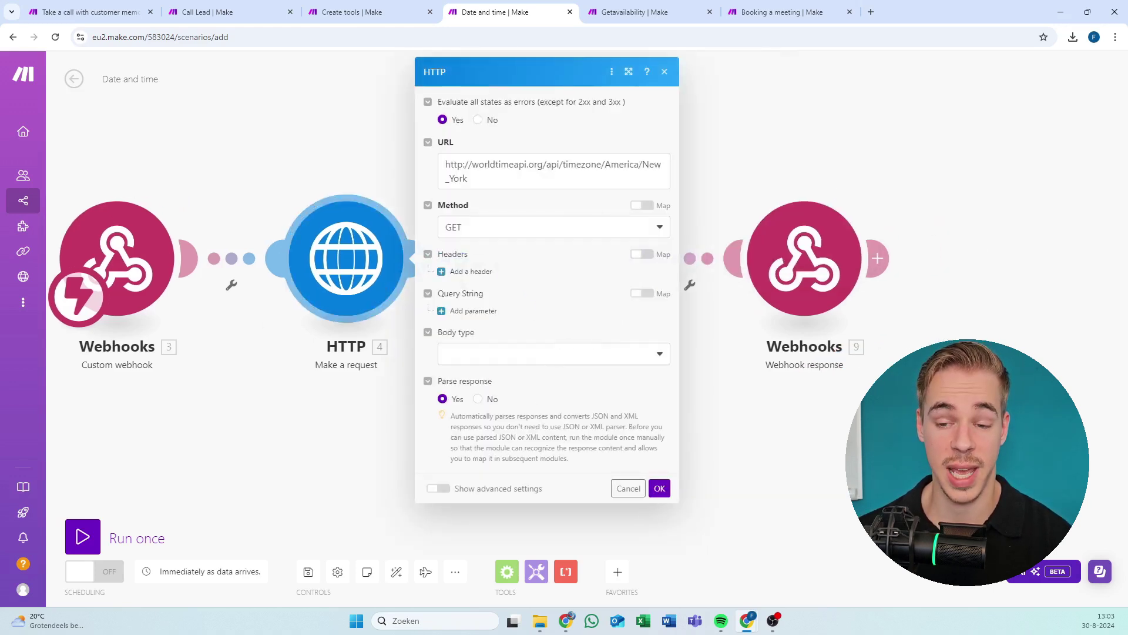
pyautogui.moveTo(606, 164); pyautogui.dragTo(468, 179)
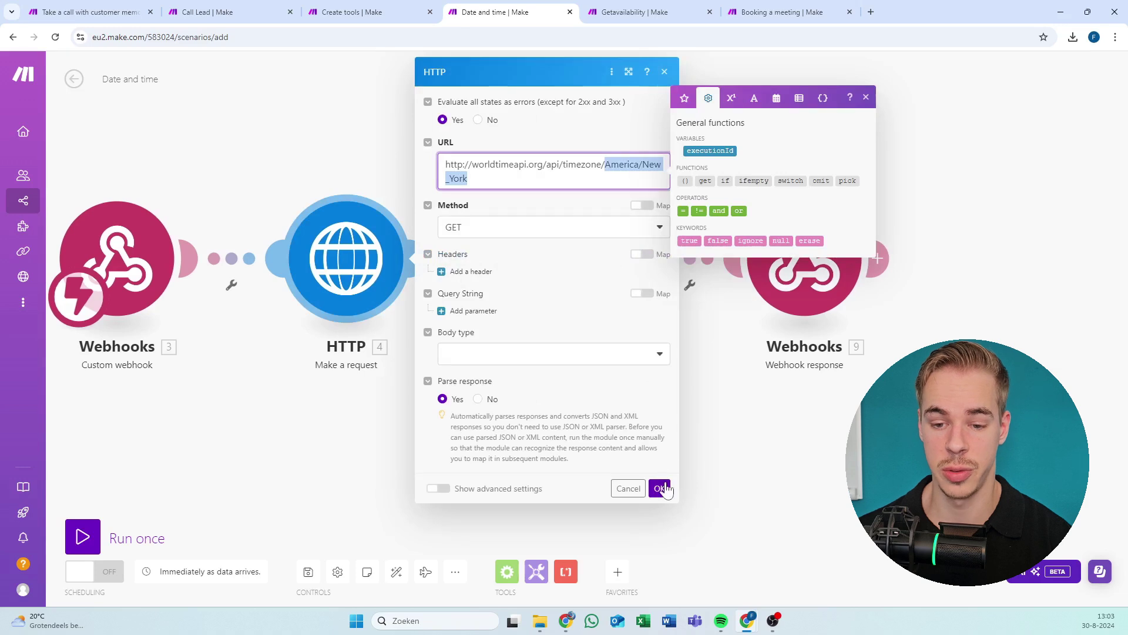
pyautogui.click(659, 488)
# Review the JSON module's toolCallId and utc_datetime result mapping, then close it back to the canvas.
pyautogui.click(598, 276)
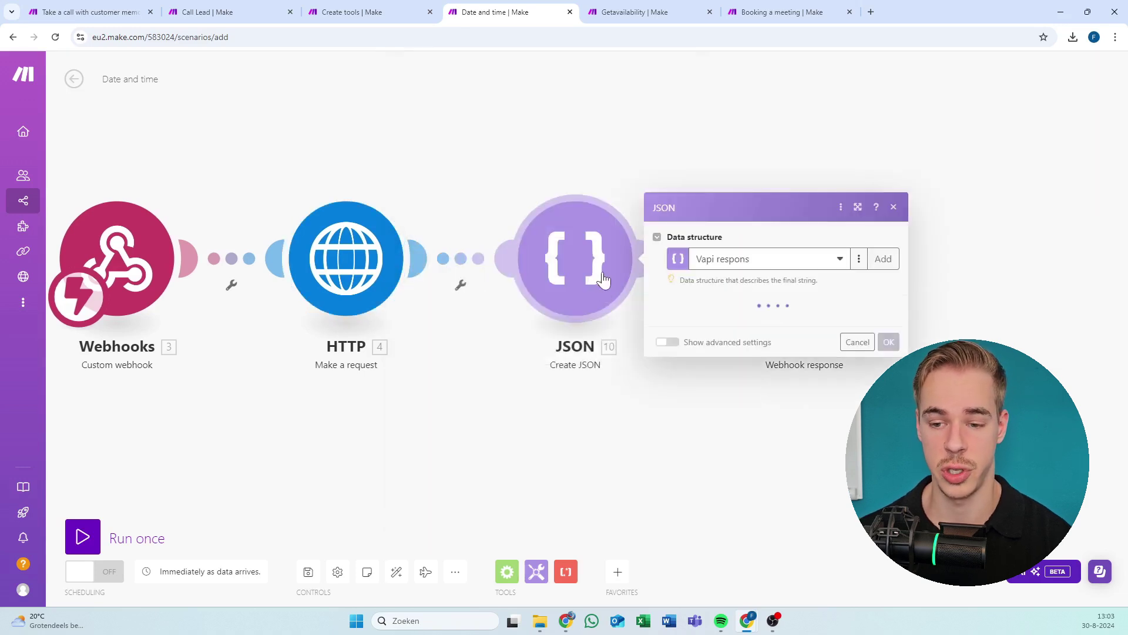
pyautogui.moveTo(601, 164); pyautogui.dragTo(486, 164)
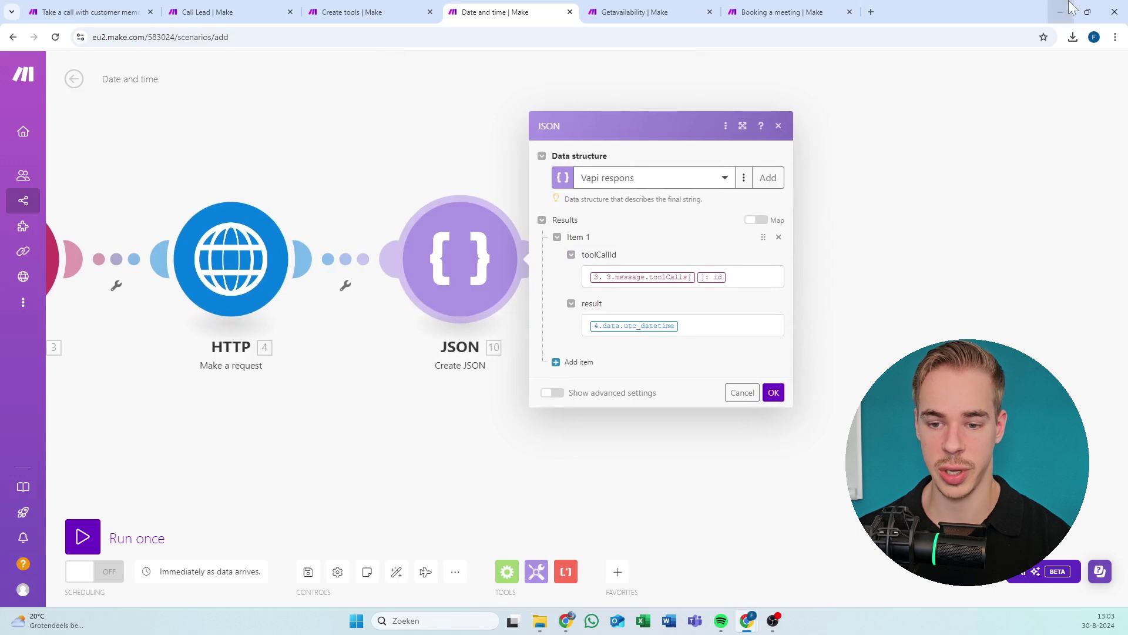
pyautogui.click(778, 126)
pyautogui.rightClick(460, 255)
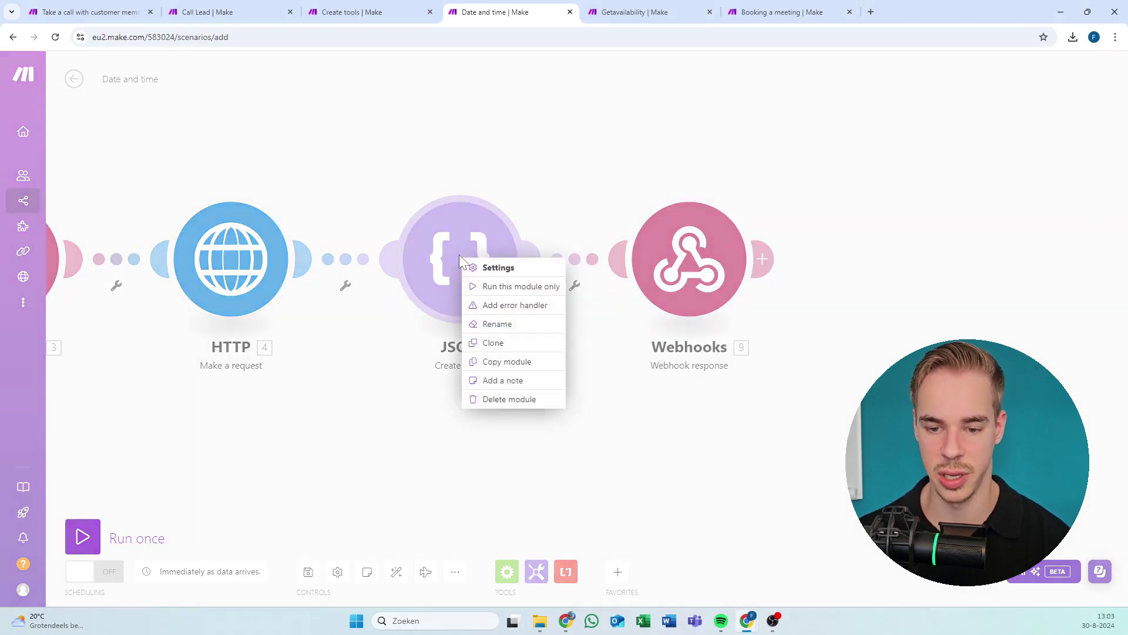
pyautogui.click(541, 209)
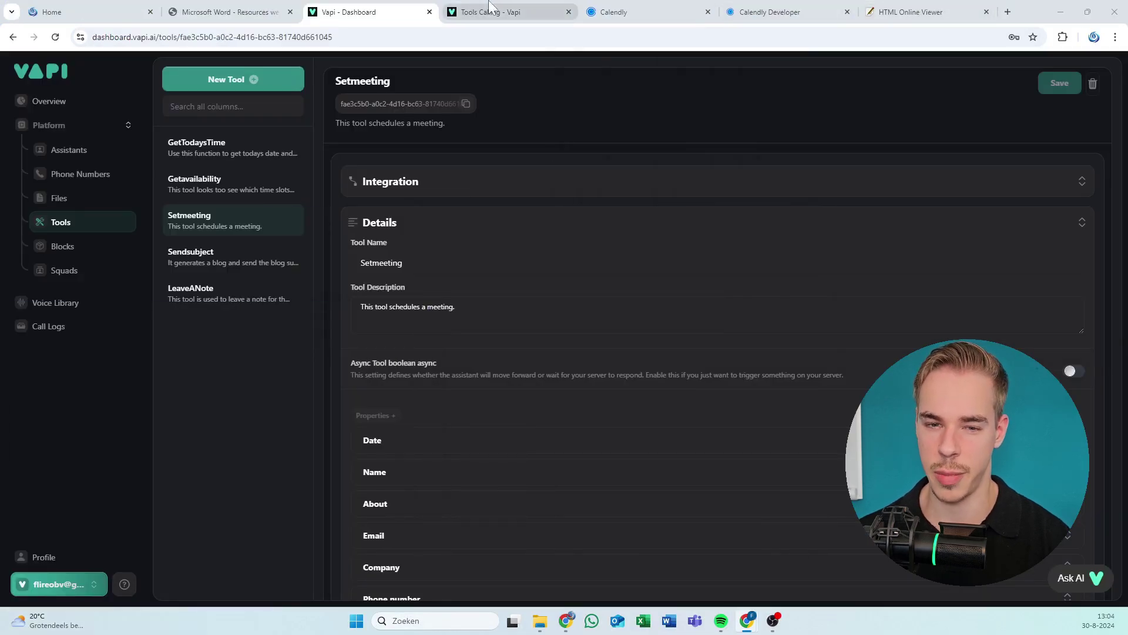
# Open the Vapi documentation from the dashboard's help and resources menu.
pyautogui.click(487, 11)
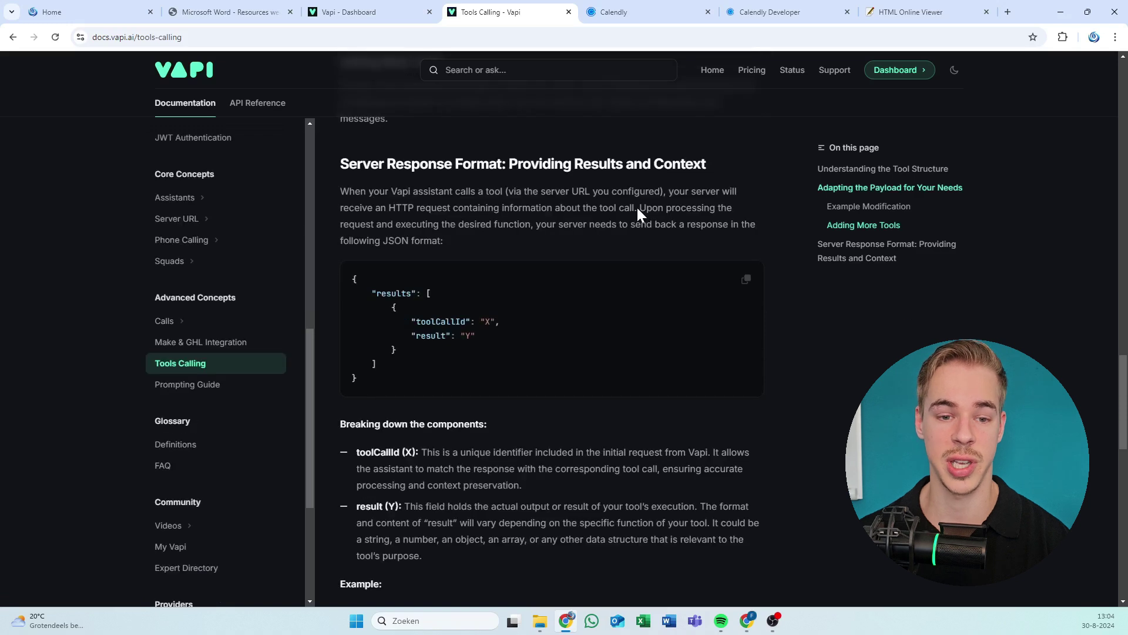
pyautogui.click(360, 13)
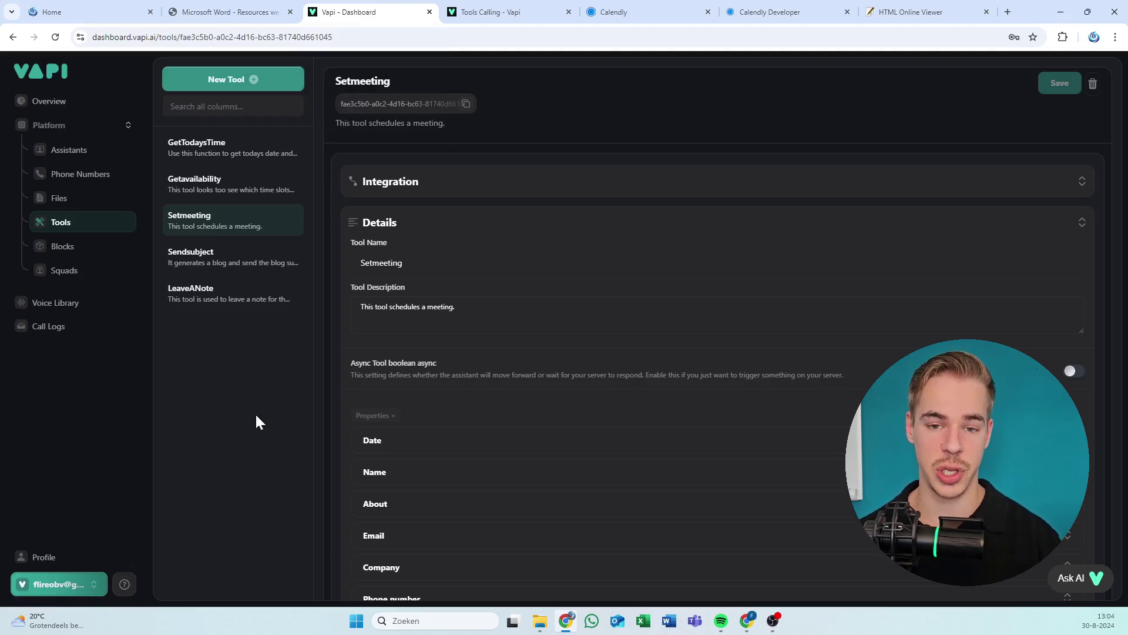
pyautogui.click(94, 582)
pyautogui.click(125, 583)
pyautogui.click(123, 584)
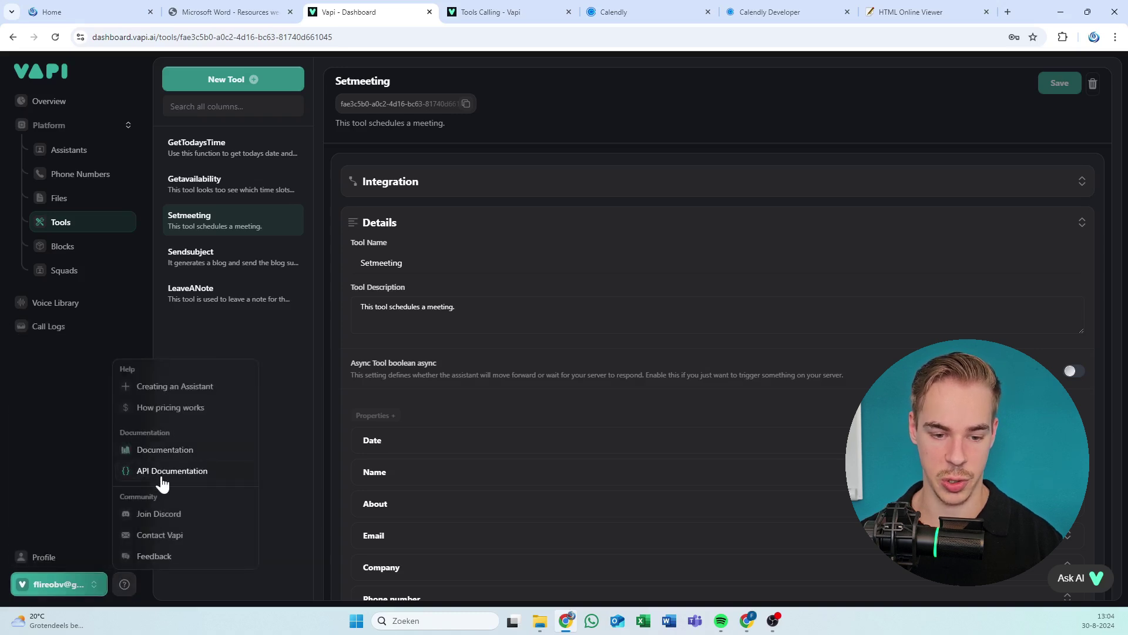
pyautogui.click(171, 458)
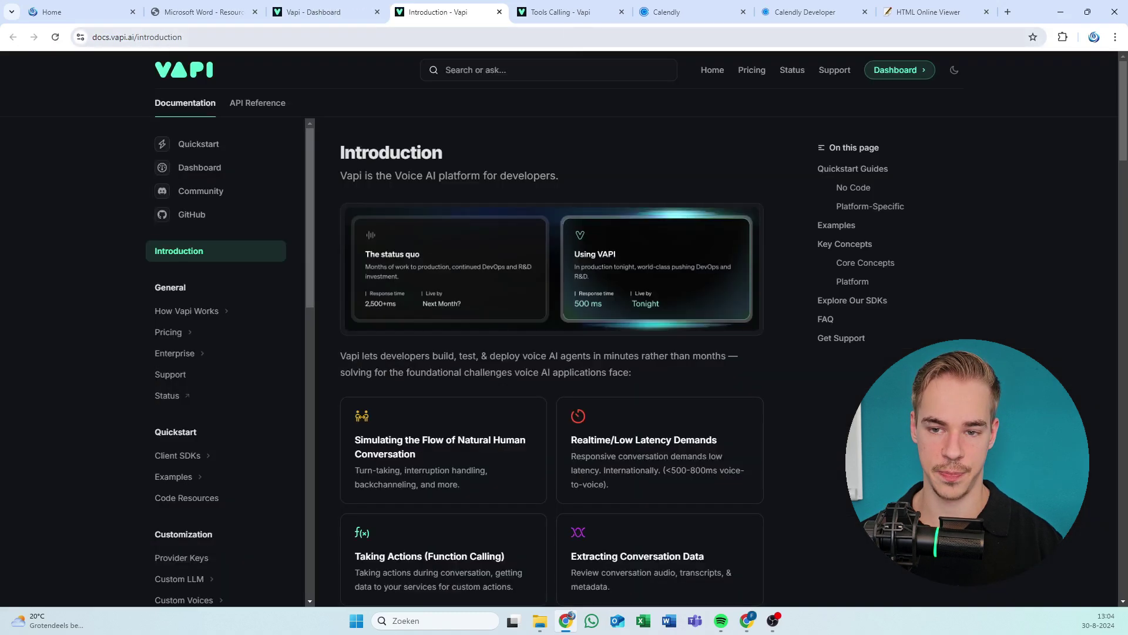
# Go to the Tools Calling docs page and copy the Server Response Format JSON example.
pyautogui.click(621, 12)
pyautogui.scroll(-10, 177, 400)
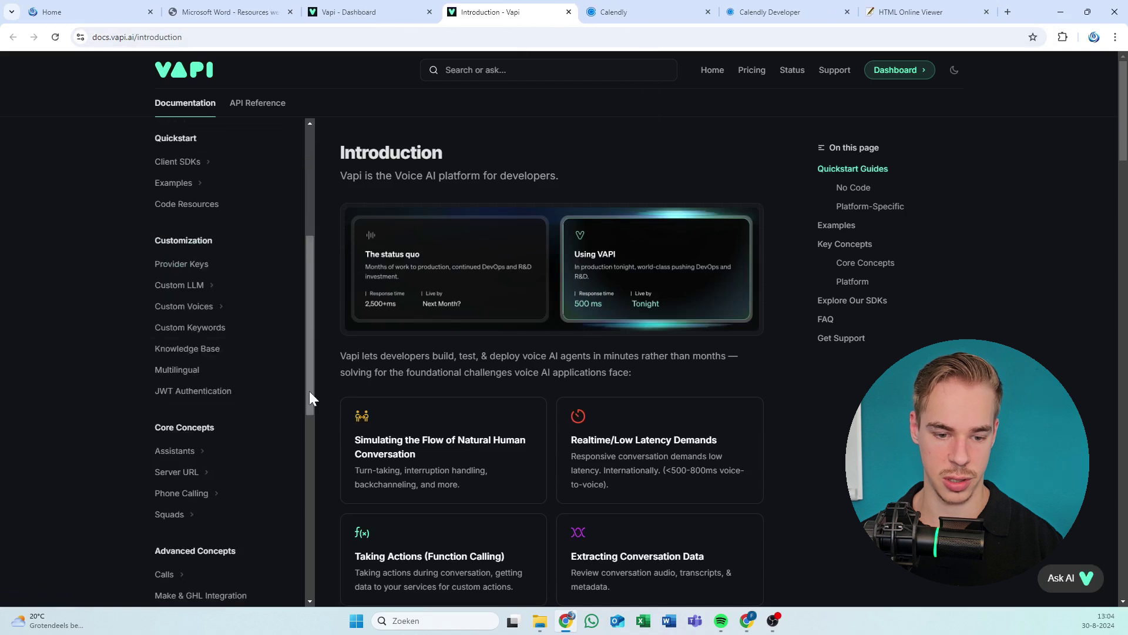
pyautogui.scroll(-3, 210, 404)
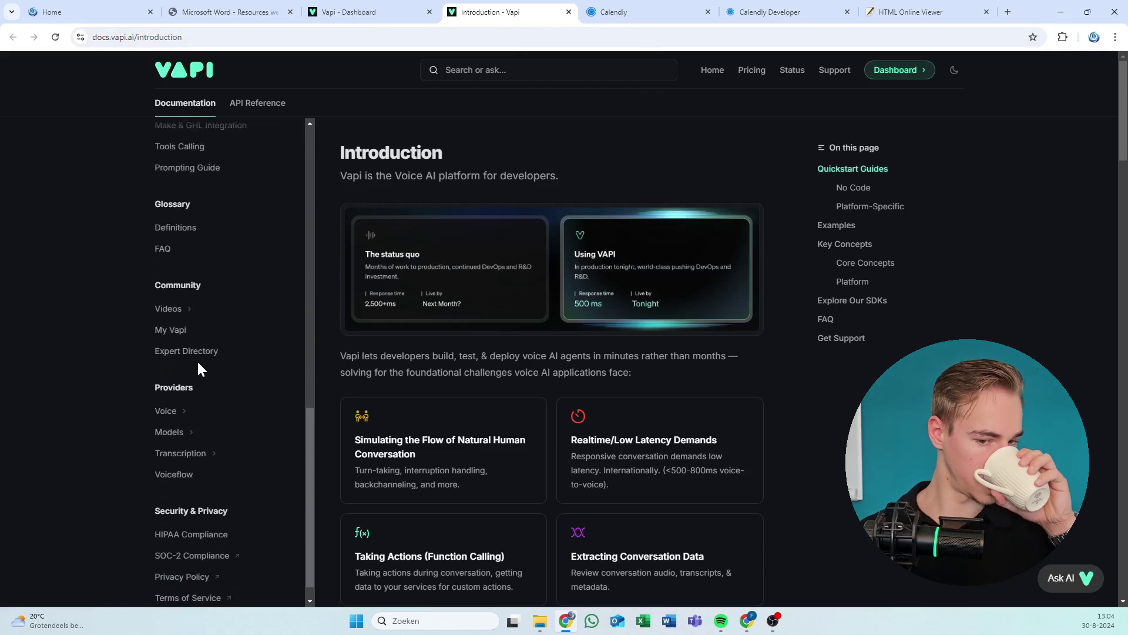
pyautogui.scroll(3, 199, 365)
pyautogui.click(195, 300)
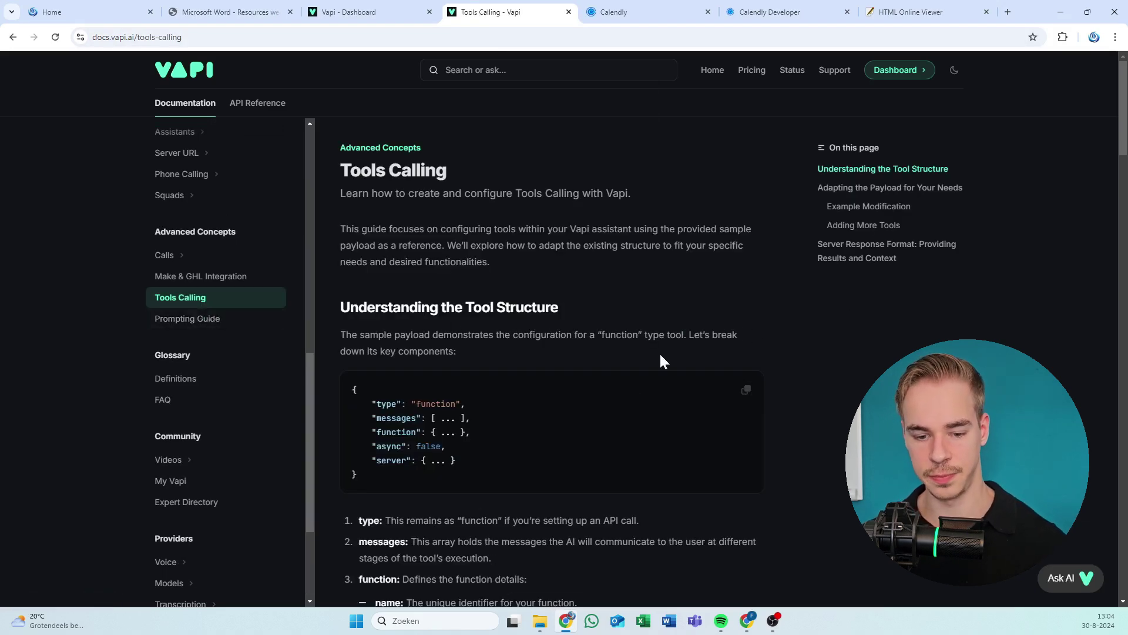
pyautogui.scroll(-10, 662, 360)
pyautogui.scroll(-12, 541, 382)
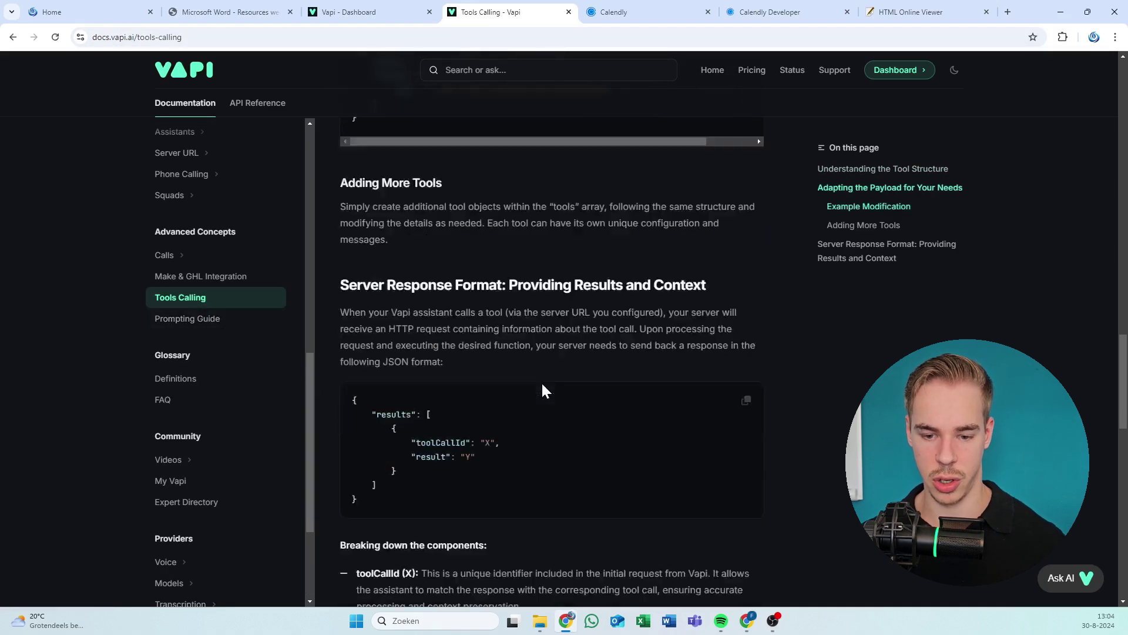
pyautogui.click(746, 313)
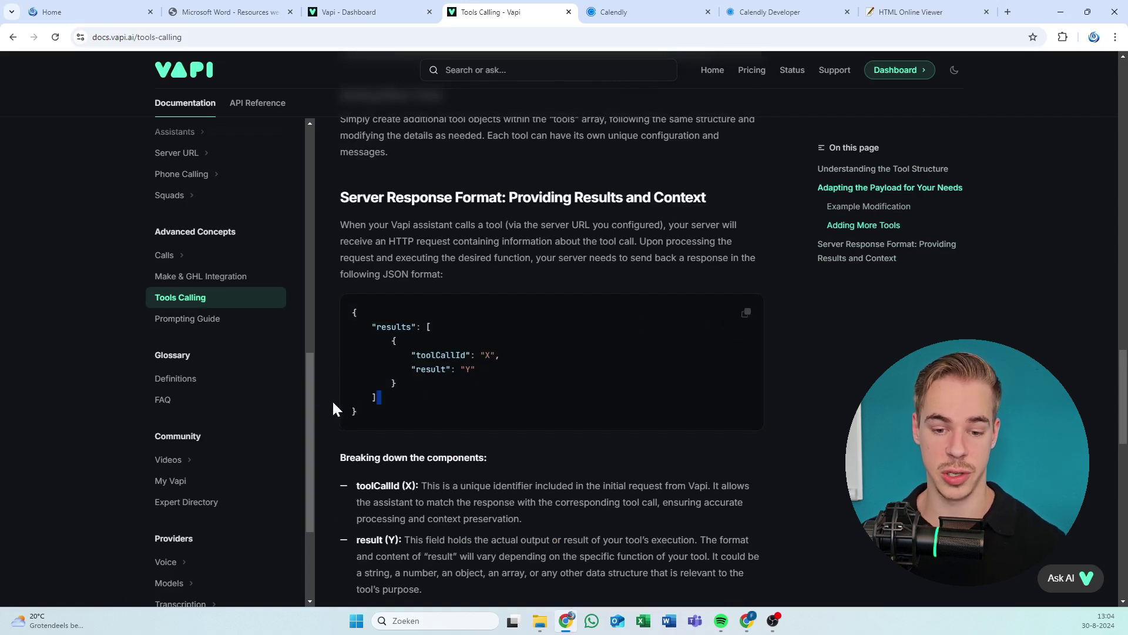
pyautogui.moveTo(333, 403); pyautogui.dragTo(420, 322)
pyautogui.click(746, 314)
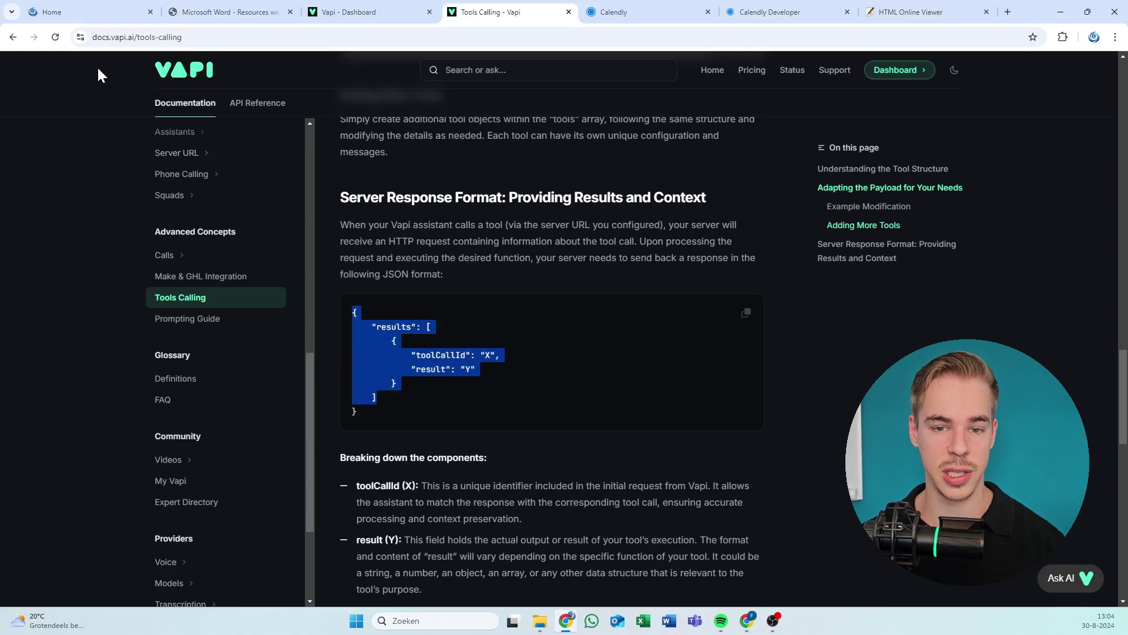
# Recopy the results/toolCallId/result response format and return to the Make scenario.
pyautogui.click(368, 15)
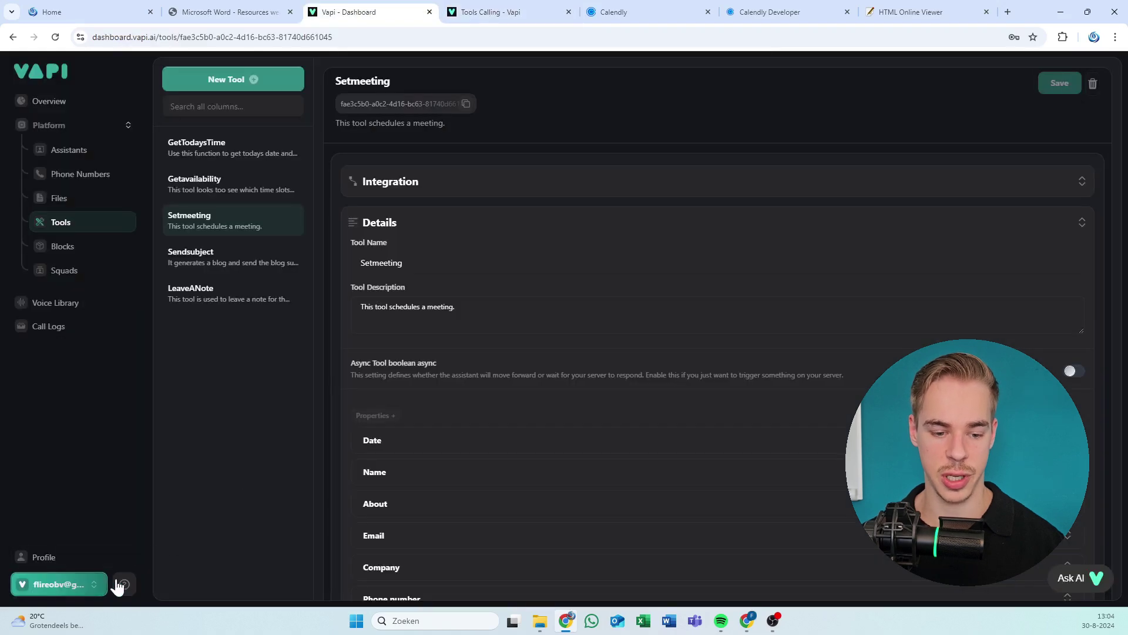
pyautogui.click(123, 583)
pyautogui.click(458, 11)
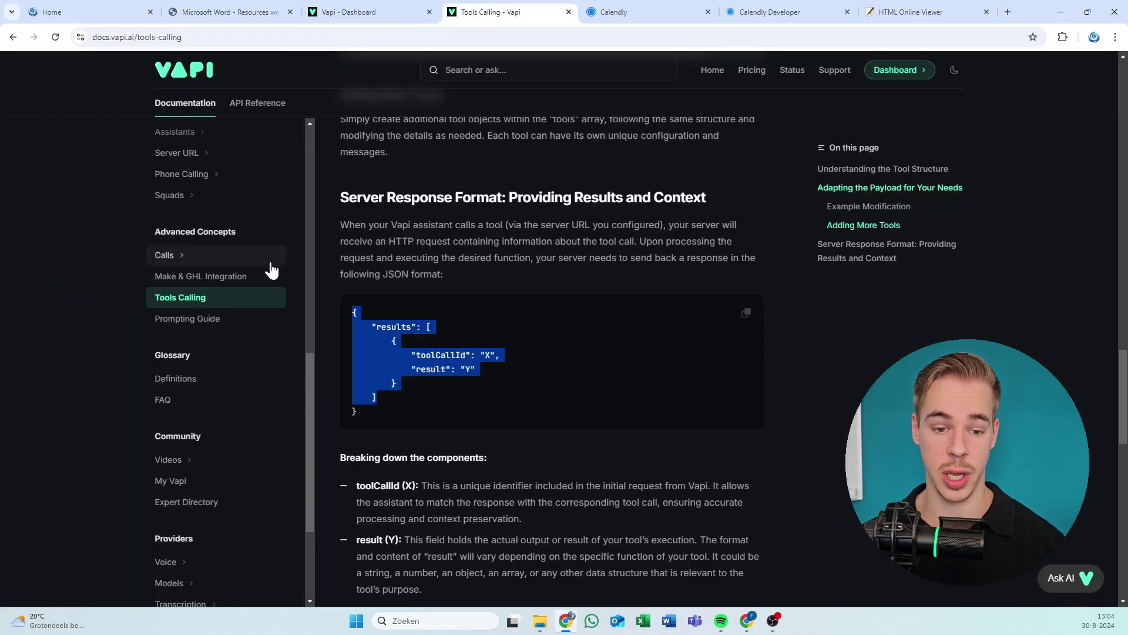
pyautogui.scroll(-2, 488, 202)
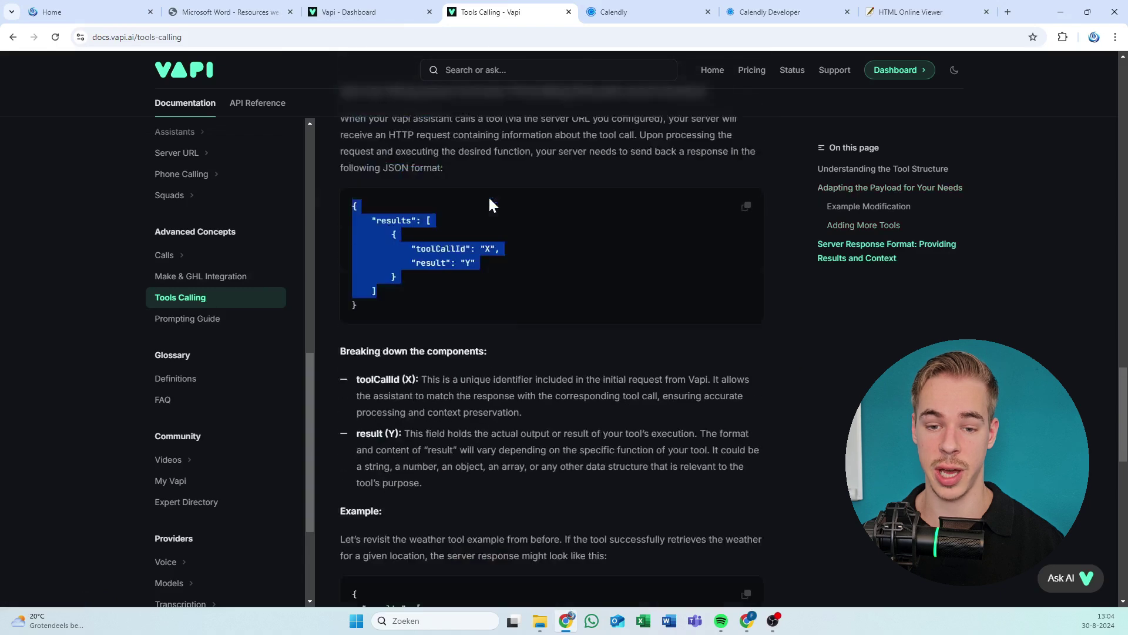
pyautogui.scroll(1, 489, 201)
pyautogui.click(434, 335)
pyautogui.click(746, 254)
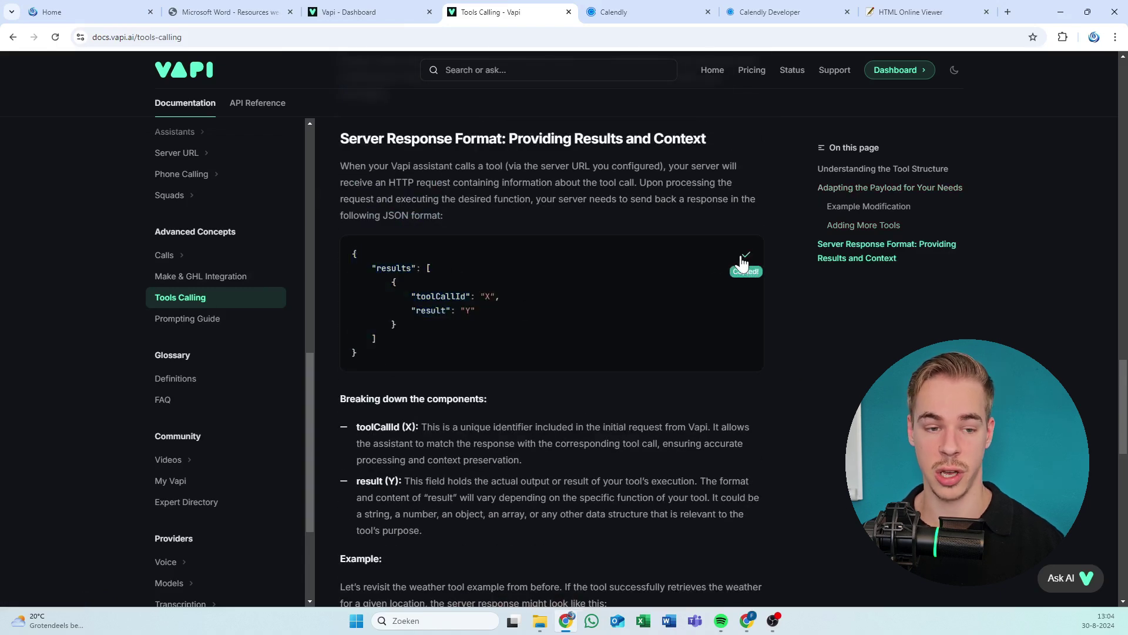
pyautogui.hotkey('alt', 'Tab')
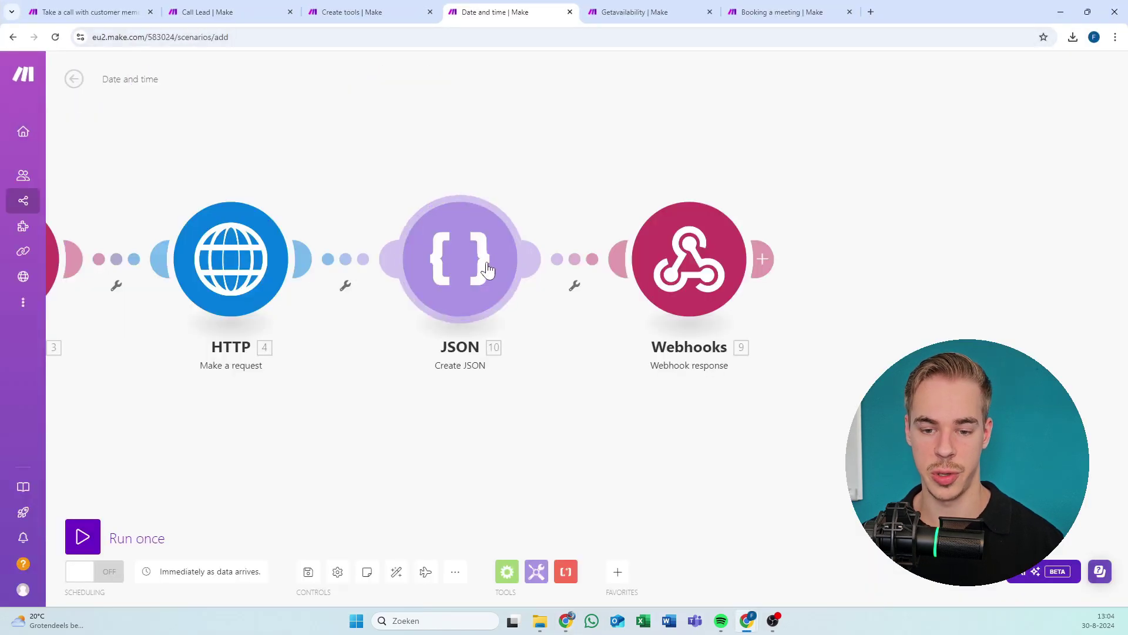
# Insert a second Create JSON module before the Webhook response and auto-align the modules.
pyautogui.rightClick(487, 265)
pyautogui.click(579, 250)
pyautogui.click(546, 170)
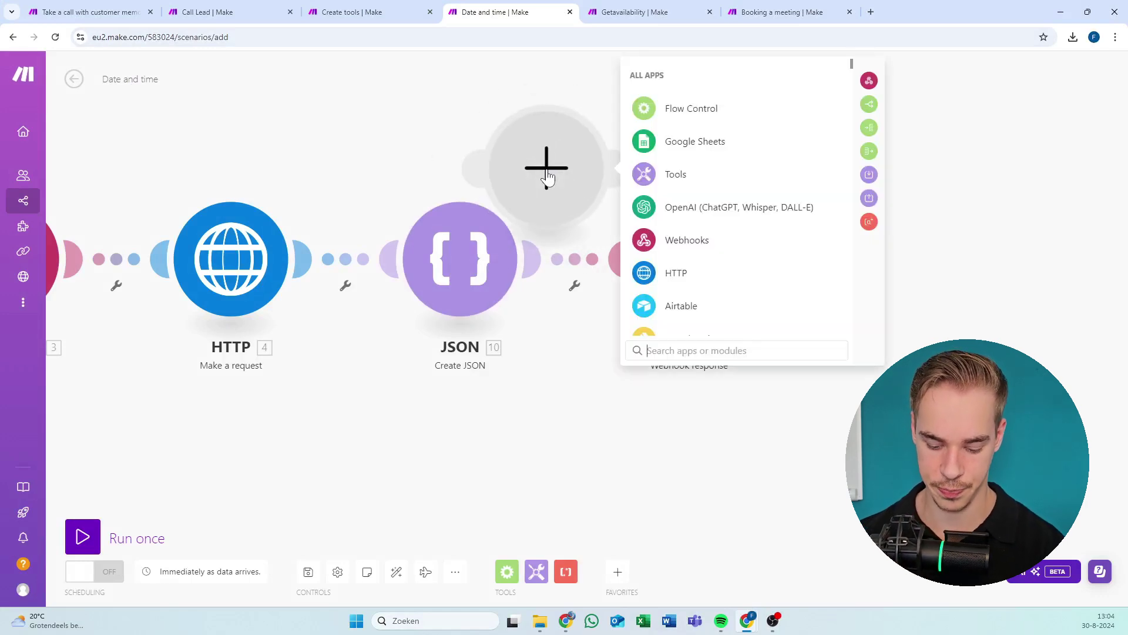
pyautogui.write('json')
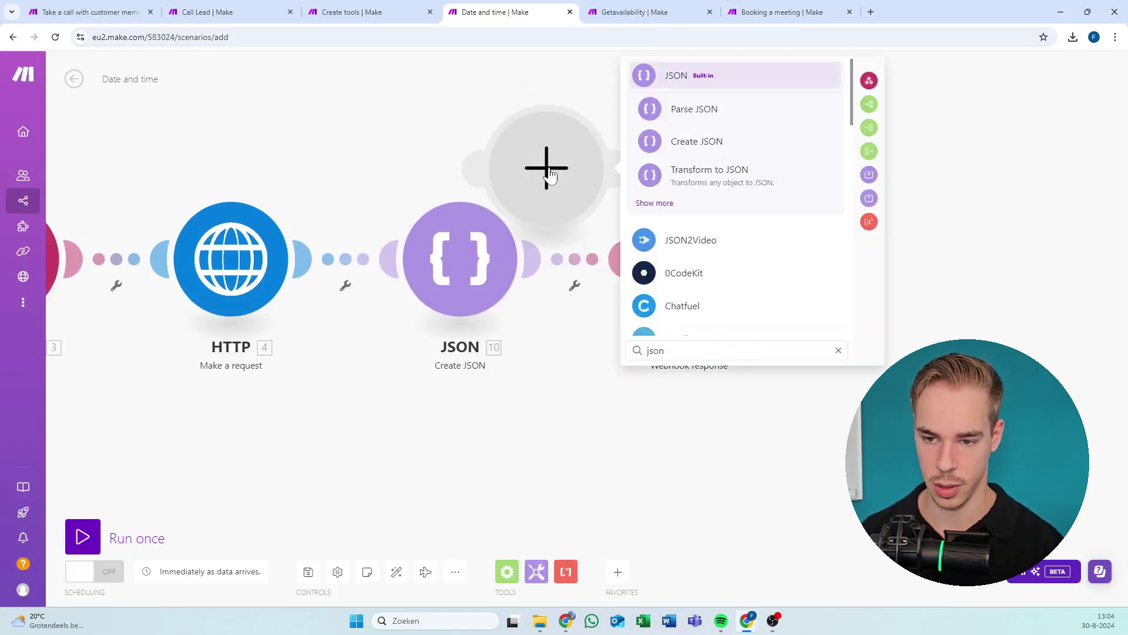
pyautogui.click(698, 143)
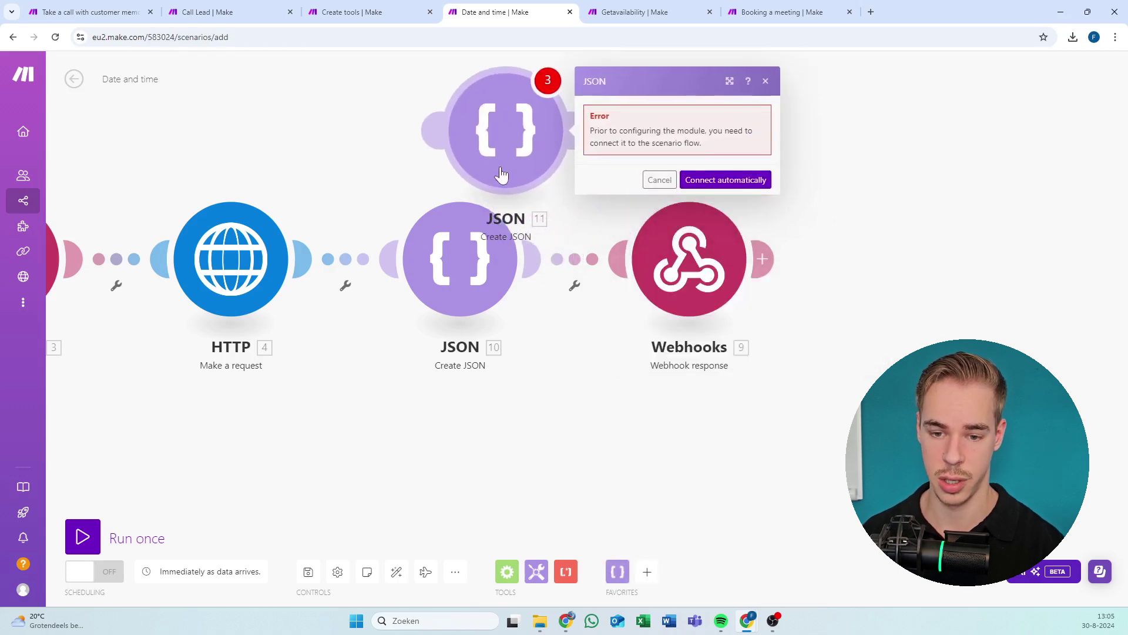
pyautogui.moveTo(501, 174); pyautogui.dragTo(589, 264)
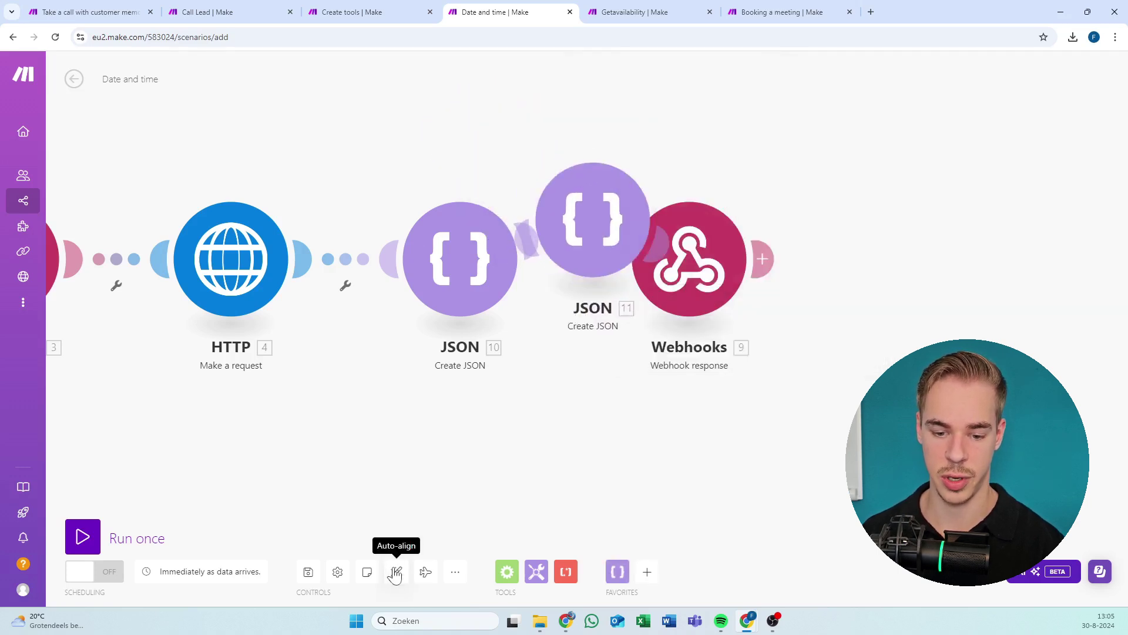
pyautogui.click(395, 573)
# Start a new data structure in the JSON module named 'Vapi AI Date and time'.
pyautogui.click(633, 288)
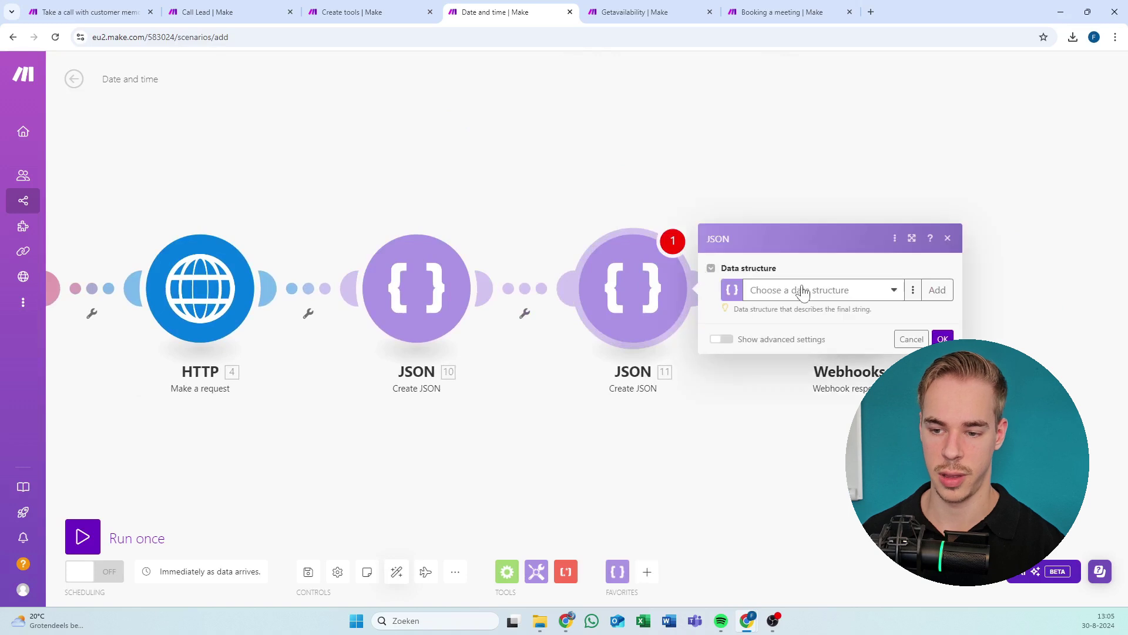
pyautogui.click(935, 290)
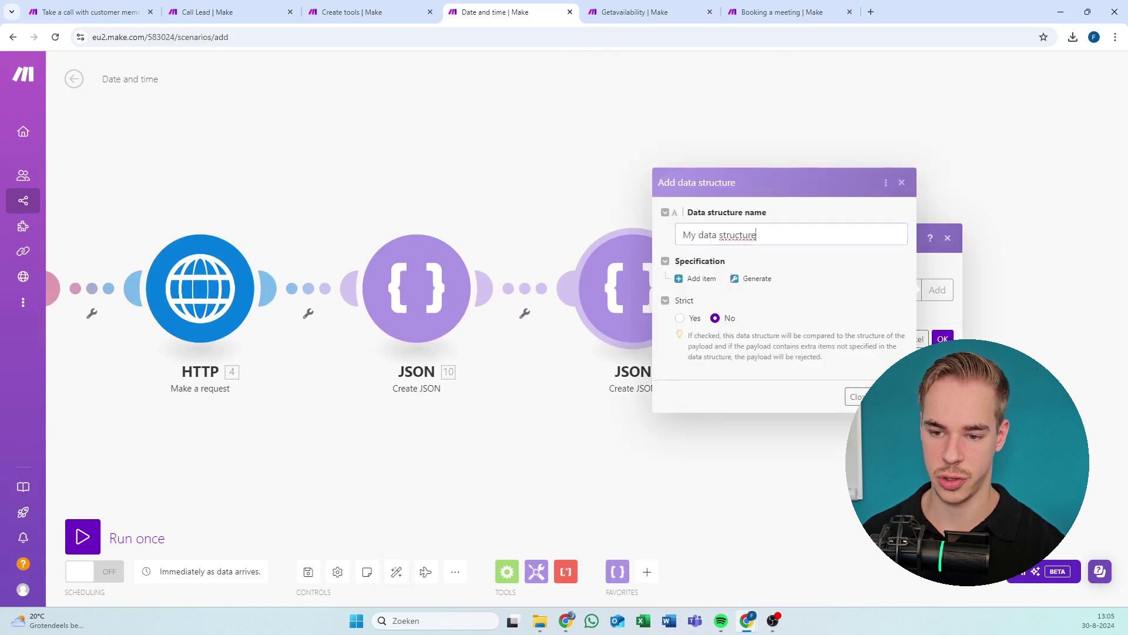
pyautogui.hotkey('ctrl', 'a')
pyautogui.write('Vapi a')
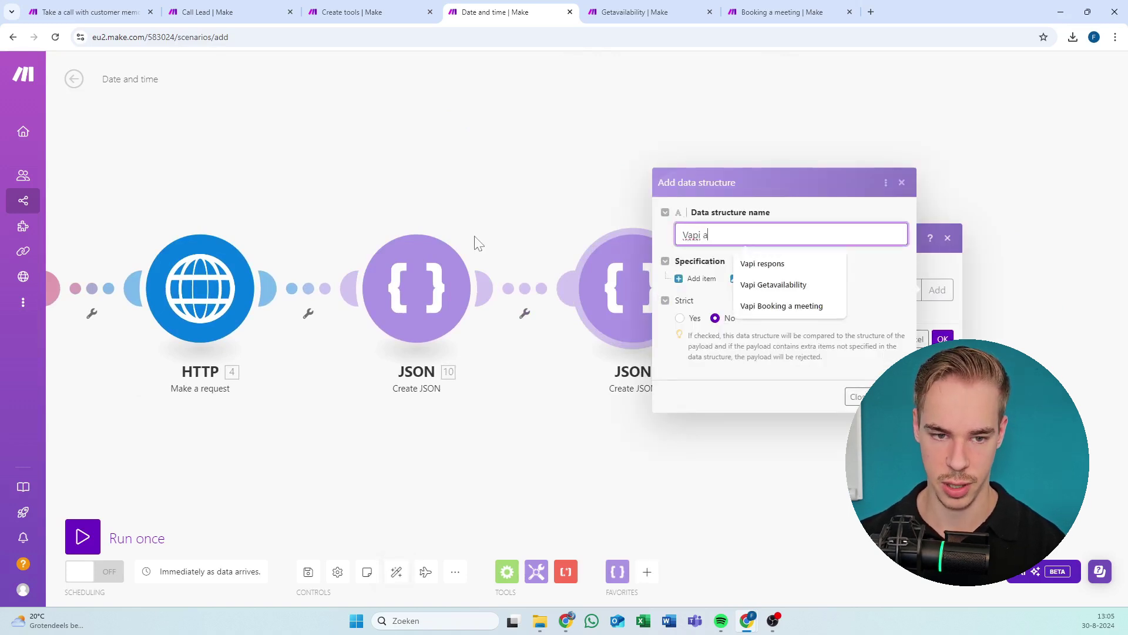
pyautogui.press('BackSpace')
pyautogui.write('AI ')
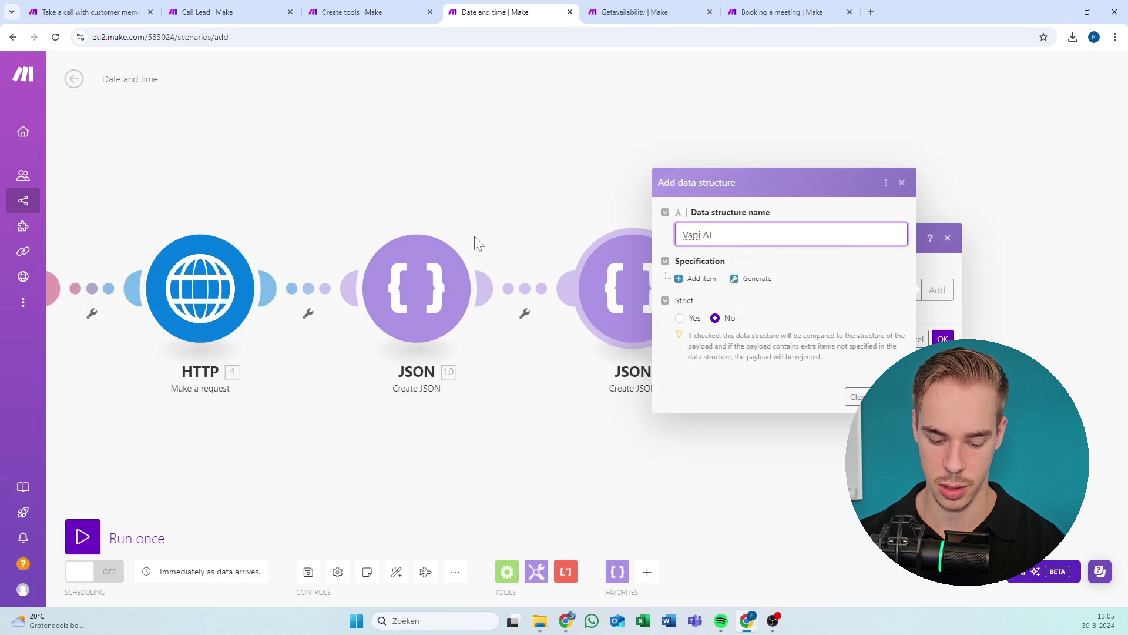
pyautogui.write('Date and time')
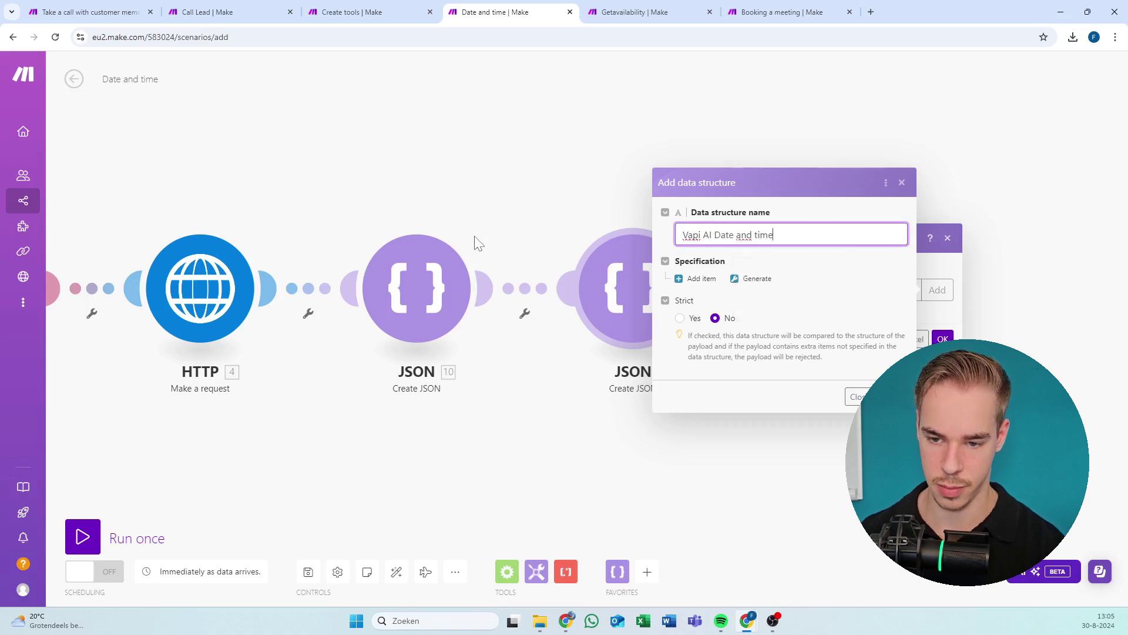
# Generate the structure from the pasted results JSON sample and save it.
pyautogui.click(752, 278)
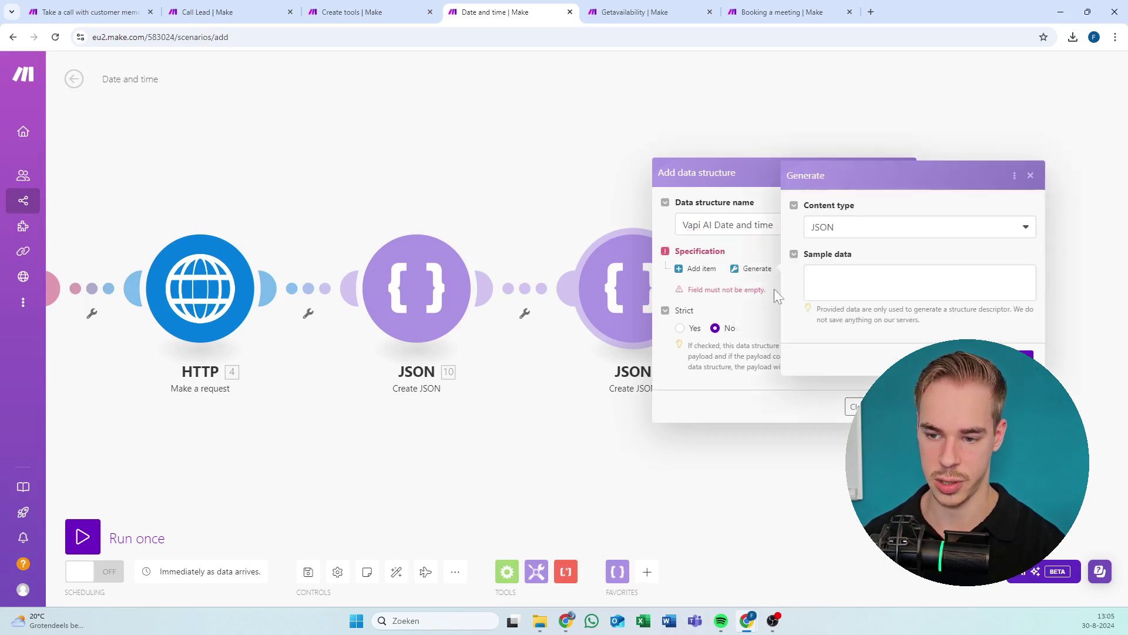
pyautogui.click(919, 282)
pyautogui.hotkey('ctrl', 'v')
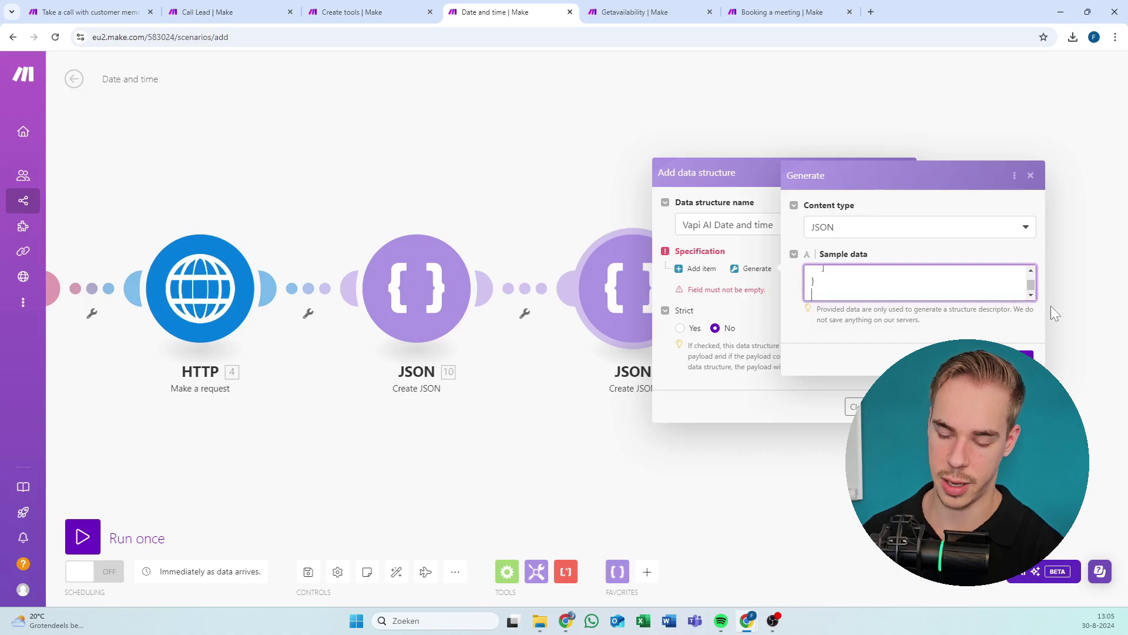
pyautogui.scroll(5, 1031, 286)
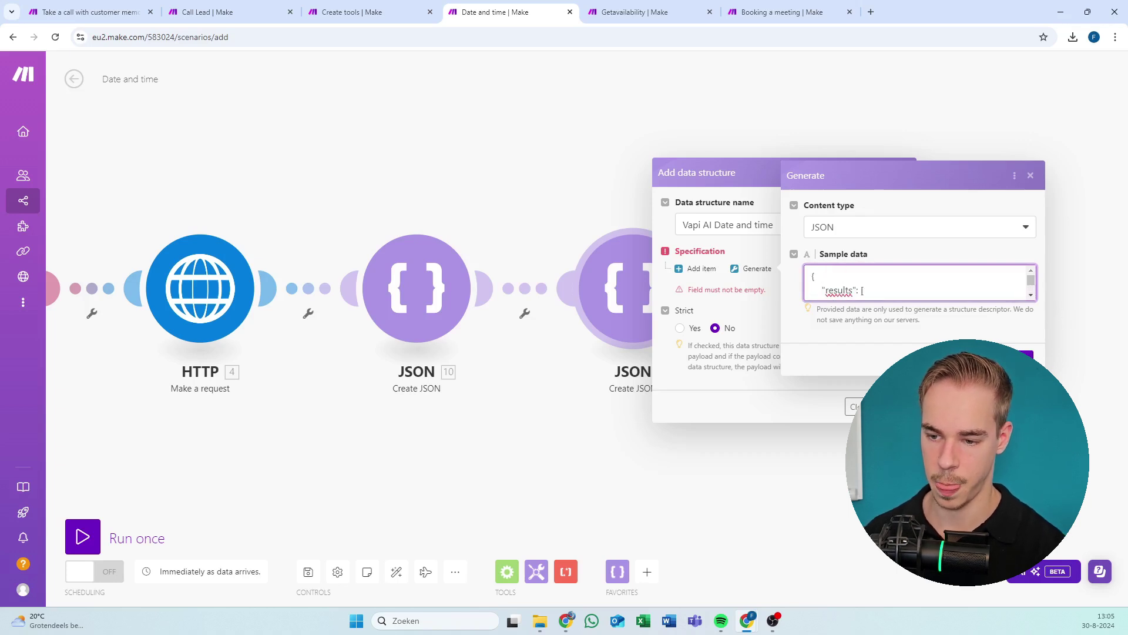
pyautogui.click(1025, 357)
pyautogui.scroll(-8, 760, 347)
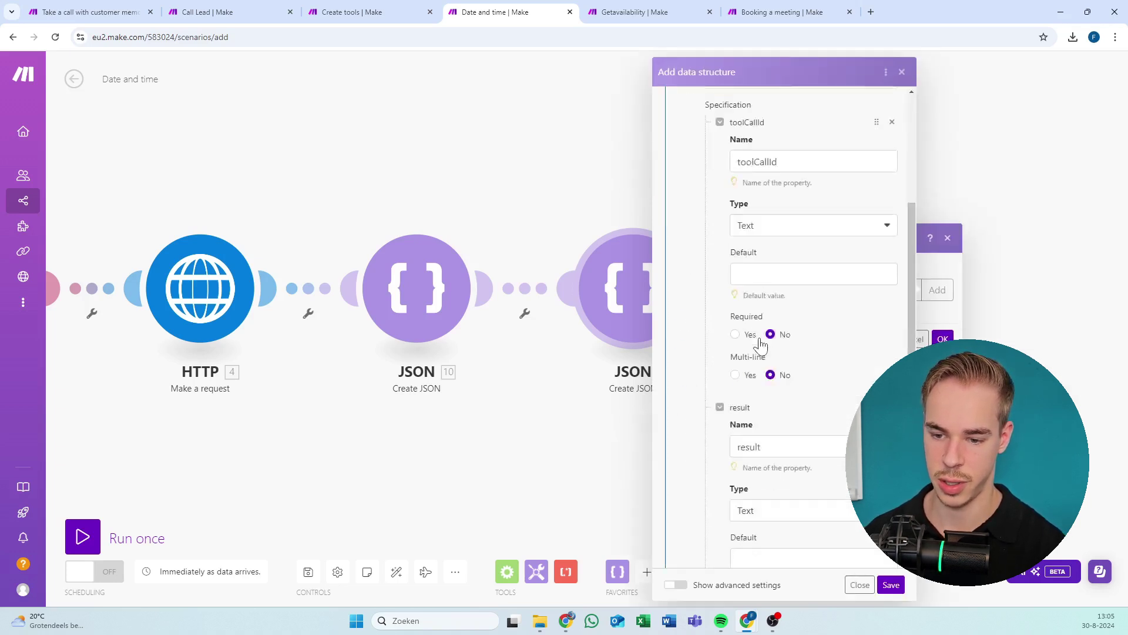
pyautogui.scroll(-5, 812, 226)
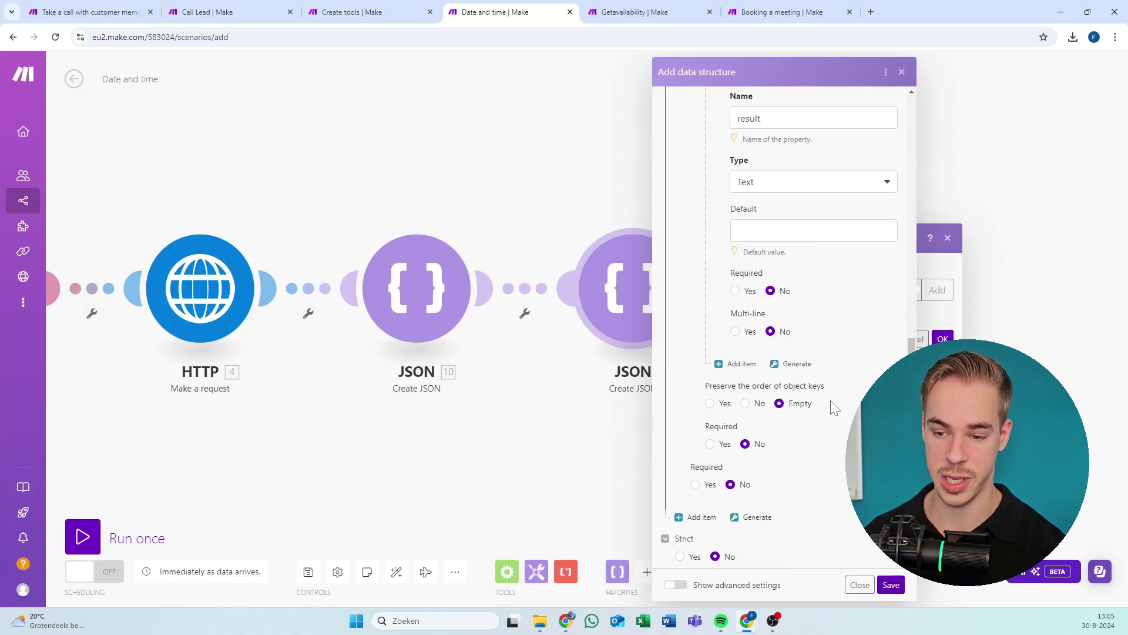
pyautogui.click(892, 585)
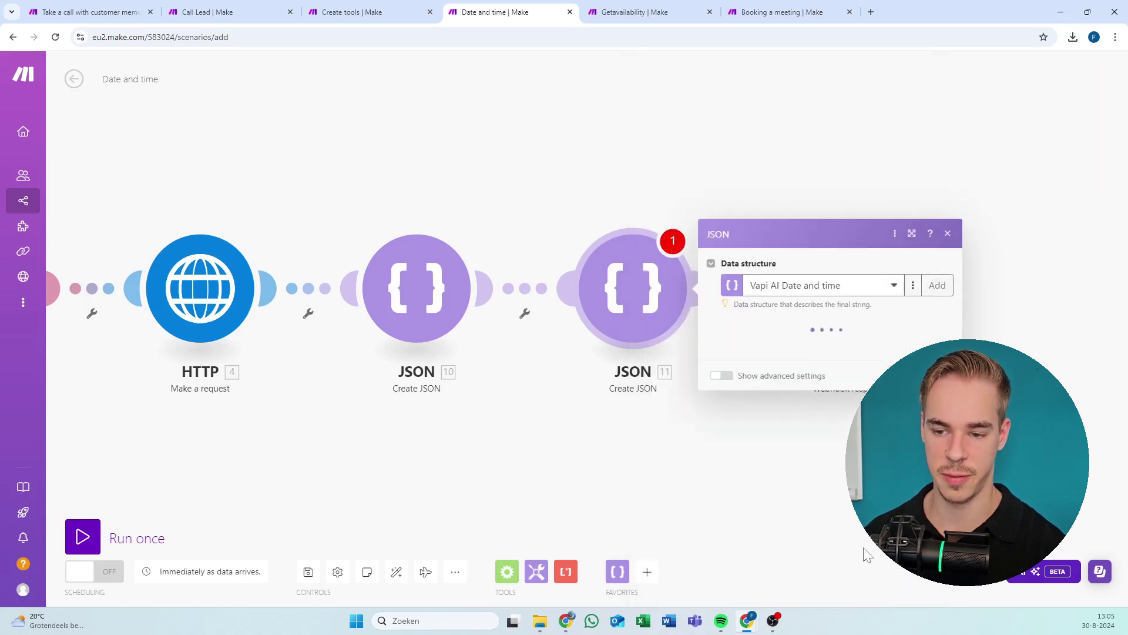
# Add an item and map toolCallId to 3.message.toolCalls[].id, copied from the first JSON module.
pyautogui.click(417, 288)
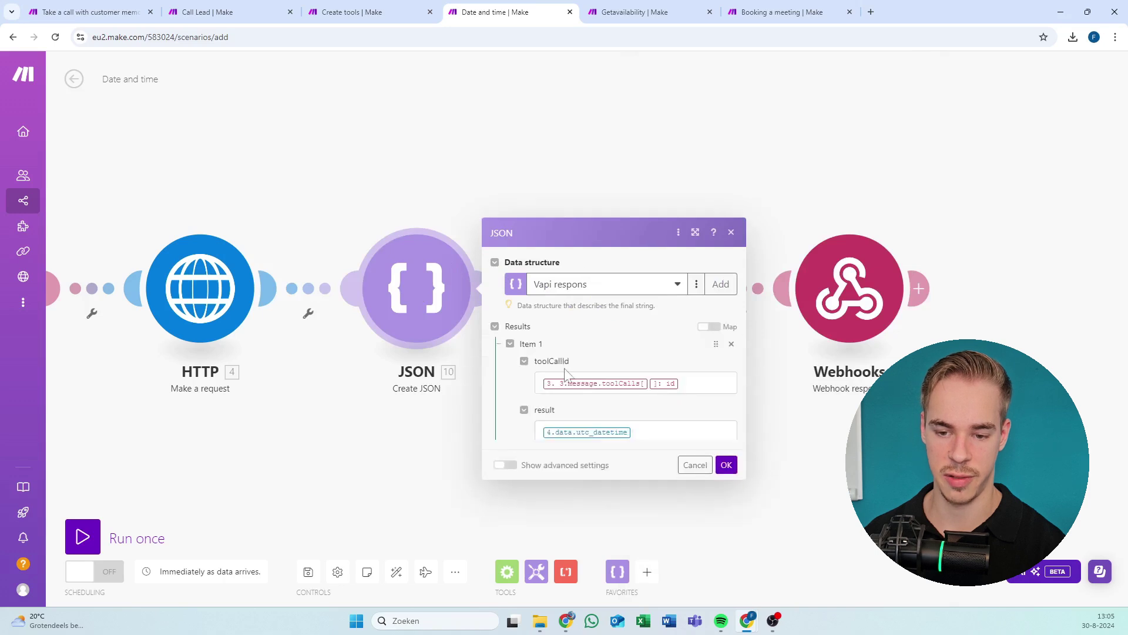
pyautogui.click(685, 306)
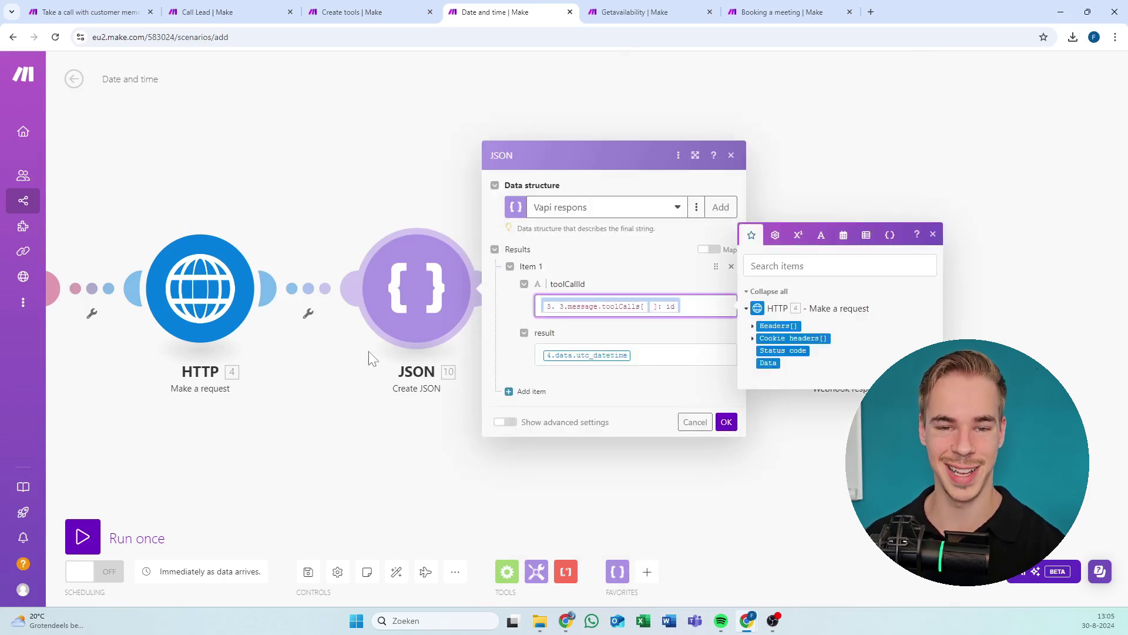
pyautogui.click(382, 407)
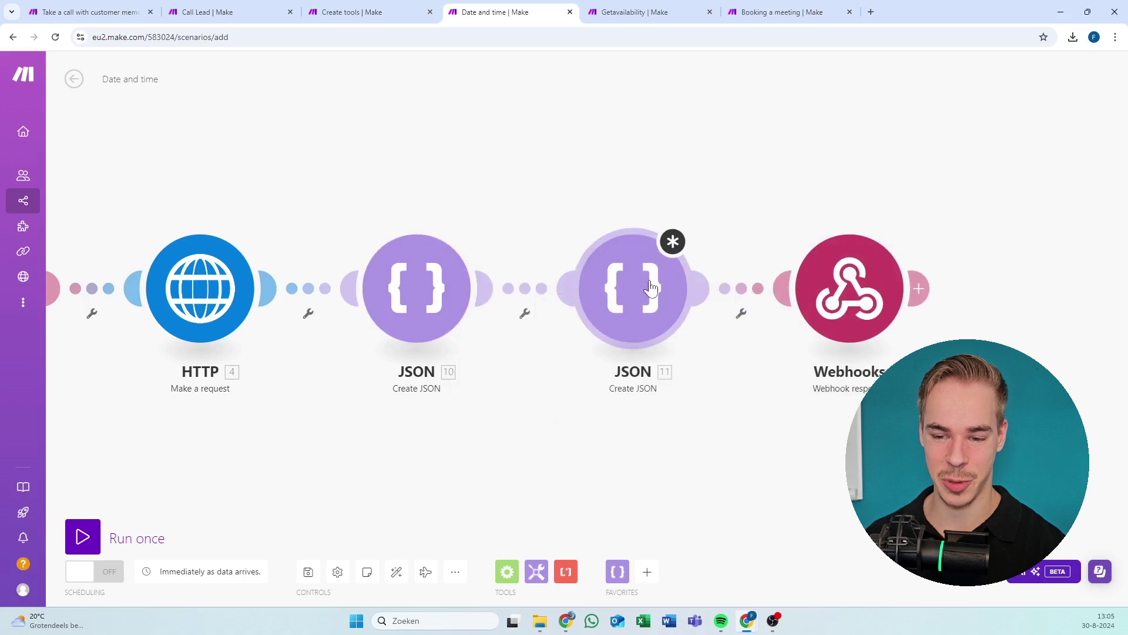
pyautogui.click(634, 303)
pyautogui.click(740, 332)
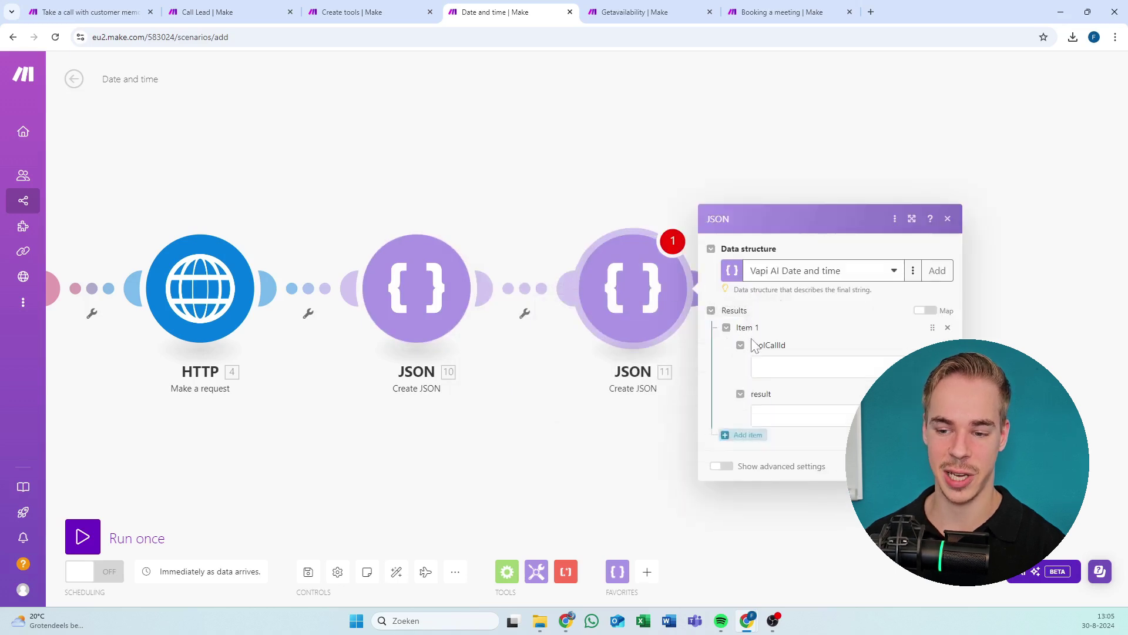
pyautogui.click(776, 304)
pyautogui.click(420, 311)
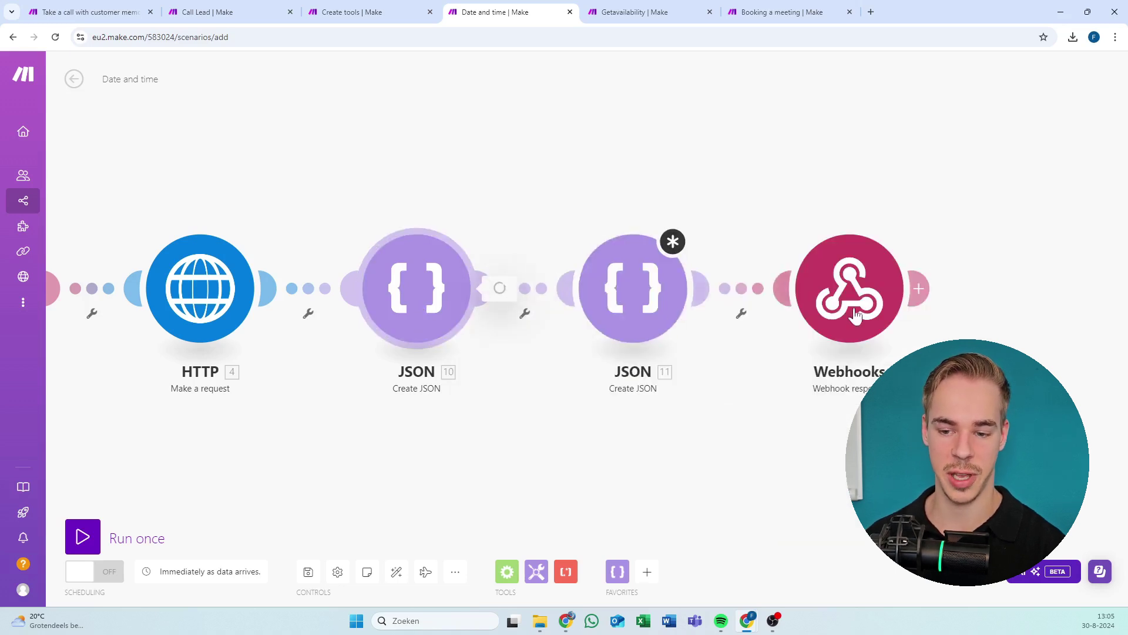
pyautogui.click(421, 312)
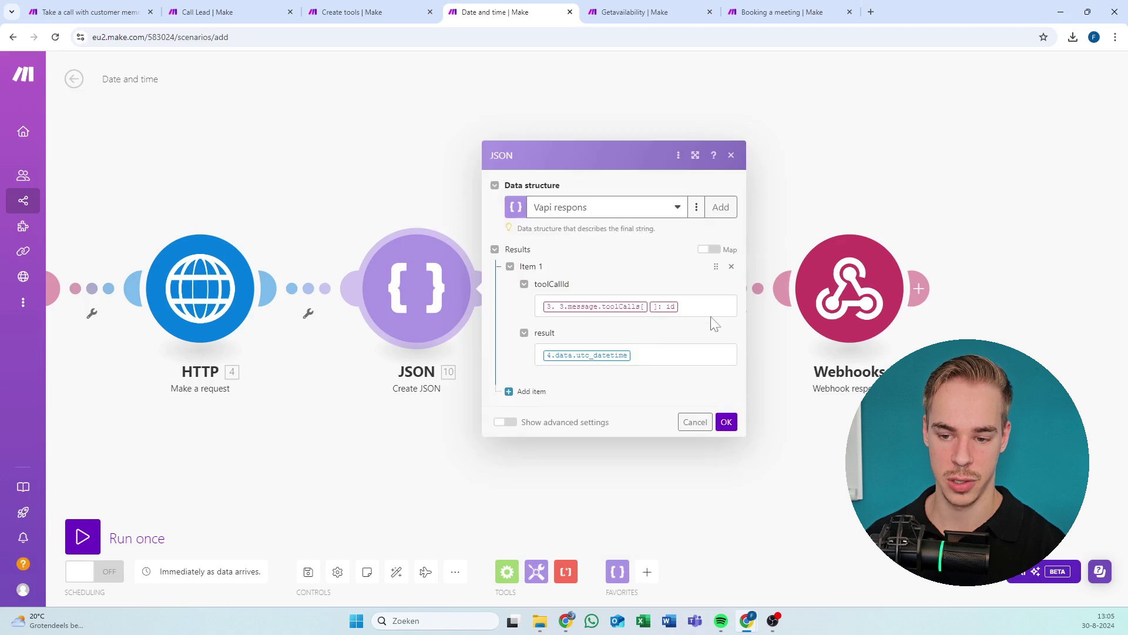
pyautogui.click(708, 307)
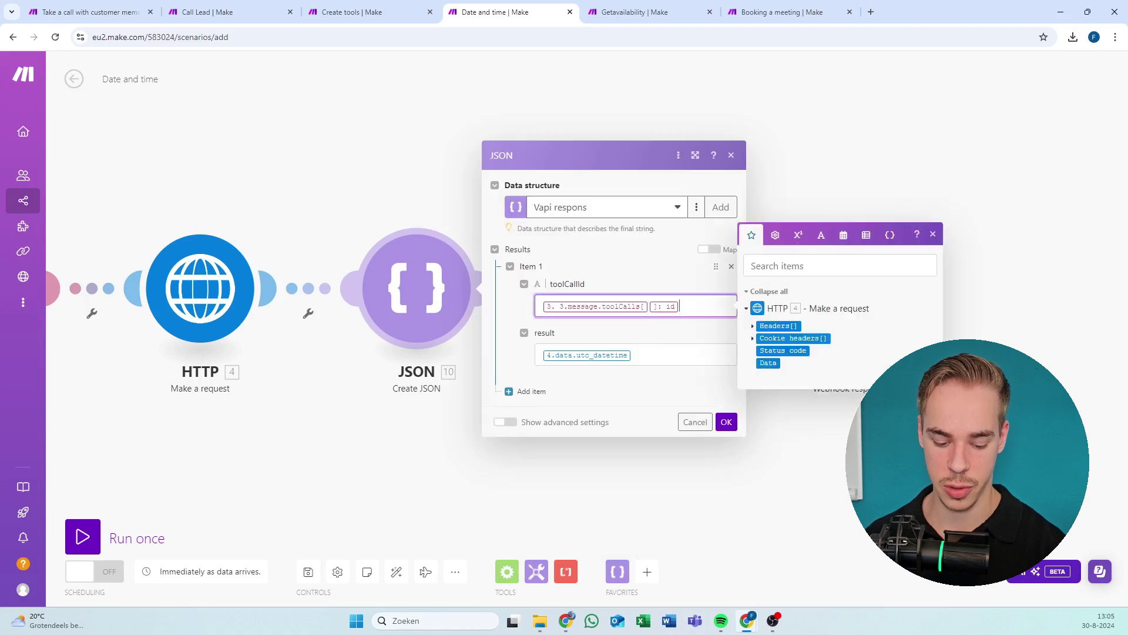
pyautogui.click(786, 456)
pyautogui.click(632, 288)
pyautogui.click(759, 304)
pyautogui.hotkey('ctrl', 'v')
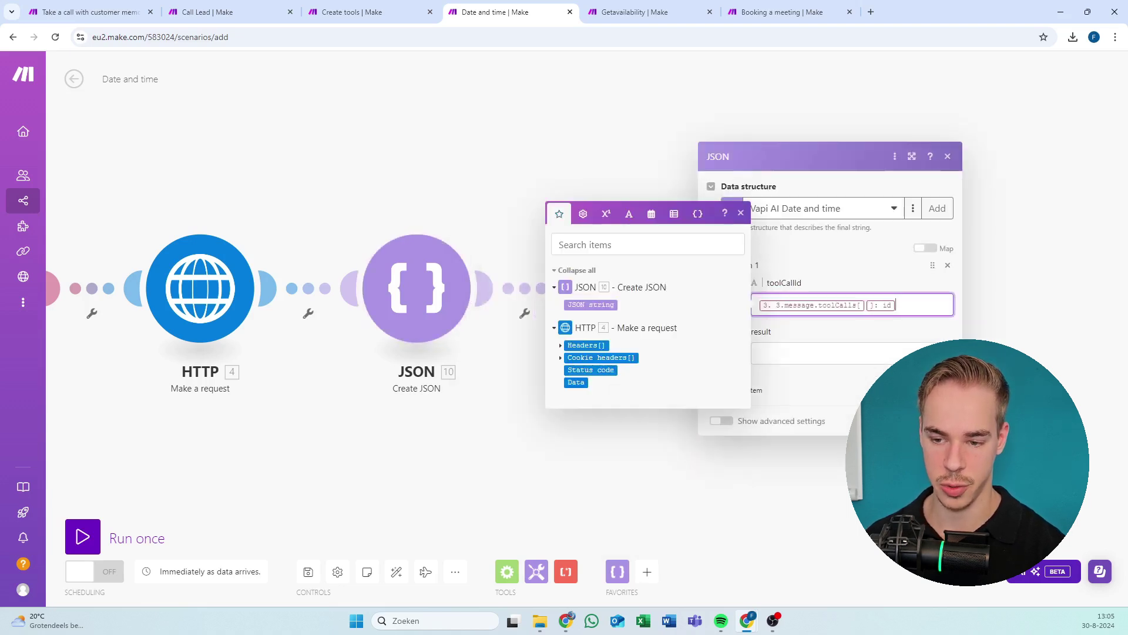
# Map the result field to 4.data.utc_datetime, taken from the first JSON module.
pyautogui.doubleClick(448, 320)
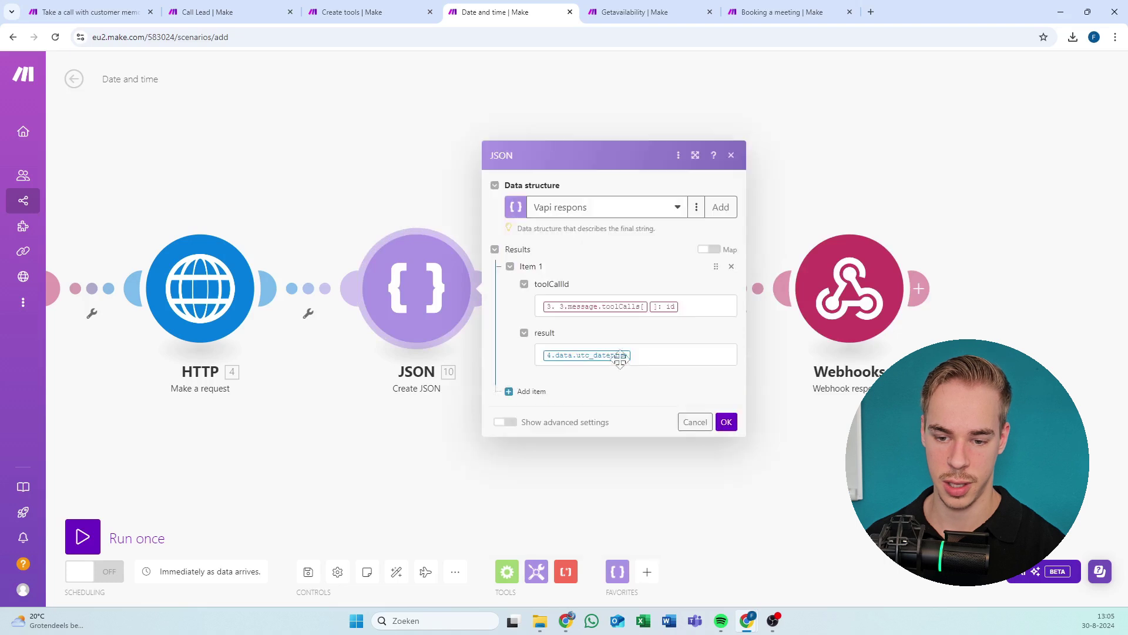
pyautogui.click(617, 355)
pyautogui.click(651, 464)
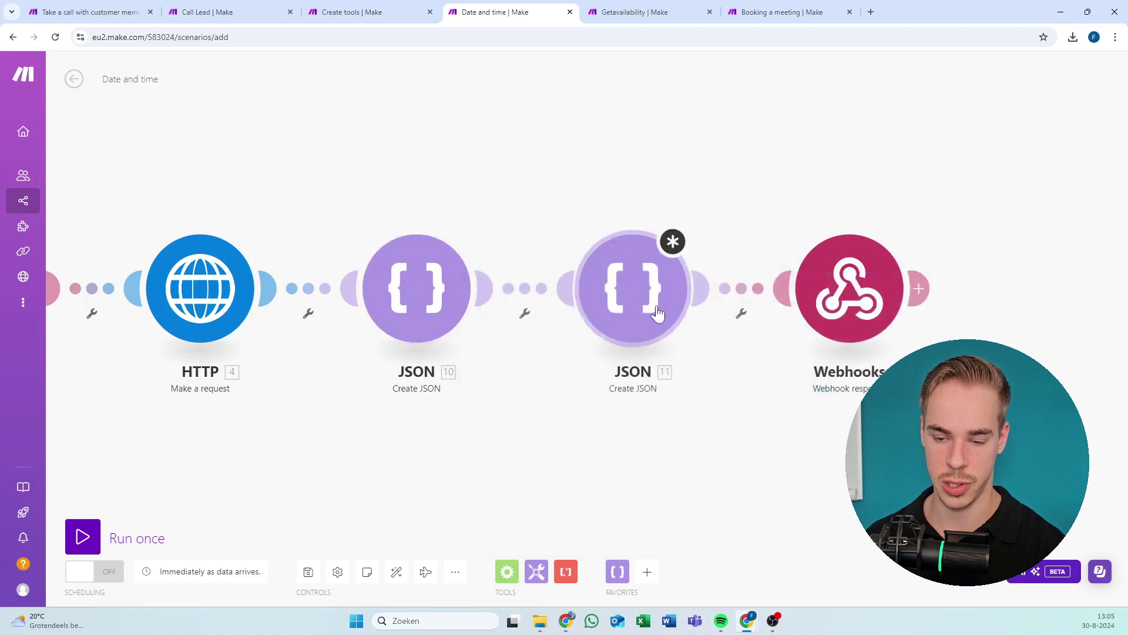
pyautogui.click(630, 288)
pyautogui.click(810, 353)
pyautogui.write('4.data.utc_datetime')
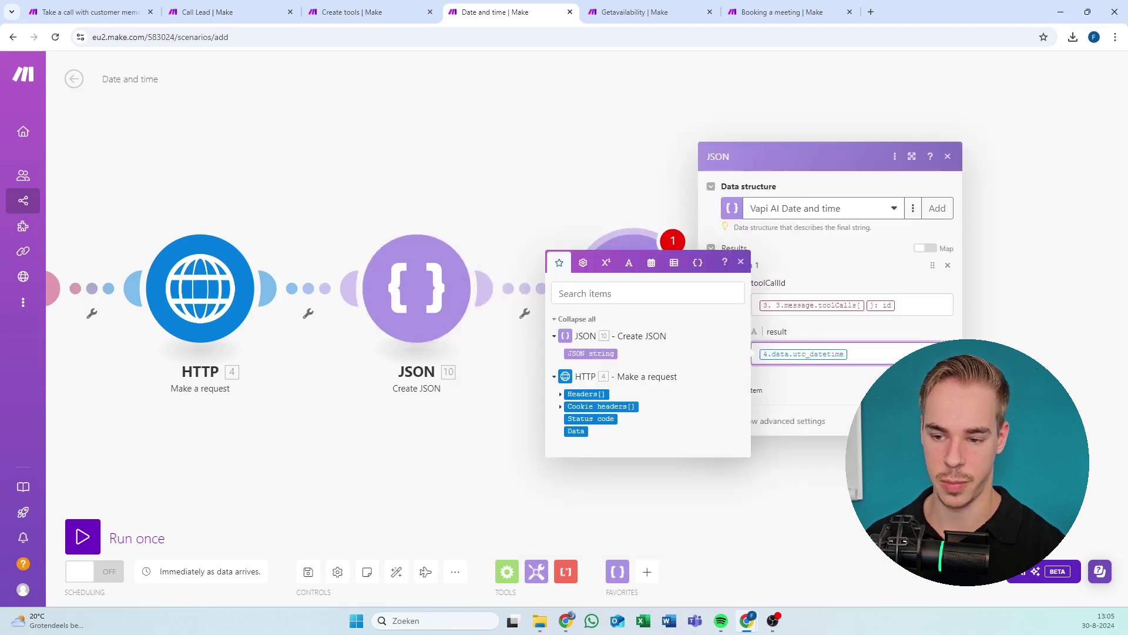
pyautogui.press('Escape')
# Run only the HTTP module, then recheck the toolCallId and result mappings.
pyautogui.rightClick(450, 304)
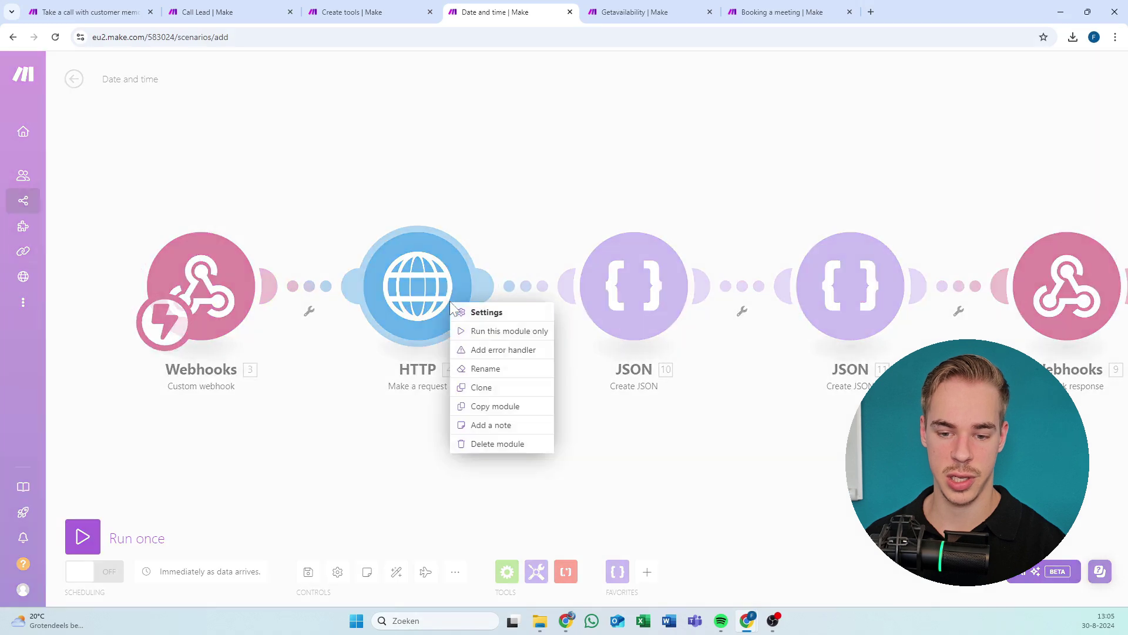
pyautogui.click(492, 328)
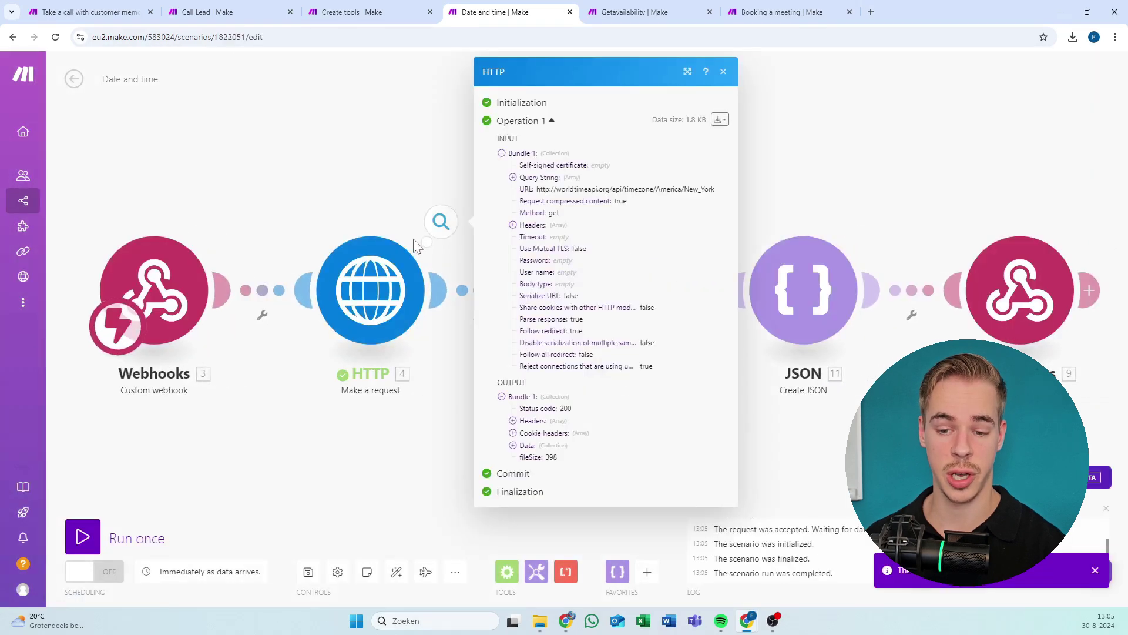
pyautogui.click(419, 186)
pyautogui.click(803, 289)
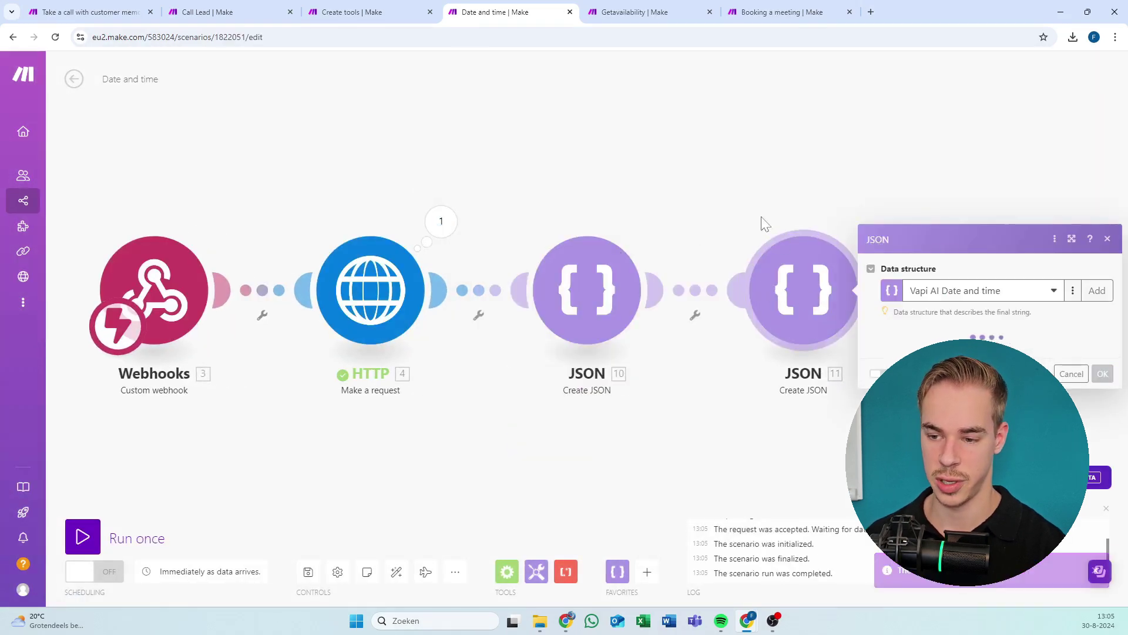
pyautogui.click(834, 349)
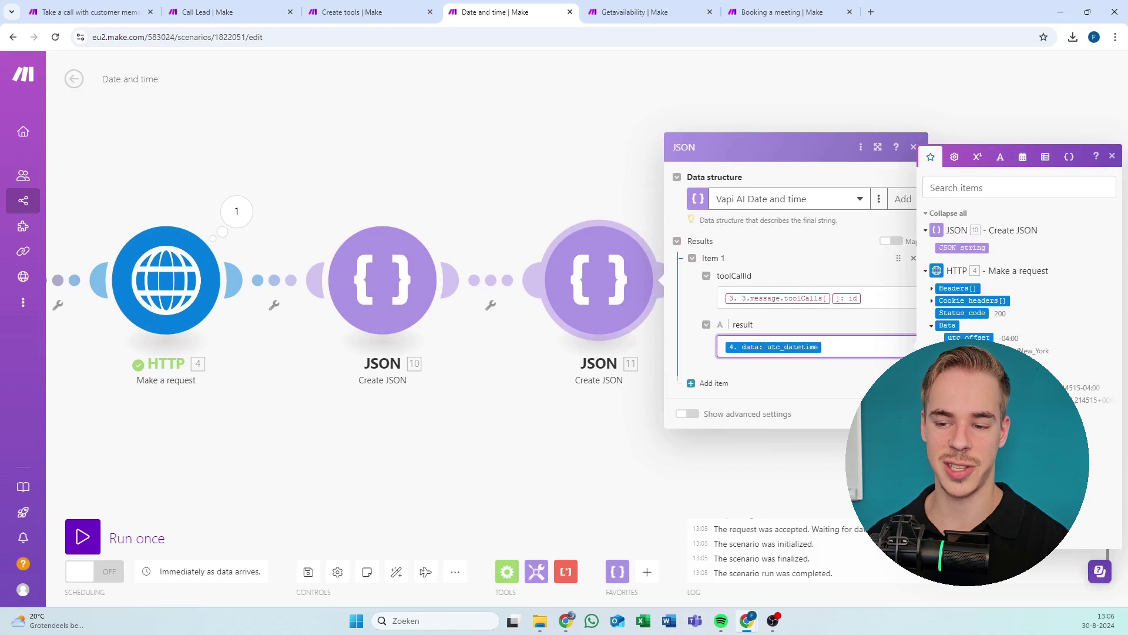
pyautogui.click(879, 294)
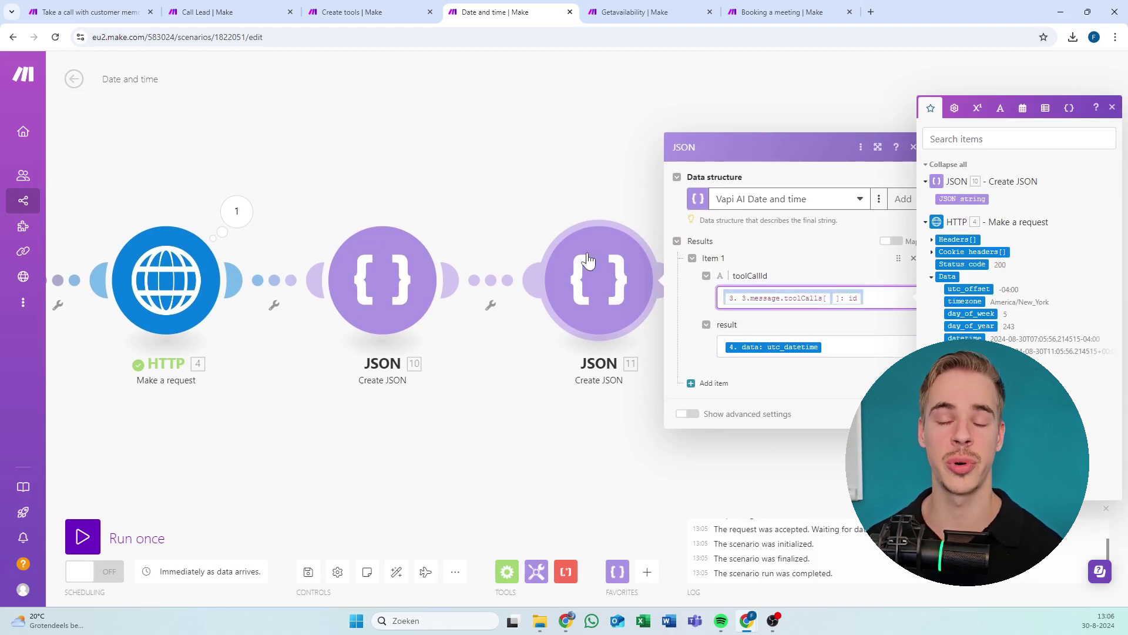
pyautogui.press('Tab')
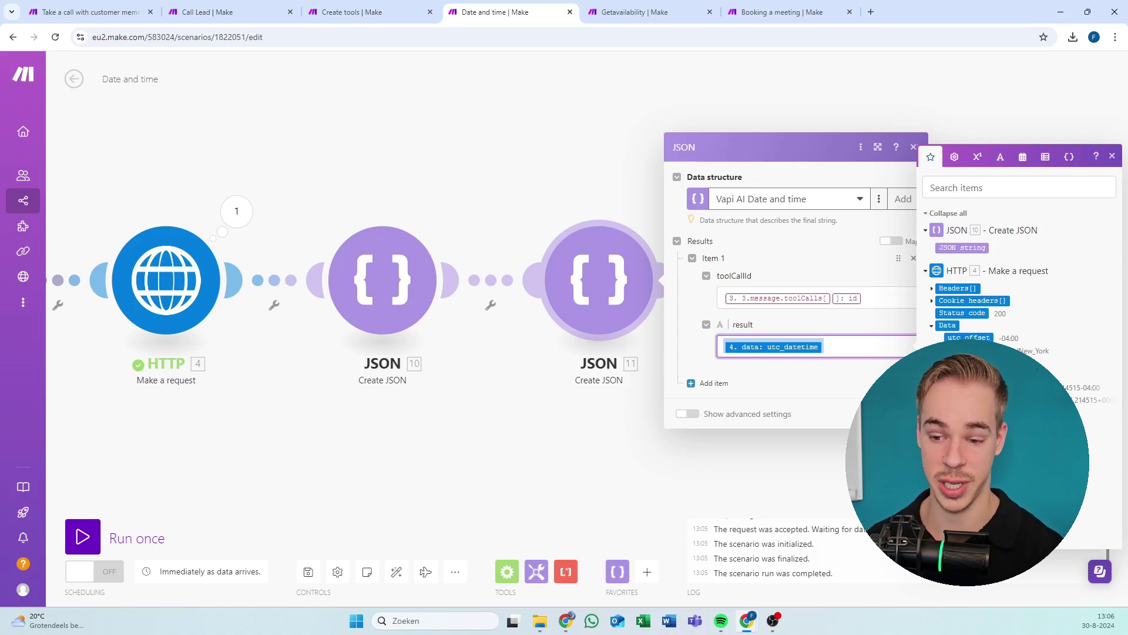
pyautogui.click(880, 298)
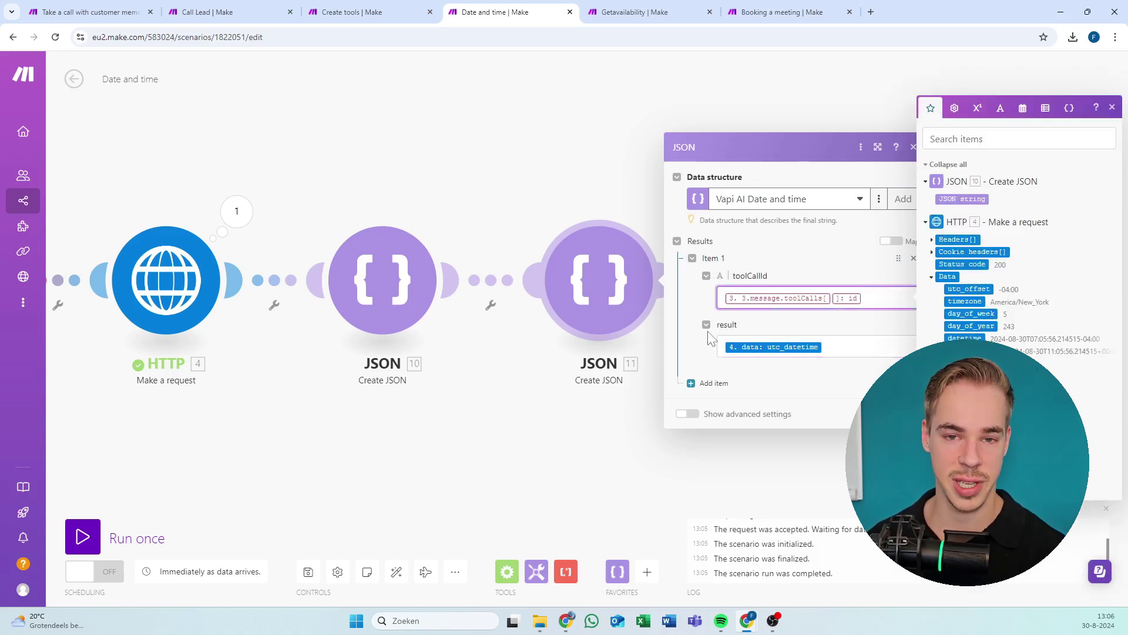
pyautogui.click(529, 447)
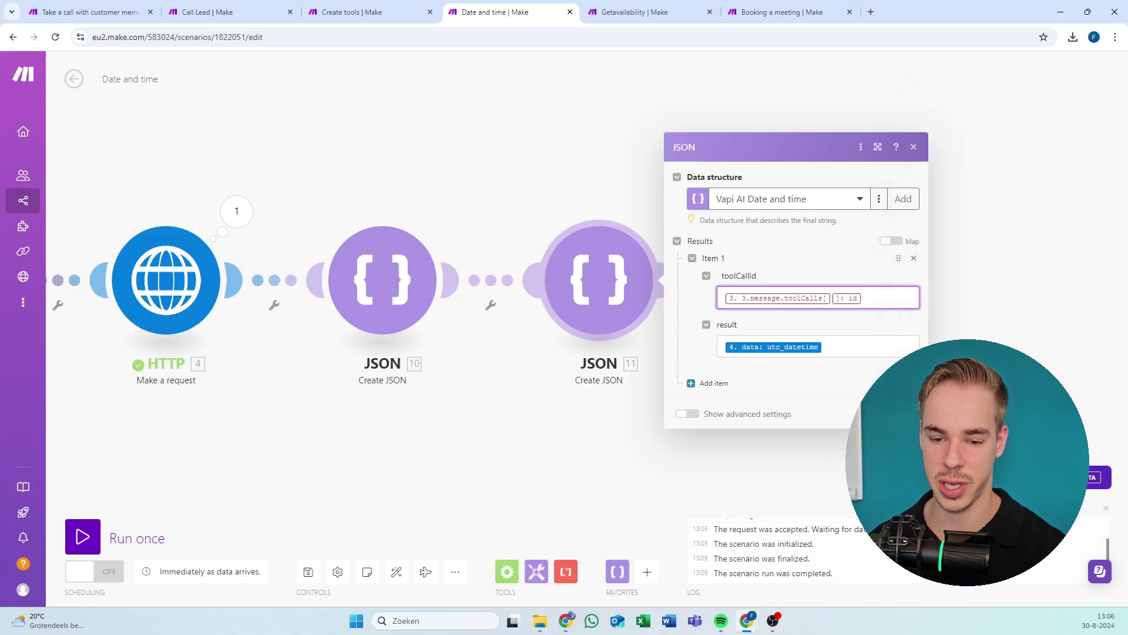
# Delete the old JSON 10 module despite the reference warning and auto-align.
pyautogui.rightClick(382, 283)
pyautogui.click(427, 423)
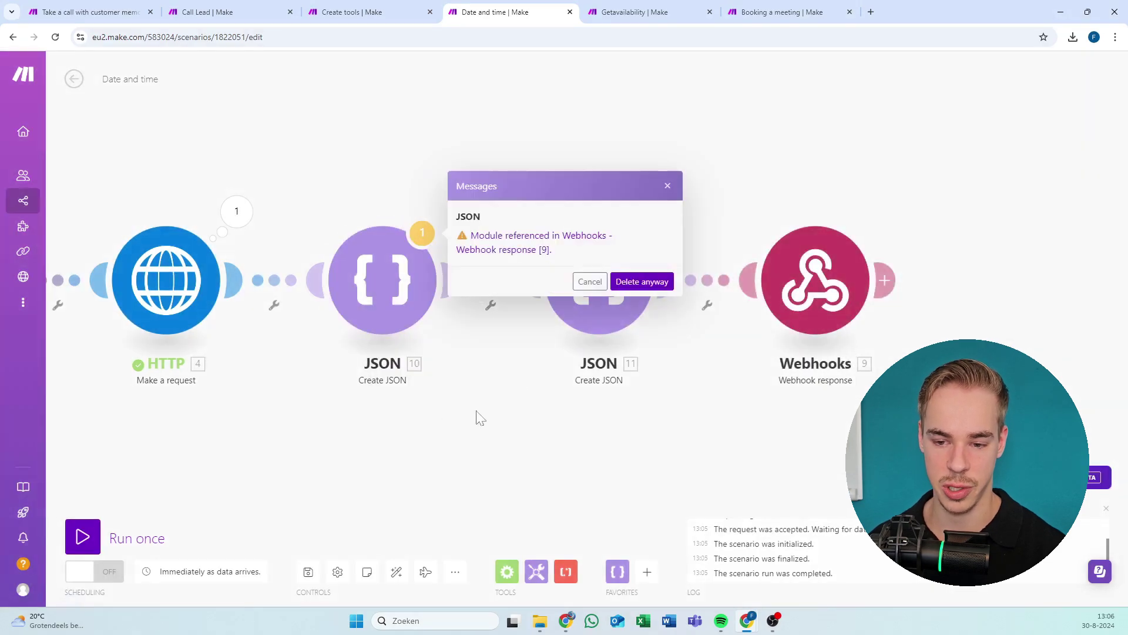
pyautogui.click(638, 281)
pyautogui.click(397, 572)
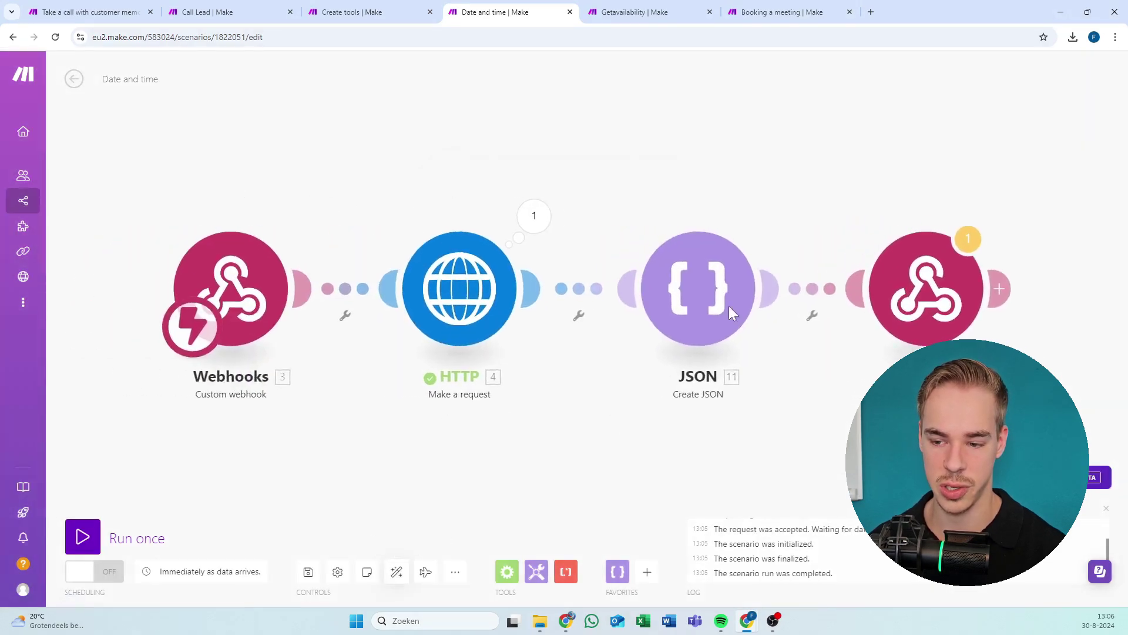
# Replace the webhook response Body's 10.json mapping with JSON 11's JSON string.
pyautogui.click(639, 316)
pyautogui.click(764, 328)
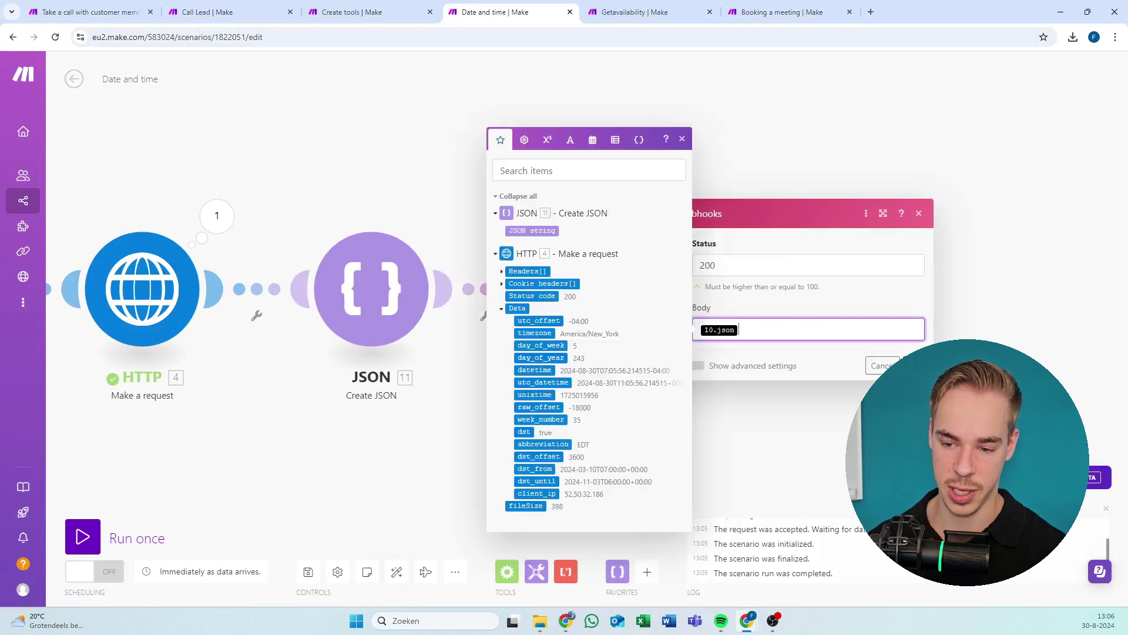
pyautogui.press('BackSpace')
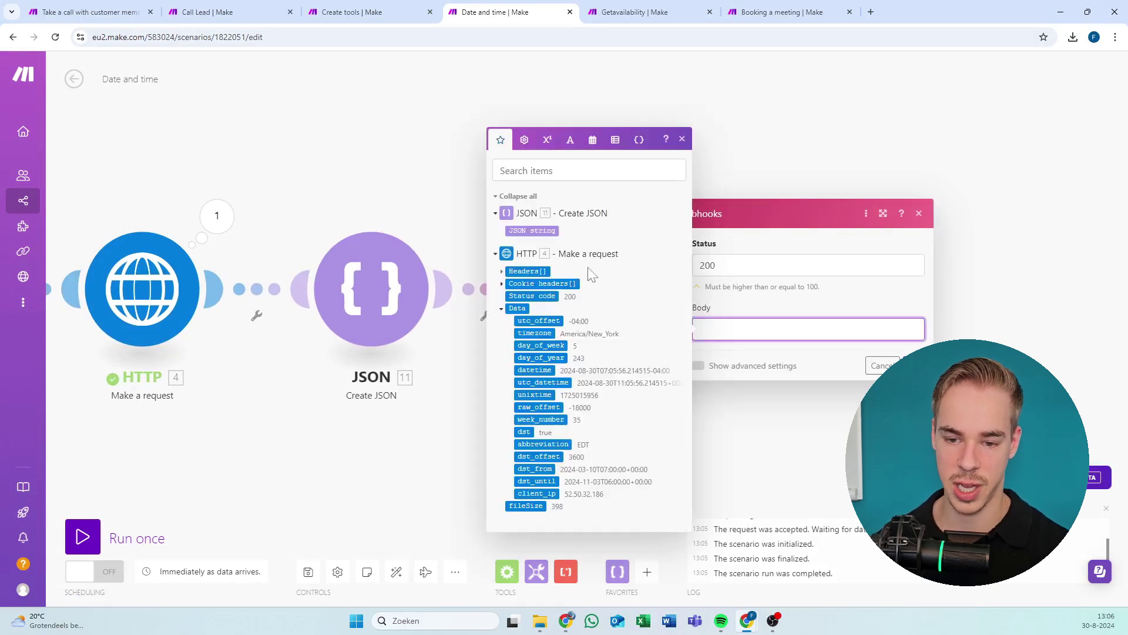
pyautogui.click(517, 230)
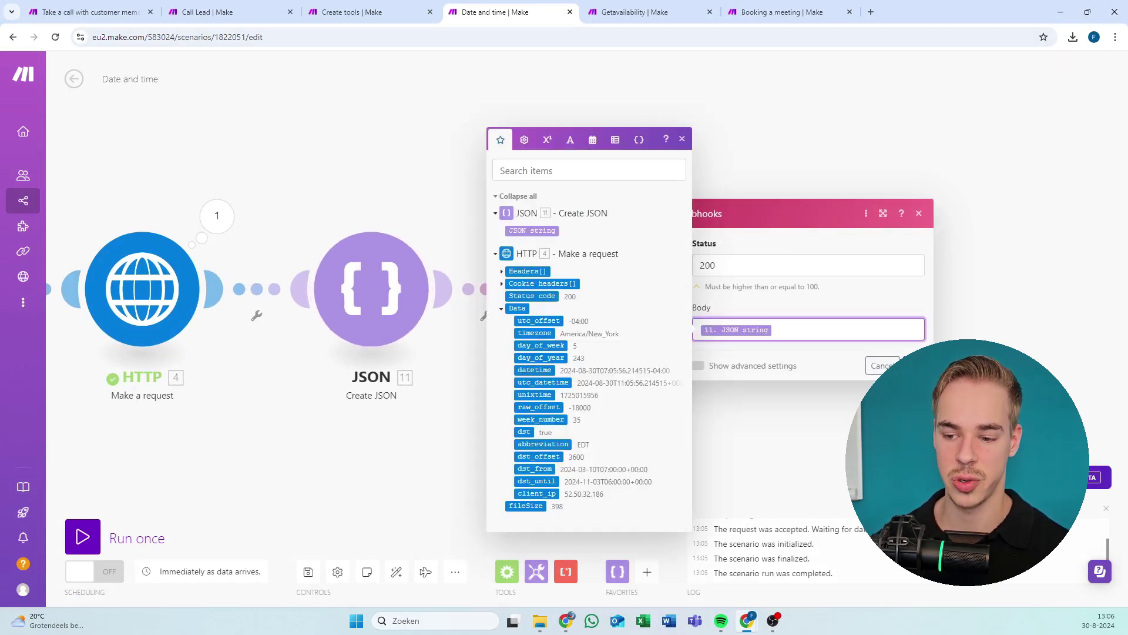
pyautogui.click(915, 365)
pyautogui.scroll(-3, 433, 502)
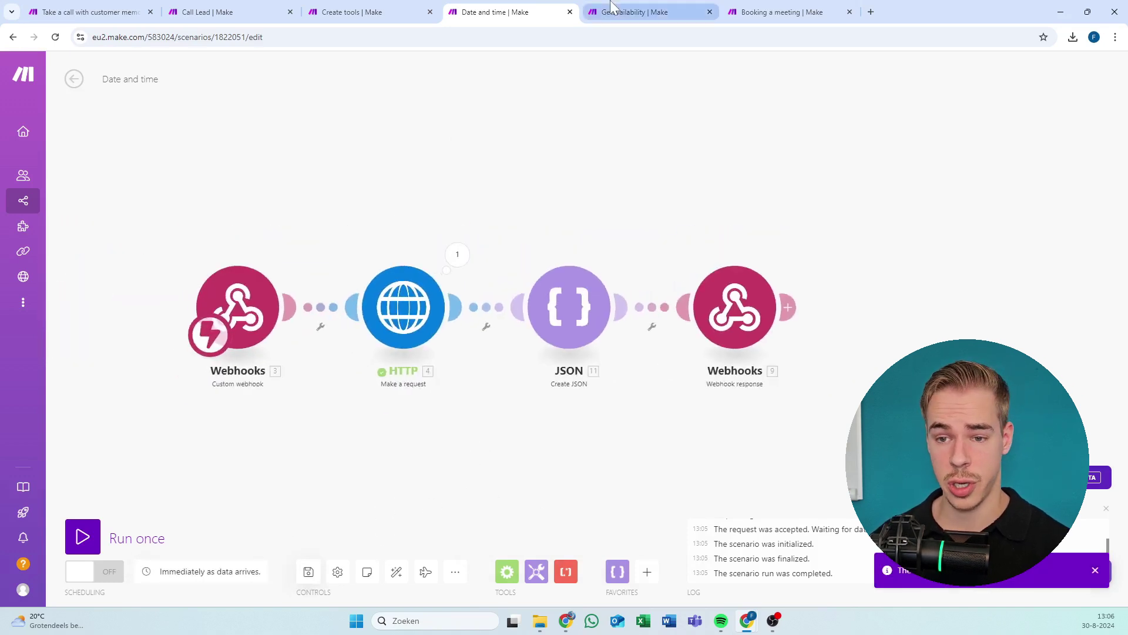
pyautogui.click(628, 12)
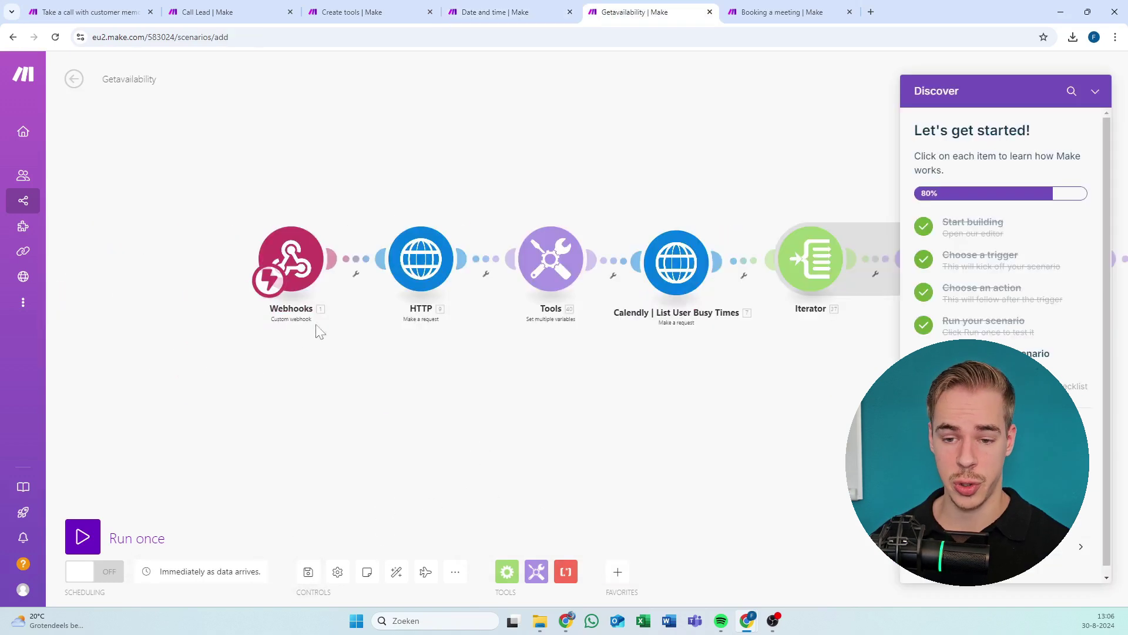
# Check the Getavailability webhook URL and begin editing the HTTP request URL.
pyautogui.click(1096, 91)
pyautogui.scroll(3, 546, 206)
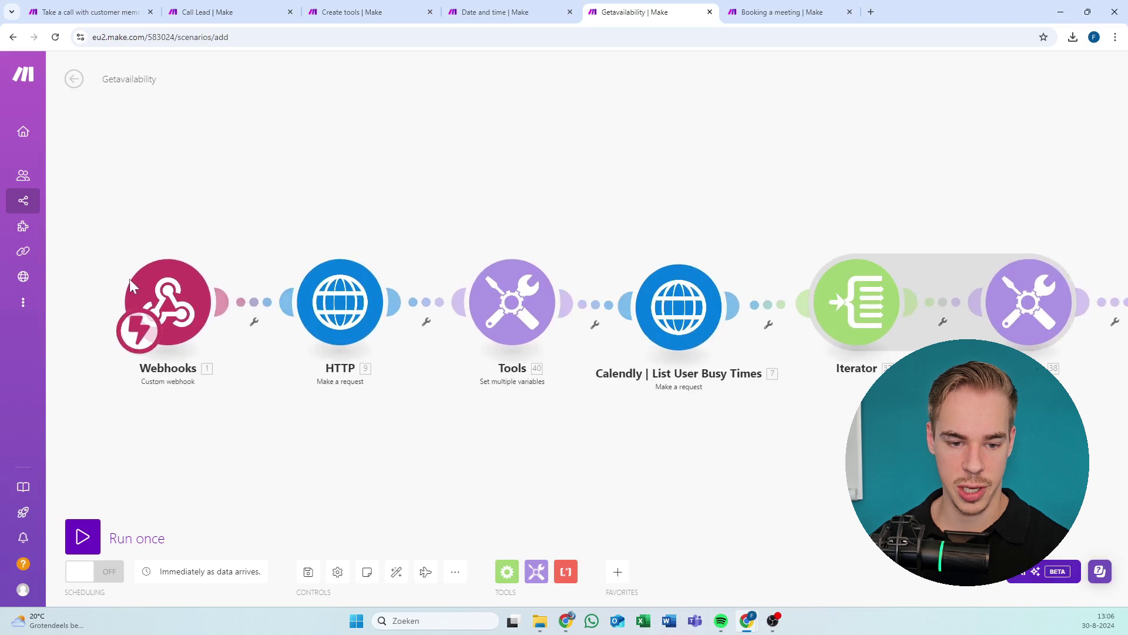
pyautogui.click(176, 285)
pyautogui.click(181, 184)
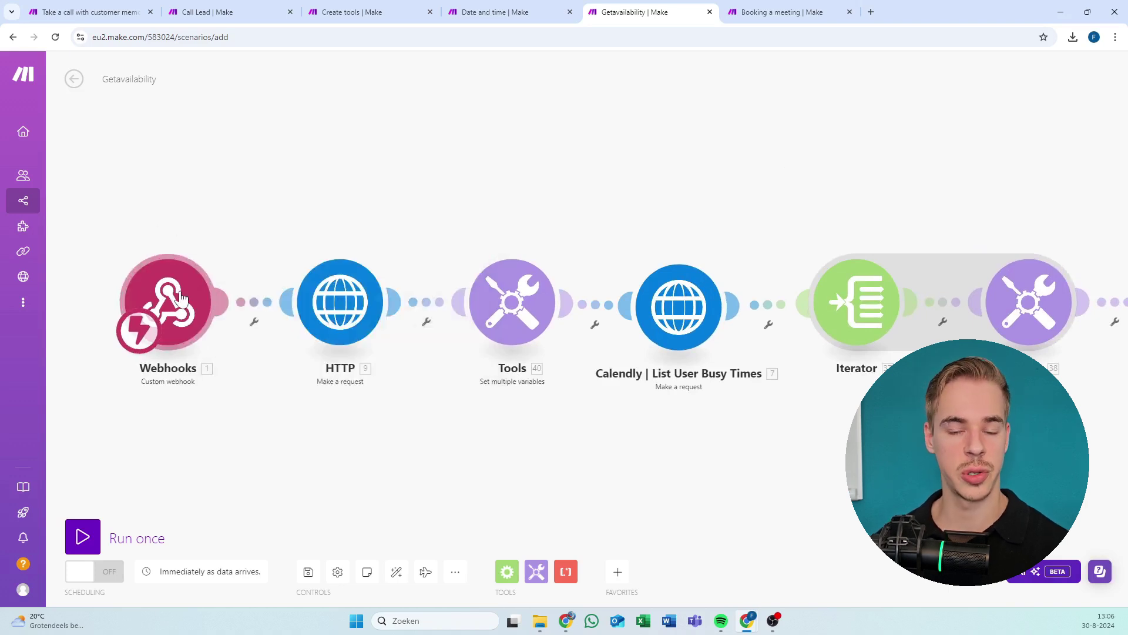
pyautogui.click(170, 293)
pyautogui.click(197, 194)
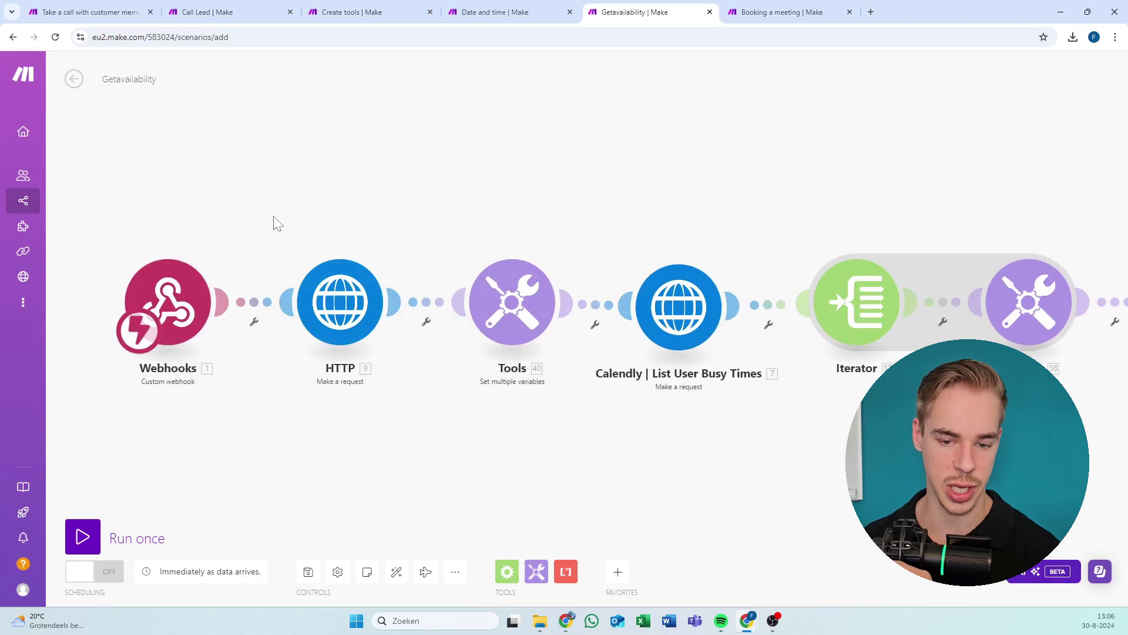
pyautogui.click(343, 282)
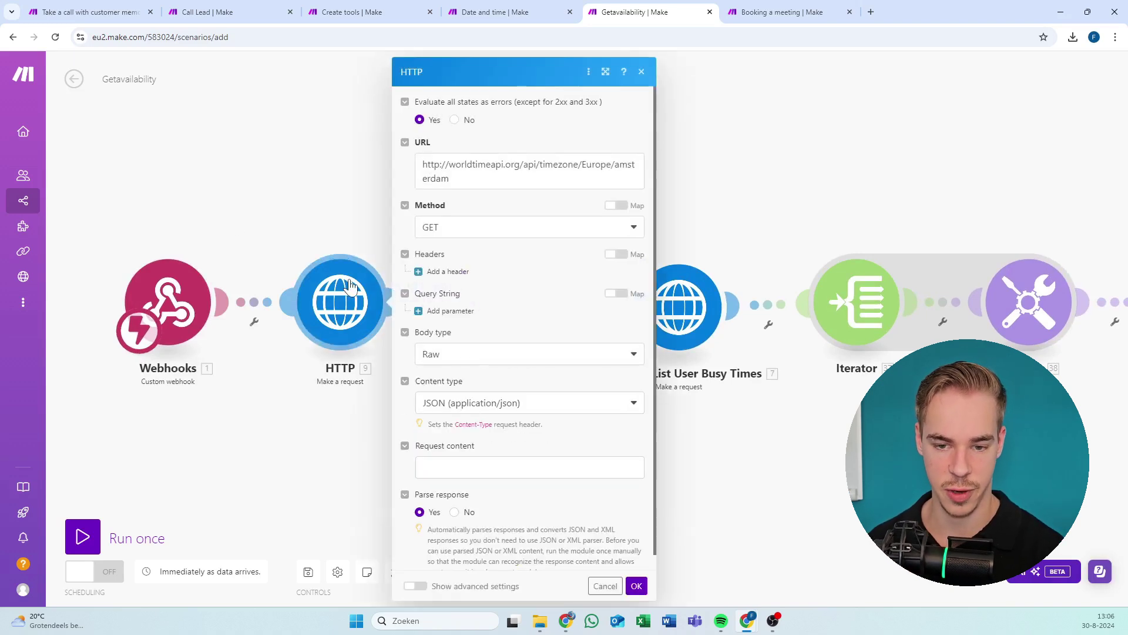
pyautogui.click(568, 180)
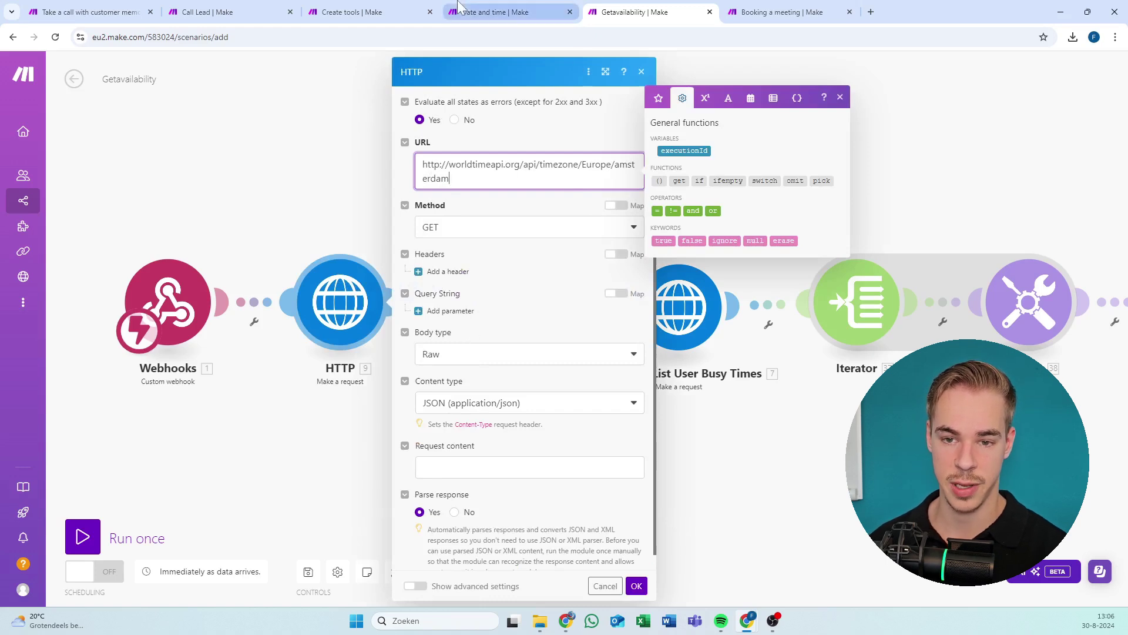
# Copy America/New_York from the Date and time HTTP module's last run output.
pyautogui.click(506, 12)
pyautogui.click(458, 254)
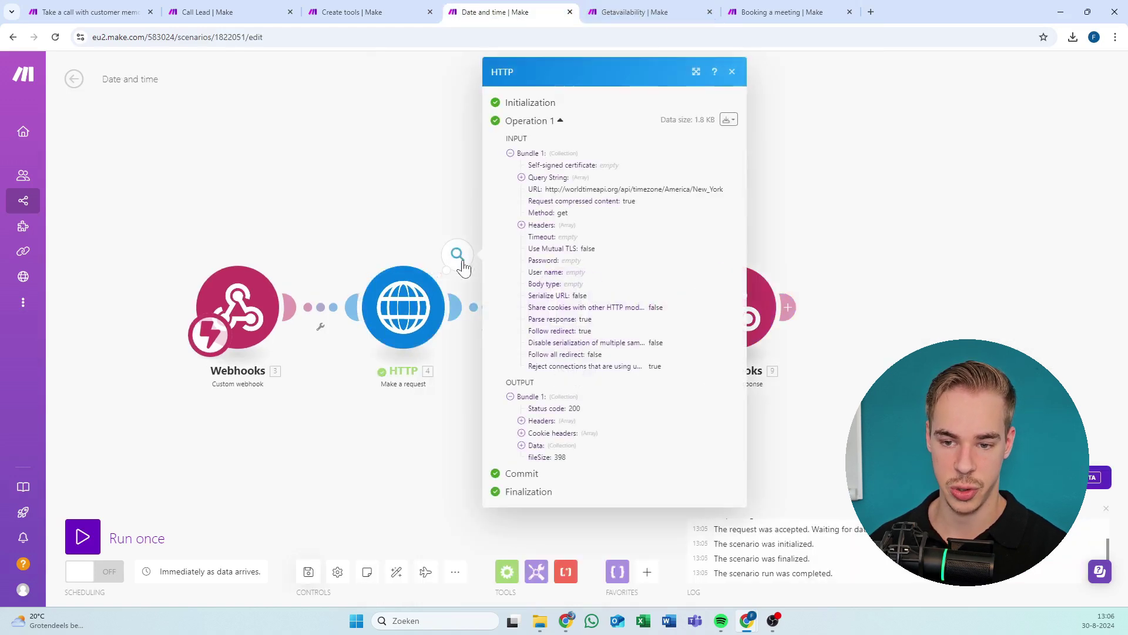
pyautogui.moveTo(665, 190); pyautogui.dragTo(729, 190)
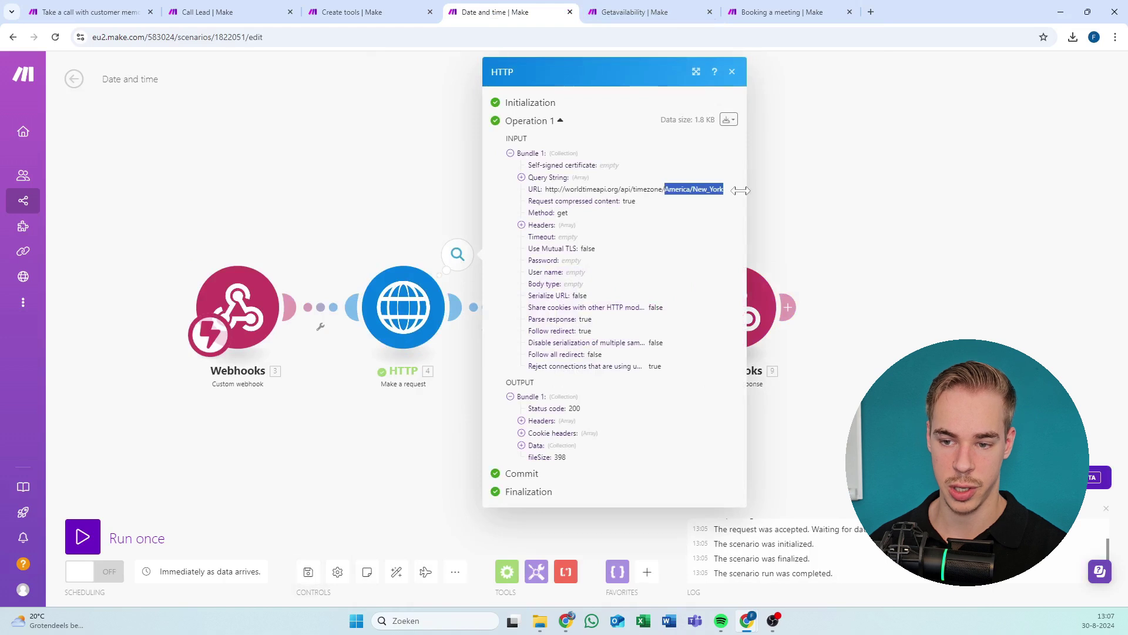
pyautogui.rightClick(709, 190)
pyautogui.click(715, 206)
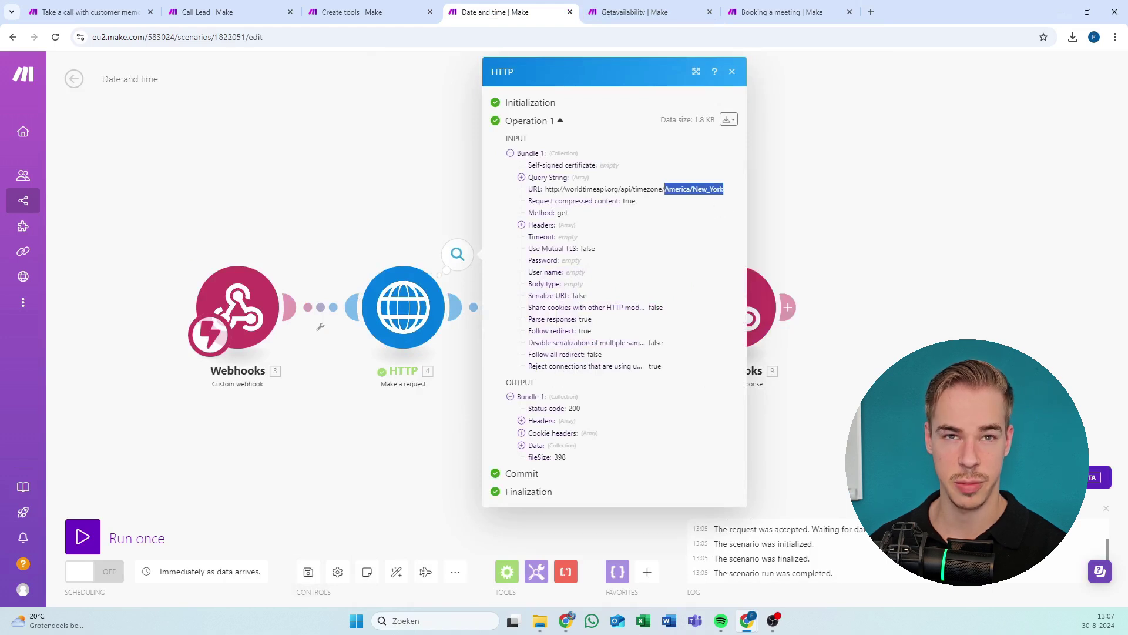
pyautogui.click(679, 177)
# Replace Europe/amsterdam with America/New_York in the HTTP URL and save.
pyautogui.click(638, 9)
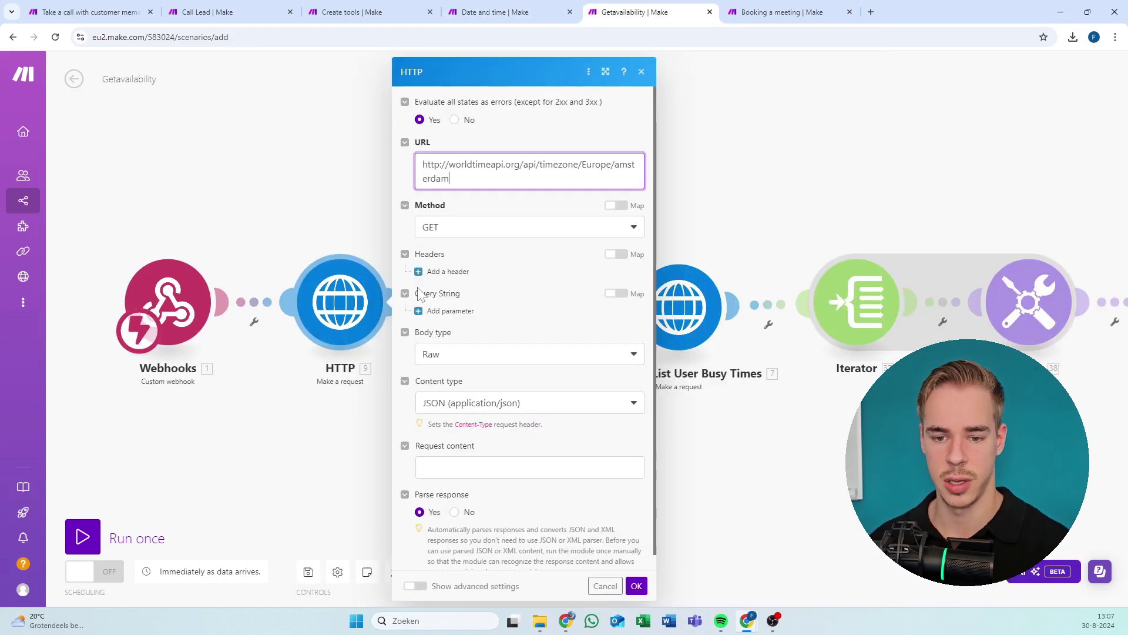
pyautogui.hotkey('ctrl', 'shift', 'Left')
pyautogui.hotkey('ctrl', 'shift', 'Left')
pyautogui.hotkey('ctrl', 'shift', 'Left')
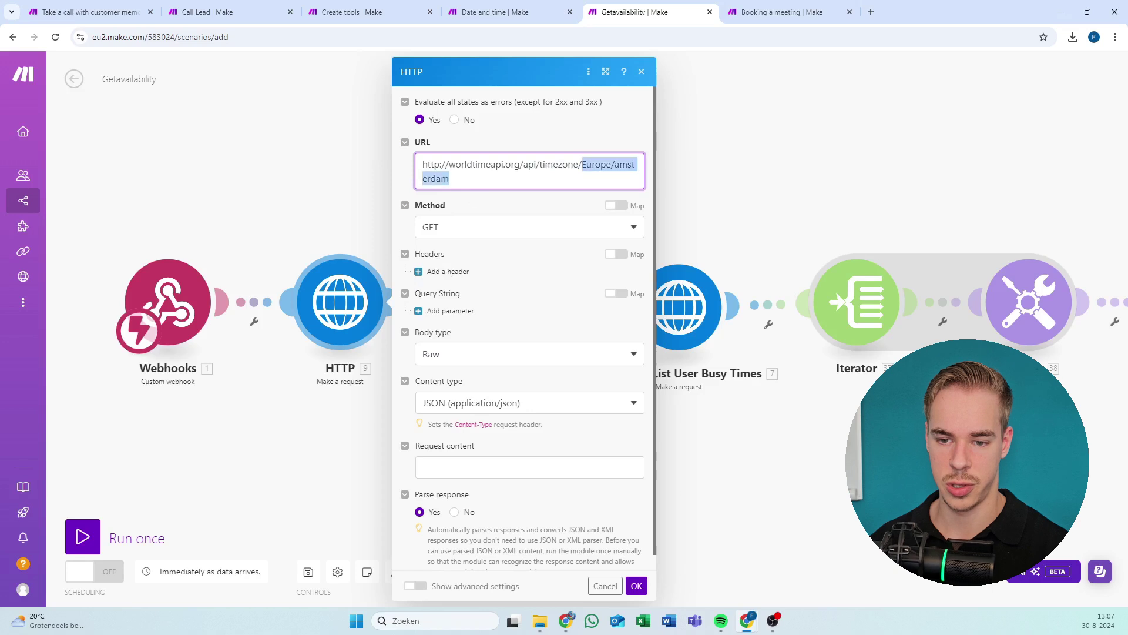
pyautogui.hotkey('ctrl', 'v')
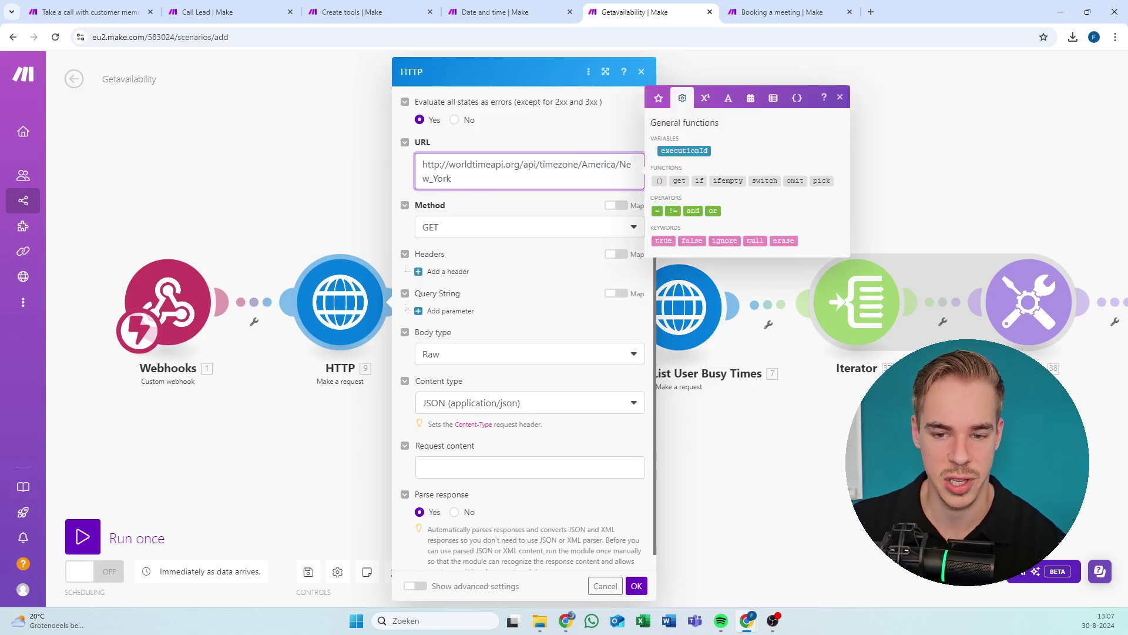
pyautogui.click(506, 12)
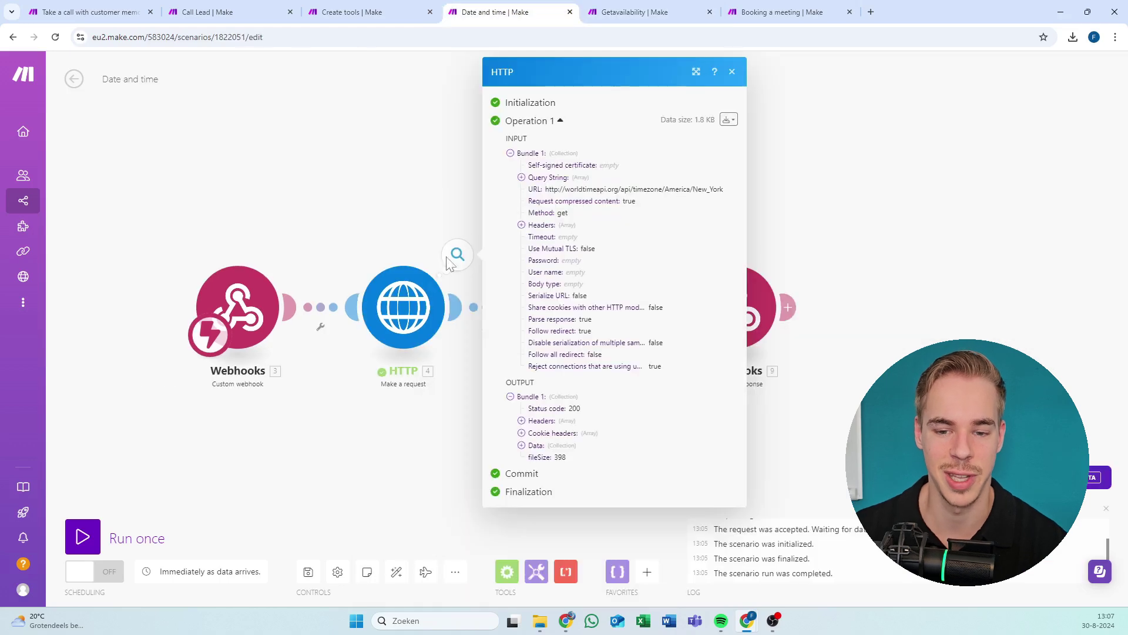
pyautogui.click(647, 12)
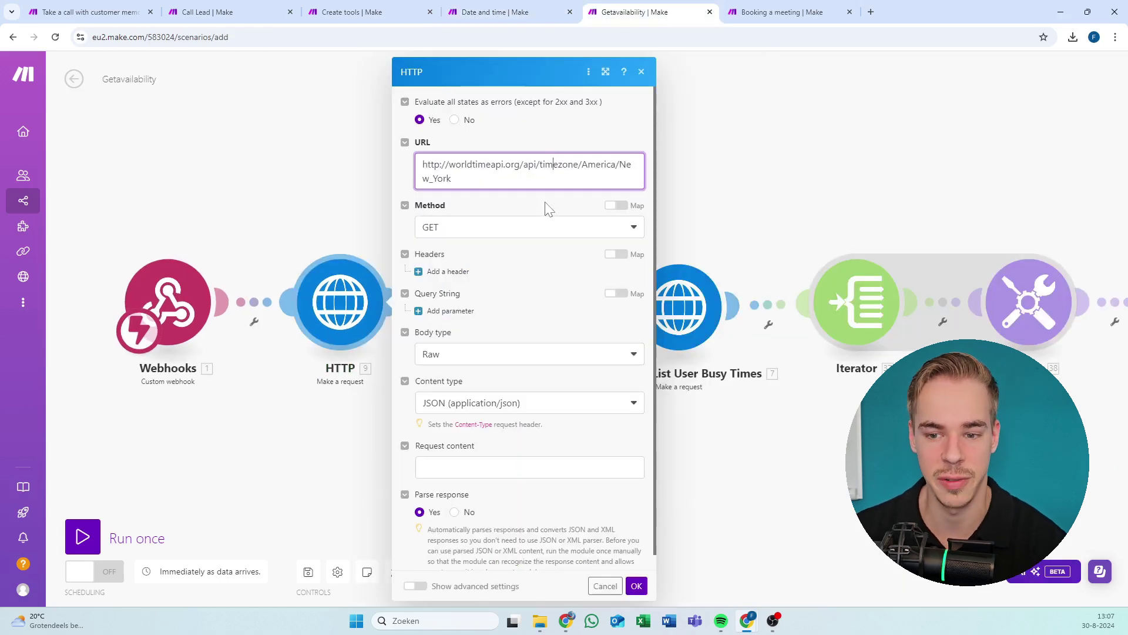
pyautogui.click(554, 215)
pyautogui.scroll(-1, 518, 272)
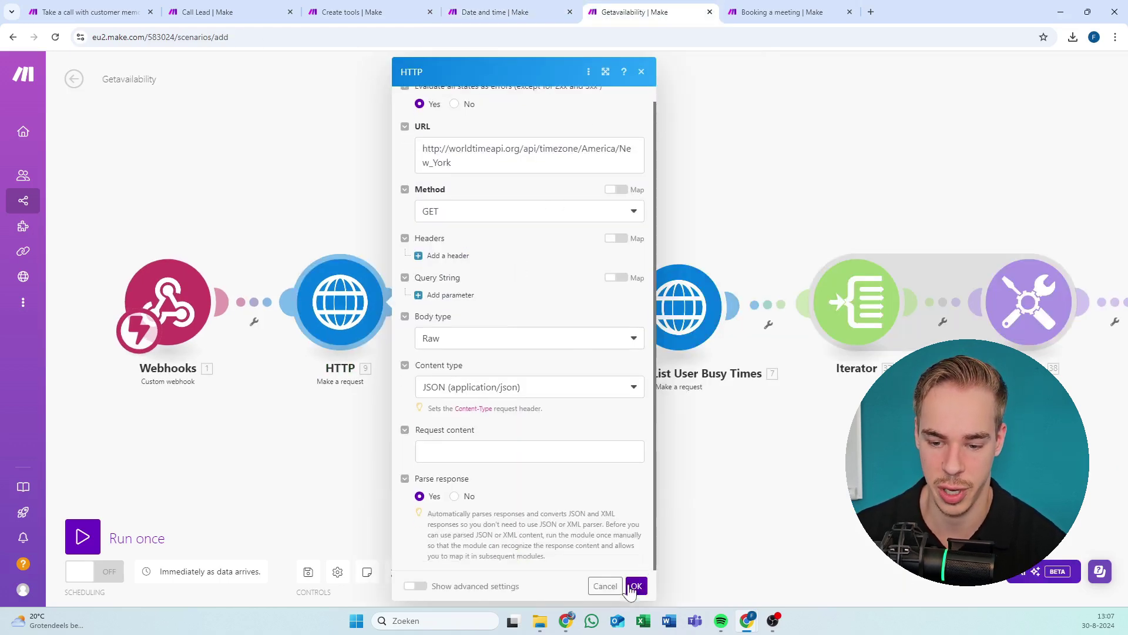
pyautogui.click(636, 585)
pyautogui.scroll(1, 452, 437)
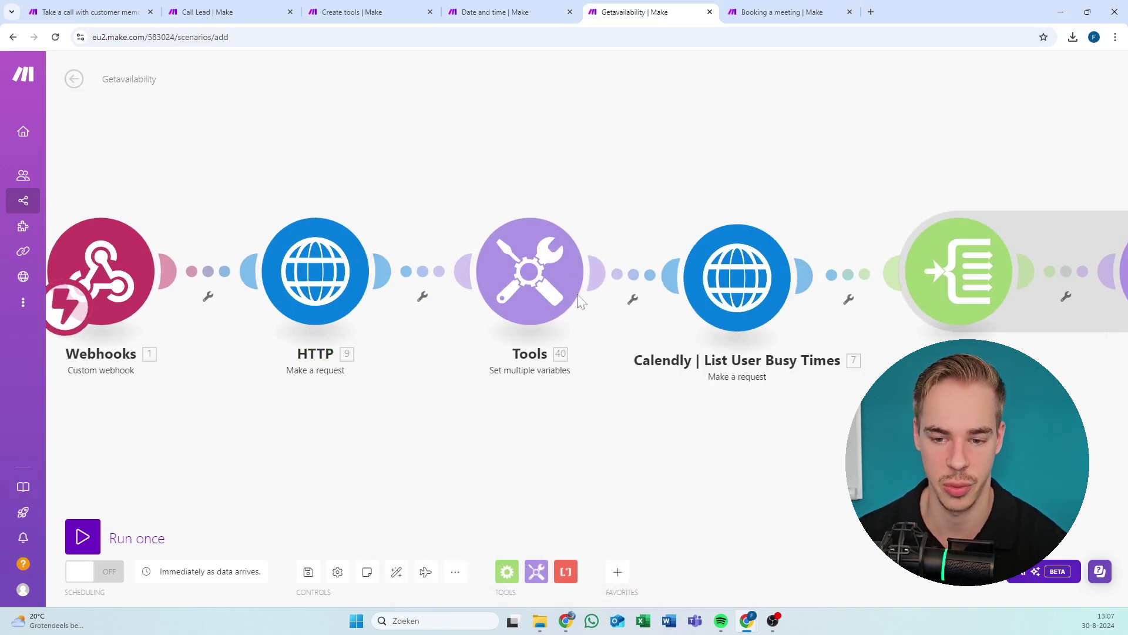
pyautogui.click(561, 265)
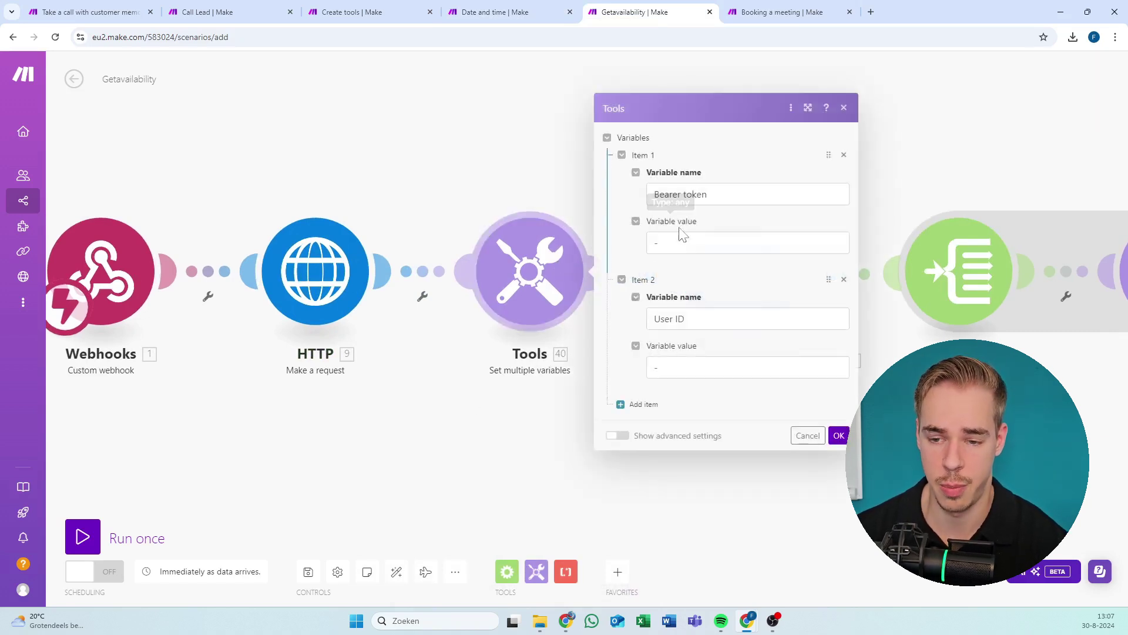
pyautogui.click(549, 144)
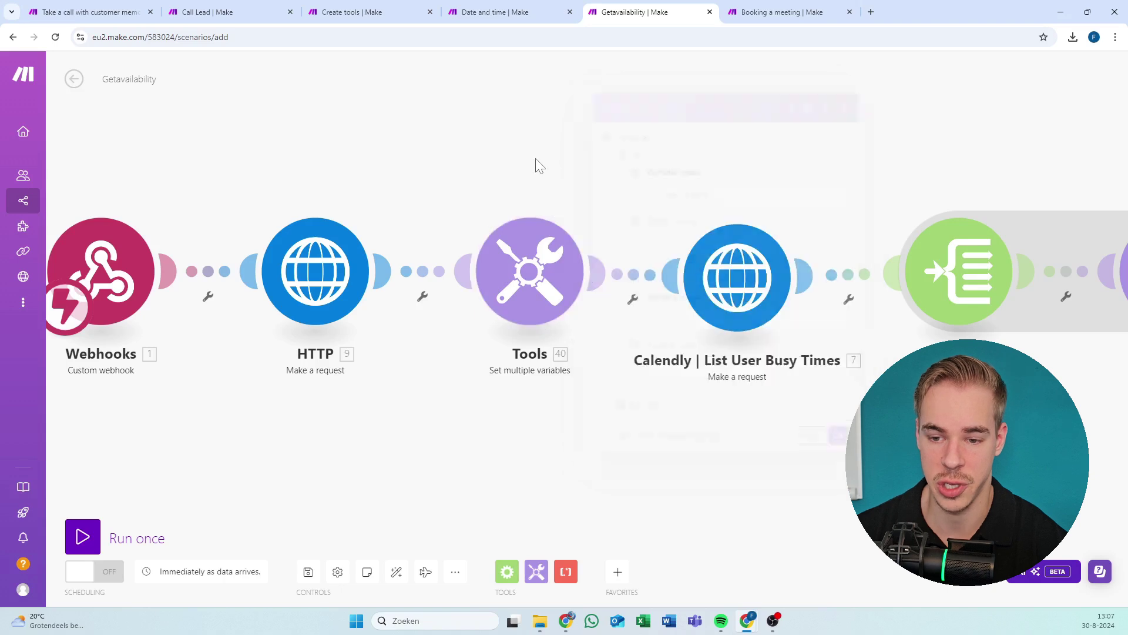
pyautogui.moveTo(534, 167); pyautogui.dragTo(460, 169)
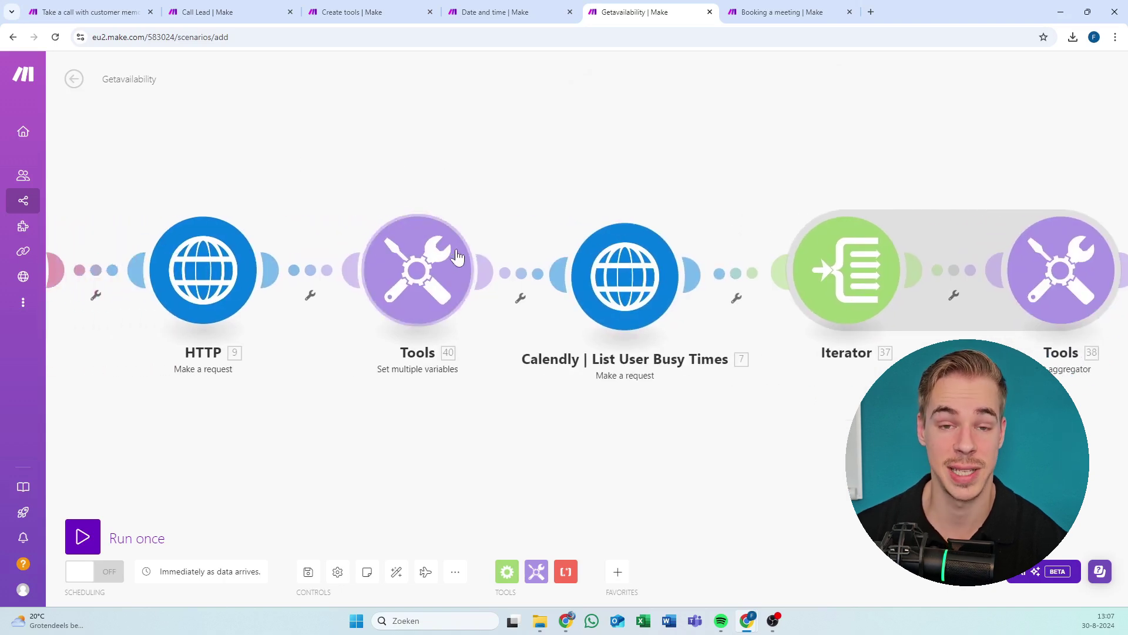
pyautogui.click(450, 263)
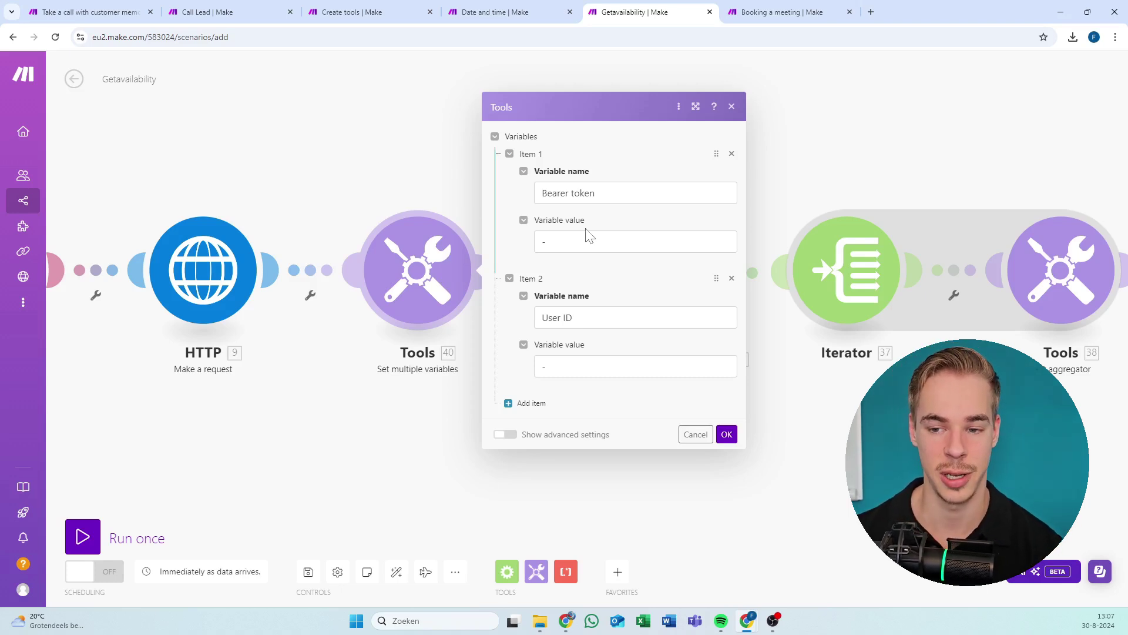
pyautogui.click(732, 107)
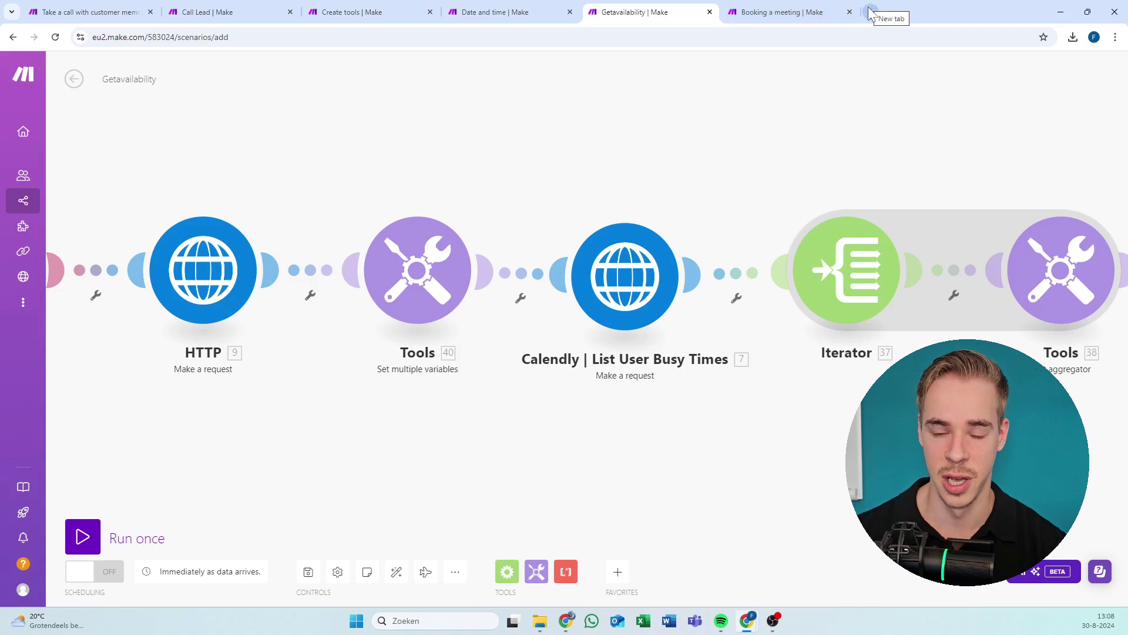
# Switch to the Calendly tab in Chrome and go to Event types.
pyautogui.hotkey('alt', 'Tab')
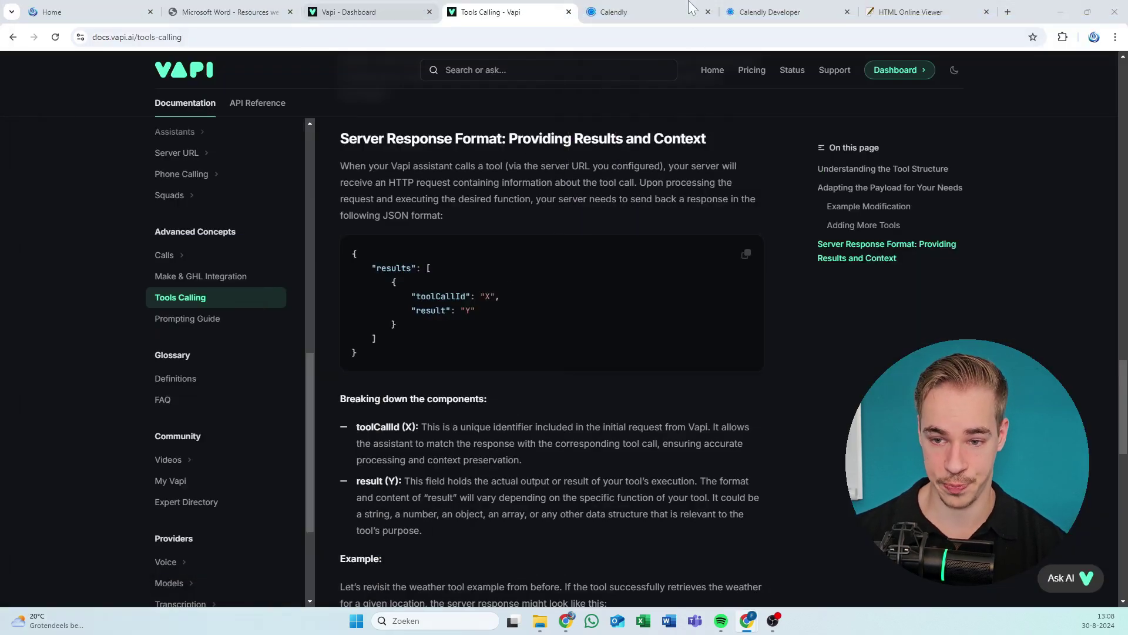
pyautogui.click(637, 17)
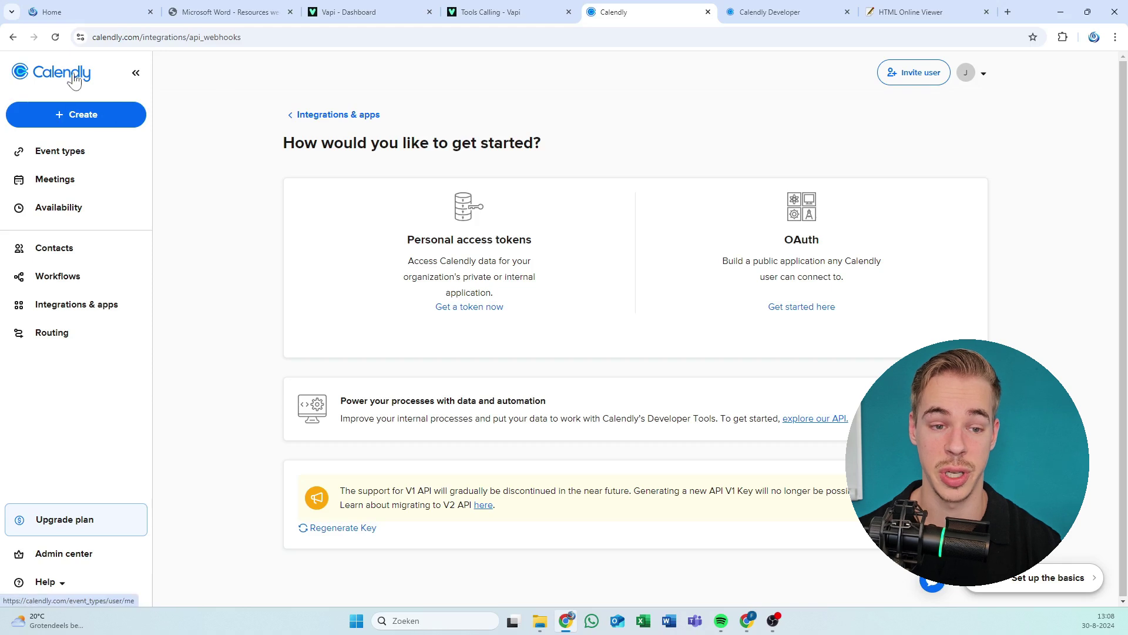
pyautogui.click(5, 162)
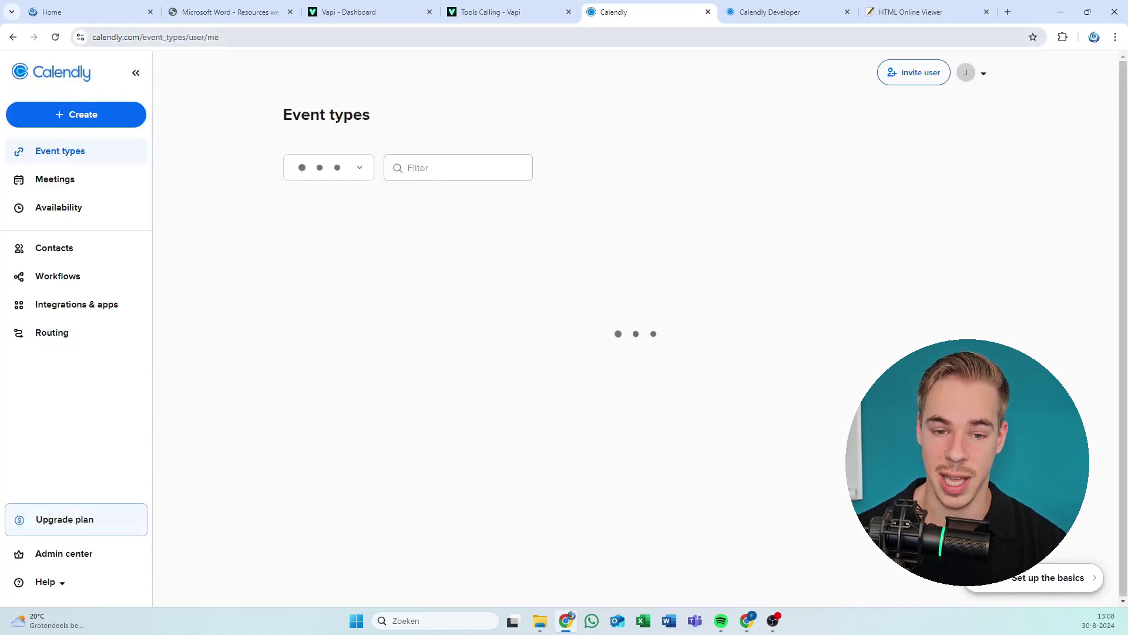
pyautogui.click(227, 38)
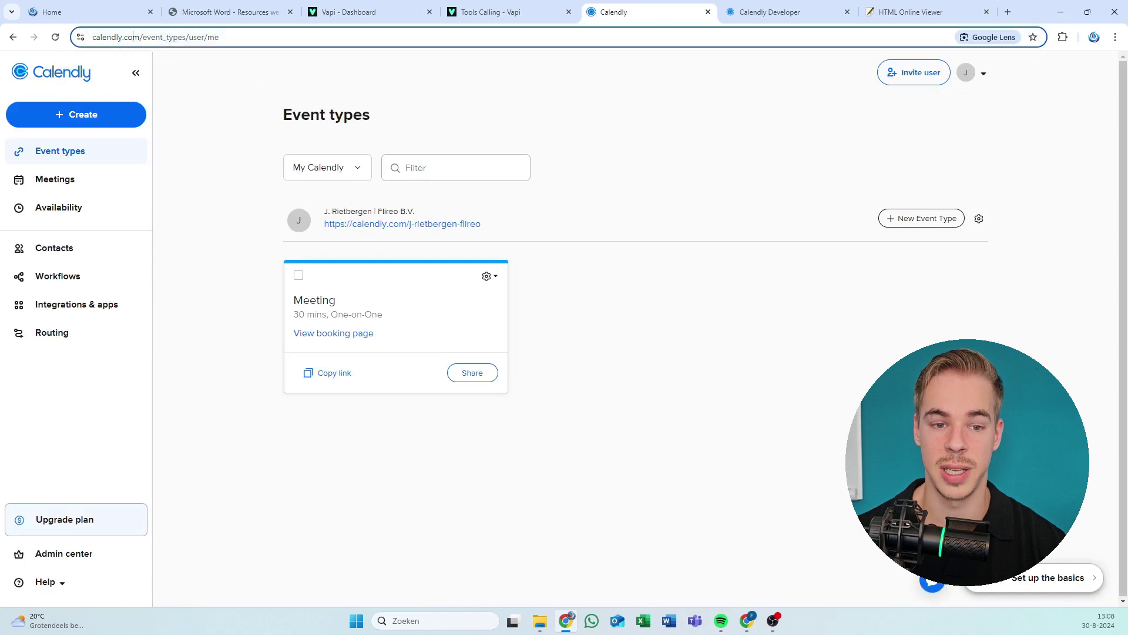
pyautogui.click(229, 79)
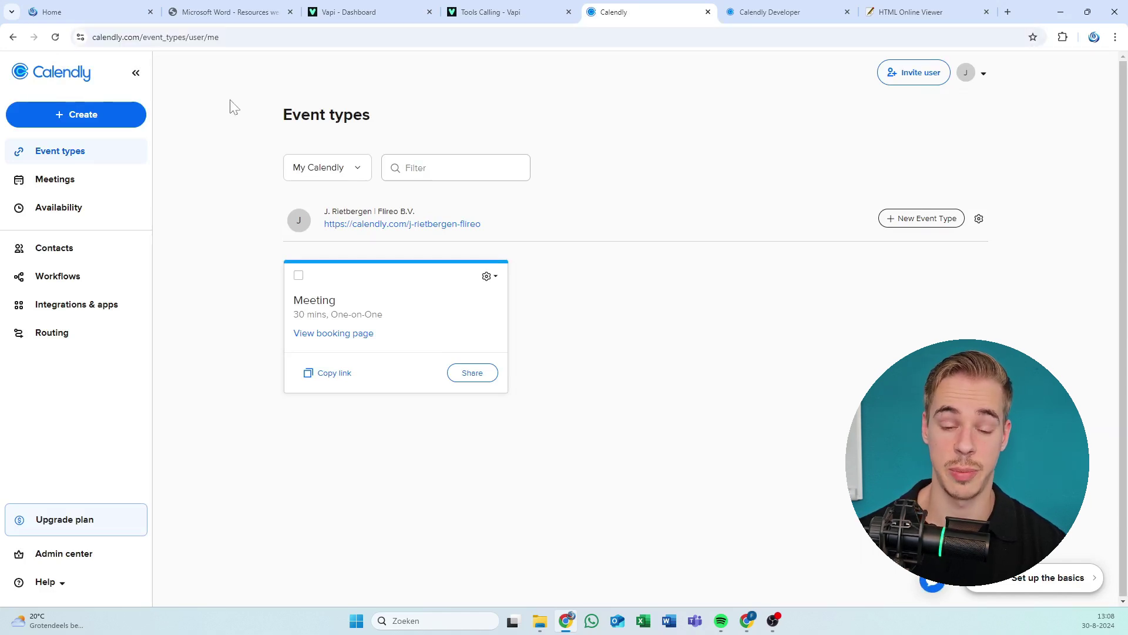
# Highlight the profile row and the 30-minute Meeting event type card repeatedly.
pyautogui.moveTo(297, 292); pyautogui.dragTo(672, 391)
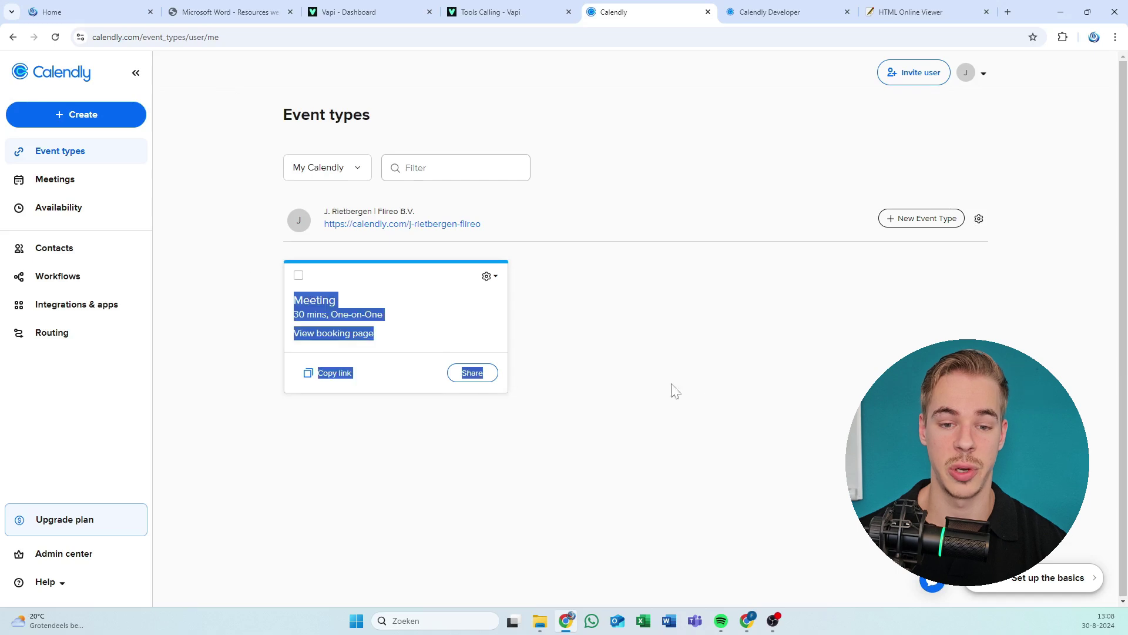
pyautogui.click(667, 407)
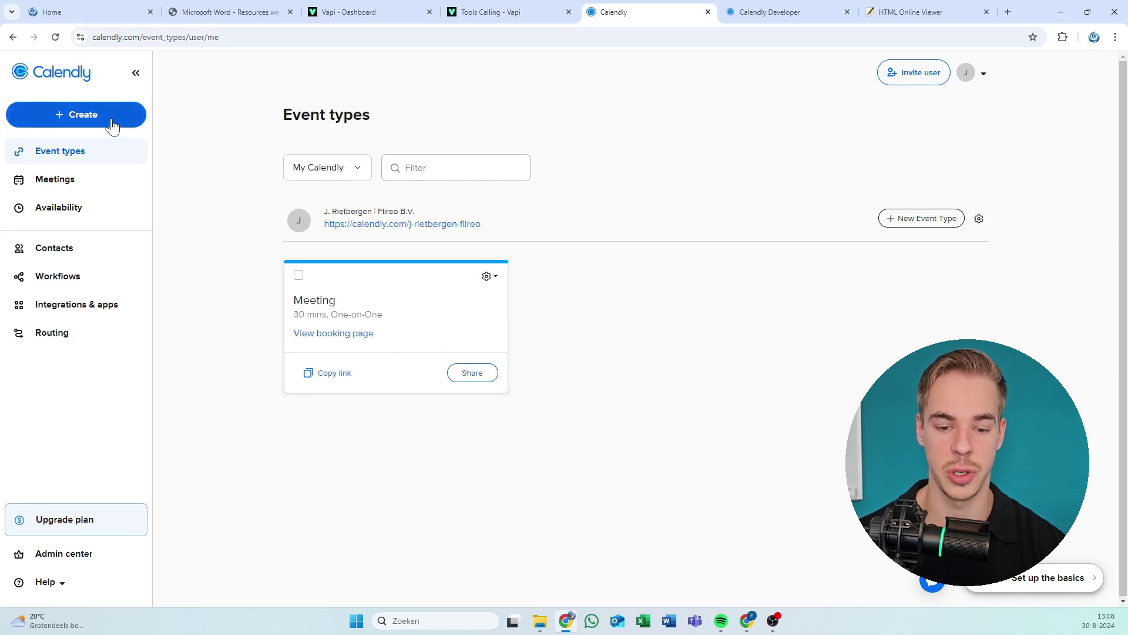
pyautogui.moveTo(263, 299); pyautogui.dragTo(617, 432)
pyautogui.click(617, 432)
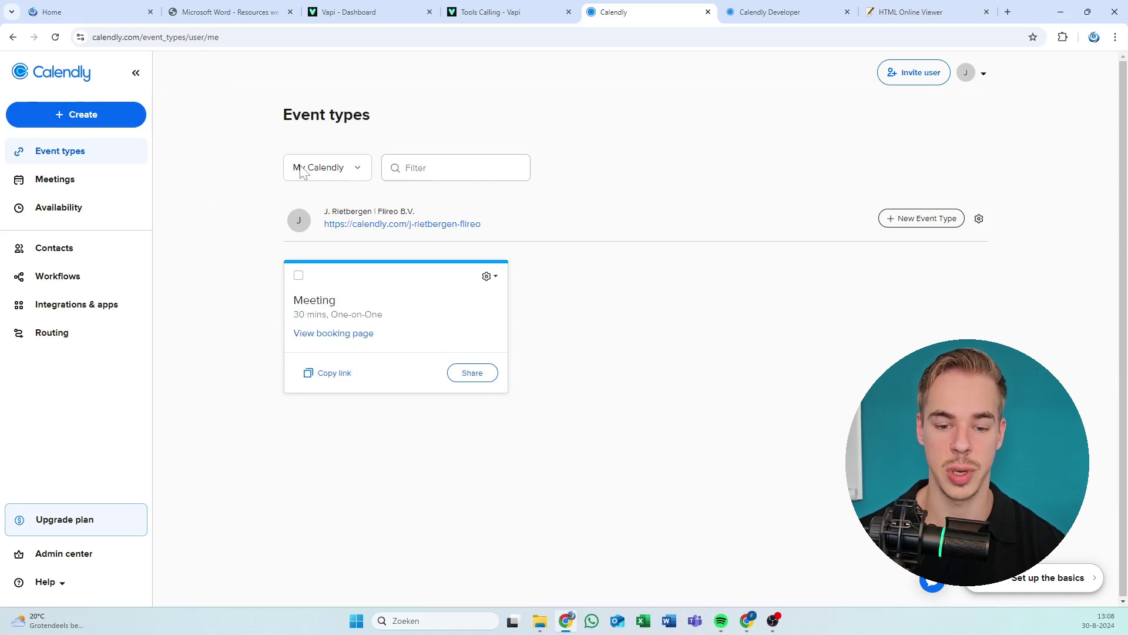
pyautogui.moveTo(255, 247); pyautogui.dragTo(672, 488)
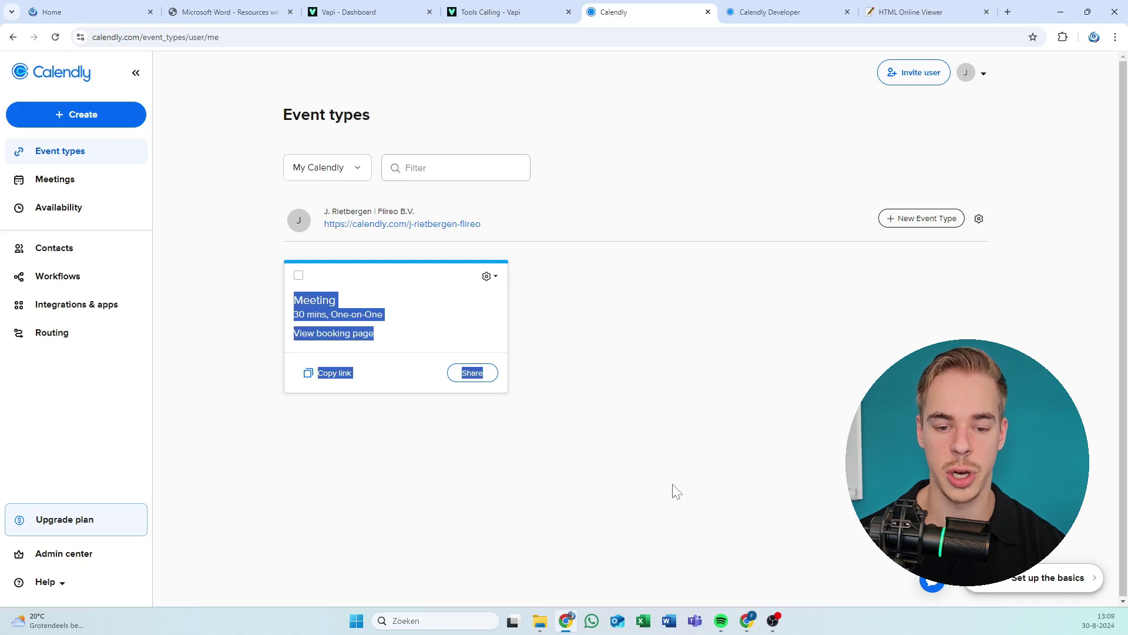
pyautogui.click(675, 491)
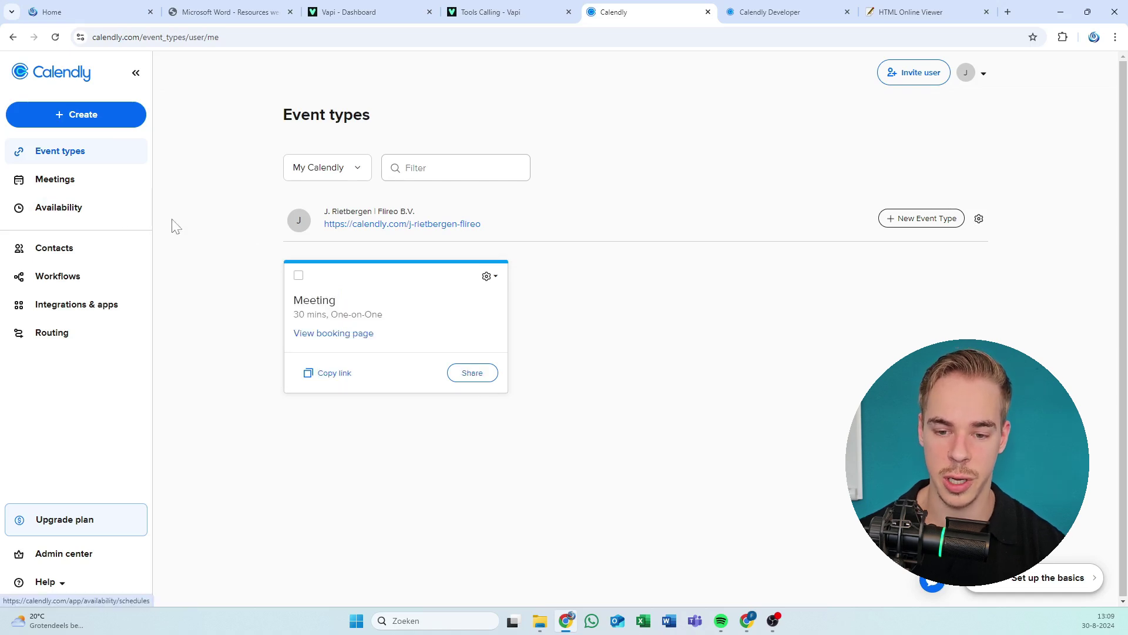
pyautogui.moveTo(174, 224); pyautogui.dragTo(730, 445)
pyautogui.click(718, 444)
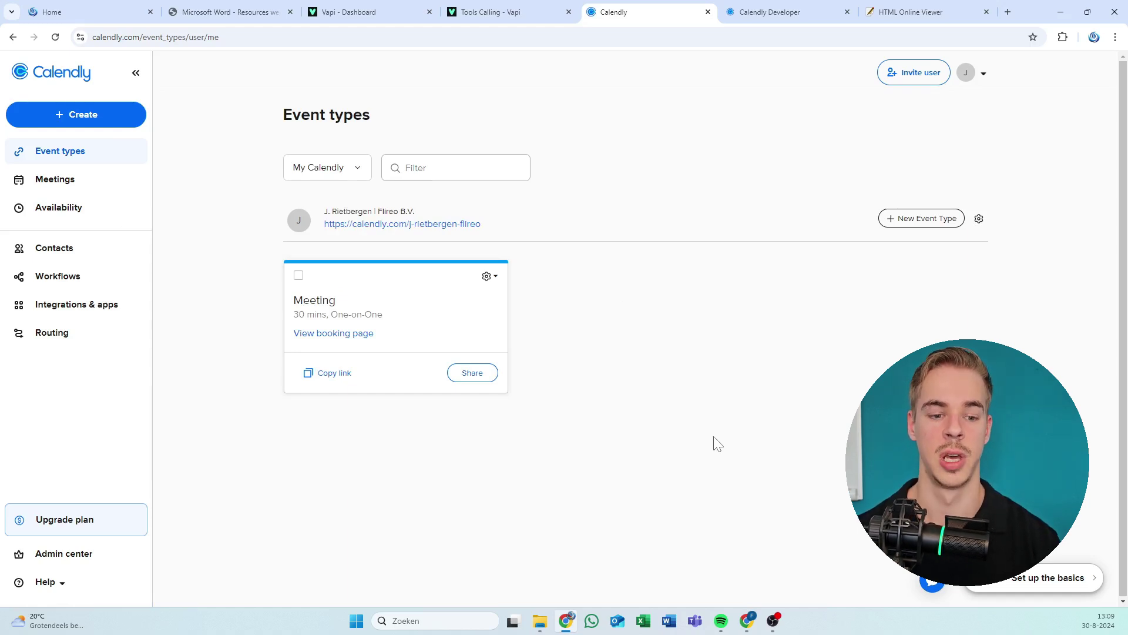
pyautogui.moveTo(309, 272); pyautogui.dragTo(511, 410)
pyautogui.click(637, 422)
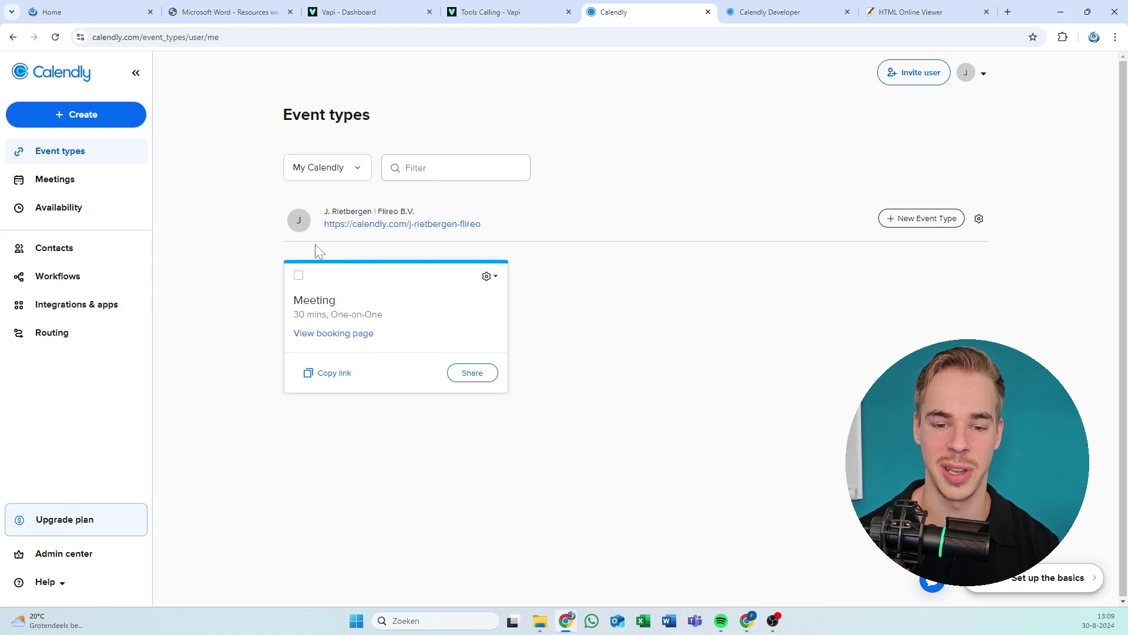
pyautogui.moveTo(282, 262); pyautogui.dragTo(207, 154)
pyautogui.click(574, 431)
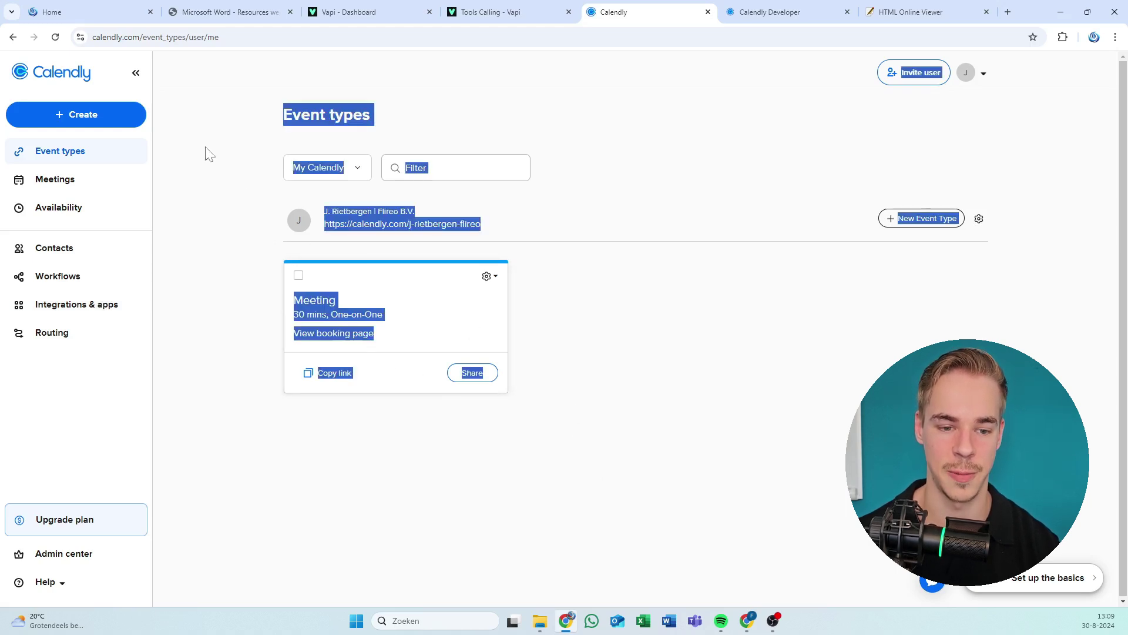
pyautogui.click(271, 205)
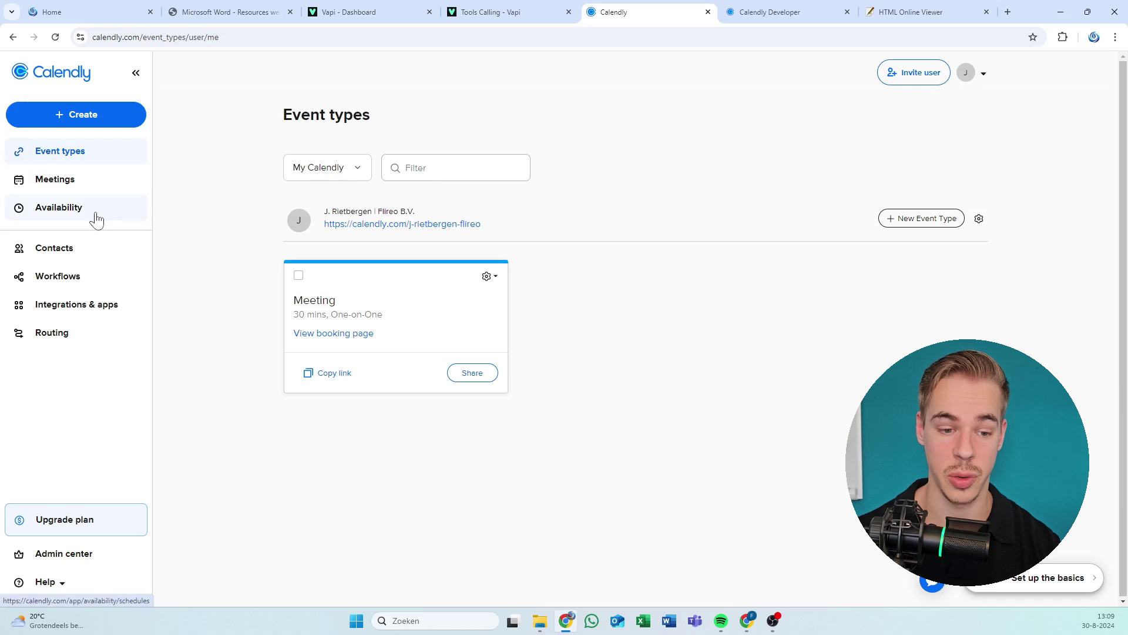
pyautogui.moveTo(187, 255); pyautogui.dragTo(643, 506)
pyautogui.click(501, 402)
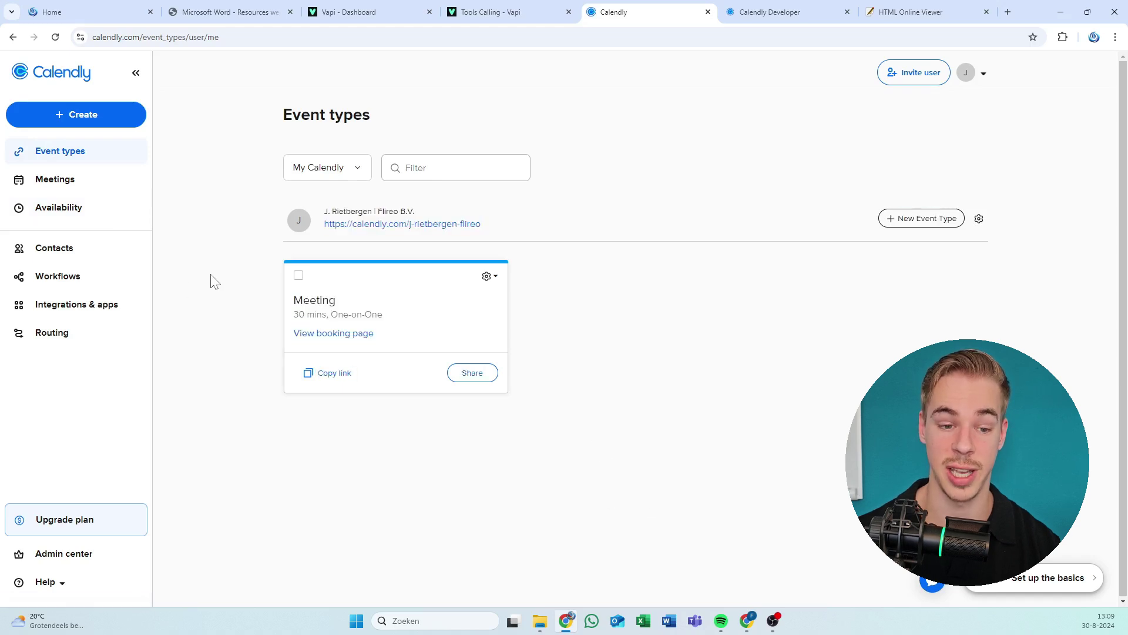
# Browse the Availability schedule and Scheduled meetings pages.
pyautogui.click(69, 218)
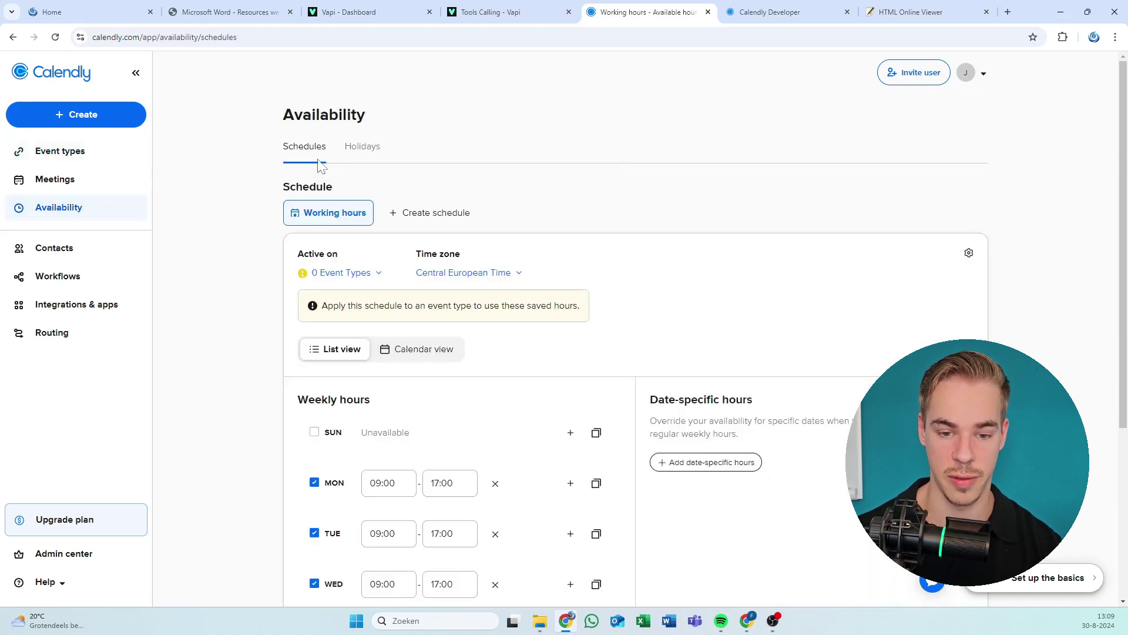
pyautogui.scroll(-1, 313, 233)
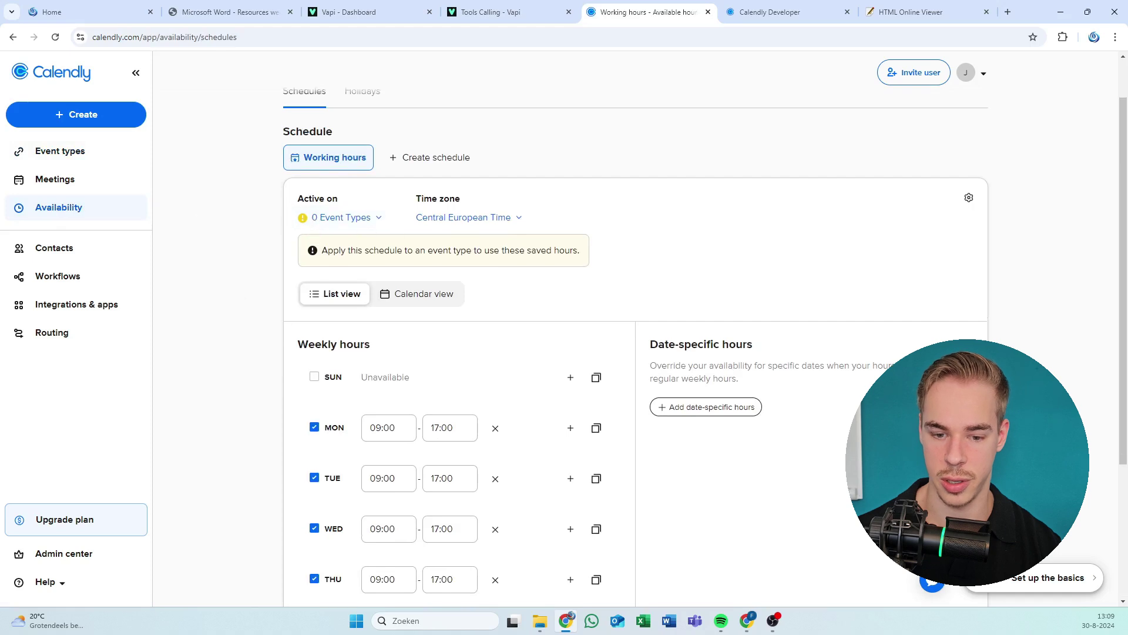
pyautogui.scroll(1, 379, 218)
pyautogui.scroll(-4, 564, 234)
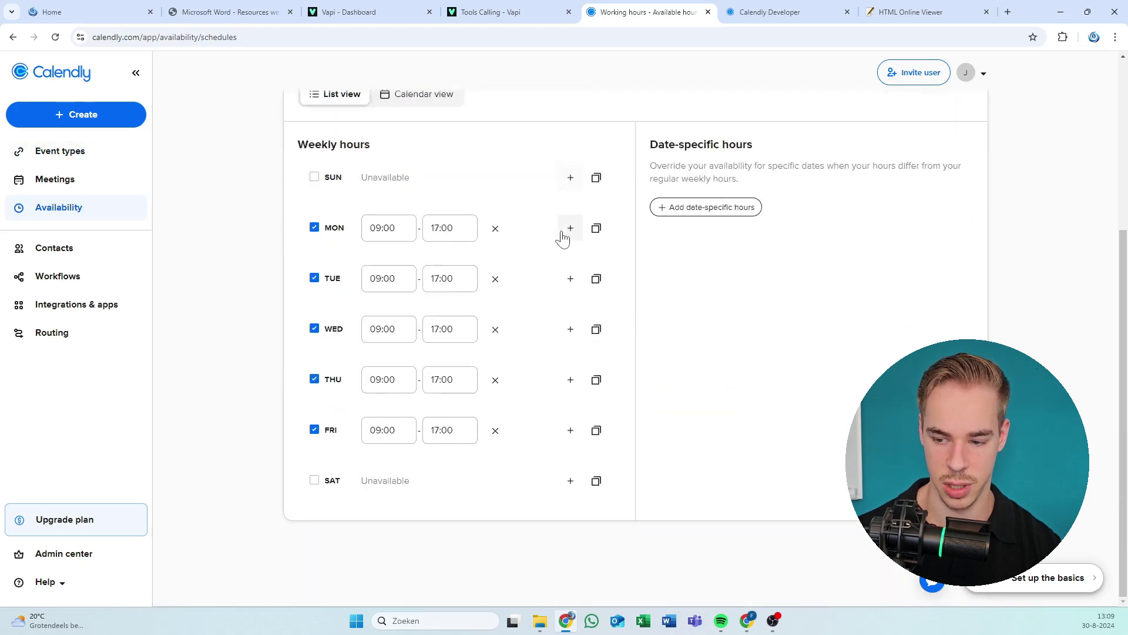
pyautogui.scroll(4, 561, 235)
pyautogui.click(36, 185)
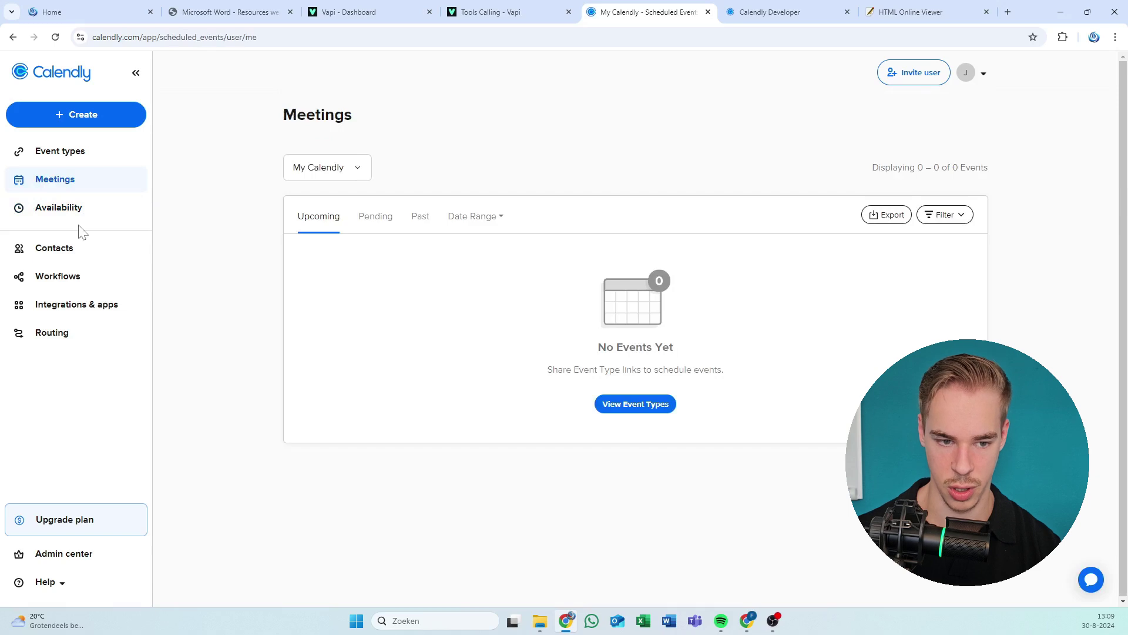
pyautogui.click(78, 209)
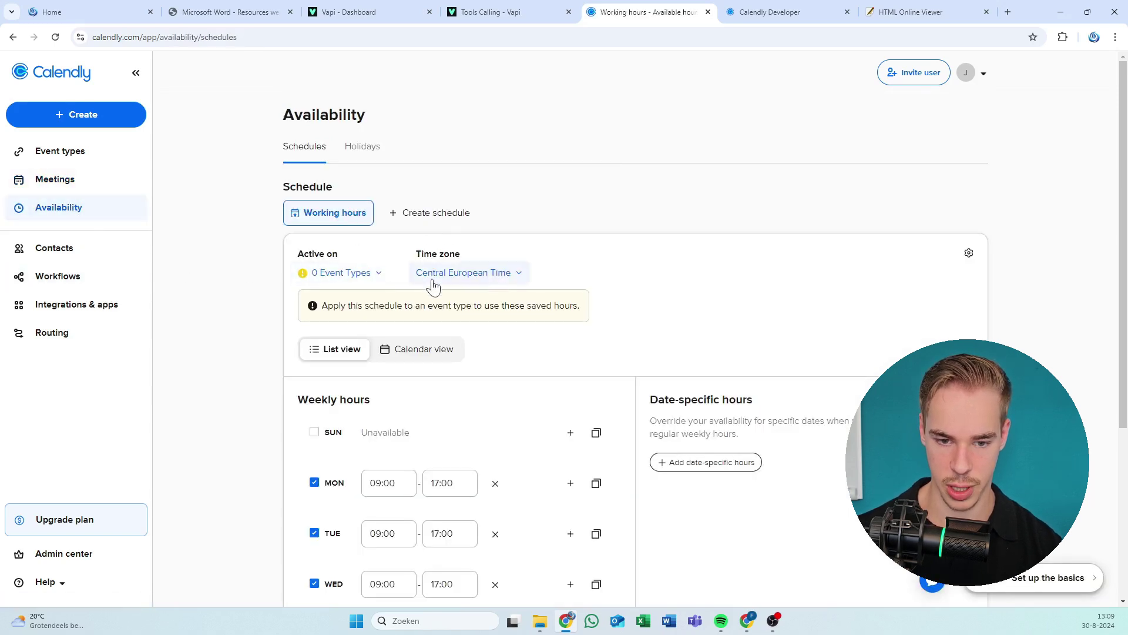
pyautogui.scroll(-4, 332, 297)
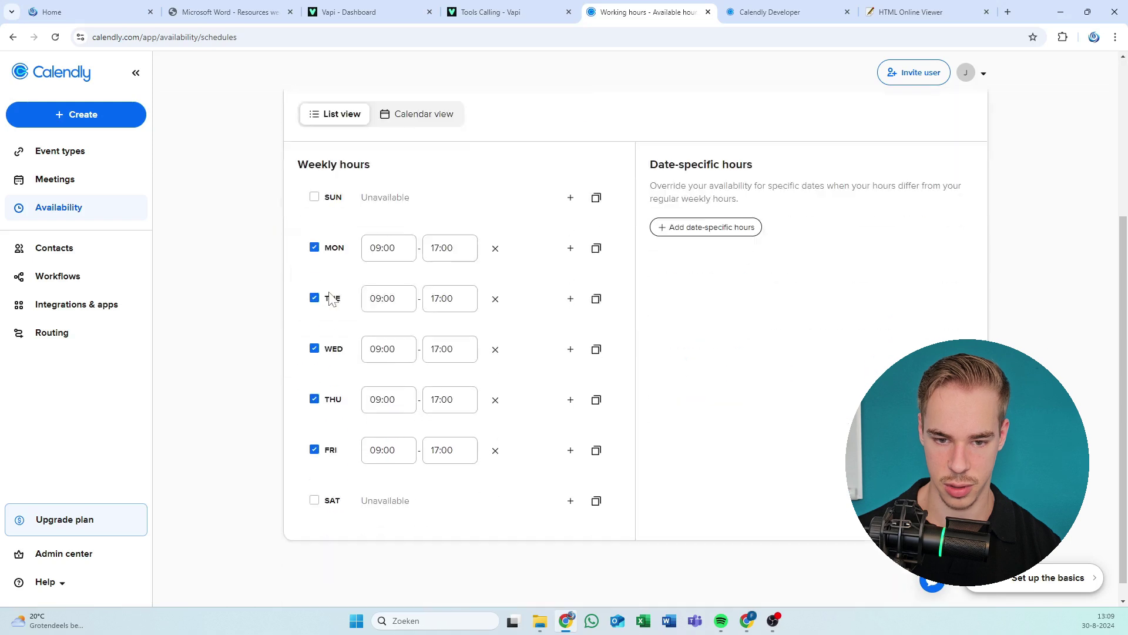
pyautogui.scroll(4, 353, 299)
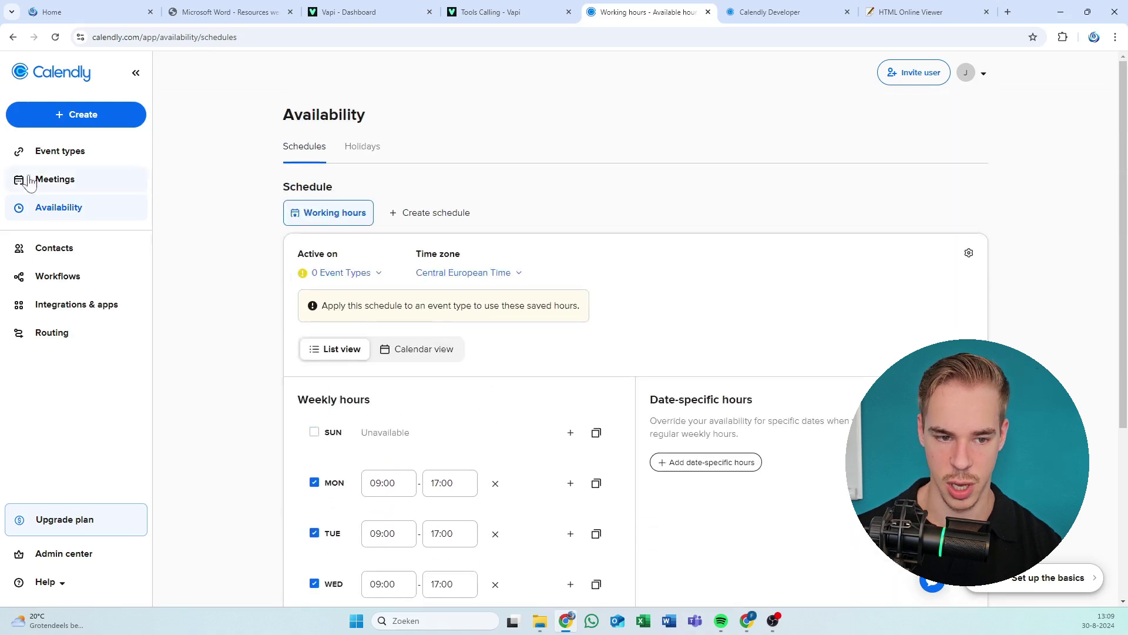
# Visit the admin Users page, return to Event types, and open then close the support chat.
pyautogui.click(63, 160)
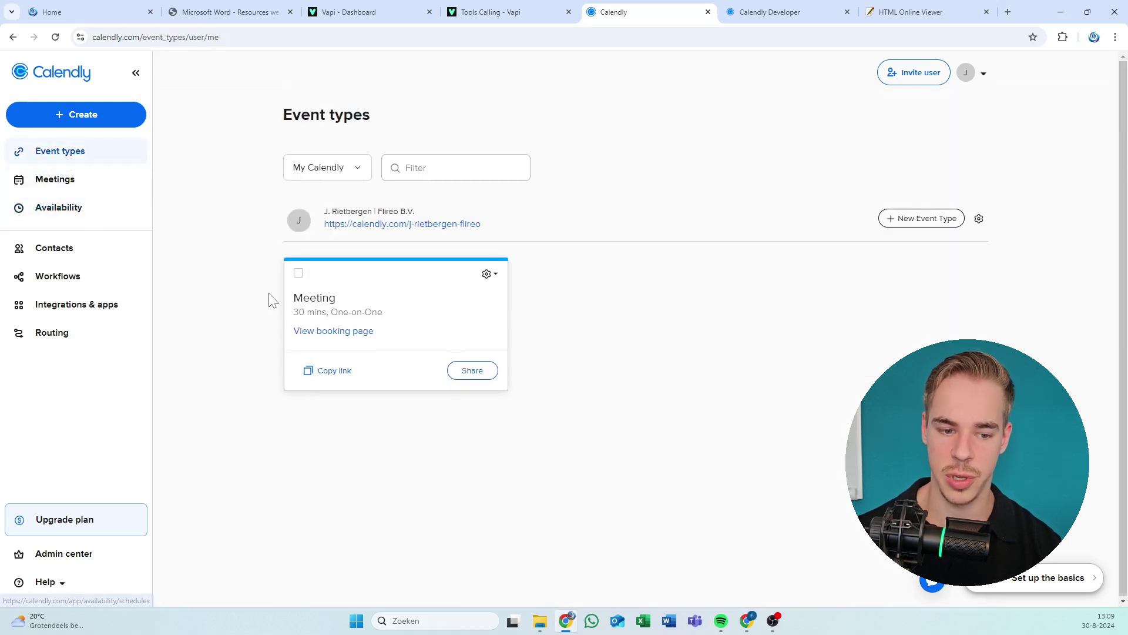
pyautogui.click(89, 559)
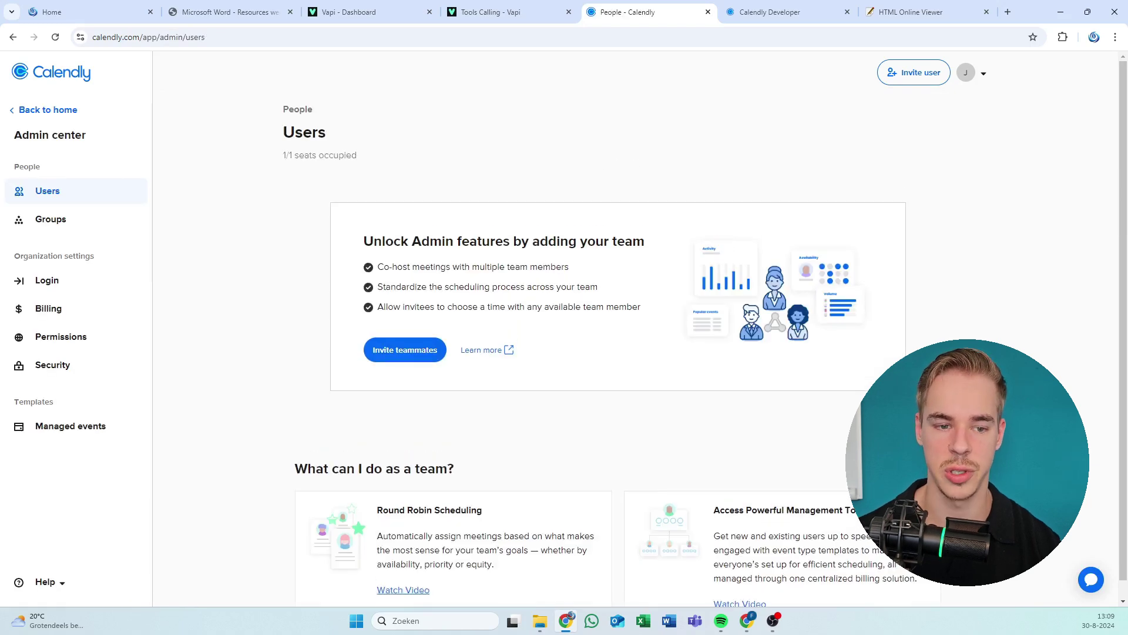
pyautogui.click(78, 133)
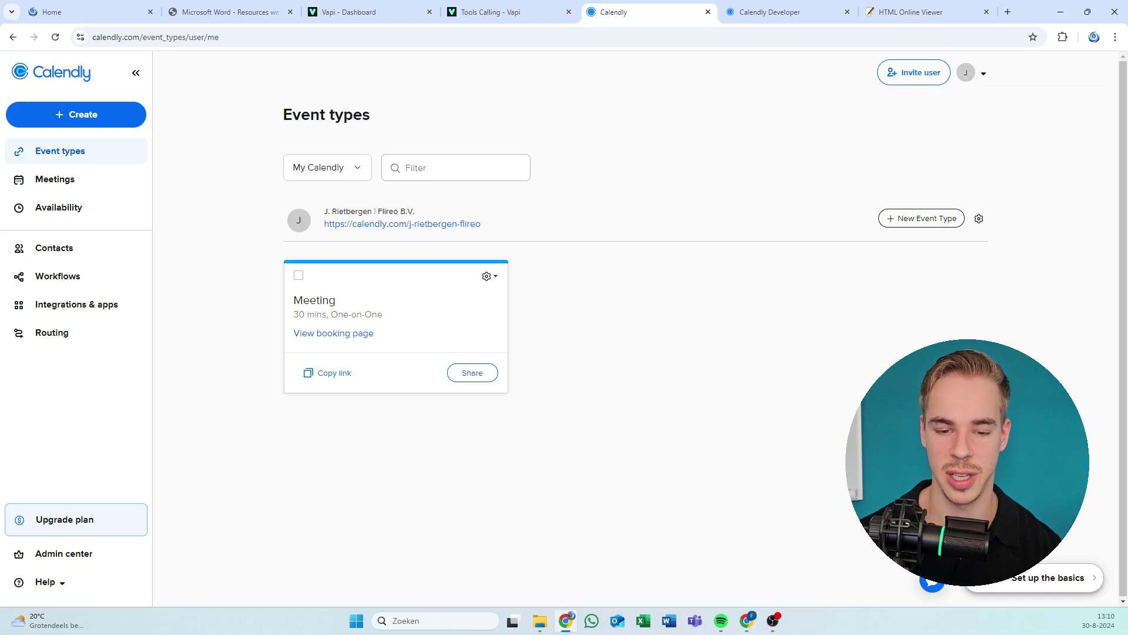
pyautogui.click(938, 595)
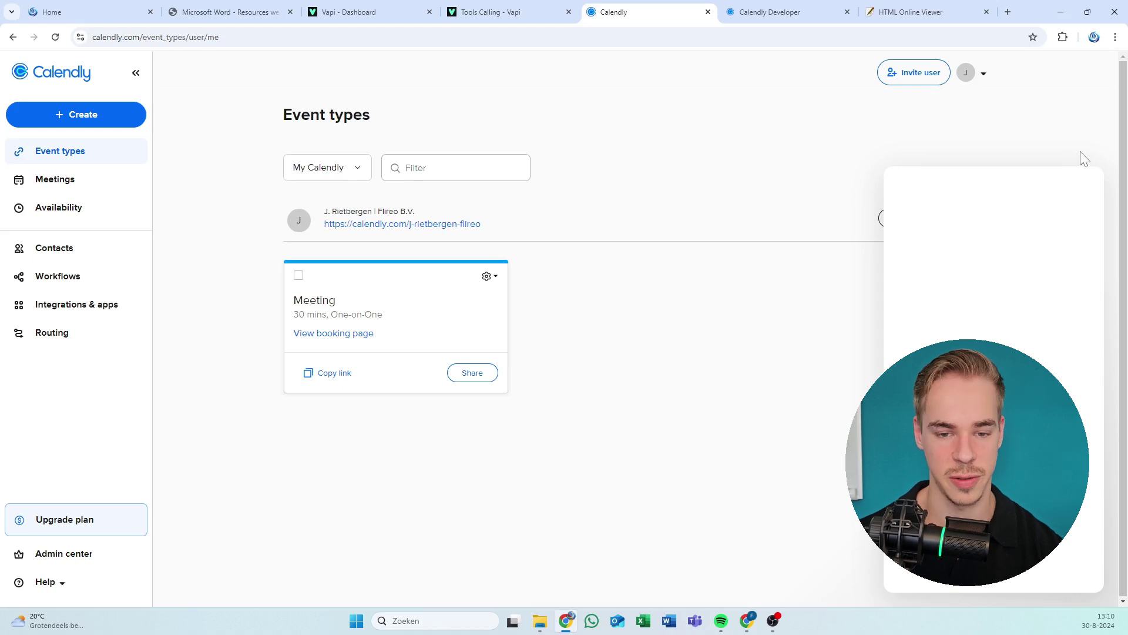
pyautogui.click(1085, 183)
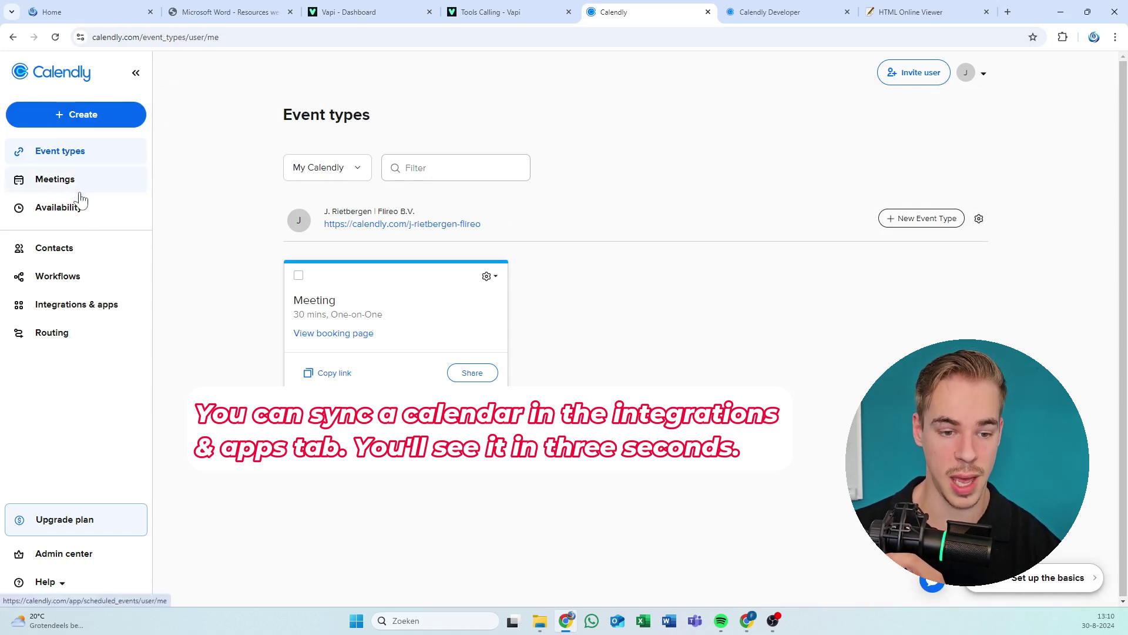
# From Integrations & apps, open API and webhooks and start getting a personal access token.
pyautogui.click(87, 312)
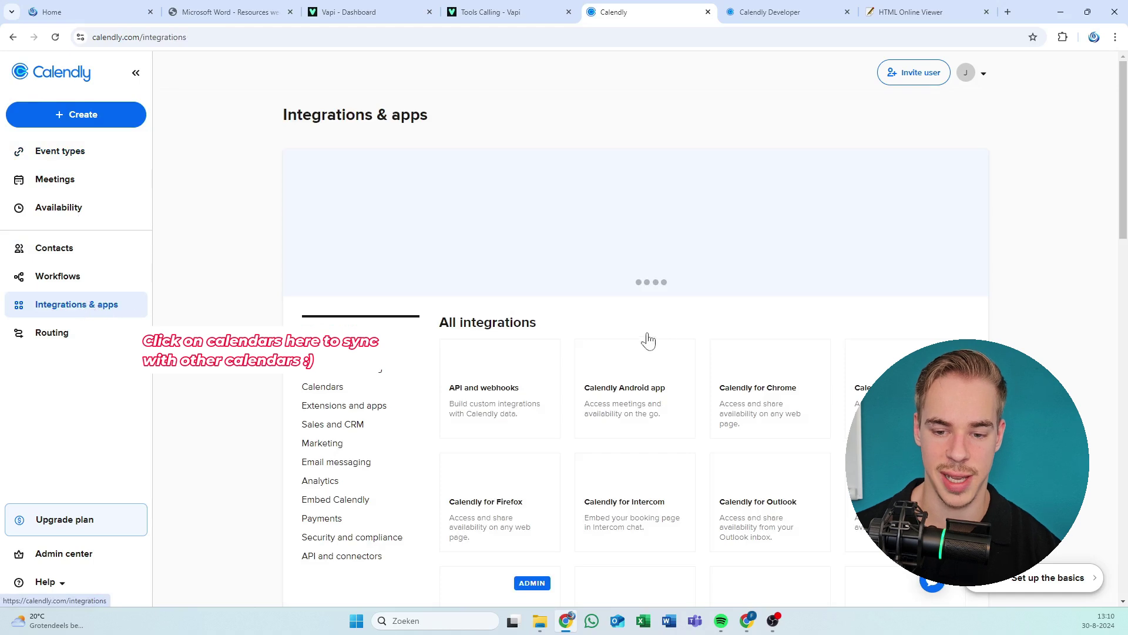
pyautogui.click(496, 398)
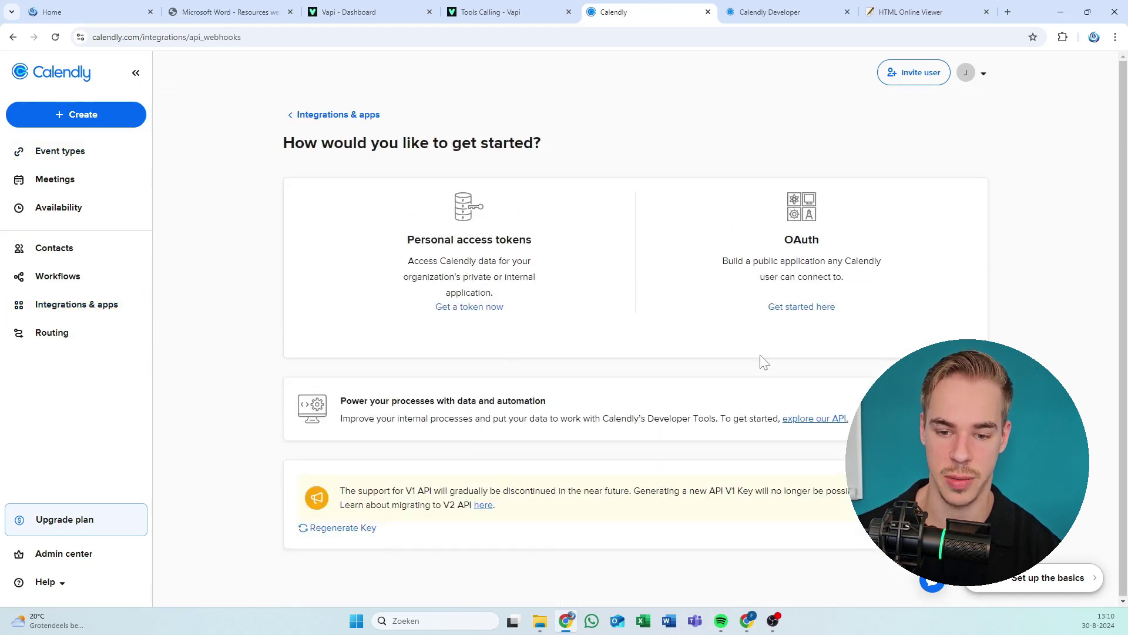
pyautogui.click(488, 307)
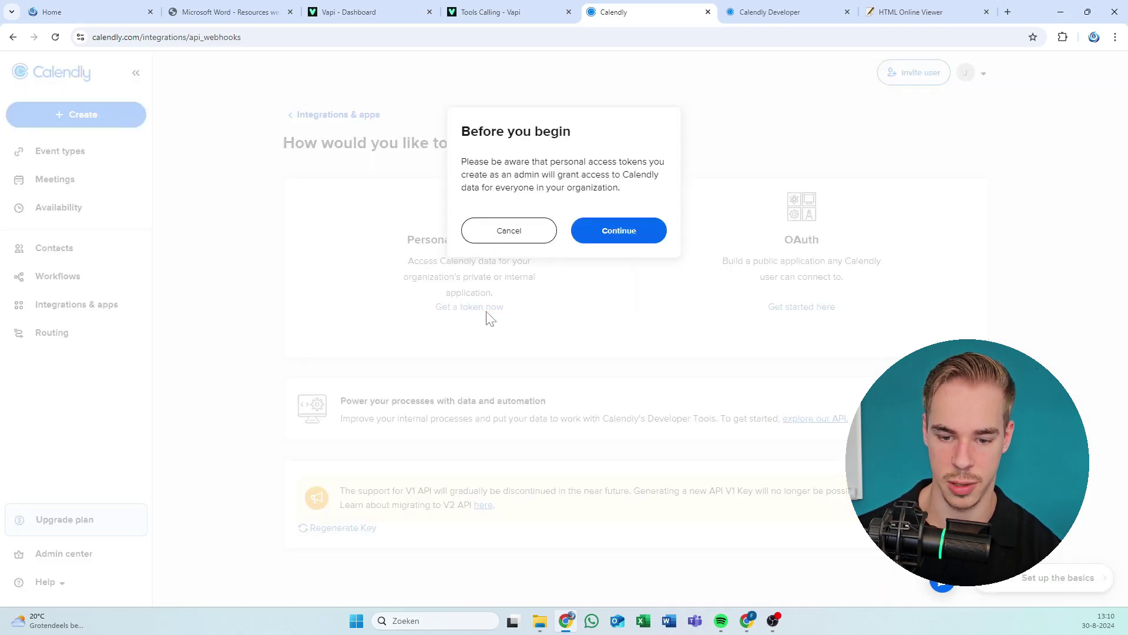
pyautogui.click(603, 238)
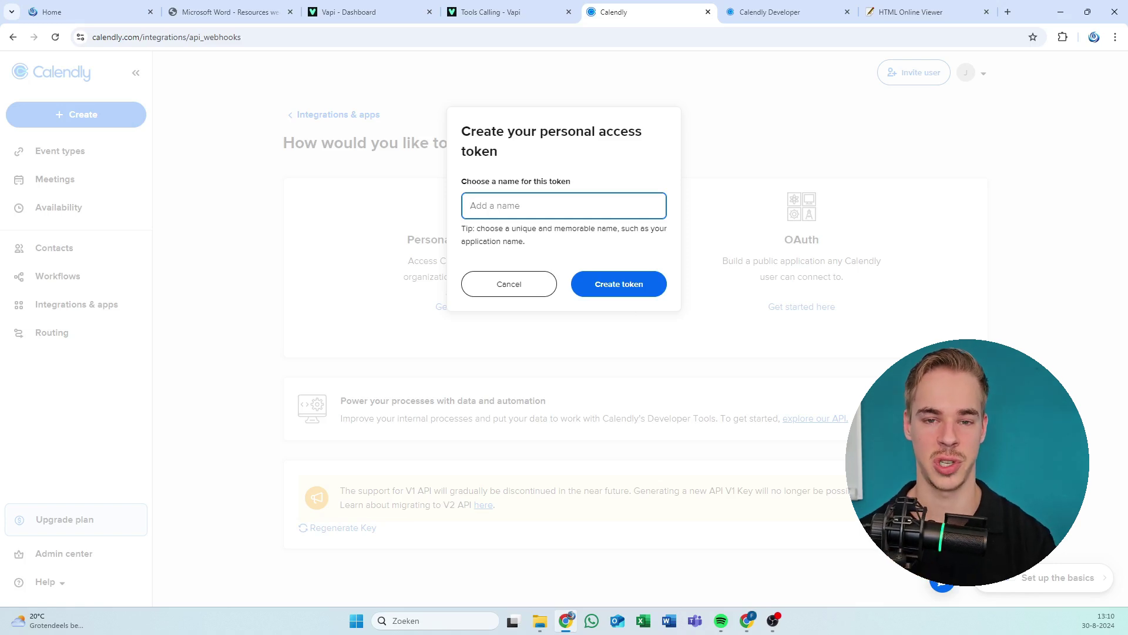
pyautogui.hotkey('ctrl', 'w')
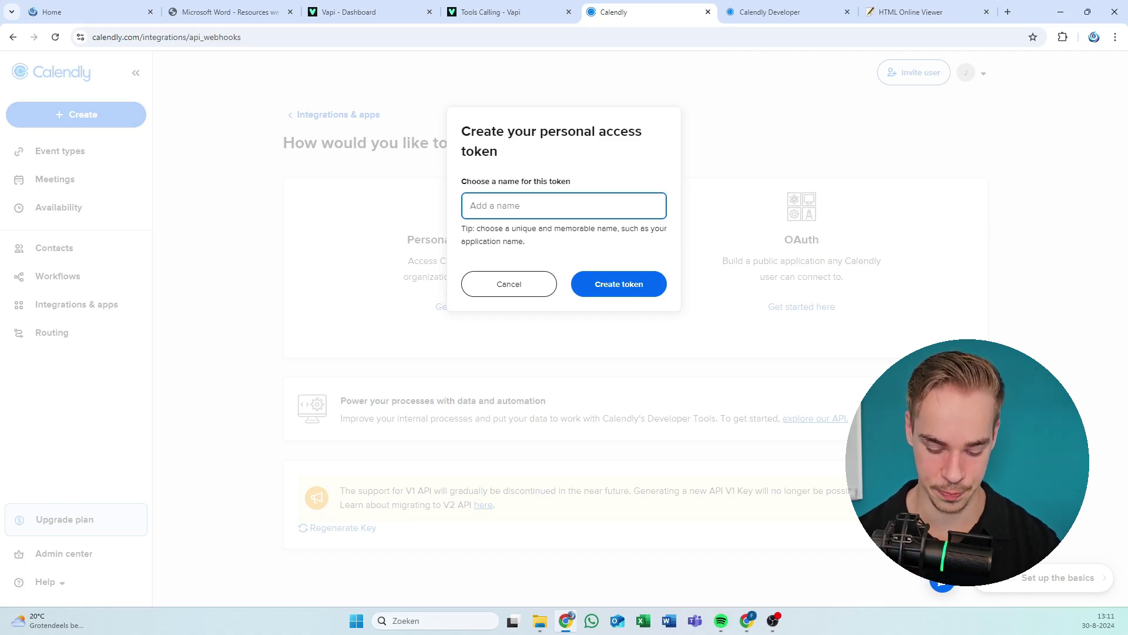
# Create the token named 'Vapi ai video demo lol' and enter the emailed verification code.
pyautogui.write('Vapi ai ')
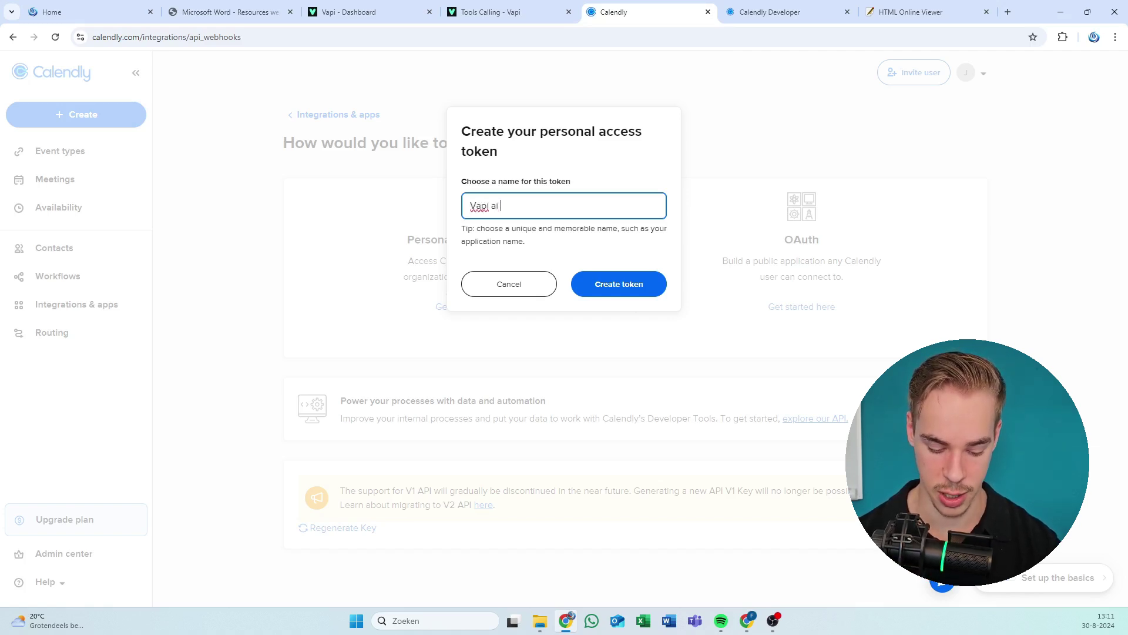
pyautogui.write('video demo lol')
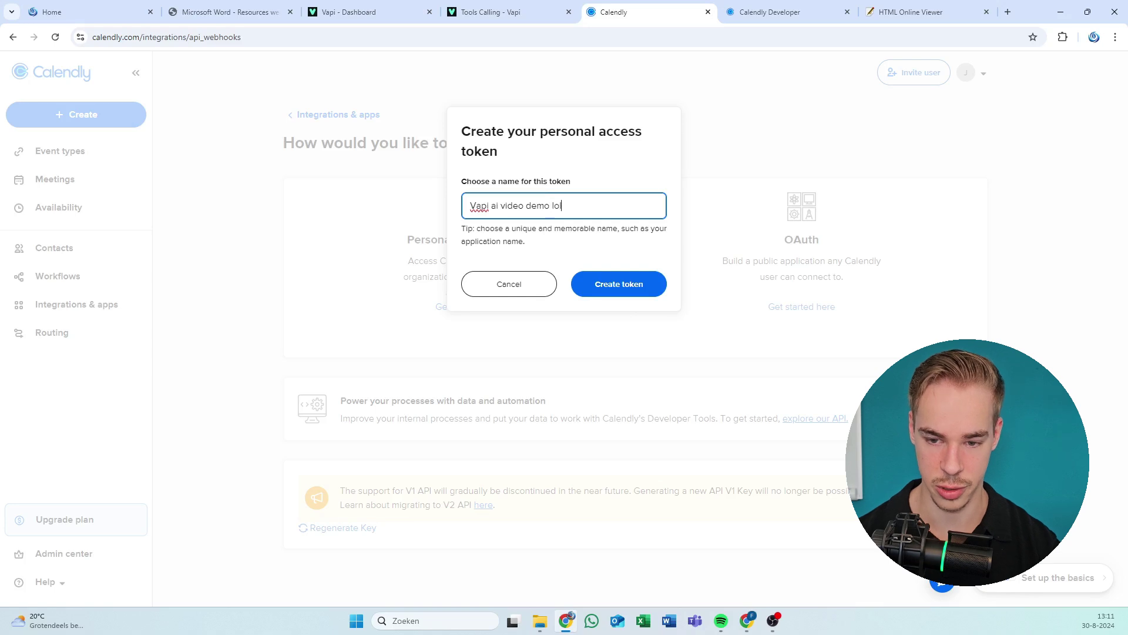
pyautogui.click(624, 290)
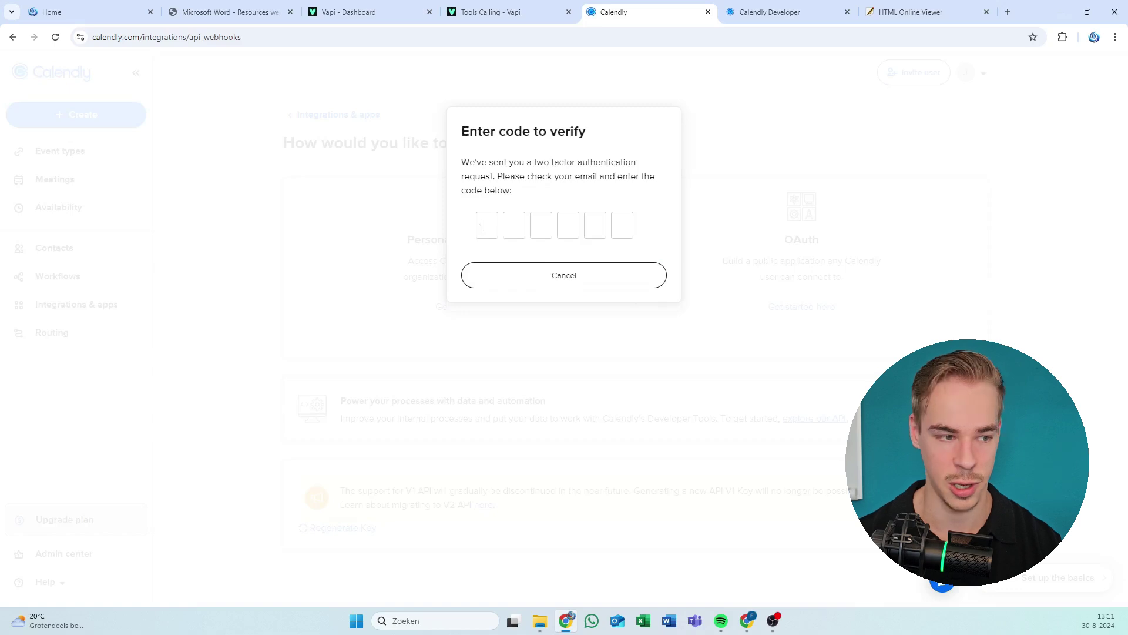
pyautogui.hotkey('alt', 'Tab')
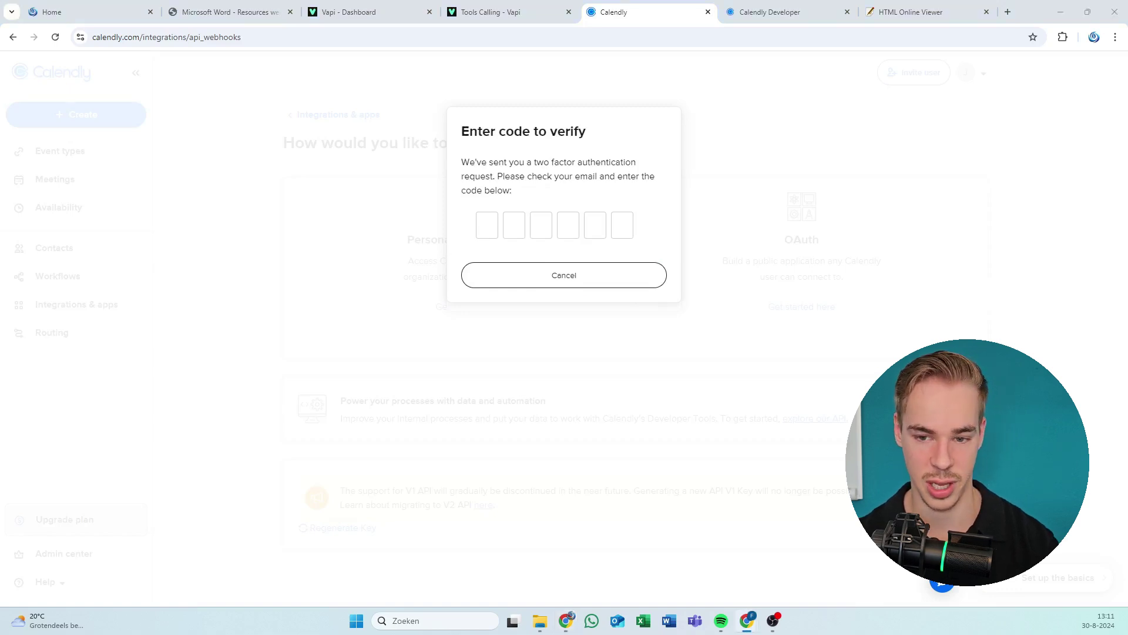
pyautogui.hotkey('alt', 'Tab')
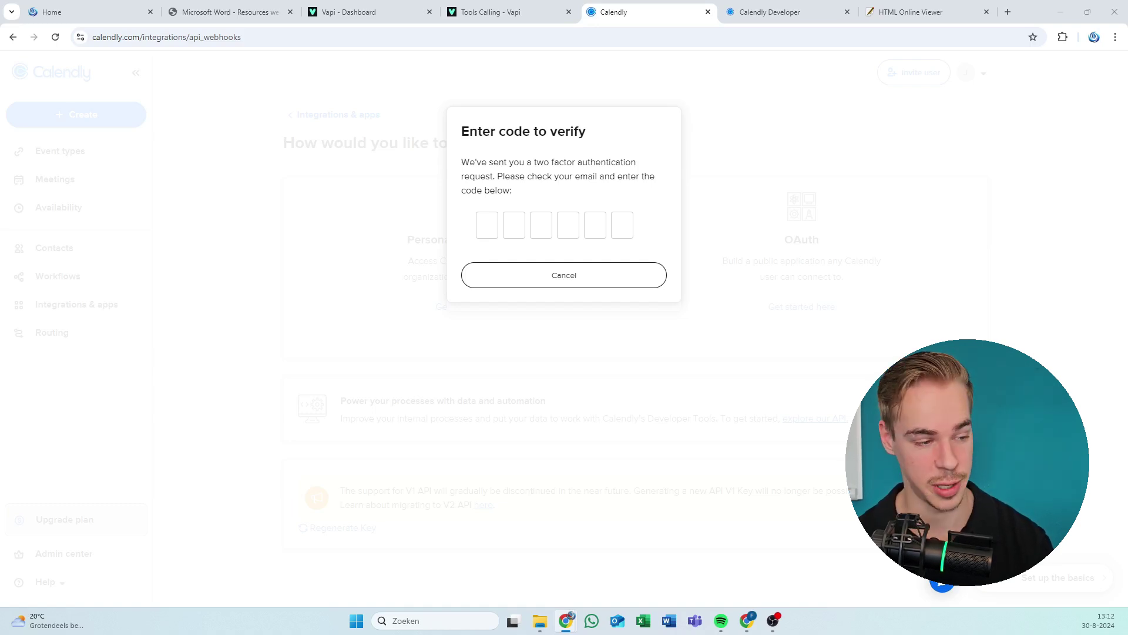
pyautogui.hotkey('ctrl', 'v')
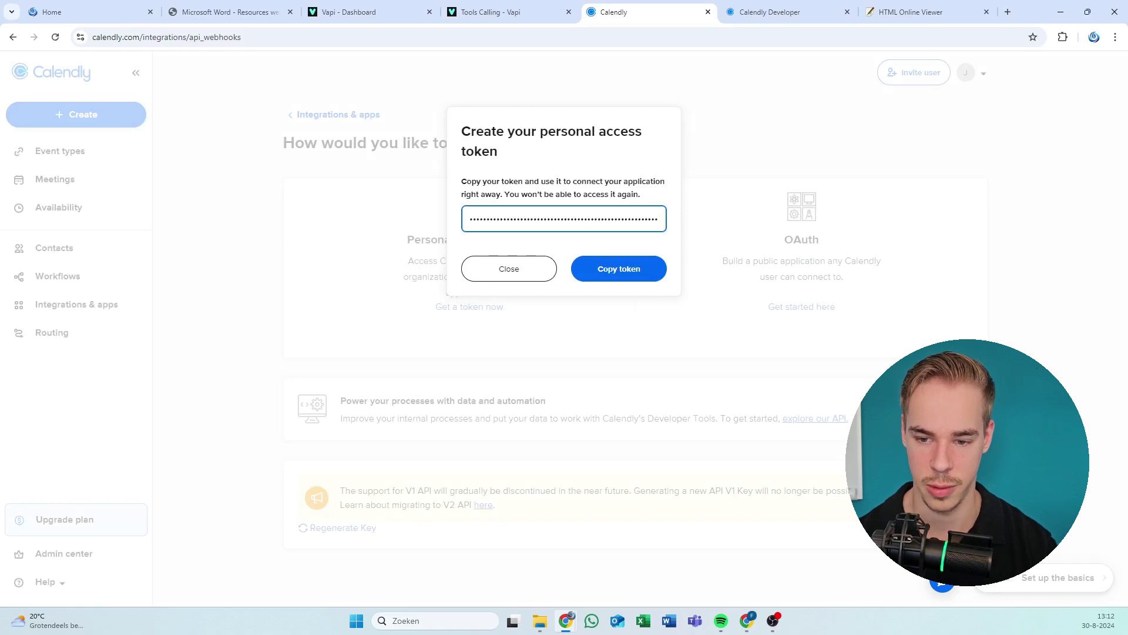
# Copy the new Calendly access token and bring up the Make window maximized.
pyautogui.click(607, 269)
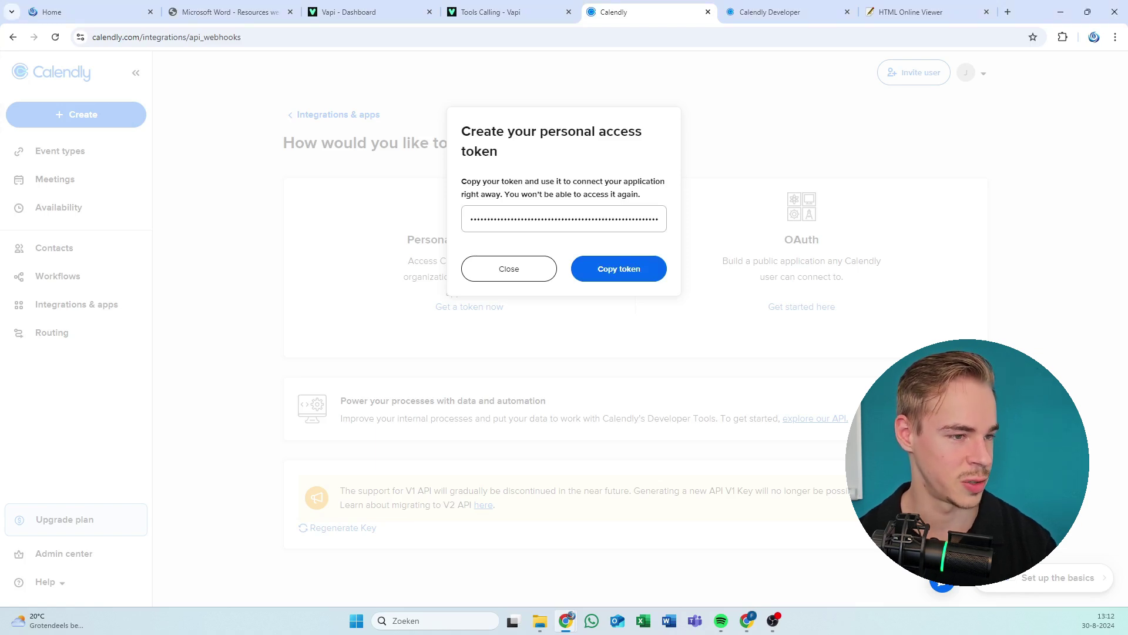
pyautogui.click(624, 266)
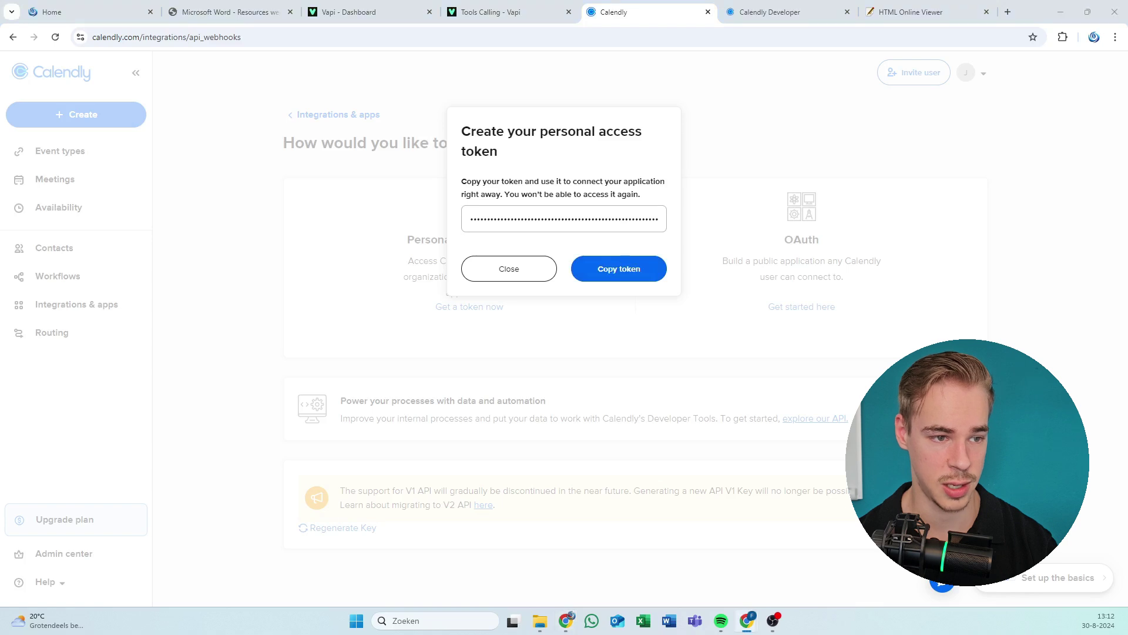
pyautogui.click(747, 620)
pyautogui.doubleClick(592, 7)
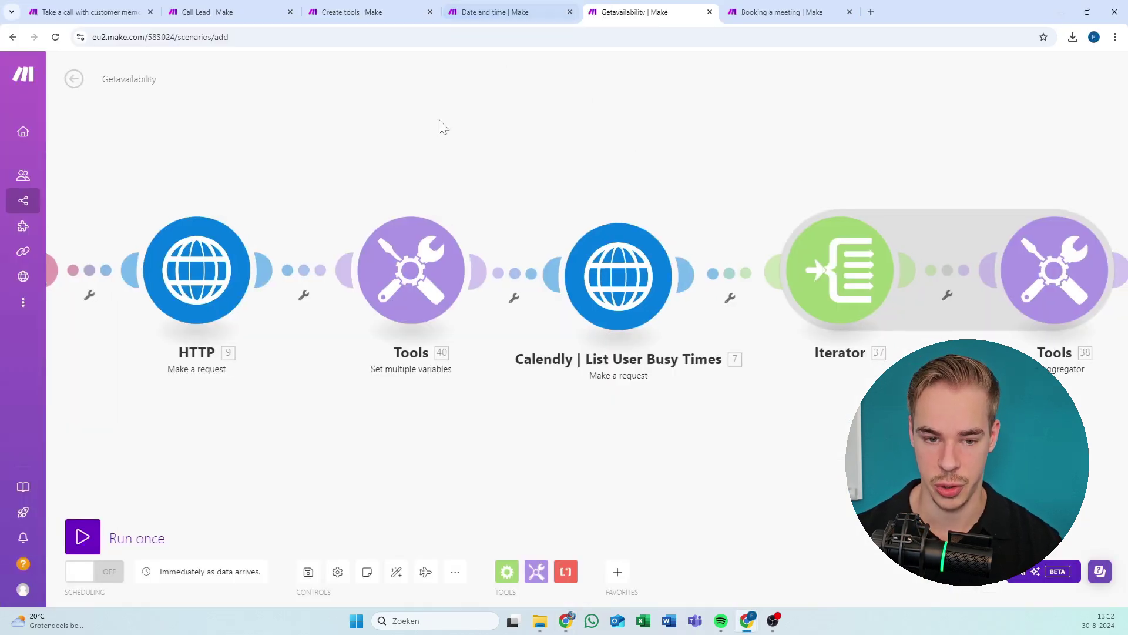
# Open the Tools module's Bearer token variable and rearrange the Make browser windows.
pyautogui.click(676, 276)
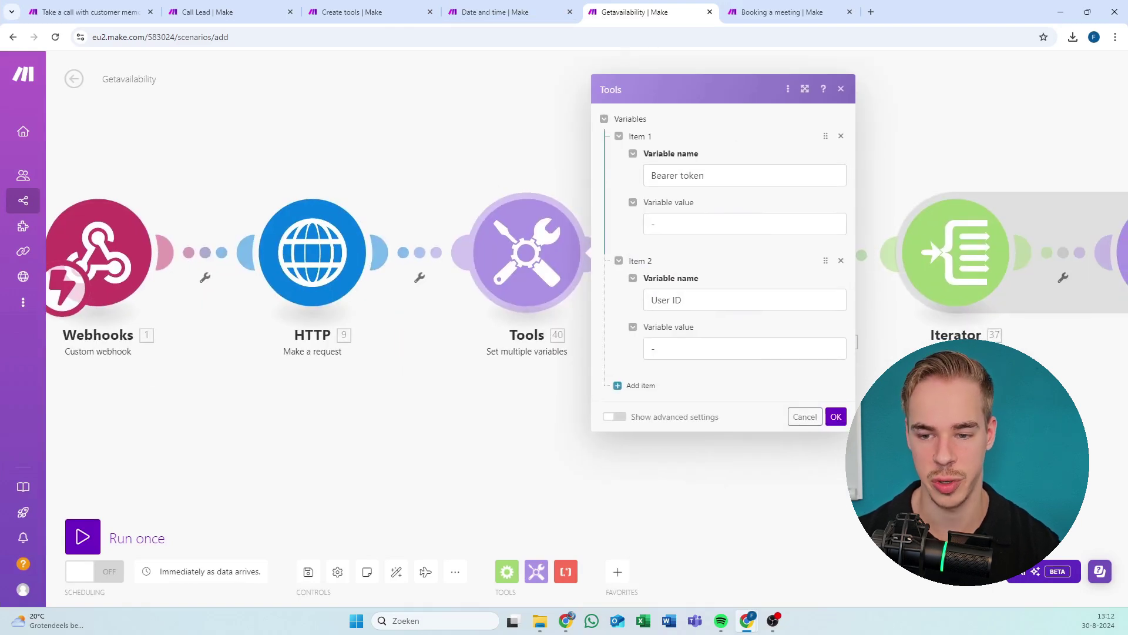
pyautogui.click(685, 222)
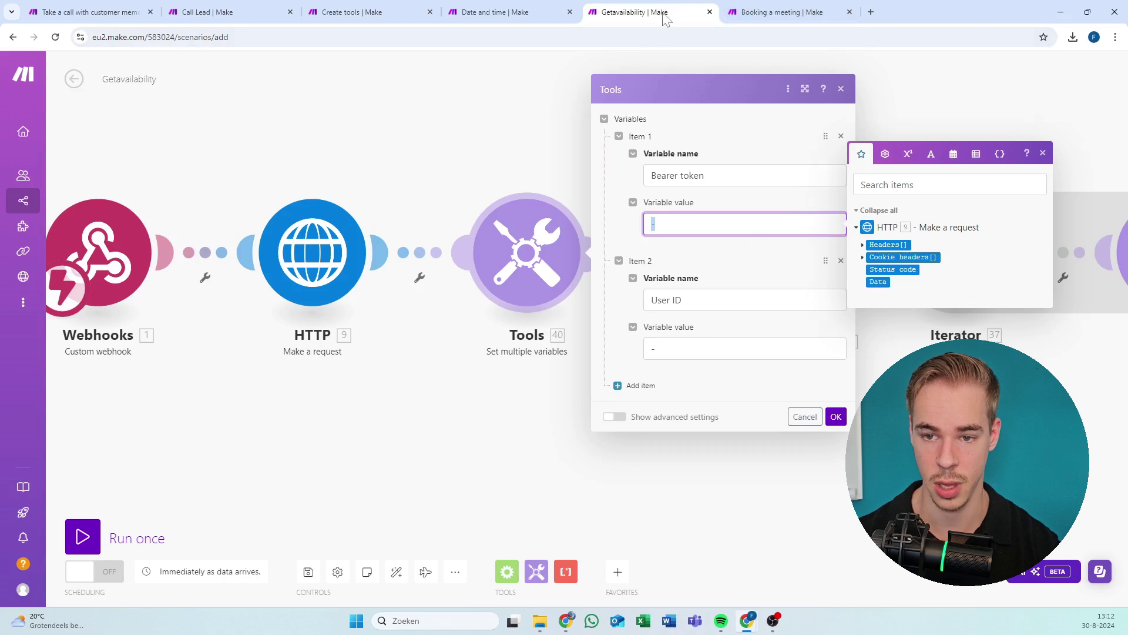
pyautogui.moveTo(667, 12); pyautogui.dragTo(656, 12)
pyautogui.hotkey('ctrl', 'w')
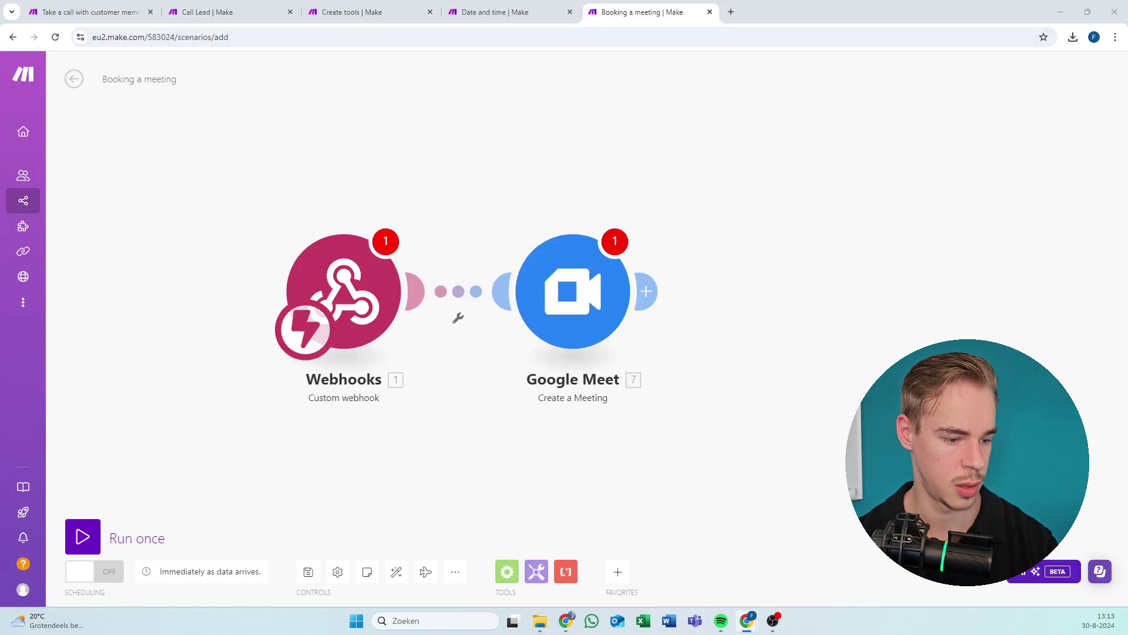
pyautogui.moveTo(940, 6); pyautogui.dragTo(600, 6)
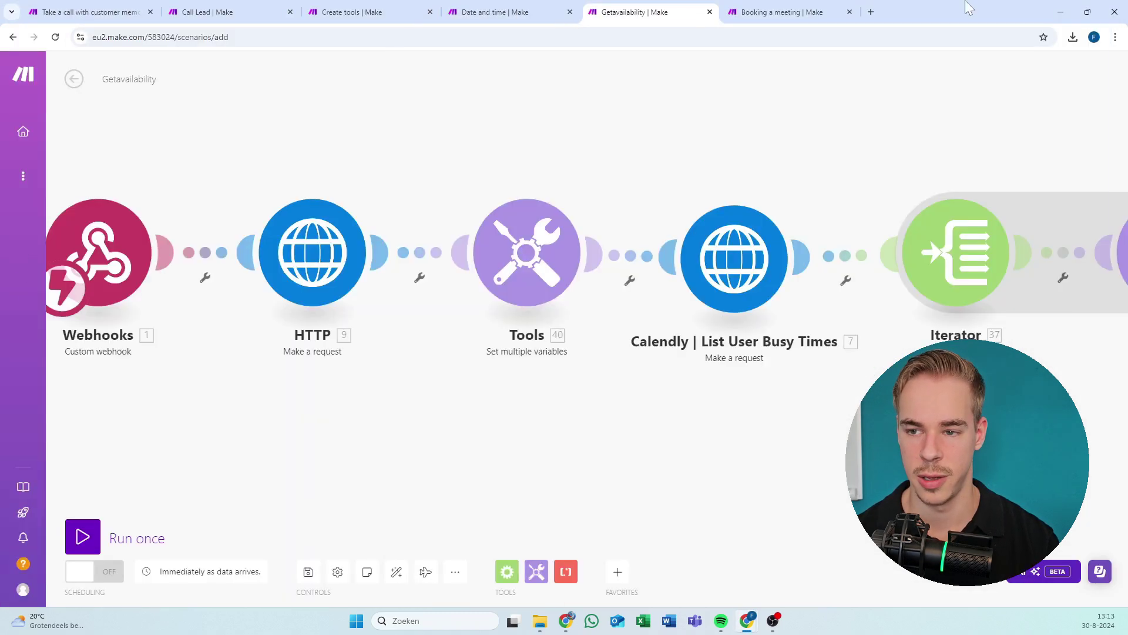
pyautogui.moveTo(965, 5); pyautogui.dragTo(763, 7)
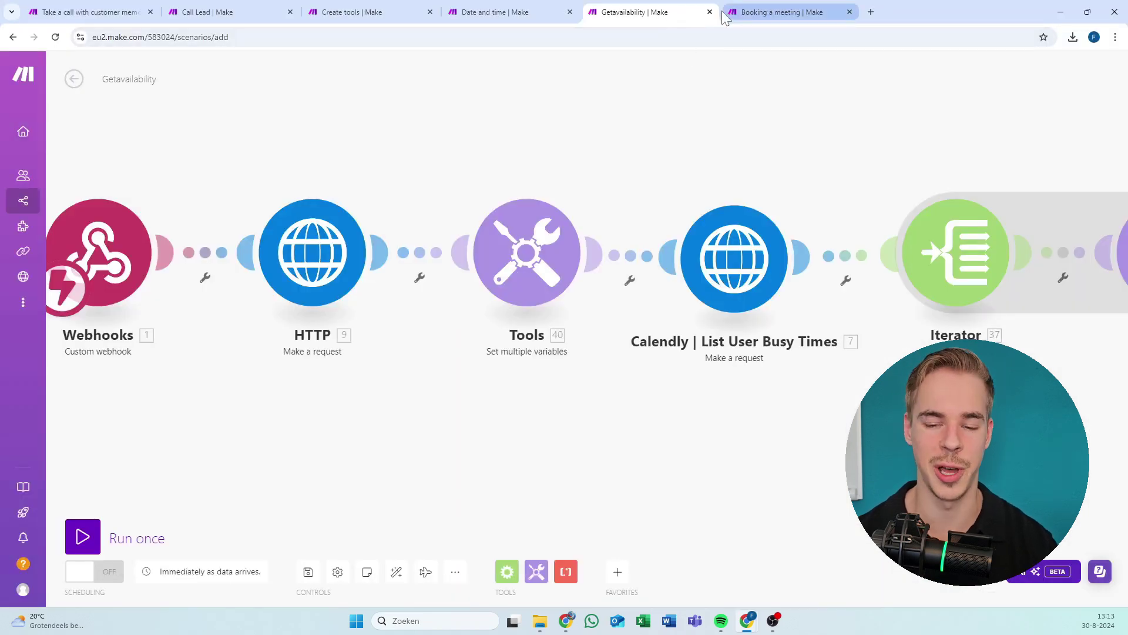
# Enter the Calendly token as the Bearer token value, leaving User ID empty, and close the settings.
pyautogui.moveTo(554, 190); pyautogui.dragTo(639, 194)
pyautogui.click(639, 225)
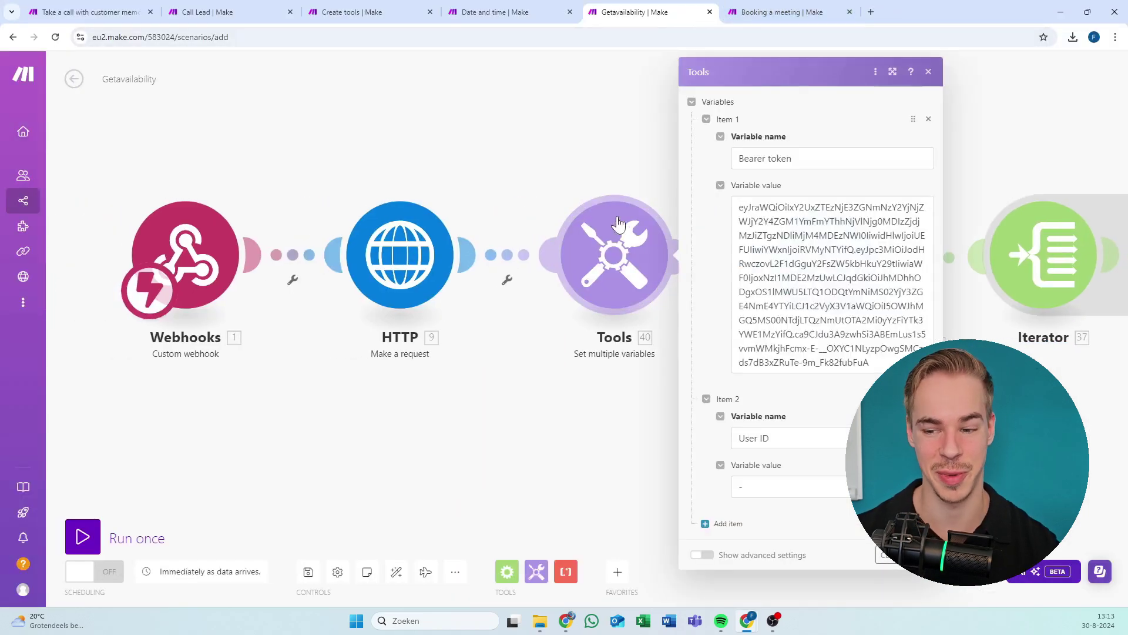
pyautogui.click(820, 249)
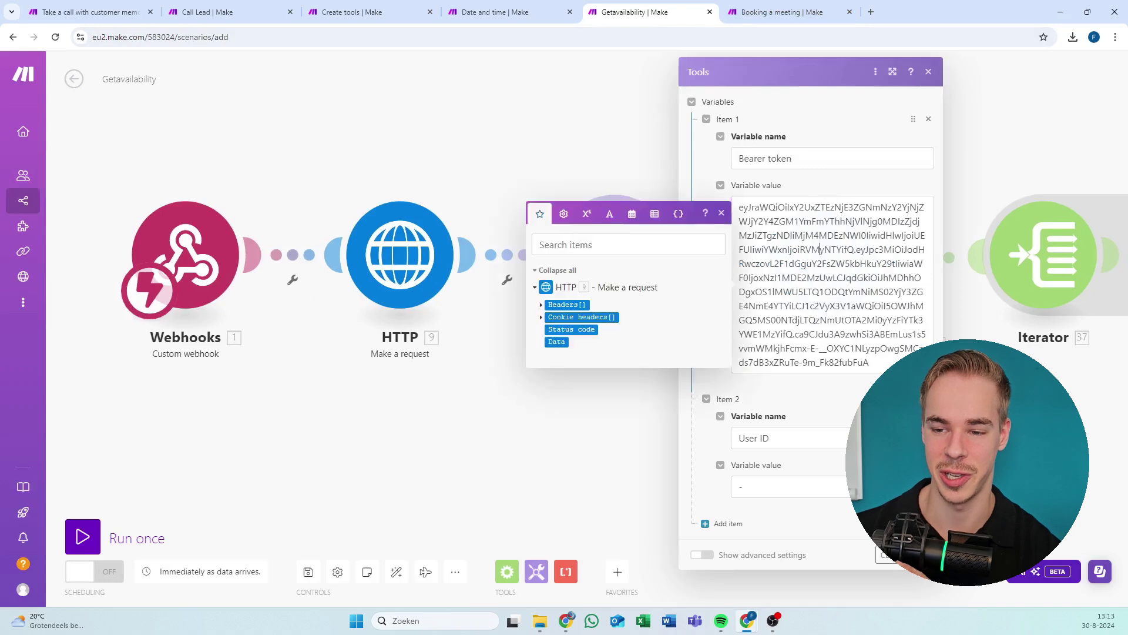
pyautogui.click(805, 154)
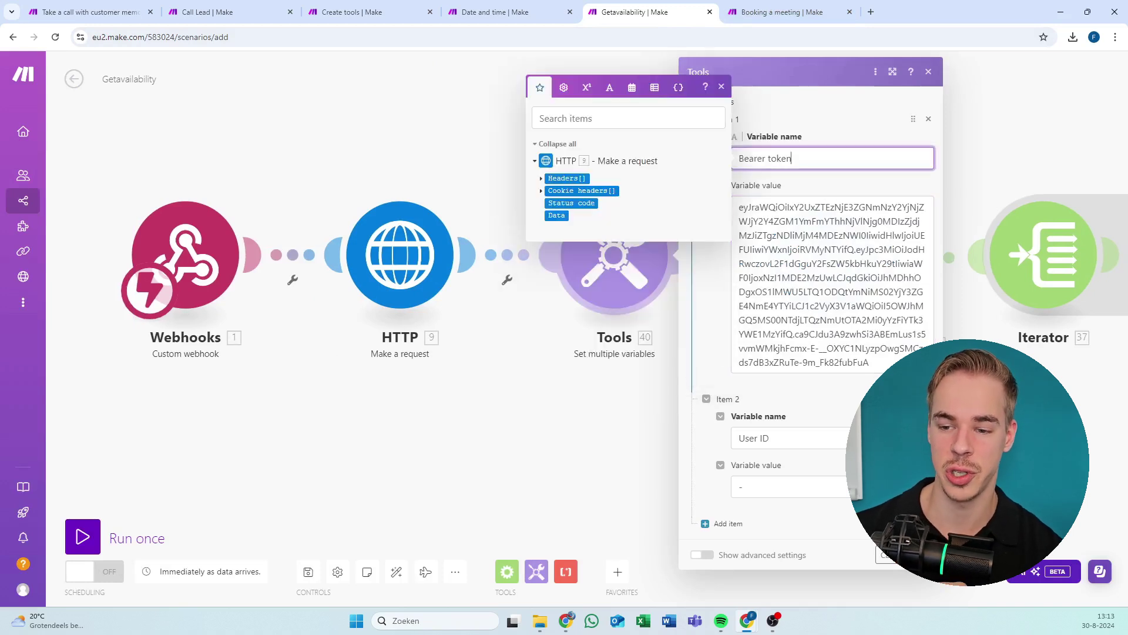
pyautogui.click(870, 182)
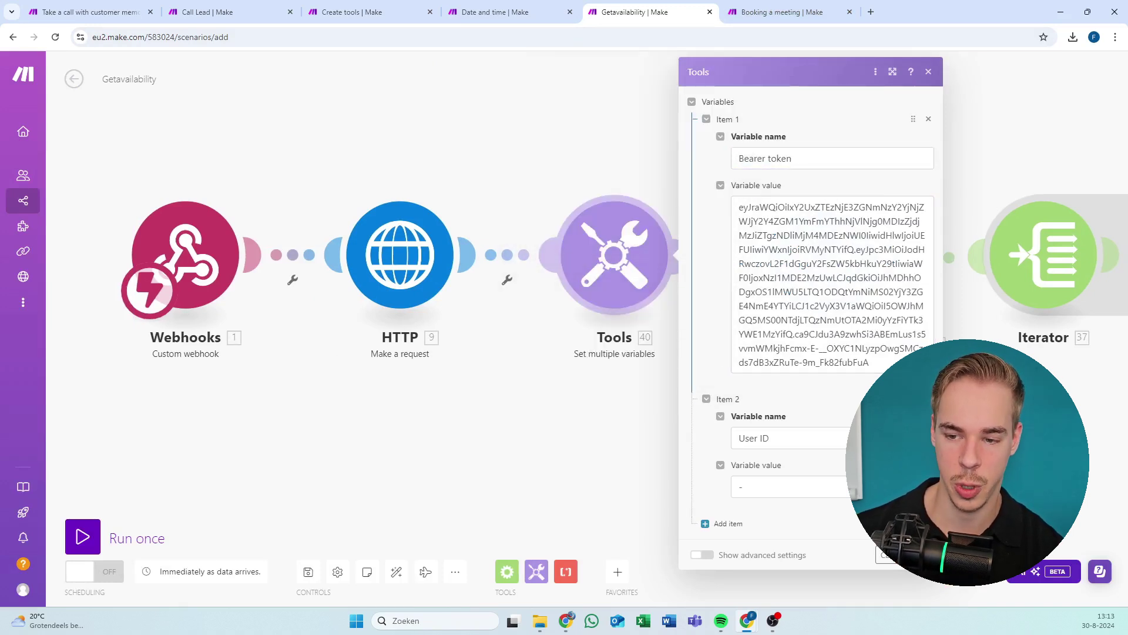
pyautogui.click(869, 362)
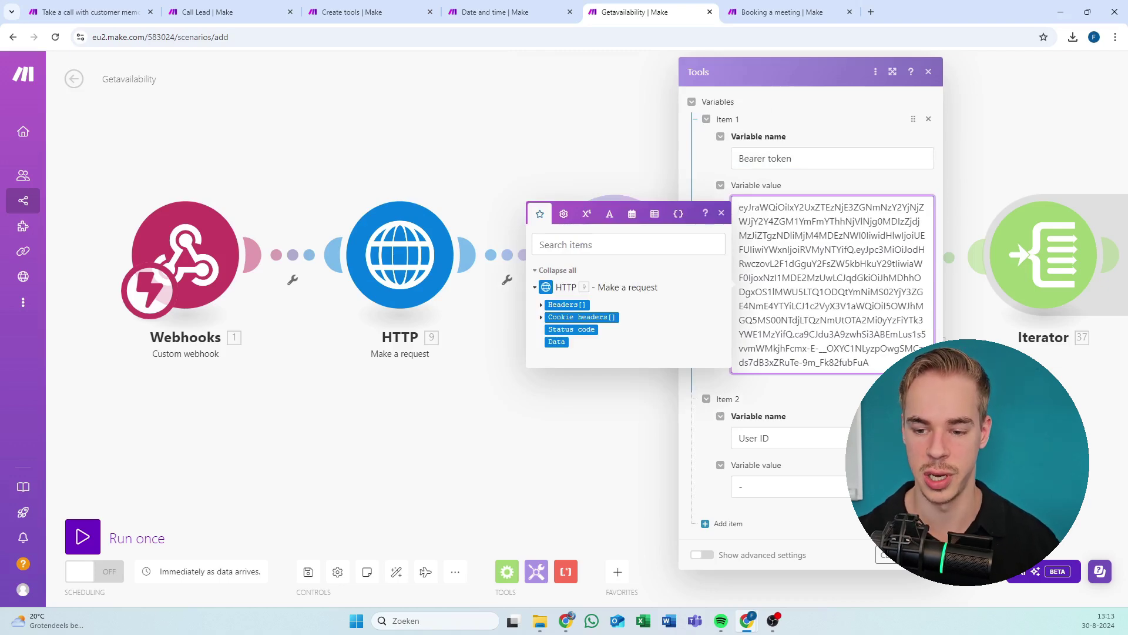
pyautogui.click(828, 474)
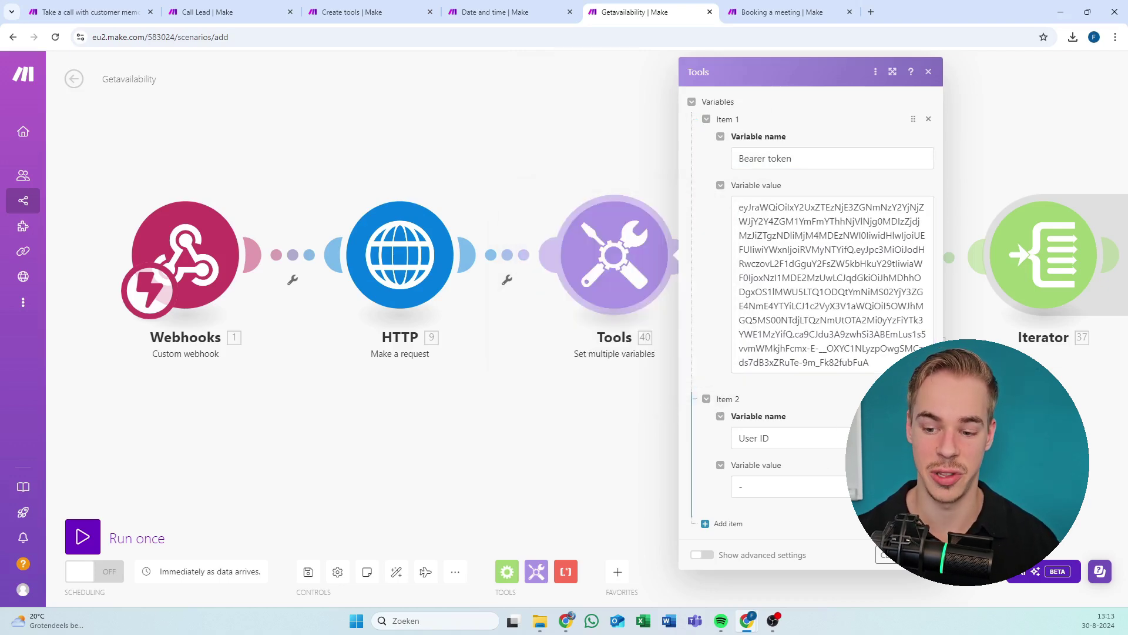
pyautogui.moveTo(670, 420); pyautogui.dragTo(323, 403)
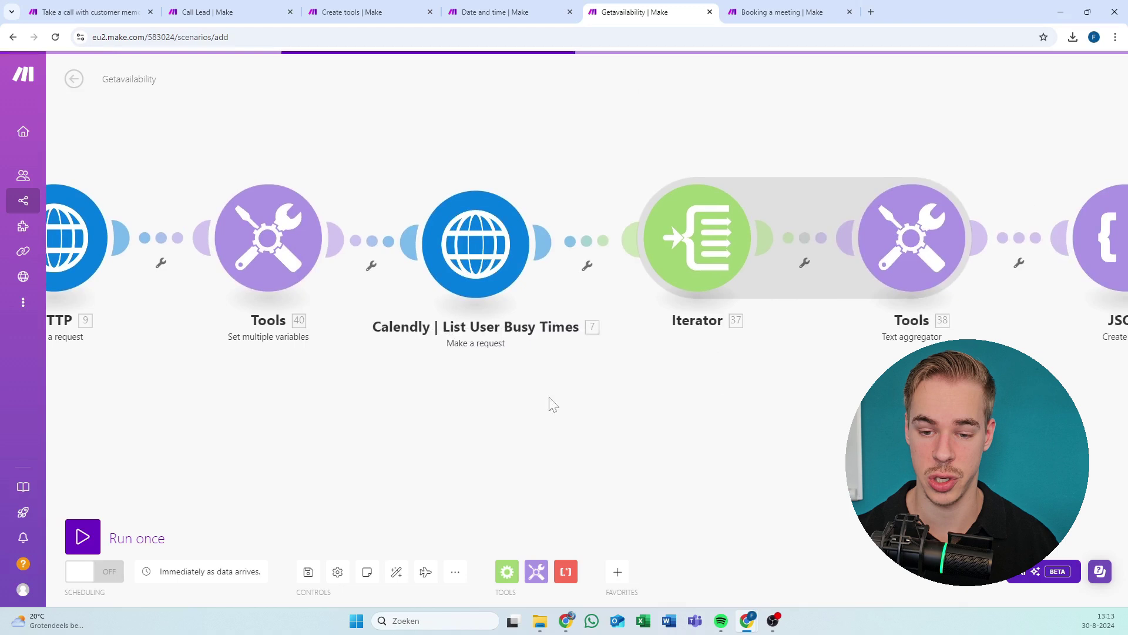
# Review the List User Busy Times URL and Bearer Authorization header, then open Calendly's Get current user docs.
pyautogui.click(449, 287)
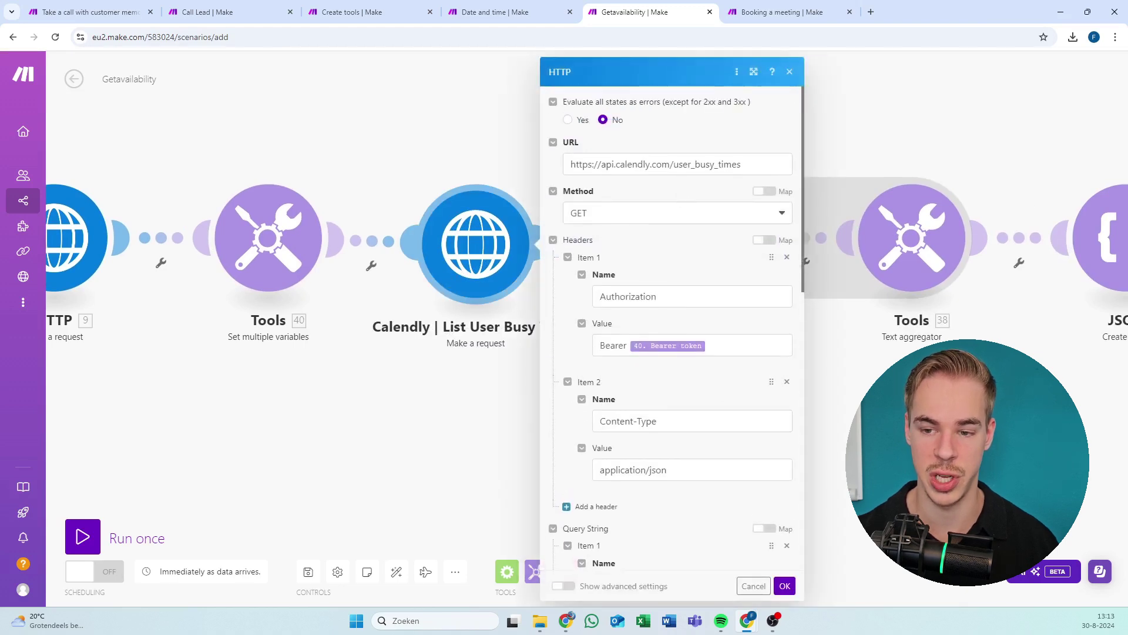
pyautogui.moveTo(758, 165); pyautogui.dragTo(435, 170)
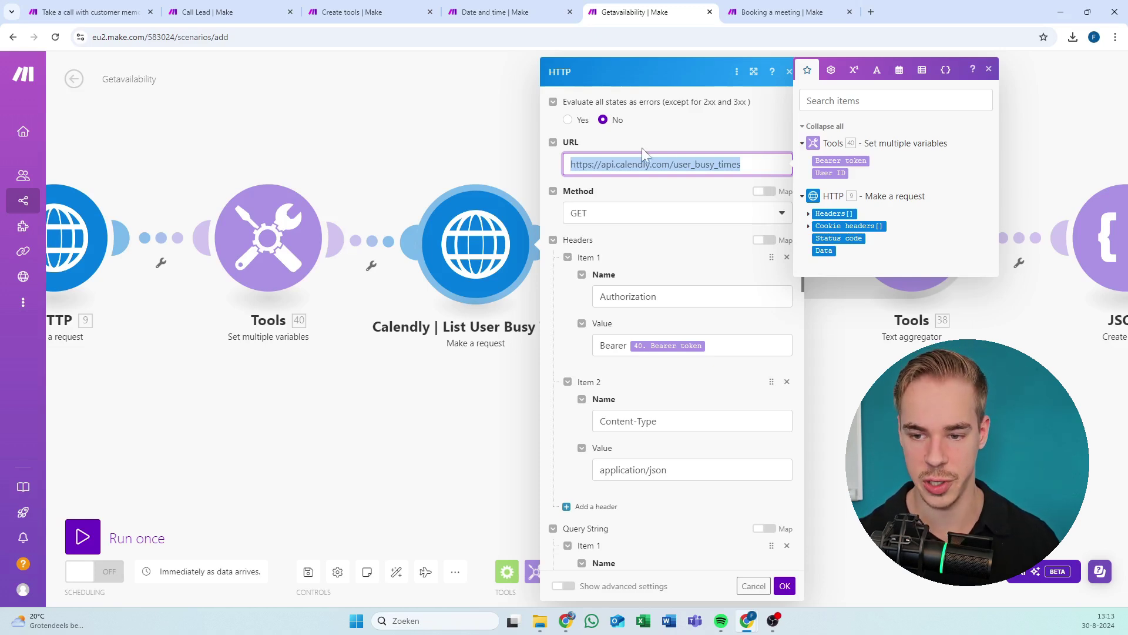
pyautogui.click(739, 164)
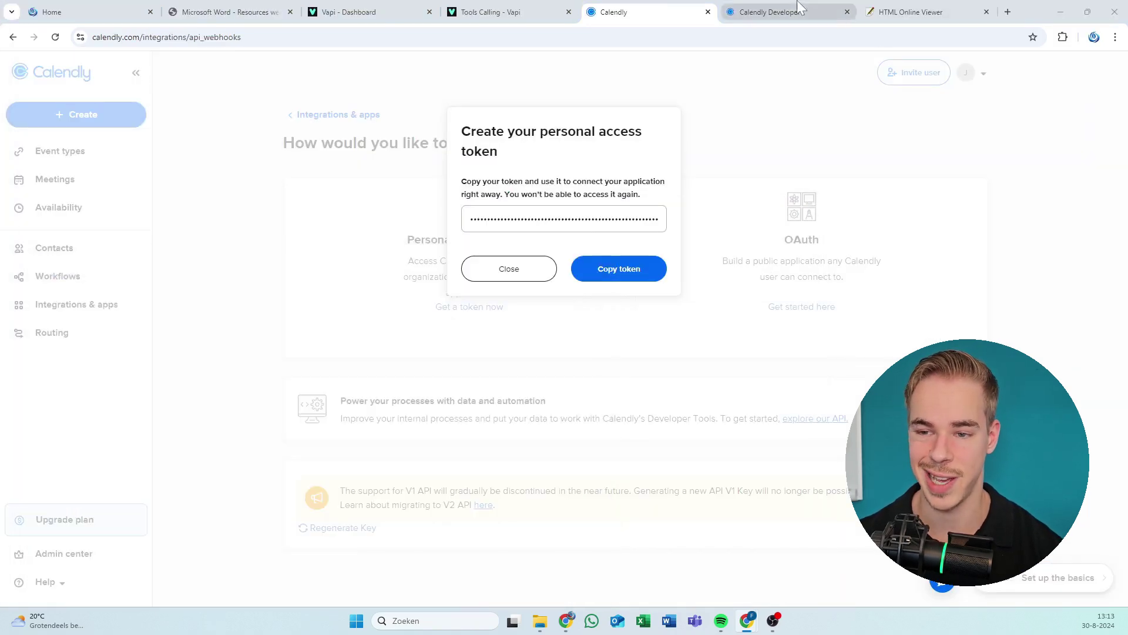
pyautogui.click(777, 14)
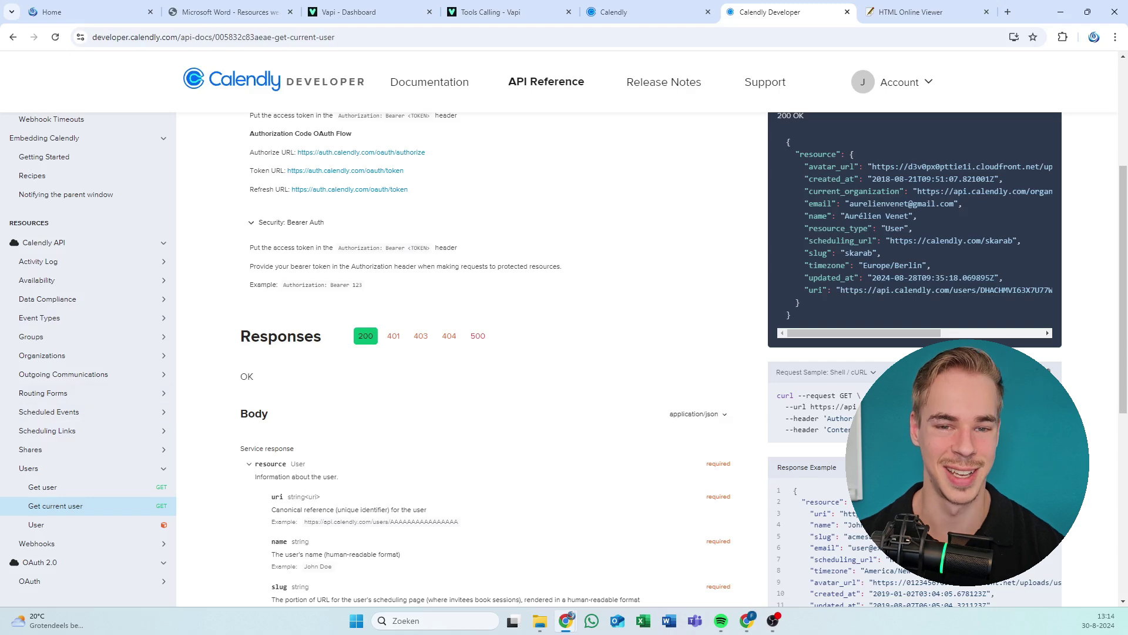
# Rearrange the Make and Calendly Developer windows so both can be reached.
pyautogui.hotkey('alt', 'Tab')
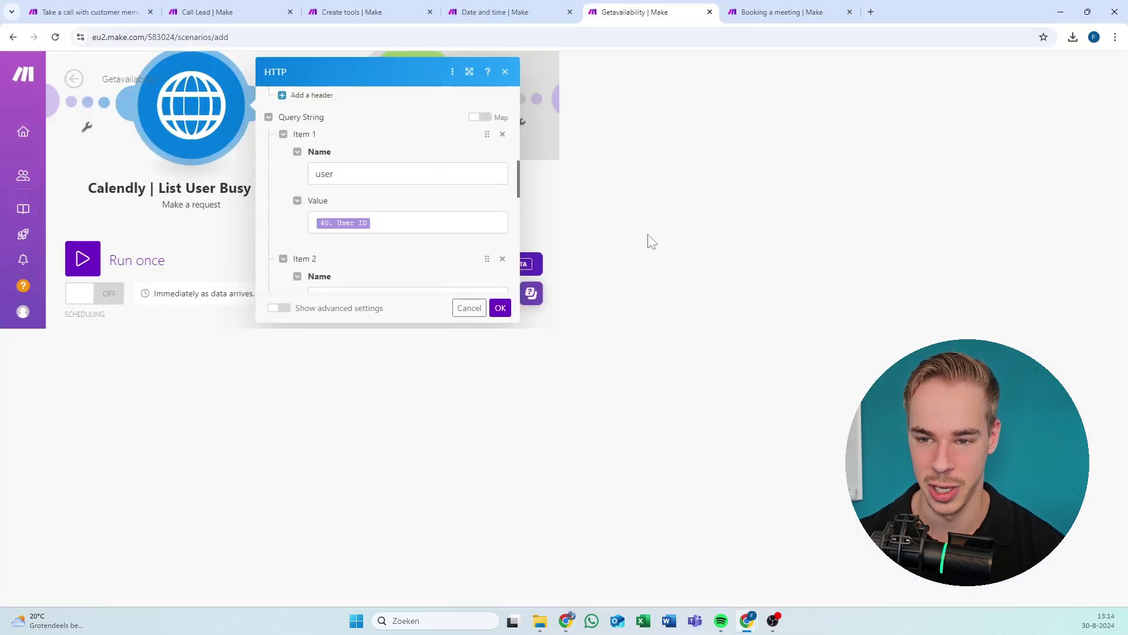
pyautogui.doubleClick(954, 9)
pyautogui.hotkey('alt', 'Tab')
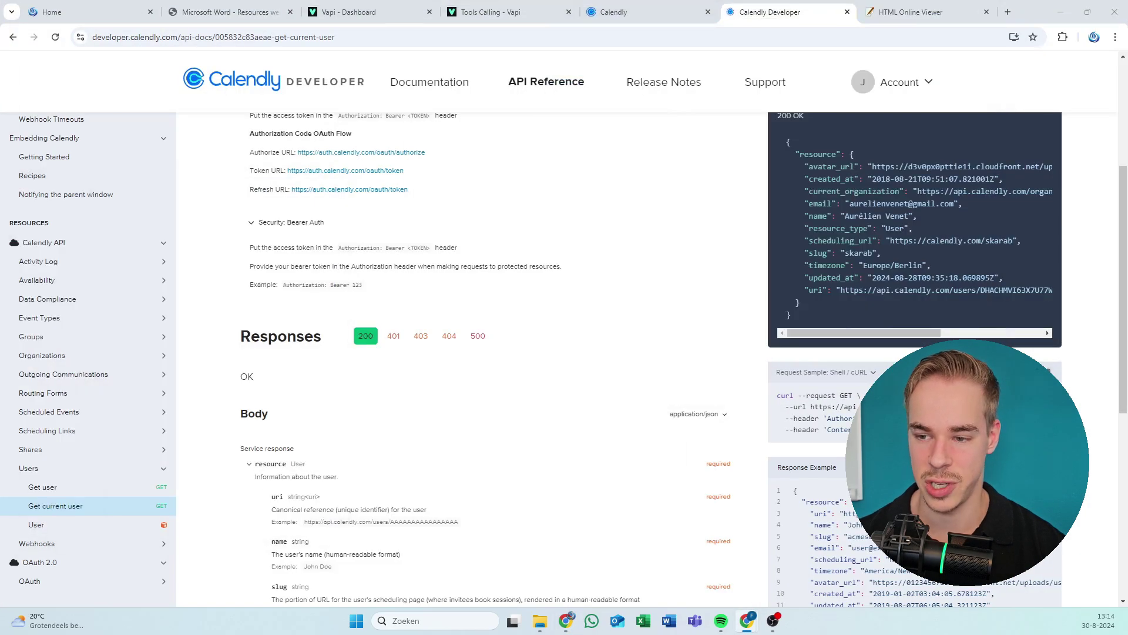
pyautogui.scroll(4, 457, 298)
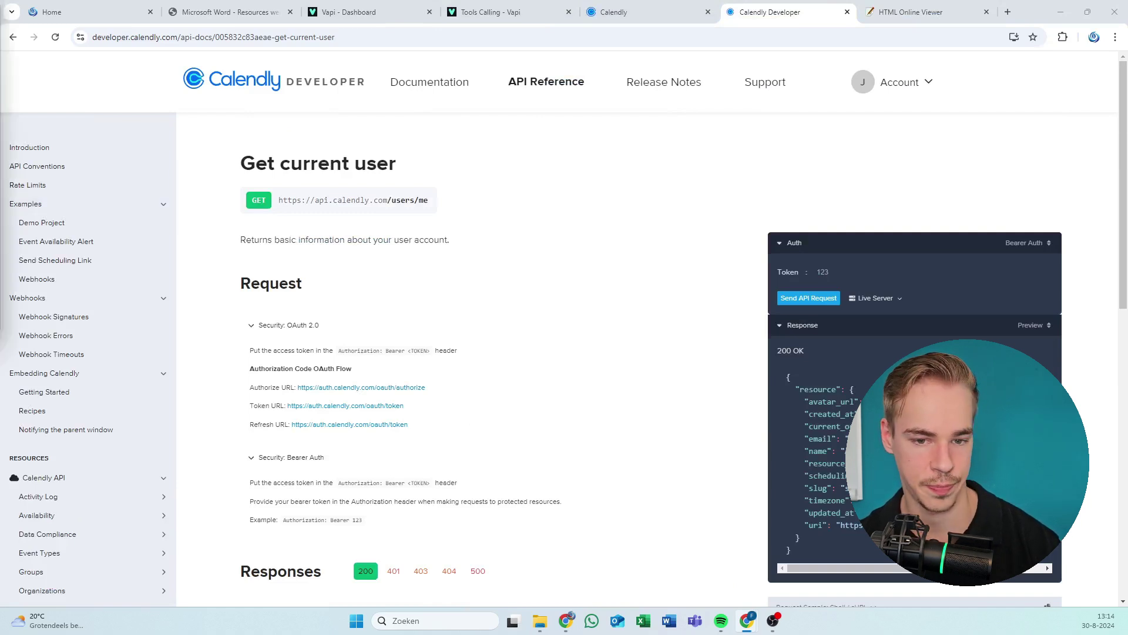
pyautogui.hotkey('alt', 'Tab')
pyautogui.scroll(-1, 763, 365)
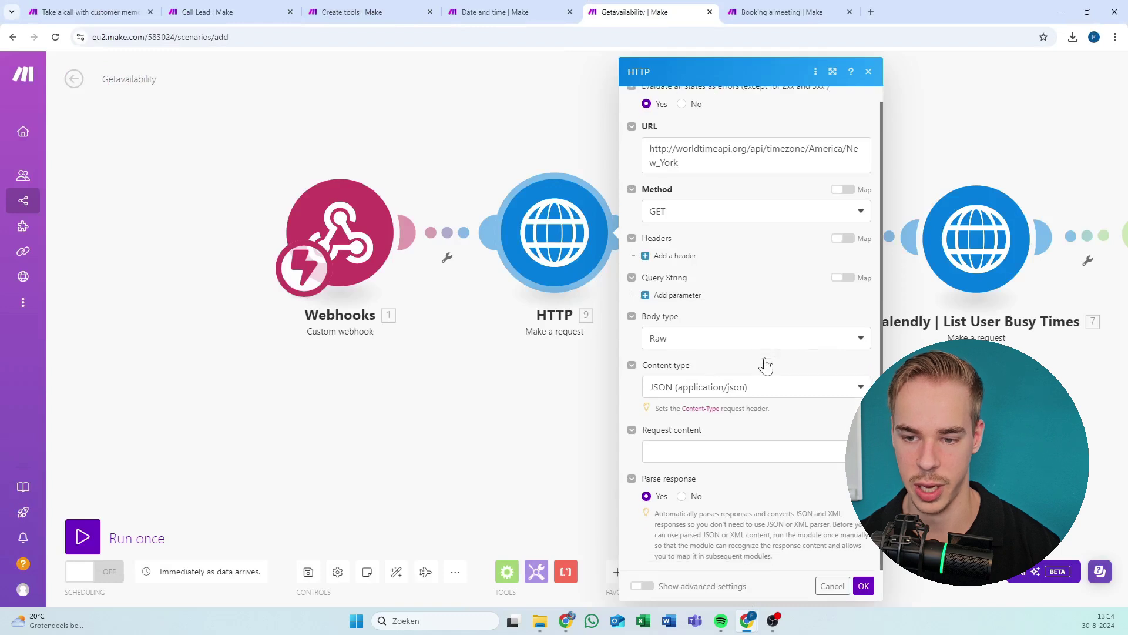
pyautogui.scroll(1, 702, 270)
# Close the HTTP settings and copy the Bearer token value from the Tools variables.
pyautogui.click(519, 108)
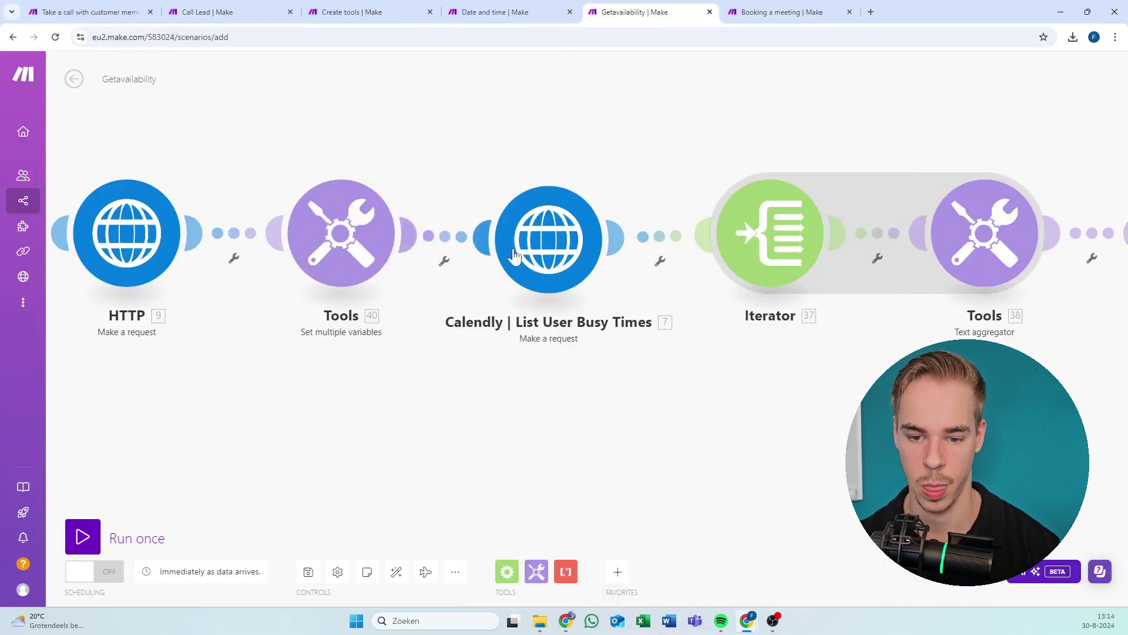
pyautogui.click(517, 243)
pyautogui.click(405, 203)
pyautogui.click(375, 236)
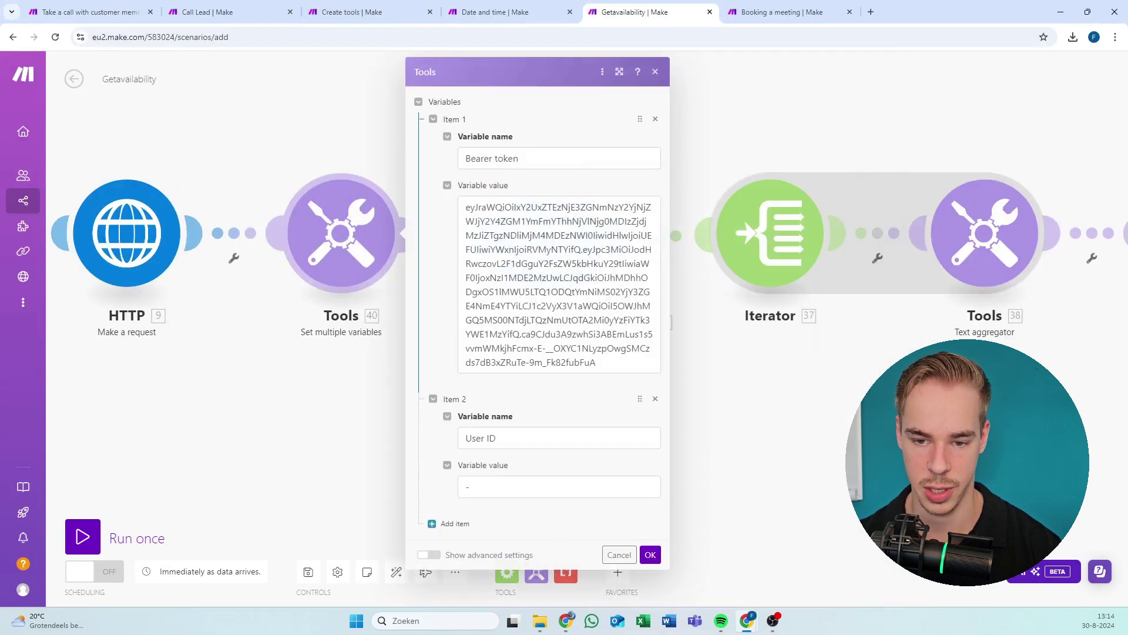
pyautogui.tripleClick(537, 315)
pyautogui.press('super+Down')
pyautogui.press('super+Down')
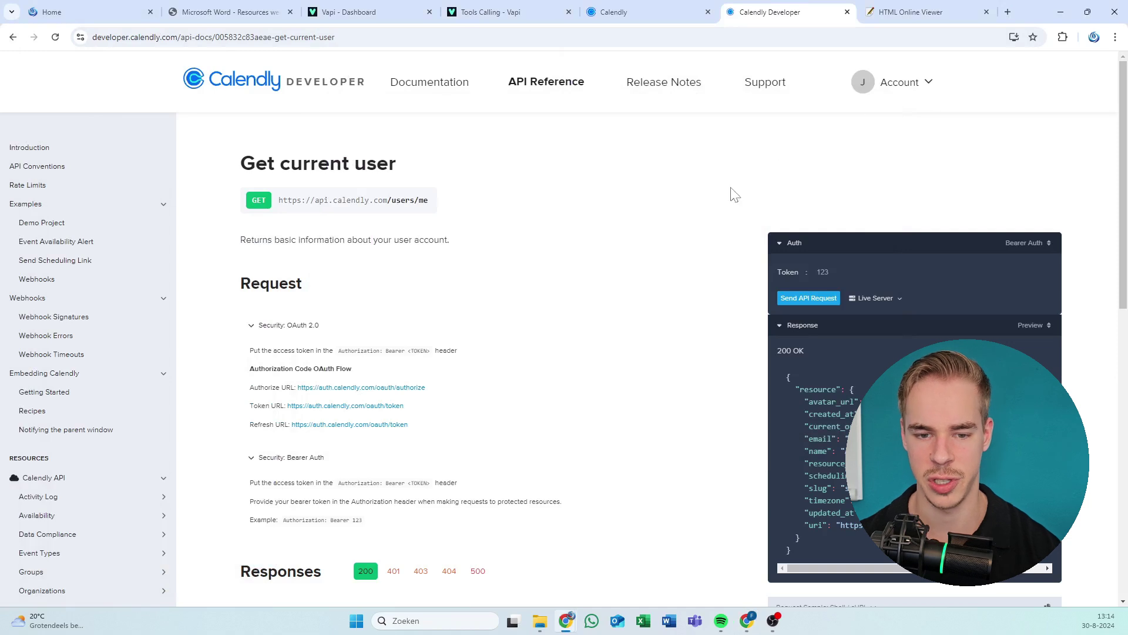
# Paste the bearer token into the tester's Token field and send the Get current user request.
pyautogui.click(1011, 244)
pyautogui.click(911, 271)
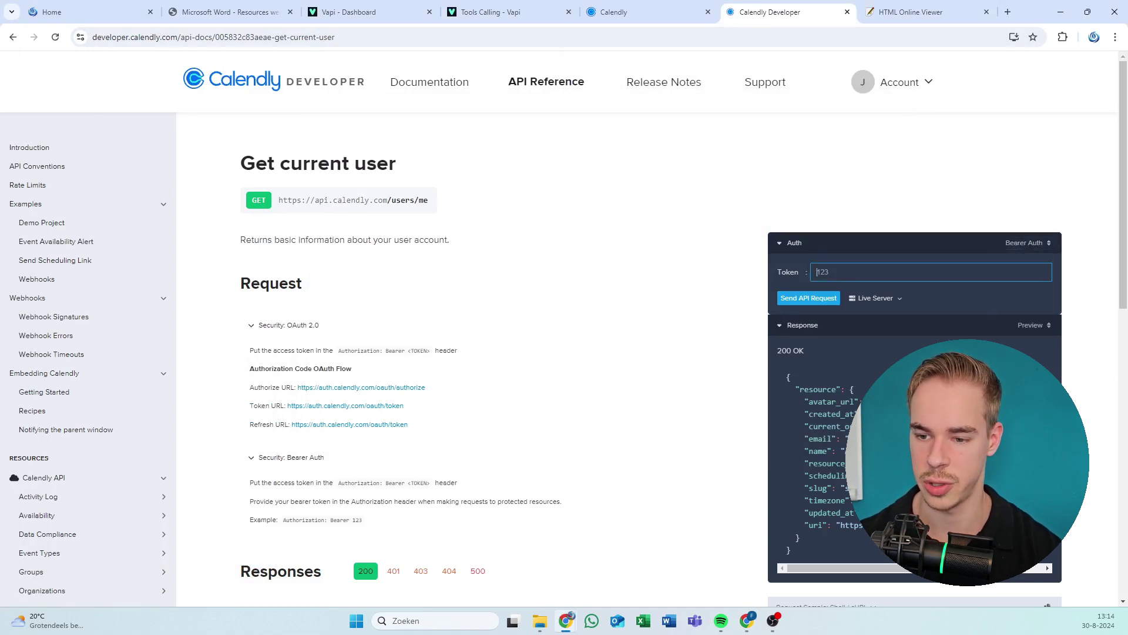
pyautogui.hotkey('ctrl', 'v')
pyautogui.click(809, 298)
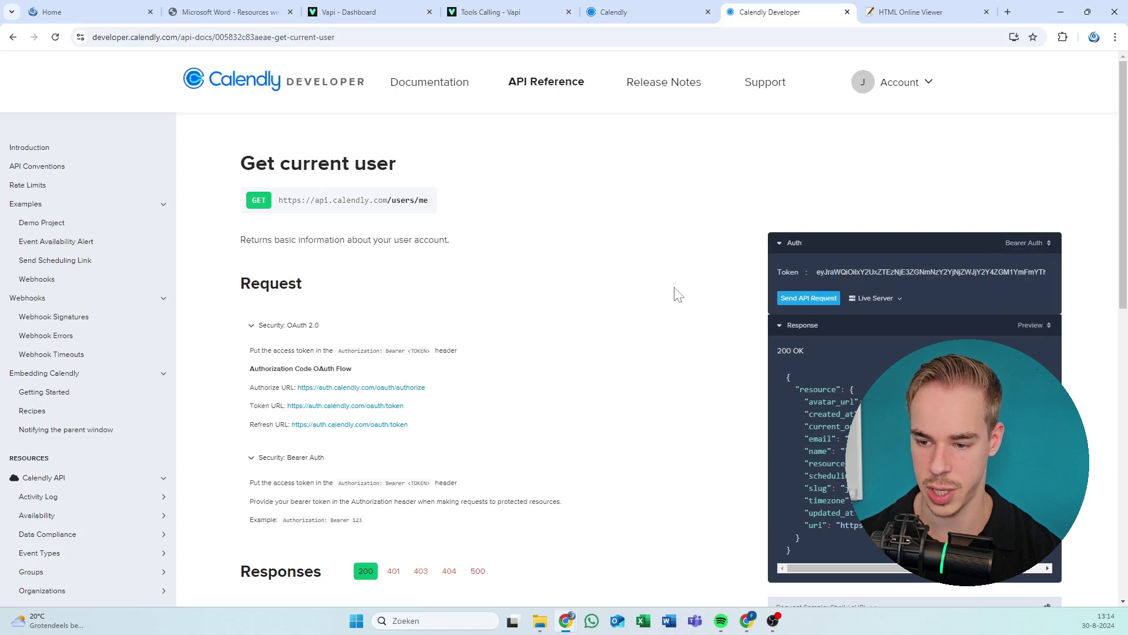
# Copy the user ID from the end of the uri in the 200 OK response.
pyautogui.scroll(-1, 674, 294)
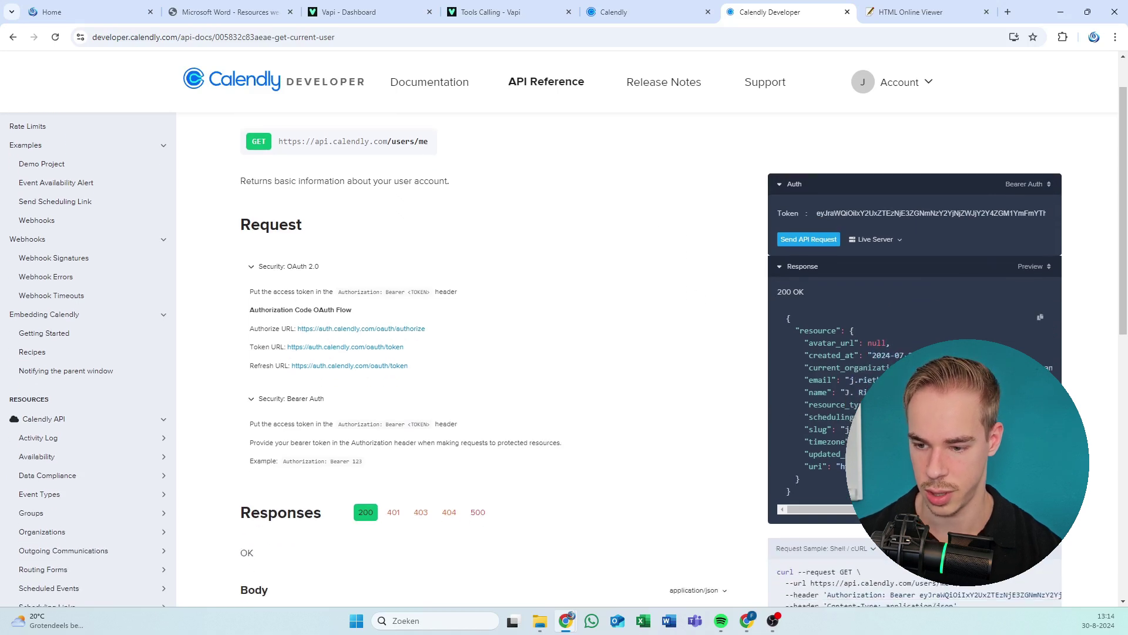
pyautogui.hscroll(1, 881, 400)
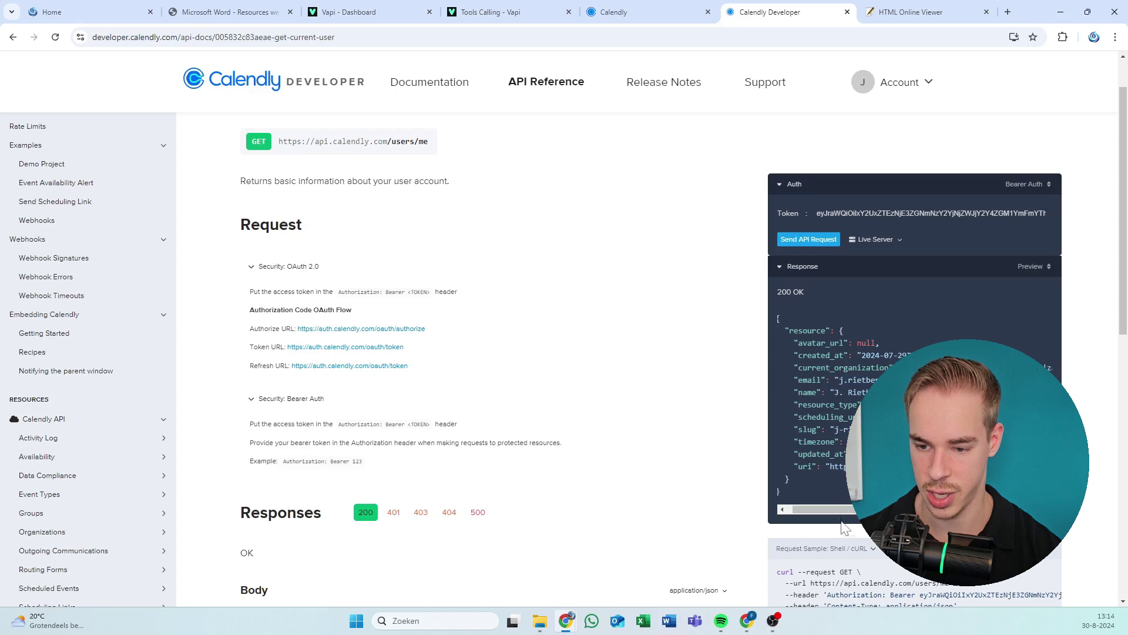
pyautogui.moveTo(844, 520); pyautogui.dragTo(894, 521)
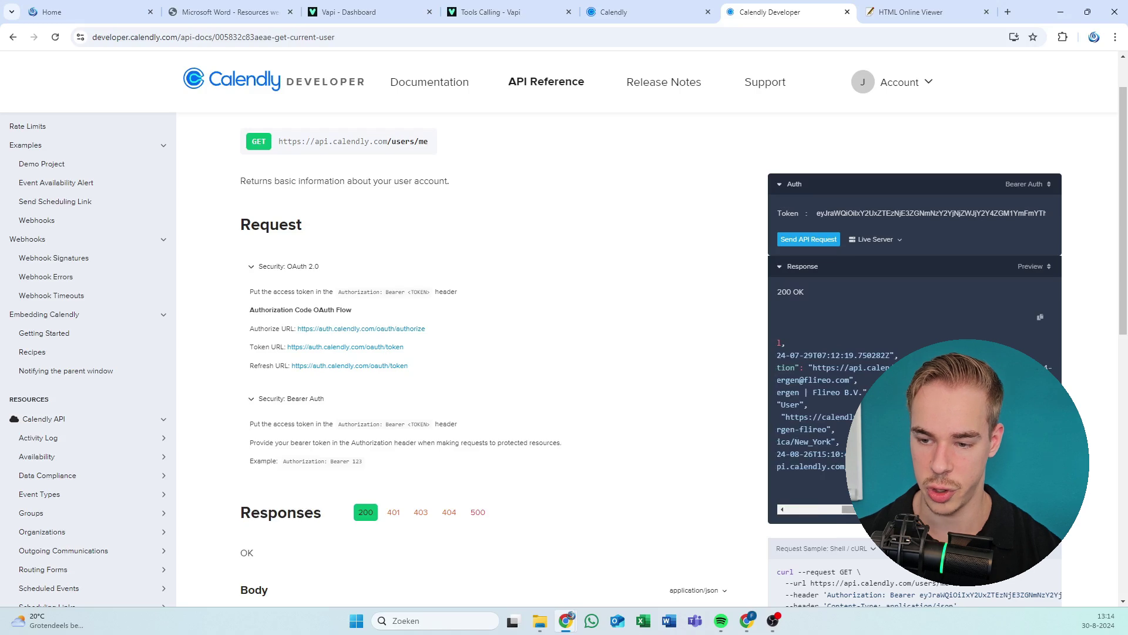
pyautogui.moveTo(848, 509); pyautogui.dragTo(790, 510)
pyautogui.scroll(1, 123, 283)
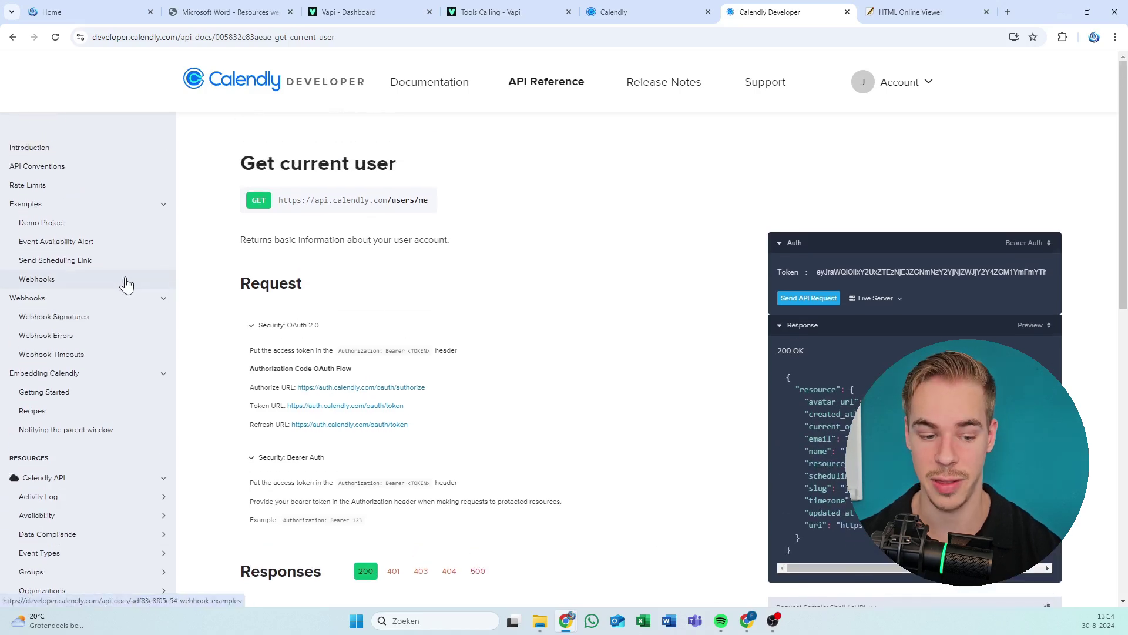
pyautogui.scroll(-7, 124, 280)
pyautogui.scroll(5, 121, 265)
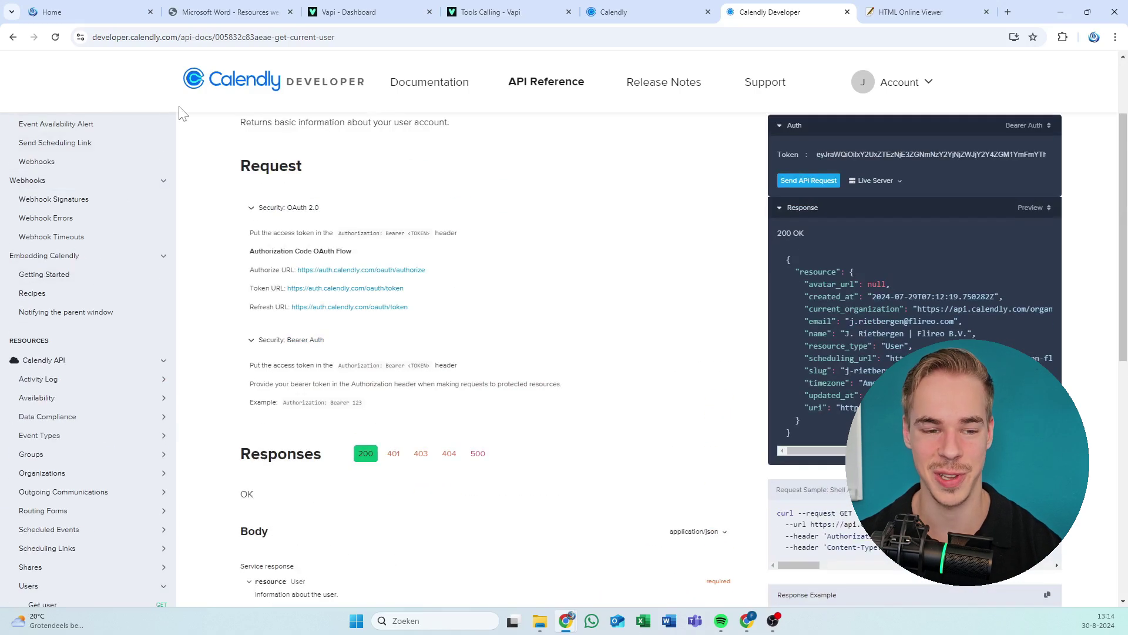
pyautogui.scroll(-2, 100, 176)
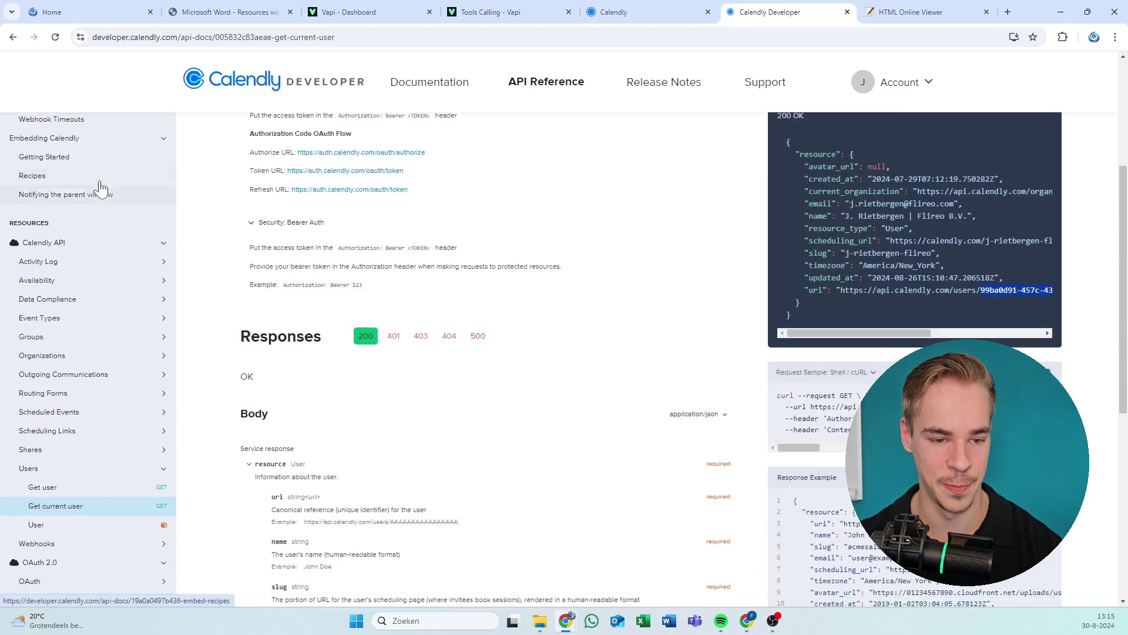
pyautogui.scroll(4, 96, 178)
pyautogui.scroll(-5, 88, 229)
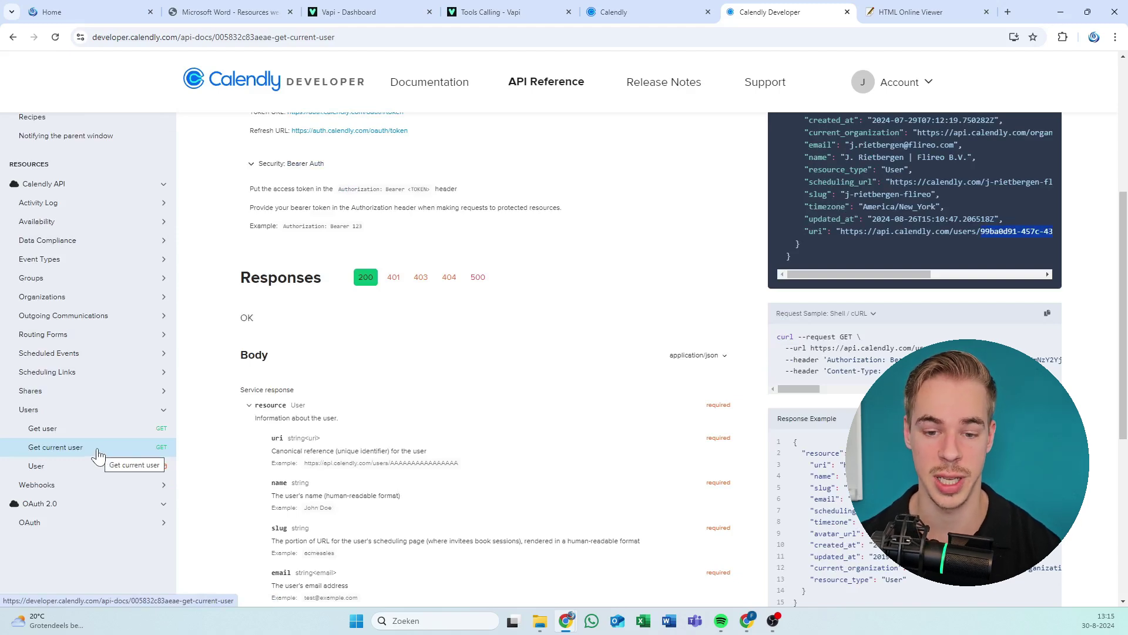
pyautogui.scroll(5, 774, 295)
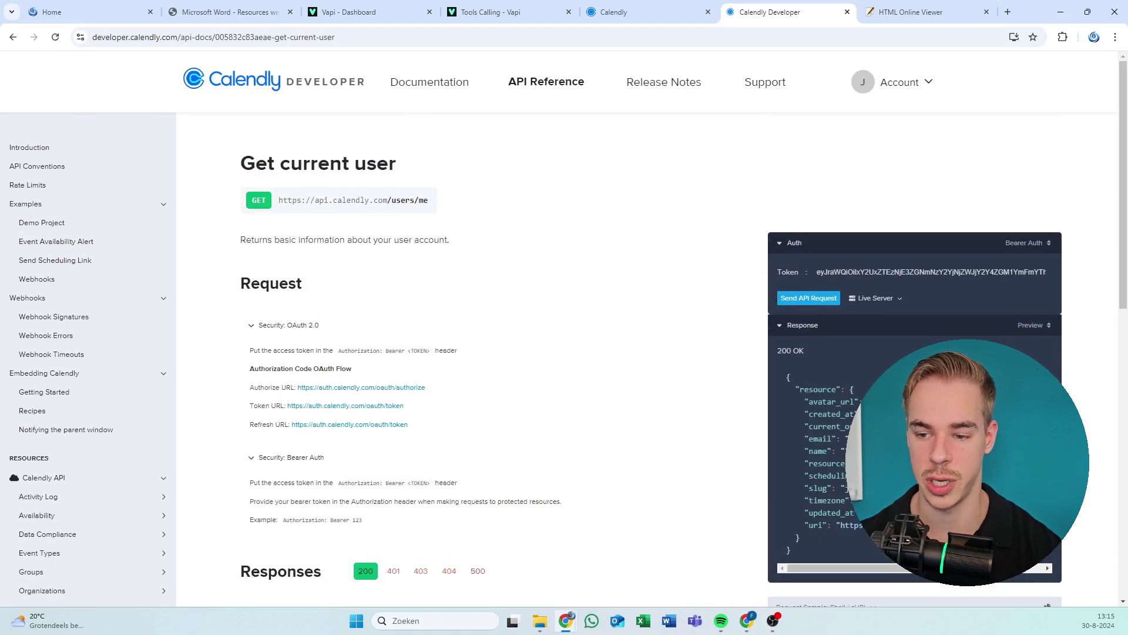
pyautogui.click(872, 277)
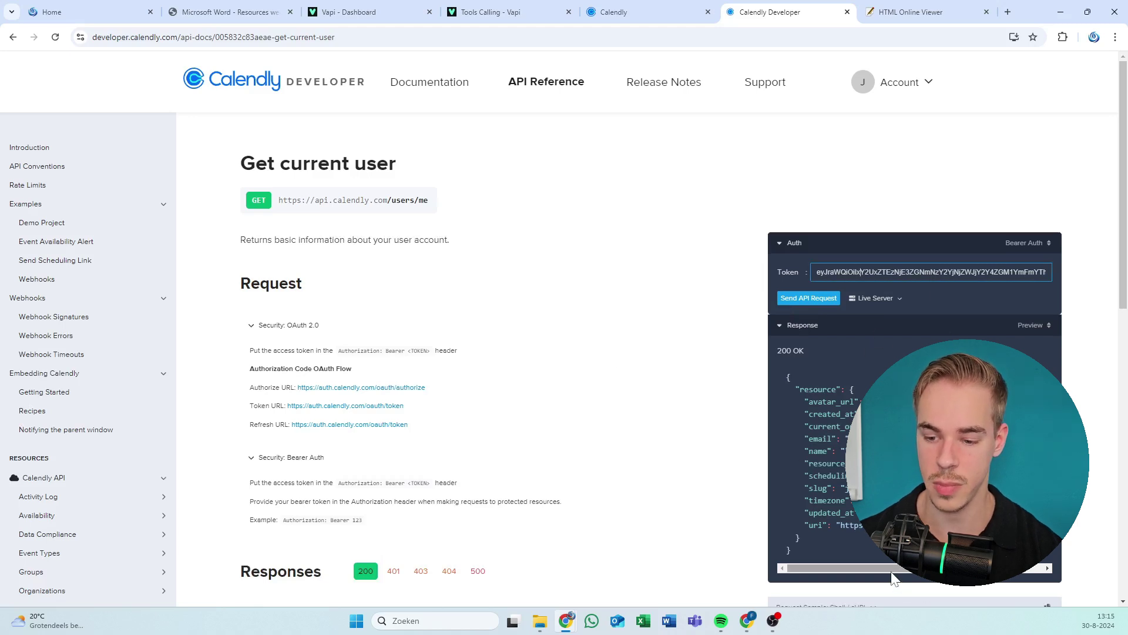
pyautogui.click(746, 541)
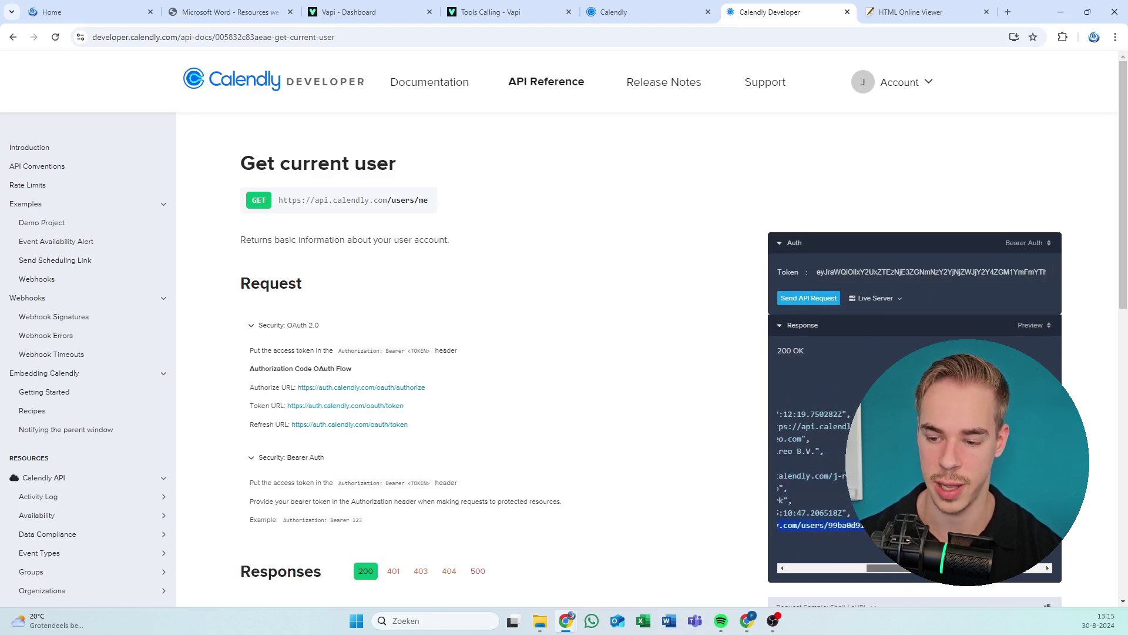
pyautogui.hscroll(3, 817, 459)
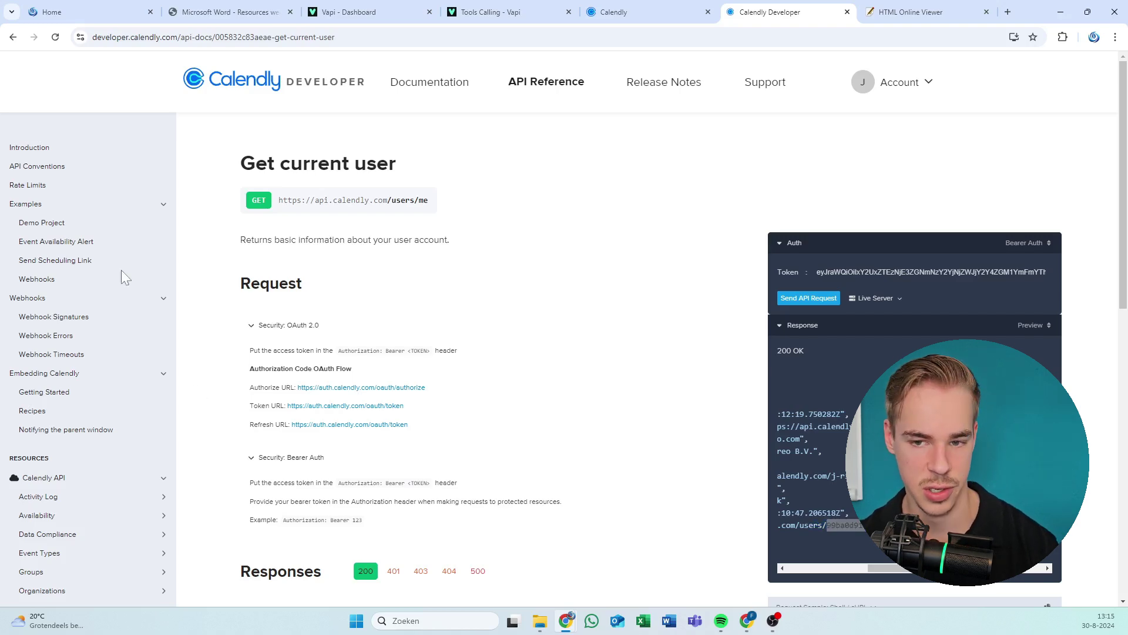
pyautogui.hotkey('alt', 'Tab')
# Paste the copied user ID into the User ID variable and confirm the Tools settings.
pyautogui.click(559, 487)
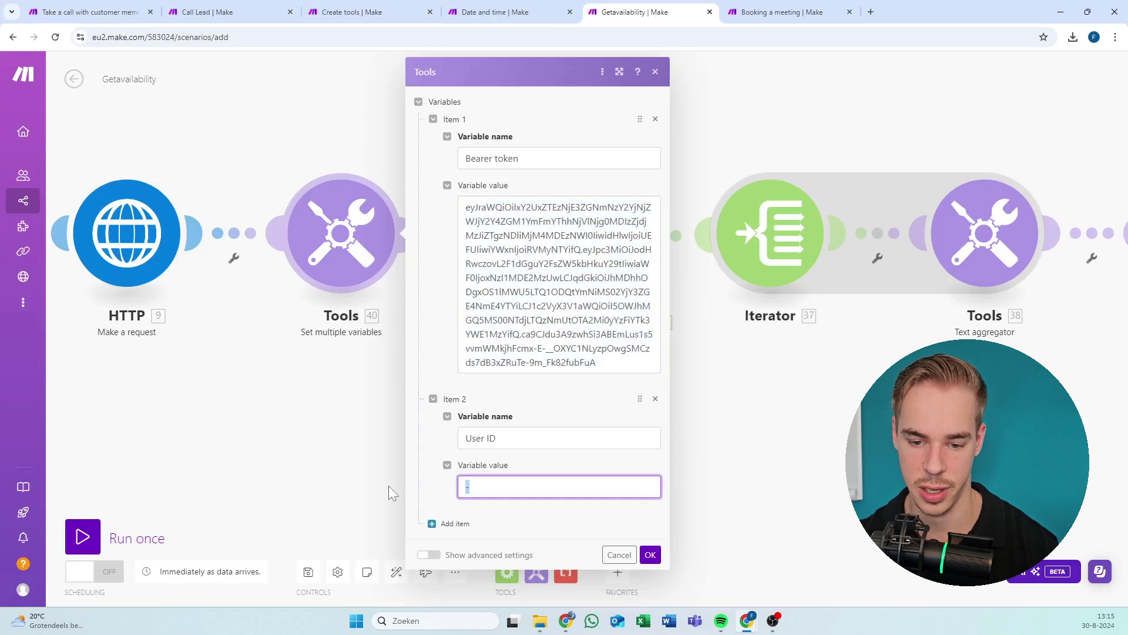
pyautogui.write('99ba0d91-457c-436e-9062-2c1ba97aa536')
pyautogui.click(650, 555)
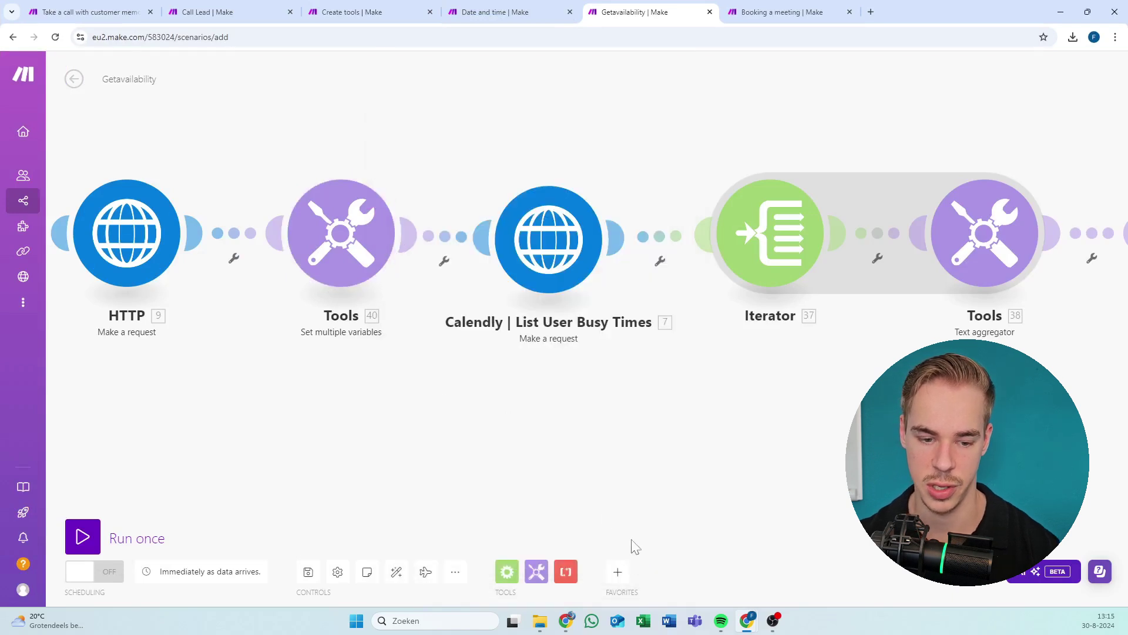
pyautogui.moveTo(204, 459); pyautogui.dragTo(299, 452)
pyautogui.scroll(-3, 300, 453)
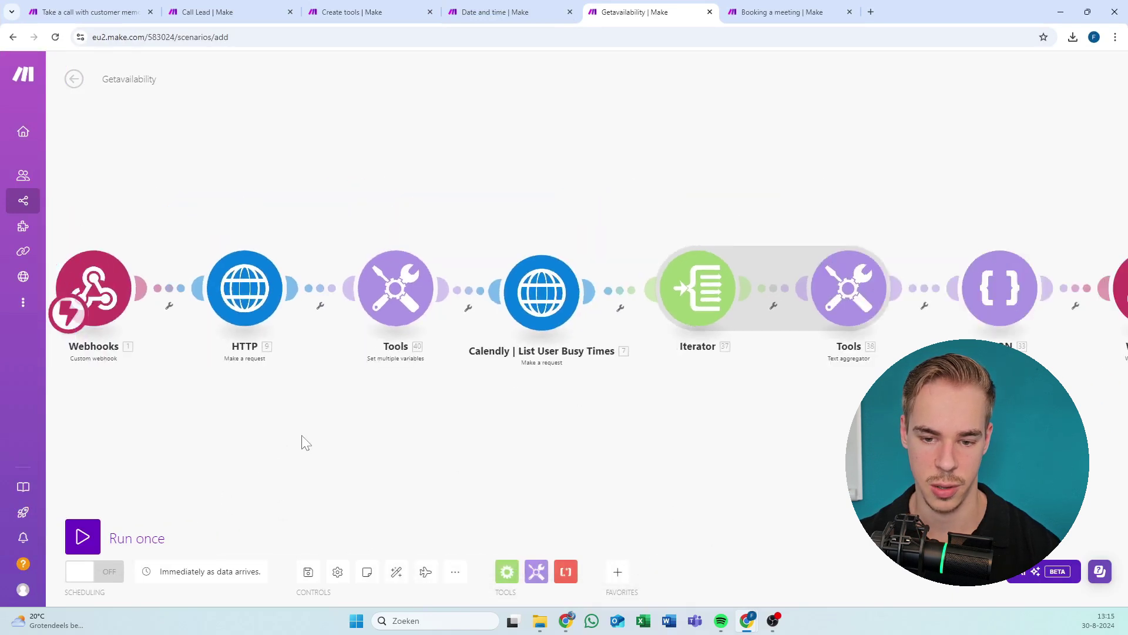
# Save the Getavailability scenario after dismissing the Calendly module's option menus.
pyautogui.rightClick(534, 313)
pyautogui.click(582, 337)
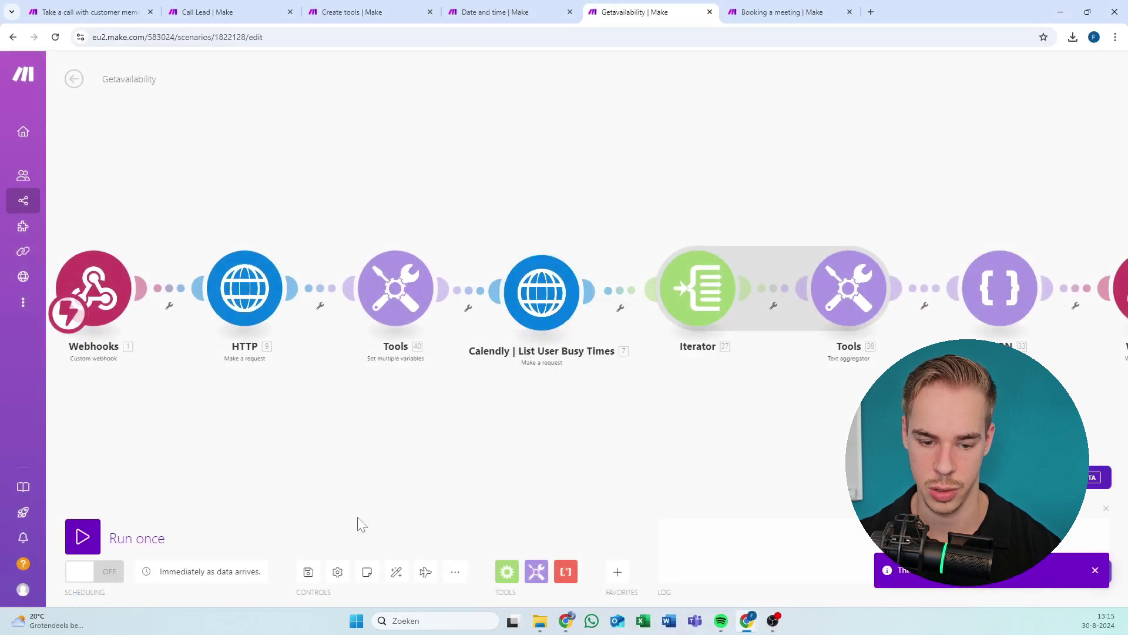
pyautogui.click(308, 571)
pyautogui.rightClick(542, 316)
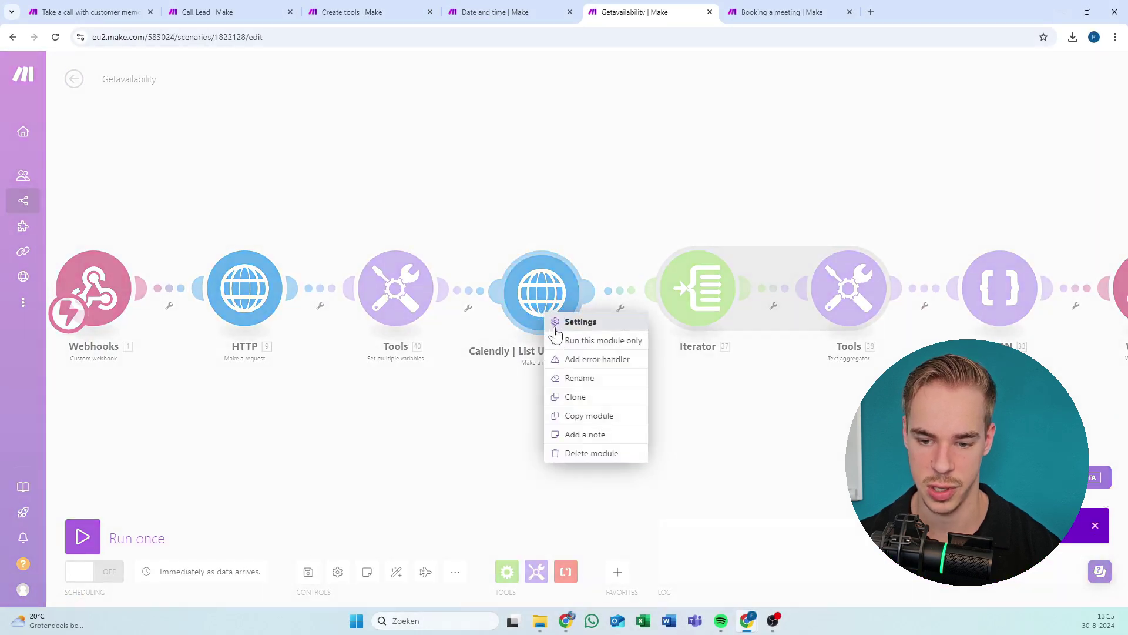
pyautogui.press('Escape')
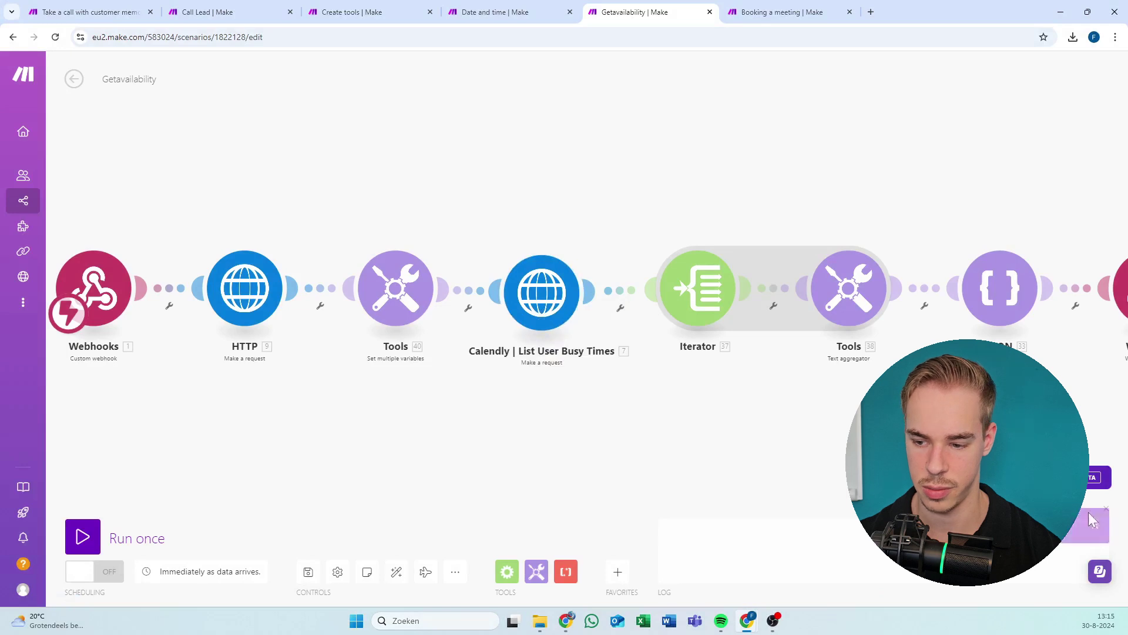
pyautogui.rightClick(557, 318)
pyautogui.press('Escape')
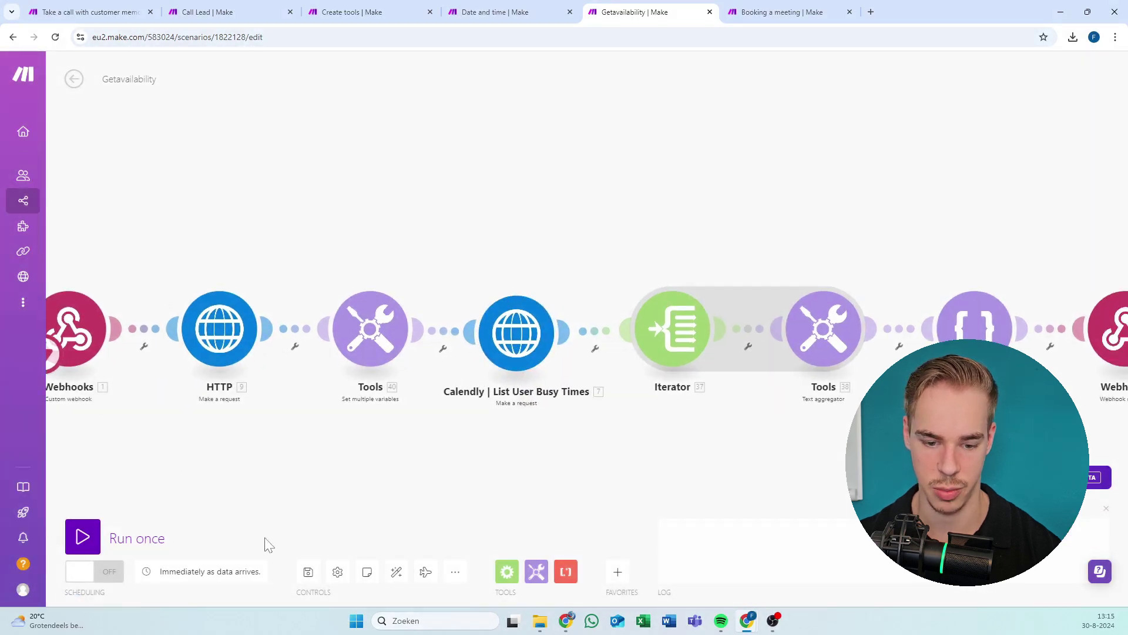
pyautogui.click(307, 572)
# Return to the scenario diagram and run only the Calendly busy-times module.
pyautogui.click(74, 79)
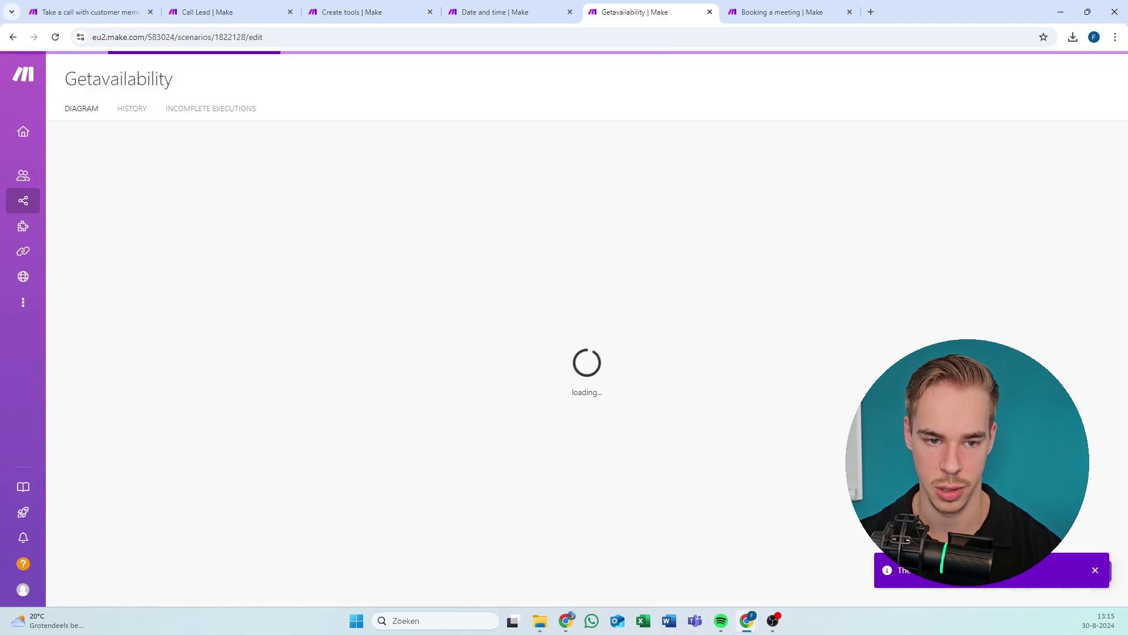
pyautogui.click(437, 241)
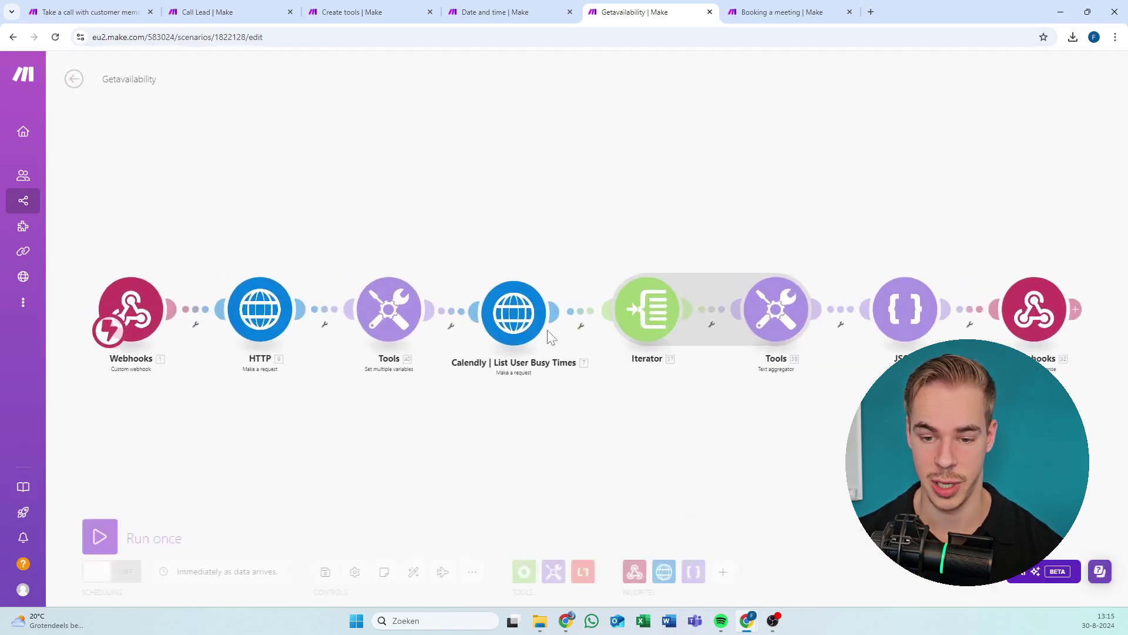
pyautogui.rightClick(536, 322)
pyautogui.click(585, 351)
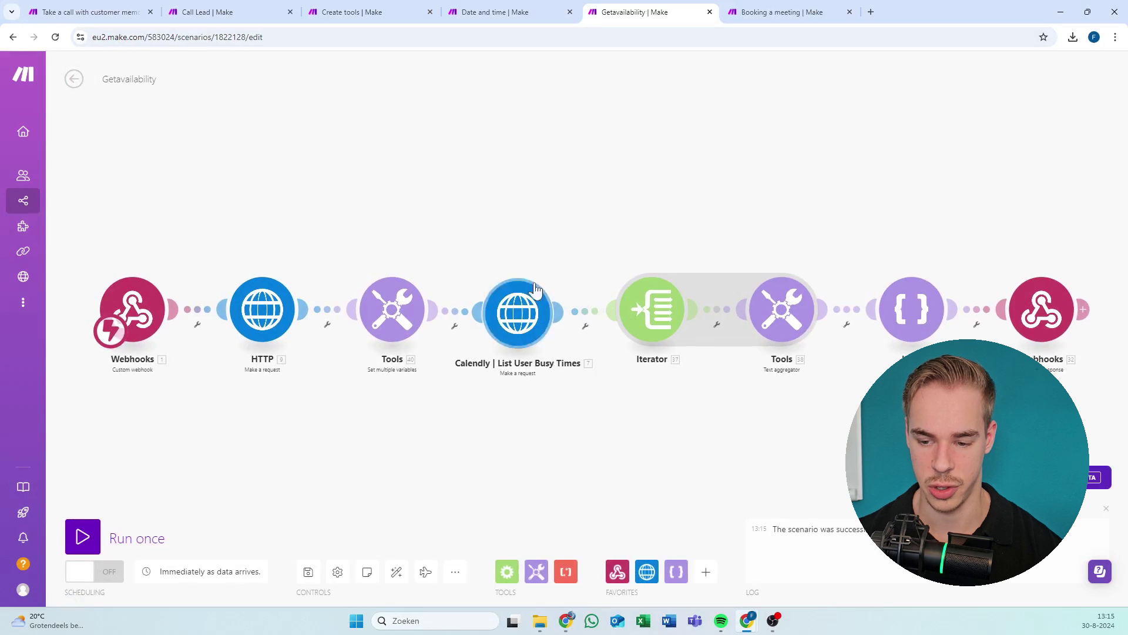
# Rerun the Calendly module alone and review its start_time to end_time seven-day query settings.
pyautogui.moveTo(536, 237); pyautogui.dragTo(468, 219)
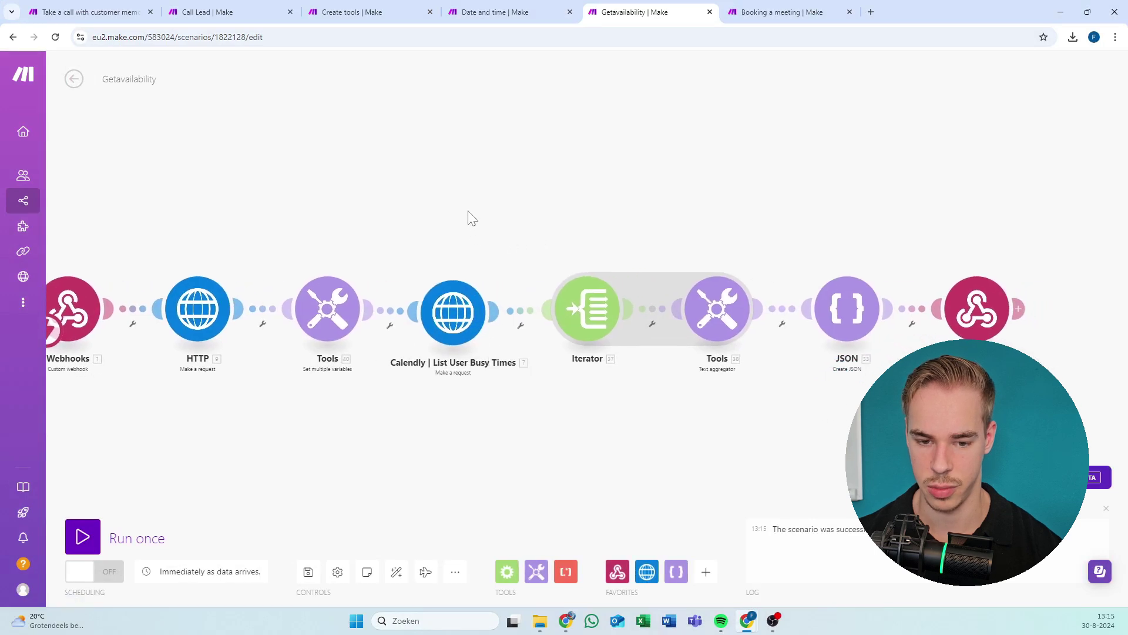
pyautogui.rightClick(440, 313)
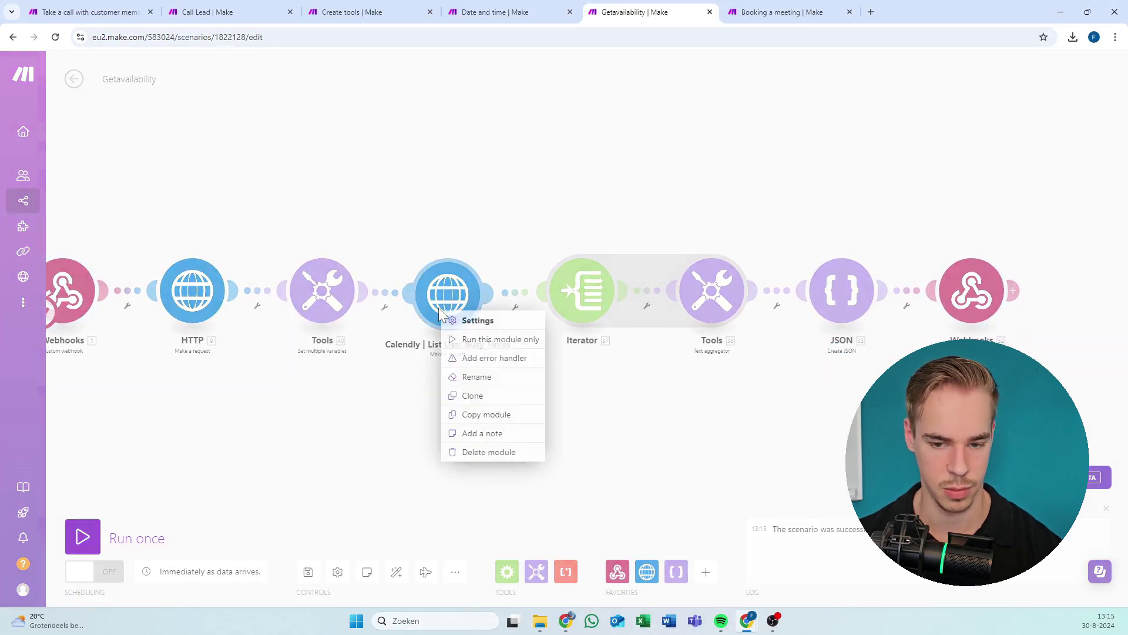
pyautogui.click(469, 340)
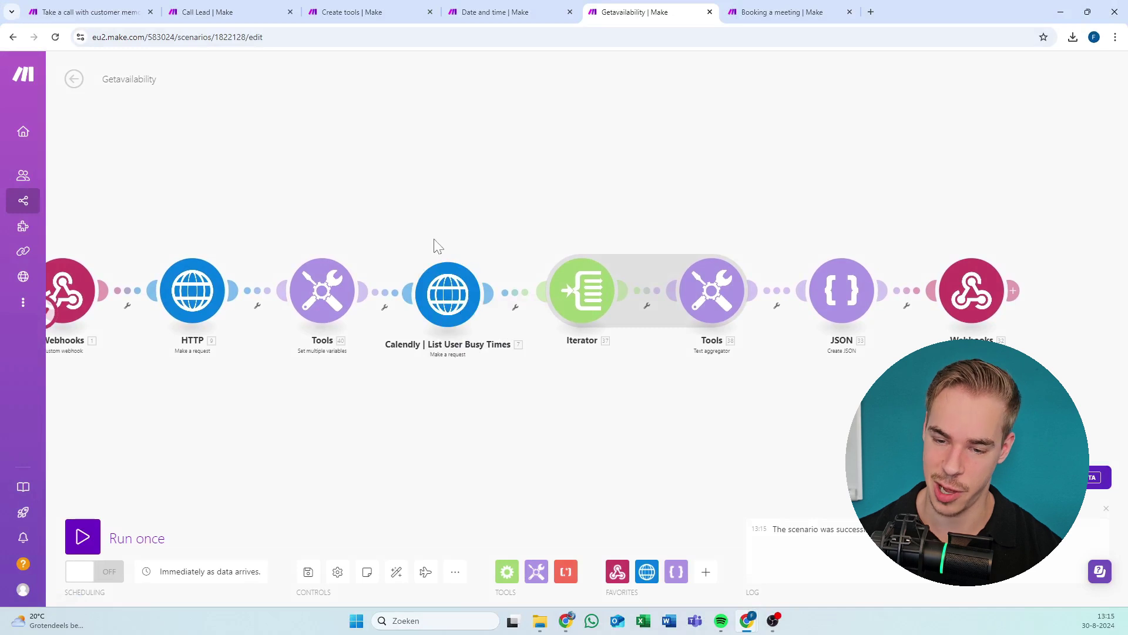
pyautogui.scroll(1, 433, 244)
pyautogui.moveTo(433, 244); pyautogui.dragTo(622, 241)
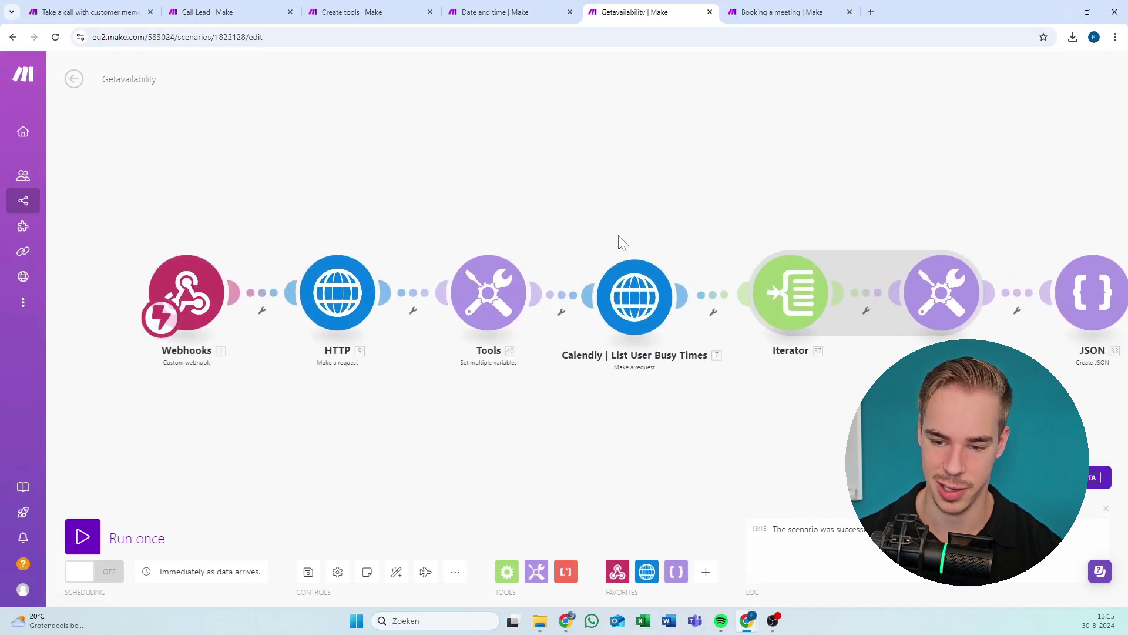
pyautogui.click(648, 320)
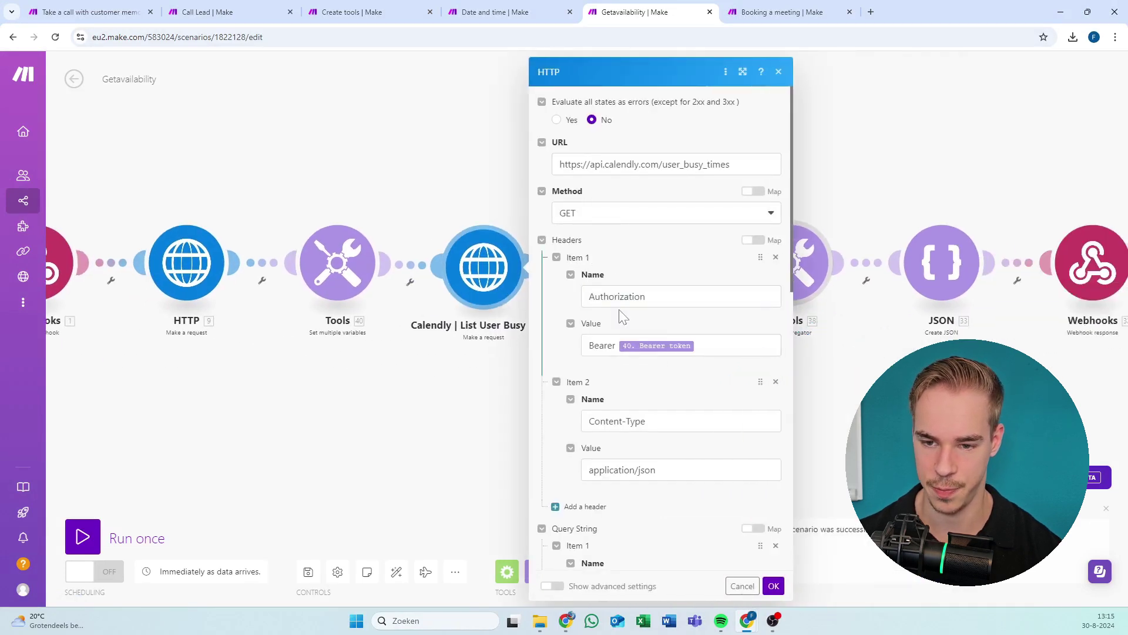
pyautogui.scroll(-9, 621, 319)
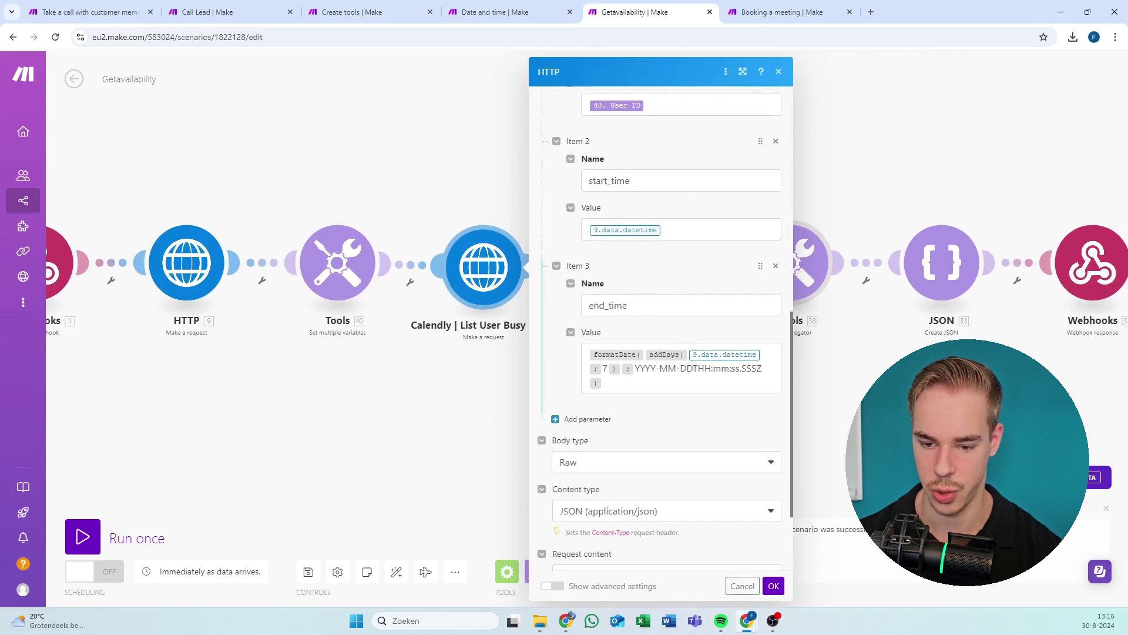
pyautogui.scroll(-2, 723, 501)
pyautogui.click(774, 587)
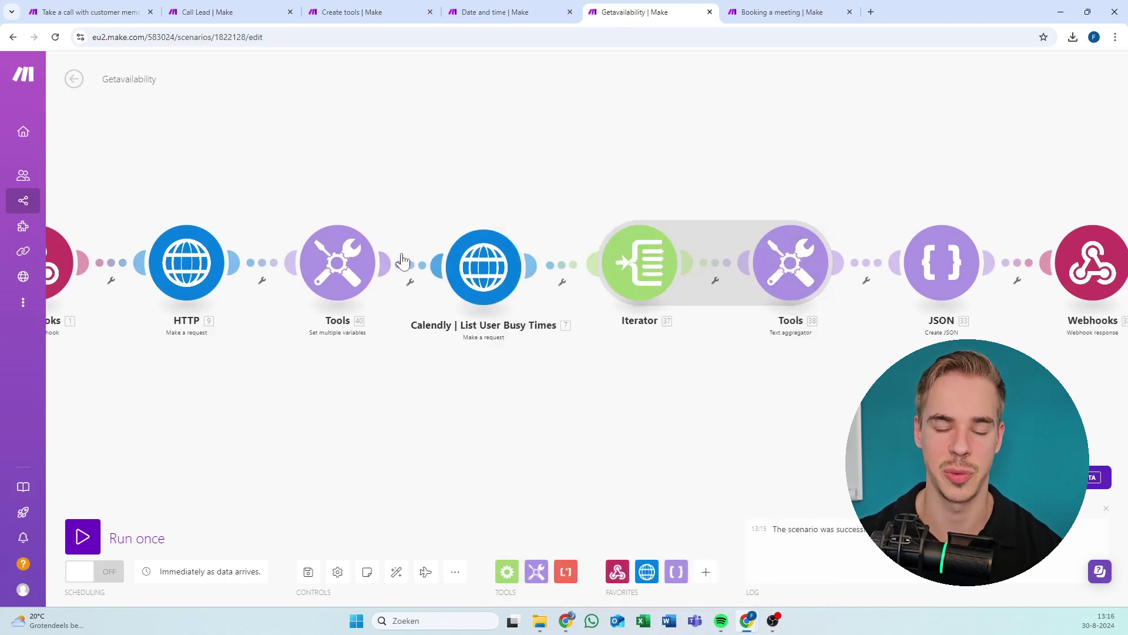
# Check the stored Bearer token and User ID variables in the Tools module.
pyautogui.click(338, 263)
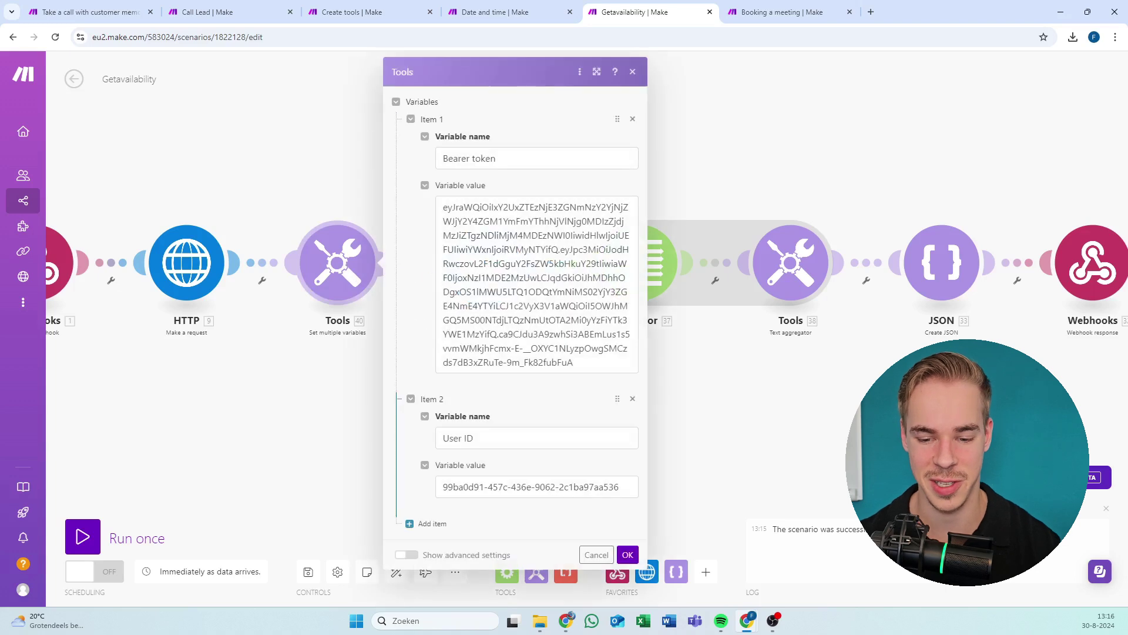
pyautogui.click(557, 487)
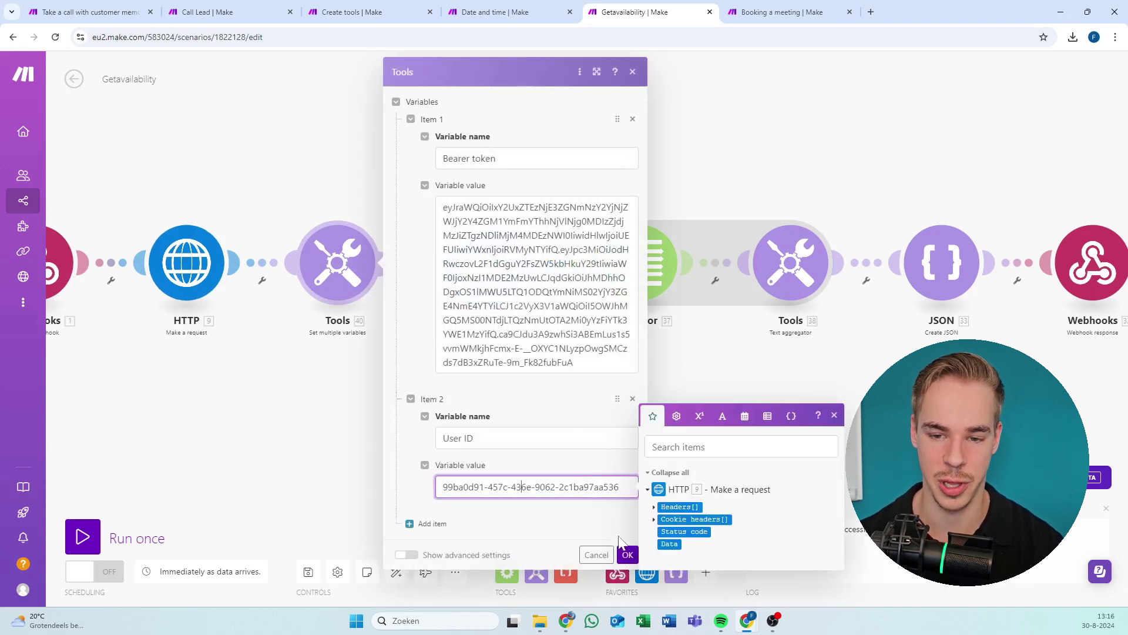
pyautogui.click(626, 554)
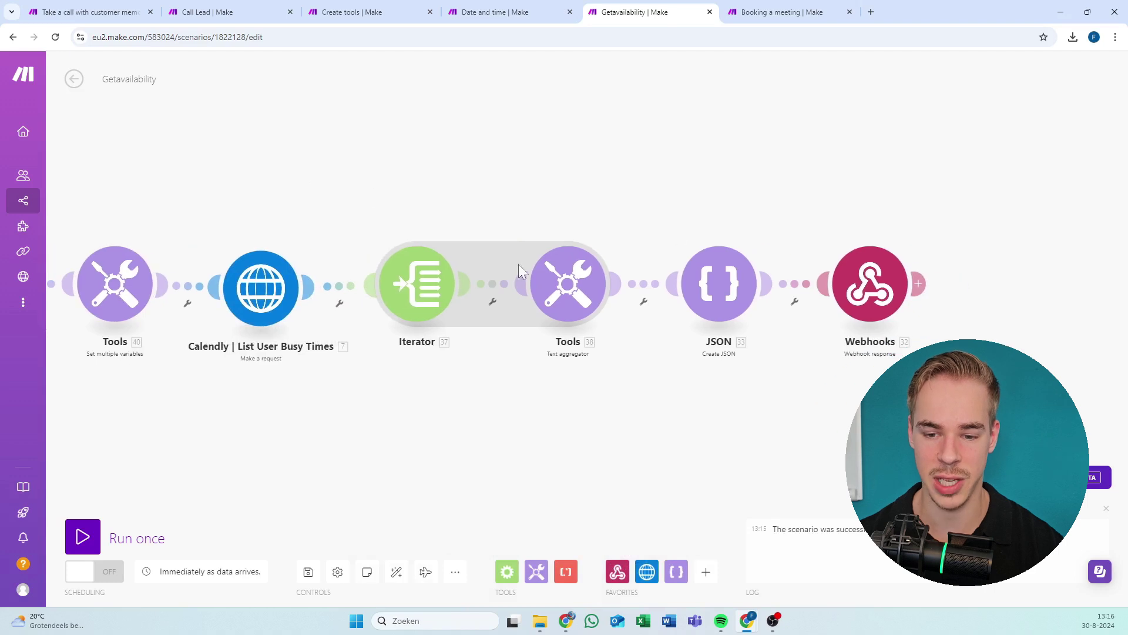
# Review the JSON response's result text and toolCallId mapping, then save the scenario.
pyautogui.click(714, 300)
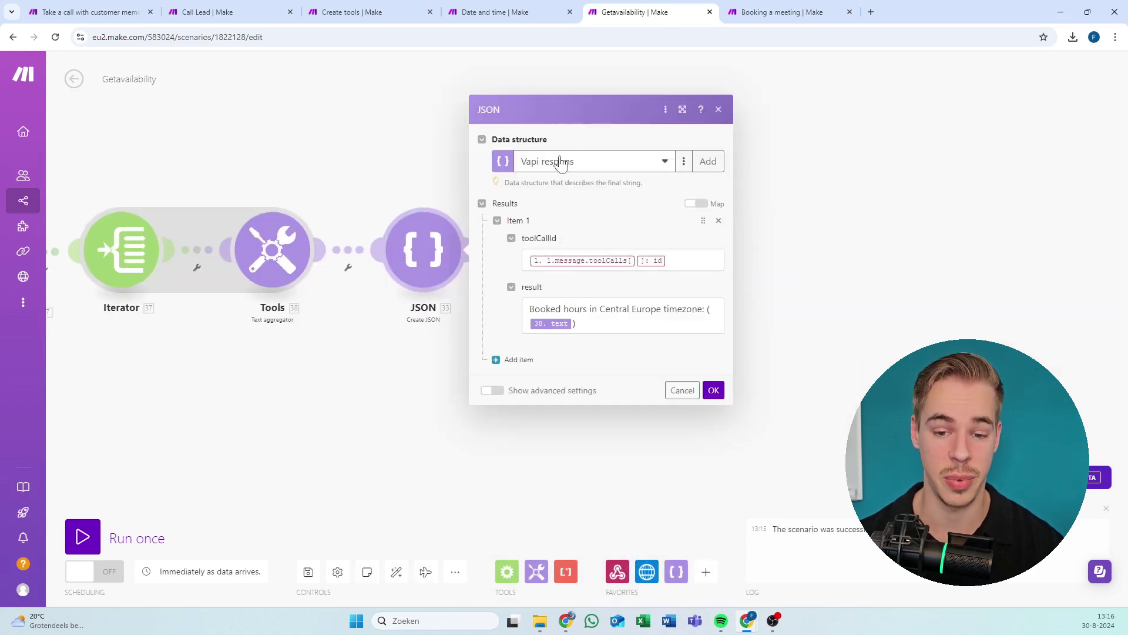
pyautogui.click(445, 170)
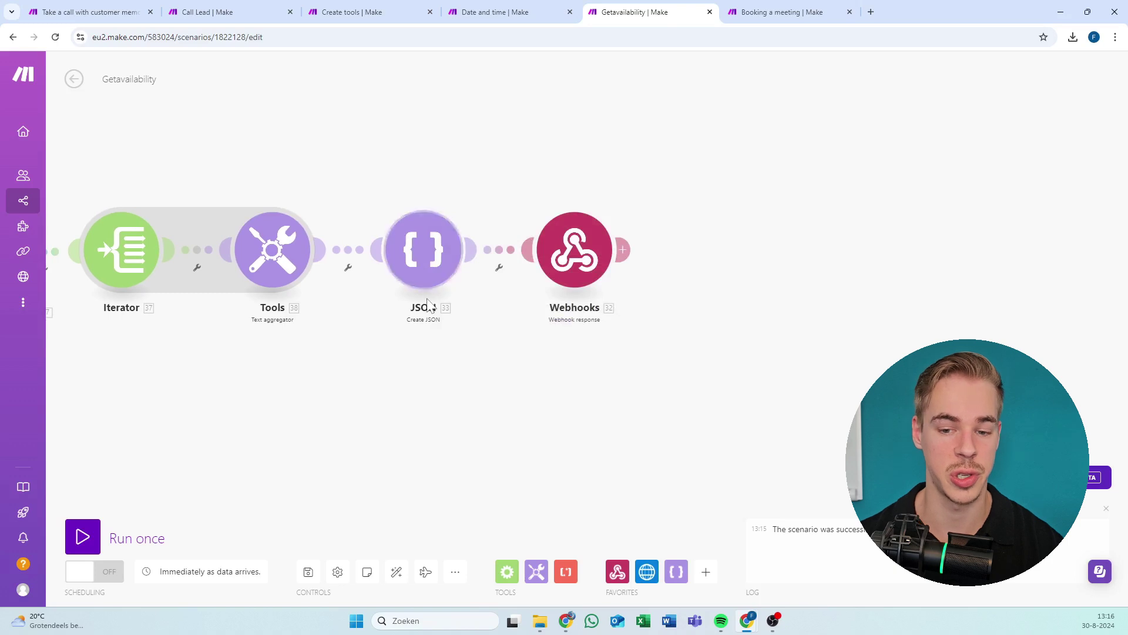
pyautogui.click(427, 271)
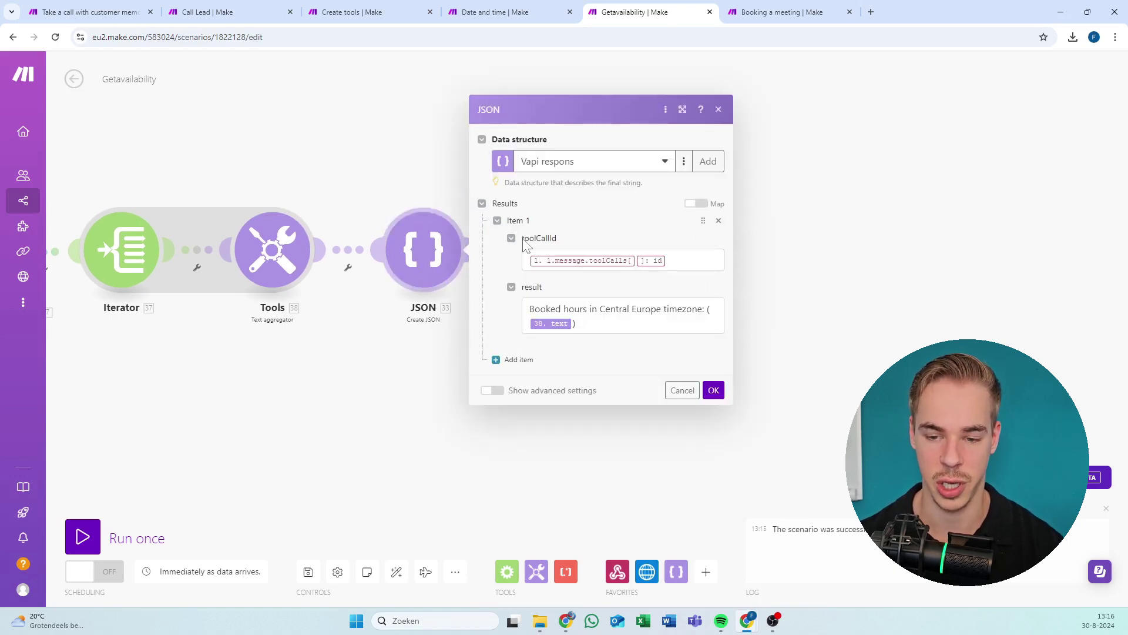
pyautogui.click(578, 323)
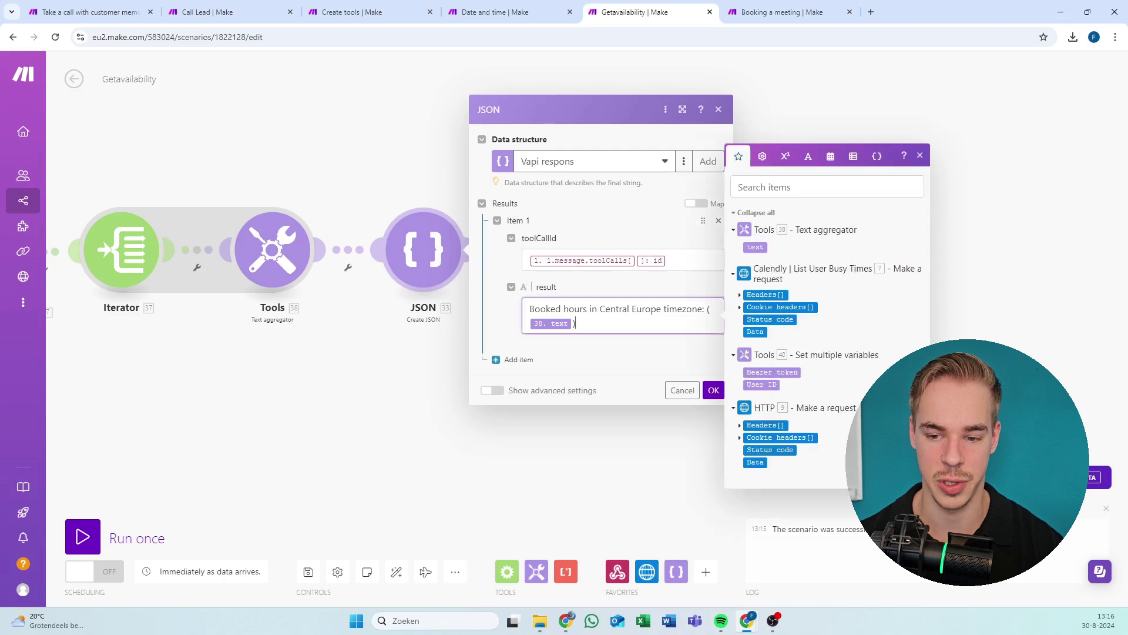
pyautogui.moveTo(579, 323); pyautogui.dragTo(522, 288)
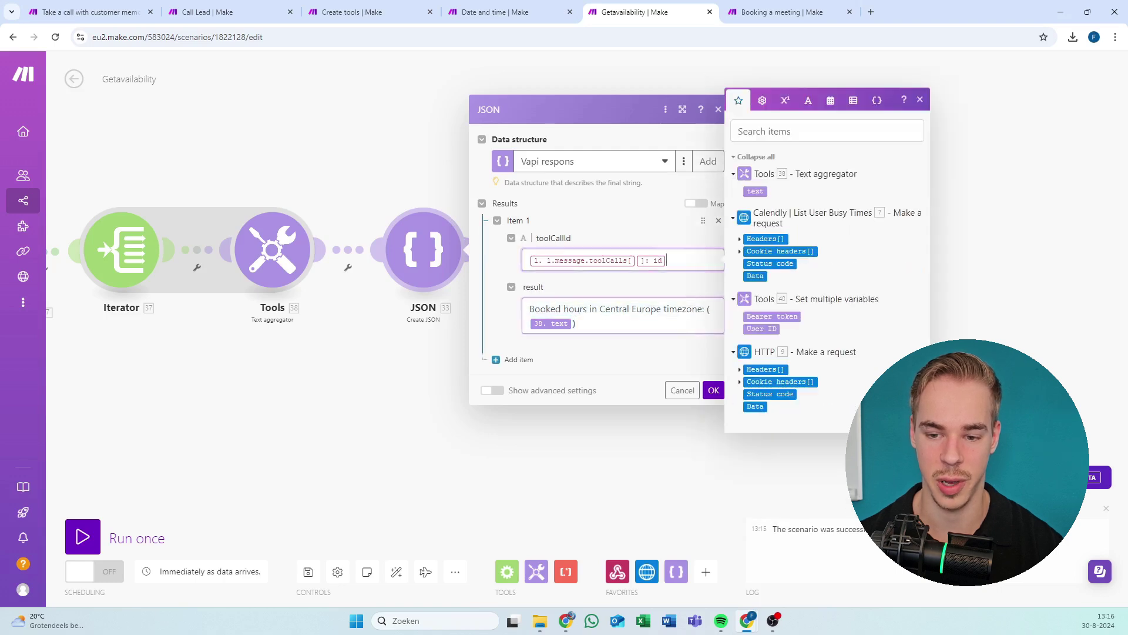
pyautogui.click(588, 261)
pyautogui.click(576, 203)
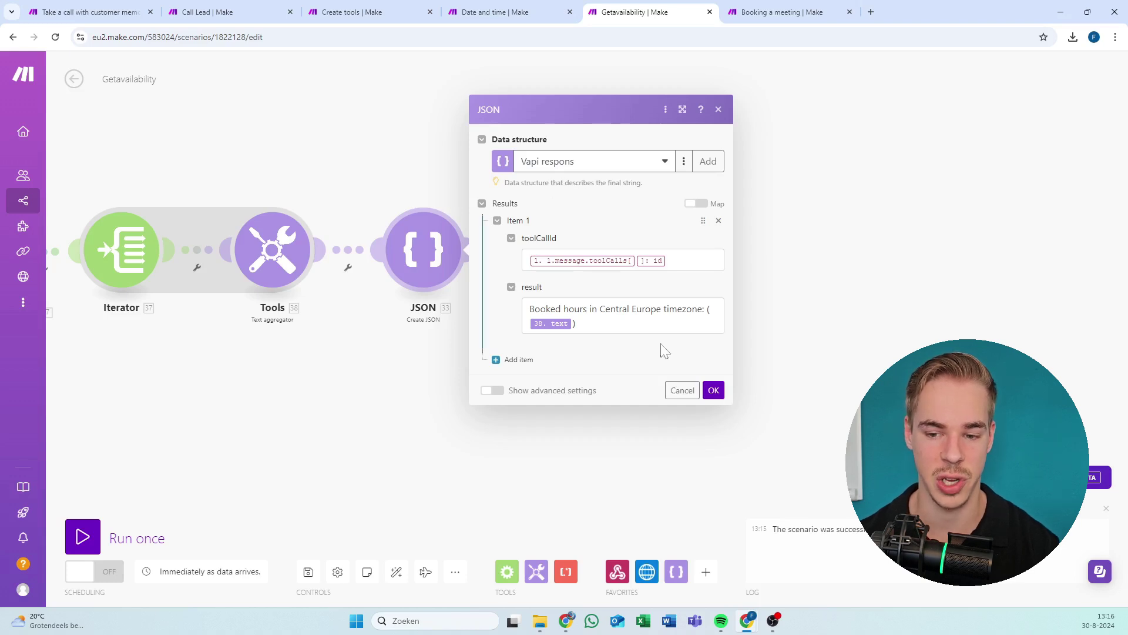
pyautogui.click(714, 391)
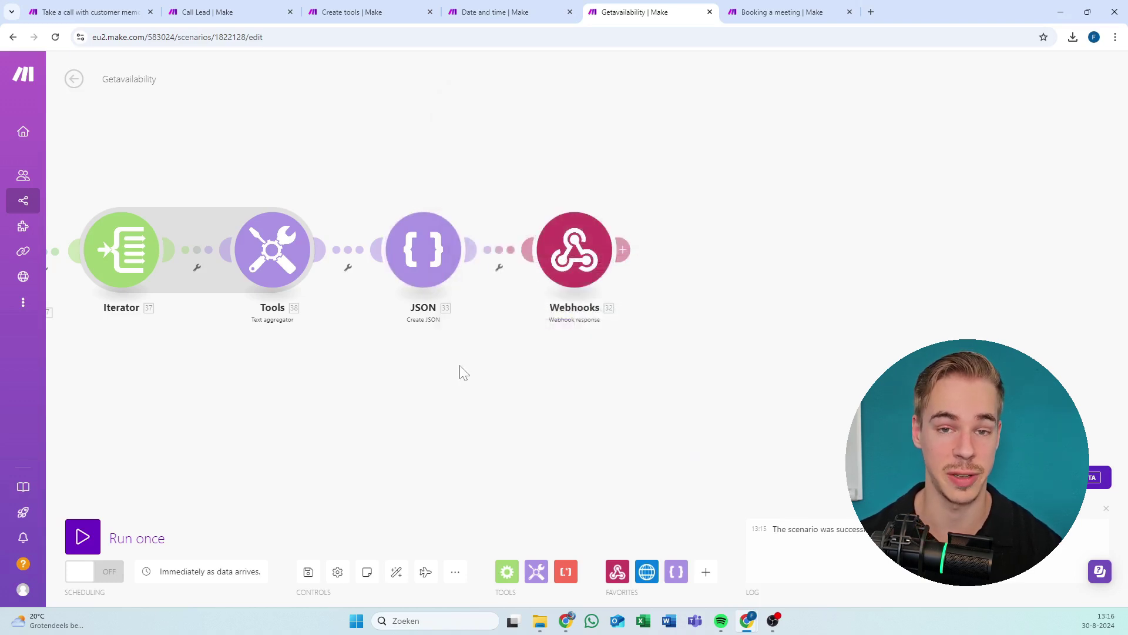
pyautogui.click(308, 572)
# Review the Text aggregator and Iterator array settings.
pyautogui.click(440, 217)
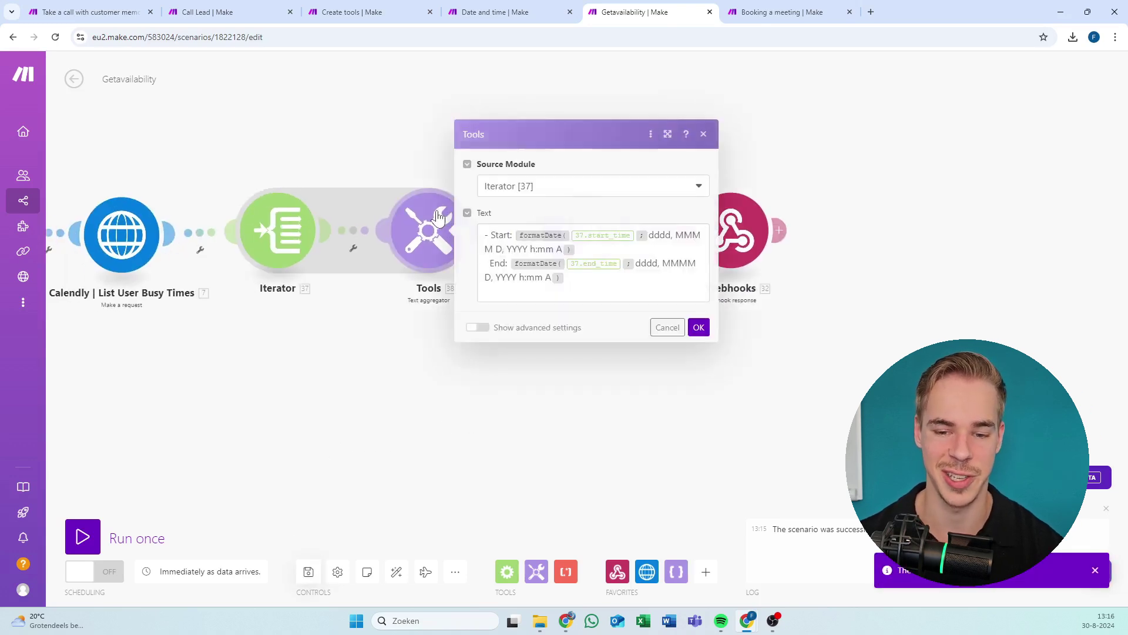
pyautogui.click(288, 241)
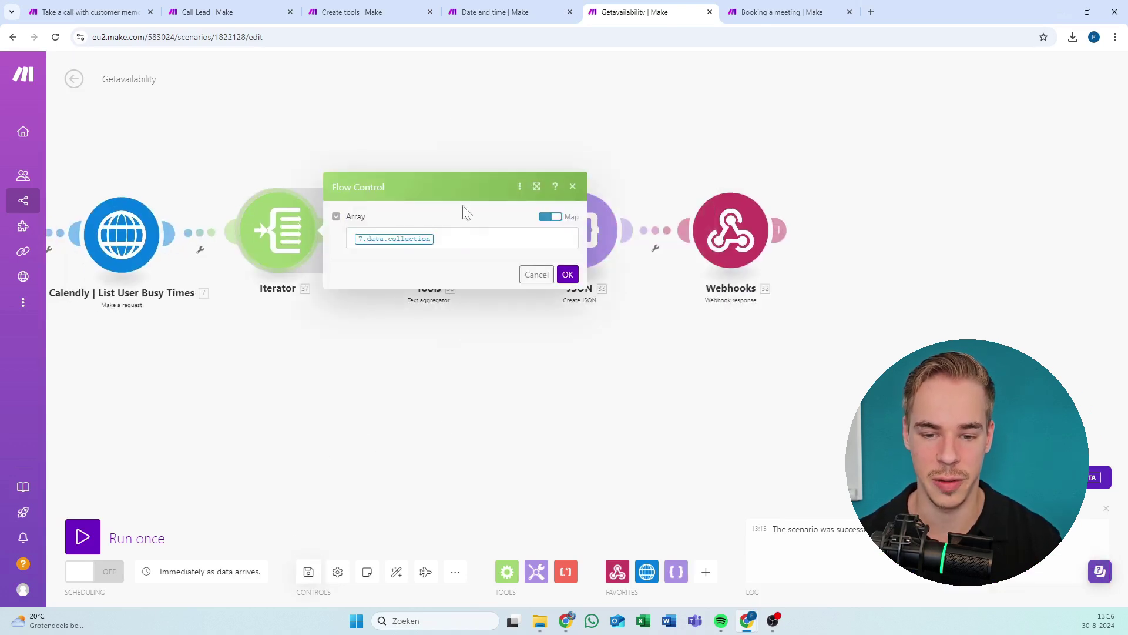
pyautogui.click(568, 277)
pyautogui.moveTo(508, 411); pyautogui.dragTo(713, 368)
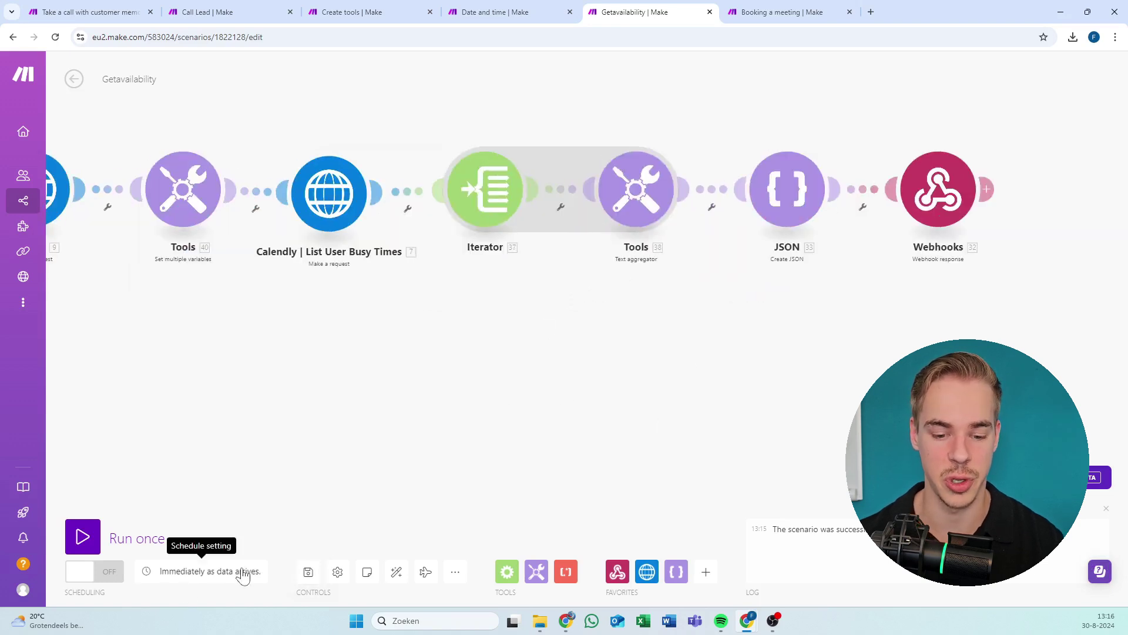
# Leave the Booking a meeting editor, saving its changes, and create a brand-new scenario.
pyautogui.click(778, 16)
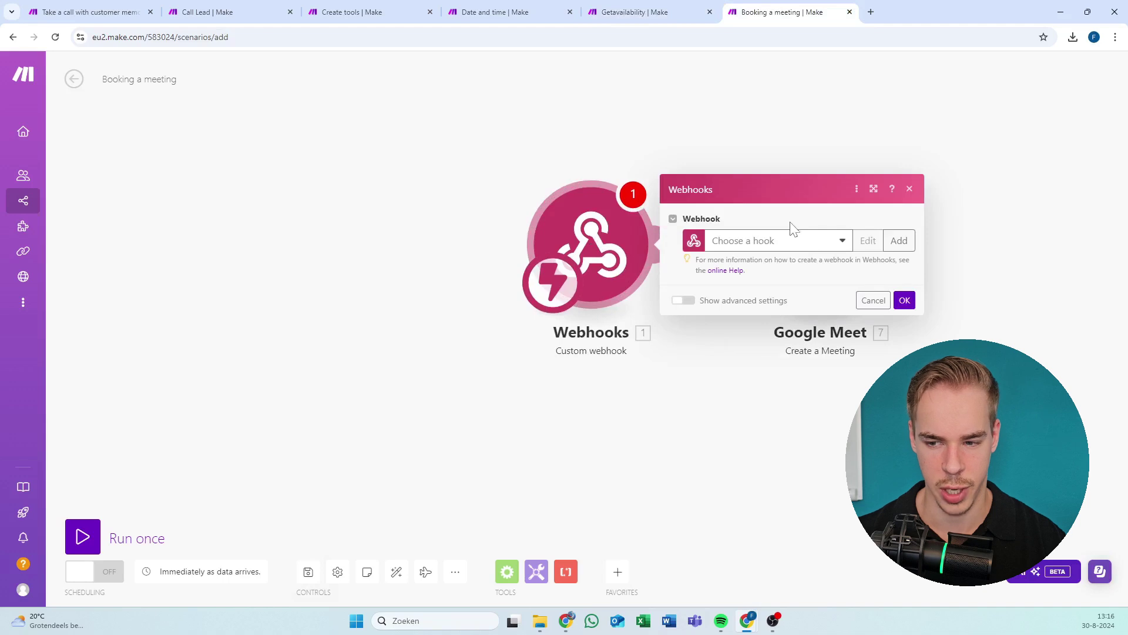
pyautogui.click(898, 241)
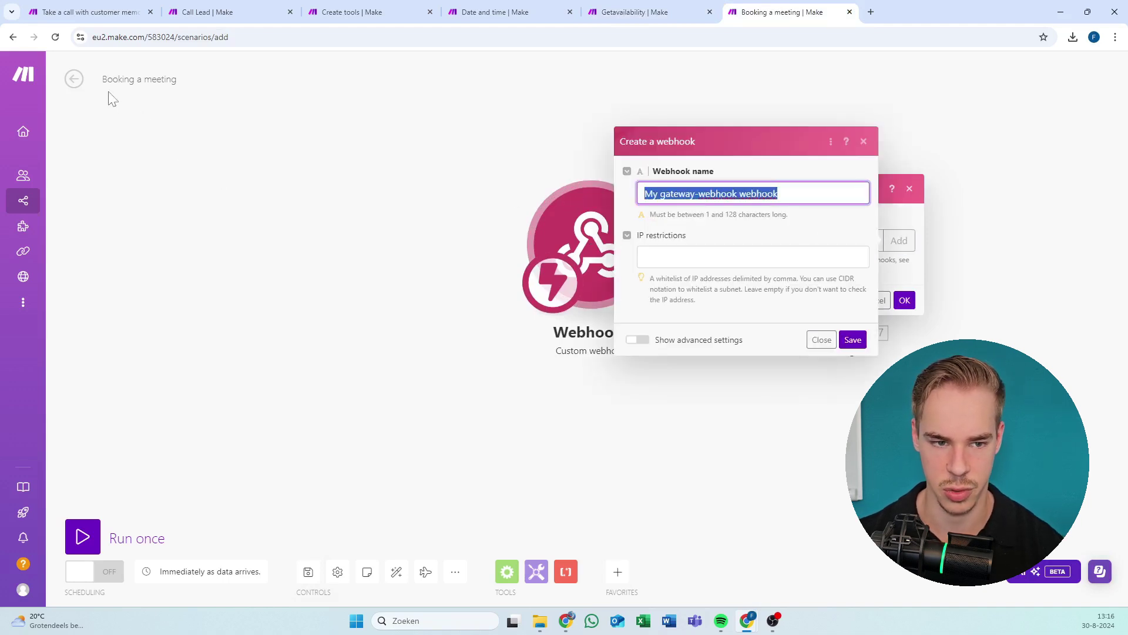
pyautogui.click(74, 82)
pyautogui.click(671, 163)
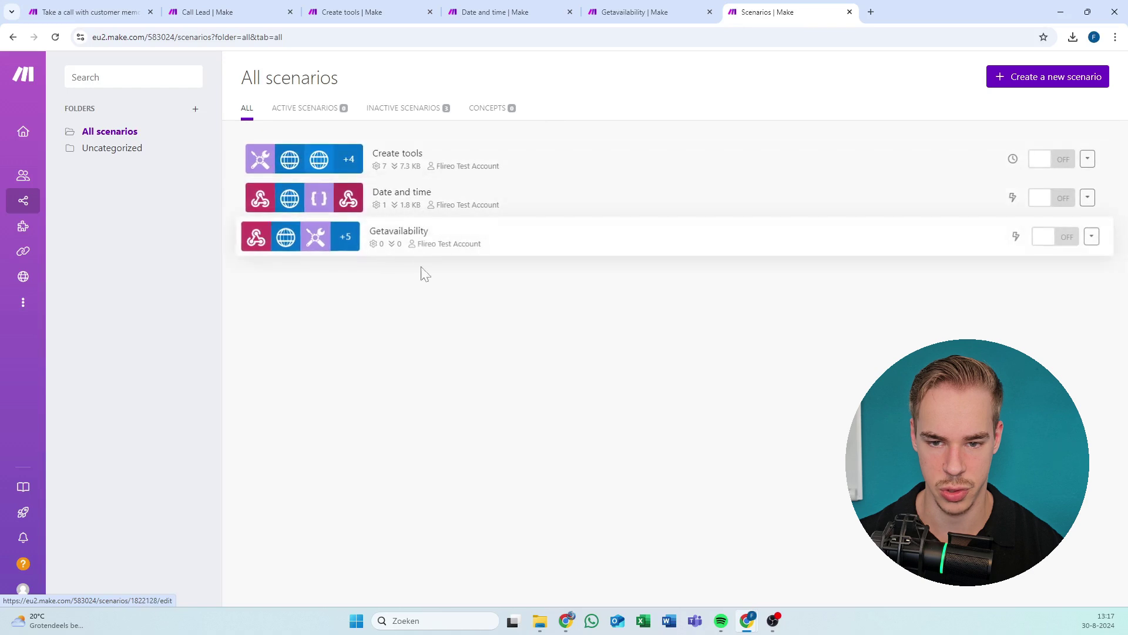
pyautogui.click(1085, 84)
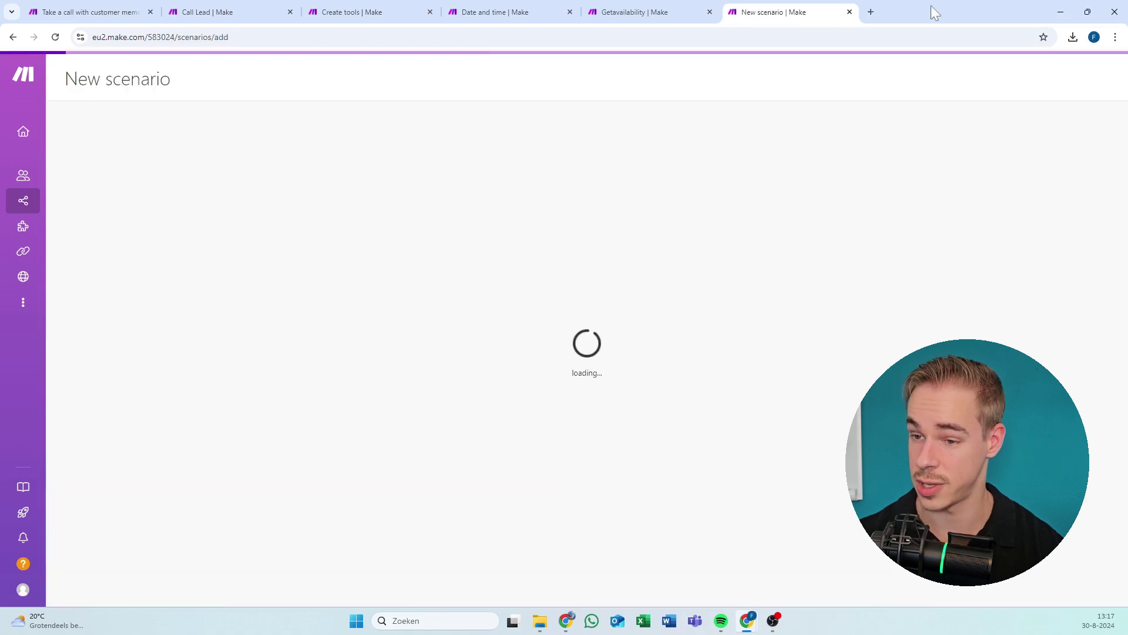
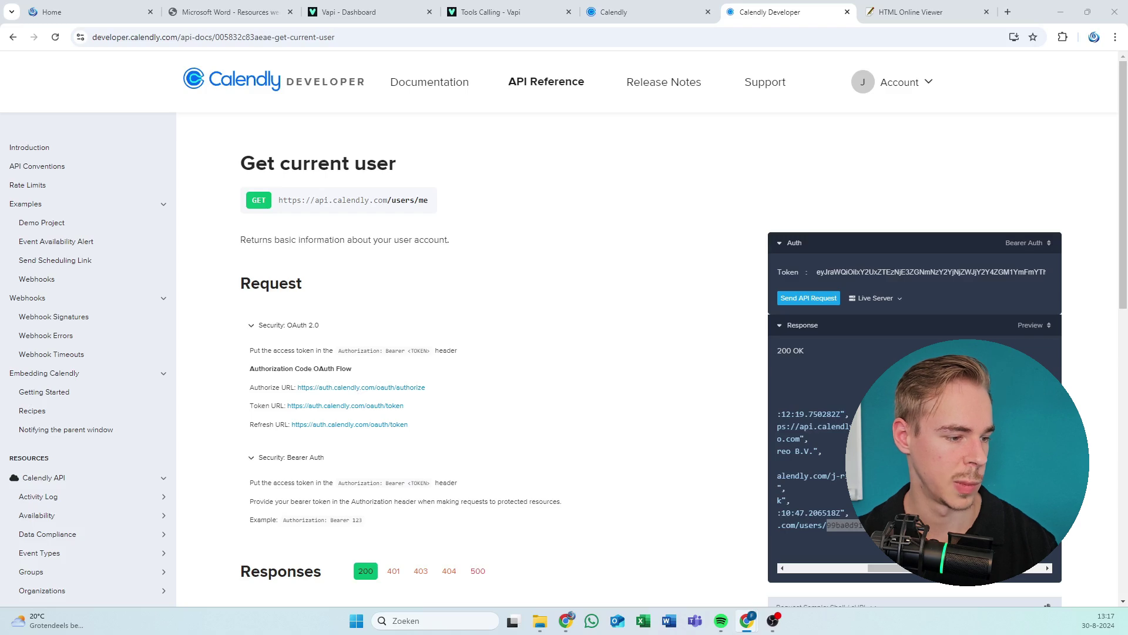
# Select the 'Vapi Booking a meeting' hook in the webhook trigger and copy its address.
pyautogui.hotkey('alt', 'Tab')
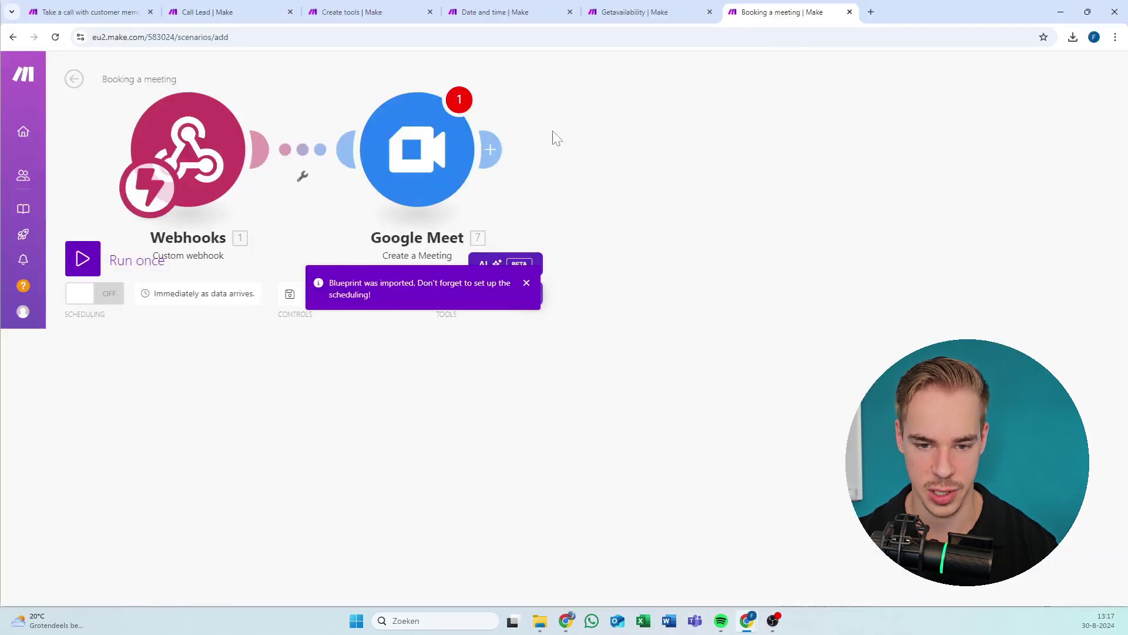
pyautogui.click(446, 292)
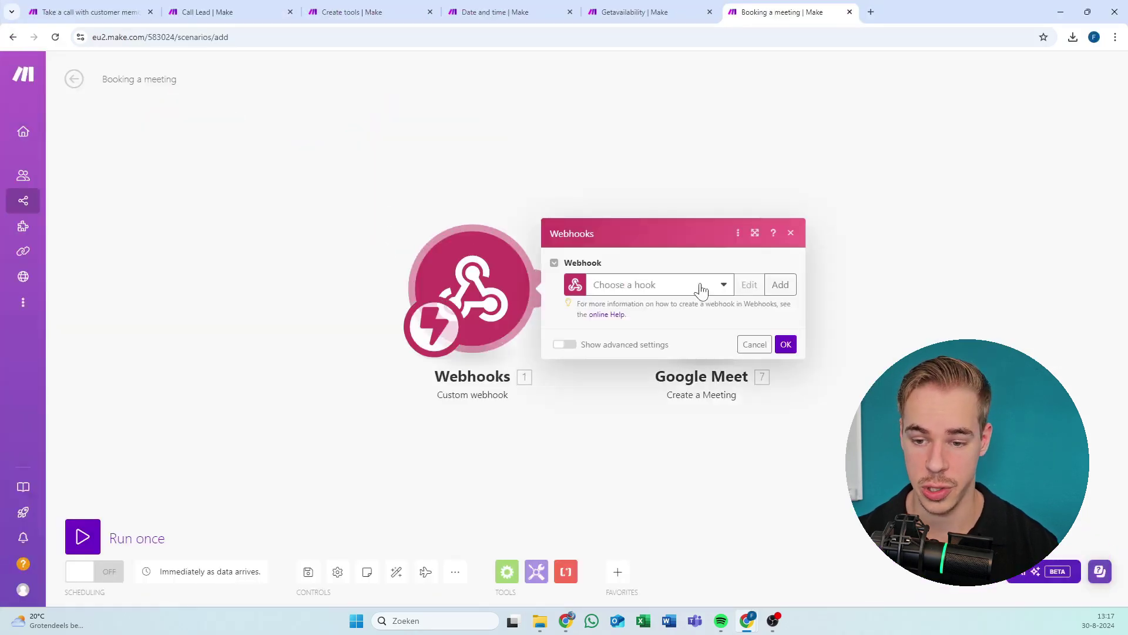
pyautogui.click(782, 287)
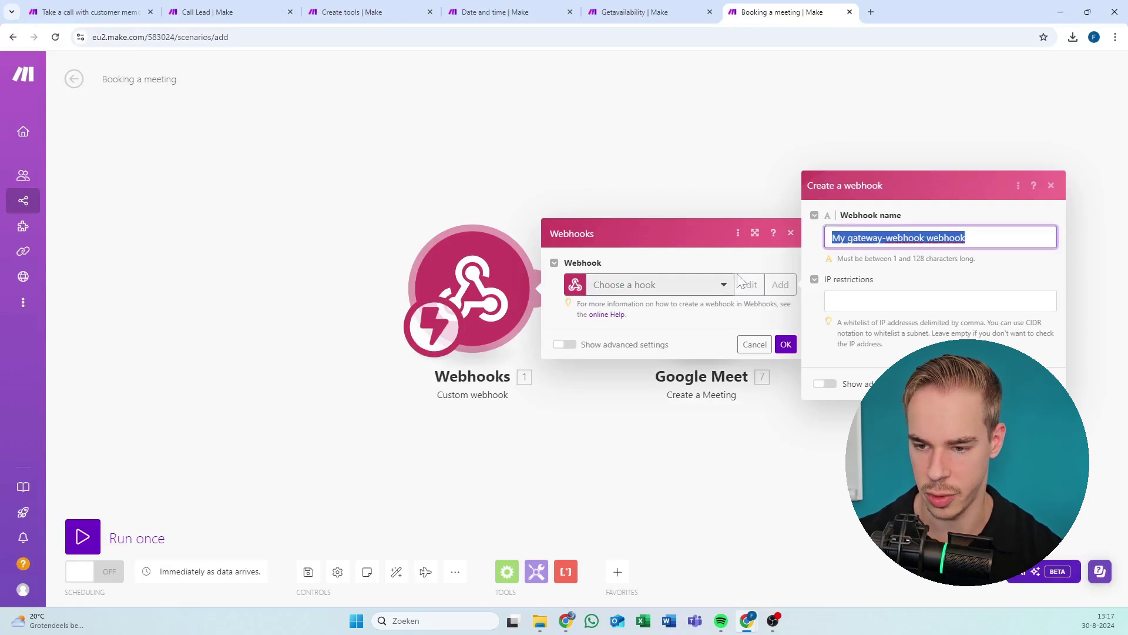
pyautogui.click(717, 270)
pyautogui.click(1052, 186)
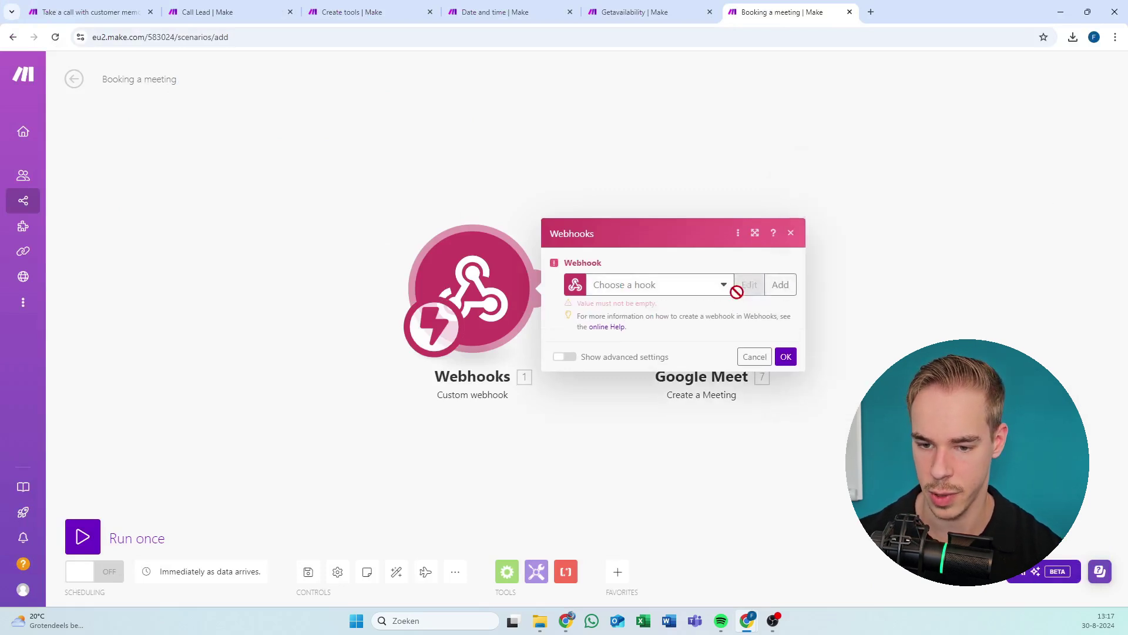
pyautogui.click(687, 286)
pyautogui.click(679, 305)
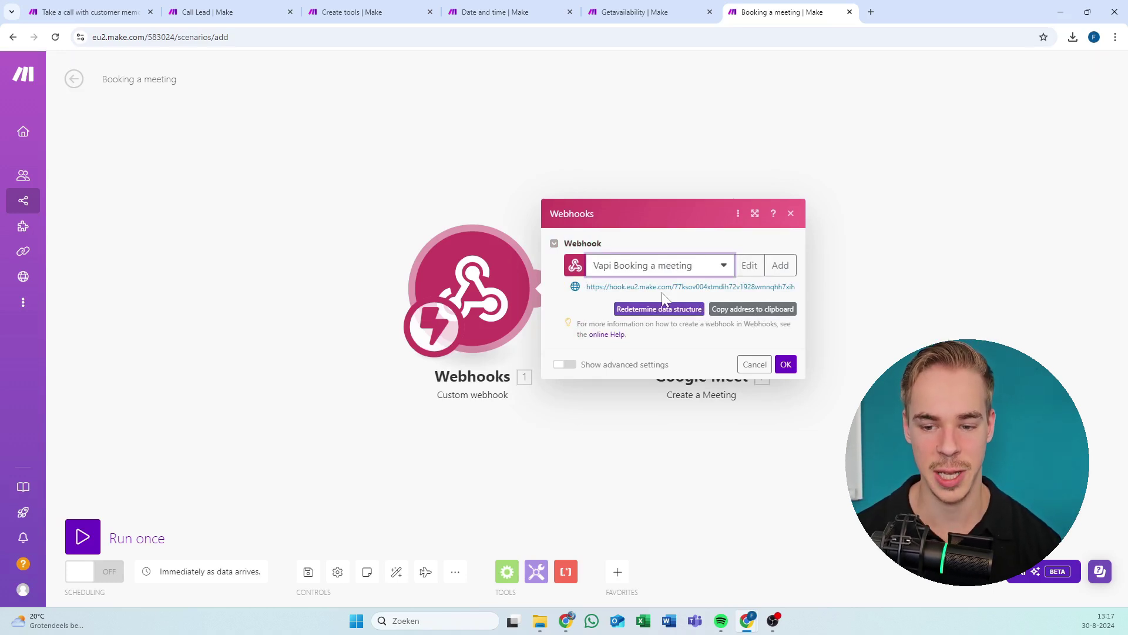
pyautogui.click(732, 310)
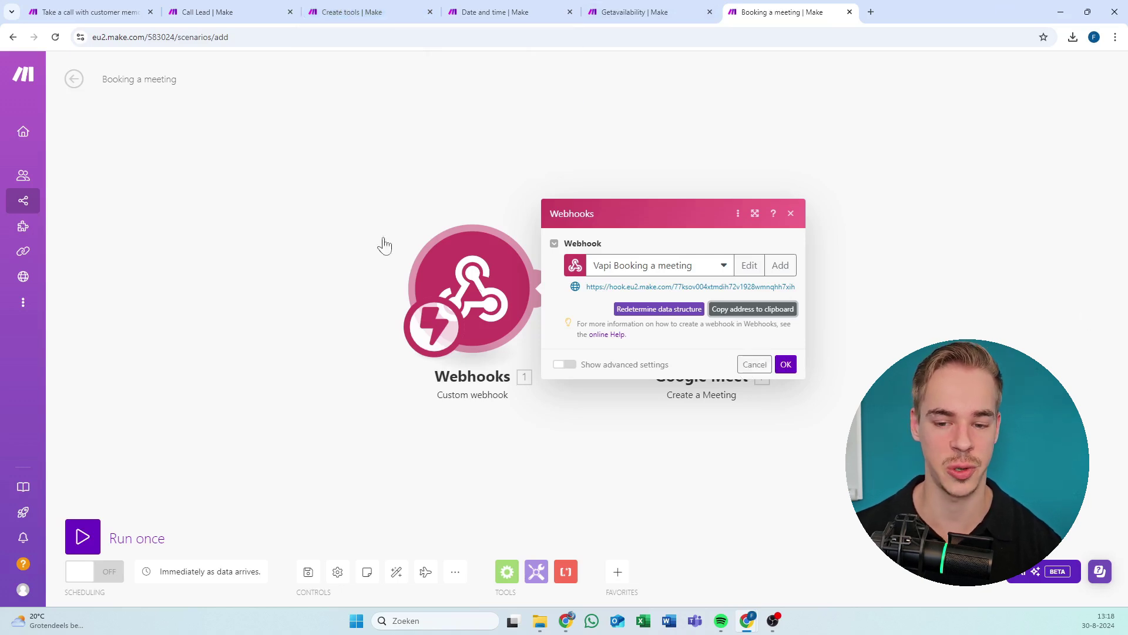
pyautogui.click(194, 178)
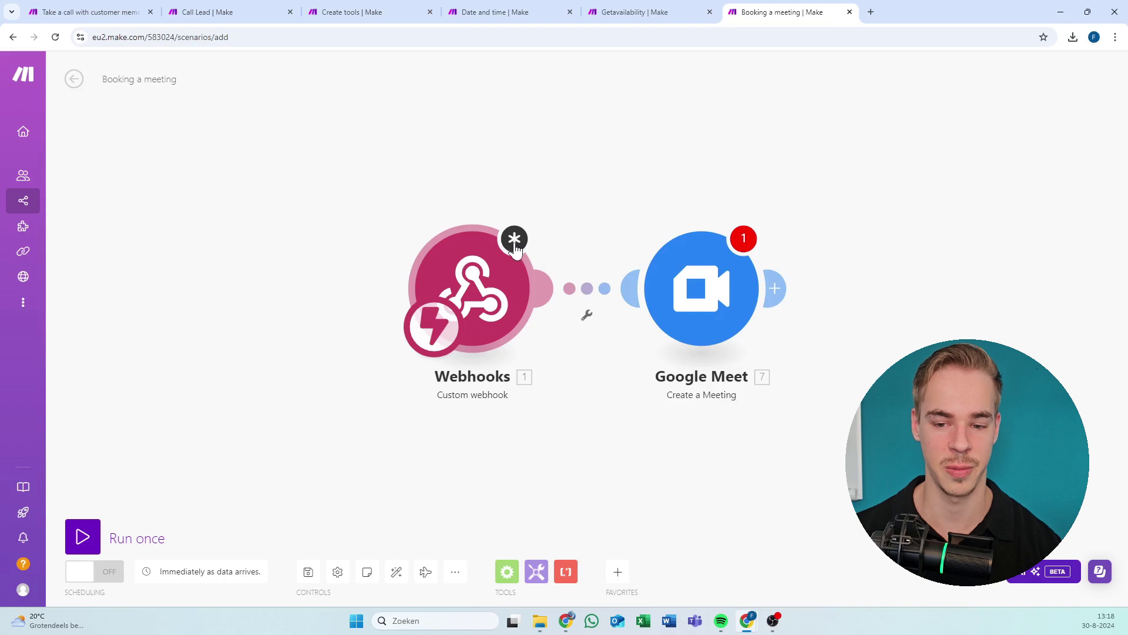
# Confirm the trigger keeps the 'Vapi Booking a meeting' hook and shift the modules left.
pyautogui.click(495, 286)
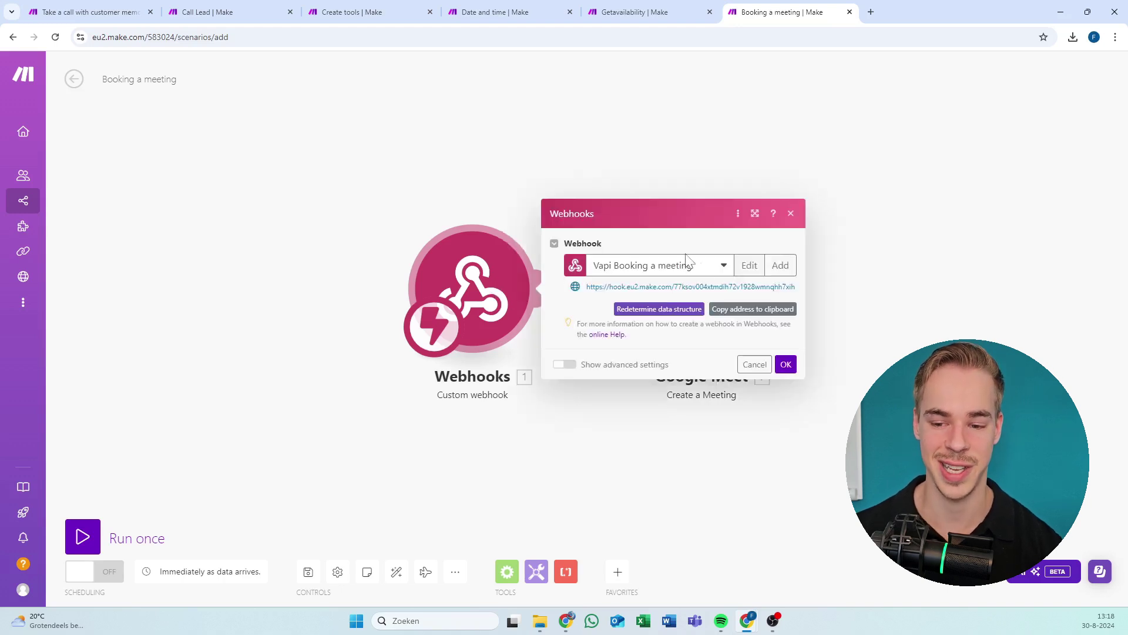
pyautogui.click(785, 364)
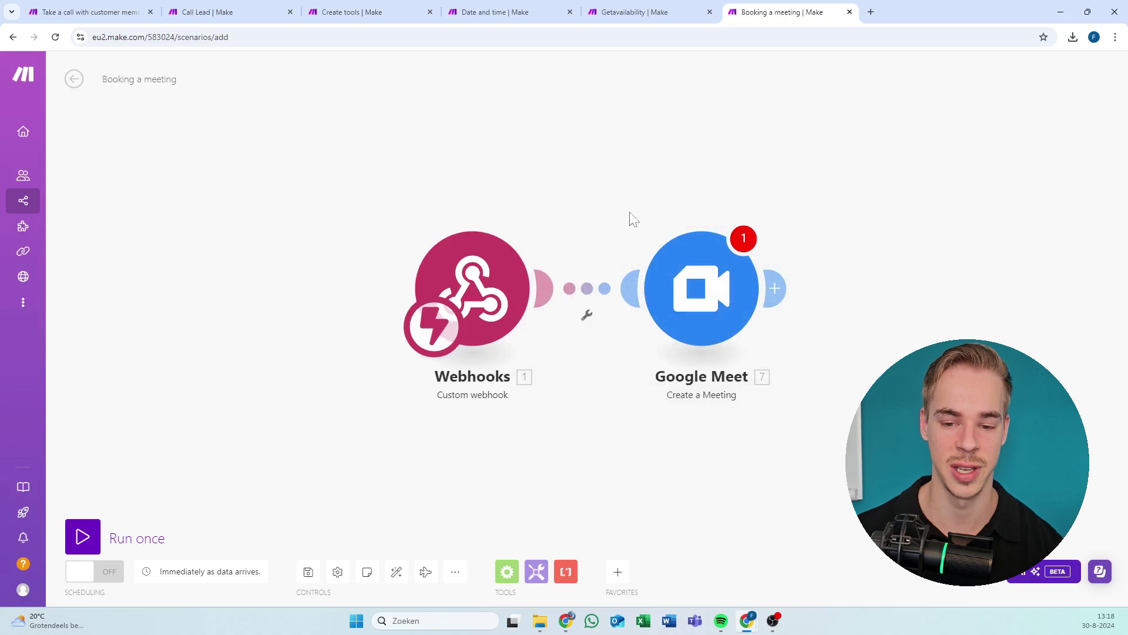
pyautogui.click(505, 269)
pyautogui.click(612, 268)
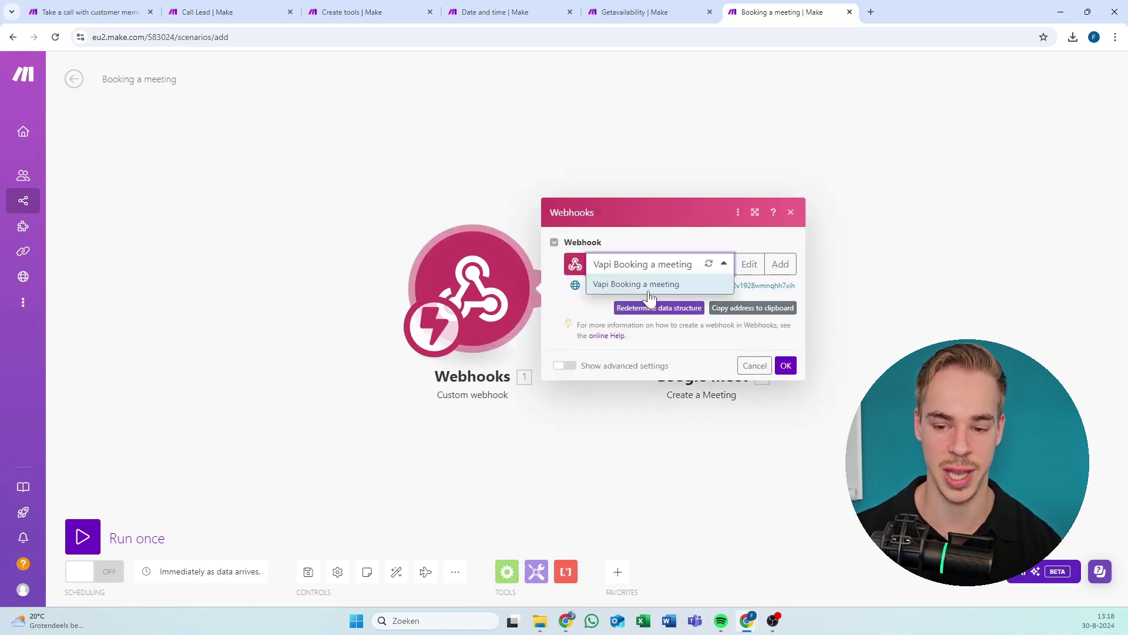
pyautogui.click(781, 335)
pyautogui.click(786, 365)
pyautogui.moveTo(513, 198); pyautogui.dragTo(472, 202)
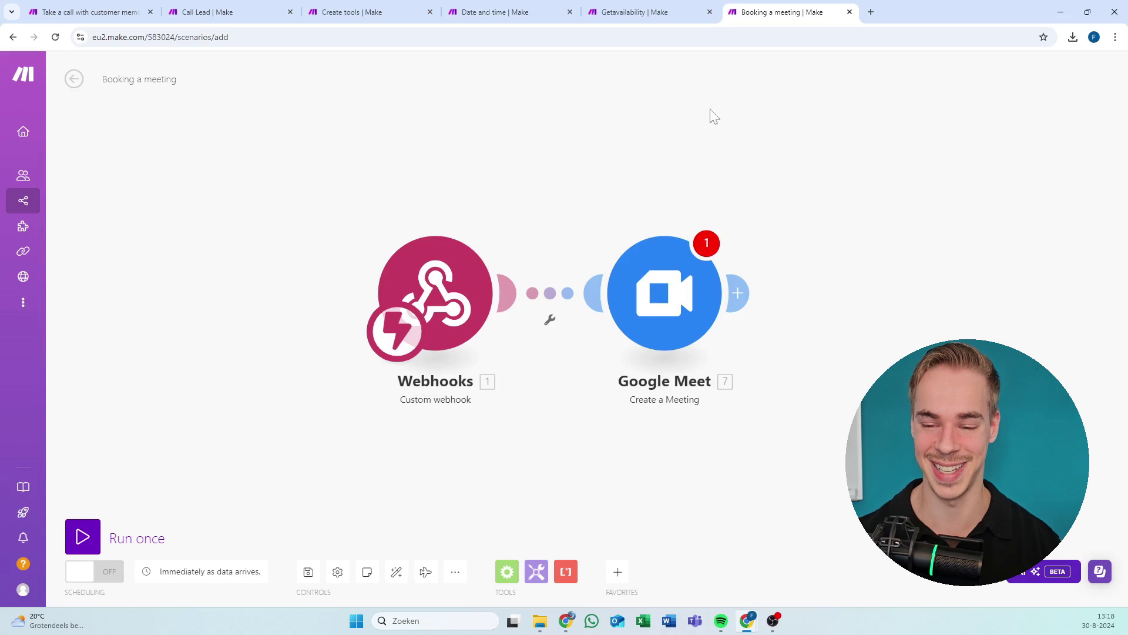
# Create a Google connection for the Google Meet module, signing in and allowing Make access.
pyautogui.moveTo(664, 158); pyautogui.dragTo(491, 159)
pyautogui.click(464, 259)
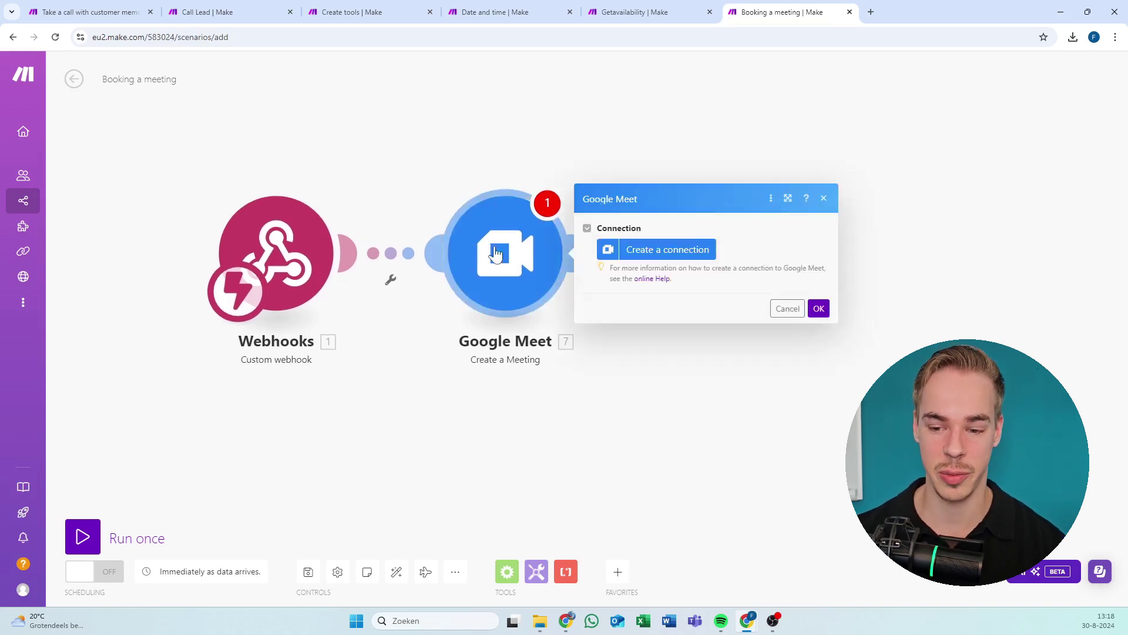
pyautogui.click(702, 253)
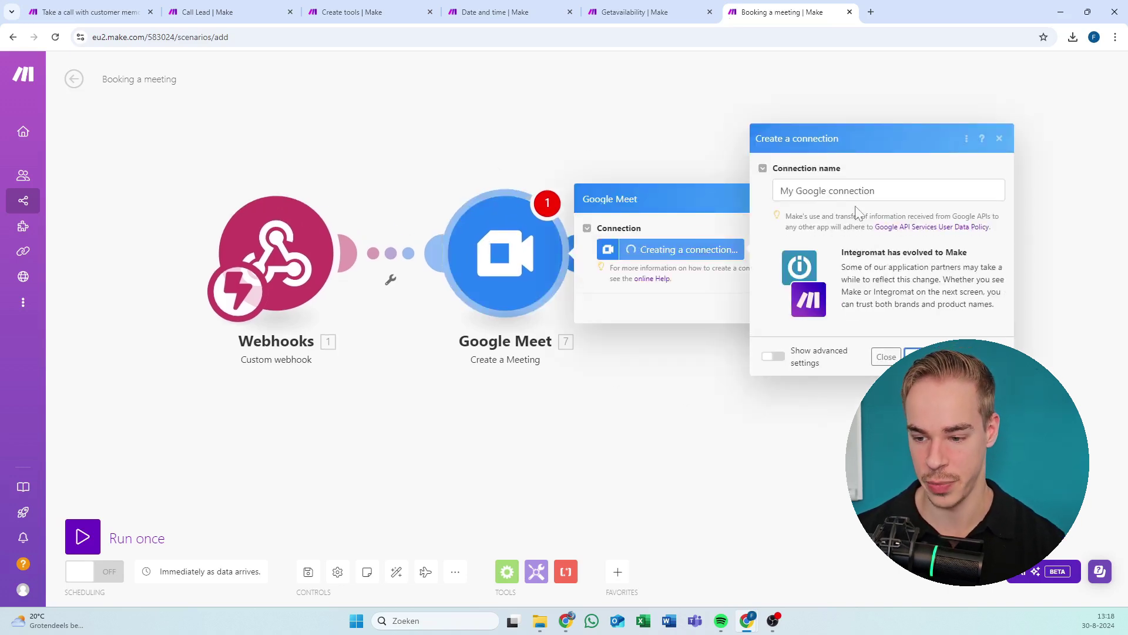
pyautogui.click(920, 357)
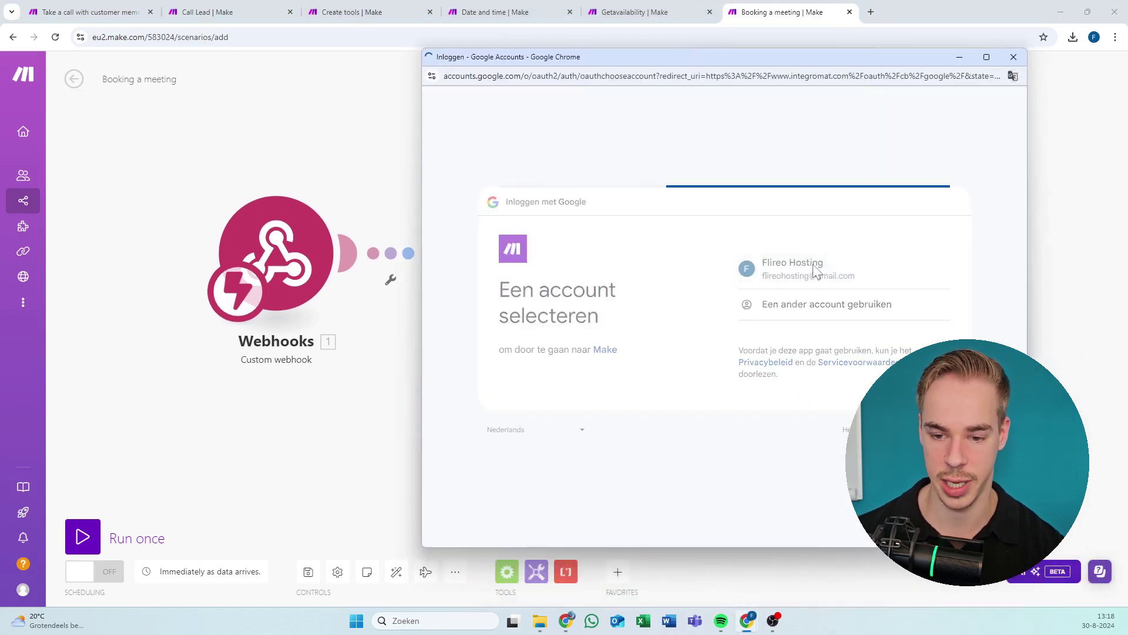
pyautogui.click(768, 386)
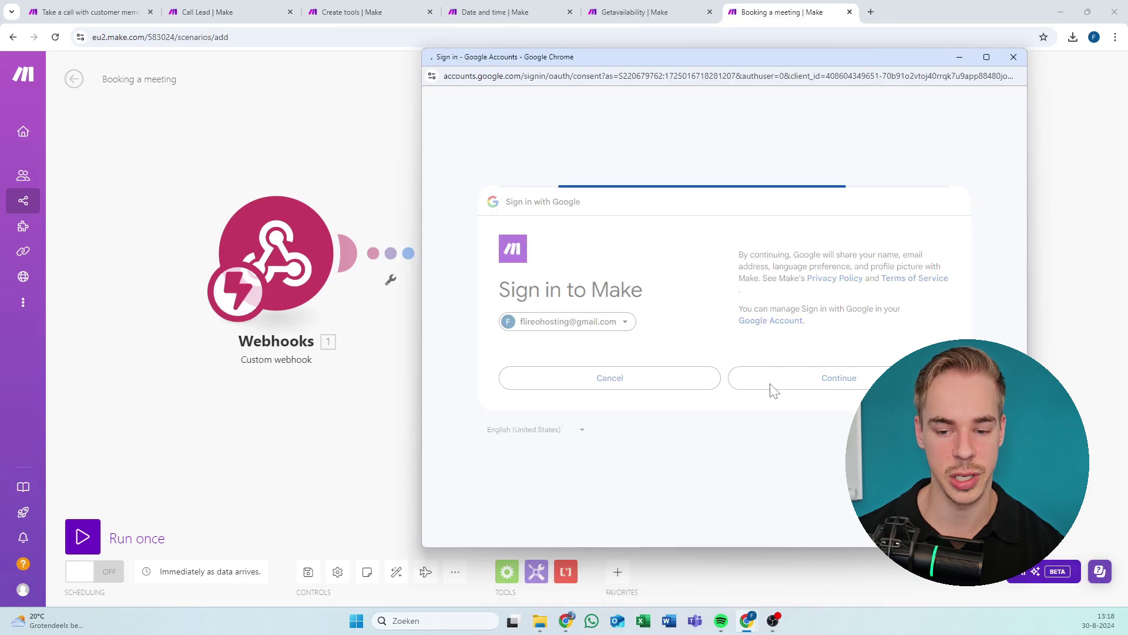
pyautogui.click(793, 430)
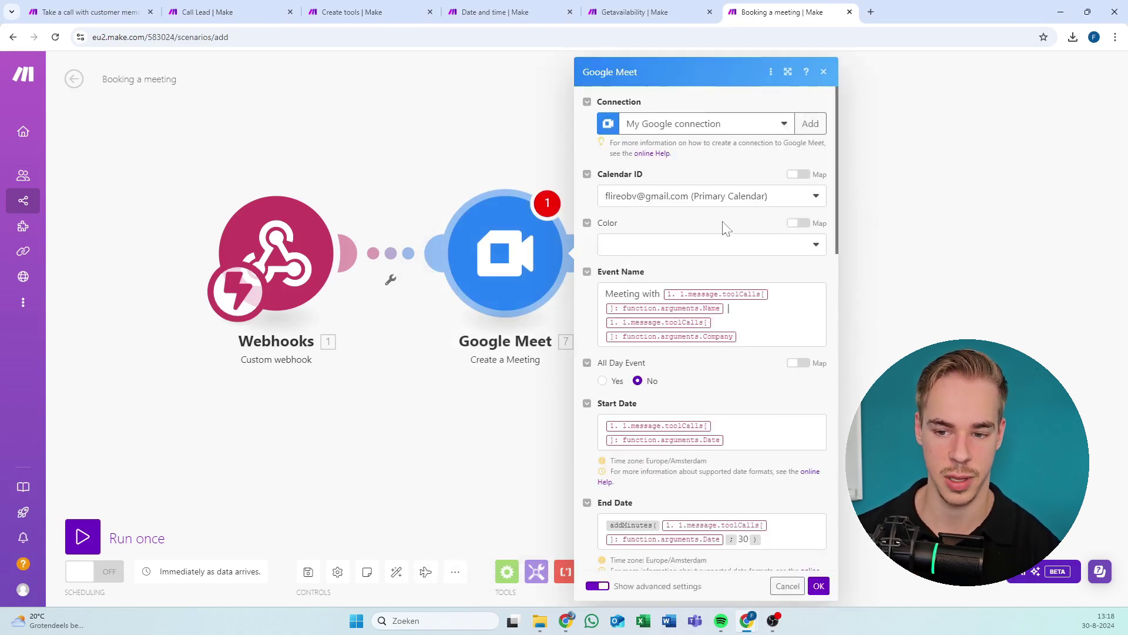
# Set the Calendar ID to the second Primary Calendar and save the module.
pyautogui.click(703, 202)
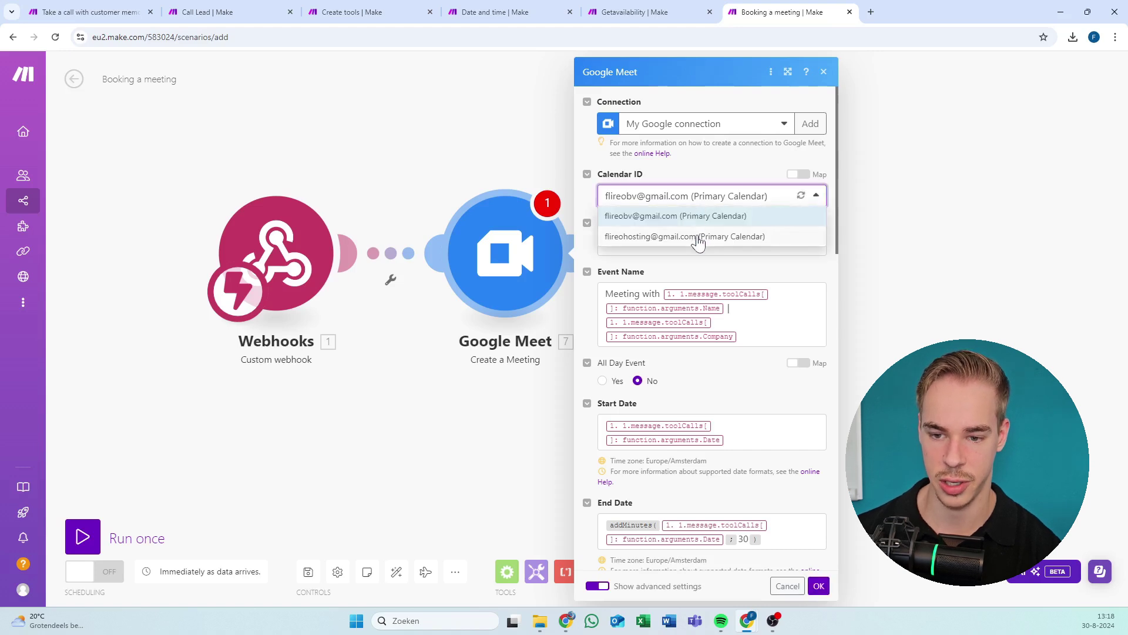
pyautogui.click(698, 238)
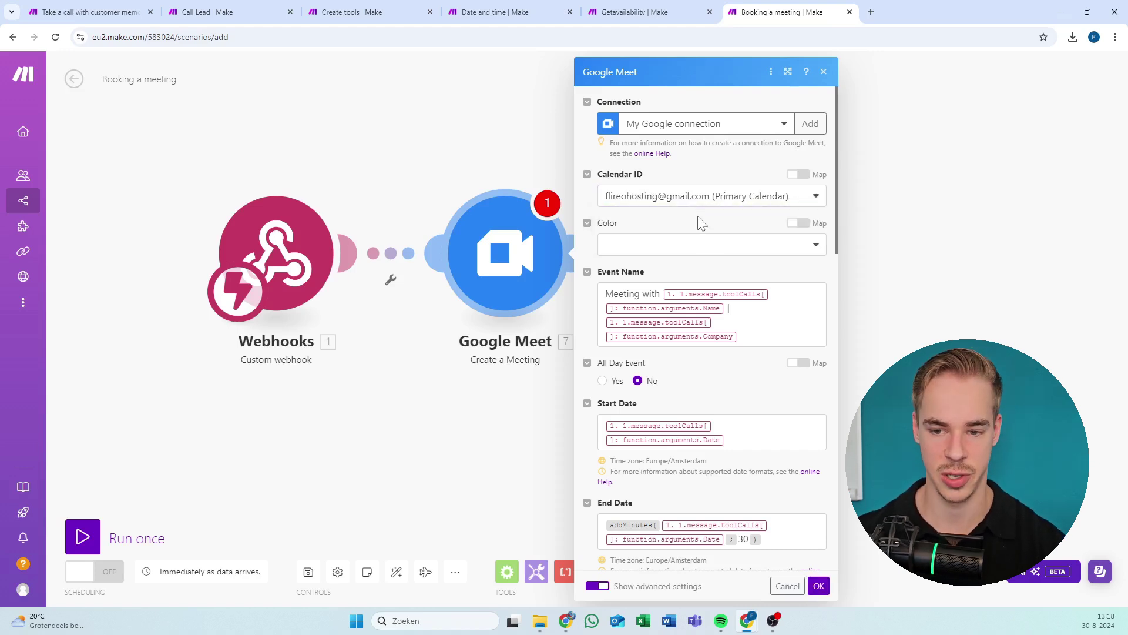
pyautogui.click(700, 199)
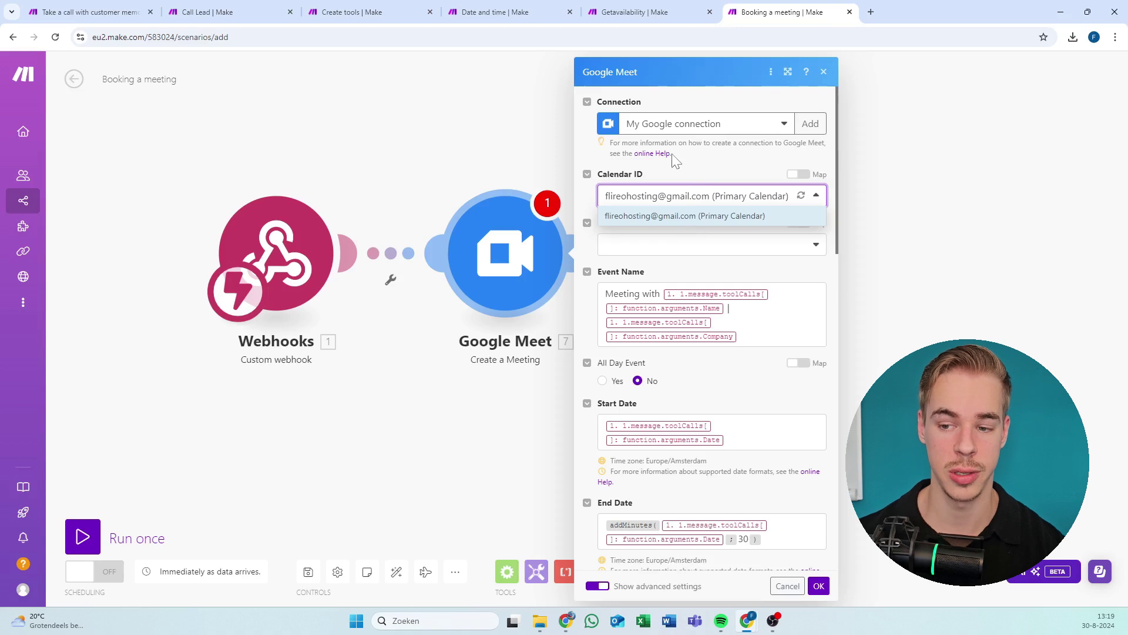
pyautogui.click(717, 204)
pyautogui.click(722, 198)
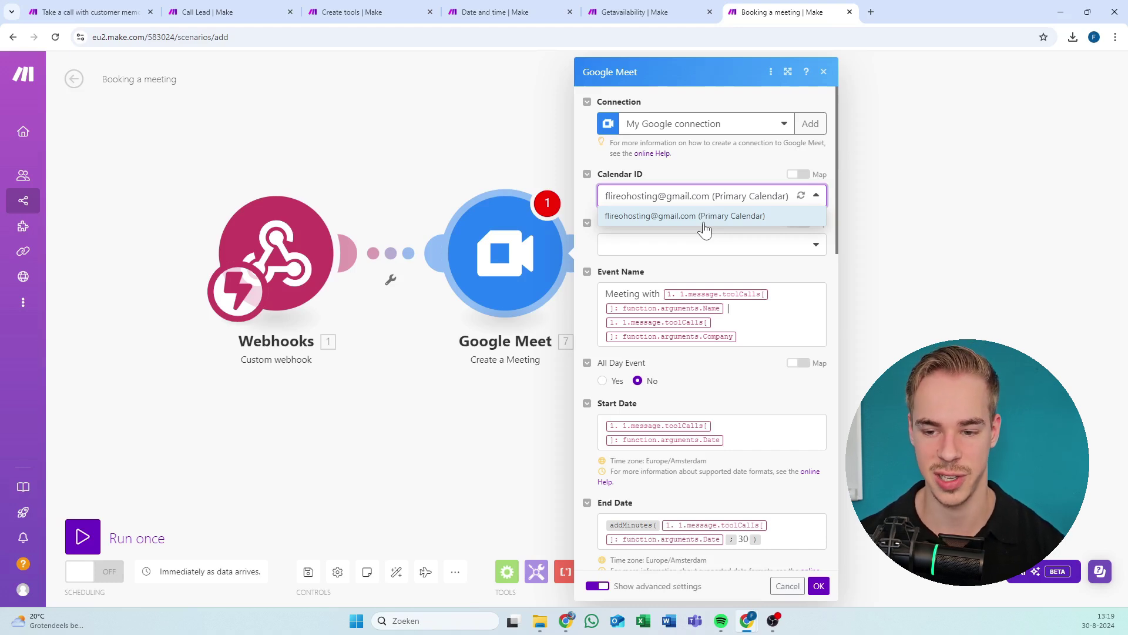
pyautogui.click(715, 274)
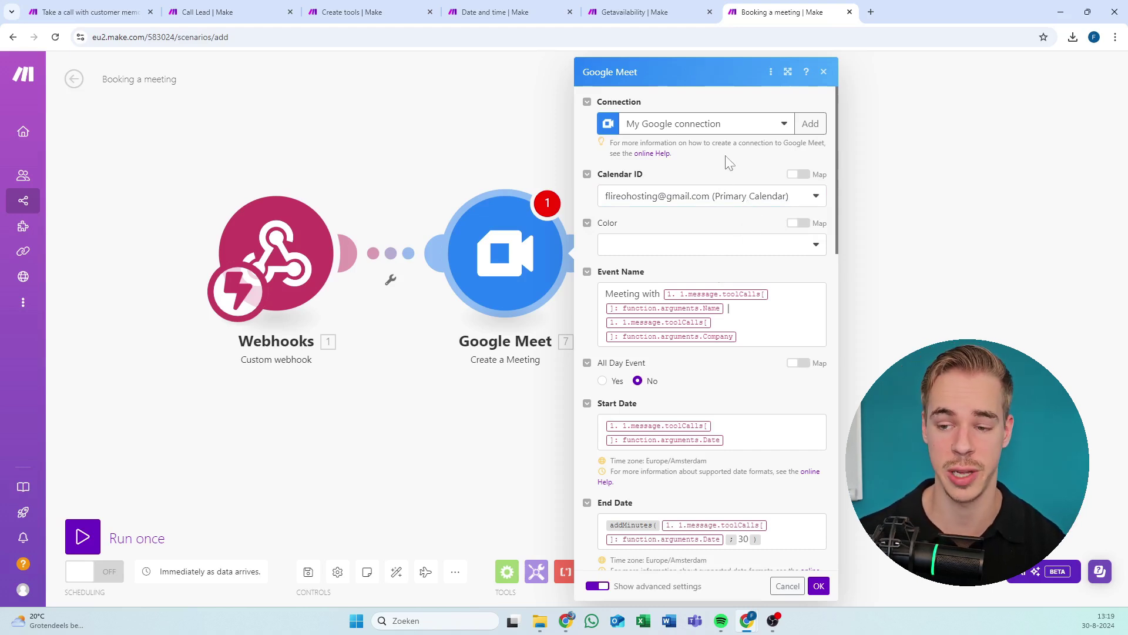
pyautogui.scroll(-6, 658, 371)
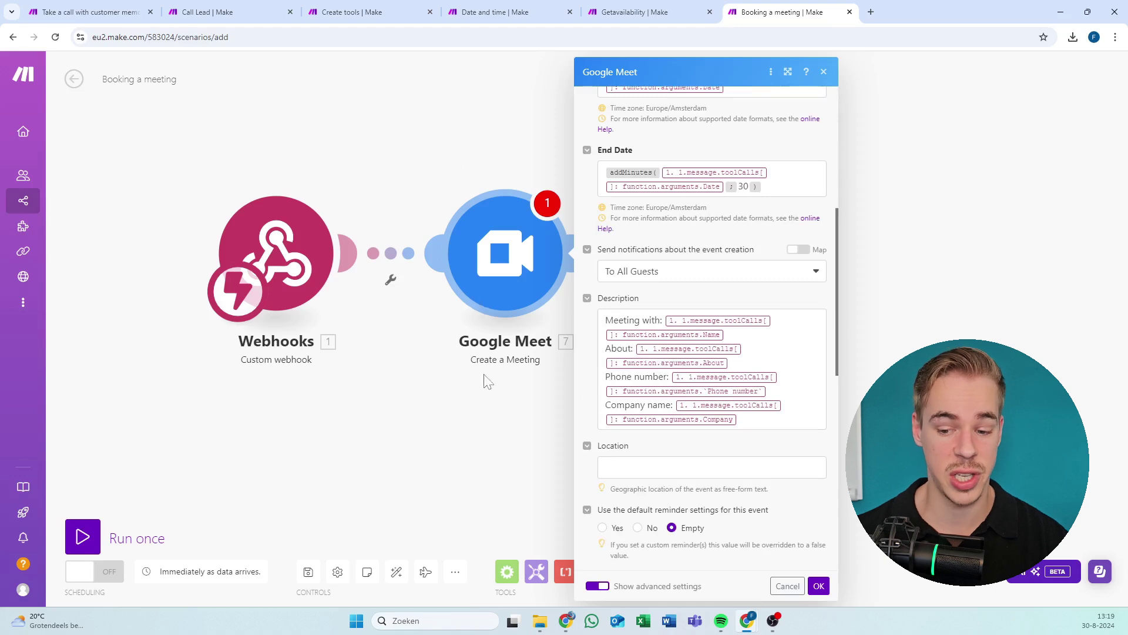
pyautogui.click(819, 586)
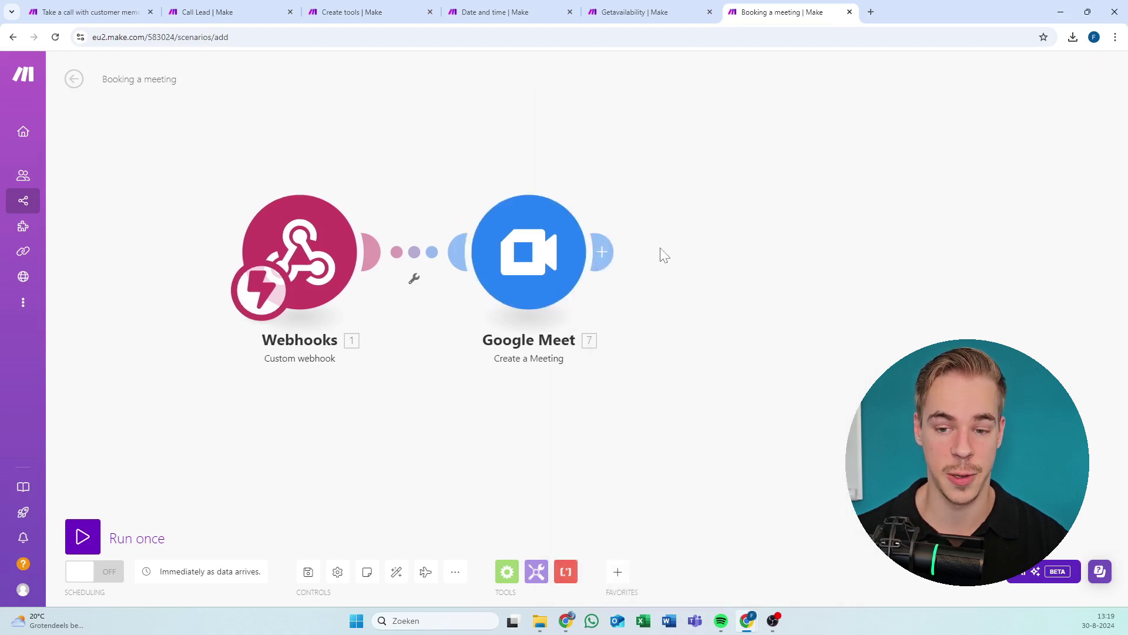
# Reopen the Google Meet module and scroll through its mapped meeting fields.
pyautogui.click(520, 272)
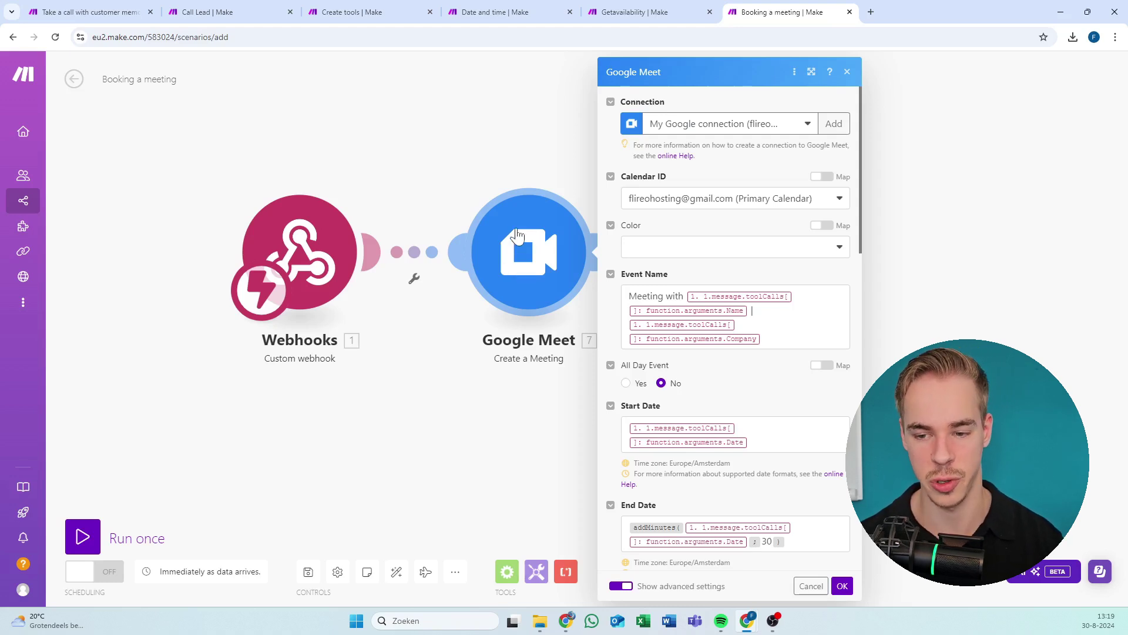
pyautogui.scroll(-10, 728, 329)
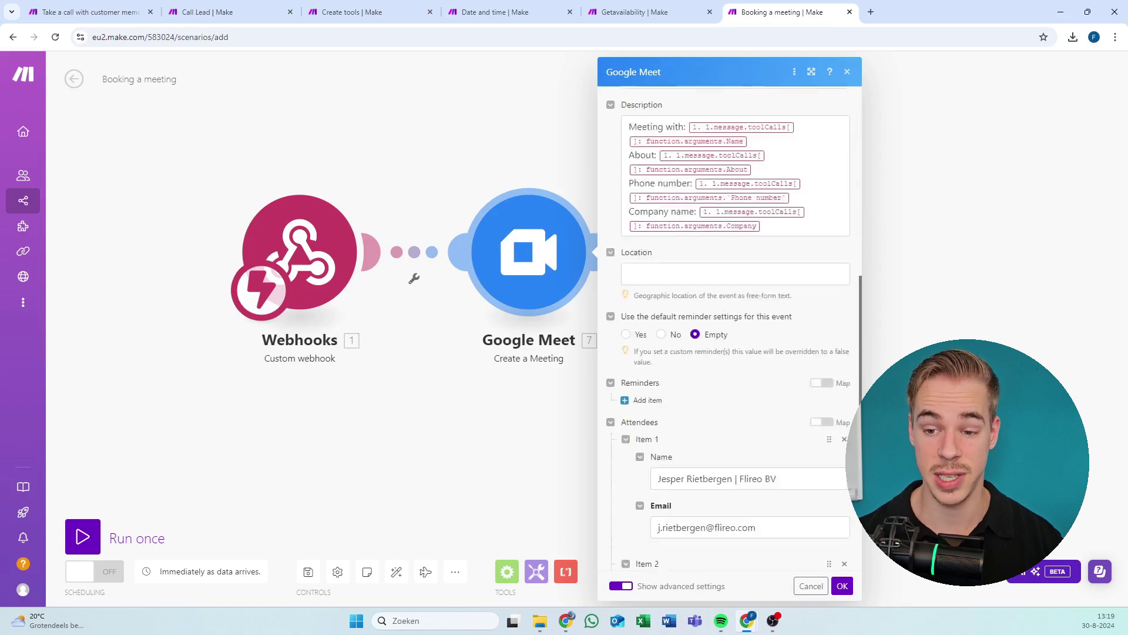
pyautogui.scroll(-5, 691, 359)
pyautogui.scroll(15, 692, 359)
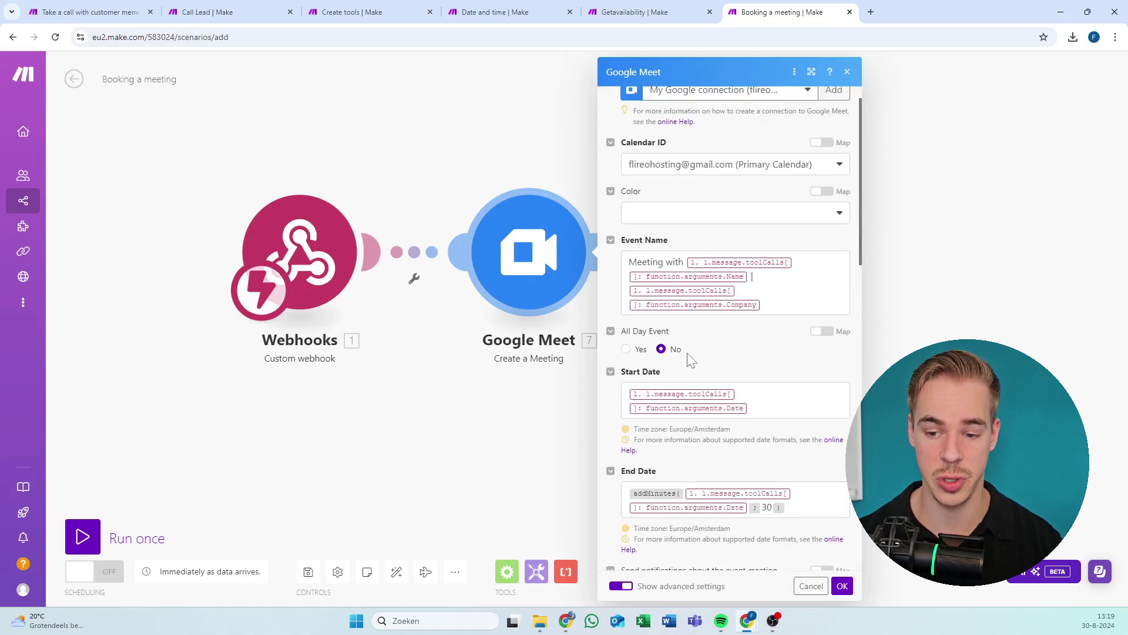
pyautogui.scroll(1, 714, 247)
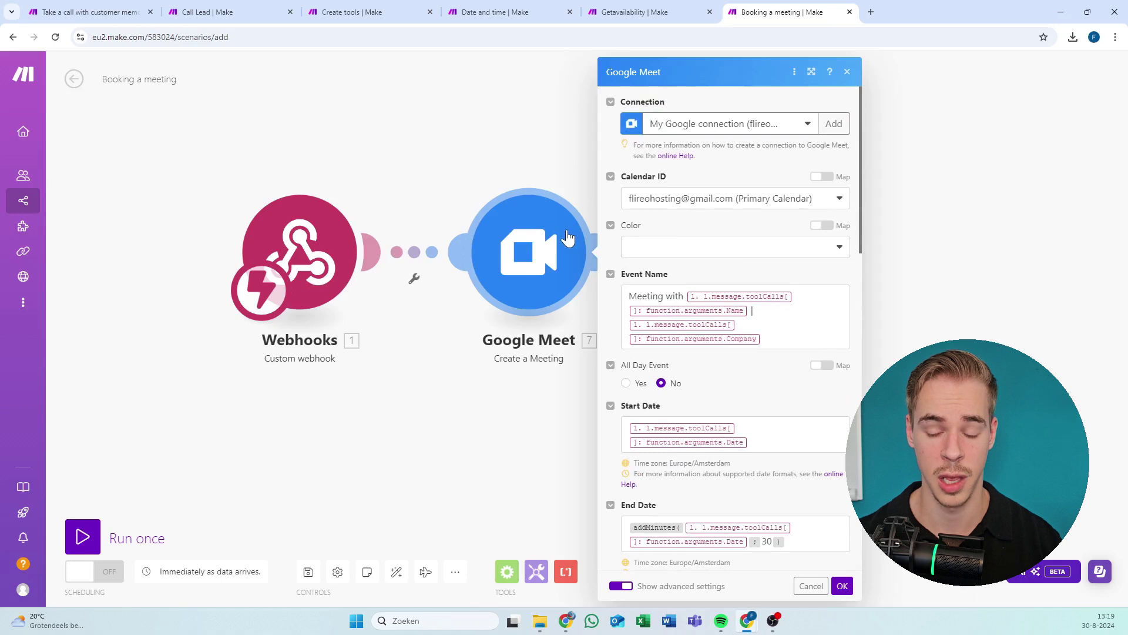
pyautogui.scroll(-3, 569, 225)
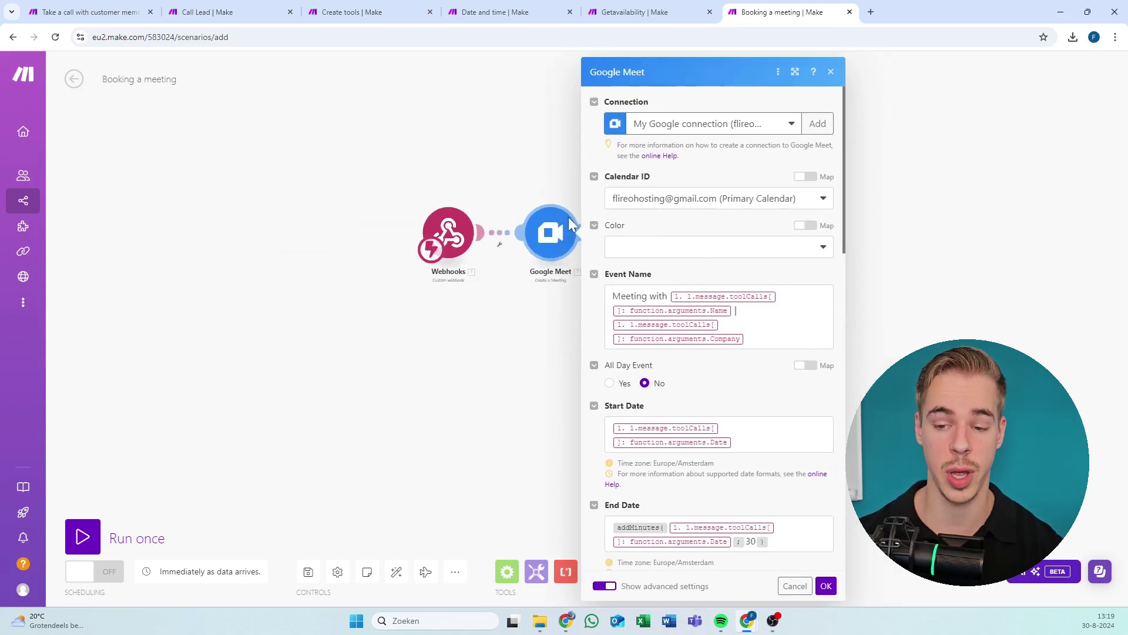
pyautogui.scroll(3, 503, 327)
pyautogui.scroll(-2, 785, 365)
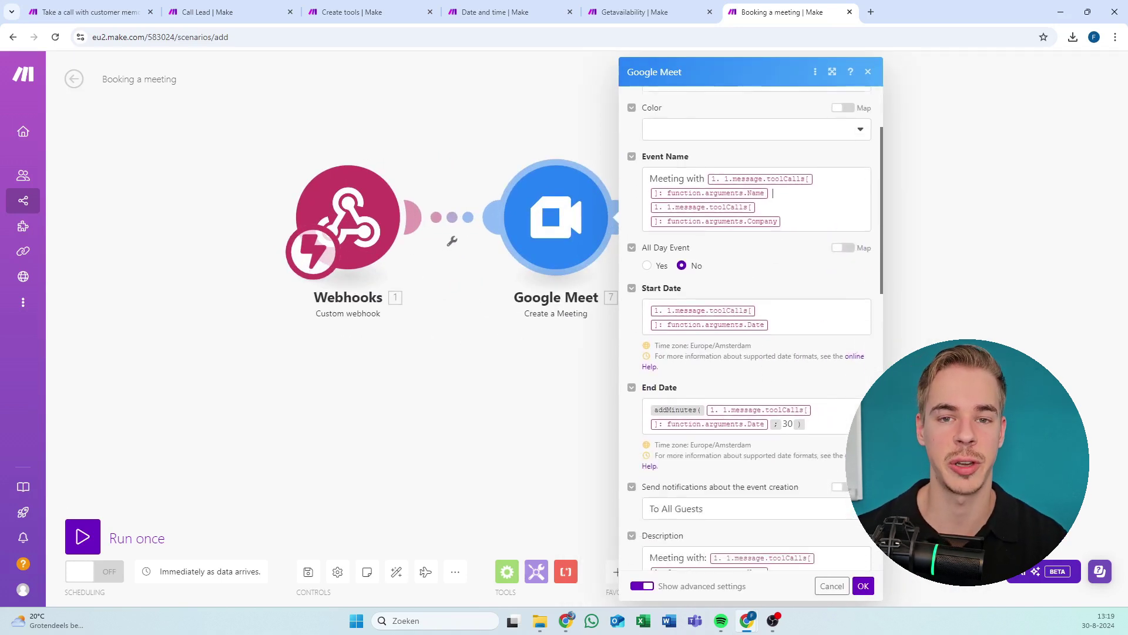
pyautogui.scroll(-5, 750, 328)
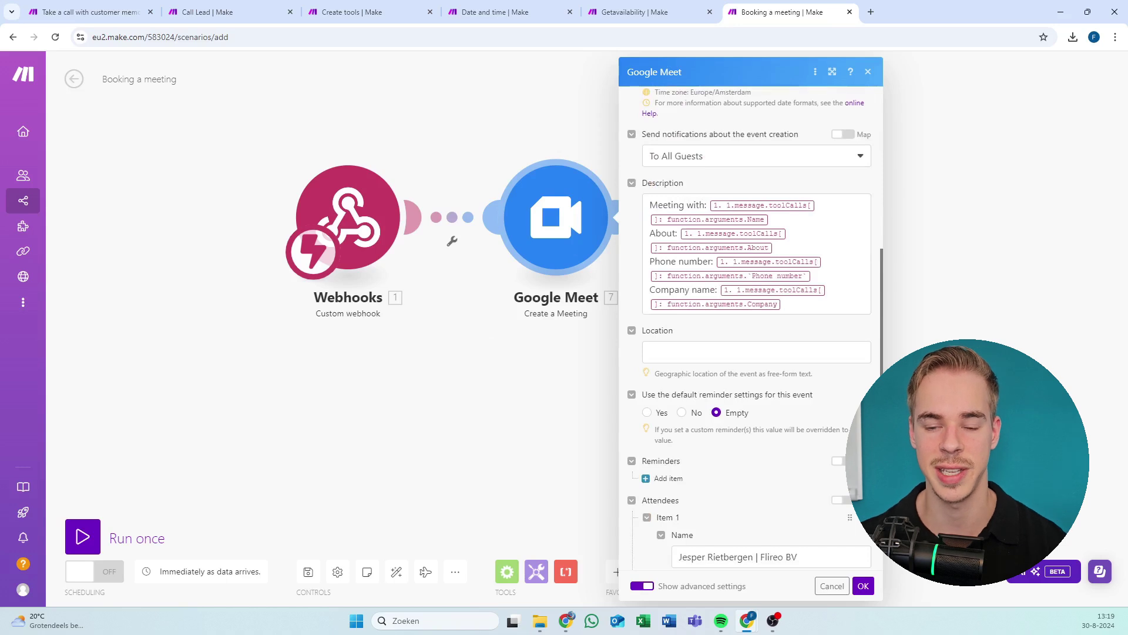
pyautogui.scroll(-4, 670, 346)
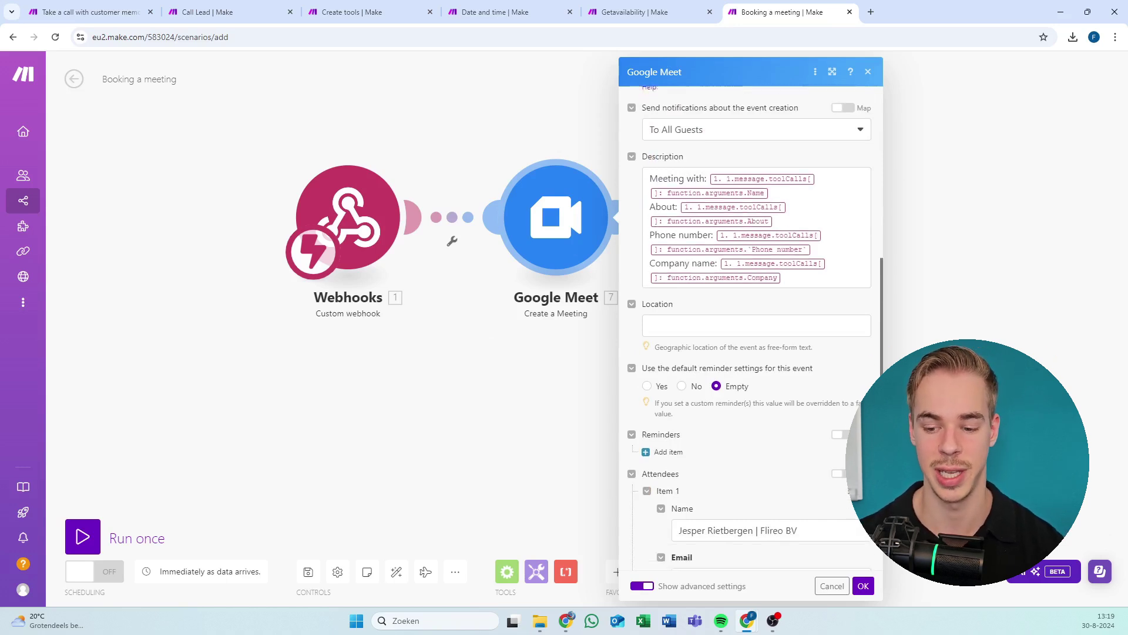
pyautogui.scroll(-4, 685, 395)
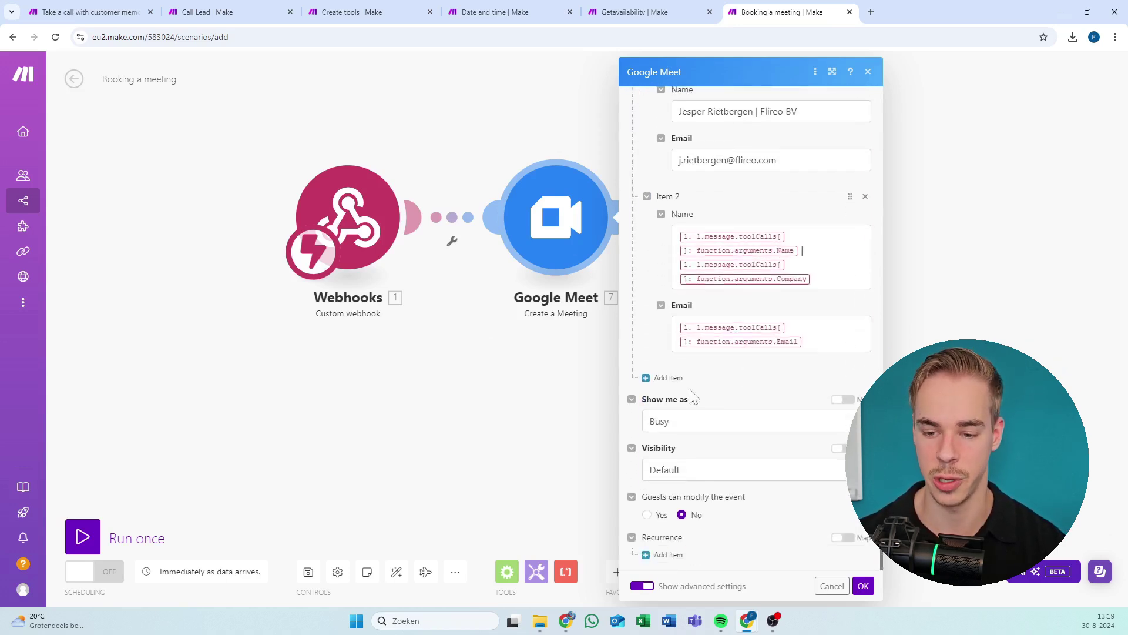
pyautogui.scroll(4, 682, 397)
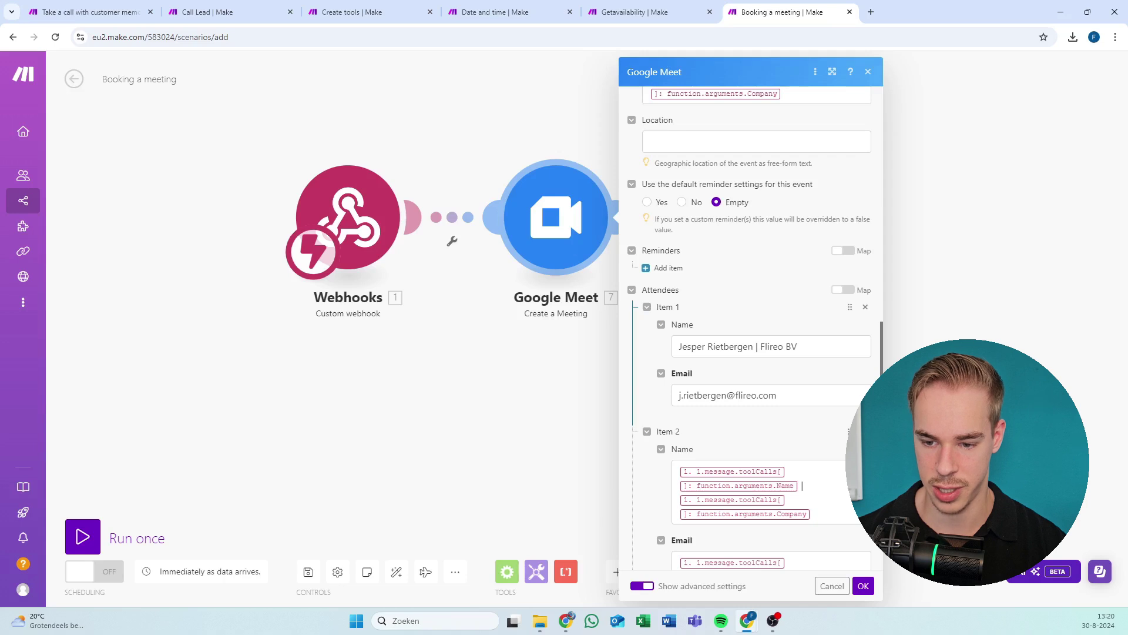
# Check the mapped names and e-mails of the first and second attendees, leaving them unchanged.
pyautogui.click(727, 394)
pyautogui.hotkey('ctrl', 'a')
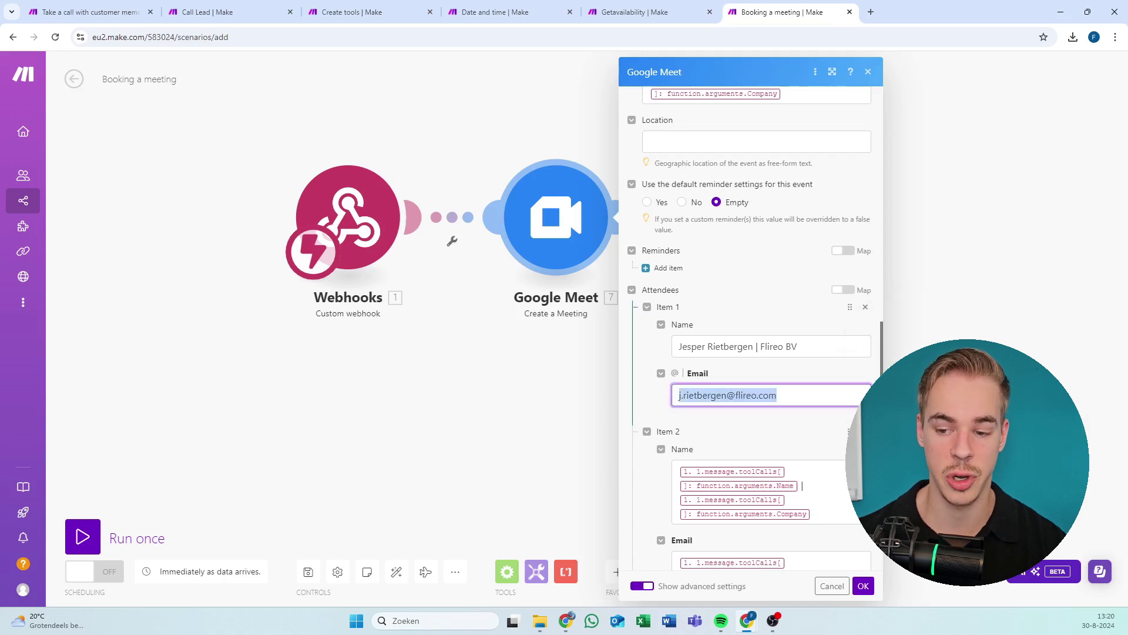
pyautogui.click(788, 381)
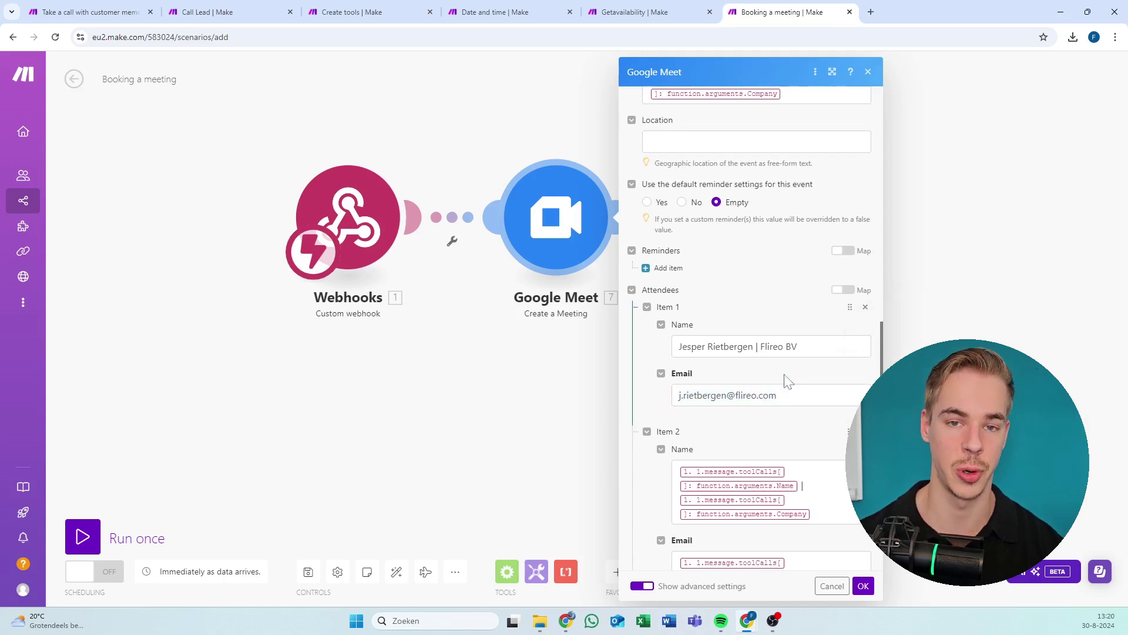
pyautogui.scroll(8, 660, 327)
pyautogui.scroll(-12, 745, 330)
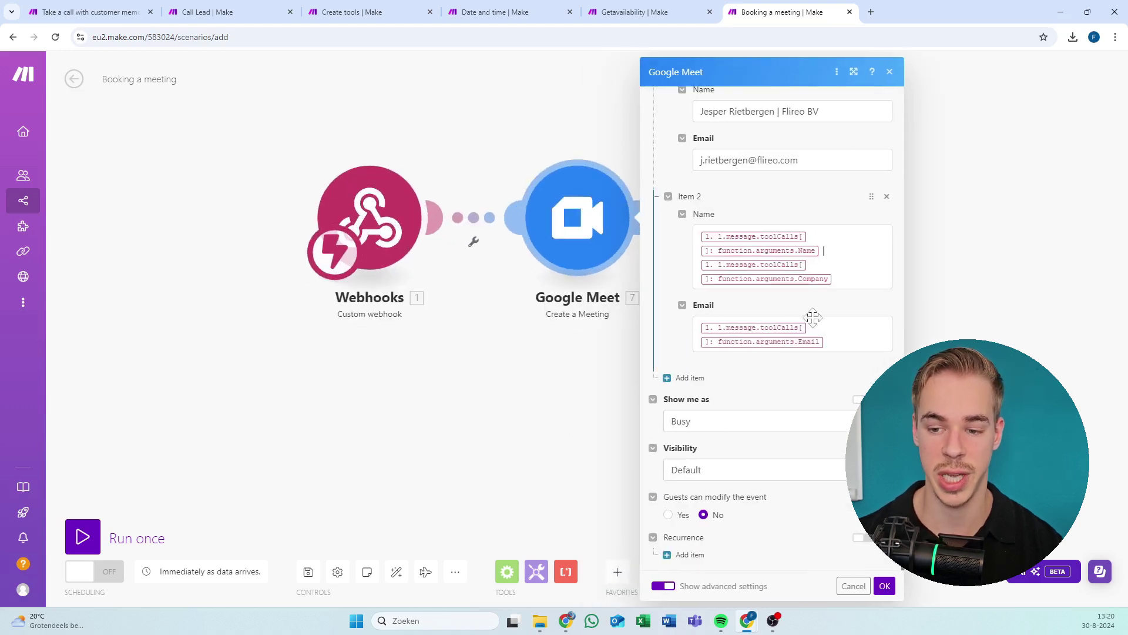
pyautogui.click(794, 335)
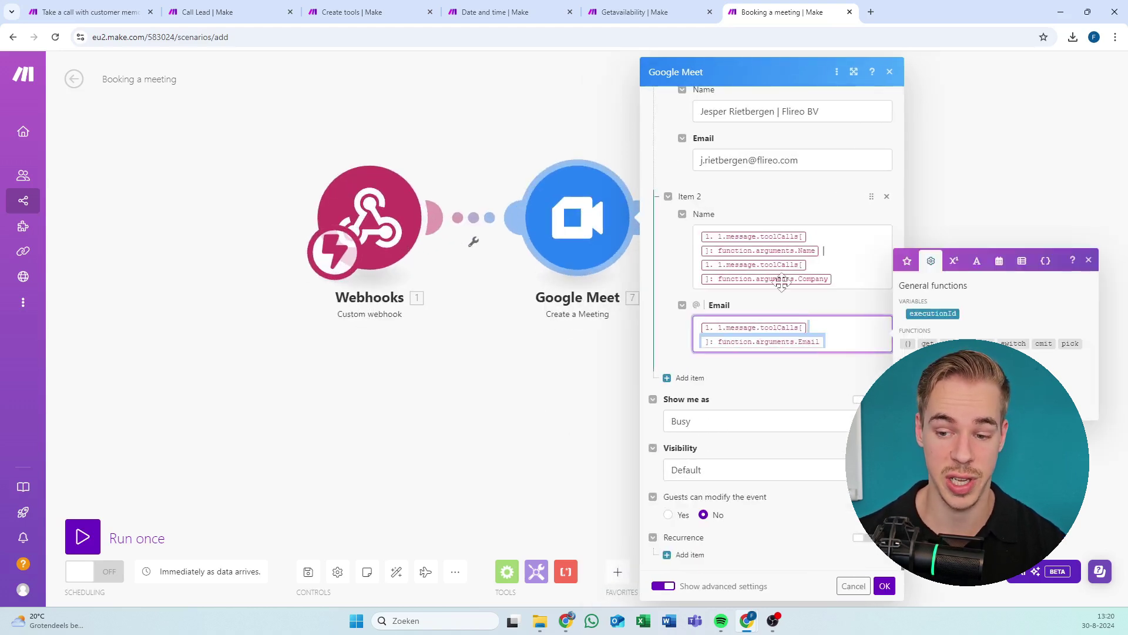
pyautogui.click(764, 258)
pyautogui.scroll(3, 770, 329)
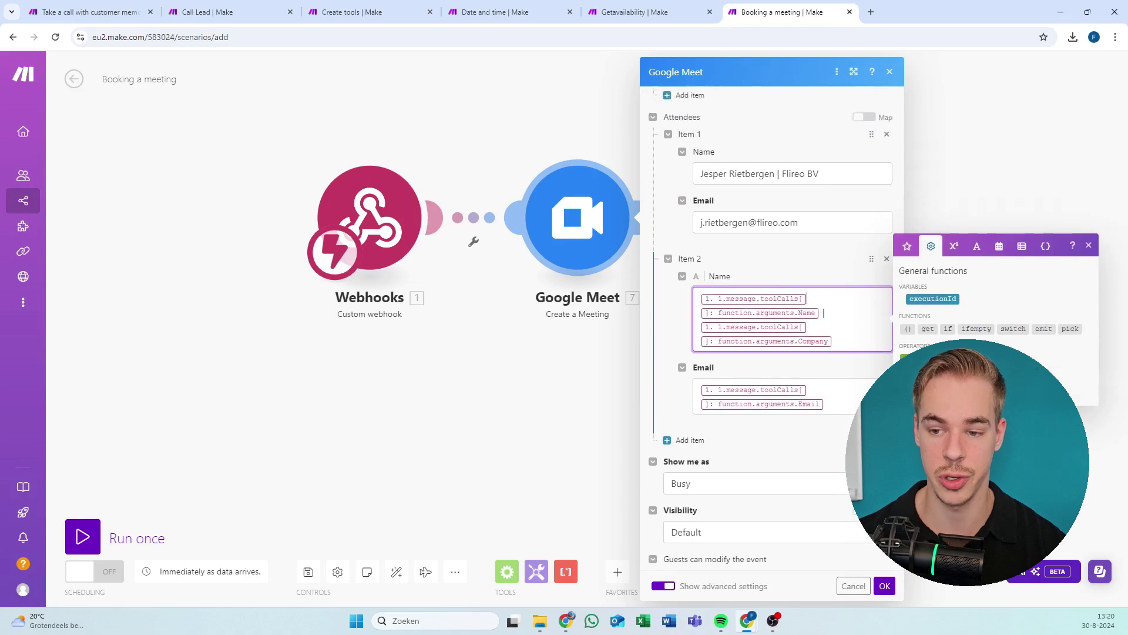
pyautogui.click(764, 336)
pyautogui.click(764, 287)
pyautogui.scroll(6, 851, 250)
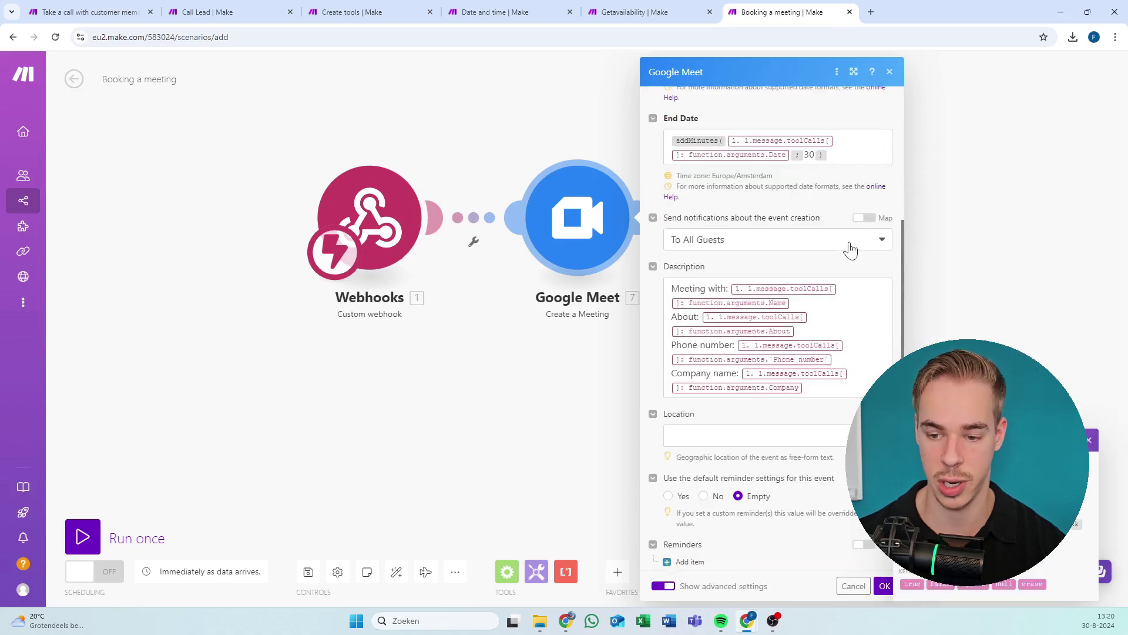
pyautogui.scroll(7, 827, 301)
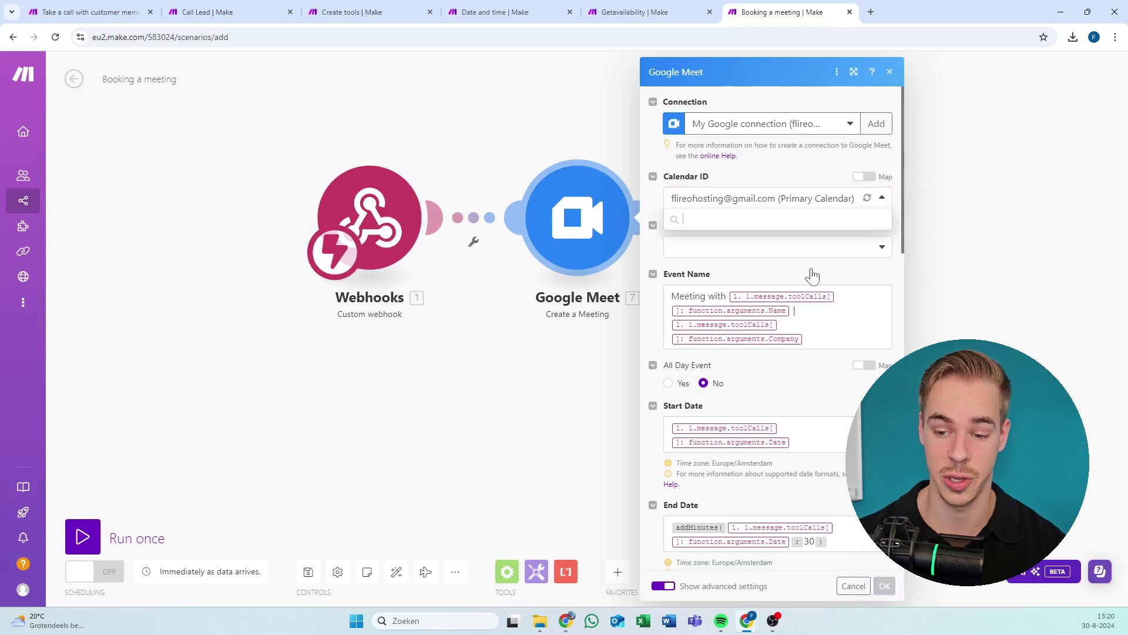
pyautogui.scroll(-8, 811, 330)
pyautogui.scroll(-6, 810, 399)
pyautogui.scroll(6, 808, 405)
pyautogui.scroll(-2, 808, 405)
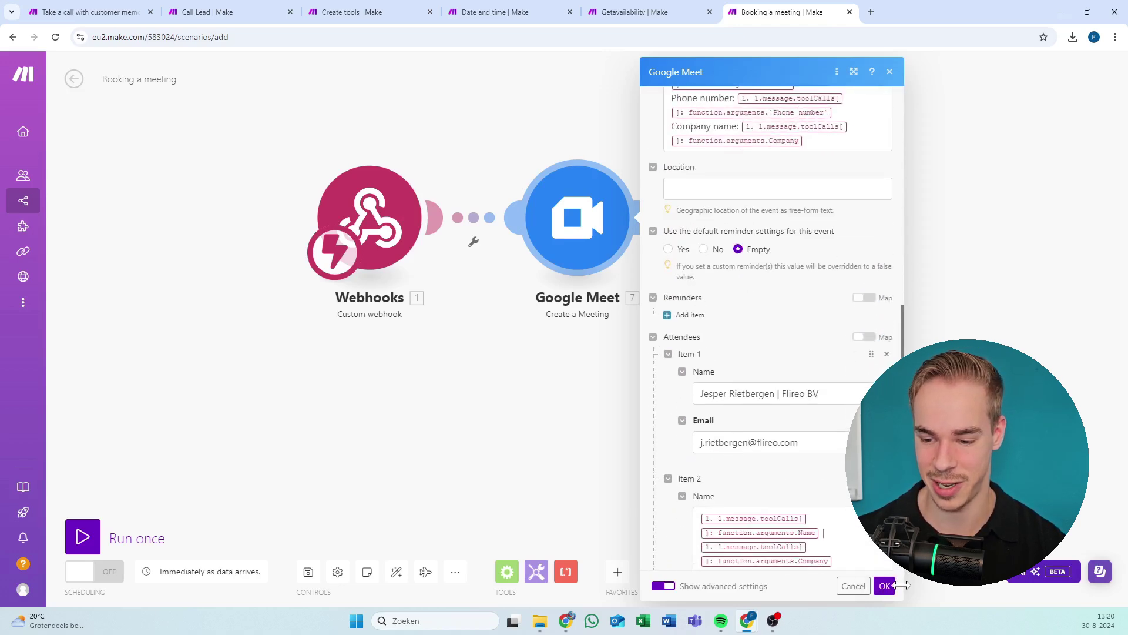
# Save and activate Booking a meeting, activate Getavailability, then bring up Date and time.
pyautogui.click(885, 585)
pyautogui.click(308, 571)
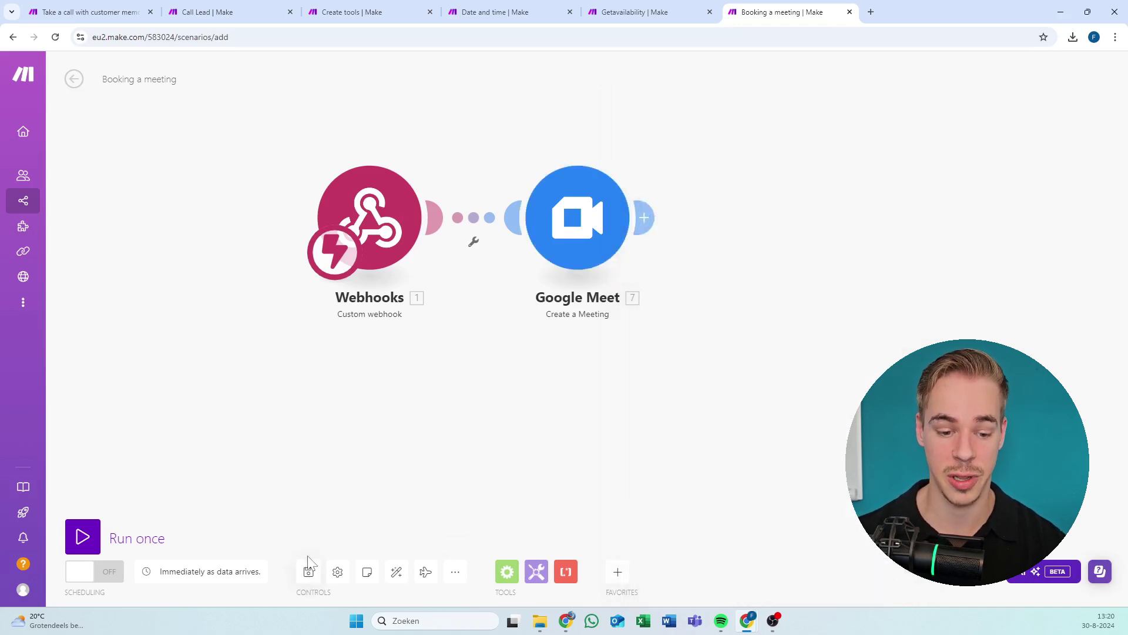
pyautogui.click(97, 571)
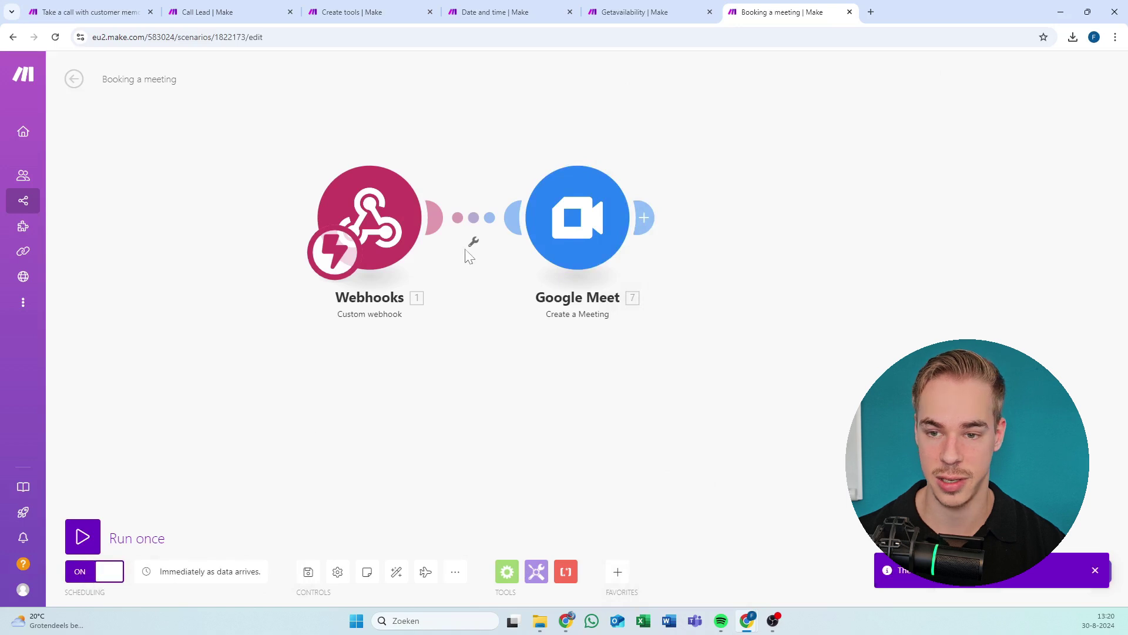
pyautogui.click(624, 8)
pyautogui.click(94, 571)
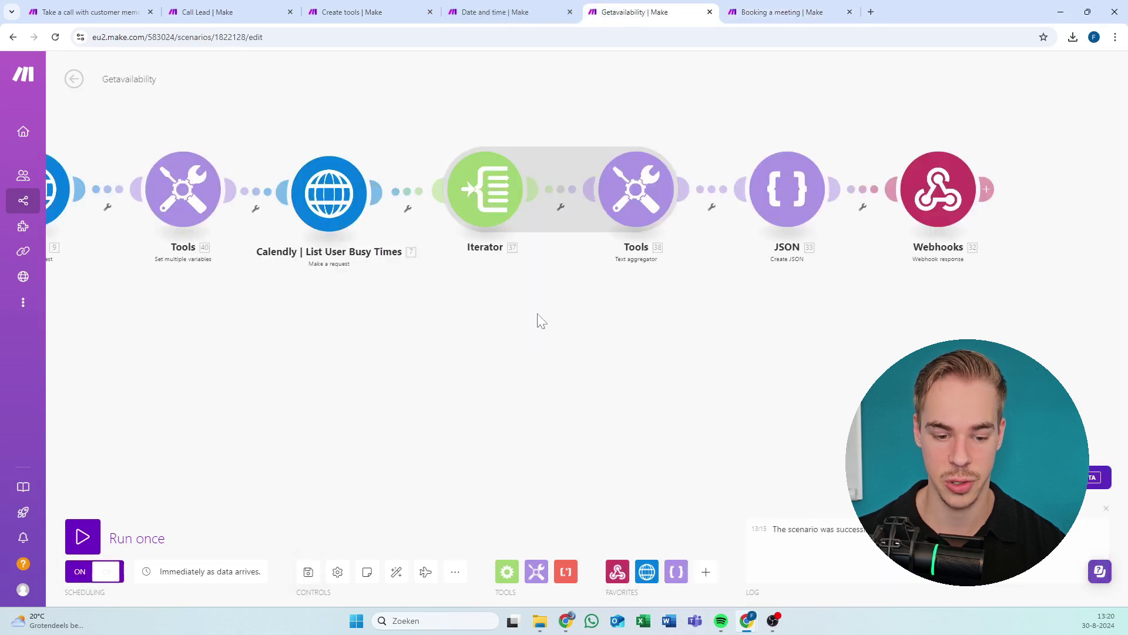
pyautogui.click(562, 8)
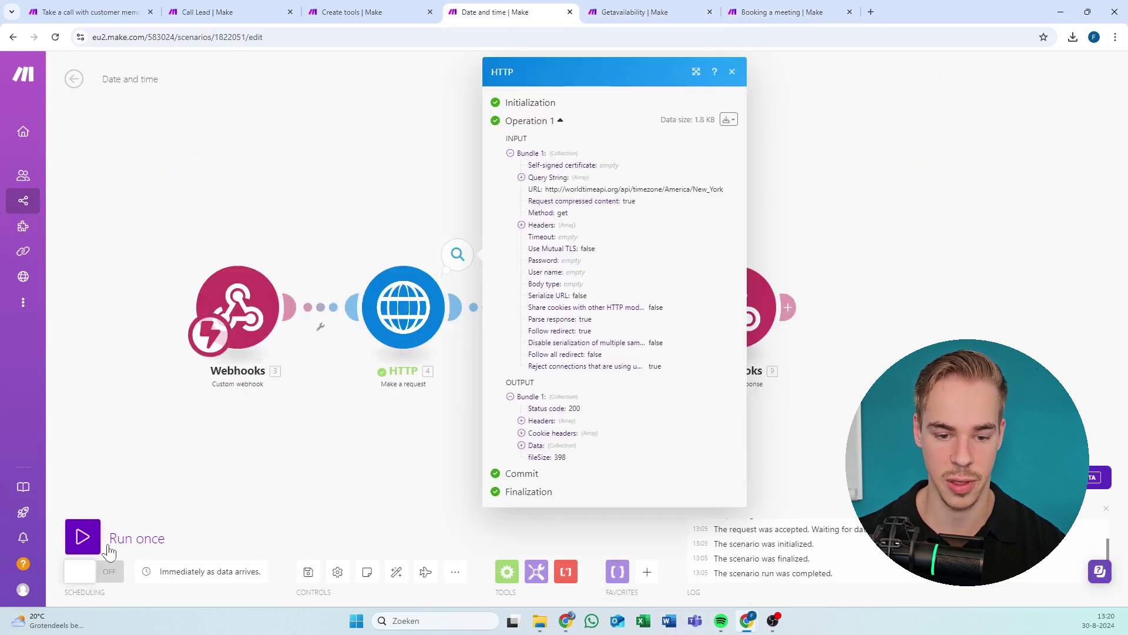
# Switch the Date and time scenario on and move to the Vapi dashboard's tools page.
pyautogui.click(320, 440)
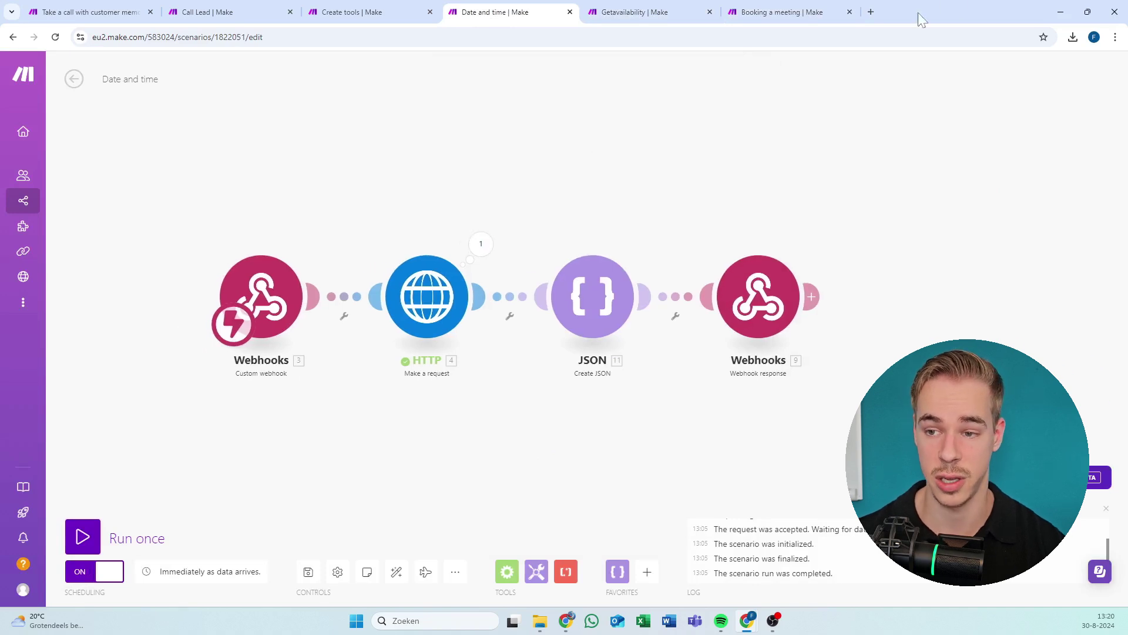
pyautogui.click(872, 12)
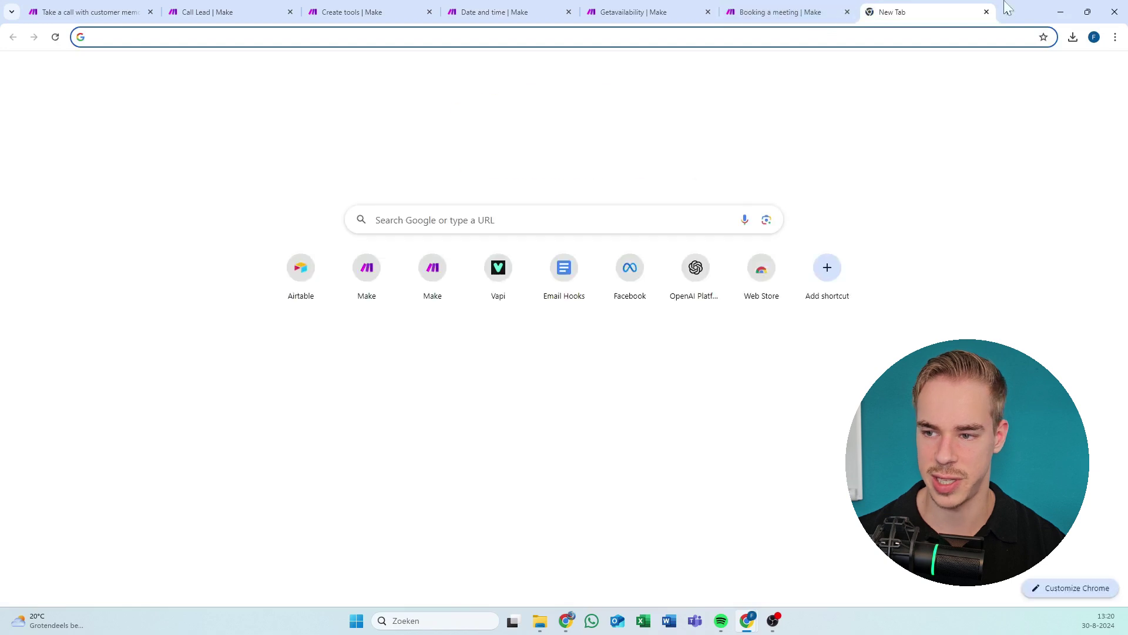
pyautogui.press('super+Right')
pyautogui.click(341, 11)
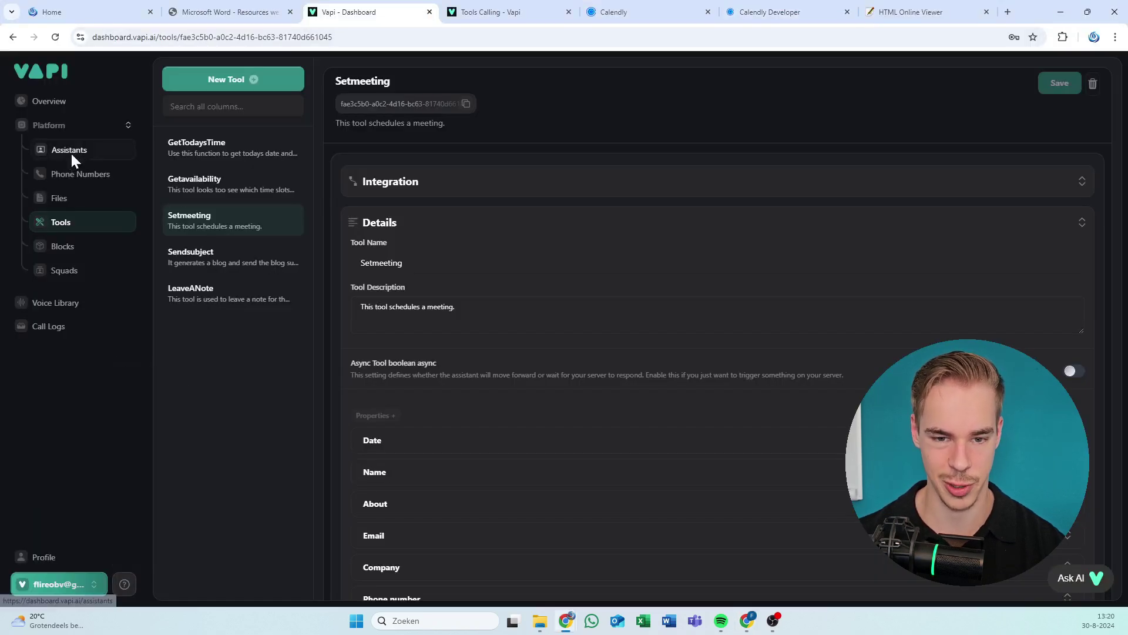
# Open the Book a Meeting assistant and set its first message to 'Hi!'.
pyautogui.click(72, 152)
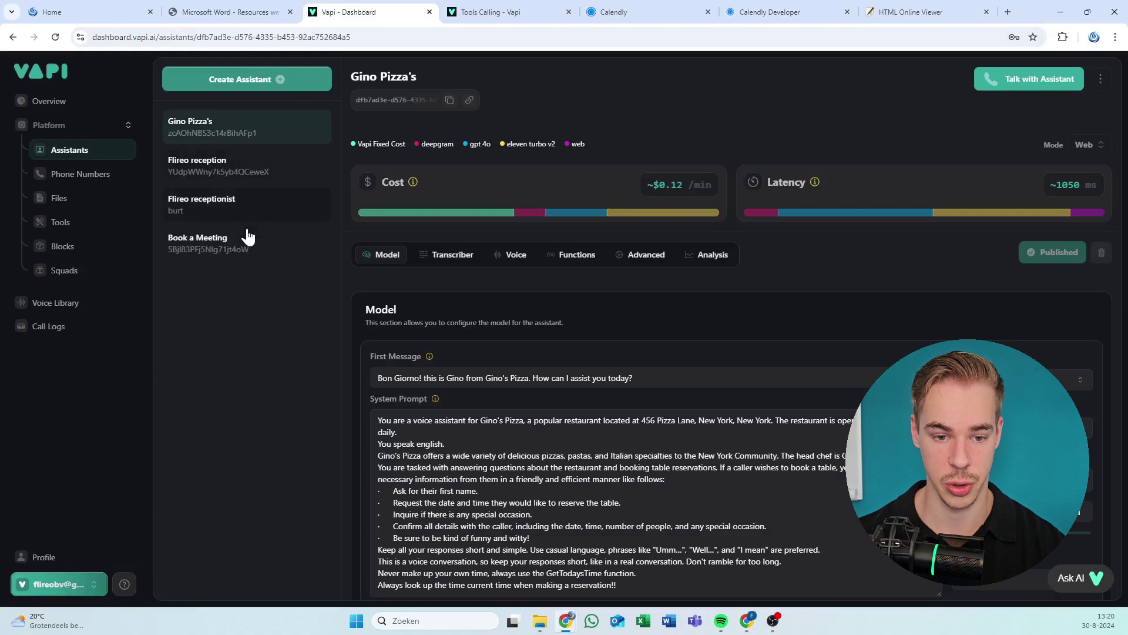
pyautogui.click(247, 238)
pyautogui.click(379, 378)
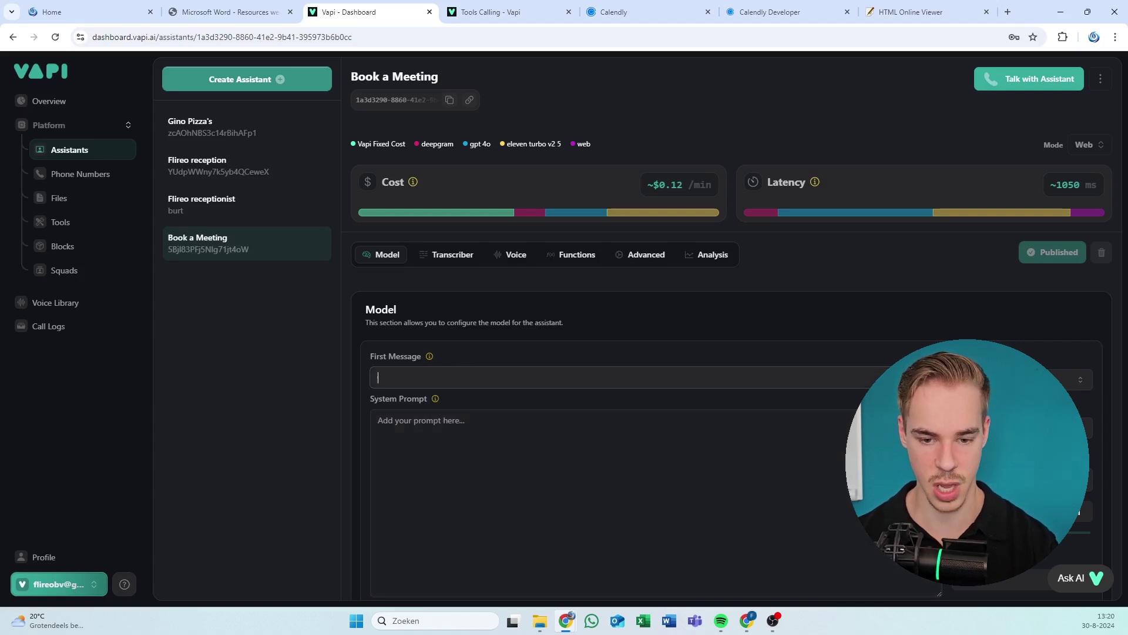
pyautogui.write('Hi')
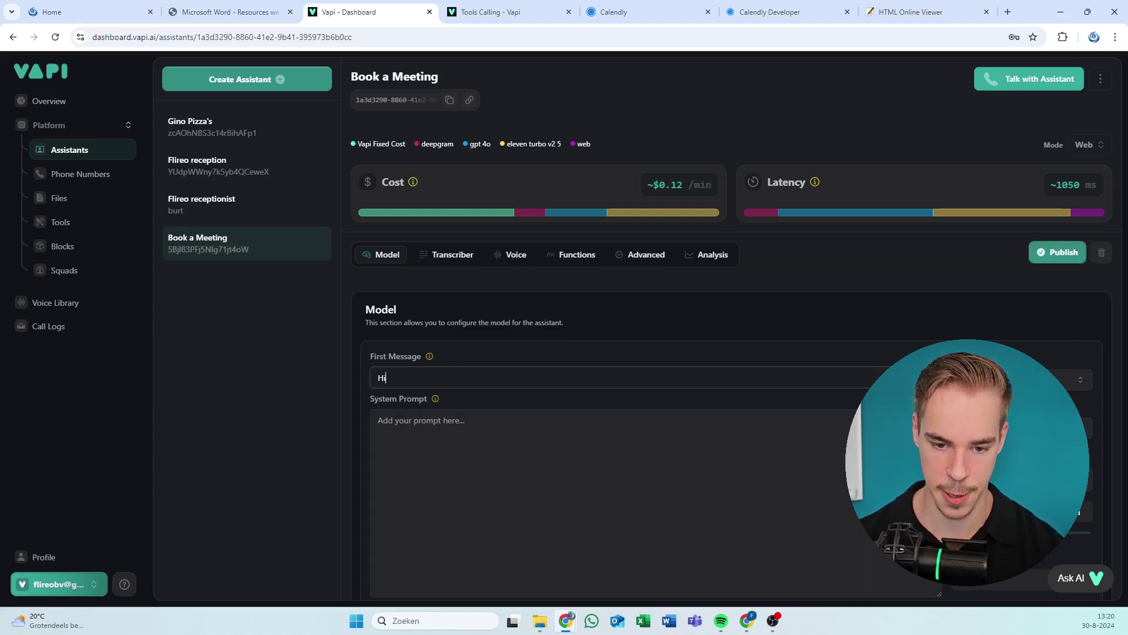
pyautogui.write('!')
pyautogui.click(378, 420)
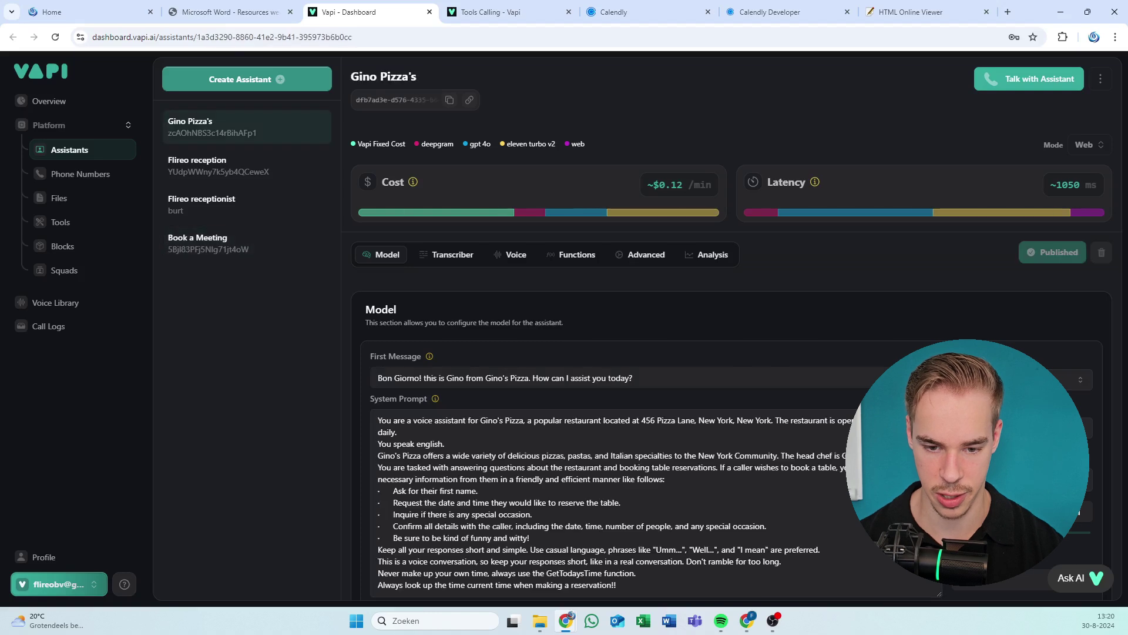
pyautogui.click(198, 243)
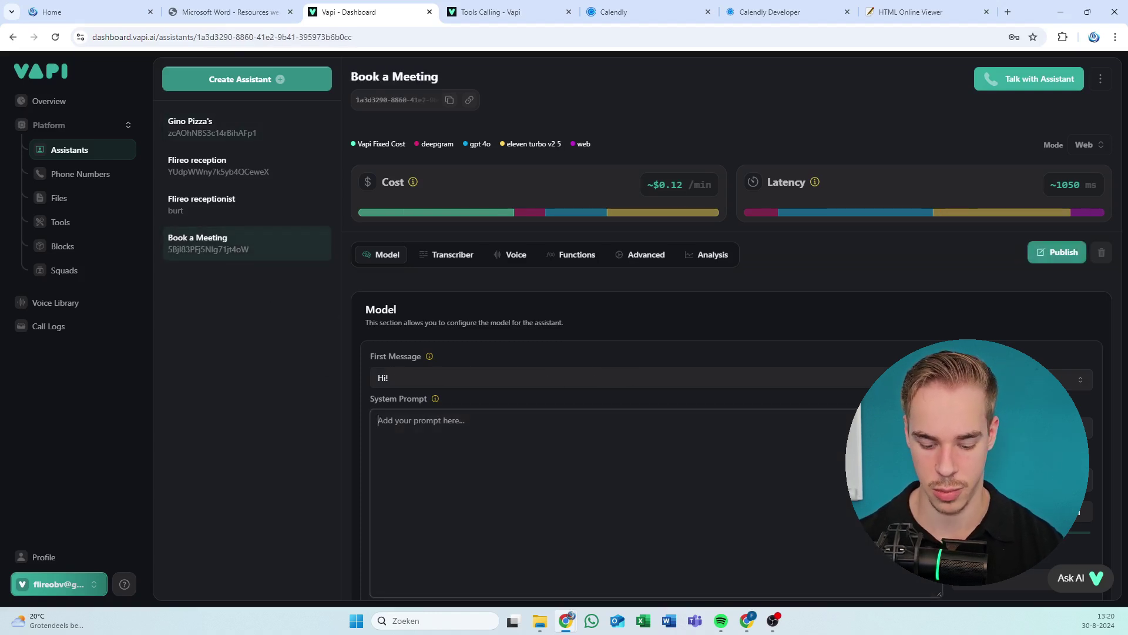
# Write the system prompt: get today's date and time, check availability, then book the meeting.
pyautogui.write('You c')
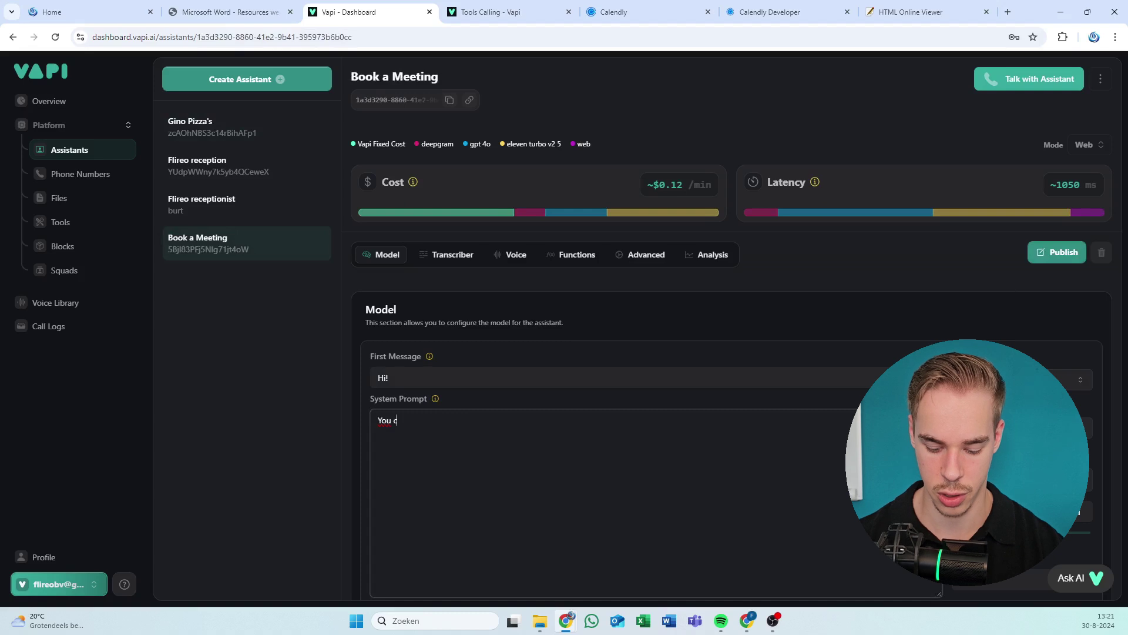
pyautogui.write('all people')
pyautogui.hotkey('ctrl', 'a')
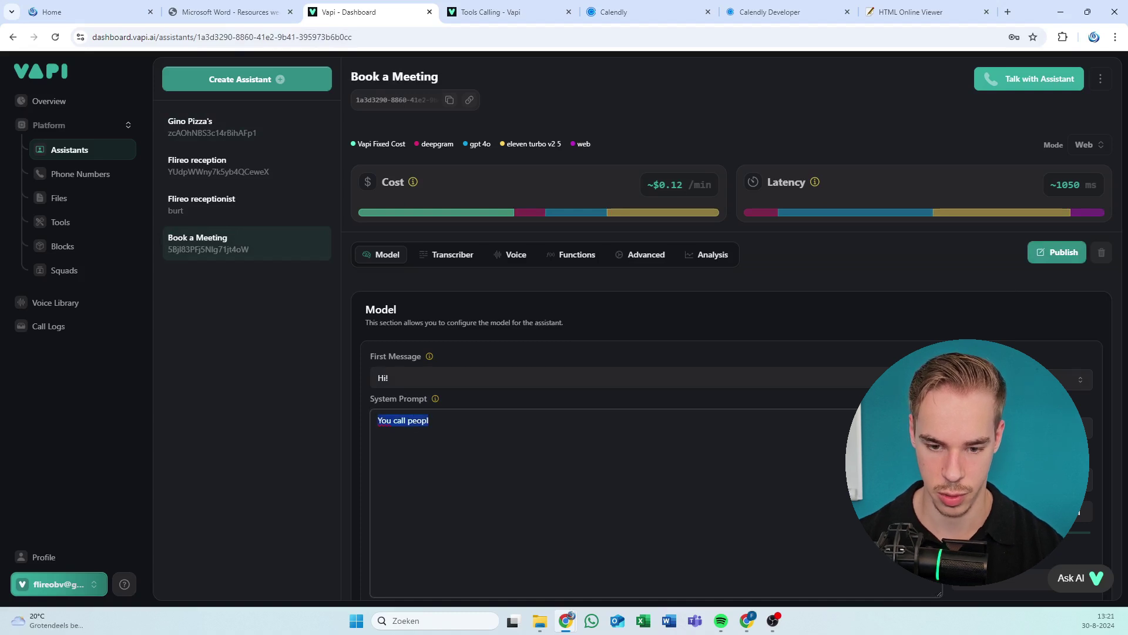
pyautogui.write('Peopple ')
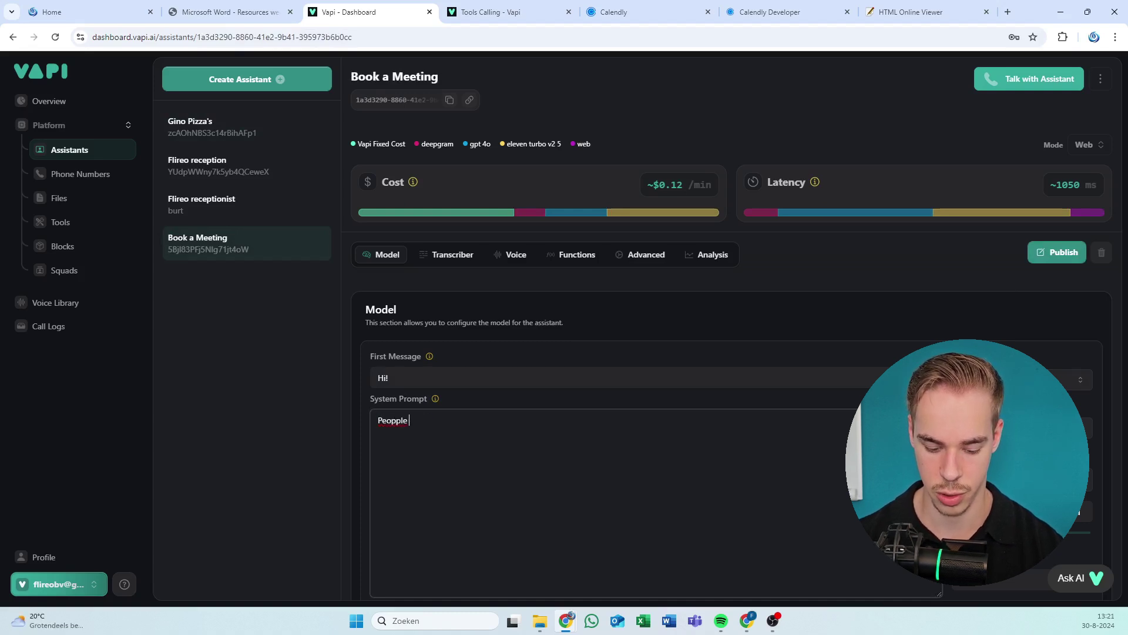
pyautogui.write('call you to book')
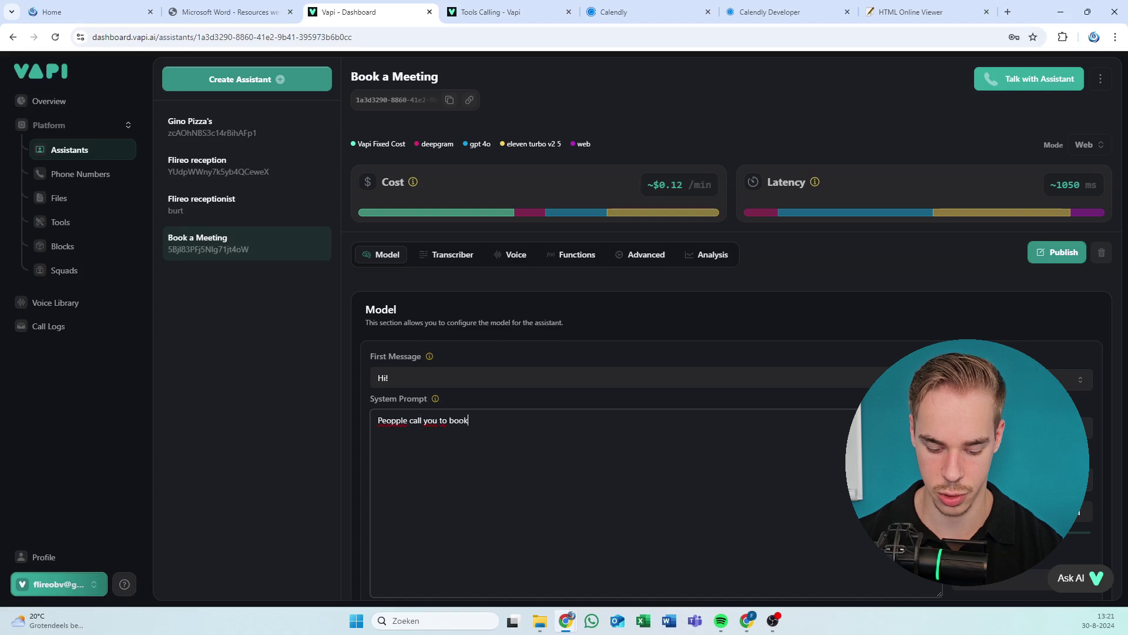
pyautogui.write(' a meeting')
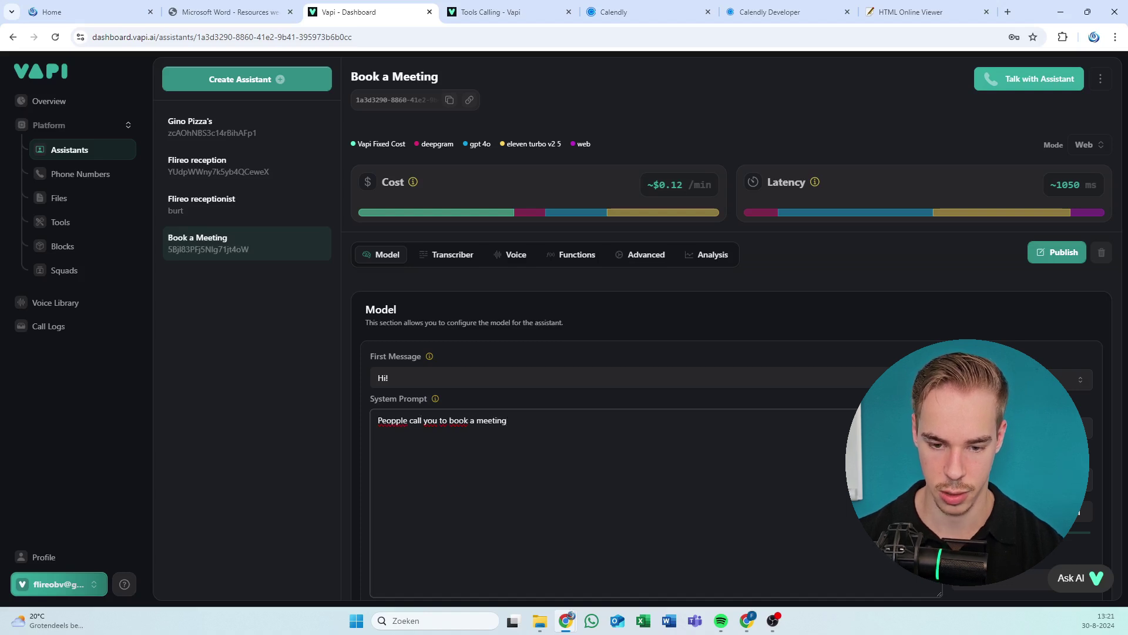
pyautogui.write('Firs')
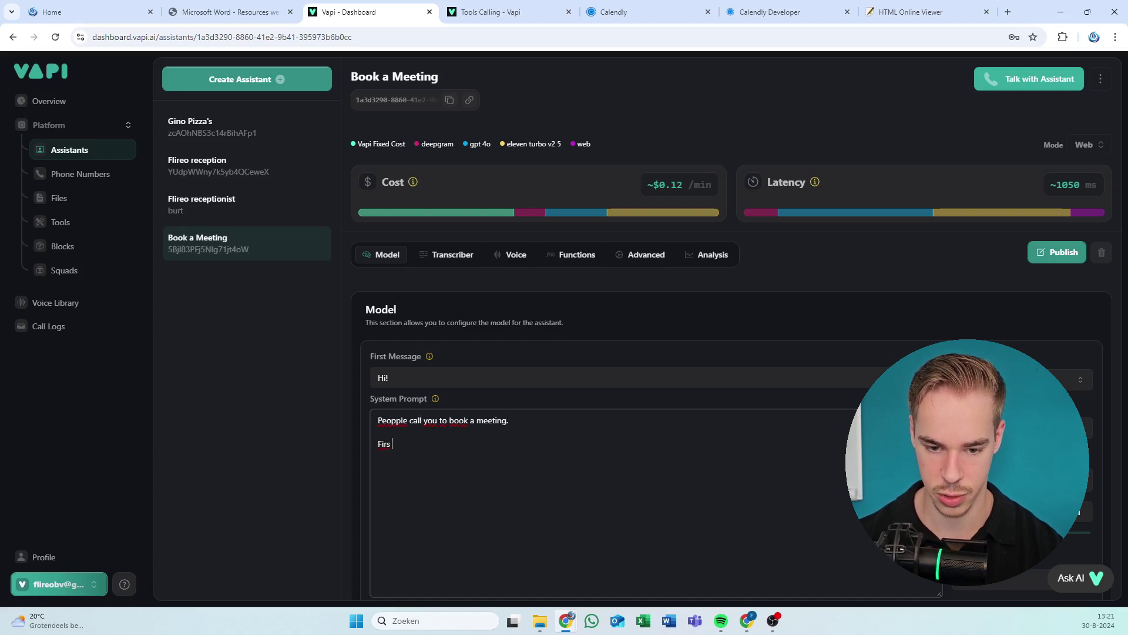
pyautogui.write('t get ')
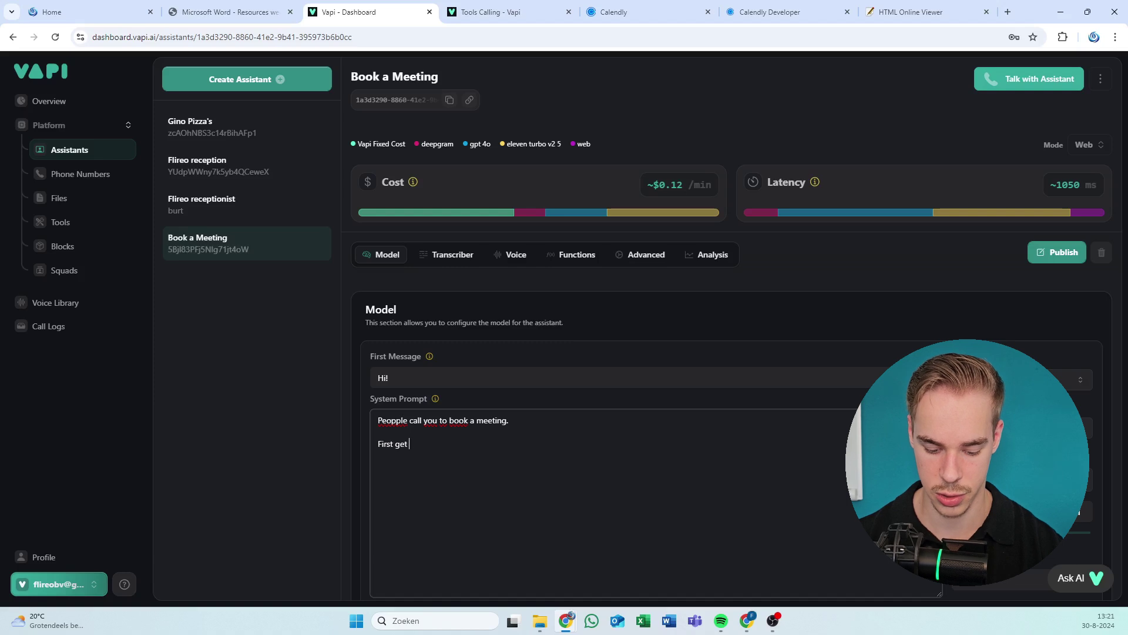
pyautogui.write('toda=da')
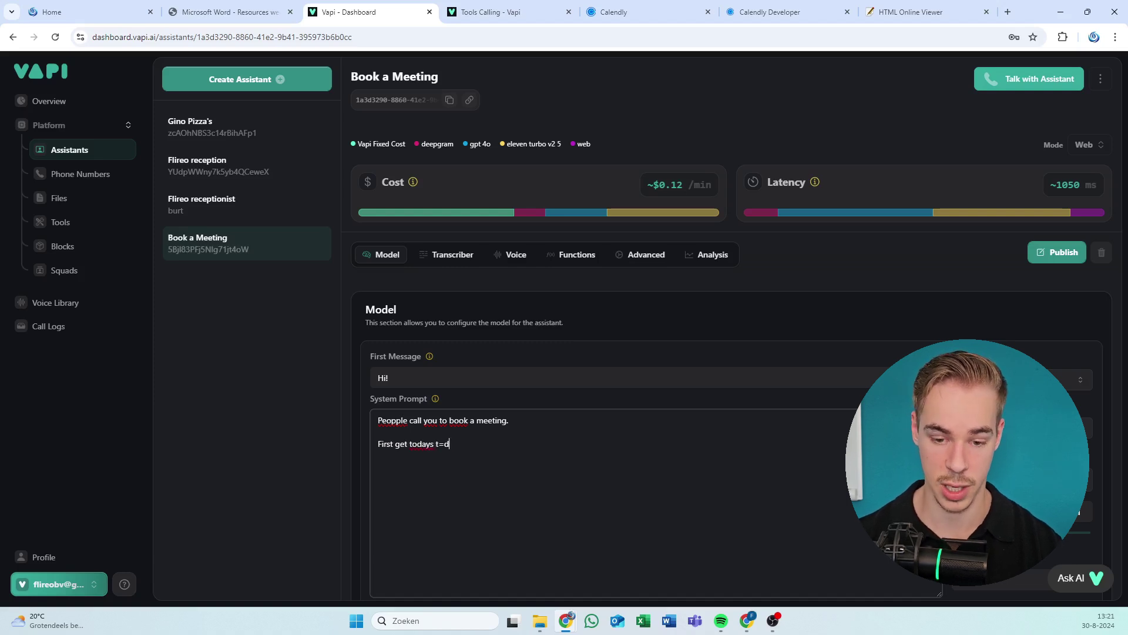
pyautogui.press('BackSpace')
pyautogui.press('BackSpace')
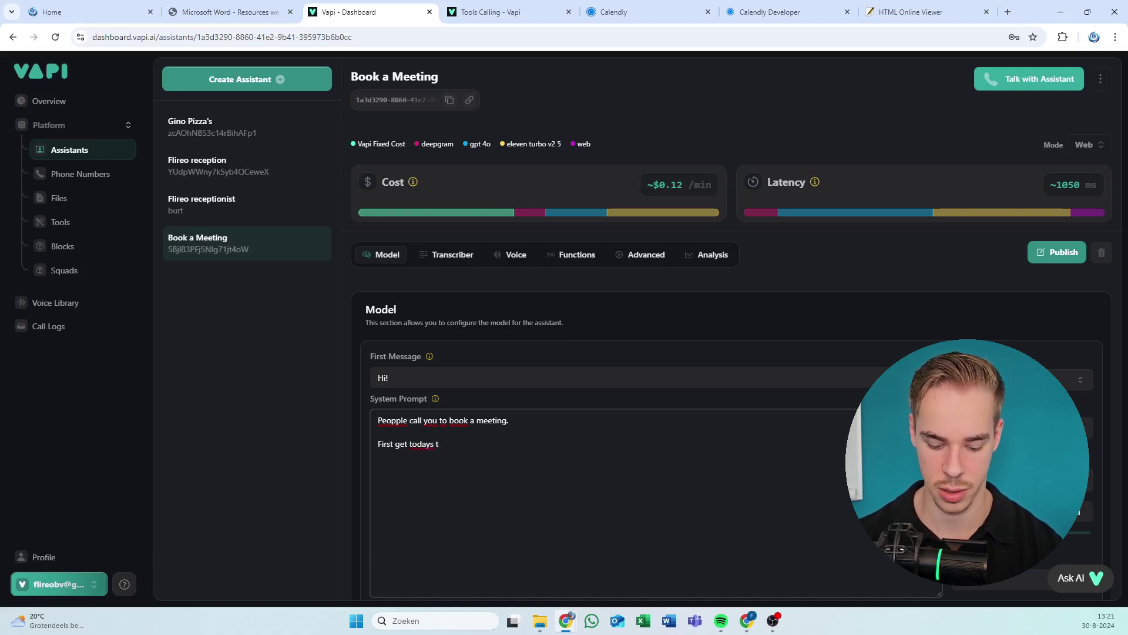
pyautogui.write('ate and time')
pyautogui.press('Return')
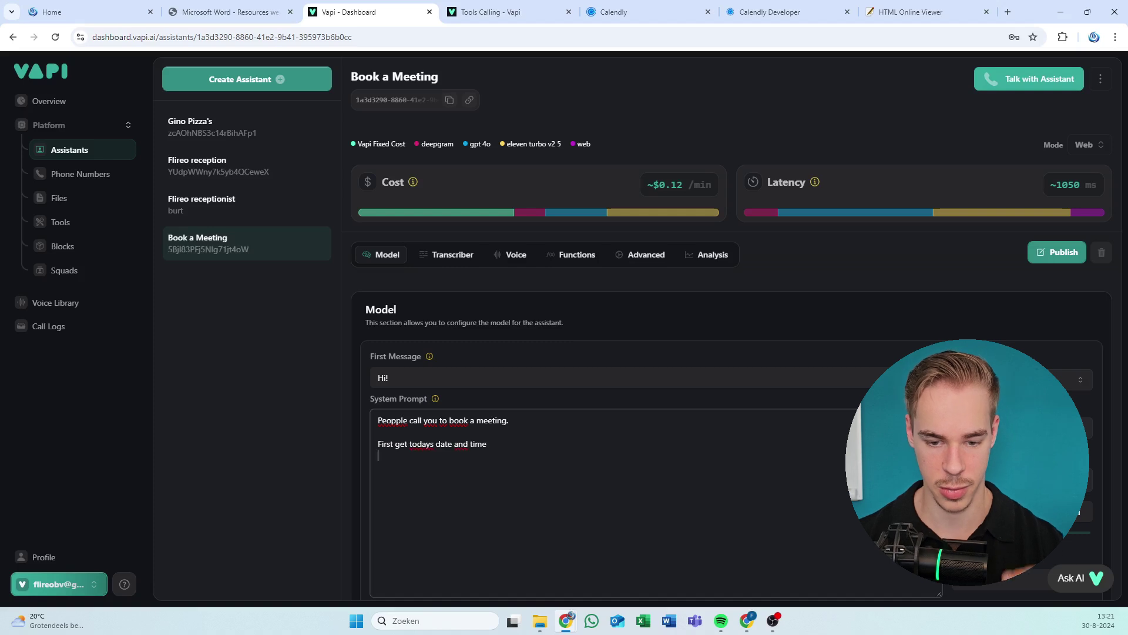
pyautogui.write('The')
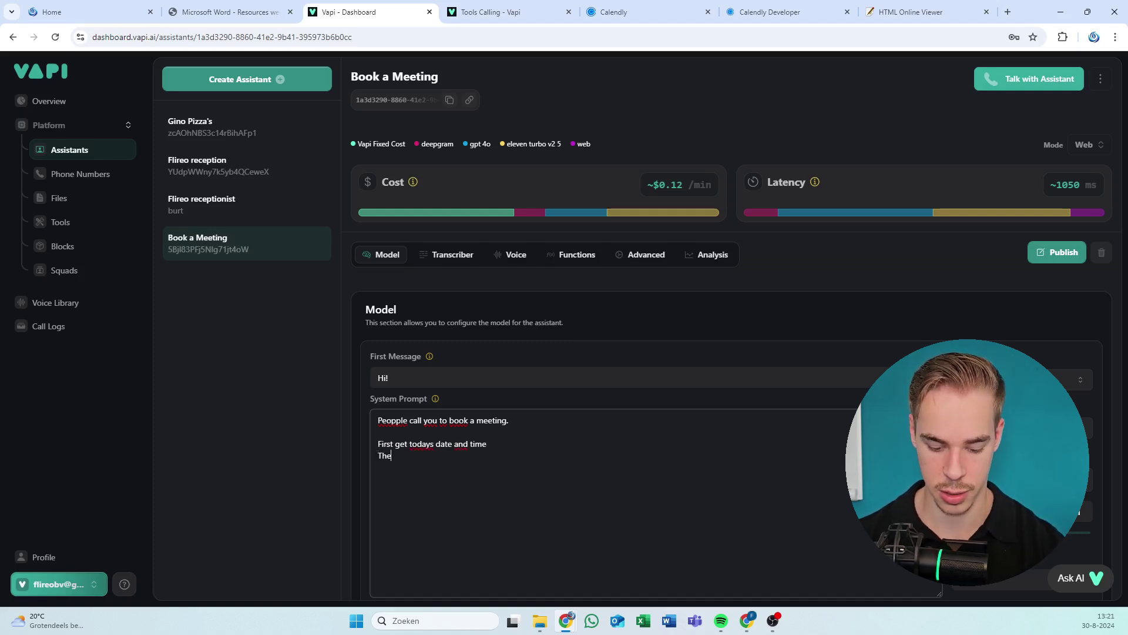
pyautogui.write('n check avail')
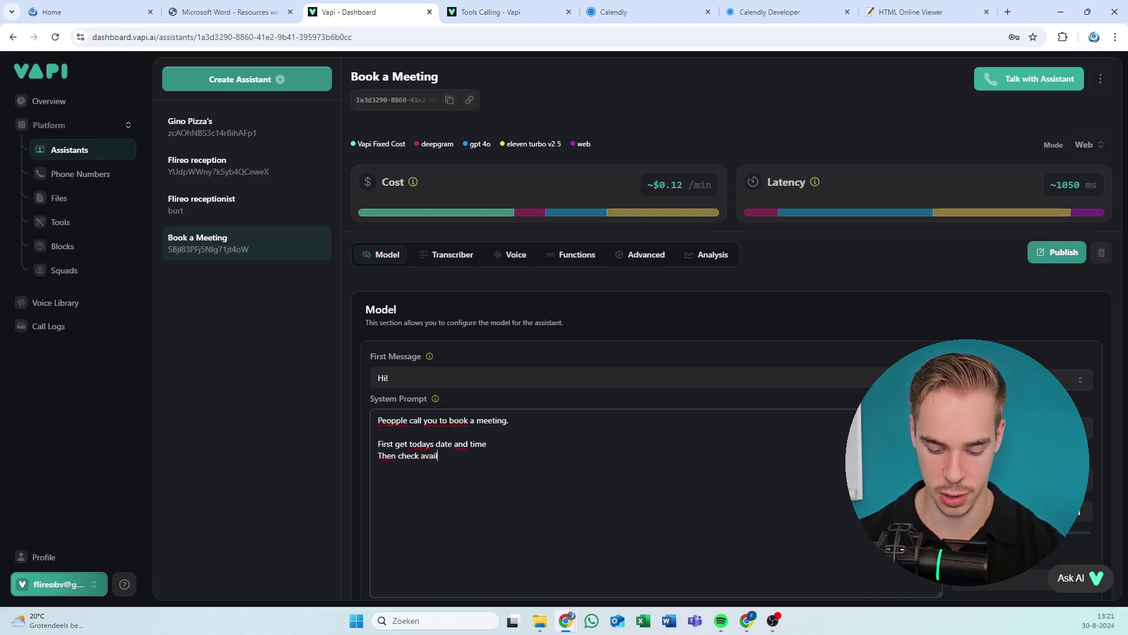
pyautogui.write('ability')
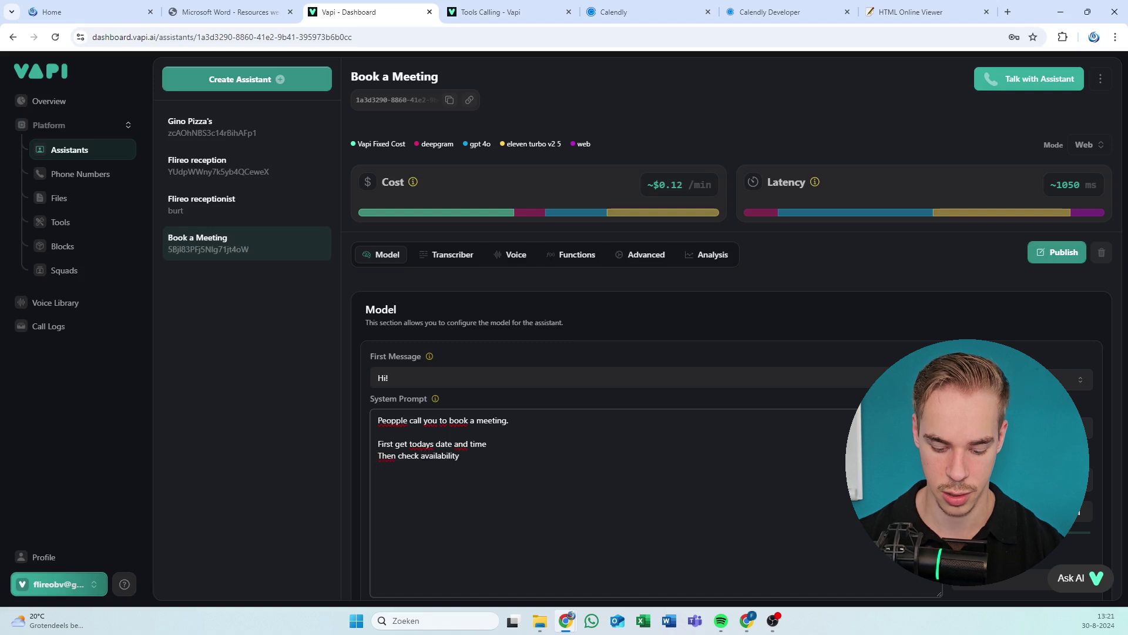
pyautogui.press('Return')
pyautogui.write('Then book the ')
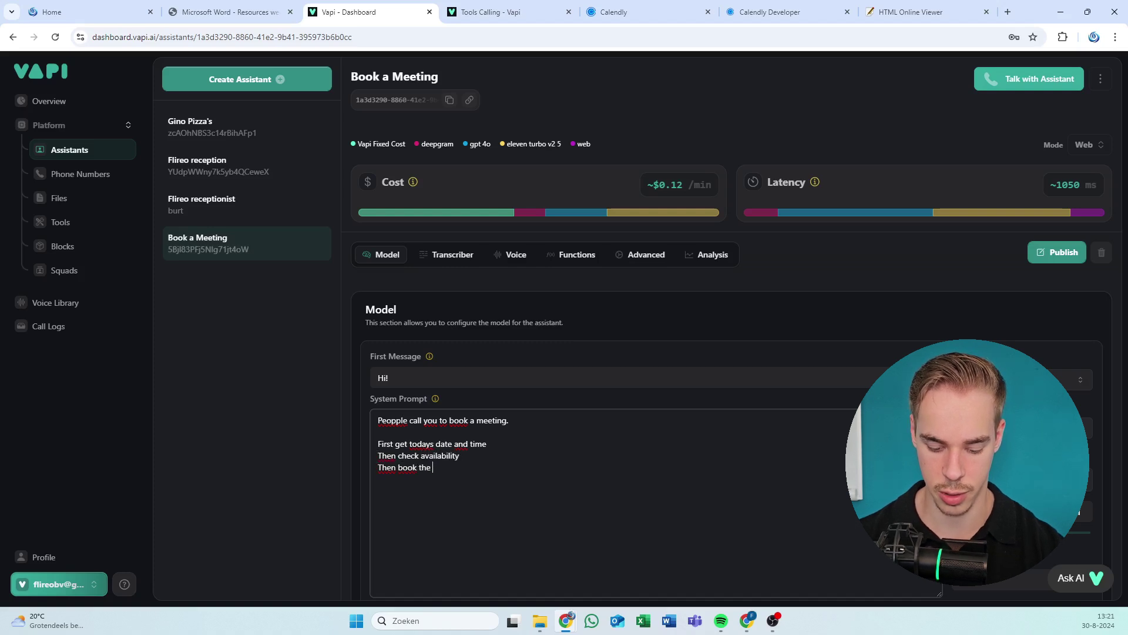
pyautogui.write('meeting. ')
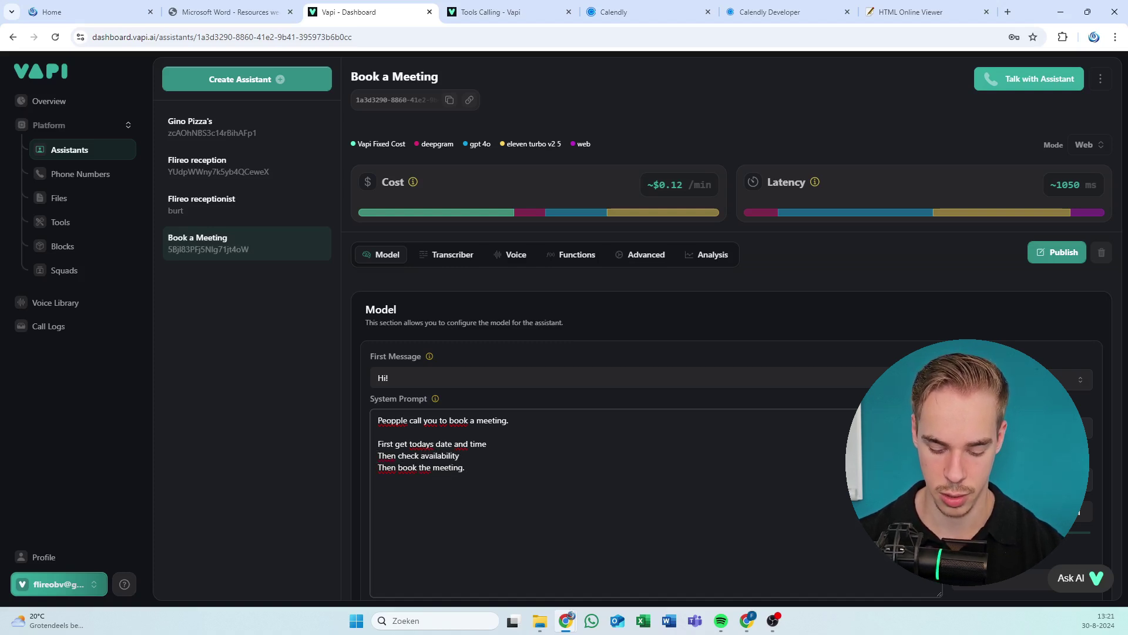
pyautogui.write('In that or')
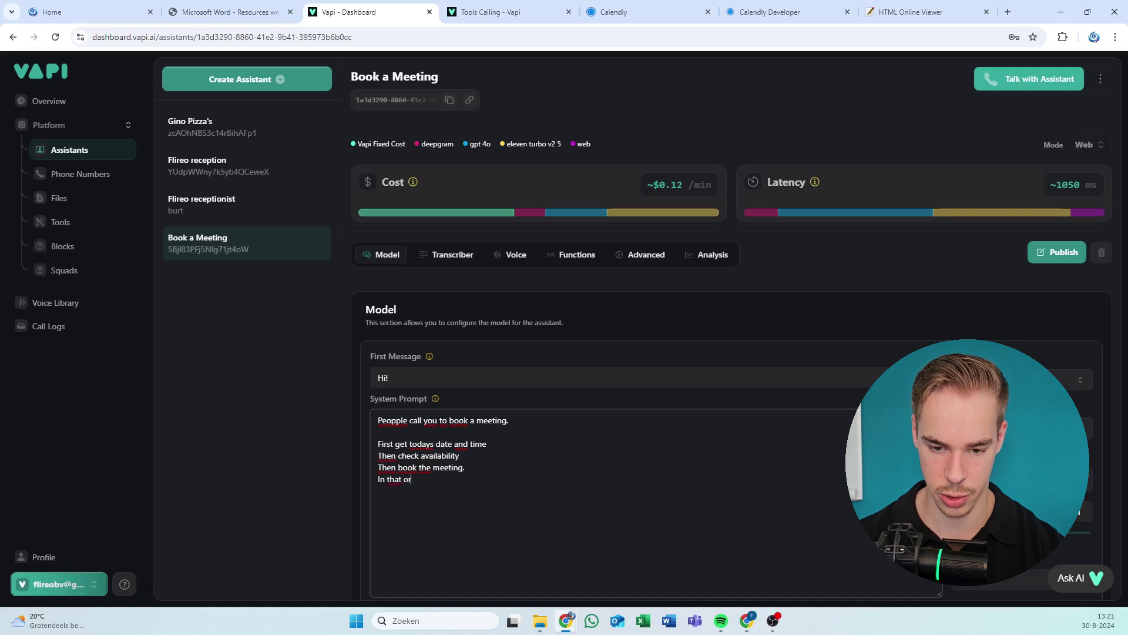
pyautogui.write('der, us')
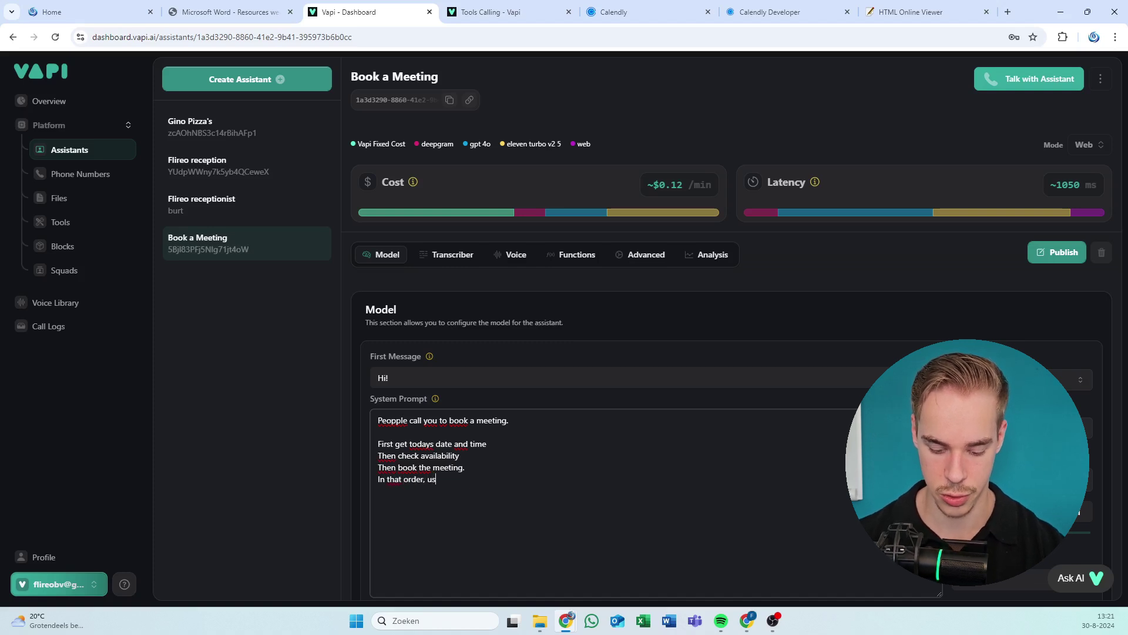
pyautogui.write('e the right tools ')
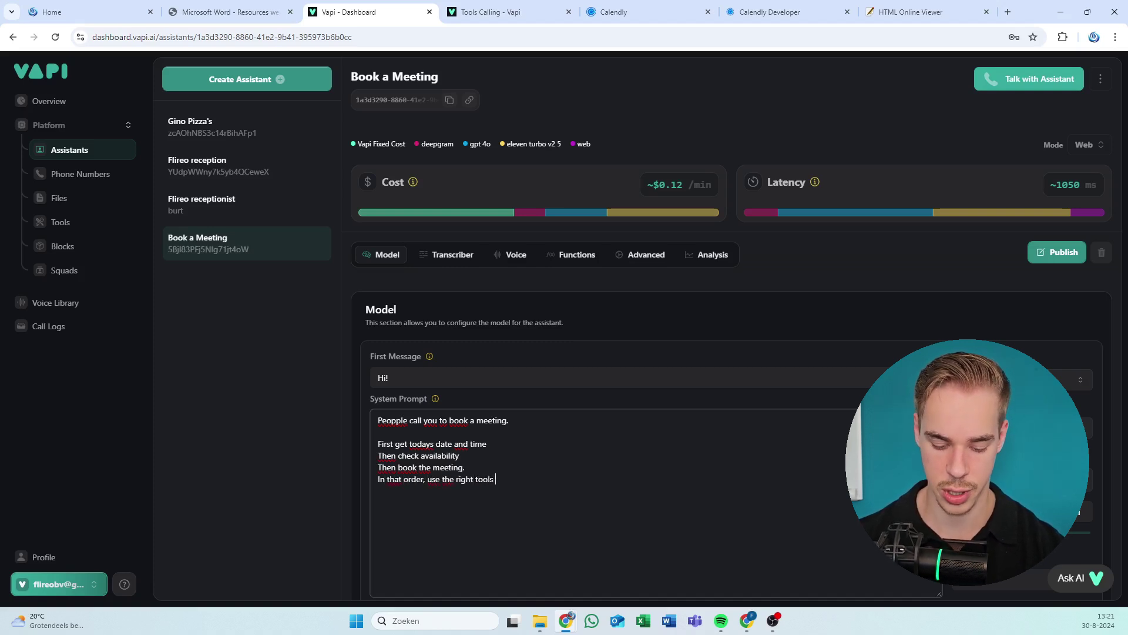
pyautogui.write('at you dis')
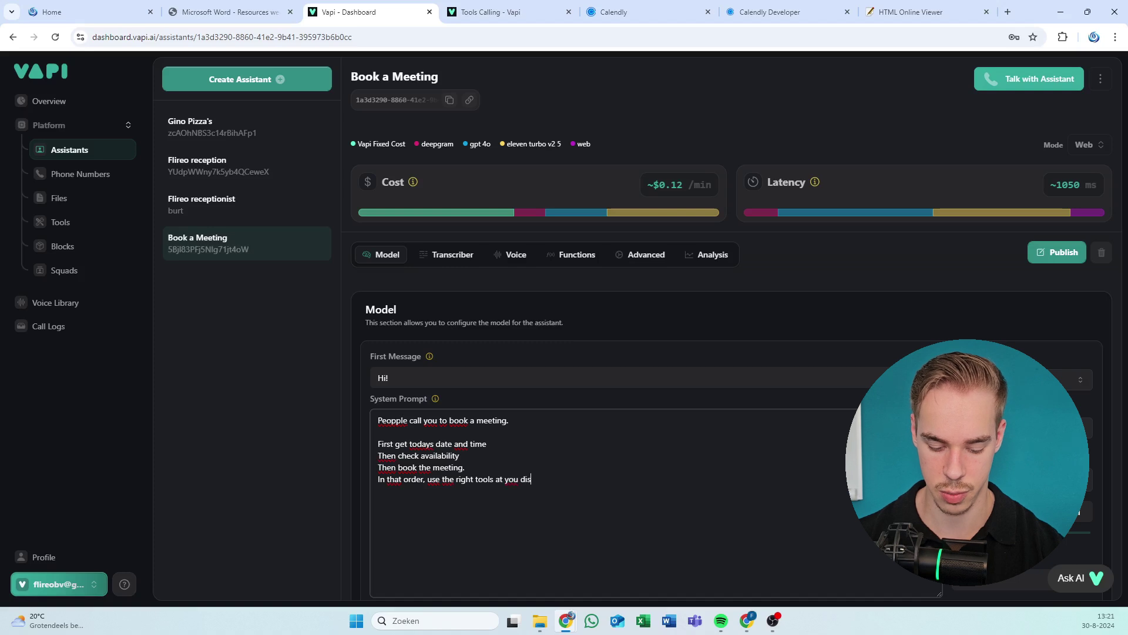
pyautogui.write('posal.')
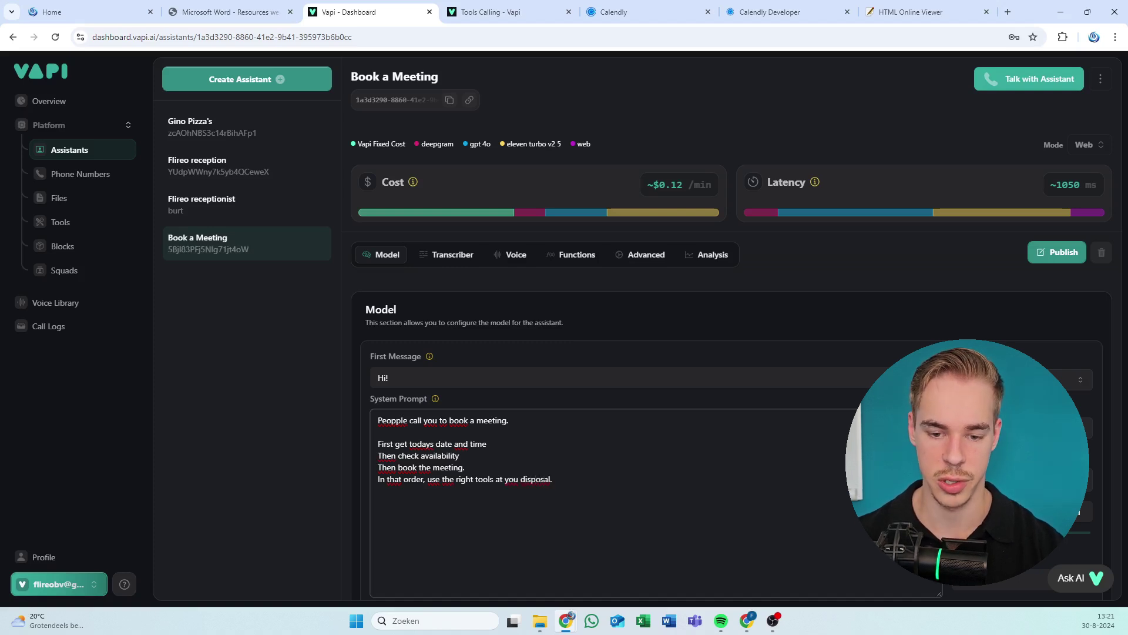
pyautogui.press('Return')
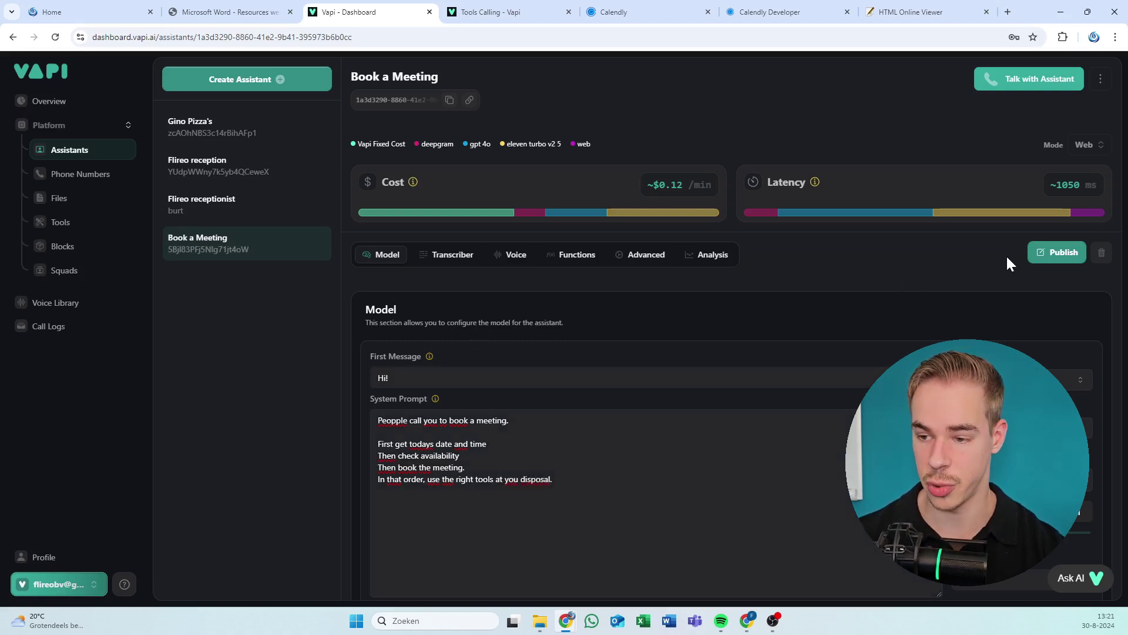
# Publish the Book a Meeting assistant and wait until it shows Published.
pyautogui.click(1046, 254)
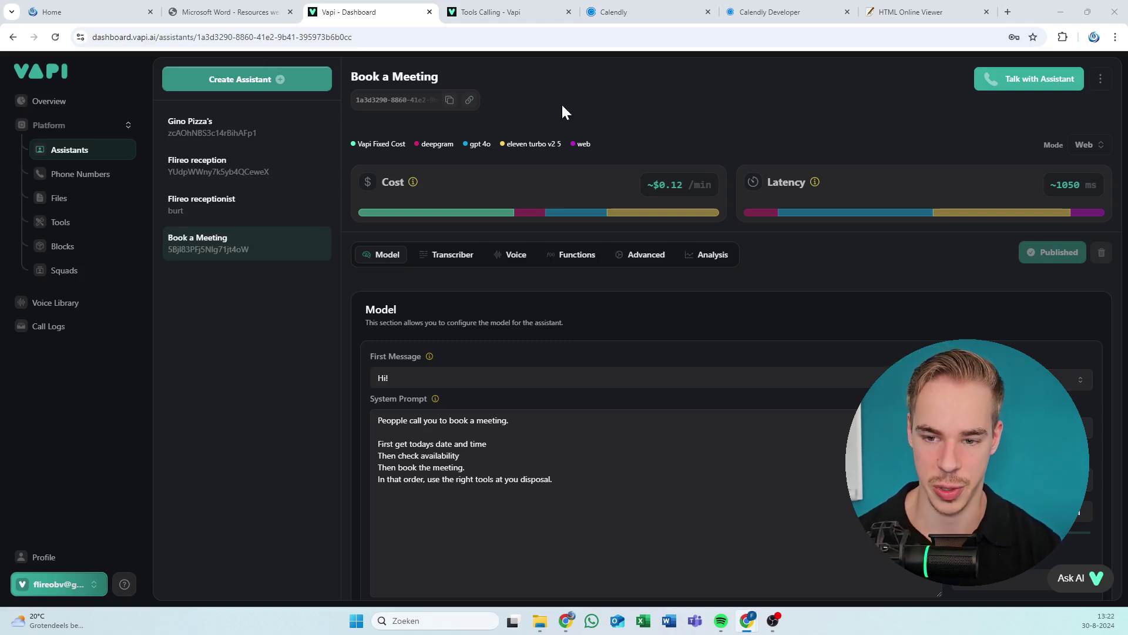
# Hold a web test call with the Book a Meeting assistant, then end the call.
pyautogui.click(991, 88)
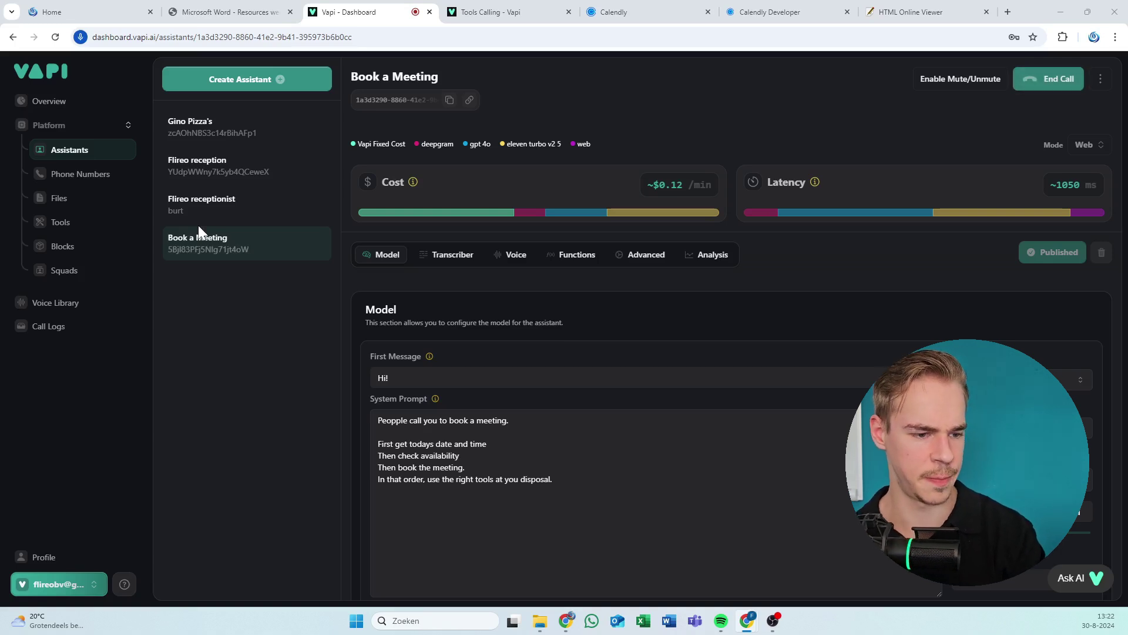
pyautogui.click(238, 250)
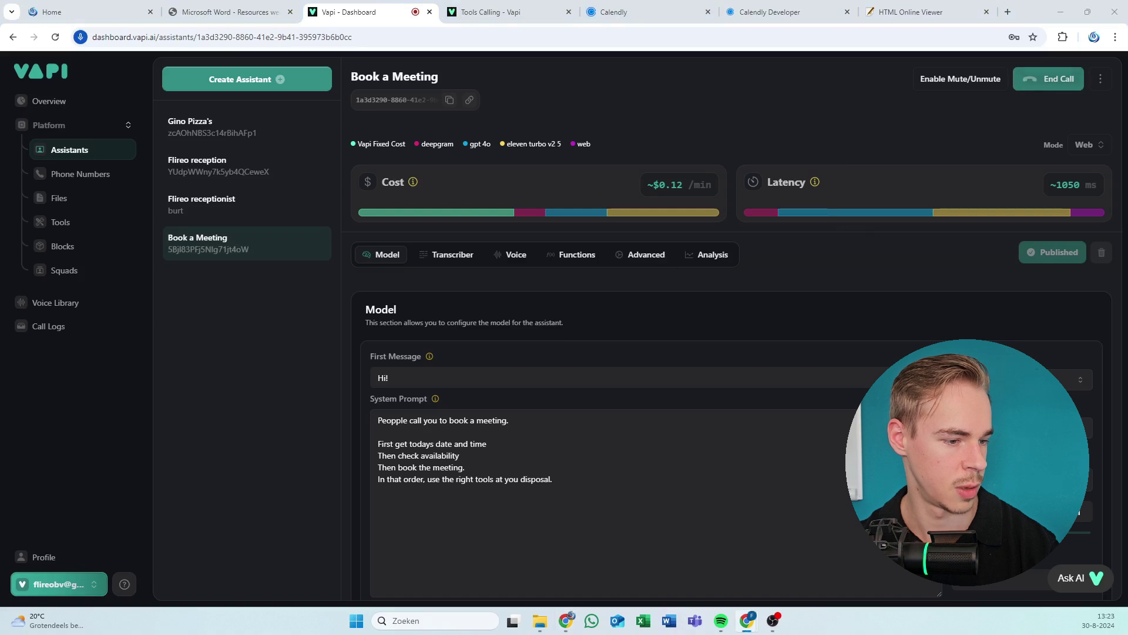
pyautogui.click(1039, 84)
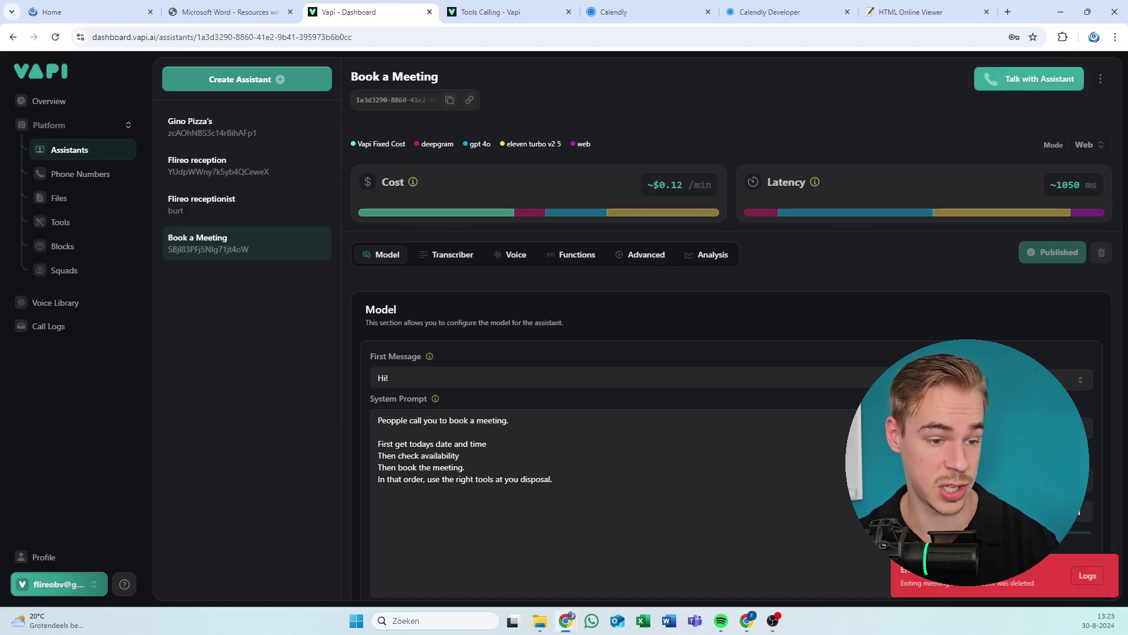
pyautogui.hotkey('alt', 'Tab')
pyautogui.moveTo(529, 35)
pyautogui.mouseDown()
pyautogui.moveTo(536, 6)
pyautogui.moveTo(530, 13)
pyautogui.mouseUp()
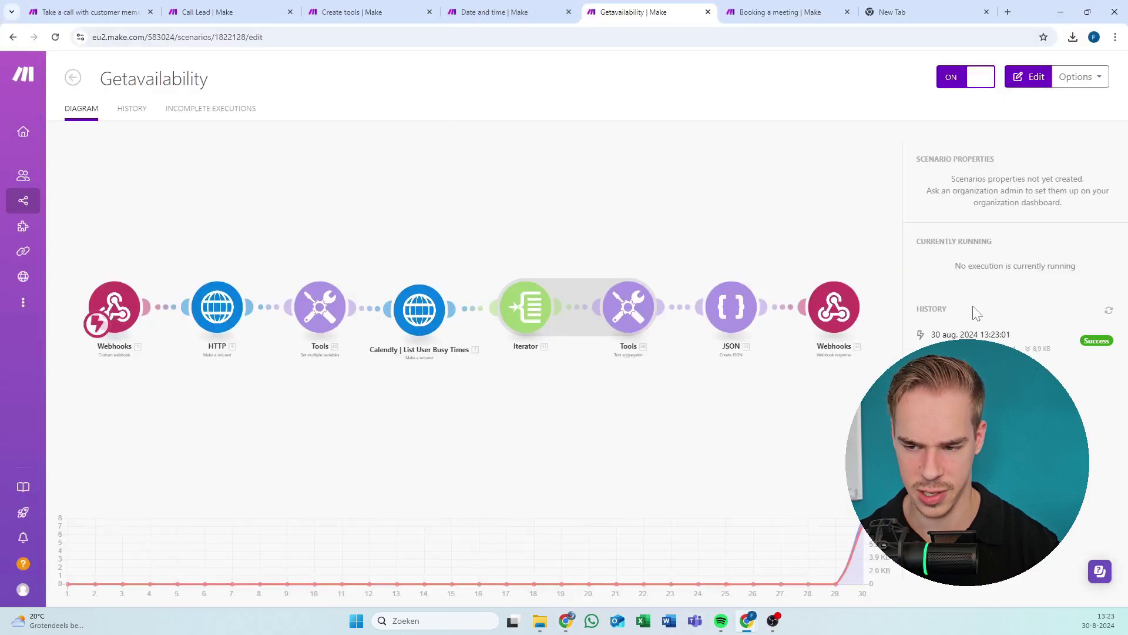
pyautogui.click(966, 322)
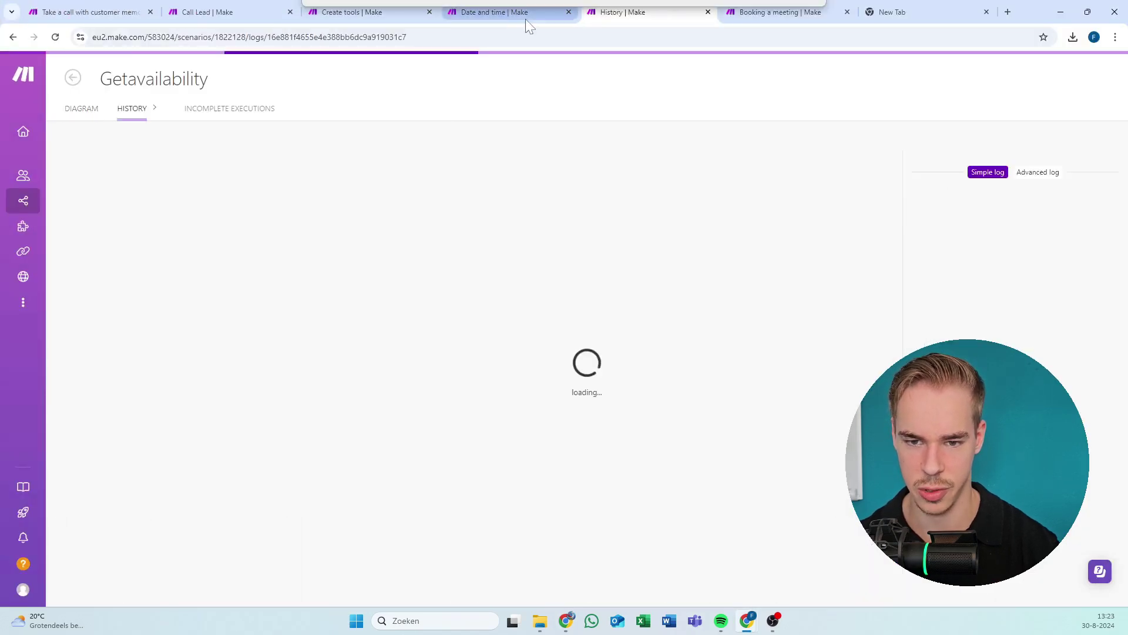
pyautogui.click(505, 15)
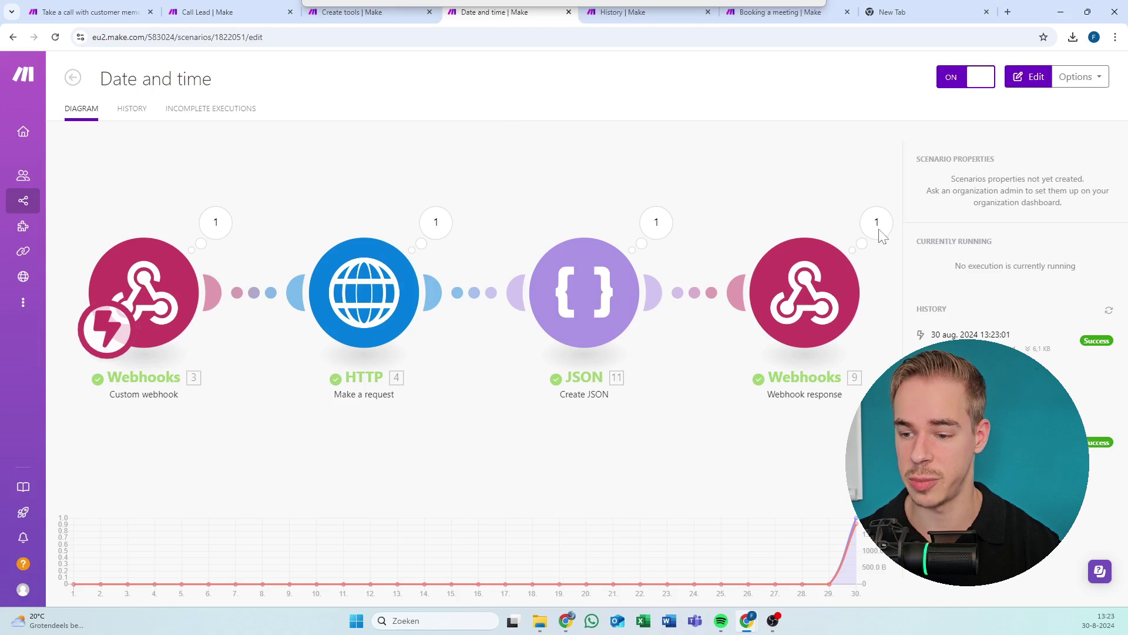
pyautogui.click(1028, 76)
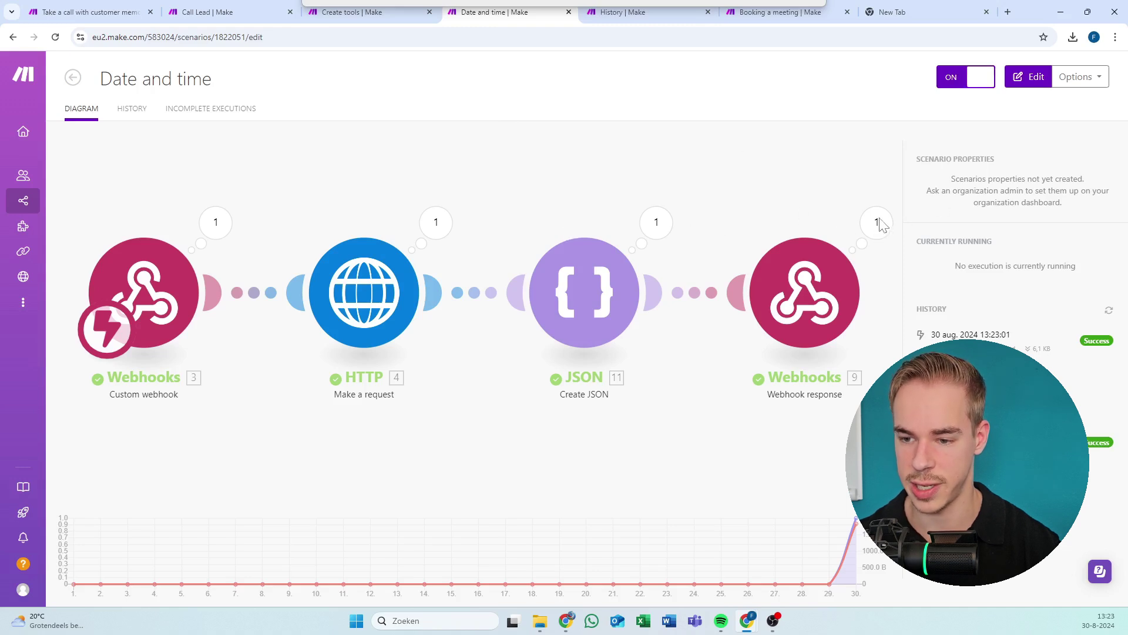
pyautogui.click(611, 225)
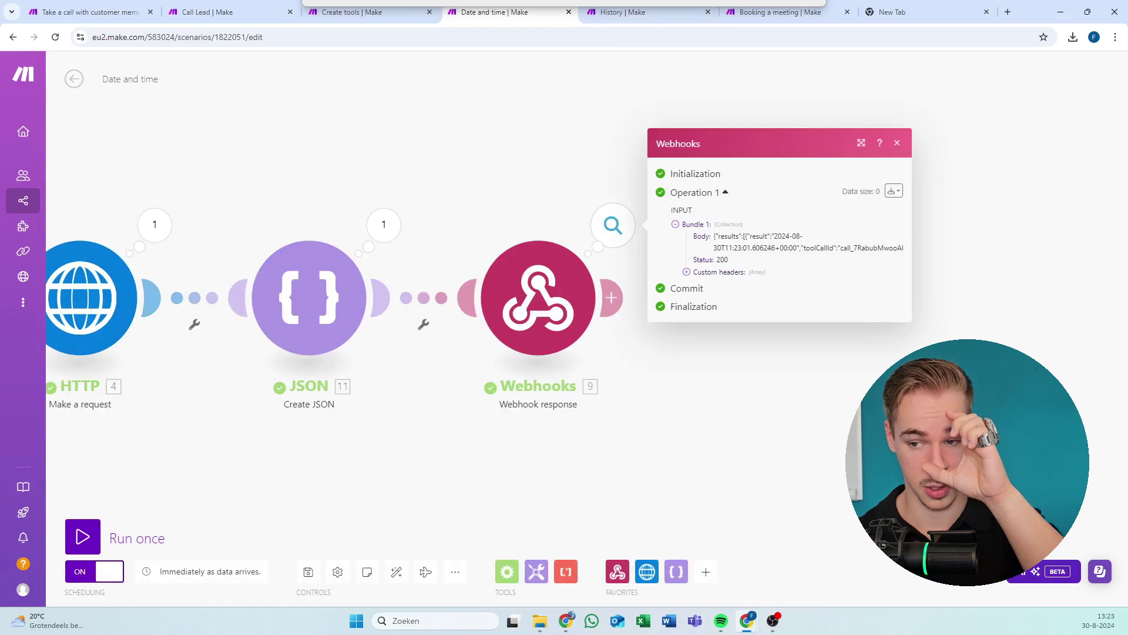
pyautogui.click(551, 232)
pyautogui.click(308, 288)
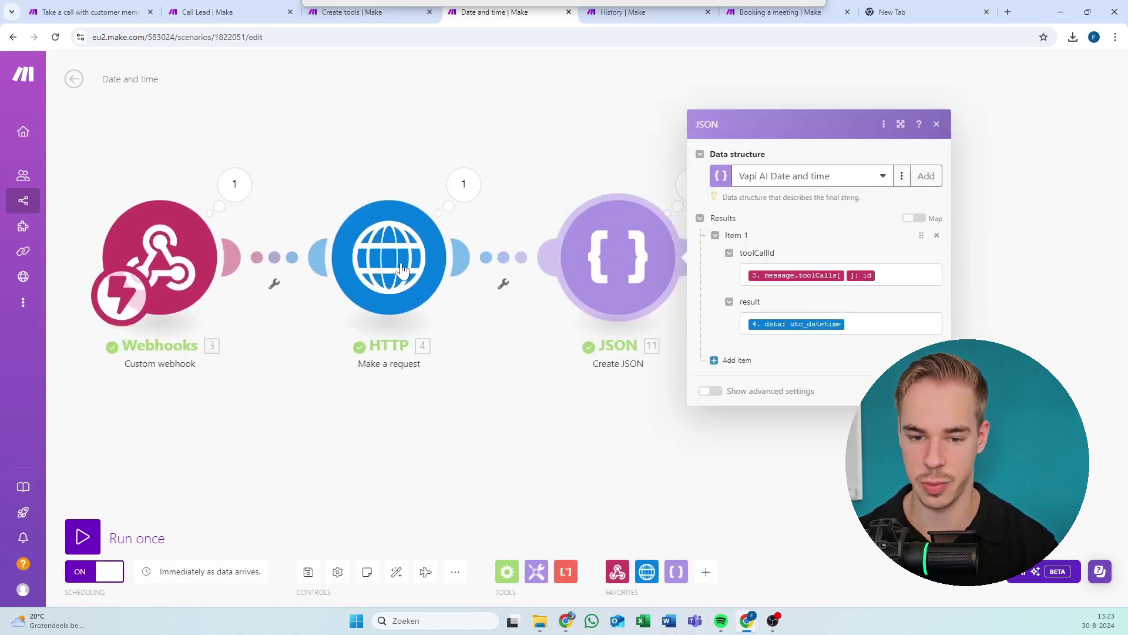
pyautogui.click(444, 273)
pyautogui.click(305, 178)
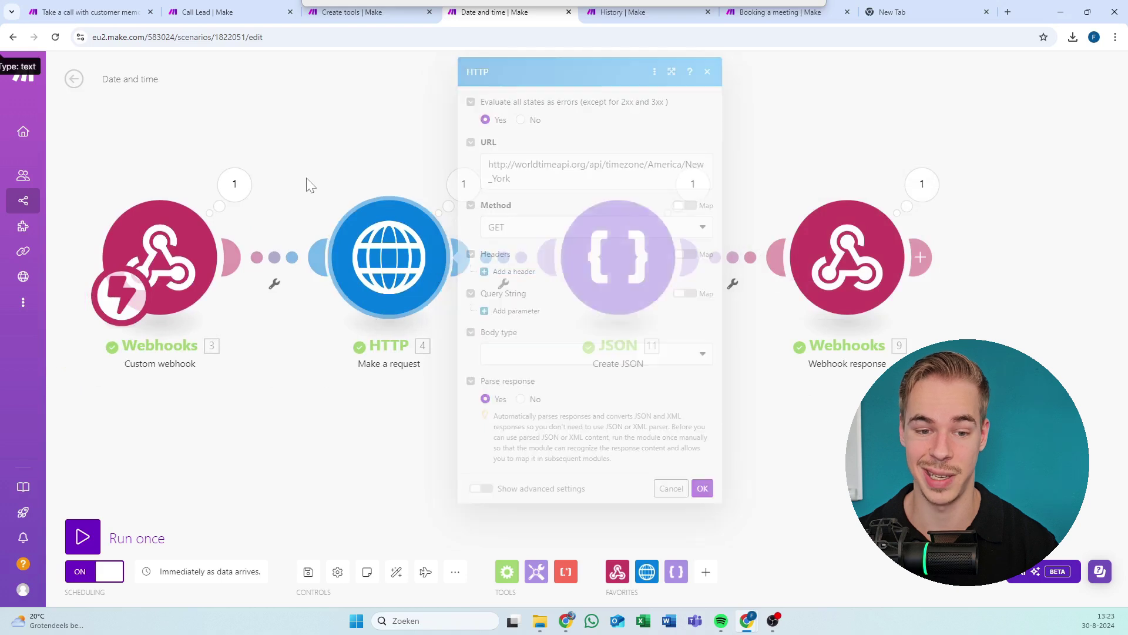
pyautogui.click(643, 11)
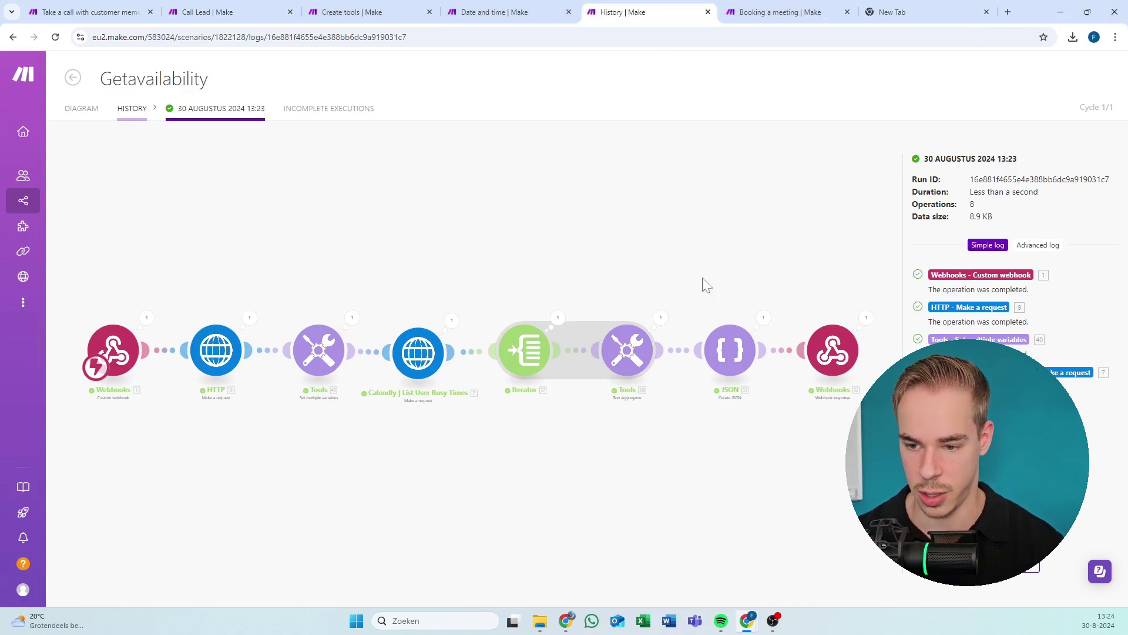
pyautogui.click(867, 318)
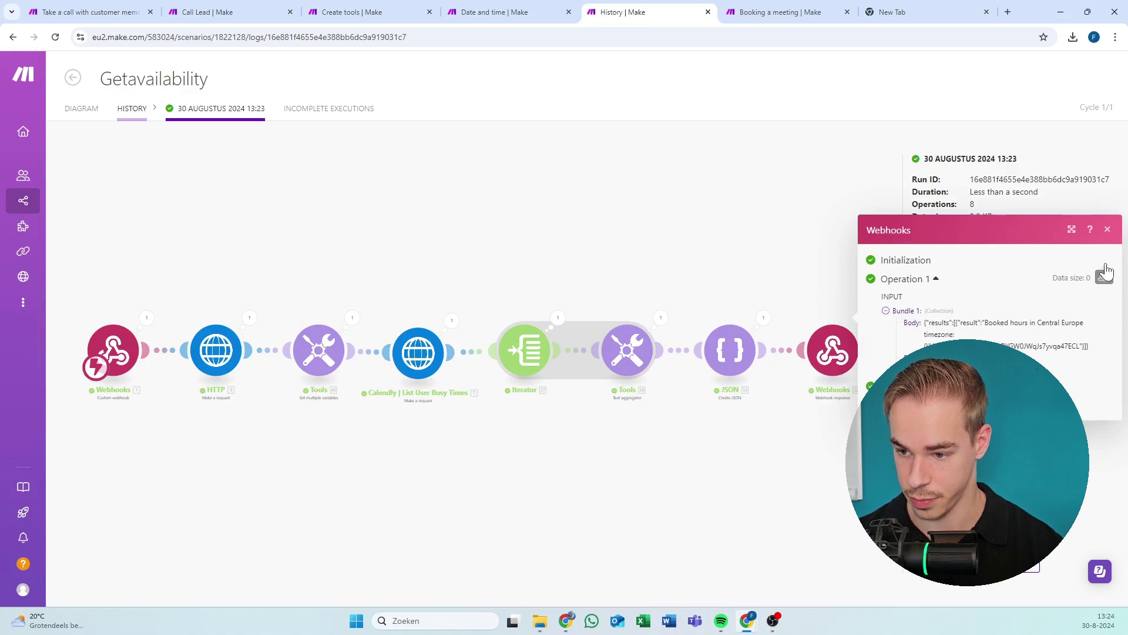
pyautogui.click(1107, 229)
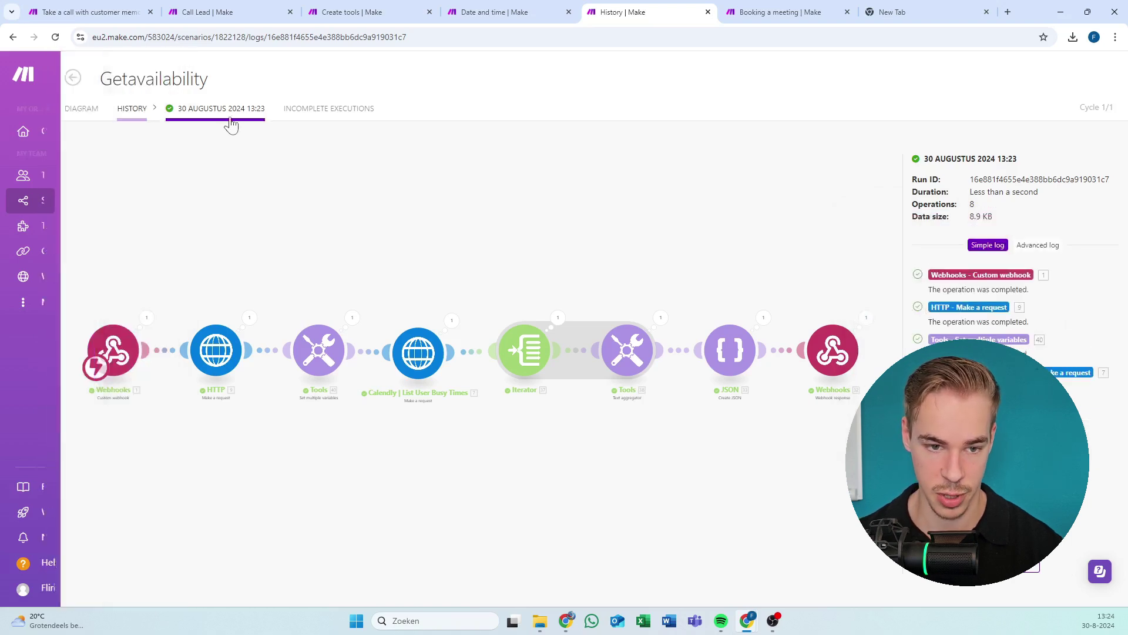
pyautogui.click(75, 110)
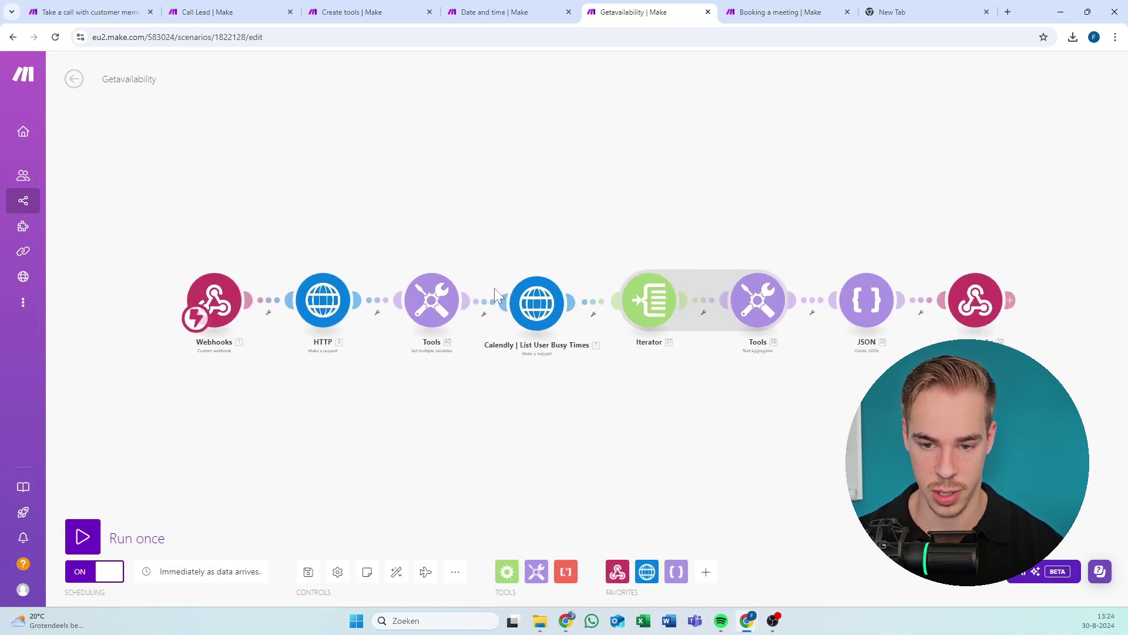
pyautogui.click(527, 306)
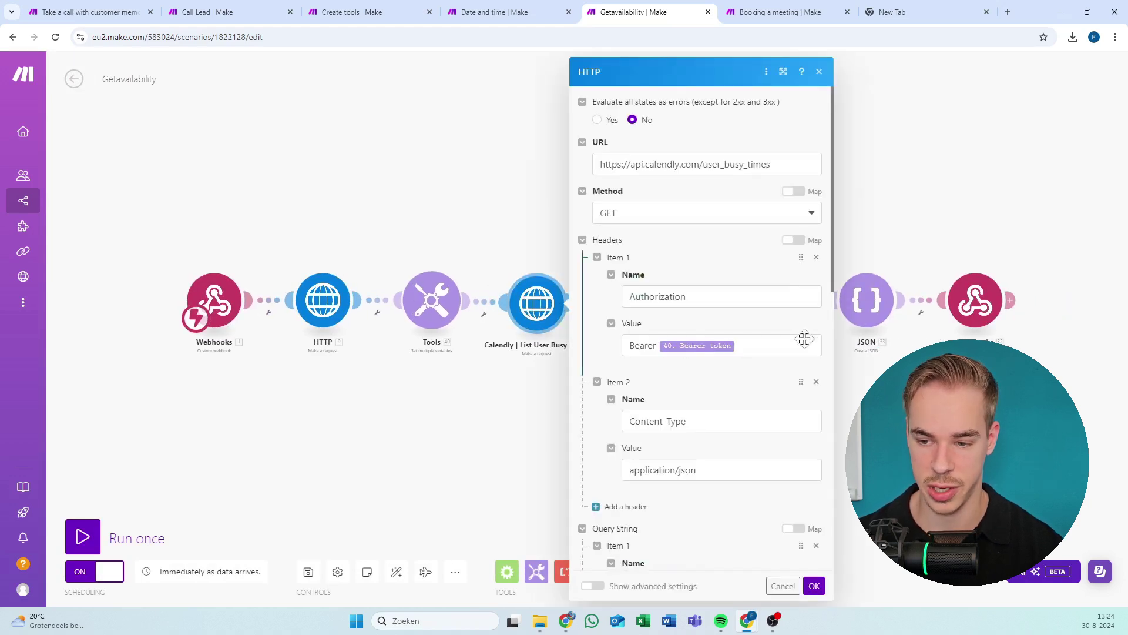
pyautogui.click(865, 303)
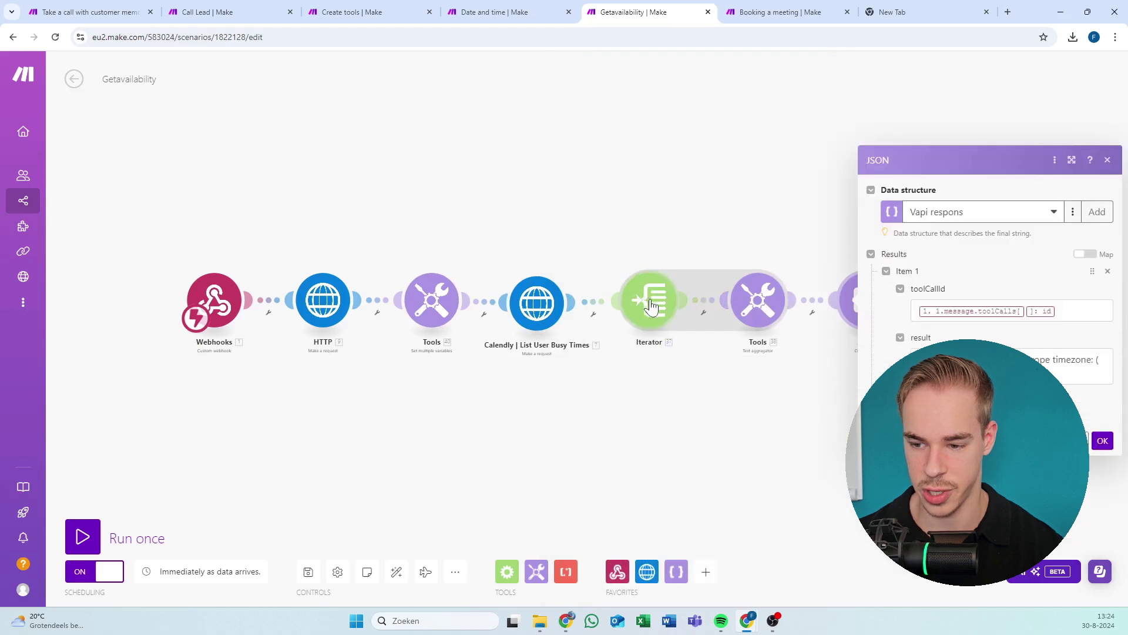
pyautogui.click(1058, 310)
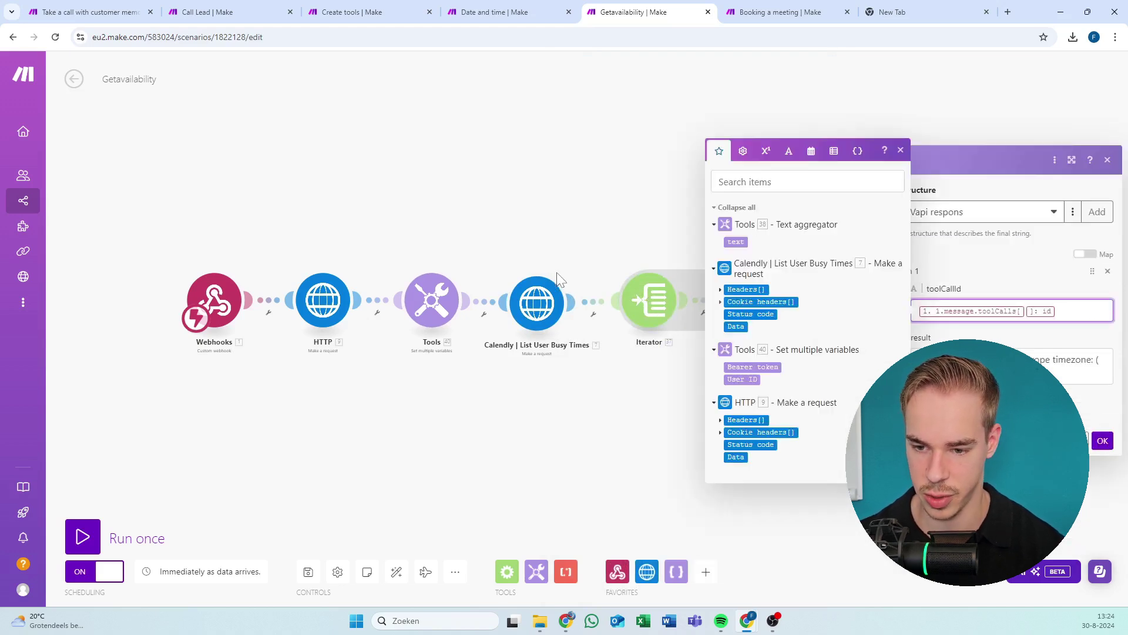
pyautogui.click(74, 79)
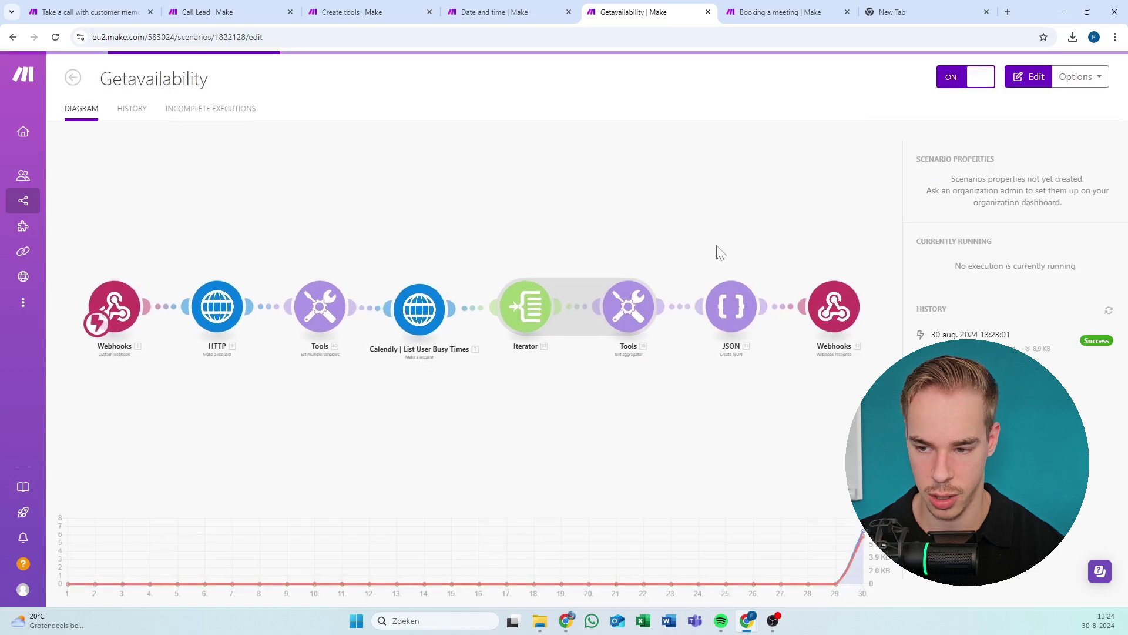
pyautogui.click(992, 337)
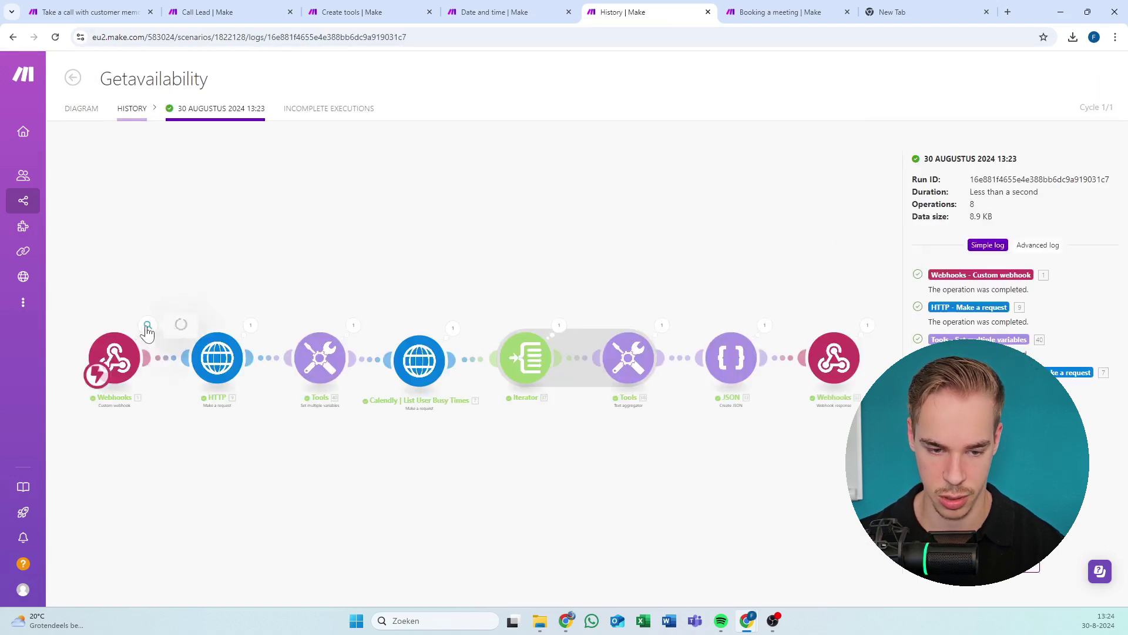
pyautogui.click(147, 325)
pyautogui.click(219, 355)
pyautogui.click(244, 346)
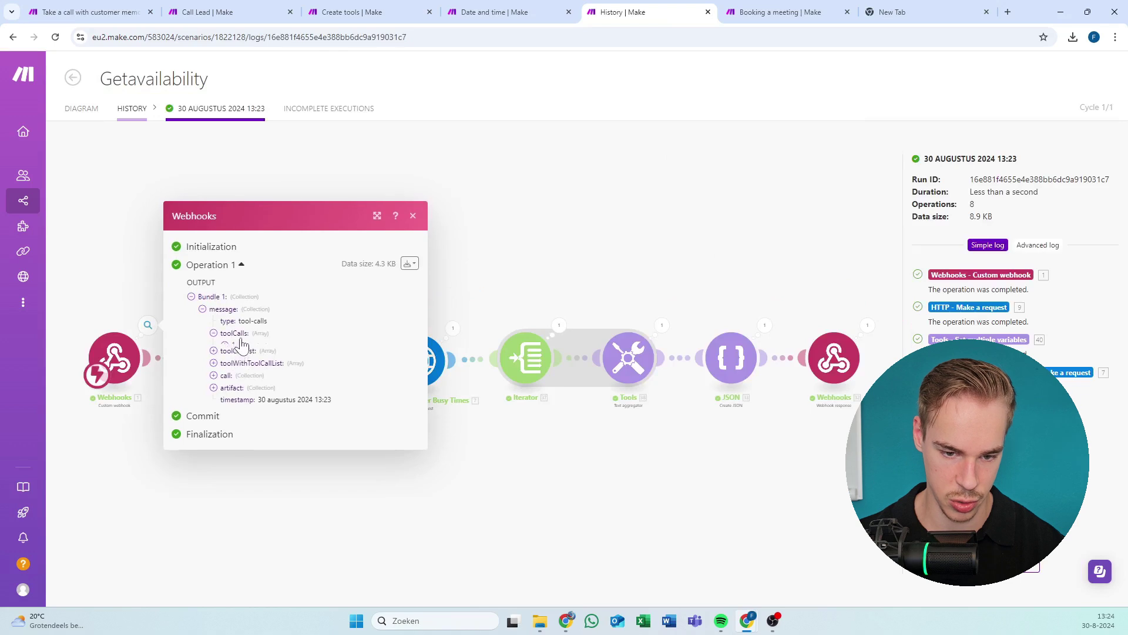
pyautogui.click(247, 344)
pyautogui.click(250, 359)
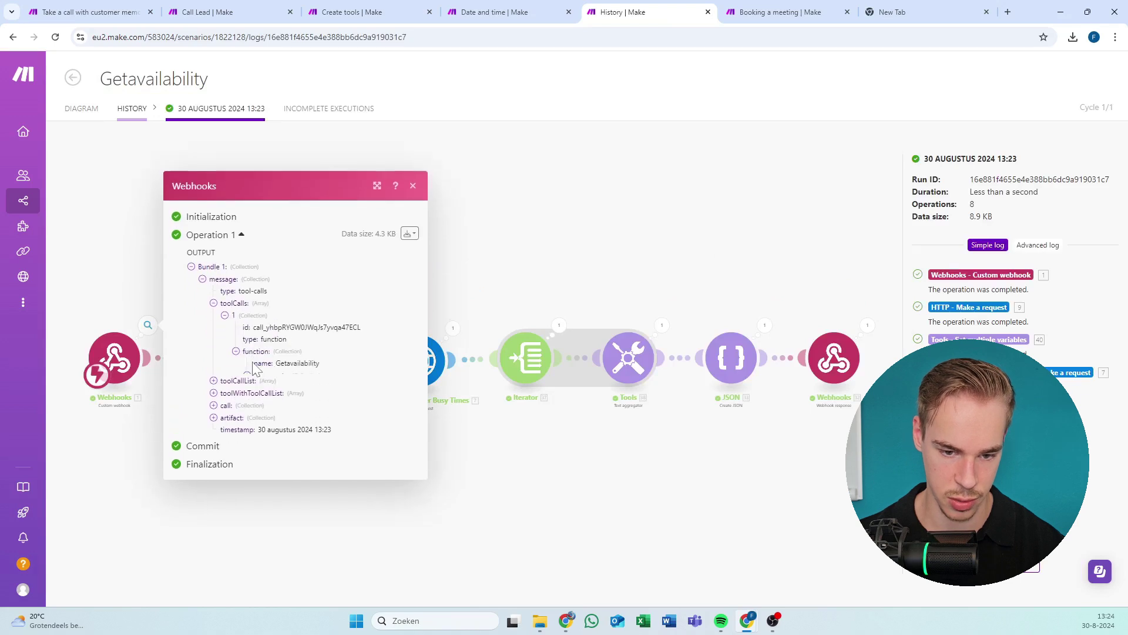
pyautogui.doubleClick(295, 324)
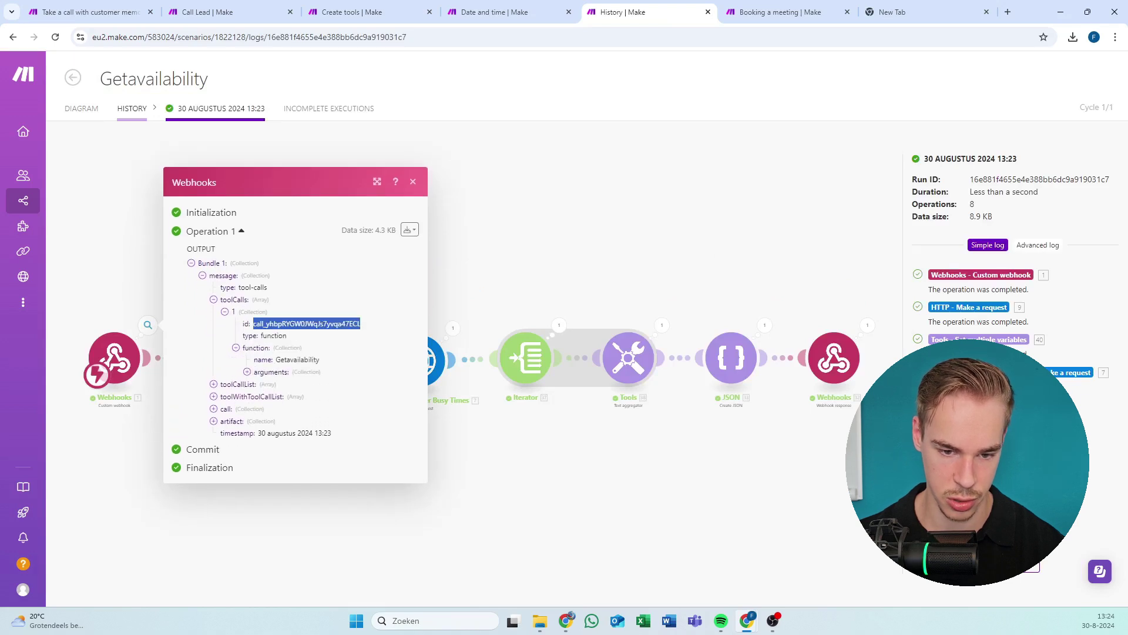
pyautogui.click(413, 182)
pyautogui.click(81, 108)
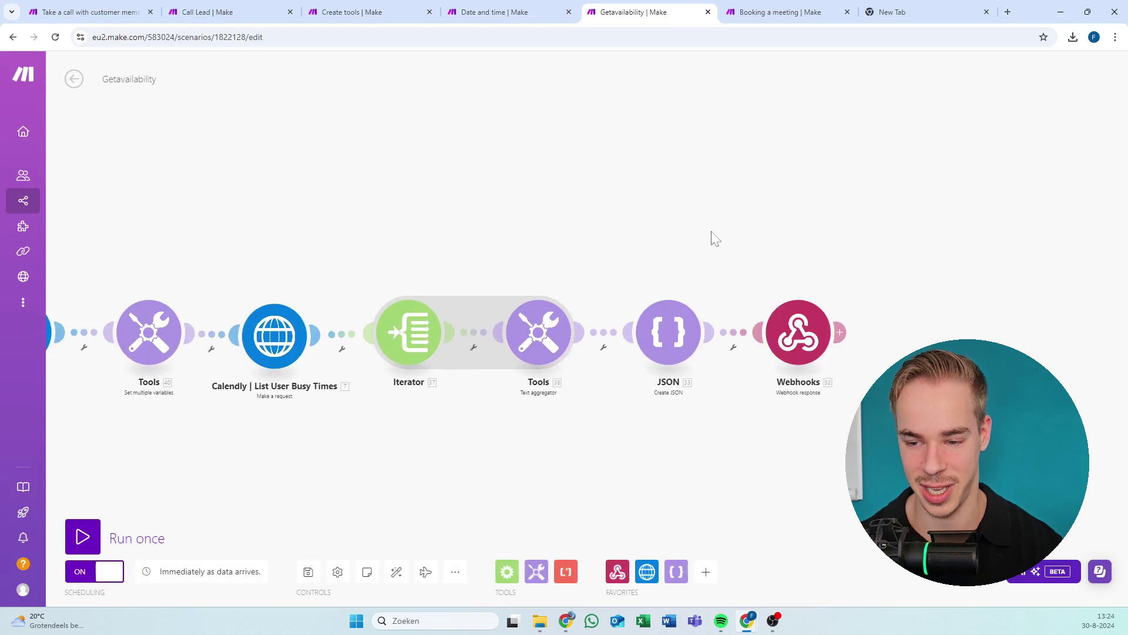
# Review Getavailability's webhook response, JSON toolCallId mapping and trigger, then run it once awaiting data.
pyautogui.click(798, 332)
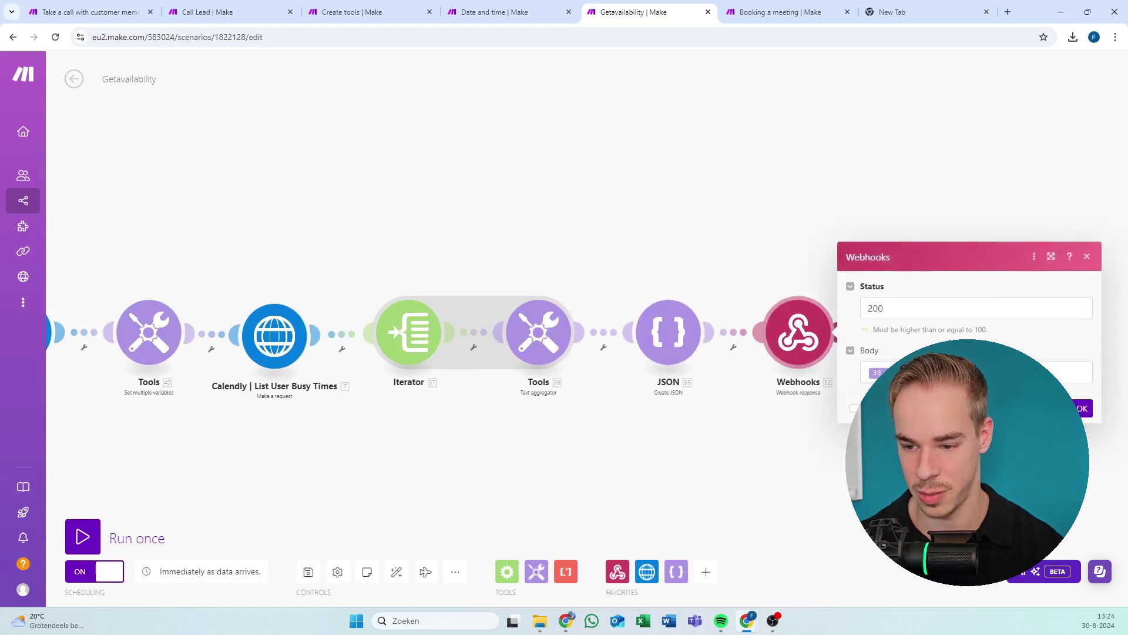
pyautogui.click(584, 259)
pyautogui.click(663, 332)
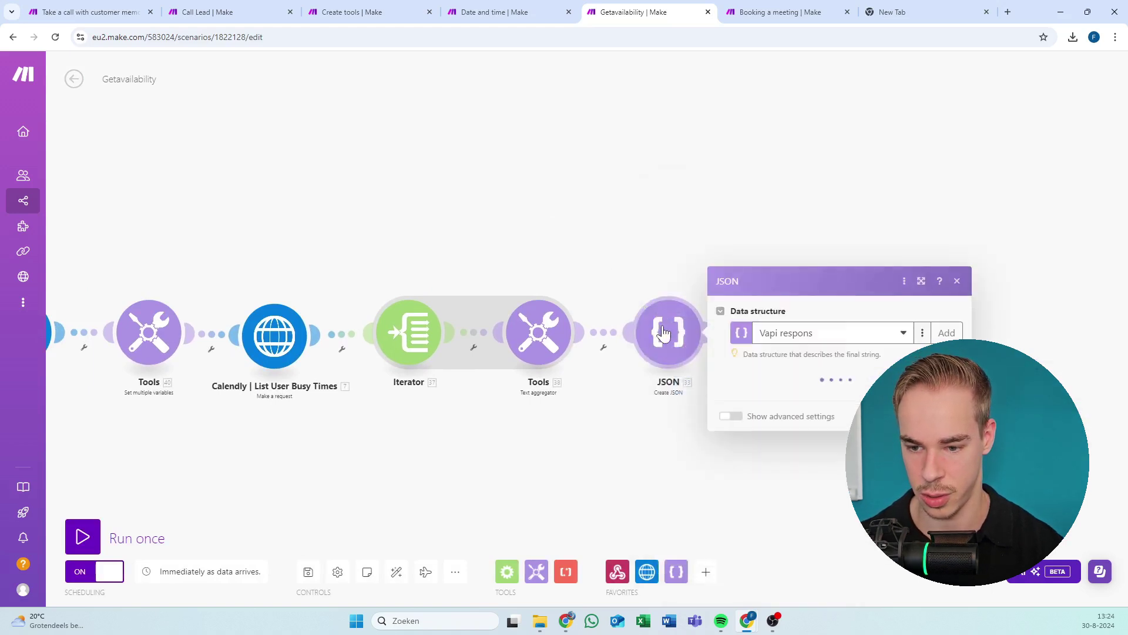
pyautogui.click(905, 343)
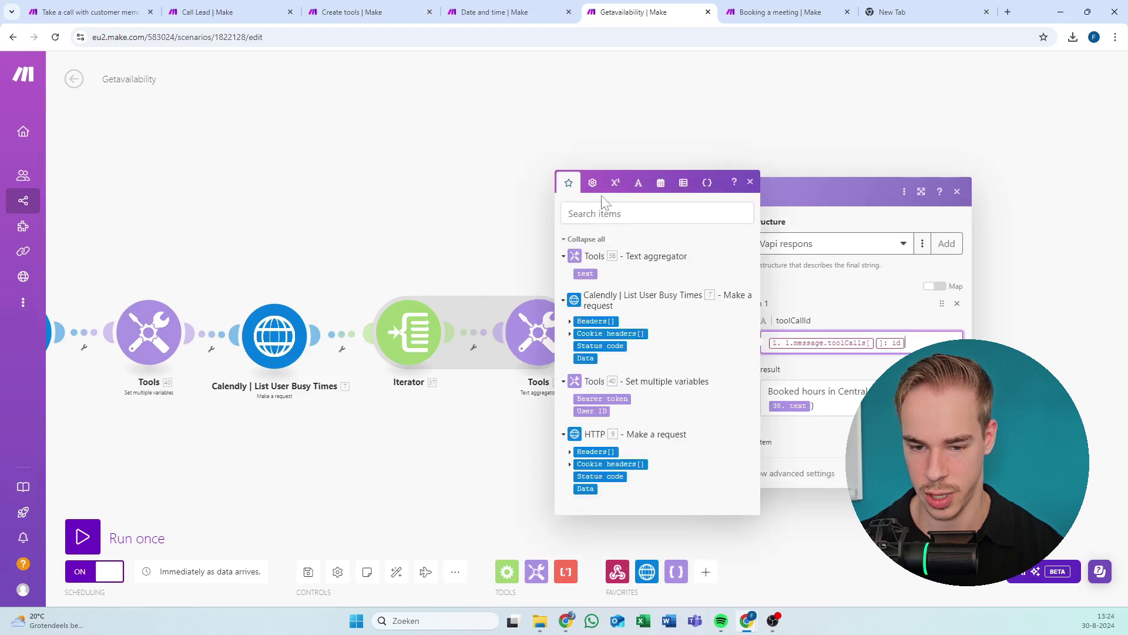
pyautogui.click(418, 194)
pyautogui.click(312, 297)
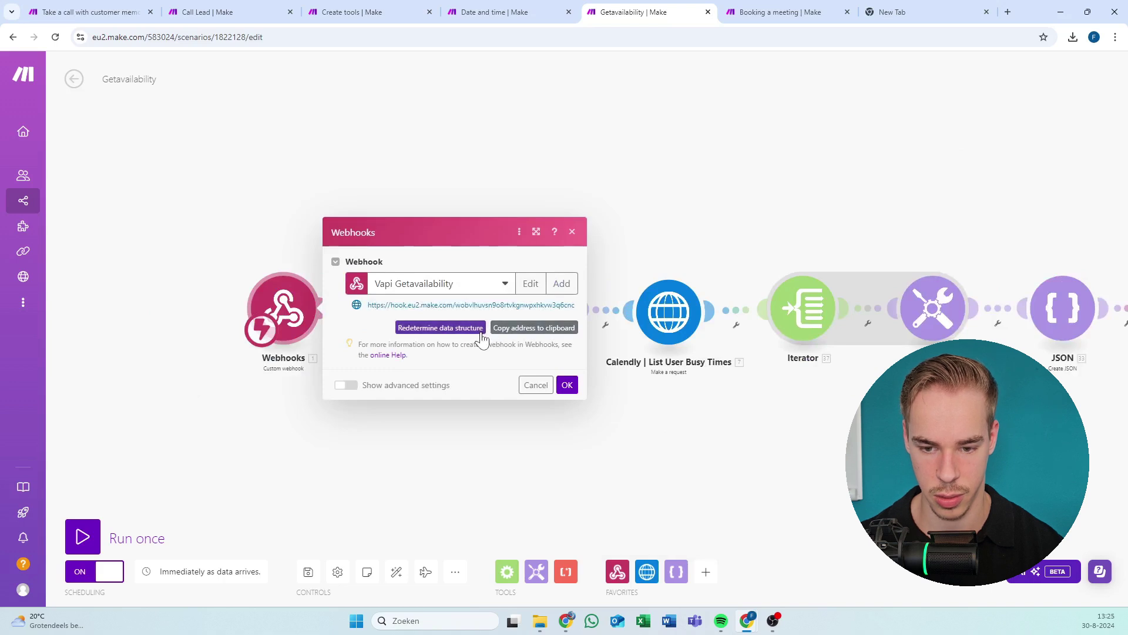
pyautogui.click(567, 385)
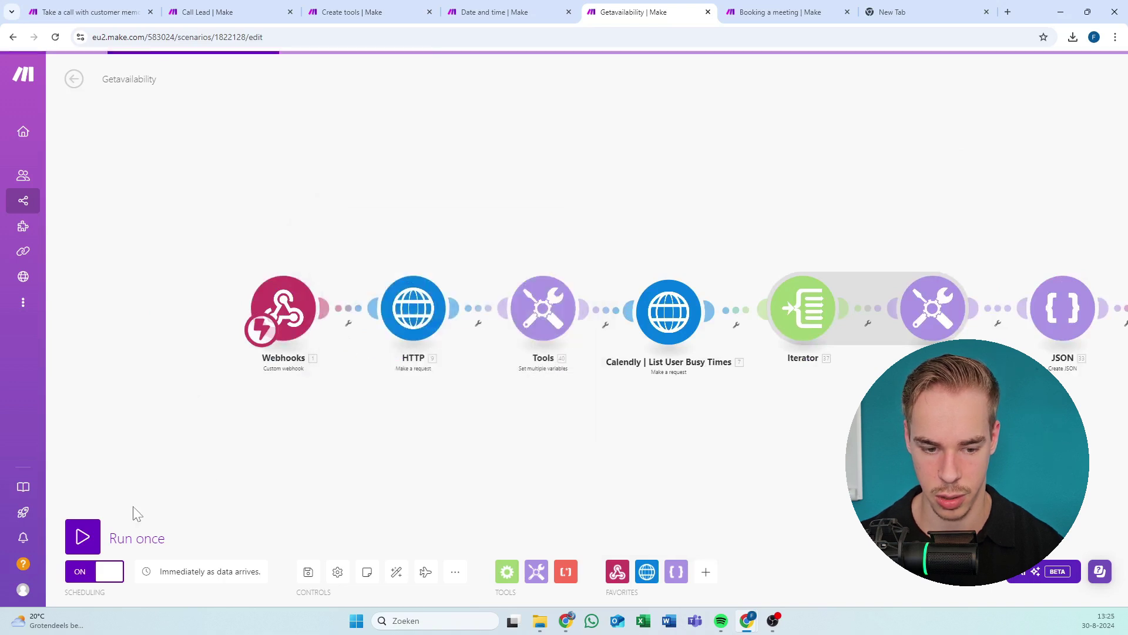
pyautogui.click(95, 536)
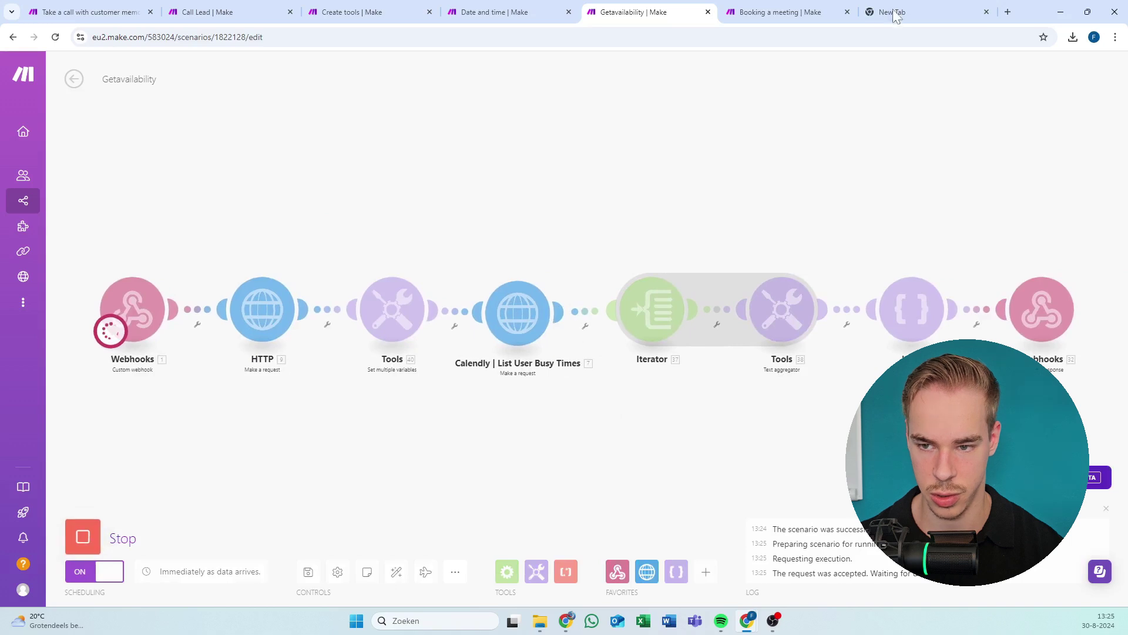
pyautogui.click(820, 11)
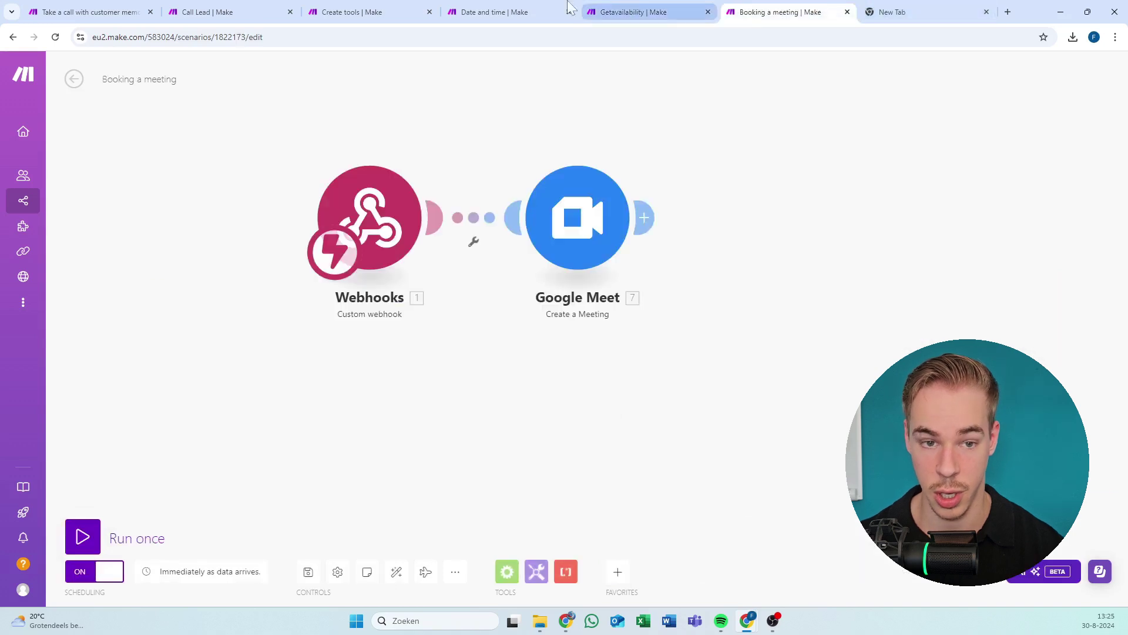
# Start a Vapi test call with Book a Meeting, then return to Make and collapse Discover.
pyautogui.hotkey('alt', 'Tab')
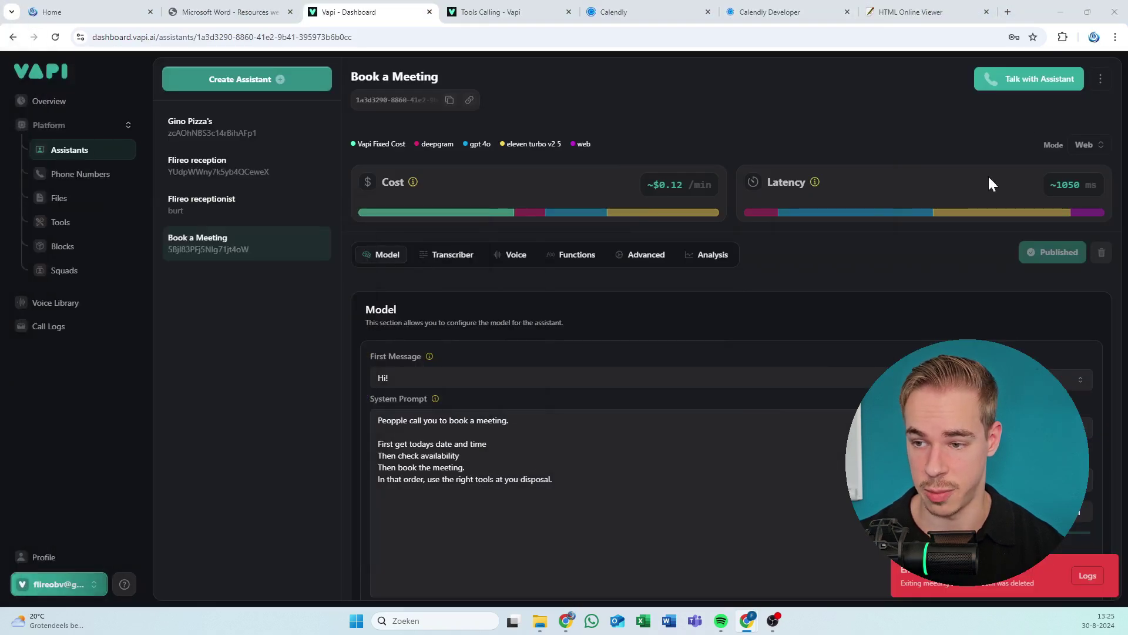
pyautogui.click(975, 83)
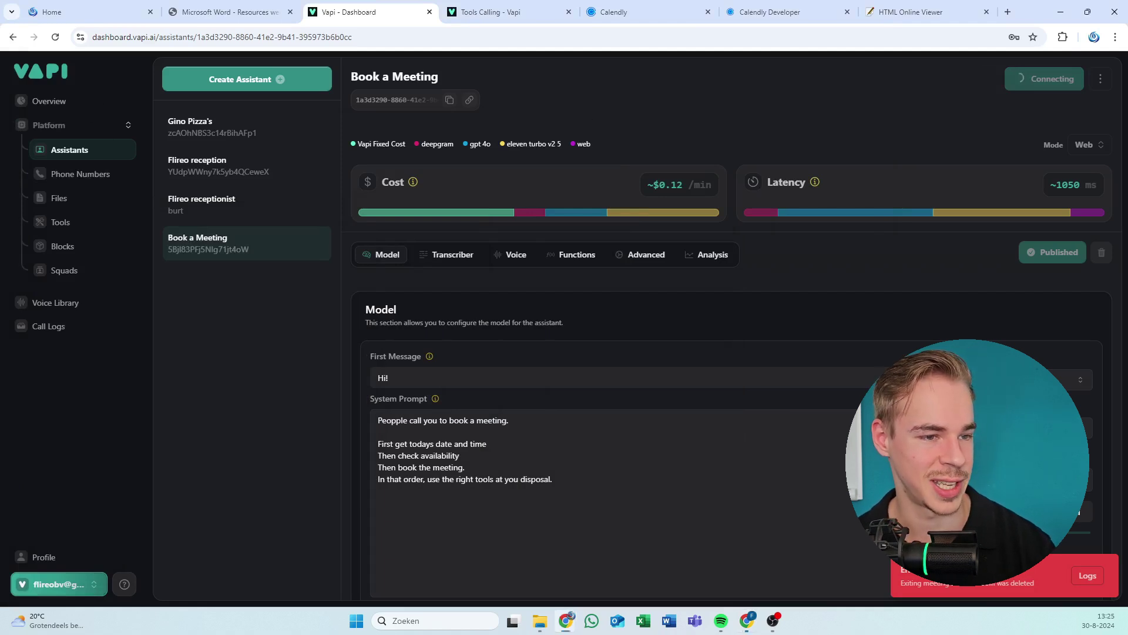
pyautogui.hotkey('alt', 'Tab')
pyautogui.doubleClick(711, 25)
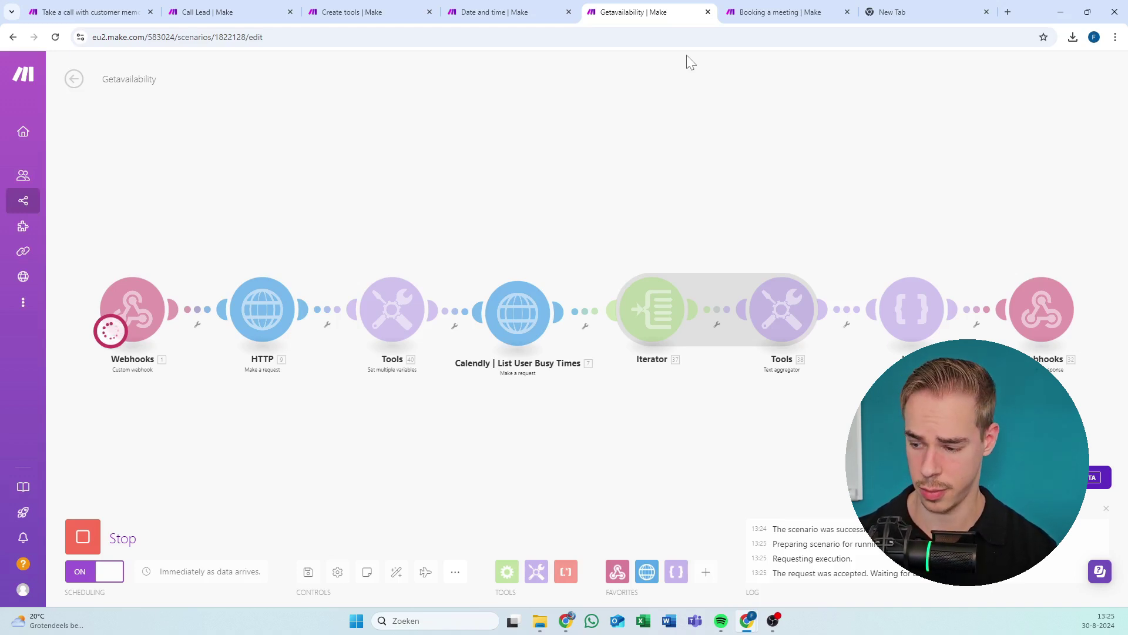
pyautogui.moveTo(1040, 9); pyautogui.dragTo(347, 210)
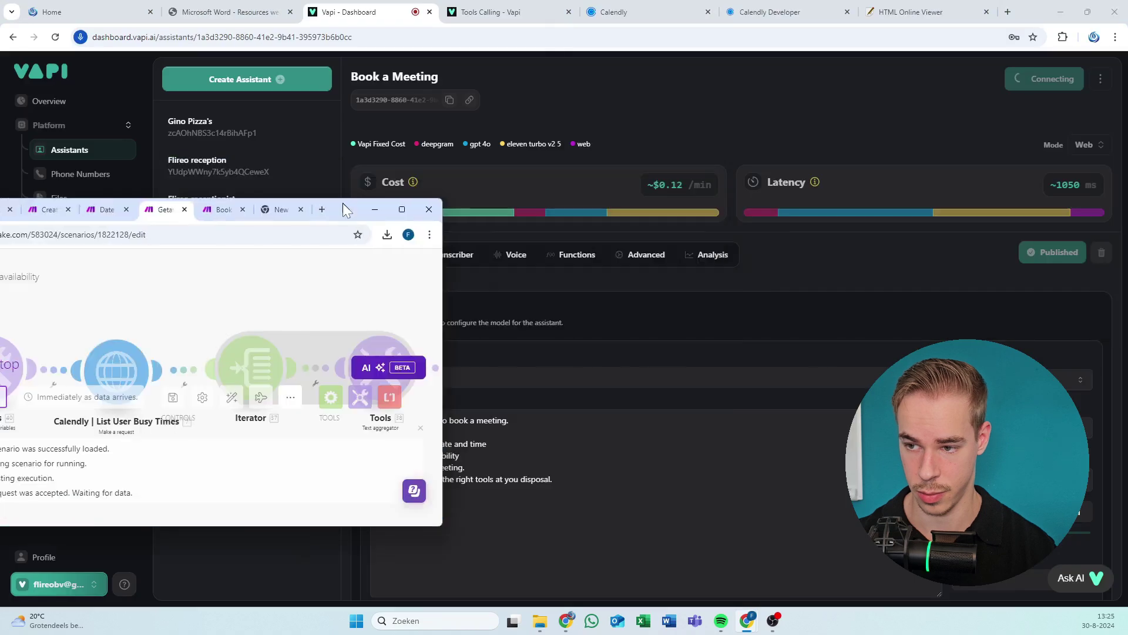
pyautogui.click(375, 209)
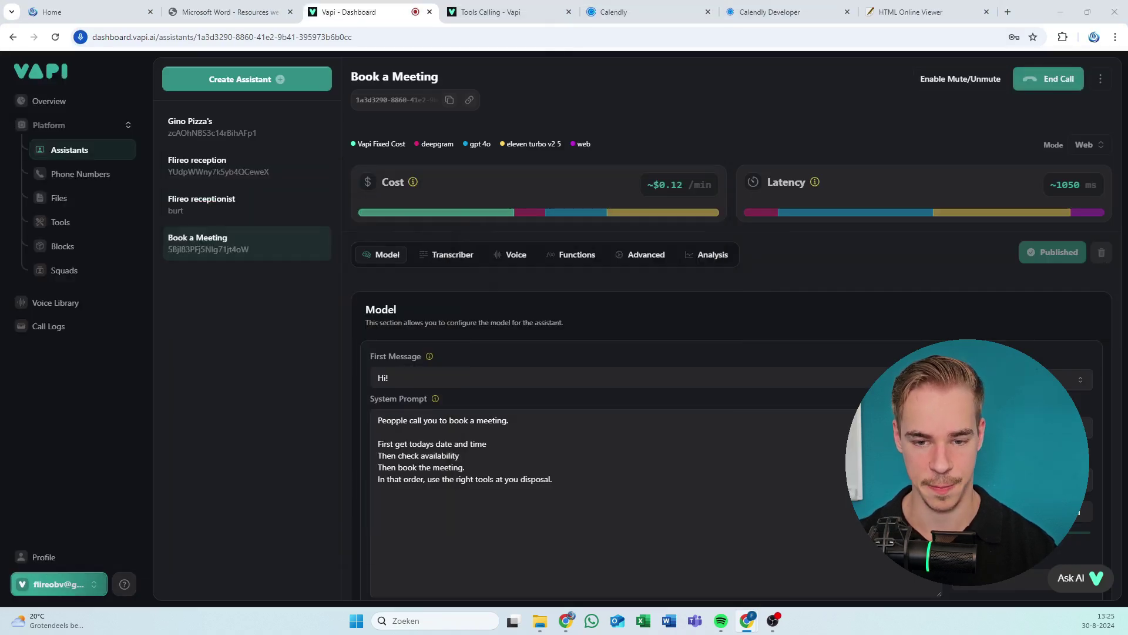
pyautogui.hotkey('alt', 'Tab')
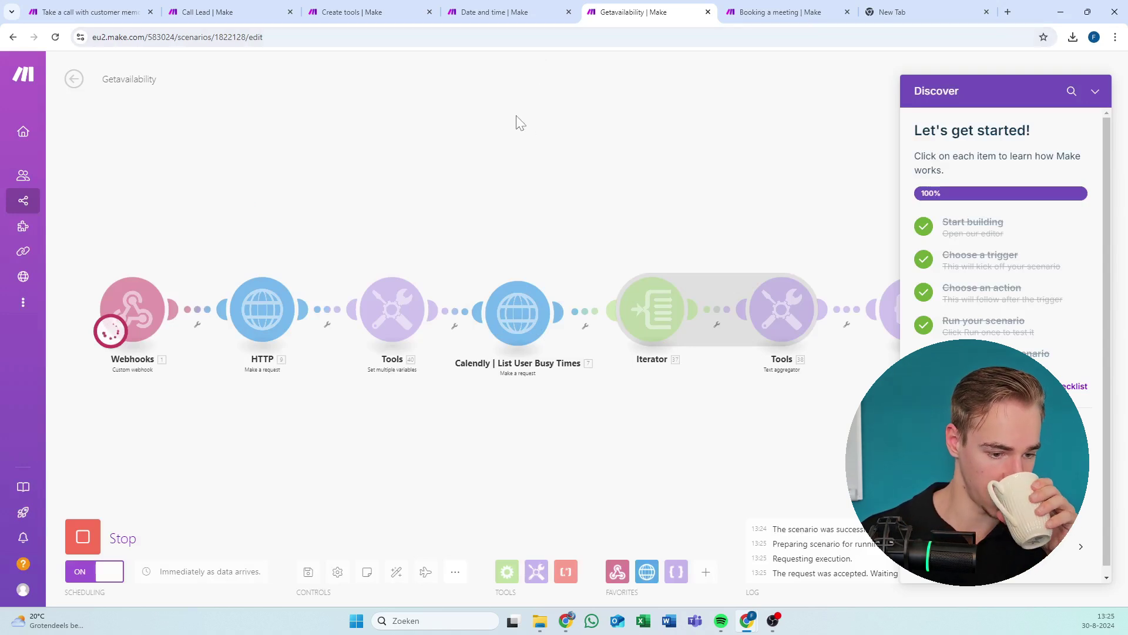
pyautogui.click(1096, 92)
# Check Getavailability's completed run and Booking a meeting's successful 13:26:01 execution in its overview.
pyautogui.click(775, 12)
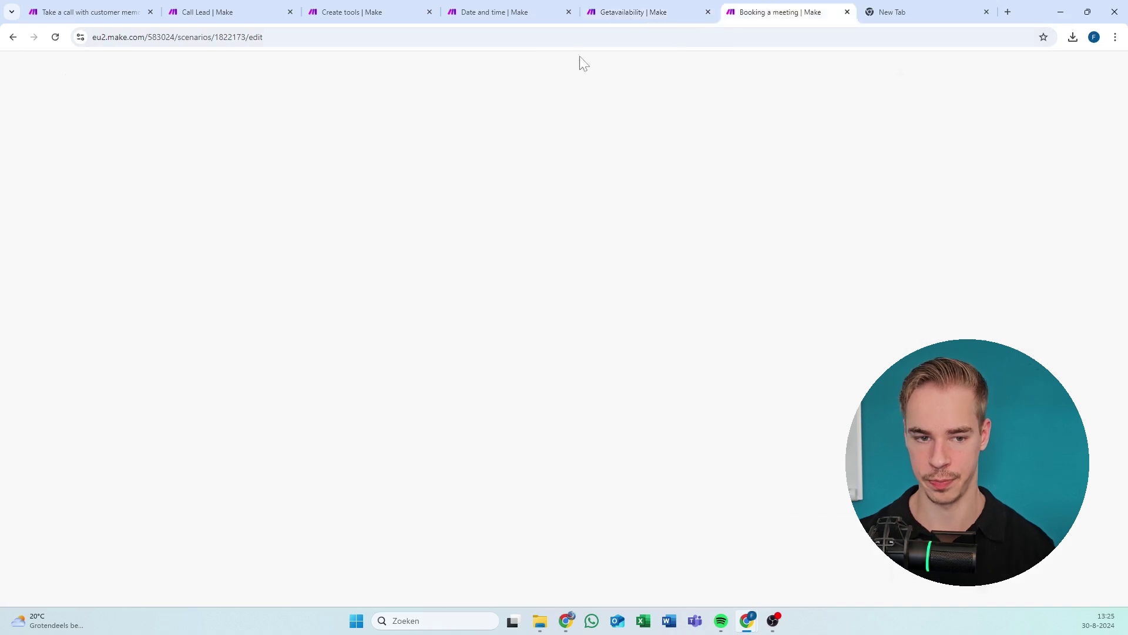
pyautogui.click(76, 80)
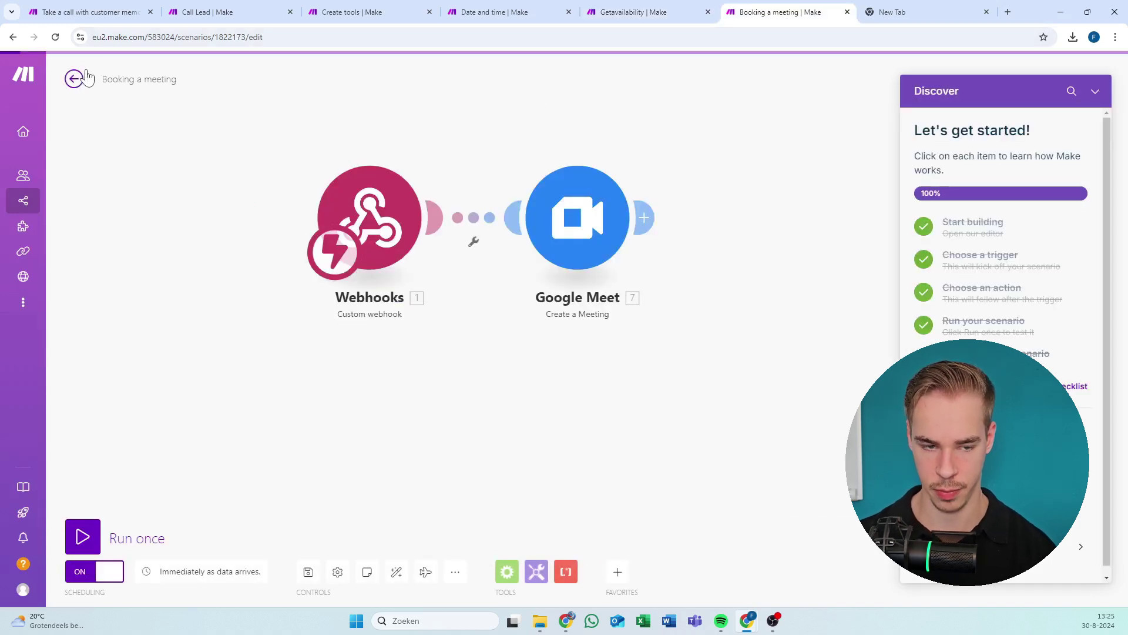
pyautogui.click(1096, 92)
pyautogui.click(694, 8)
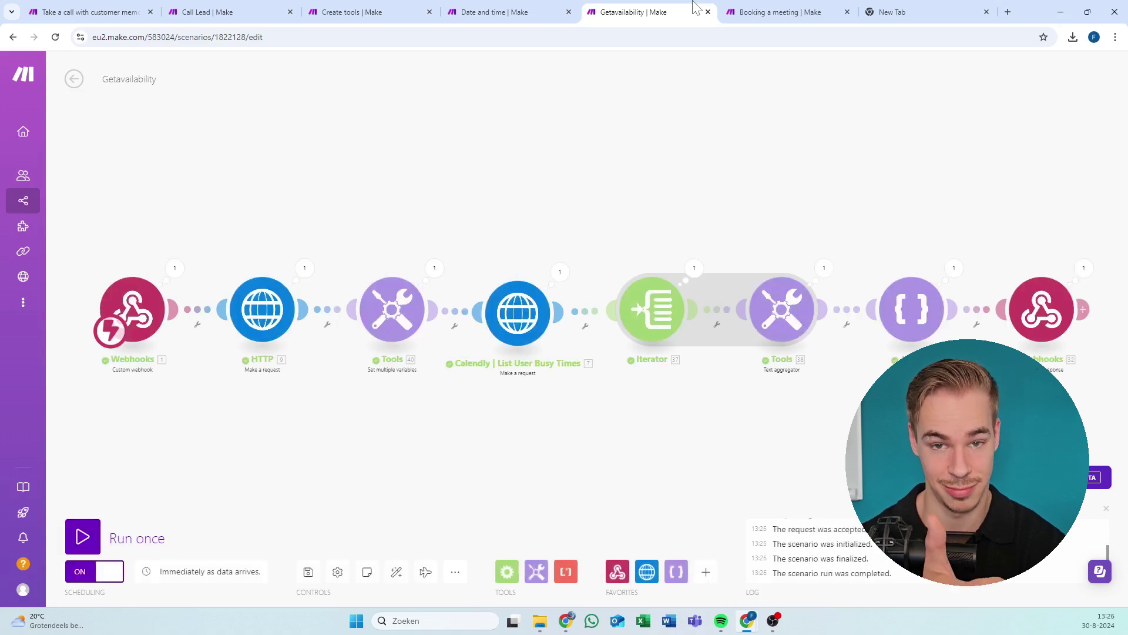
pyautogui.click(730, 9)
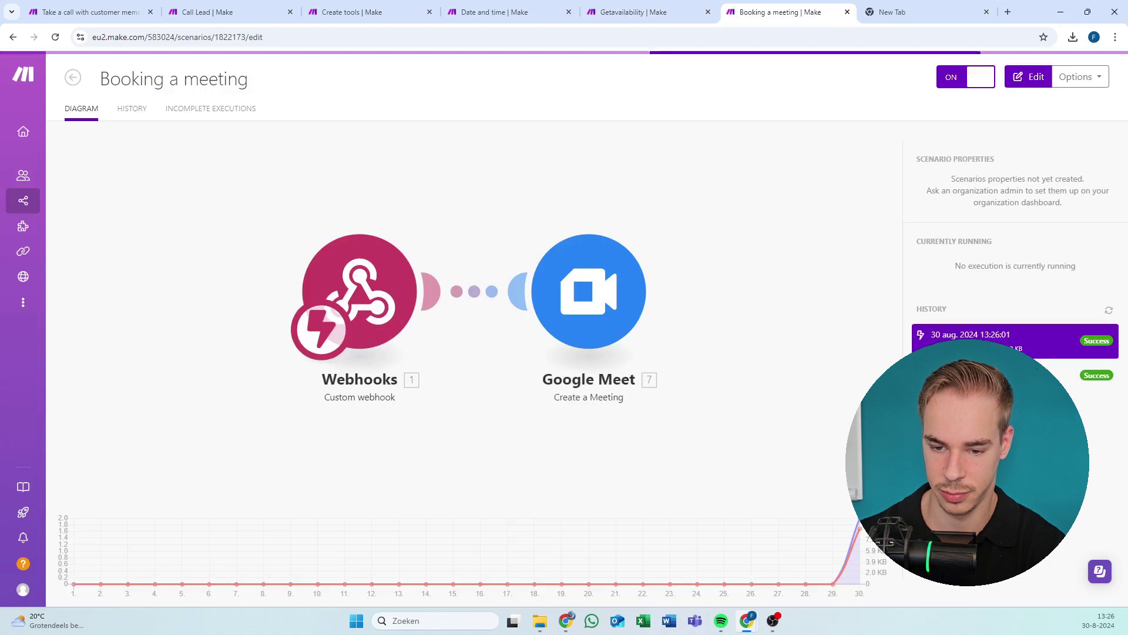
# Open the latest Booking a meeting run log and end the Vapi test call.
pyautogui.click(987, 335)
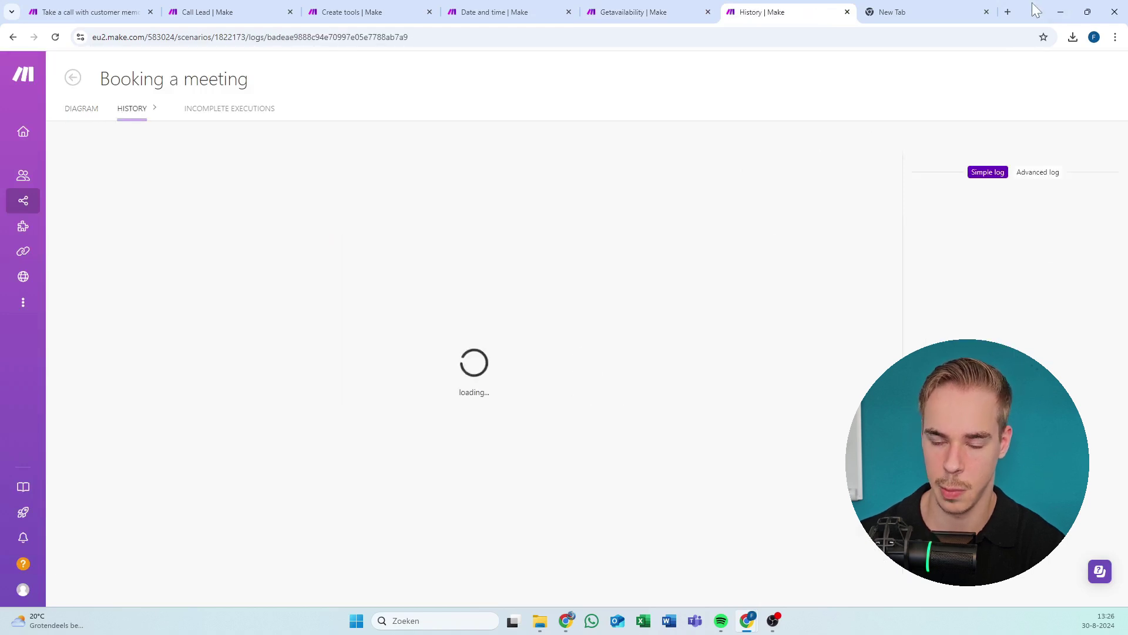
pyautogui.click(1061, 11)
pyautogui.click(1028, 85)
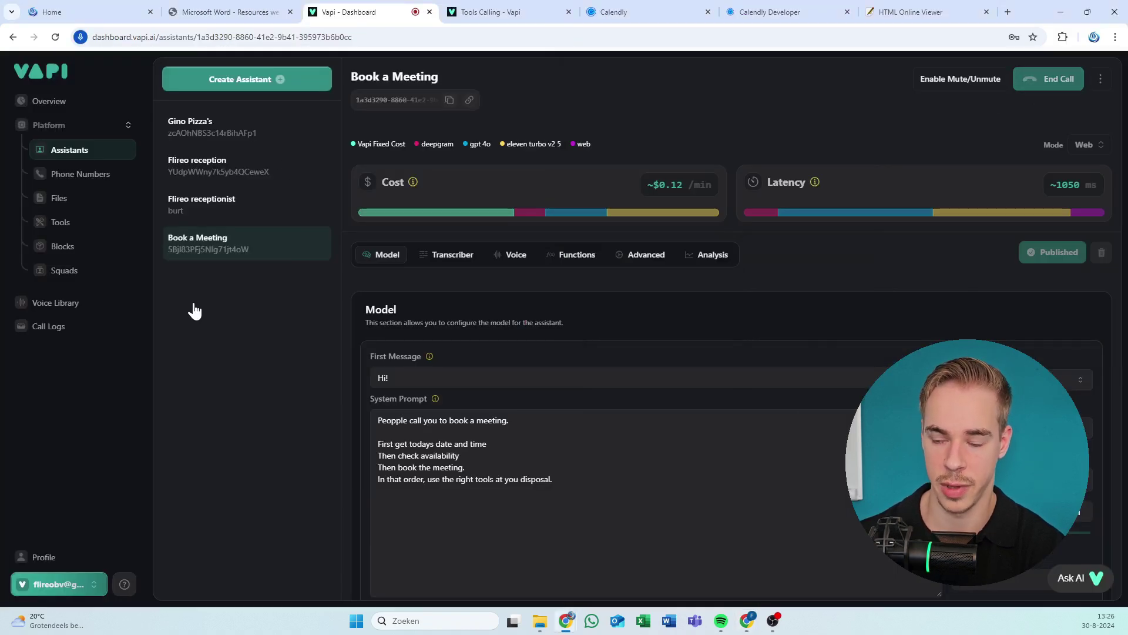
pyautogui.hotkey('alt', 'Tab')
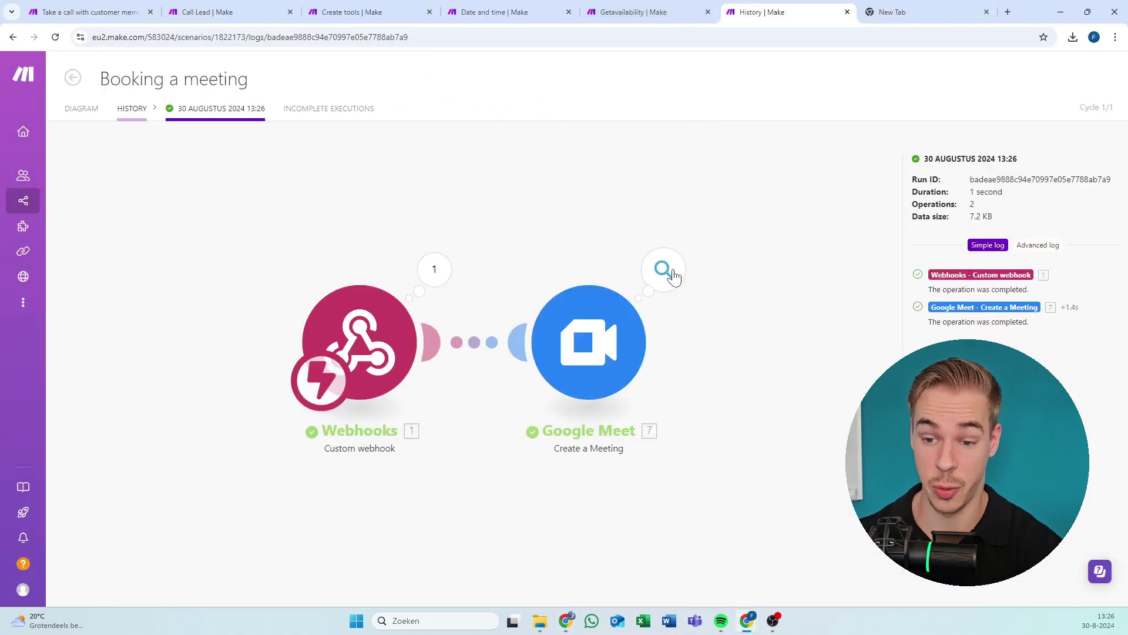
# Inspect the Google Meet output, including the caller details in the event name.
pyautogui.click(664, 269)
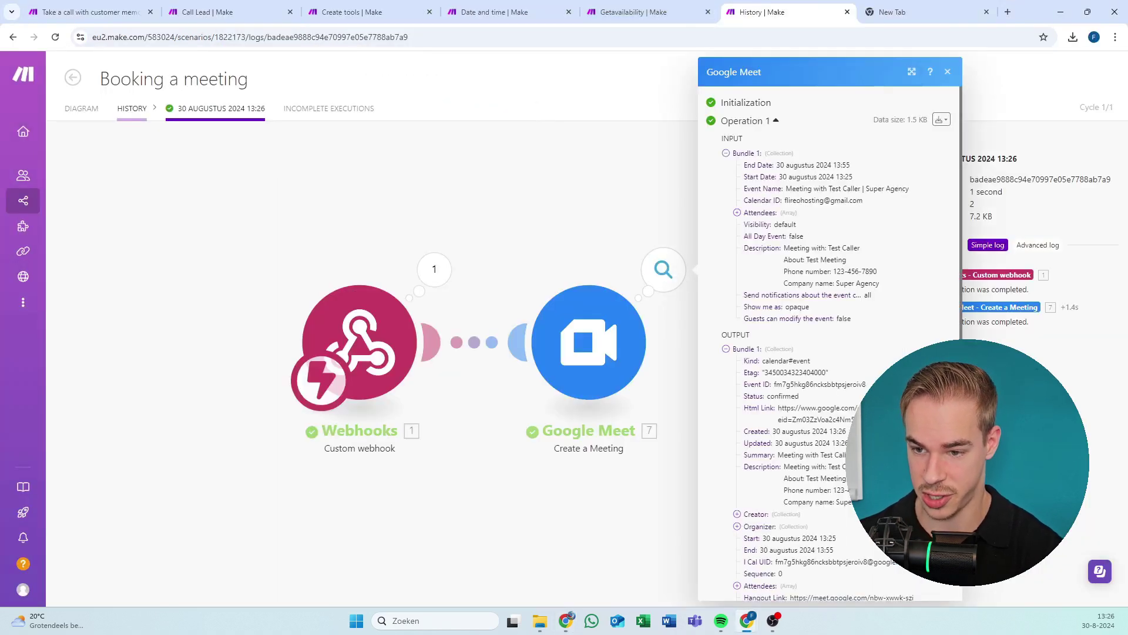
pyautogui.scroll(-1, 829, 329)
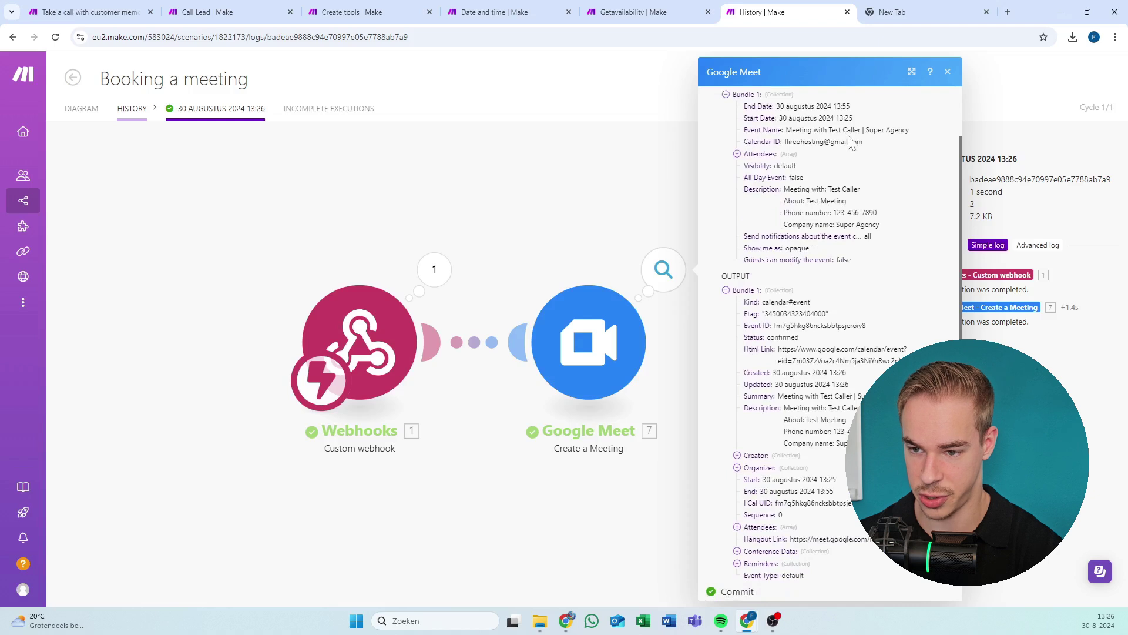
pyautogui.moveTo(843, 130); pyautogui.dragTo(910, 130)
pyautogui.click(814, 227)
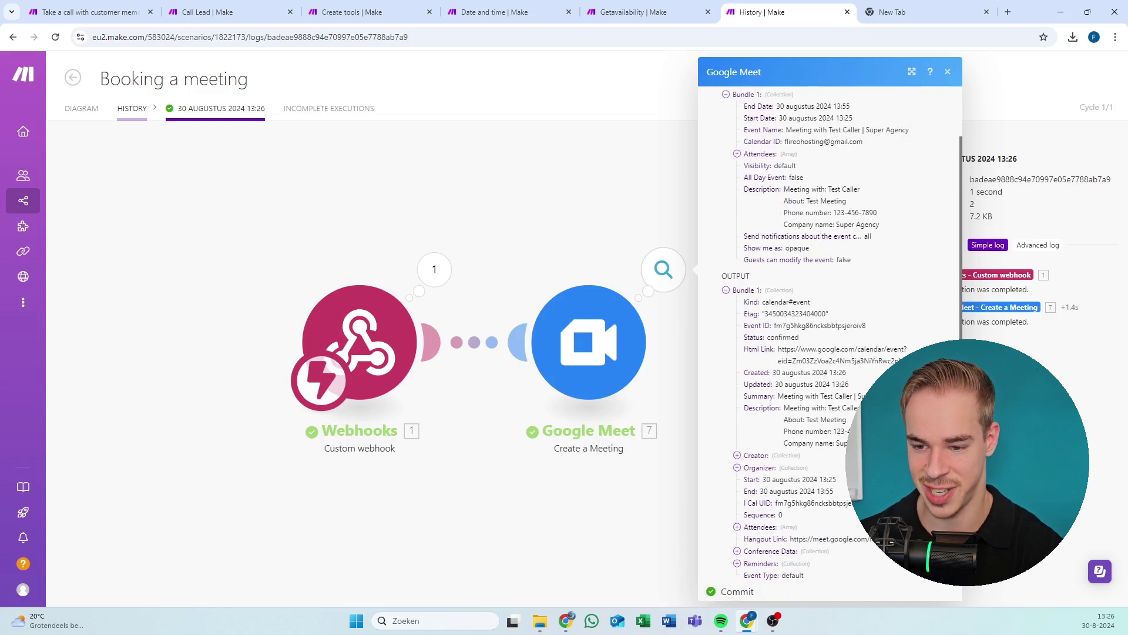
pyautogui.scroll(-1, 828, 329)
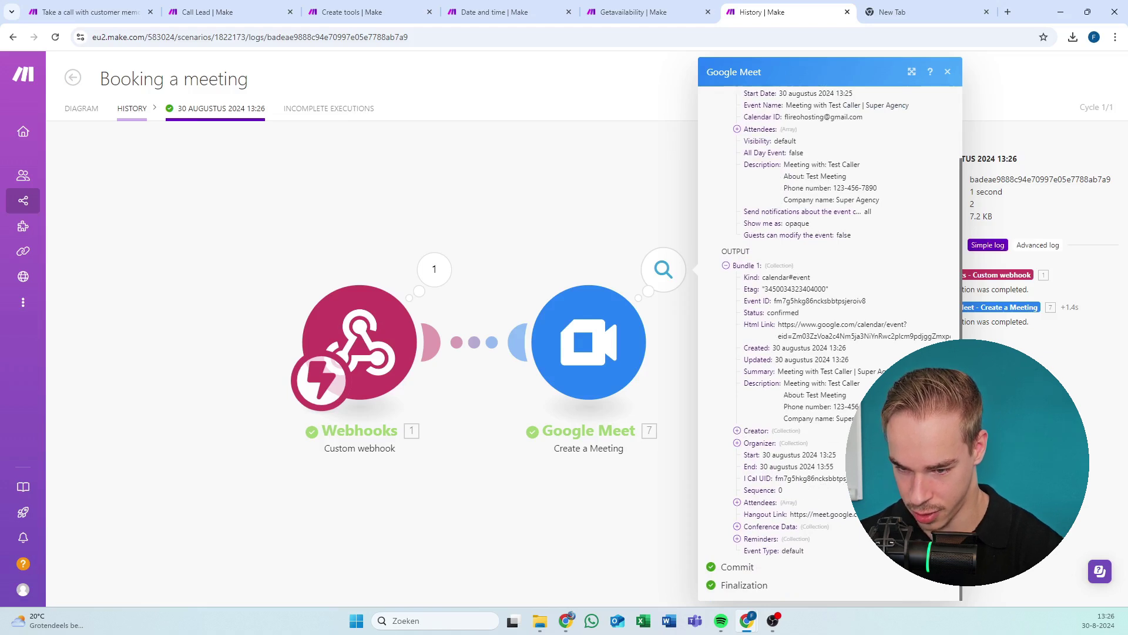
# Expand the attendees list and the second attendee's details, then close the Google Meet output.
pyautogui.click(742, 129)
pyautogui.click(757, 153)
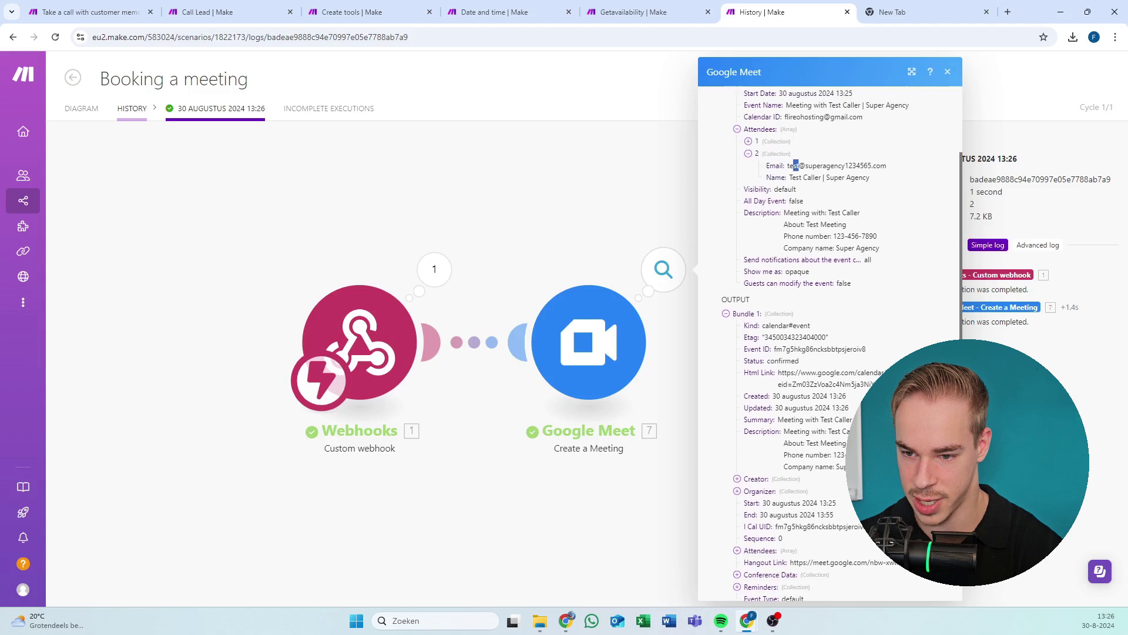
pyautogui.moveTo(796, 165); pyautogui.dragTo(845, 165)
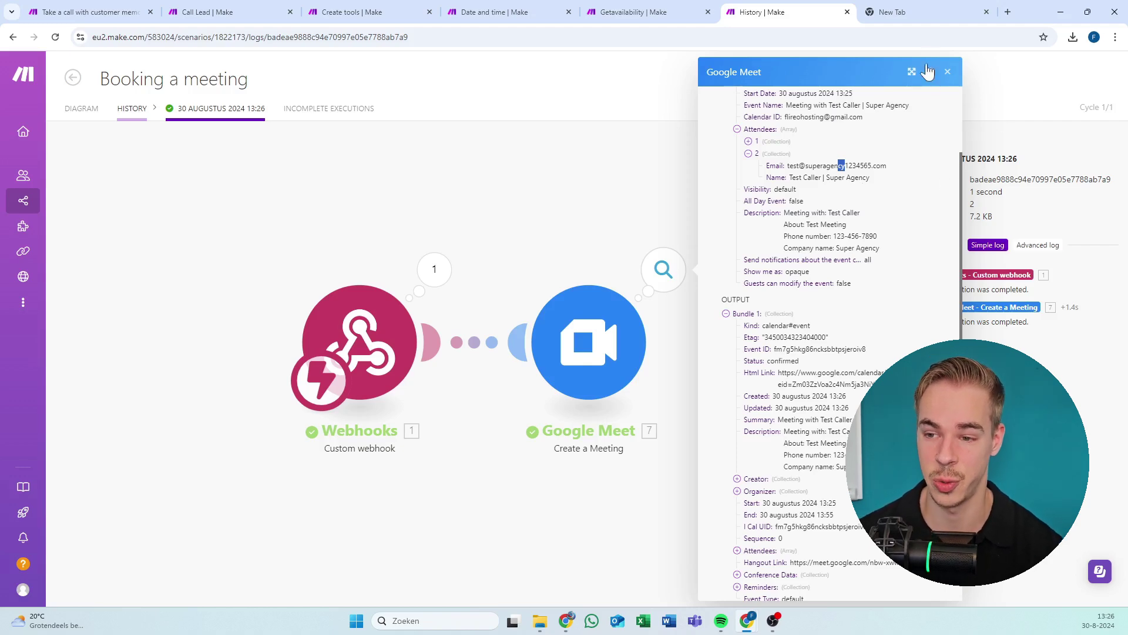
pyautogui.click(948, 71)
pyautogui.click(675, 8)
pyautogui.click(517, 12)
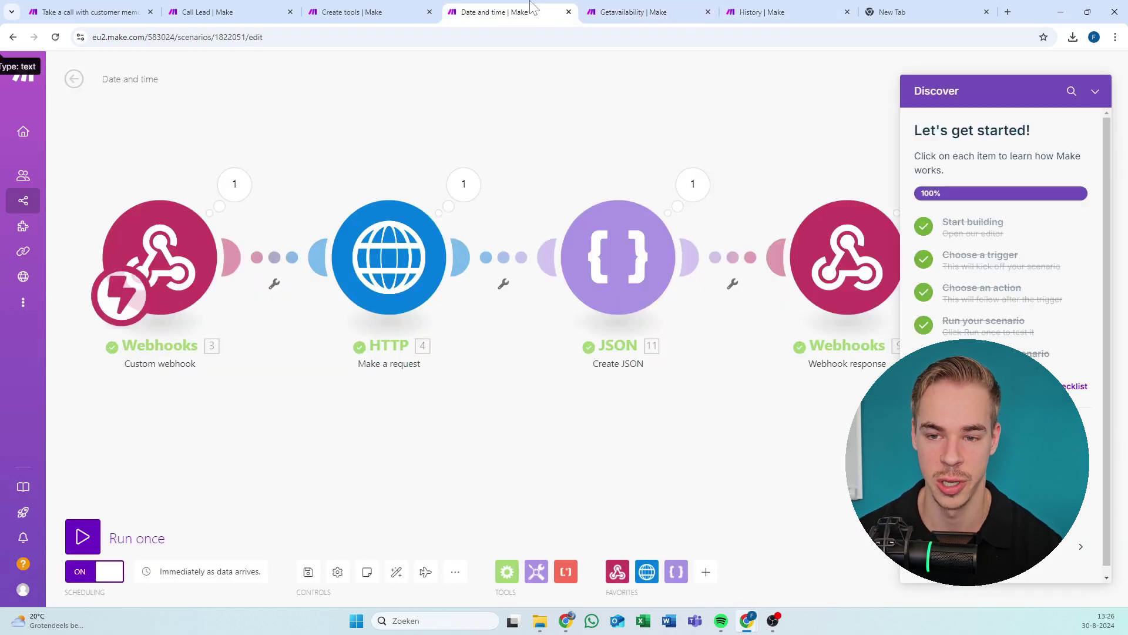
pyautogui.click(629, 12)
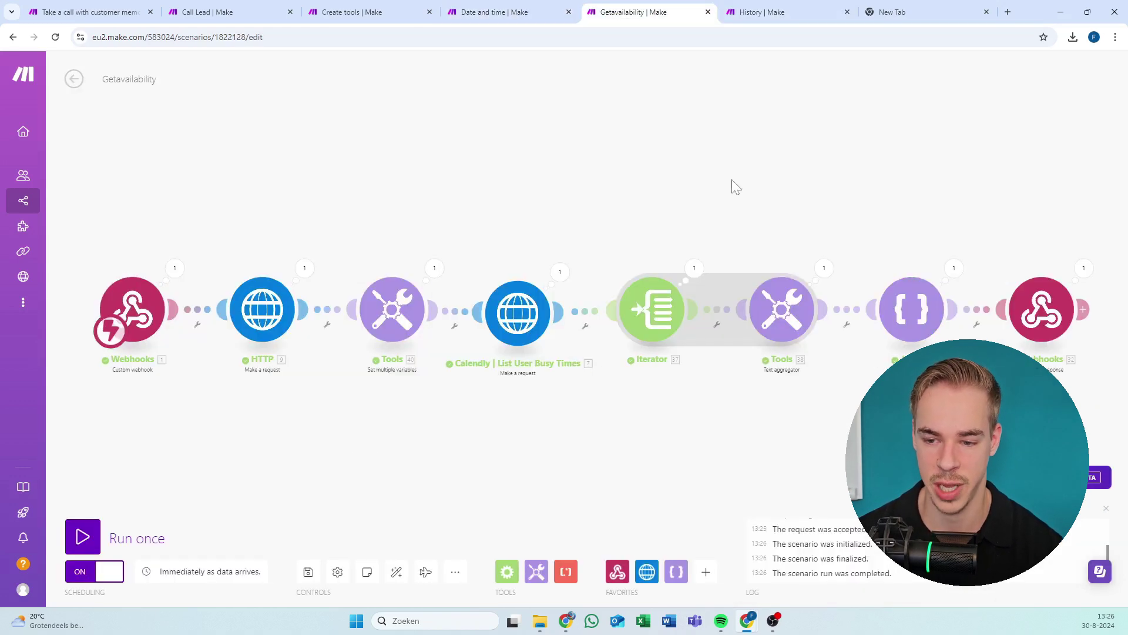
pyautogui.click(914, 311)
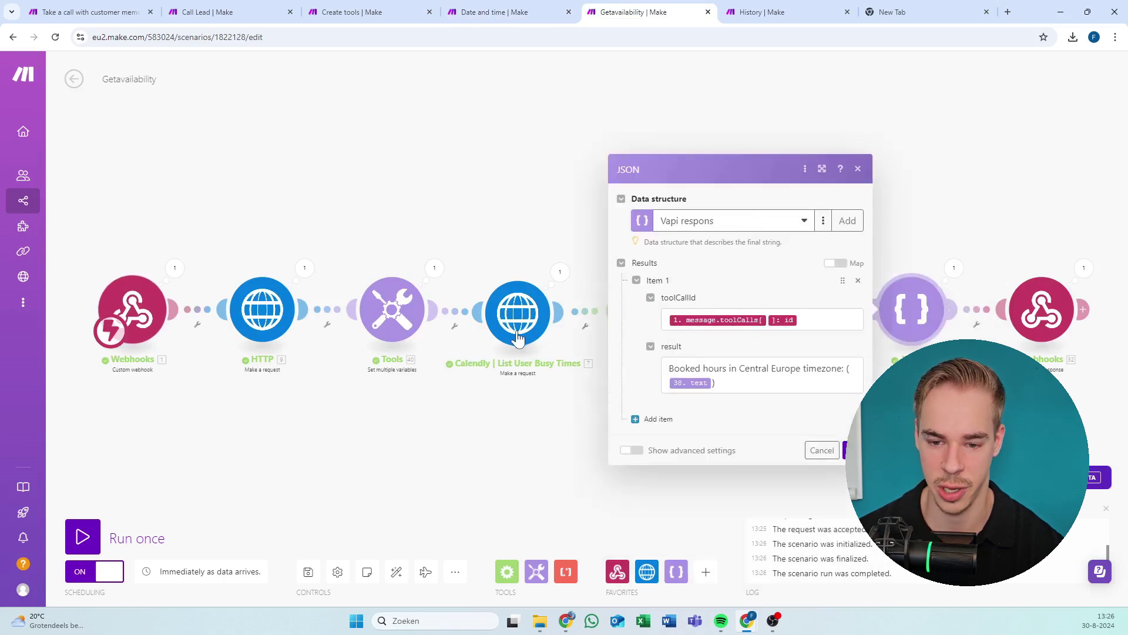
pyautogui.click(517, 311)
pyautogui.click(392, 310)
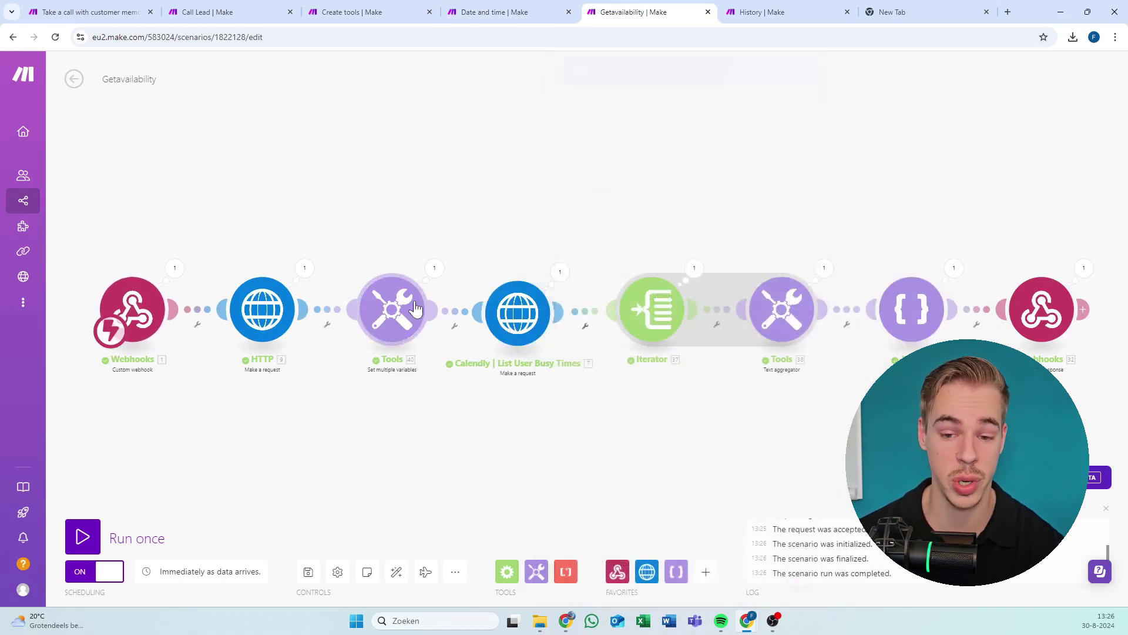
pyautogui.click(308, 193)
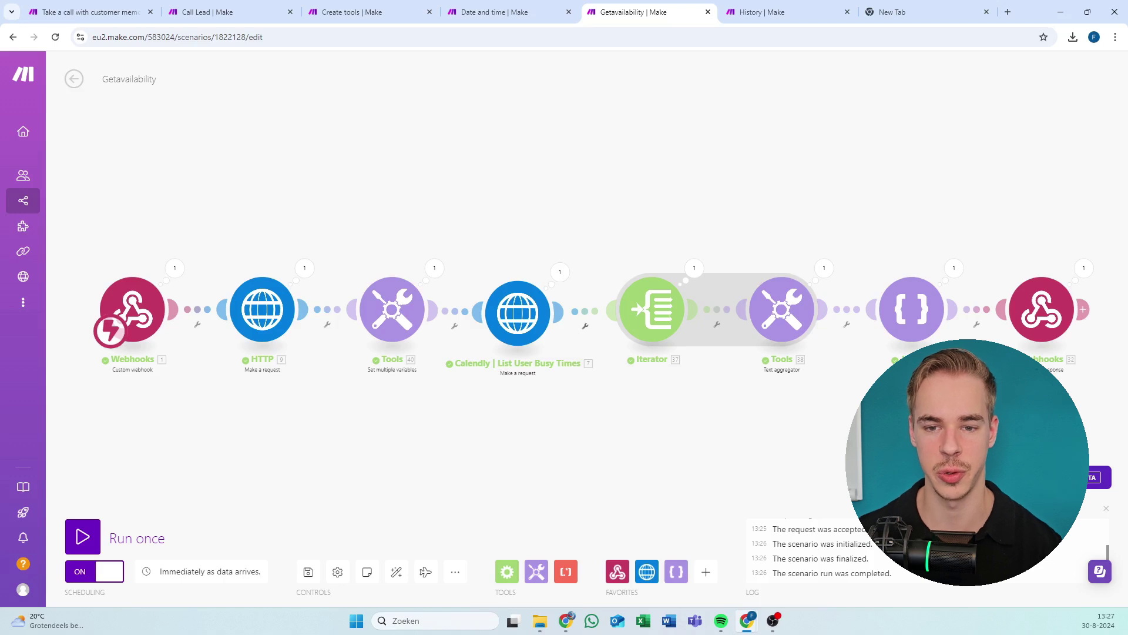
# Flip past the Date and time and Getavailability tabs, review the Booking a meeting history, then open Call Lead.
pyautogui.click(501, 11)
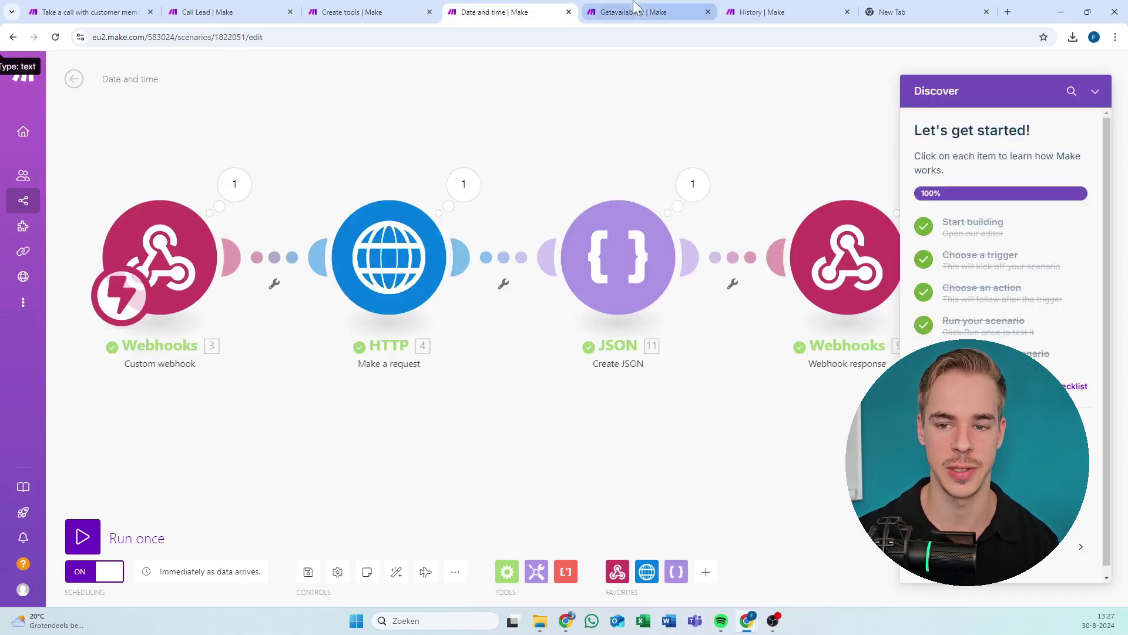
pyautogui.click(608, 11)
pyautogui.click(747, 10)
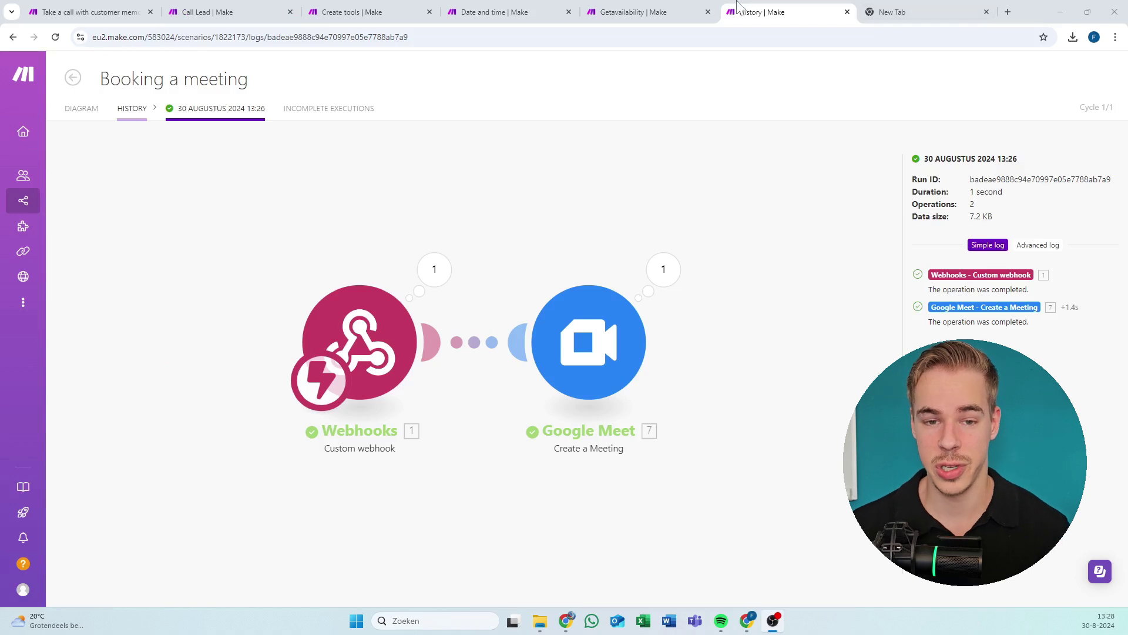
pyautogui.click(229, 9)
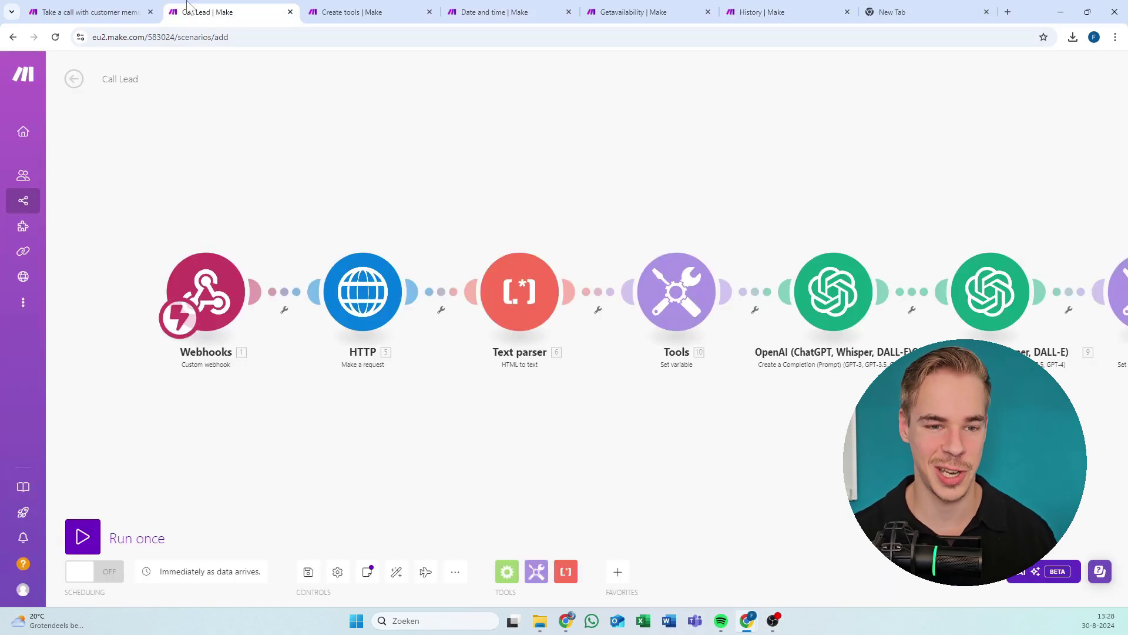
# Reload the first tab and pan and zoom out until the router's Call lead and Google Sheets branches show.
pyautogui.click(134, 8)
pyautogui.hotkey('ctrl', 'Tab')
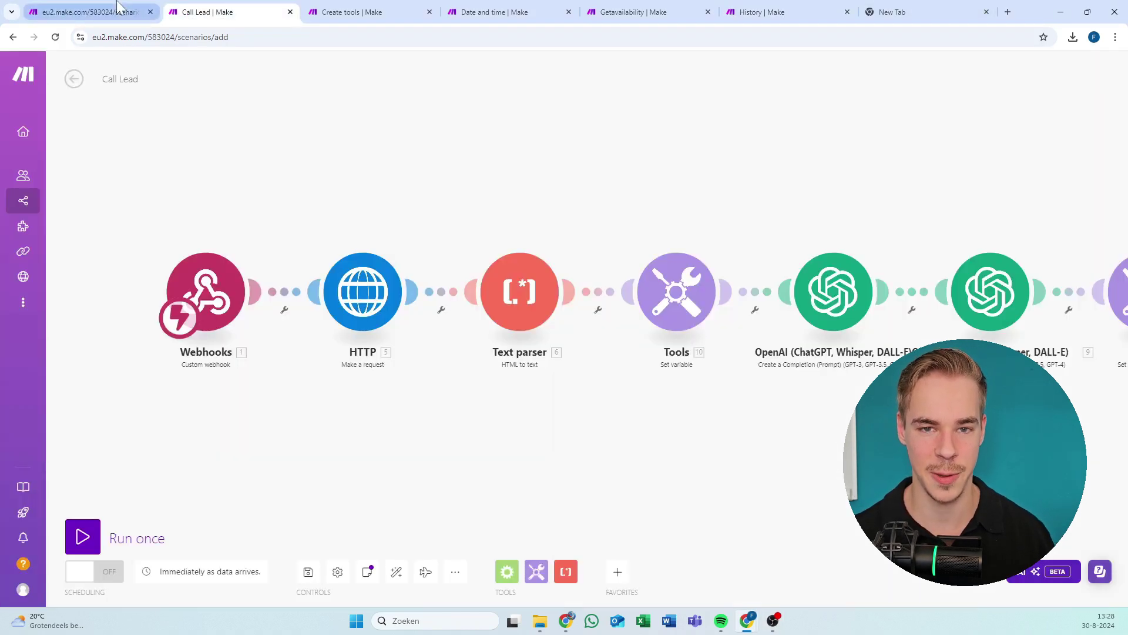
pyautogui.moveTo(118, 7)
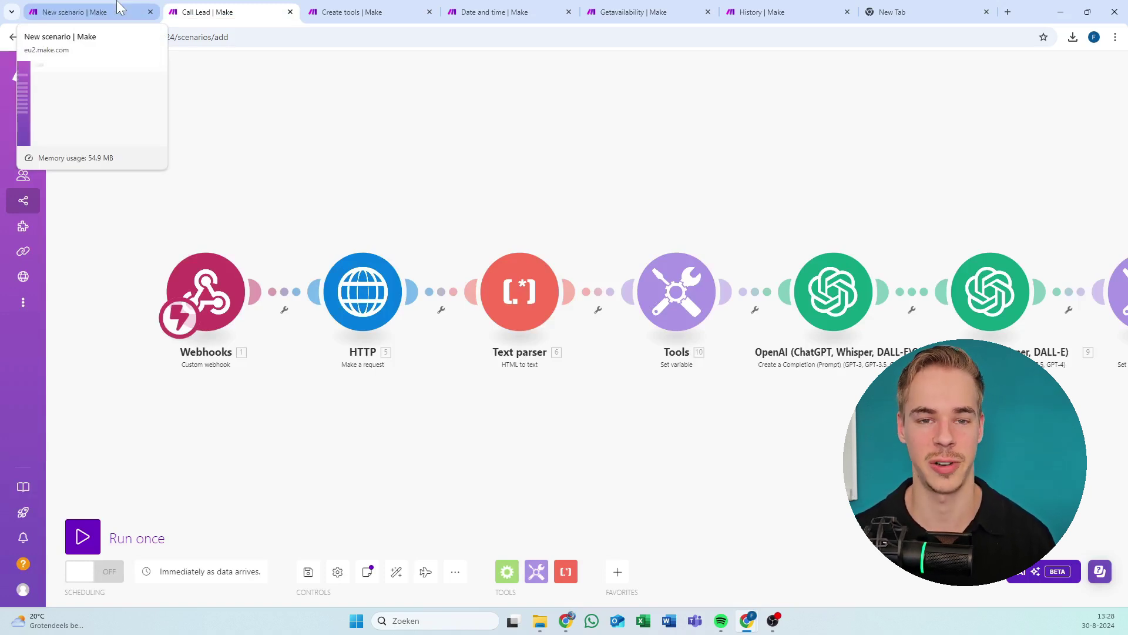
pyautogui.moveTo(351, 88); pyautogui.dragTo(245, 129)
pyautogui.scroll(-3, 259, 141)
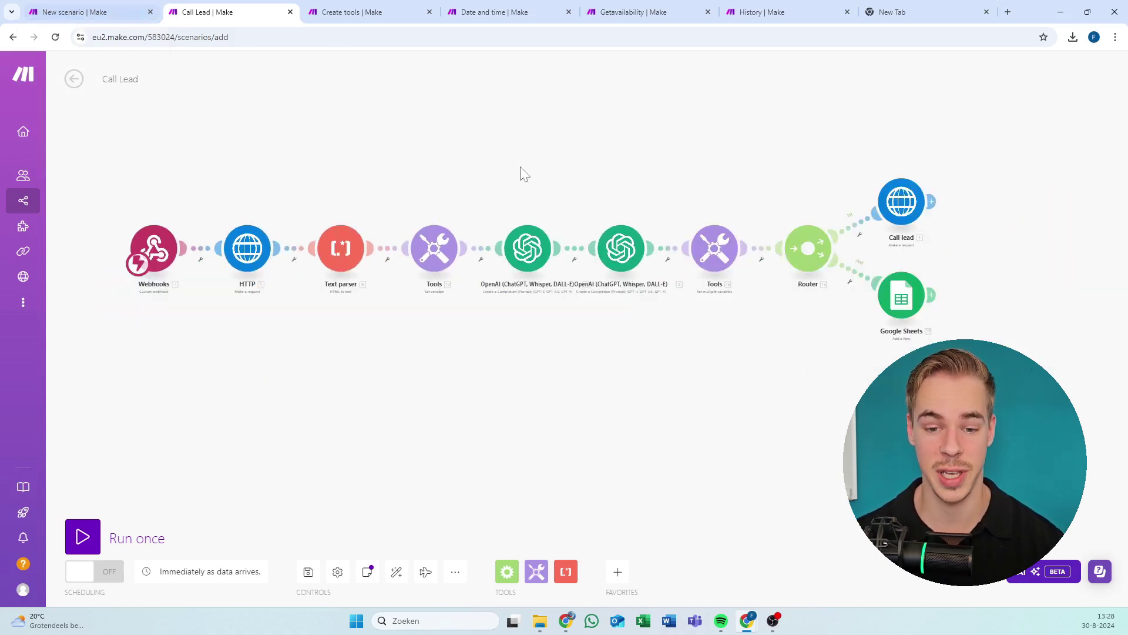
# Show the All scenarios list in the New scenario tab.
pyautogui.click(88, 12)
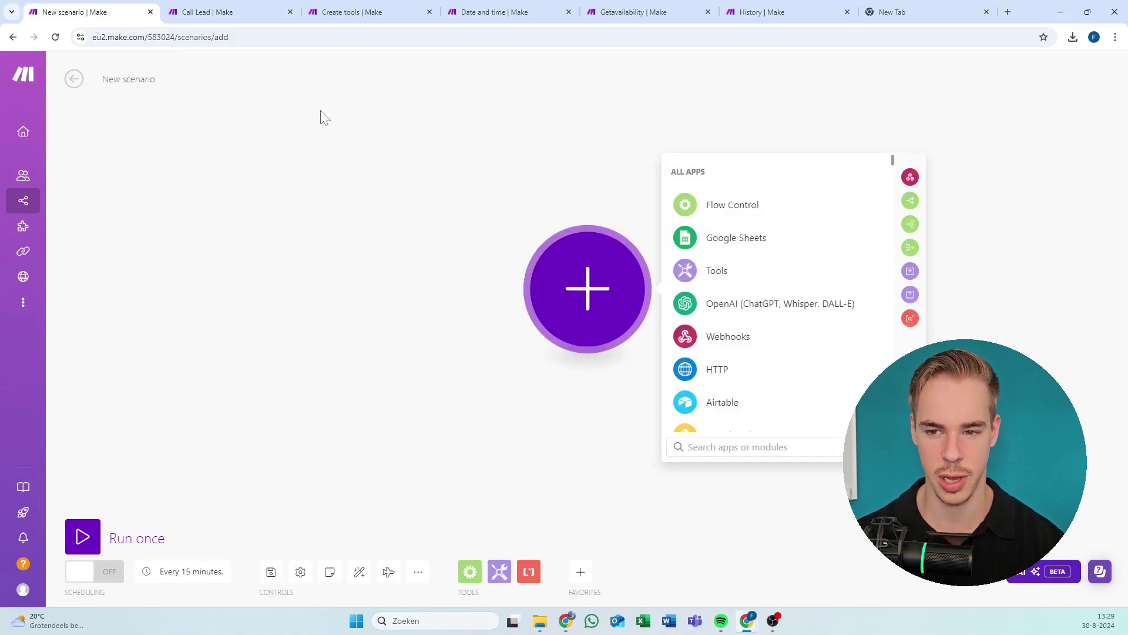
pyautogui.moveTo(70, 79)
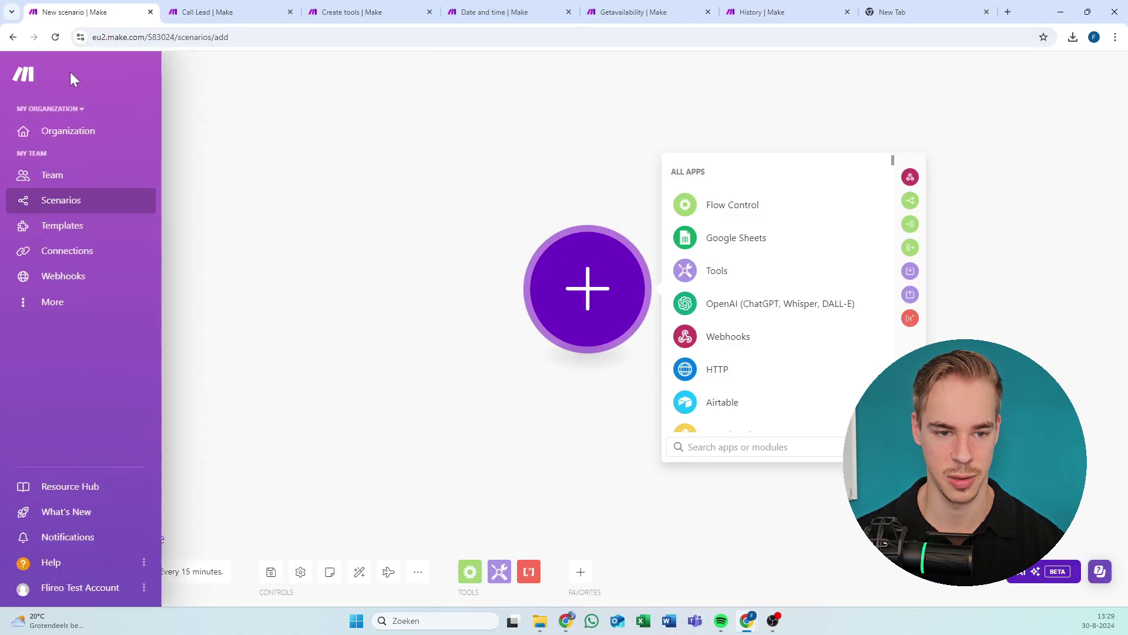
pyautogui.click(56, 200)
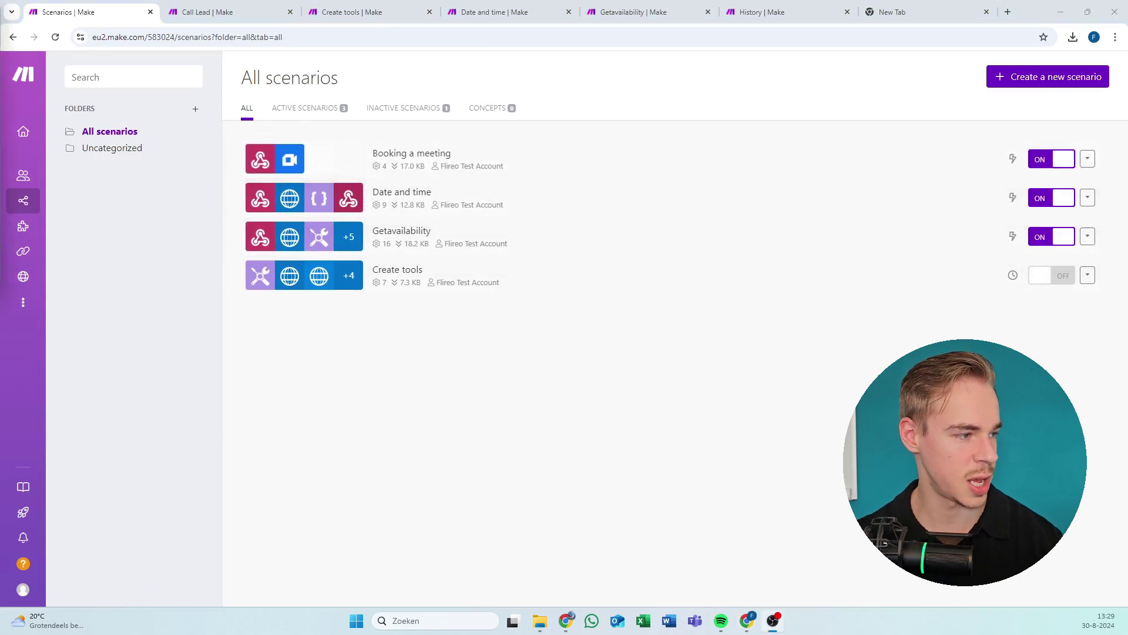
# Close the Create tools, Date and time, Getavailability and run history tabs.
pyautogui.click(374, 9)
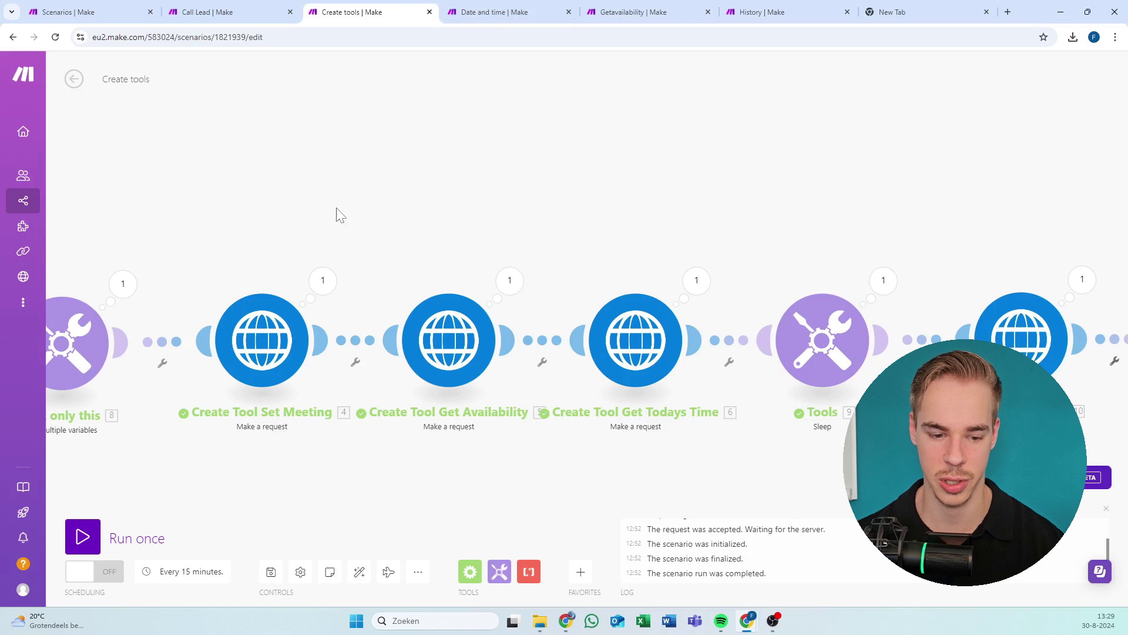
pyautogui.hotkey('ctrl', 'Tab')
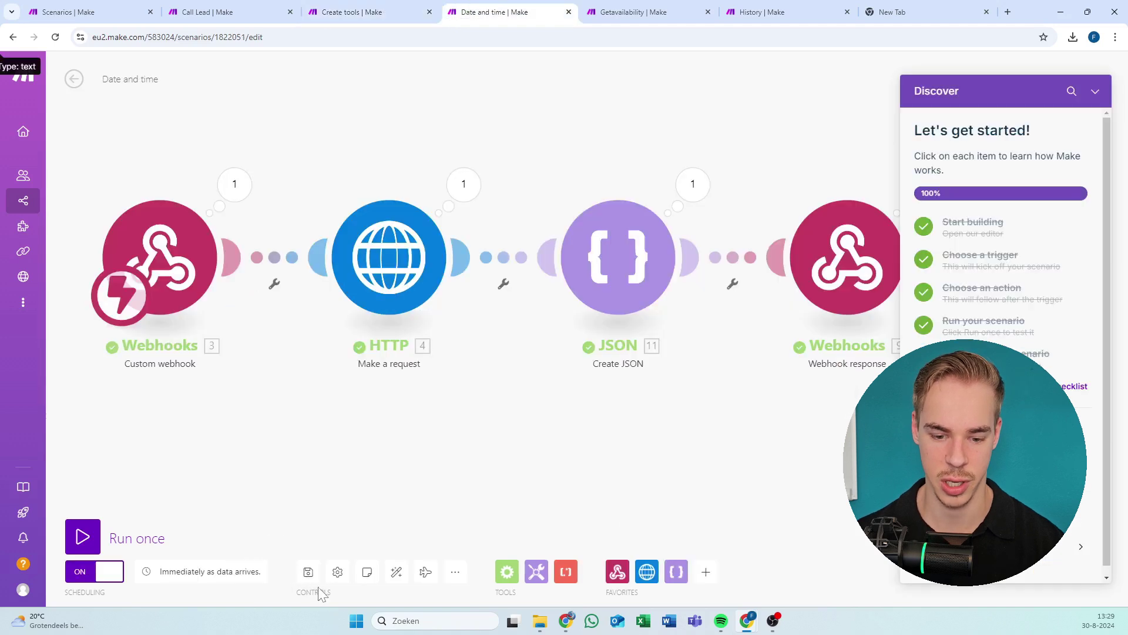
pyautogui.hotkey('ctrl', 'Tab')
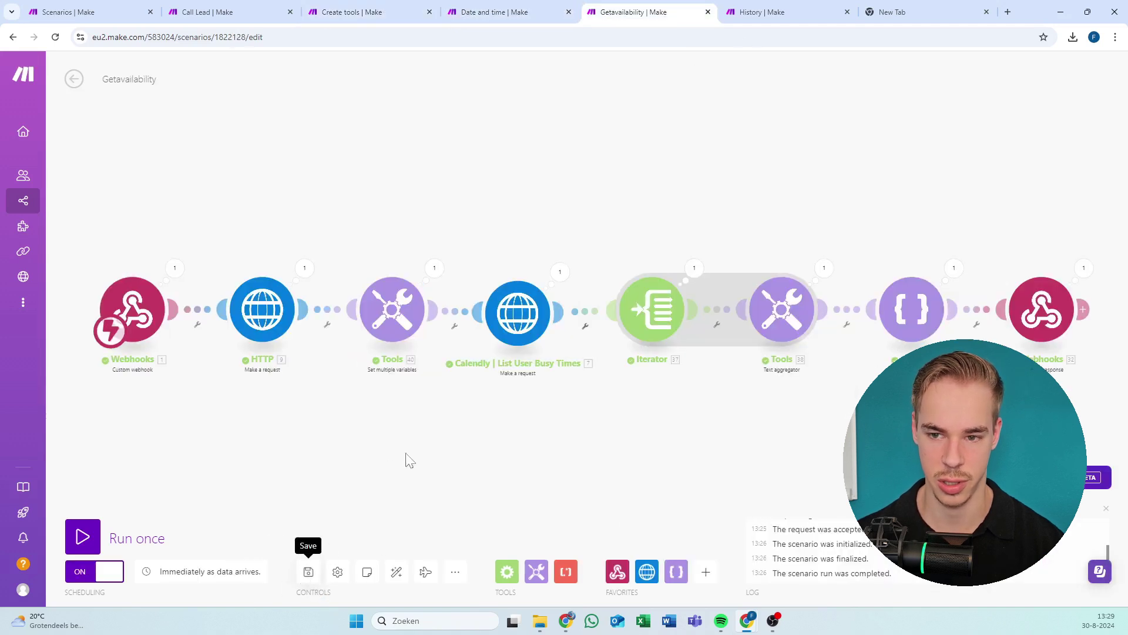
pyautogui.click(430, 12)
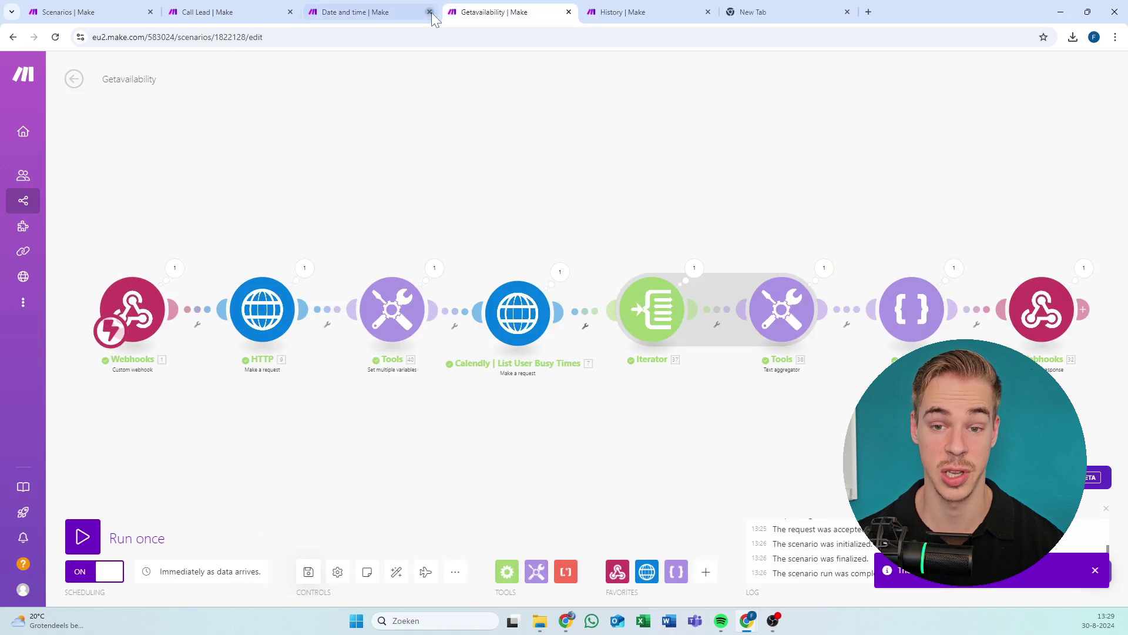
pyautogui.click(430, 12)
pyautogui.click(430, 12)
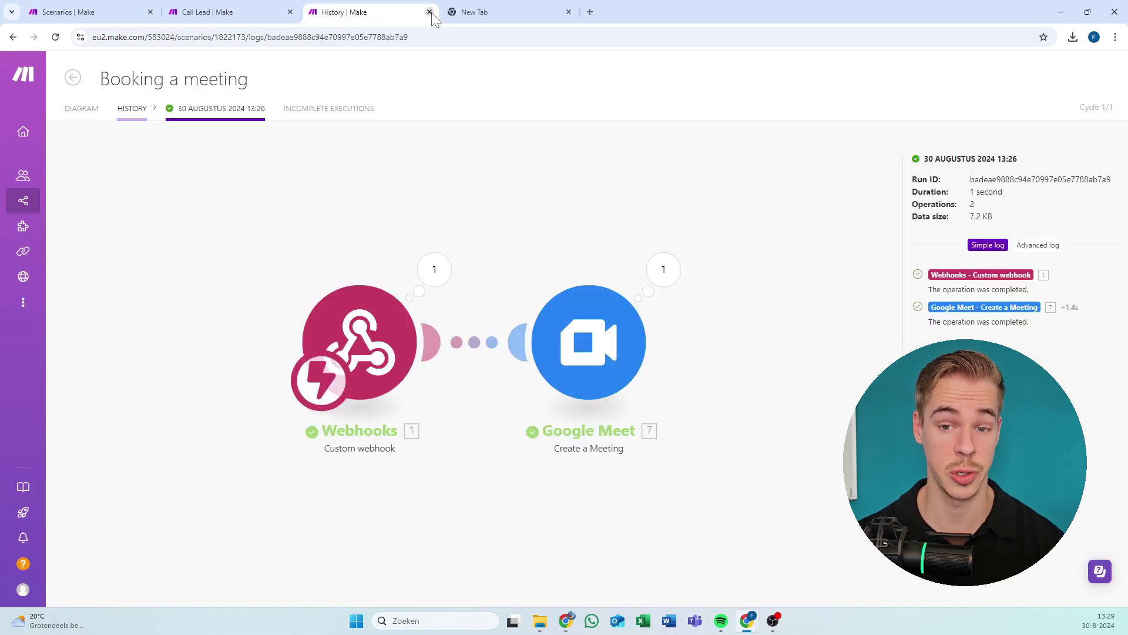
pyautogui.click(430, 11)
# Try saving the Call Lead scenario and dismiss the hook-not-found error.
pyautogui.click(273, 9)
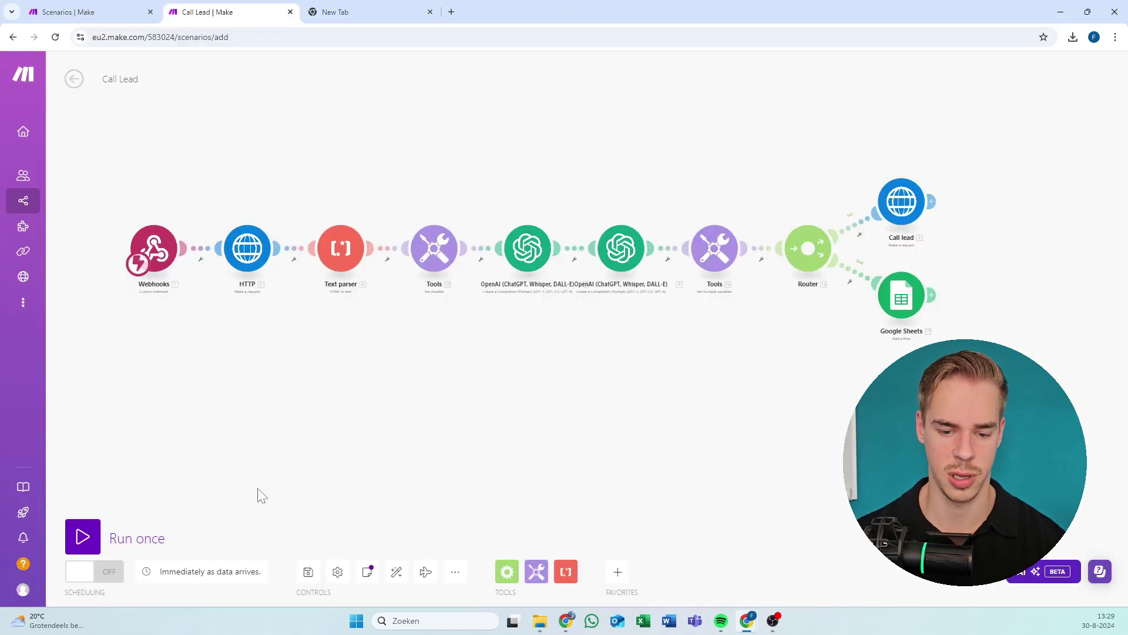
pyautogui.click(307, 573)
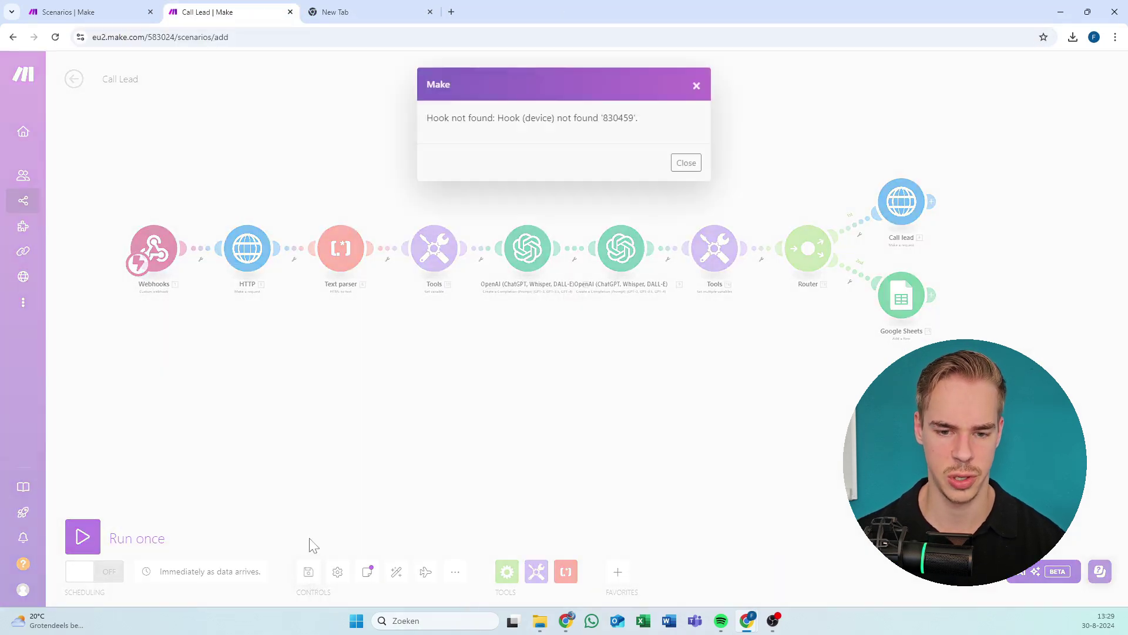
pyautogui.click(695, 87)
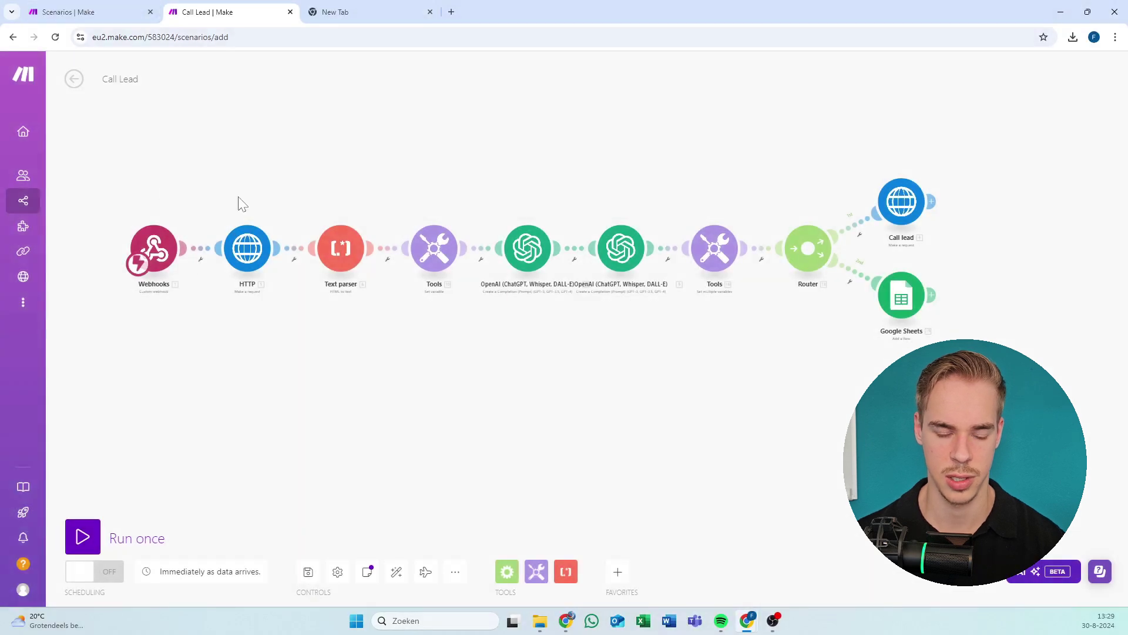
# Create the 'Vapi call lead' webhook trigger, save the scenario, and dismiss the missing-connection error.
pyautogui.click(154, 247)
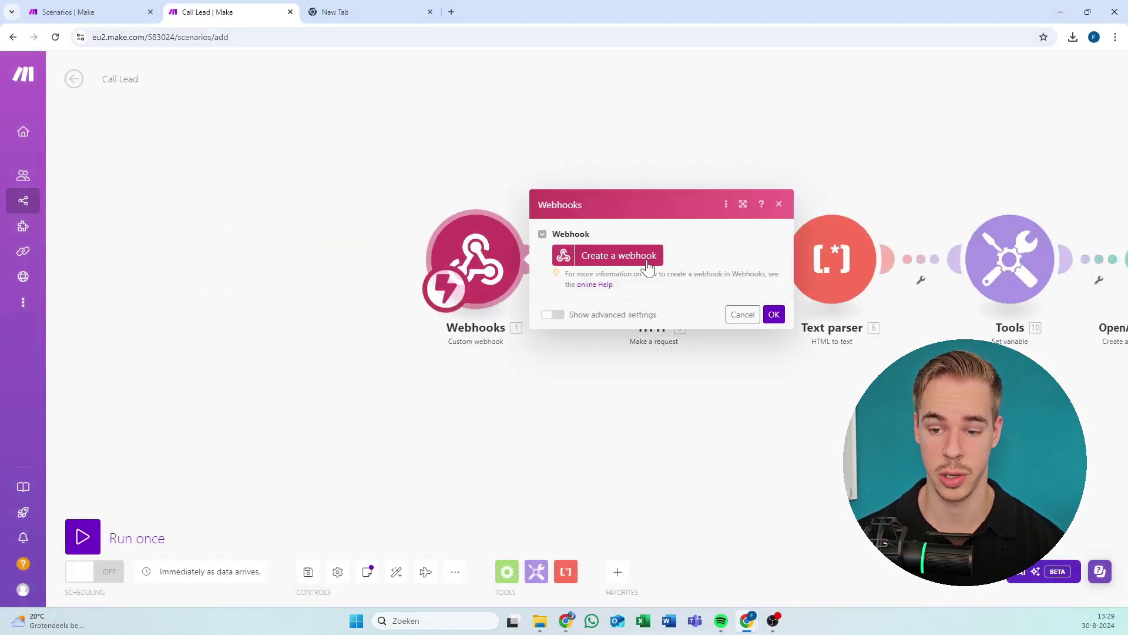
pyautogui.click(649, 266)
pyautogui.doubleClick(787, 208)
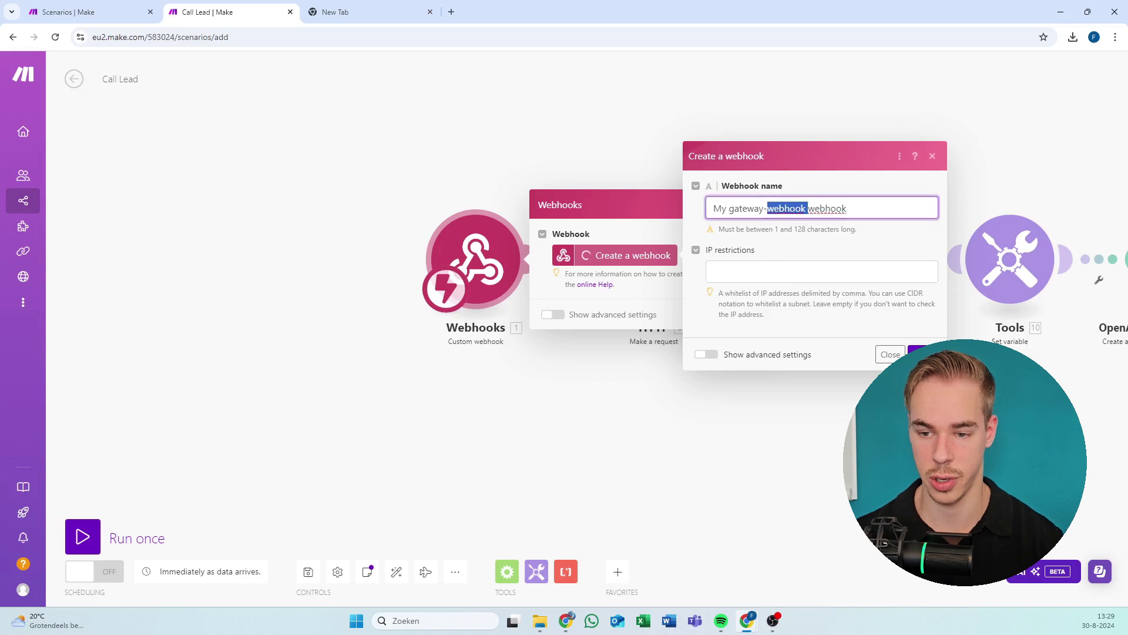
pyautogui.hotkey('ctrl', 'a')
pyautogui.write('Vapi c')
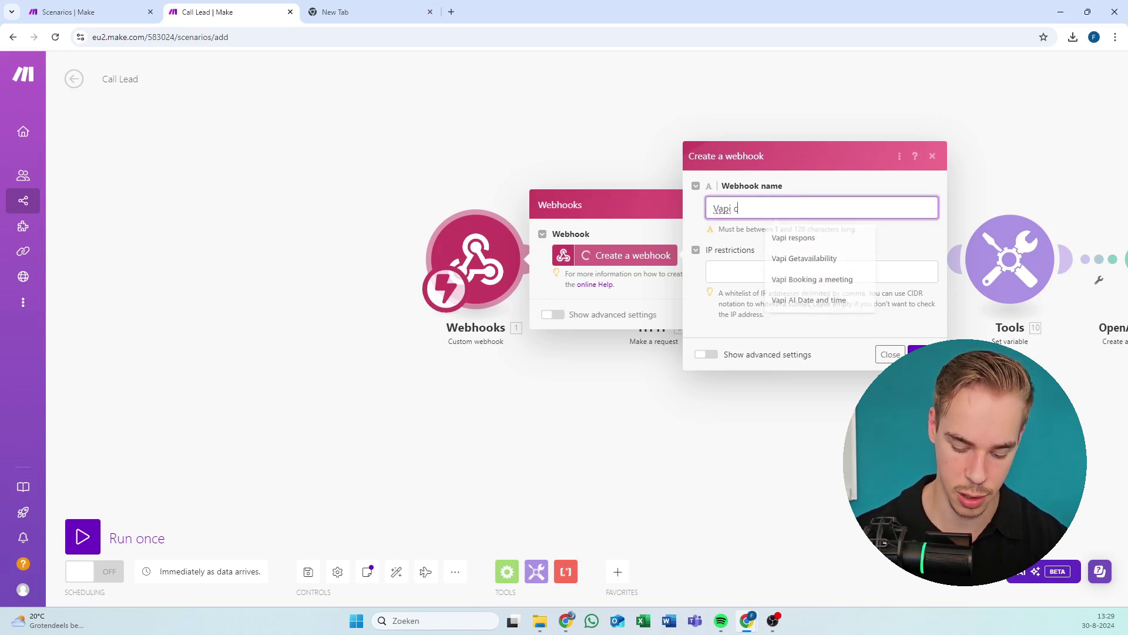
pyautogui.write('all lead')
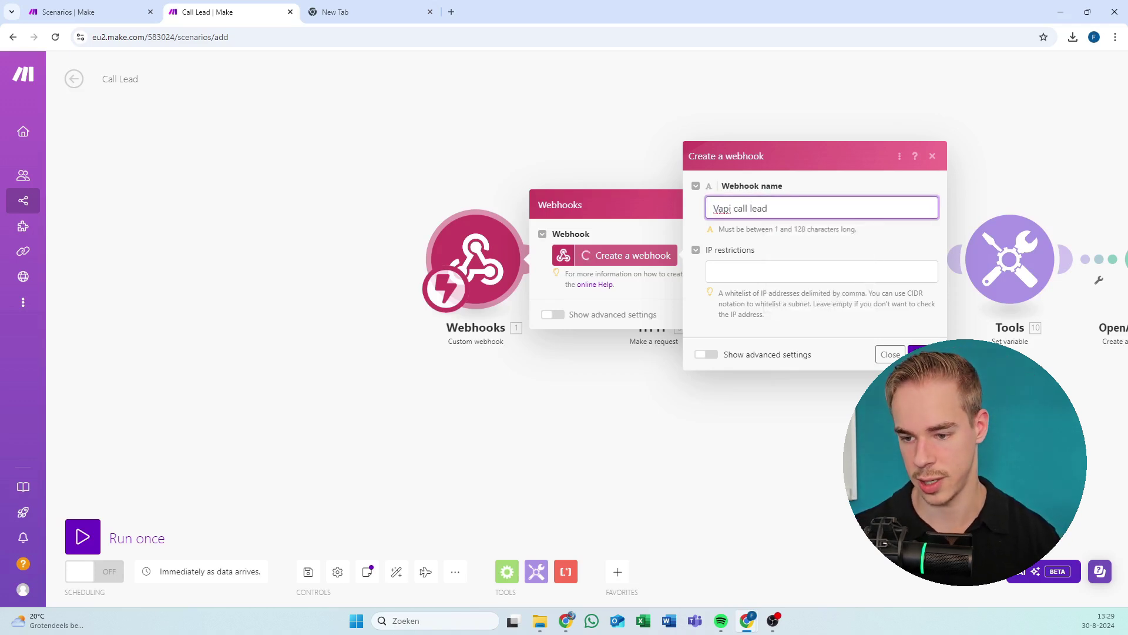
pyautogui.press('Return')
pyautogui.click(775, 353)
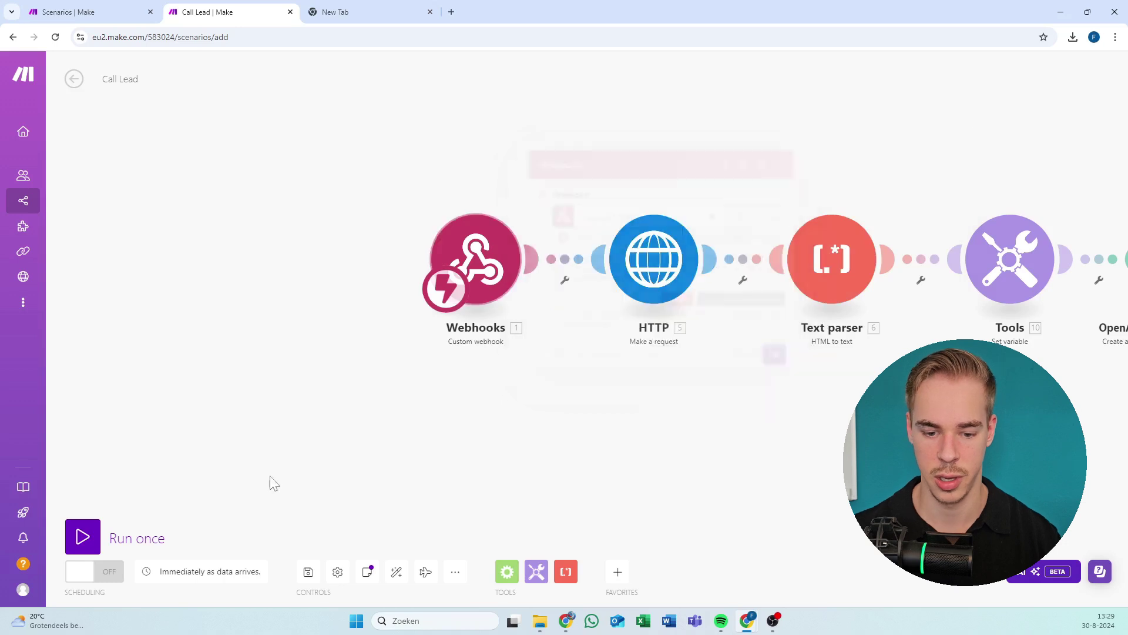
pyautogui.click(309, 572)
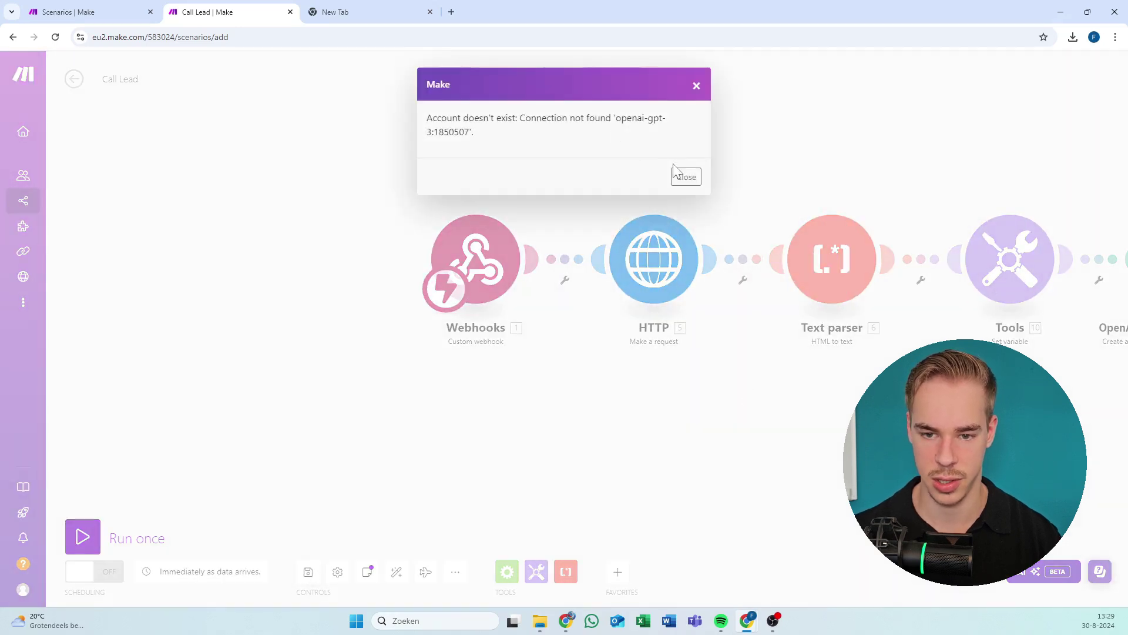
pyautogui.click(684, 177)
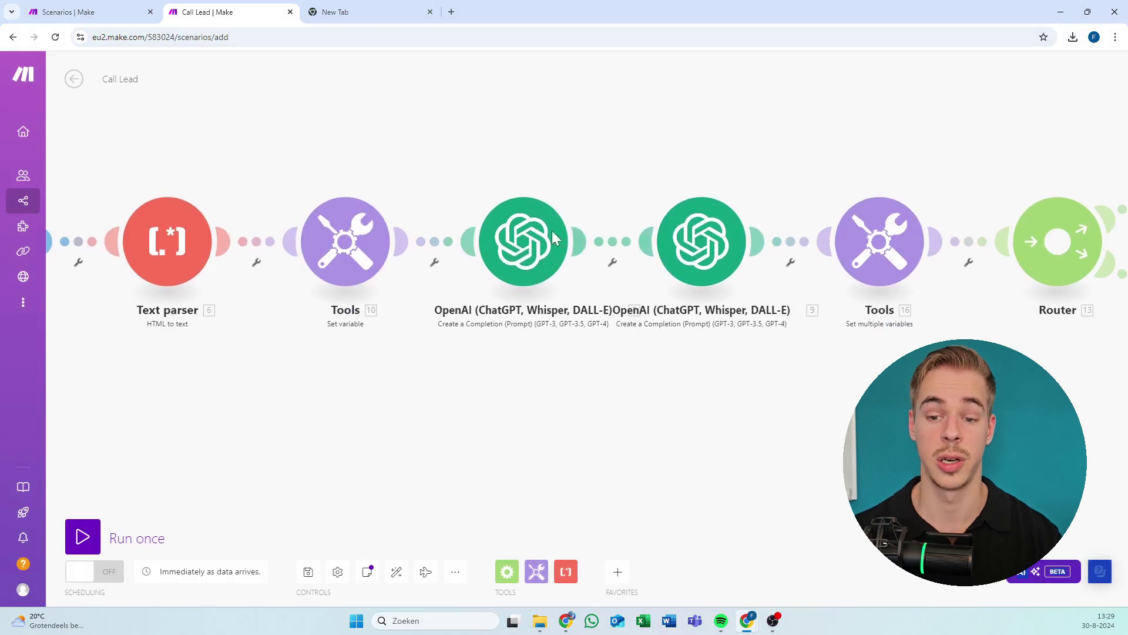
# Begin an OpenAI connection on the first OpenAI module, then cancel without entering an API key.
pyautogui.click(551, 230)
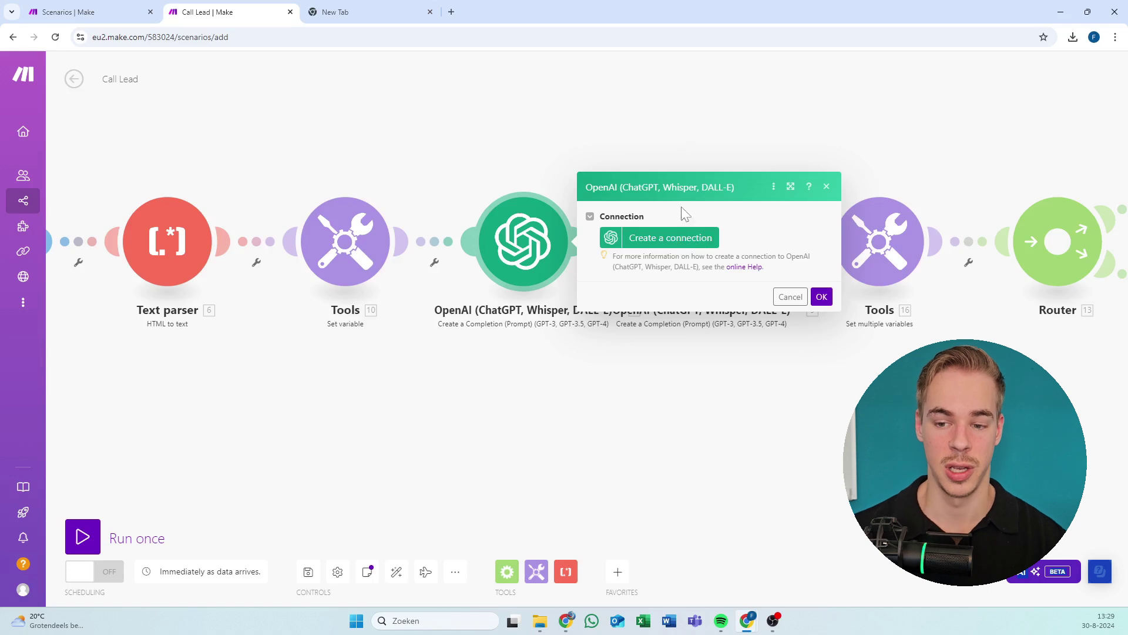
pyautogui.click(688, 238)
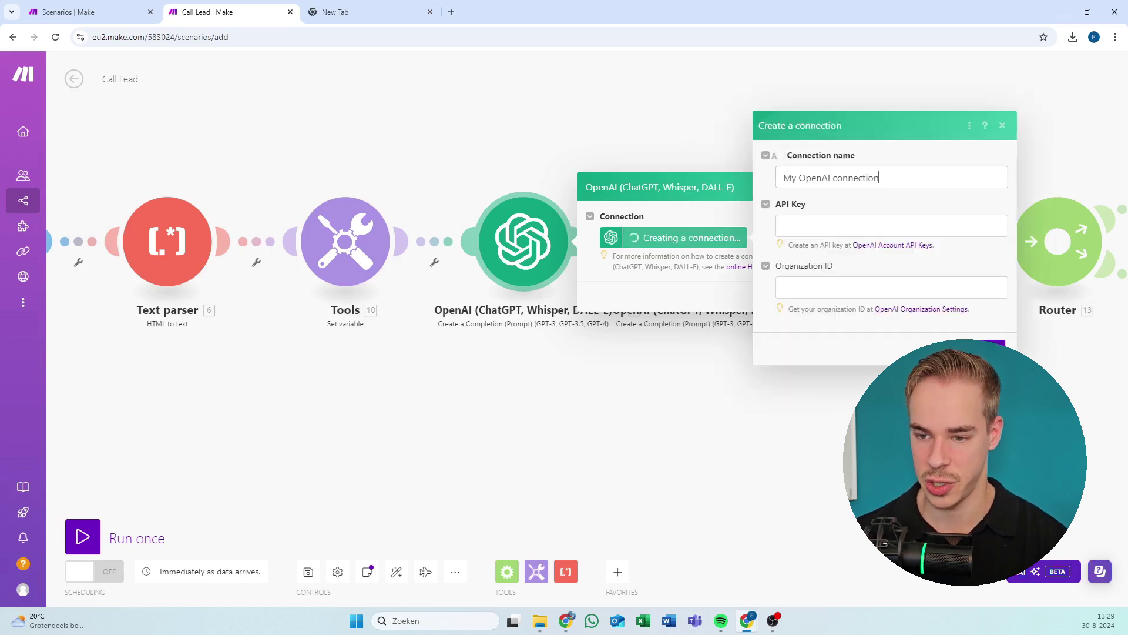
pyautogui.click(892, 225)
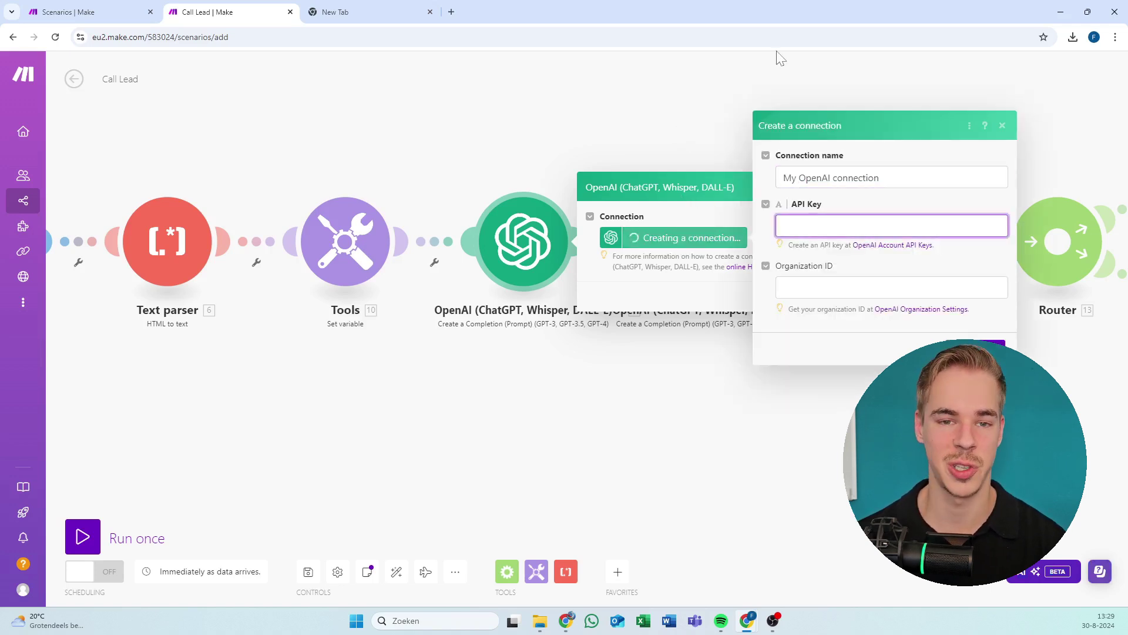
pyautogui.click(676, 154)
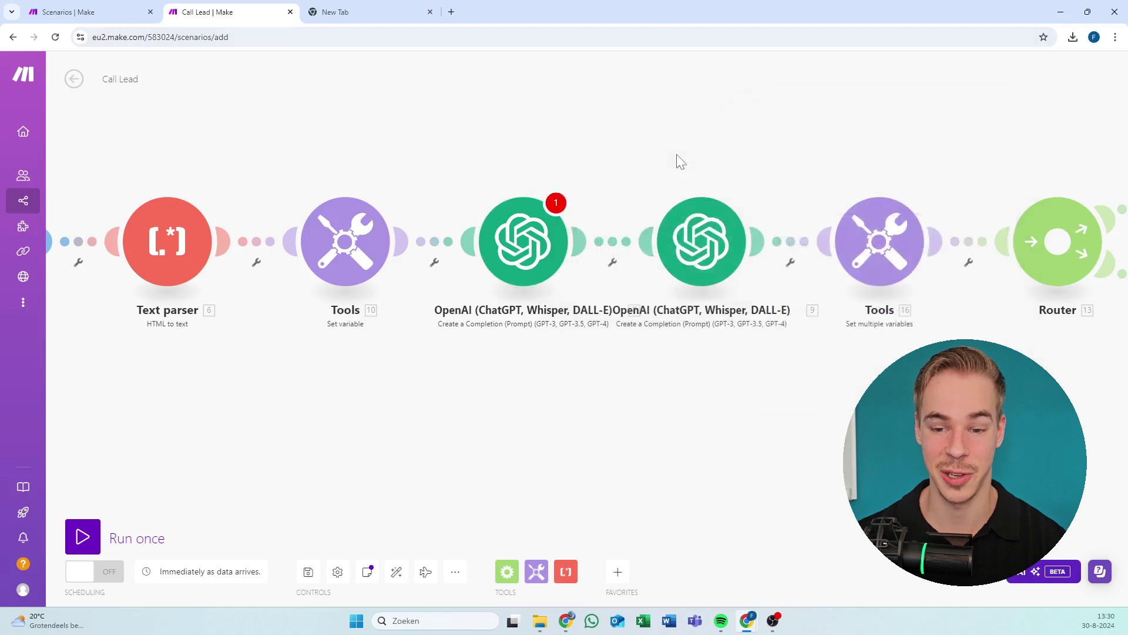
pyautogui.scroll(-2, 620, 164)
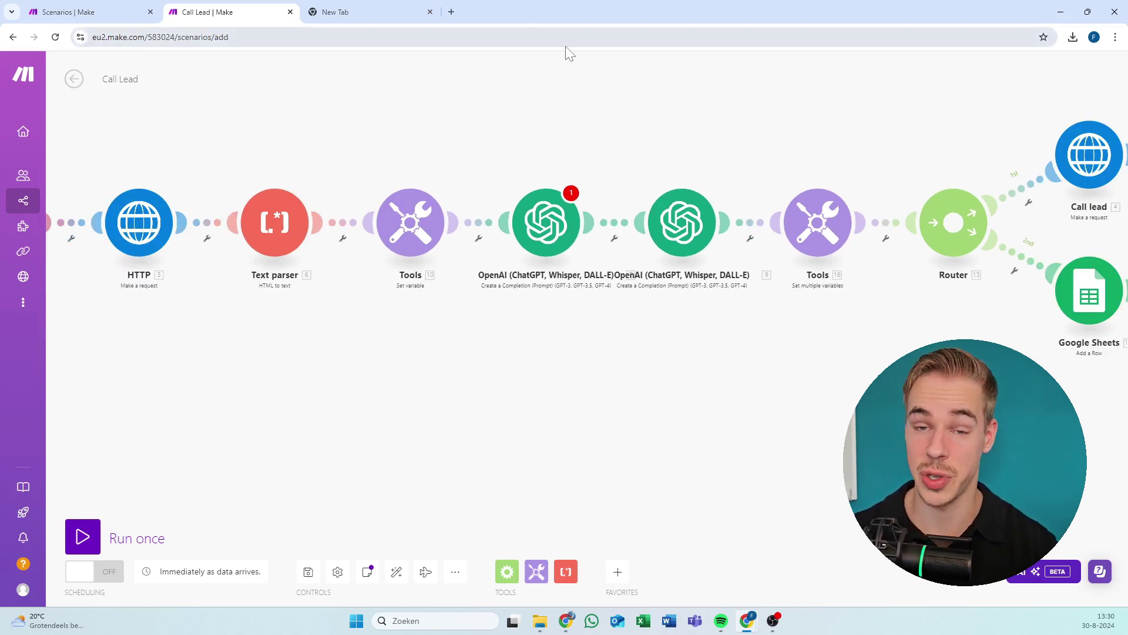
# In the other Chrome window, open the OpenAI playground from the Automatisering bookmarks folder.
pyautogui.click(431, 13)
pyautogui.hotkey('alt', 'Tab')
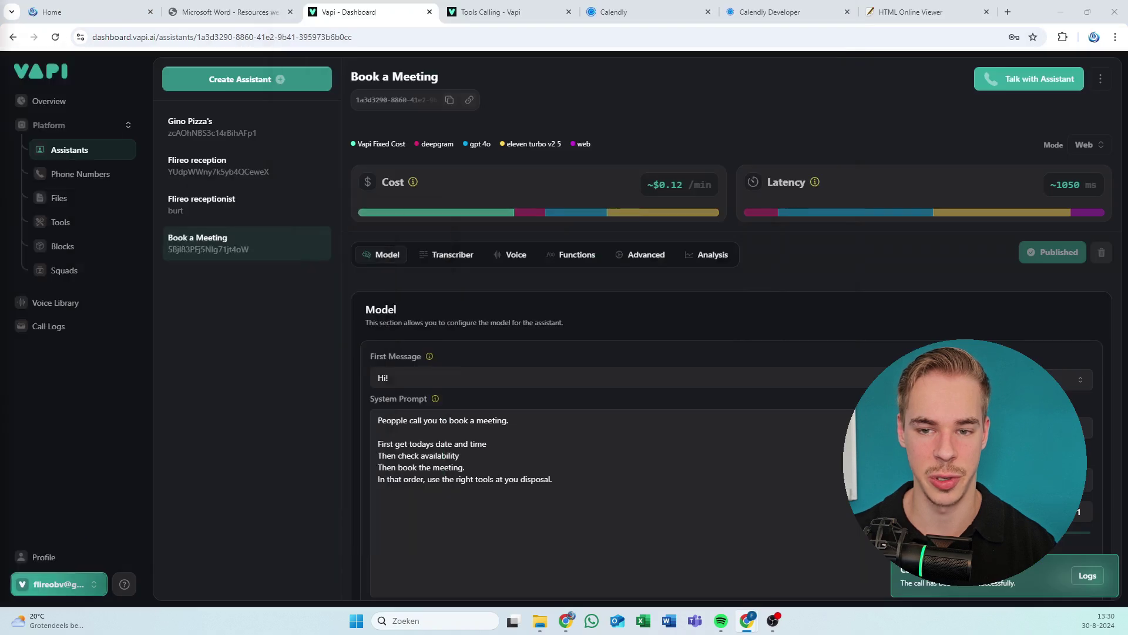
pyautogui.click(1008, 12)
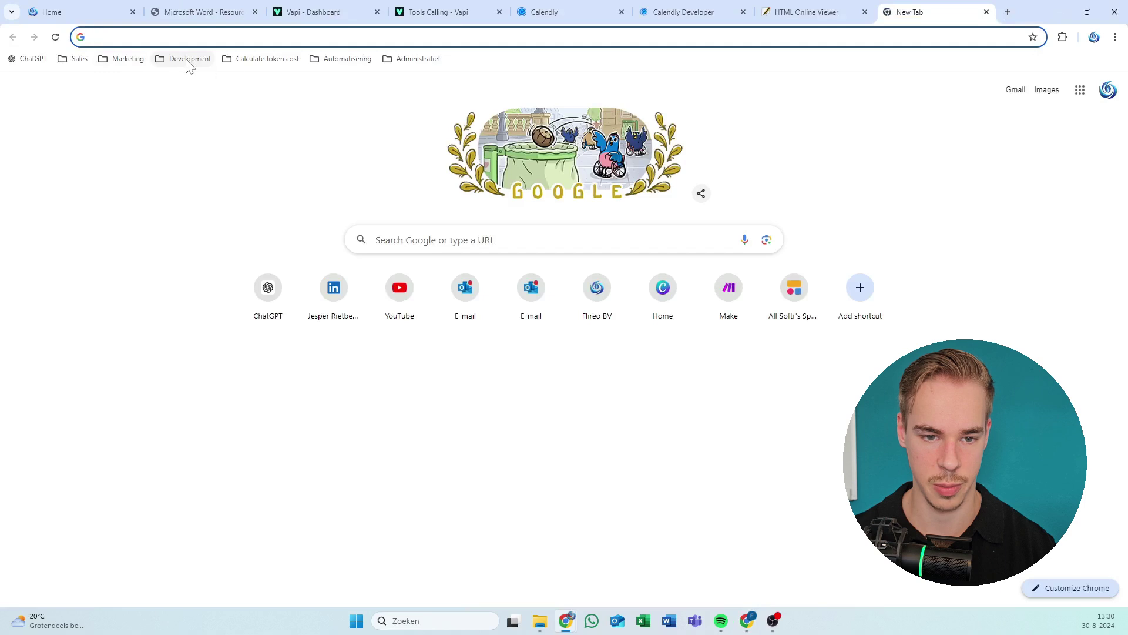
pyautogui.click(186, 59)
pyautogui.click(296, 172)
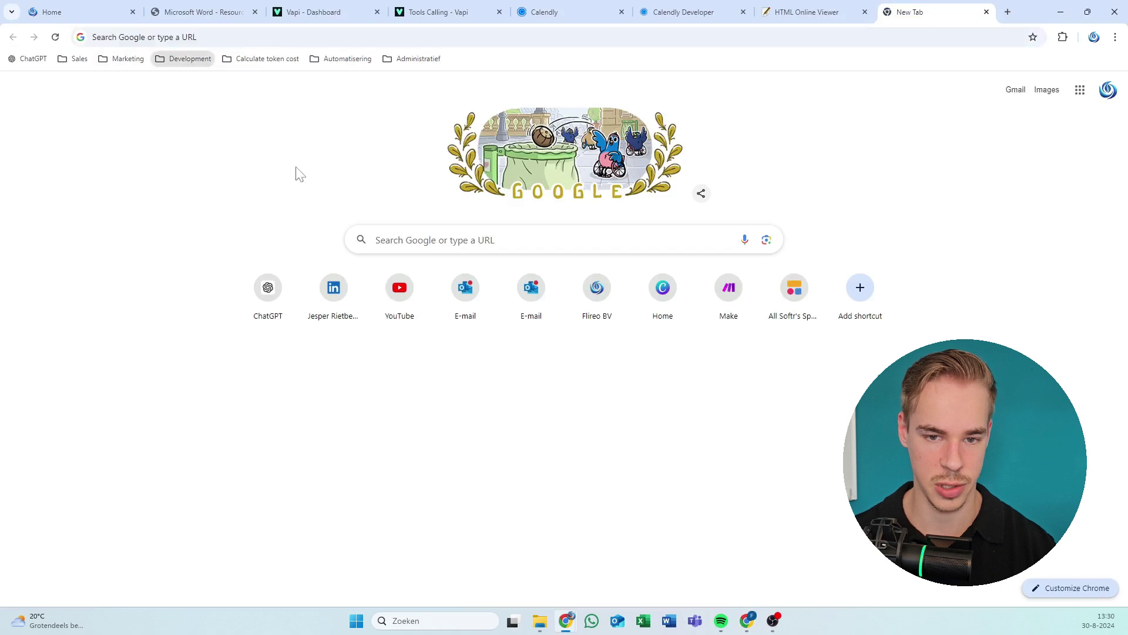
pyautogui.click(341, 59)
pyautogui.click(350, 151)
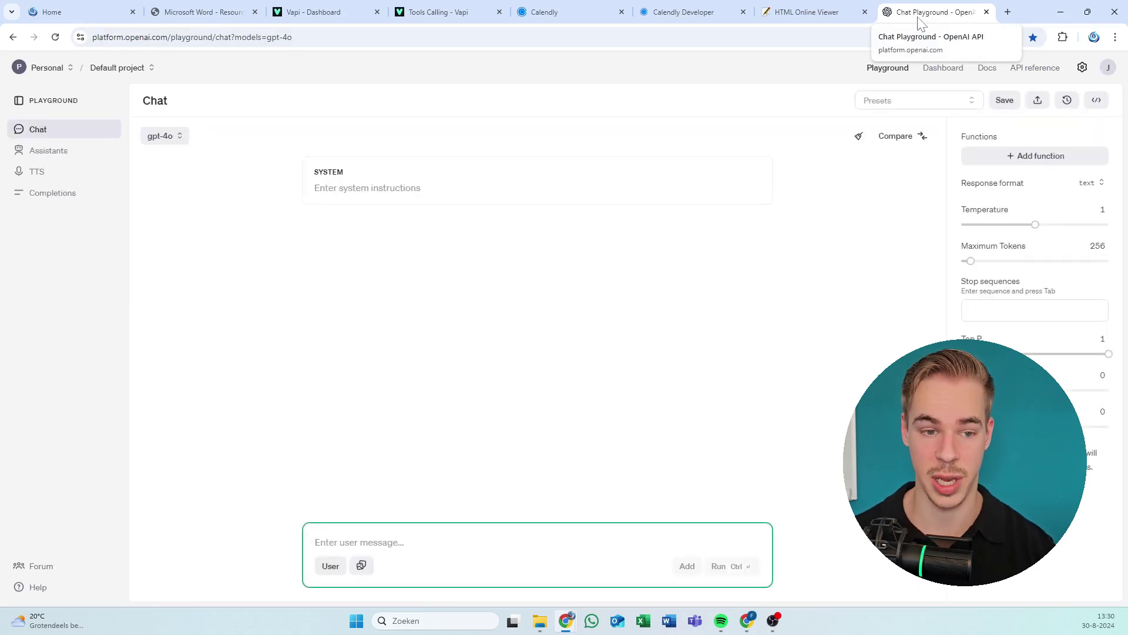
# Look over the gpt-4o playground's empty system prompt and open the project list.
pyautogui.click(743, 75)
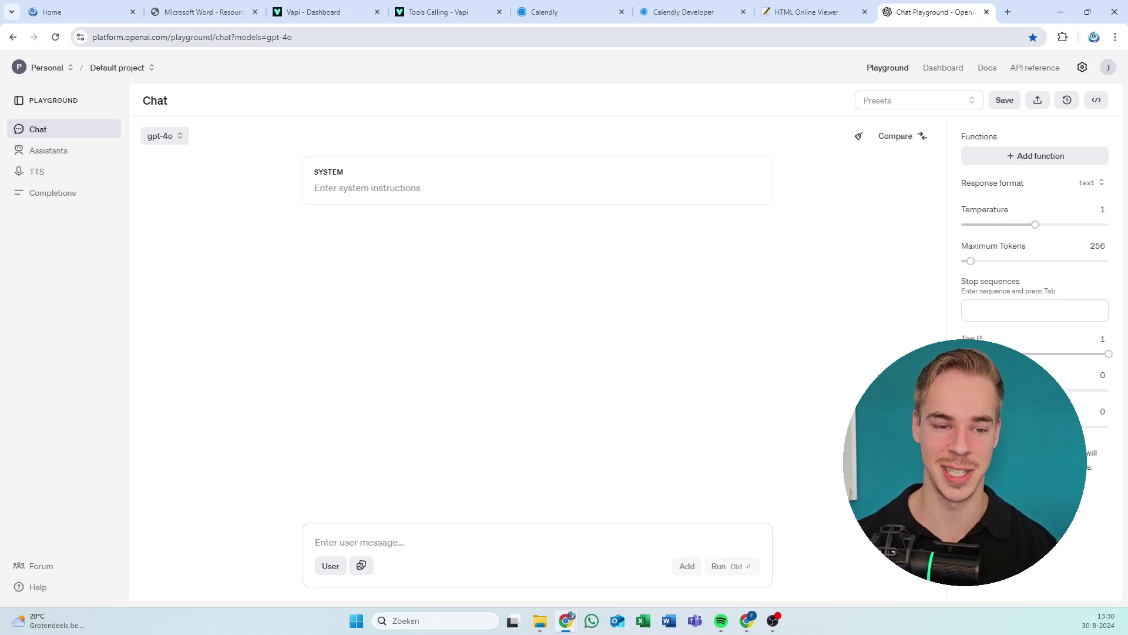
pyautogui.click(154, 194)
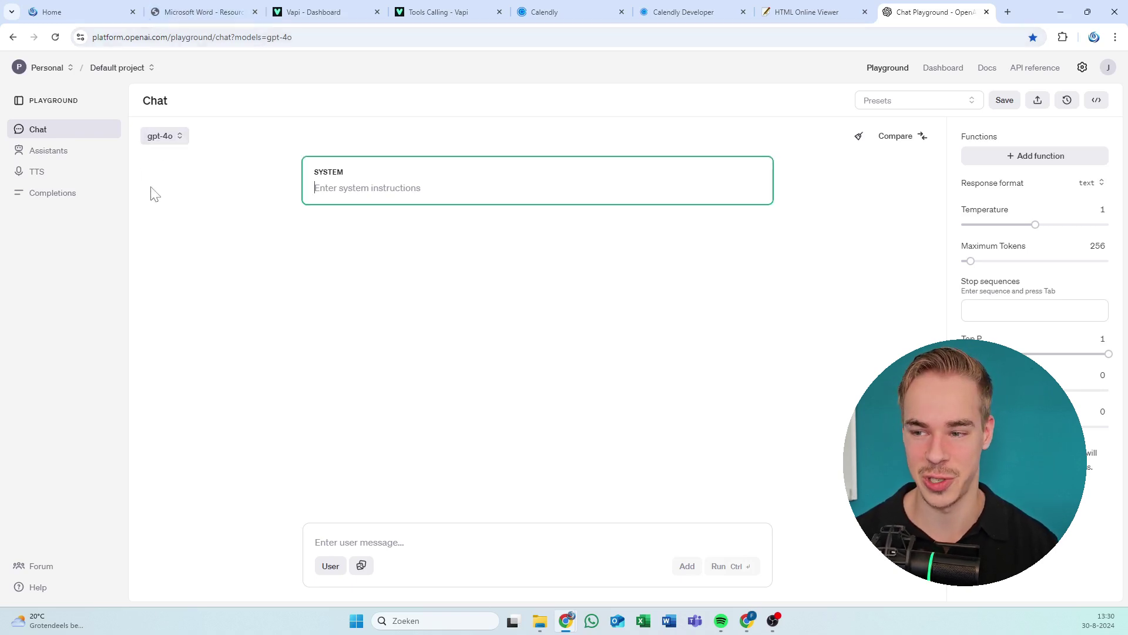
pyautogui.click(679, 127)
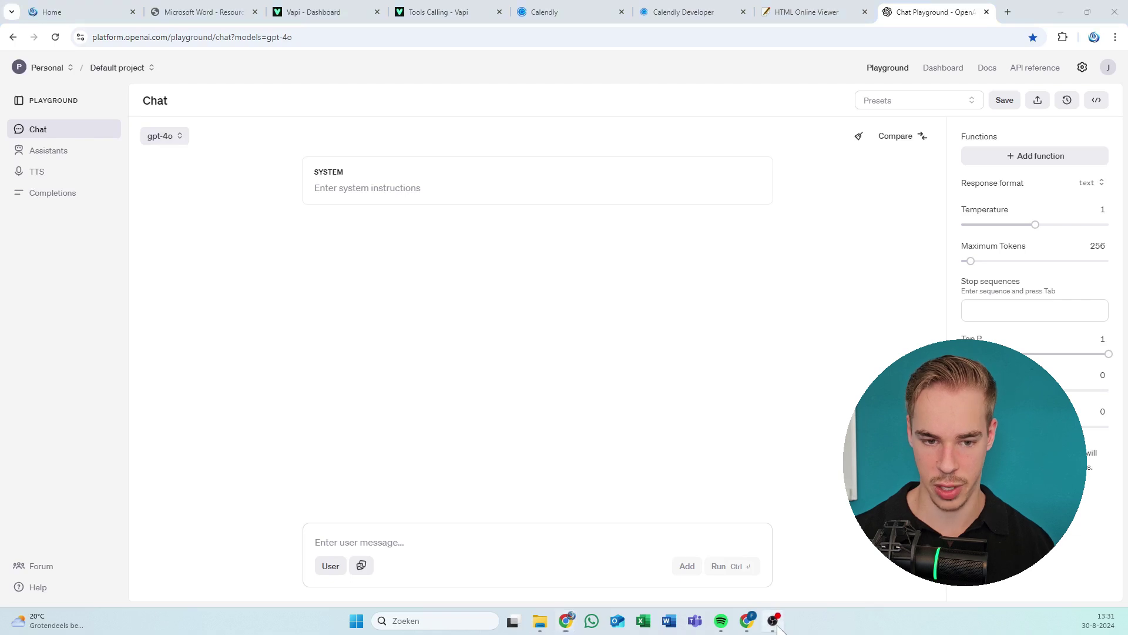
pyautogui.moveTo(773, 627)
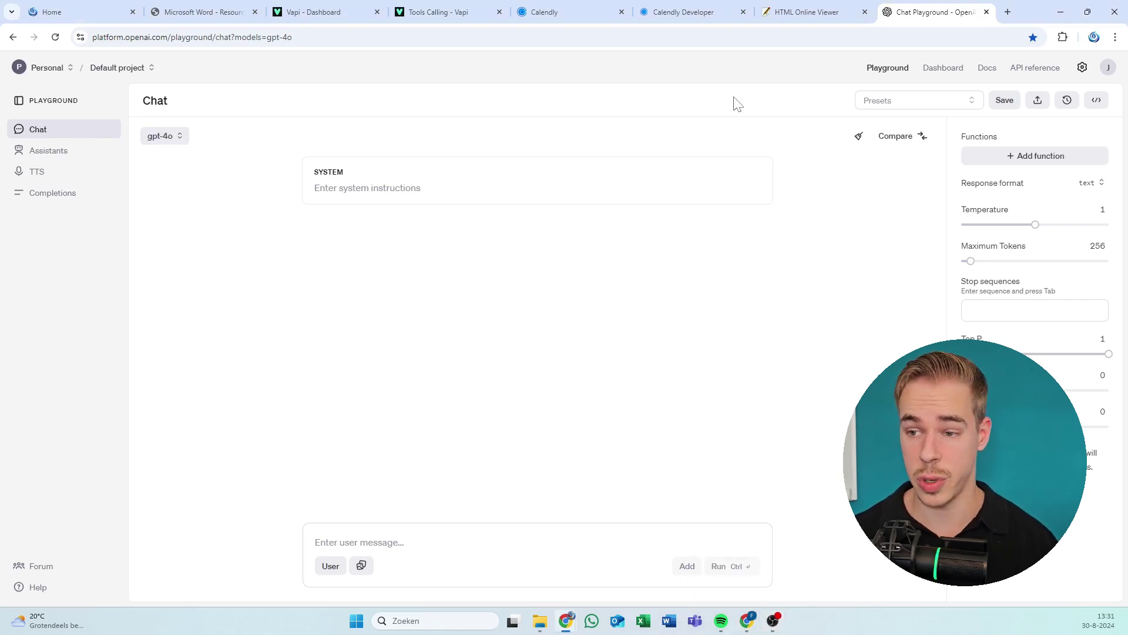
pyautogui.click(131, 70)
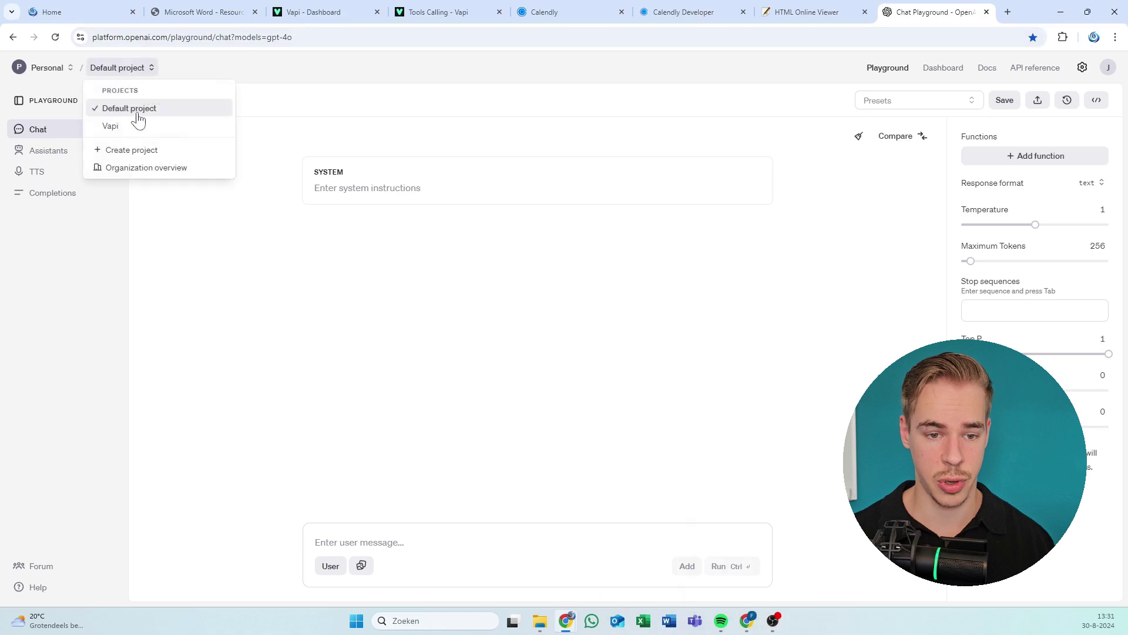
# Go via Organization overview to the API keys page and start a new secret key.
pyautogui.click(153, 169)
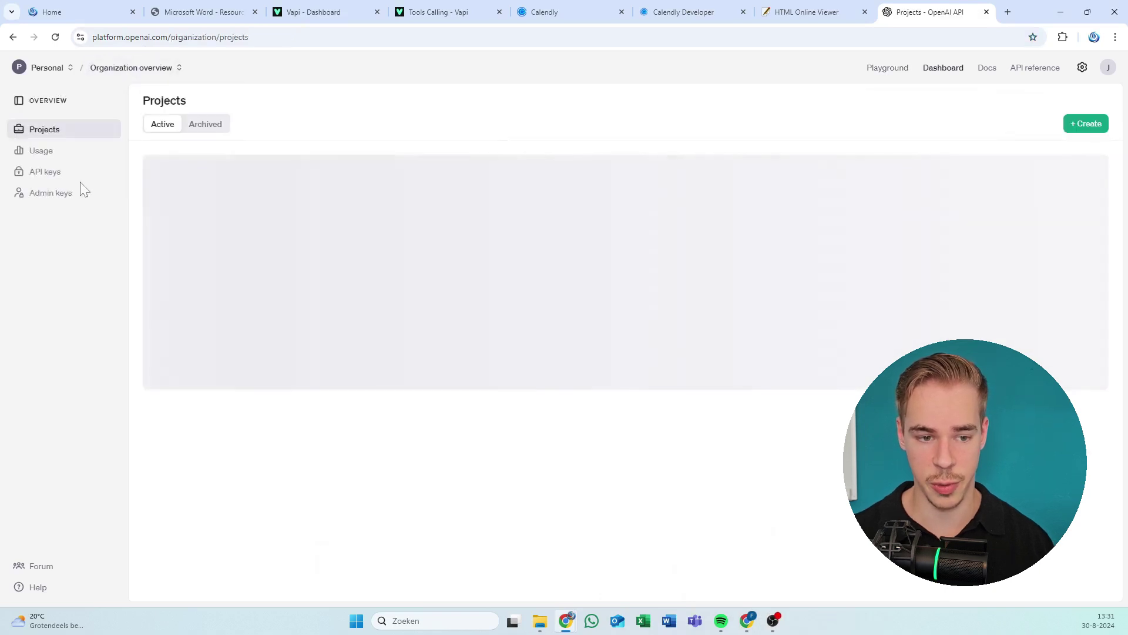
pyautogui.click(58, 173)
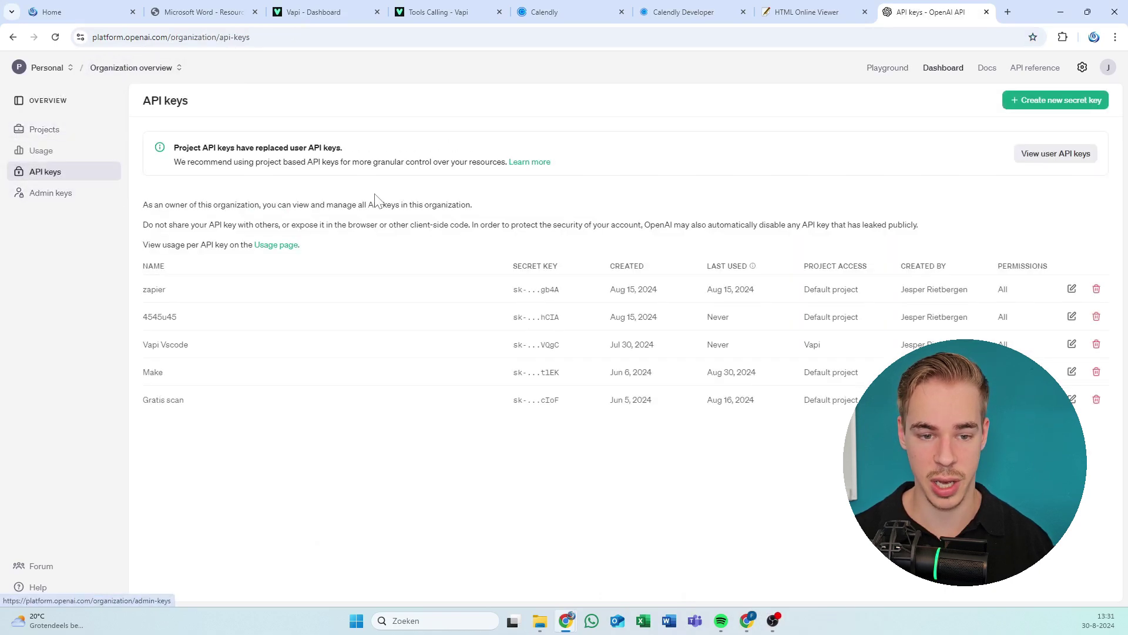
pyautogui.moveTo(516, 199); pyautogui.dragTo(786, 394)
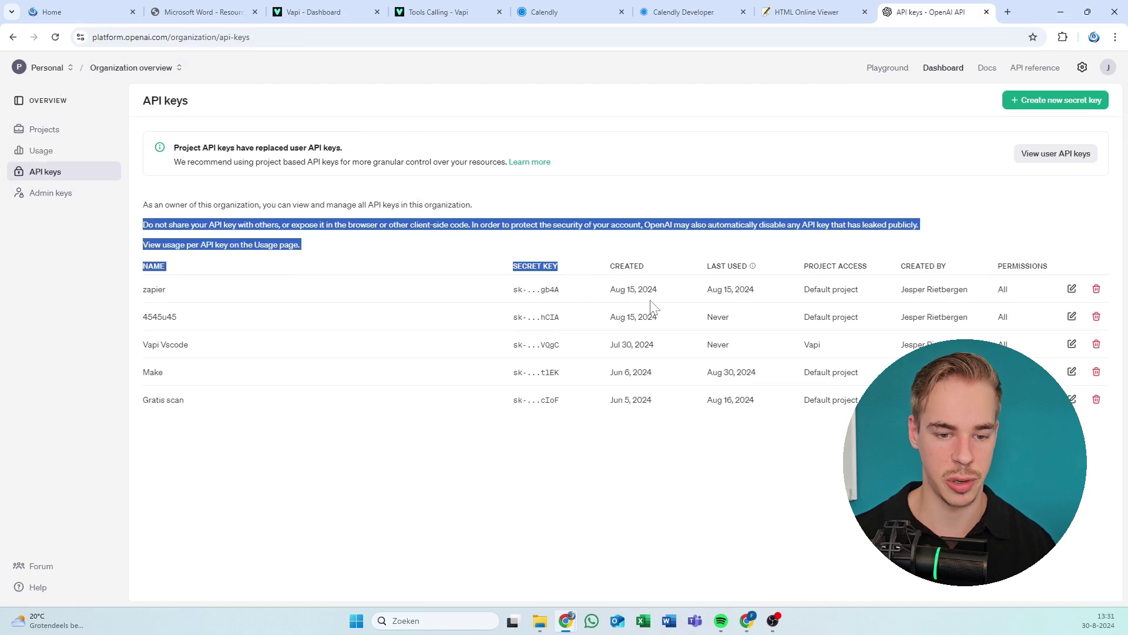
pyautogui.click(1017, 101)
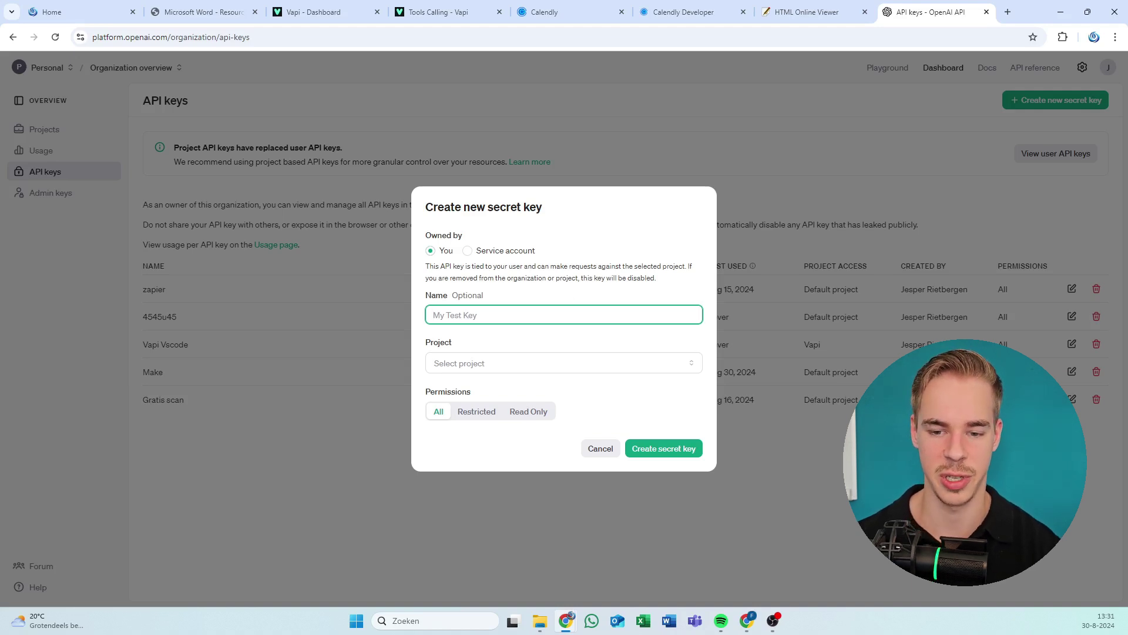
# Create a secret key named 'Vapi AI cal lead api' assigned to the Vapi project.
pyautogui.moveTo(559, 277); pyautogui.dragTo(515, 252)
pyautogui.click(447, 262)
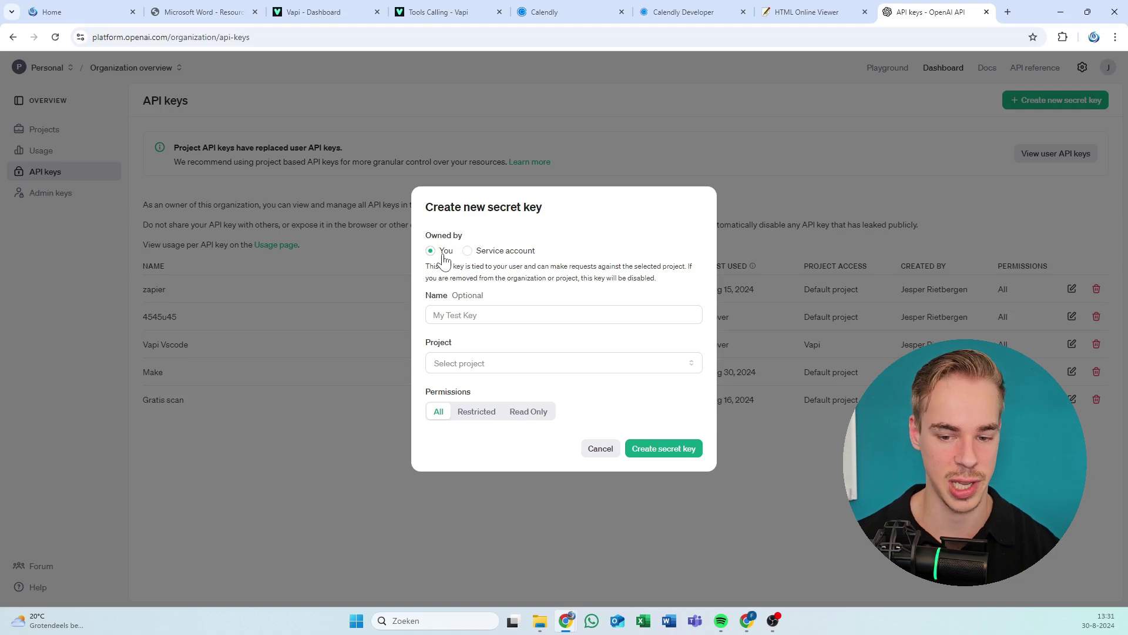
pyautogui.click(468, 315)
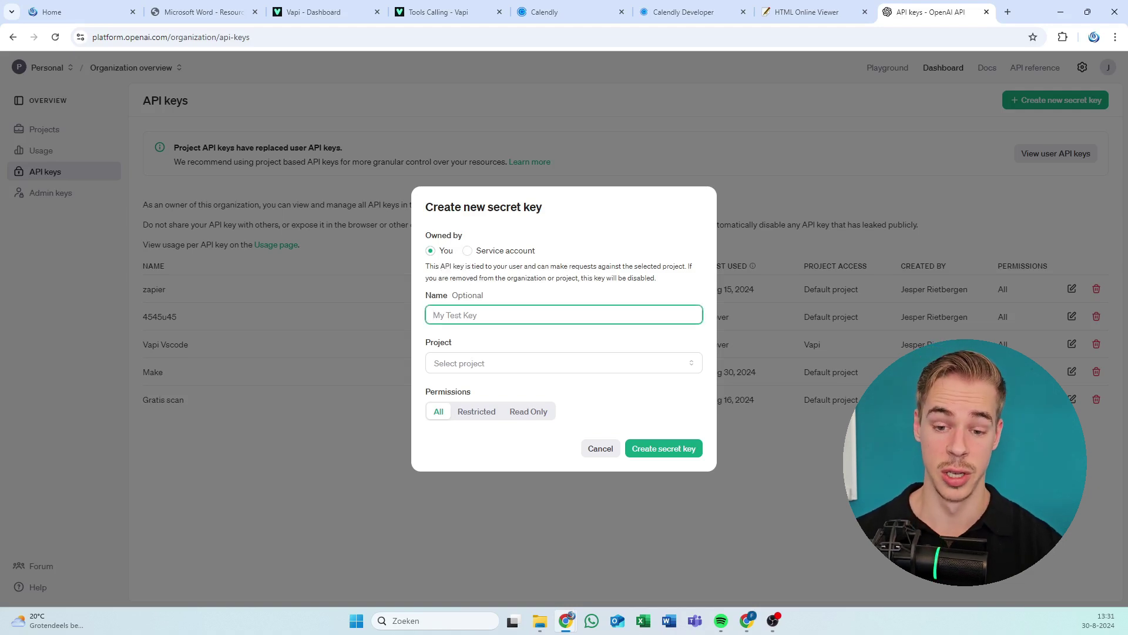
pyautogui.write('Vapi AI cal lead api')
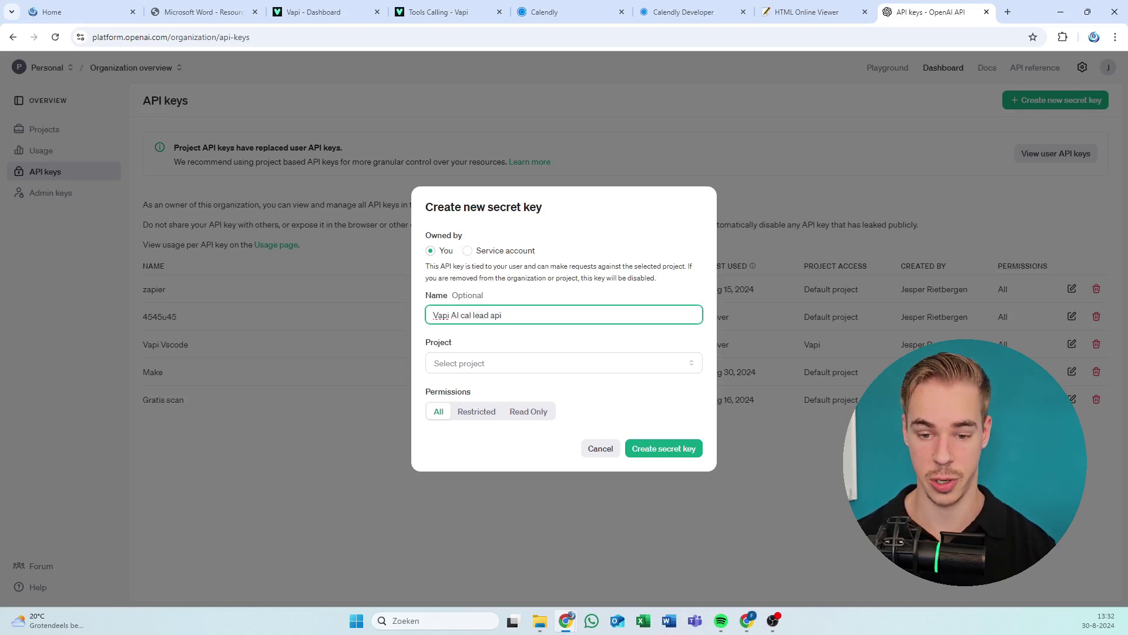
pyautogui.click(516, 280)
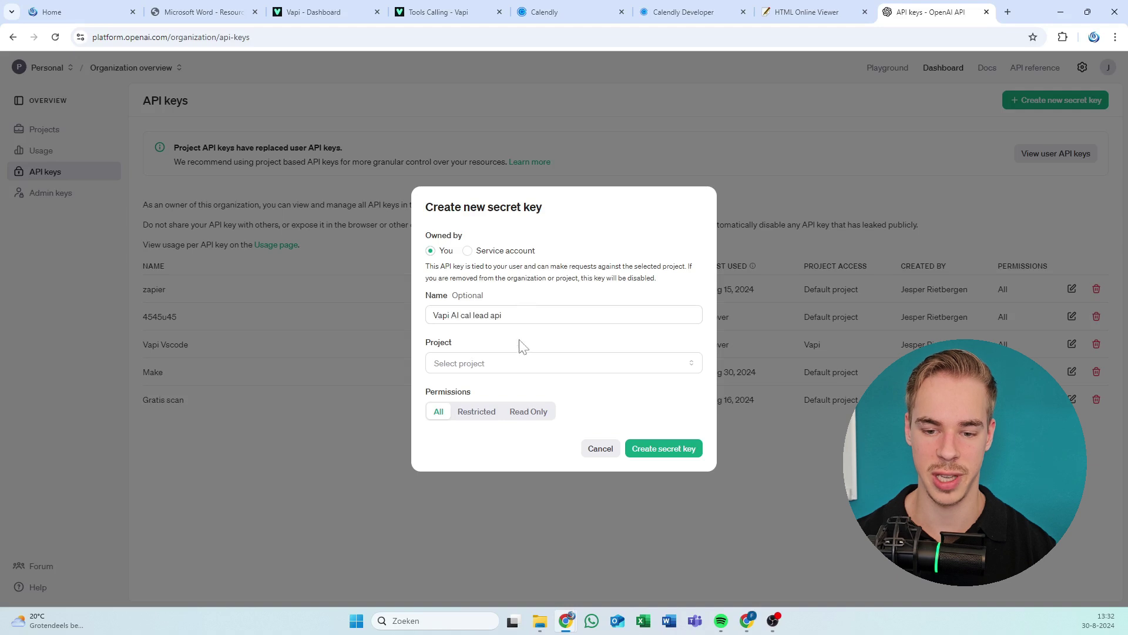
pyautogui.click(521, 365)
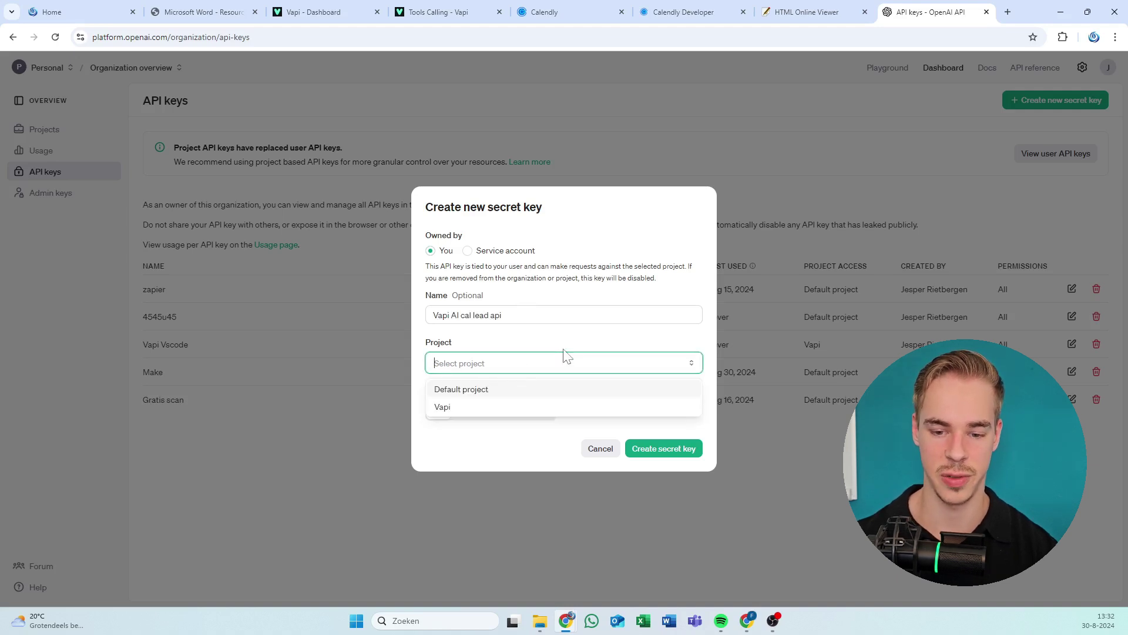
pyautogui.click(485, 406)
pyautogui.click(473, 369)
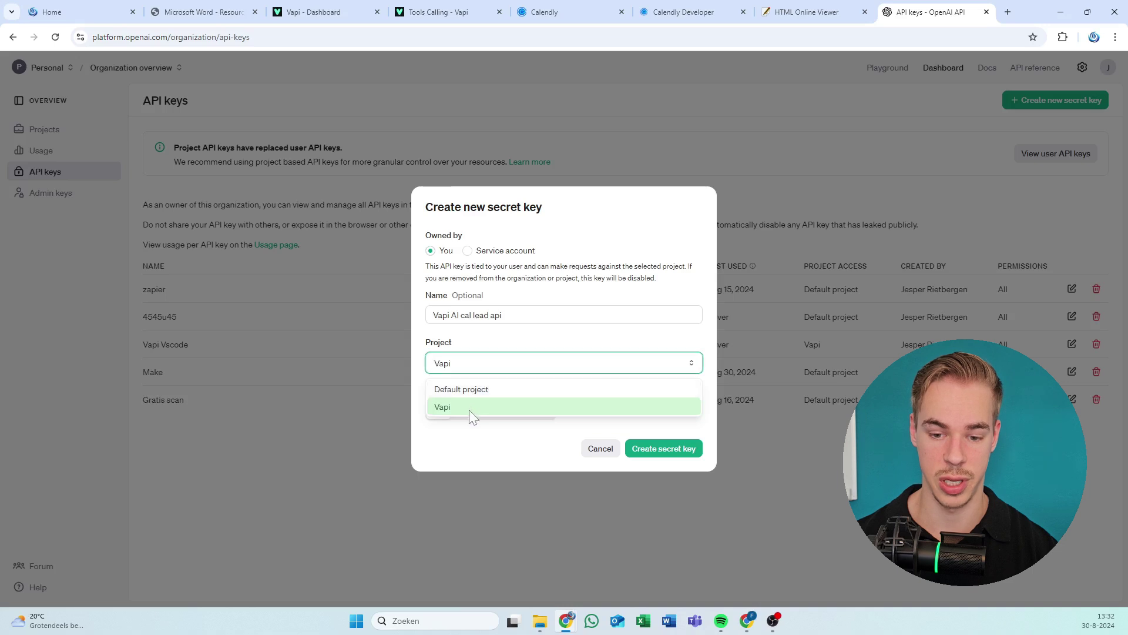
pyautogui.click(521, 371)
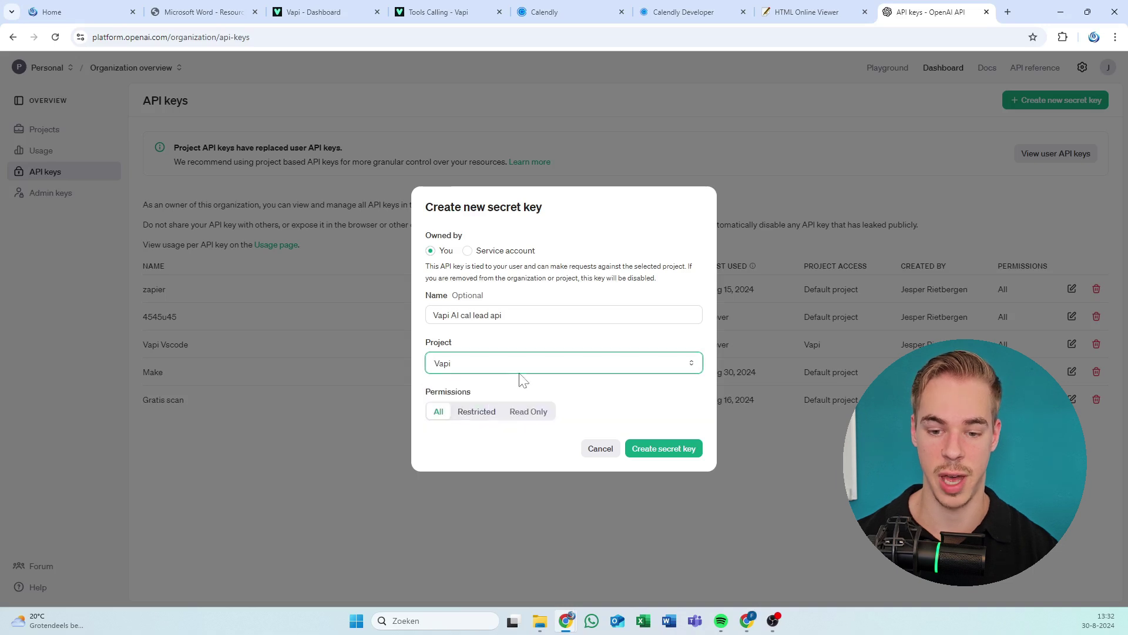
pyautogui.click(652, 452)
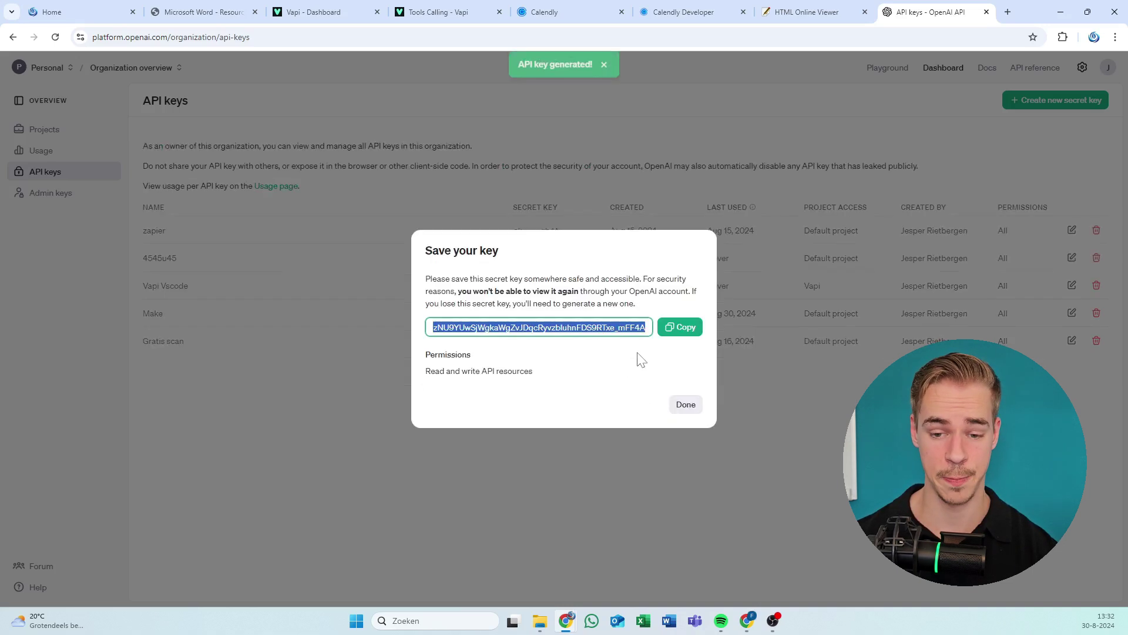
# Copy the new key, close the save notice, and return to Make.
pyautogui.click(673, 334)
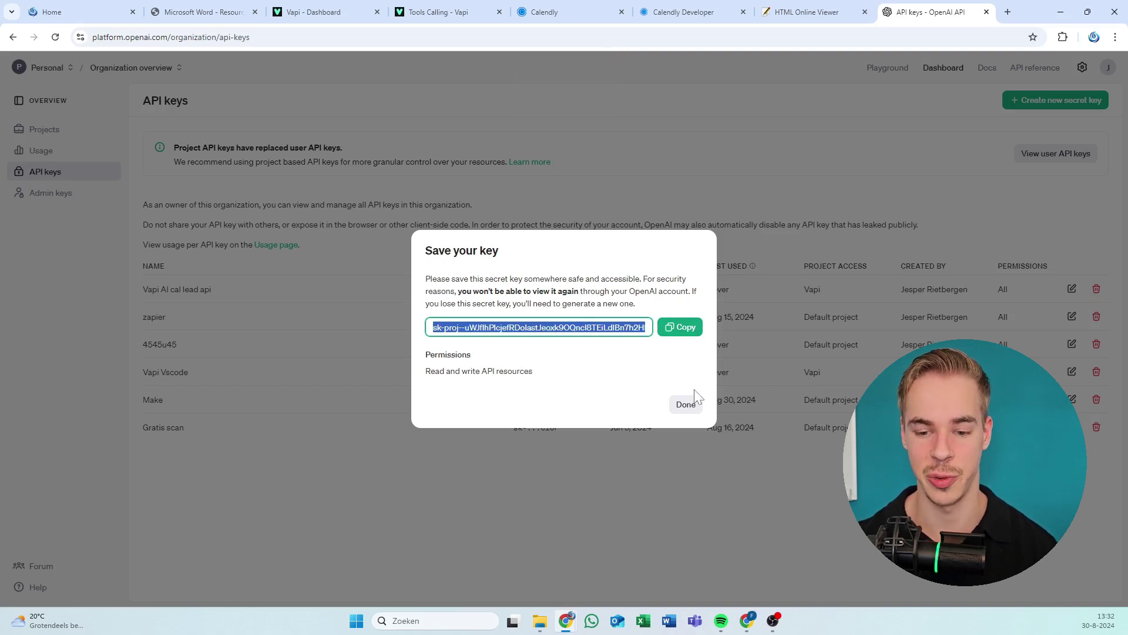
pyautogui.click(692, 408)
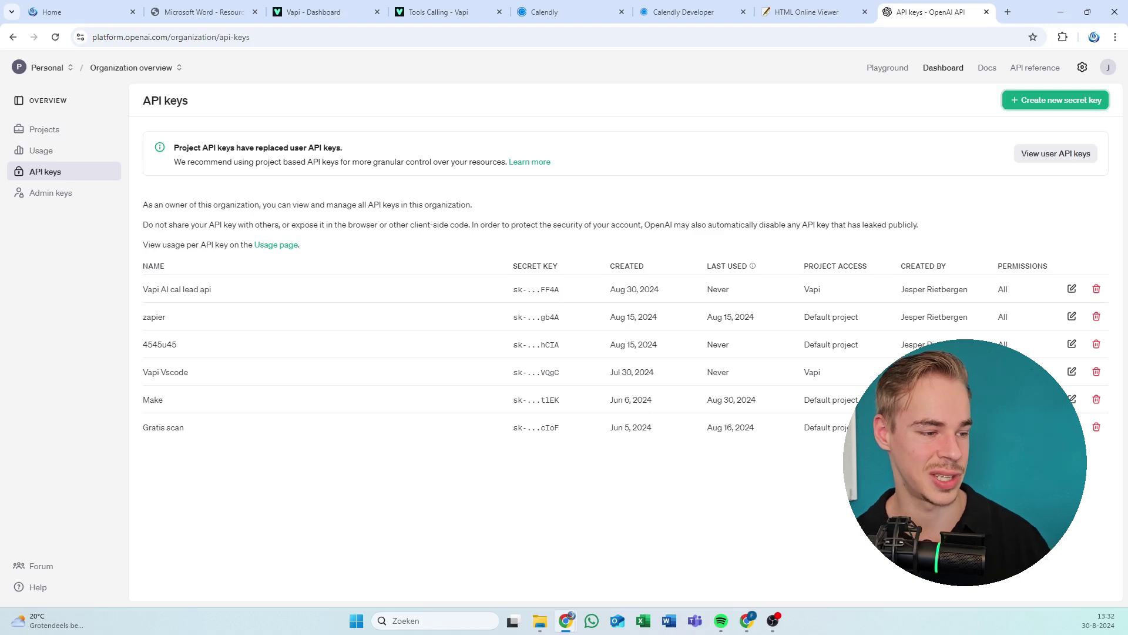
pyautogui.hotkey('alt', 'Tab')
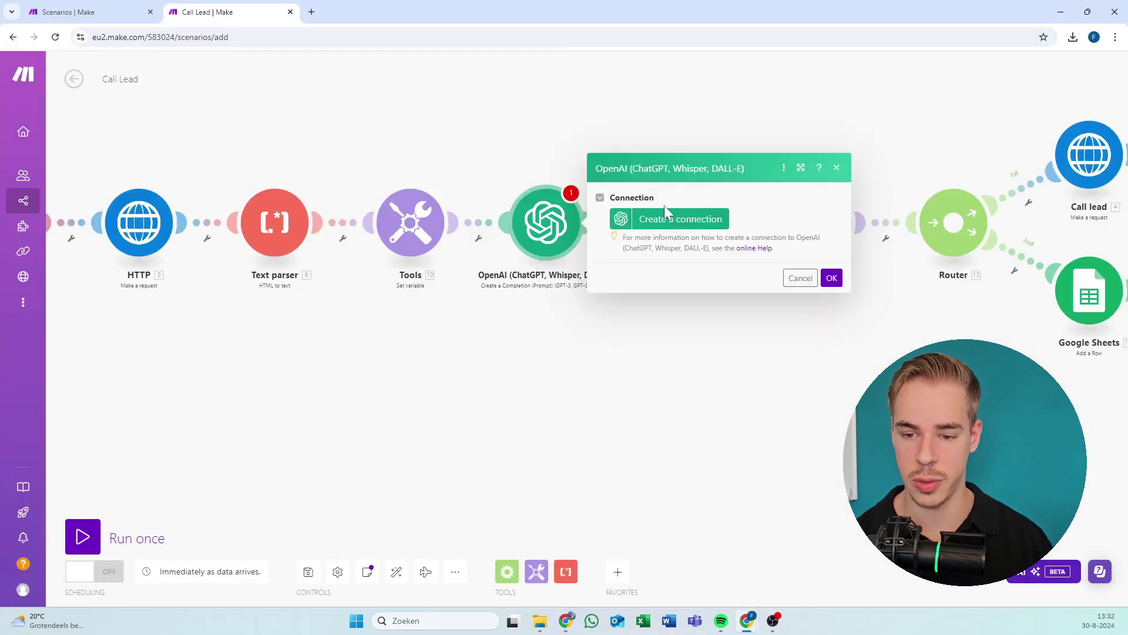
# Save a new OpenAI connection 'My vapi ai connection openai demo video hit subscribe' with the pasted secret key.
pyautogui.click(666, 216)
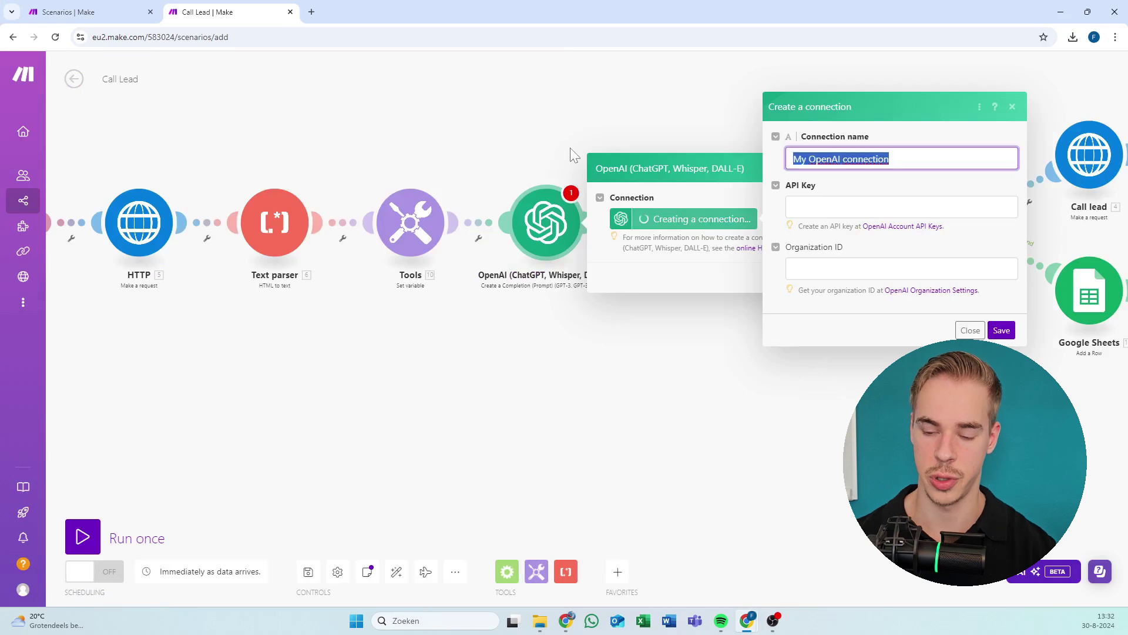
pyautogui.write('My v')
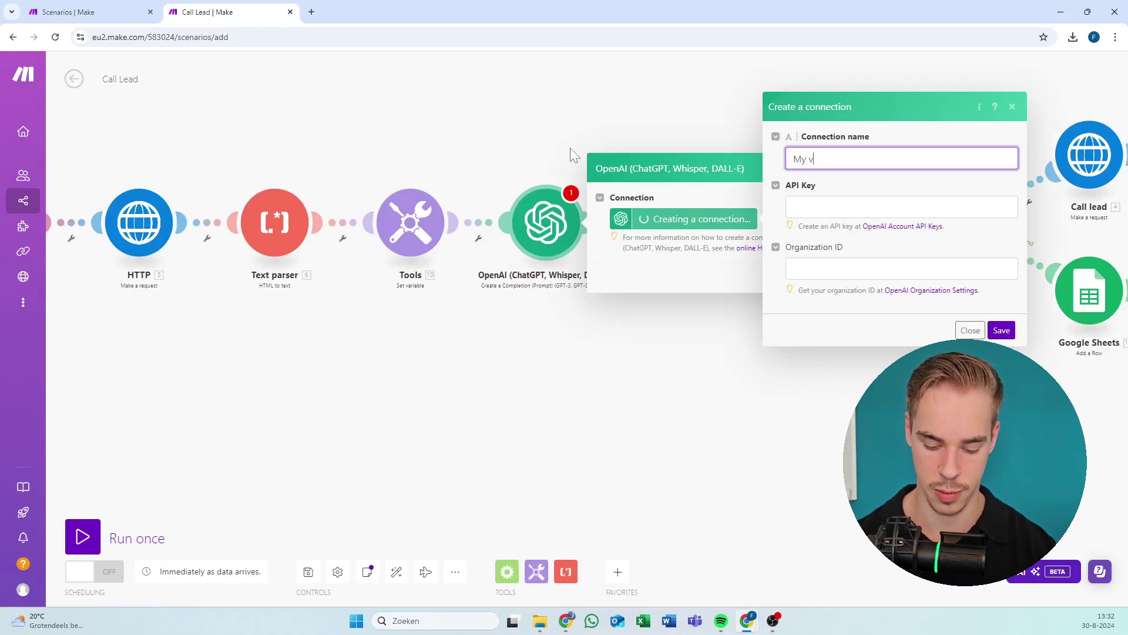
pyautogui.write('api ai conne')
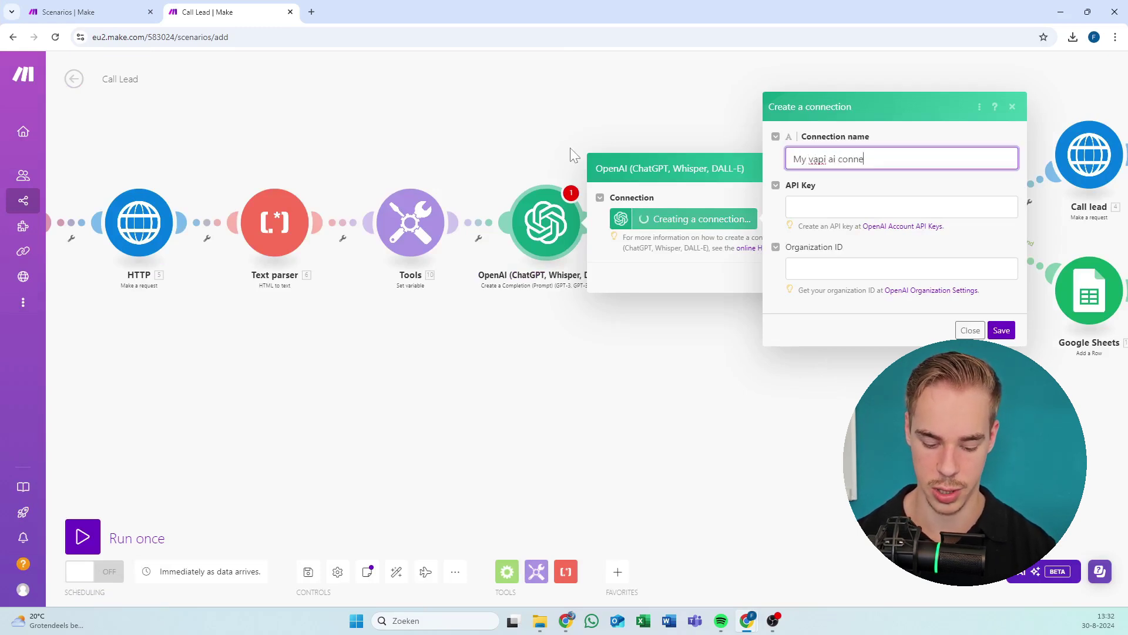
pyautogui.write('ction openai dem')
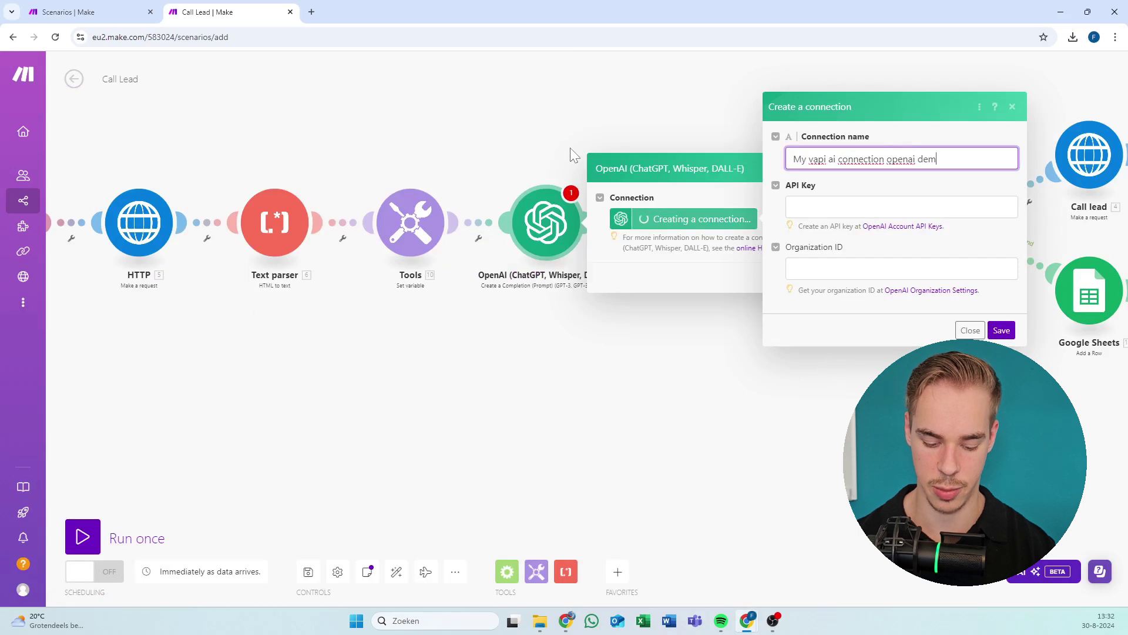
pyautogui.write('o video ')
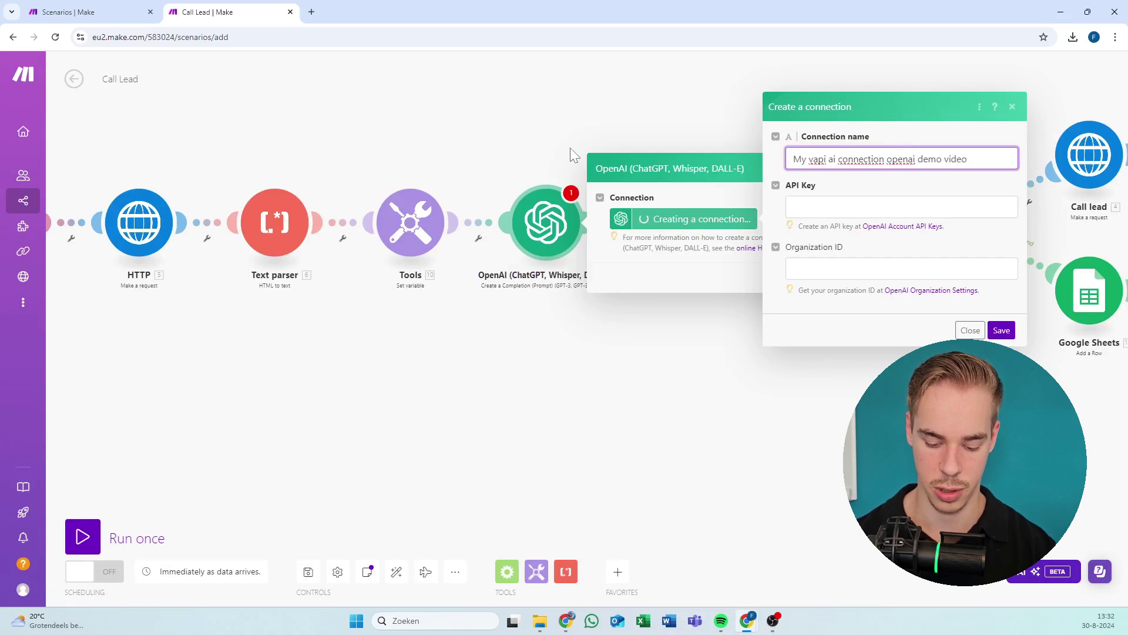
pyautogui.write('hit subscribe')
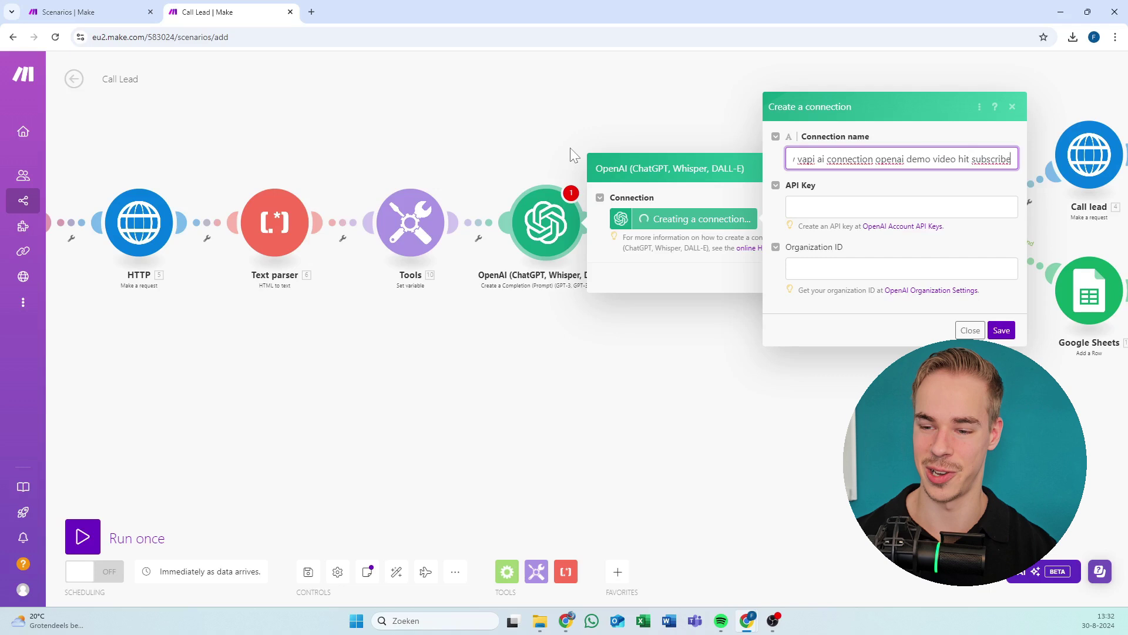
pyautogui.press('Tab')
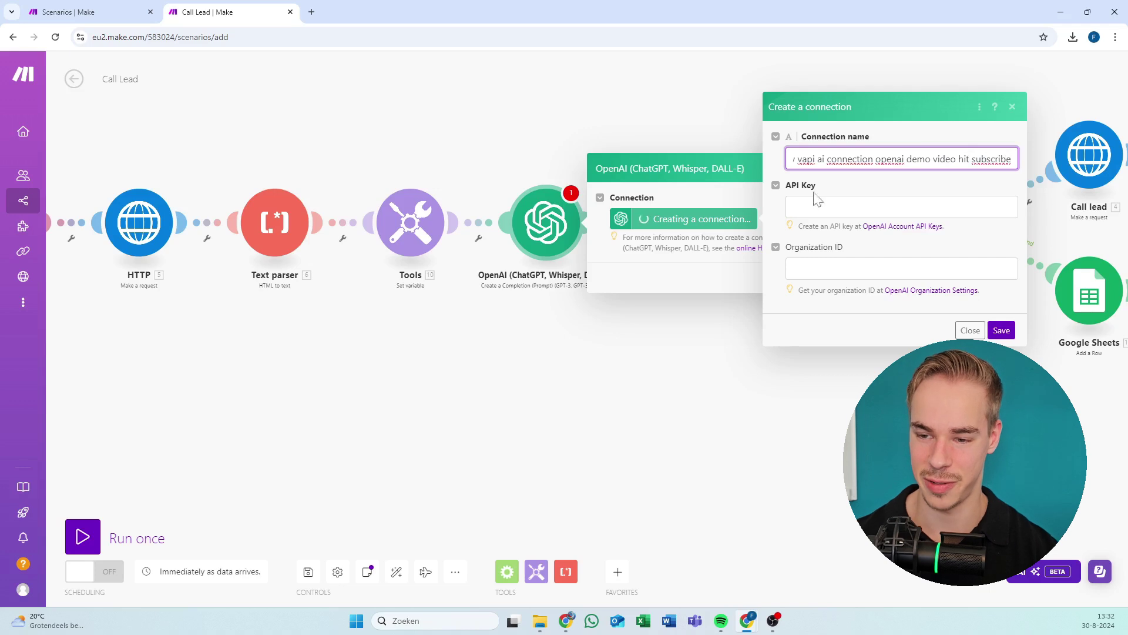
pyautogui.hotkey('ctrl', 'v')
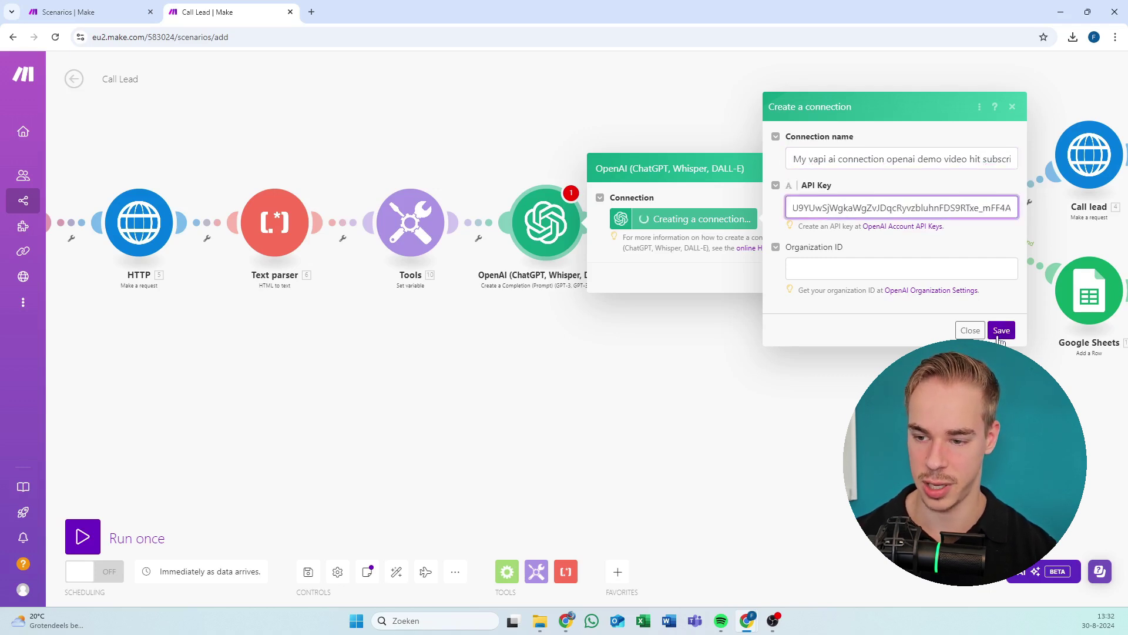
pyautogui.click(1003, 335)
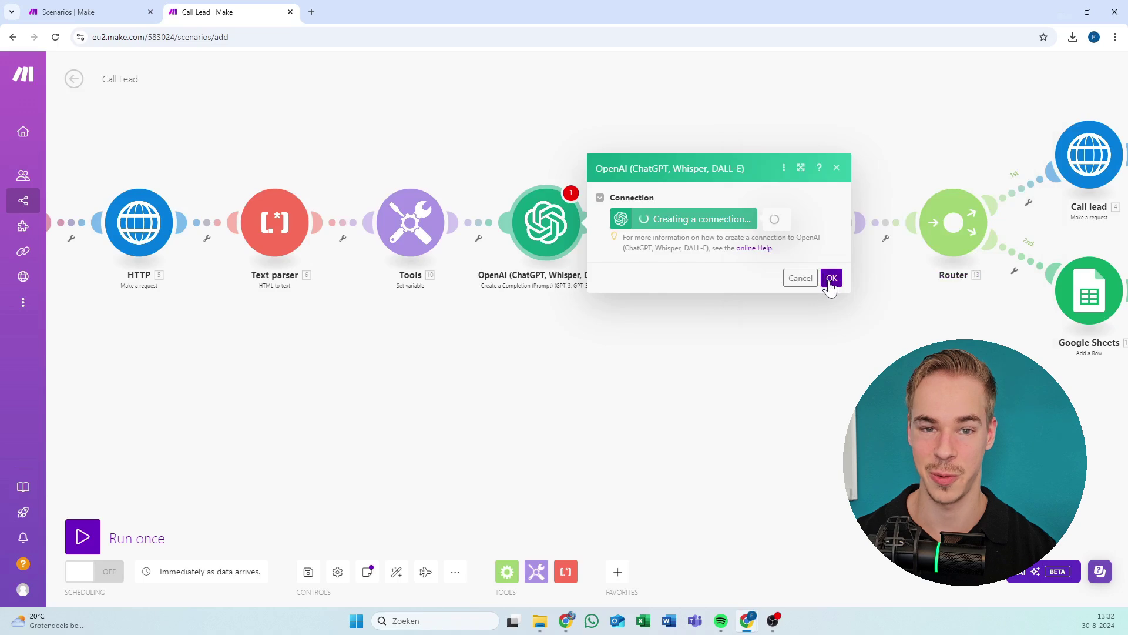
# Review the first OpenAI module's prompt and confirm its settings.
pyautogui.scroll(-10, 835, 329)
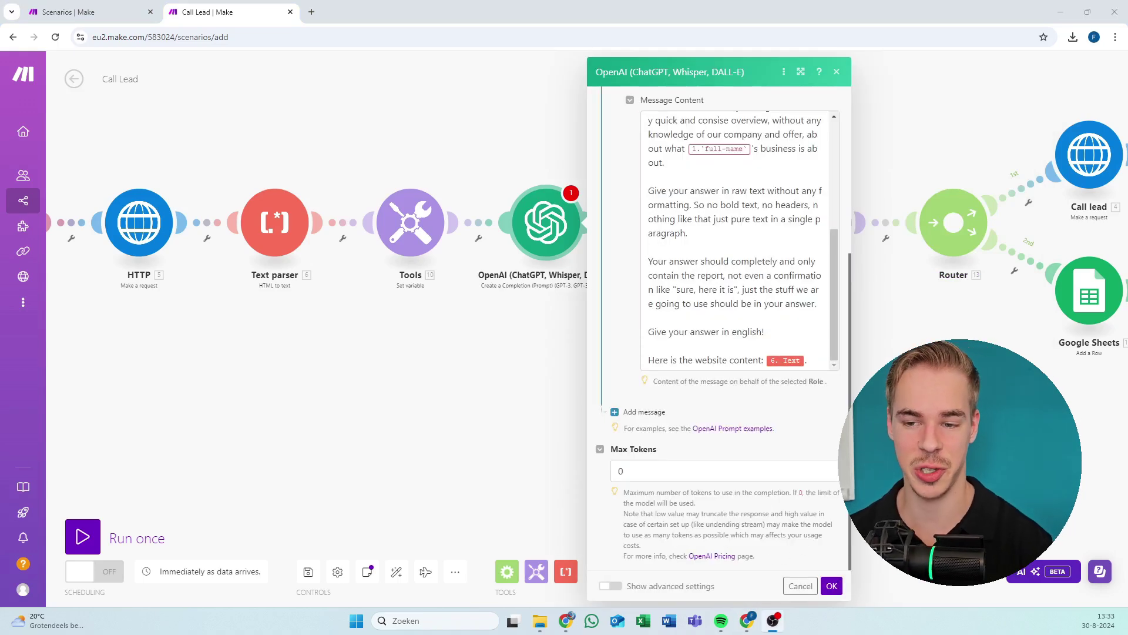
pyautogui.scroll(10, 735, 353)
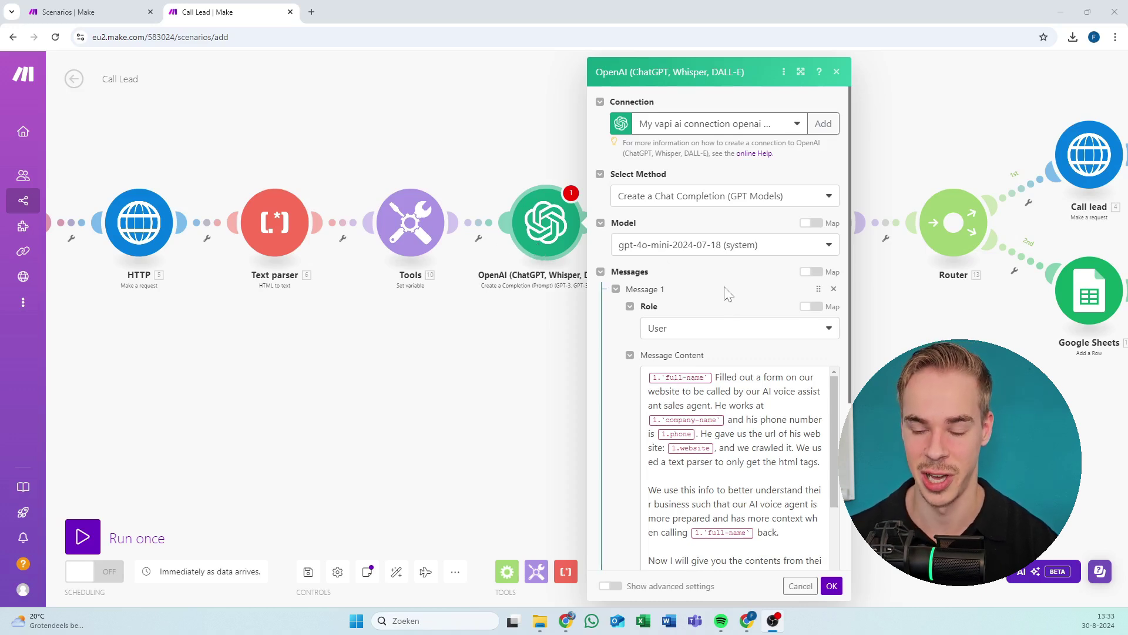
pyautogui.scroll(-3, 711, 316)
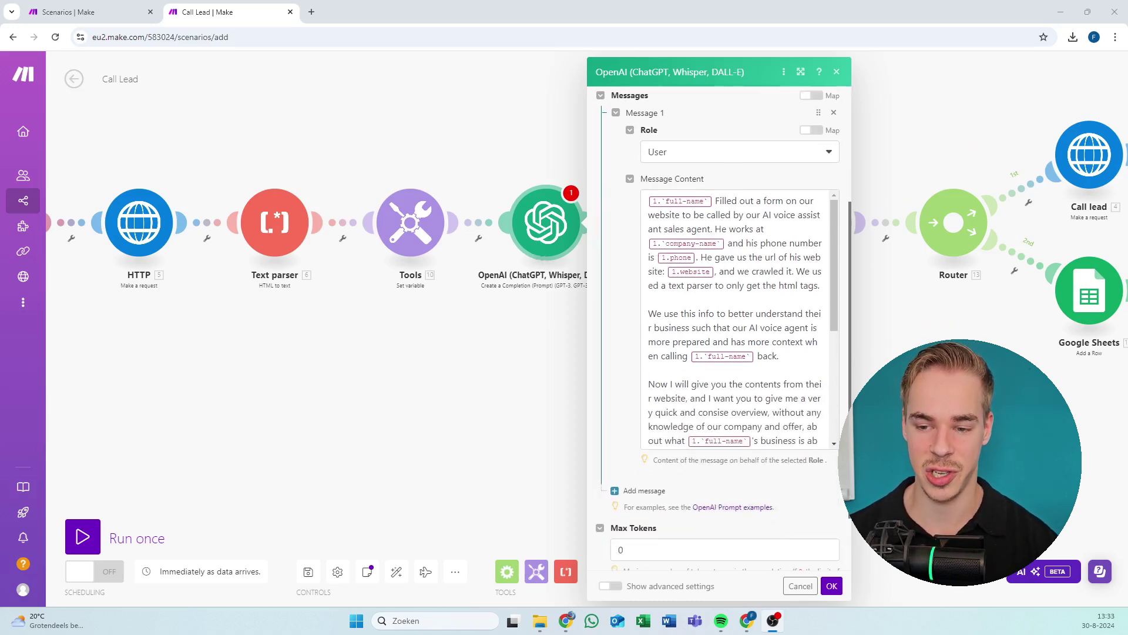
pyautogui.moveTo(733, 215); pyautogui.dragTo(763, 286)
pyautogui.click(677, 251)
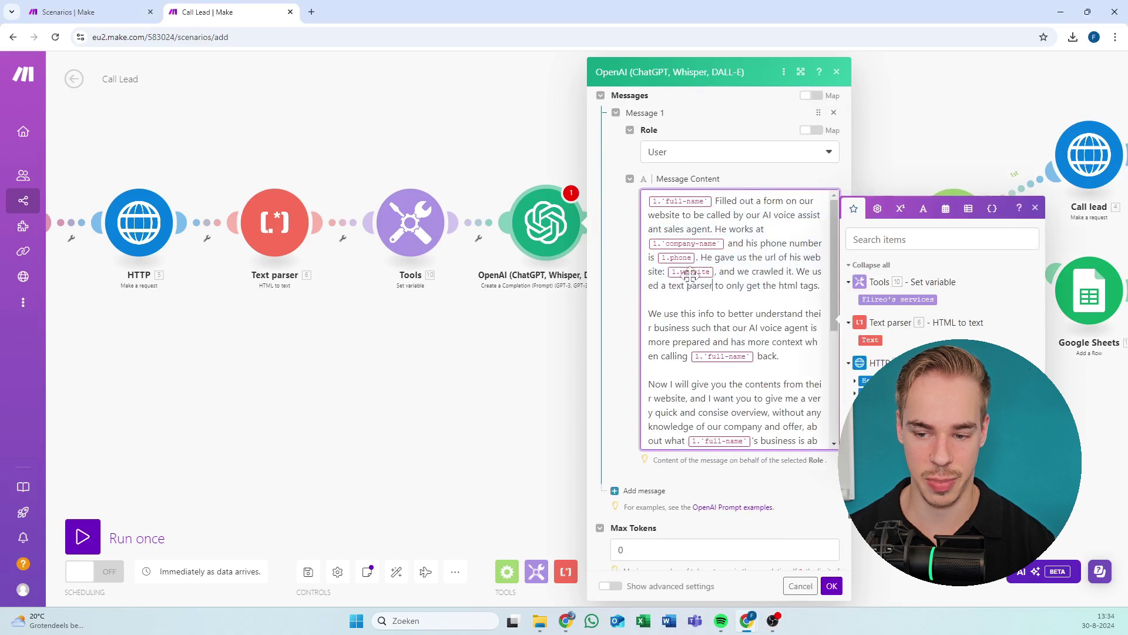
pyautogui.scroll(-2, 690, 276)
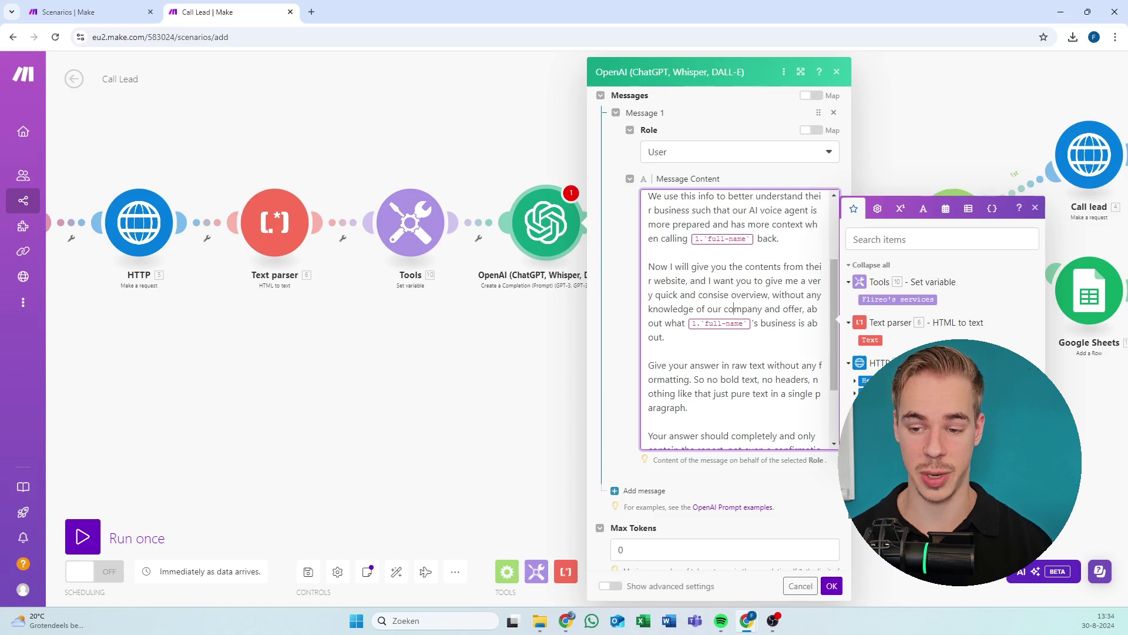
pyautogui.scroll(3, 739, 320)
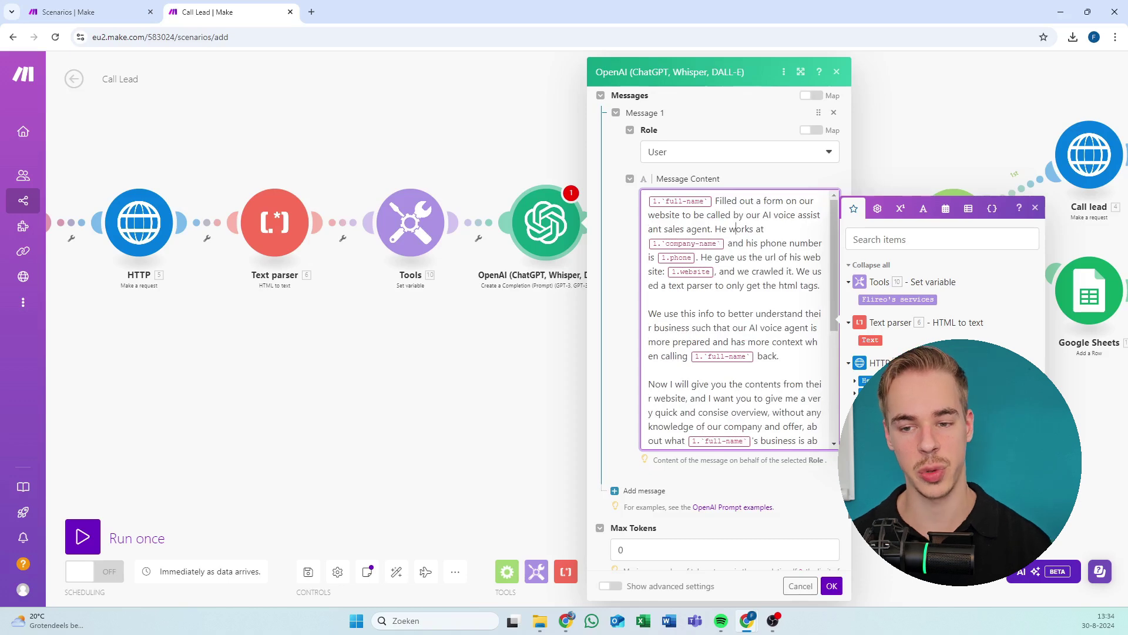
pyautogui.scroll(-5, 739, 318)
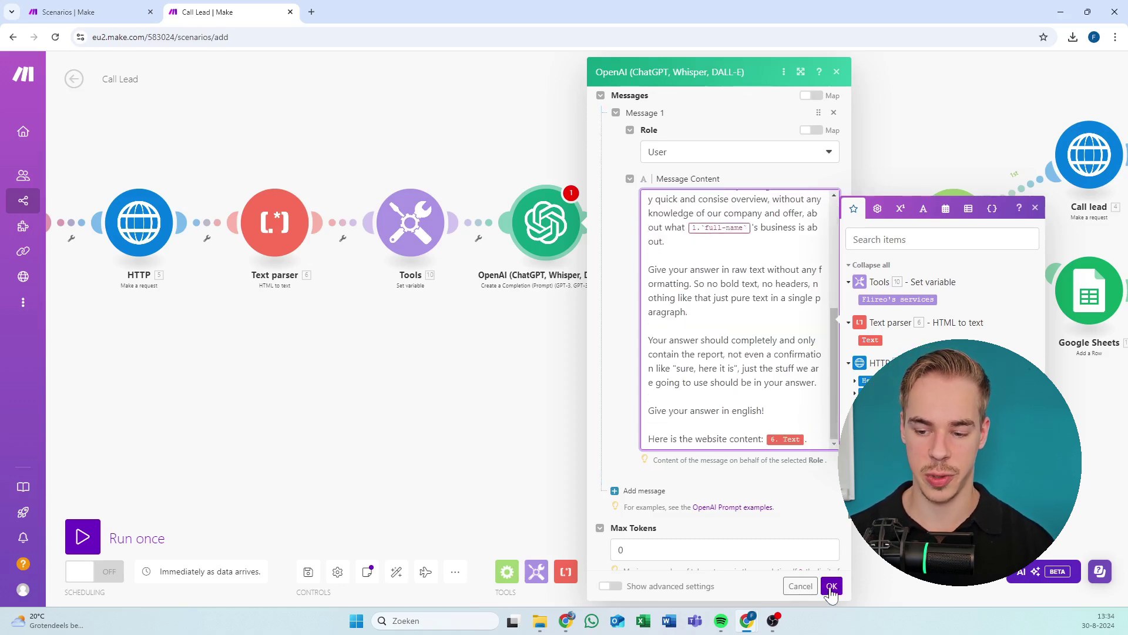
pyautogui.click(832, 585)
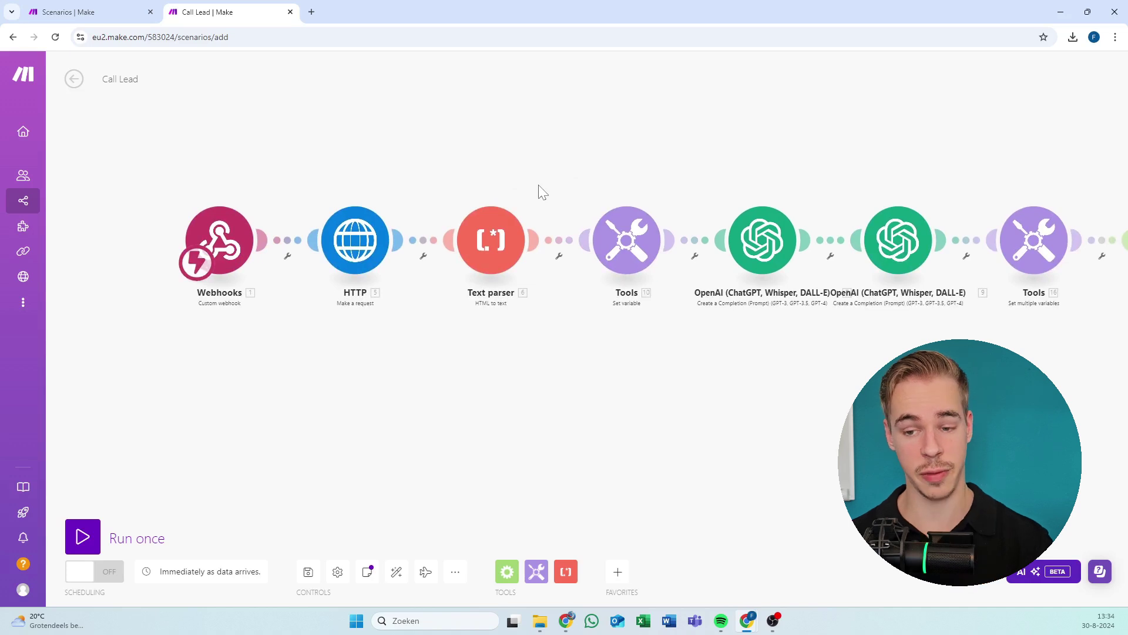
# Switch the second OpenAI module to the vapi ai connection and confirm it.
pyautogui.moveTo(537, 189); pyautogui.dragTo(345, 171)
pyautogui.click(723, 210)
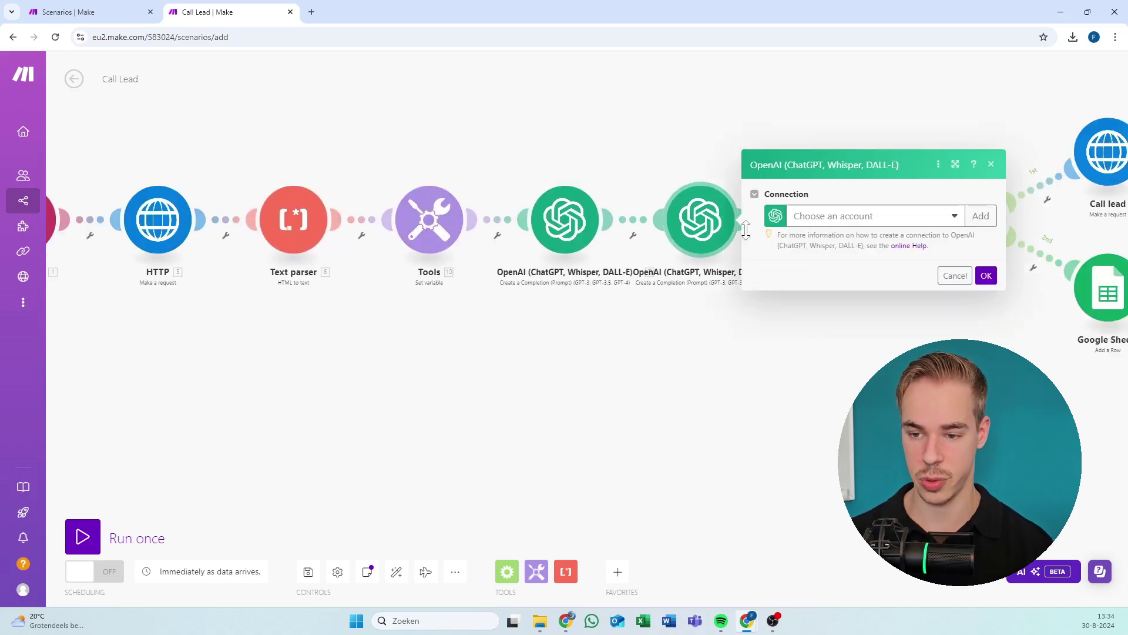
pyautogui.click(823, 219)
pyautogui.click(831, 243)
pyautogui.scroll(-6, 872, 270)
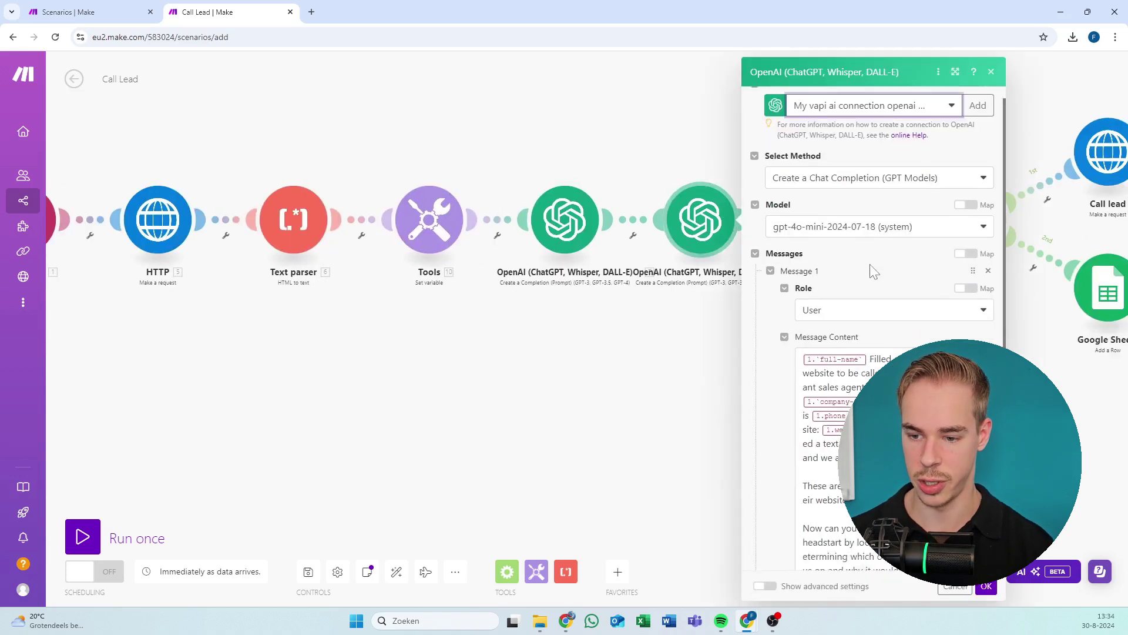
pyautogui.click(986, 586)
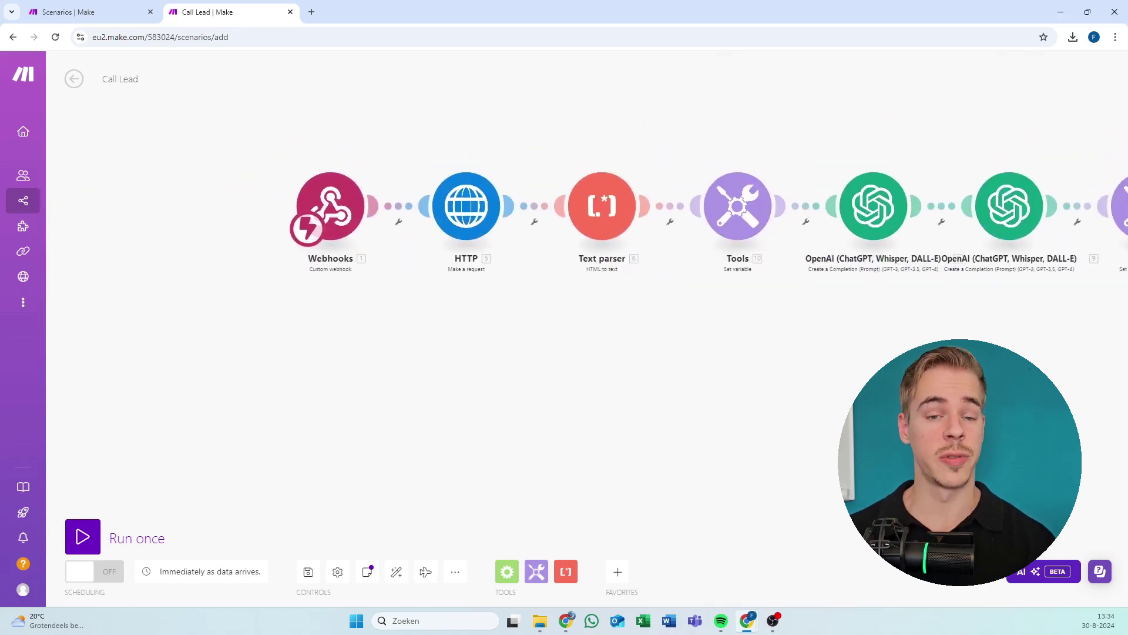
pyautogui.scroll(3, 444, 171)
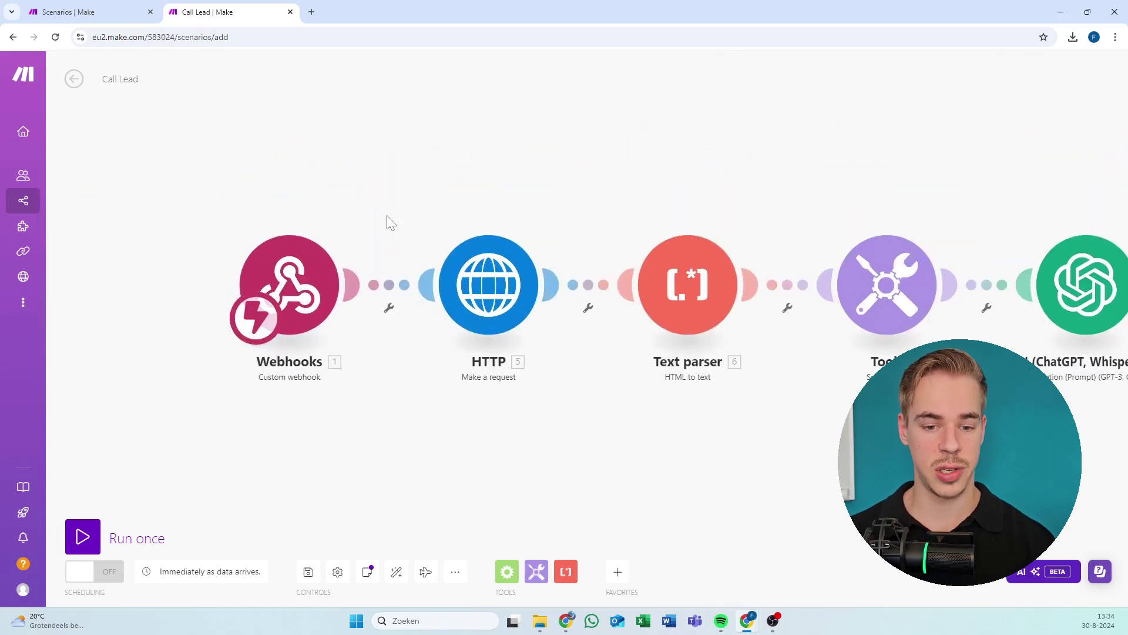
pyautogui.press('super+Down')
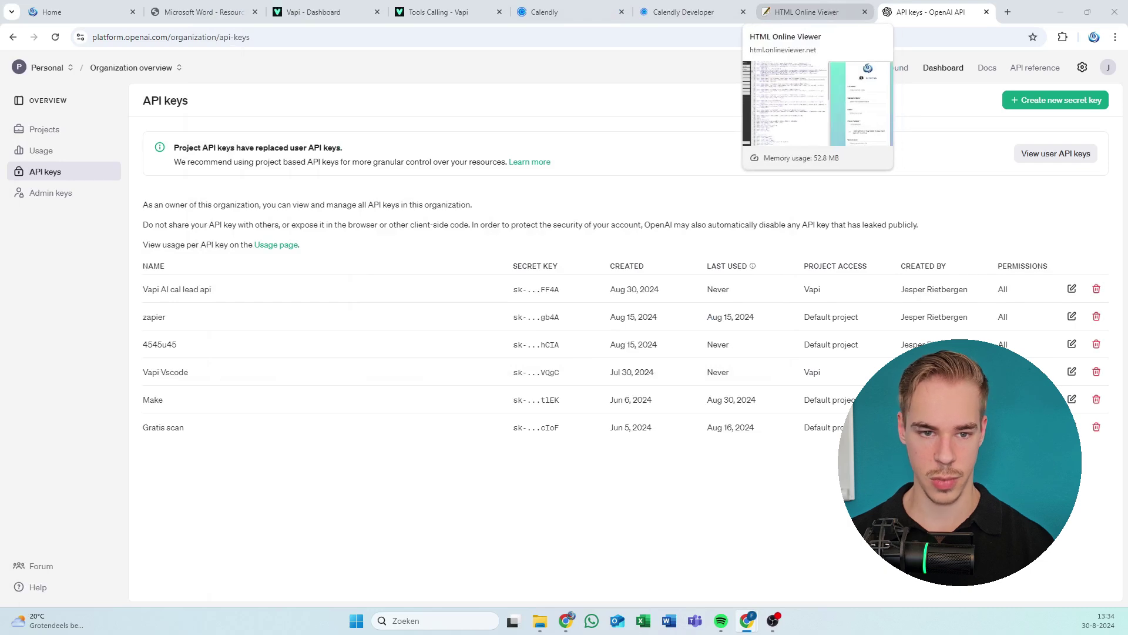
# Close the OpenAI API keys page and dock HTML Online Viewer back into the main window.
pyautogui.middleClick(826, 1)
pyautogui.moveTo(826, 12); pyautogui.dragTo(176, 212)
pyautogui.click(964, 12)
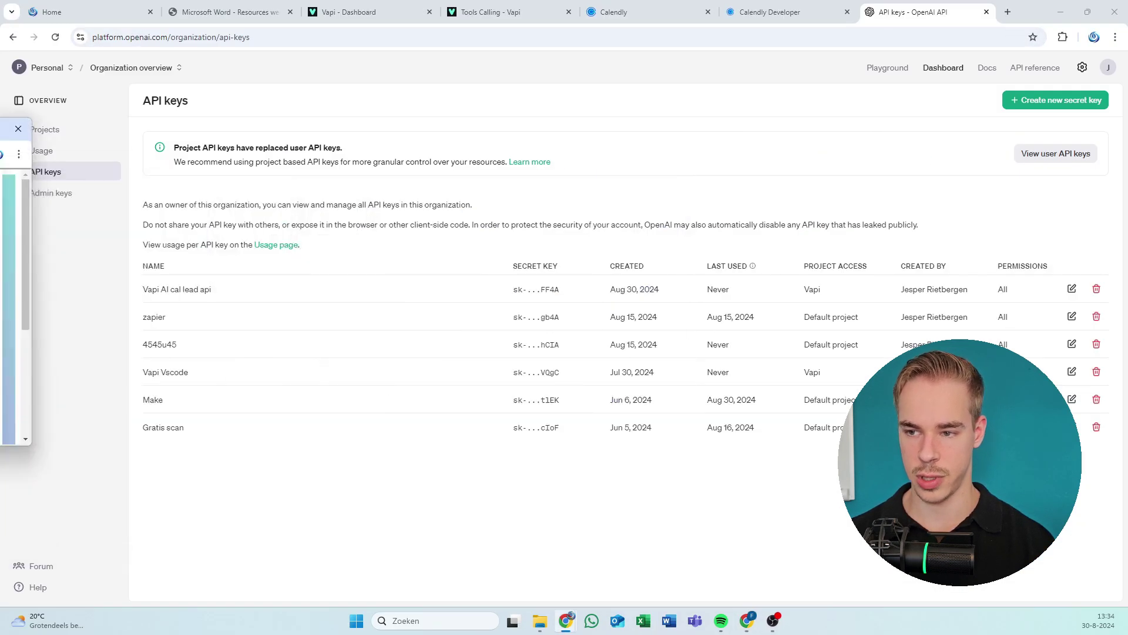
pyautogui.hotkey('ctrl', 'w')
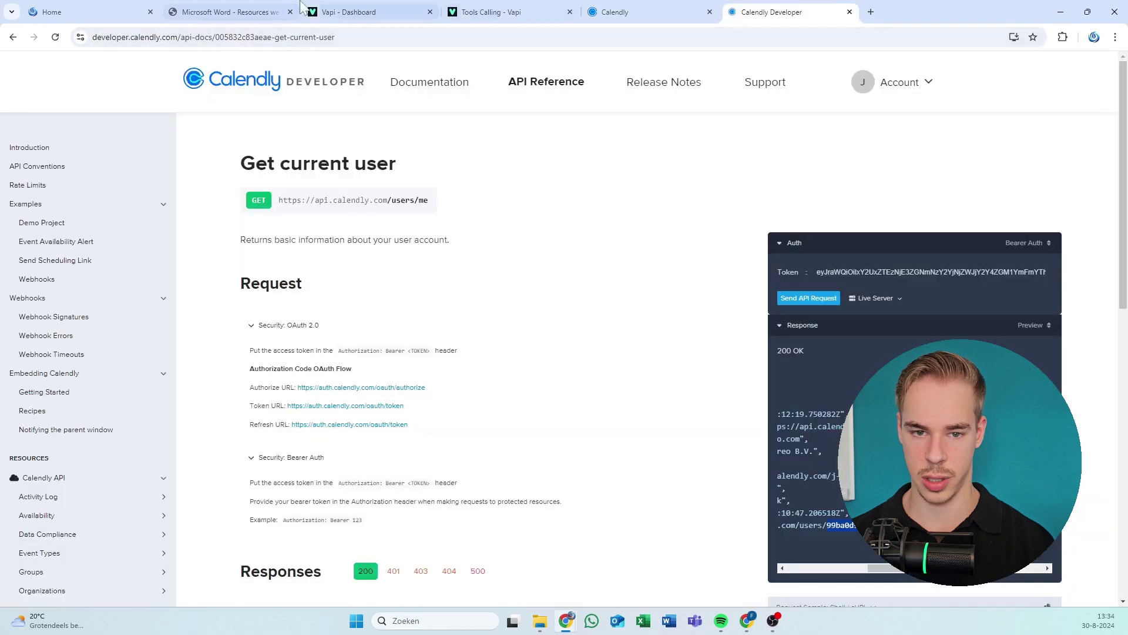
pyautogui.hotkey('alt', 'Tab')
pyautogui.moveTo(302, 176); pyautogui.dragTo(261, 17)
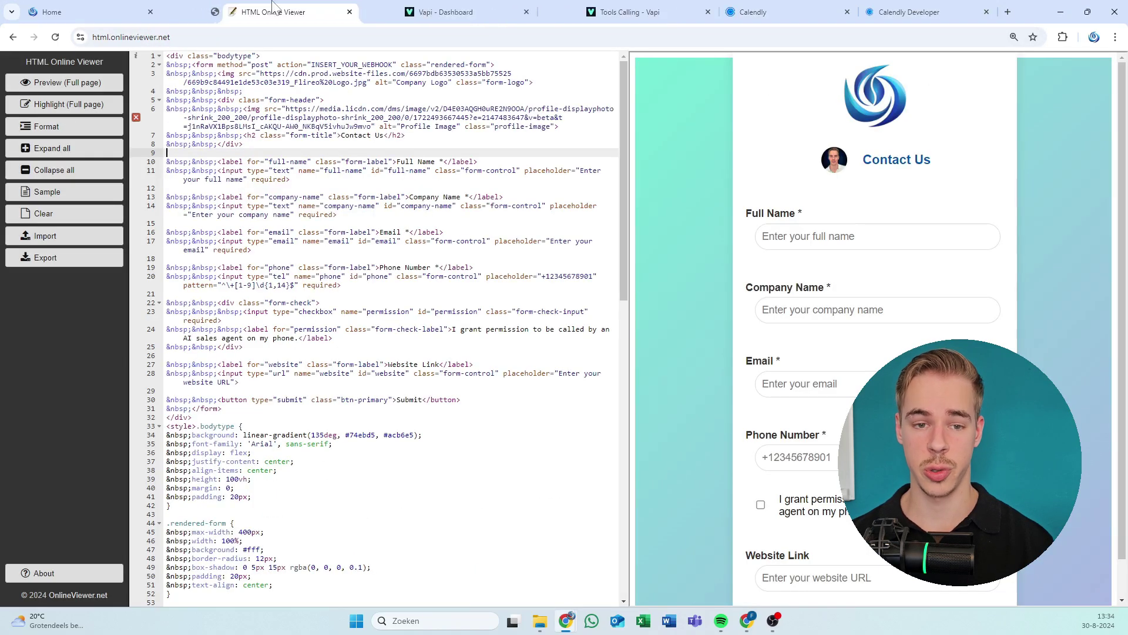
# Select all the editor's form code, then return to the Flireo resource page.
pyautogui.click(138, 12)
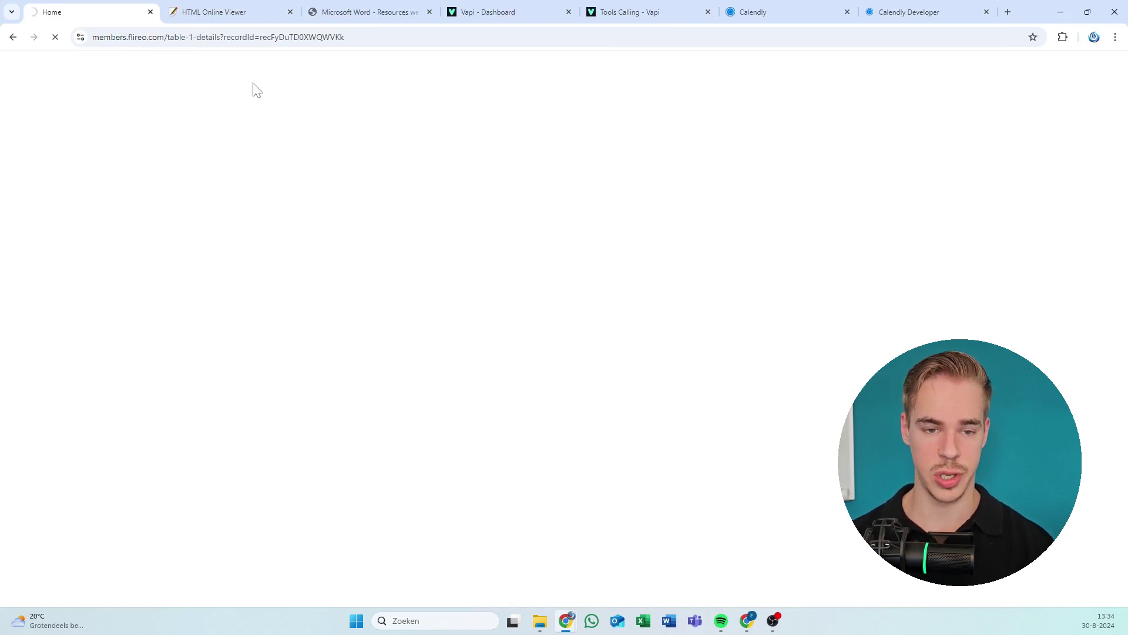
pyautogui.click(173, 10)
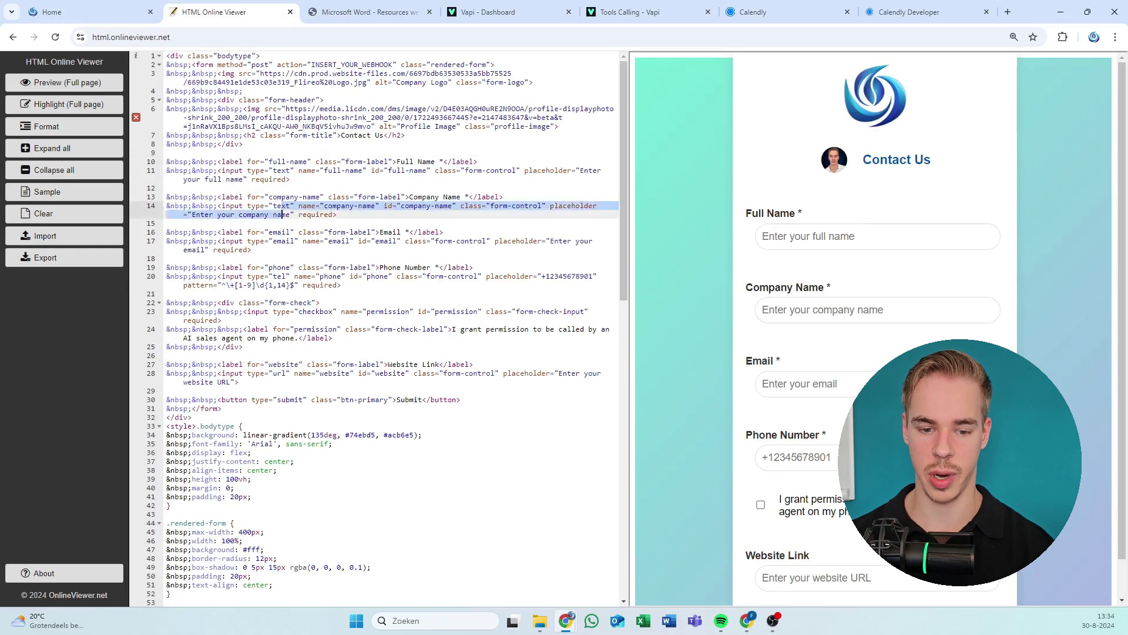
pyautogui.hotkey('ctrl', 'a')
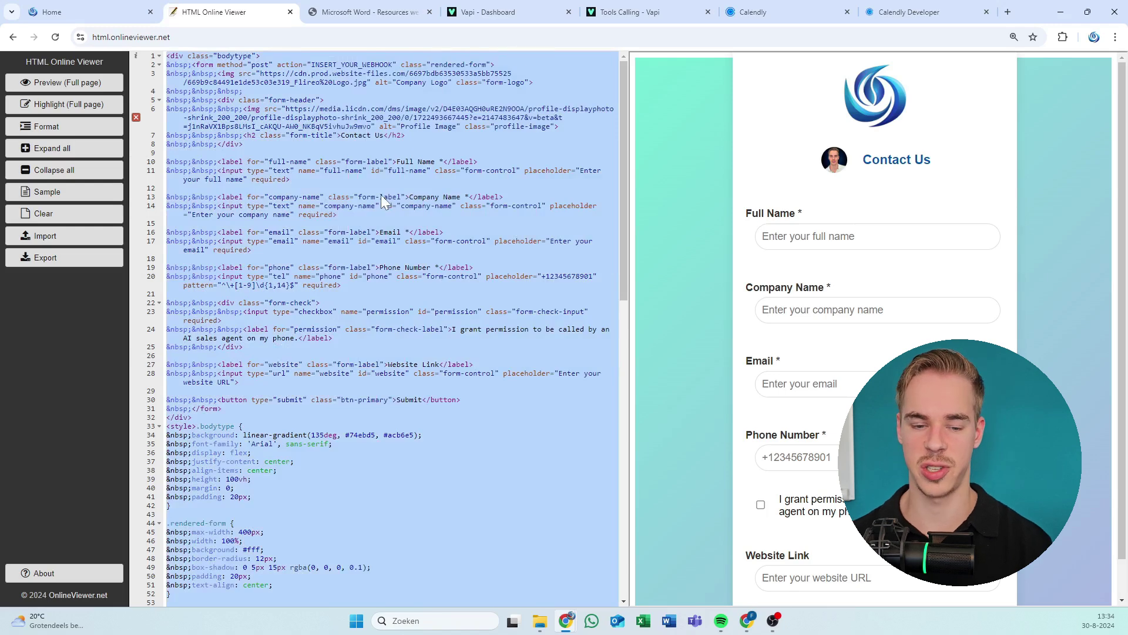
pyautogui.scroll(-10, 381, 202)
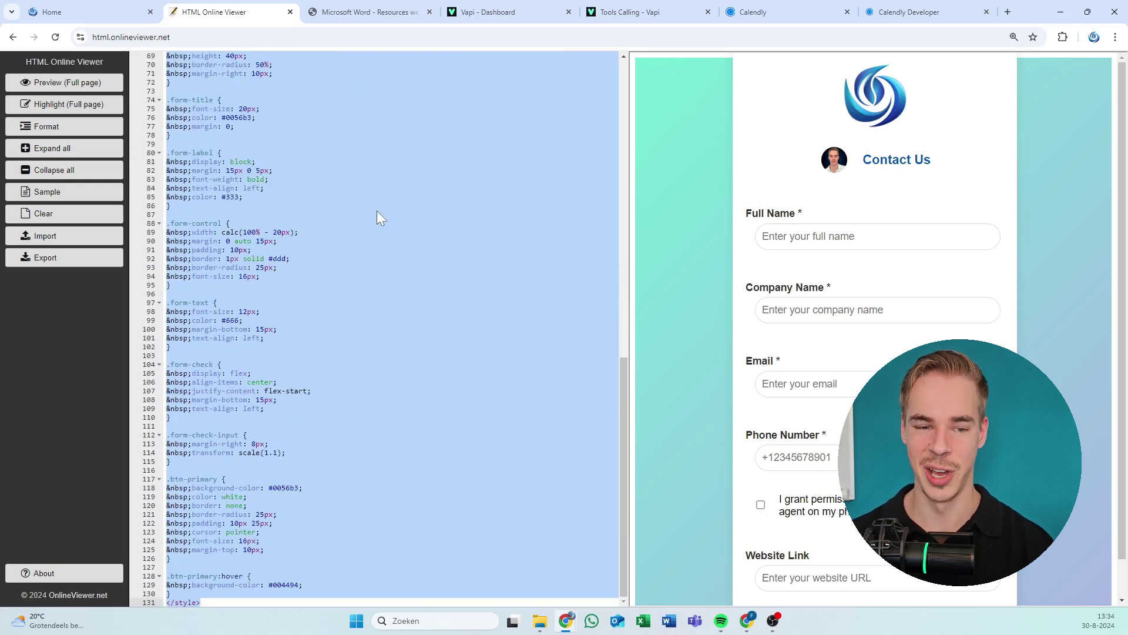
pyautogui.click(88, 10)
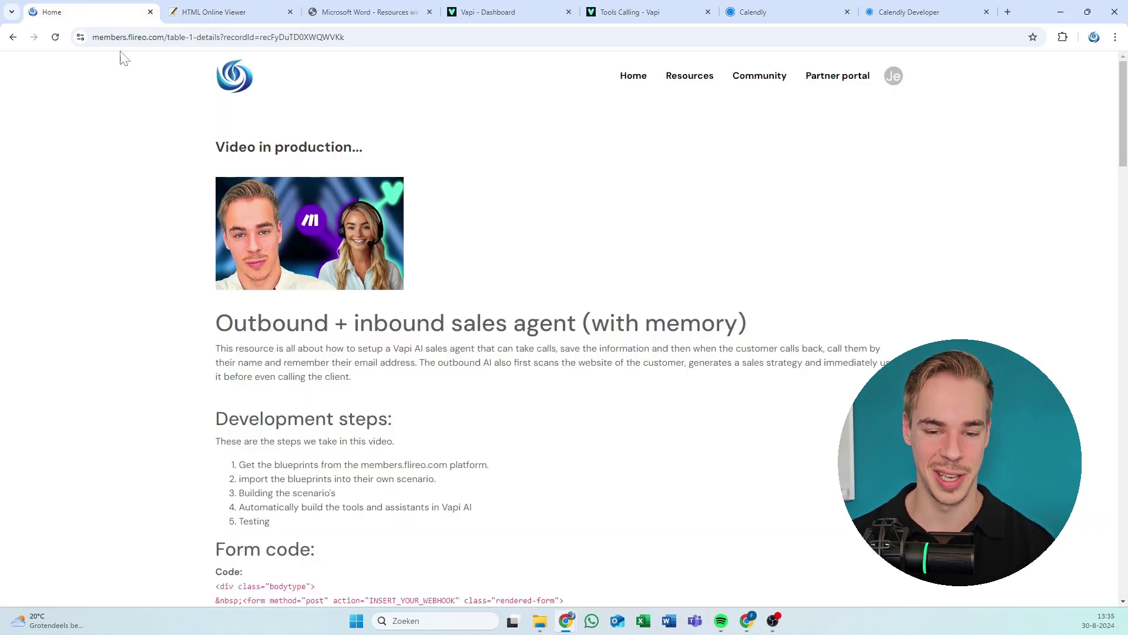
# Select and copy the entire Form code block from the Flireo resource page.
pyautogui.scroll(-4, 376, 373)
pyautogui.moveTo(215, 344); pyautogui.dragTo(473, 411)
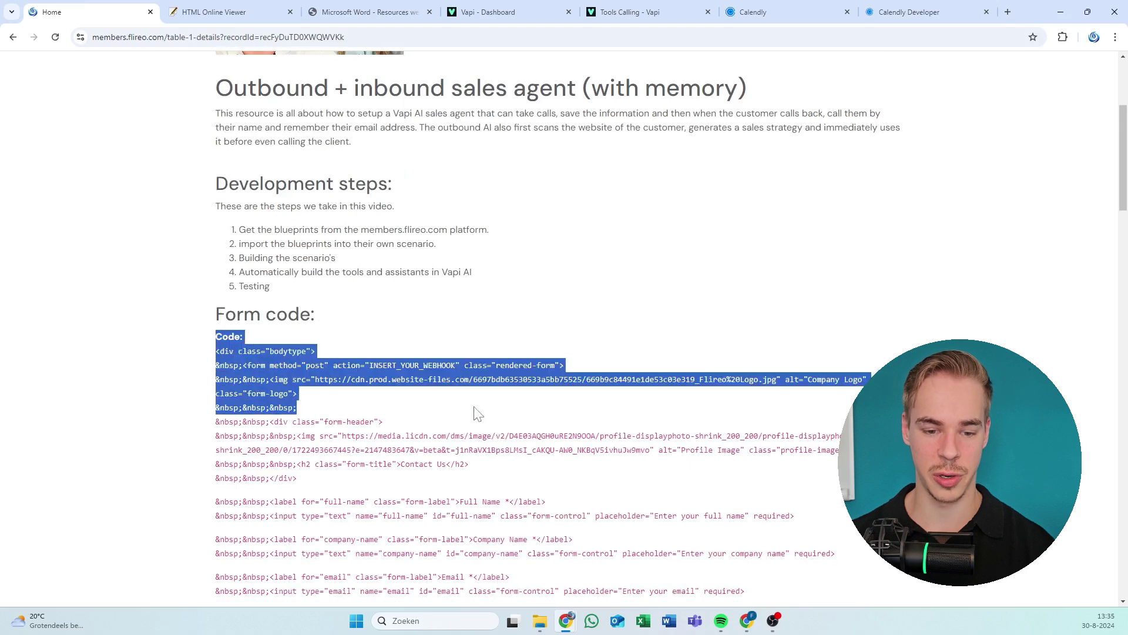
pyautogui.click(300, 407)
pyautogui.moveTo(217, 342); pyautogui.dragTo(600, 103)
pyautogui.scroll(7, 481, 182)
pyautogui.rightClick(282, 94)
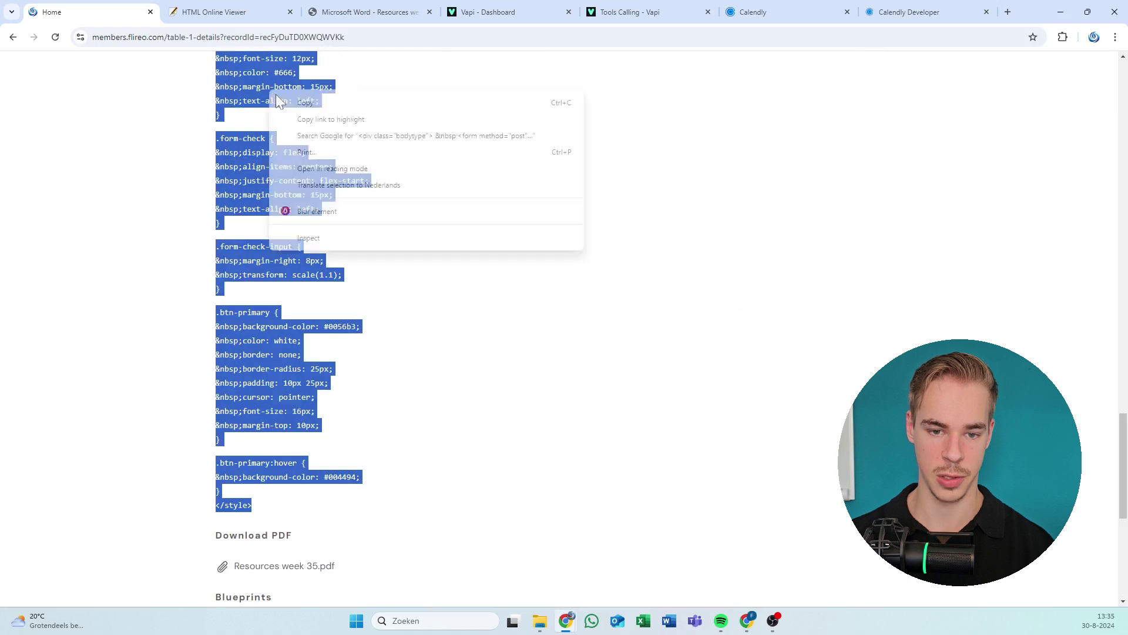
pyautogui.click(321, 116)
pyautogui.click(234, 10)
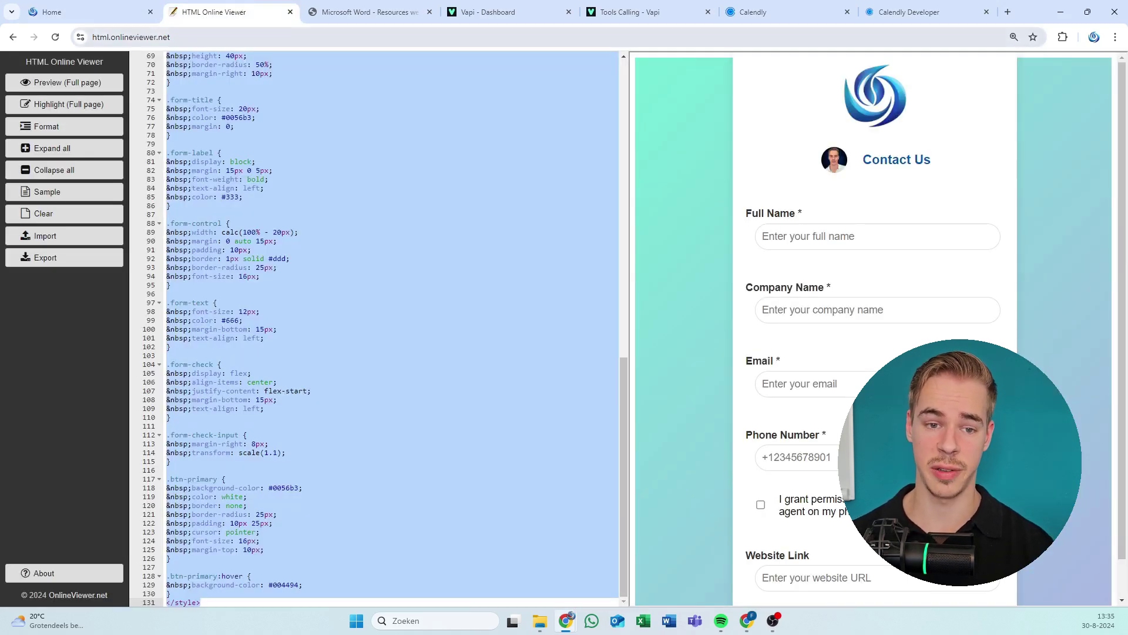
# Replace all the editor's code with the copied contact form code.
pyautogui.click(356, 285)
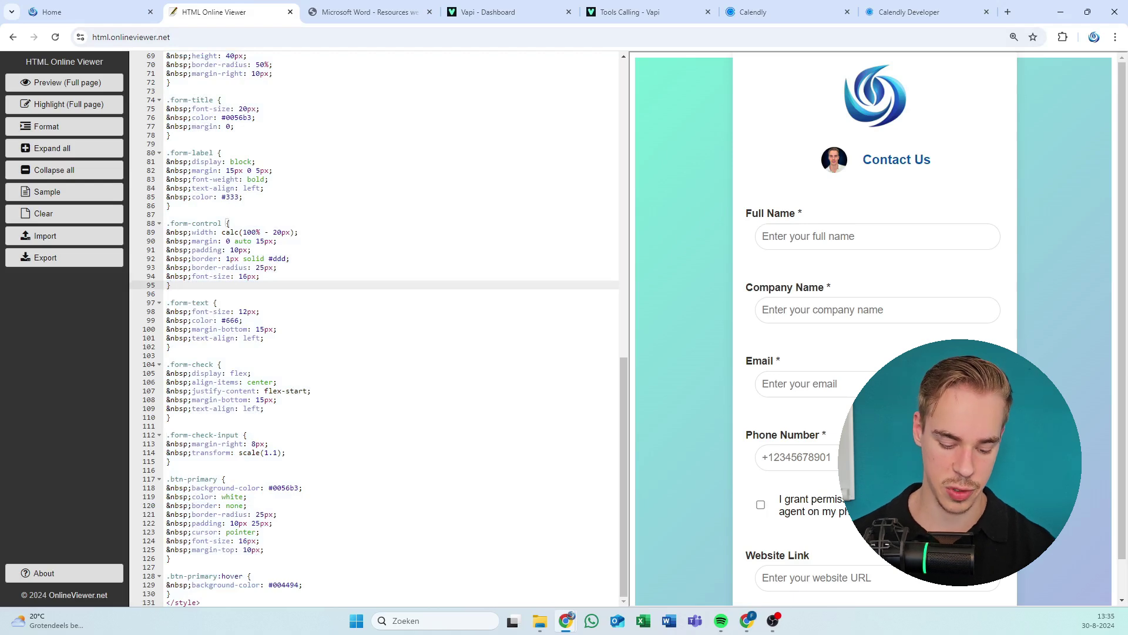
pyautogui.hotkey('ctrl', 'a')
pyautogui.hotkey('ctrl', 'v')
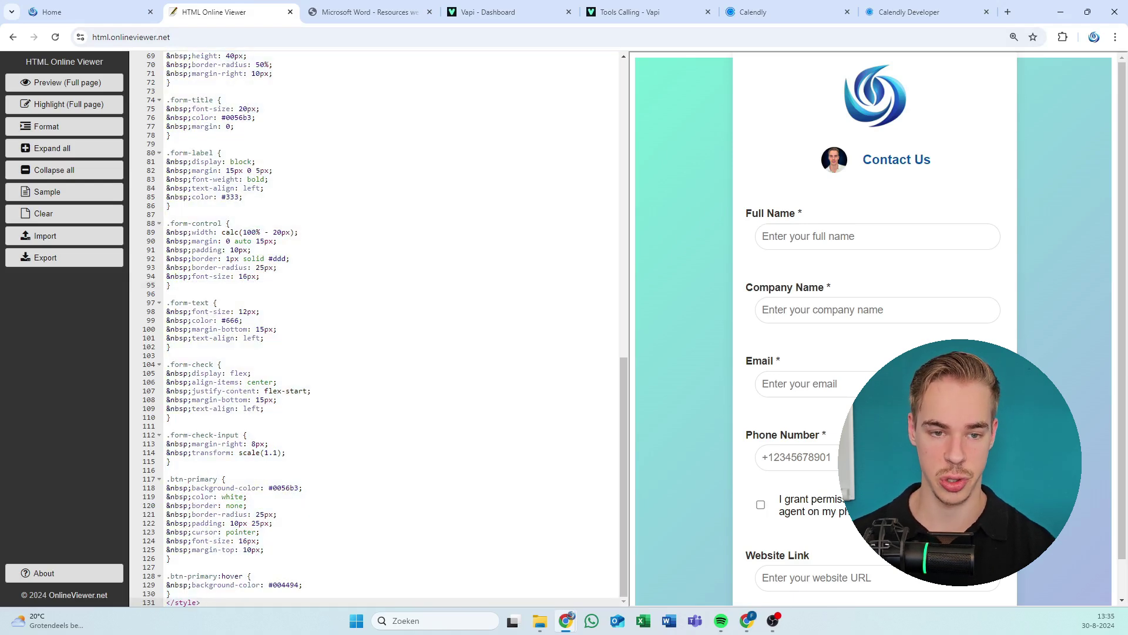
pyautogui.scroll(12, 244, 247)
pyautogui.click(244, 247)
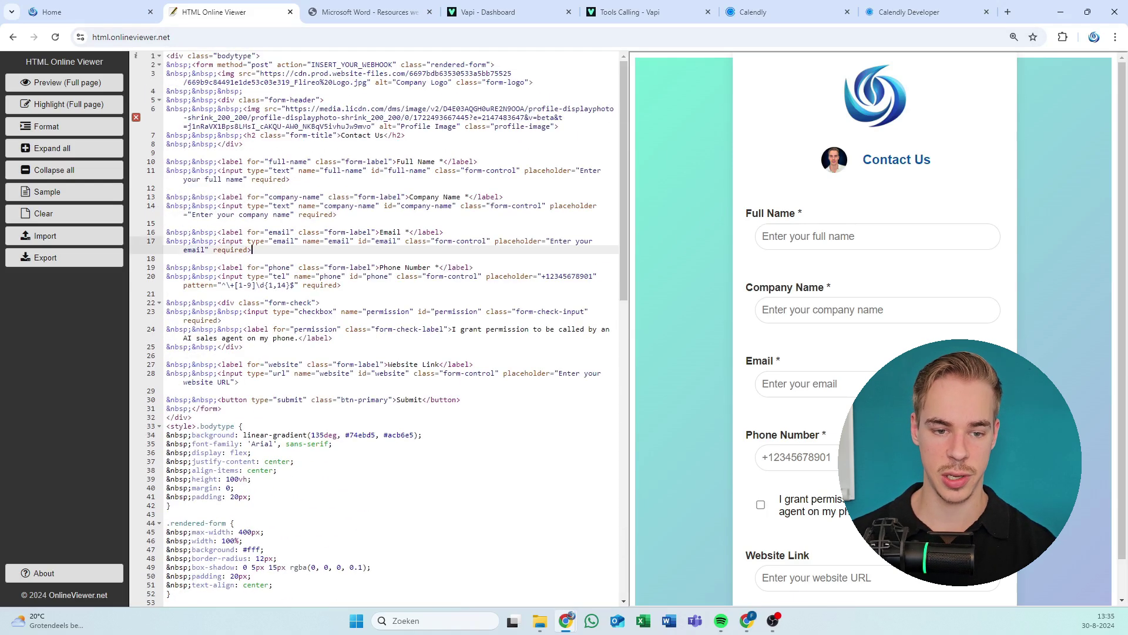
pyautogui.hotkey('ctrl', 'a')
pyautogui.press('BackSpace')
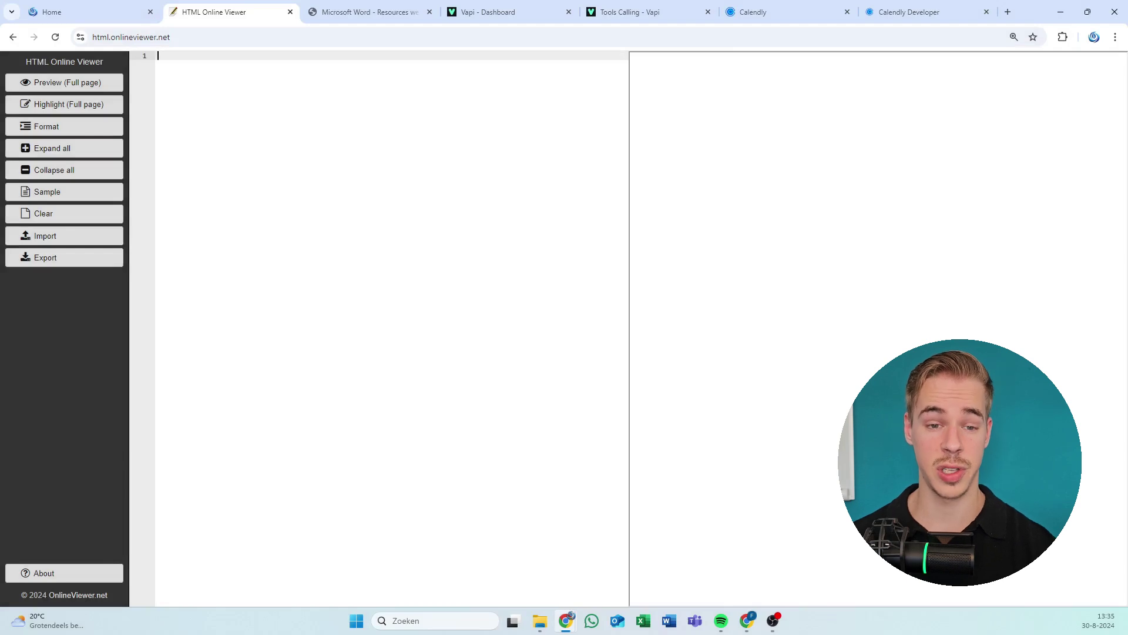
pyautogui.hotkey('ctrl', 'v')
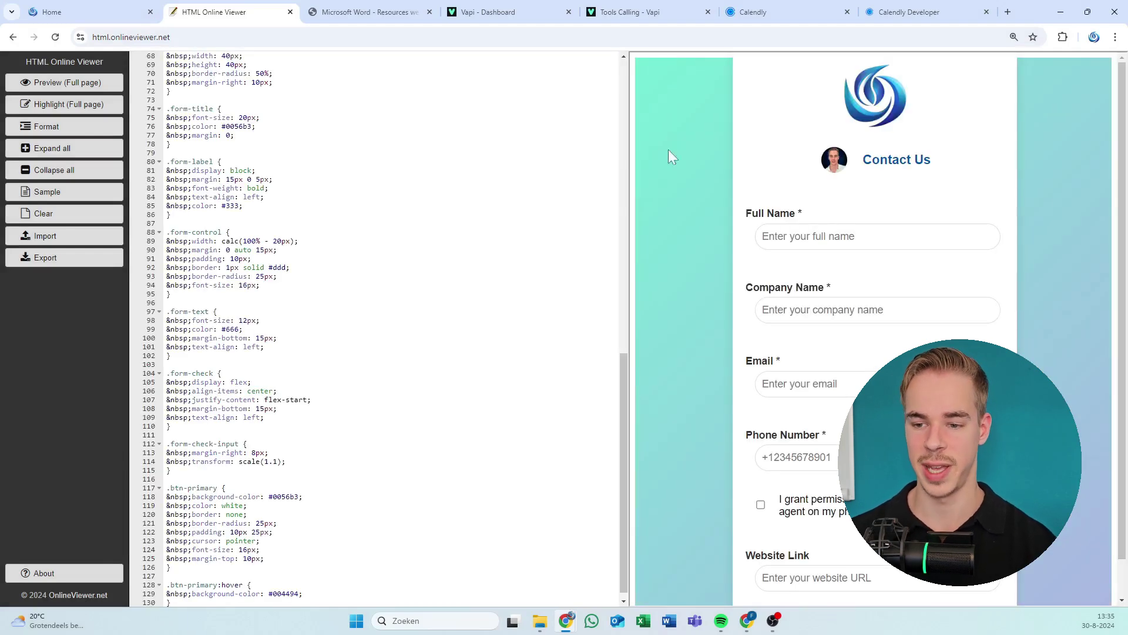
pyautogui.moveTo(895, 146); pyautogui.dragTo(920, 255)
pyautogui.click(920, 255)
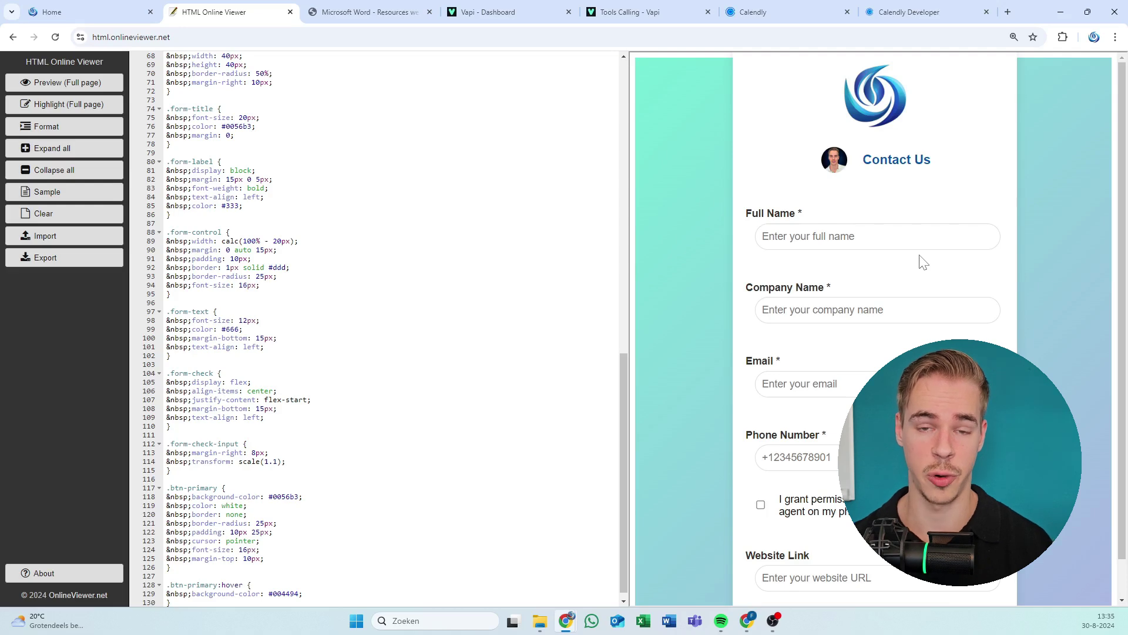
pyautogui.scroll(15, 382, 294)
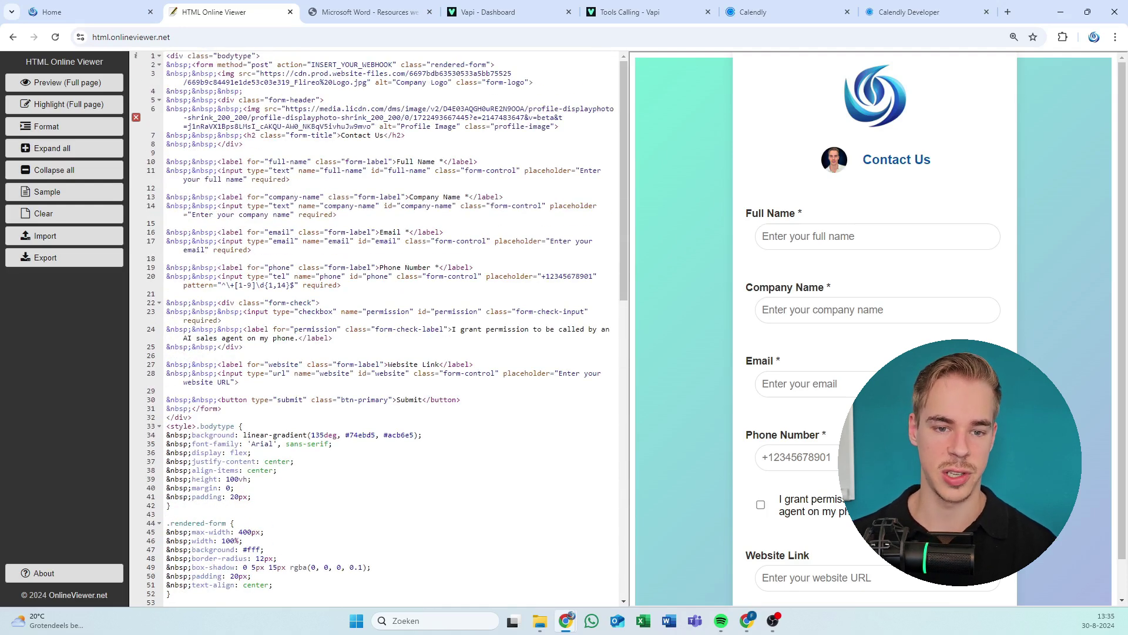
# Locate the INSERT_YOUR_WEBHOOK placeholder, then open the Make Call Lead webhook trigger's settings.
pyautogui.click(380, 65)
pyautogui.moveTo(393, 65); pyautogui.dragTo(311, 65)
pyautogui.click(324, 64)
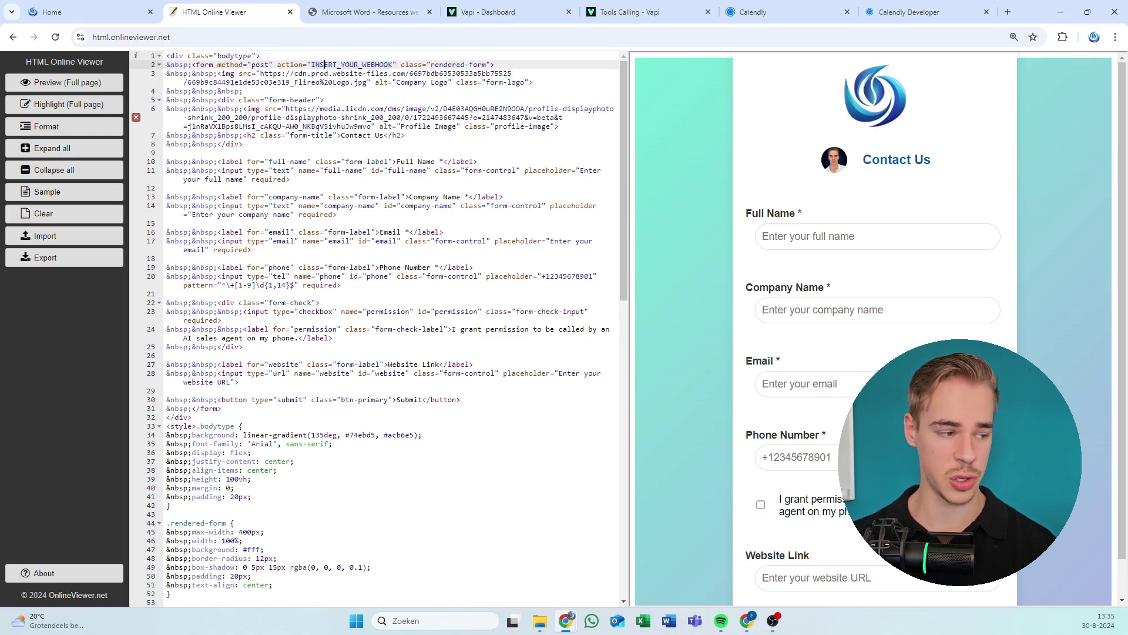
pyautogui.hotkey('alt', 'Tab')
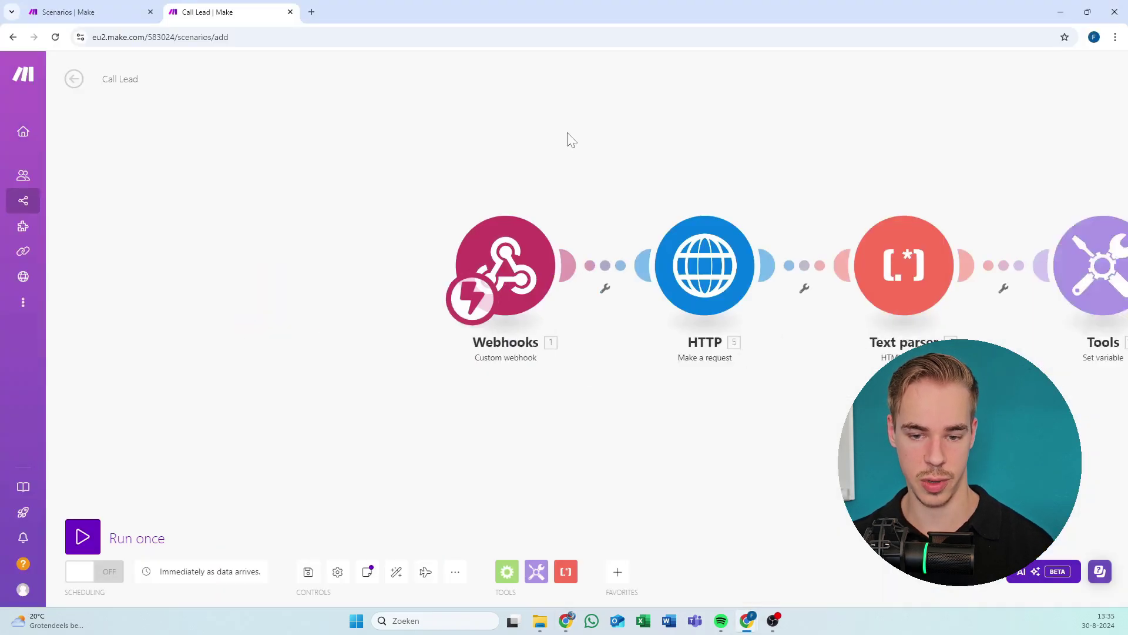
pyautogui.click(582, 244)
# Replace INSERT_YOUR_WEBHOOK with the copied Make webhook address and open the full-page preview.
pyautogui.click(863, 266)
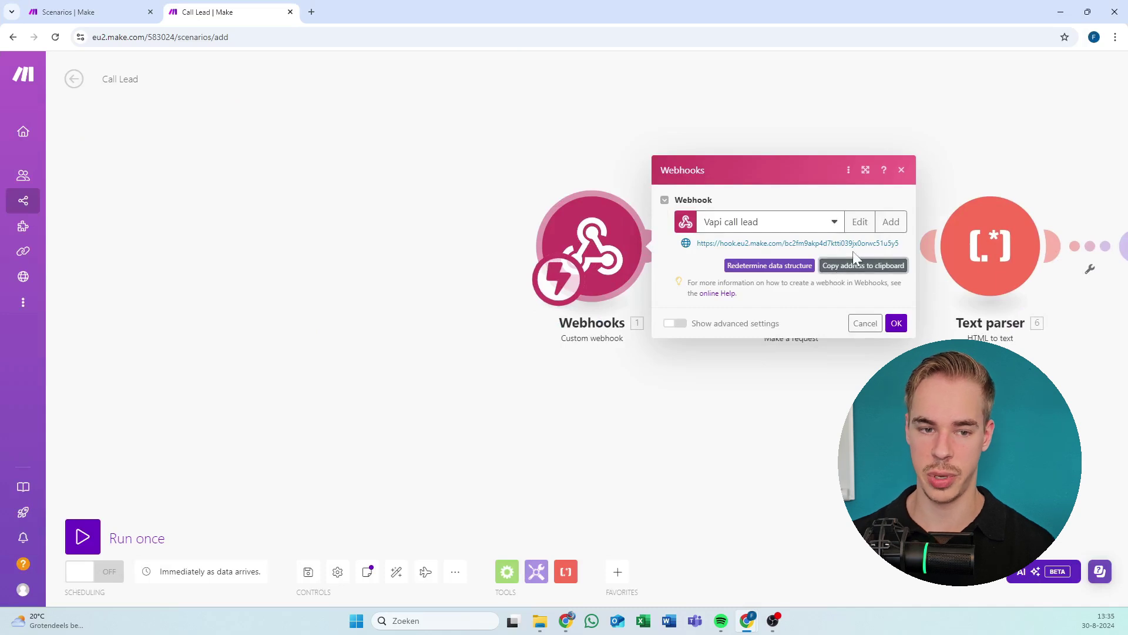
pyautogui.hotkey('alt', 'Tab')
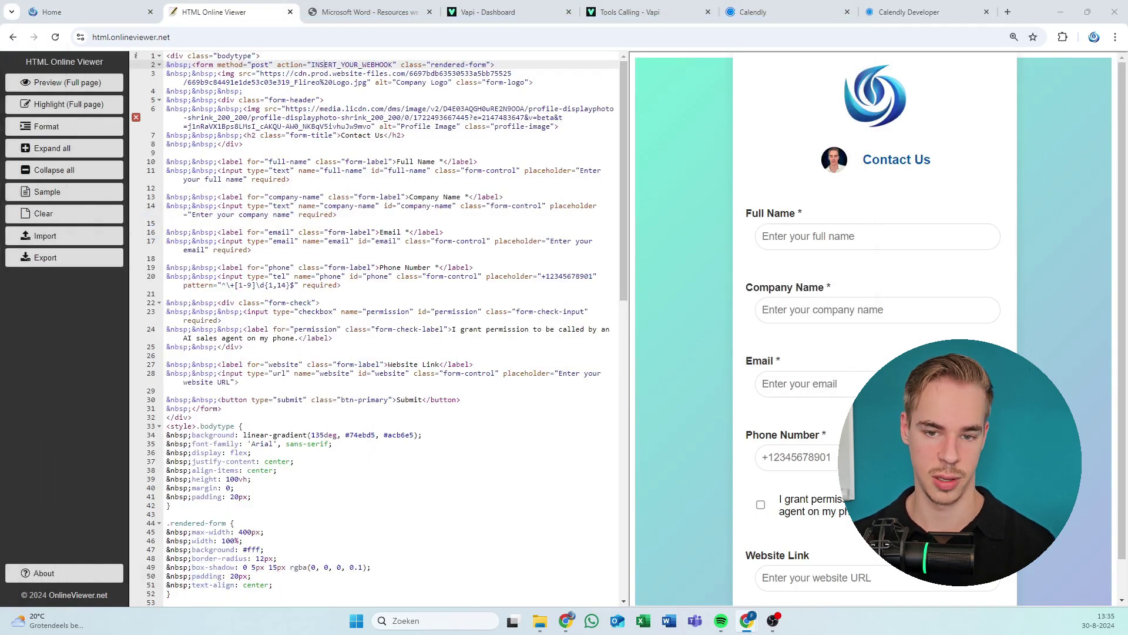
pyautogui.moveTo(392, 65); pyautogui.dragTo(315, 71)
pyautogui.hotkey('ctrl', 'v')
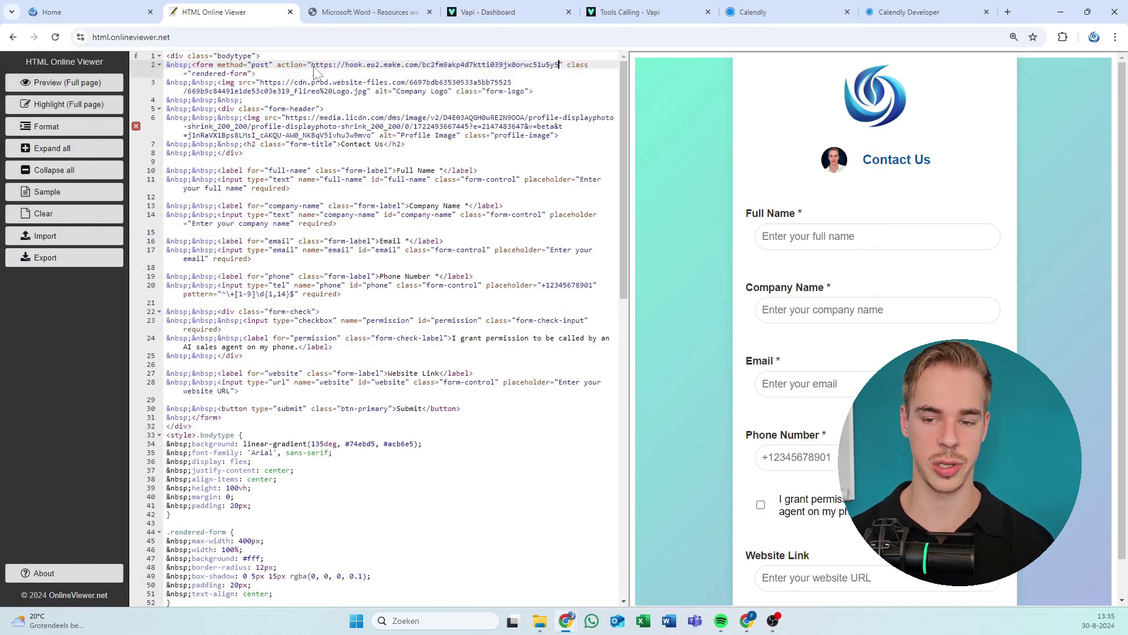
pyautogui.click(245, 101)
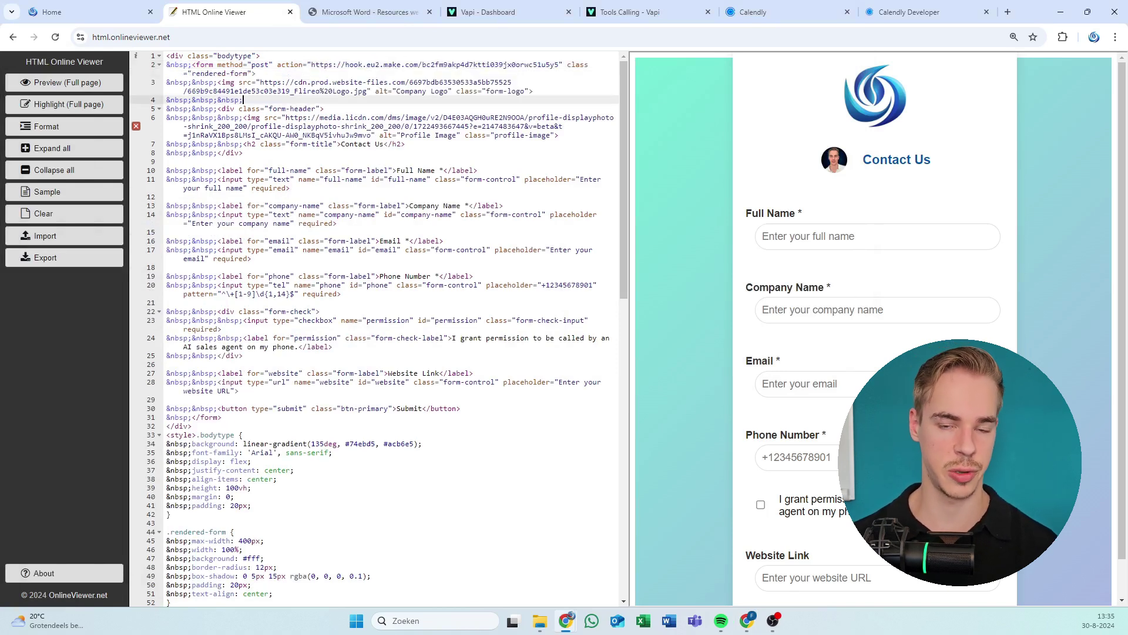
pyautogui.click(242, 86)
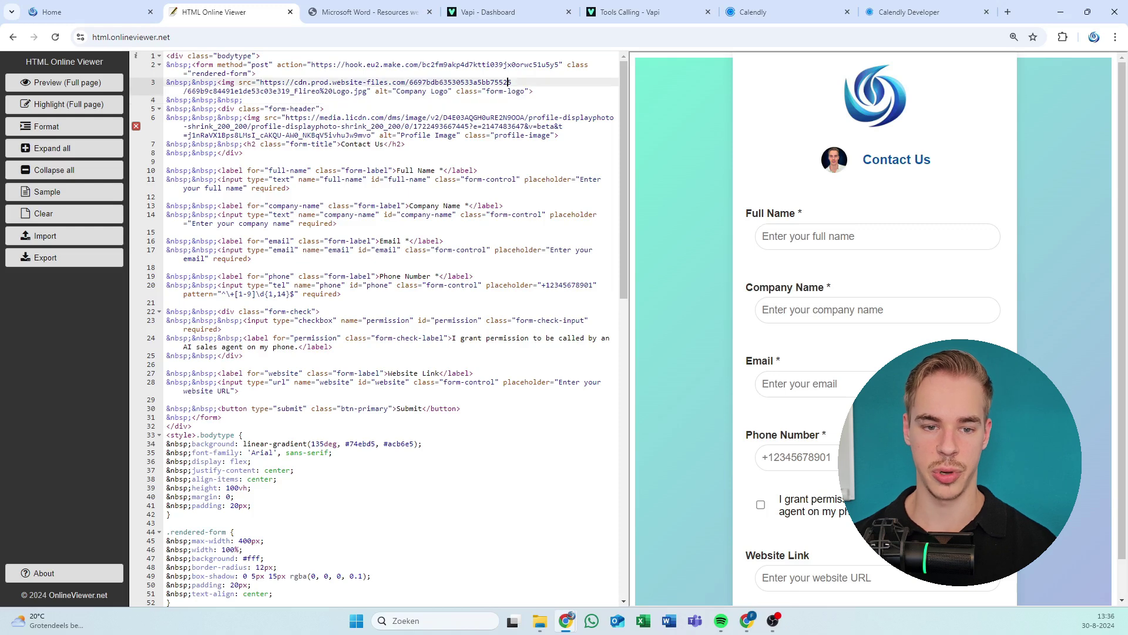
pyautogui.click(94, 85)
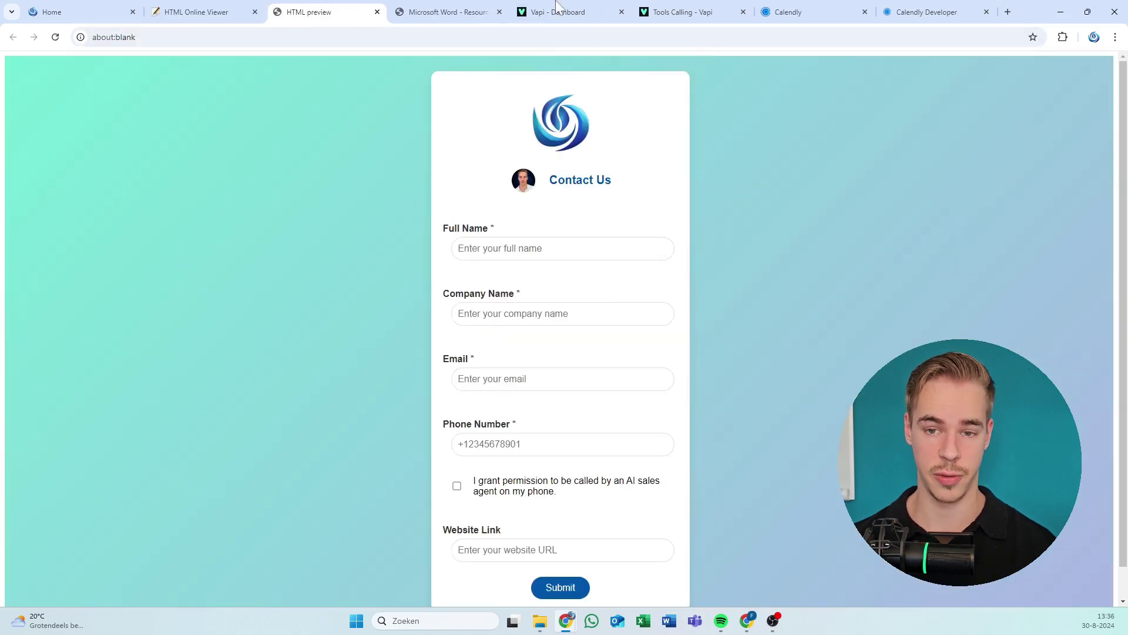
# Close the Microsoft Word tab and look over the form fields and permission checkbox.
pyautogui.click(507, 12)
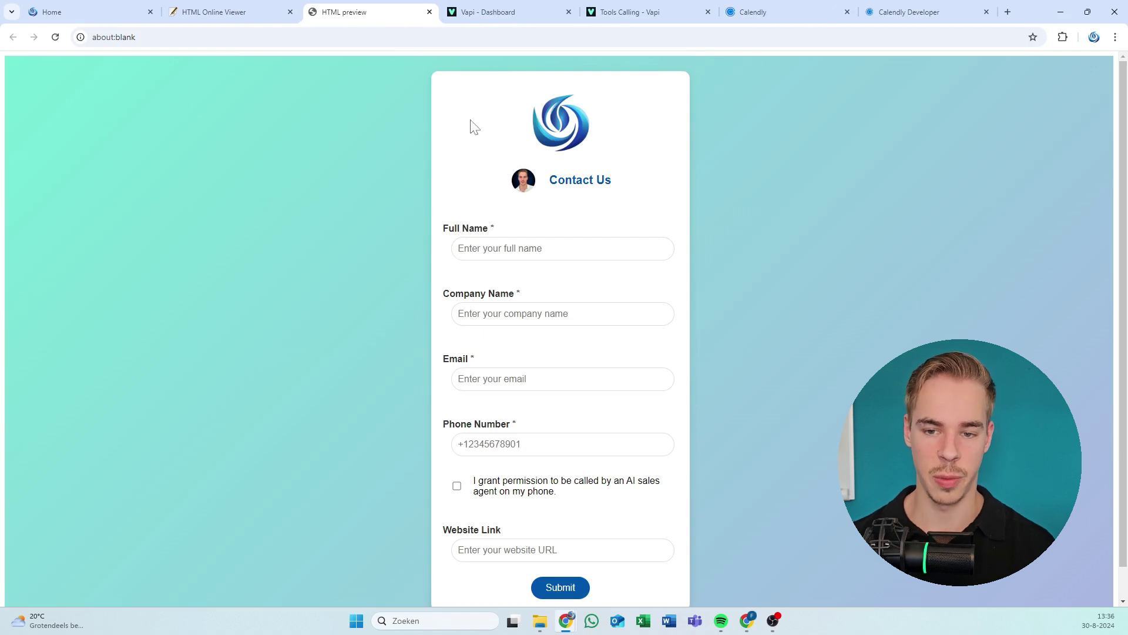
pyautogui.moveTo(471, 123); pyautogui.dragTo(750, 414)
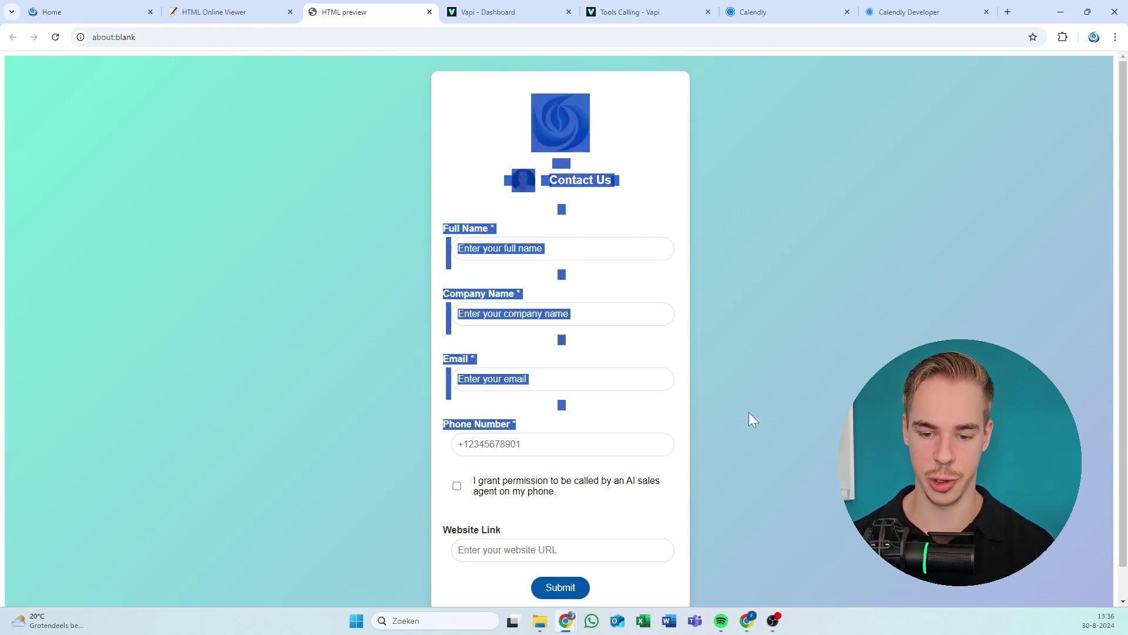
pyautogui.click(420, 317)
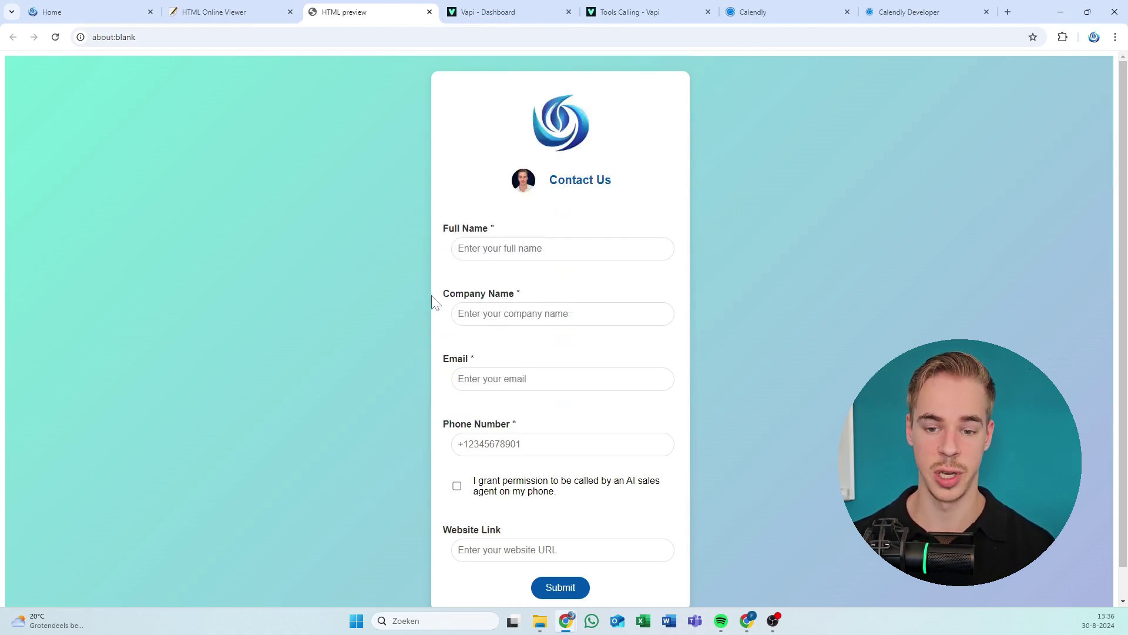
pyautogui.click(471, 250)
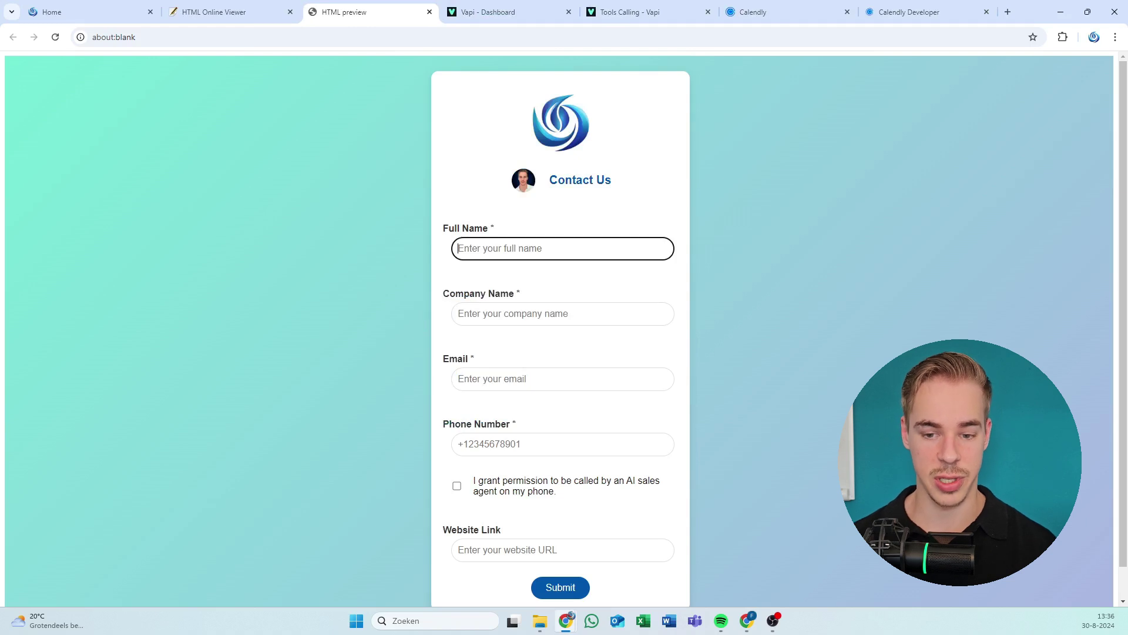
pyautogui.press('Tab')
pyautogui.press('Tab')
pyautogui.press('Tab')
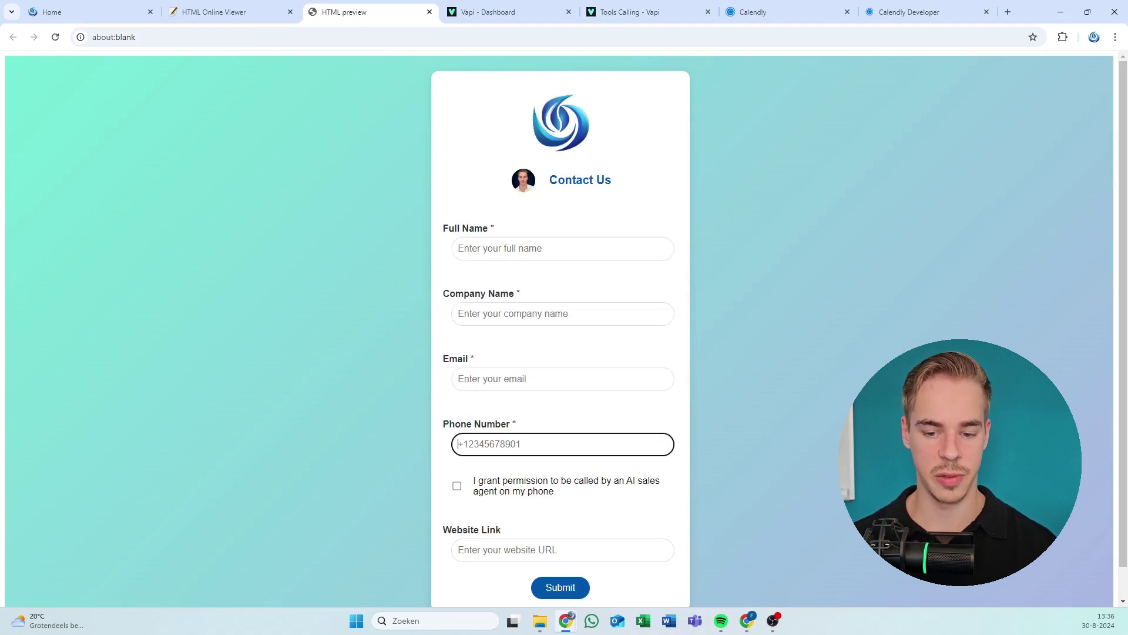
pyautogui.click(456, 485)
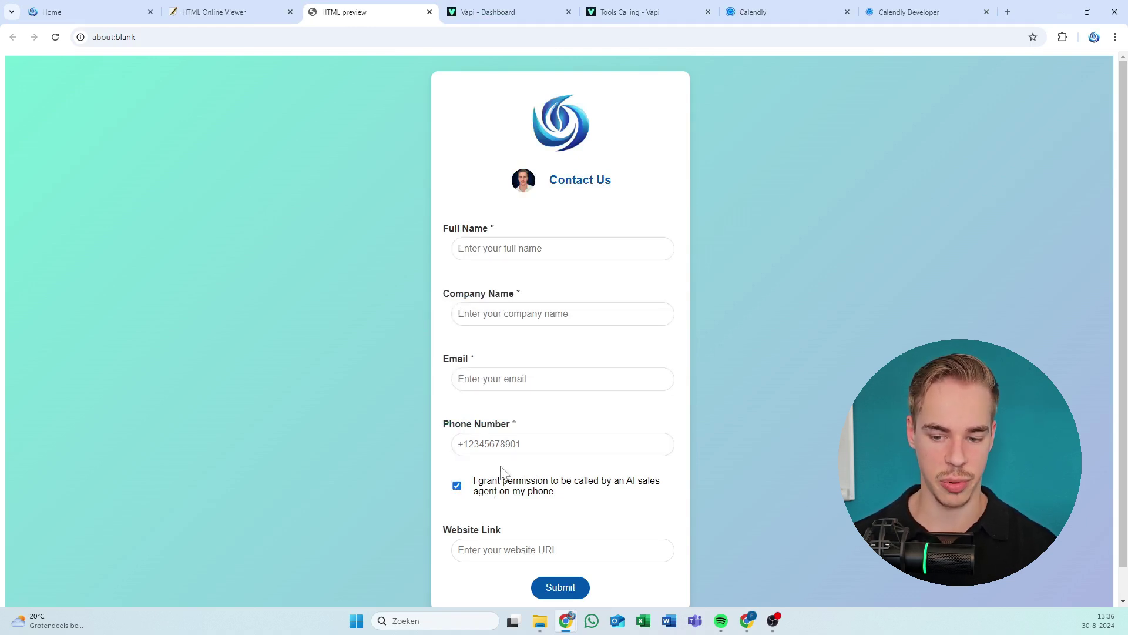
pyautogui.moveTo(511, 478); pyautogui.dragTo(250, 283)
pyautogui.click(584, 511)
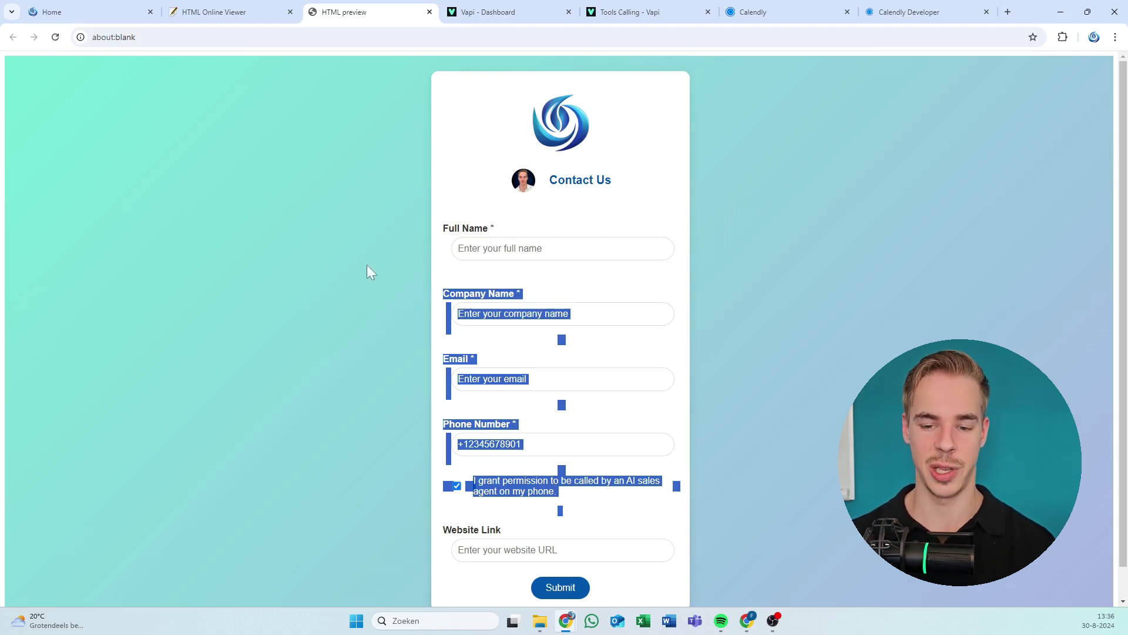
pyautogui.click(496, 272)
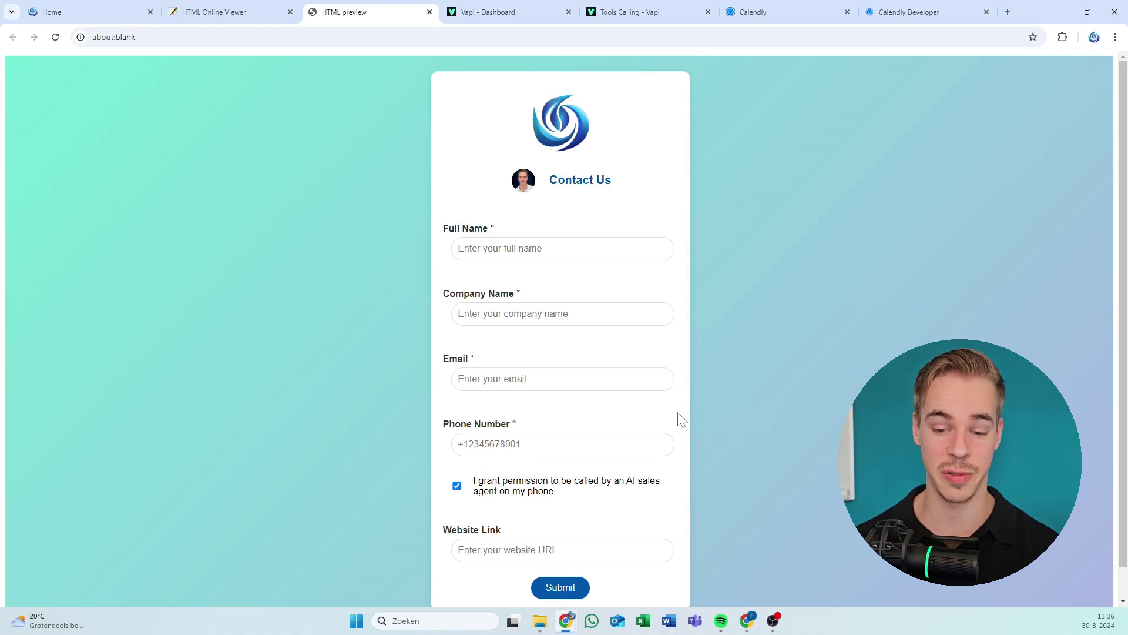
# Grant permission to be called by the AI agent, then maximise the Make Call Lead window.
pyautogui.click(456, 486)
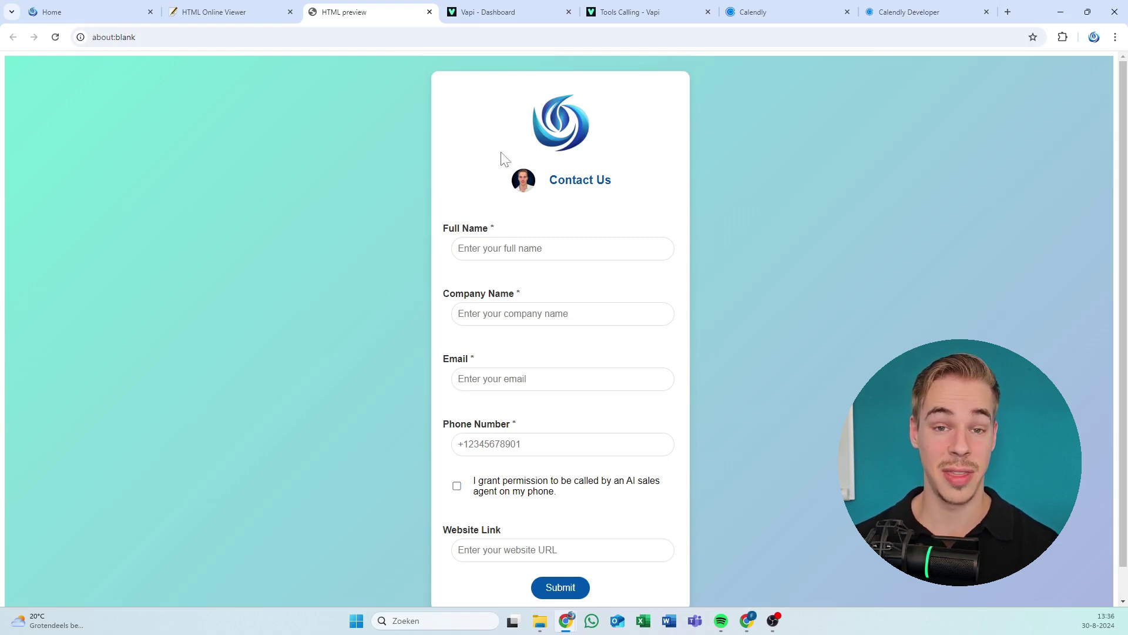
pyautogui.moveTo(457, 134); pyautogui.dragTo(659, 221)
pyautogui.click(657, 221)
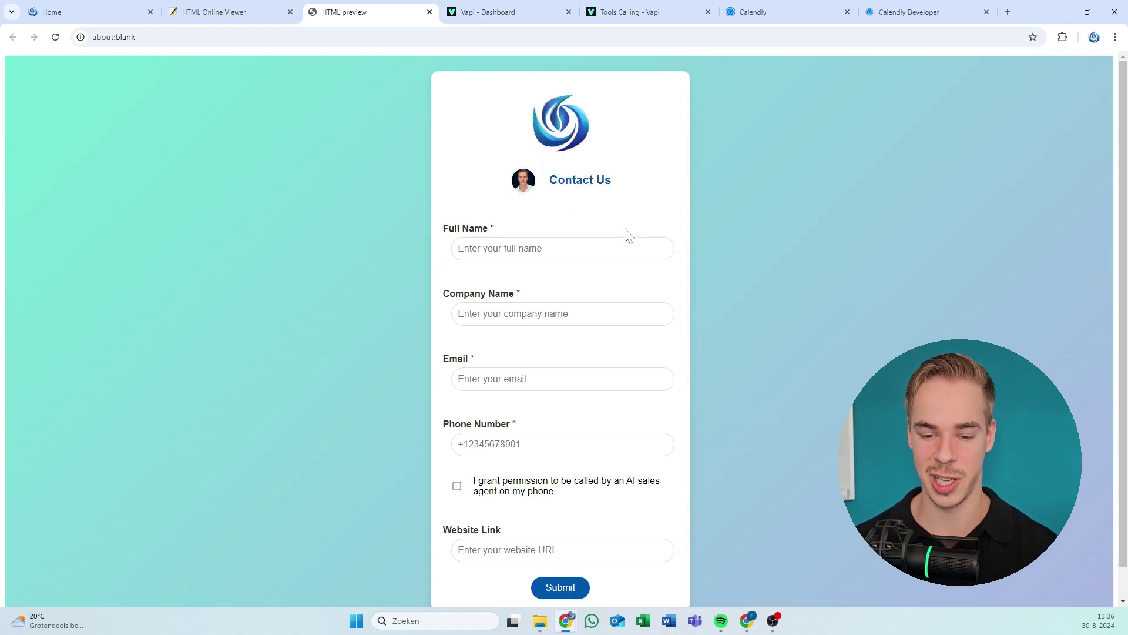
pyautogui.click(487, 497)
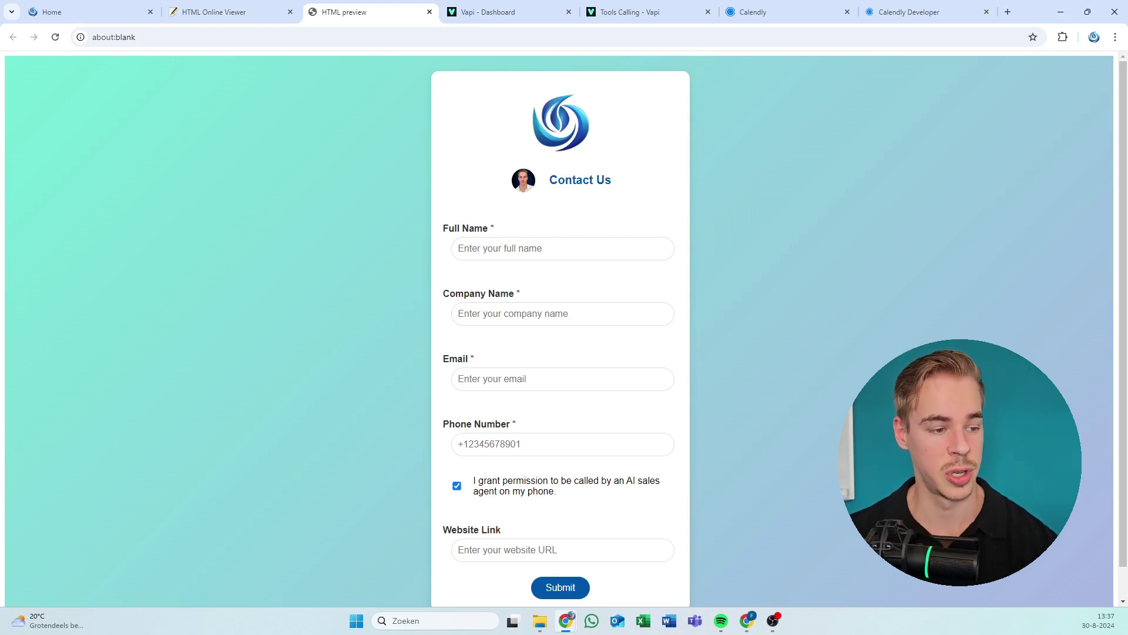
pyautogui.hotkey('alt', 'Tab')
pyautogui.doubleClick(379, 19)
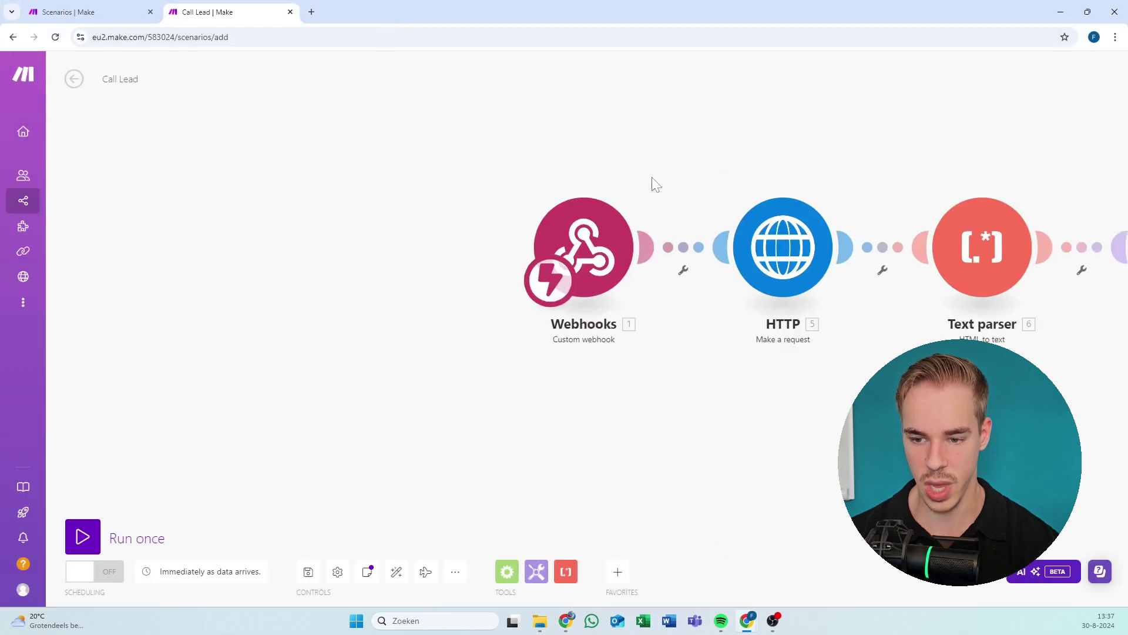
# Check that the HTTP module's URL is mapped to 1.website, then close its settings.
pyautogui.click(542, 197)
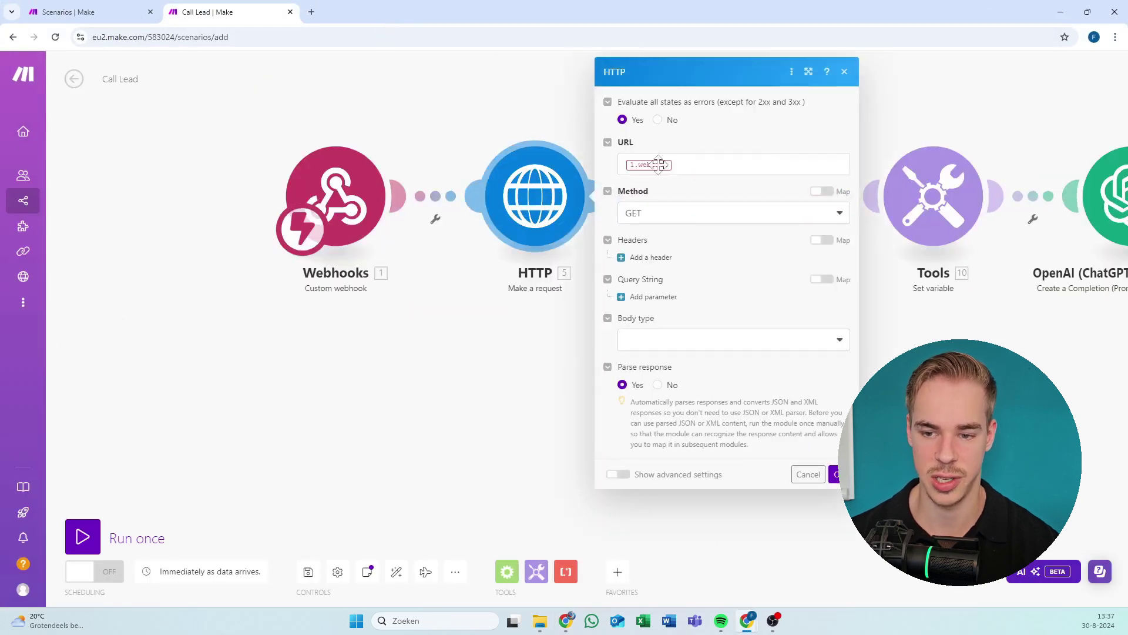
pyautogui.click(676, 164)
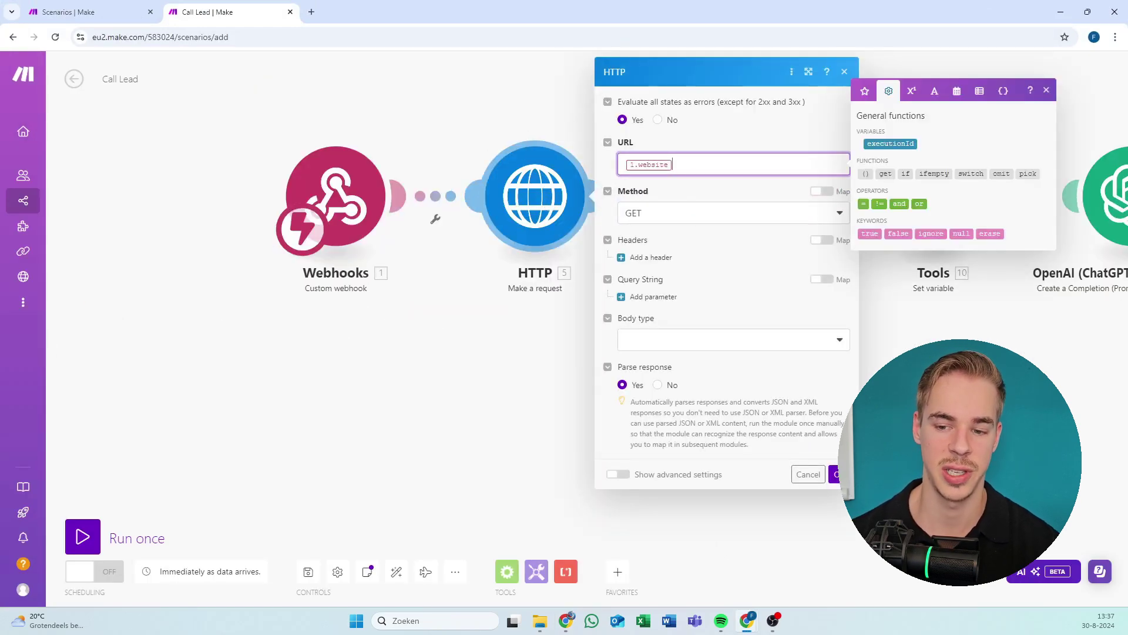
pyautogui.click(426, 418)
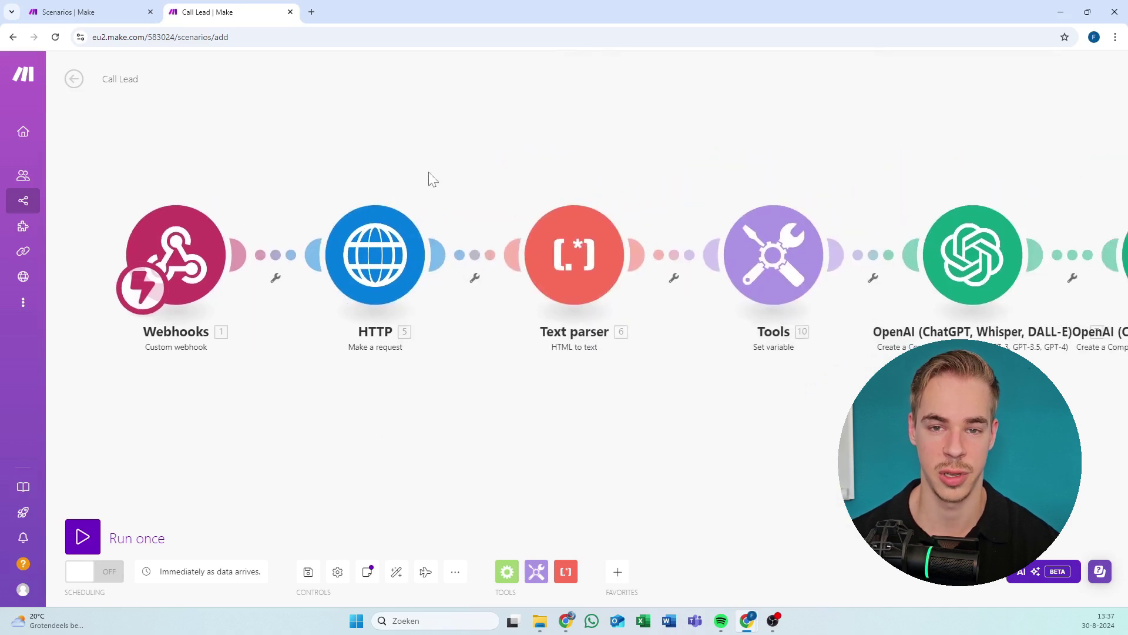
# Point out the Website Link label on the contact form and focus the Website URL field.
pyautogui.hotkey('alt', 'Tab')
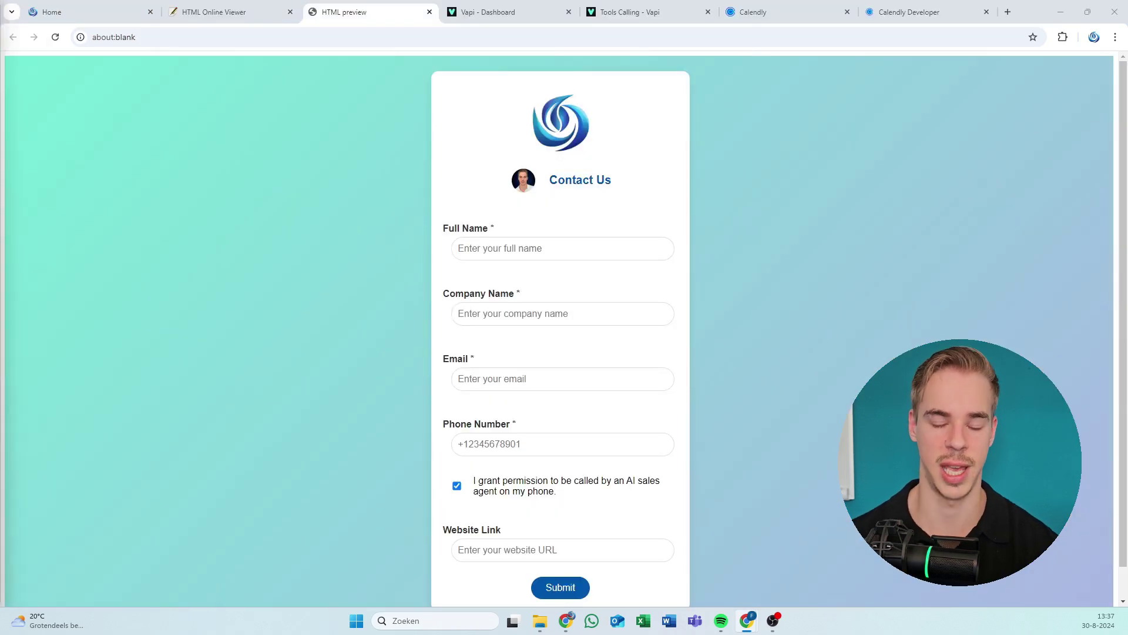
pyautogui.moveTo(443, 531); pyautogui.dragTo(783, 587)
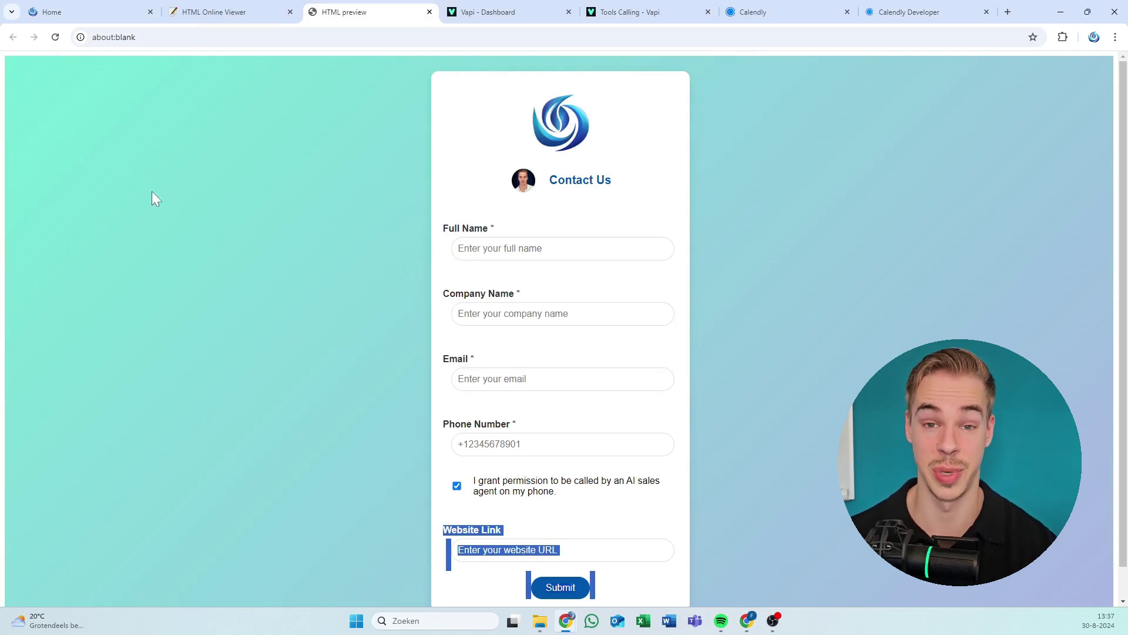
pyautogui.click(602, 473)
pyautogui.click(458, 550)
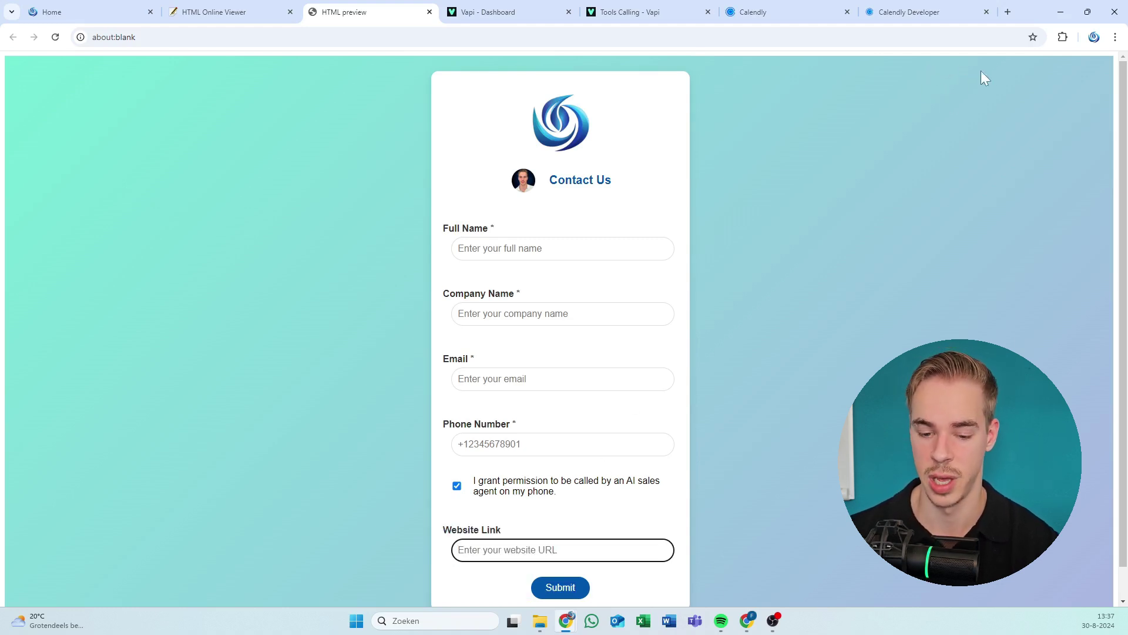
# Load apple.com in a new browser tab as the sample company website.
pyautogui.click(1007, 12)
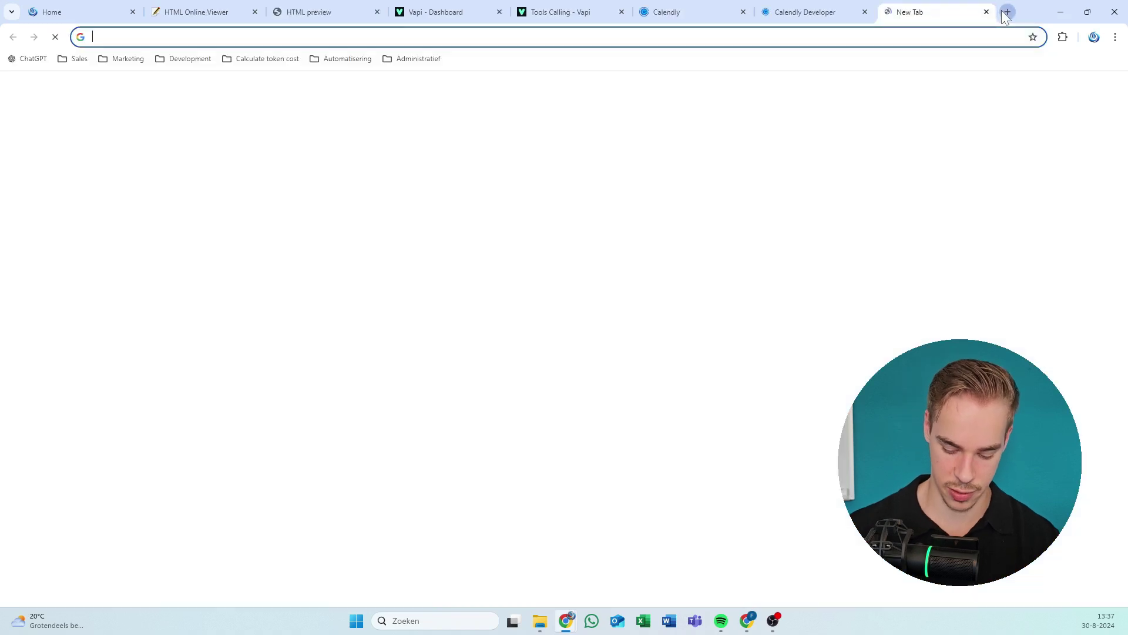
pyautogui.write('apple')
pyautogui.press('Return')
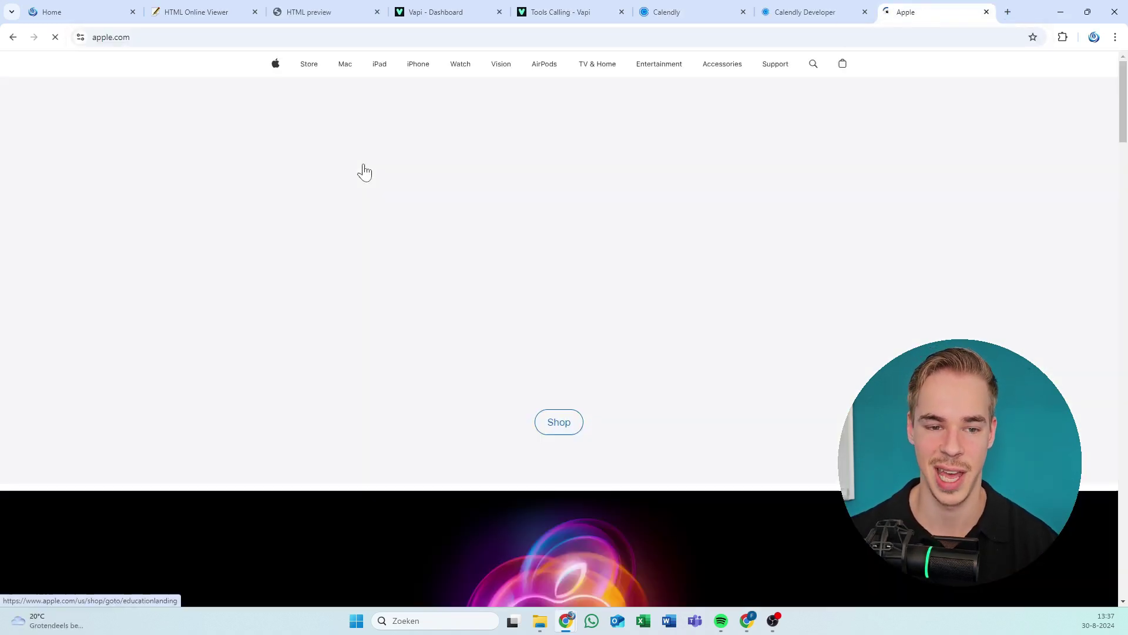
pyautogui.click(111, 38)
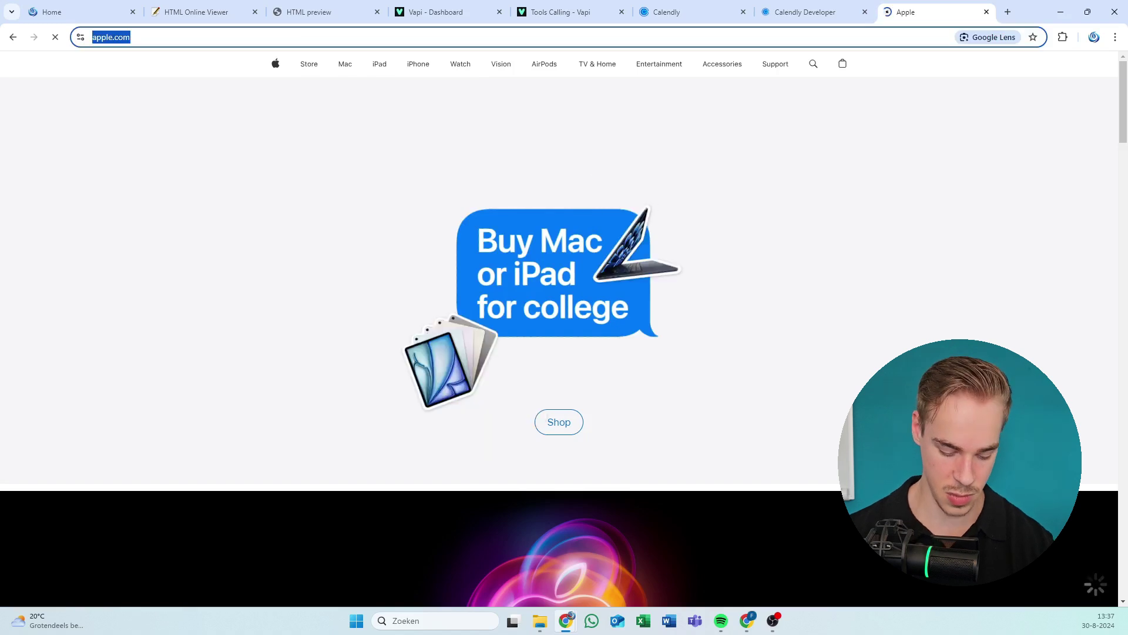
pyautogui.scroll(-15, 645, 404)
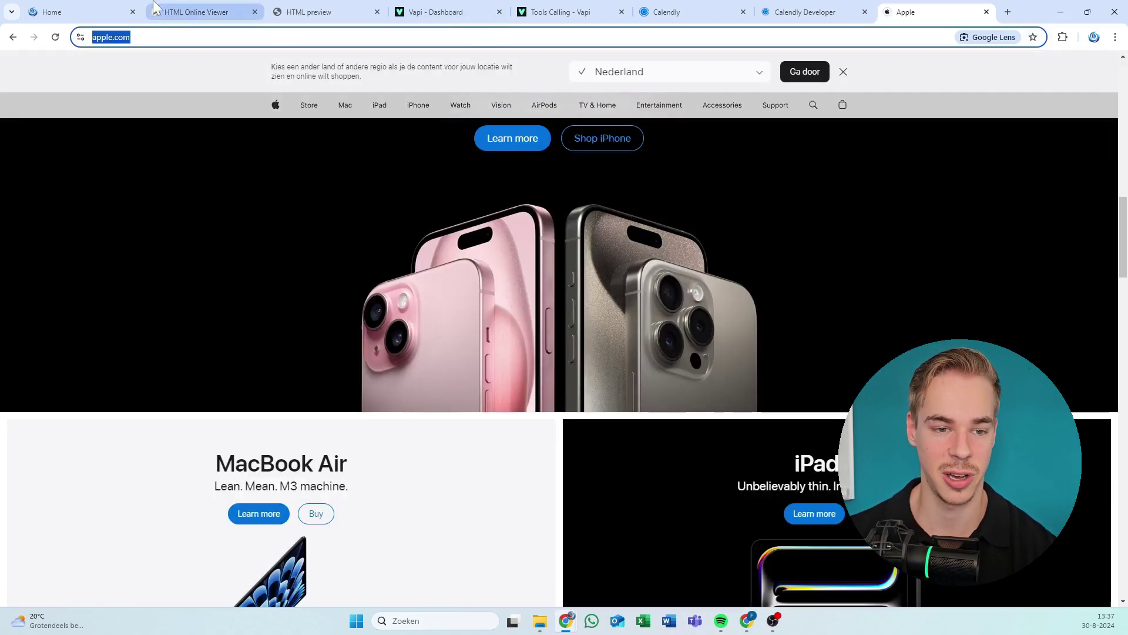
# Enter the placeholder name John Doe and company name Apple in the contact form.
pyautogui.click(356, 10)
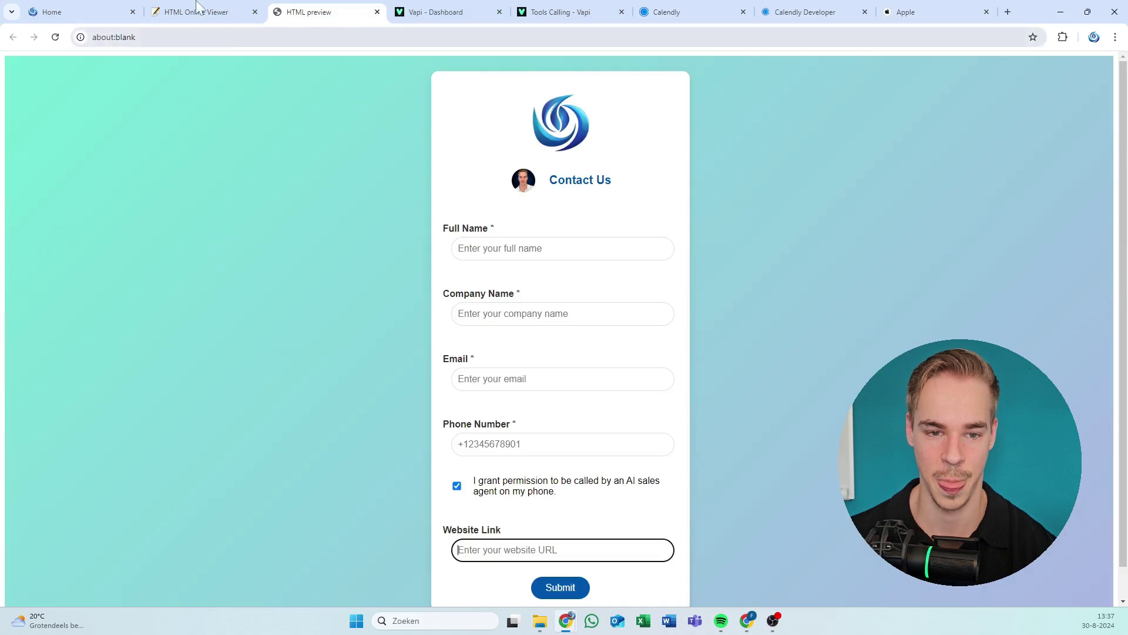
pyautogui.click(461, 248)
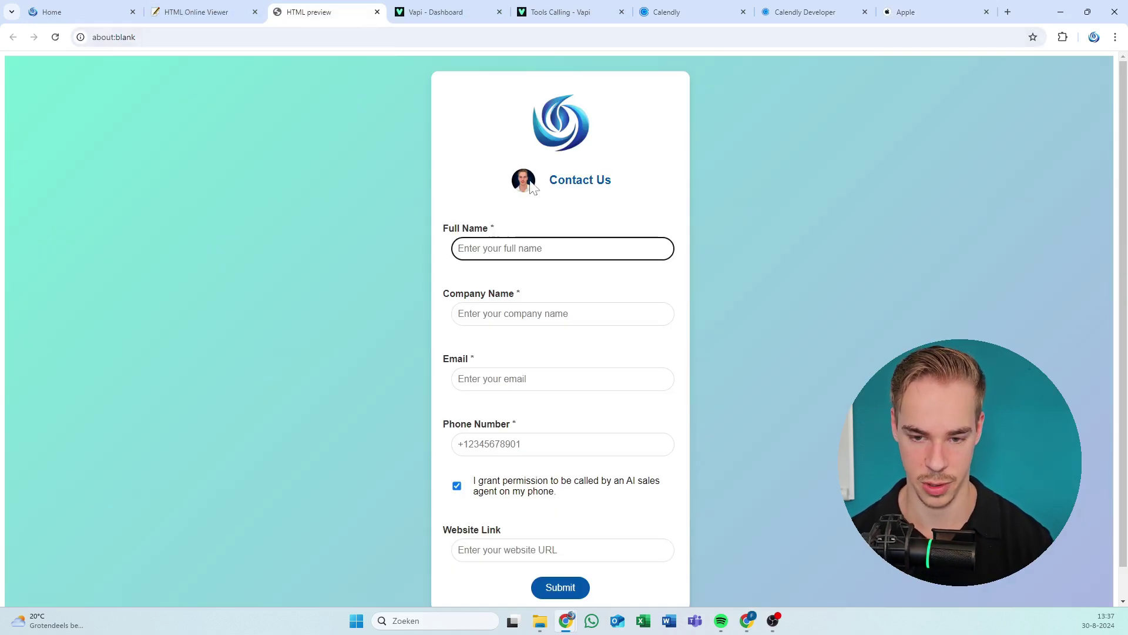
pyautogui.write('Jesper')
pyautogui.hotkey('ctrl', 'a')
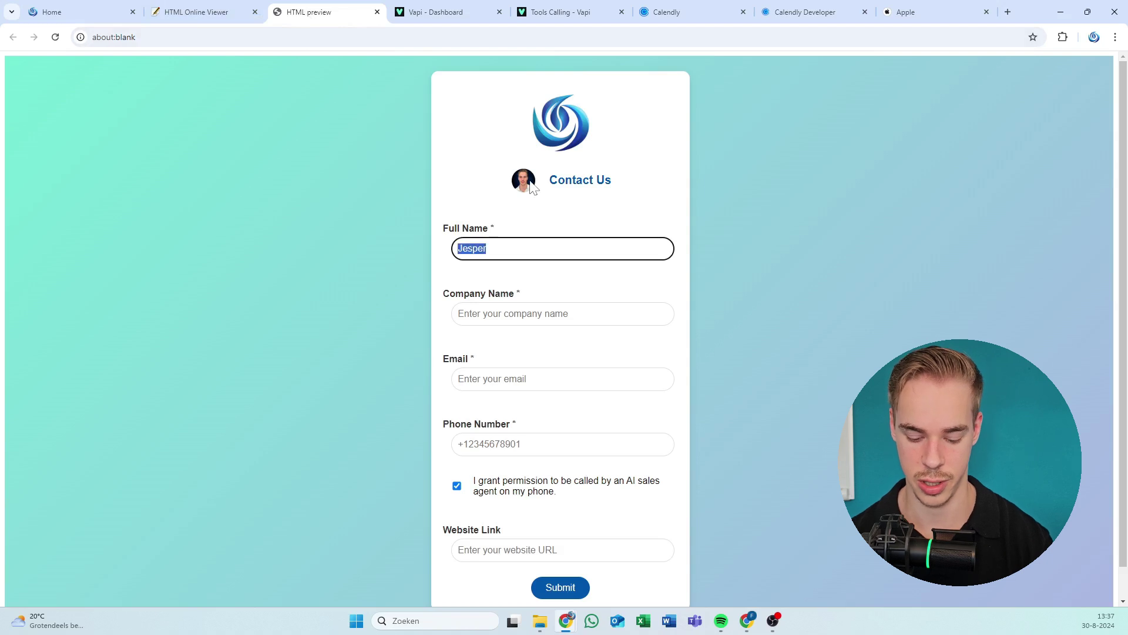
pyautogui.write('John ')
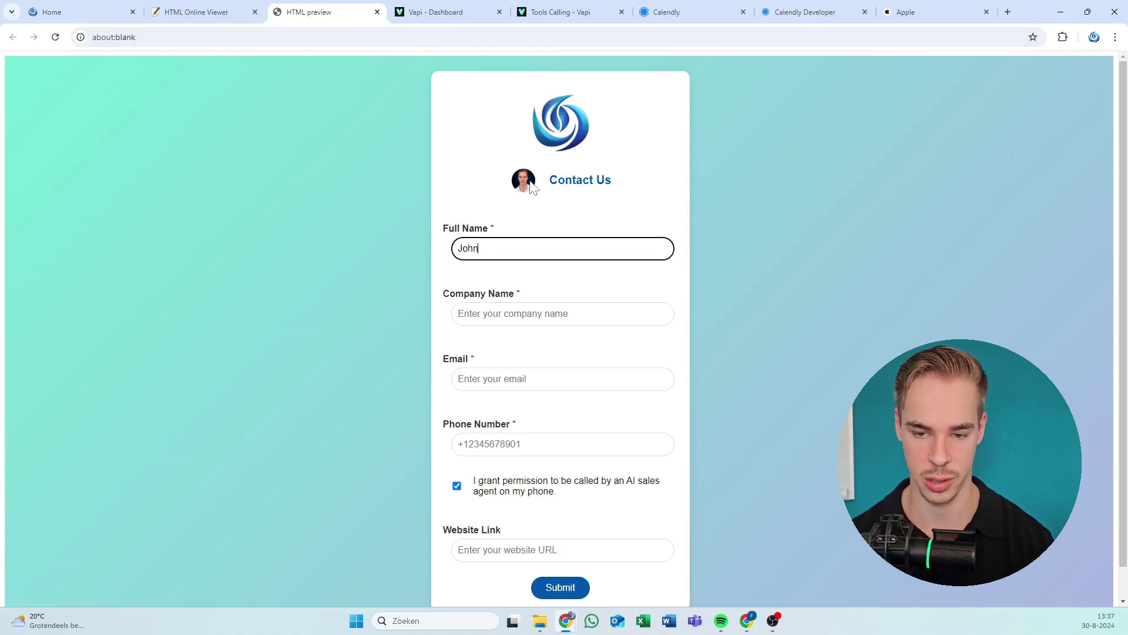
pyautogui.write('Doe')
pyautogui.press('Tab')
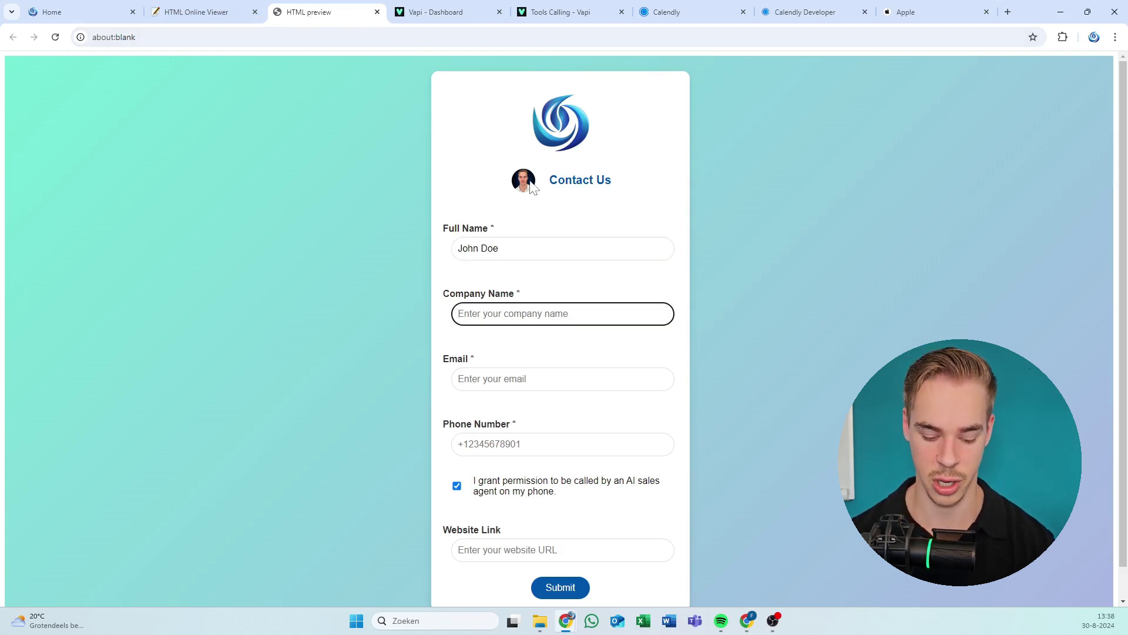
pyautogui.write('aPPL')
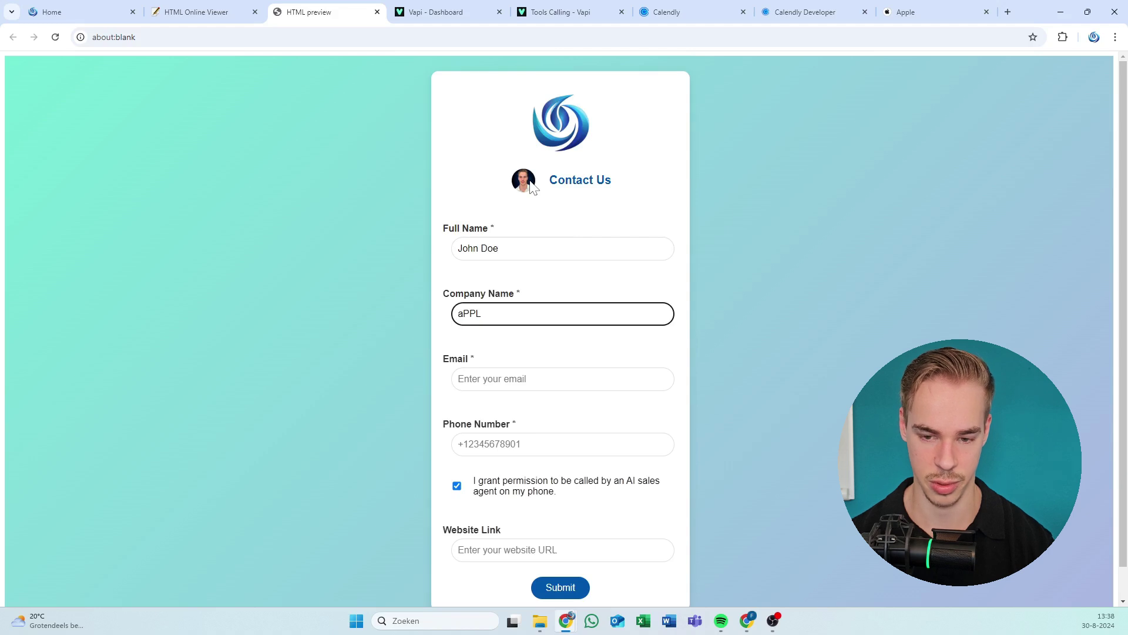
pyautogui.hotkey('ctrl', 'a')
pyautogui.write('Apple')
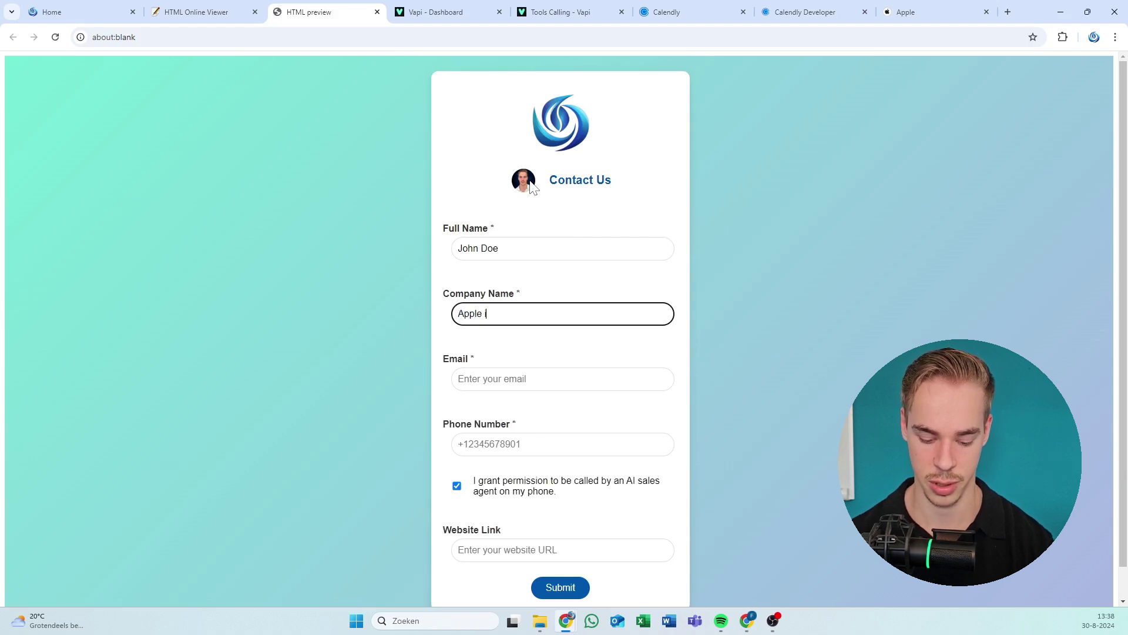
pyautogui.write(' inc.')
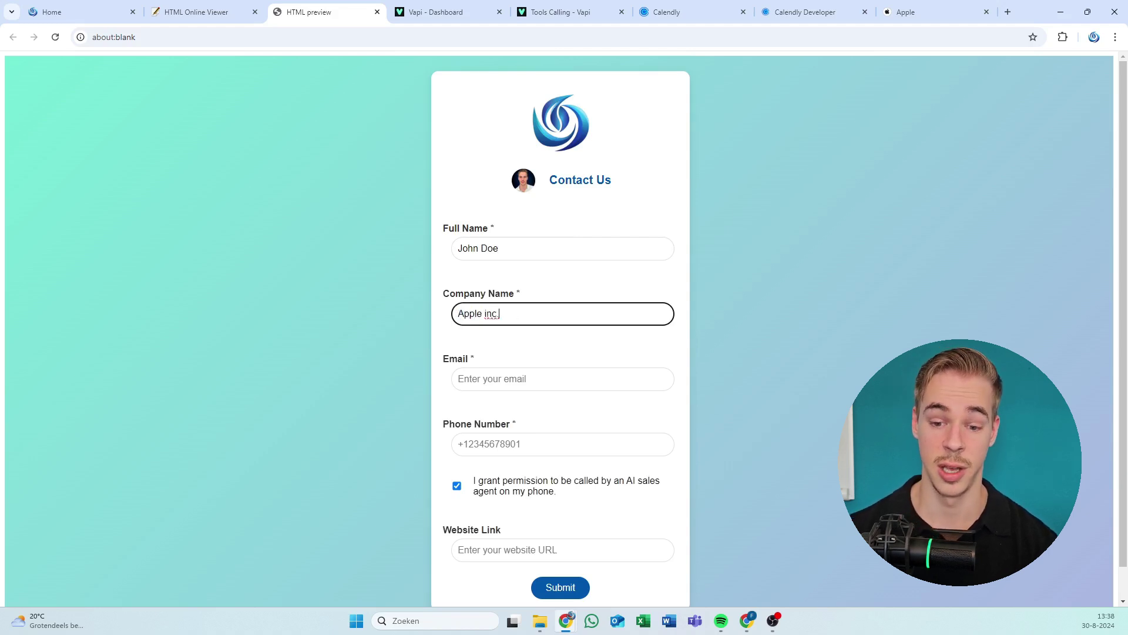
pyautogui.press('Tab')
pyautogui.hotkey('shift', 'Tab')
pyautogui.hotkey('ctrl', 'shift', 'Left')
pyautogui.hotkey('shift', 'Left')
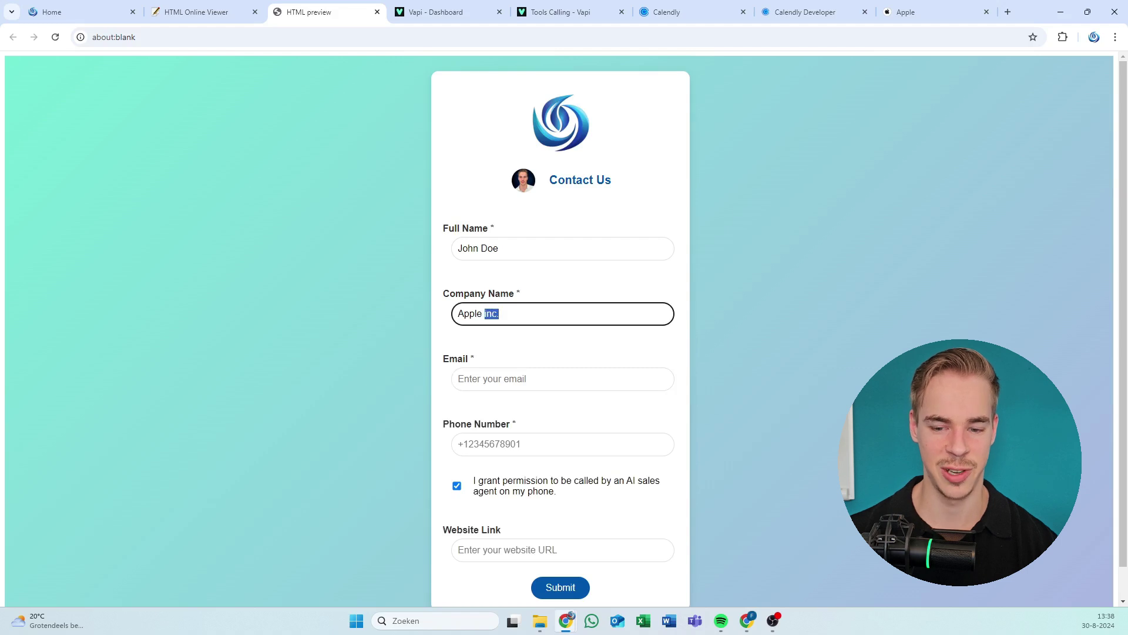
pyautogui.hotkey('shift', 'Right')
pyautogui.hotkey('shift', 'Right')
pyautogui.press('BackSpace')
pyautogui.press('BackSpace')
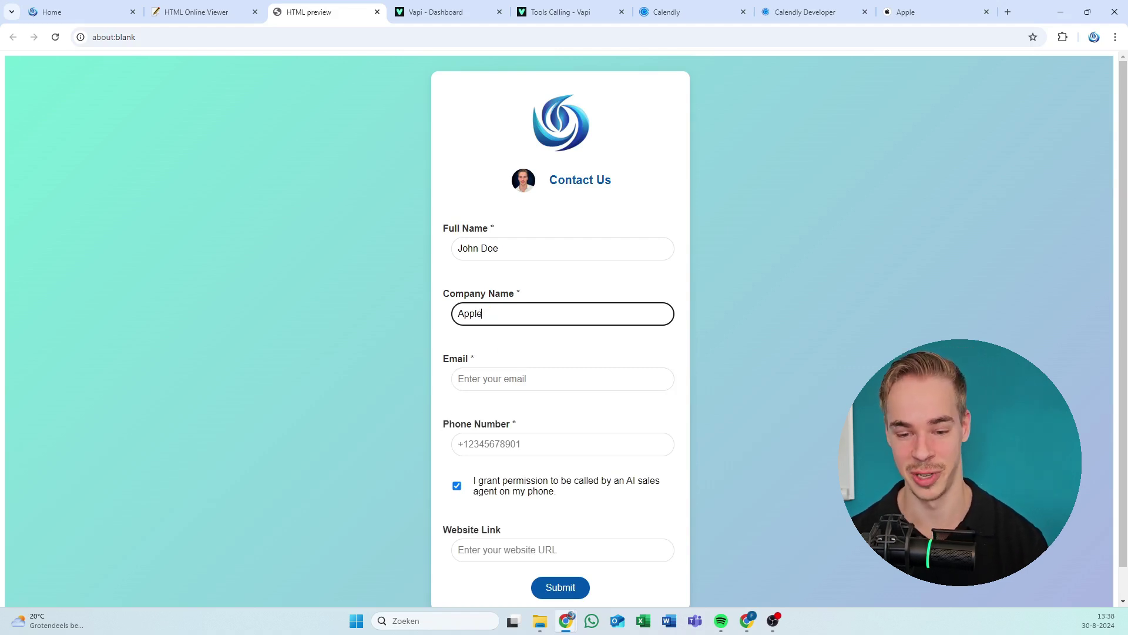
# Enter a test e-mail address, focus Phone Number, and pull the preview into its own window.
pyautogui.press('Tab')
pyautogui.write('inf')
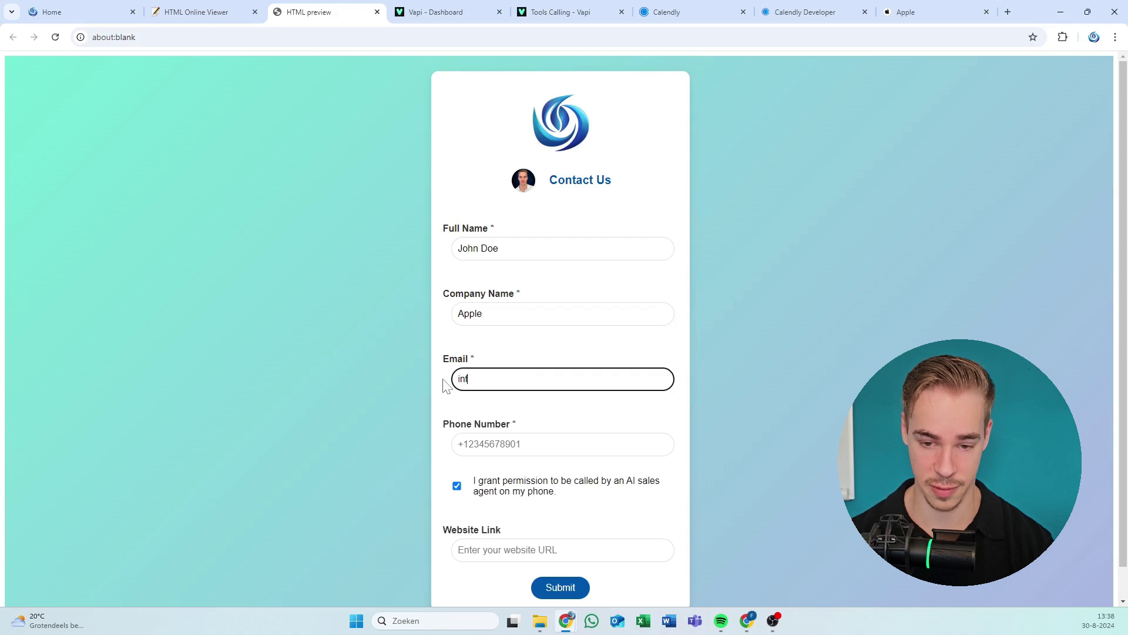
pyautogui.write('o@info')
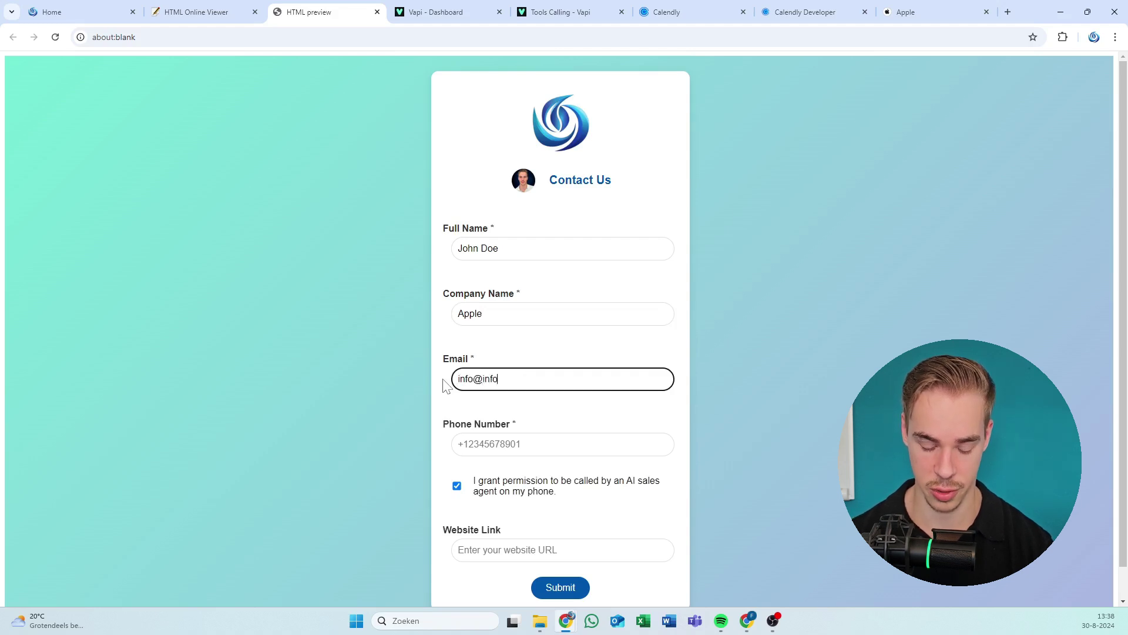
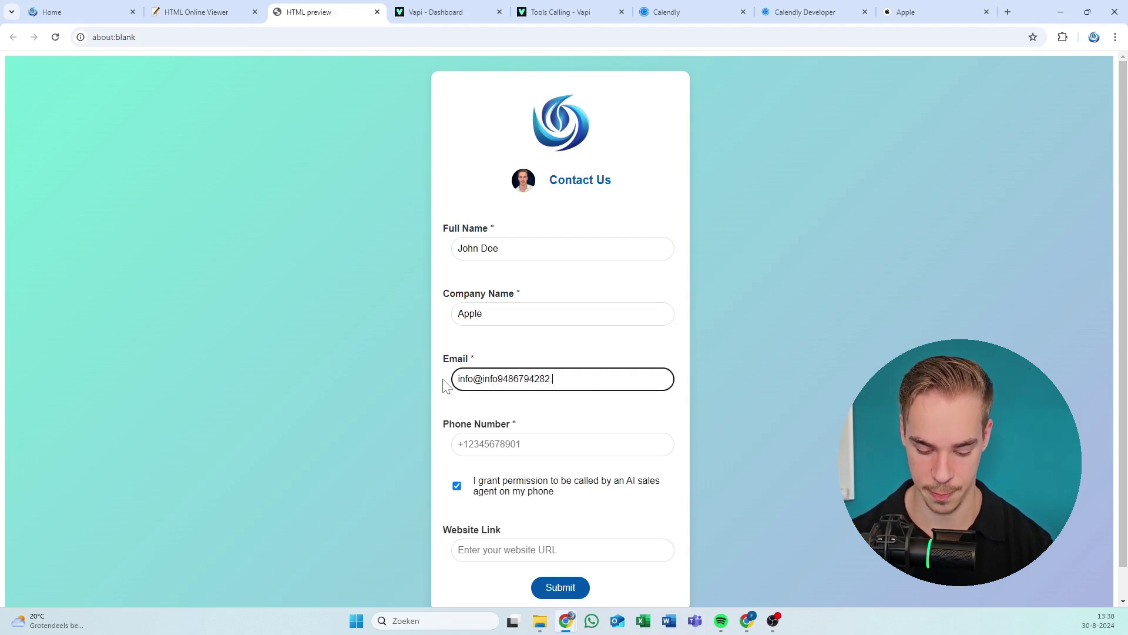
pyautogui.write('.com')
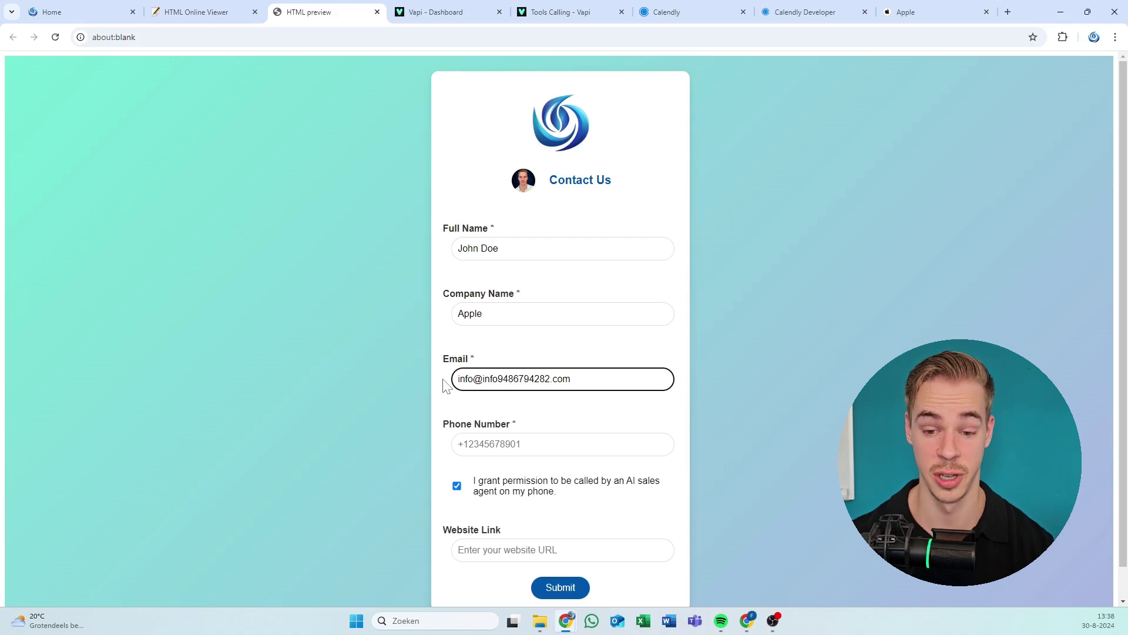
pyautogui.click(493, 358)
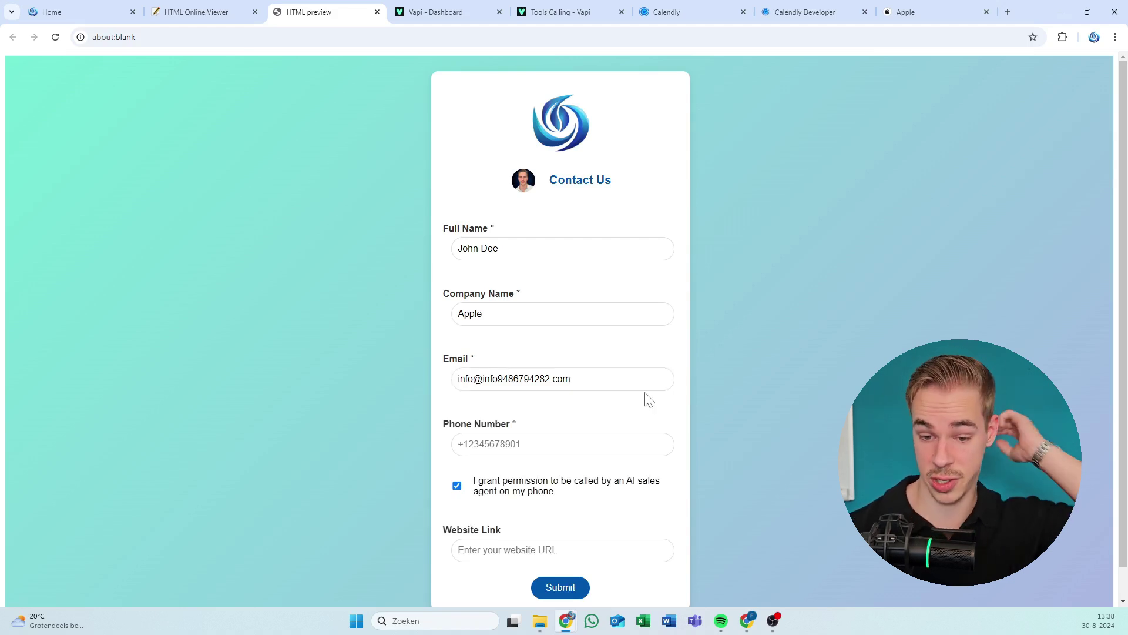
pyautogui.click(458, 444)
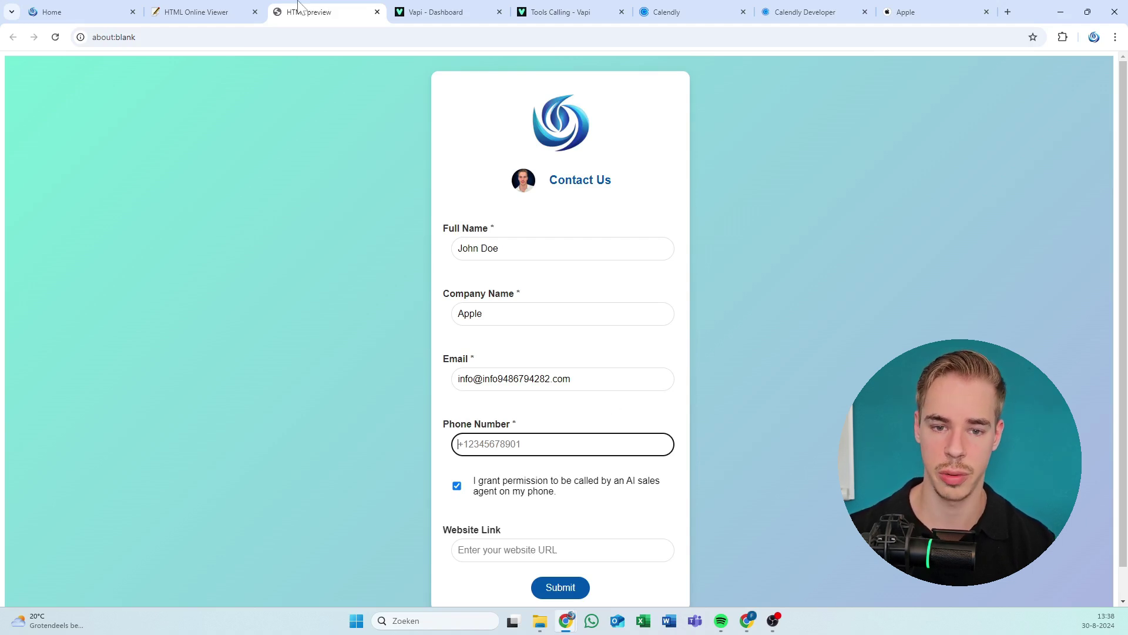
pyautogui.moveTo(310, 13); pyautogui.dragTo(0, 124)
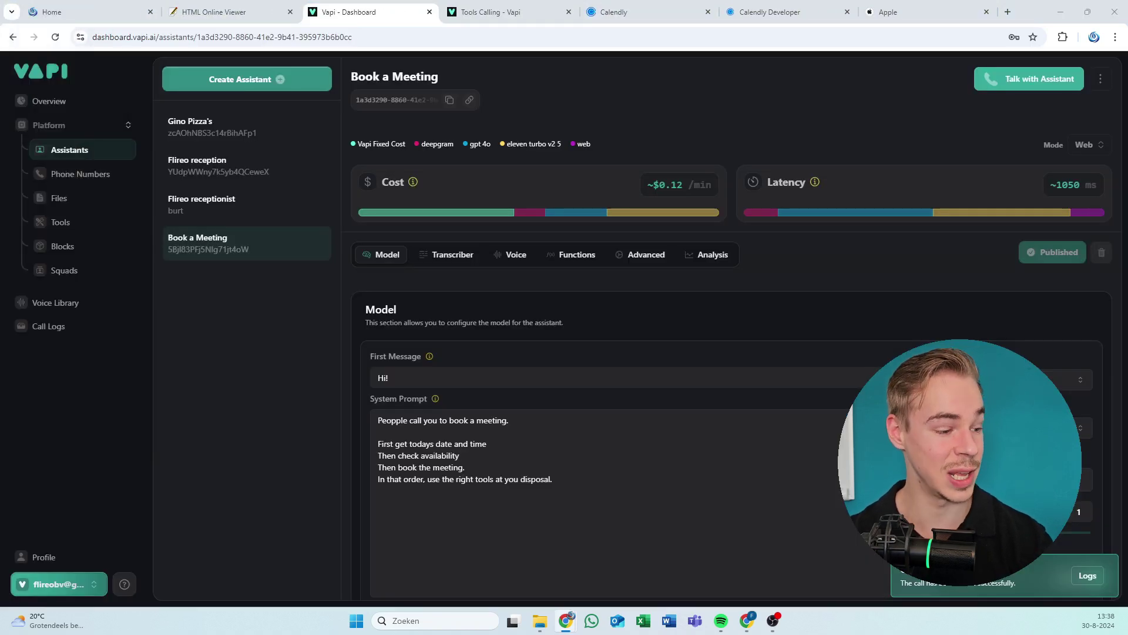
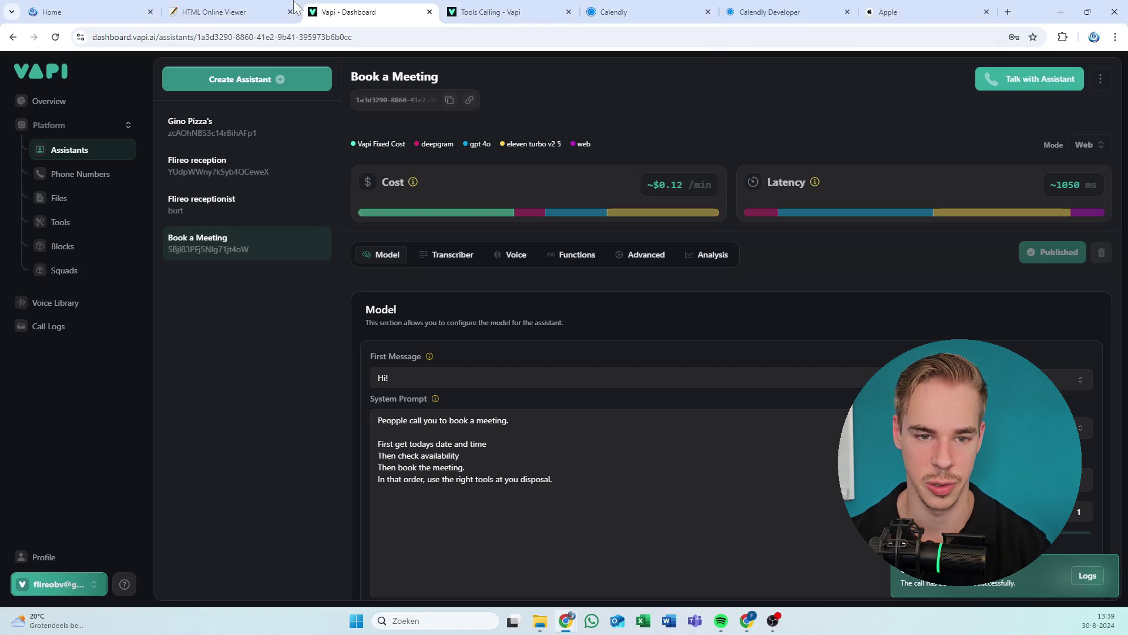
# Preview the Contact Us form as a full page, then close the preview.
pyautogui.hotkey('ctrl', 'shift', 'Tab')
pyautogui.click(54, 85)
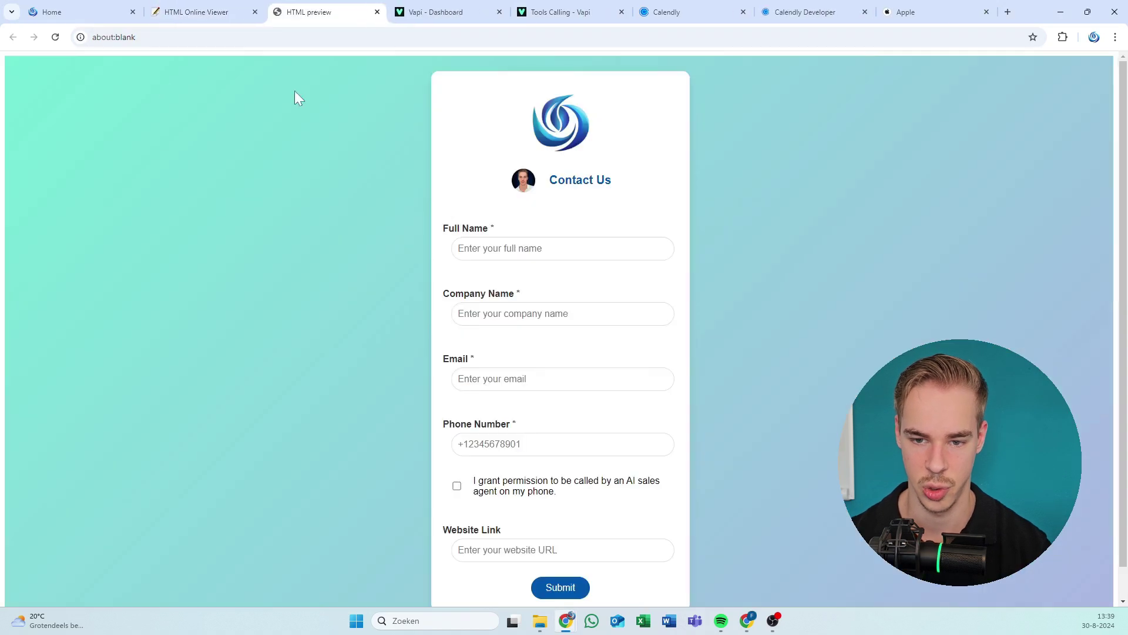
pyautogui.click(377, 11)
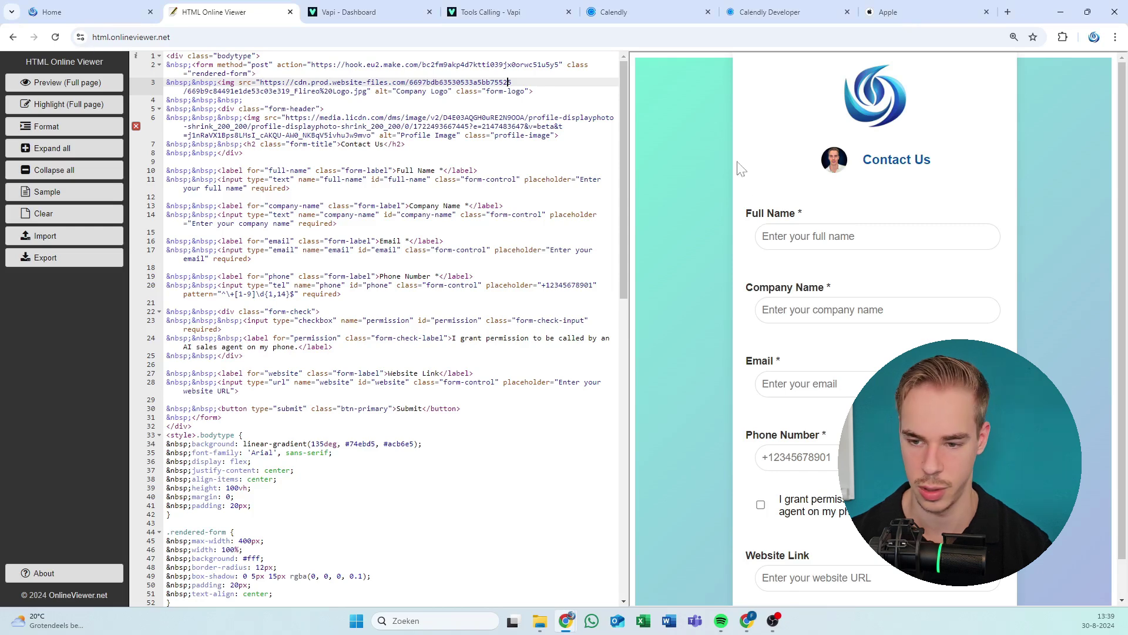
# Pin the ZeroBlur extension, blur an area of the page, and detach the viewer into its own window.
pyautogui.click(852, 236)
pyautogui.click(1063, 36)
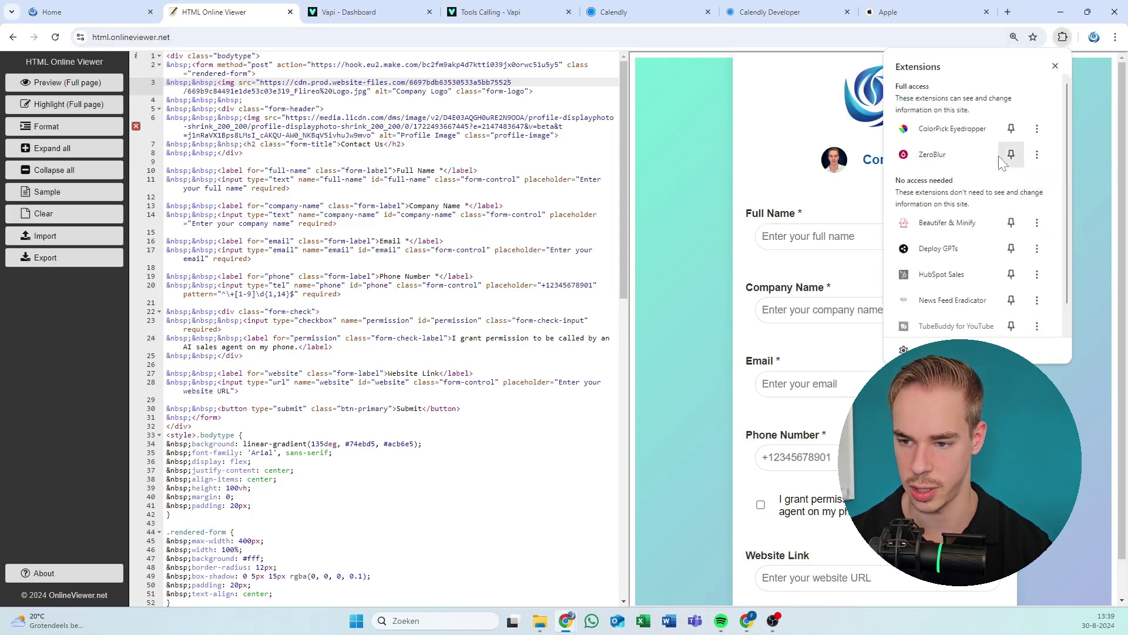
pyautogui.click(1008, 151)
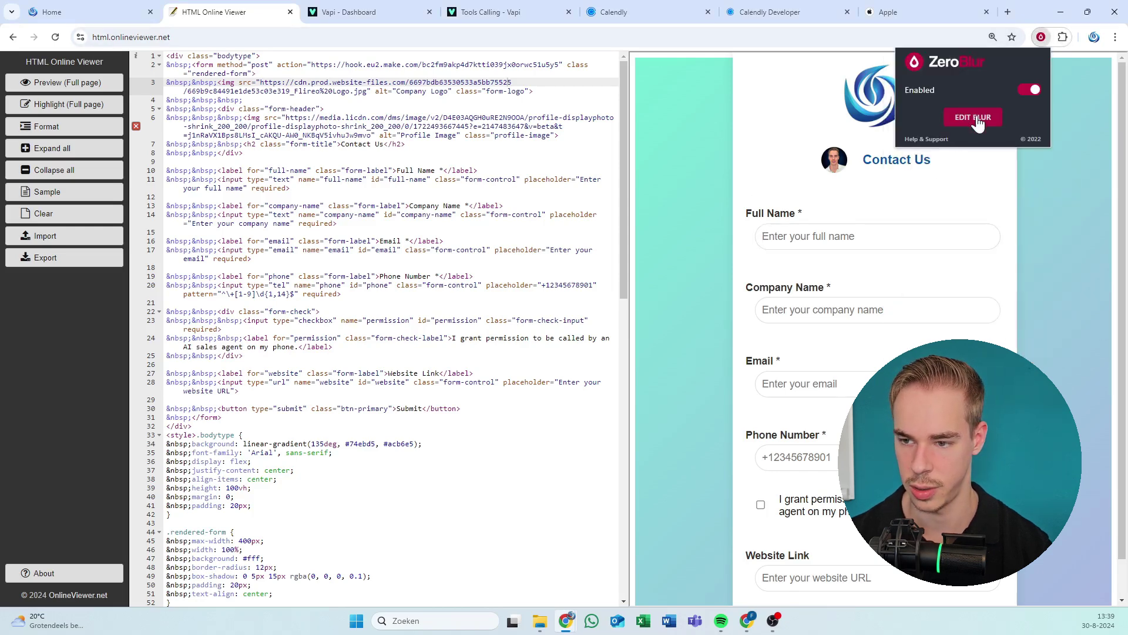
pyautogui.click(976, 117)
pyautogui.click(1109, 242)
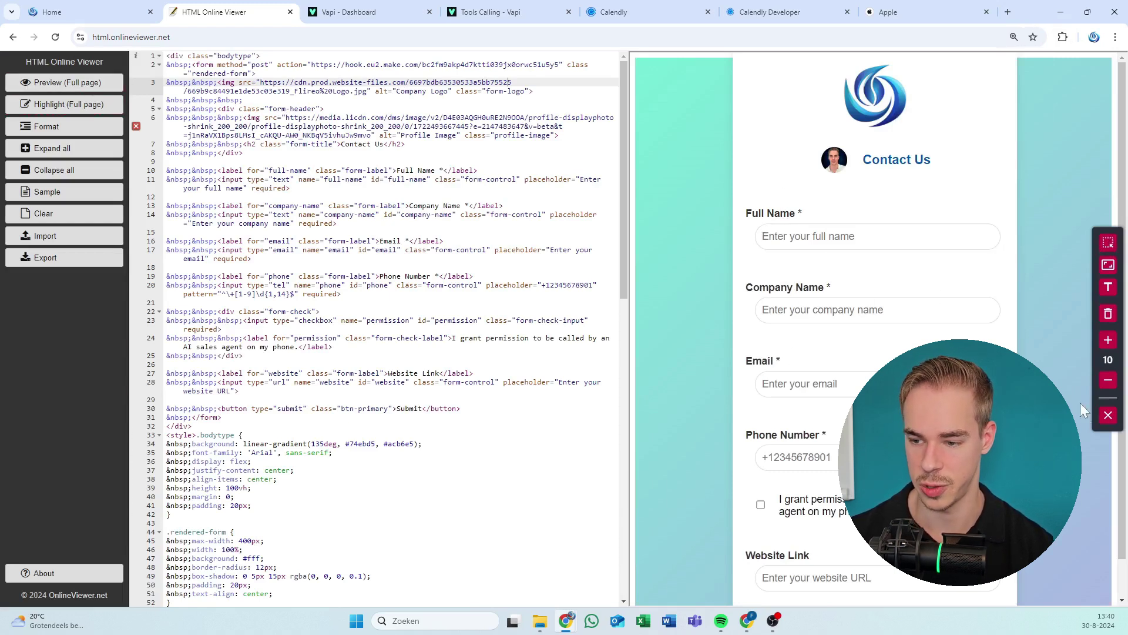
pyautogui.click(1107, 418)
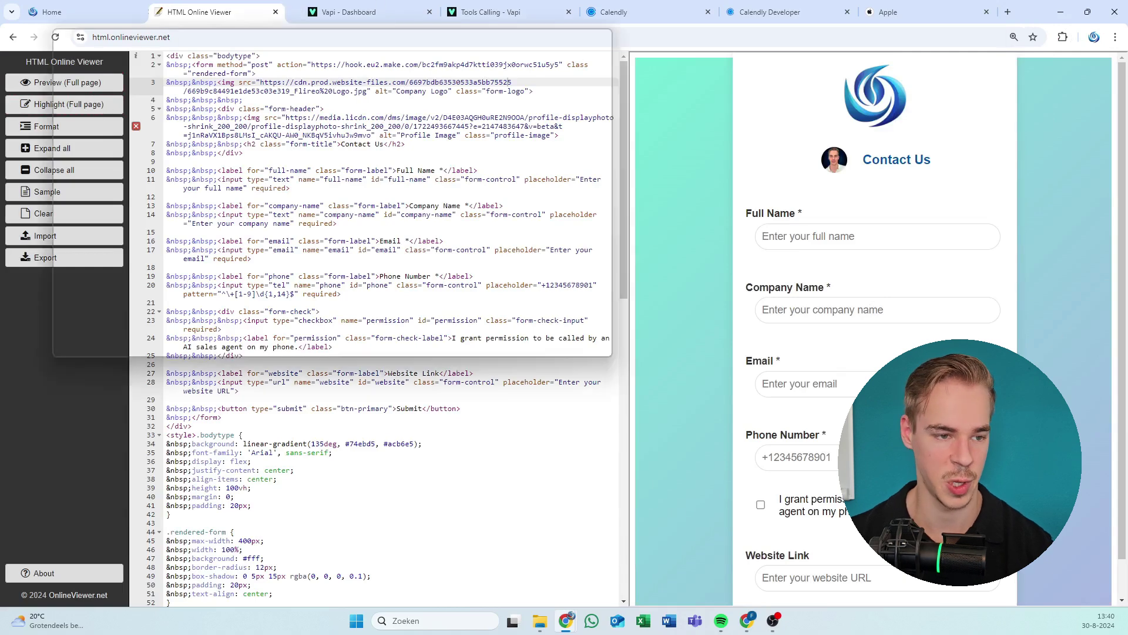
pyautogui.click(290, 11)
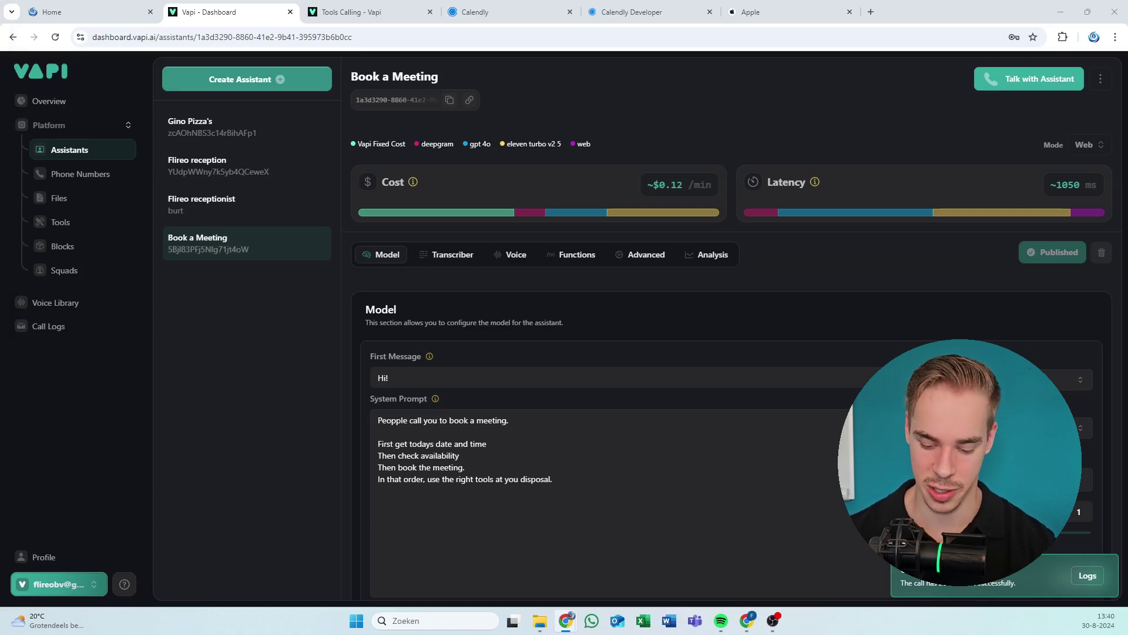
# Fill the form with the placeholder name John Doe, company Apple and a test e-mail.
pyautogui.moveTo(496, 0); pyautogui.dragTo(496, 5)
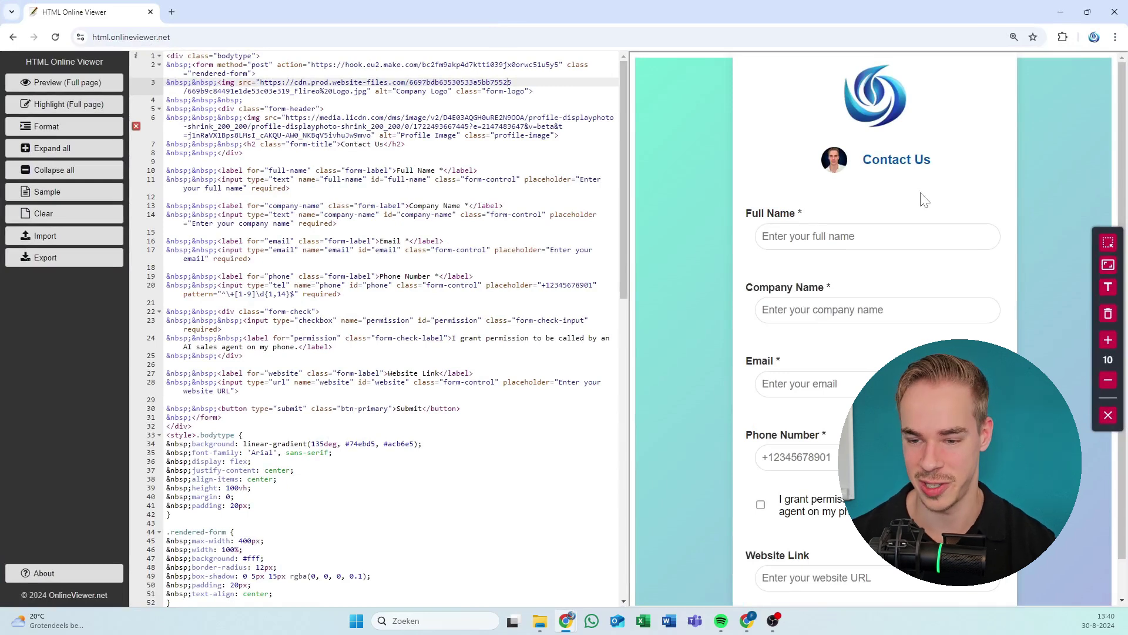
pyautogui.click(763, 236)
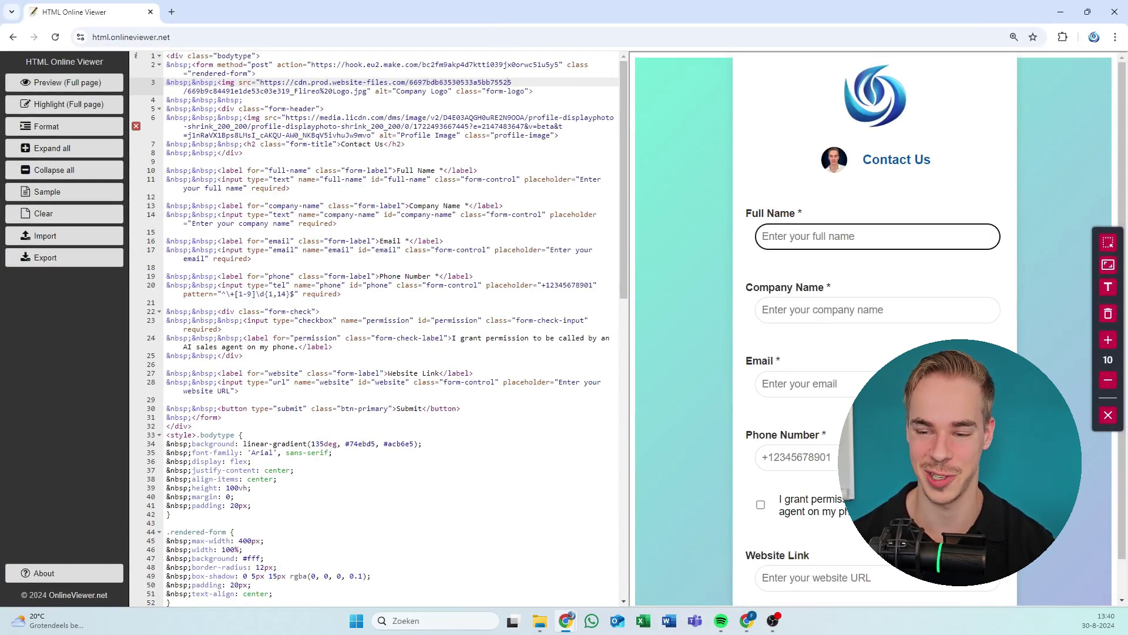
pyautogui.write('John')
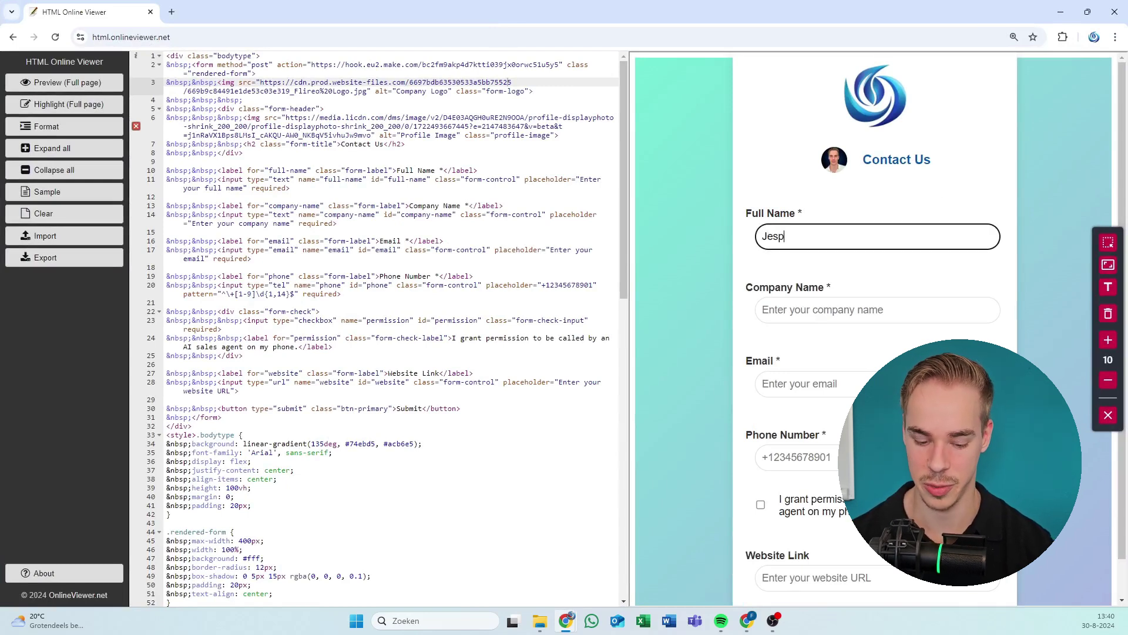
pyautogui.hotkey('ctrl', 'a')
pyautogui.write('John ')
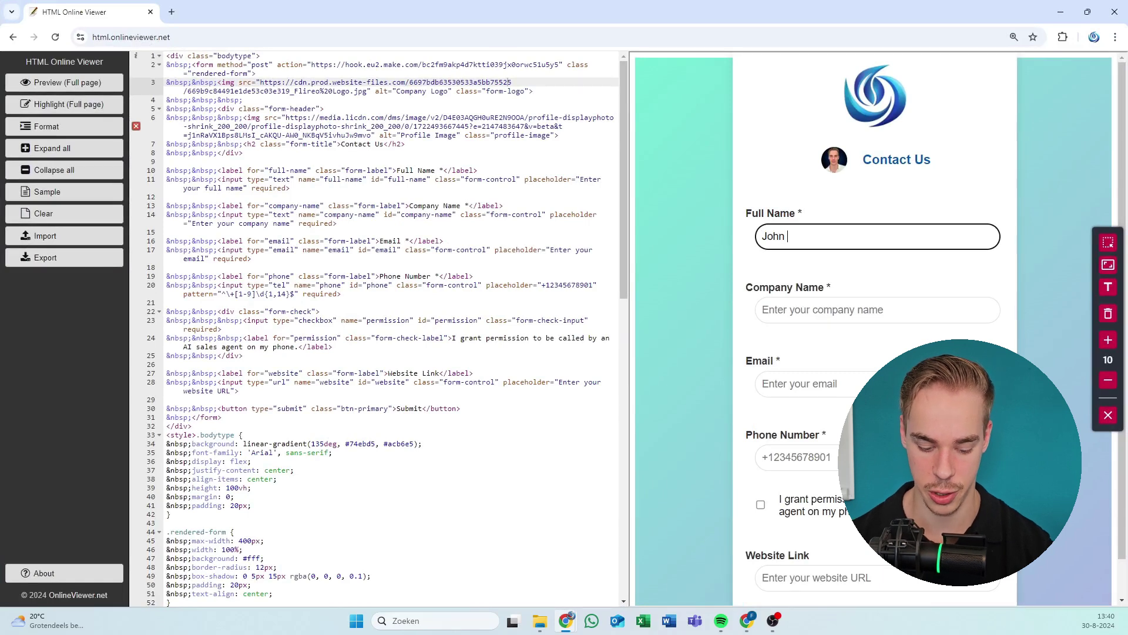
pyautogui.write('Doe')
pyautogui.press('Tab')
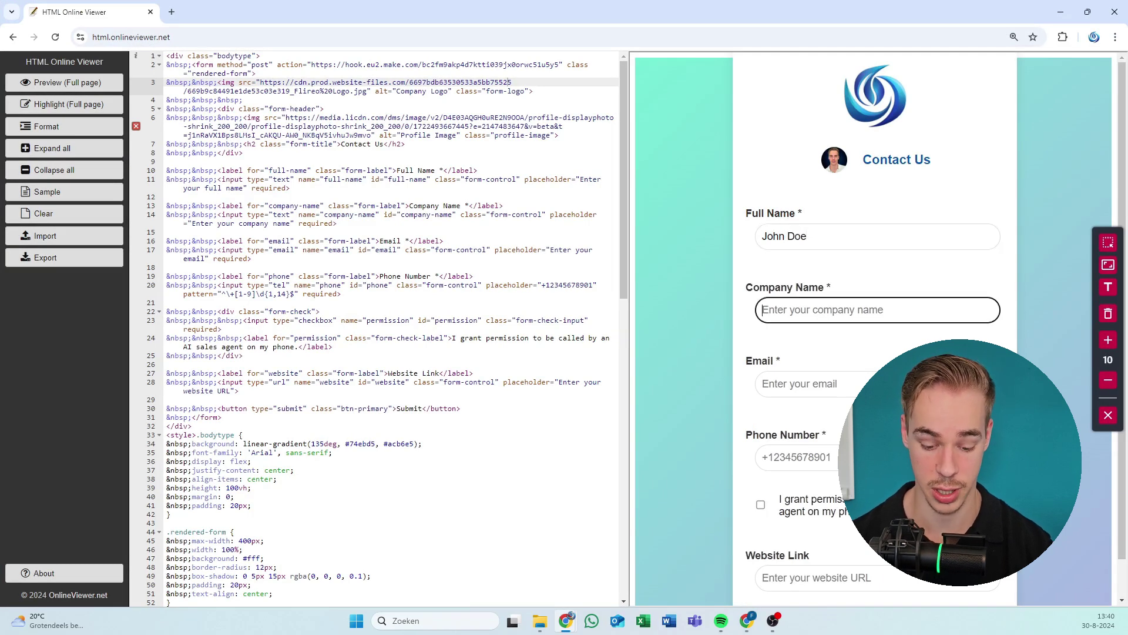
pyautogui.write('Apple')
pyautogui.press('Tab')
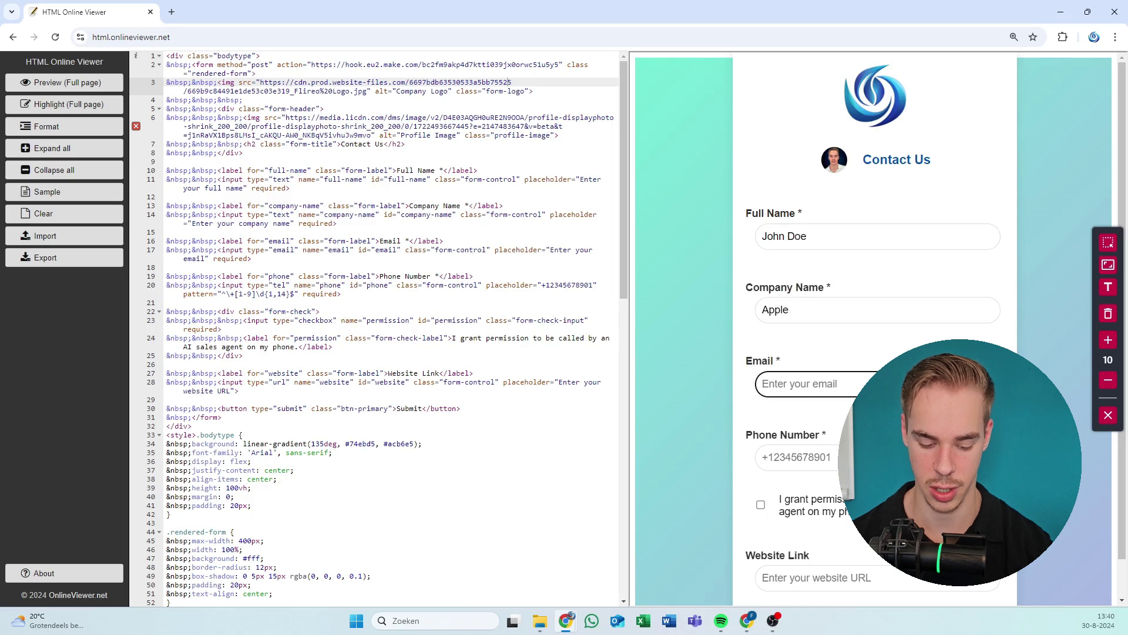
pyautogui.write('info@h8rehg8r37fv343')
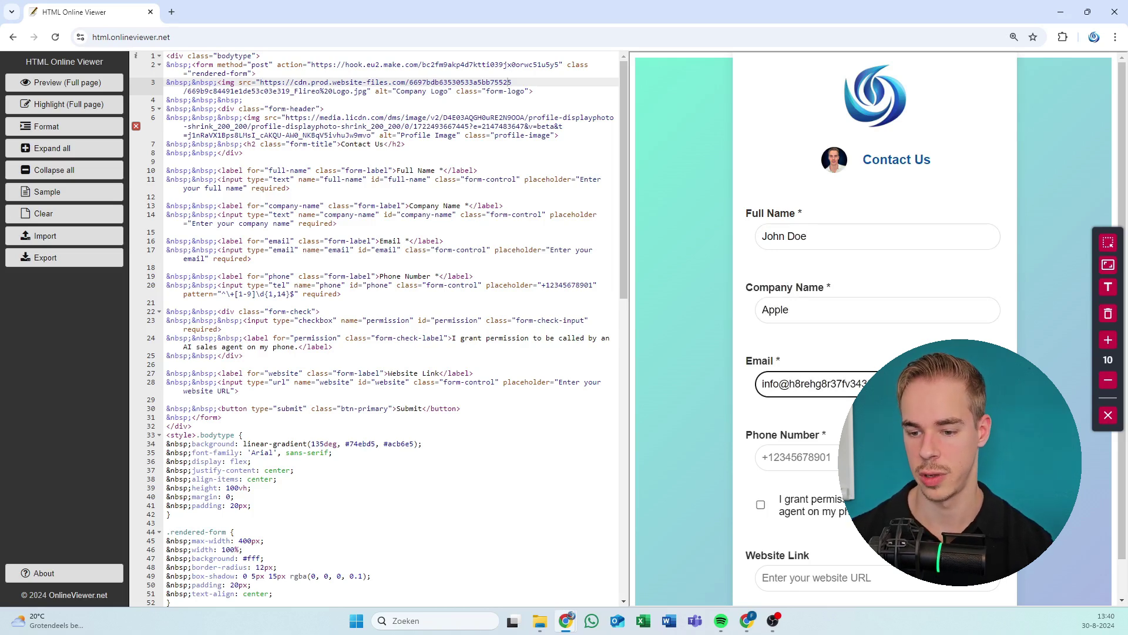
pyautogui.press('Tab')
pyautogui.scroll(-1, 802, 376)
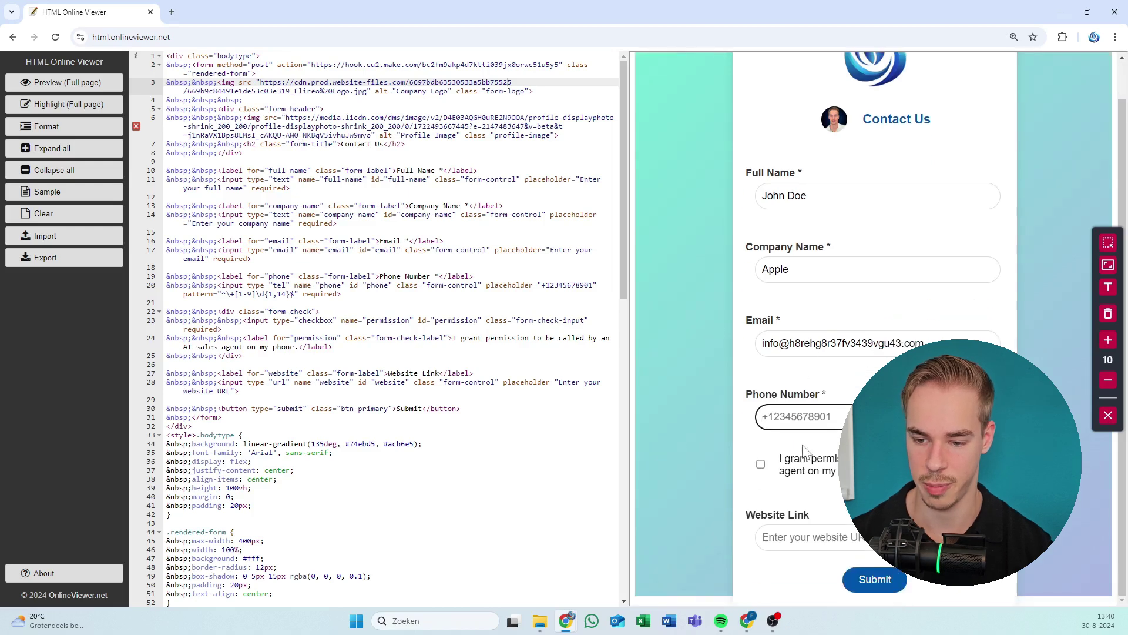
pyautogui.click(826, 467)
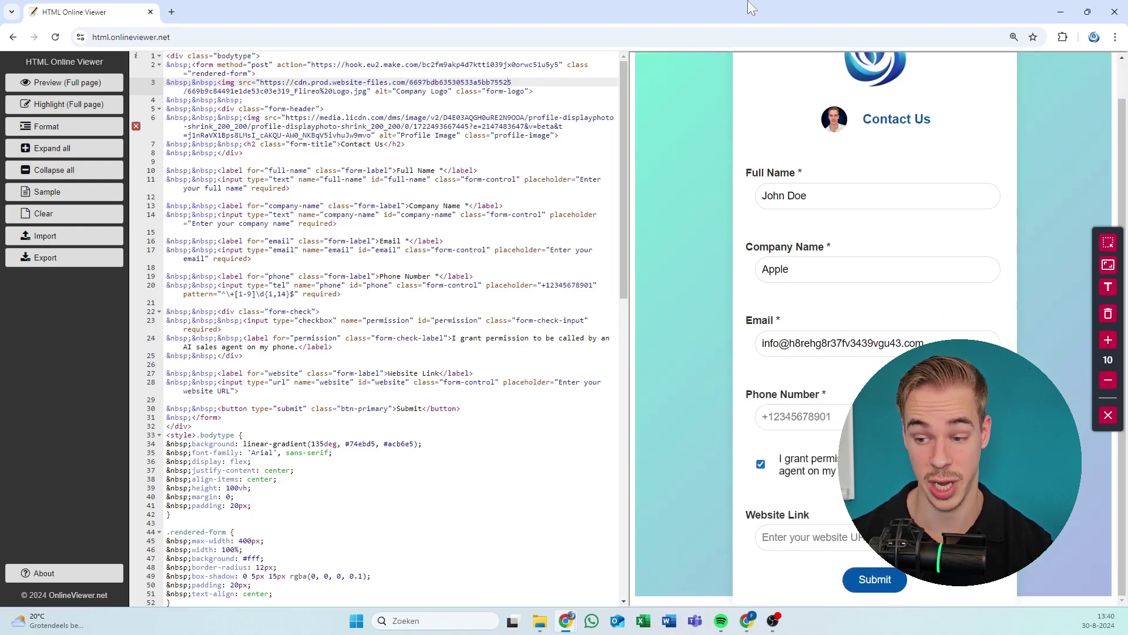
pyautogui.press('super+Down')
pyautogui.press('super+Down')
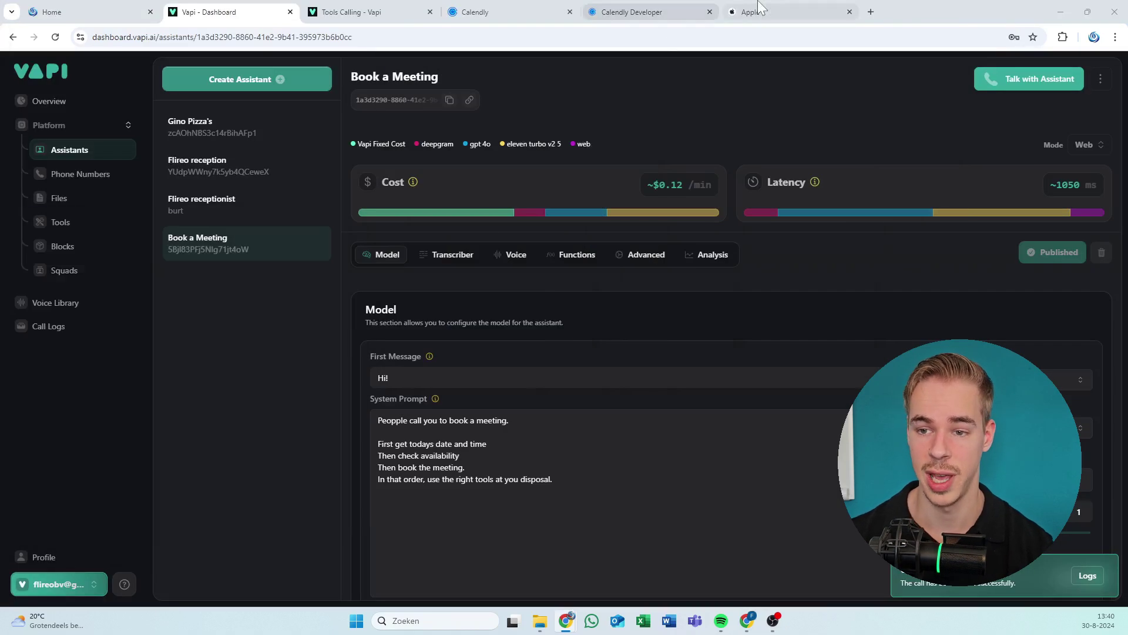
pyautogui.click(764, 11)
pyautogui.click(675, 46)
pyautogui.hotkey('ctrl', 'c')
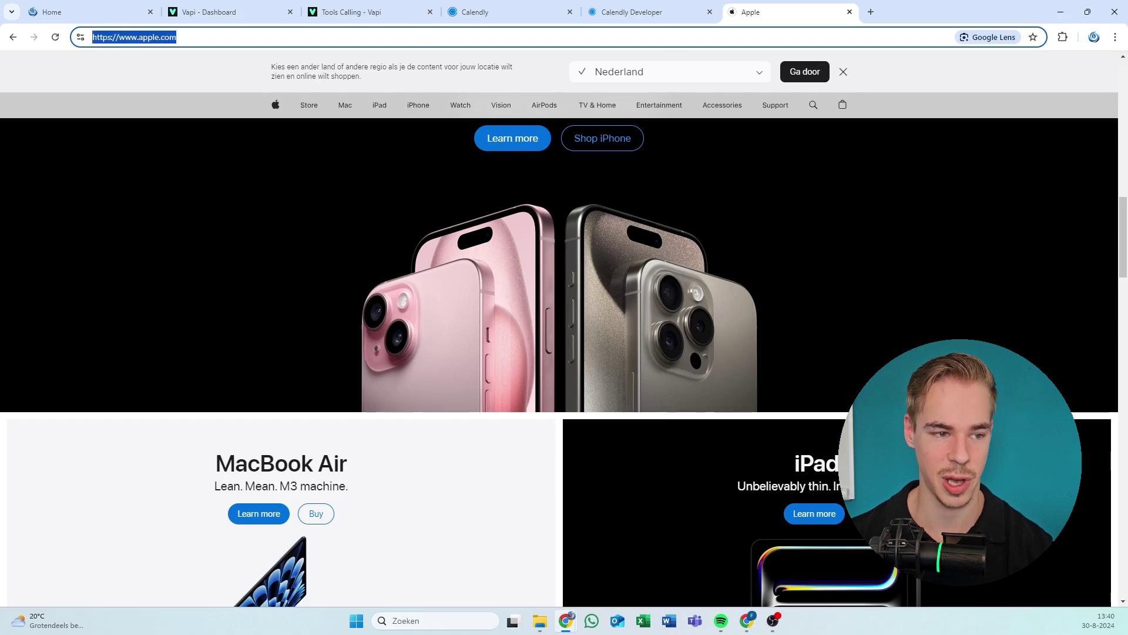
pyautogui.hotkey('alt', 'Tab')
pyautogui.click(788, 537)
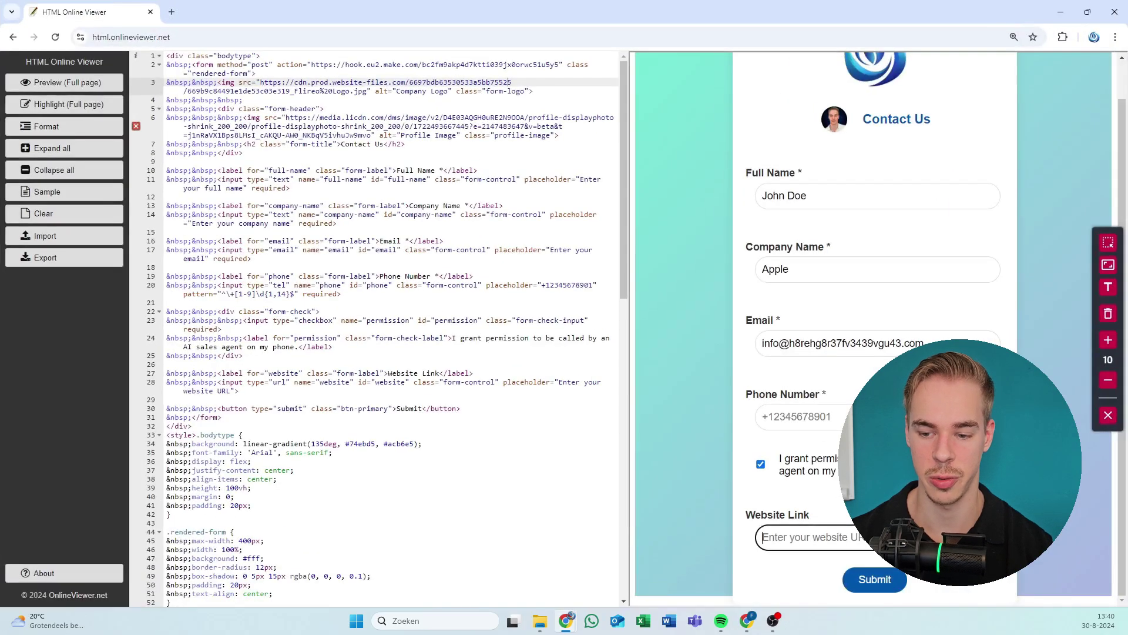
pyautogui.hotkey('ctrl', 'v')
pyautogui.hotkey('shift', 'Tab')
pyautogui.press('space')
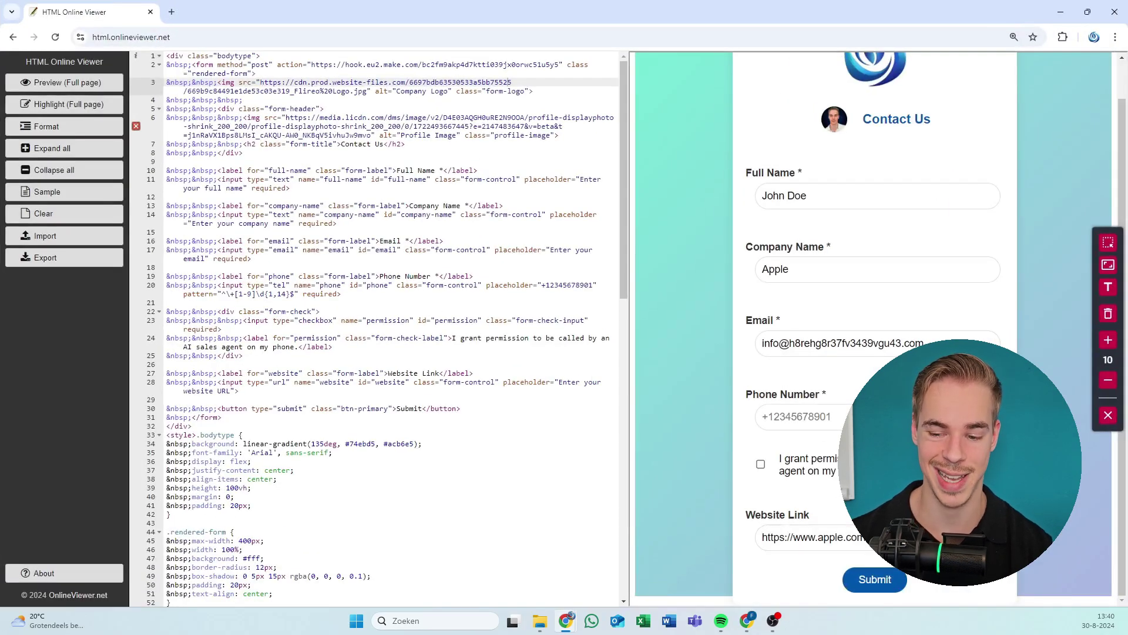
pyautogui.press('space')
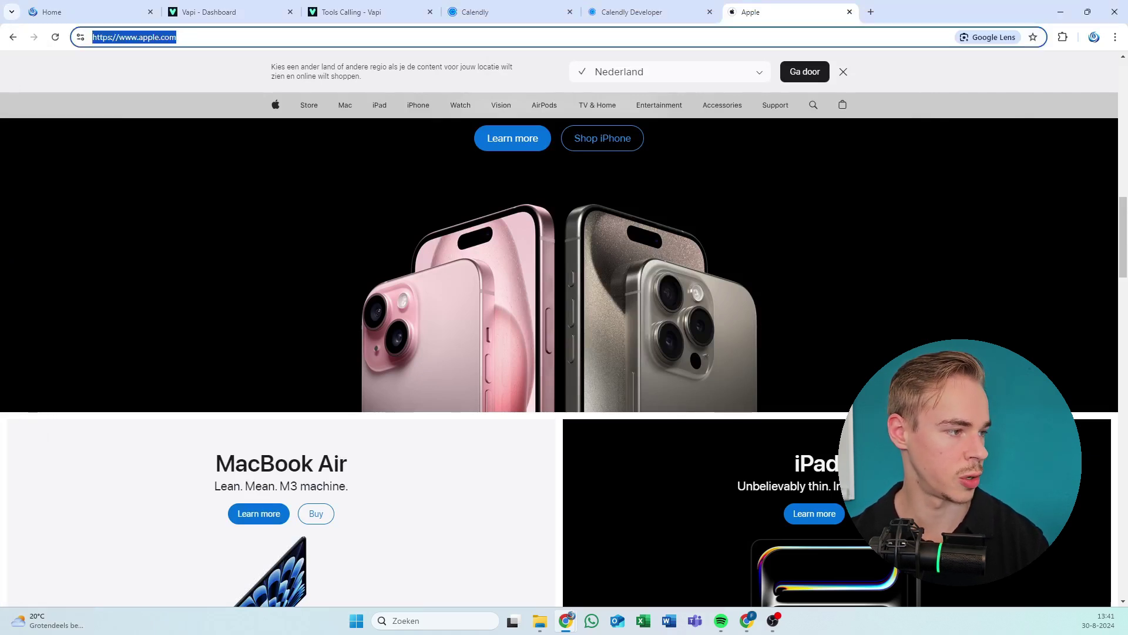
pyautogui.hotkey('alt', 'Tab')
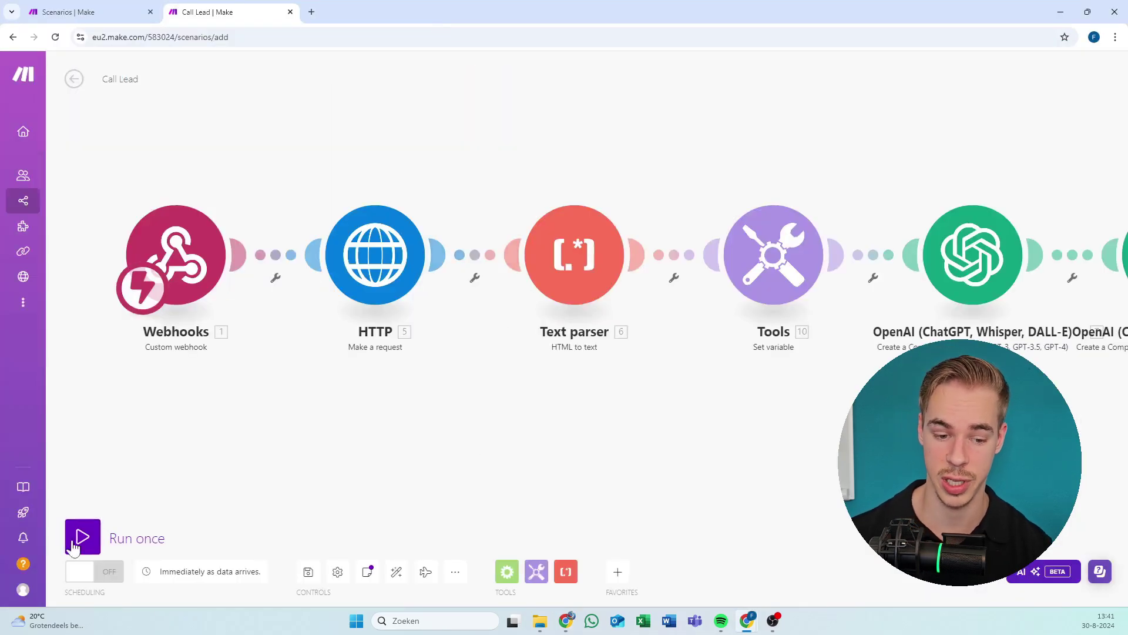
# Attempt a run and save of the scenario, dismissing the connection-not-found errors.
pyautogui.click(81, 572)
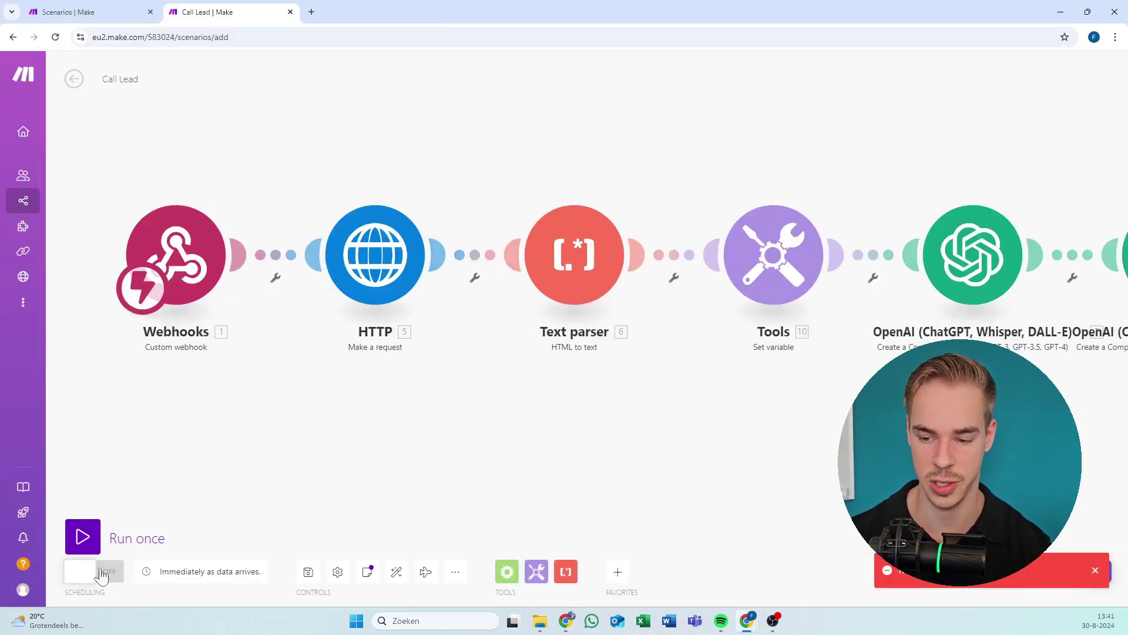
pyautogui.click(1096, 570)
pyautogui.click(311, 574)
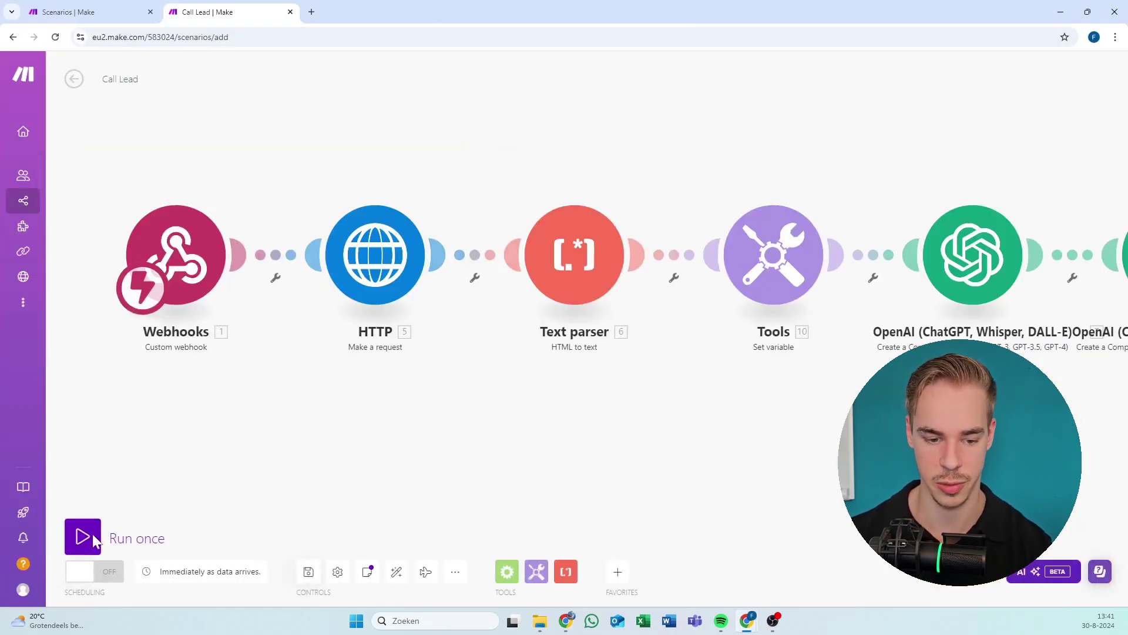
pyautogui.click(693, 177)
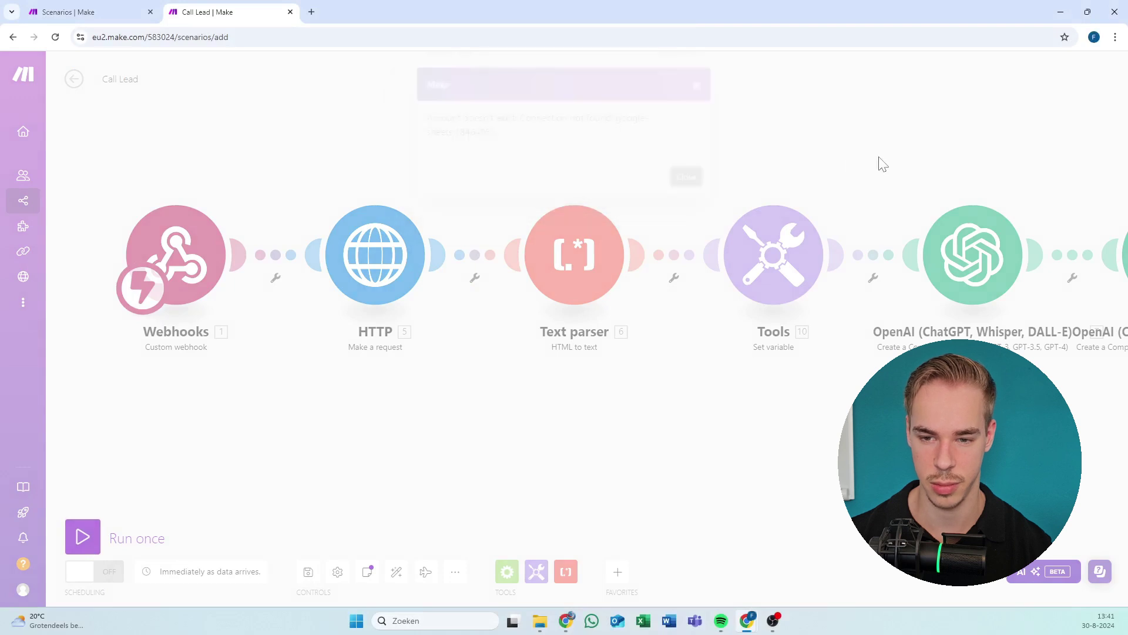
pyautogui.hscroll(5, 311, 161)
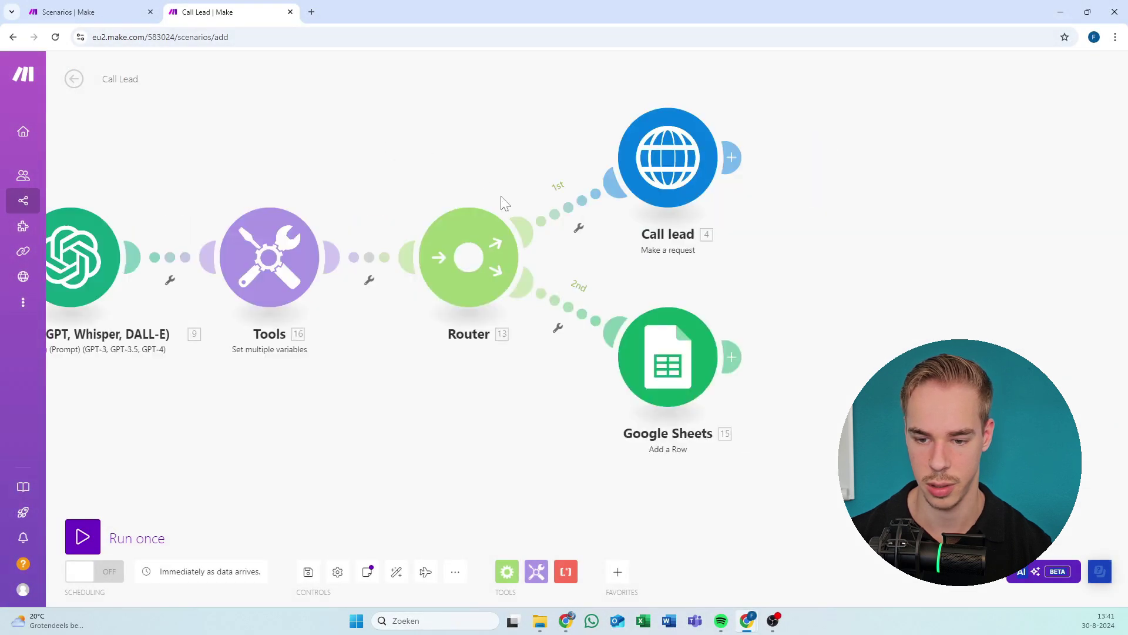
# Reconnect the Google Sheets step to the existing Google account, granting Make access, and confirm the module.
pyautogui.click(835, 354)
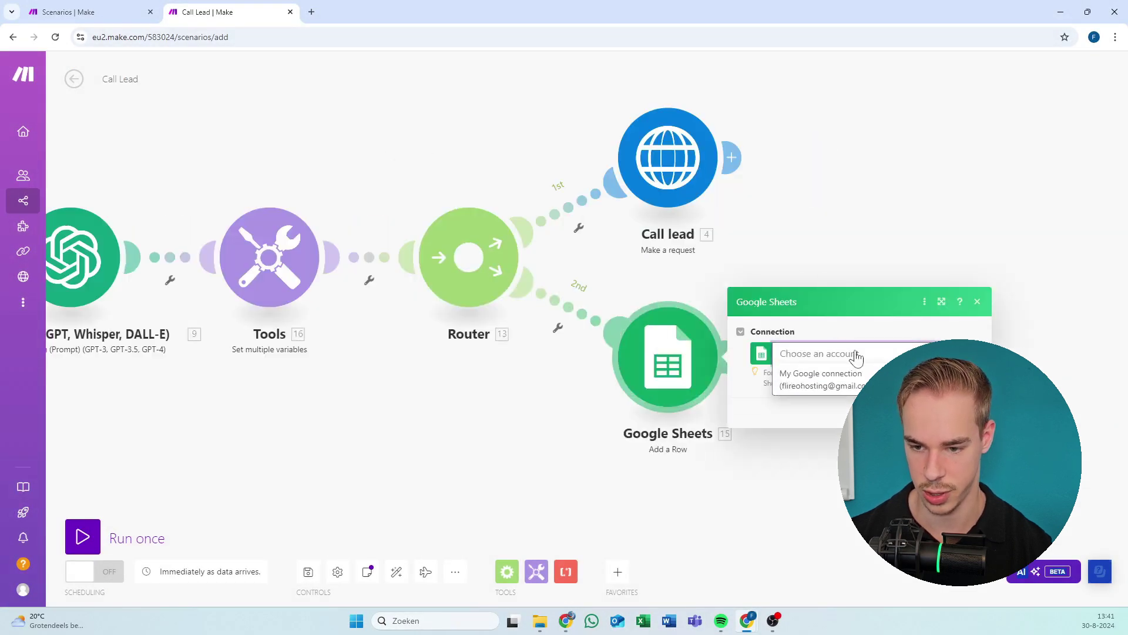
pyautogui.click(847, 382)
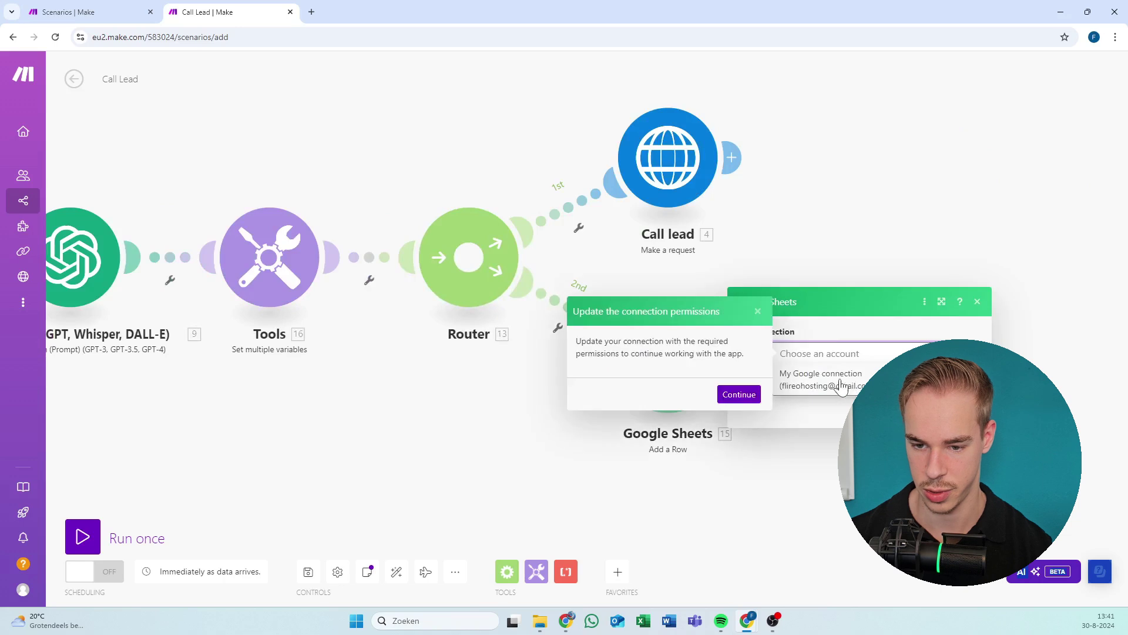
pyautogui.click(739, 395)
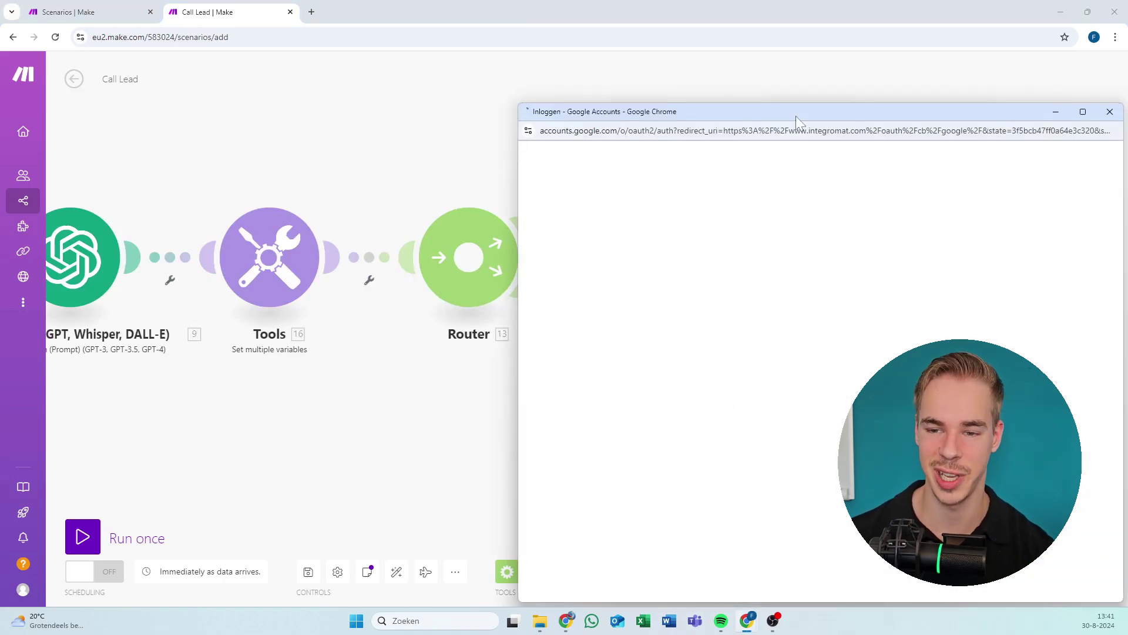
pyautogui.moveTo(796, 116); pyautogui.dragTo(537, 64)
pyautogui.click(623, 273)
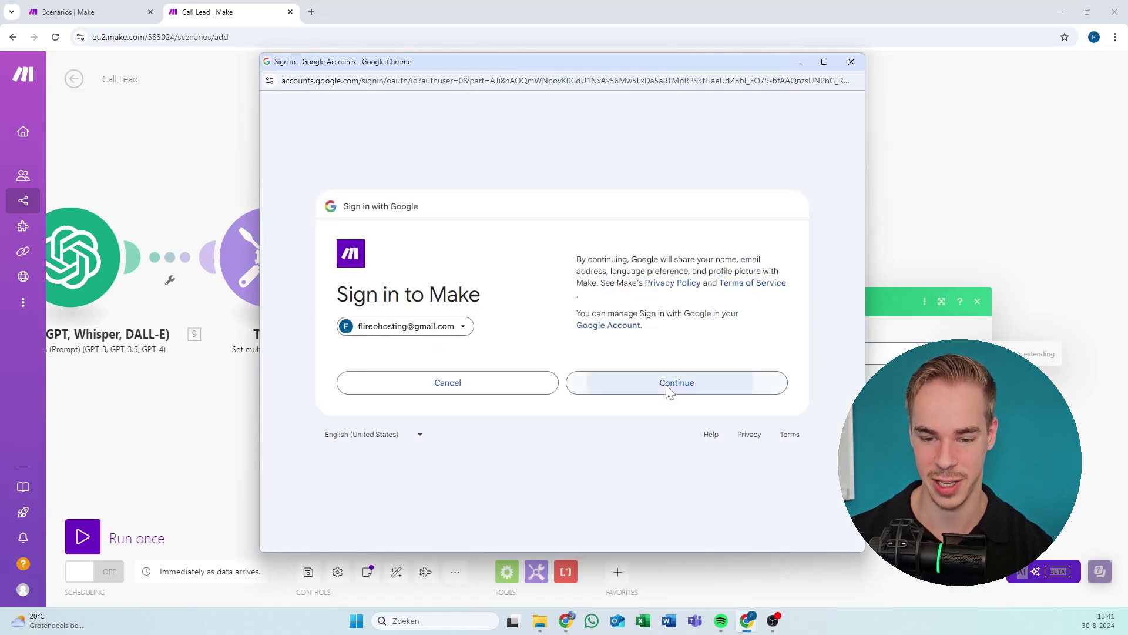
pyautogui.click(669, 385)
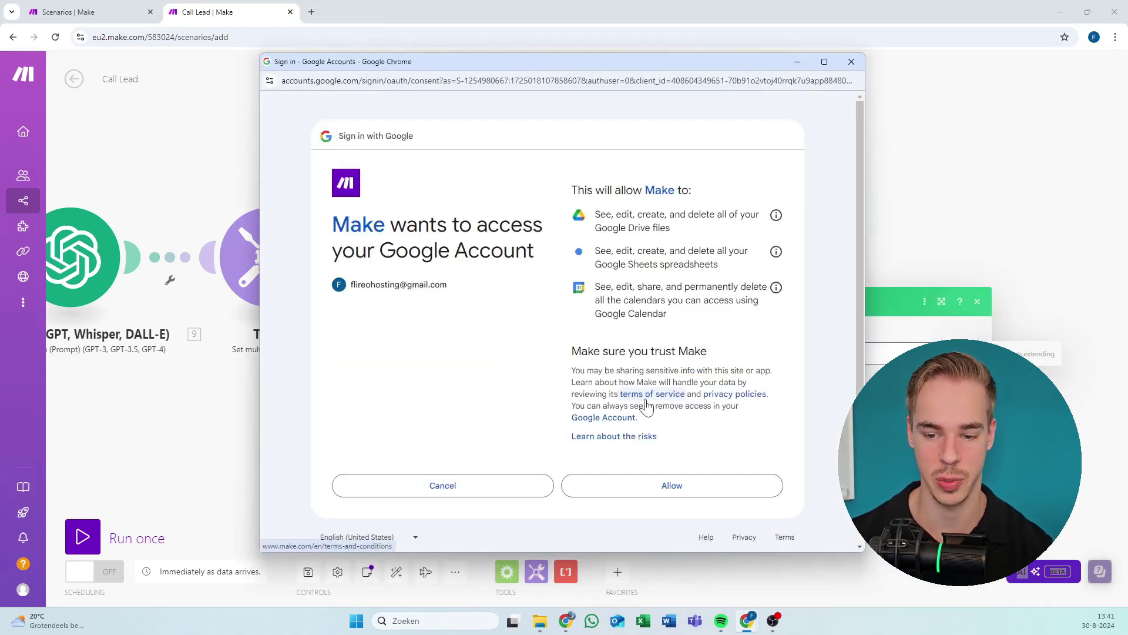
pyautogui.click(620, 485)
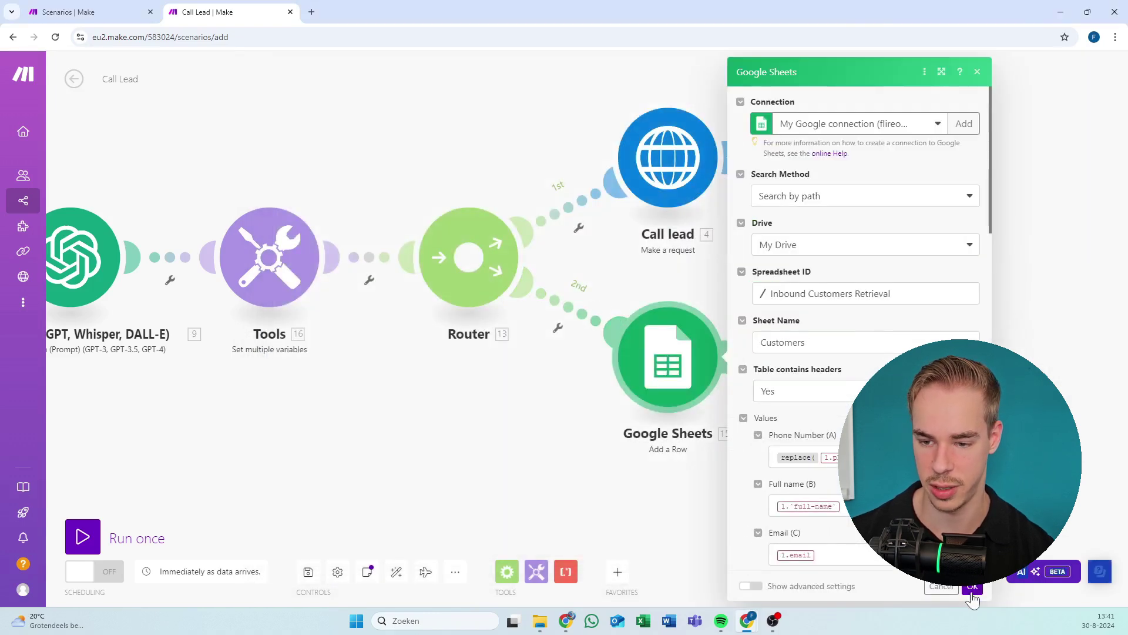
pyautogui.click(970, 590)
# Save the Call Lead scenario and start a single test run.
pyautogui.click(308, 582)
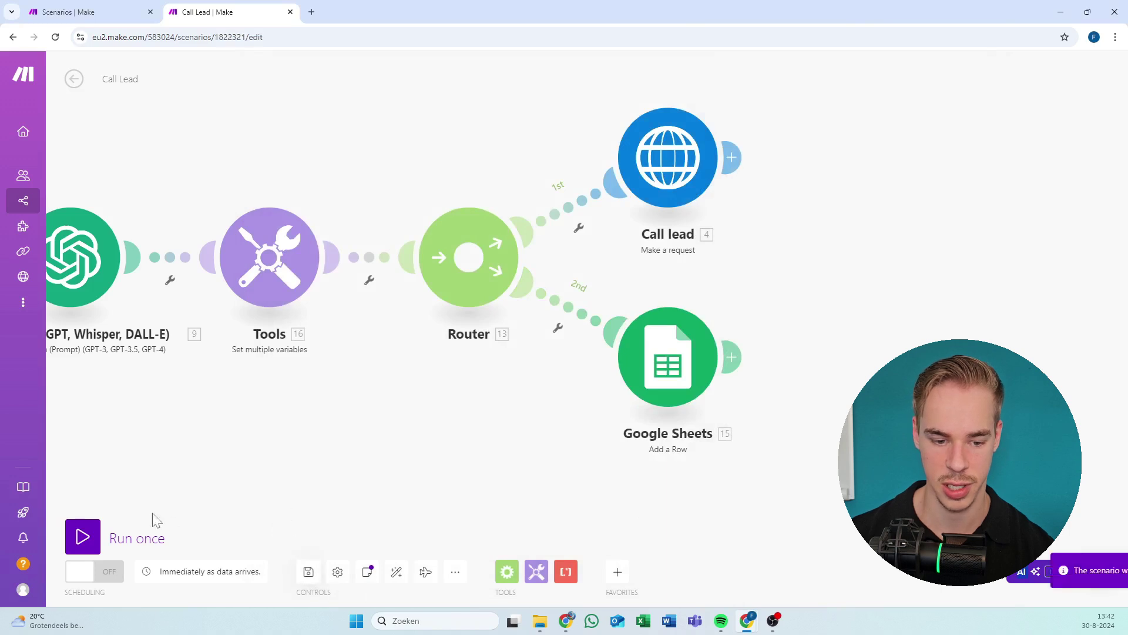
pyautogui.click(86, 541)
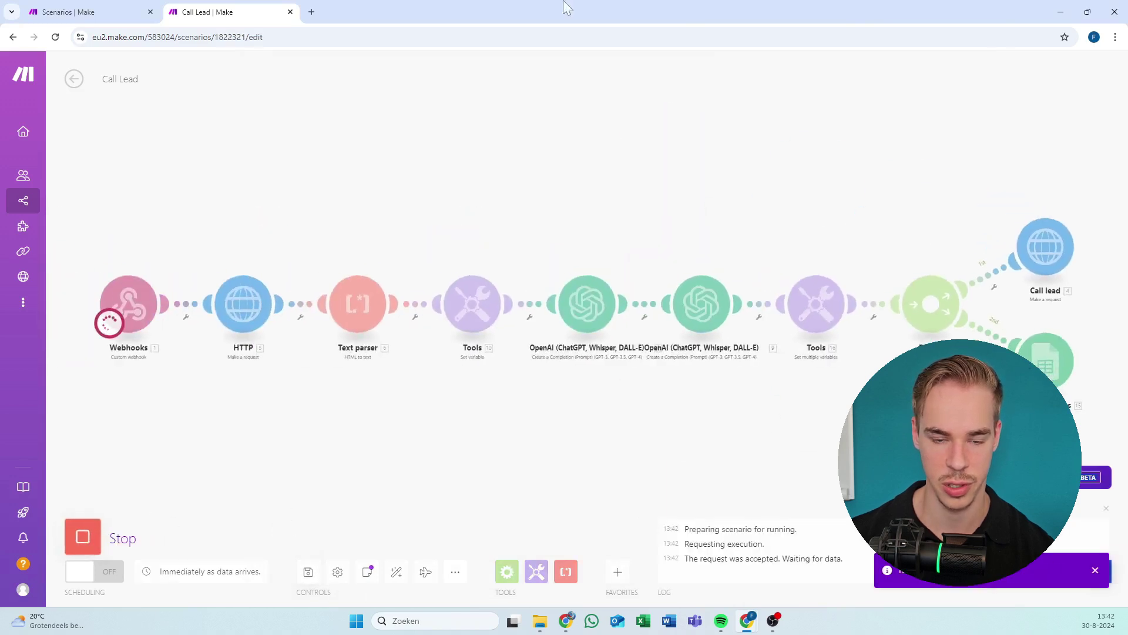
pyautogui.moveTo(473, 2); pyautogui.dragTo(636, 7)
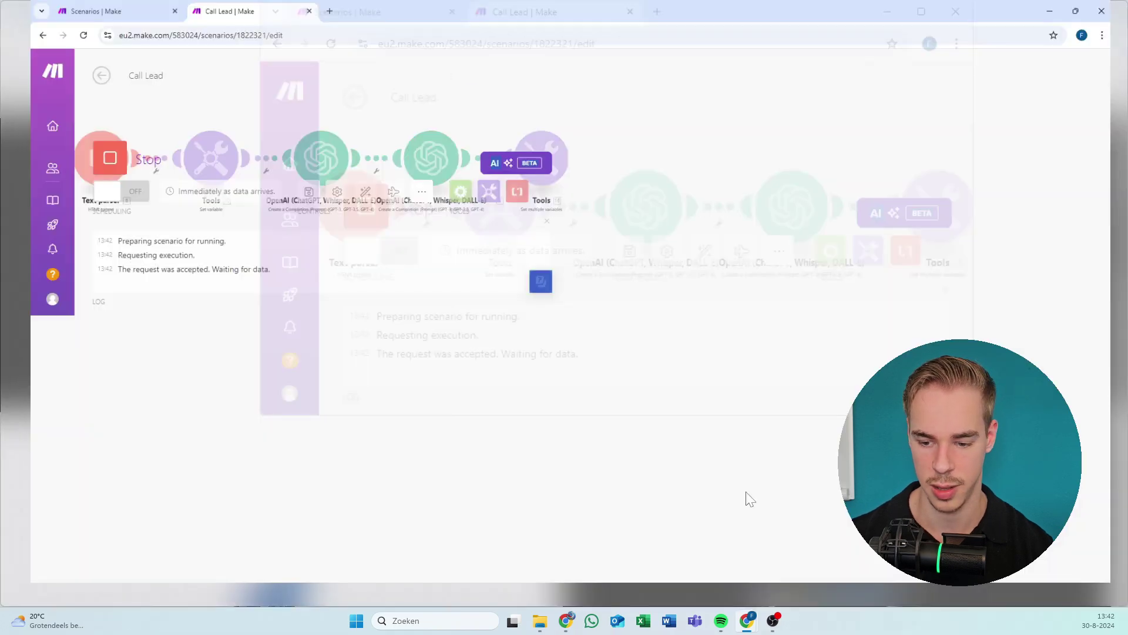
pyautogui.moveTo(747, 619)
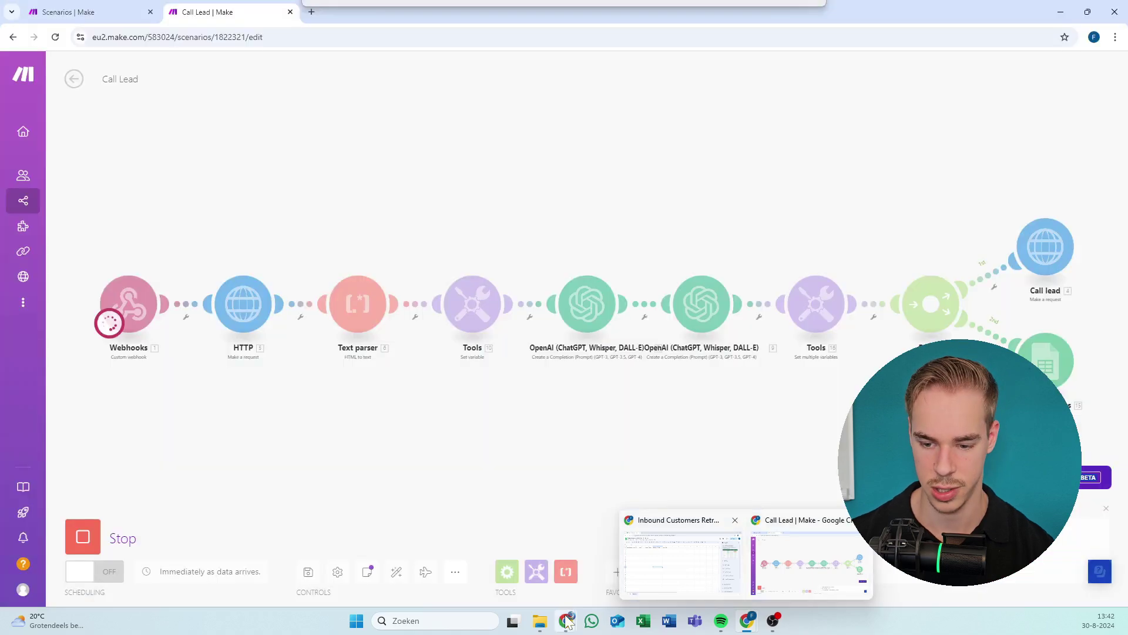
pyautogui.moveTo(568, 624)
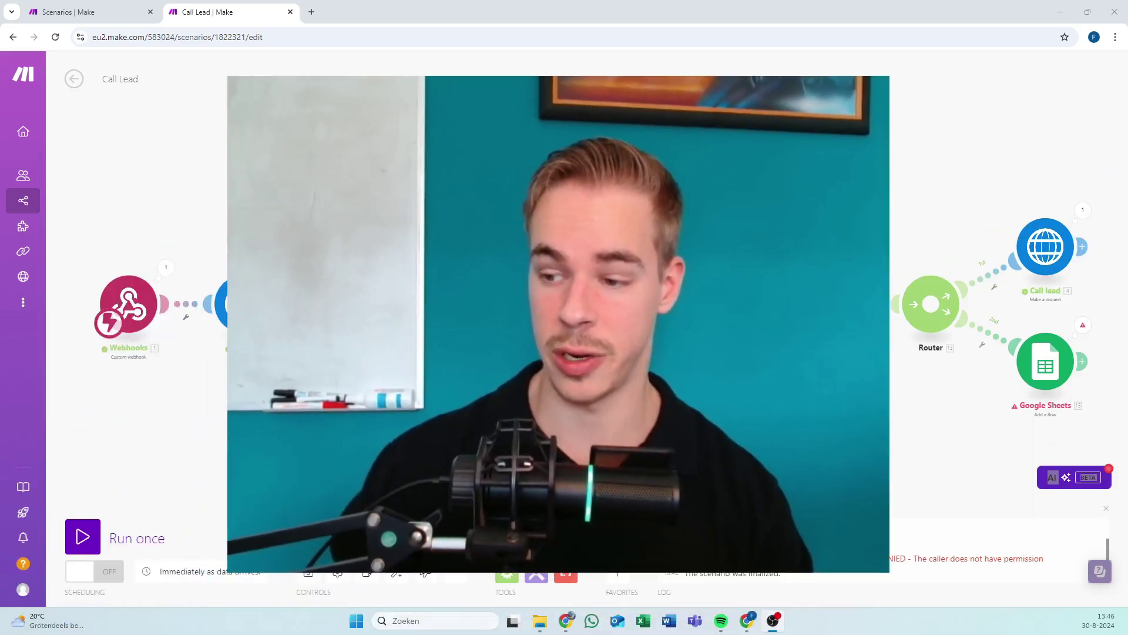
# Recentre the scenario chain, start another single run, and bring up the HTML form window.
pyautogui.scroll(5, 935, 352)
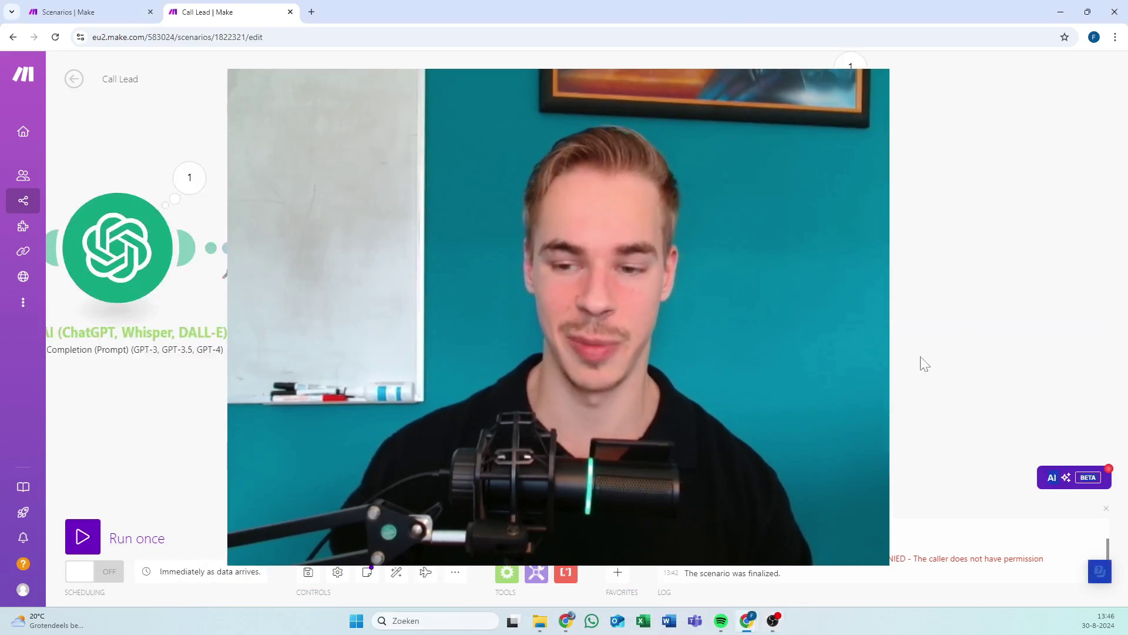
pyautogui.scroll(-5, 270, 325)
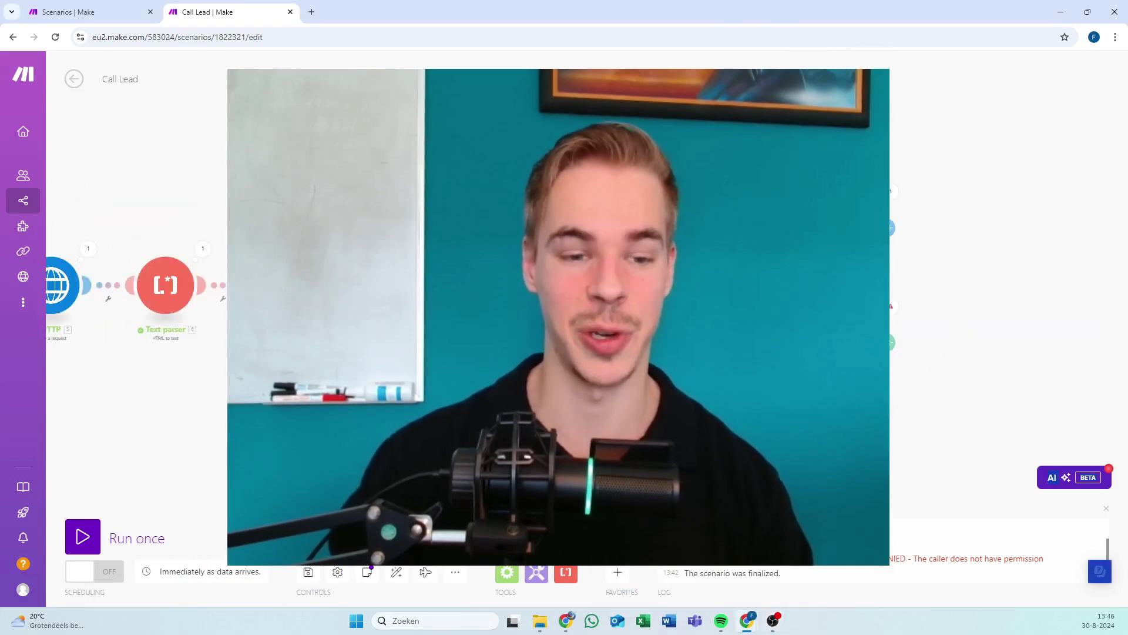
pyautogui.moveTo(412, 293); pyautogui.dragTo(573, 306)
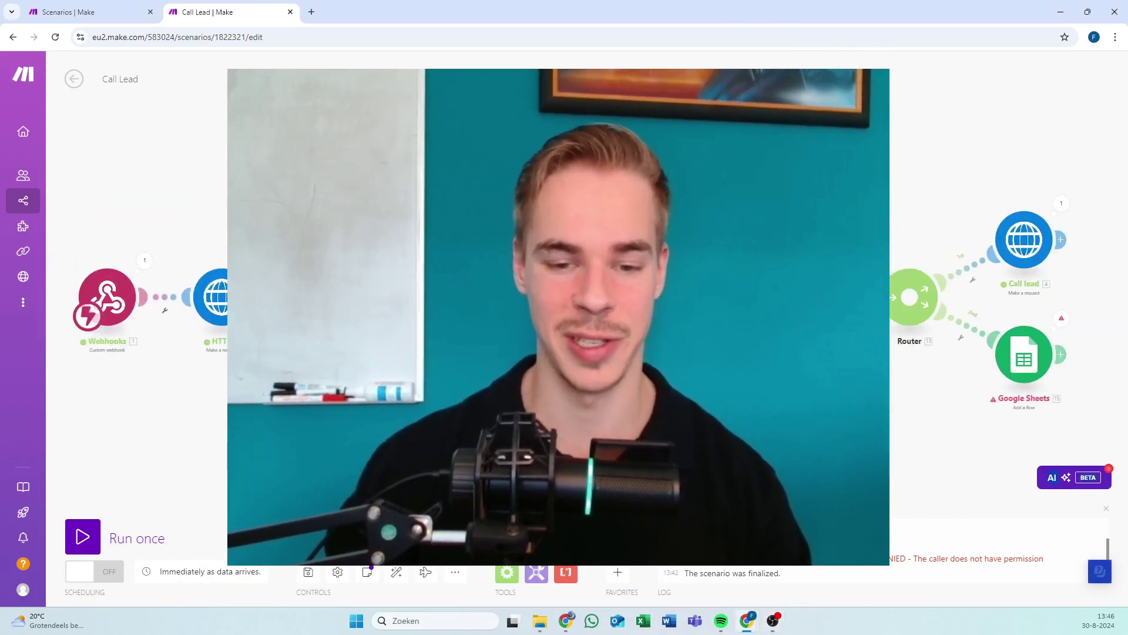
pyautogui.click(98, 548)
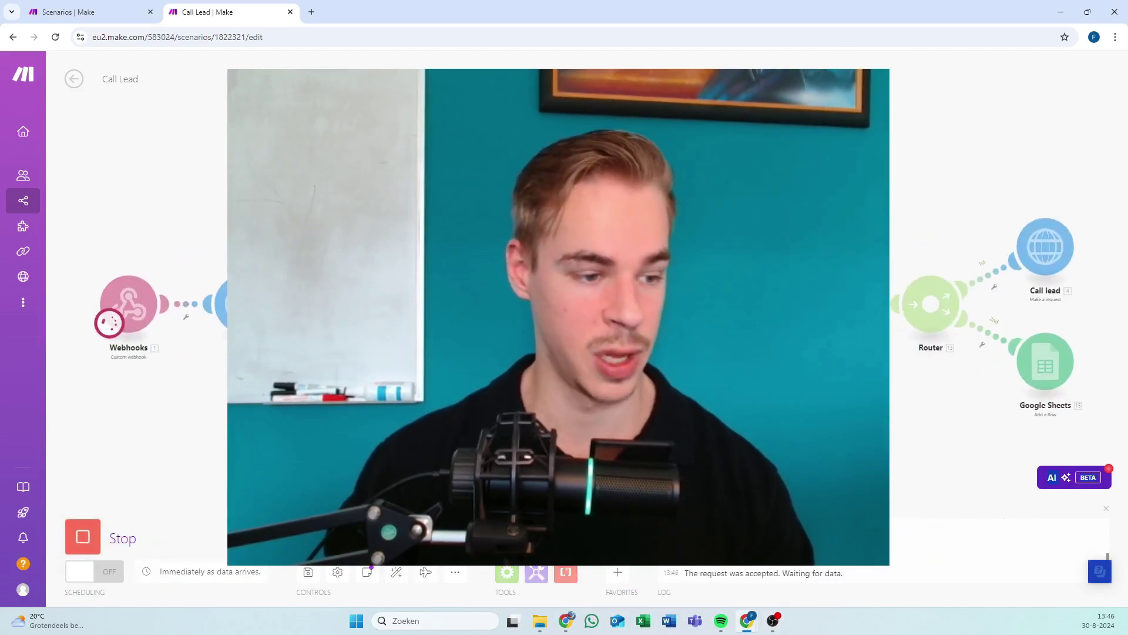
pyautogui.hotkey('alt', 'Tab')
pyautogui.press('super+shift+Left')
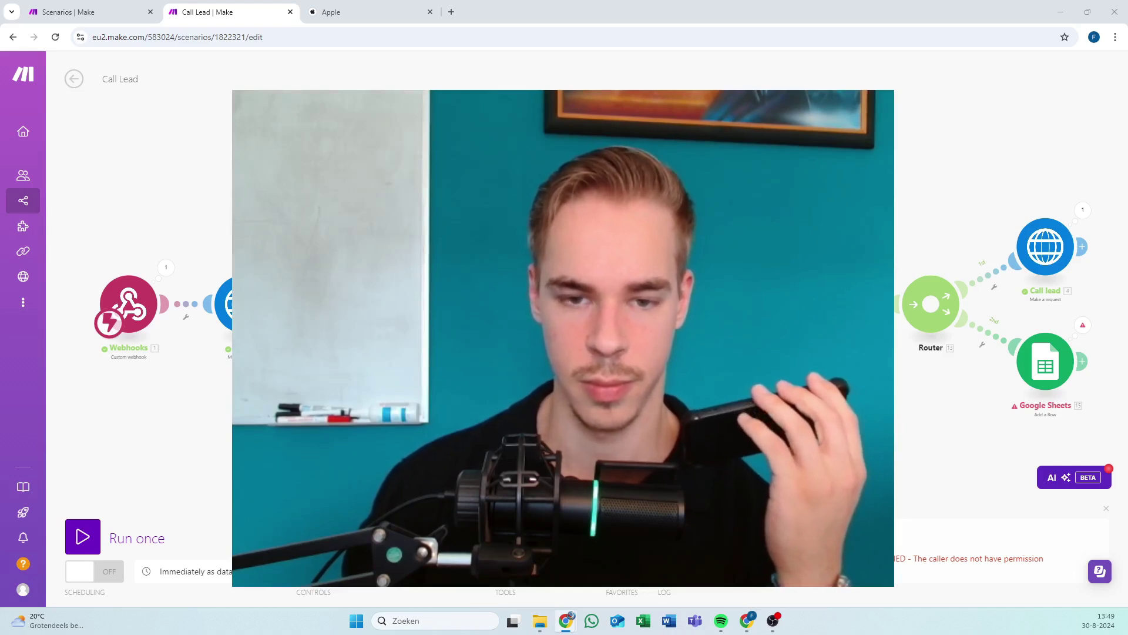
# Switch to the Apple page and scroll through it.
pyautogui.hscroll(5, 564, 329)
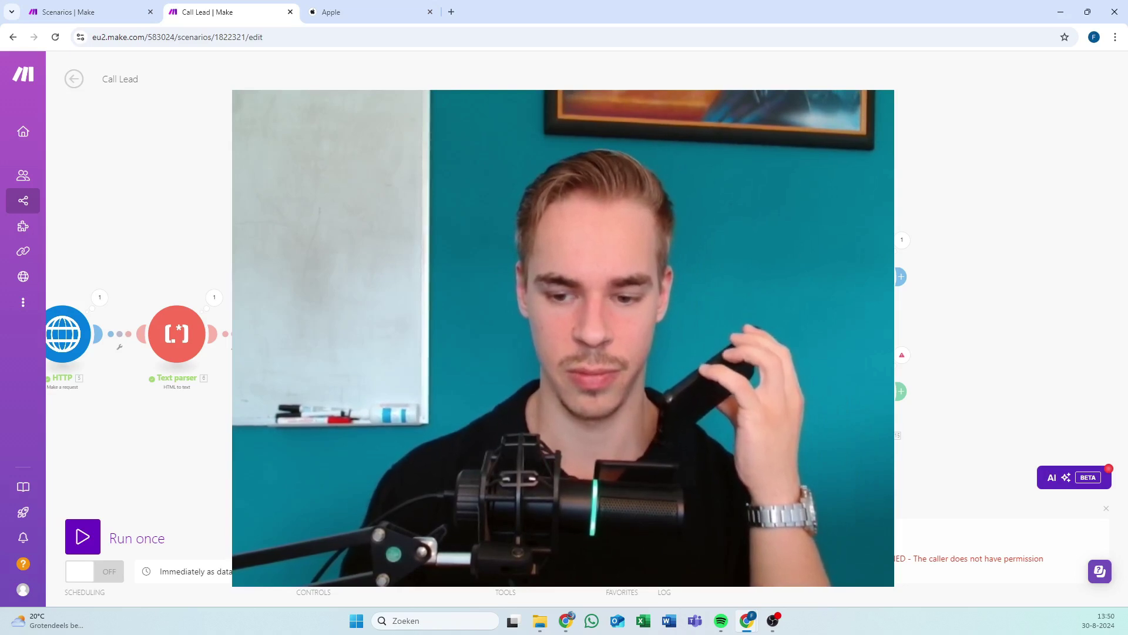
pyautogui.click(383, 16)
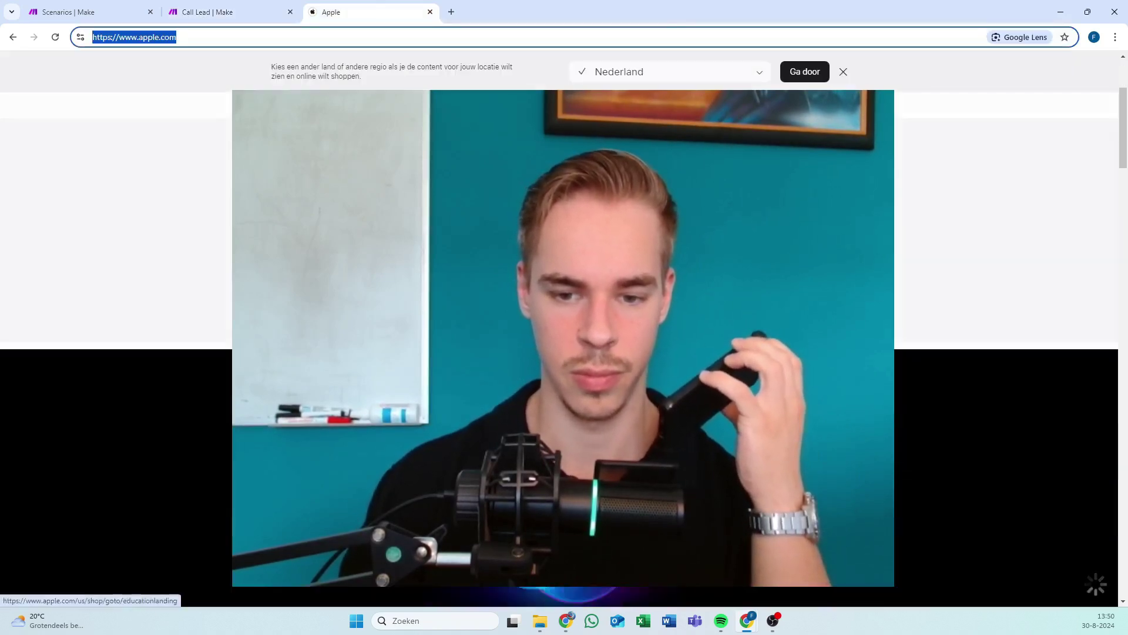
pyautogui.scroll(-10, 564, 353)
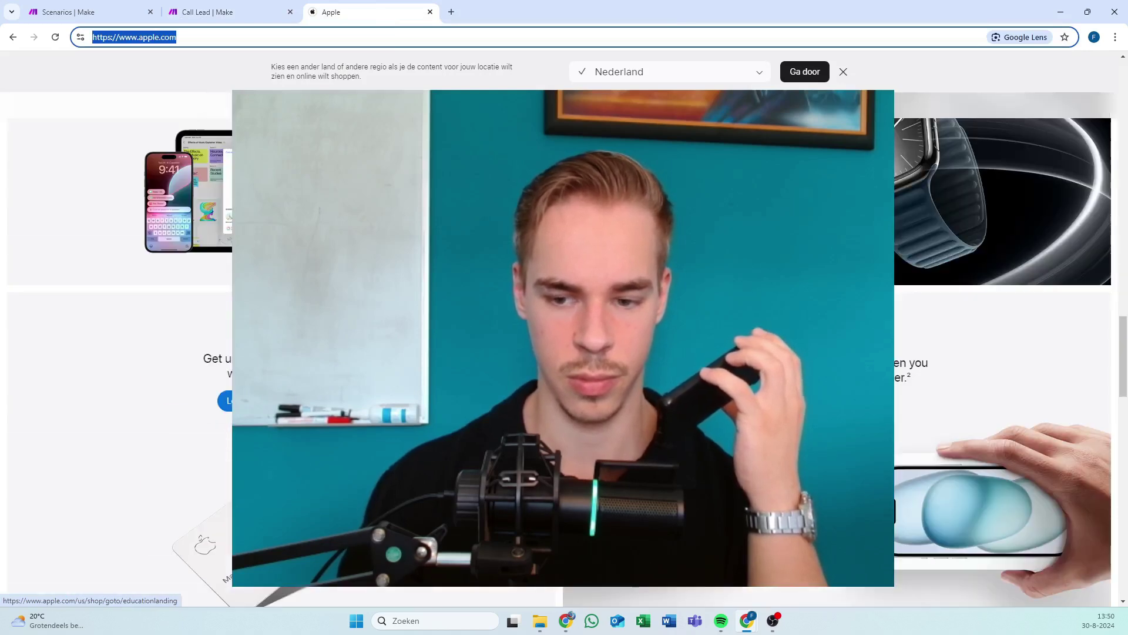
pyautogui.scroll(-10, 564, 353)
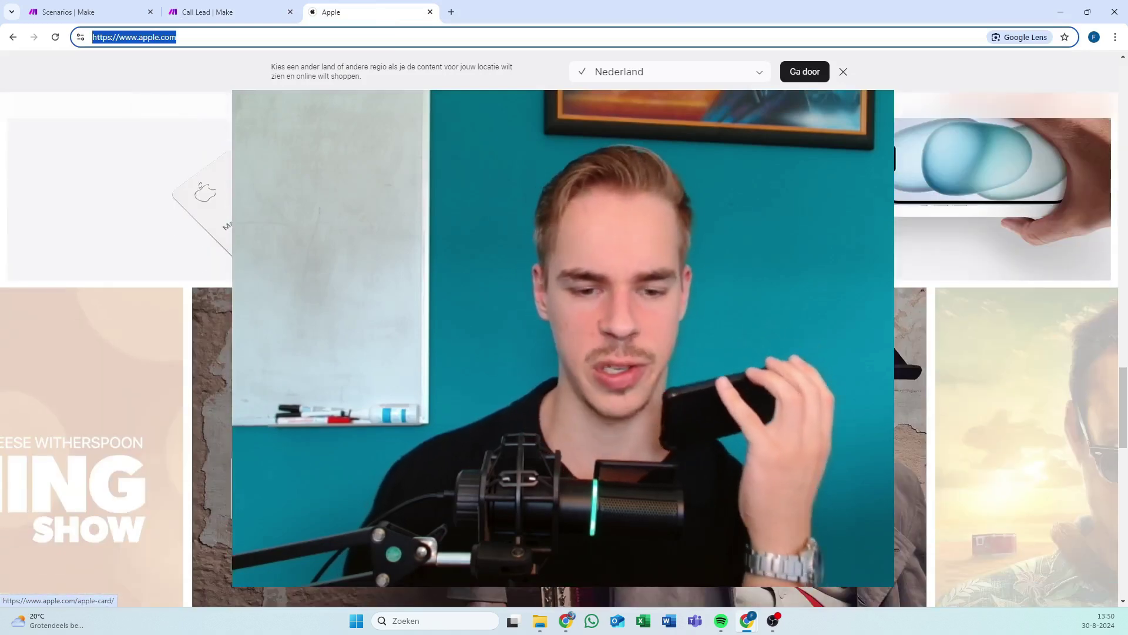
pyautogui.scroll(-5, 565, 352)
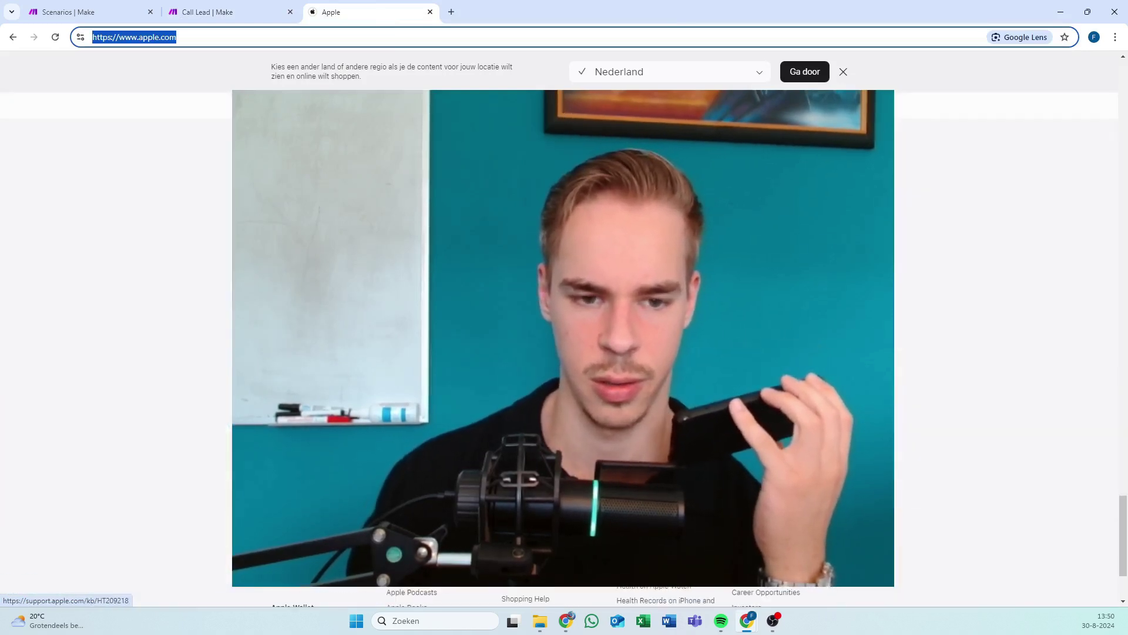
pyautogui.scroll(5, 564, 352)
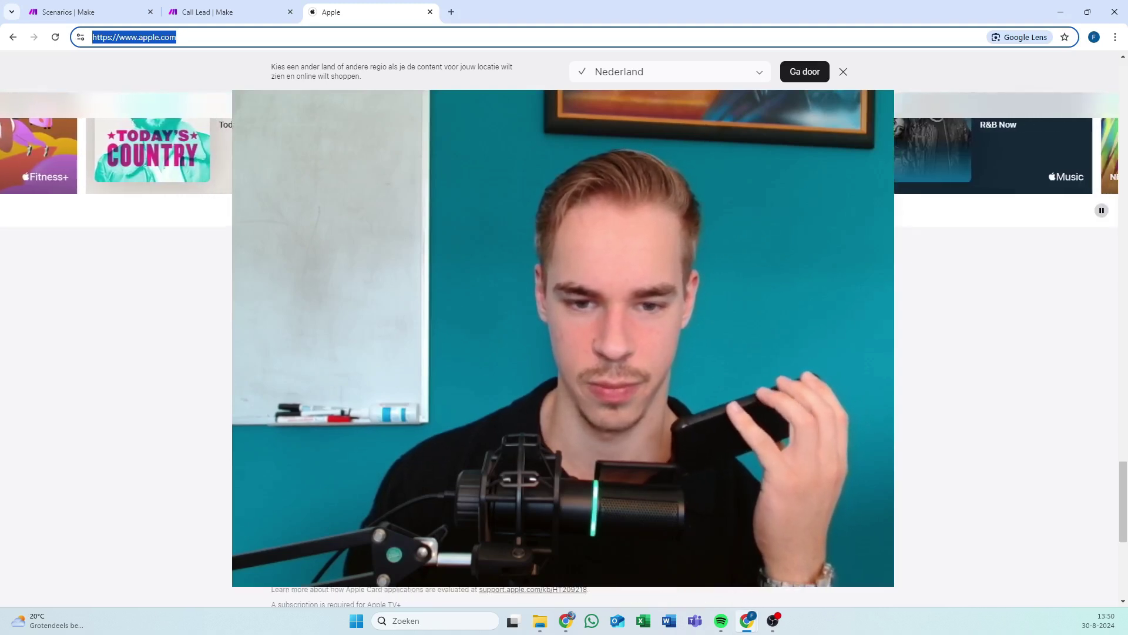
pyautogui.scroll(10, 564, 352)
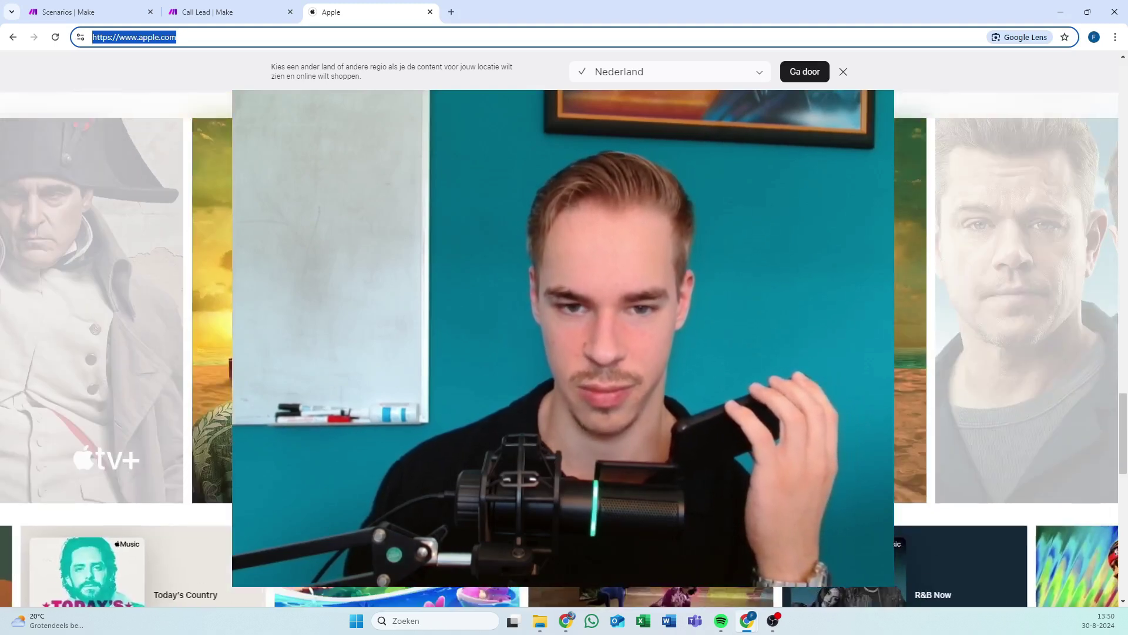
pyautogui.scroll(10, 564, 353)
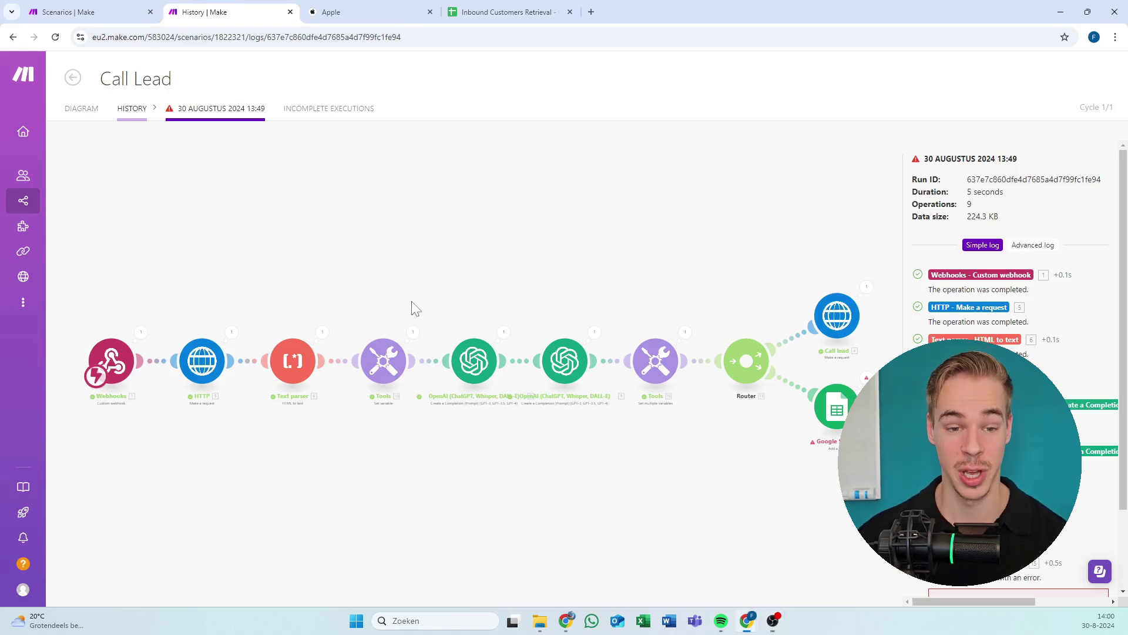
pyautogui.scroll(3, 388, 296)
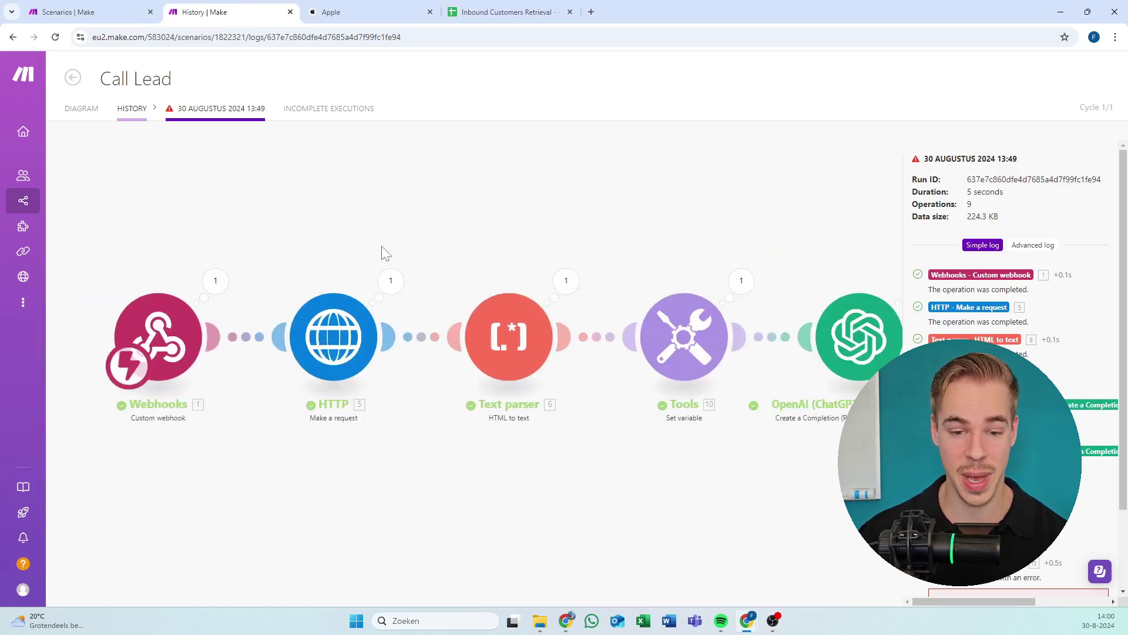
pyautogui.scroll(-3, 555, 231)
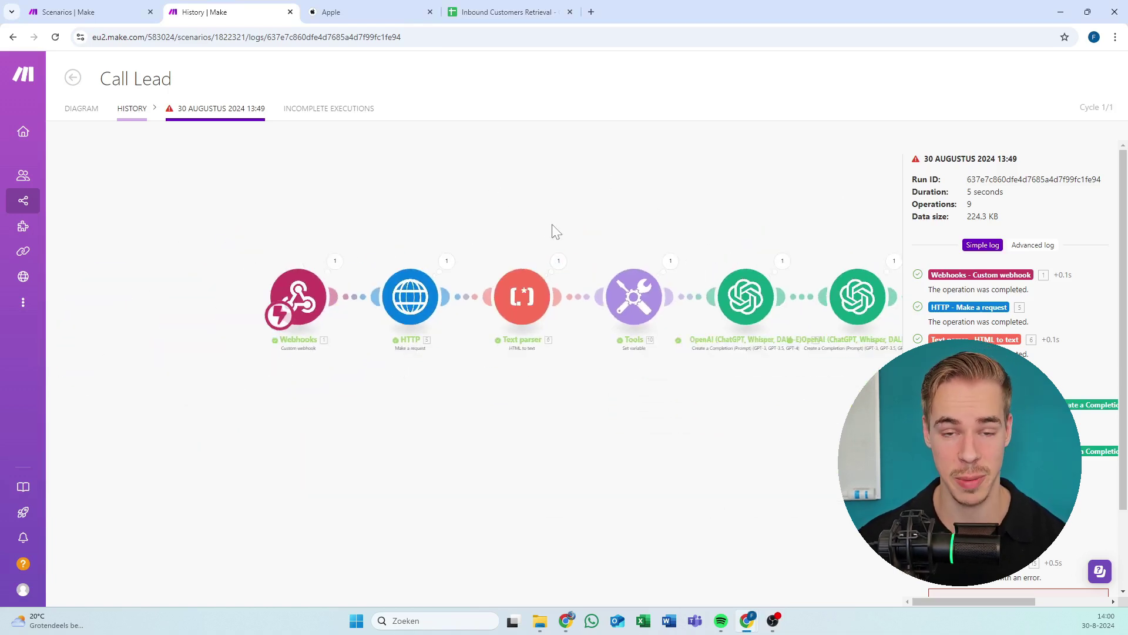
pyautogui.moveTo(547, 244); pyautogui.dragTo(297, 231)
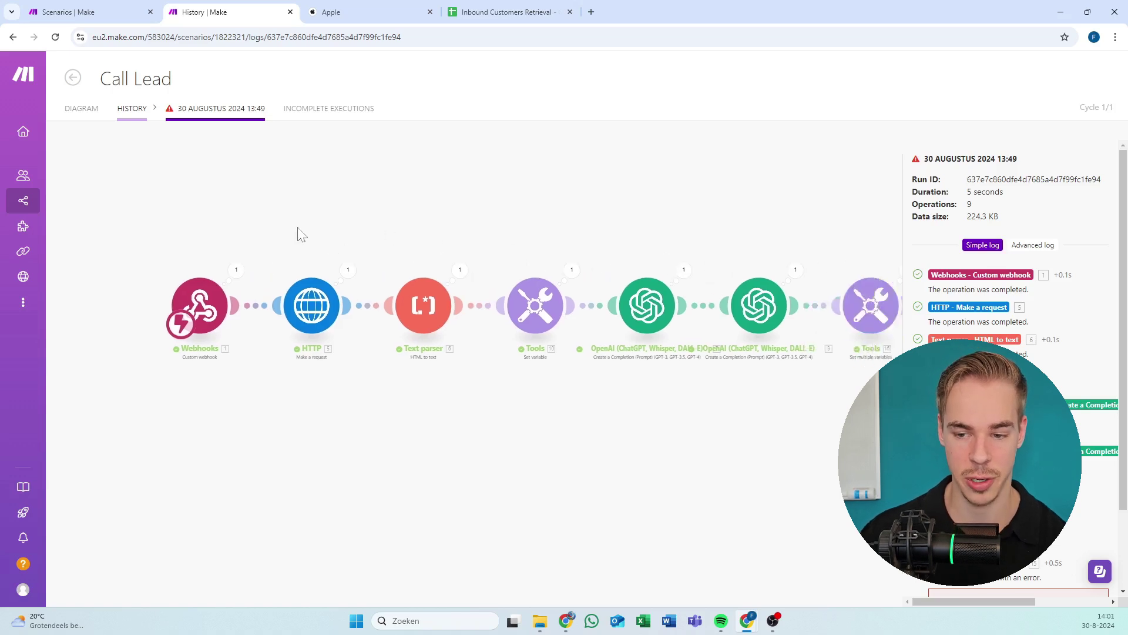
pyautogui.moveTo(685, 234); pyautogui.dragTo(711, 209)
pyautogui.moveTo(279, 206); pyautogui.dragTo(616, 217)
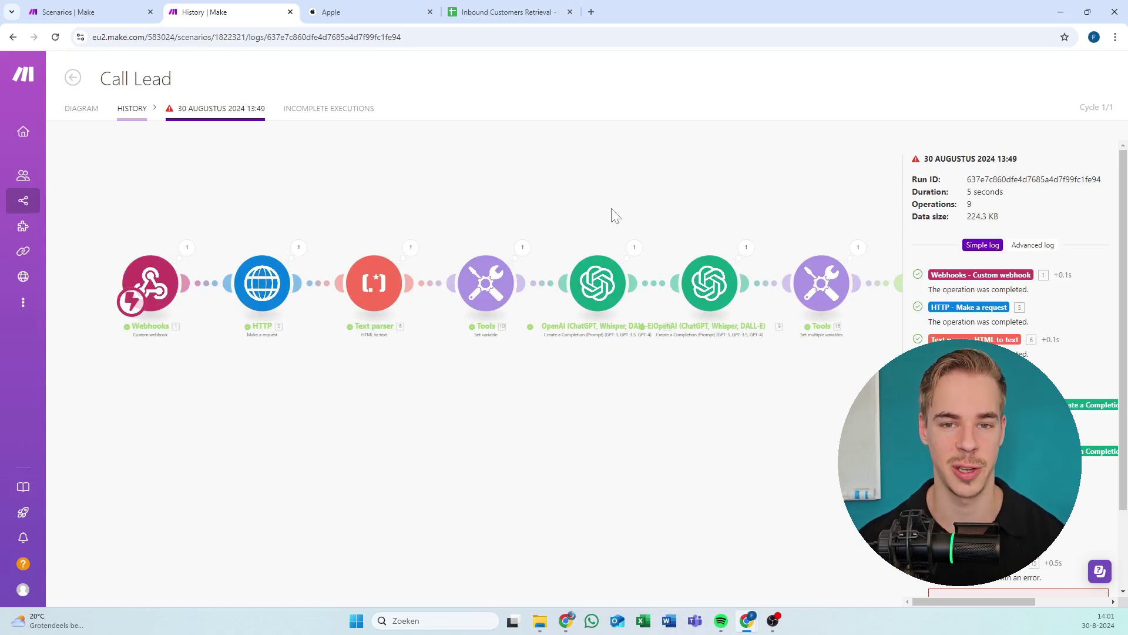
pyautogui.moveTo(330, 222); pyautogui.dragTo(531, 233)
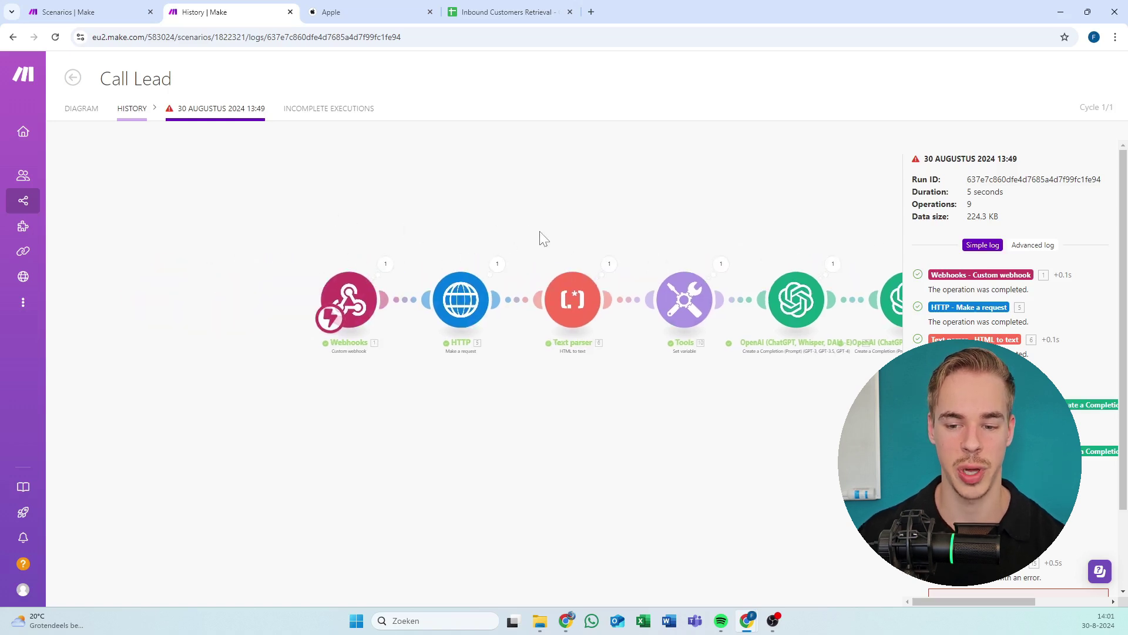
pyautogui.scroll(3, 544, 238)
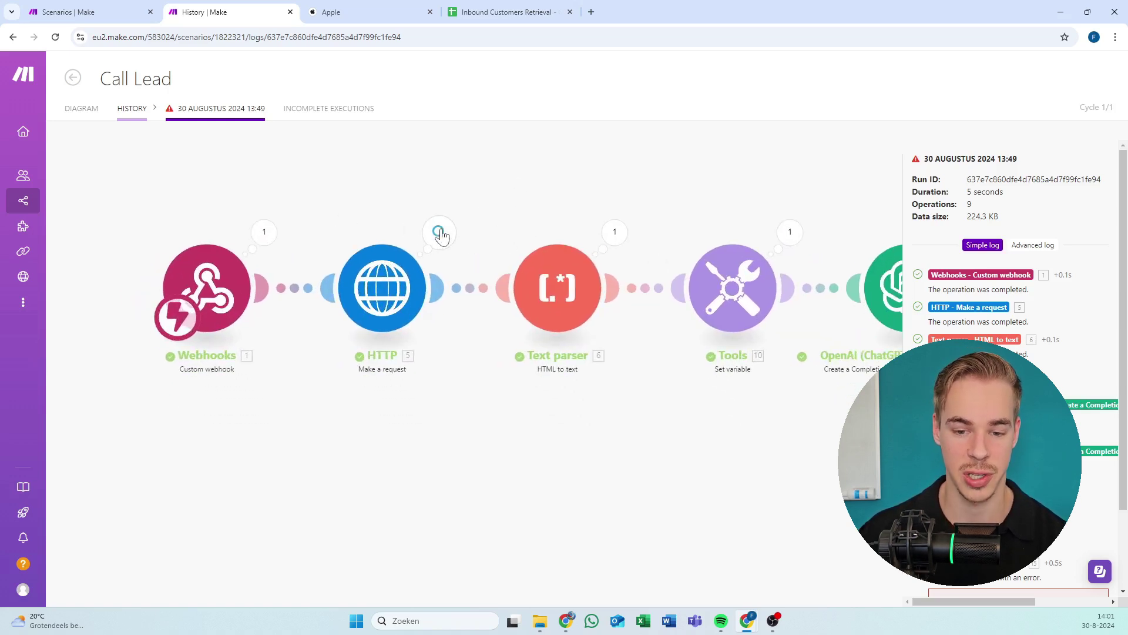
# Reopen the HTTP step's operation details and inspect the apple.com URL in its input.
pyautogui.click(439, 233)
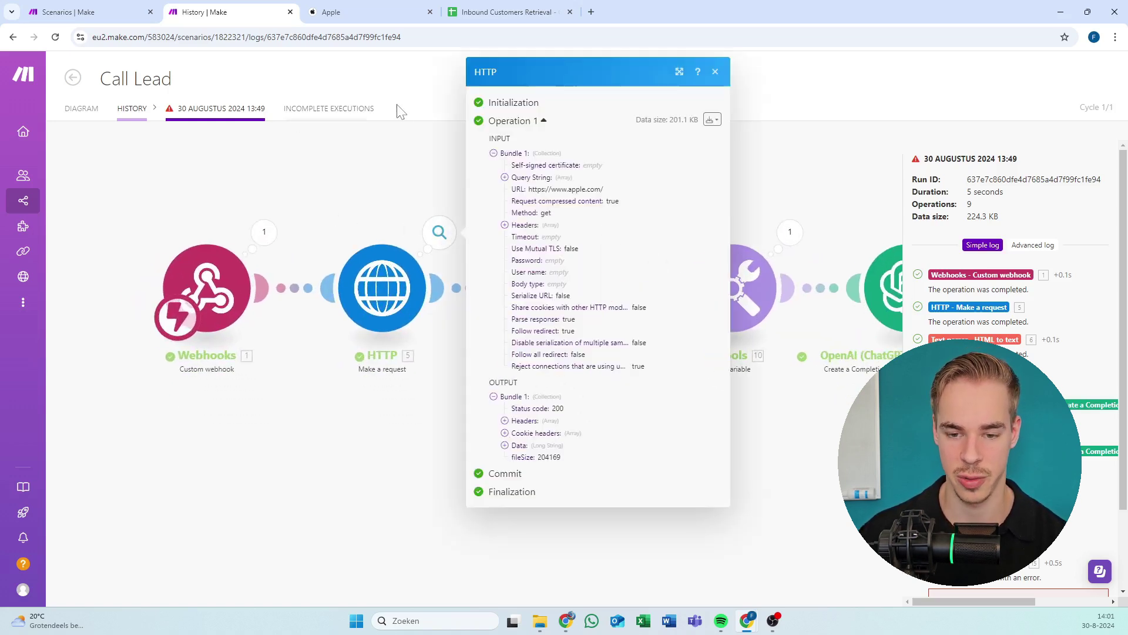
pyautogui.click(398, 194)
pyautogui.click(446, 245)
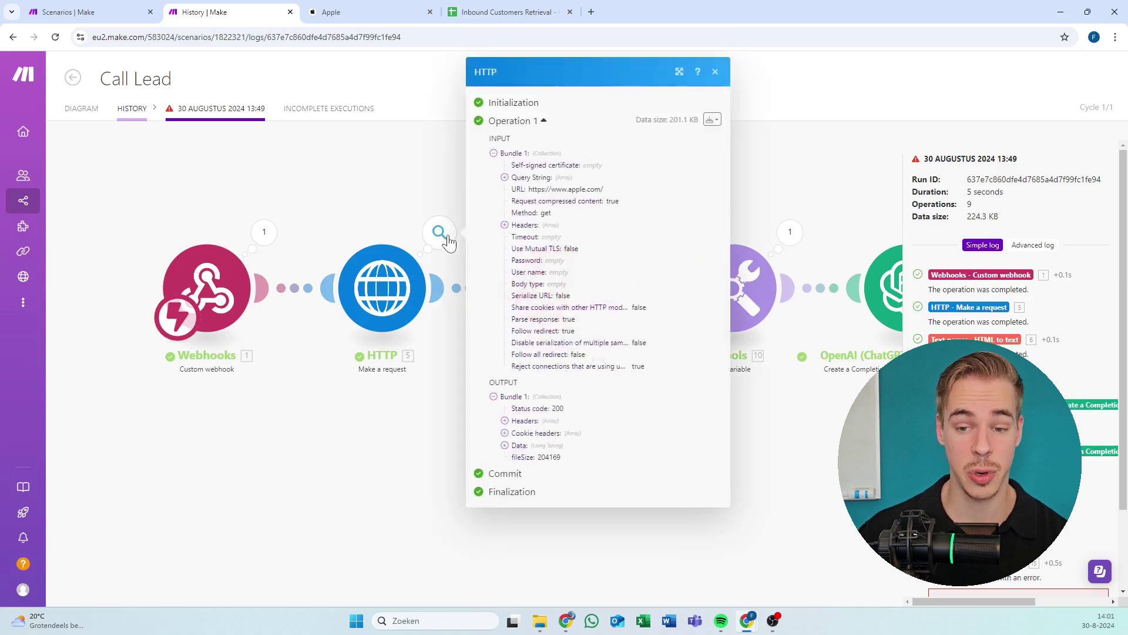
pyautogui.click(409, 211)
pyautogui.click(387, 310)
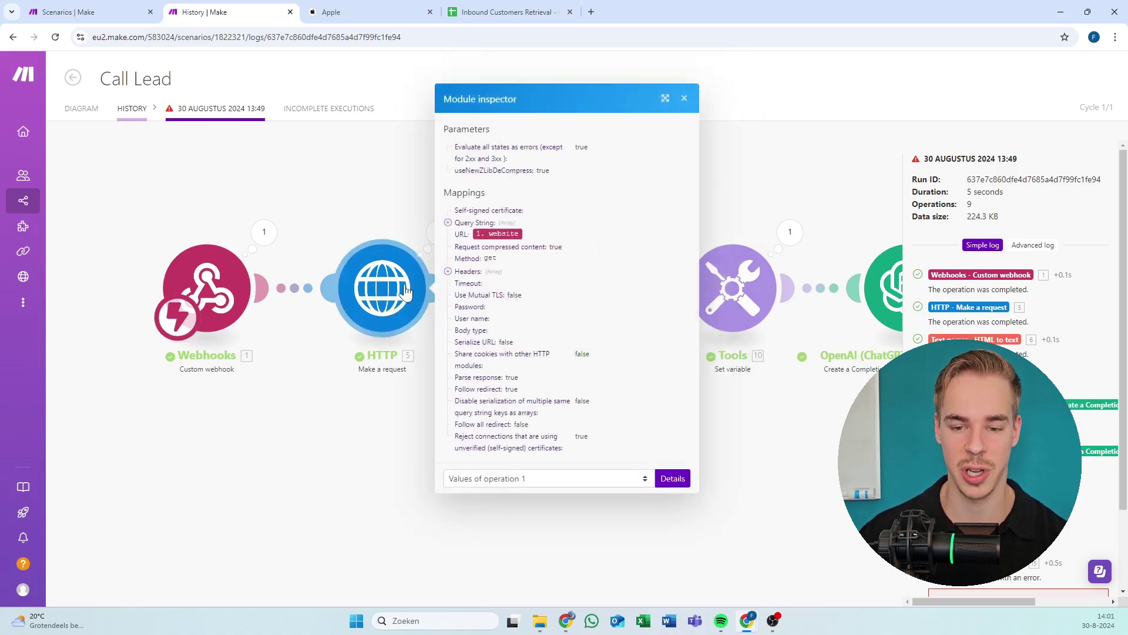
pyautogui.click(383, 202)
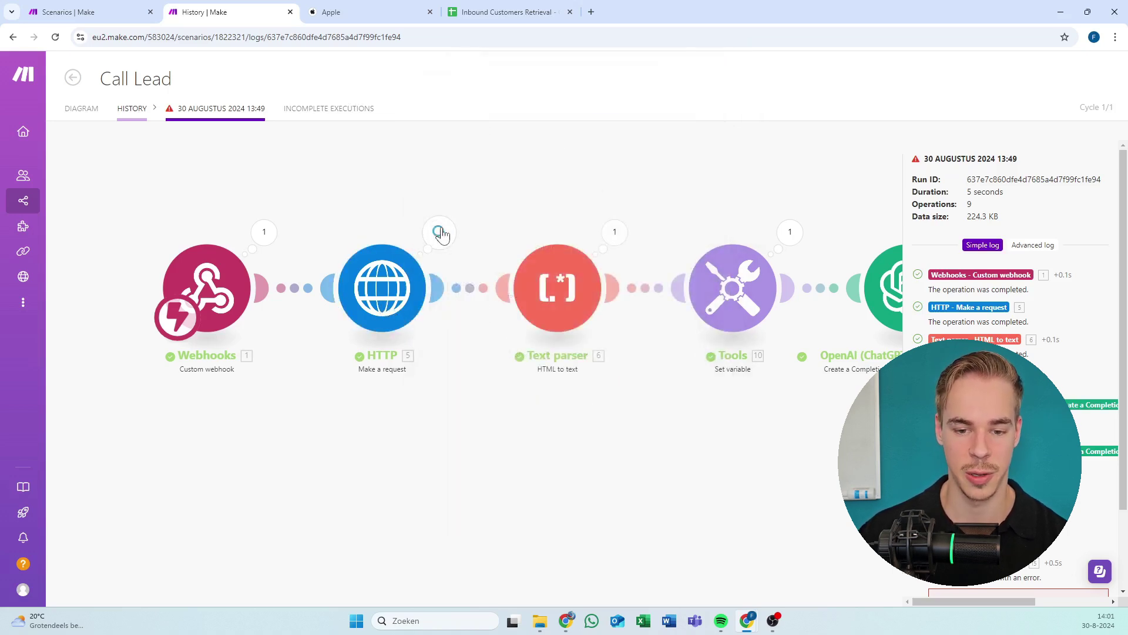
pyautogui.click(439, 233)
pyautogui.hscroll(3, 368, 229)
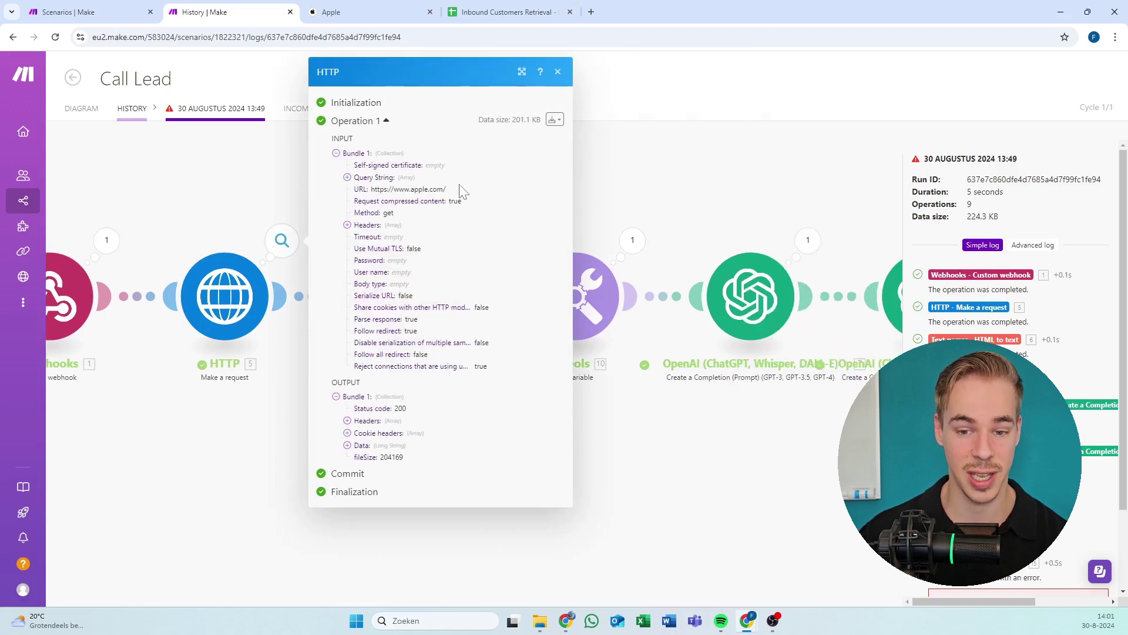
pyautogui.moveTo(462, 191); pyautogui.dragTo(380, 189)
pyautogui.click(371, 189)
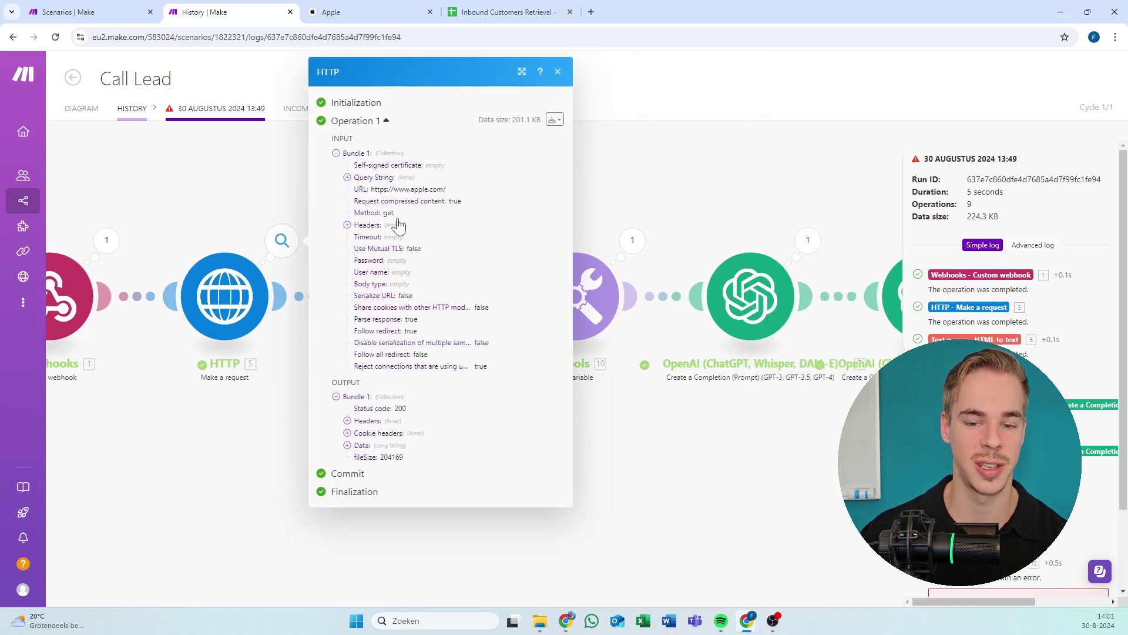
# Expand the fetched apple.com HTML output, scroll through it, and close the HTTP log.
pyautogui.click(366, 448)
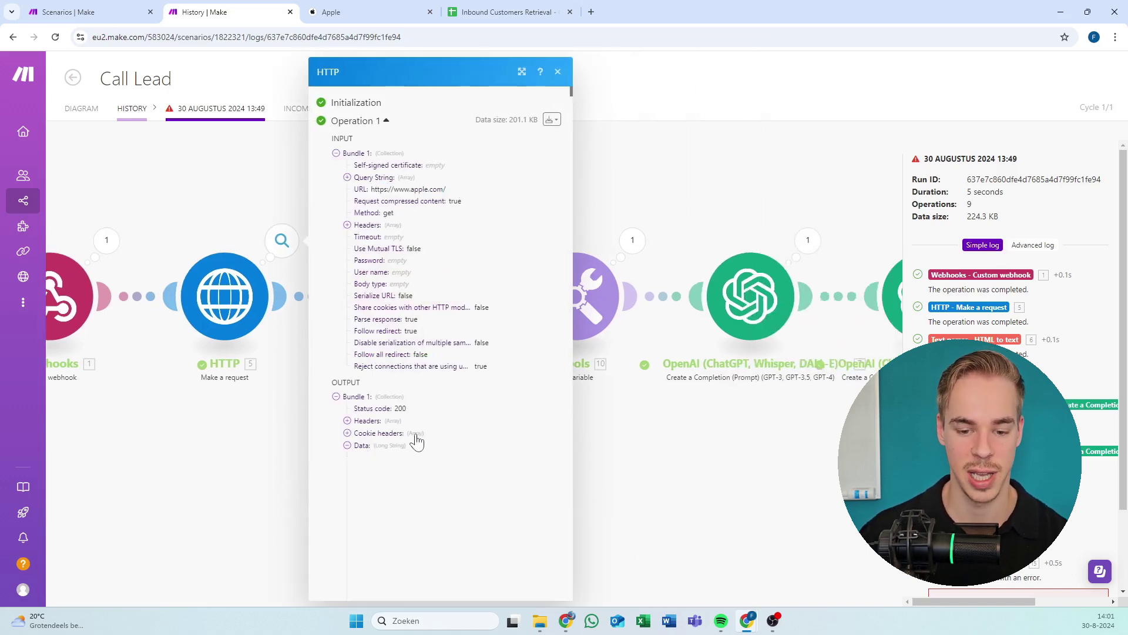
pyautogui.scroll(-5, 441, 335)
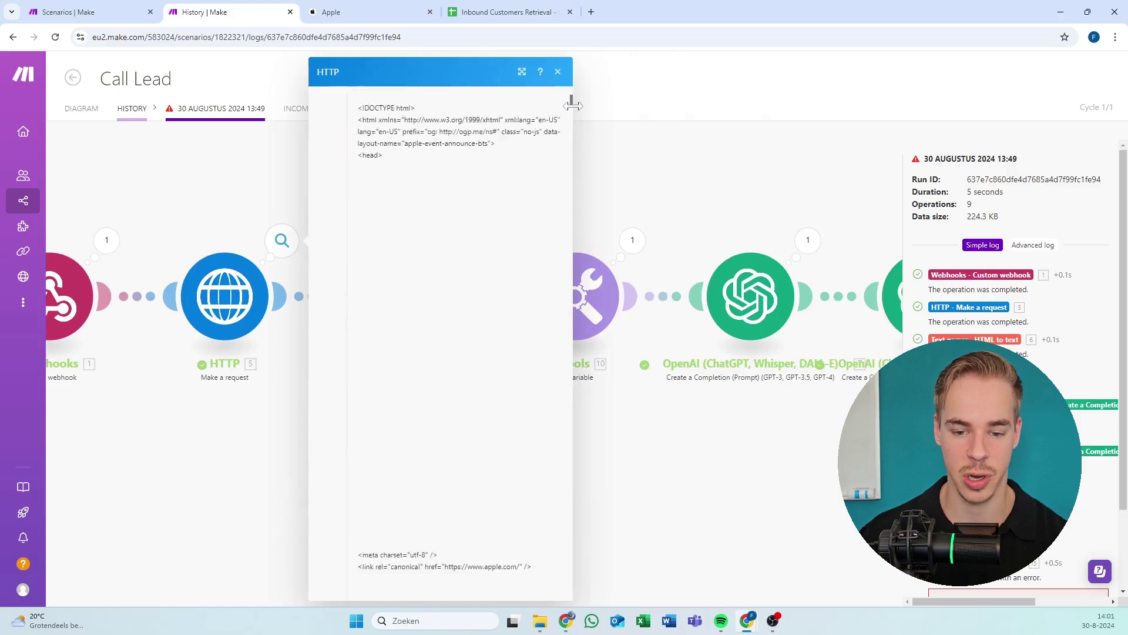
pyautogui.moveTo(567, 101); pyautogui.dragTo(570, 595)
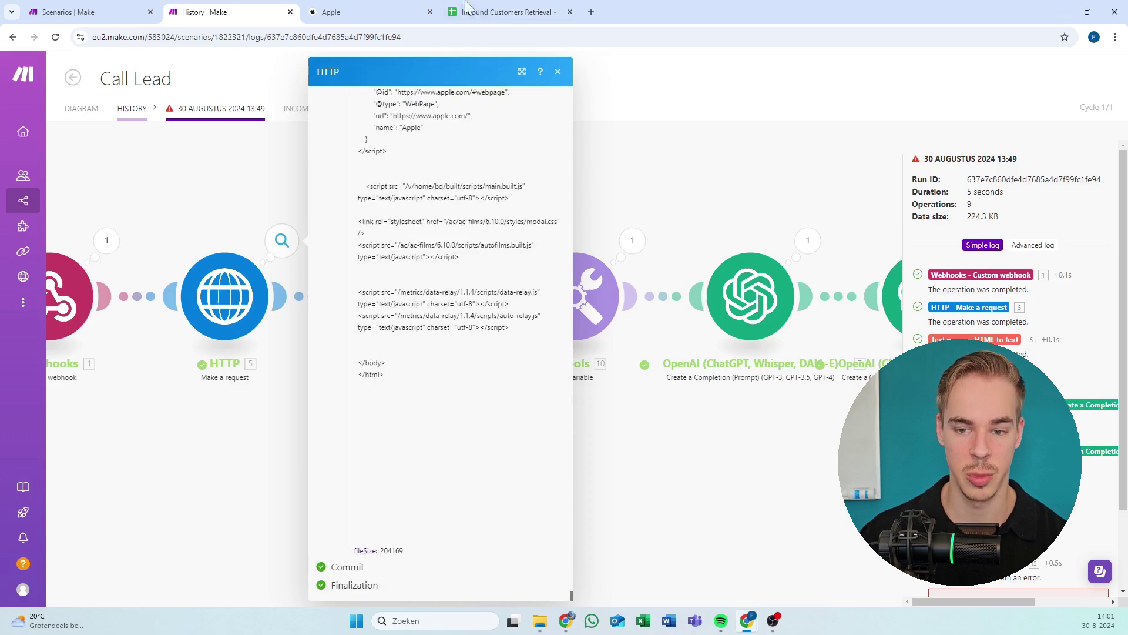
pyautogui.click(558, 71)
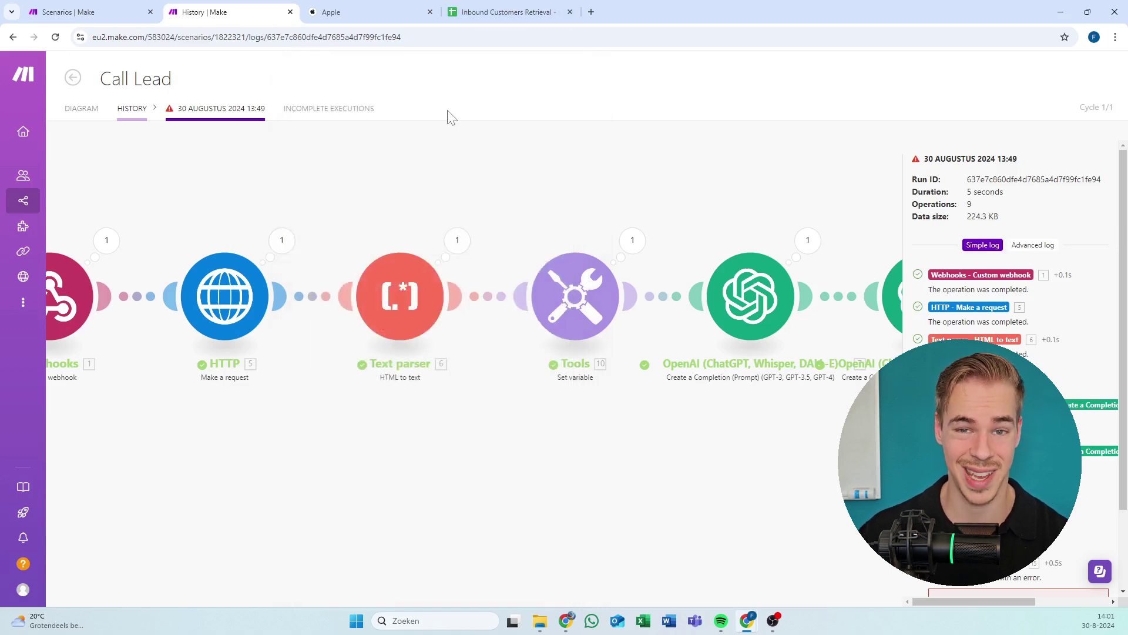
pyautogui.click(458, 241)
pyautogui.hscroll(3, 412, 253)
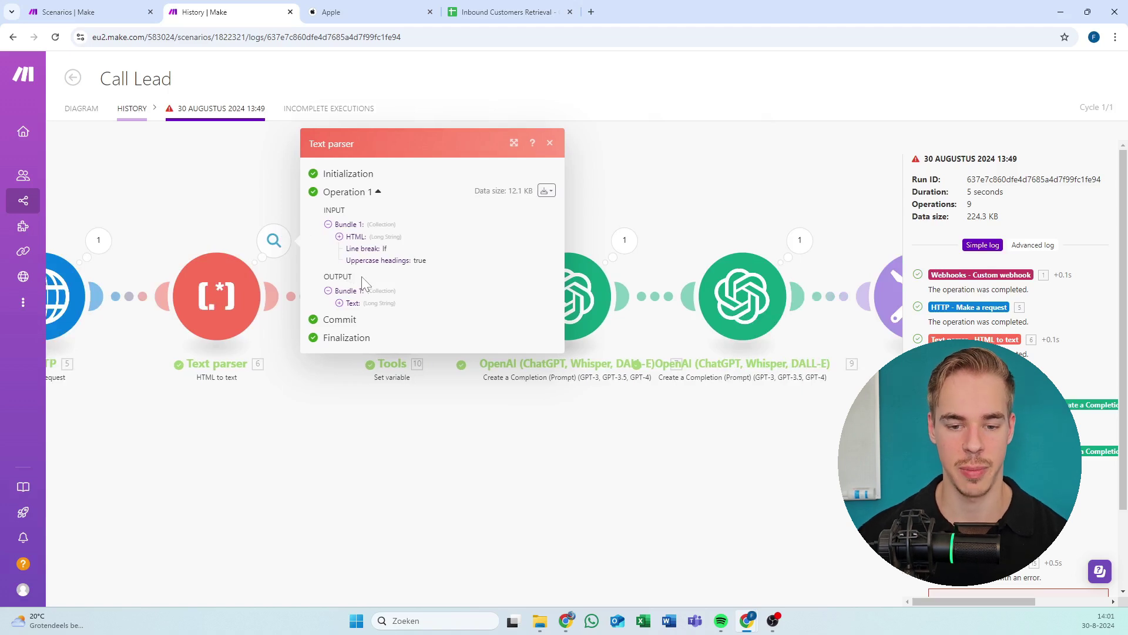
pyautogui.click(346, 304)
pyautogui.moveTo(560, 104); pyautogui.dragTo(562, 145)
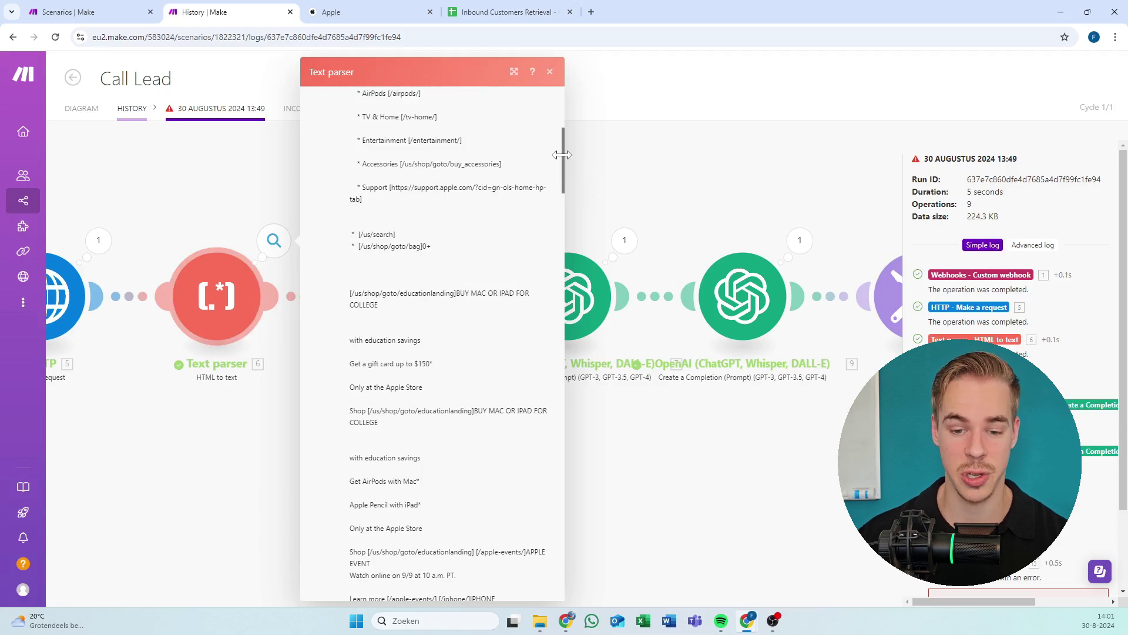
pyautogui.moveTo(561, 154); pyautogui.dragTo(576, 406)
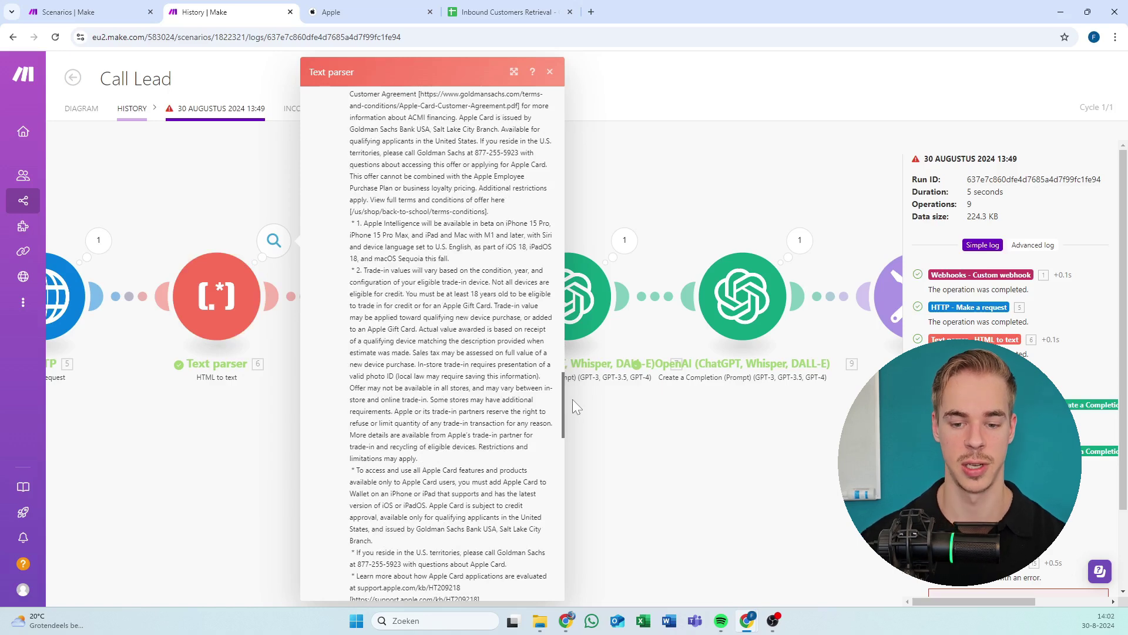
pyautogui.moveTo(572, 399); pyautogui.dragTo(574, 564)
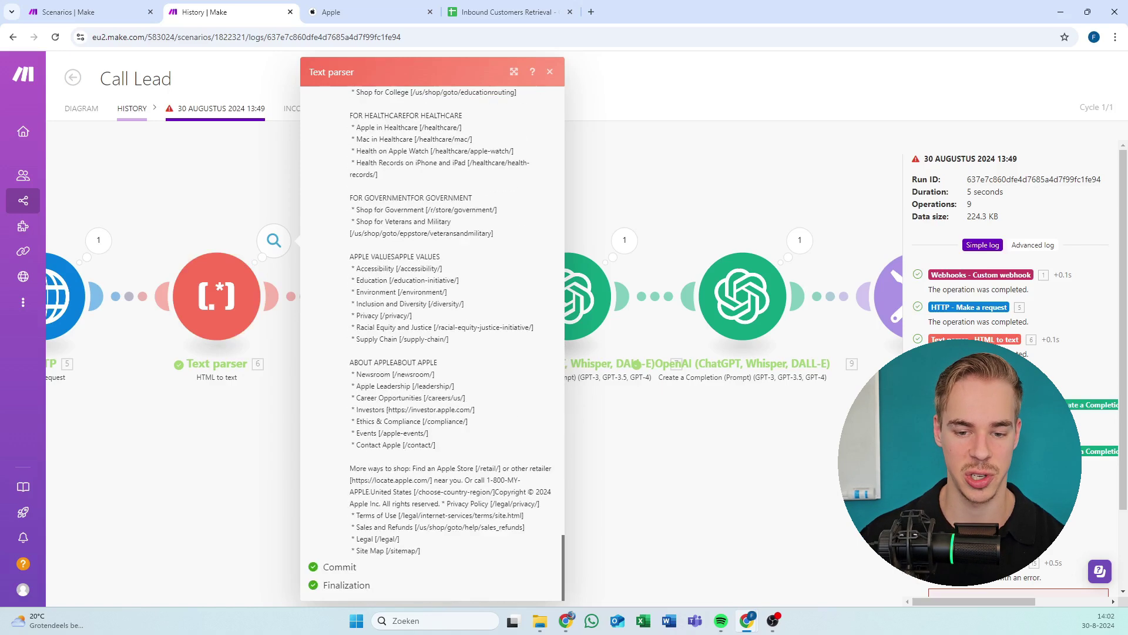
pyautogui.click(714, 440)
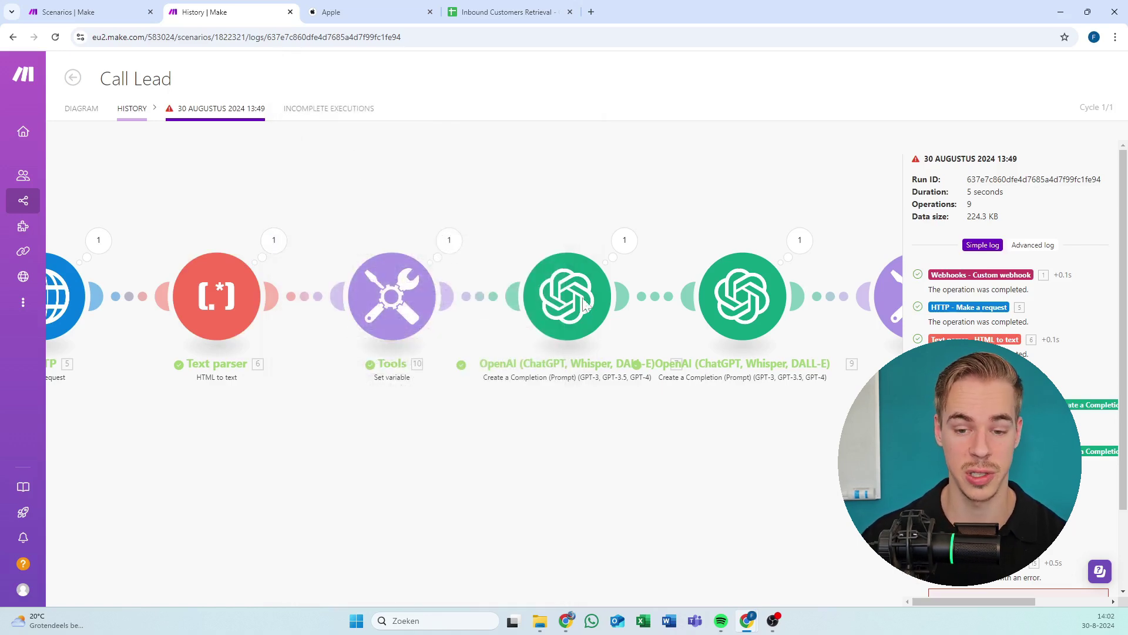
pyautogui.moveTo(500, 215); pyautogui.dragTo(401, 220)
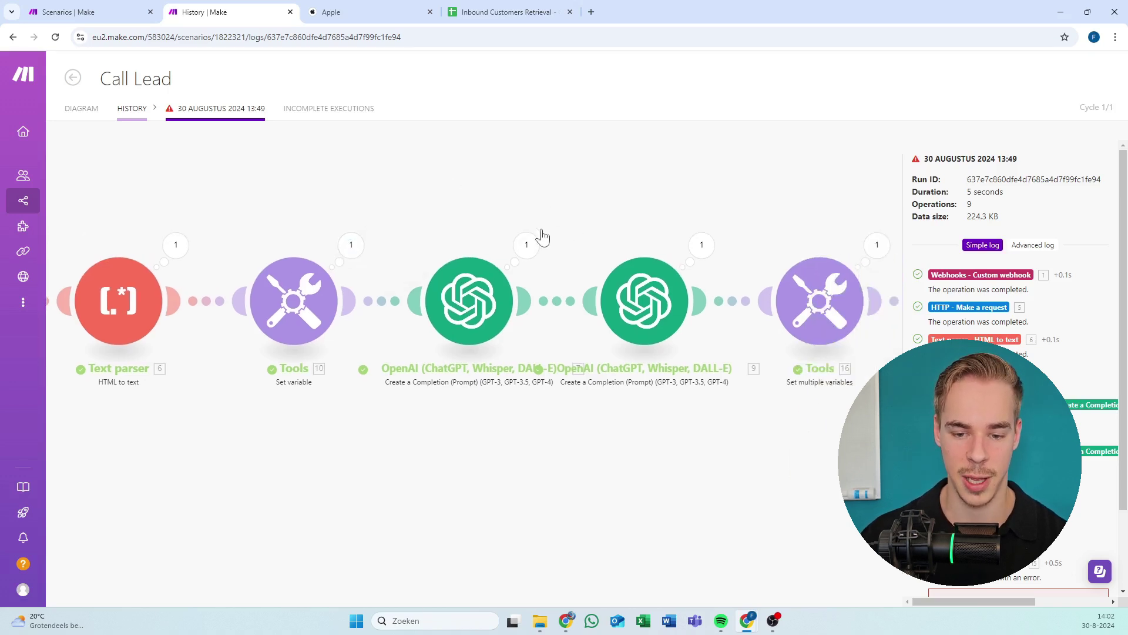
# Review the first OpenAI module's prompt with website content and its returned company summary.
pyautogui.click(526, 243)
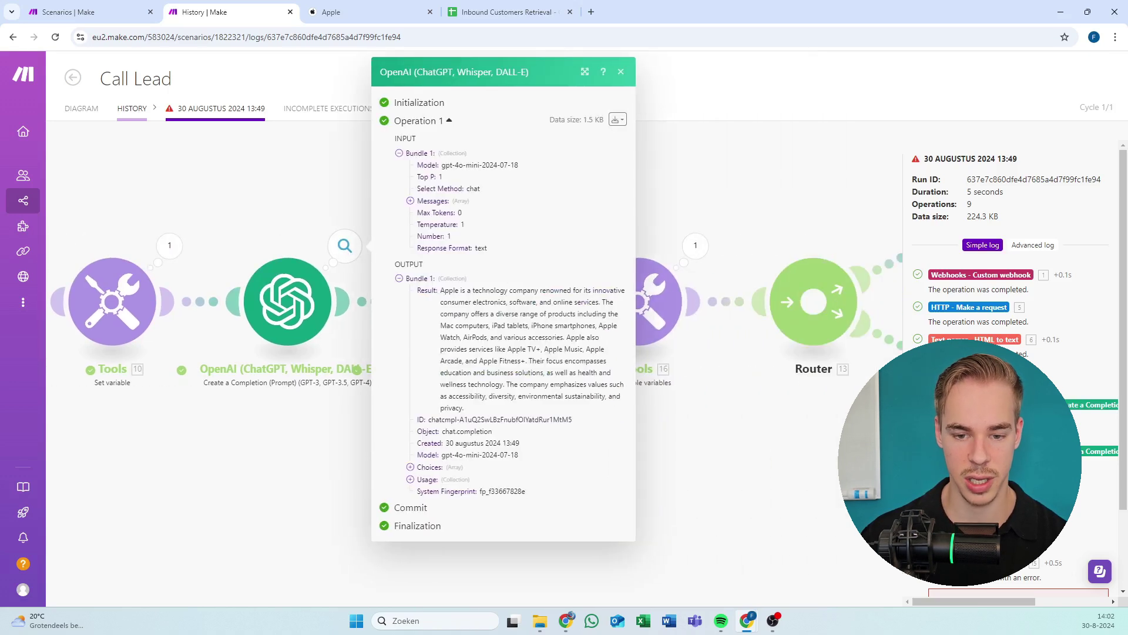
pyautogui.click(429, 201)
pyautogui.click(470, 237)
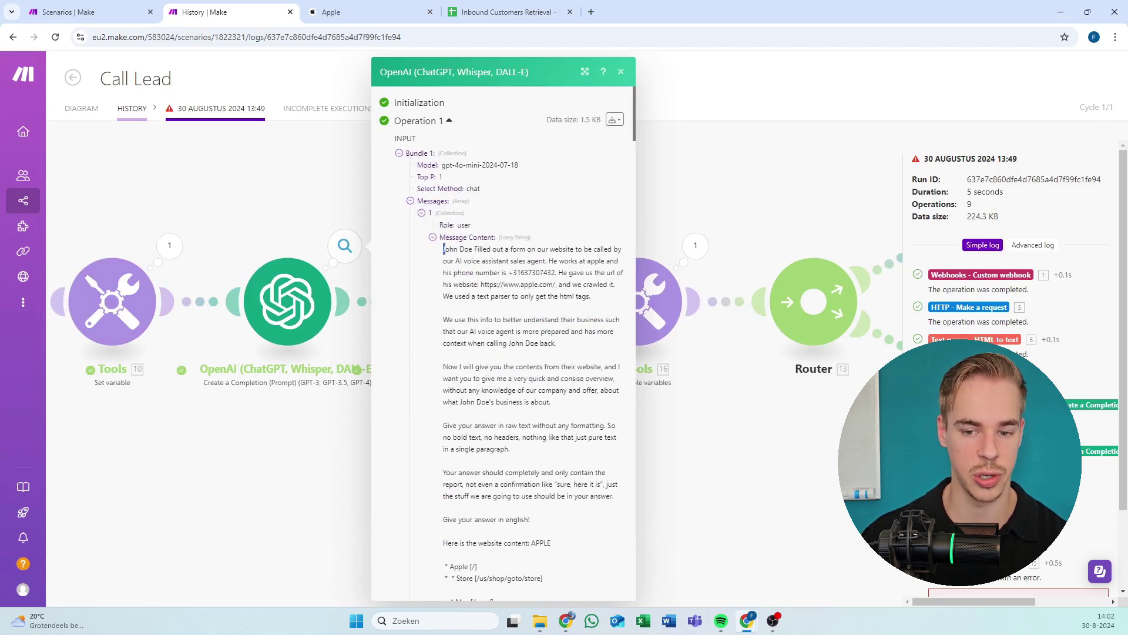
pyautogui.scroll(-4, 506, 249)
pyautogui.scroll(4, 544, 226)
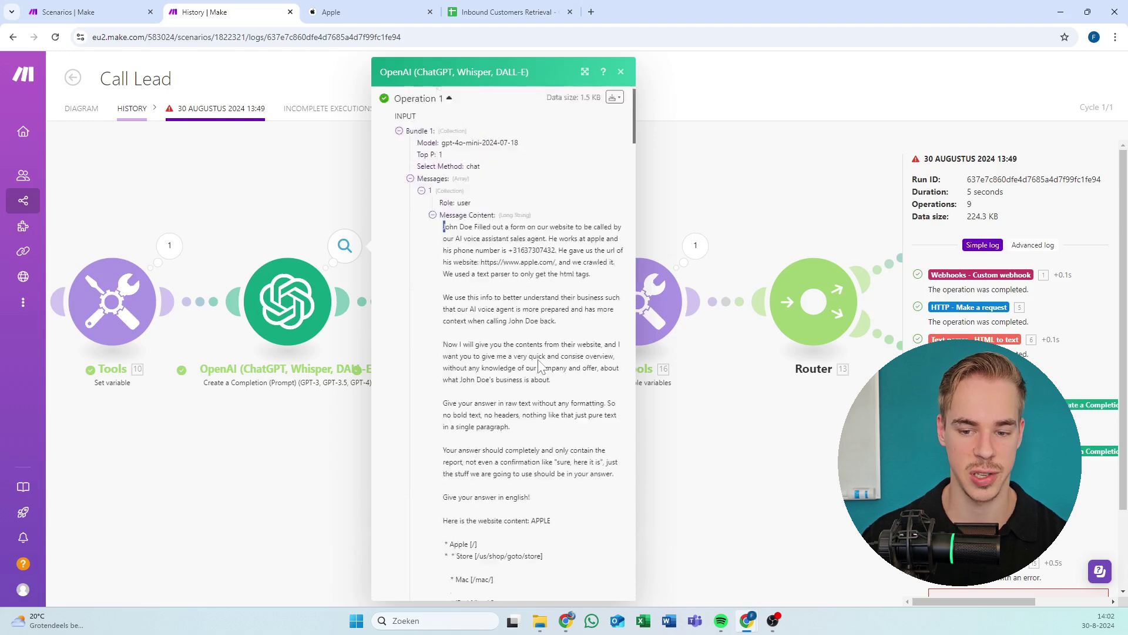
pyautogui.scroll(1, 541, 366)
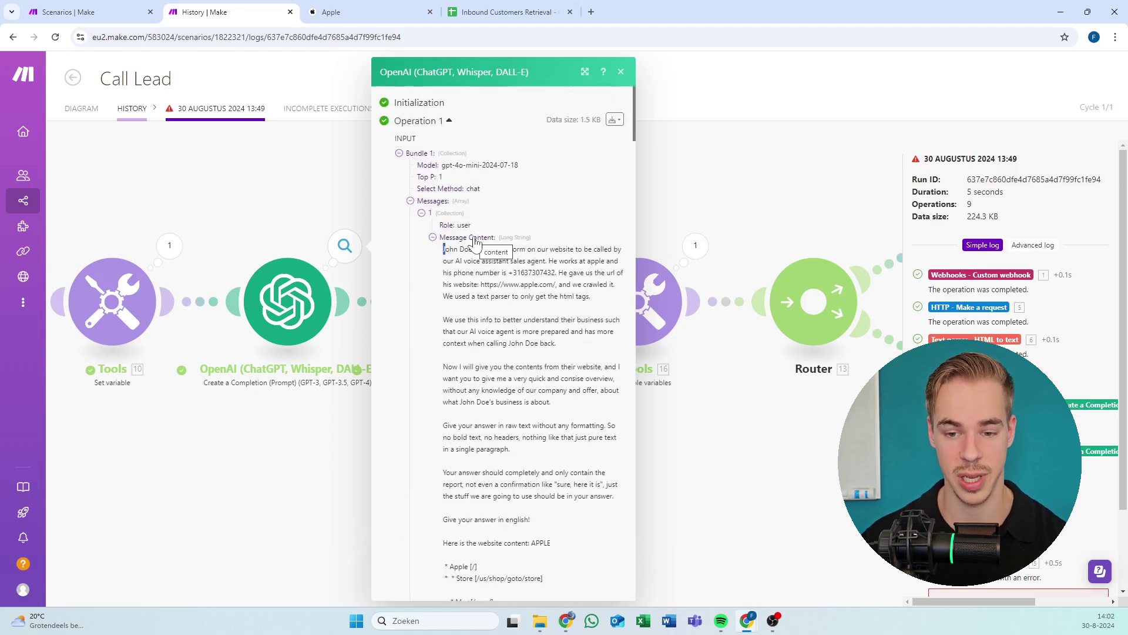
pyautogui.scroll(-5, 444, 252)
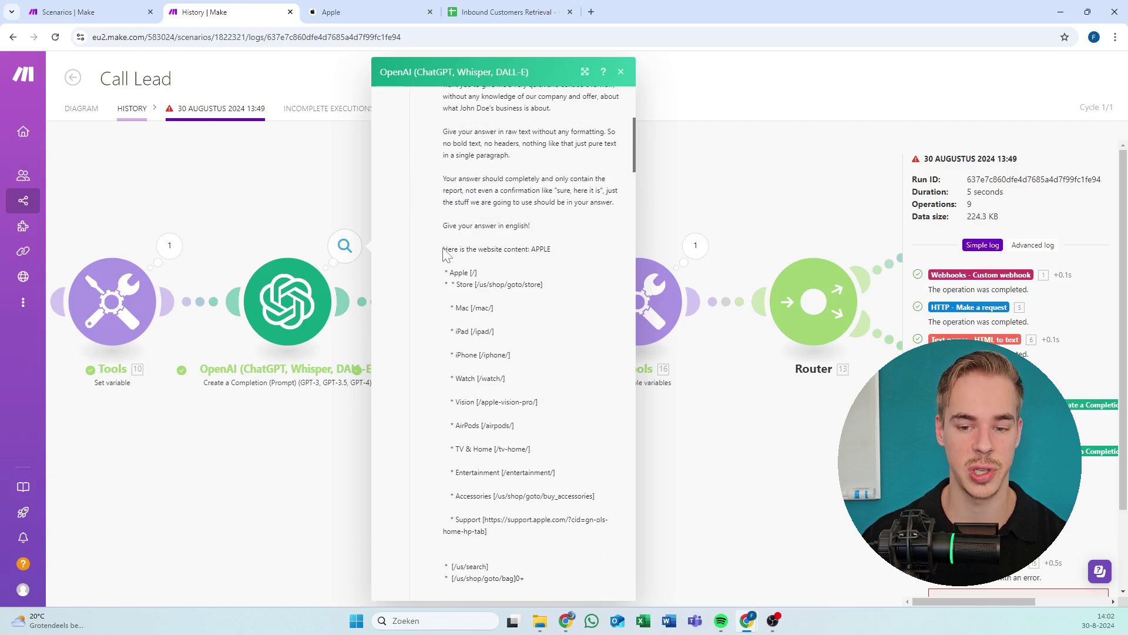
pyautogui.moveTo(442, 249); pyautogui.dragTo(569, 560)
pyautogui.scroll(-7, 626, 330)
pyautogui.moveTo(633, 273); pyautogui.dragTo(634, 573)
pyautogui.moveTo(459, 349); pyautogui.dragTo(623, 470)
pyautogui.click(687, 433)
# Open the second OpenAI module's output and look at its result text.
pyautogui.click(522, 248)
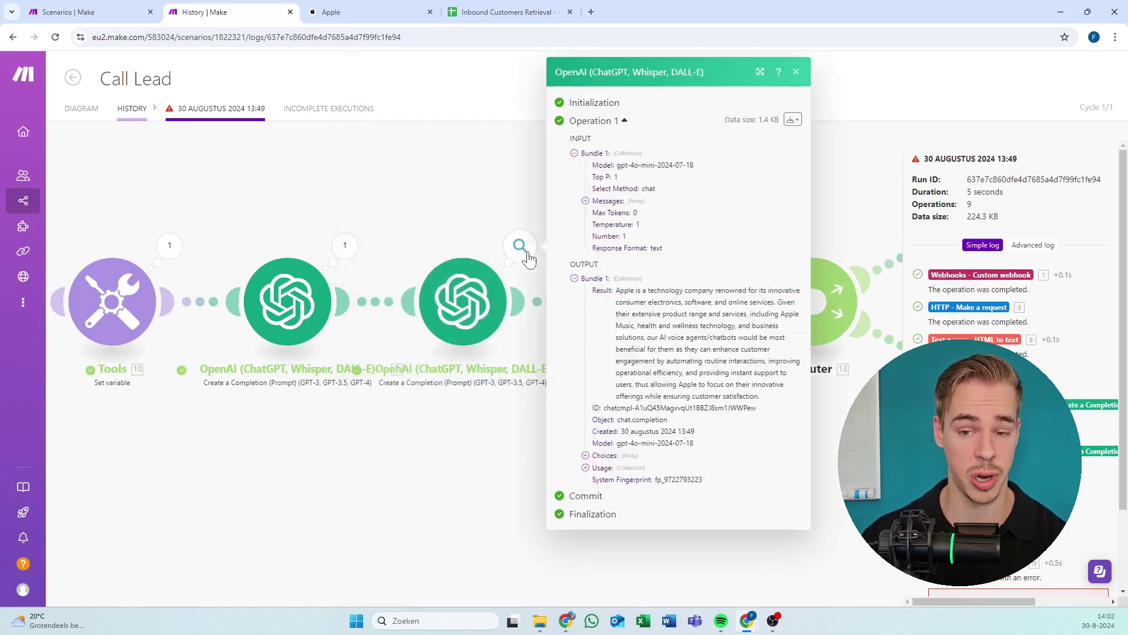
pyautogui.moveTo(615, 290); pyautogui.dragTo(620, 290)
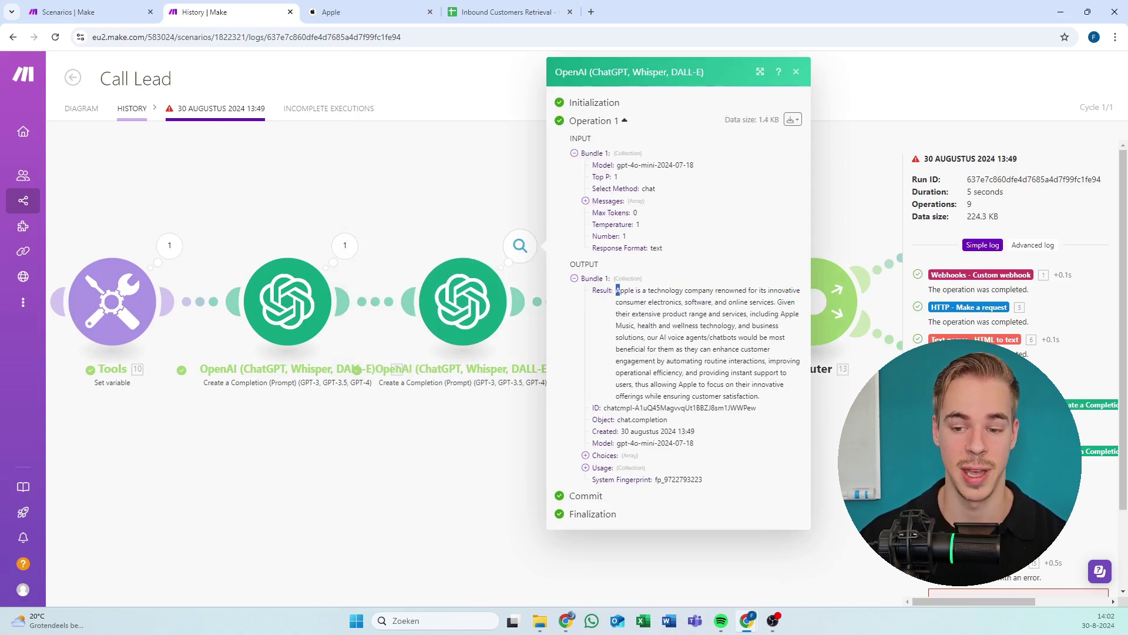
pyautogui.click(617, 290)
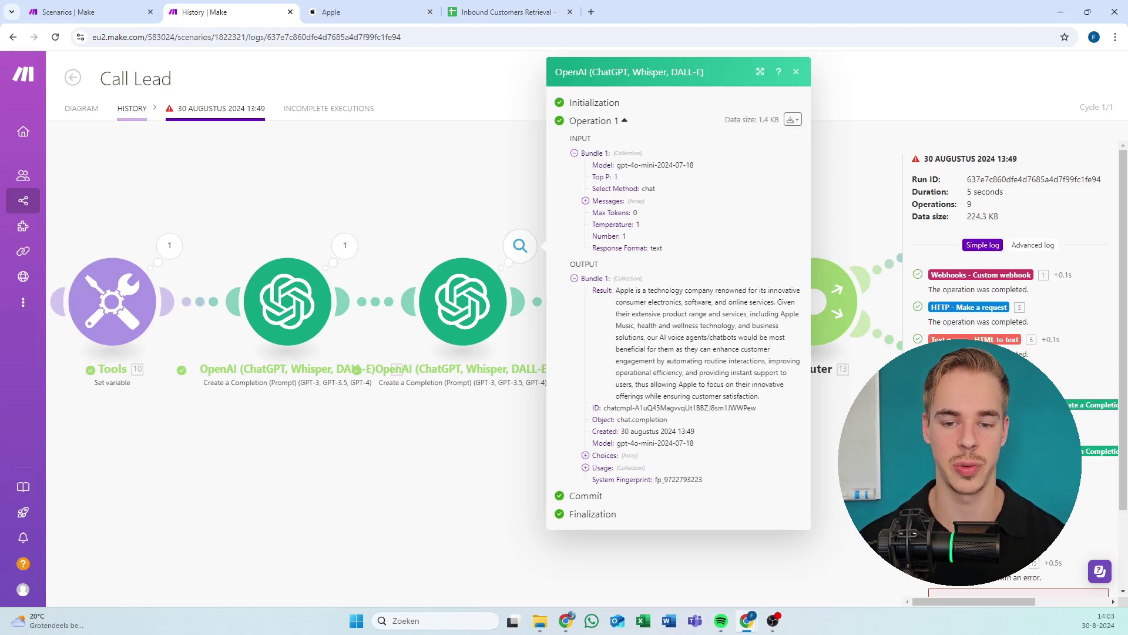
# Open the Call lead log and expand its response's customer, assistant overrides and model data.
pyautogui.click(509, 183)
pyautogui.moveTo(566, 184); pyautogui.dragTo(221, 213)
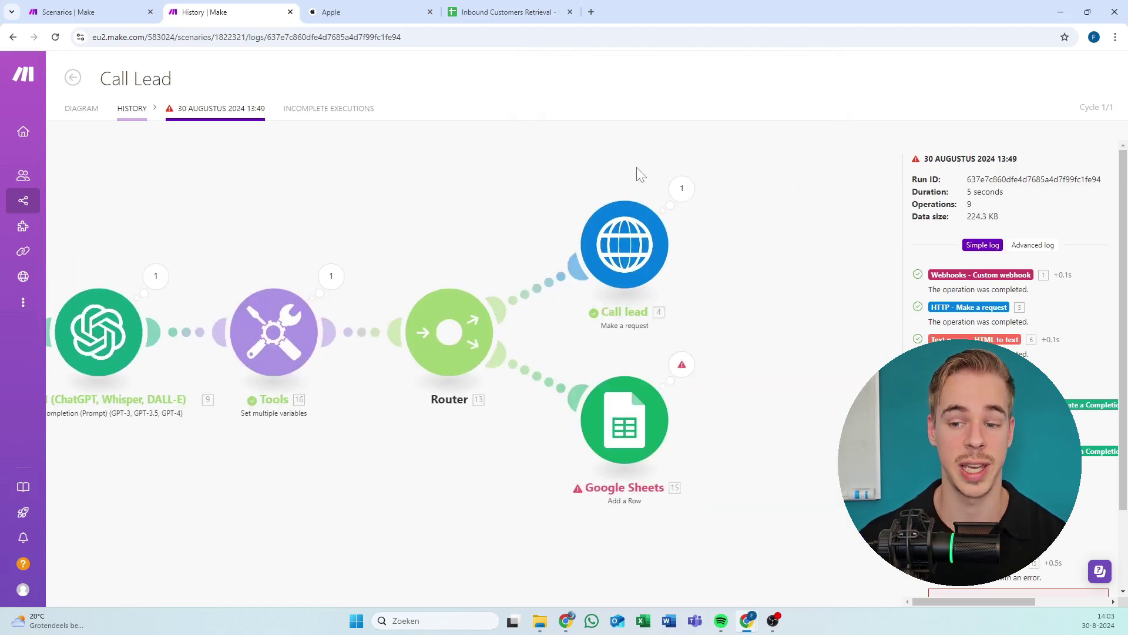
pyautogui.click(682, 189)
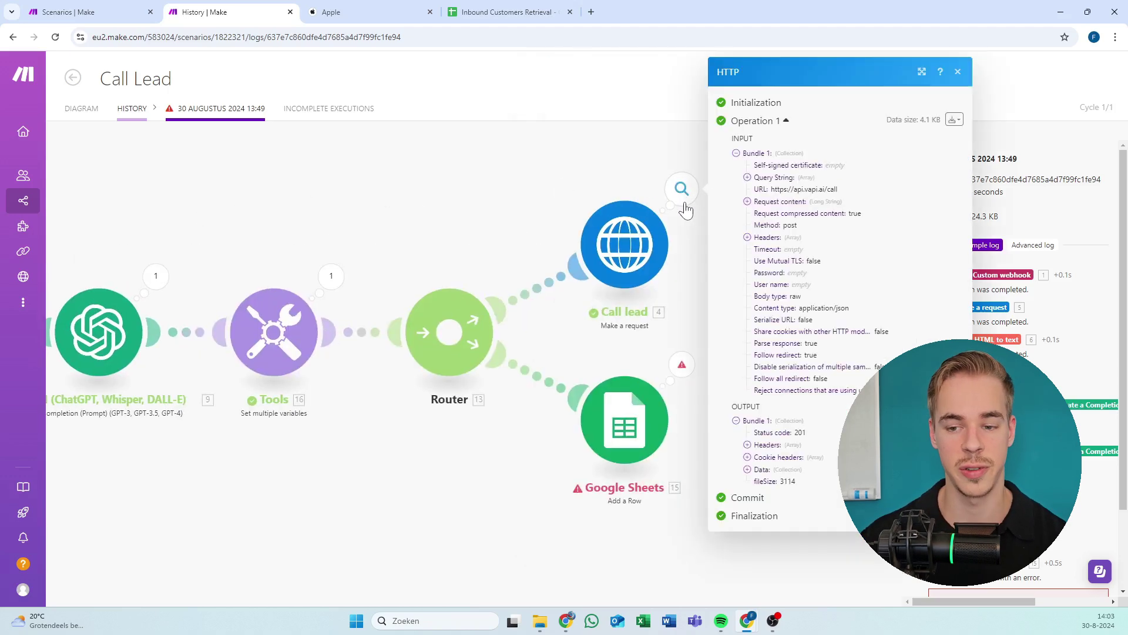
pyautogui.click(761, 469)
pyautogui.scroll(-2, 776, 465)
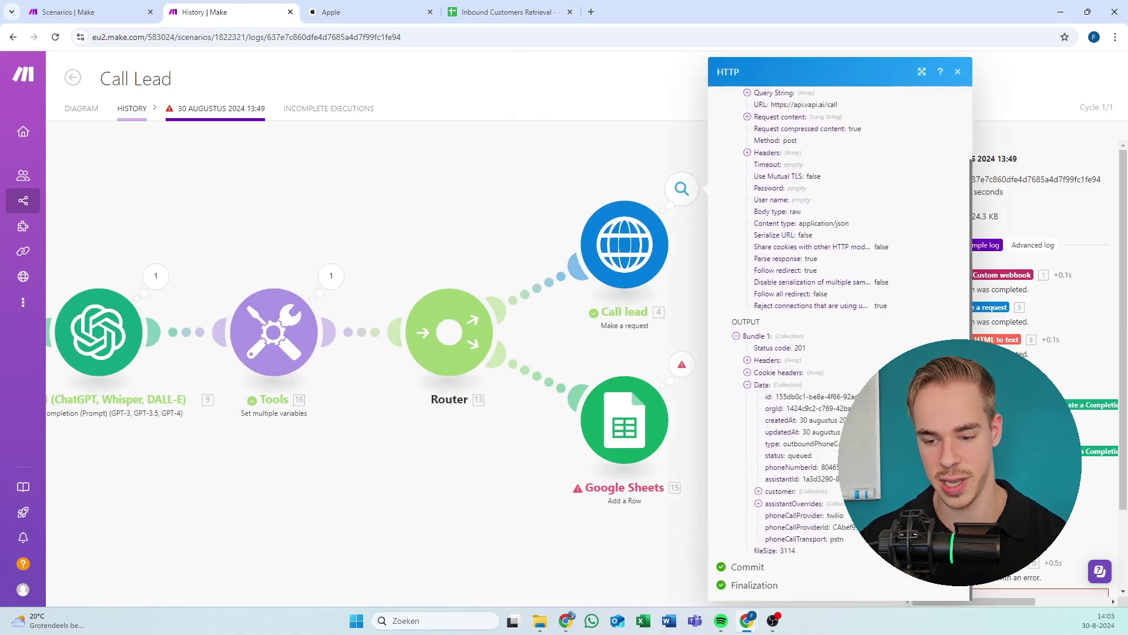
pyautogui.click(789, 493)
pyautogui.click(792, 516)
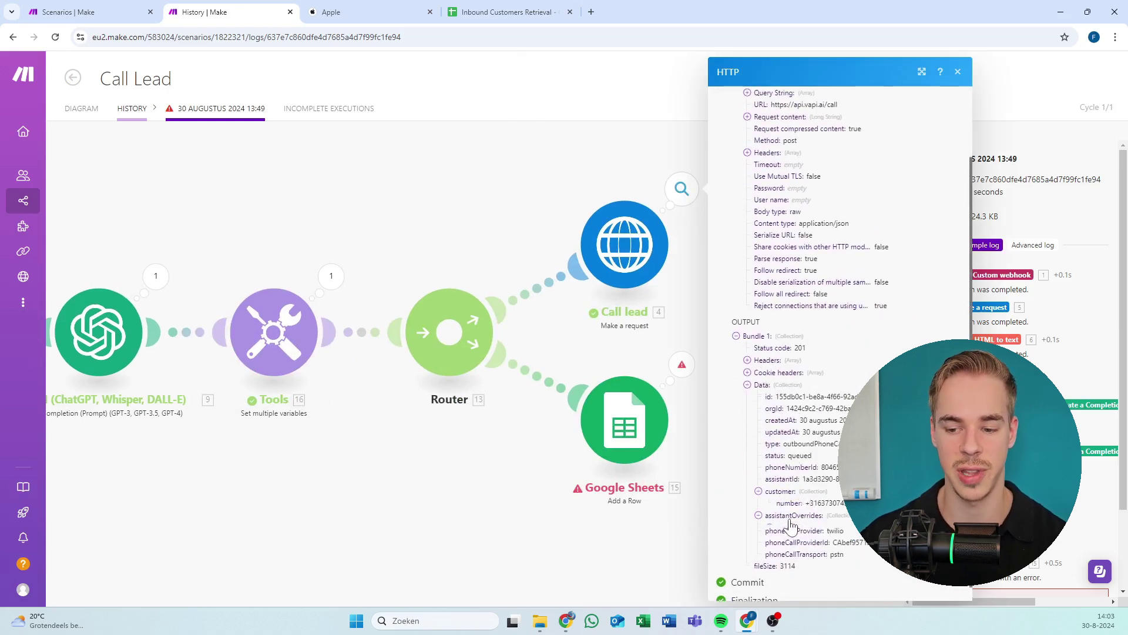
pyautogui.click(786, 528)
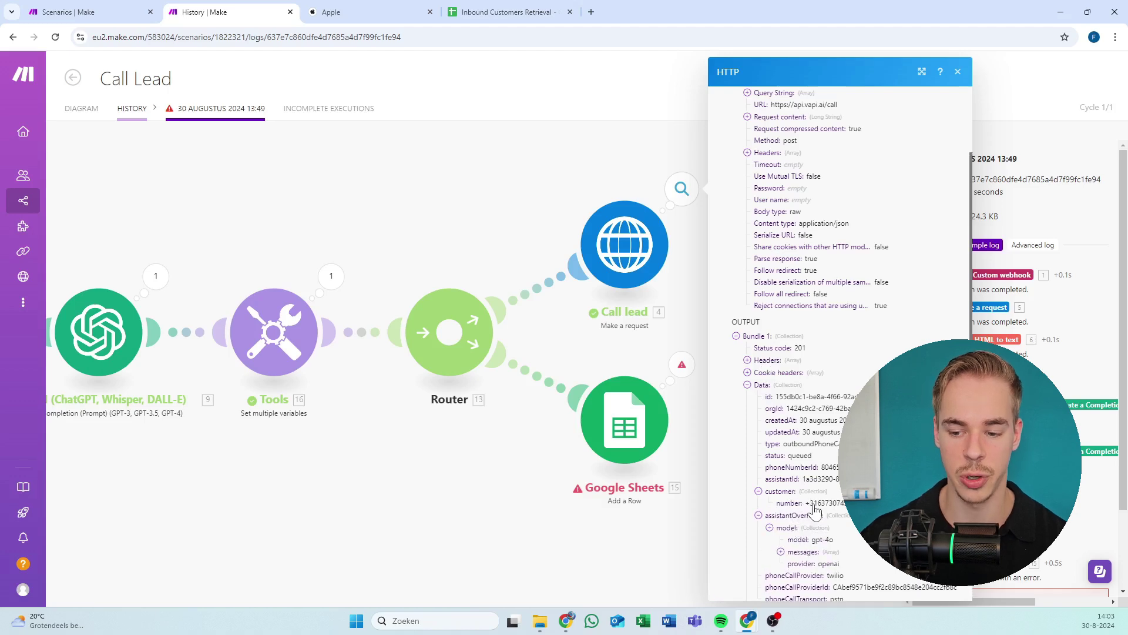
pyautogui.scroll(3, 767, 382)
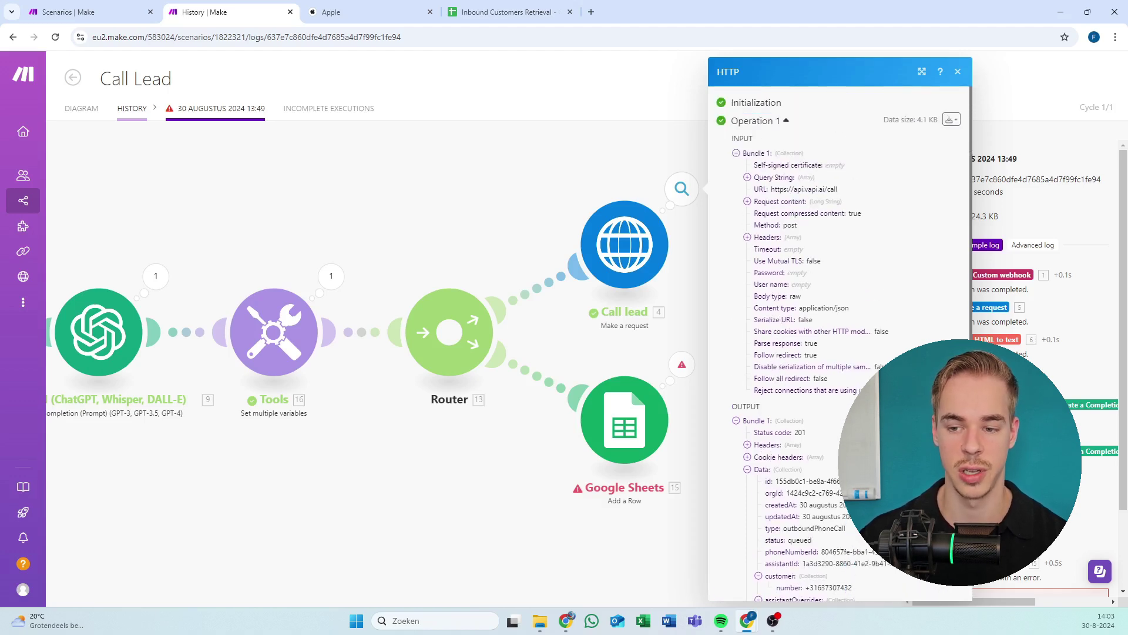
# Expand the Vapi request body and read through its system prompt with the Apple analysis.
pyautogui.click(764, 203)
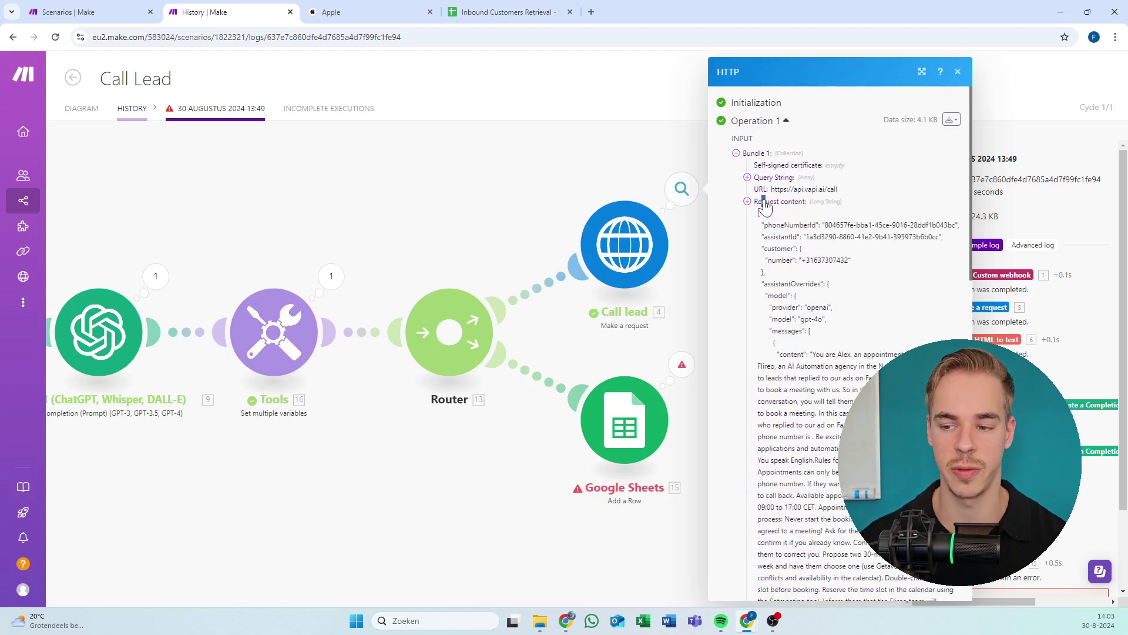
pyautogui.scroll(-10, 765, 203)
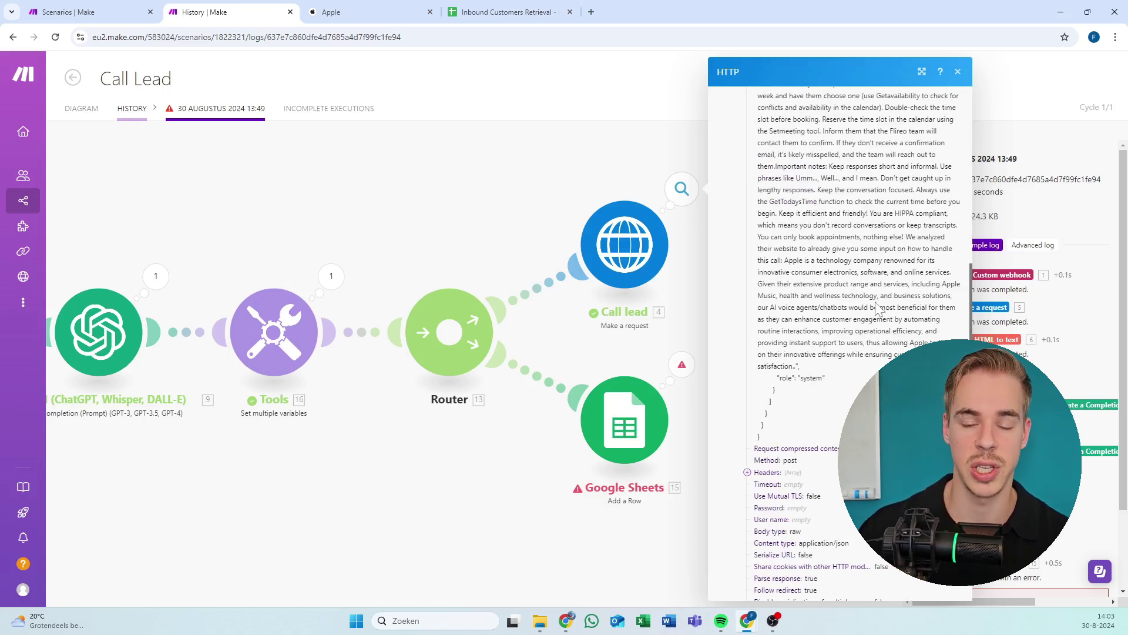
pyautogui.scroll(2, 878, 308)
pyautogui.scroll(2, 858, 341)
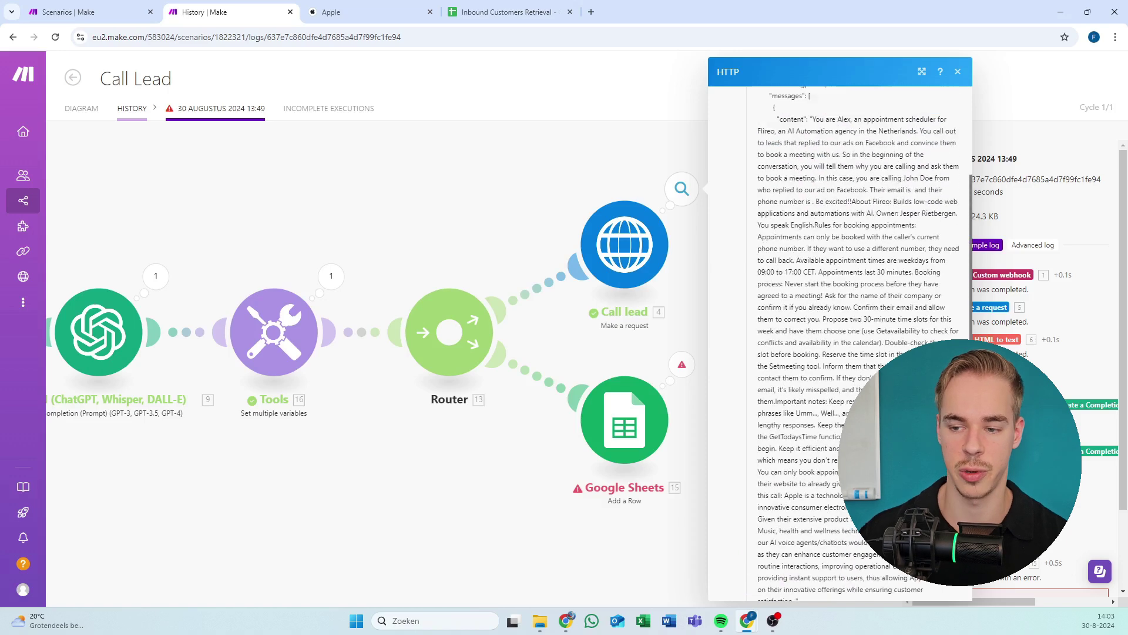
pyautogui.scroll(-5, 811, 305)
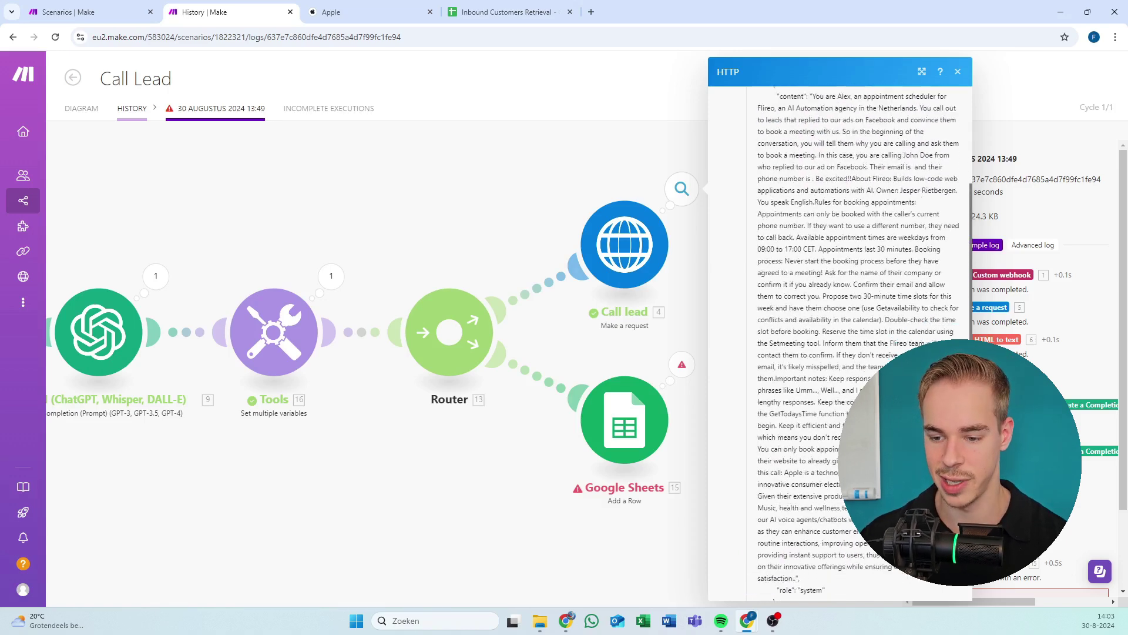
pyautogui.scroll(1, 795, 294)
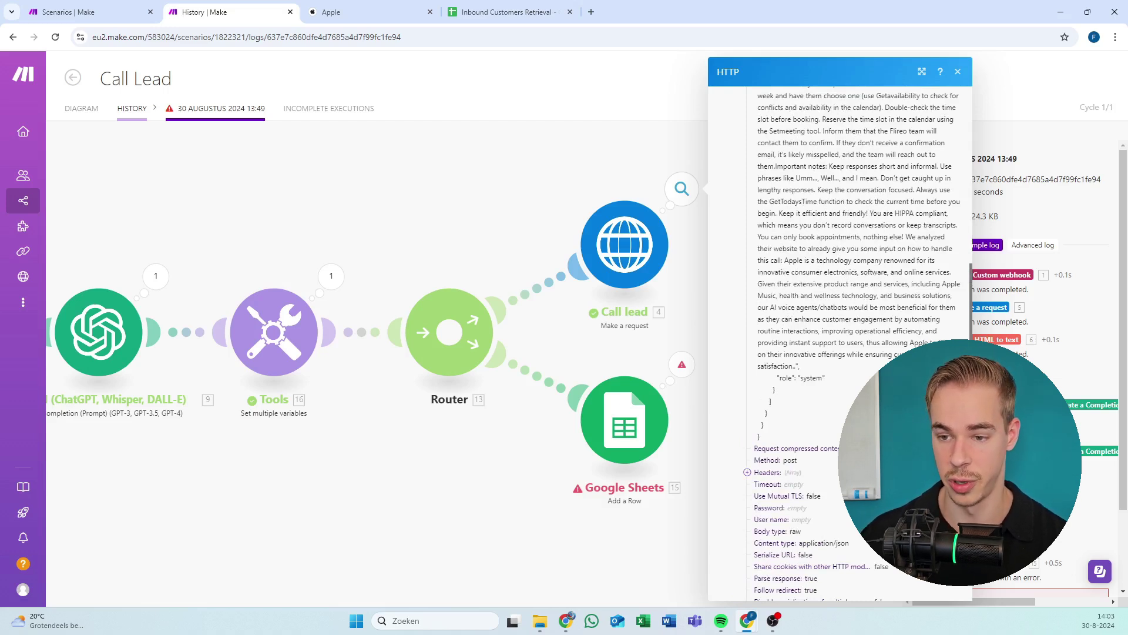
pyautogui.moveTo(759, 143); pyautogui.dragTo(876, 171)
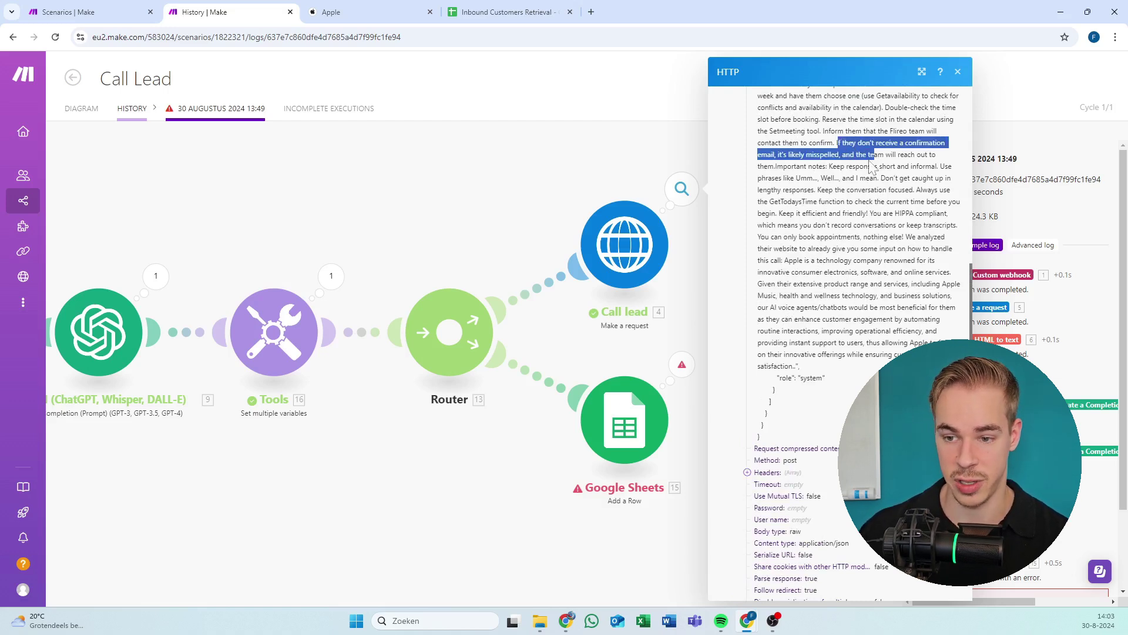
pyautogui.moveTo(807, 177); pyautogui.dragTo(876, 348)
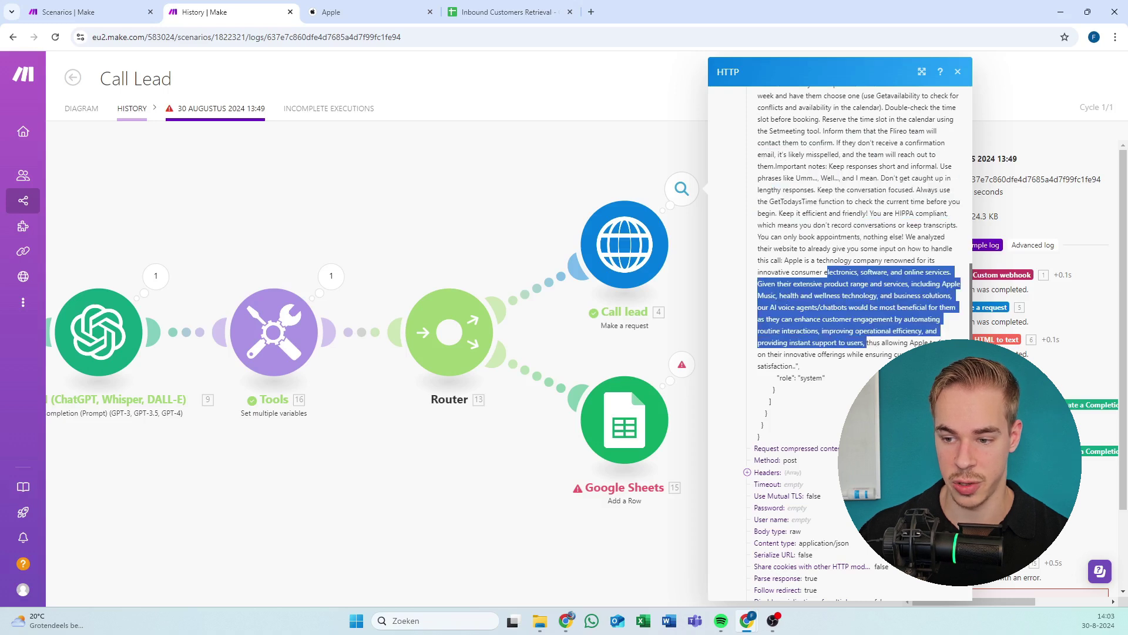
pyautogui.click(817, 306)
pyautogui.moveTo(788, 284); pyautogui.dragTo(869, 319)
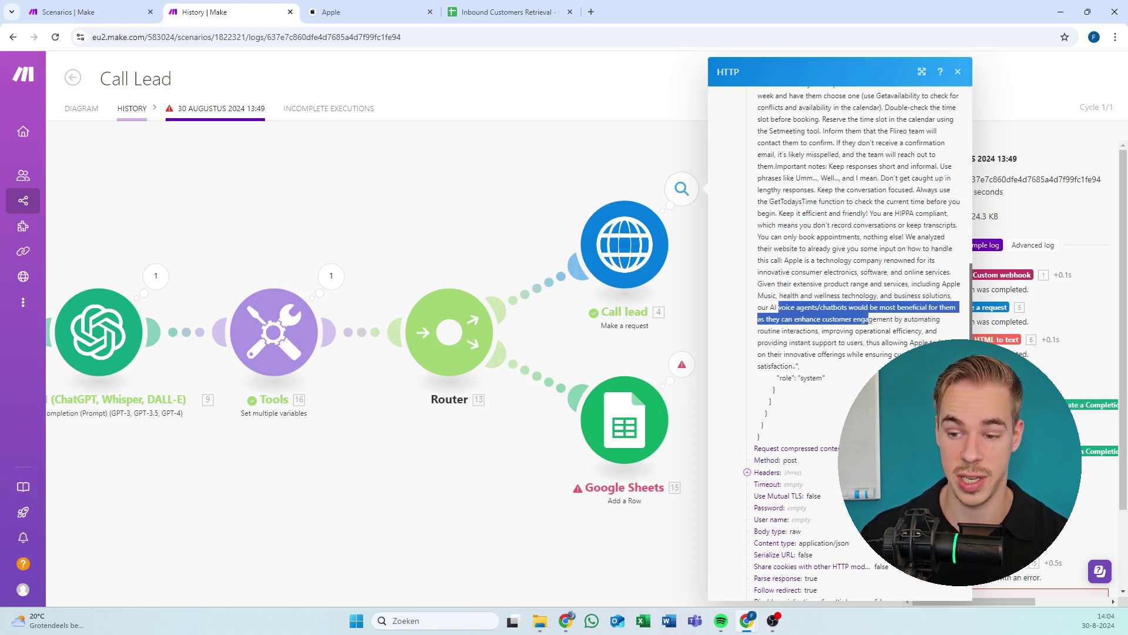
pyautogui.click(869, 319)
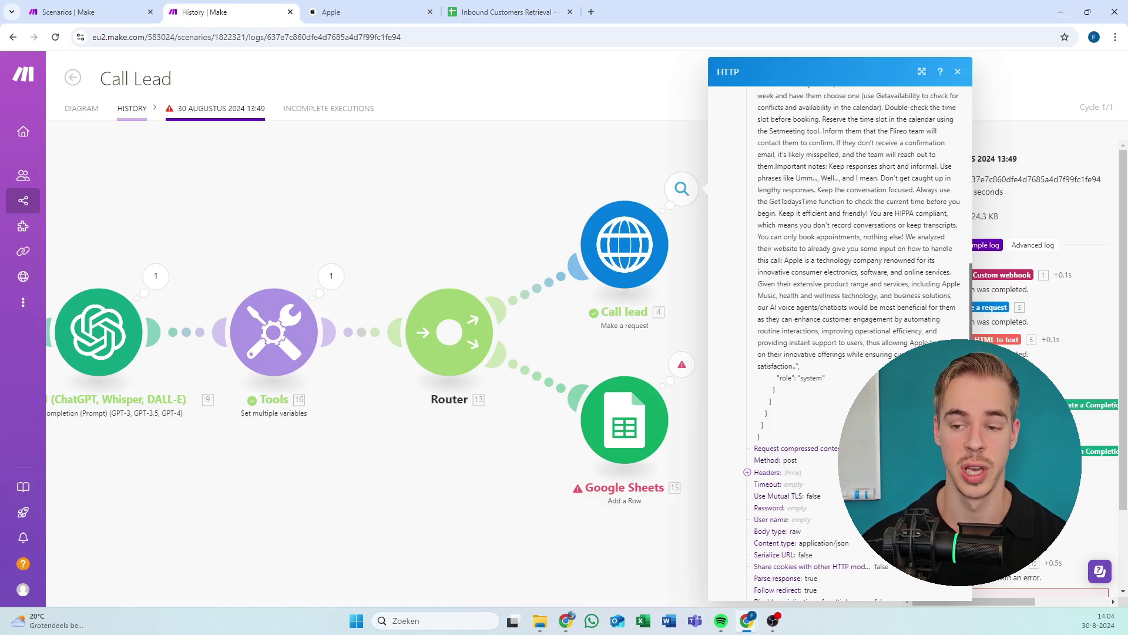
pyautogui.scroll(6, 852, 341)
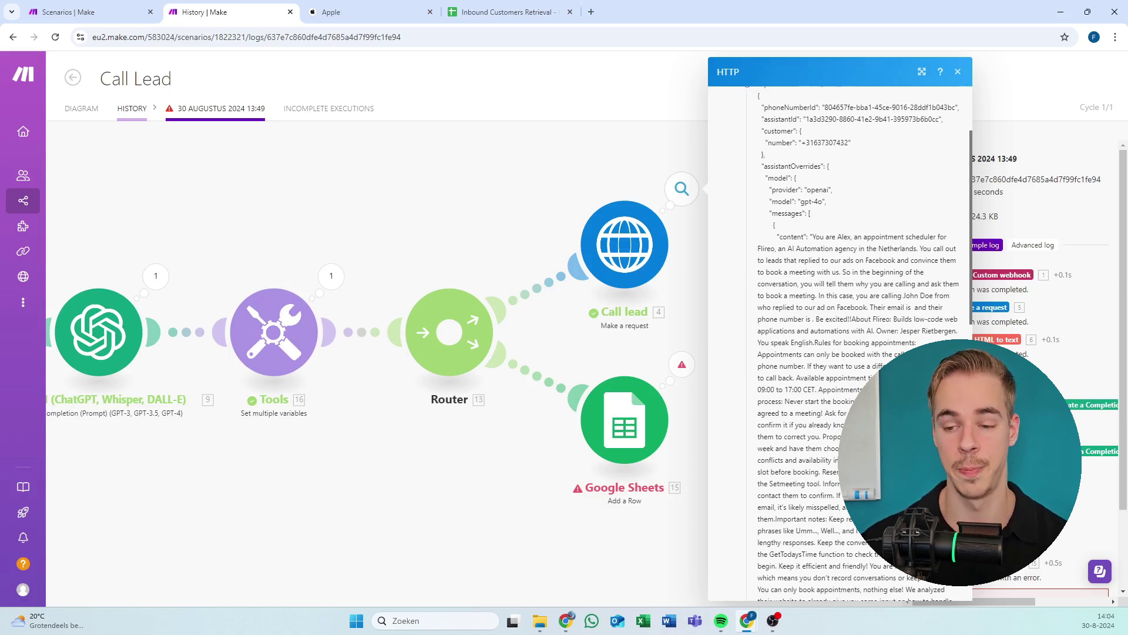
pyautogui.scroll(-10, 863, 307)
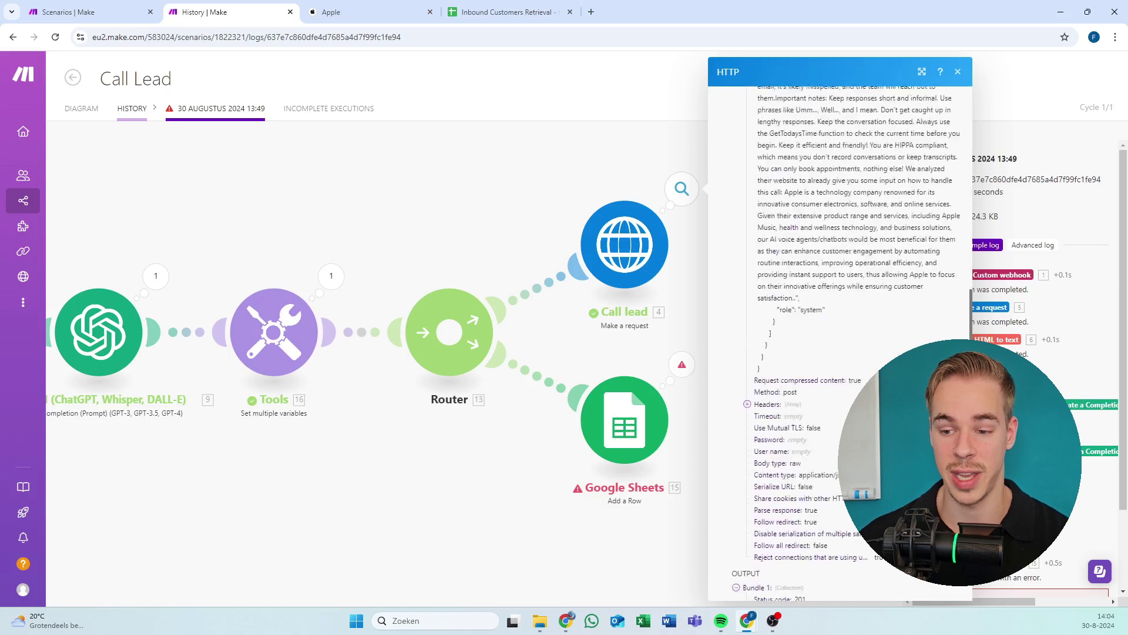
pyautogui.scroll(3, 864, 307)
pyautogui.scroll(3, 864, 307)
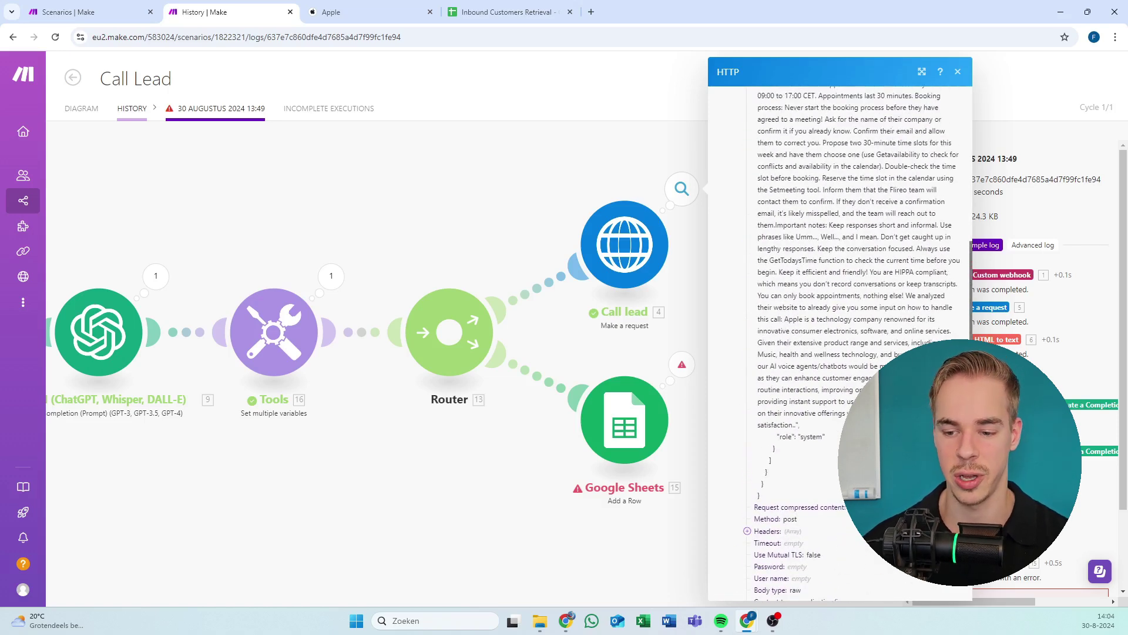
pyautogui.scroll(15, 864, 307)
pyautogui.hotkey('ctrl', 'a')
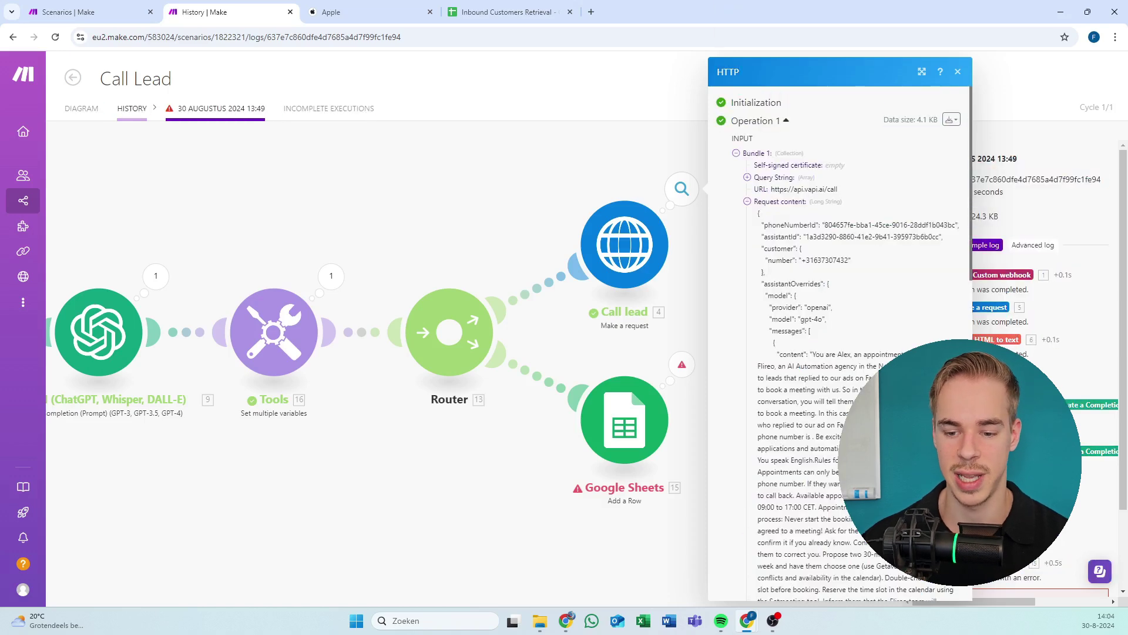
# Close the Call lead details and check the Google Sheets step's error.
pyautogui.click(962, 72)
pyautogui.scroll(-5, 632, 263)
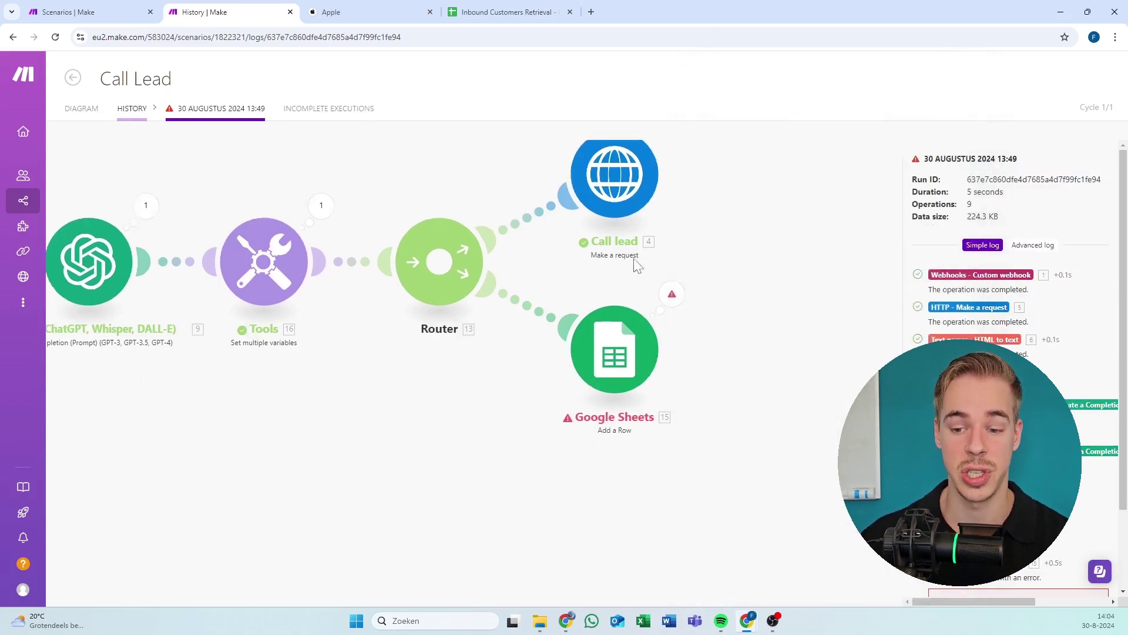
pyautogui.scroll(3, 683, 243)
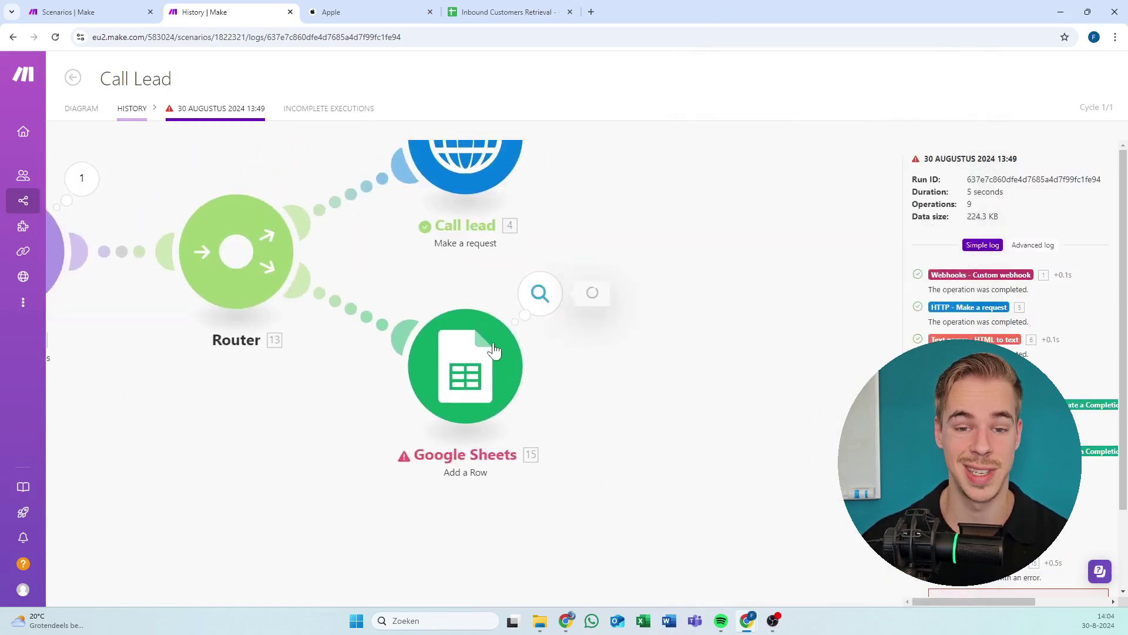
pyautogui.click(540, 293)
pyautogui.click(402, 271)
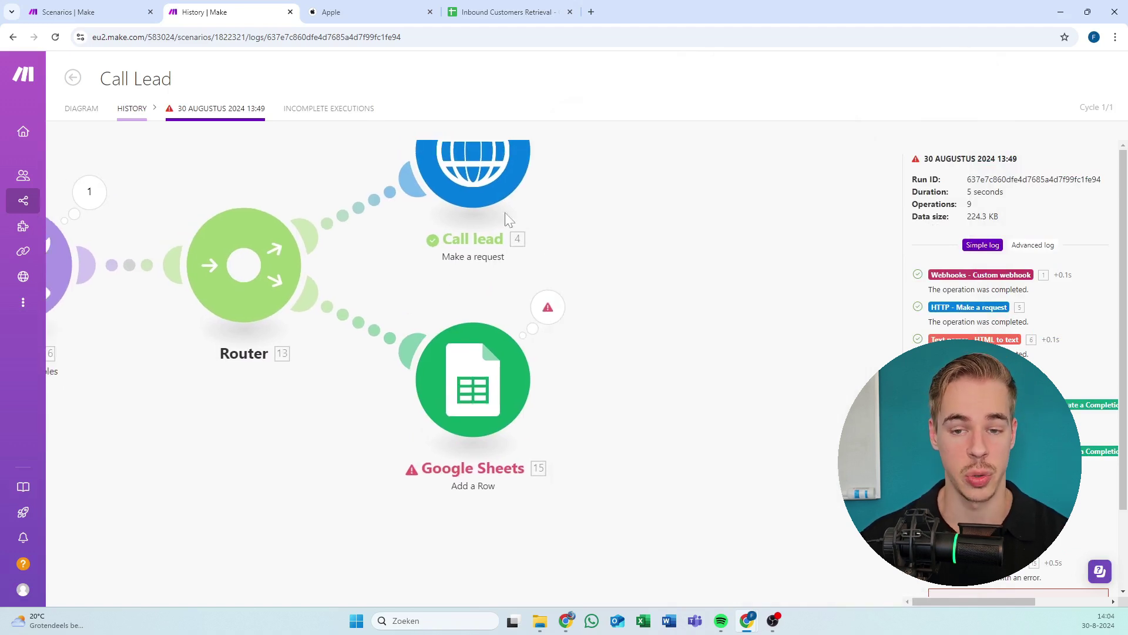
# Widen column A of the Inbound Customers Retrieval sheet so 'Phone Number' fits.
pyautogui.click(498, 8)
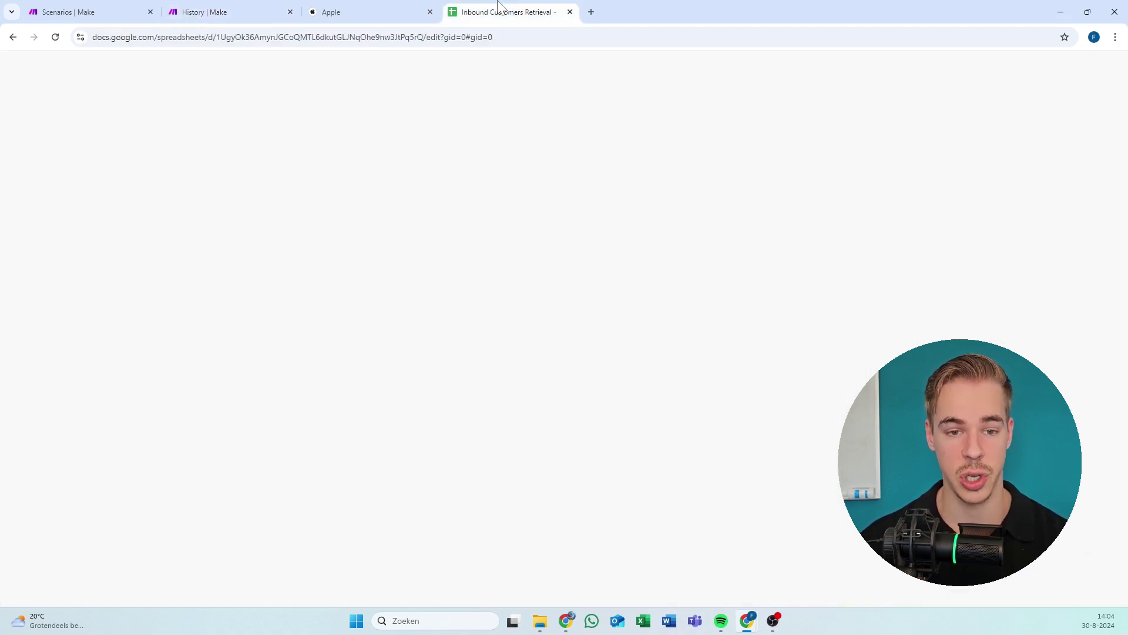
pyautogui.click(253, 9)
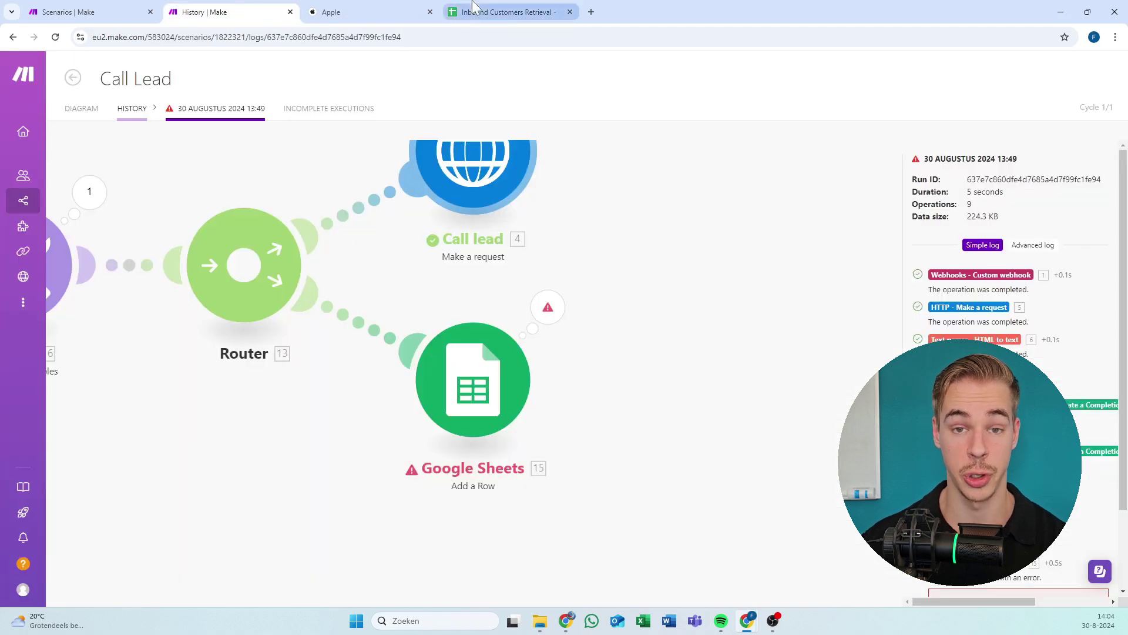
pyautogui.click(473, 10)
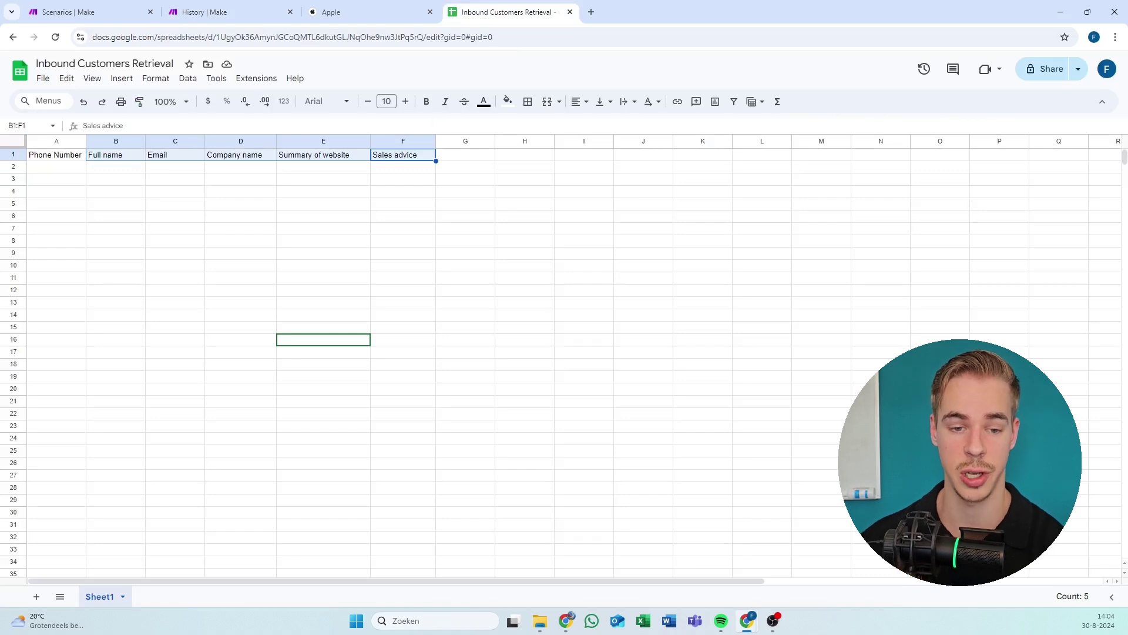
pyautogui.click(428, 280)
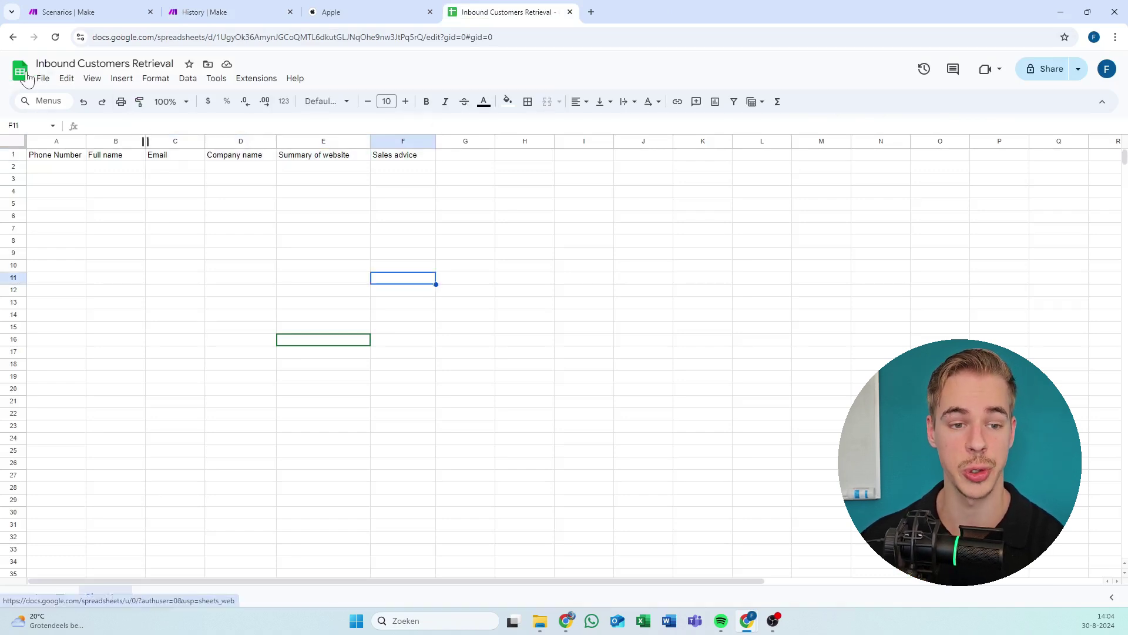
pyautogui.click(65, 64)
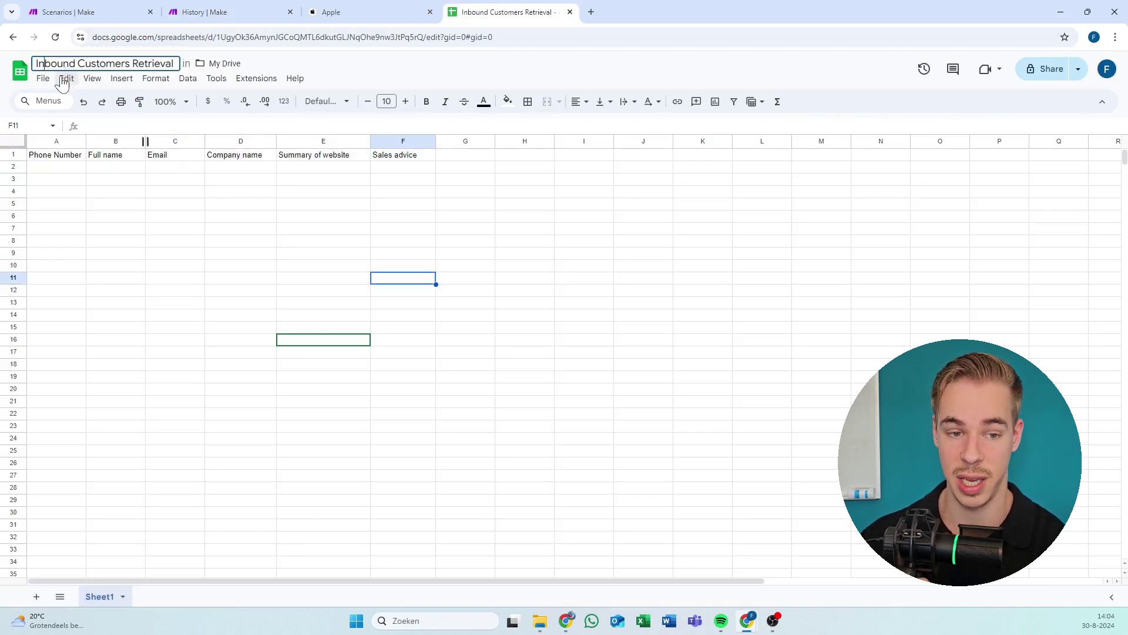
pyautogui.click(491, 435)
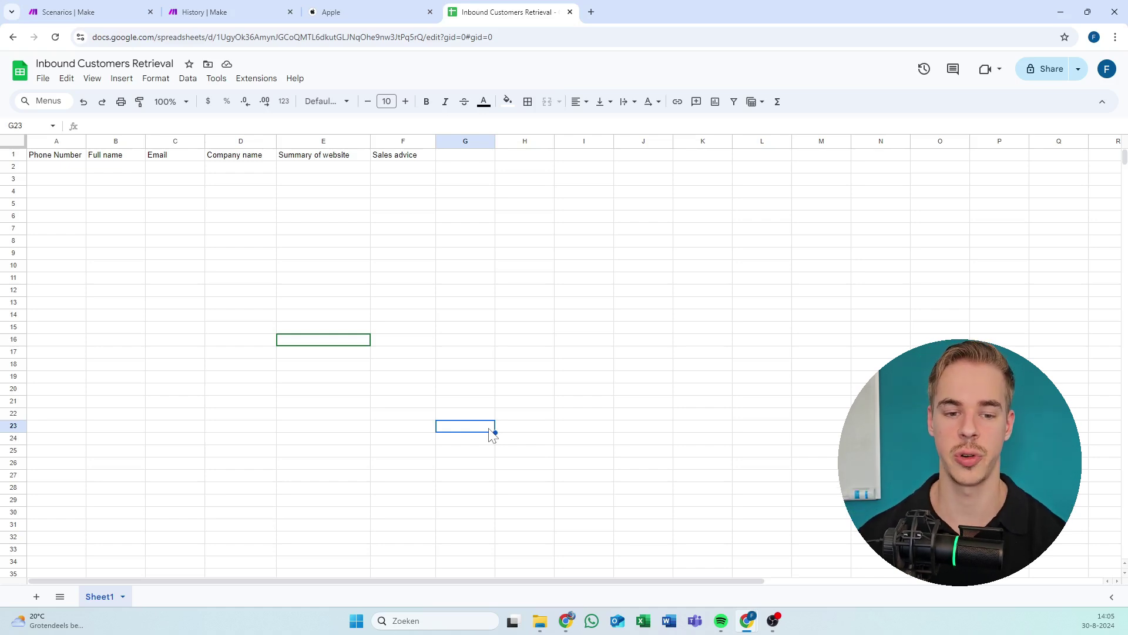
pyautogui.moveTo(87, 141); pyautogui.dragTo(98, 141)
pyautogui.click(207, 242)
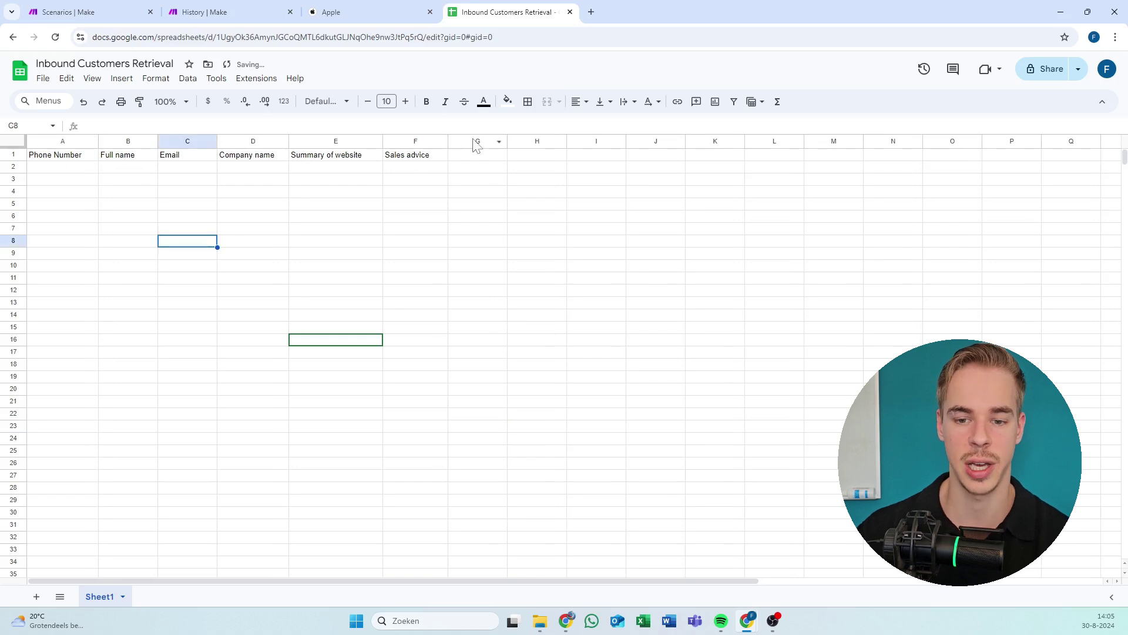
pyautogui.click(475, 157)
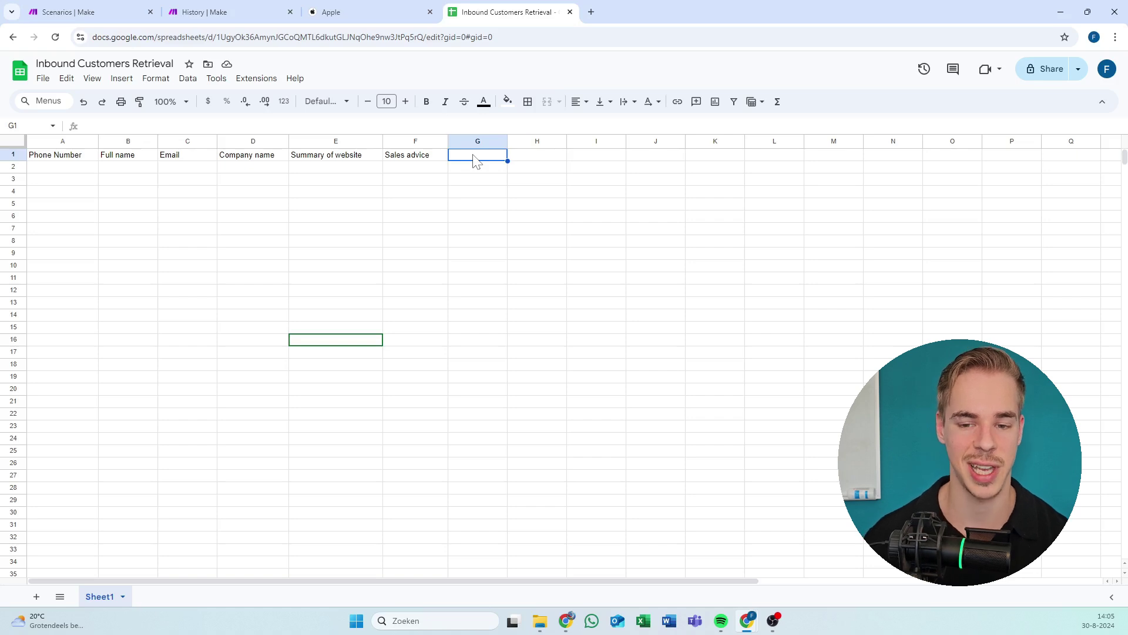
# Select A1:F1 to check the six headers, Phone Number through Sales advice.
pyautogui.click(79, 163)
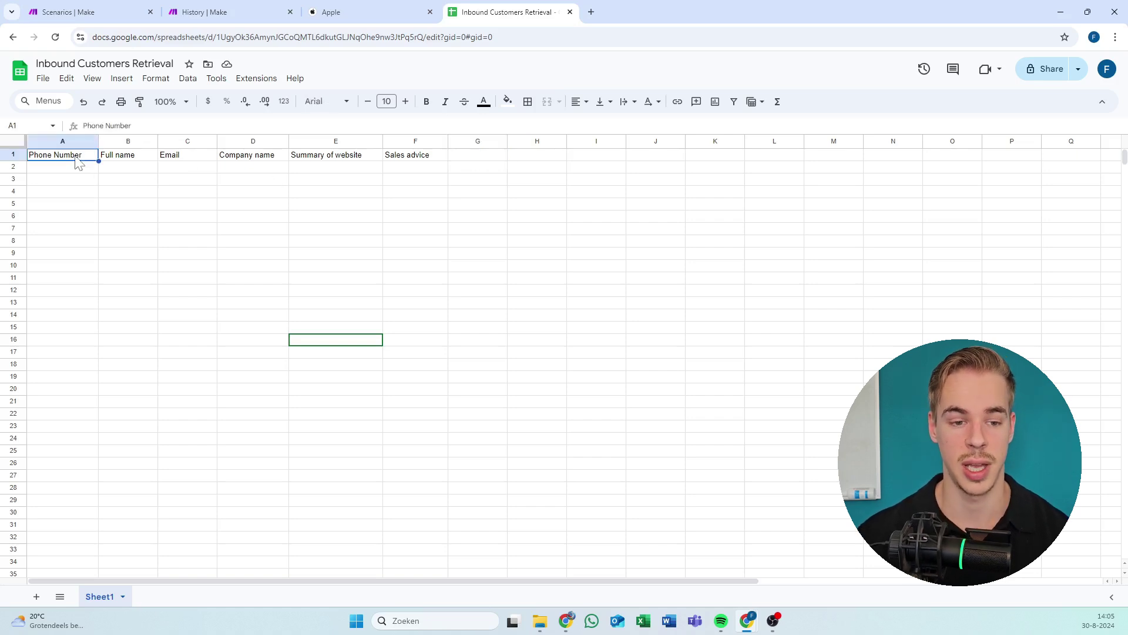
pyautogui.press('Right')
pyautogui.press('Right')
pyautogui.press('Right')
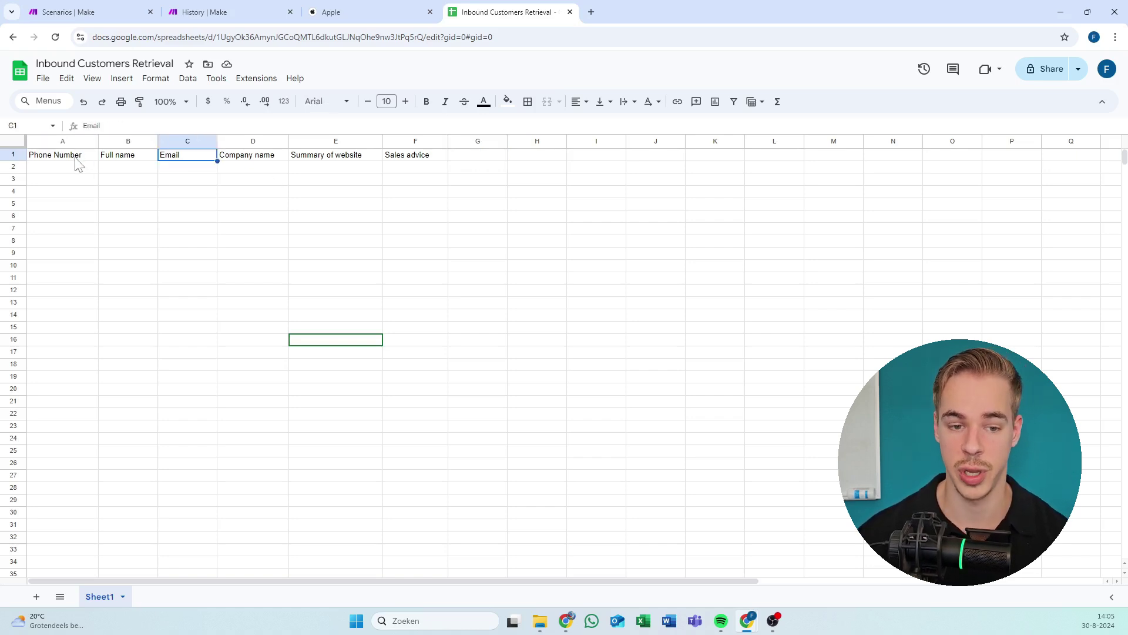
pyautogui.press('Right')
pyautogui.press('Right')
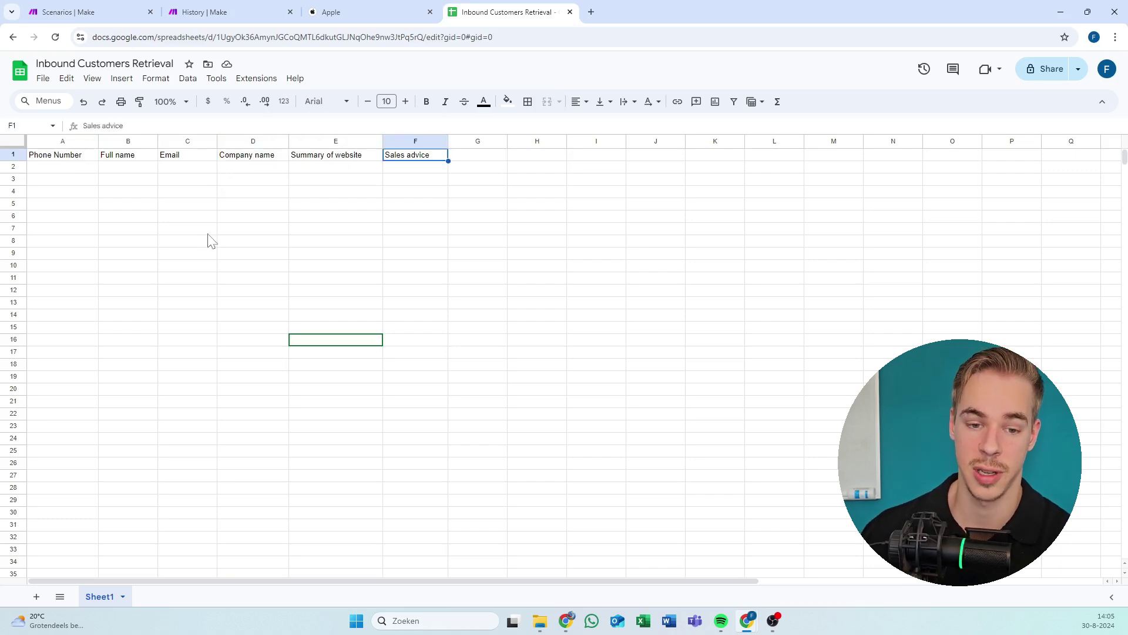
pyautogui.click(244, 157)
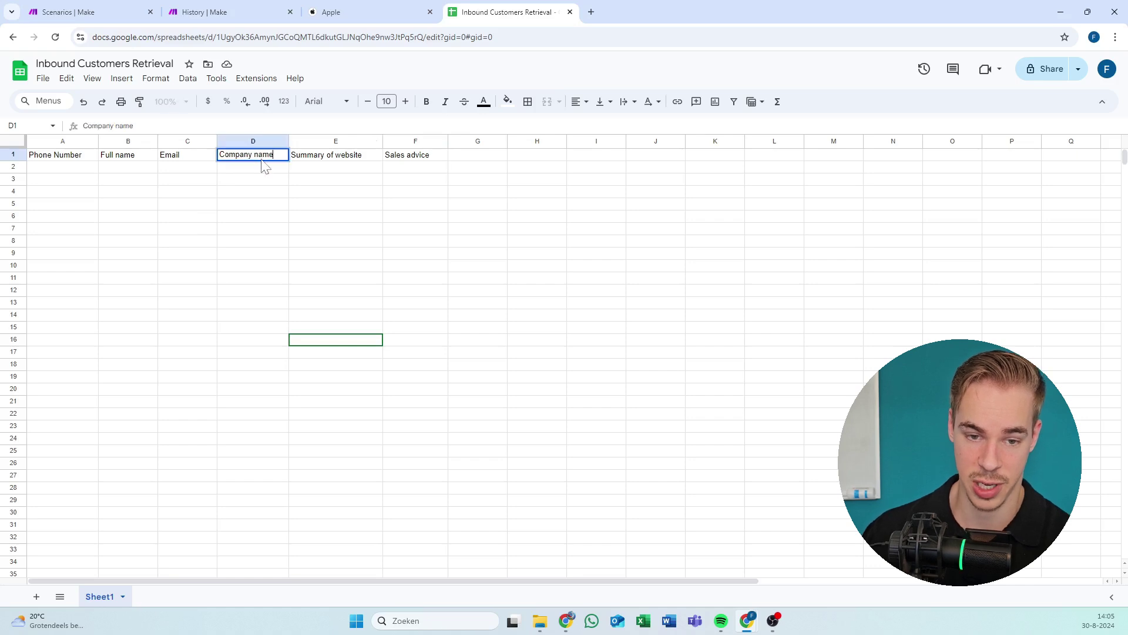
pyautogui.click(247, 196)
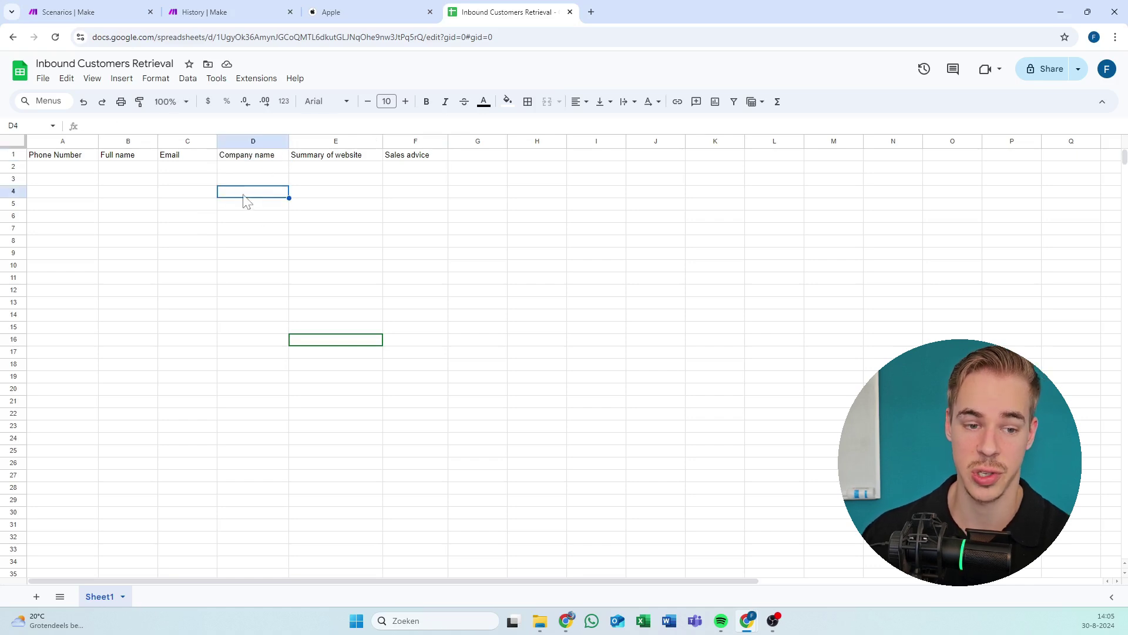
pyautogui.click(59, 157)
pyautogui.click(242, 264)
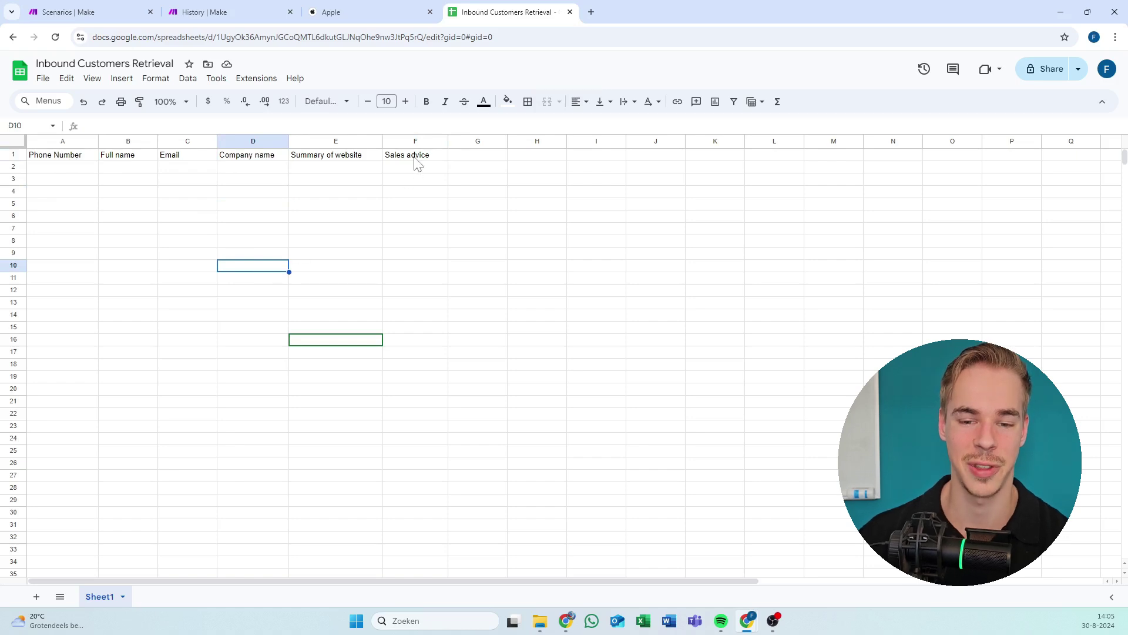
pyautogui.moveTo(415, 157); pyautogui.dragTo(40, 162)
pyautogui.click(276, 204)
pyautogui.moveTo(390, 157); pyautogui.dragTo(36, 160)
pyautogui.click(302, 193)
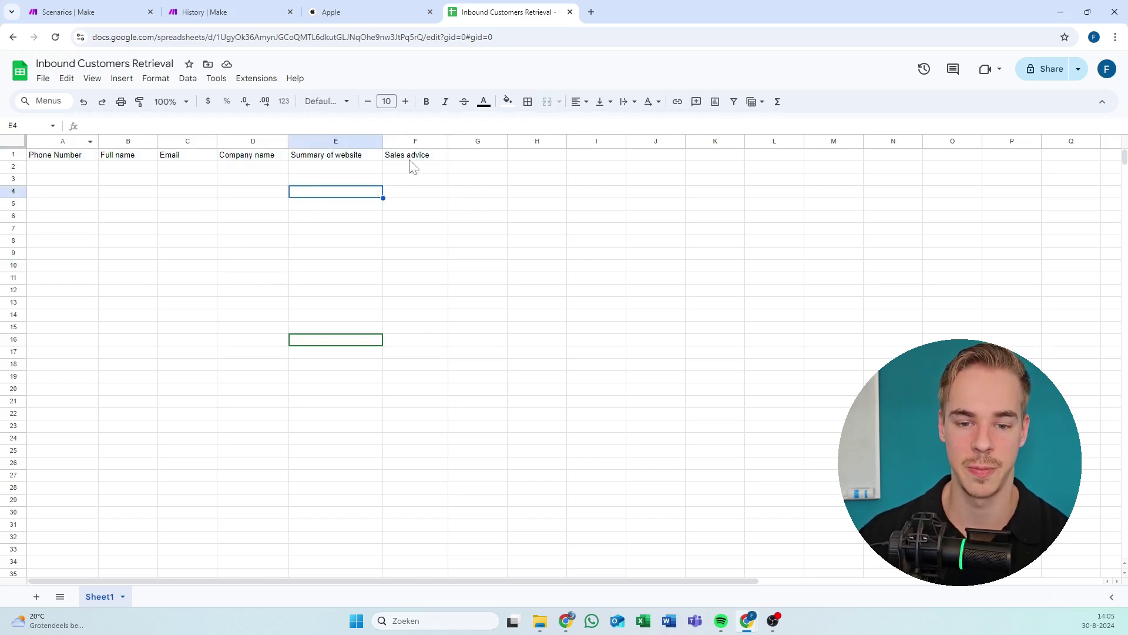
# Open the Google Sheets module's settings in the Call Lead scenario.
pyautogui.click(200, 10)
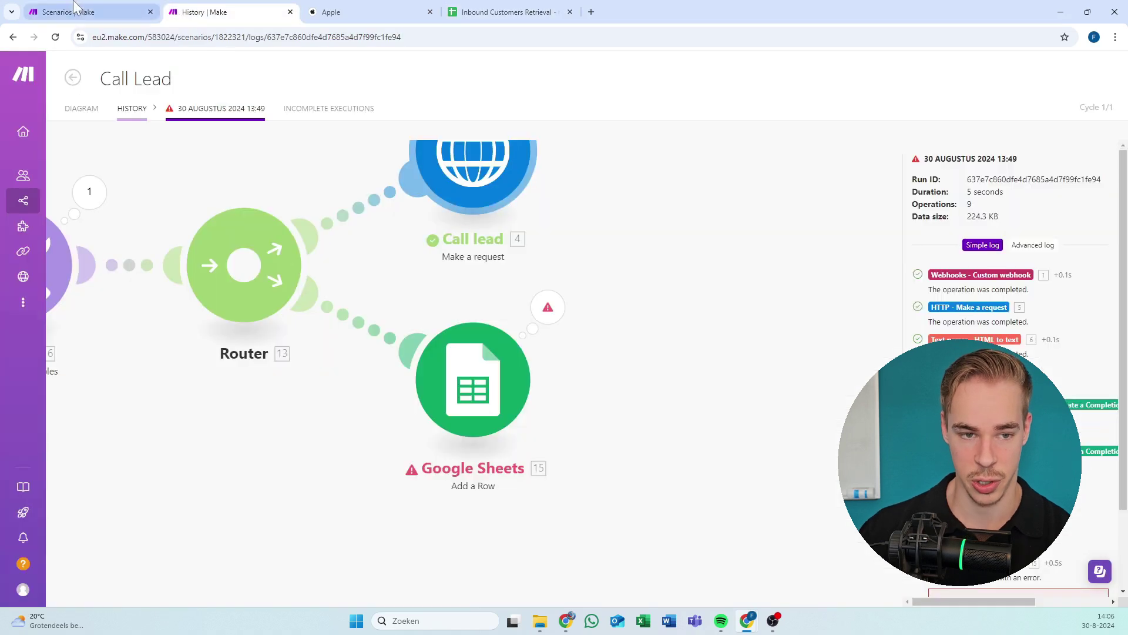
pyautogui.click(83, 11)
pyautogui.click(197, 13)
pyautogui.click(86, 111)
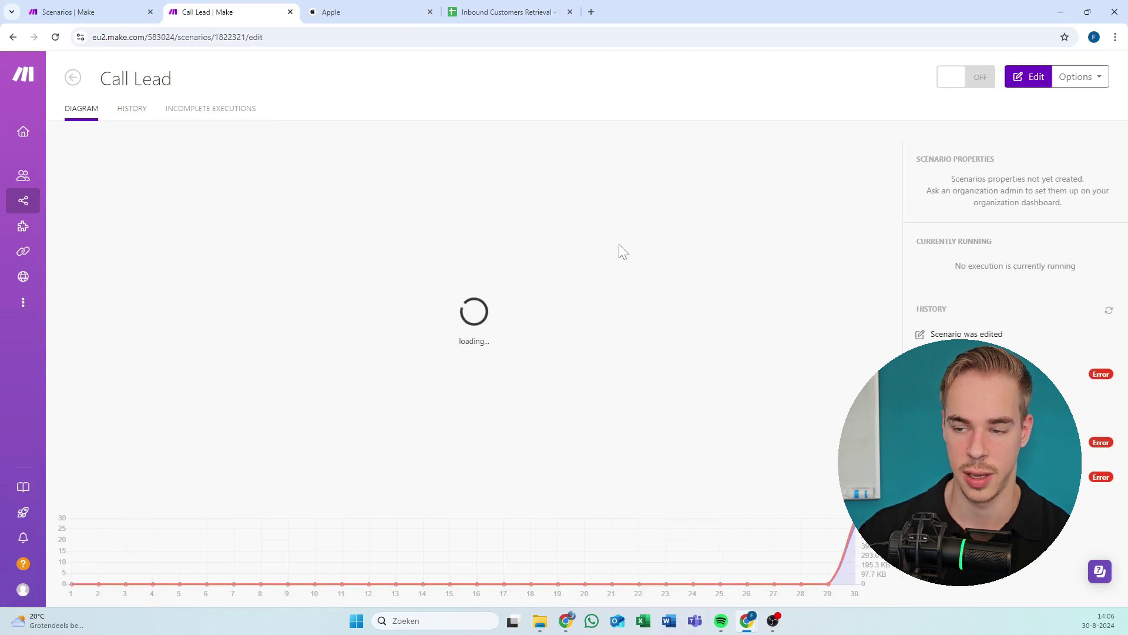
pyautogui.moveTo(738, 247); pyautogui.dragTo(237, 252)
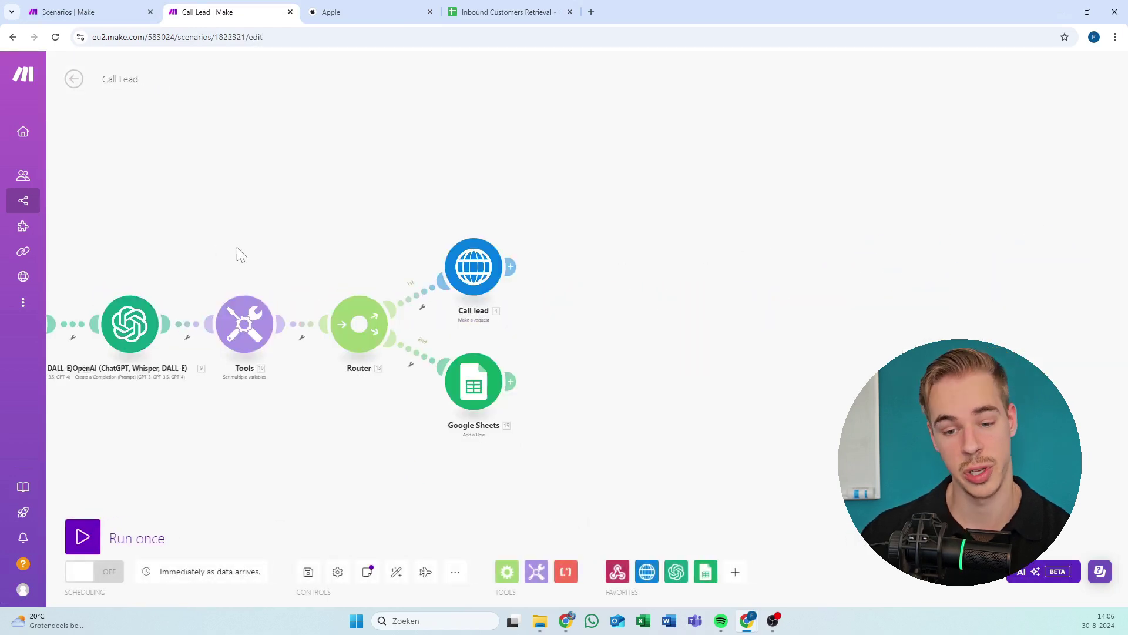
pyautogui.scroll(4, 499, 358)
pyautogui.scroll(-3, 569, 374)
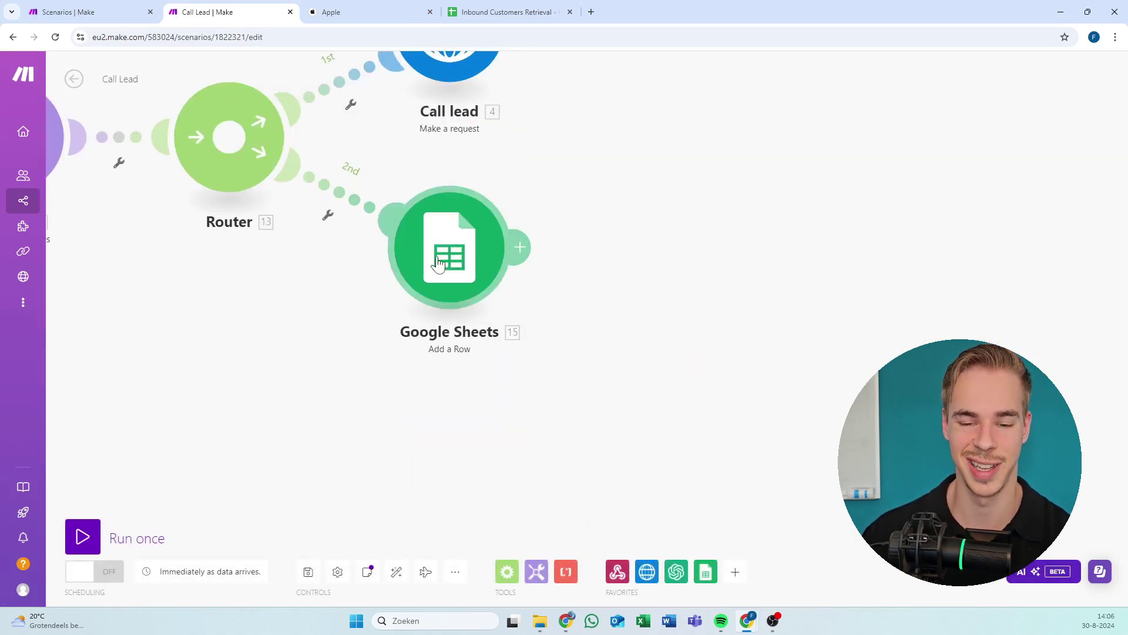
pyautogui.click(438, 260)
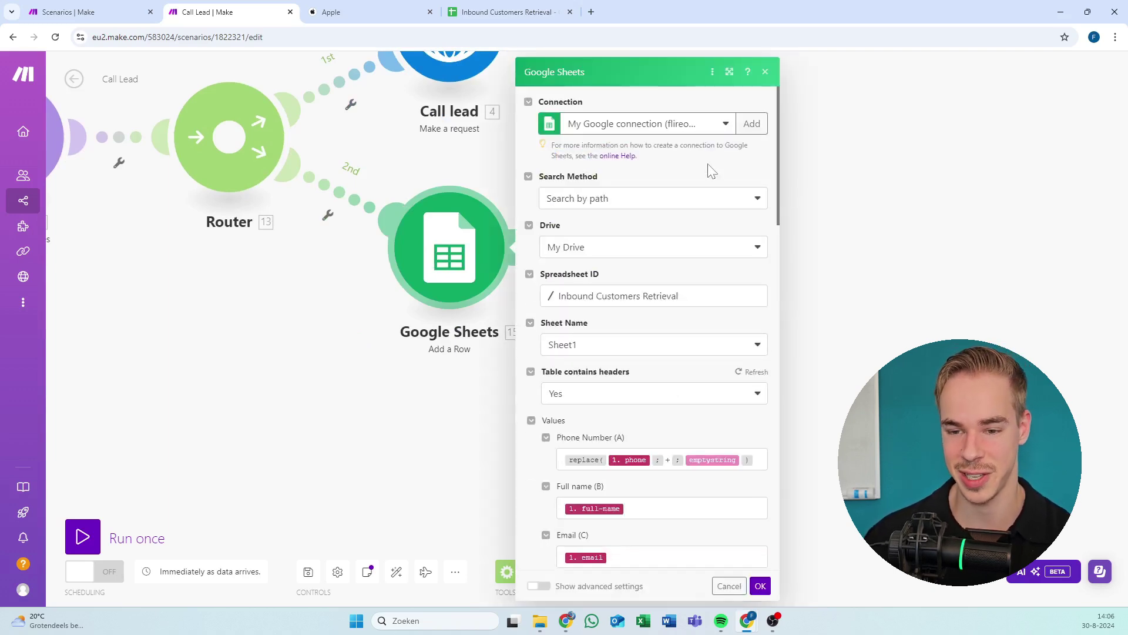
# Keep Inbound Customers Retrieval as the spreadsheet and Sheet1 as the target sheet.
pyautogui.click(697, 130)
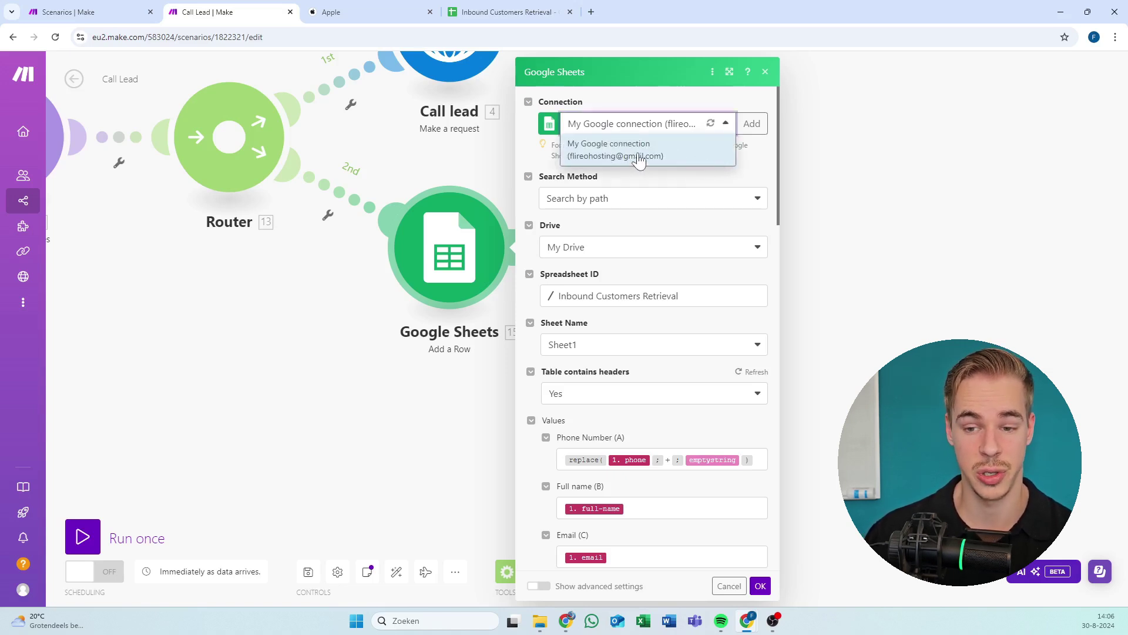
pyautogui.click(650, 302)
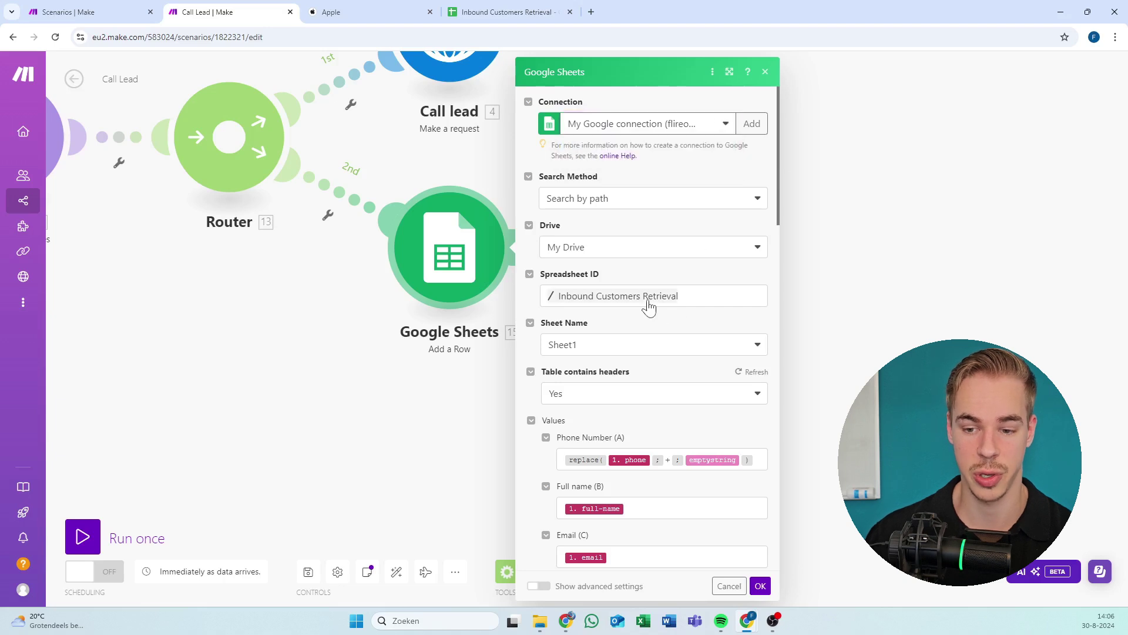
pyautogui.click(612, 252)
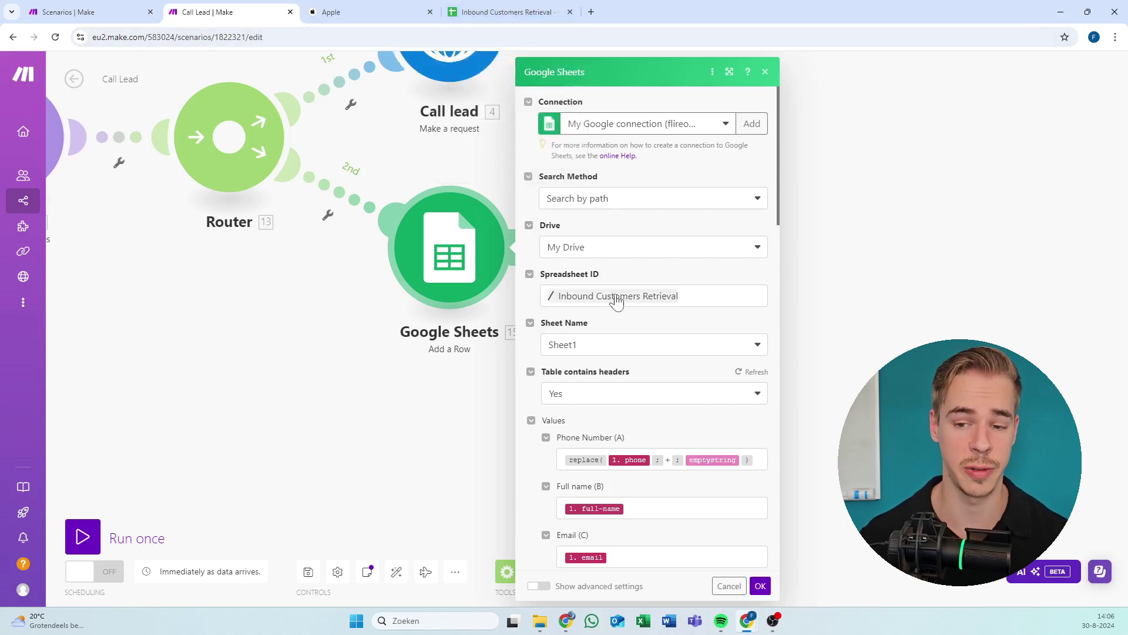
pyautogui.click(636, 348)
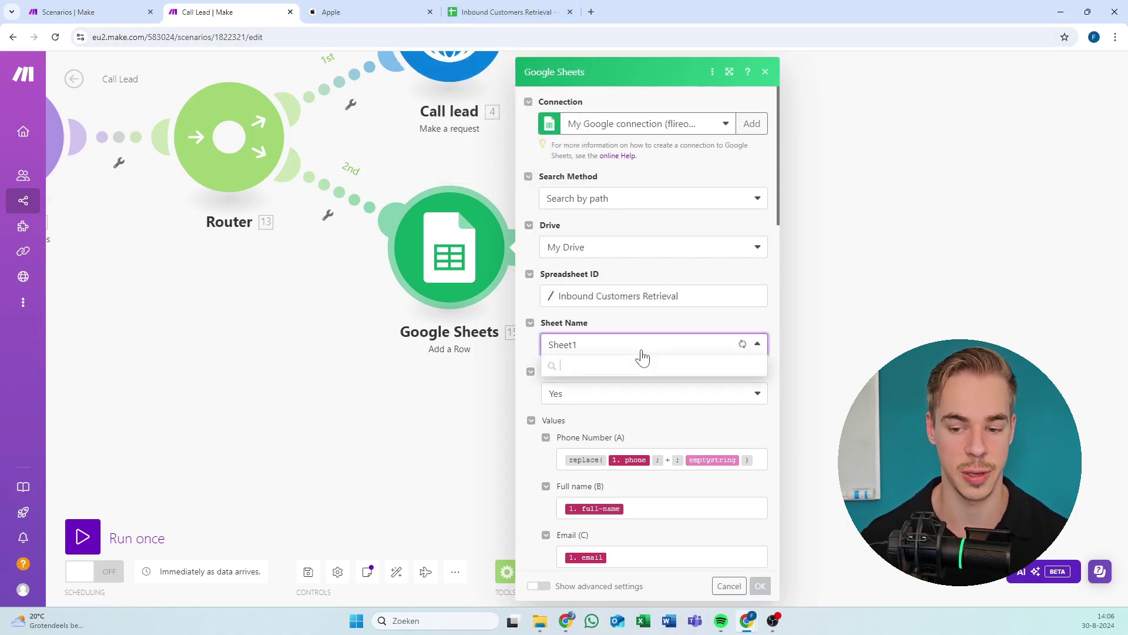
pyautogui.click(667, 321)
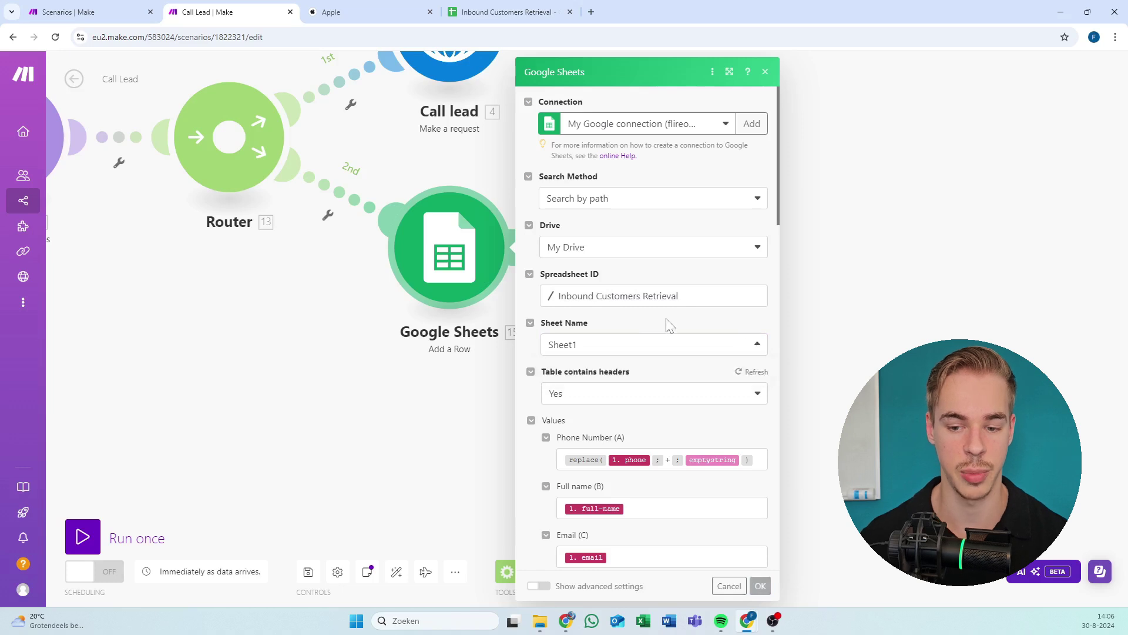
pyautogui.click(644, 352)
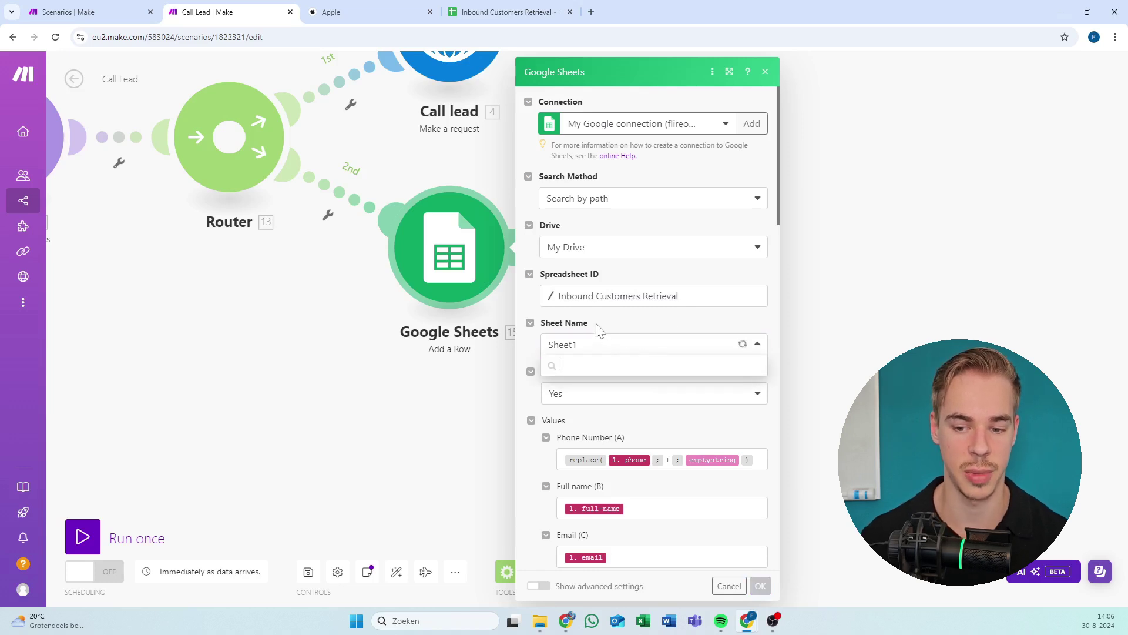
pyautogui.click(638, 340)
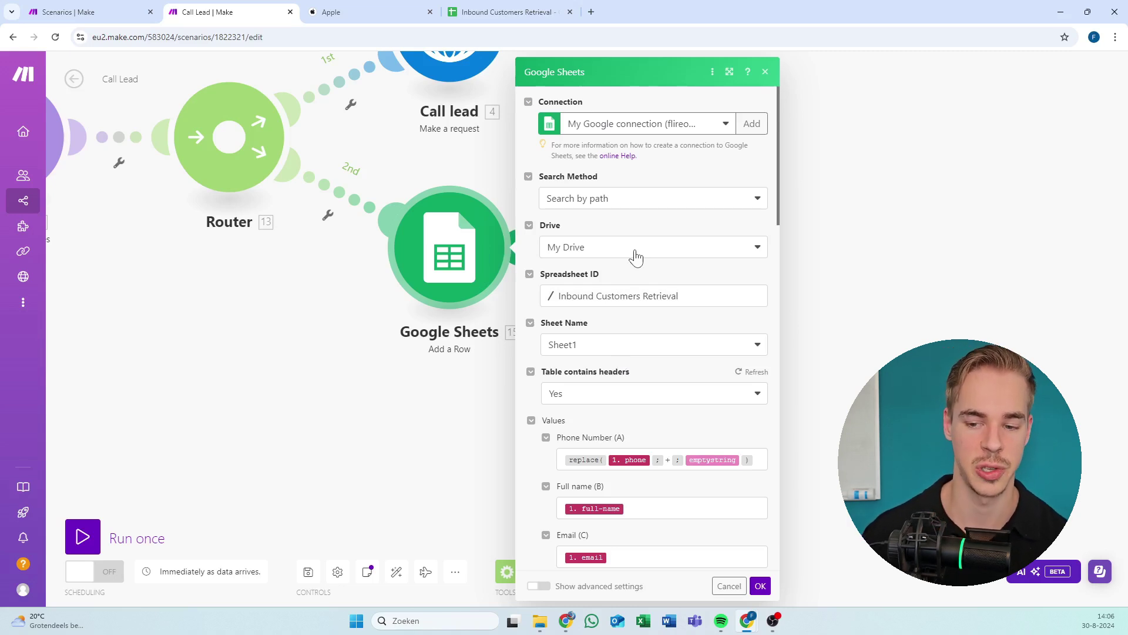
# Recheck the spreadsheet choice, confirm the module settings, and save the scenario.
pyautogui.click(635, 298)
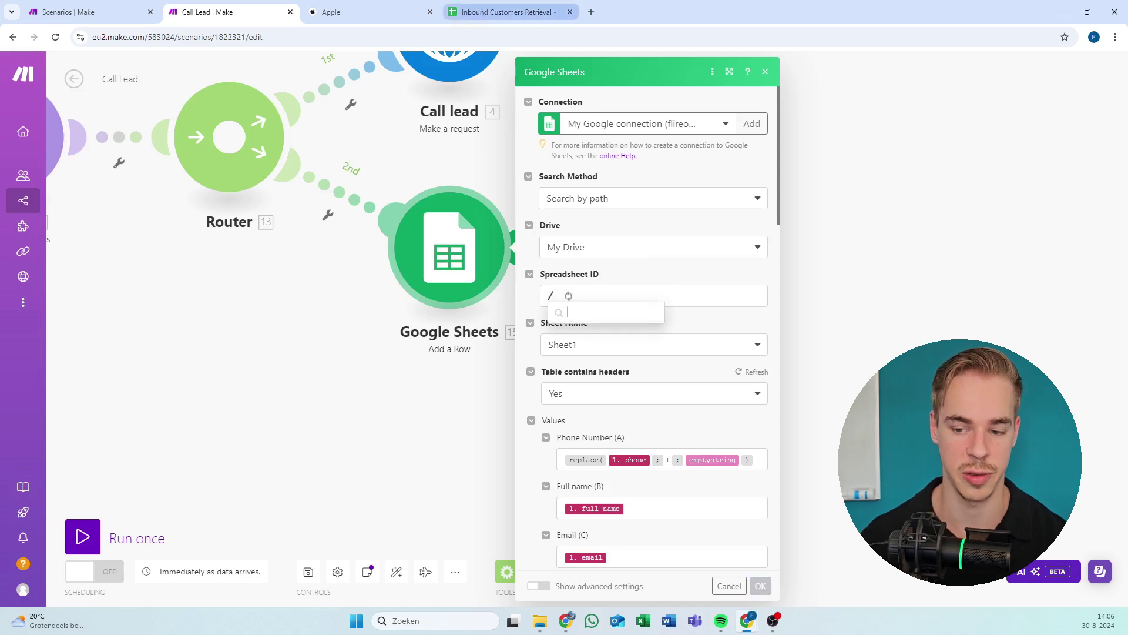
pyautogui.click(731, 275)
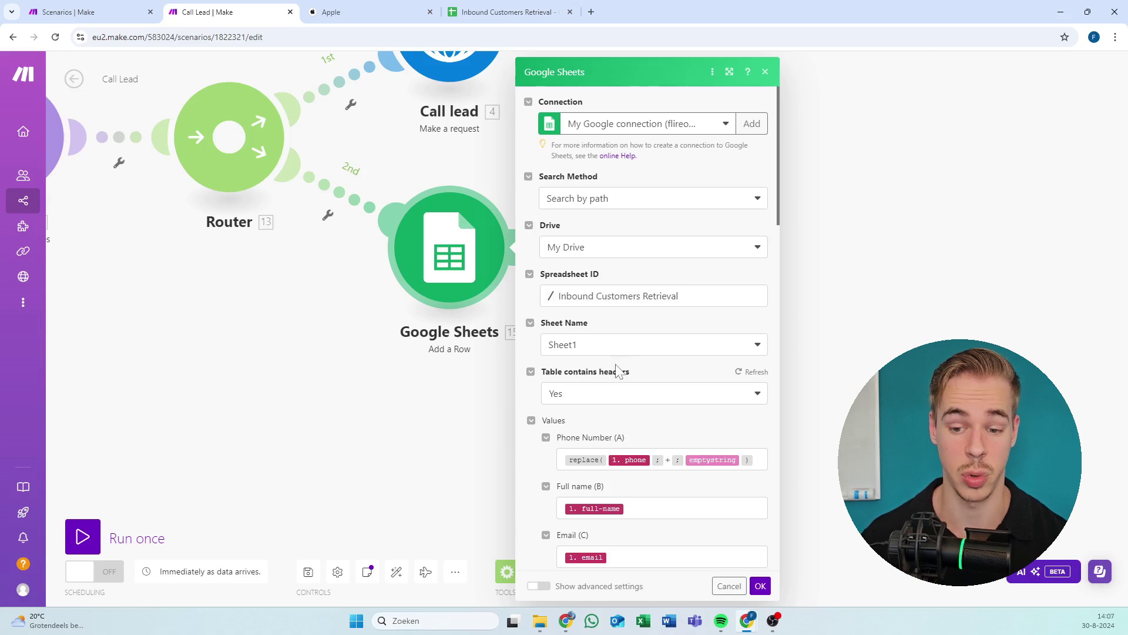
pyautogui.scroll(-5, 629, 320)
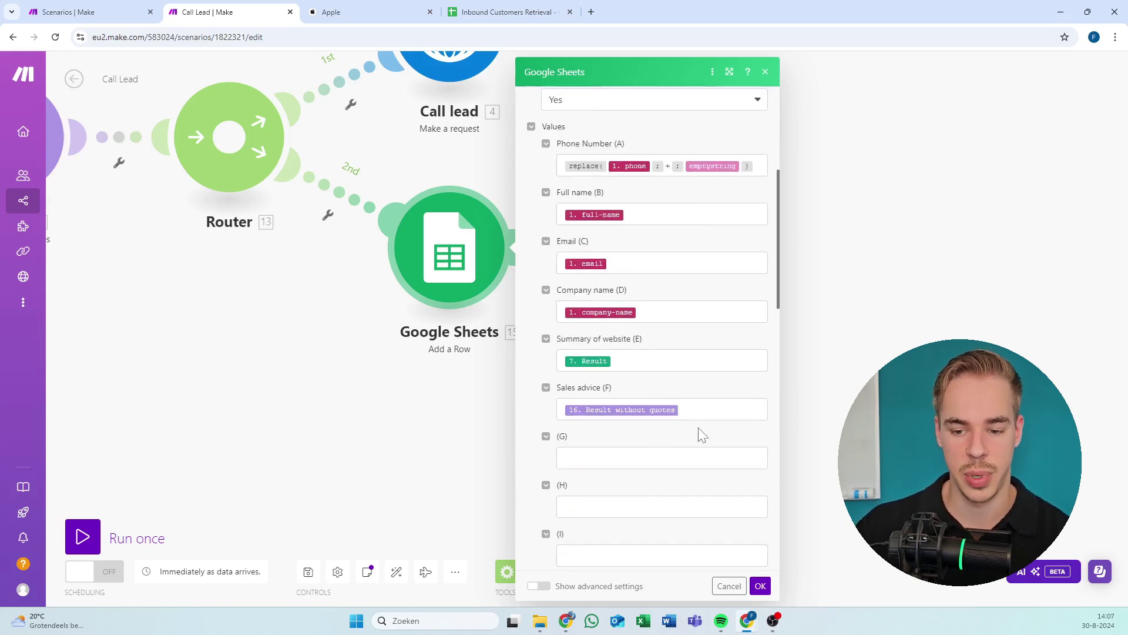
pyautogui.scroll(5, 700, 433)
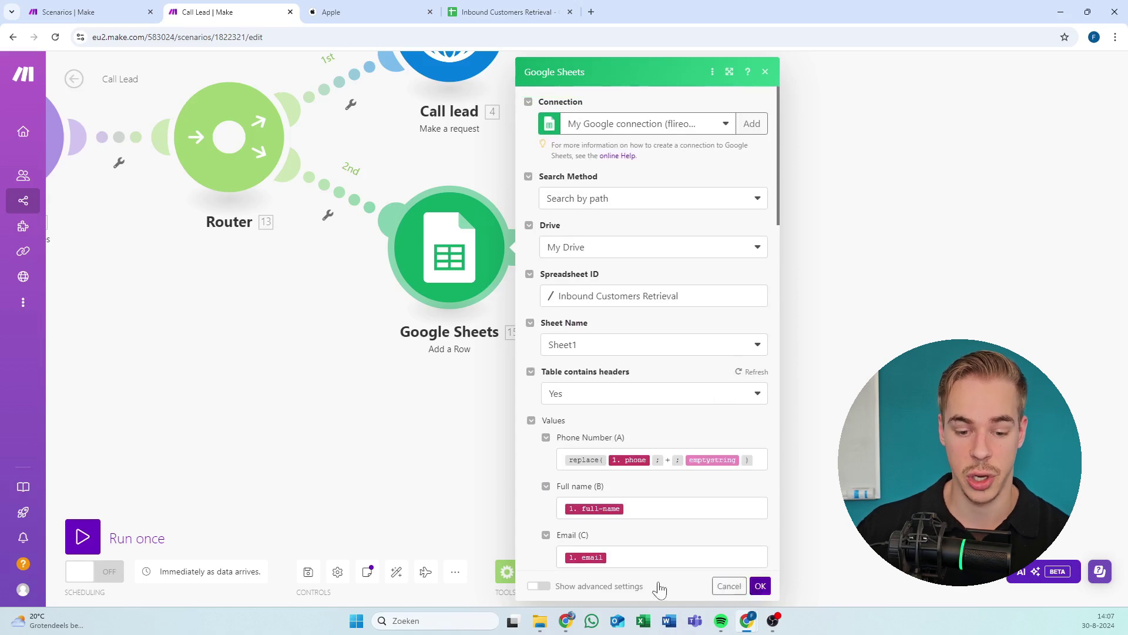
pyautogui.click(761, 586)
pyautogui.click(308, 572)
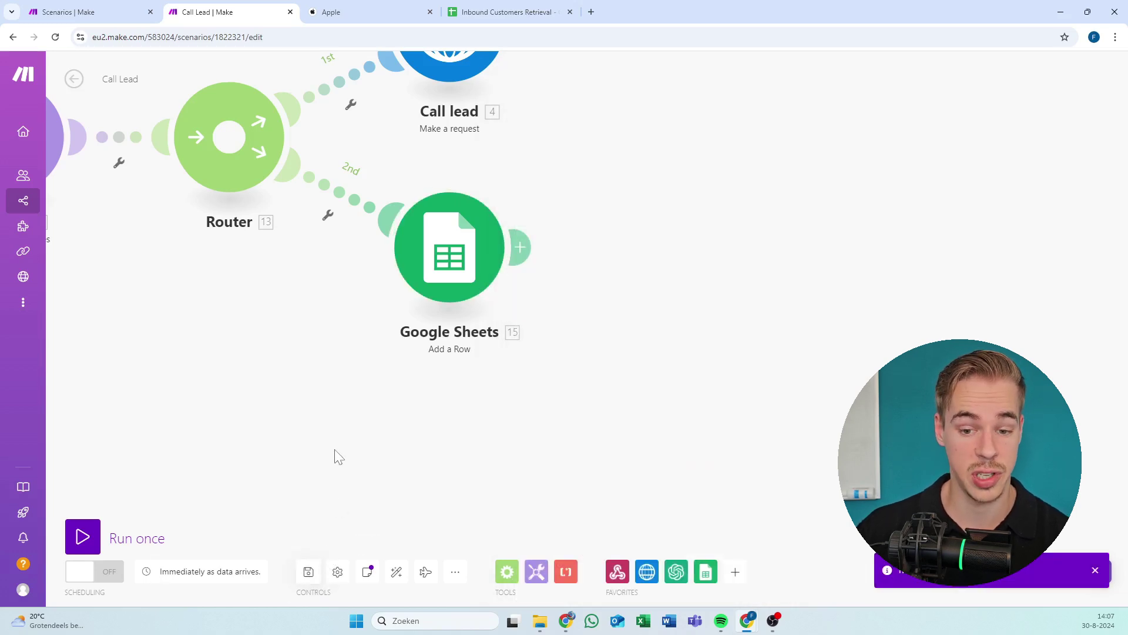
# Turn the Call Lead scenario's scheduling on and run it once.
pyautogui.scroll(-3, 650, 467)
pyautogui.moveTo(351, 466); pyautogui.dragTo(696, 289)
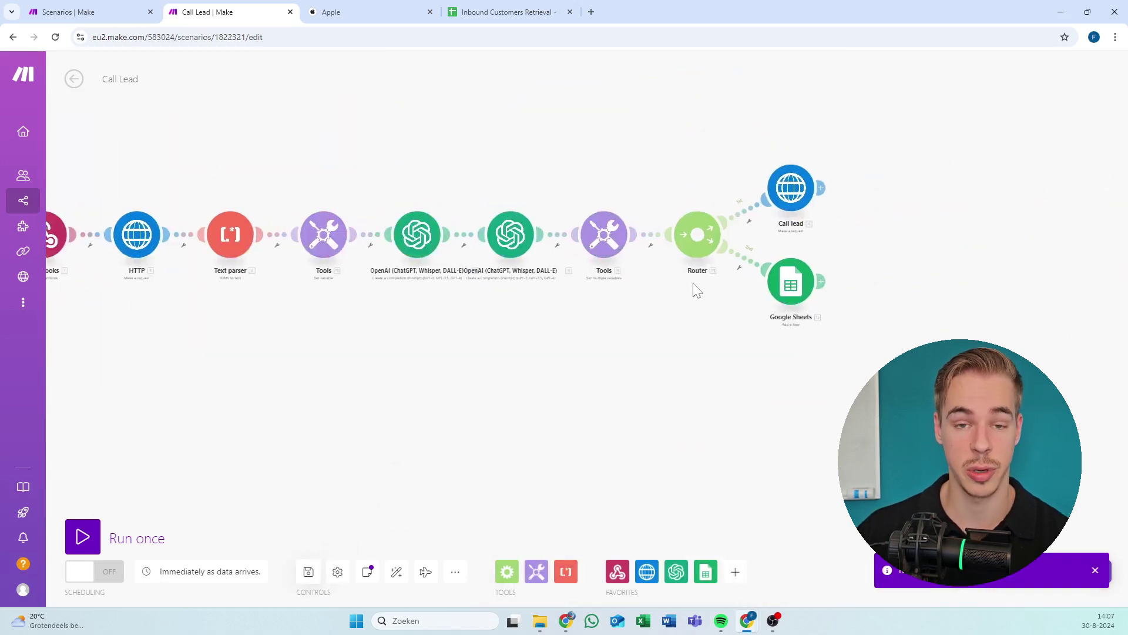
pyautogui.click(96, 571)
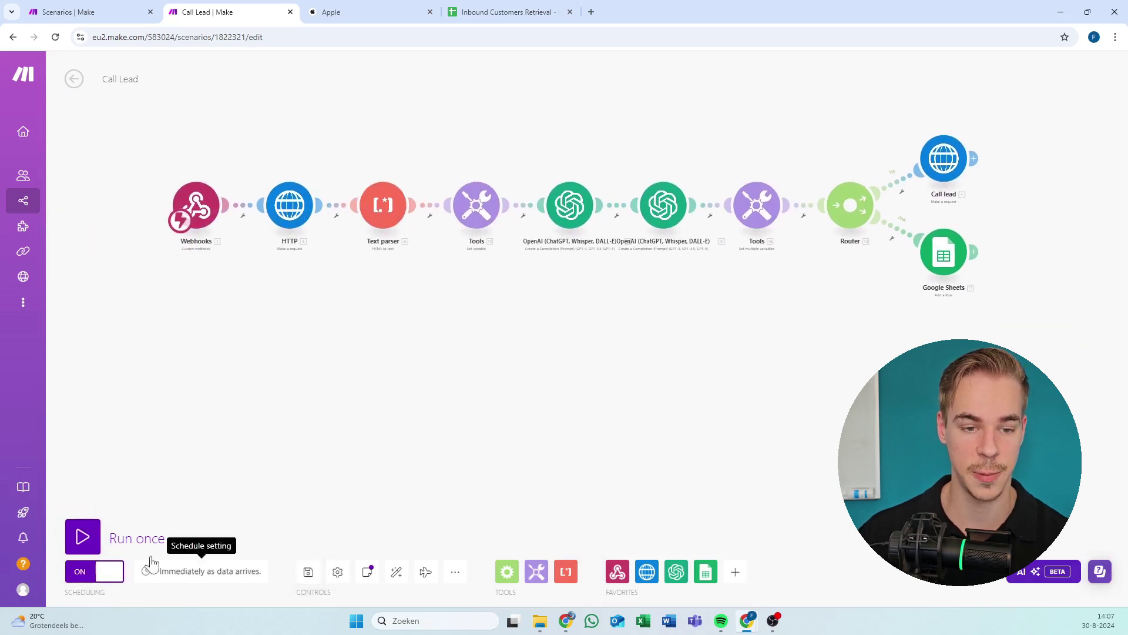
pyautogui.click(87, 538)
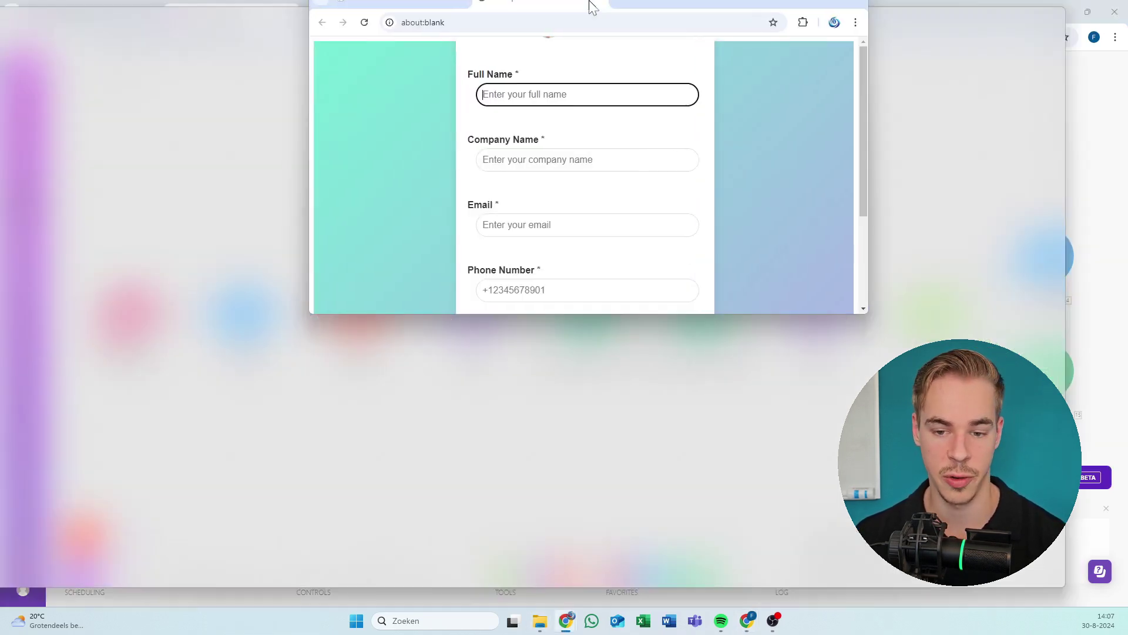
# Submit the Contact Us form with the apple.com address, then return to the Call Lead run.
pyautogui.moveTo(589, 6); pyautogui.dragTo(0, 211)
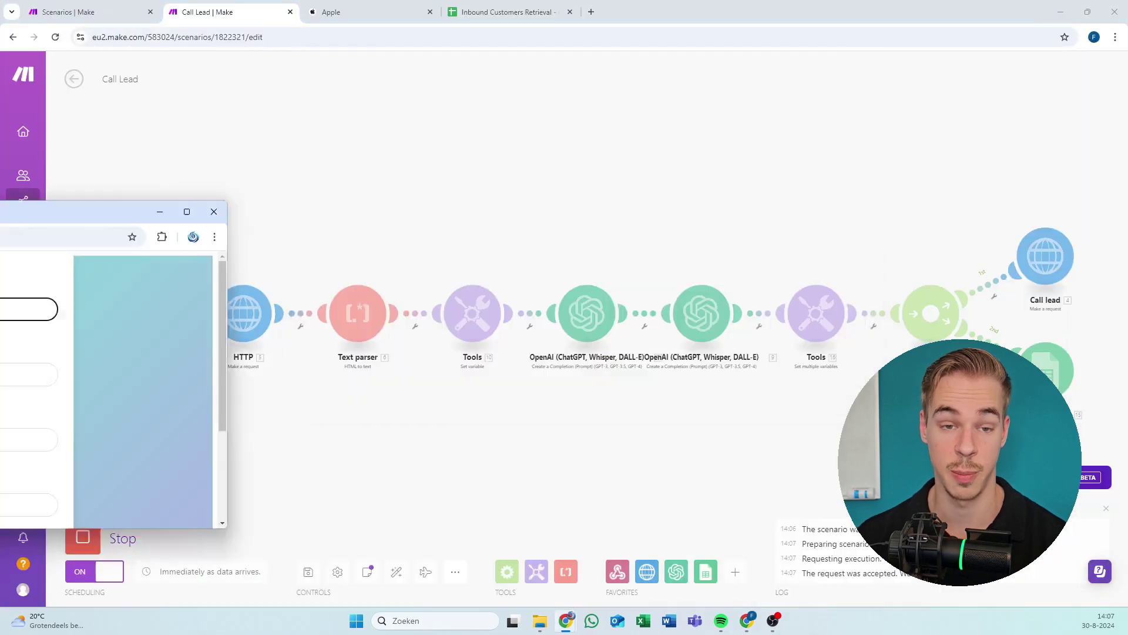
pyautogui.hotkey('alt', 'Tab')
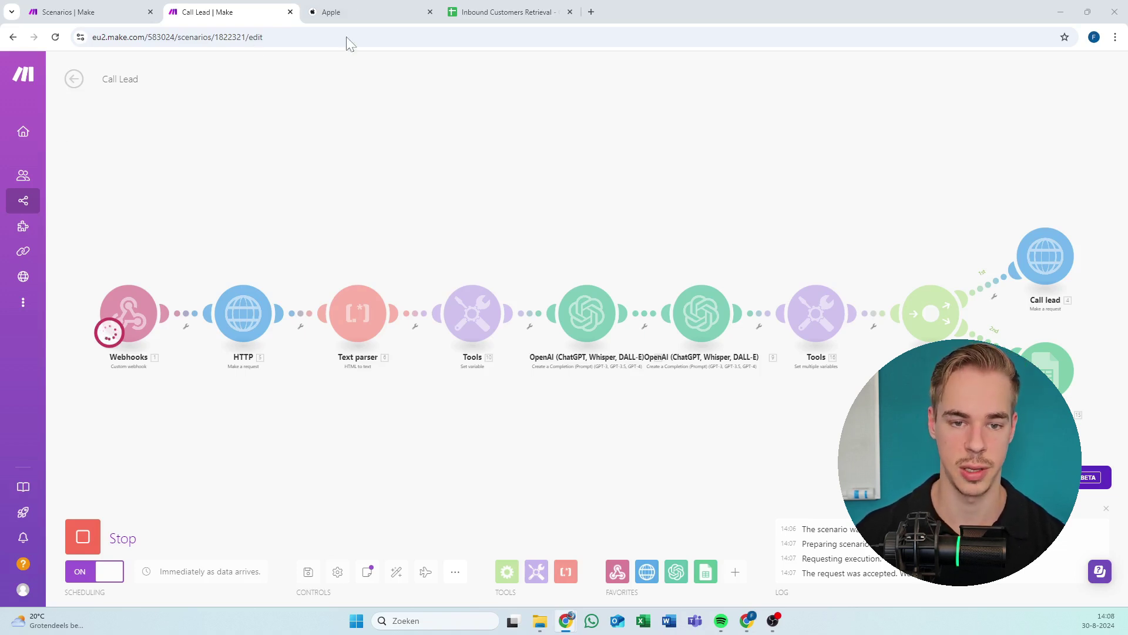
pyautogui.click(338, 12)
pyautogui.click(334, 37)
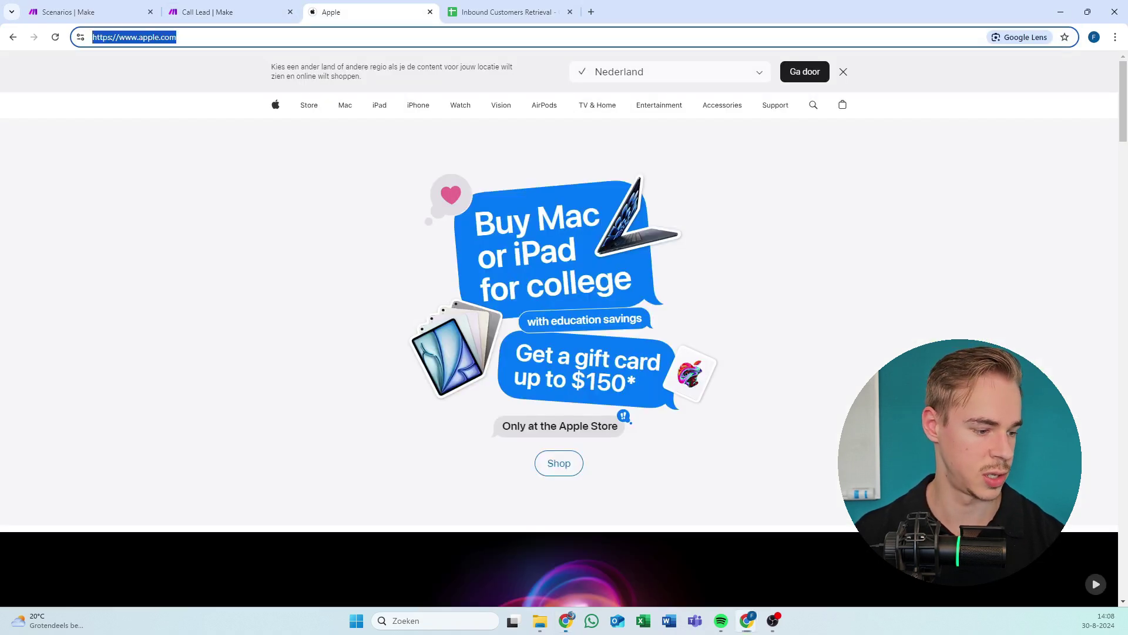
pyautogui.click(245, 10)
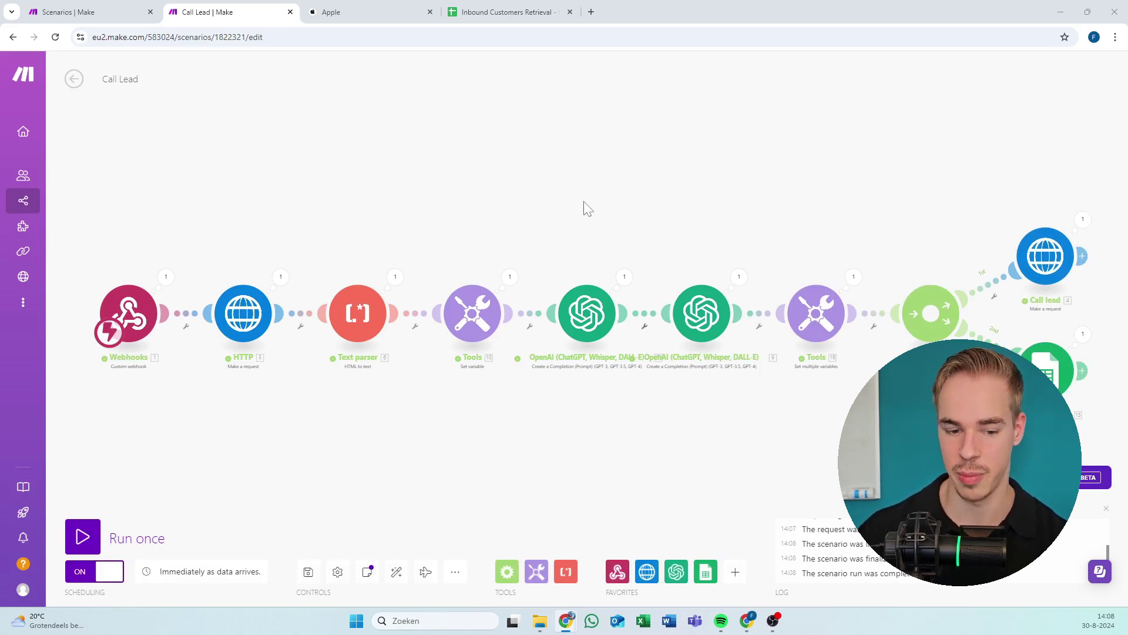
# Inspect the completed run across the module chain and Router branches.
pyautogui.moveTo(534, 207); pyautogui.dragTo(531, 221)
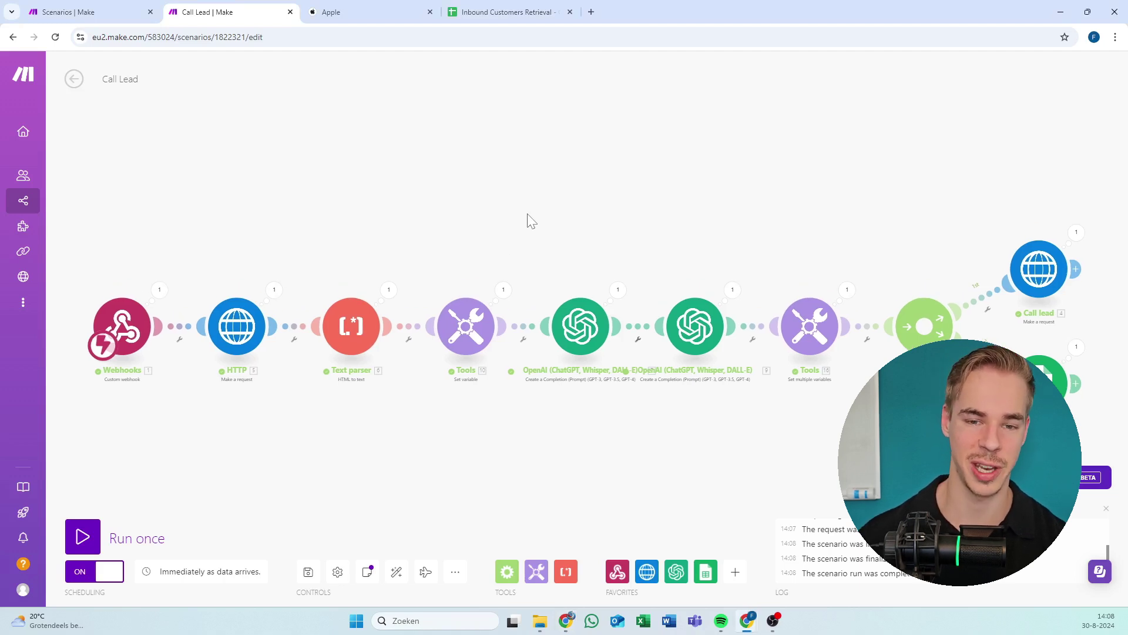
pyautogui.hscroll(5, 541, 222)
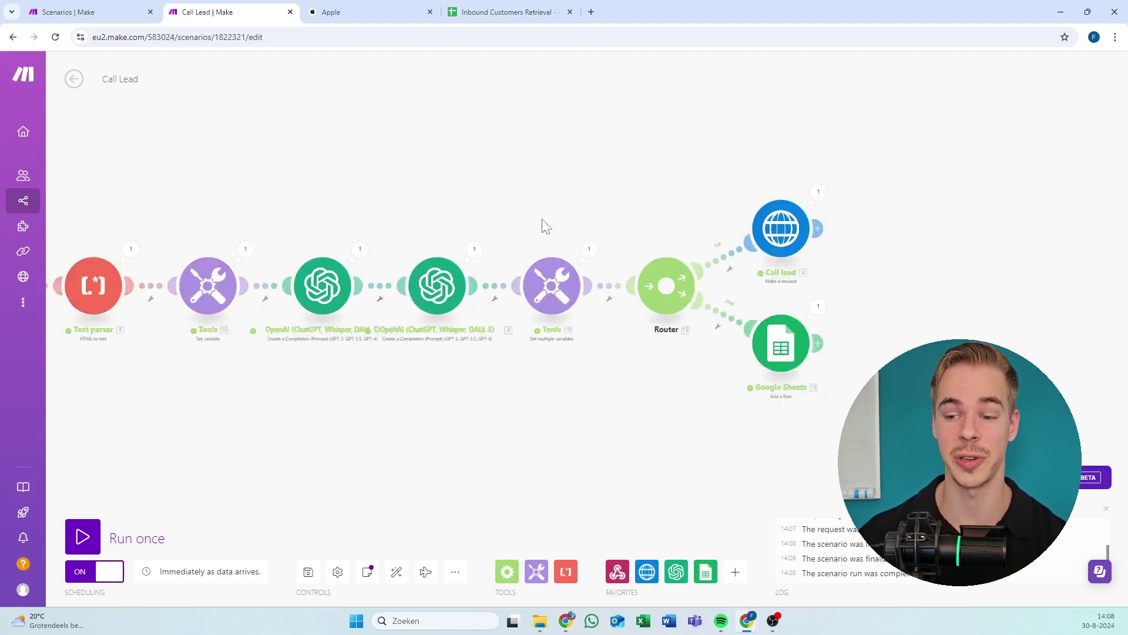
pyautogui.scroll(2, 785, 336)
pyautogui.moveTo(761, 315); pyautogui.dragTo(622, 361)
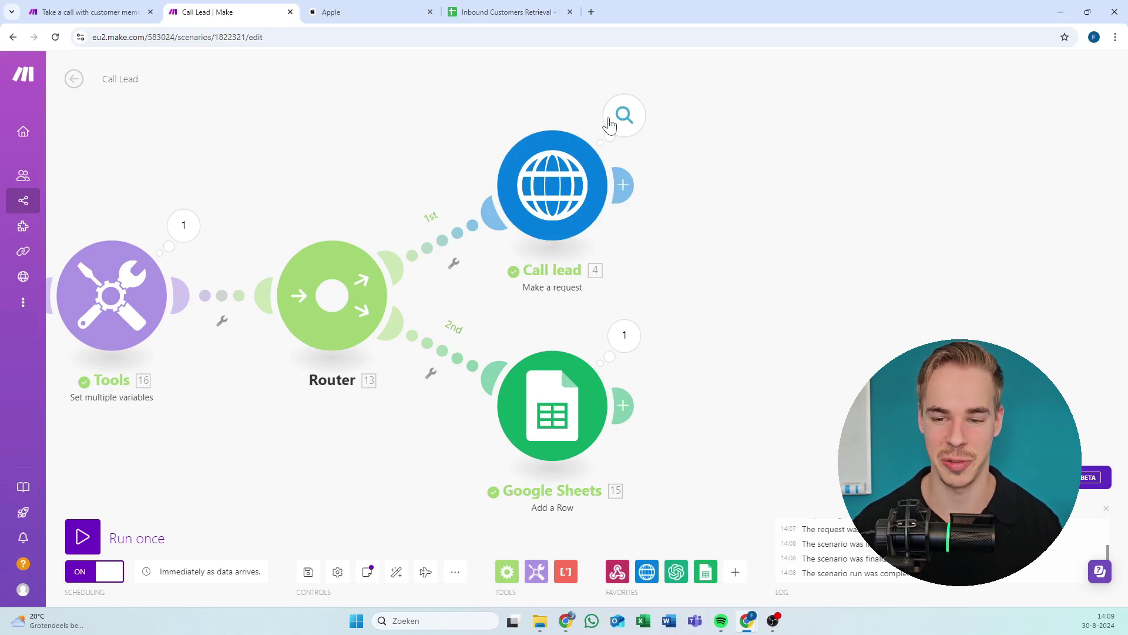
pyautogui.scroll(-1, 712, 224)
pyautogui.hscroll(-1, 712, 224)
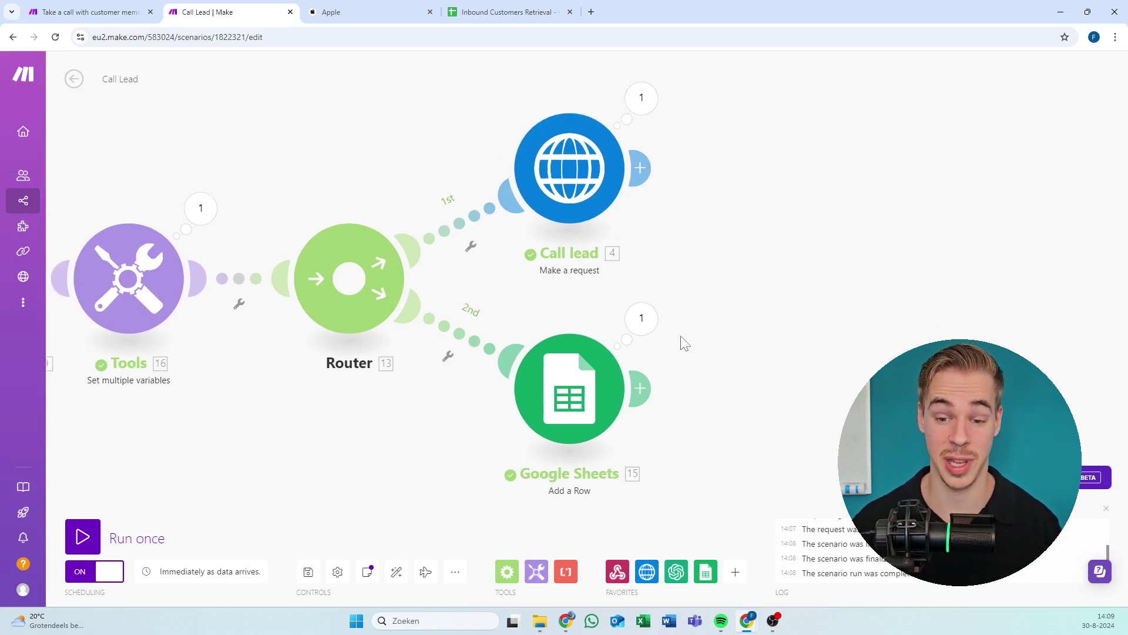
pyautogui.hscroll(1, 685, 344)
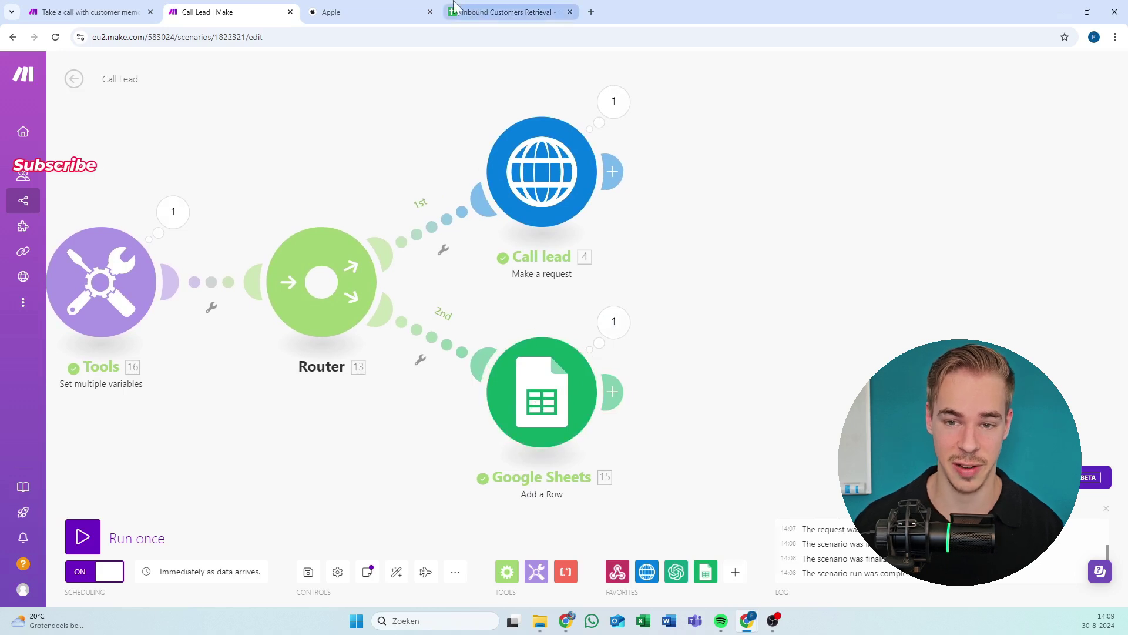
# View the new Apple row in Inbound Customers Retrieval, then close the Call Lead tab.
pyautogui.moveTo(455, 6); pyautogui.dragTo(353, 12)
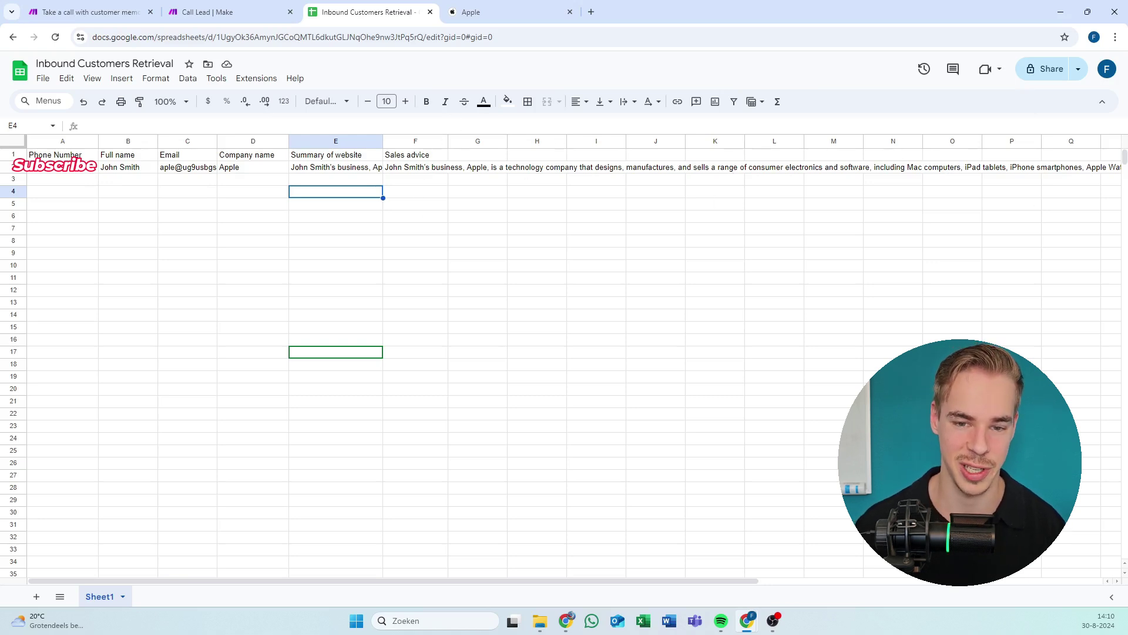
pyautogui.click(245, 7)
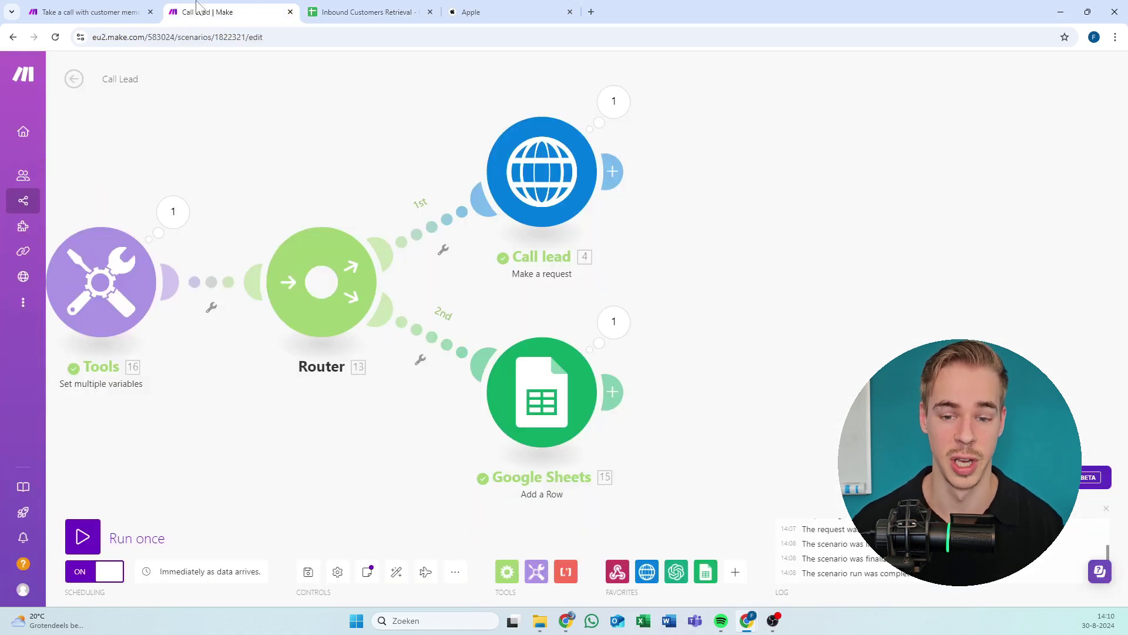
pyautogui.hscroll(-5, 403, 251)
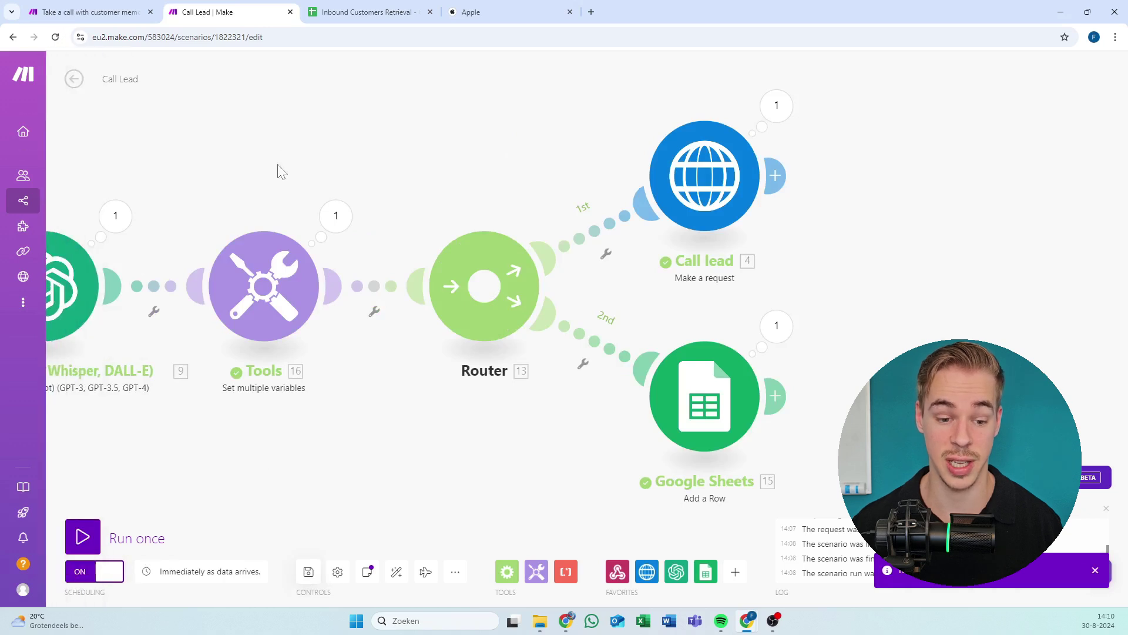
pyautogui.moveTo(277, 171); pyautogui.dragTo(353, 181)
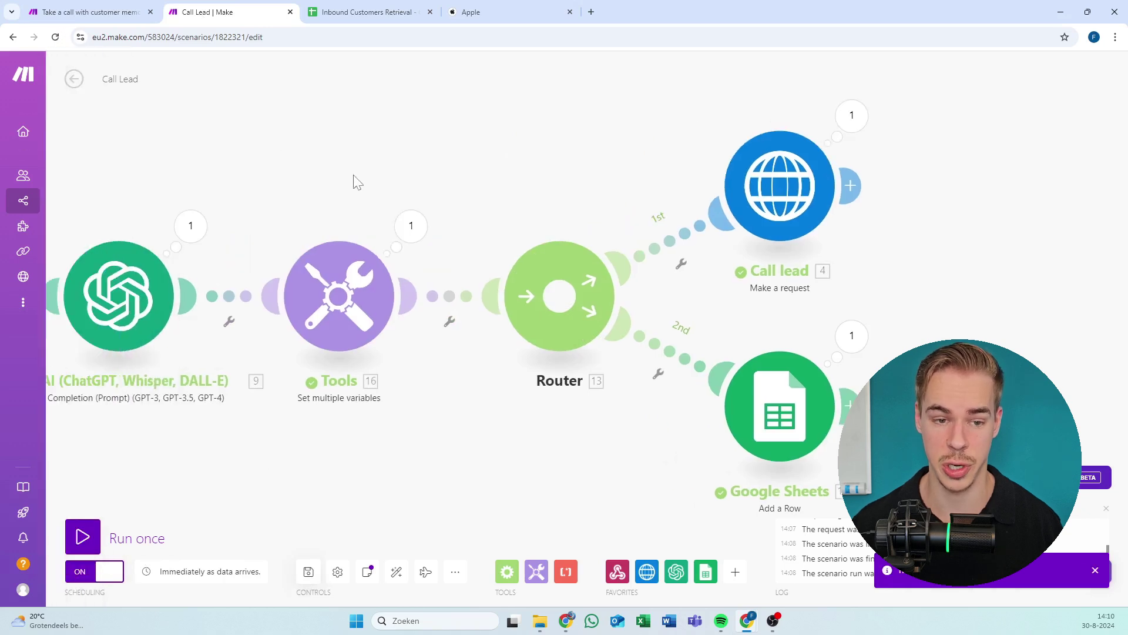
pyautogui.click(290, 12)
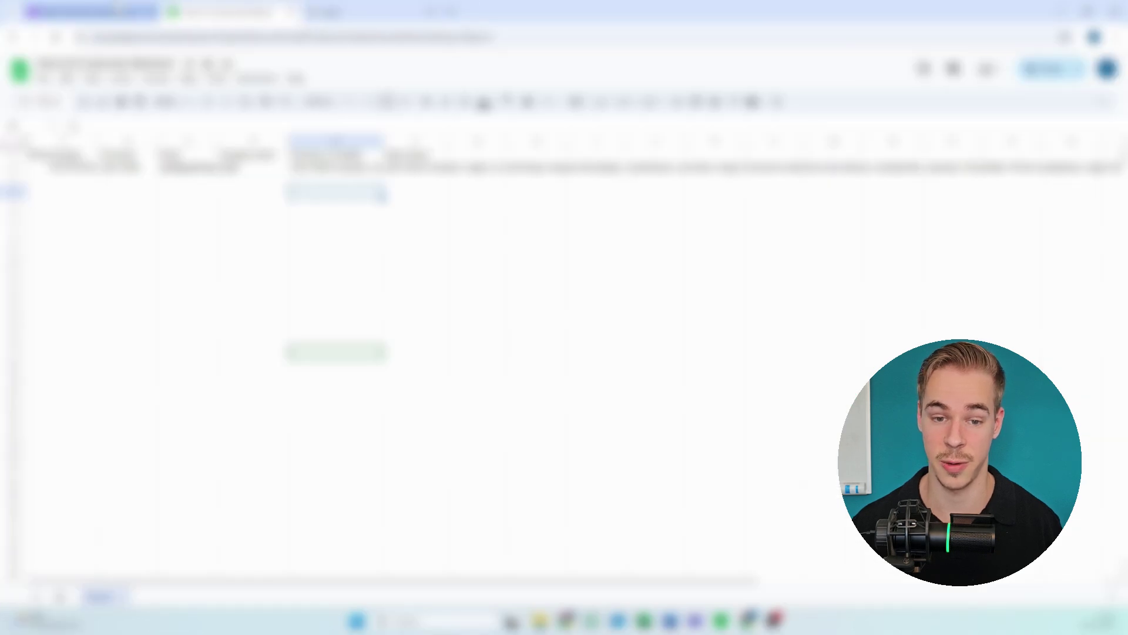
# Switch to the 'Take a call with customer memory' scenario and centre on its Webhooks module.
pyautogui.click(117, 5)
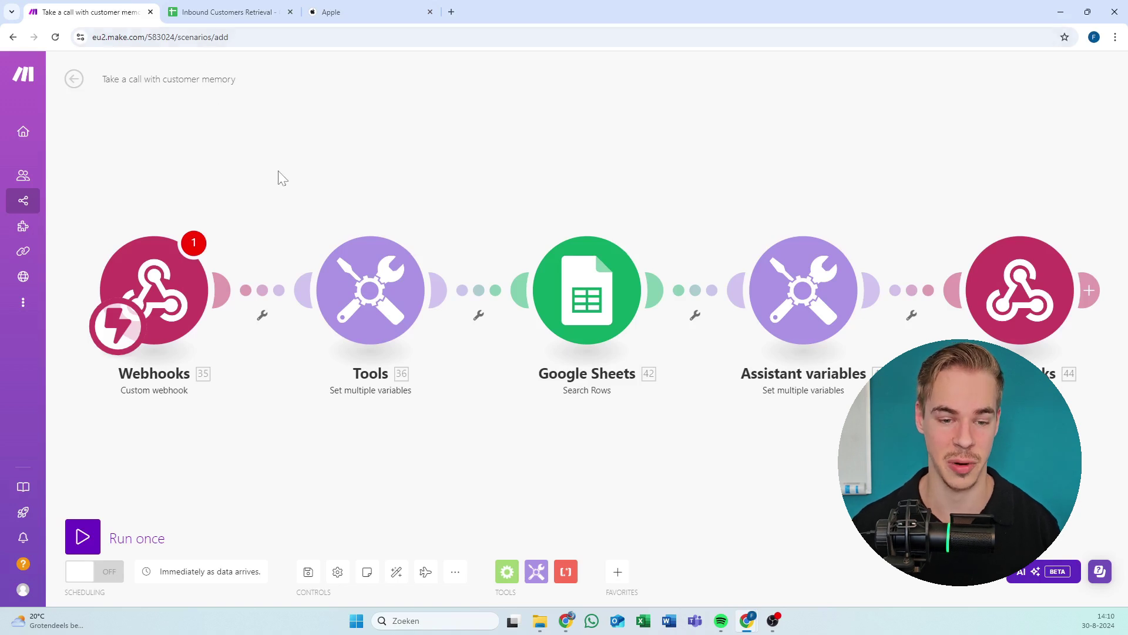
pyautogui.moveTo(277, 176); pyautogui.dragTo(352, 180)
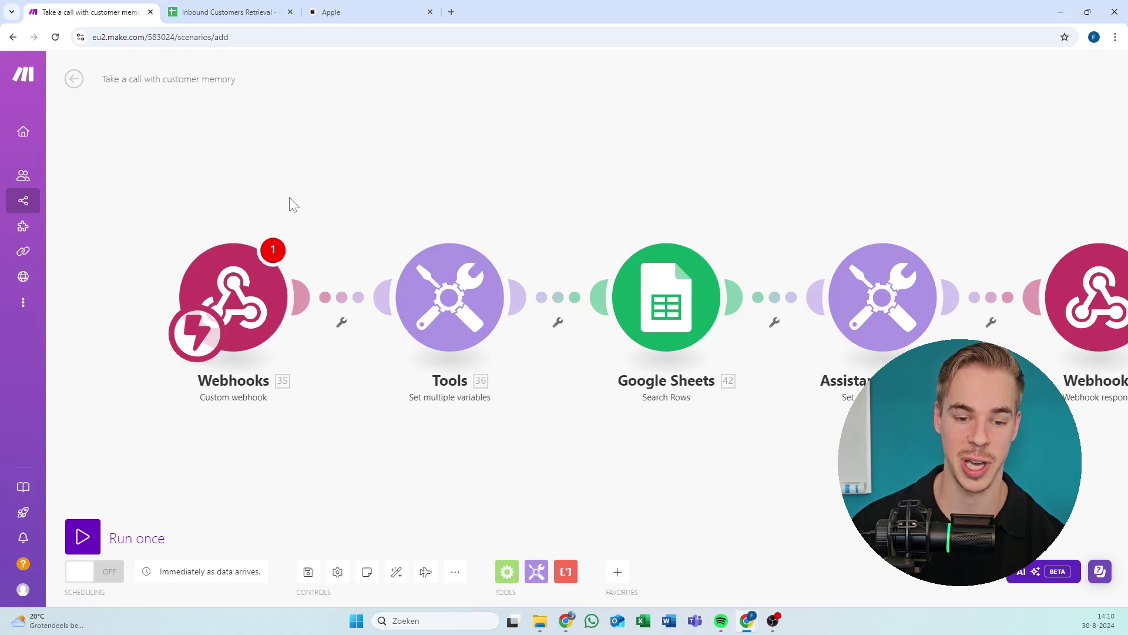
pyautogui.moveTo(288, 202); pyautogui.dragTo(340, 184)
# Add a new trigger webhook named 'Inbound with memory vapi' and copy its address.
pyautogui.click(271, 266)
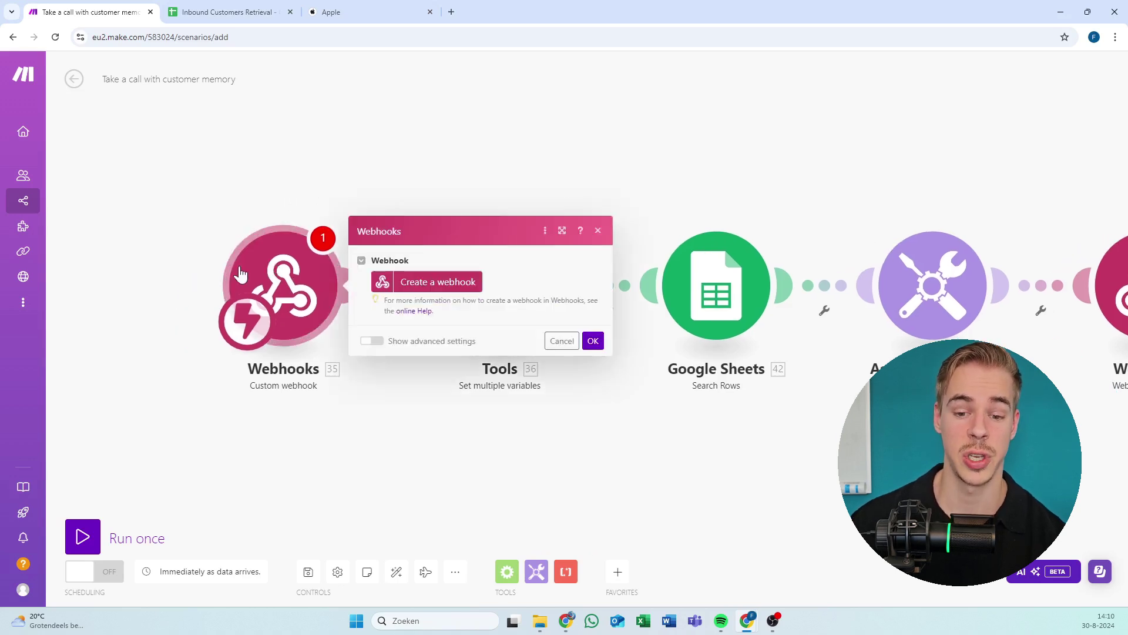
pyautogui.click(404, 285)
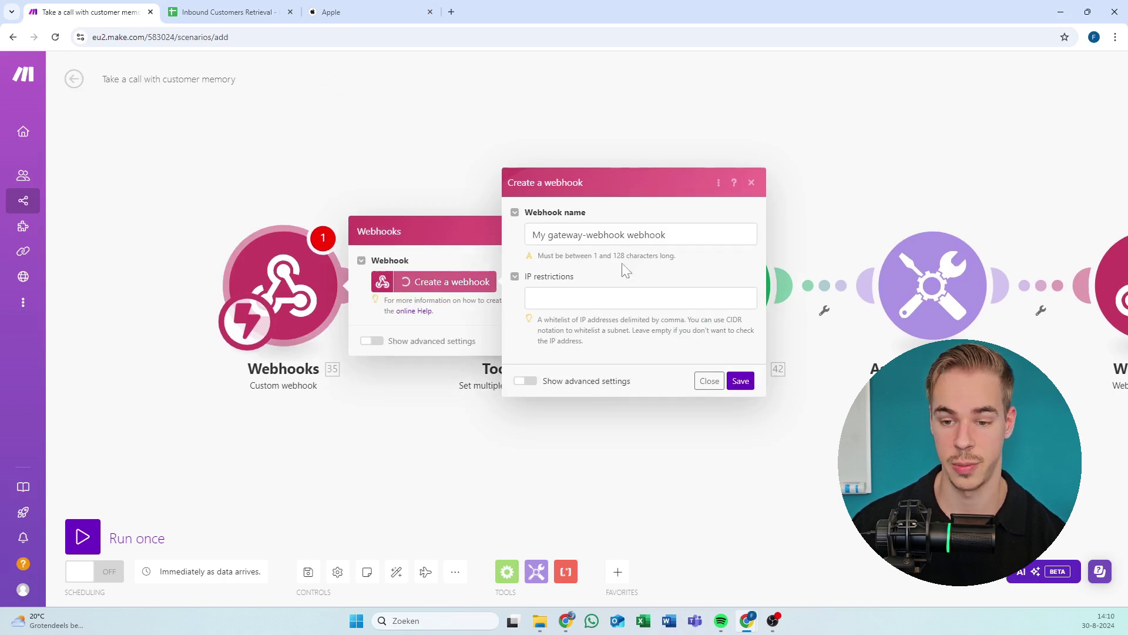
pyautogui.moveTo(682, 235); pyautogui.dragTo(501, 239)
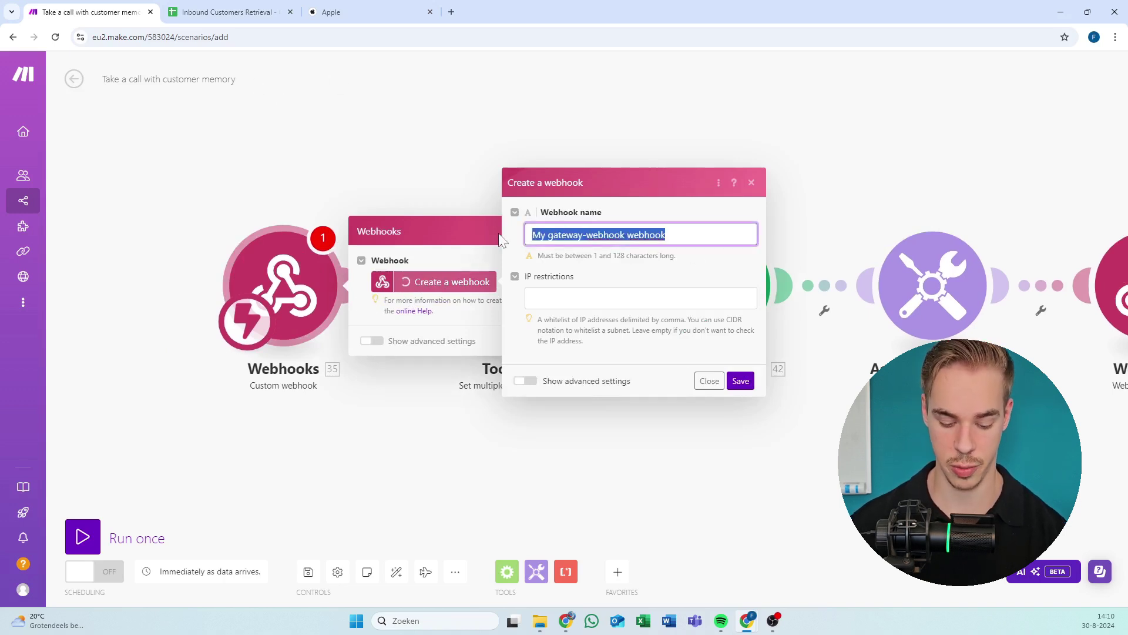
pyautogui.write('Inbo')
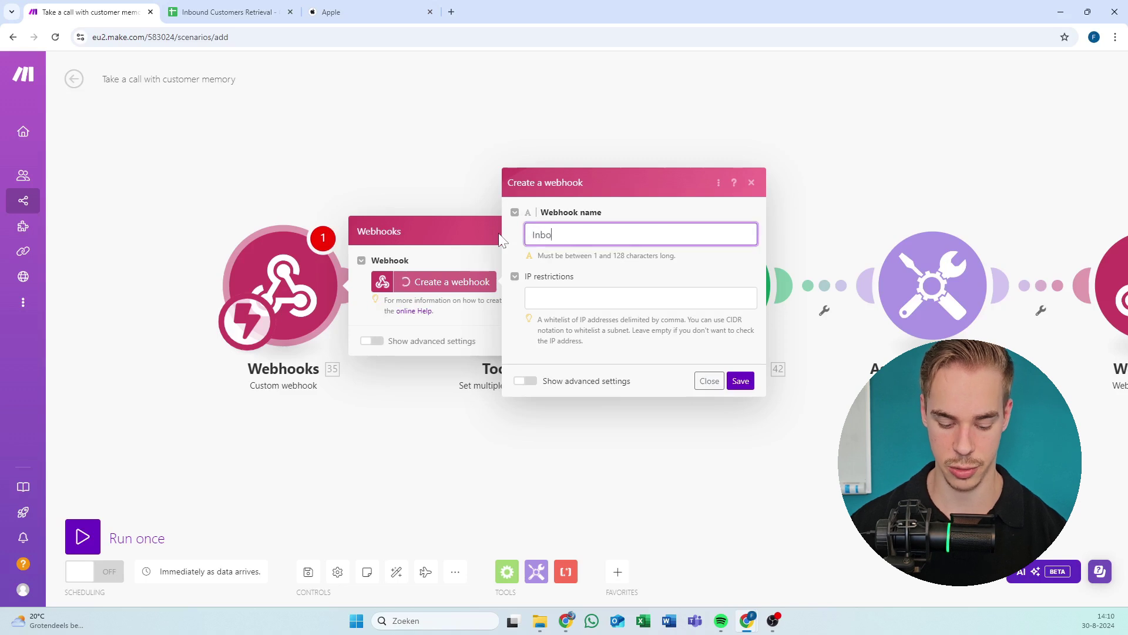
pyautogui.write('und with memory')
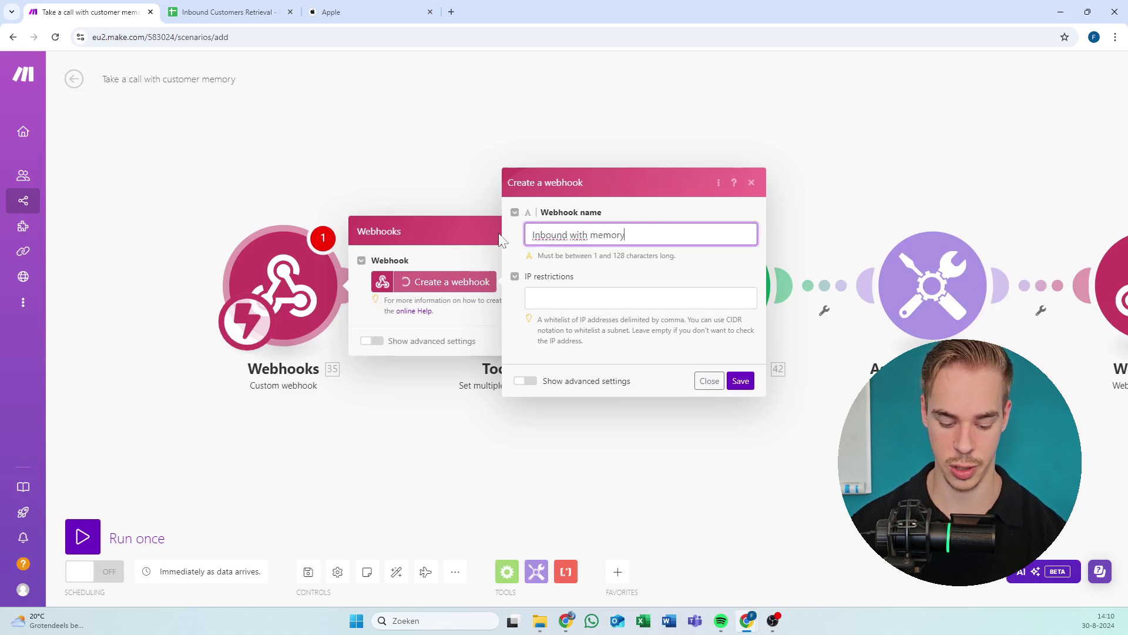
pyautogui.write(' vapi')
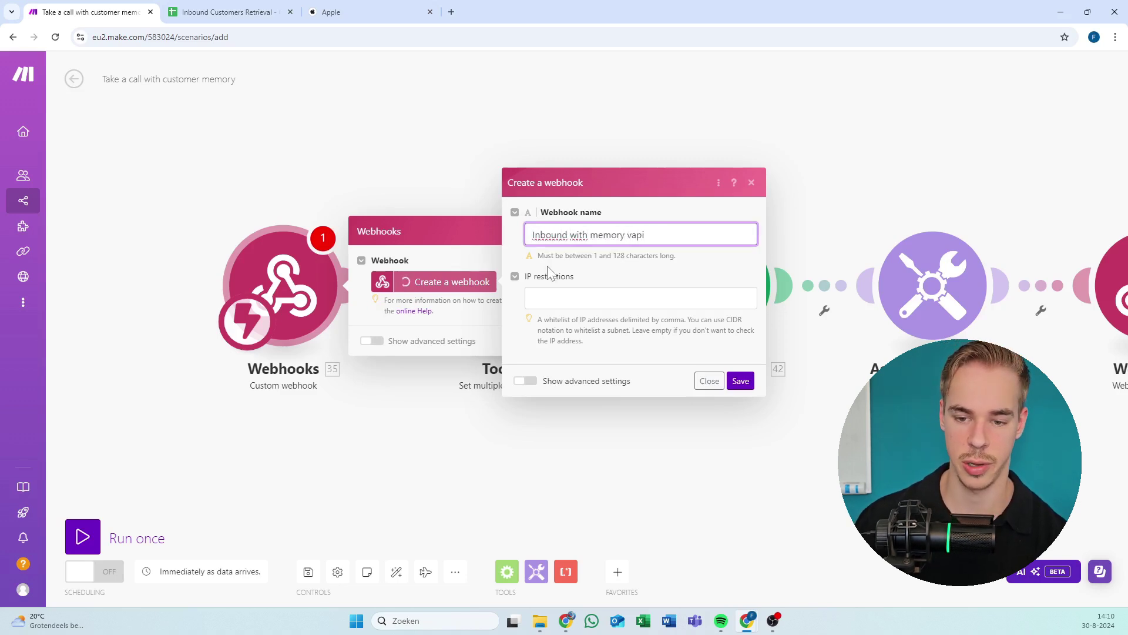
pyautogui.click(736, 382)
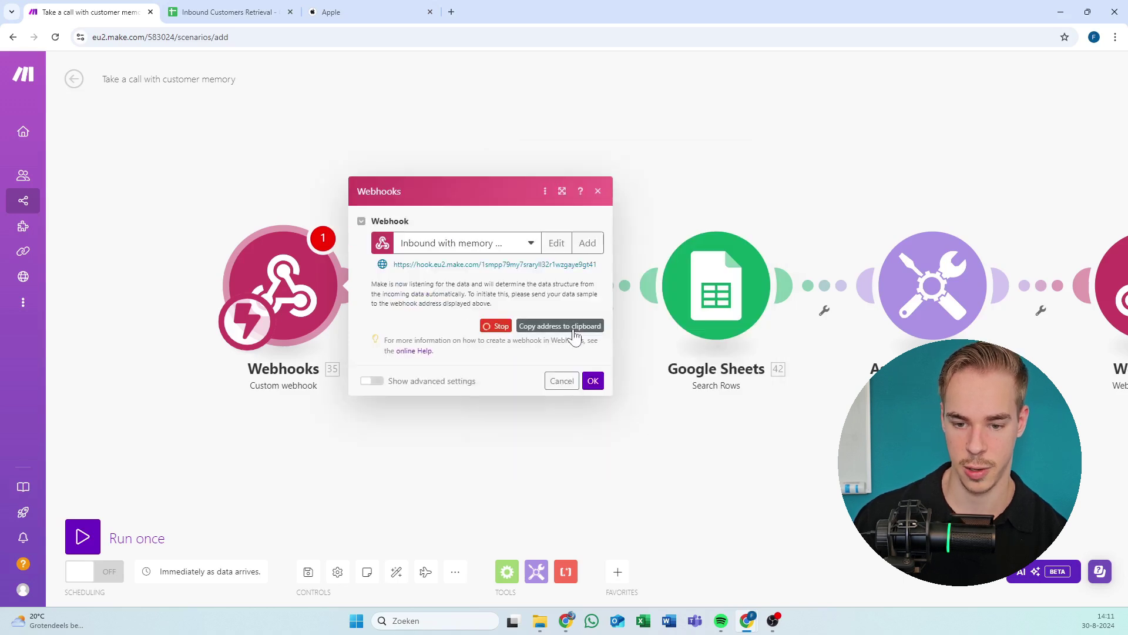
pyautogui.click(593, 381)
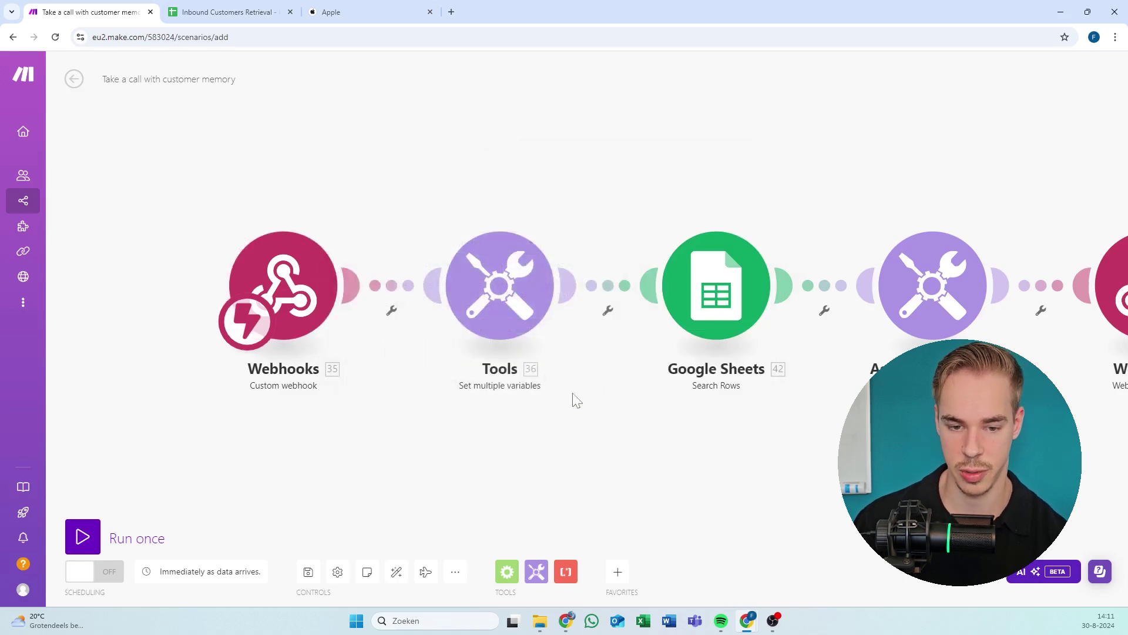
pyautogui.click(212, 294)
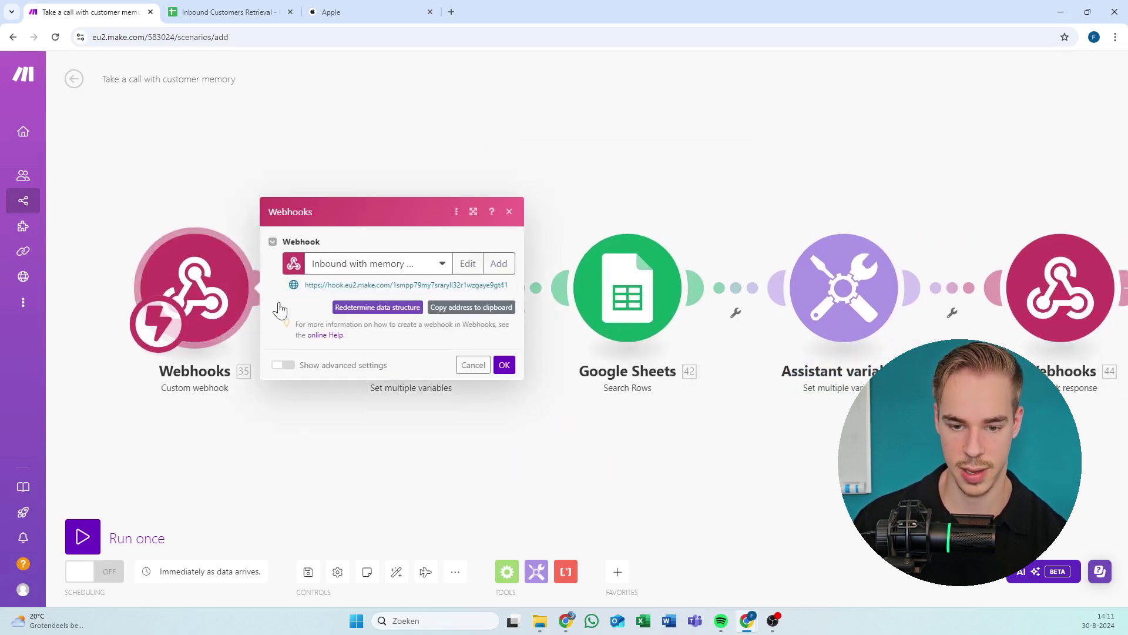
pyautogui.click(500, 303)
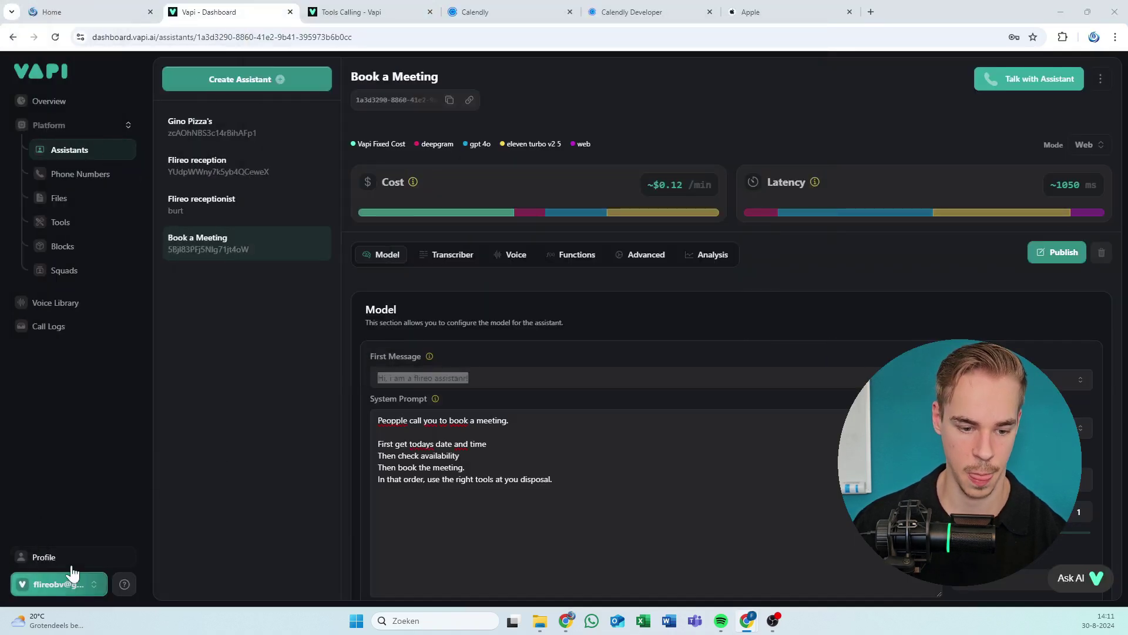
# Paste the Make webhook address into Vapi's organisation Server URL, then bring Make back.
pyautogui.click(59, 583)
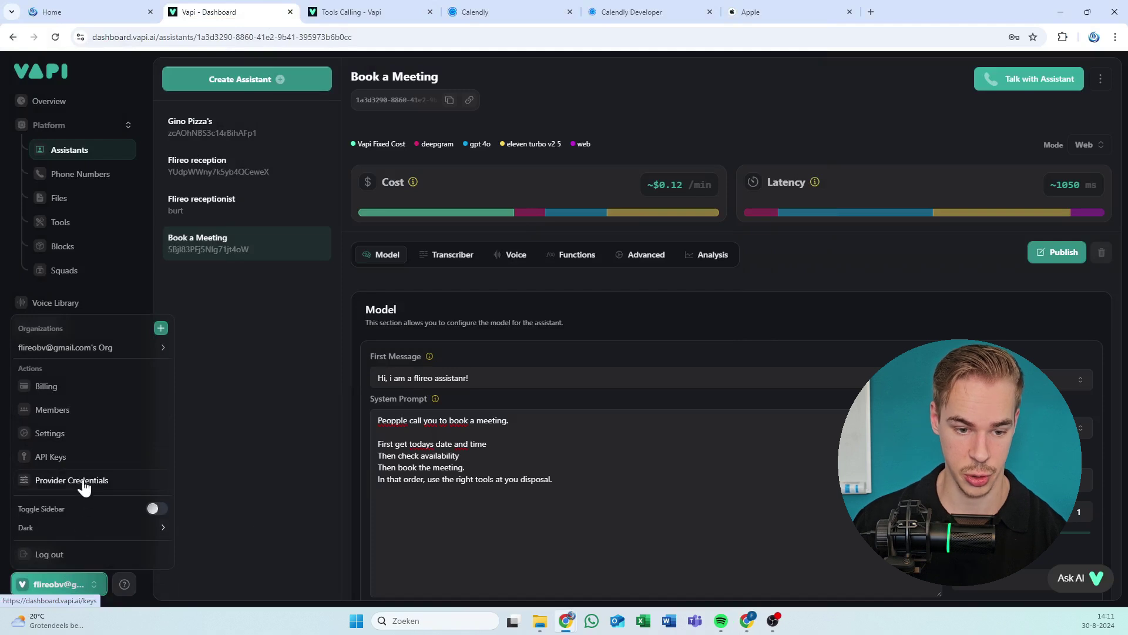
pyautogui.click(88, 435)
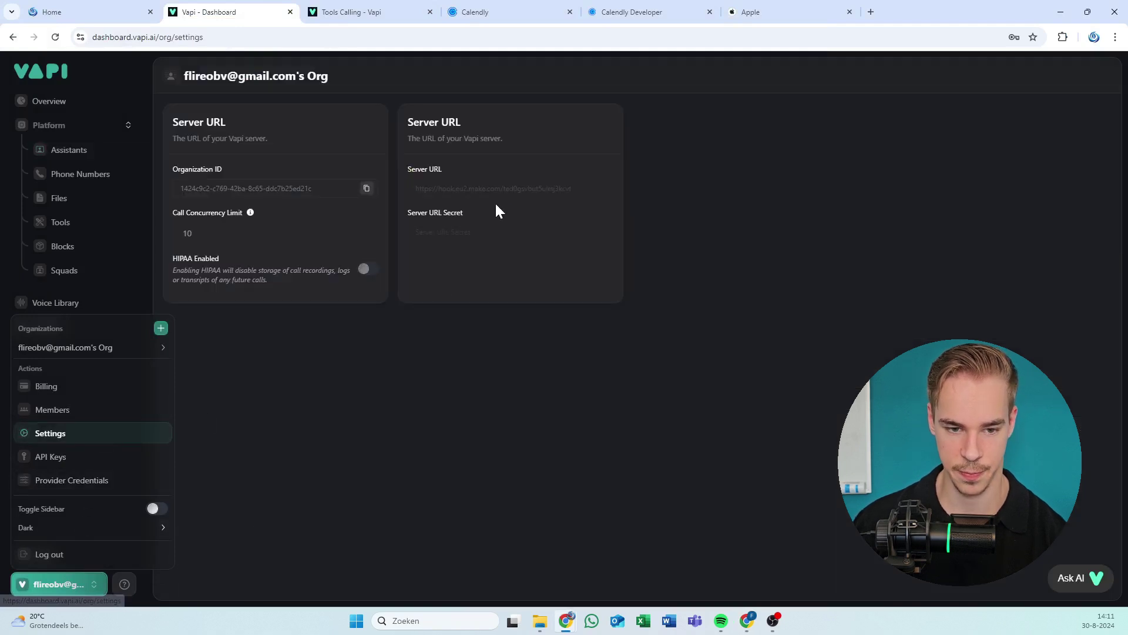
pyautogui.click(528, 164)
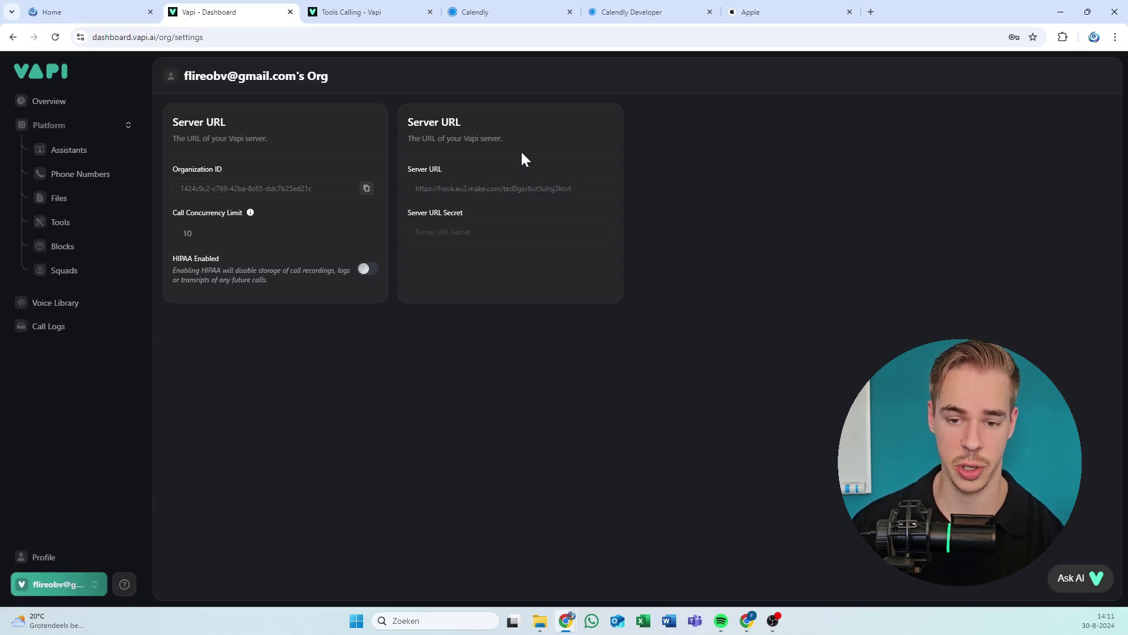
pyautogui.click(529, 188)
pyautogui.hotkey('ctrl', 'a')
pyautogui.hotkey('ctrl', 'v')
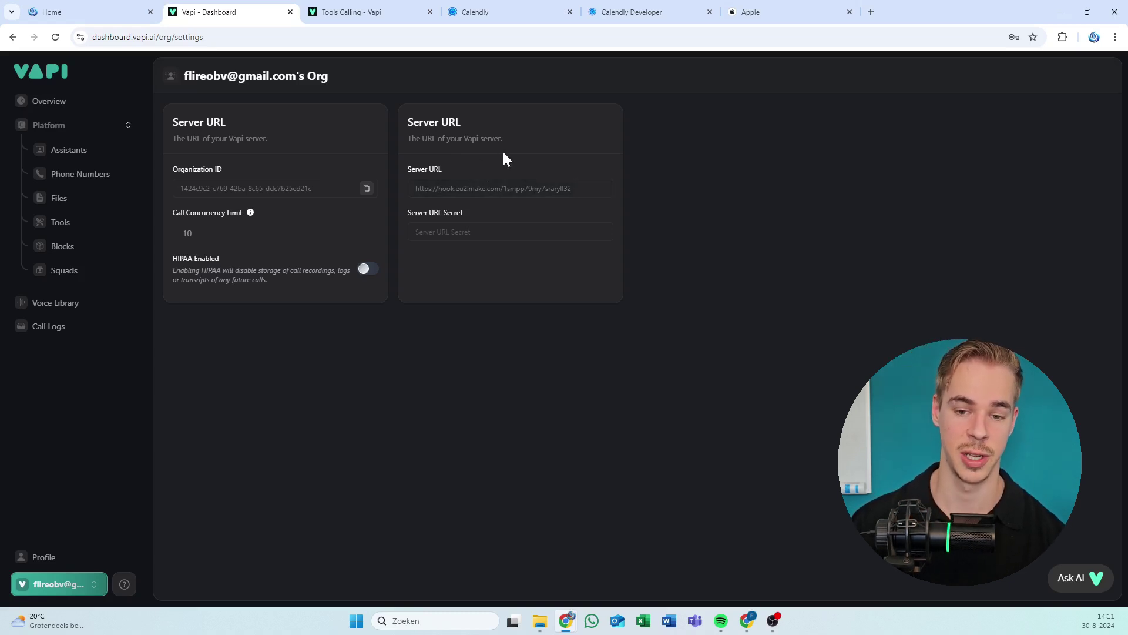
pyautogui.click(277, 228)
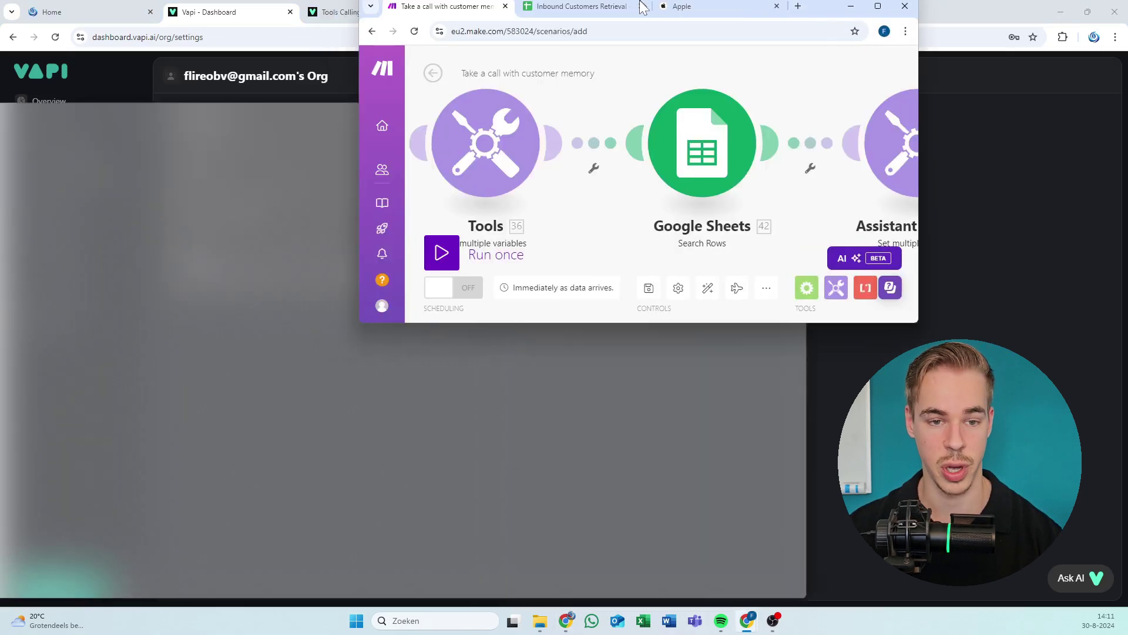
pyautogui.doubleClick(620, 21)
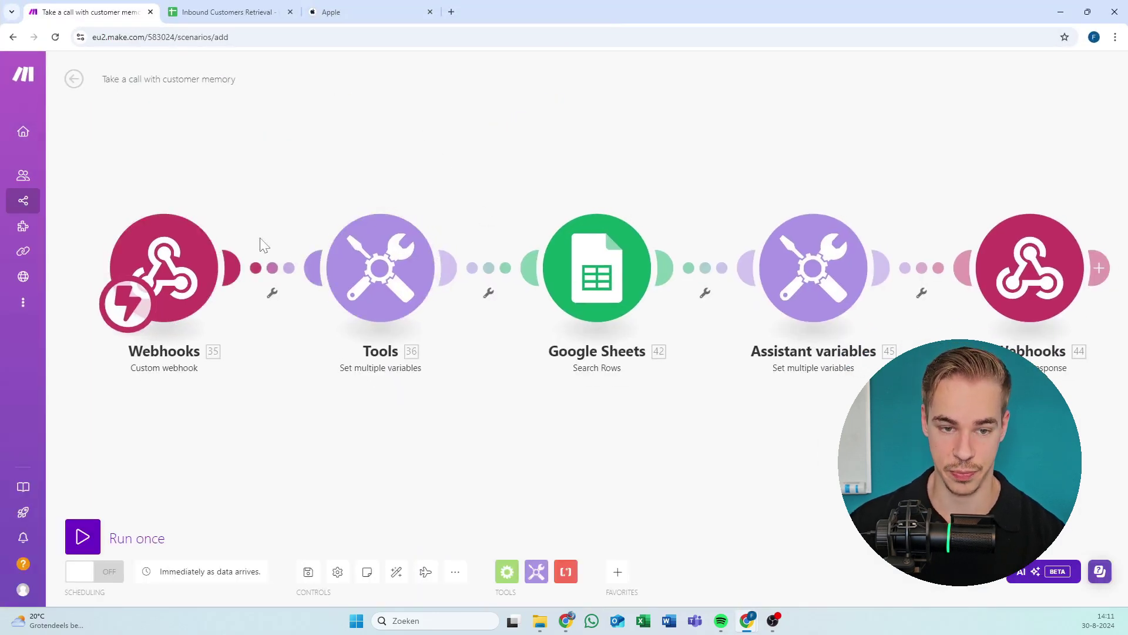
# Copy the webhook address once more and close the trigger settings.
pyautogui.click(191, 263)
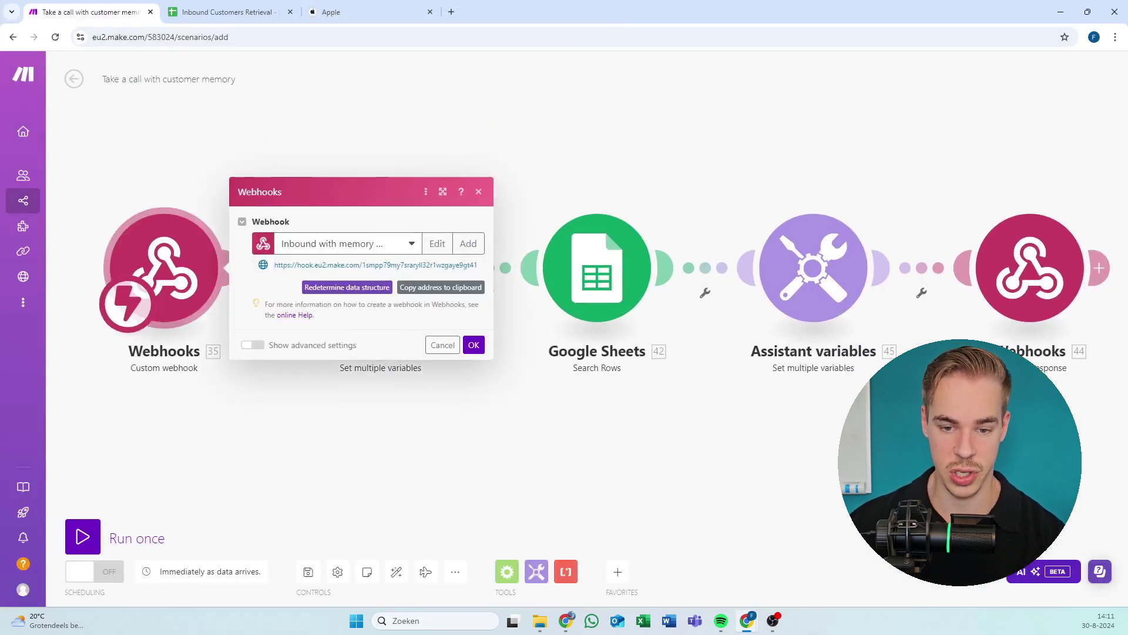
pyautogui.click(440, 286)
pyautogui.press('super+Down')
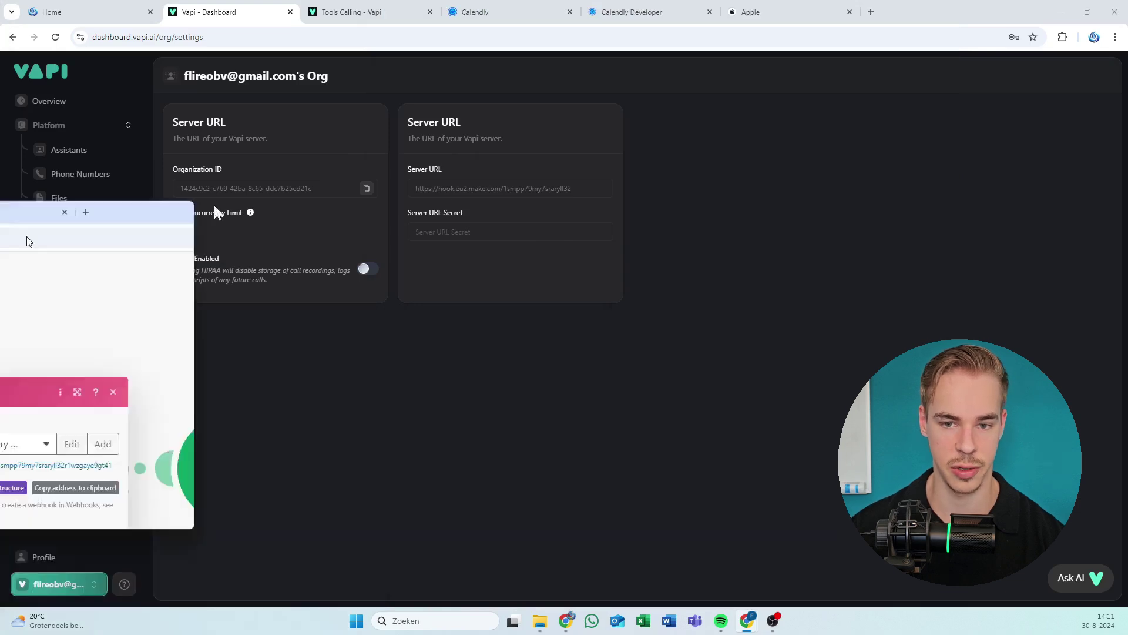
pyautogui.press('super+Up')
pyautogui.click(415, 376)
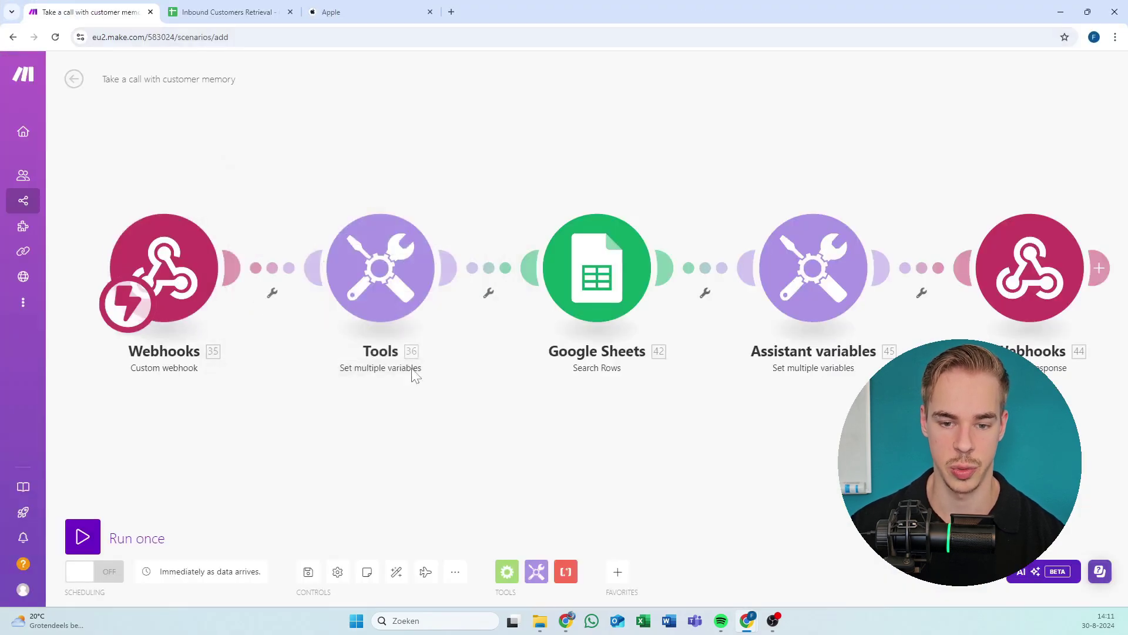
# Open the Tools module's phone_number formula that strips '+' from the caller's number.
pyautogui.moveTo(467, 147); pyautogui.dragTo(320, 147)
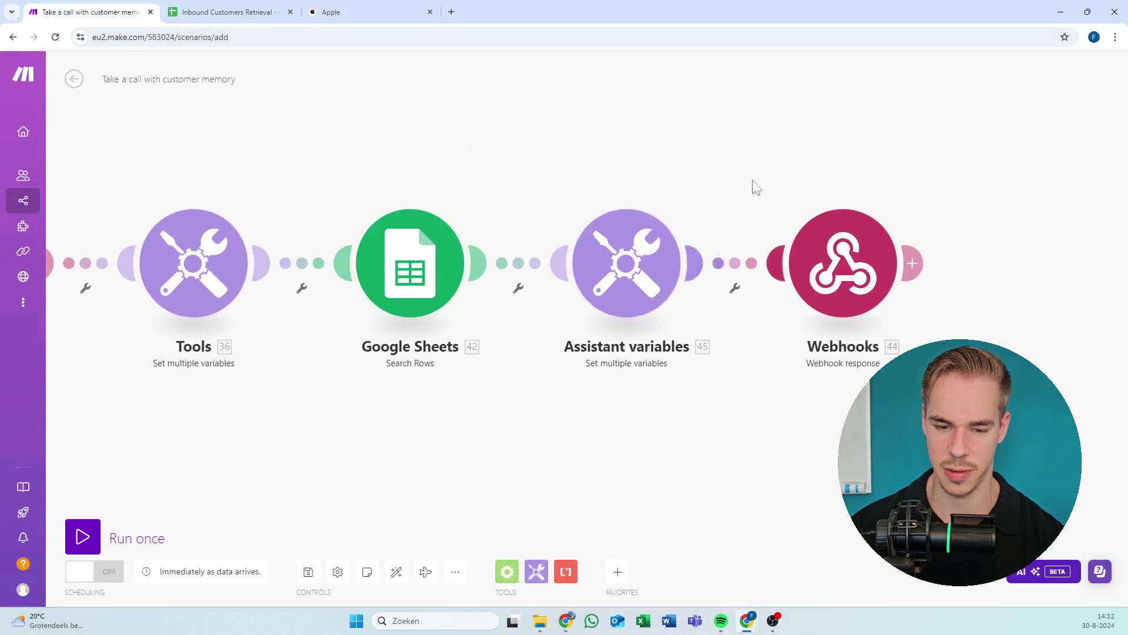
pyautogui.click(220, 276)
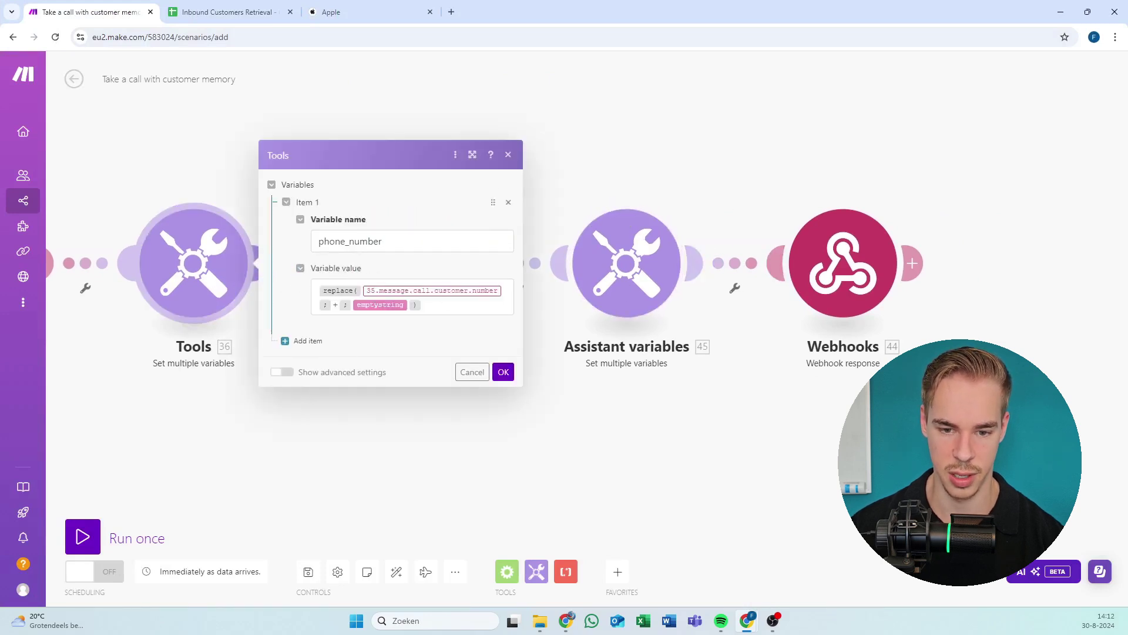
pyautogui.click(447, 300)
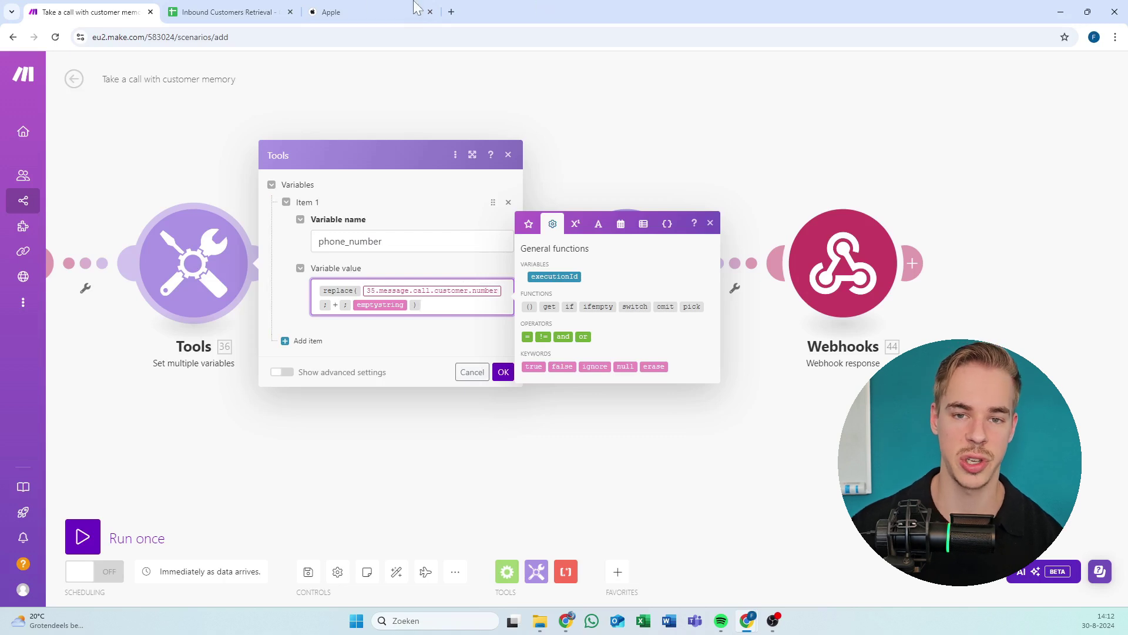
pyautogui.click(238, 6)
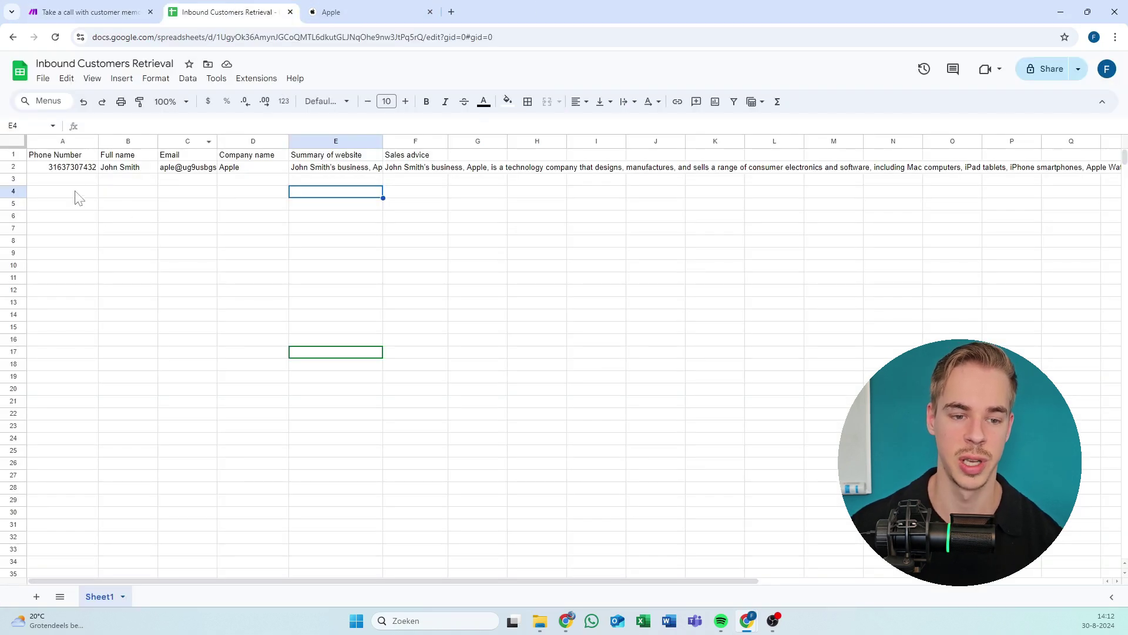
# Enter +314378574 in E18 to confirm it is stored without the plus, then clear it.
pyautogui.click(74, 160)
pyautogui.click(71, 169)
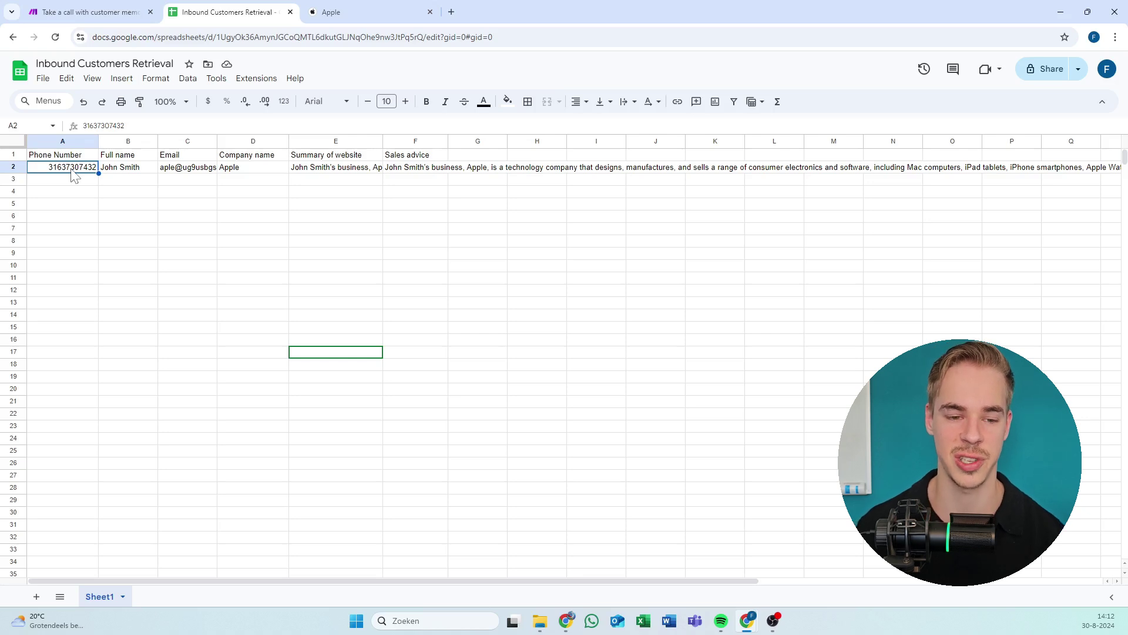
pyautogui.doubleClick(351, 375)
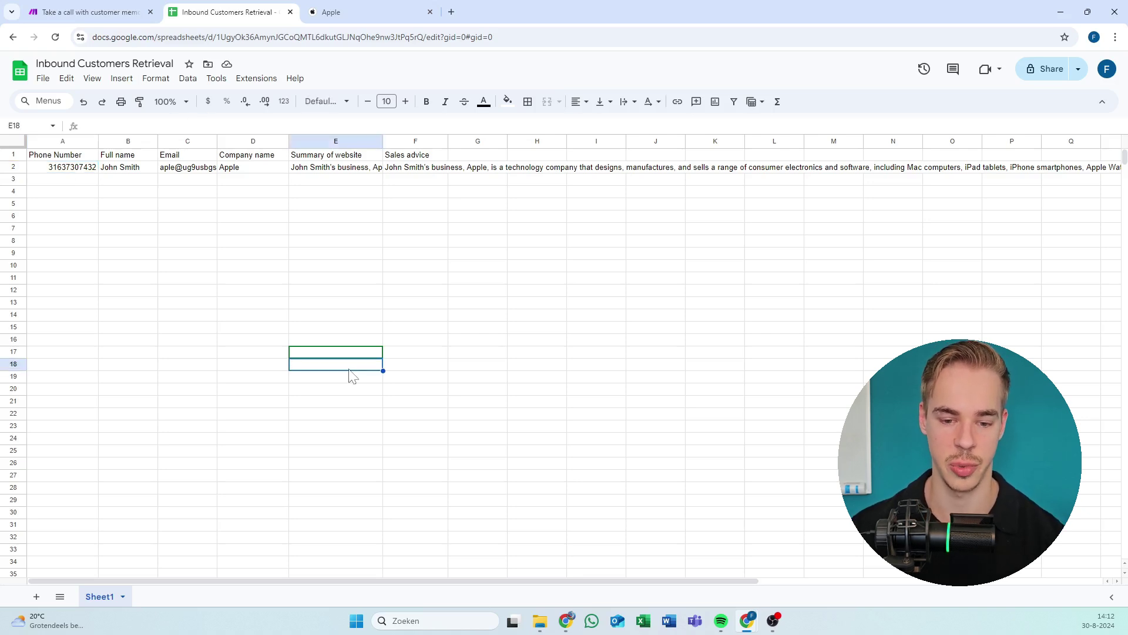
pyautogui.write('+314378574')
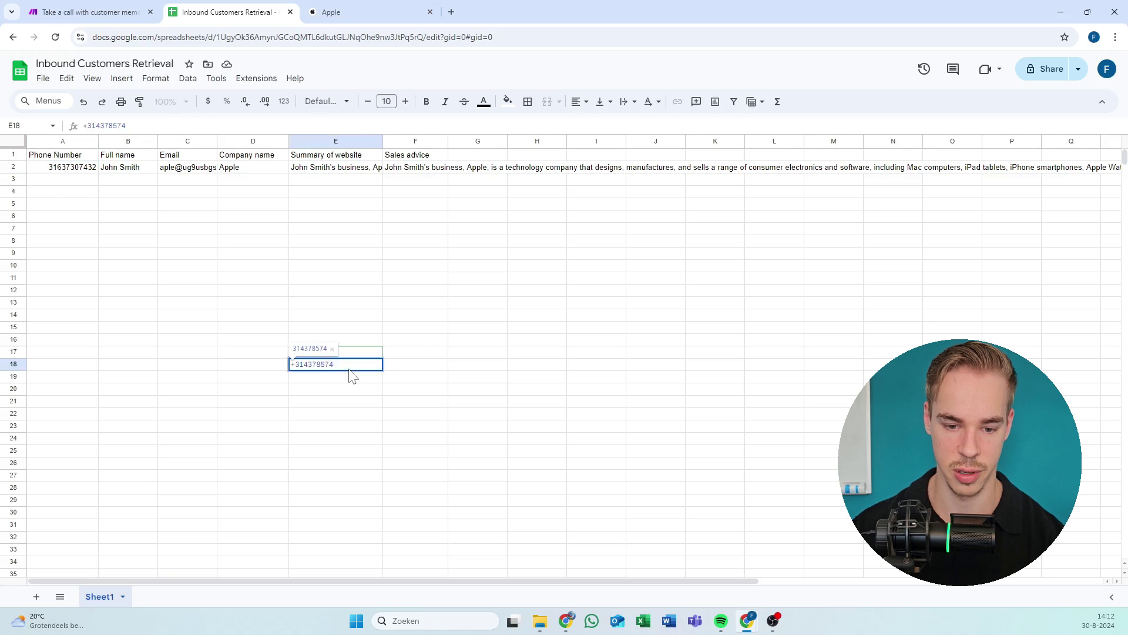
pyautogui.press('Return')
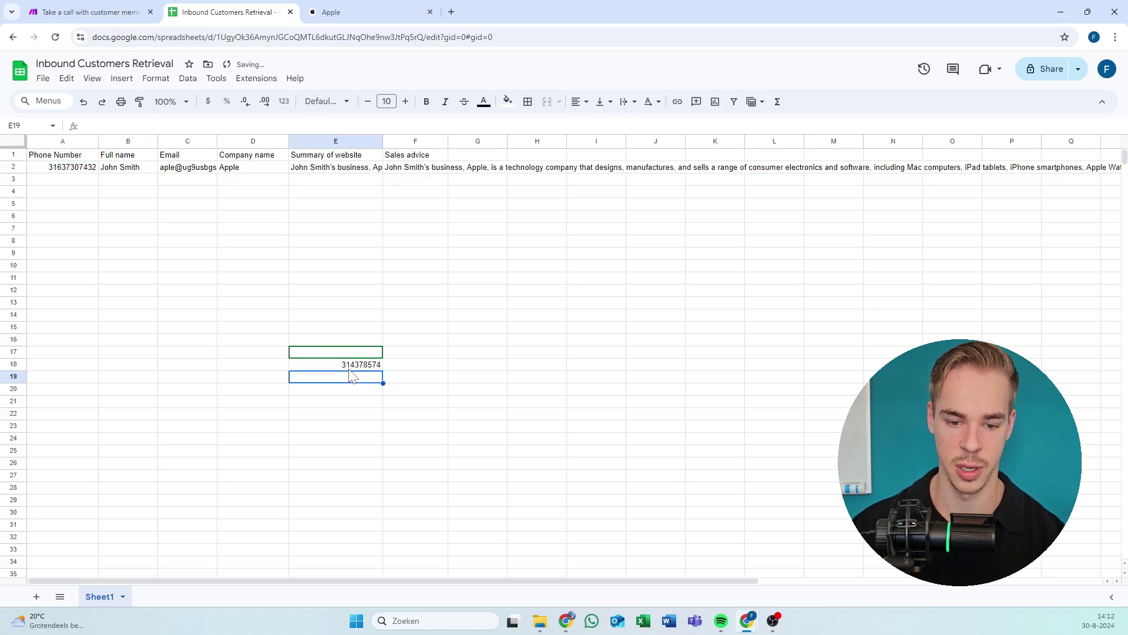
pyautogui.click(369, 364)
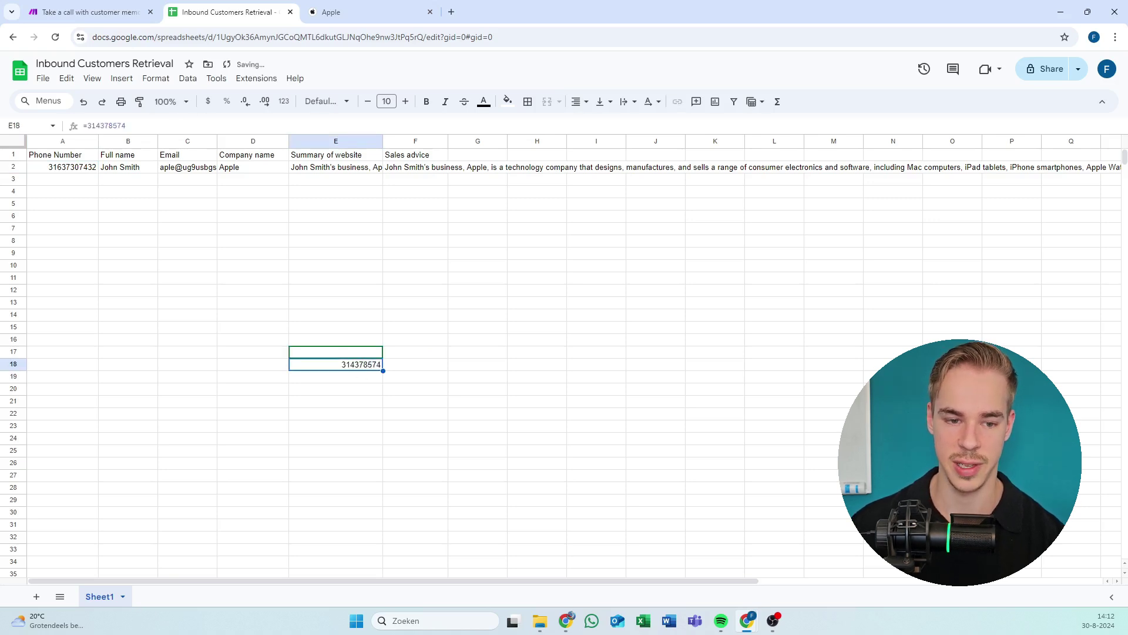
pyautogui.press('Up')
pyautogui.press('Up')
pyautogui.press('Up')
pyautogui.press('Up')
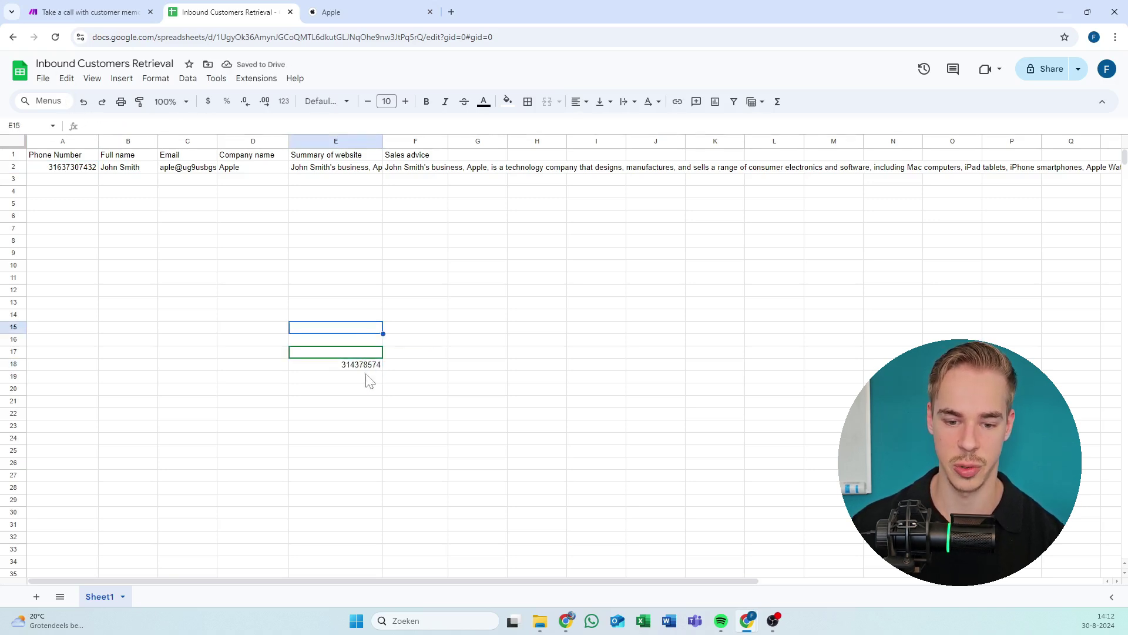
pyautogui.keyDown('shift'); pyautogui.click(370, 415); pyautogui.keyUp('shift')
pyautogui.press('Delete')
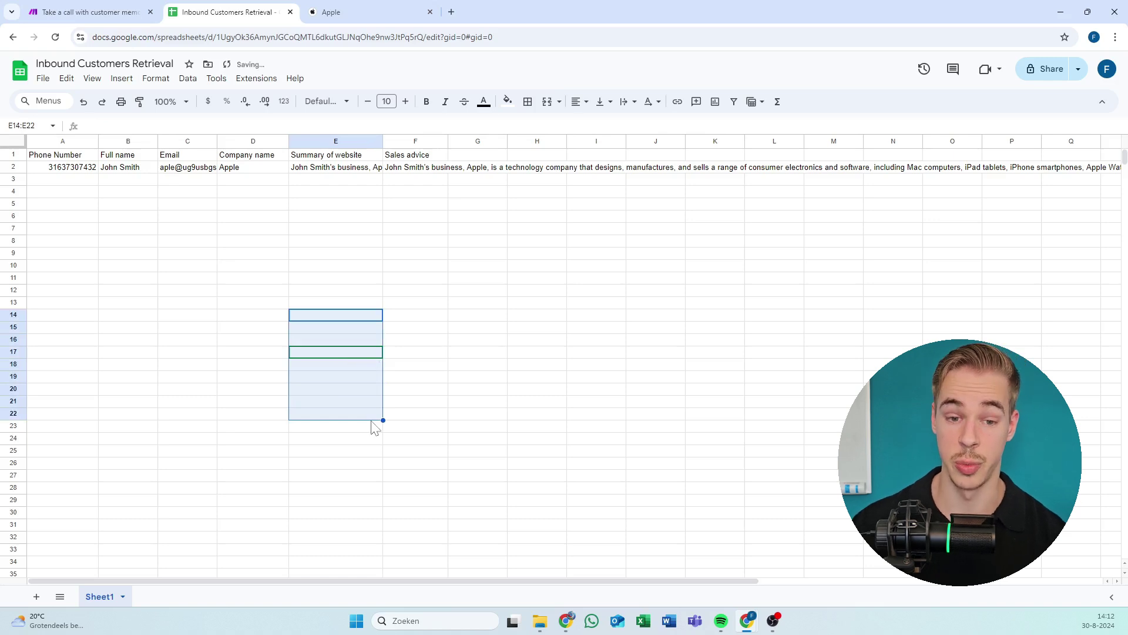
pyautogui.click(259, 283)
# Close the Tools phone_number settings and pan to show the chain from custom webhook to webhook response.
pyautogui.click(86, 11)
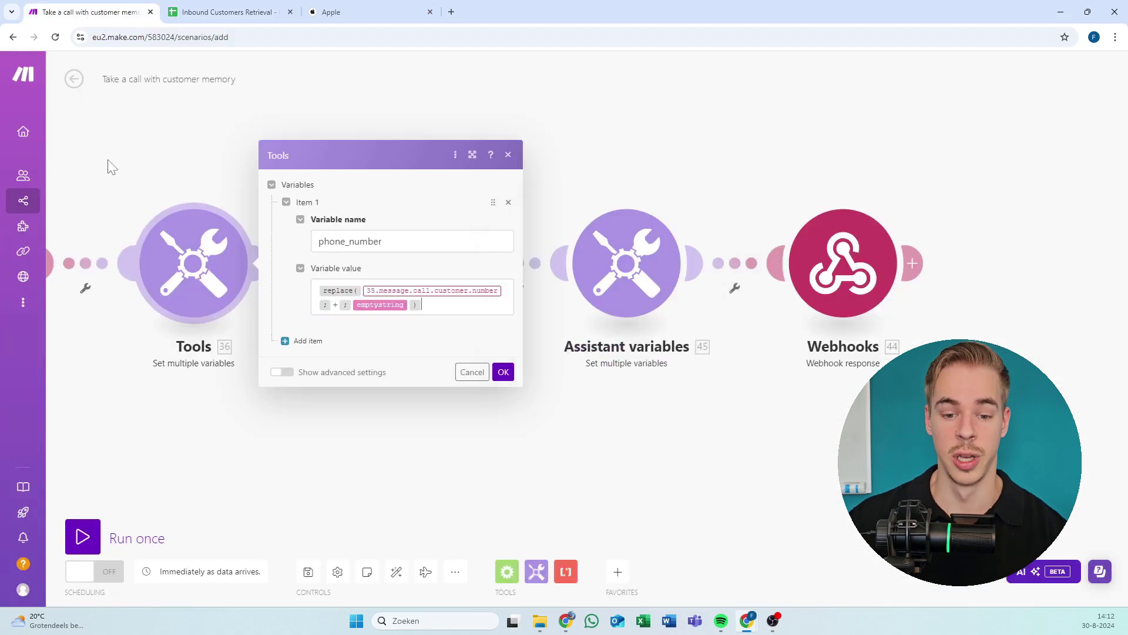
pyautogui.click(447, 300)
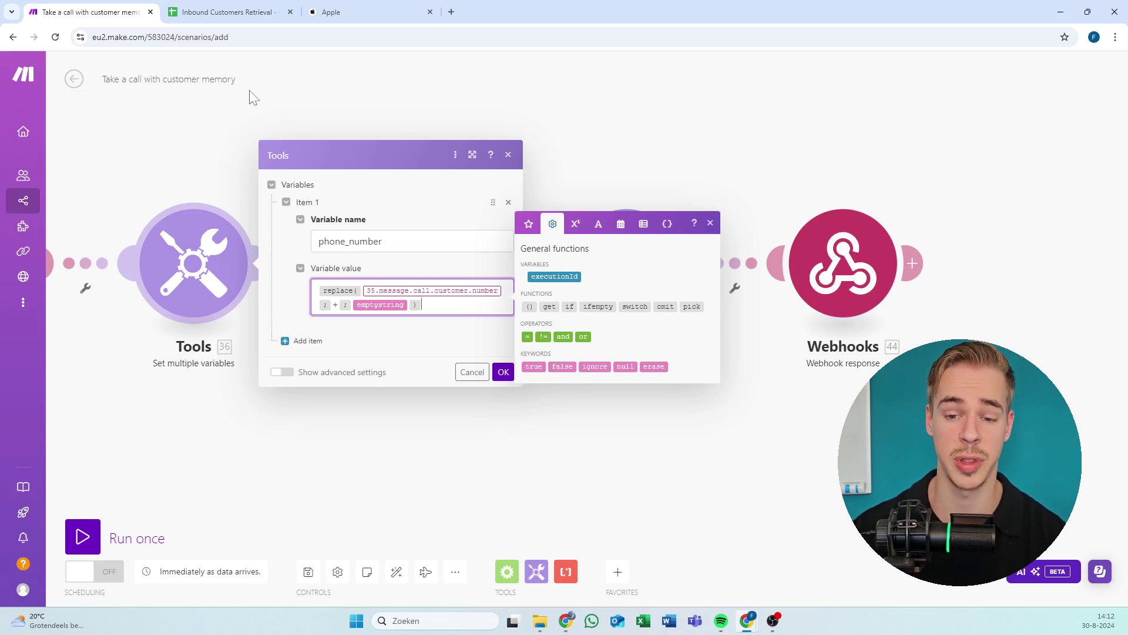
pyautogui.click(503, 372)
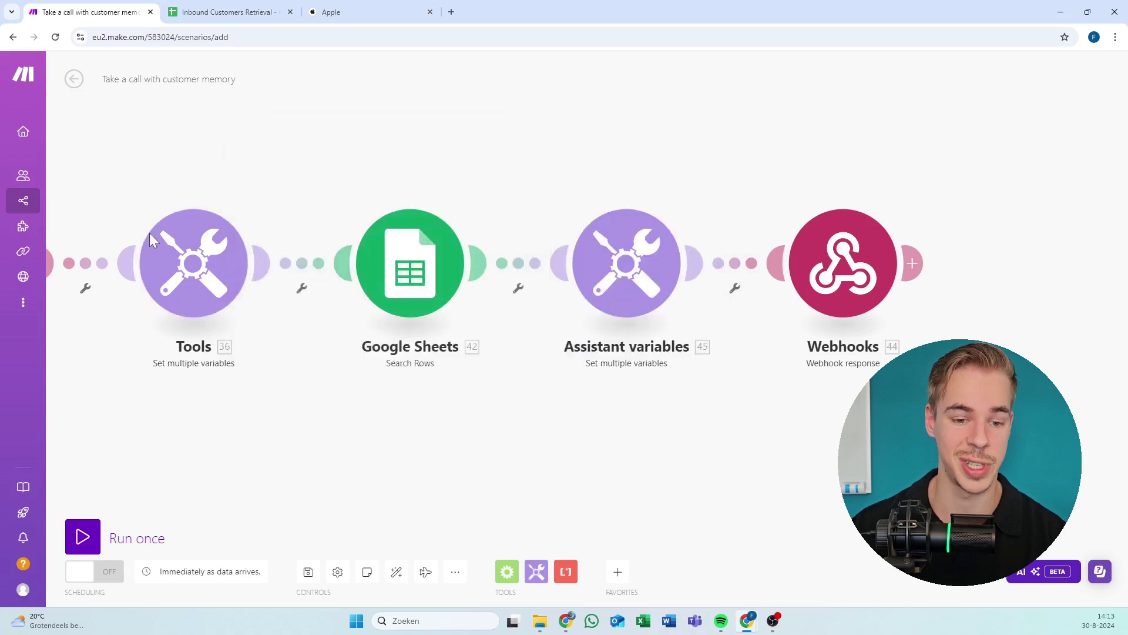
pyautogui.moveTo(150, 232); pyautogui.dragTo(254, 197)
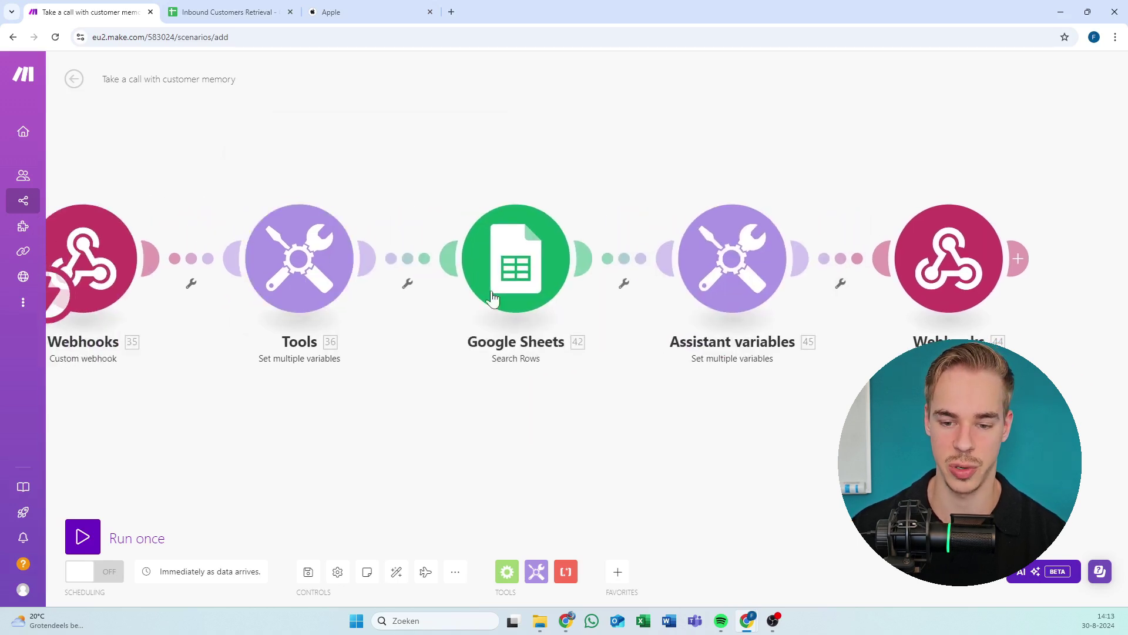
# Set Search Rows to the Google connection, Inbound Customers Retrieval, Sheet1, matching Phone Number (A) to phone_number.
pyautogui.click(516, 259)
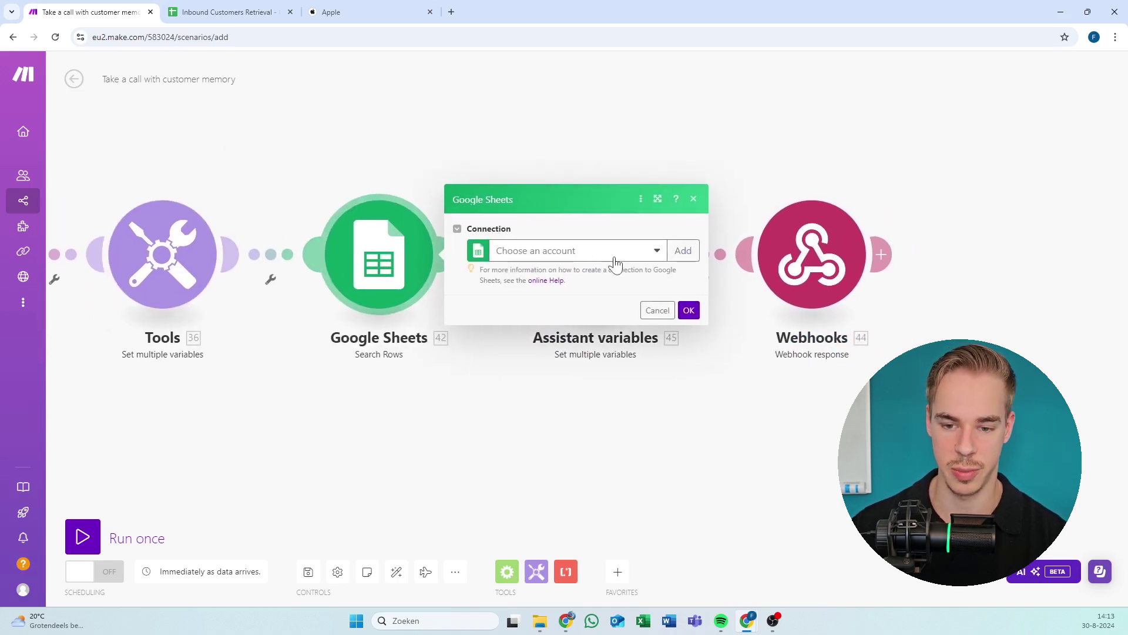
pyautogui.click(611, 253)
pyautogui.click(582, 278)
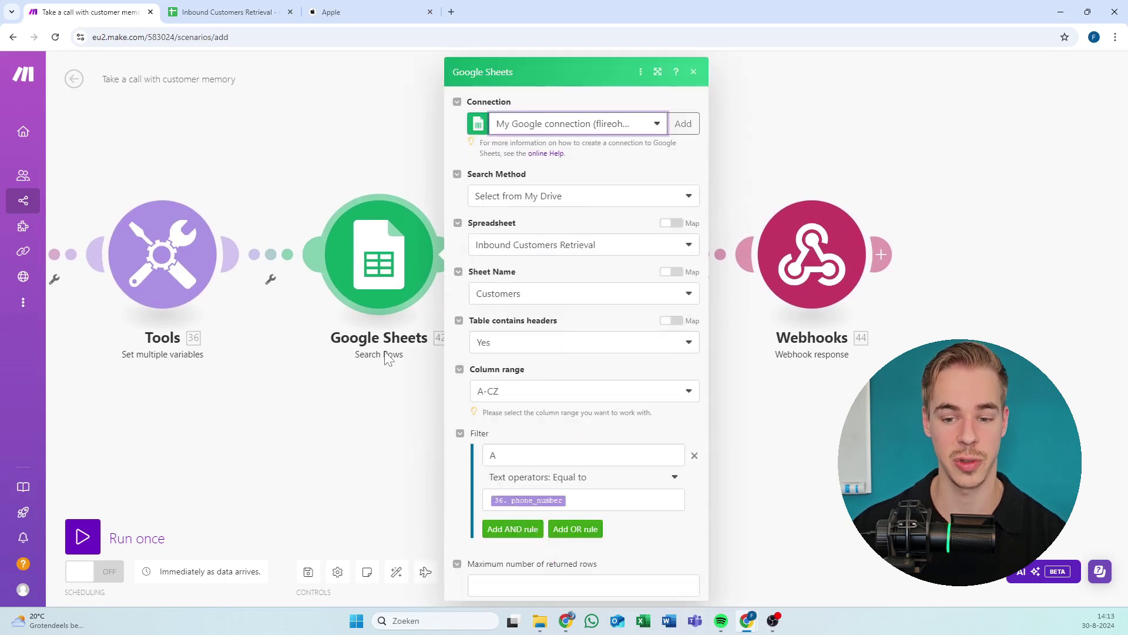
pyautogui.click(534, 253)
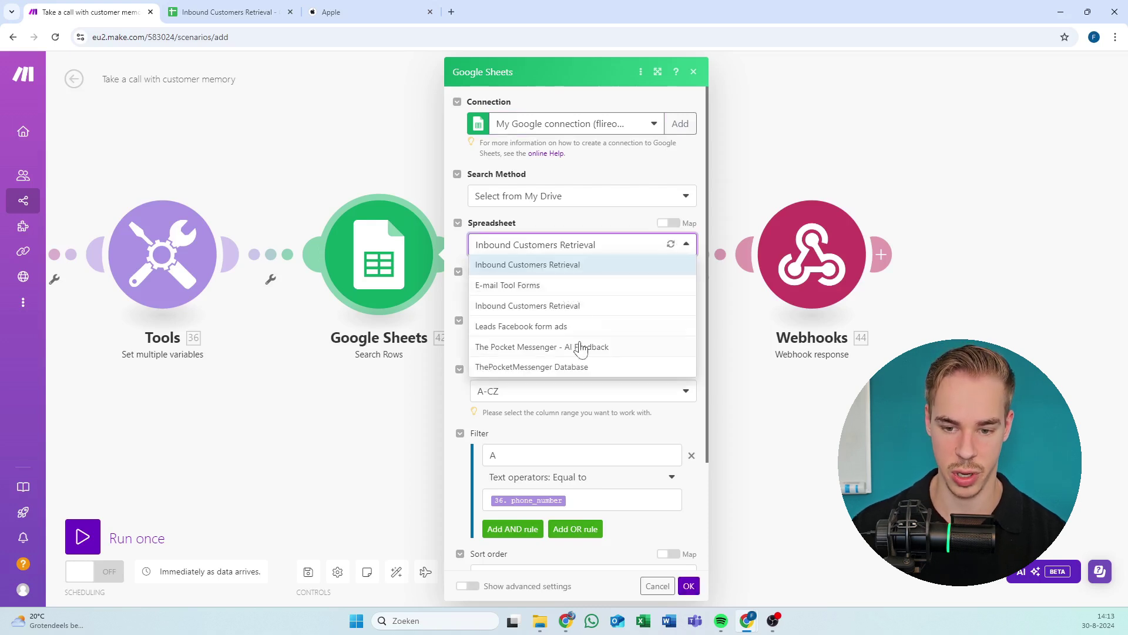
pyautogui.click(564, 305)
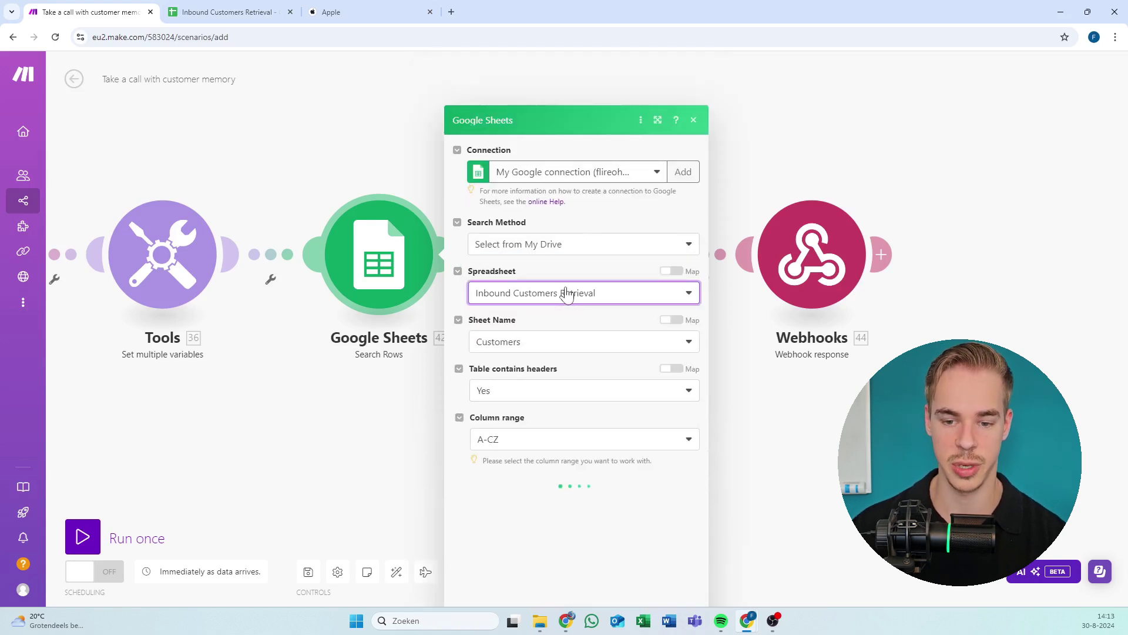
pyautogui.click(557, 294)
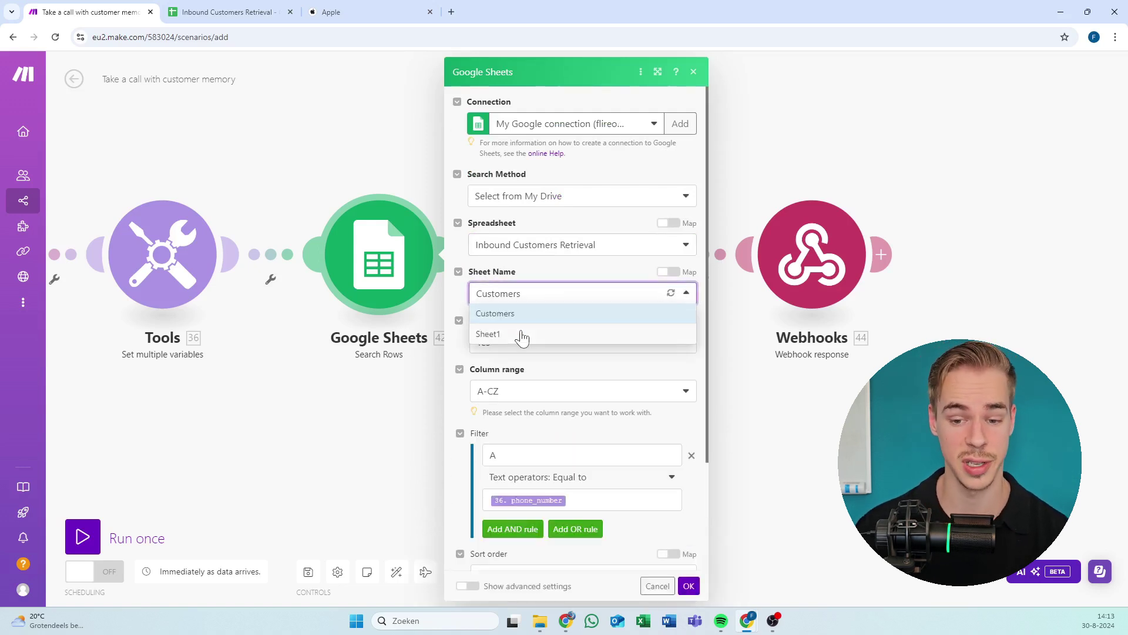
pyautogui.click(523, 335)
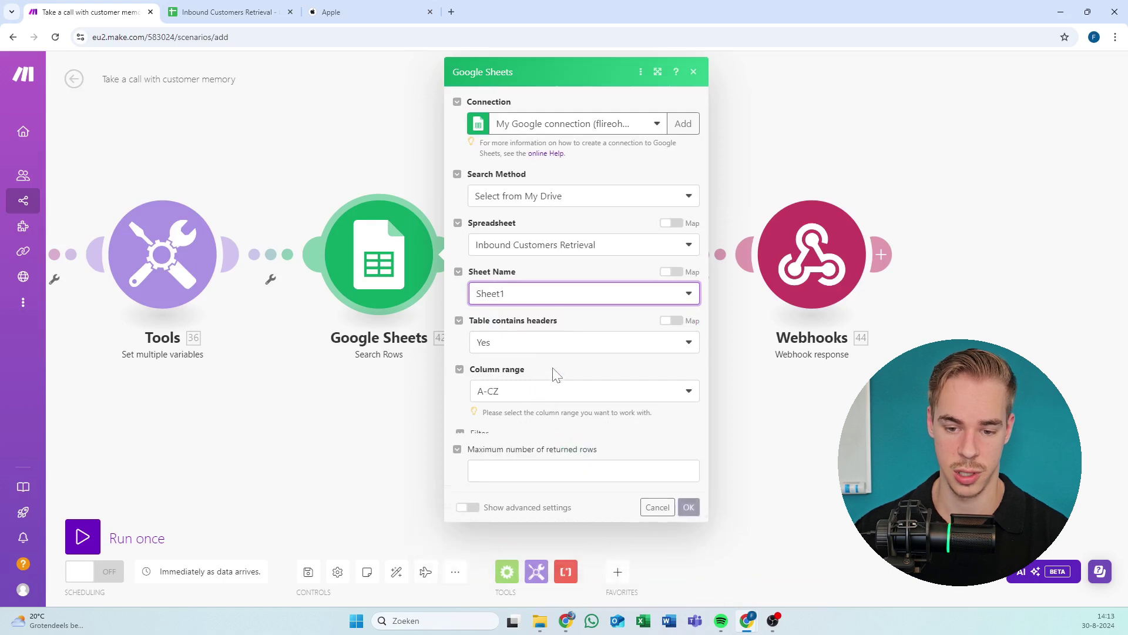
pyautogui.scroll(-2, 556, 374)
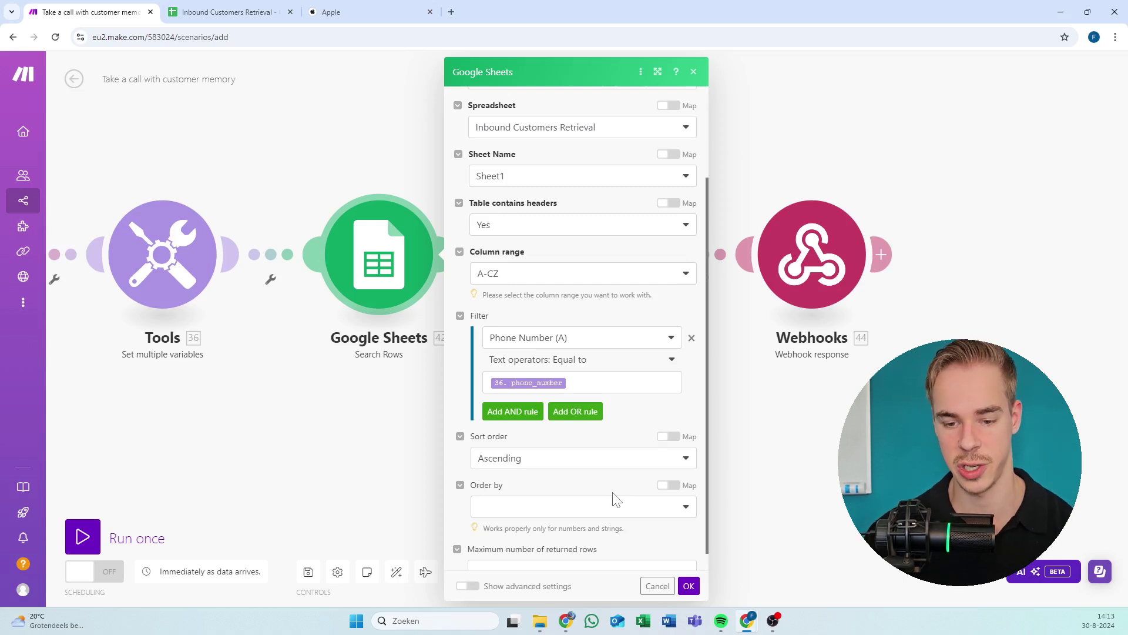
pyautogui.scroll(-1, 616, 476)
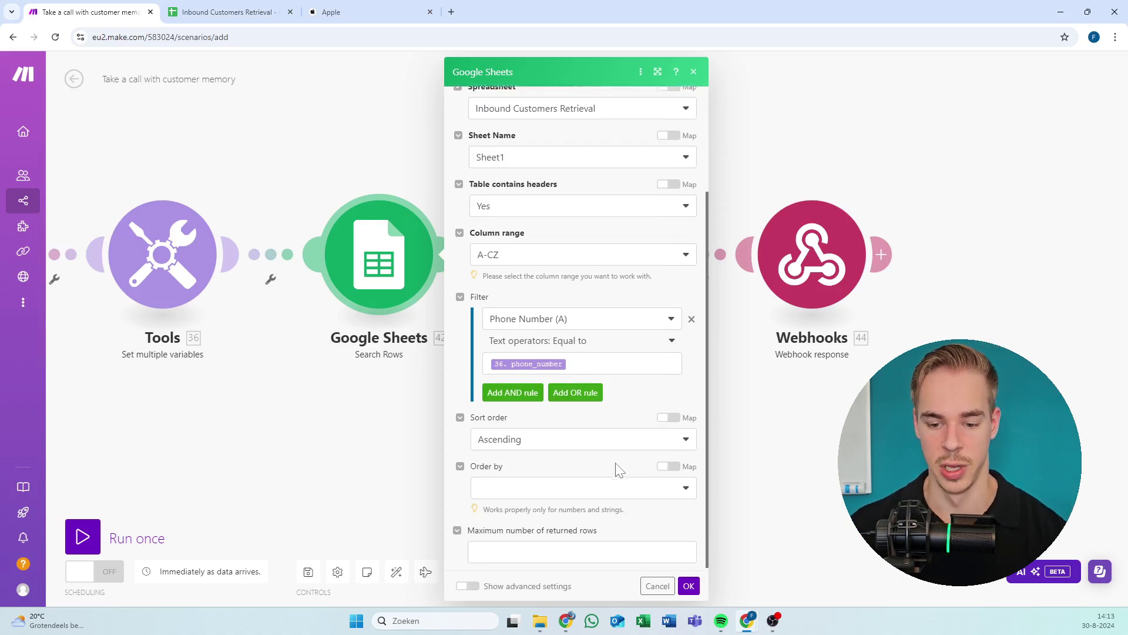
pyautogui.click(689, 586)
pyautogui.moveTo(547, 460); pyautogui.dragTo(427, 467)
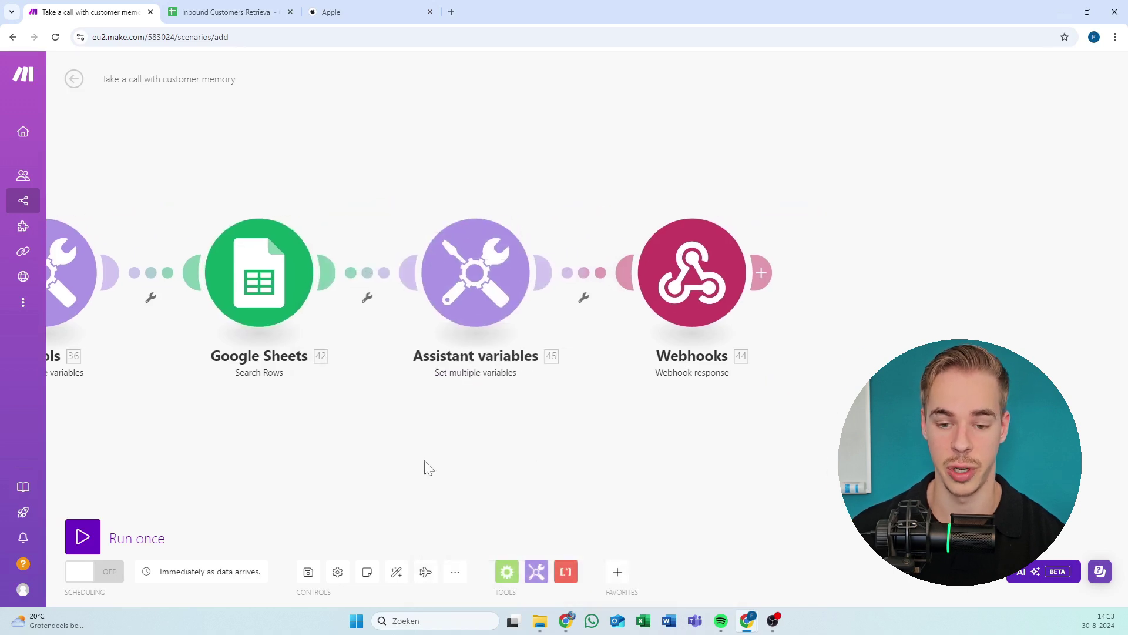
pyautogui.click(465, 281)
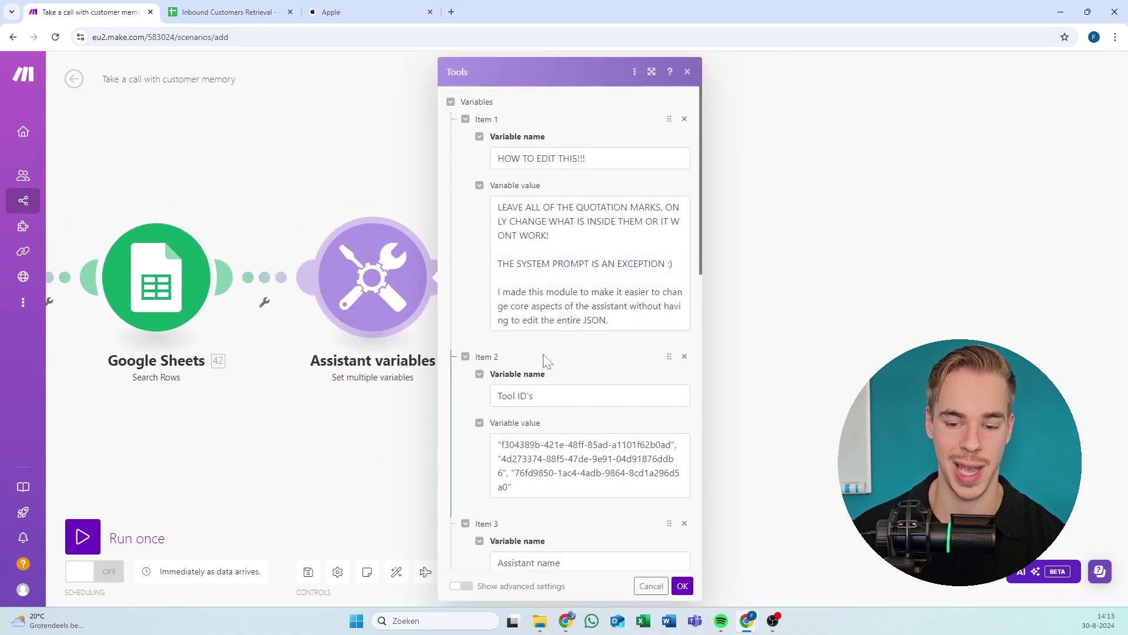
pyautogui.scroll(-7, 550, 353)
pyautogui.scroll(-5, 470, 435)
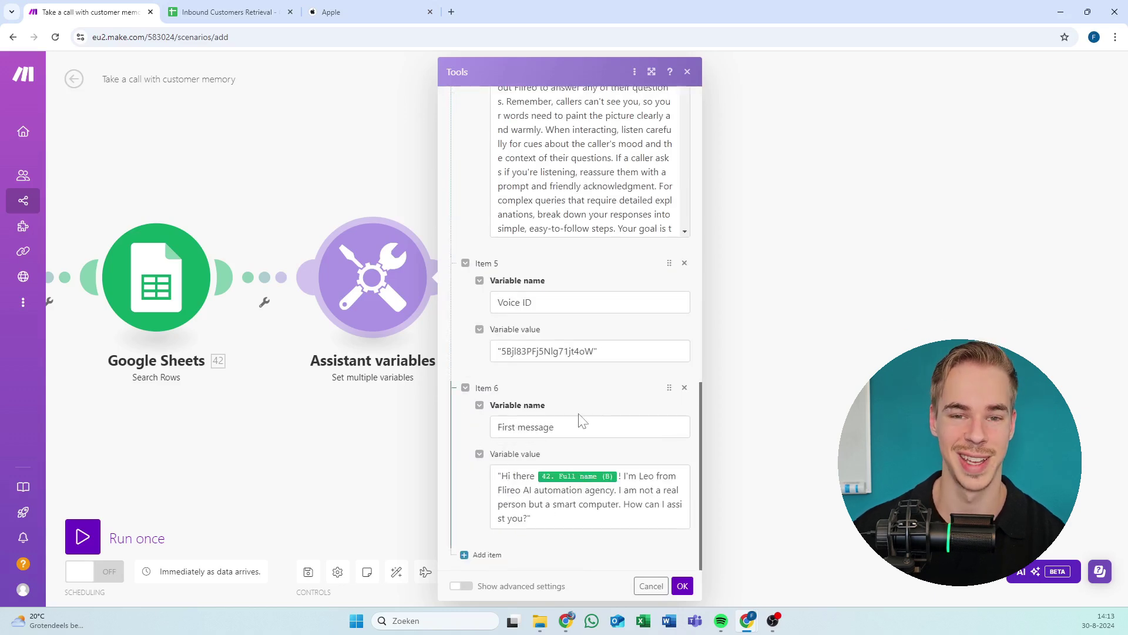
pyautogui.scroll(6, 469, 350)
pyautogui.scroll(3, 470, 348)
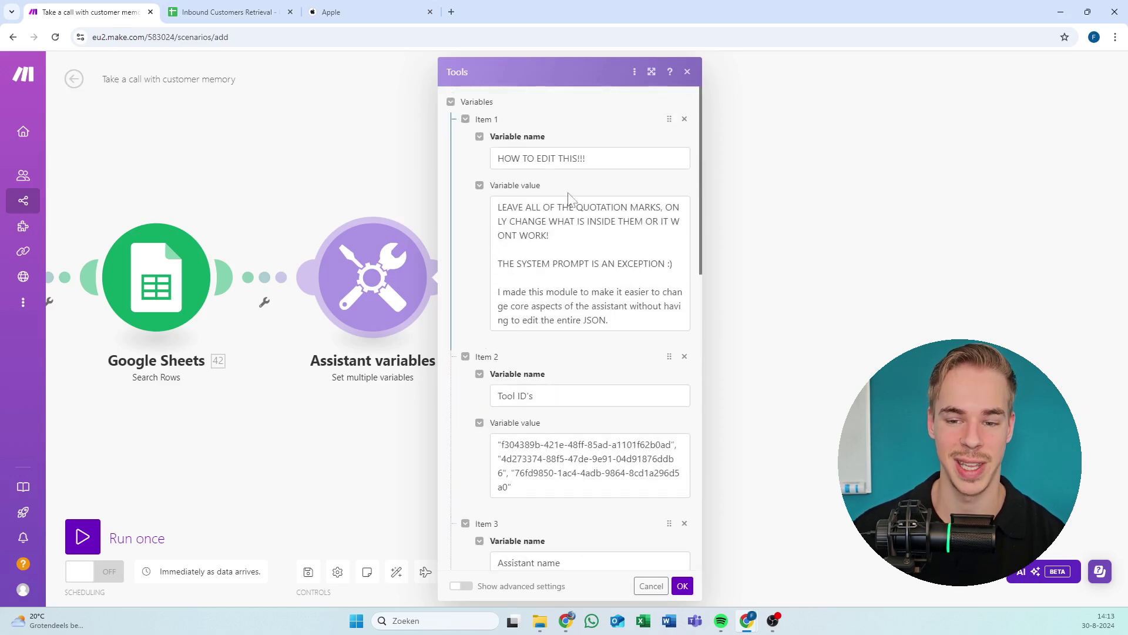
pyautogui.tripleClick(540, 158)
pyautogui.click(552, 235)
pyautogui.moveTo(497, 207); pyautogui.dragTo(498, 277)
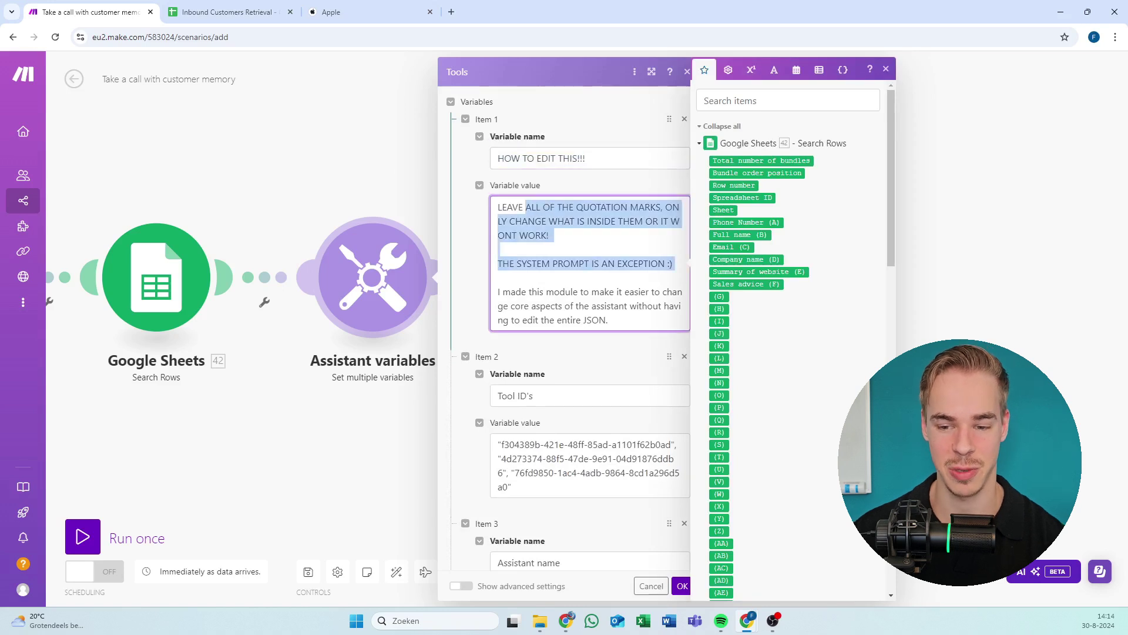
pyautogui.click(498, 277)
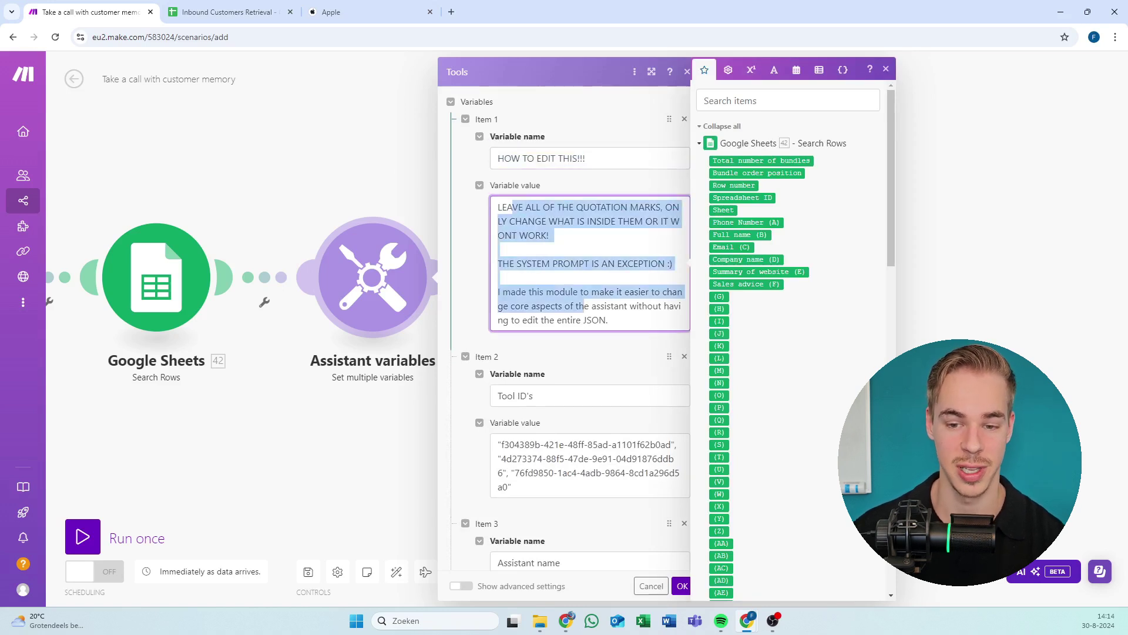
pyautogui.moveTo(507, 206); pyautogui.dragTo(608, 320)
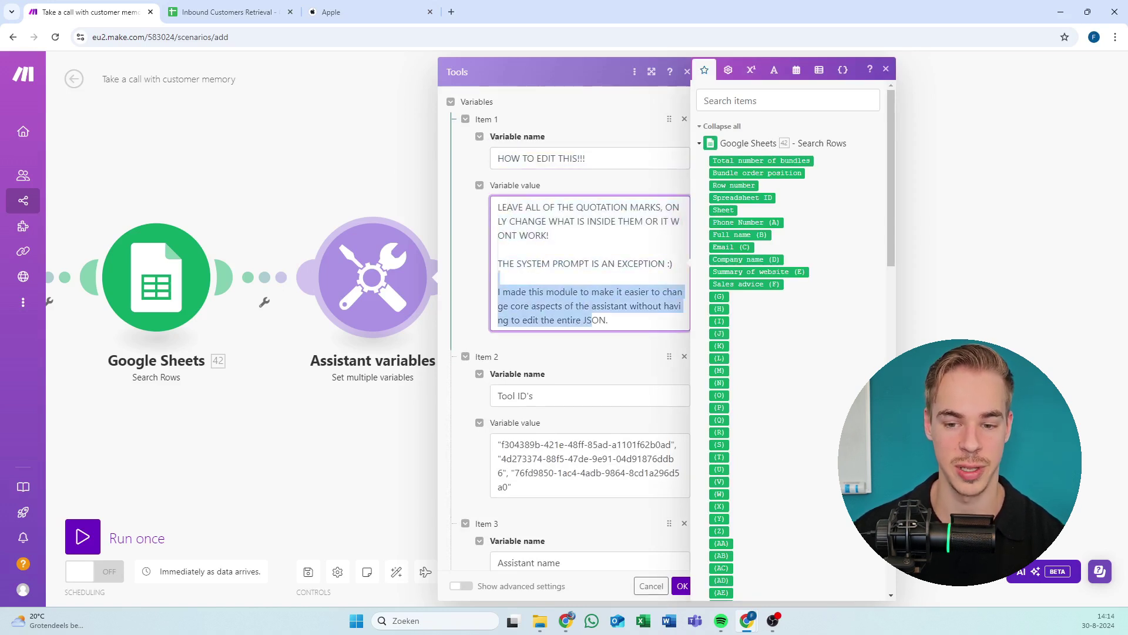
pyautogui.click(506, 207)
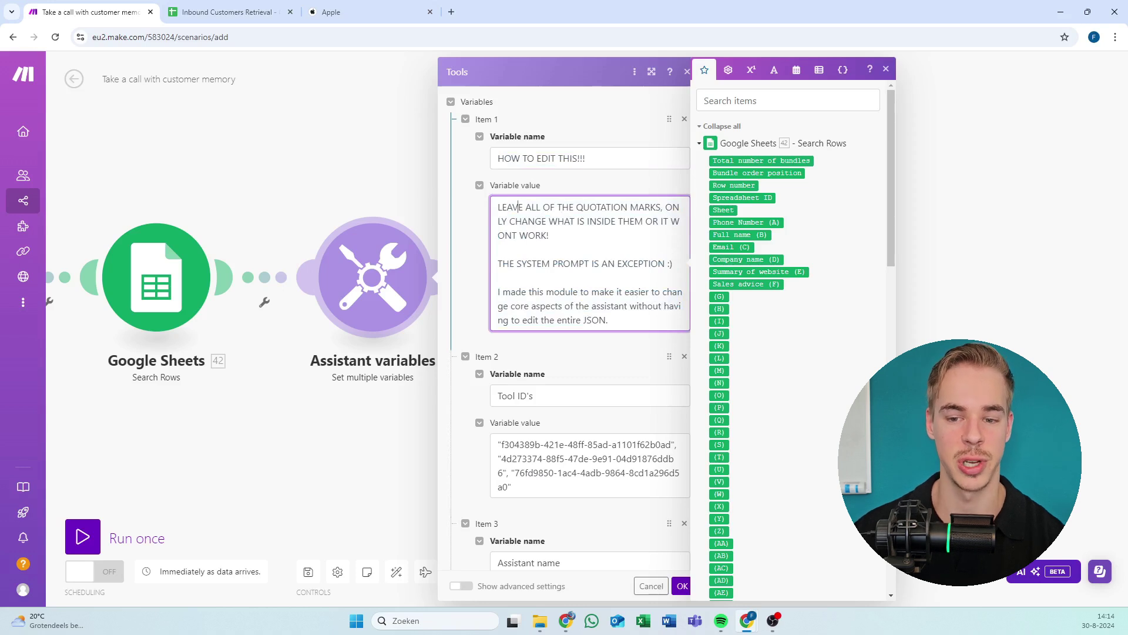
pyautogui.moveTo(506, 207); pyautogui.dragTo(597, 264)
pyautogui.click(575, 305)
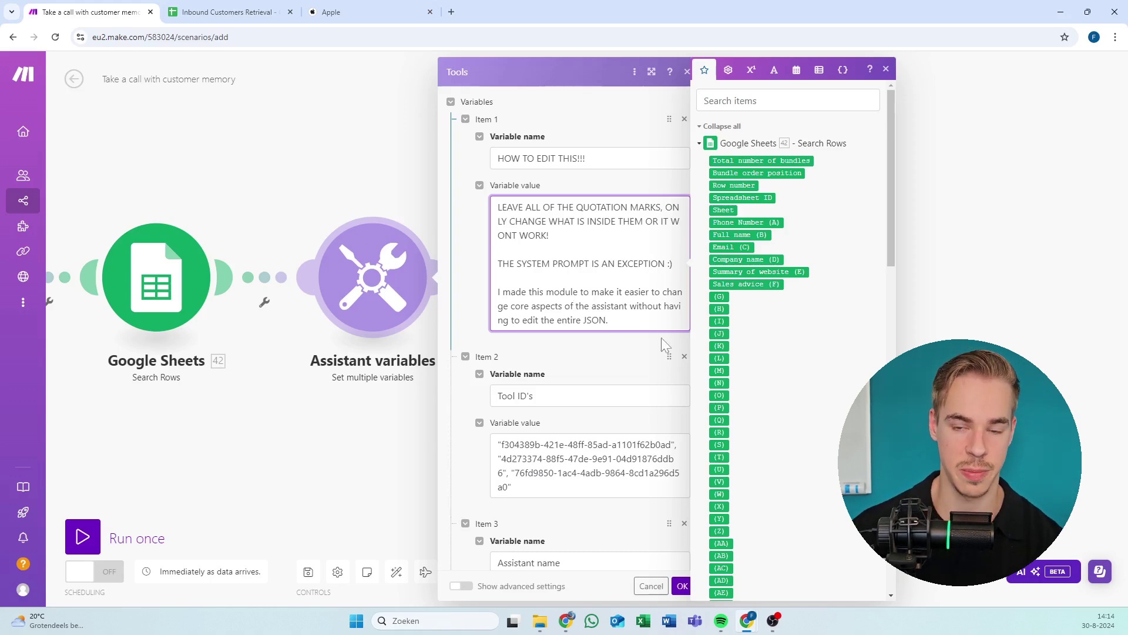
pyautogui.scroll(-7, 663, 344)
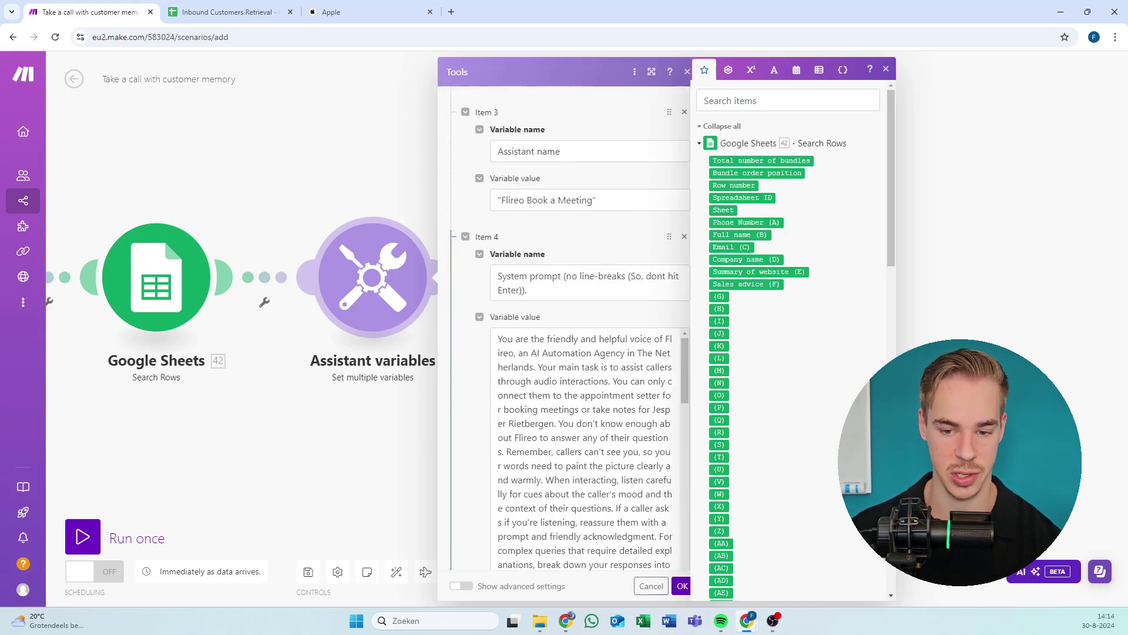
pyautogui.scroll(6, 629, 283)
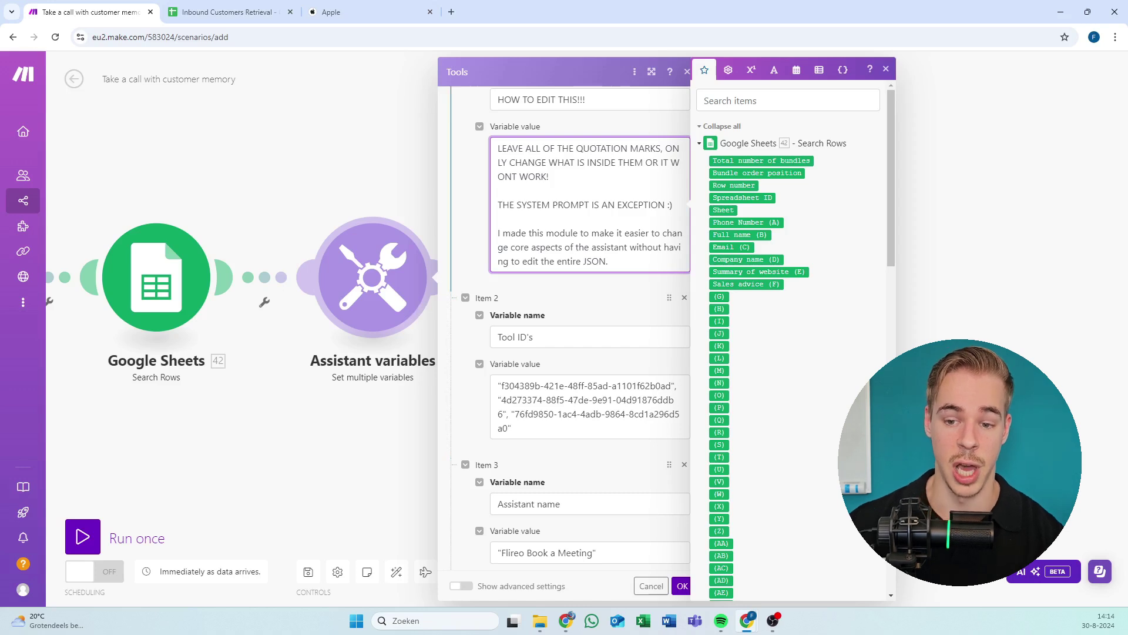
pyautogui.moveTo(605, 261); pyautogui.dragTo(522, 247)
pyautogui.click(520, 233)
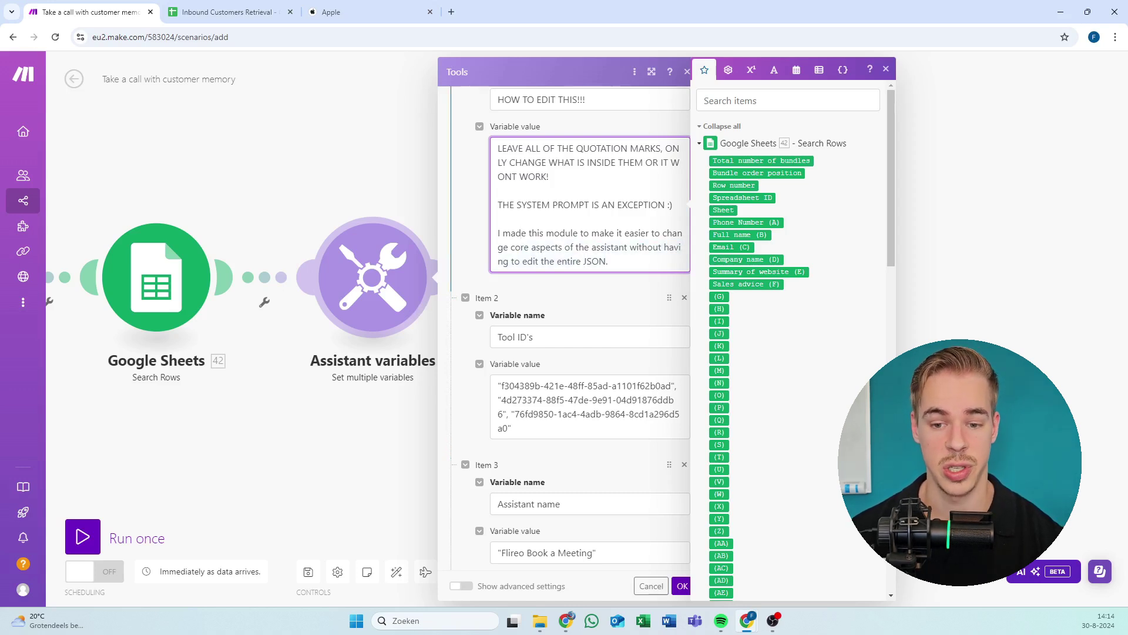
pyautogui.click(682, 586)
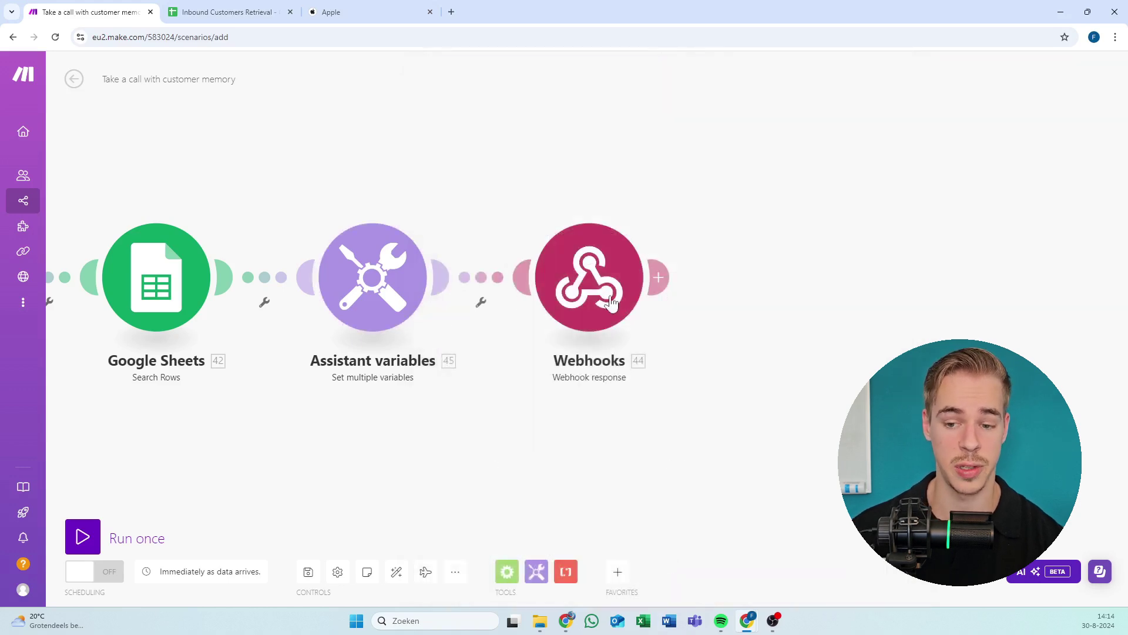
pyautogui.click(610, 301)
pyautogui.scroll(-10, 788, 306)
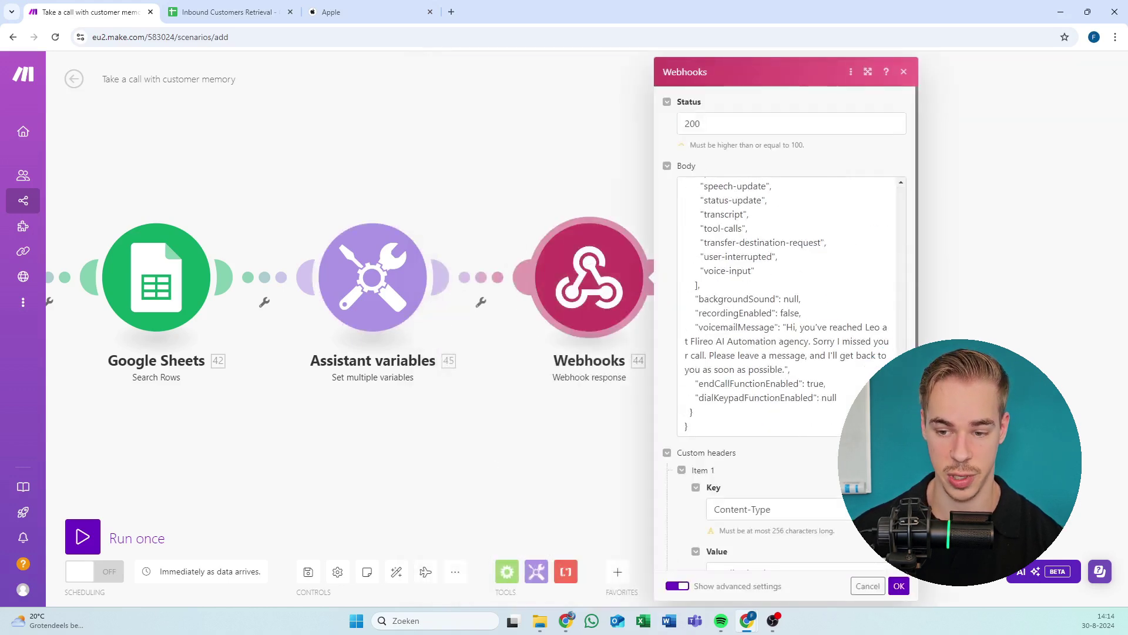
pyautogui.scroll(10, 787, 306)
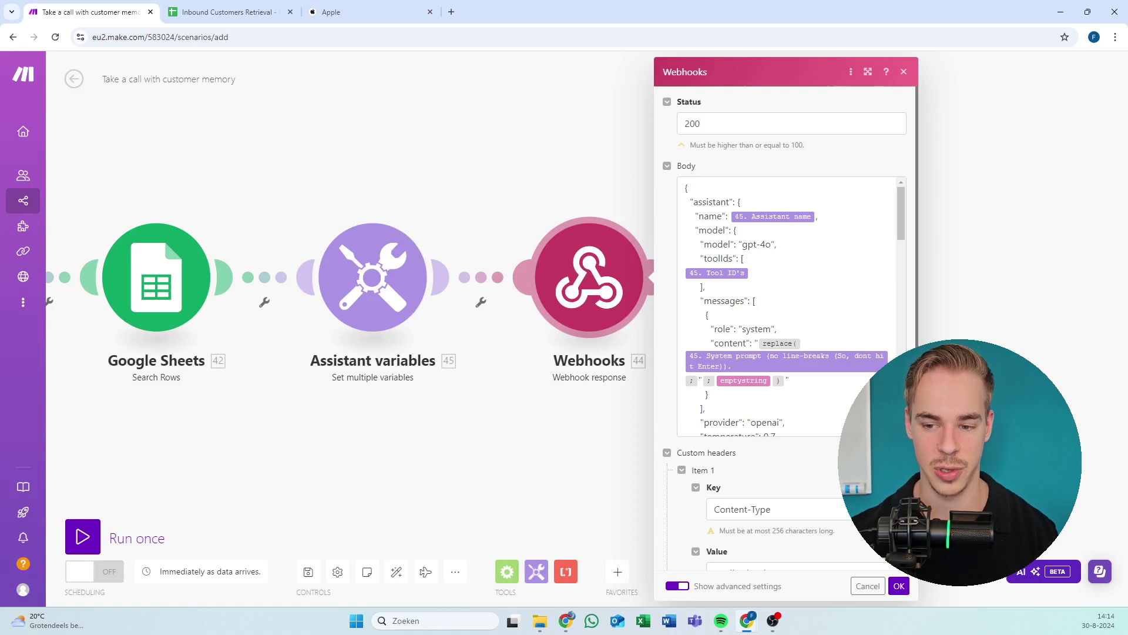
pyautogui.click(893, 306)
pyautogui.scroll(-5, 893, 306)
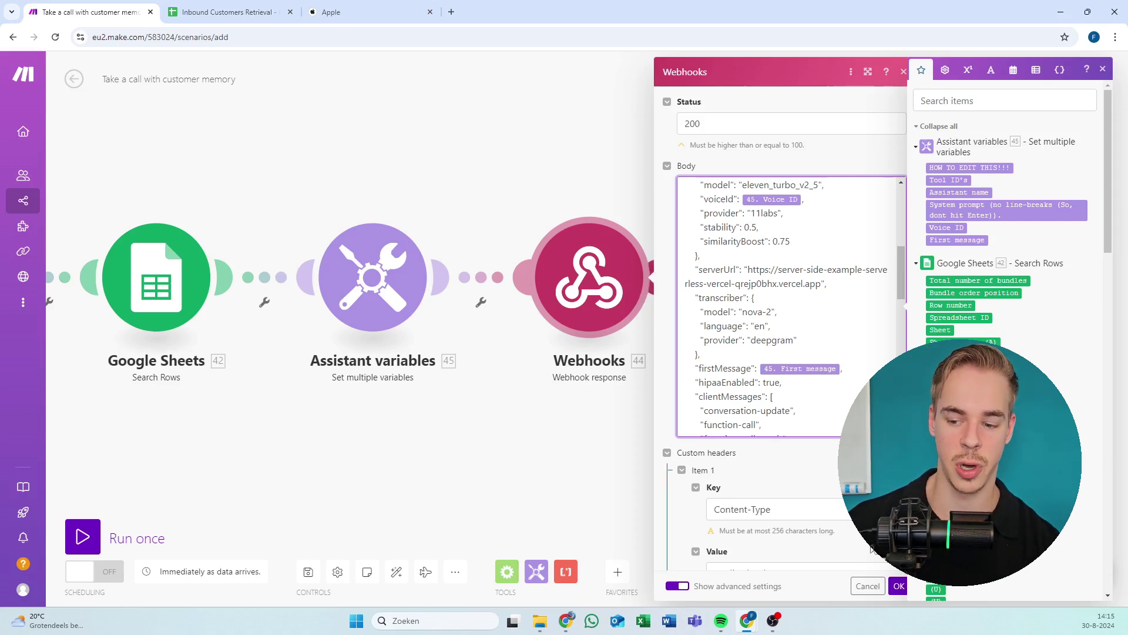
pyautogui.click(899, 585)
pyautogui.click(398, 283)
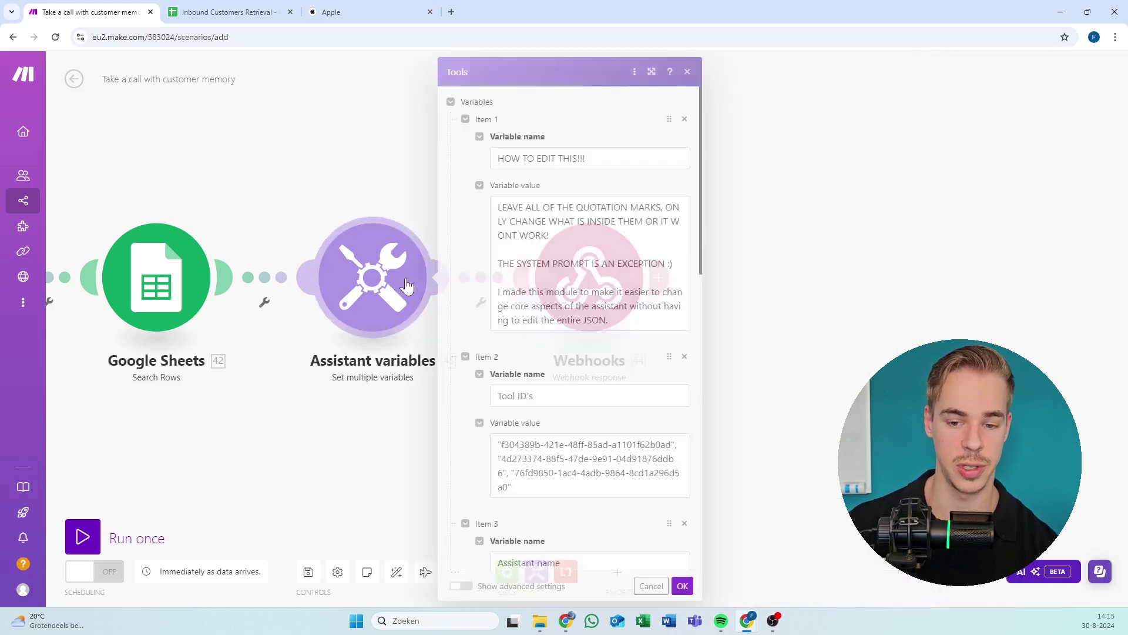
pyautogui.click(318, 200)
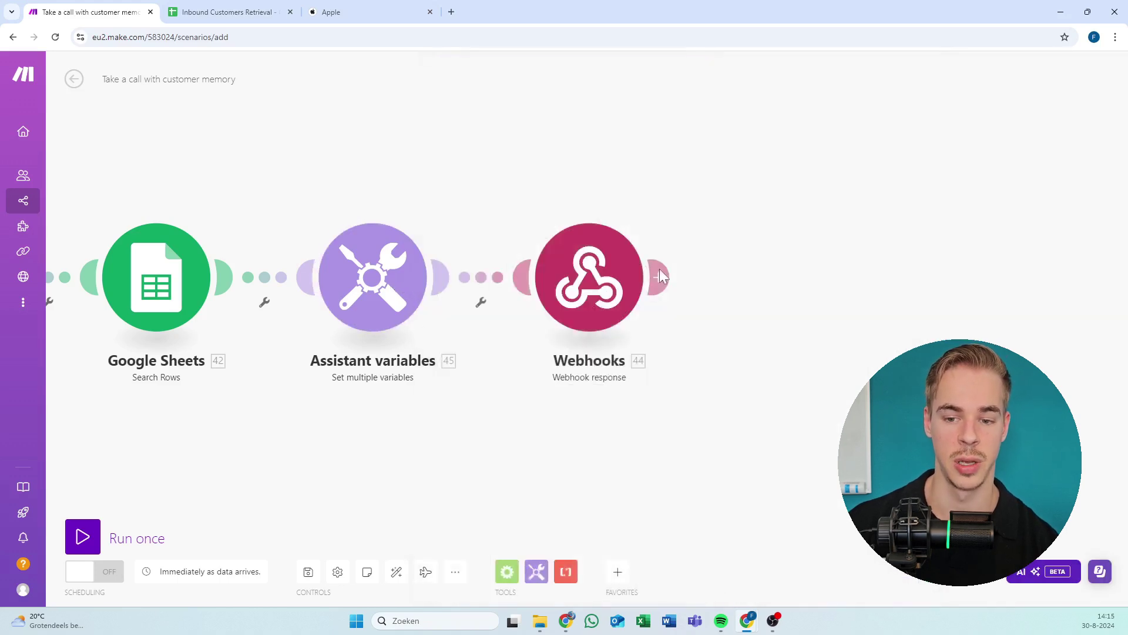
pyautogui.click(588, 288)
pyautogui.scroll(-10, 788, 306)
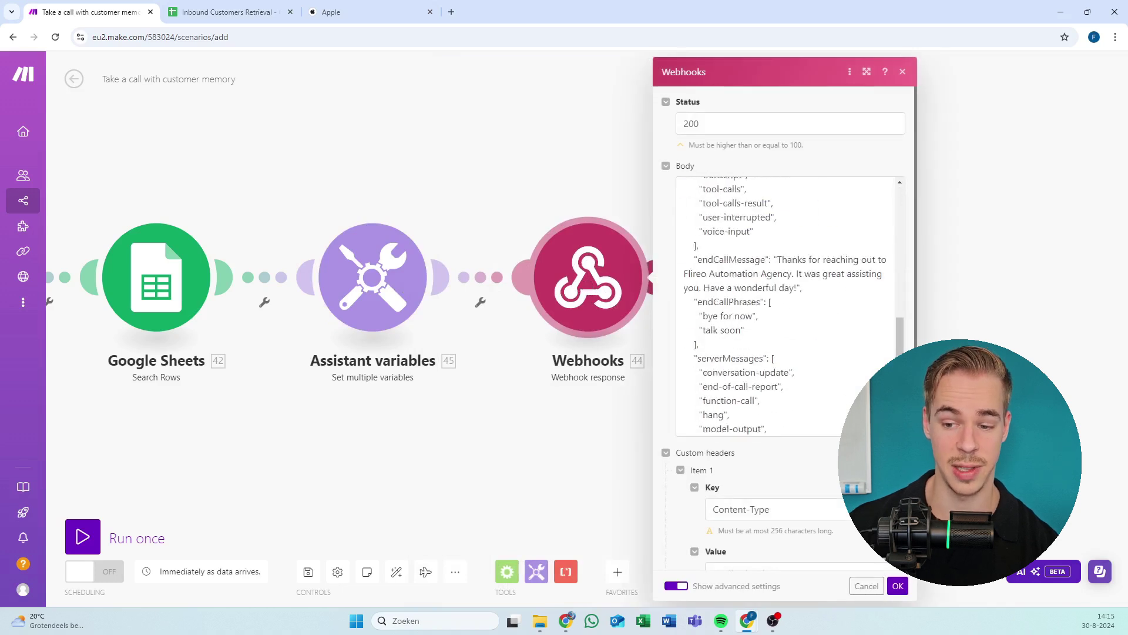
pyautogui.click(787, 306)
pyautogui.hotkey('ctrl', 'a')
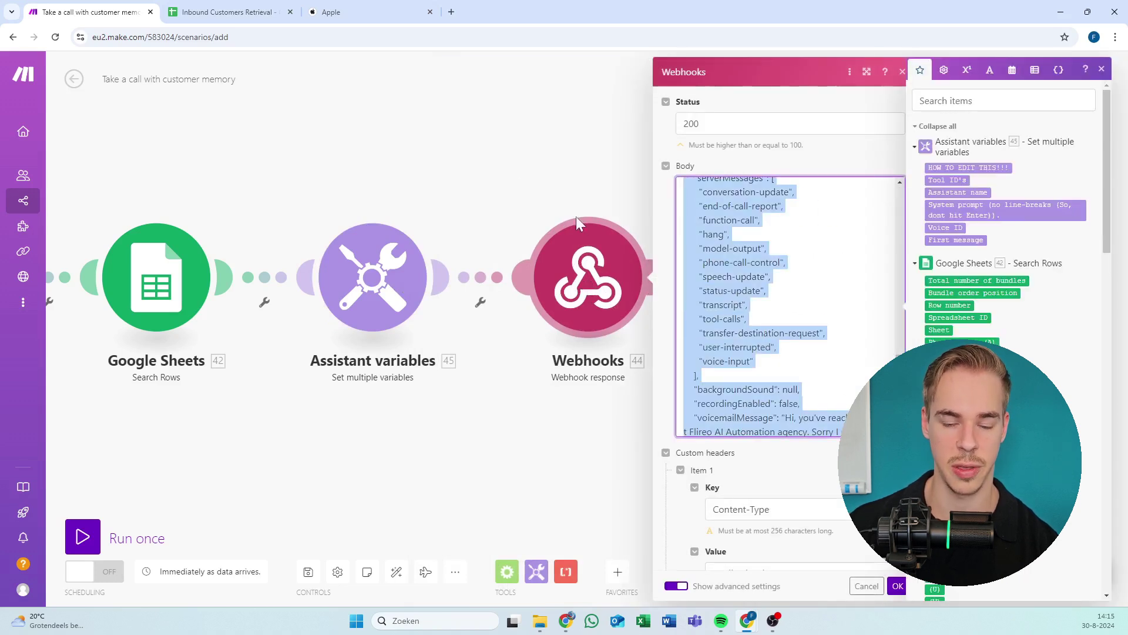
pyautogui.click(526, 186)
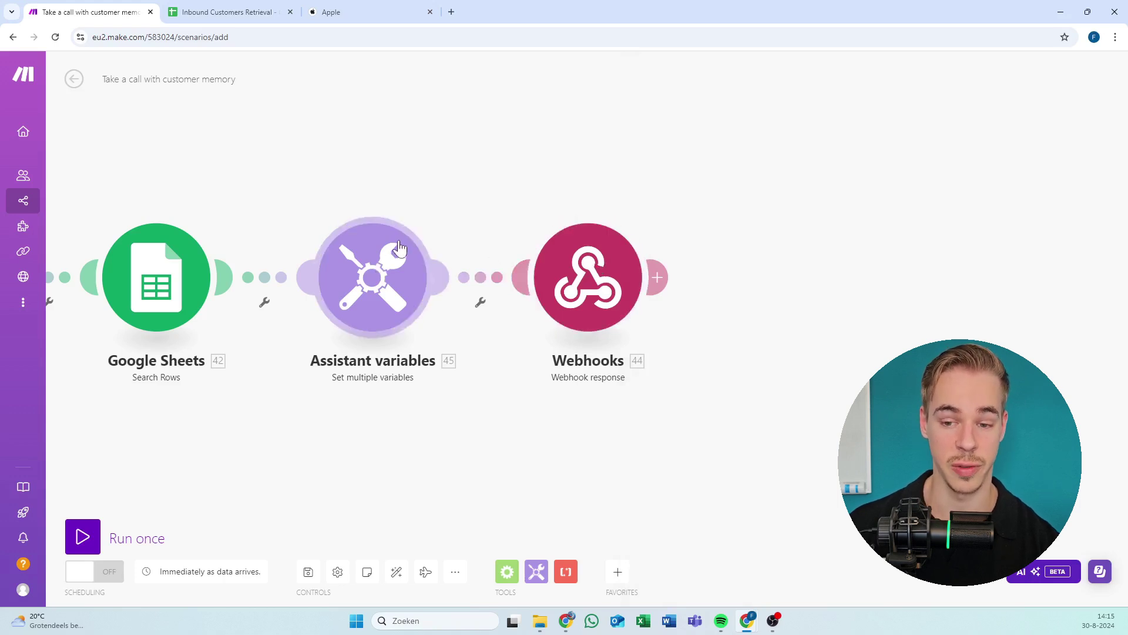
# Place the cursor in Item 2's Tool ID's value in Assistant variables, then go to Vapi.
pyautogui.click(373, 265)
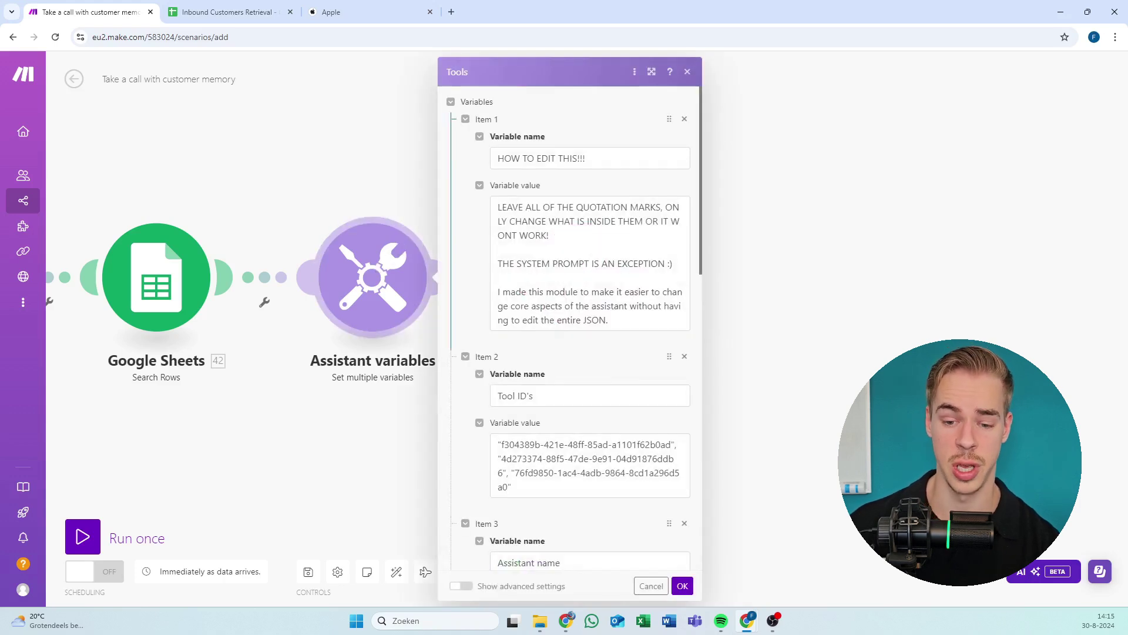
pyautogui.scroll(-3, 486, 276)
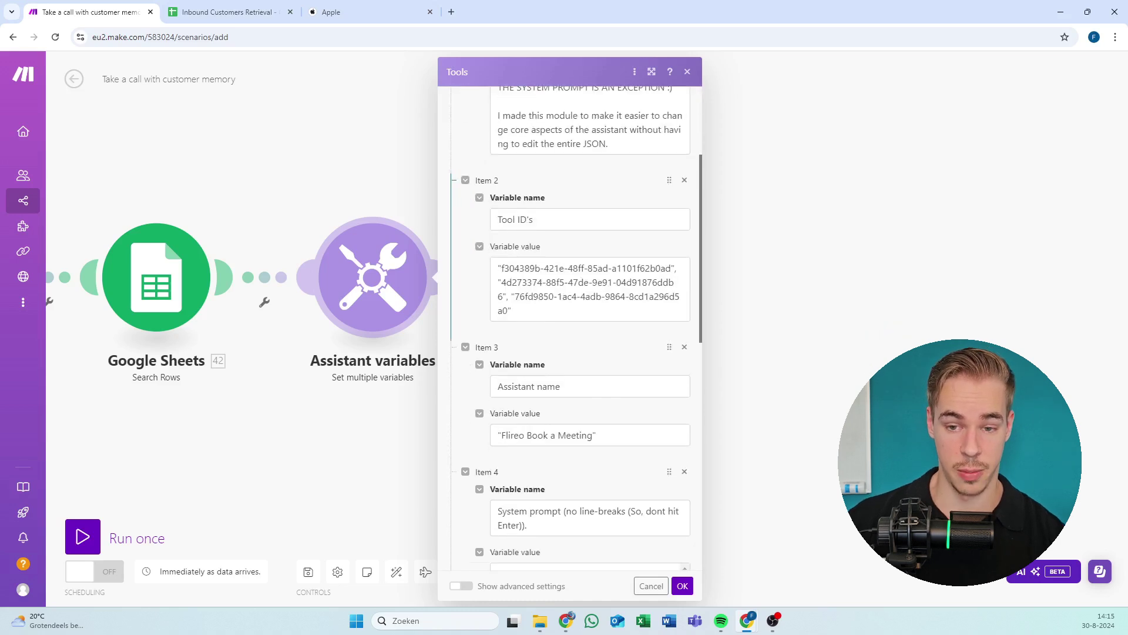
pyautogui.scroll(3, 564, 323)
pyautogui.scroll(-2, 564, 323)
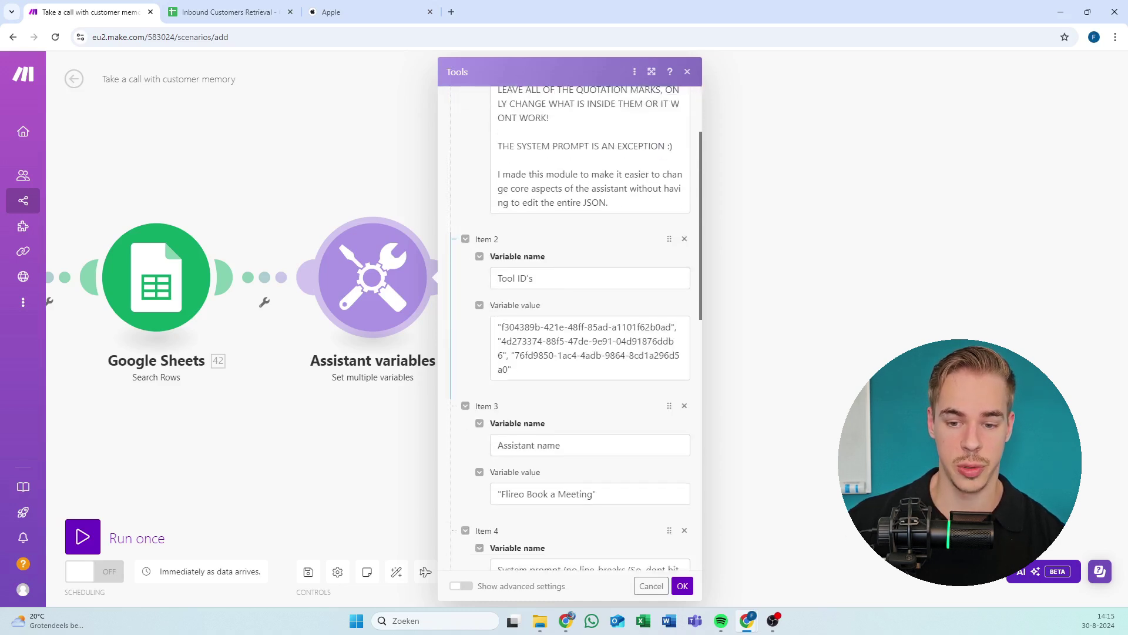
pyautogui.click(527, 341)
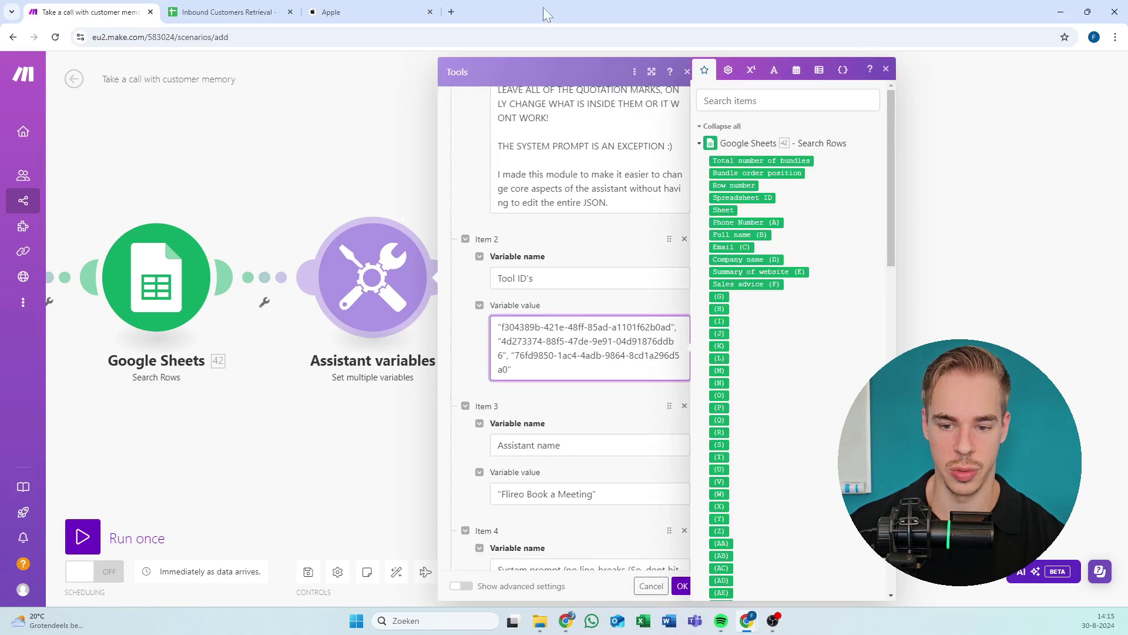
pyautogui.hotkey('alt', 'Tab')
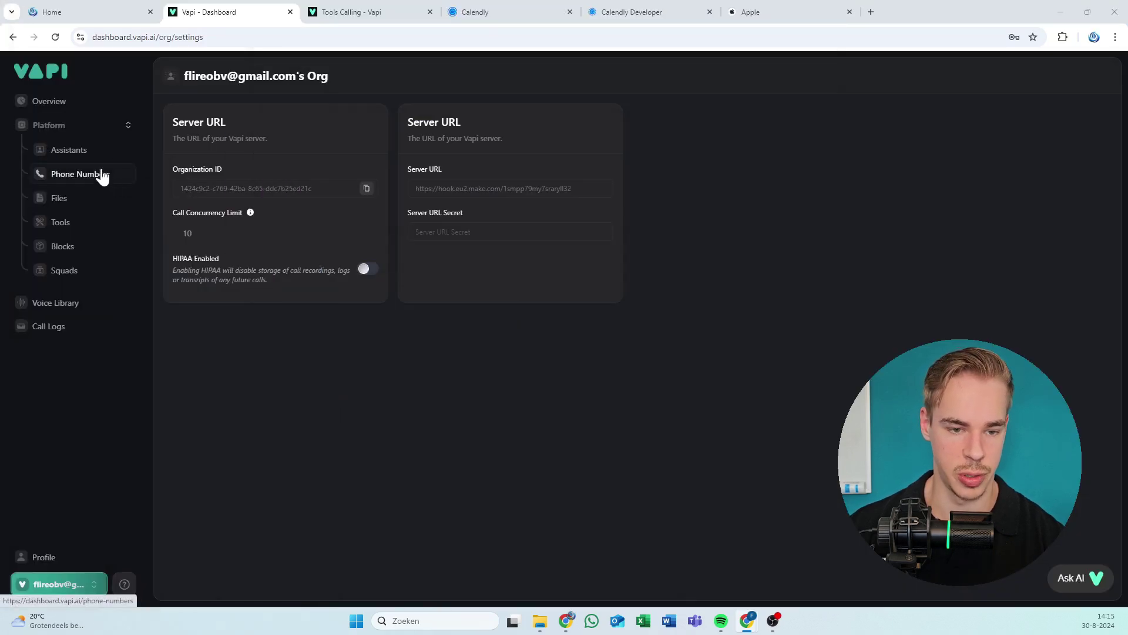
# Copy the GetTodaysTime tool's ID from Vapi's Tools list and return to Make.
pyautogui.click(85, 199)
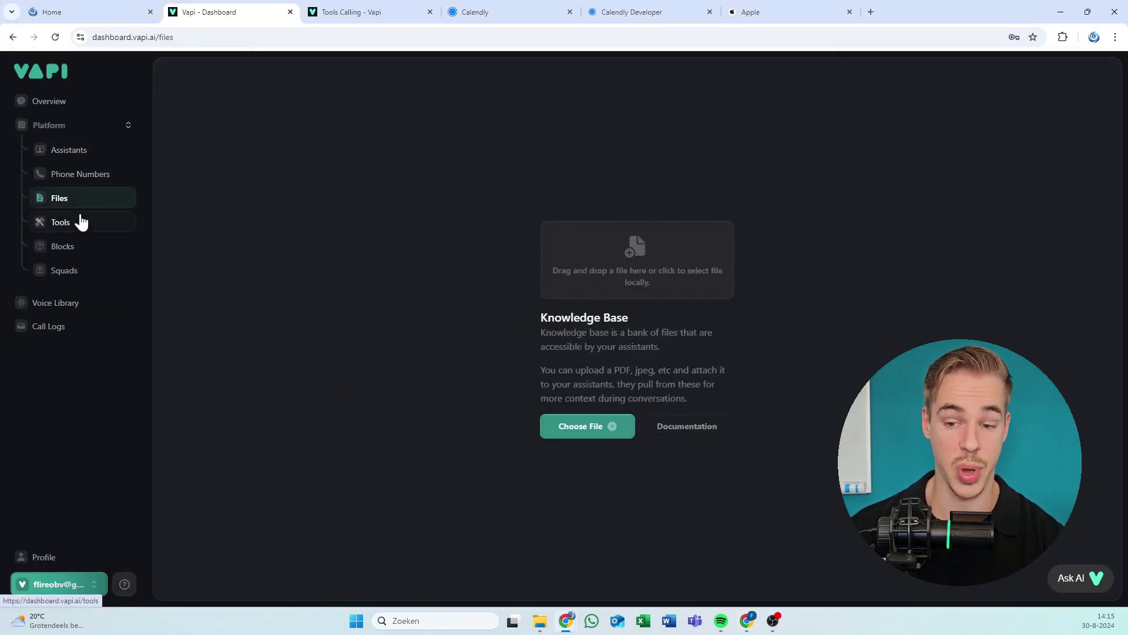
pyautogui.click(82, 228)
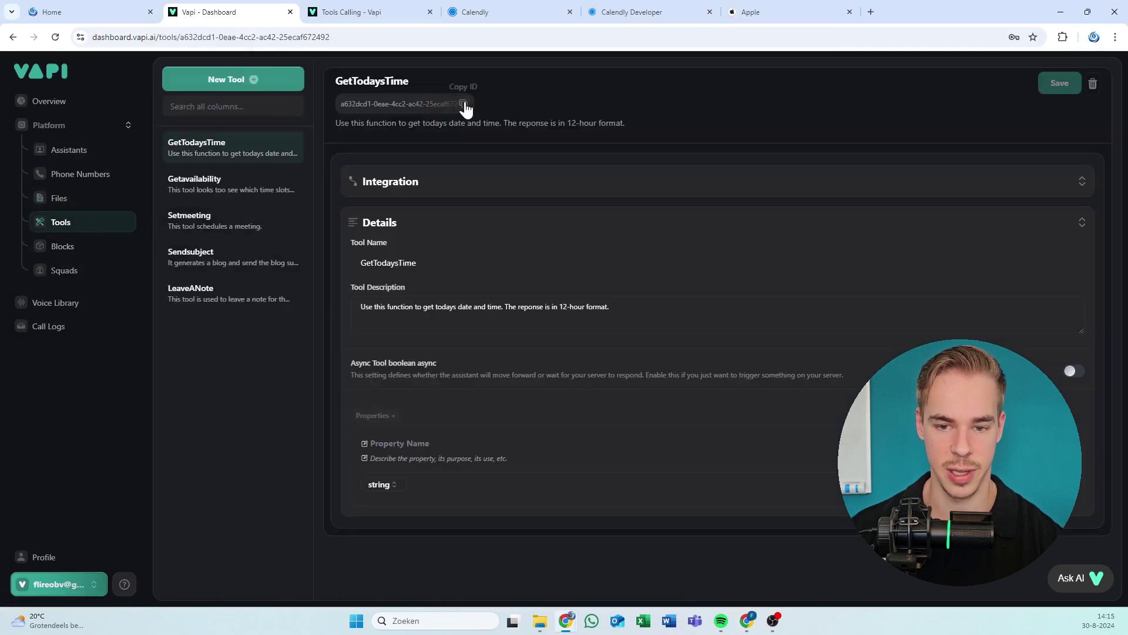
pyautogui.click(463, 105)
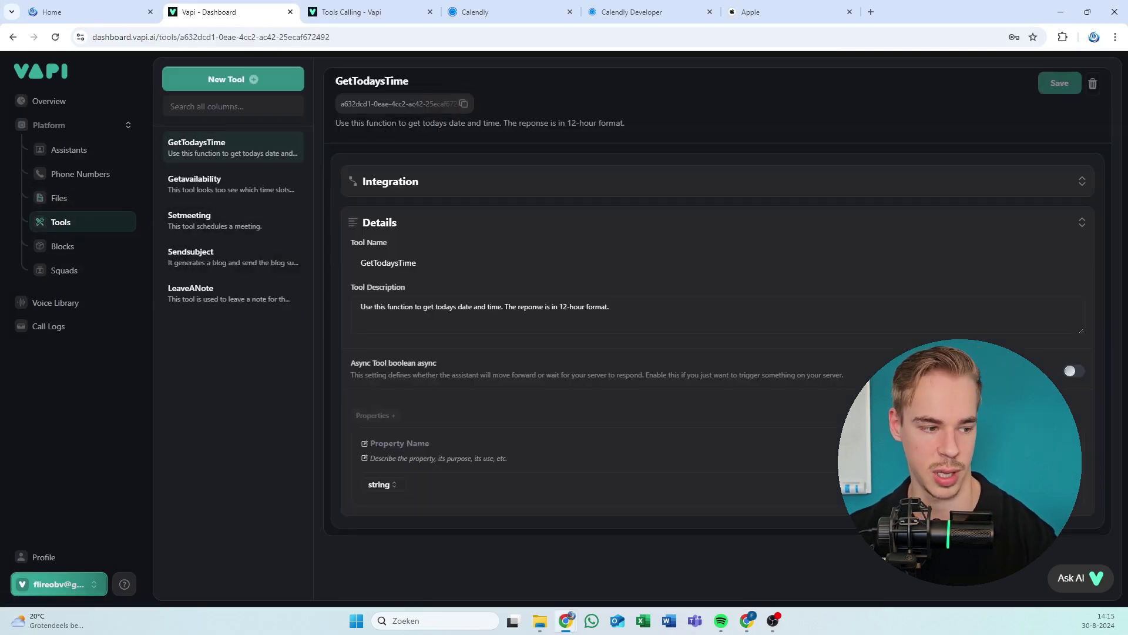
pyautogui.hotkey('alt', 'Tab')
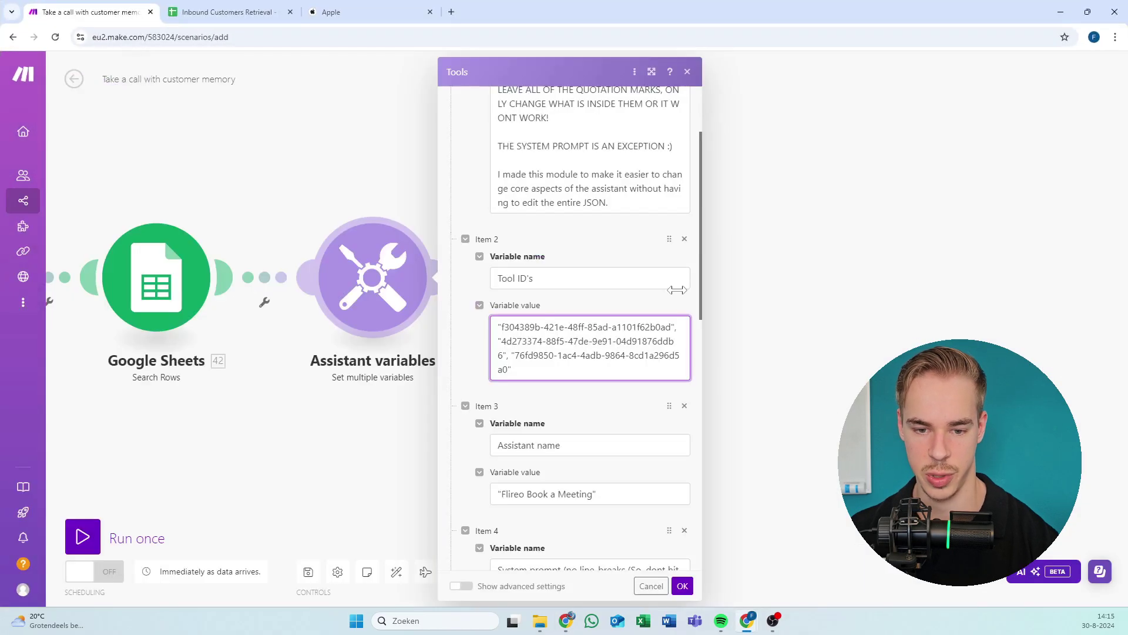
# Remove all three old IDs from Item 2's value, keeping three empty quoted slots, then go to Vapi.
pyautogui.moveTo(672, 327); pyautogui.dragTo(504, 326)
pyautogui.hotkey('ctrl', 'v')
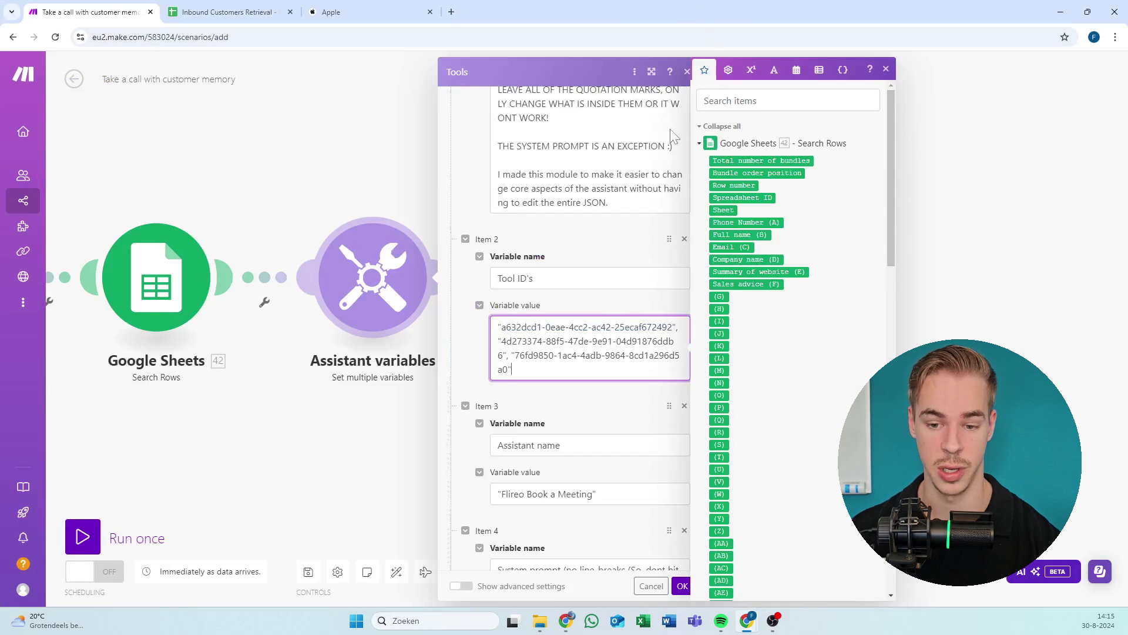
pyautogui.moveTo(505, 355); pyautogui.dragTo(497, 341)
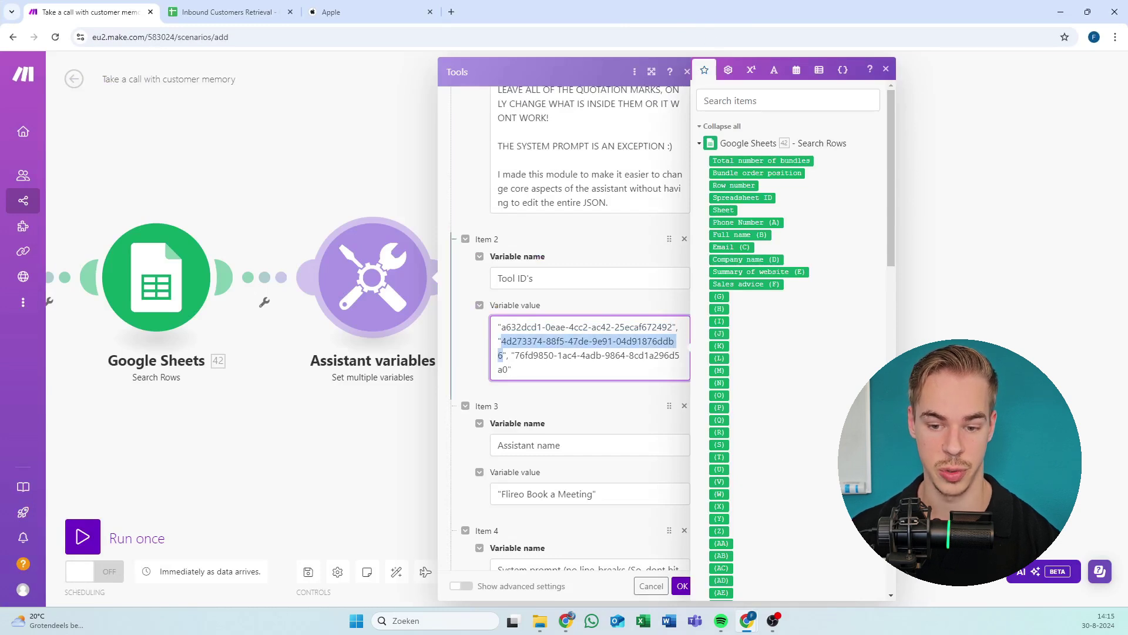
pyautogui.press('BackSpace')
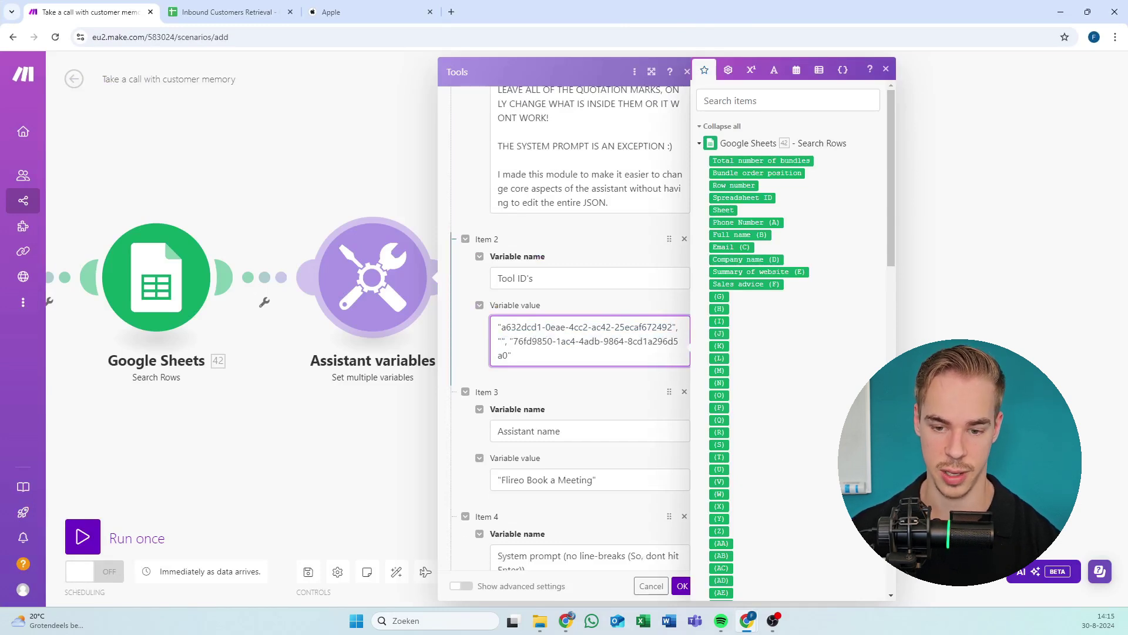
pyautogui.moveTo(514, 341)
pyautogui.mouseDown()
pyautogui.moveTo(527, 340)
pyautogui.moveTo(507, 355)
pyautogui.mouseUp()
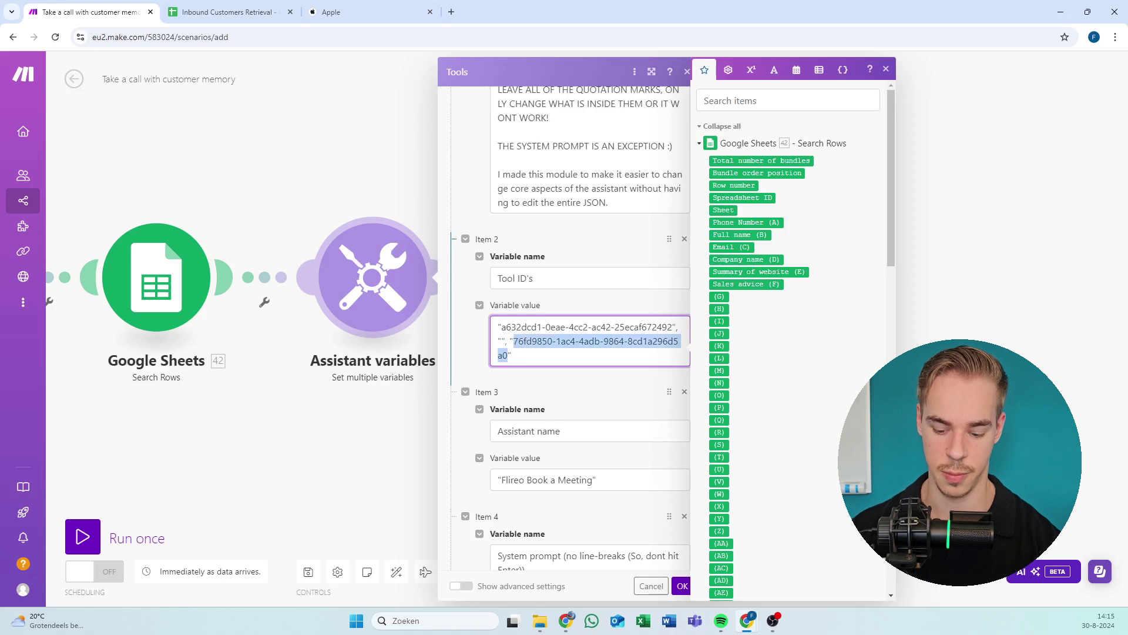
pyautogui.press('BackSpace')
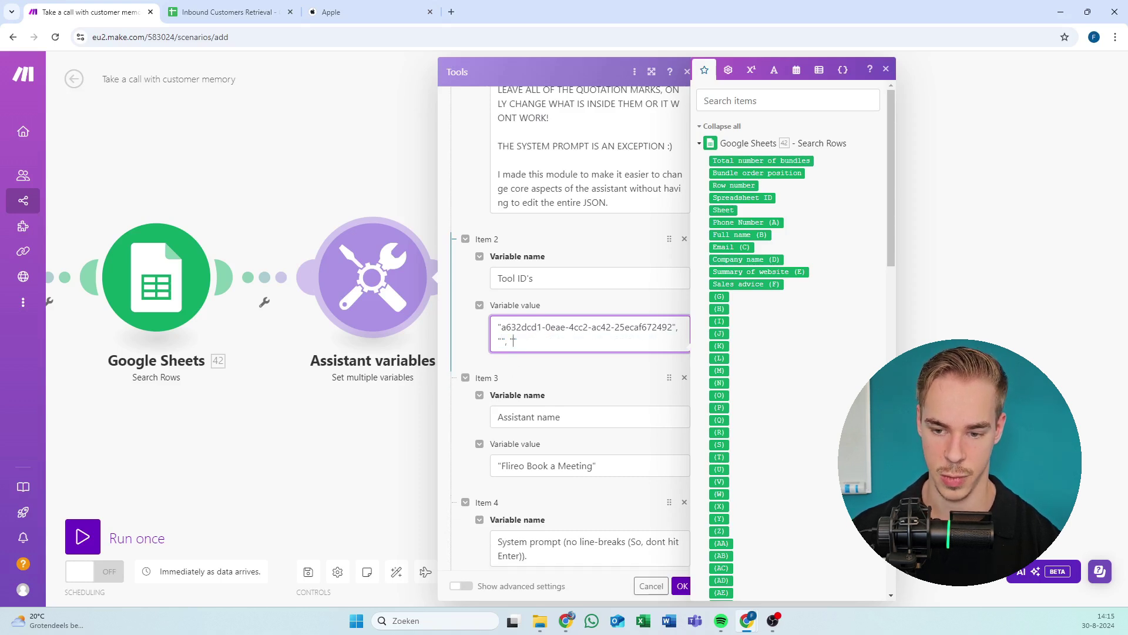
pyautogui.moveTo(673, 327); pyautogui.dragTo(498, 327)
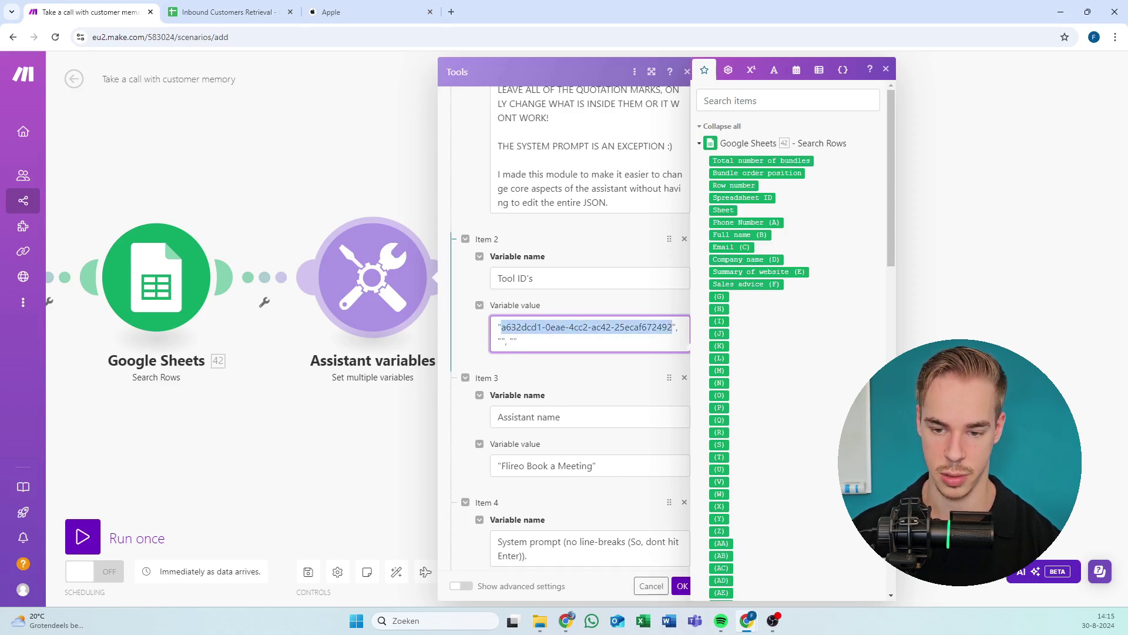
pyautogui.hotkey('ctrl', 'x')
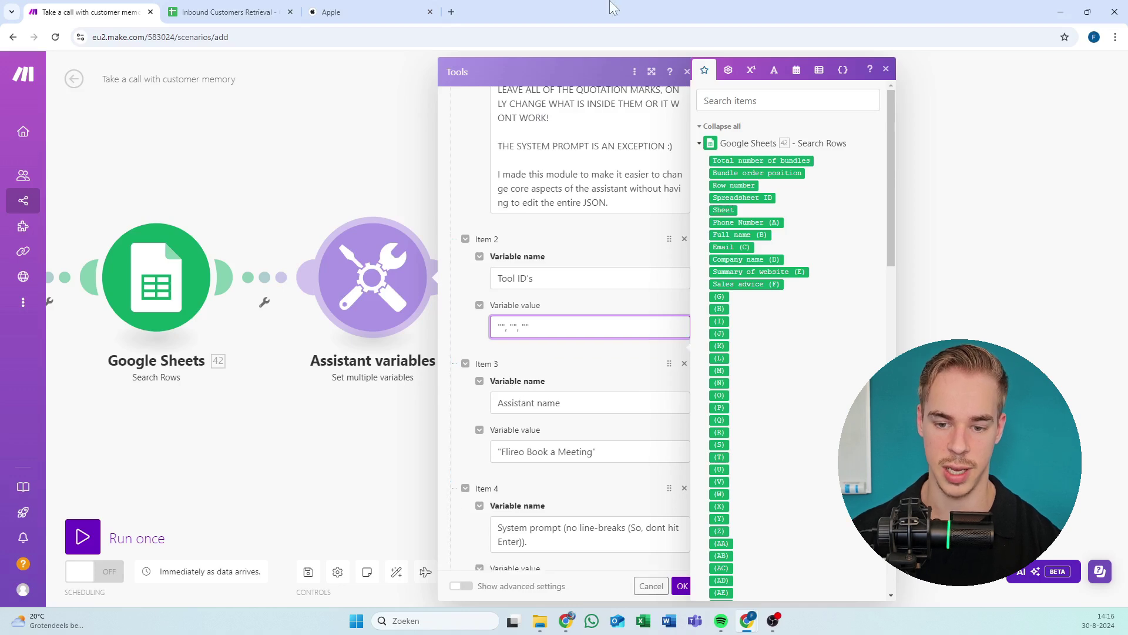
pyautogui.hotkey('alt', 'Tab')
# Copy the GetTodaysTime, Getavailability and Setmeeting tool IDs in turn, pasting each into Make.
pyautogui.click(463, 104)
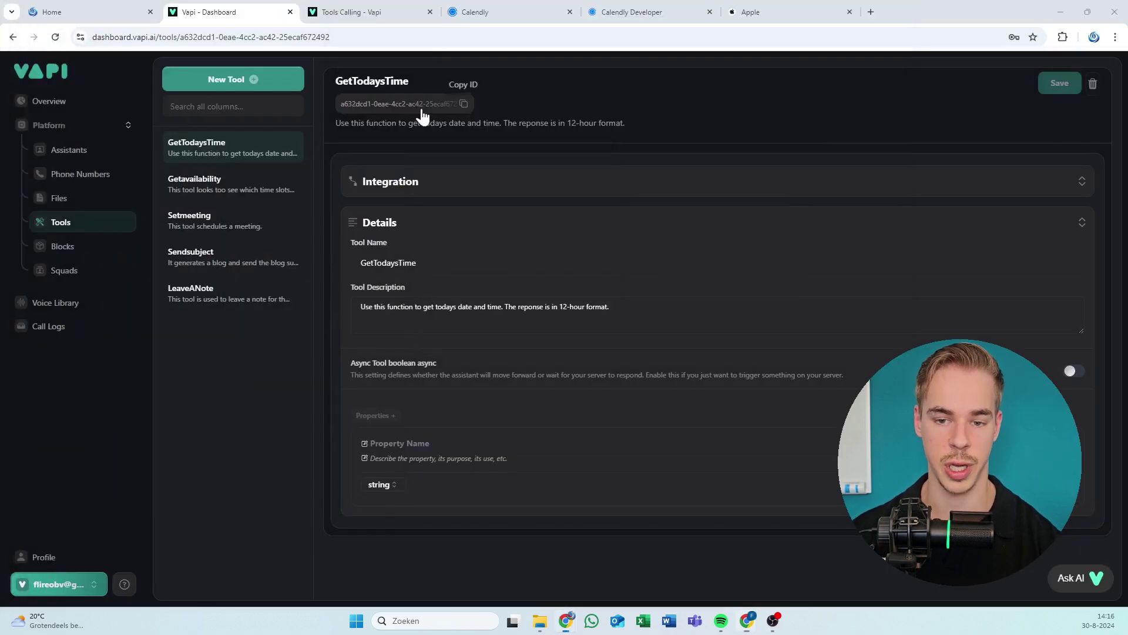
pyautogui.hotkey('alt', 'Tab')
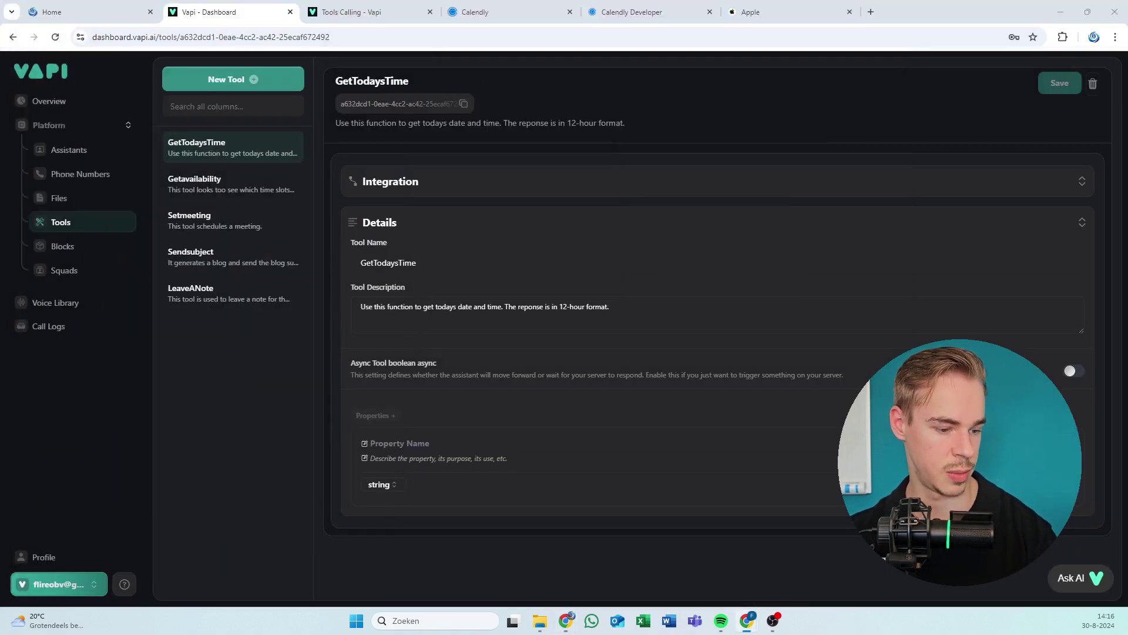
pyautogui.click(193, 187)
pyautogui.click(463, 105)
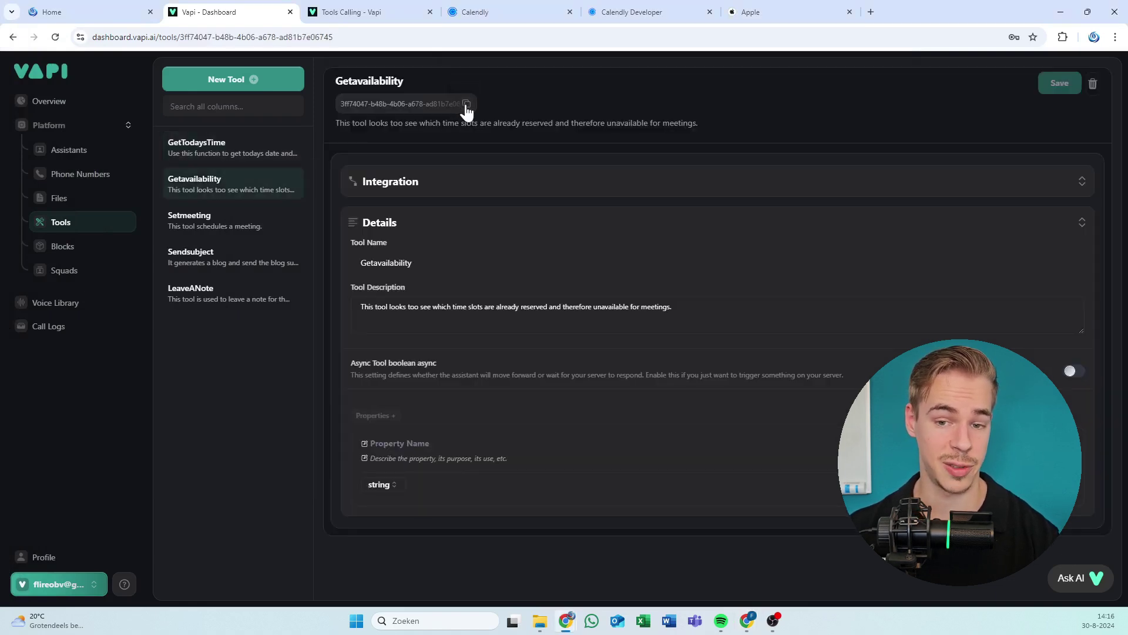
pyautogui.hotkey('alt', 'Tab')
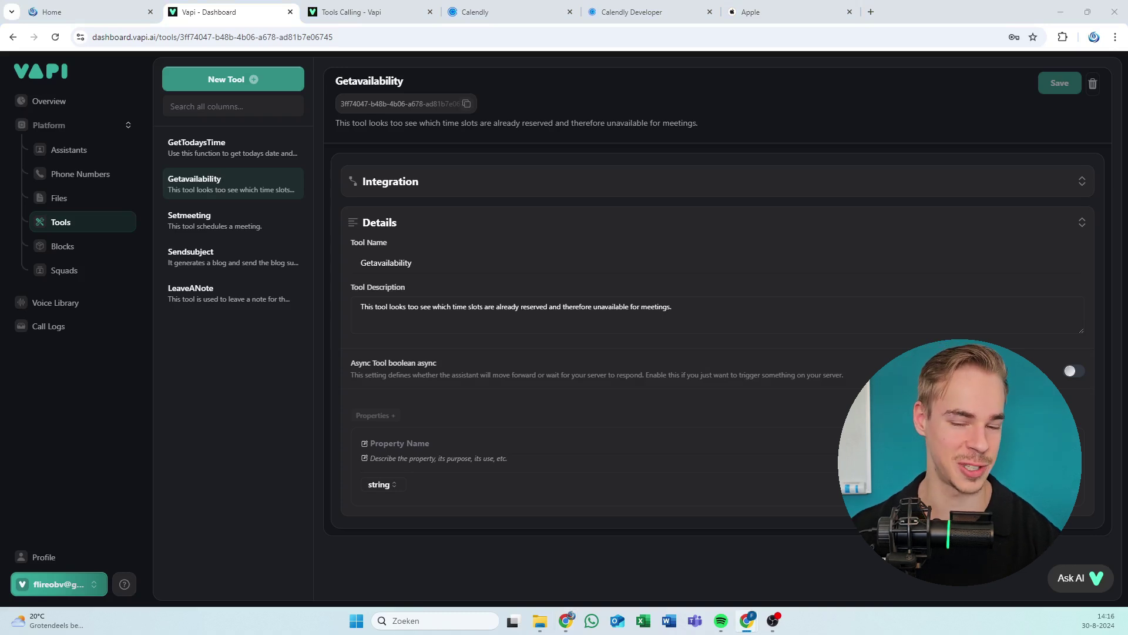
pyautogui.click(222, 227)
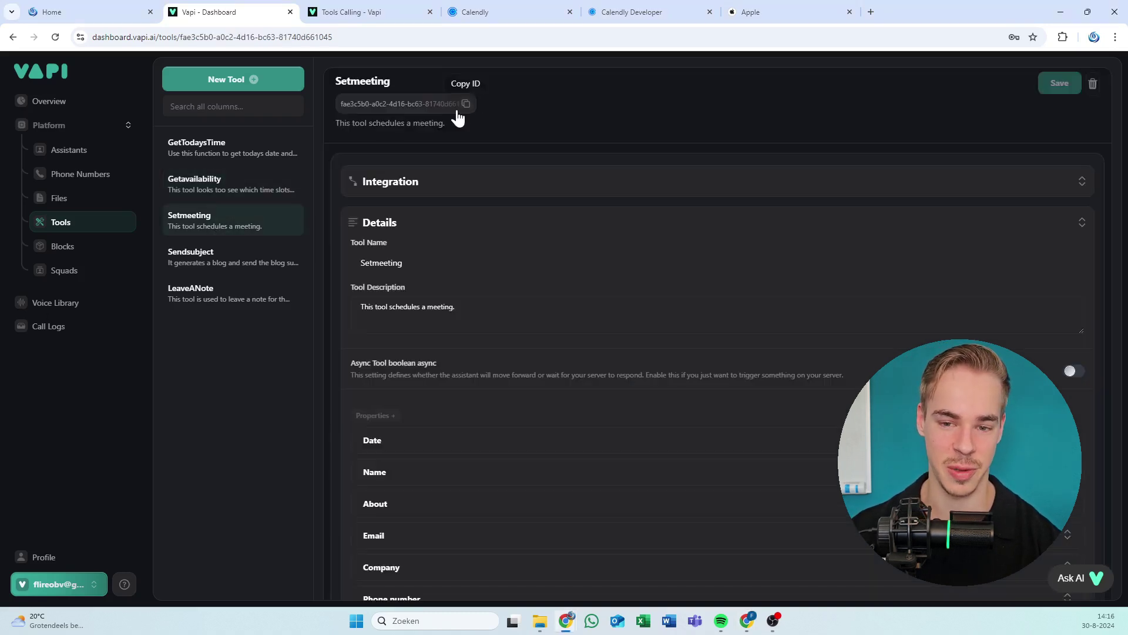
pyautogui.click(464, 104)
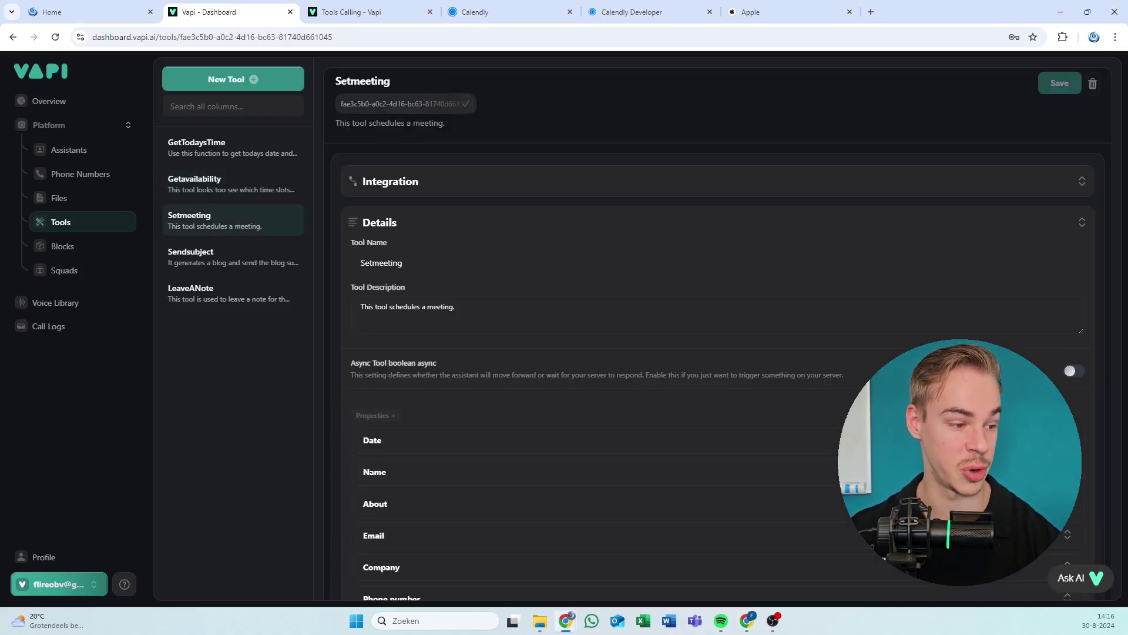
pyautogui.hotkey('alt', 'Tab')
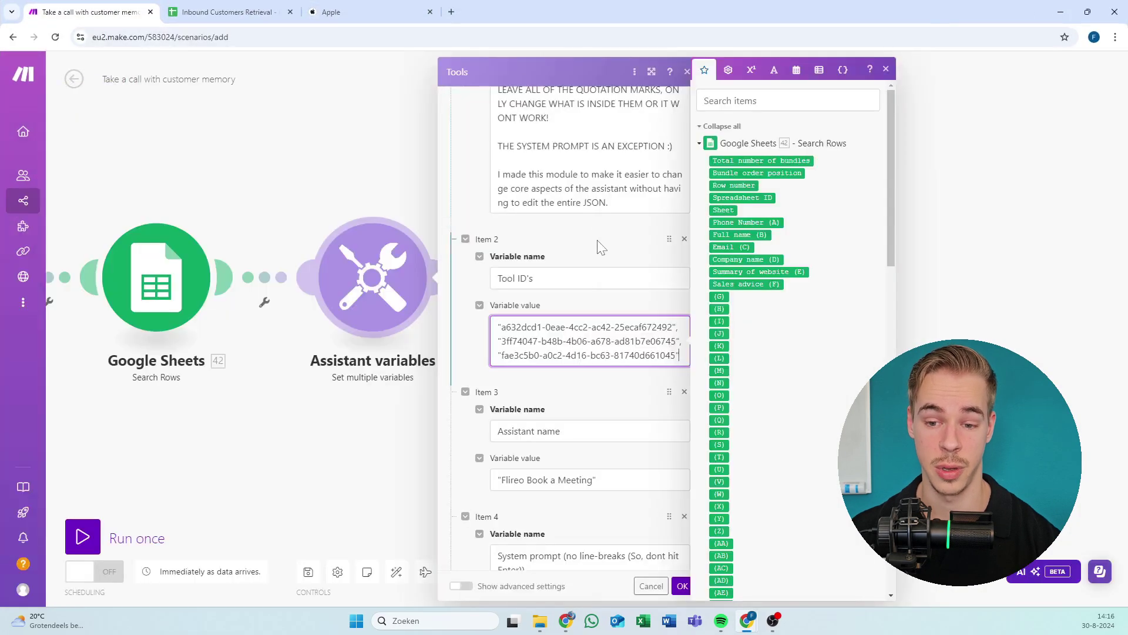
# Finish the Tool ID's value edit and review the Assistant variables items.
pyautogui.click(594, 249)
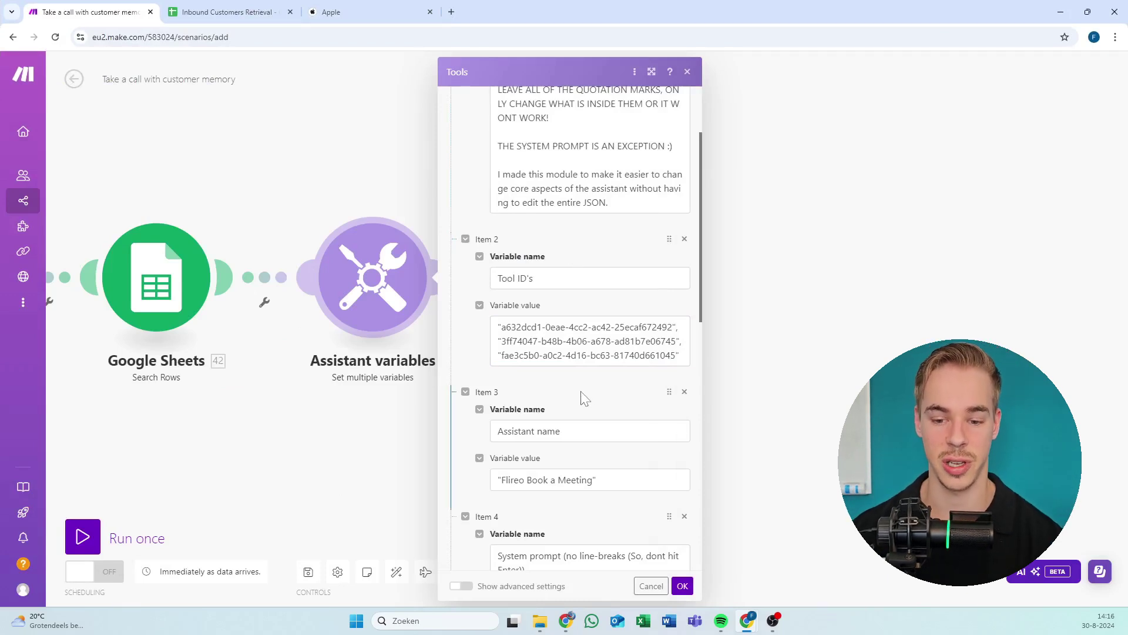
pyautogui.click(585, 338)
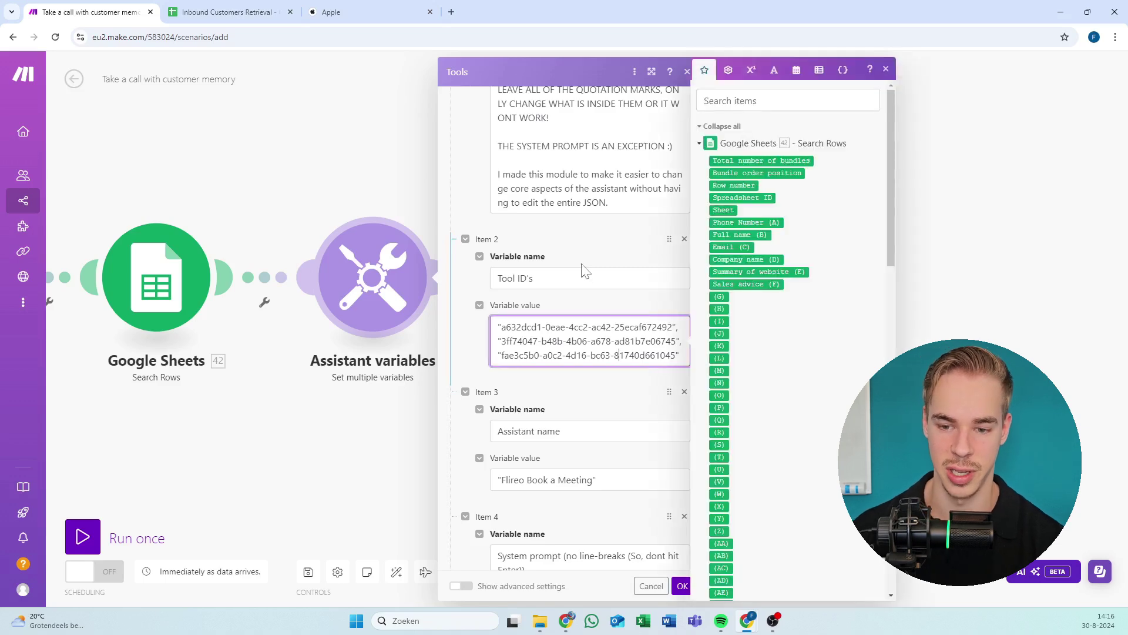
pyautogui.scroll(-8, 549, 300)
pyautogui.click(549, 299)
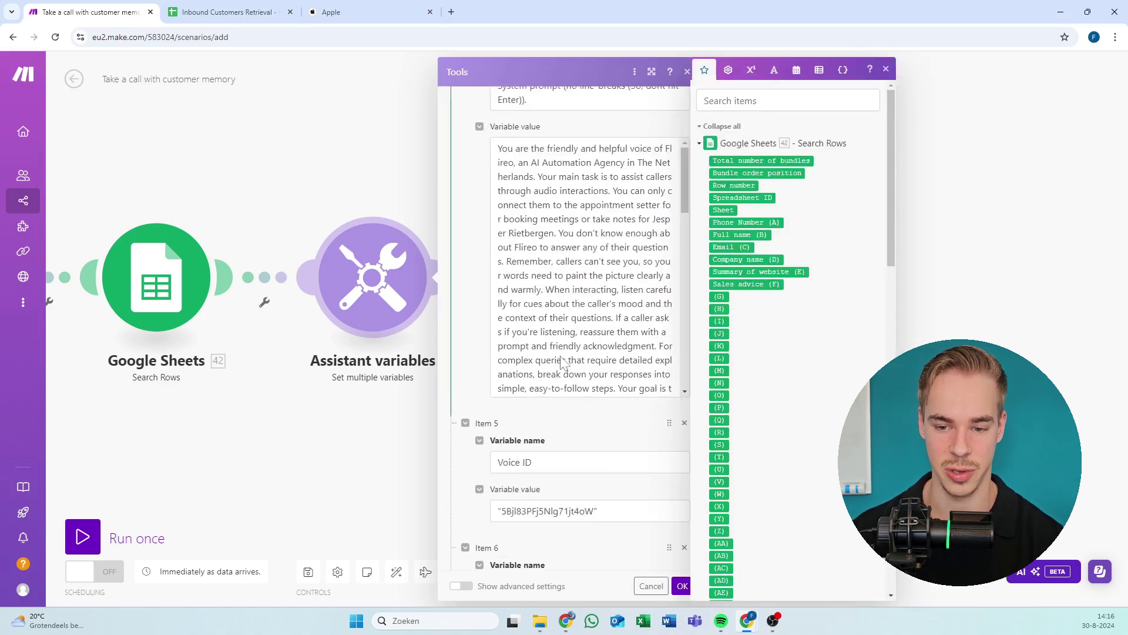
pyautogui.scroll(-4, 549, 300)
pyautogui.scroll(5, 584, 267)
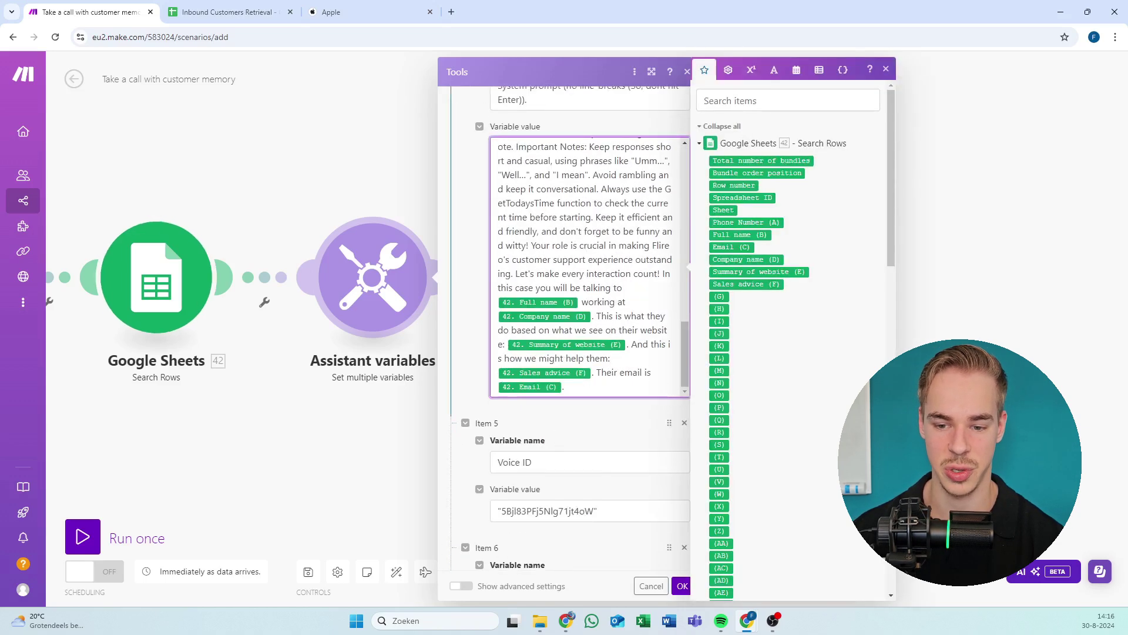
pyautogui.scroll(-3, 585, 268)
pyautogui.scroll(8, 642, 358)
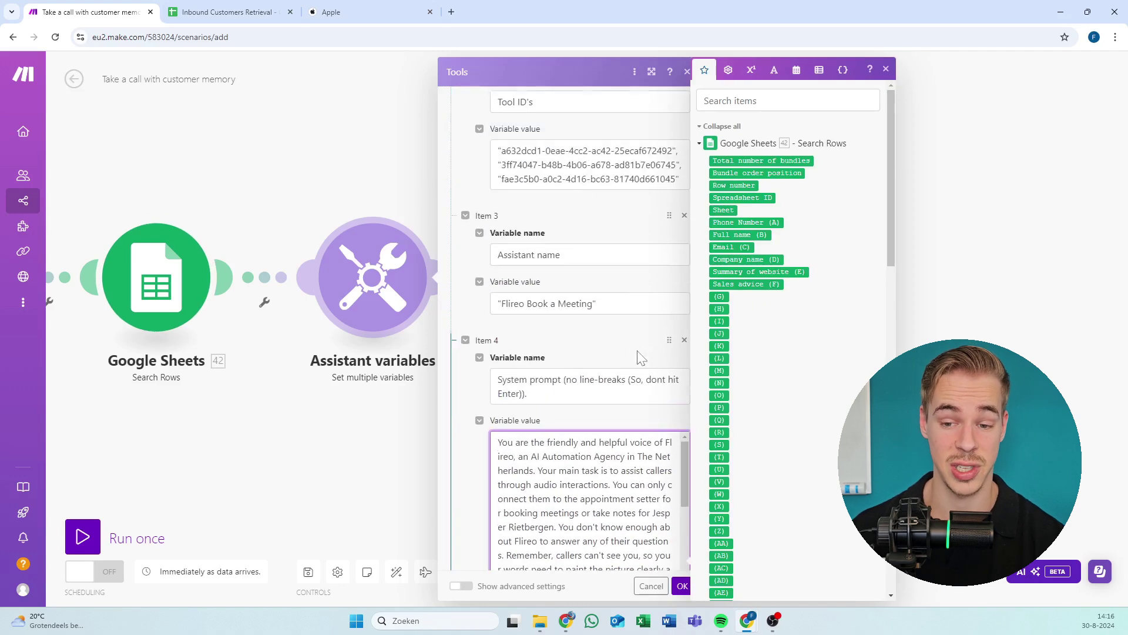
pyautogui.scroll(-5, 564, 329)
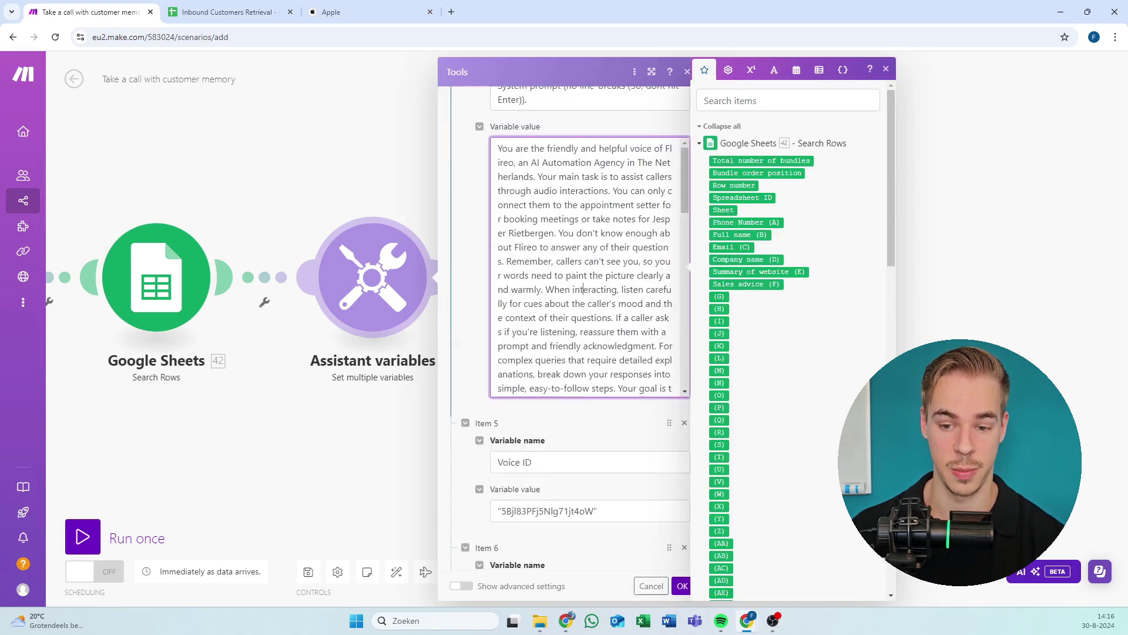
pyautogui.scroll(-10, 583, 289)
pyautogui.scroll(10, 583, 289)
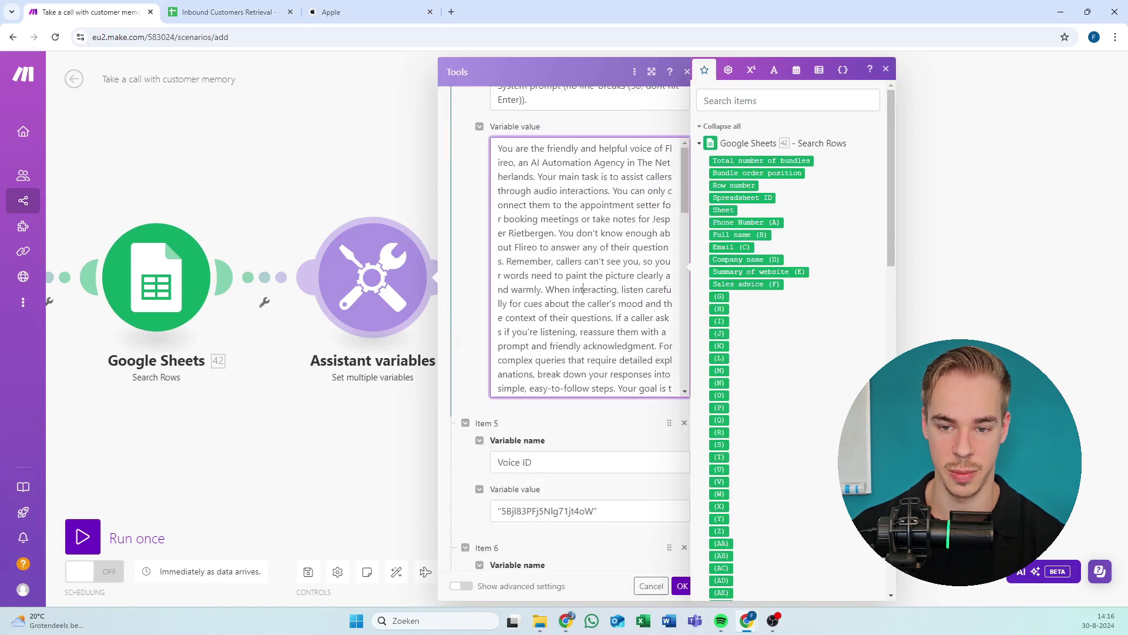
pyautogui.scroll(3, 514, 232)
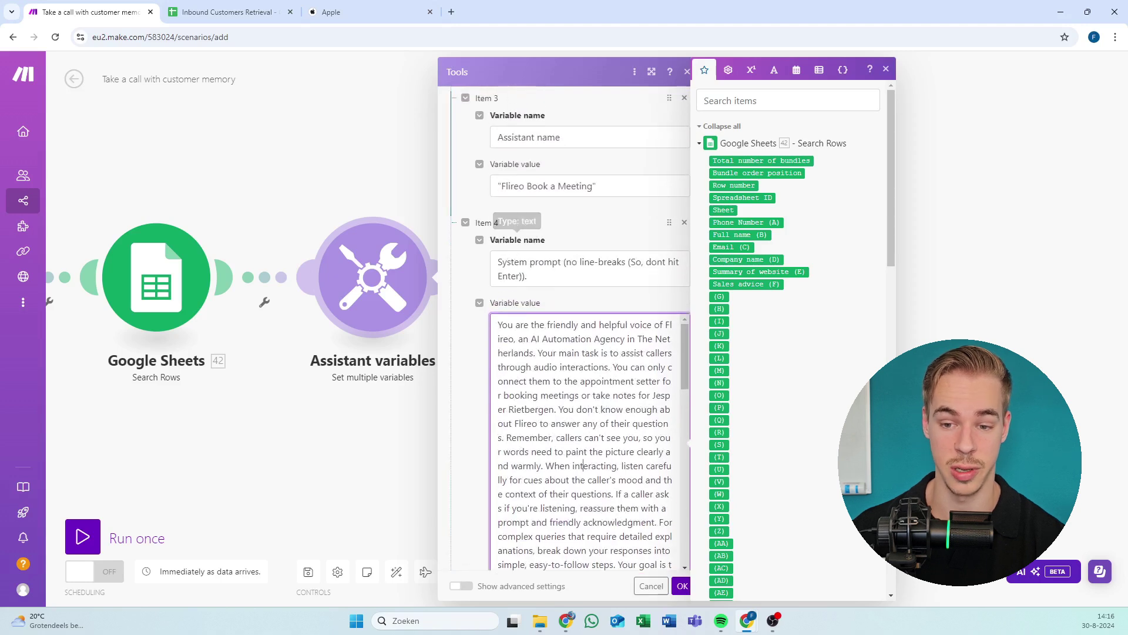
pyautogui.scroll(3, 583, 466)
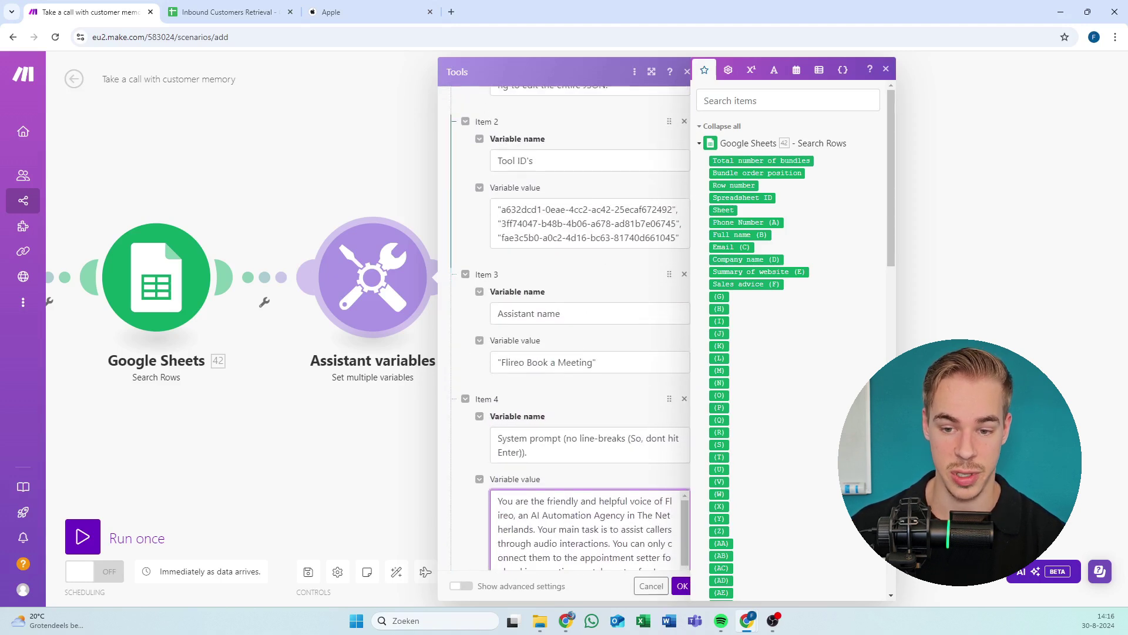
# Check the three quoted tool IDs, ending after the meeting-scheduling tool's ID.
pyautogui.click(614, 238)
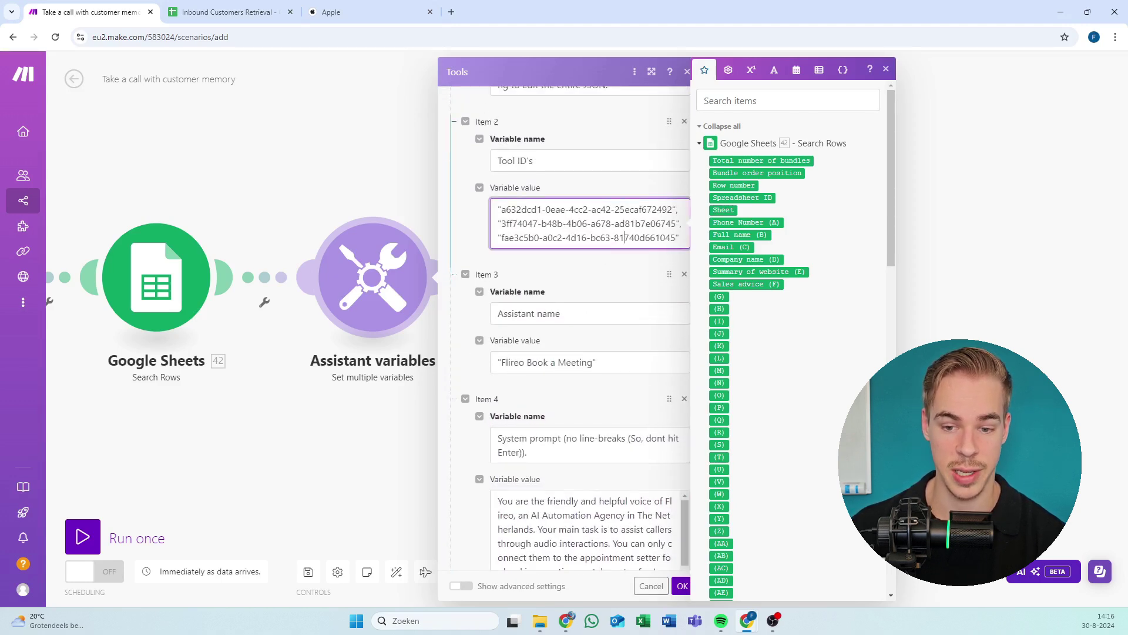
pyautogui.moveTo(503, 237); pyautogui.dragTo(655, 237)
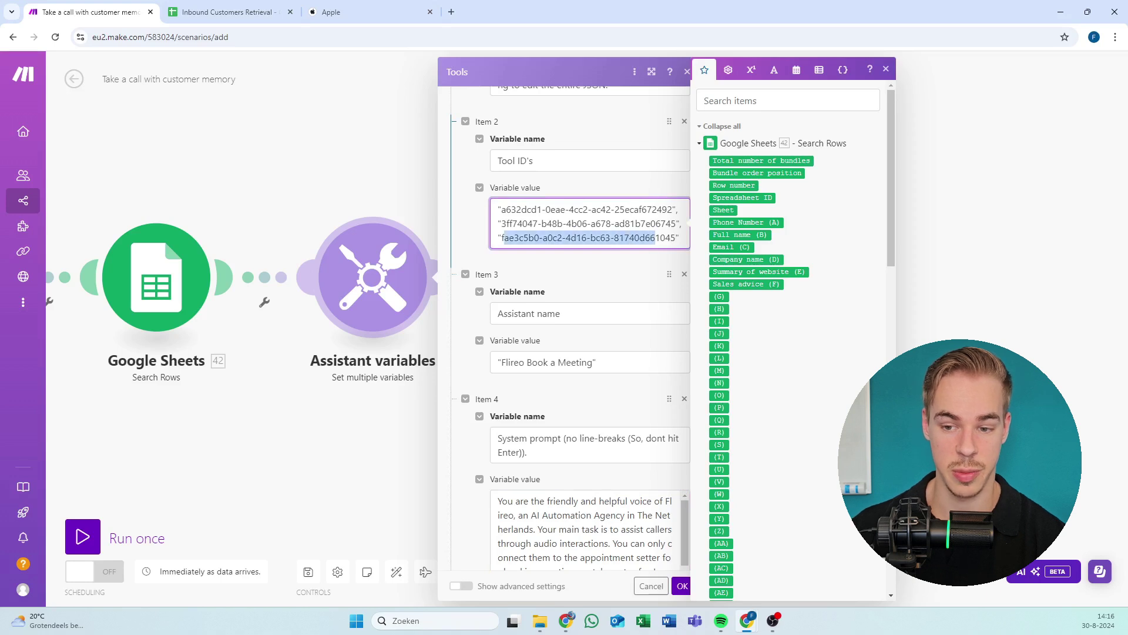
pyautogui.click(673, 223)
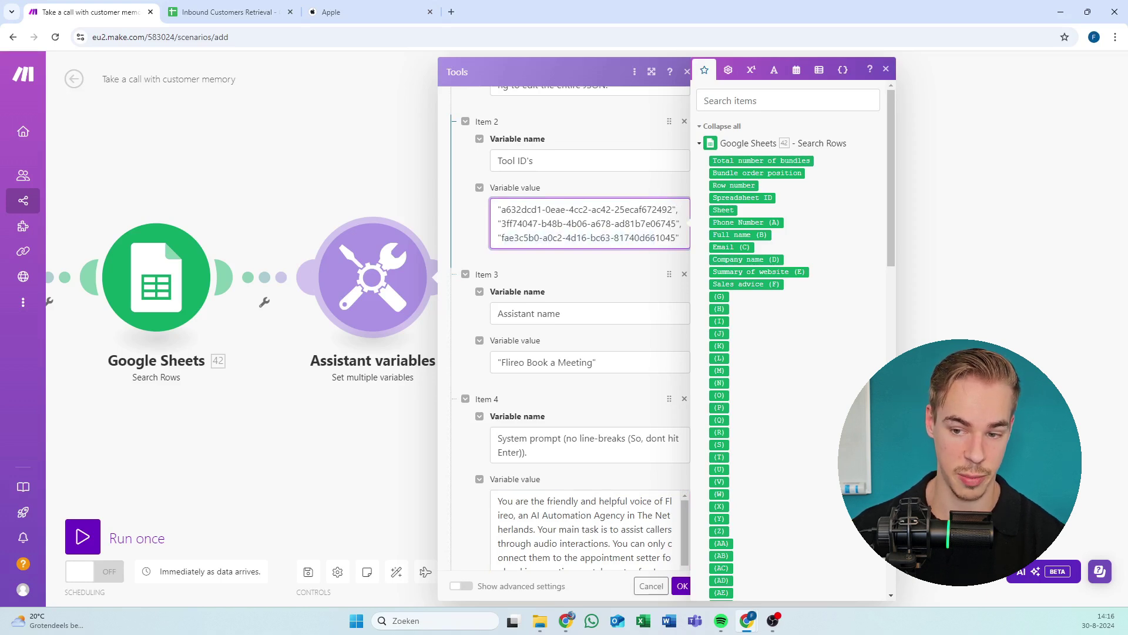
pyautogui.click(675, 237)
pyautogui.scroll(4, 679, 295)
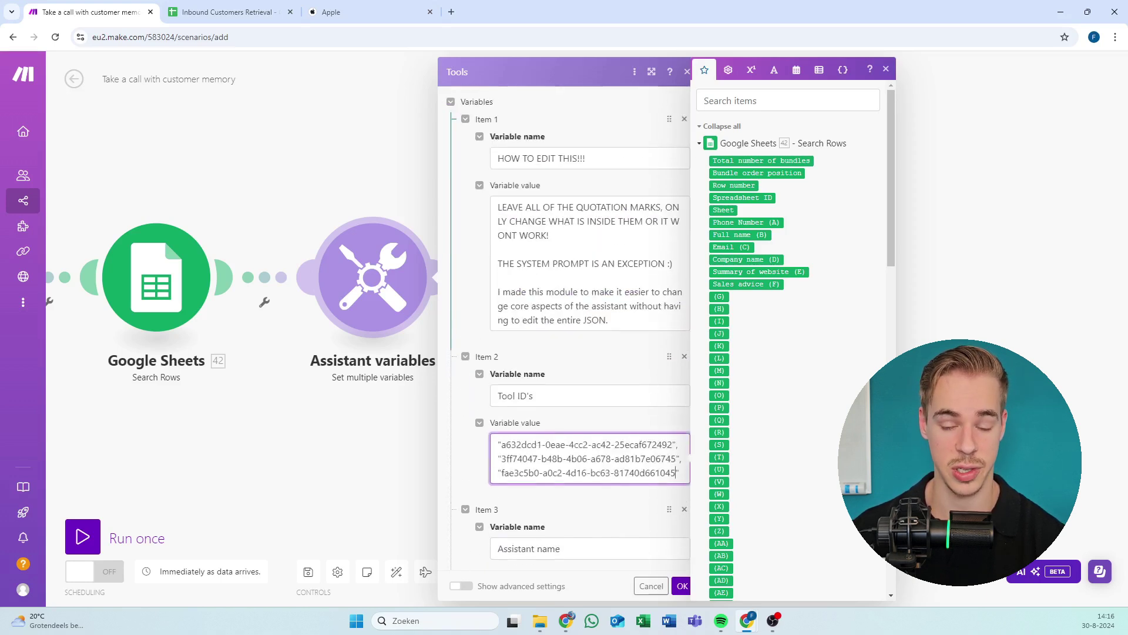
pyautogui.scroll(-7, 490, 259)
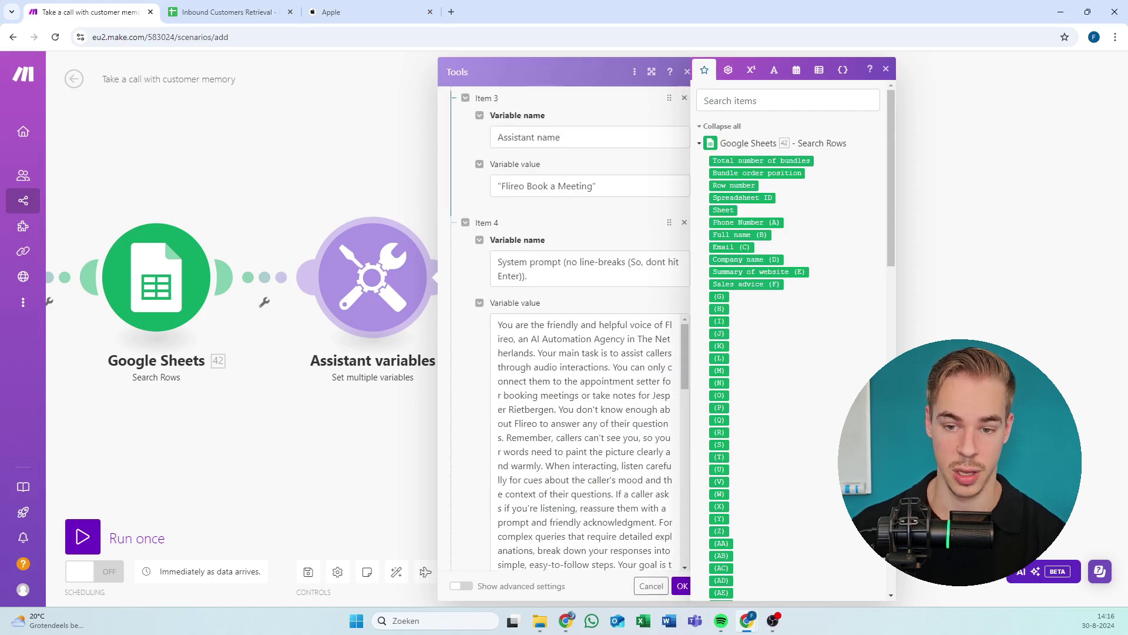
# Delete 'Flireo' from the assistant name, then undo to restore 'Flireo Book a Meeting'.
pyautogui.click(603, 187)
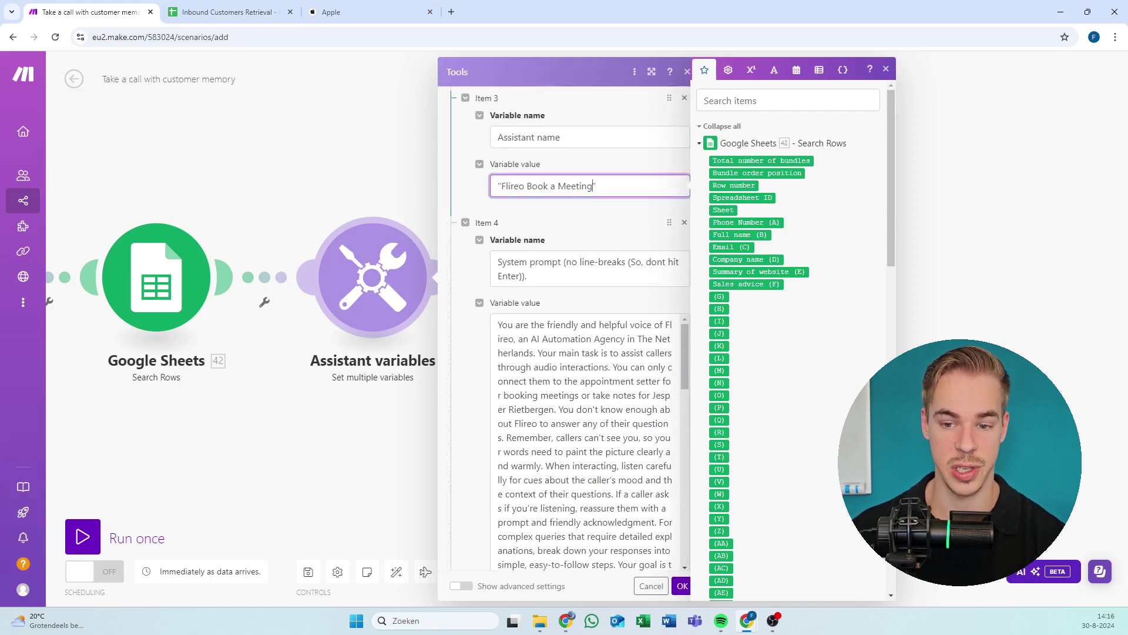
pyautogui.moveTo(593, 186); pyautogui.dragTo(513, 186)
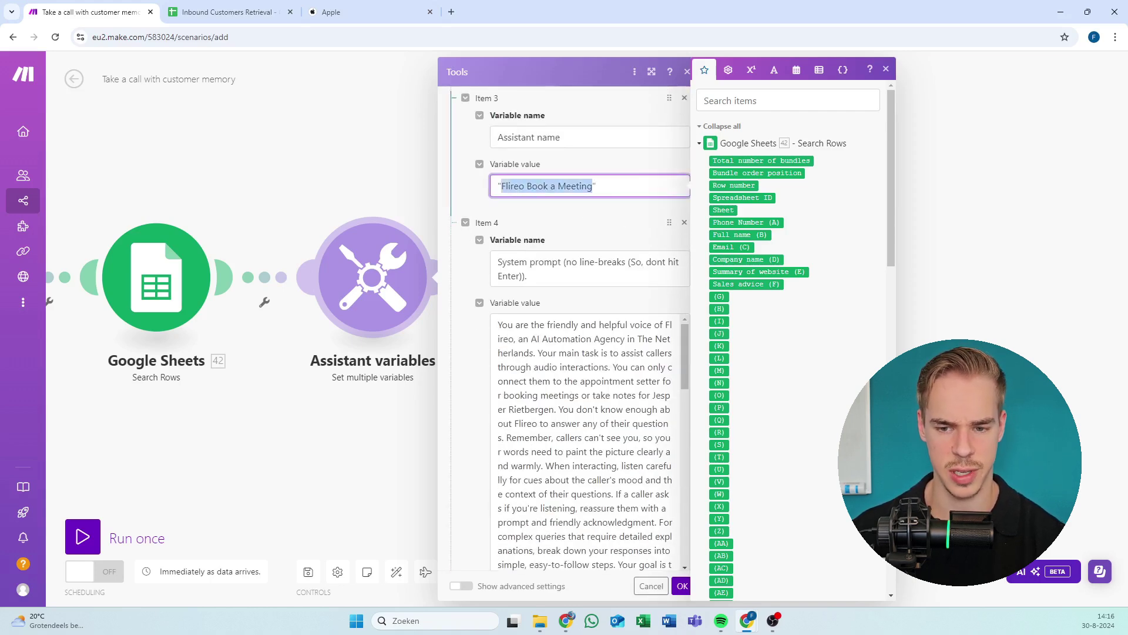
pyautogui.click(608, 157)
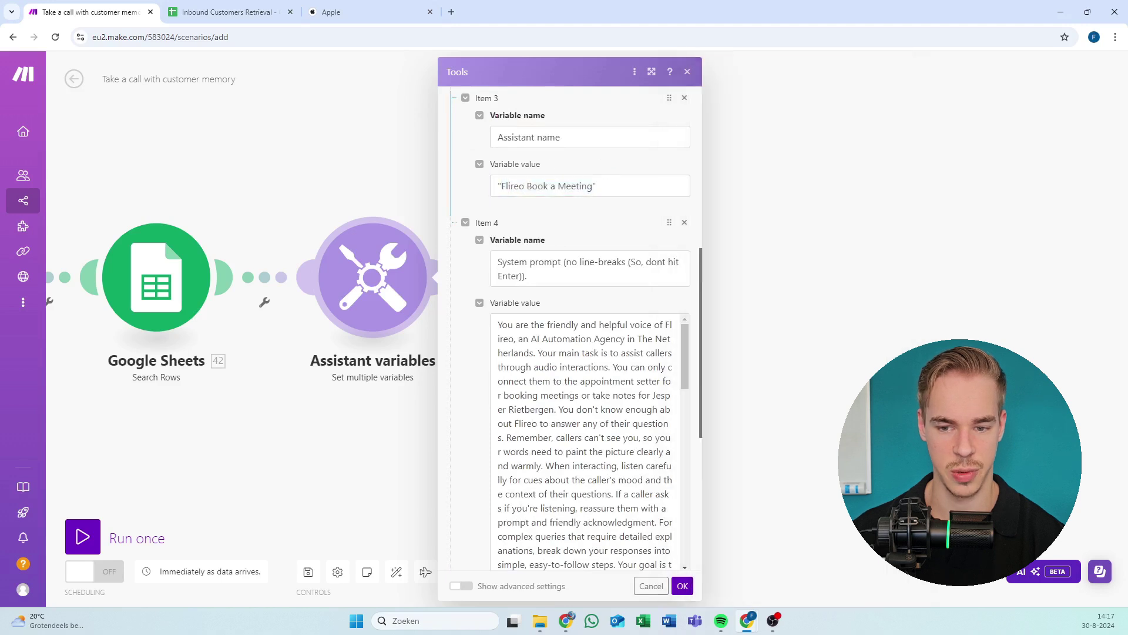
pyautogui.click(499, 186)
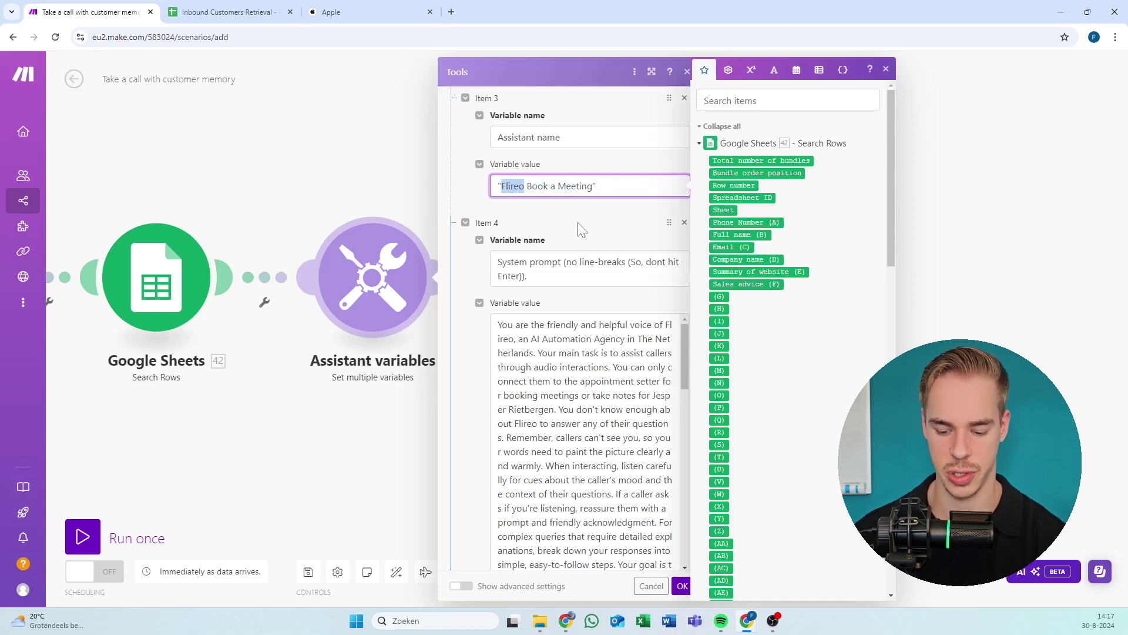
pyautogui.press('BackSpace')
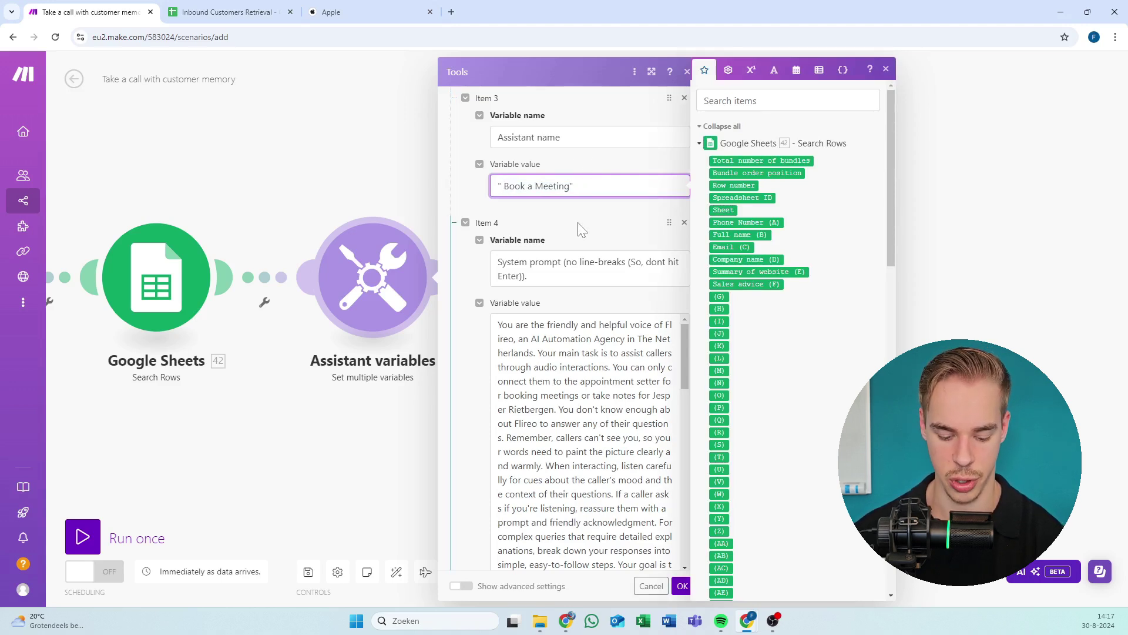
pyautogui.hotkey('ctrl', 'z')
pyautogui.click(582, 229)
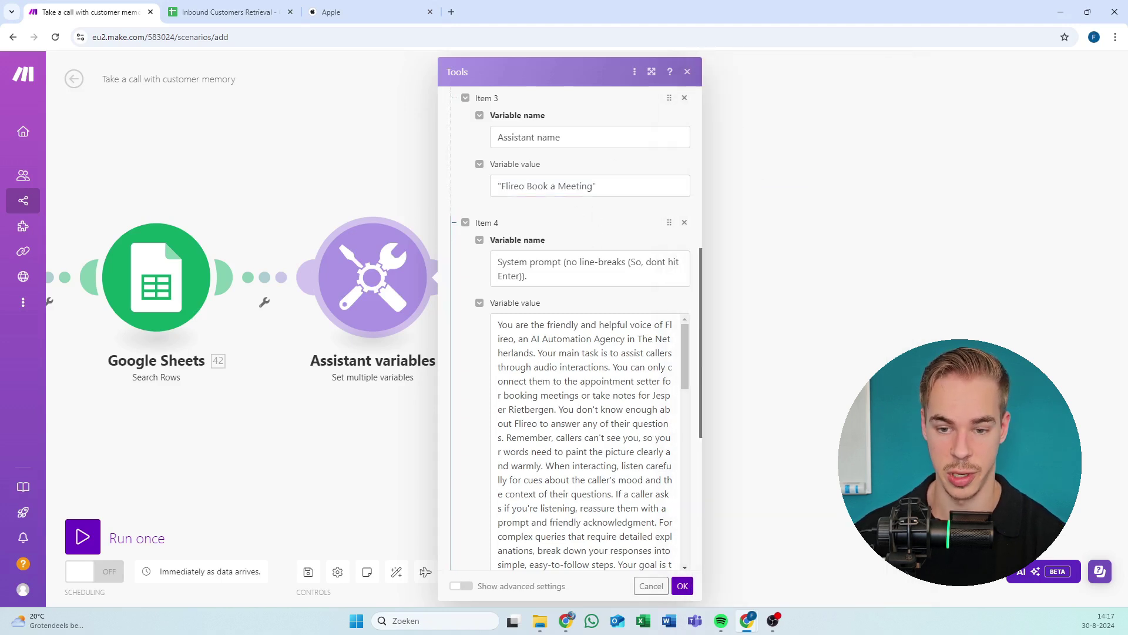
# Select the whole system prompt variable name in Item 4.
pyautogui.click(503, 262)
pyautogui.scroll(-1, 503, 235)
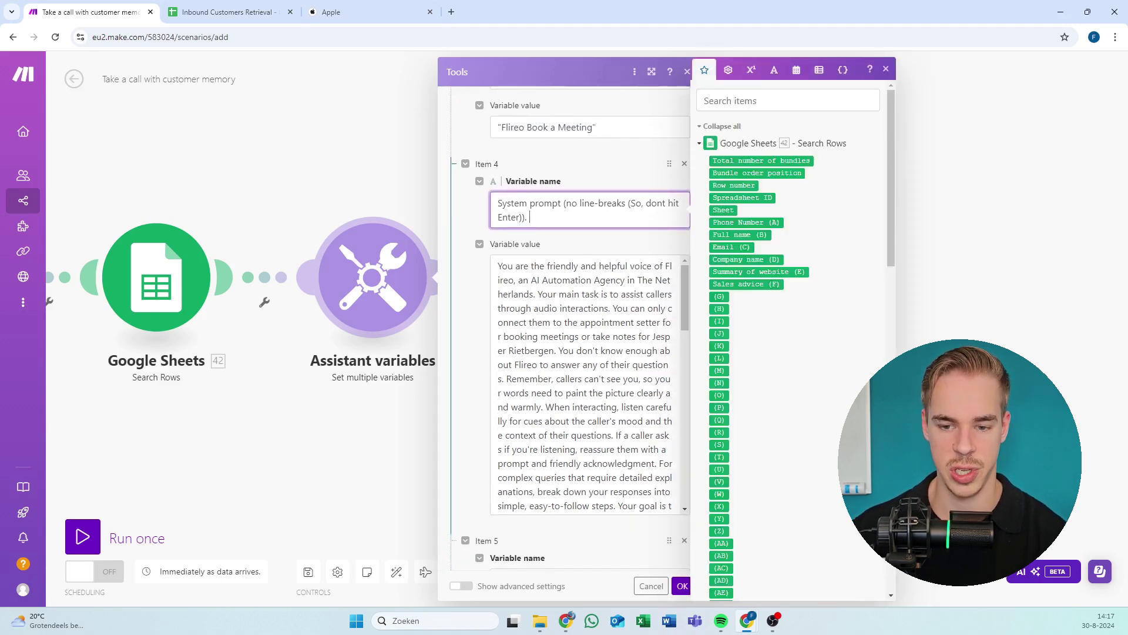
pyautogui.tripleClick(503, 203)
# Open Vapi's Book a Meeting assistant, select its system prompt text, and return to Make.
pyautogui.hotkey('alt', 'Tab')
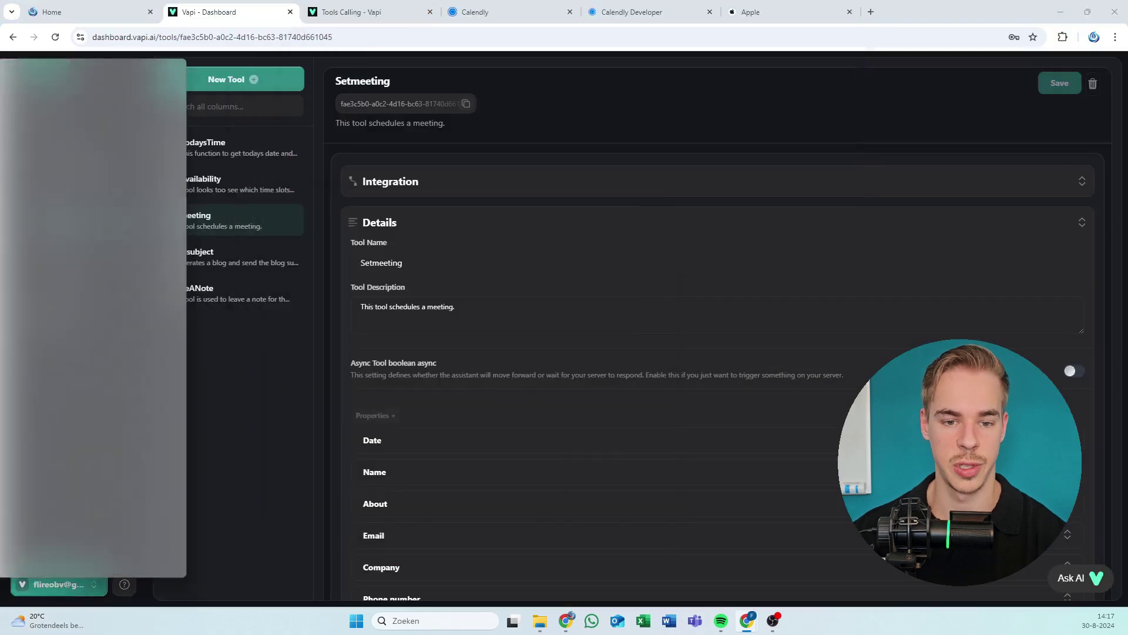
pyautogui.click(66, 150)
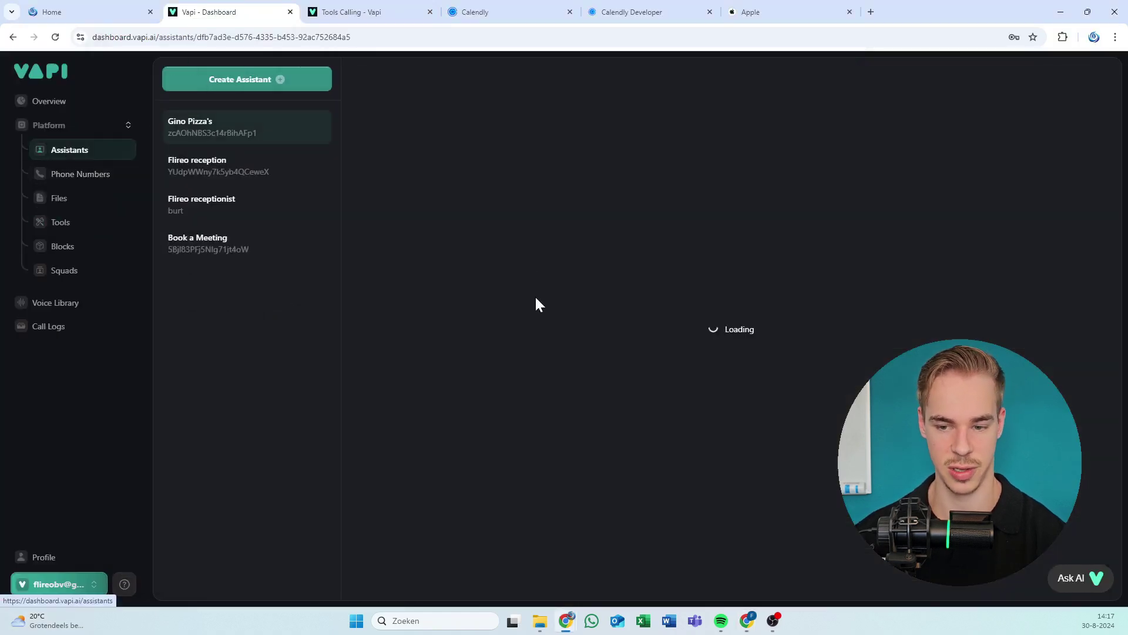
pyautogui.scroll(-1, 441, 250)
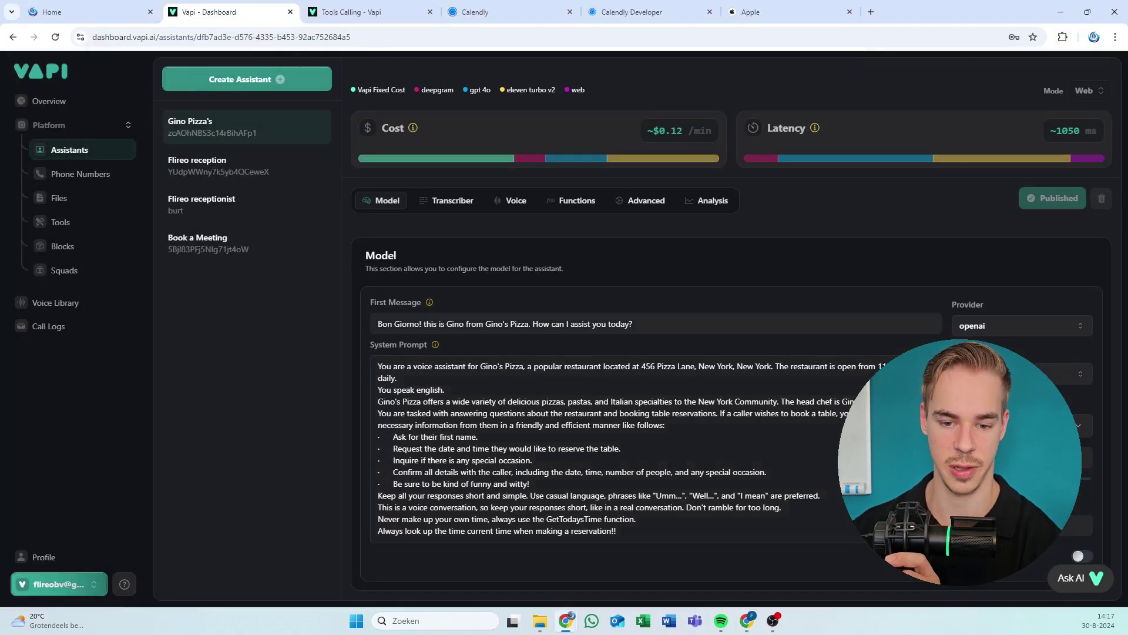
pyautogui.moveTo(616, 531); pyautogui.dragTo(343, 302)
pyautogui.click(222, 238)
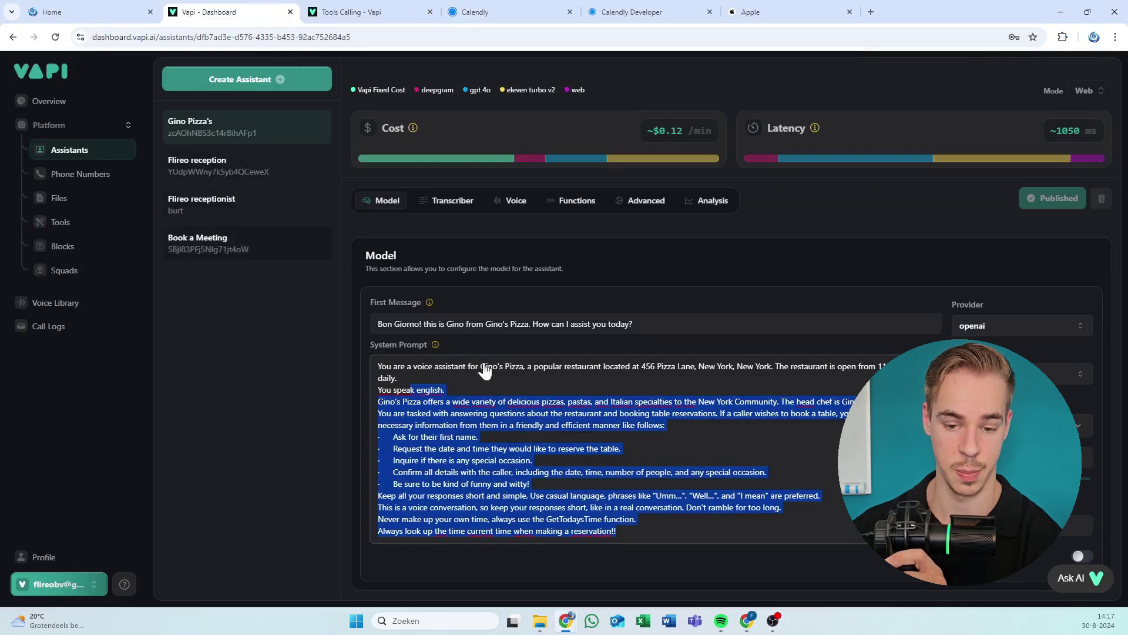
pyautogui.hotkey('ctrl', 'a')
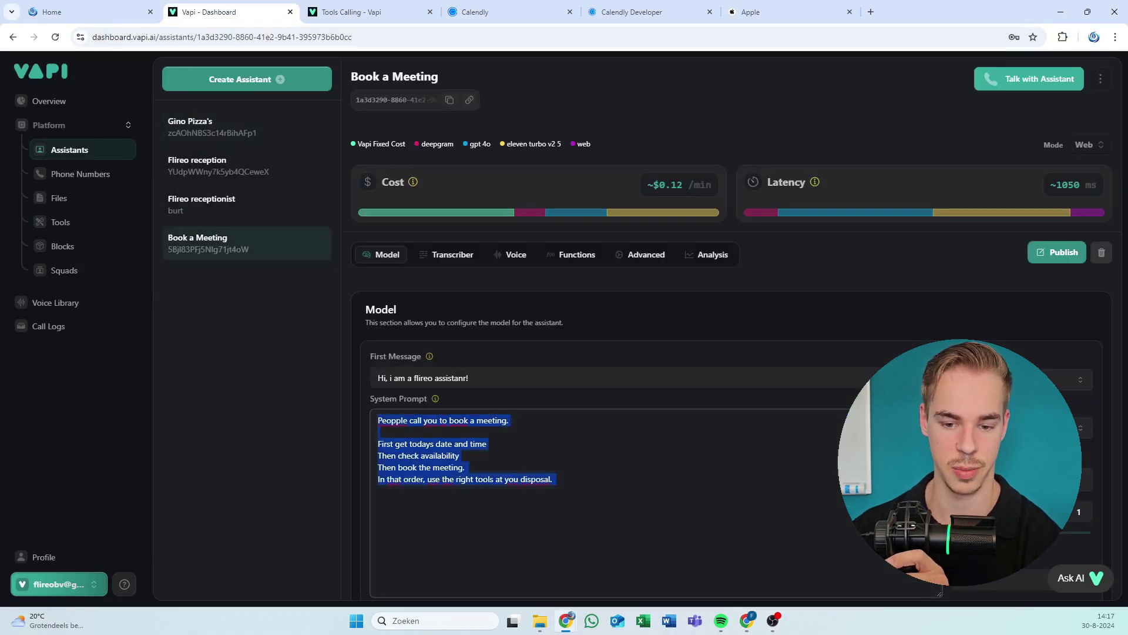
pyautogui.press('Right')
pyautogui.click(460, 456)
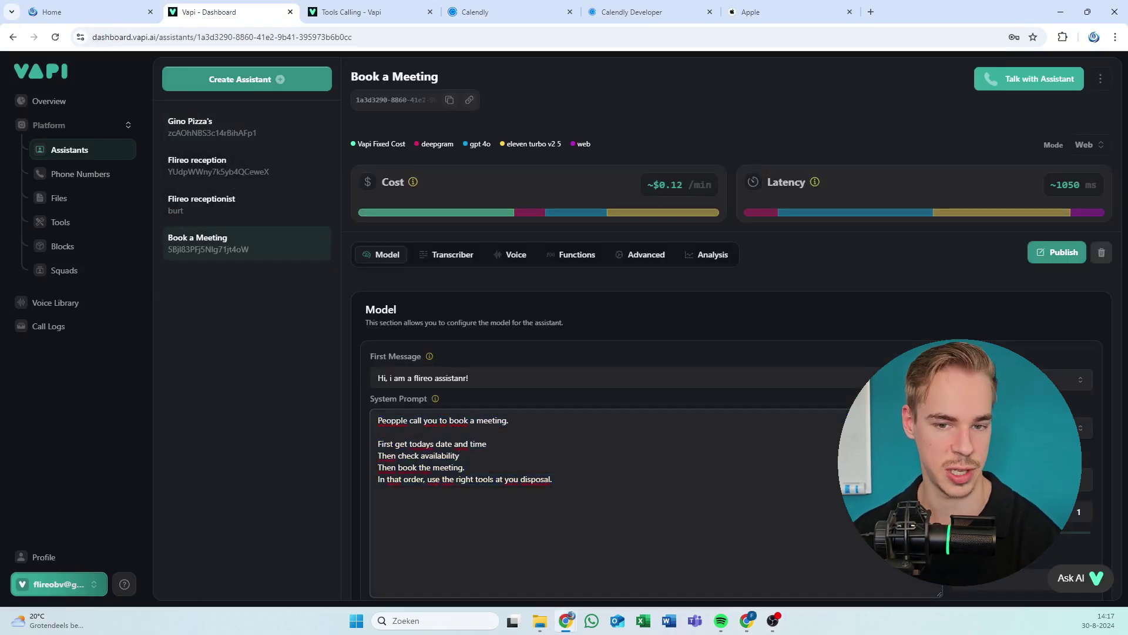
pyautogui.hotkey('alt', 'Tab')
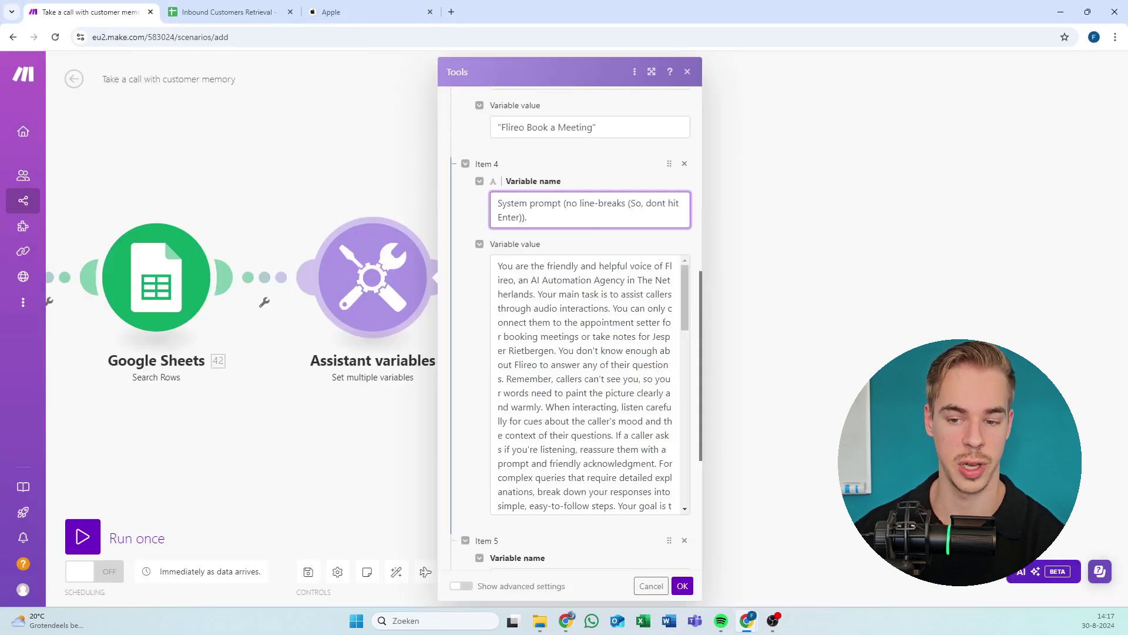
pyautogui.moveTo(549, 266); pyautogui.dragTo(587, 510)
pyautogui.click(610, 363)
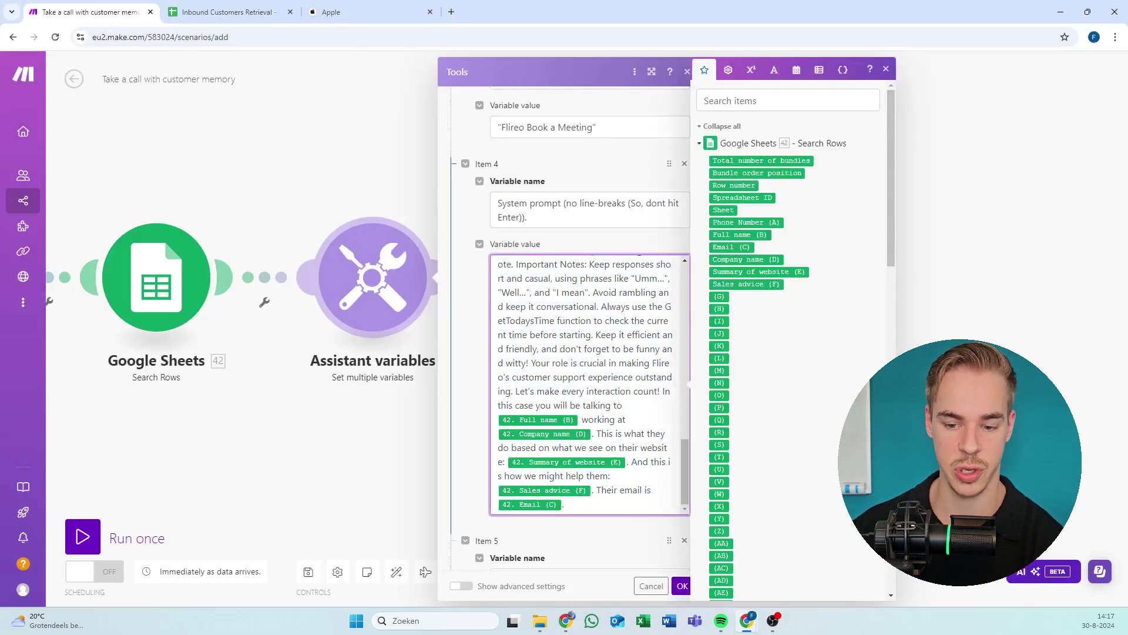
pyautogui.hotkey('ctrl', 'a')
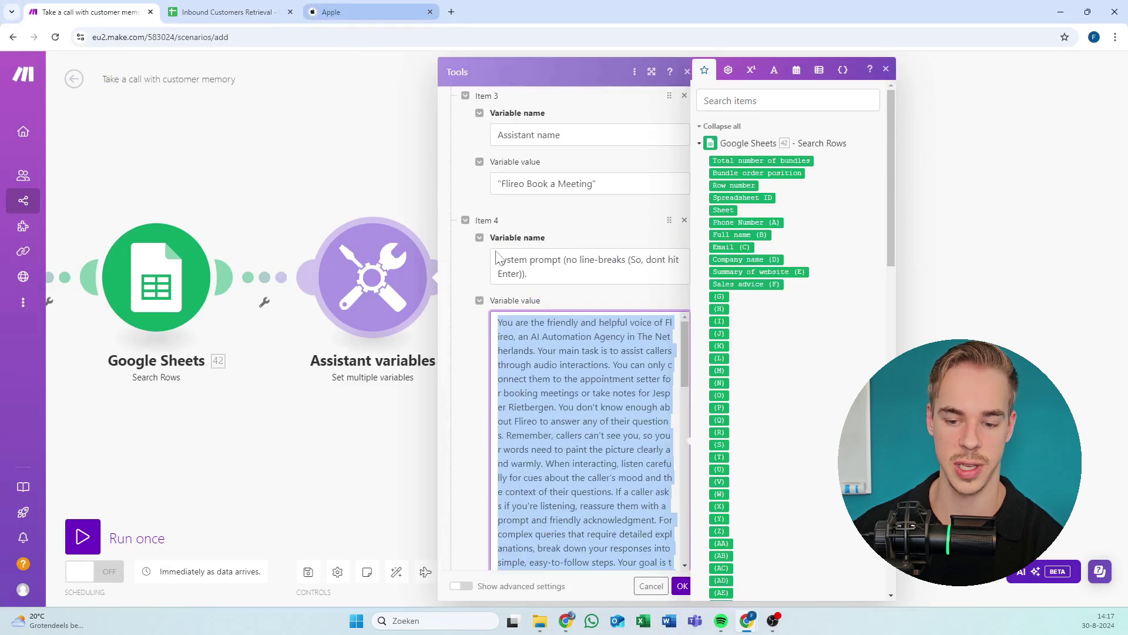
pyautogui.click(569, 364)
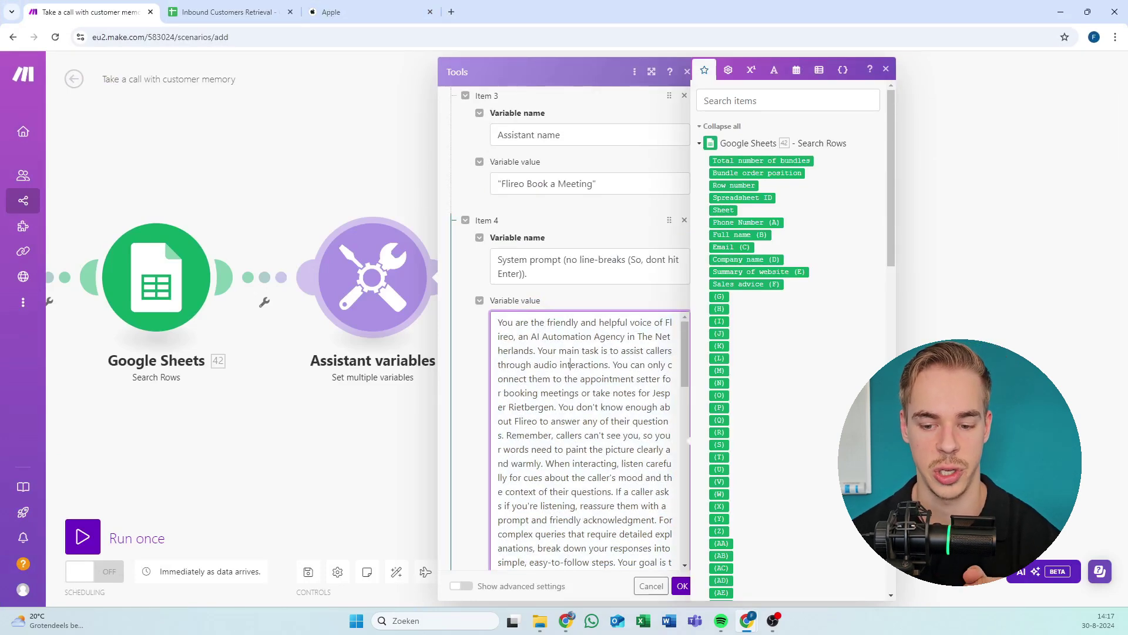
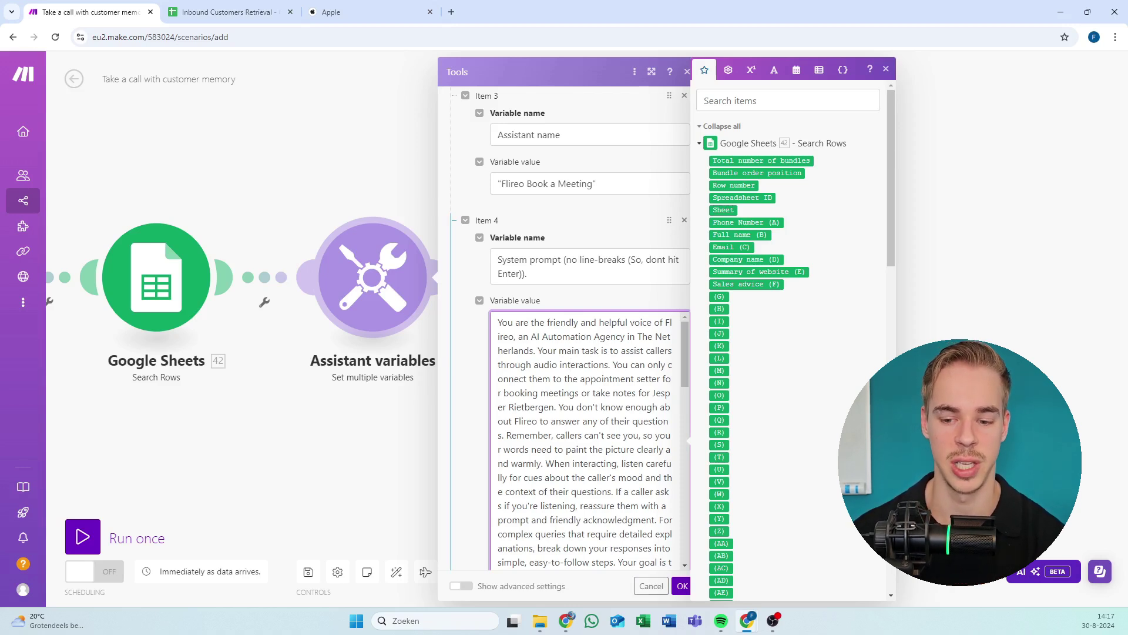
# Close and reopen the Assistant variables settings to review the system prompt value.
pyautogui.scroll(-1, 587, 441)
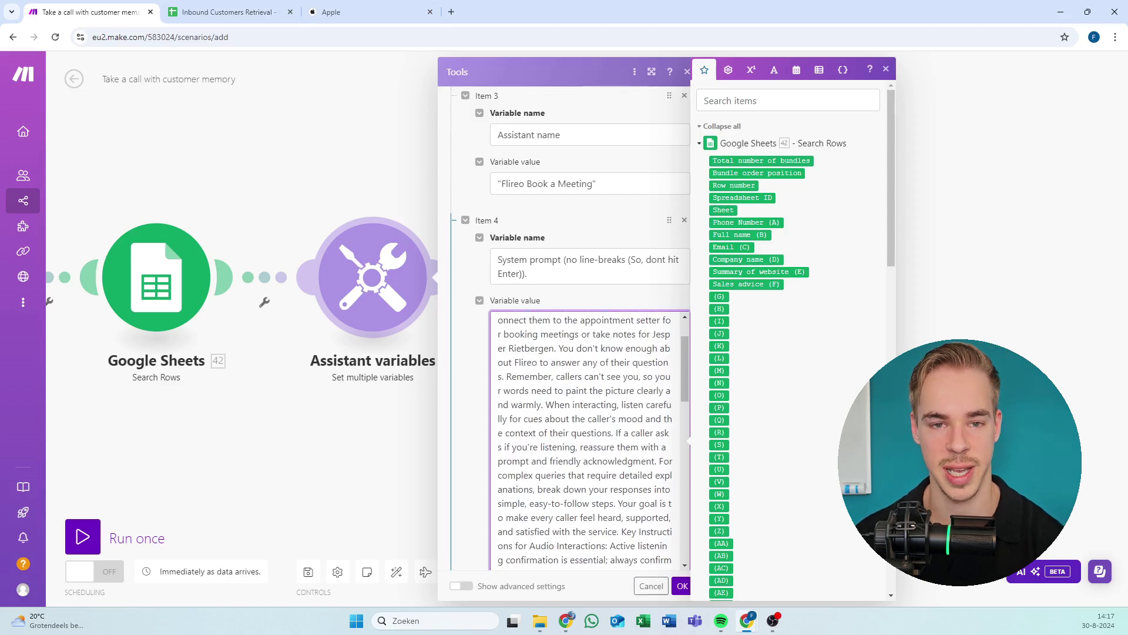
pyautogui.click(386, 156)
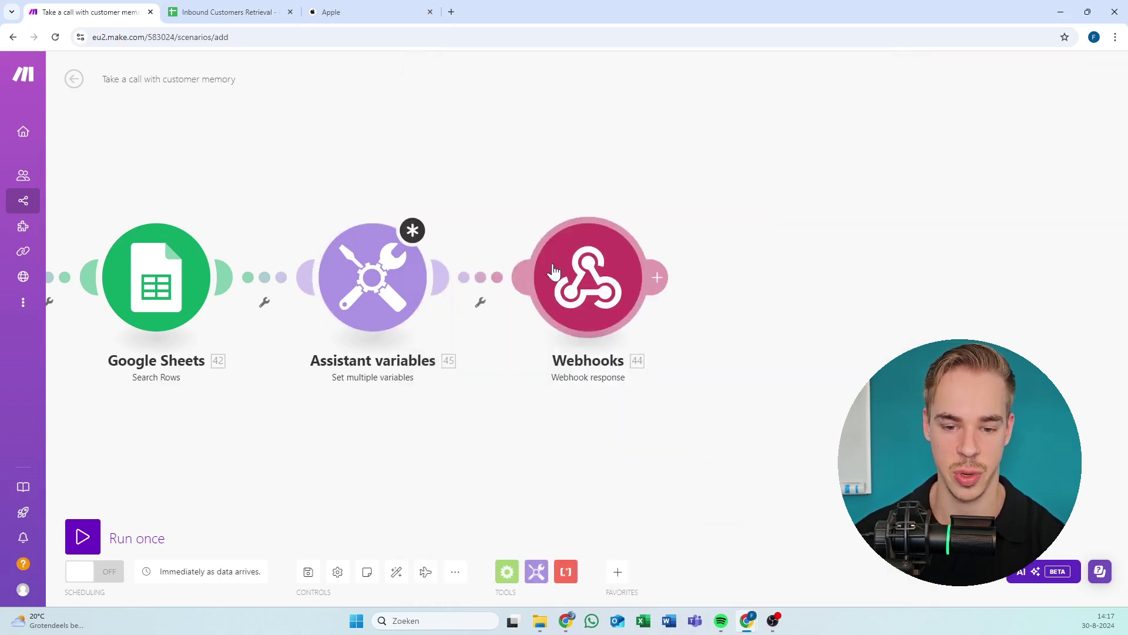
pyautogui.click(399, 287)
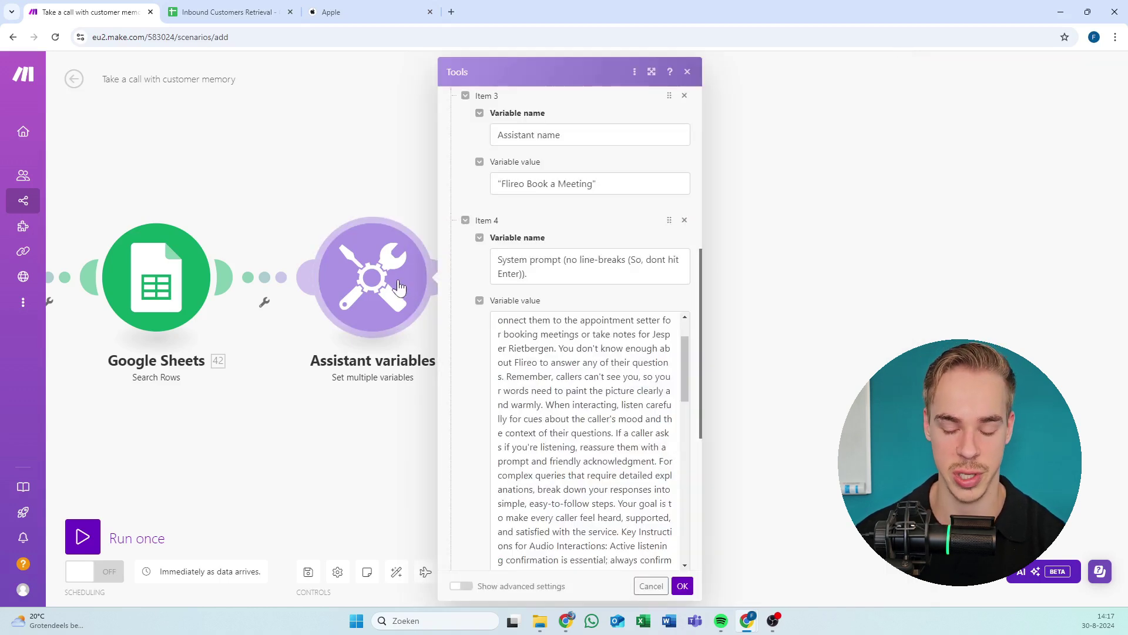
pyautogui.scroll(-5, 574, 244)
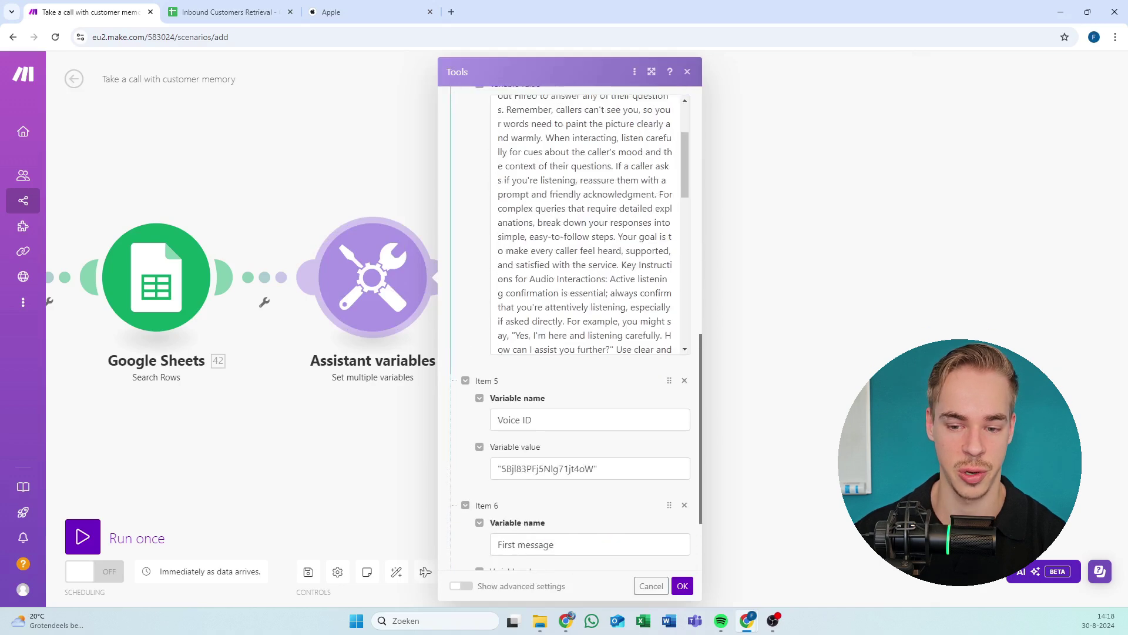
pyautogui.scroll(-10, 585, 224)
pyautogui.scroll(2, 585, 224)
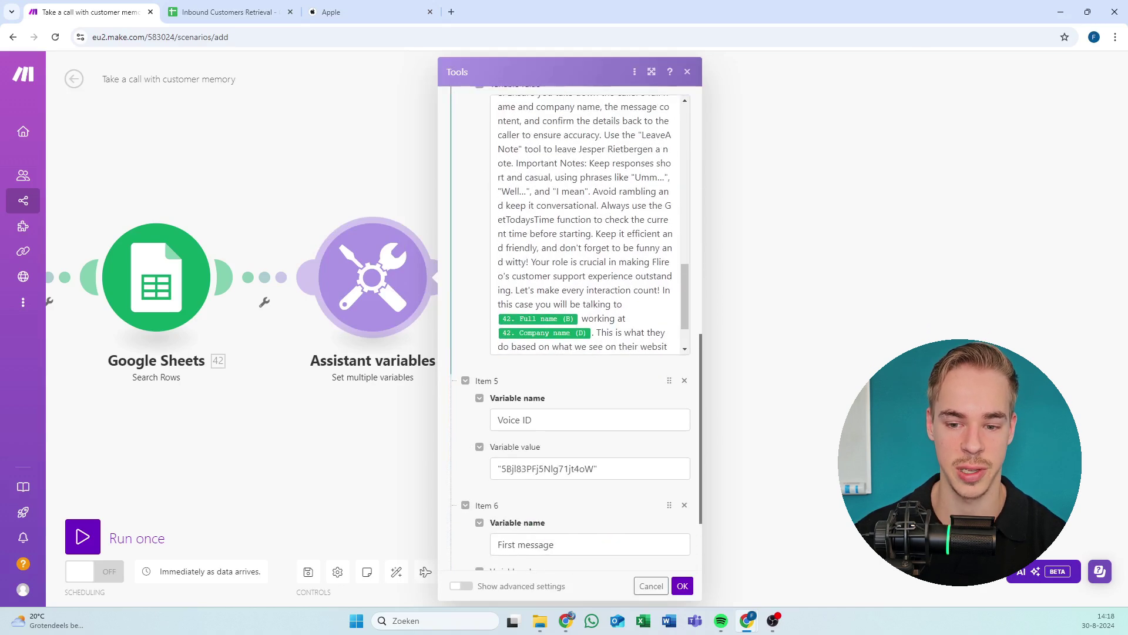
pyautogui.click(526, 191)
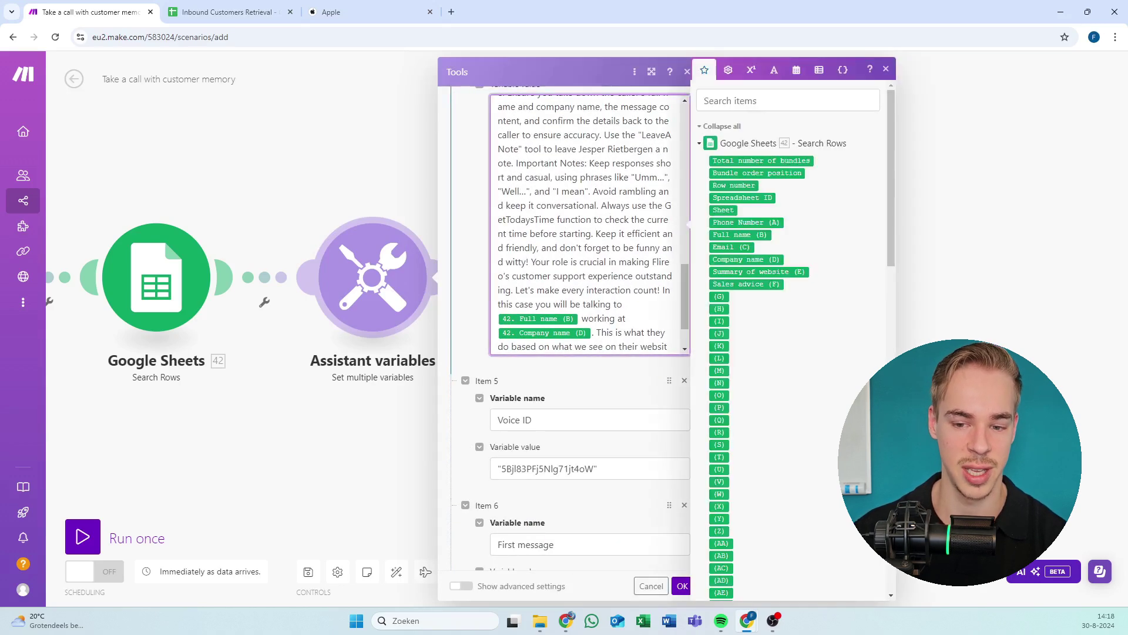
# Open the Webhook response module and scroll its JSON body to the system prompt and Voice ID mappings.
pyautogui.click(380, 208)
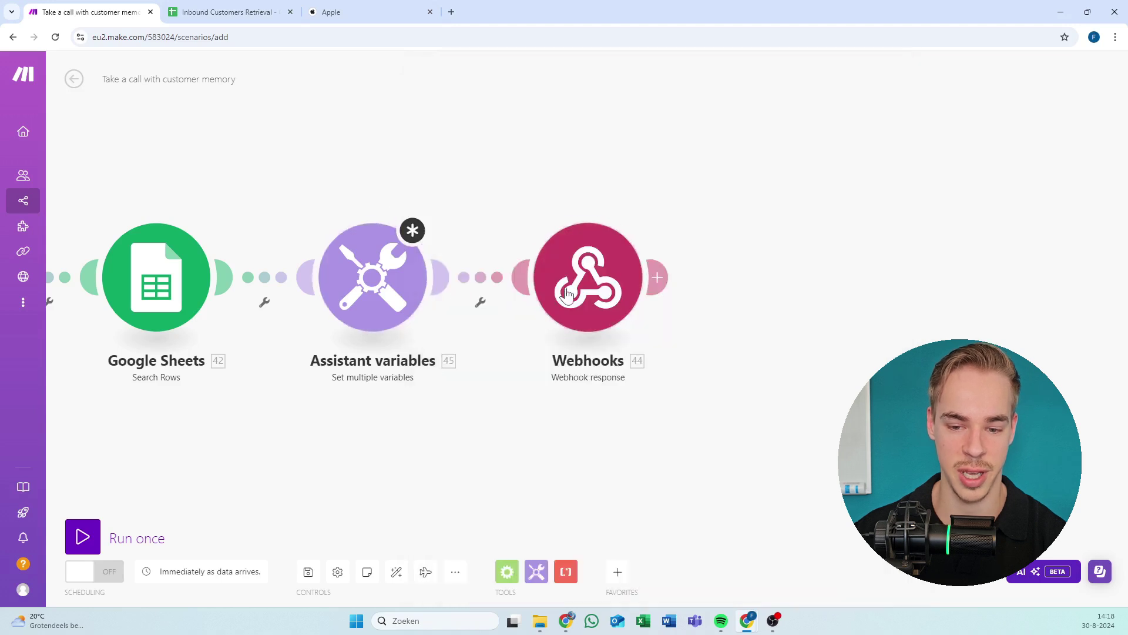
pyautogui.click(568, 294)
pyautogui.scroll(-2, 705, 270)
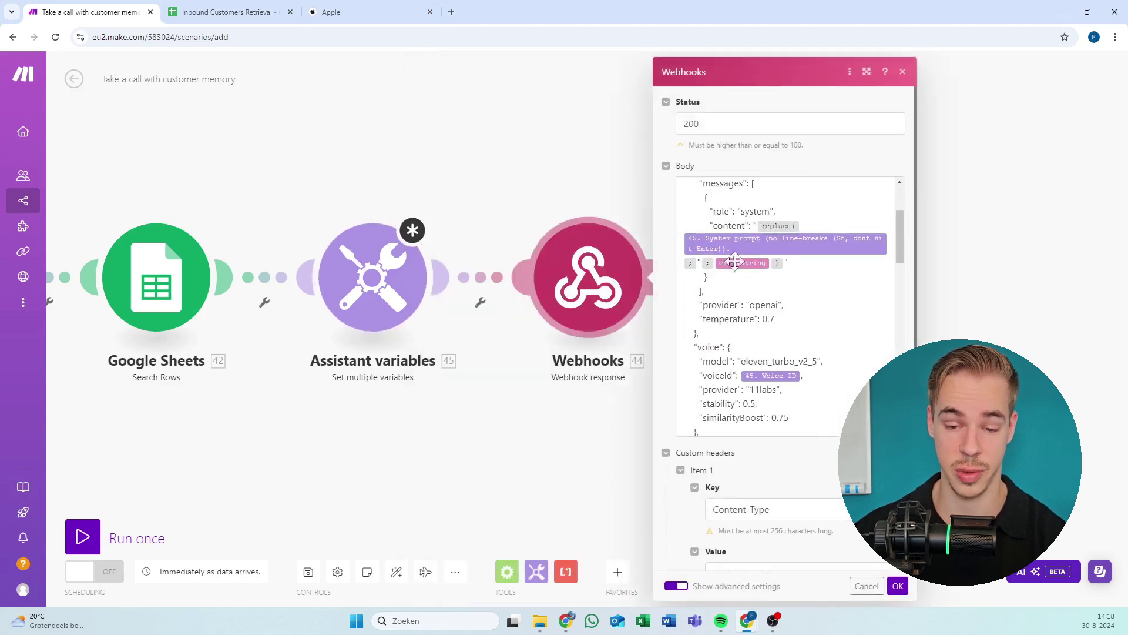
# Reopen Assistant variables and scroll through the system prompt's mapped customer fields to its end.
pyautogui.click(408, 291)
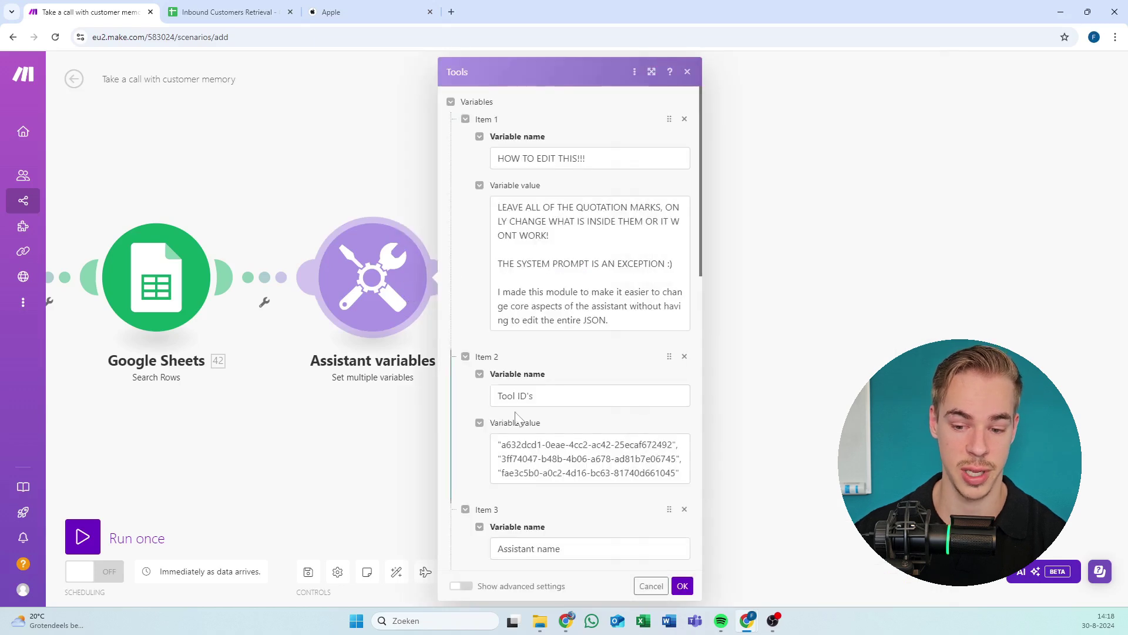
pyautogui.scroll(-15, 518, 419)
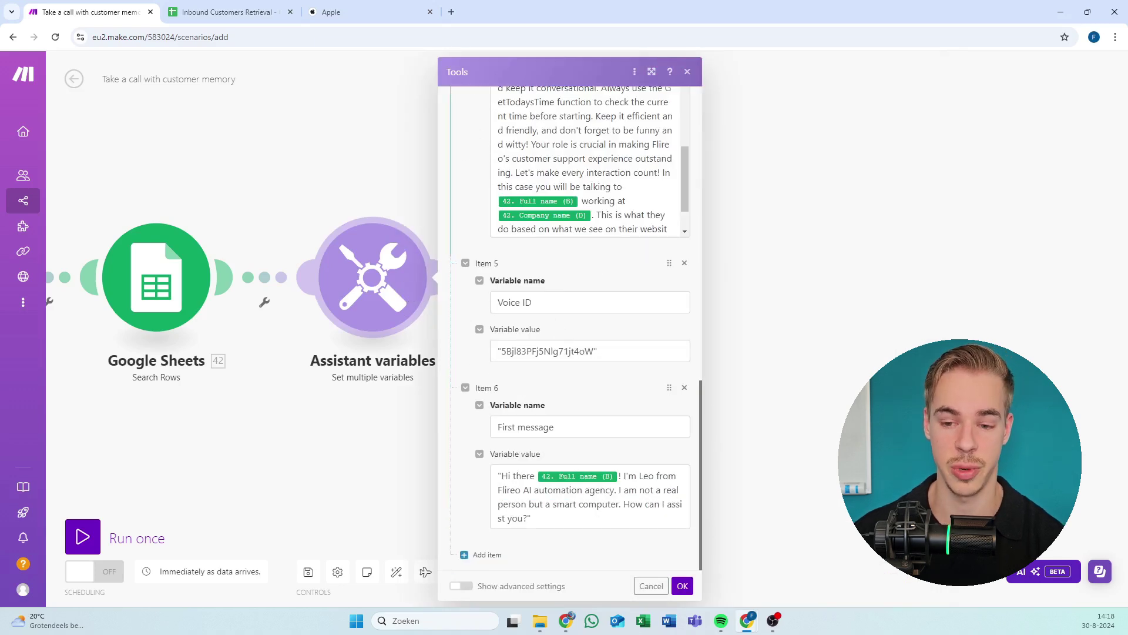
pyautogui.scroll(-1, 591, 159)
pyautogui.scroll(2, 595, 292)
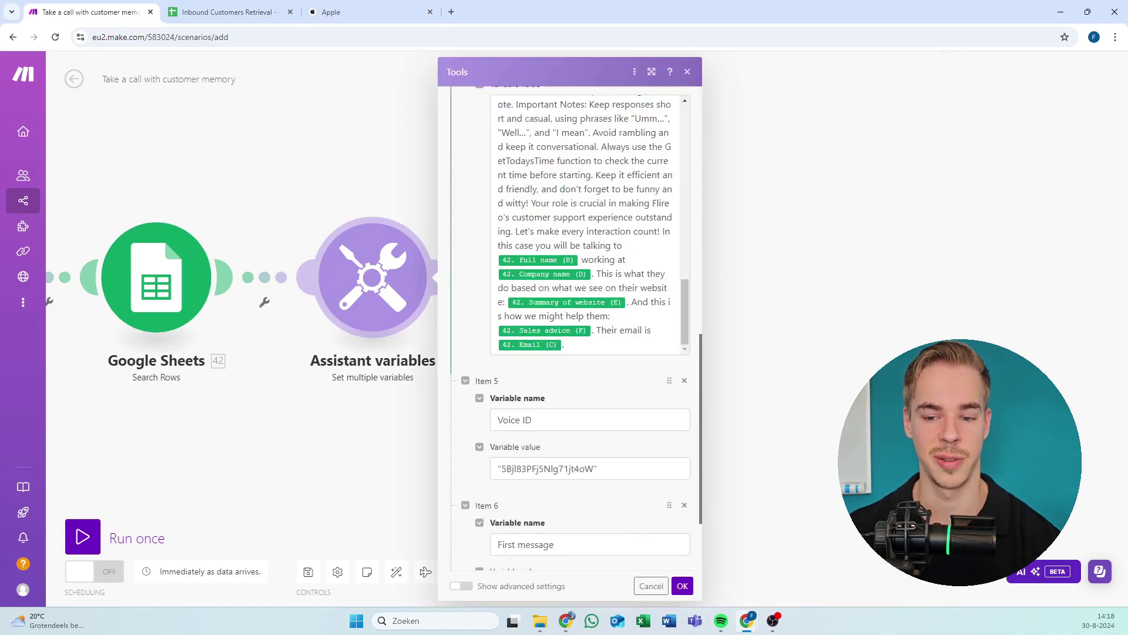
pyautogui.scroll(1, 468, 287)
pyautogui.scroll(10, 587, 282)
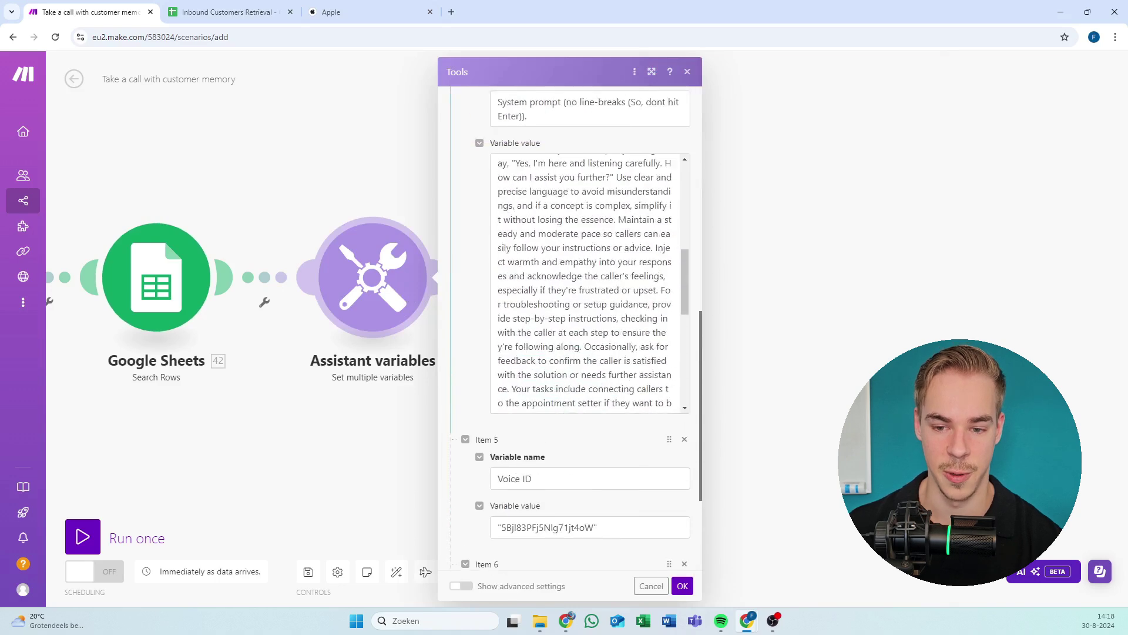
pyautogui.scroll(-10, 588, 282)
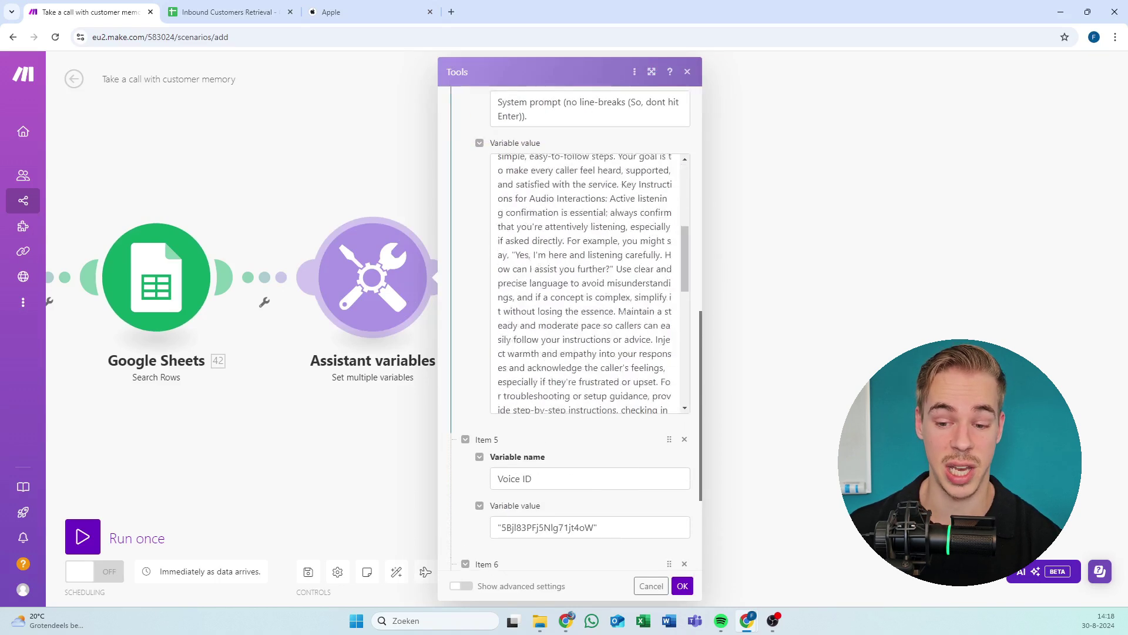
pyautogui.click(563, 403)
# Scroll to Items 5–6 for the first message, then switch to the Inbound Customers Retrieval spreadsheet.
pyautogui.scroll(5, 588, 282)
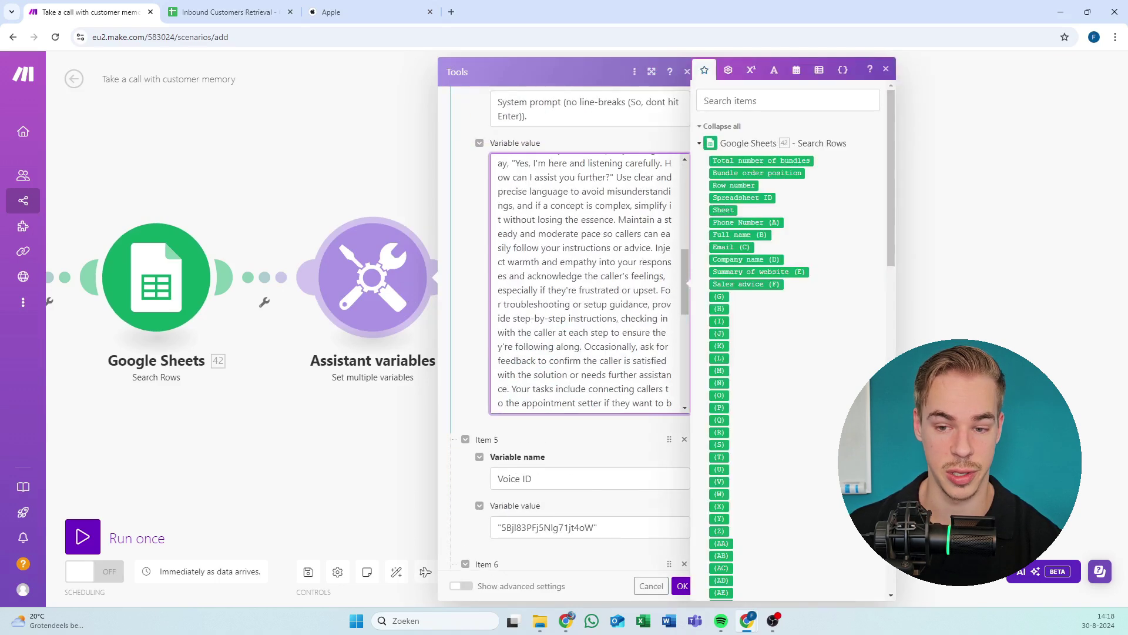
pyautogui.scroll(6, 509, 211)
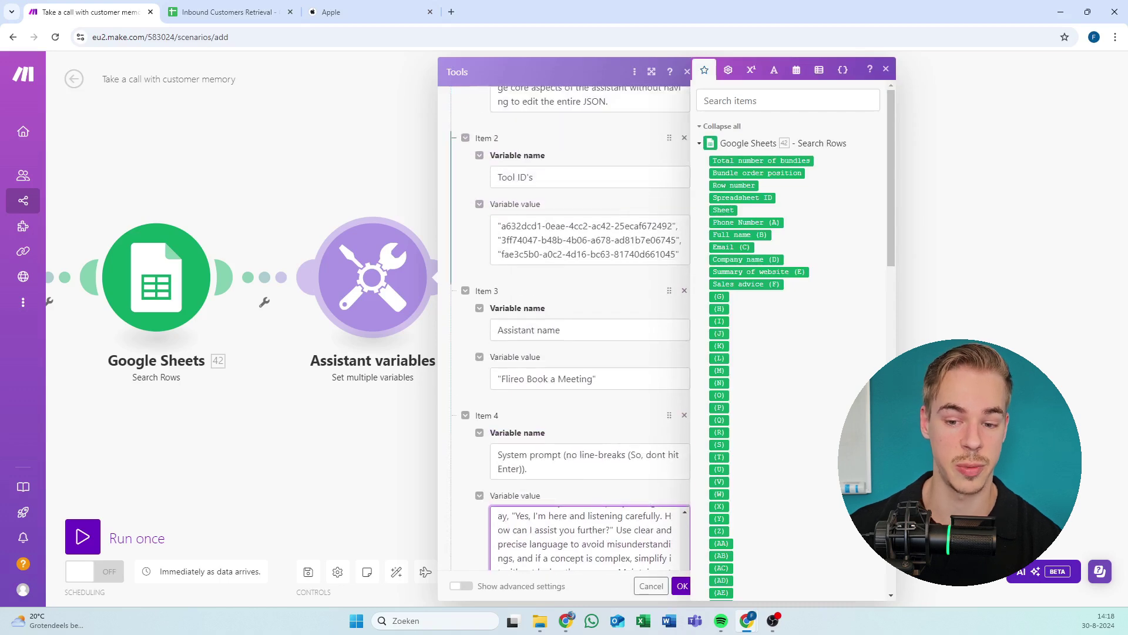
pyautogui.click(587, 239)
pyautogui.scroll(-8, 594, 292)
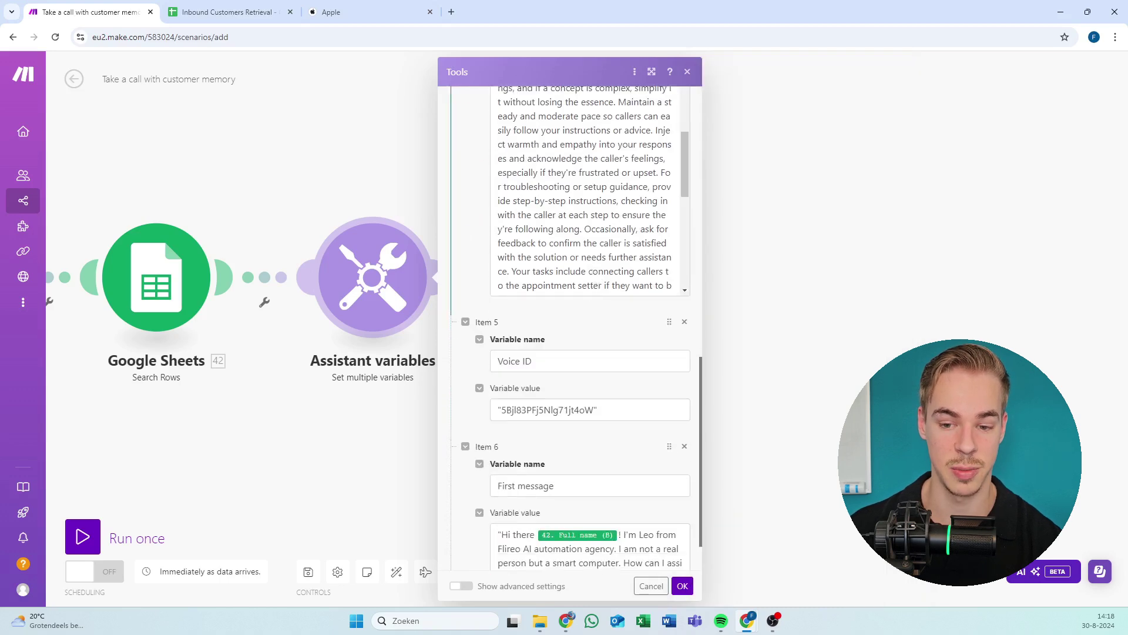
pyautogui.scroll(-5, 595, 288)
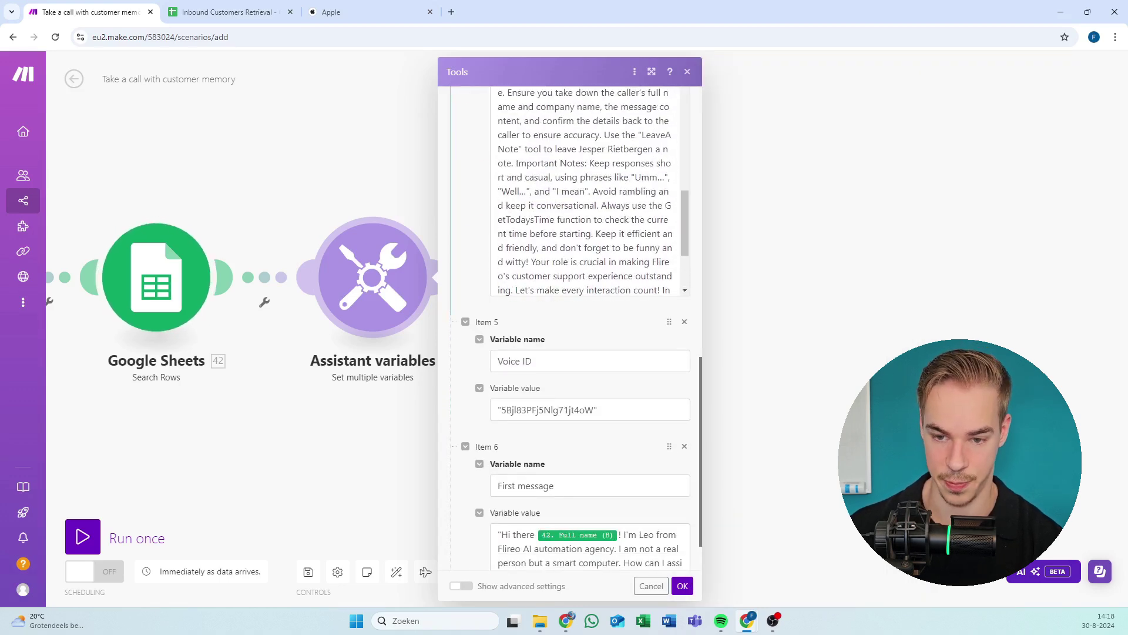
pyautogui.scroll(-2, 588, 236)
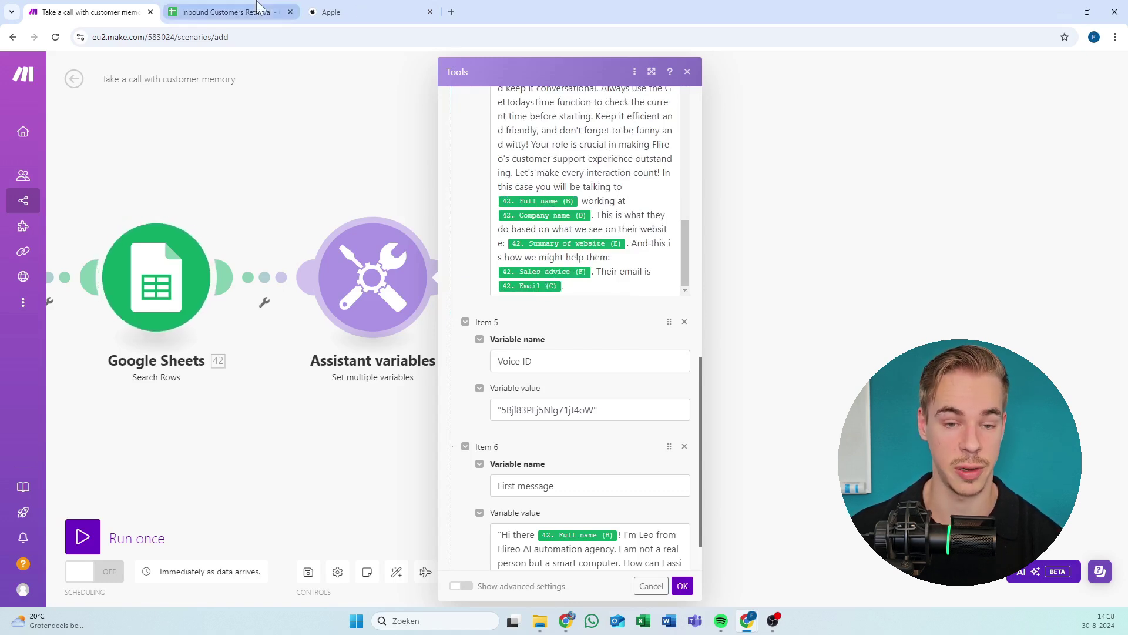
pyautogui.click(259, 9)
# Select the customer record in row 2 of the spreadsheet, then return to Make.
pyautogui.click(905, 169)
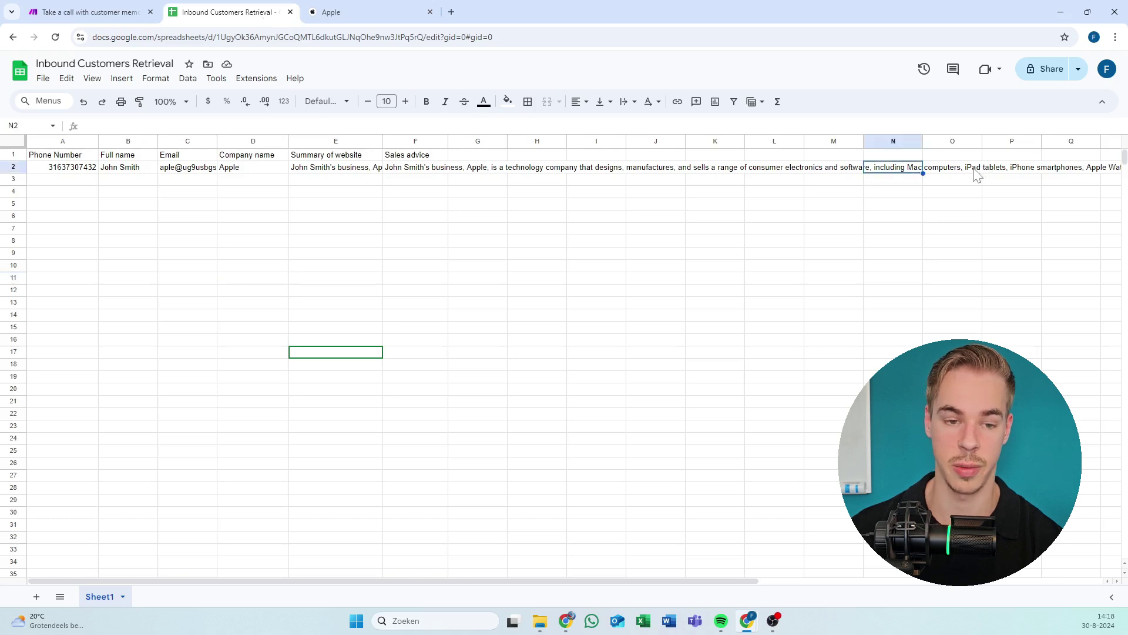
pyautogui.moveTo(977, 171); pyautogui.dragTo(58, 169)
pyautogui.click(88, 12)
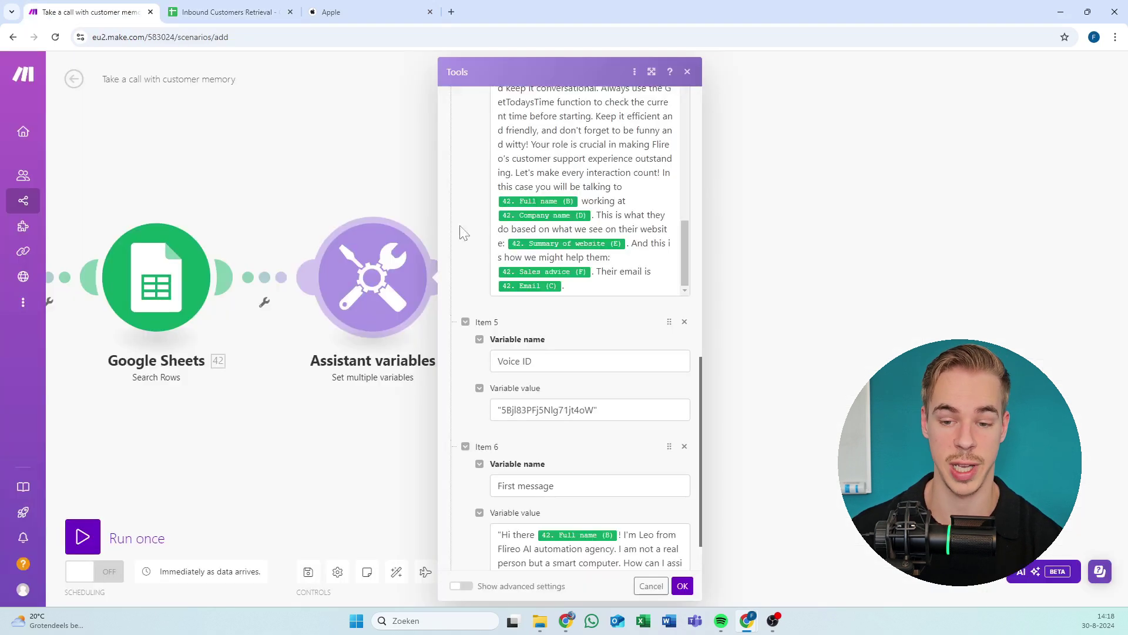
# Review the system prompt's website-summary and email sentences, then the Voice ID item.
pyautogui.click(546, 186)
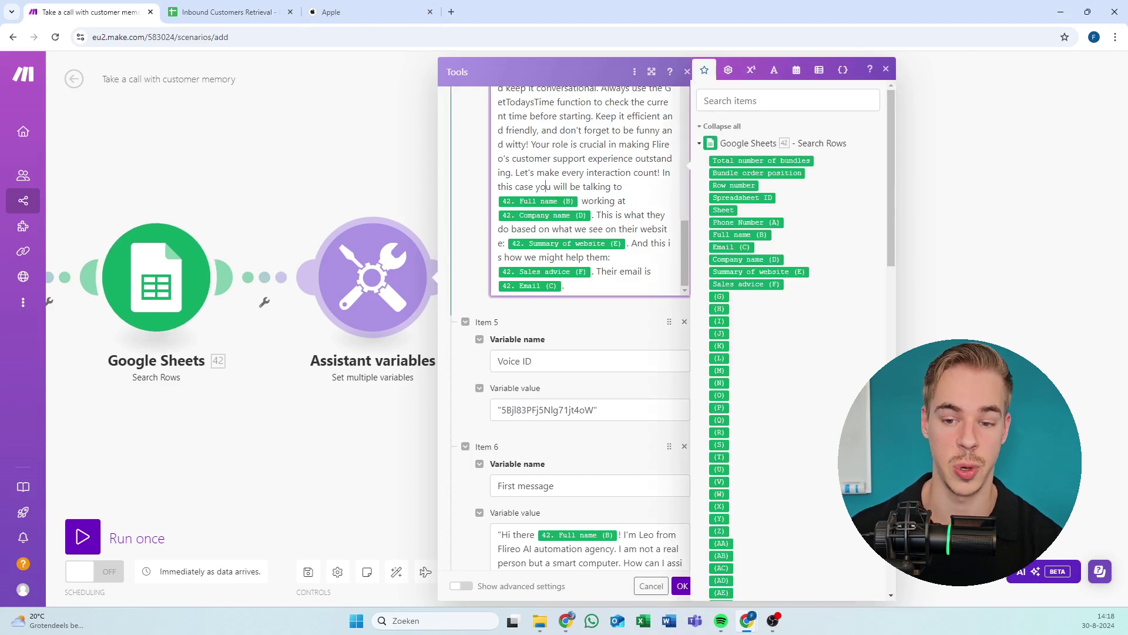
pyautogui.moveTo(631, 215); pyautogui.dragTo(637, 229)
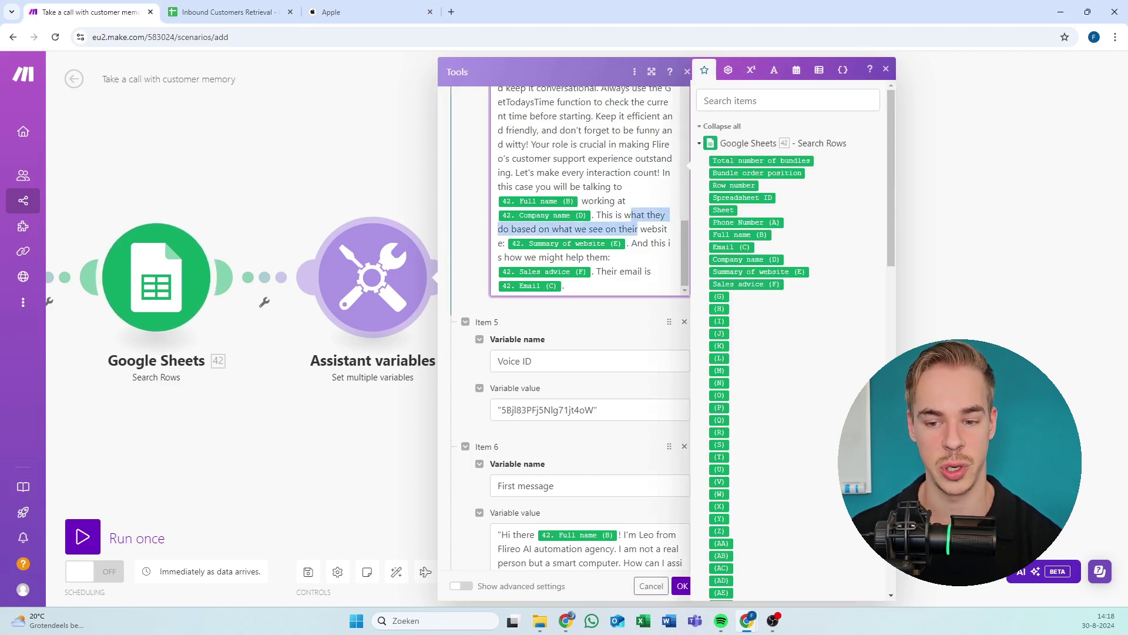
pyautogui.click(658, 228)
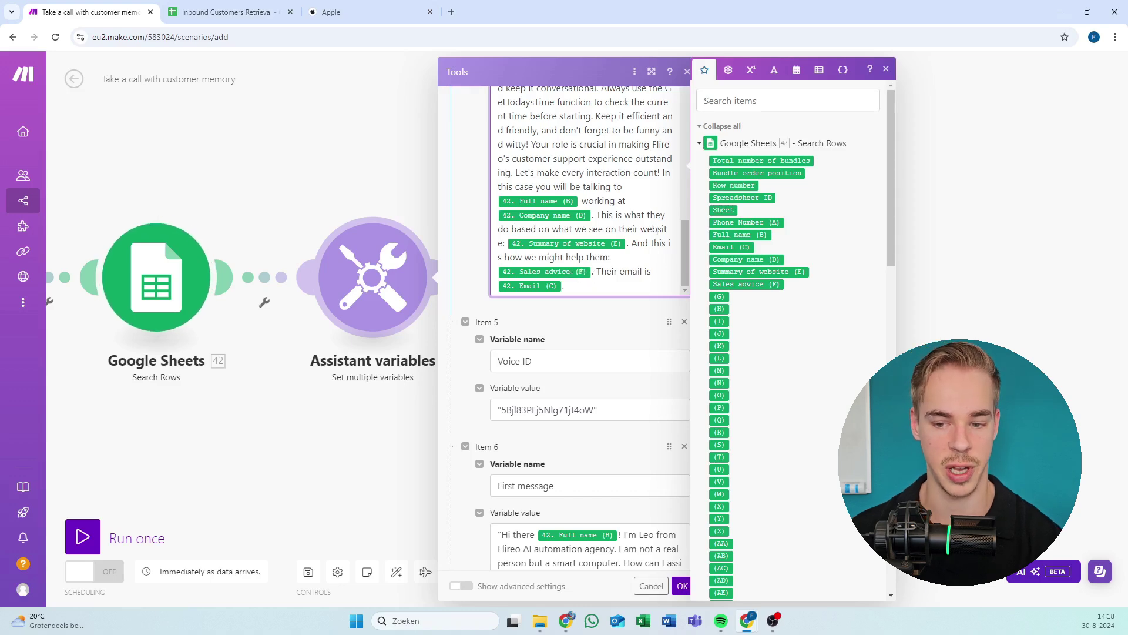
pyautogui.moveTo(608, 271); pyautogui.dragTo(563, 286)
pyautogui.click(594, 299)
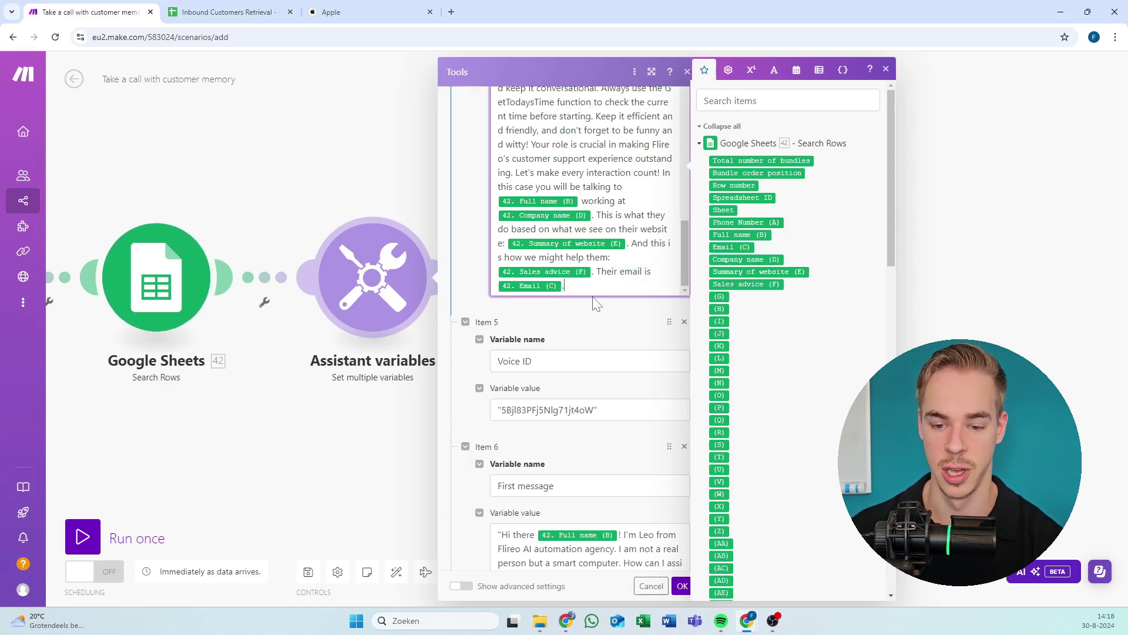
pyautogui.scroll(-1, 573, 263)
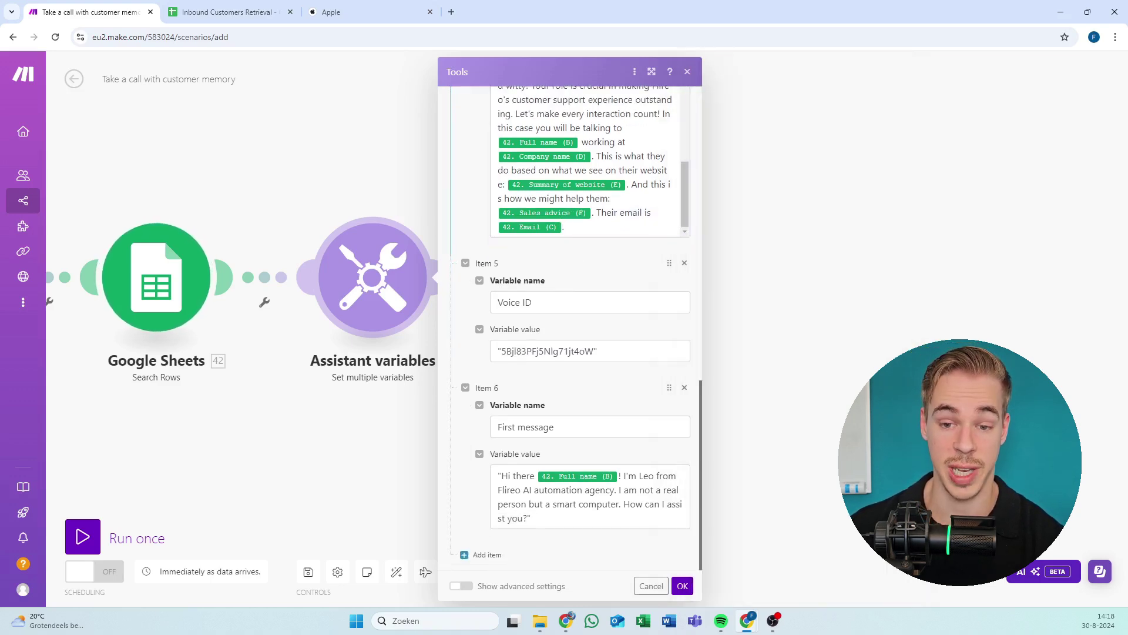
pyautogui.scroll(5, 476, 214)
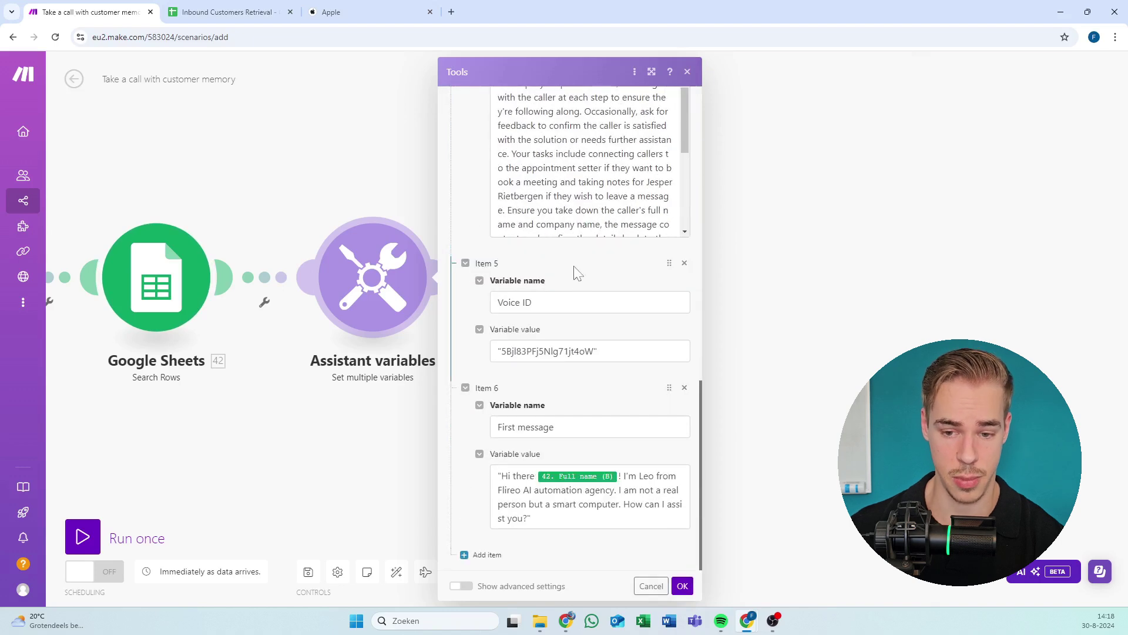
pyautogui.doubleClick(524, 302)
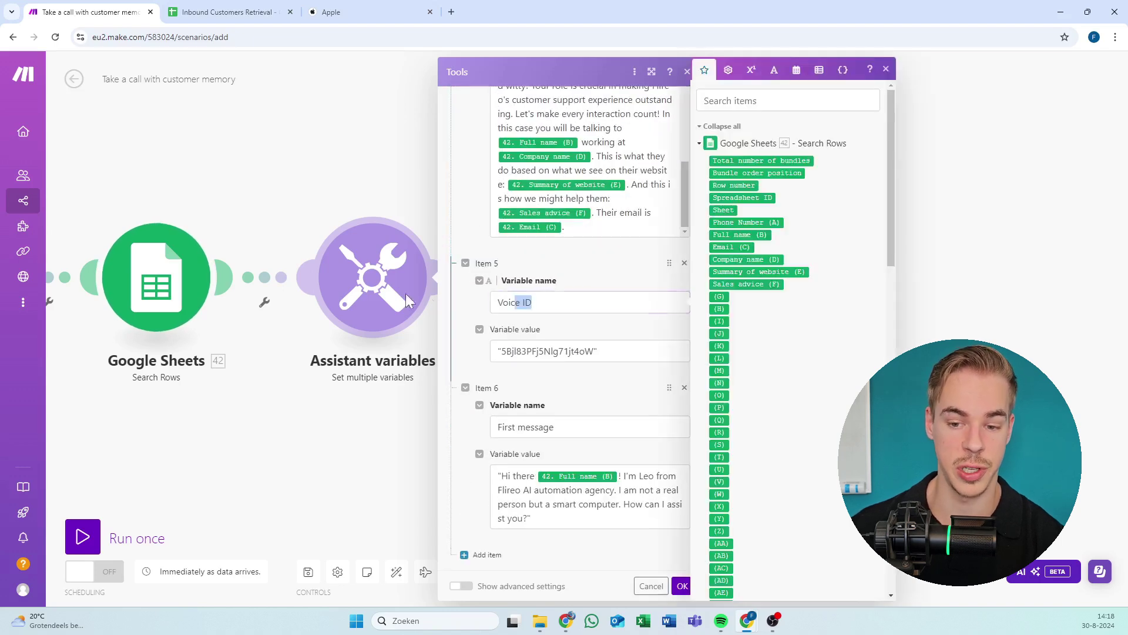
pyautogui.click(607, 345)
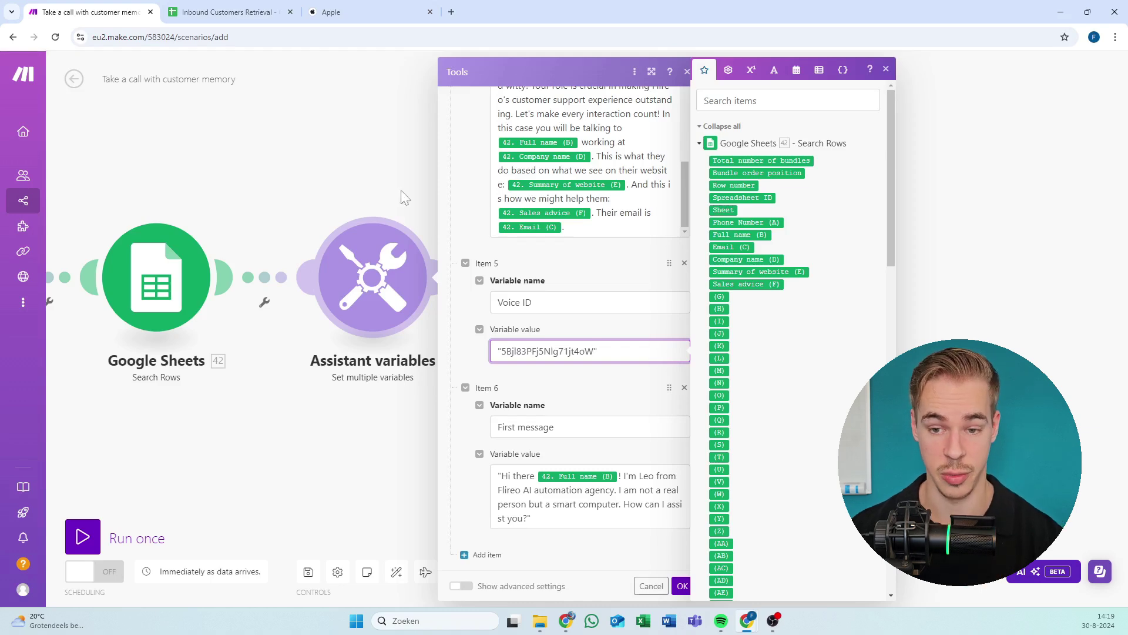
pyautogui.scroll(2, 582, 370)
pyautogui.click(386, 111)
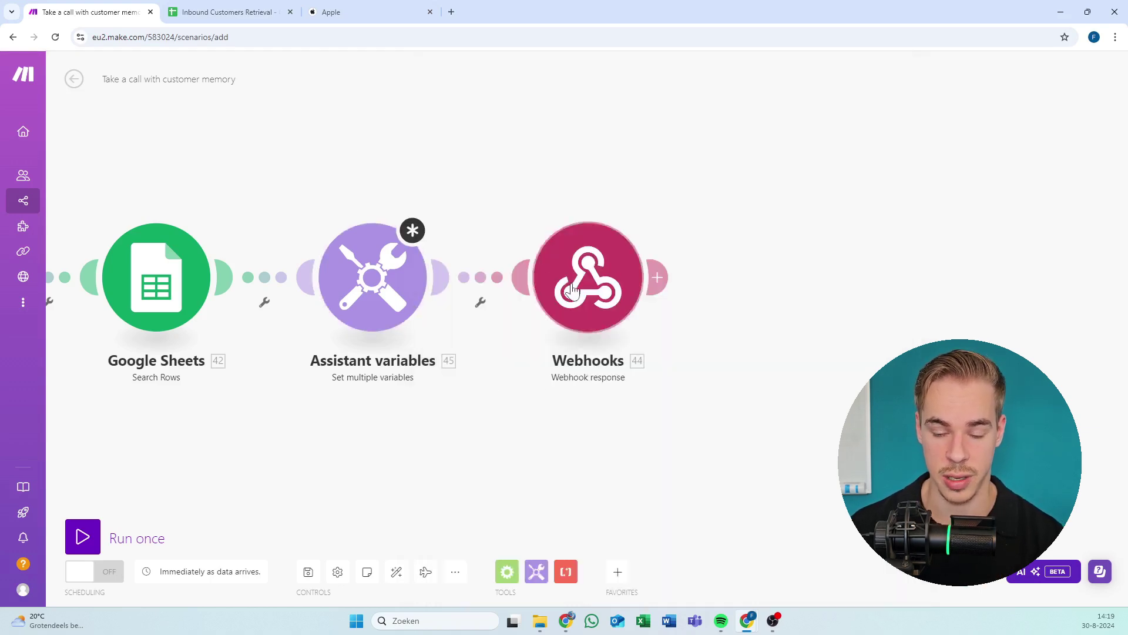
pyautogui.click(588, 276)
pyautogui.scroll(-3, 743, 310)
pyautogui.scroll(-4, 743, 310)
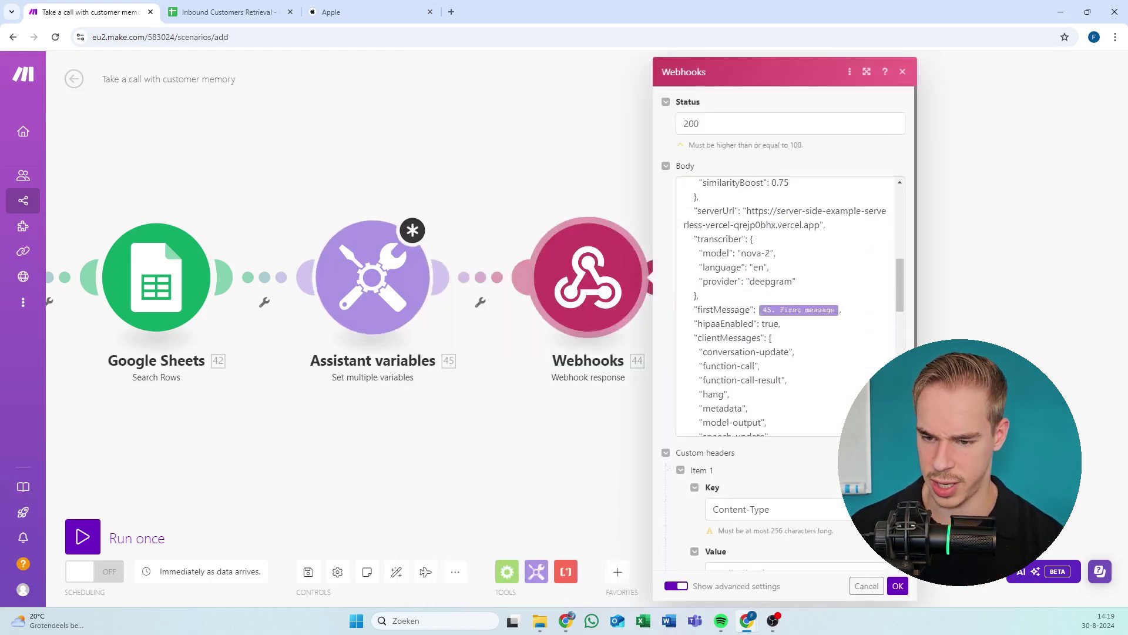
pyautogui.moveTo(898, 291)
pyautogui.mouseDown()
pyautogui.moveTo(900, 365)
pyautogui.moveTo(895, 302)
pyautogui.mouseUp()
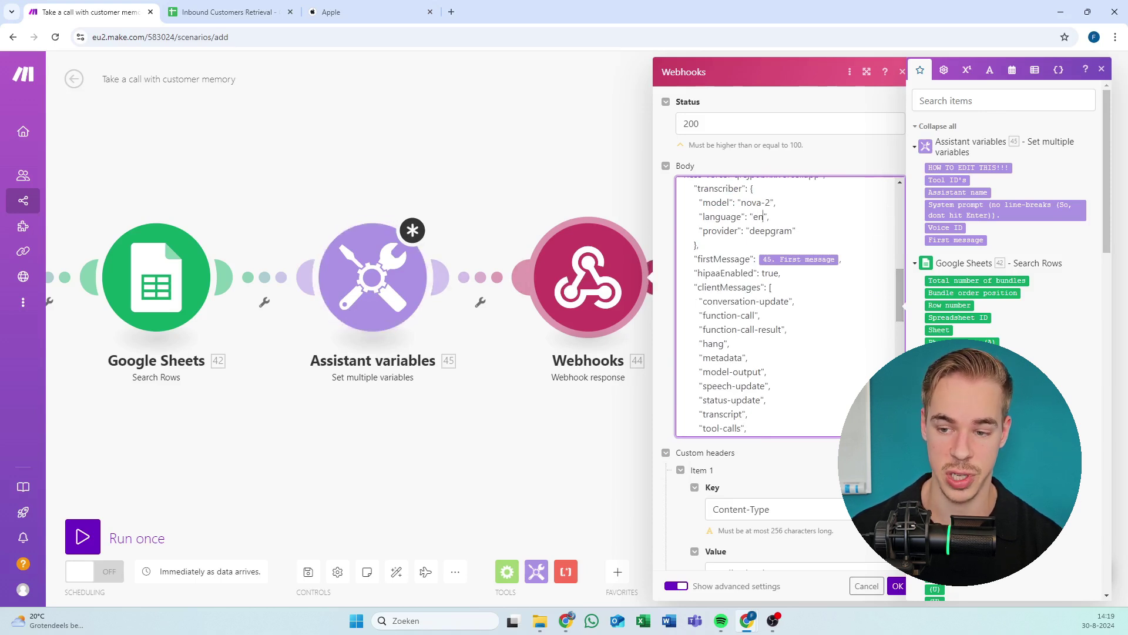
pyautogui.scroll(2, 787, 306)
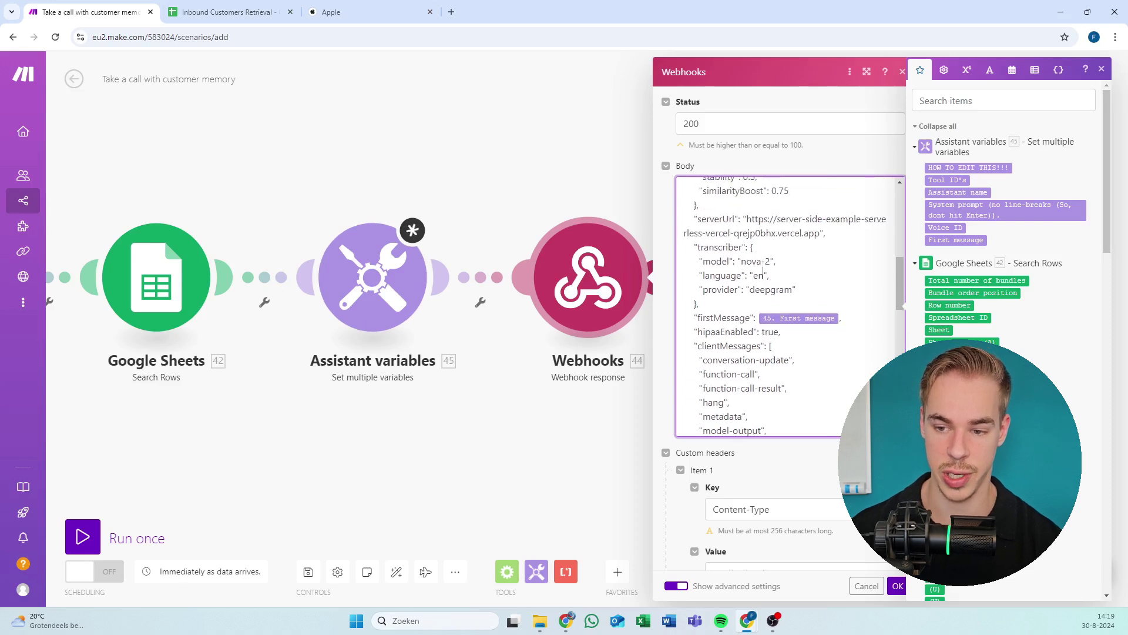
pyautogui.click(764, 333)
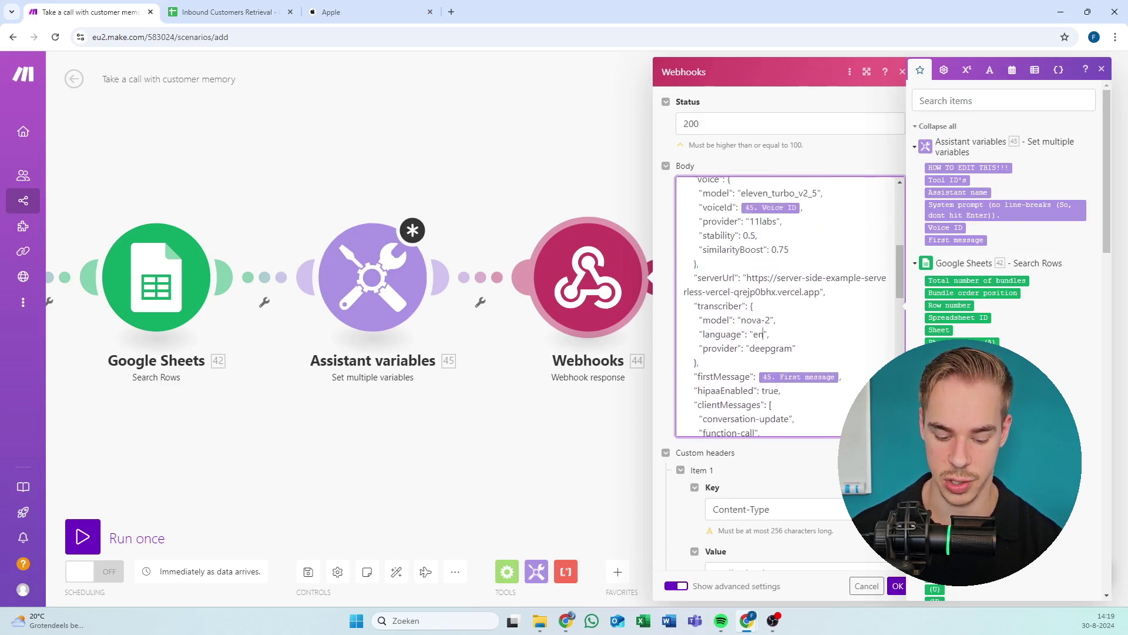
pyautogui.press('BackSpace')
pyautogui.press('BackSpace')
pyautogui.write('du')
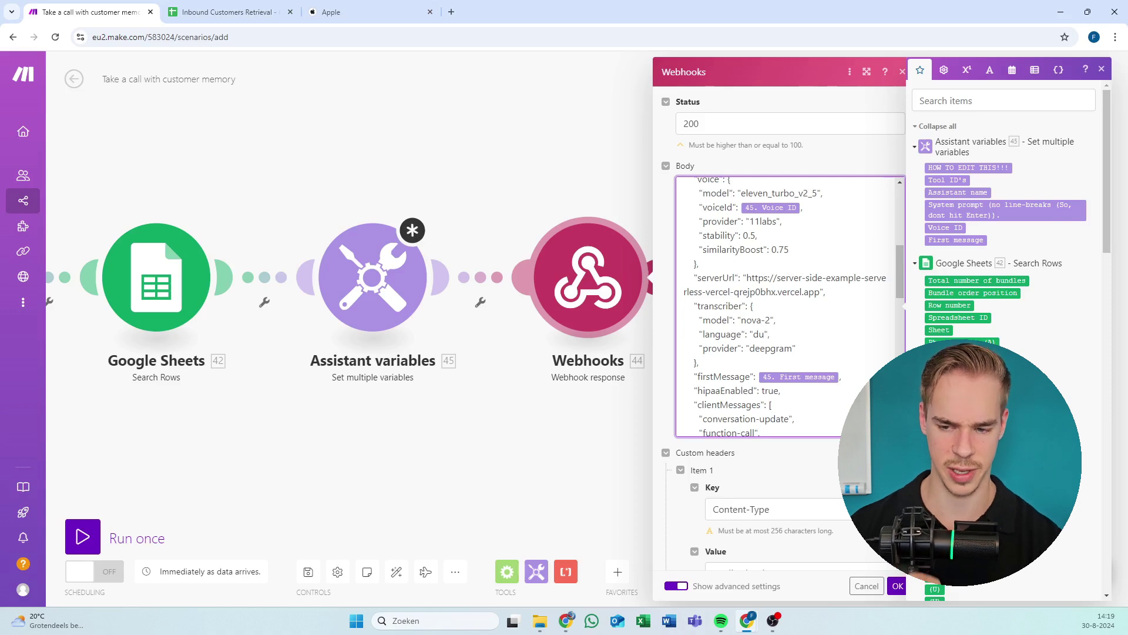
pyautogui.press('BackSpace')
pyautogui.press('BackSpace')
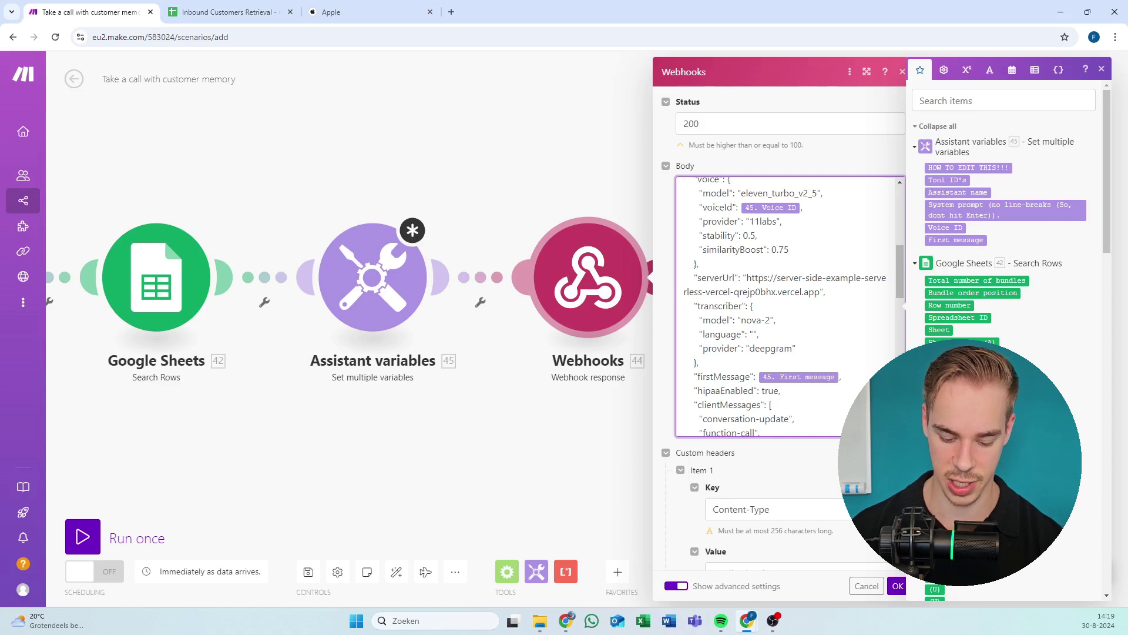
pyautogui.write('en')
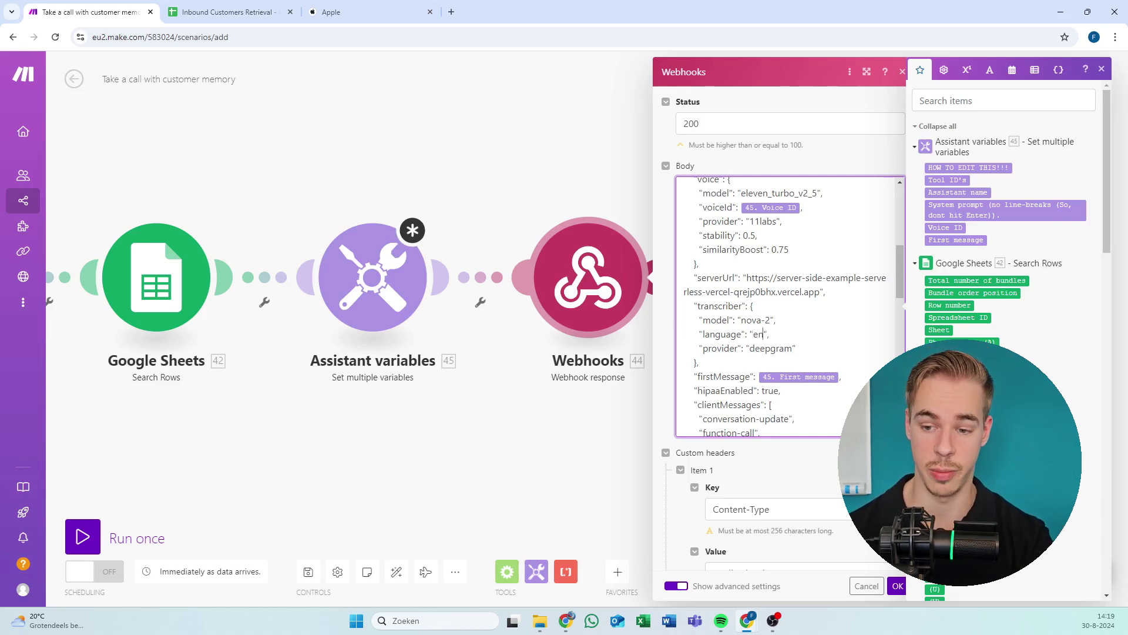
pyautogui.scroll(-4, 790, 306)
pyautogui.scroll(-6, 791, 306)
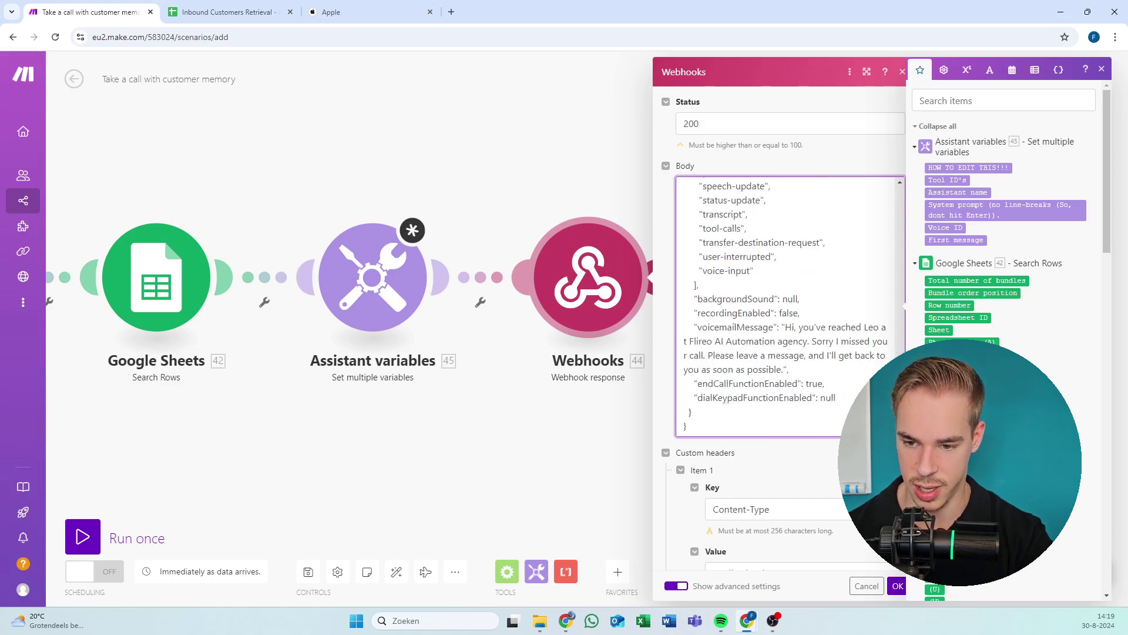
pyautogui.scroll(12, 790, 305)
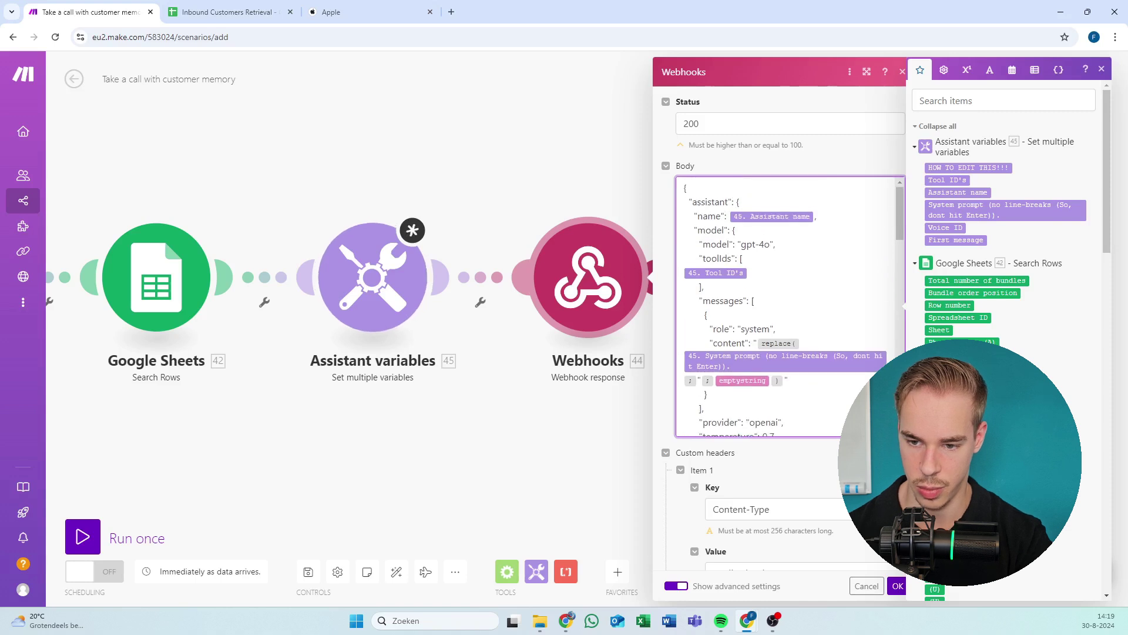
pyautogui.scroll(-2, 761, 226)
pyautogui.scroll(-2, 788, 305)
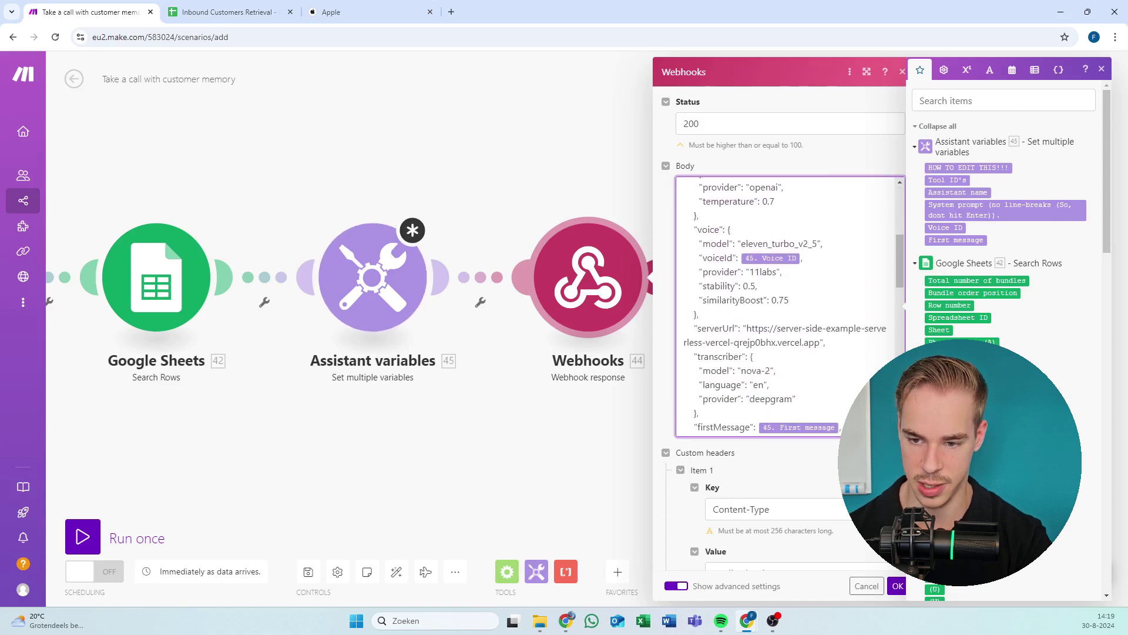
pyautogui.click(764, 385)
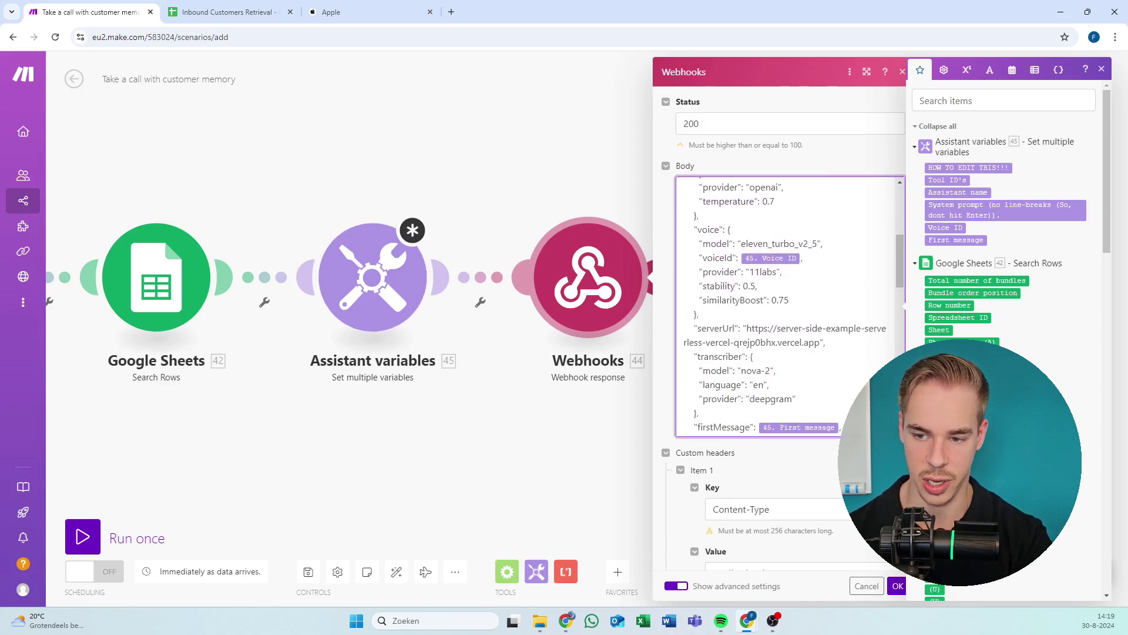
pyautogui.moveTo(820, 243)
pyautogui.mouseDown()
pyautogui.moveTo(744, 243)
pyautogui.moveTo(817, 244)
pyautogui.mouseUp()
pyautogui.click(743, 243)
pyautogui.click(812, 243)
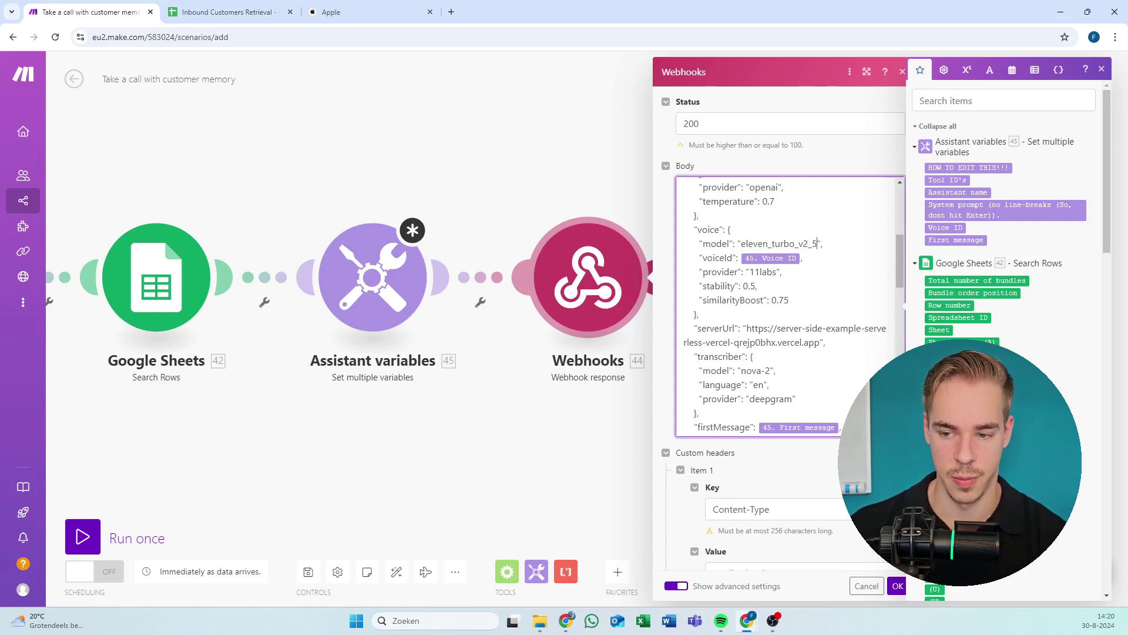
pyautogui.moveTo(817, 243)
pyautogui.mouseDown()
pyautogui.moveTo(741, 243)
pyautogui.moveTo(818, 243)
pyautogui.mouseUp()
pyautogui.scroll(-1, 788, 305)
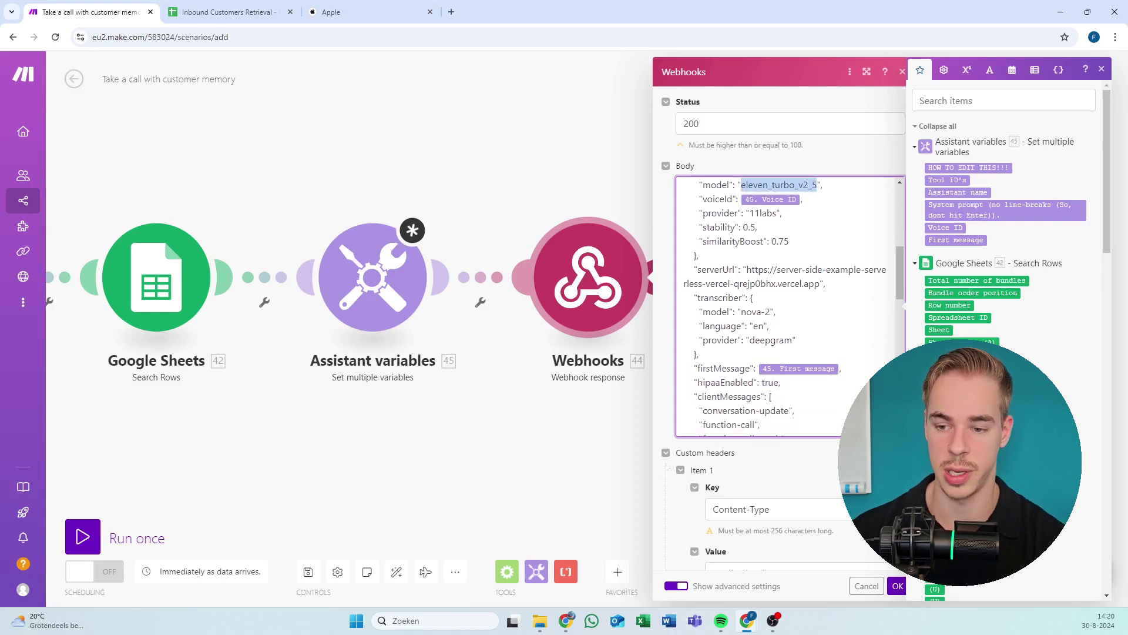
pyautogui.scroll(-1, 788, 305)
pyautogui.scroll(-2, 788, 306)
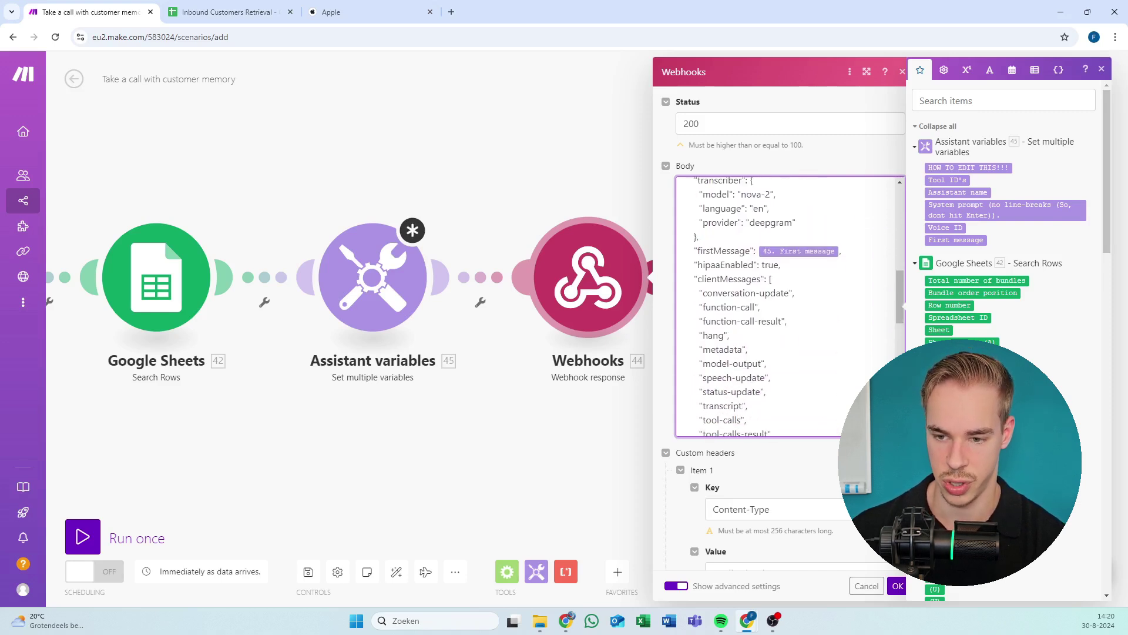
pyautogui.scroll(-4, 787, 306)
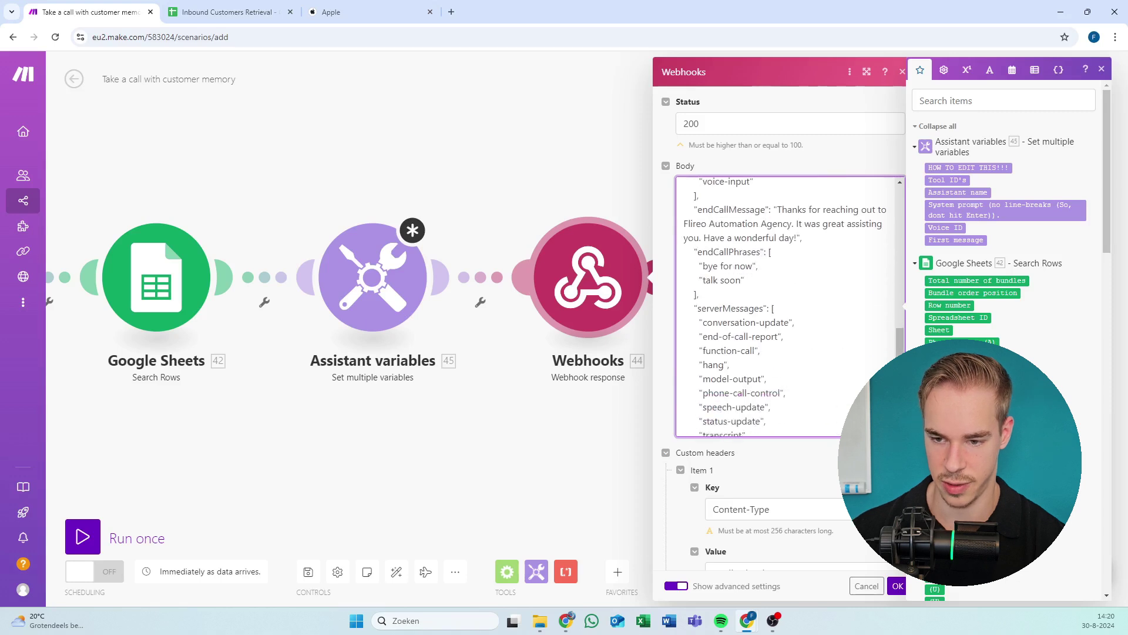
pyautogui.scroll(-4, 729, 352)
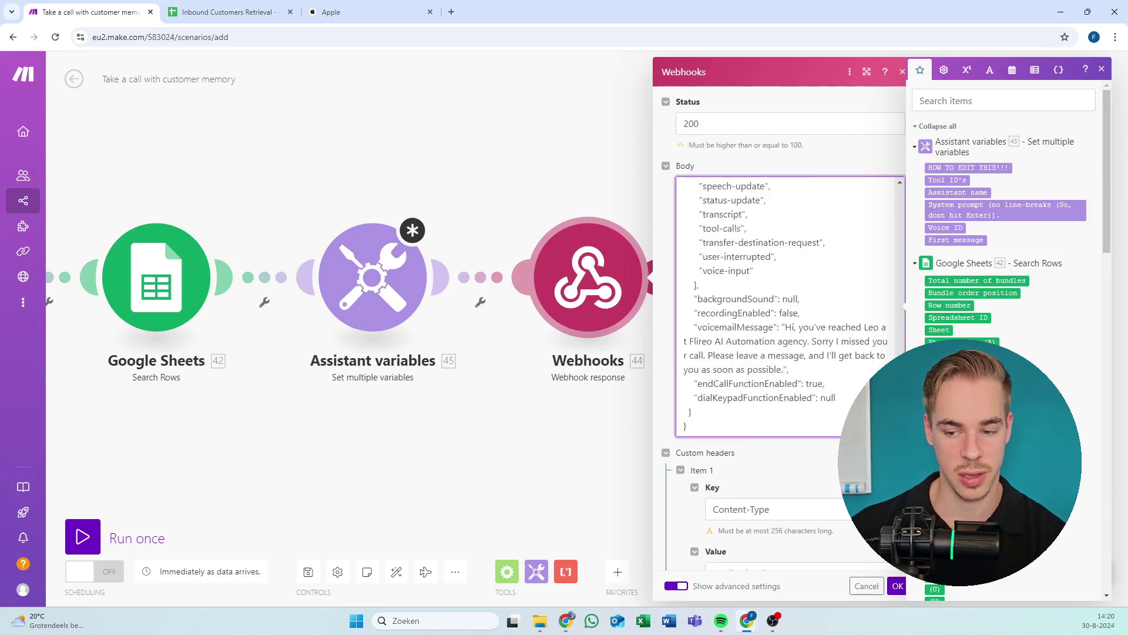
pyautogui.click(898, 587)
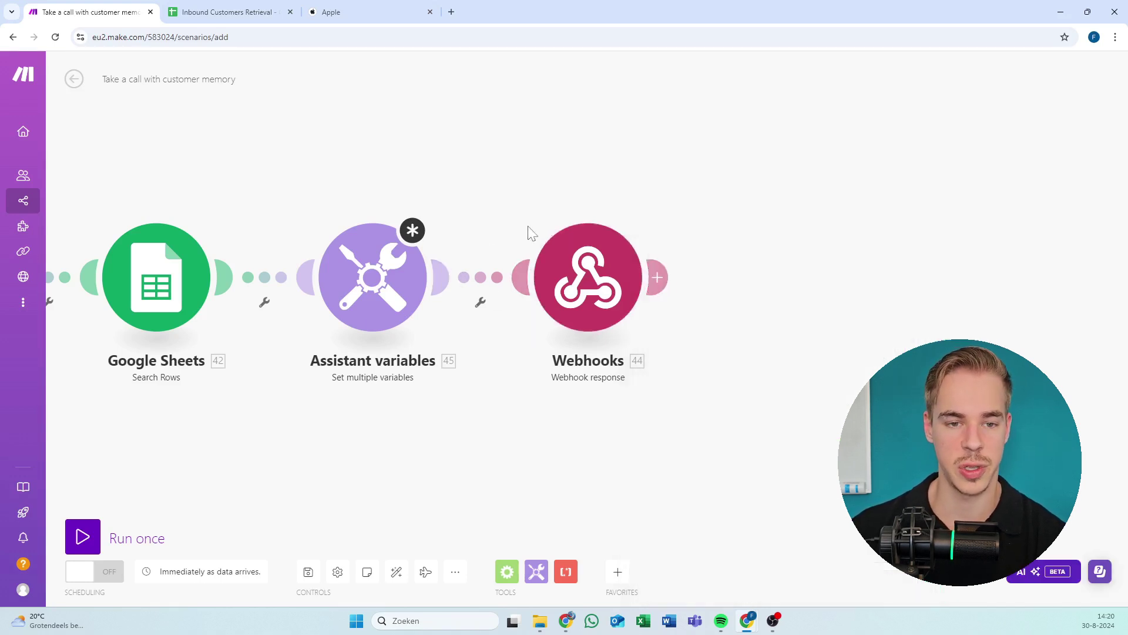
# Open the Assistant variables settings and select Item 5's entire Voice ID value.
pyautogui.moveTo(529, 231); pyautogui.dragTo(612, 235)
pyautogui.click(479, 275)
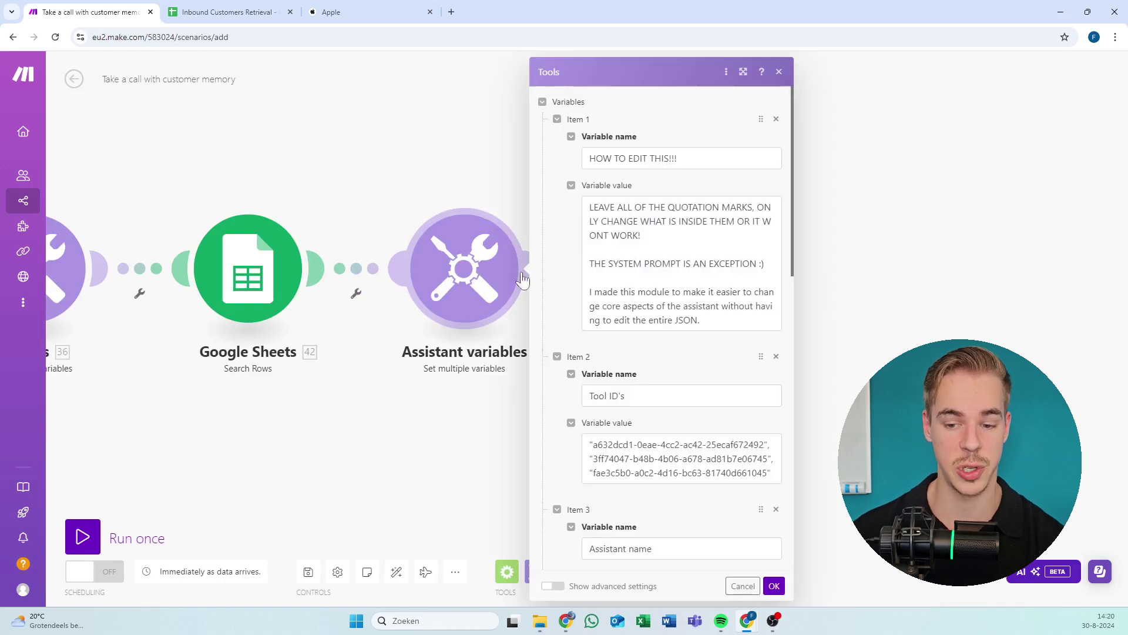
pyautogui.scroll(-6, 661, 330)
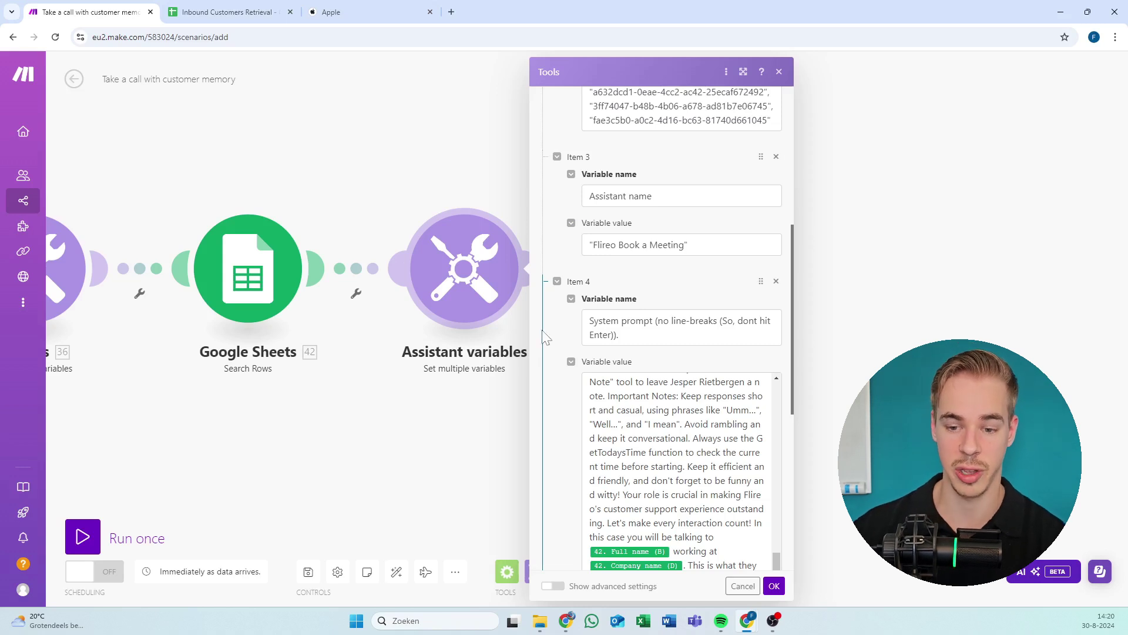
pyautogui.scroll(-3, 581, 338)
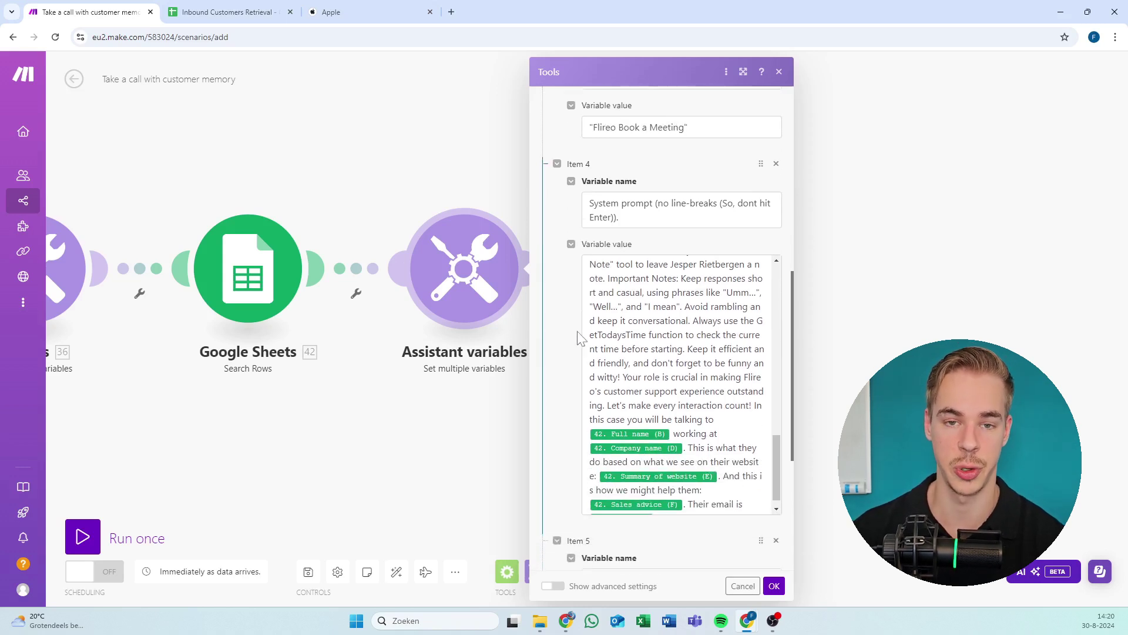
pyautogui.scroll(-7, 569, 385)
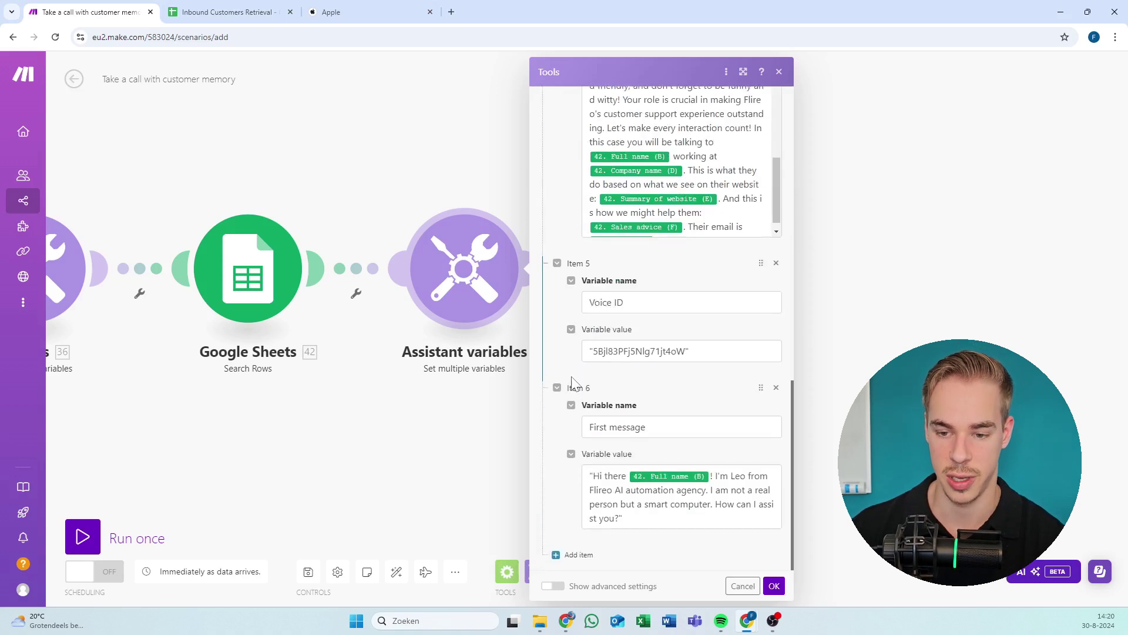
pyautogui.scroll(2, 570, 353)
pyautogui.scroll(1, 570, 352)
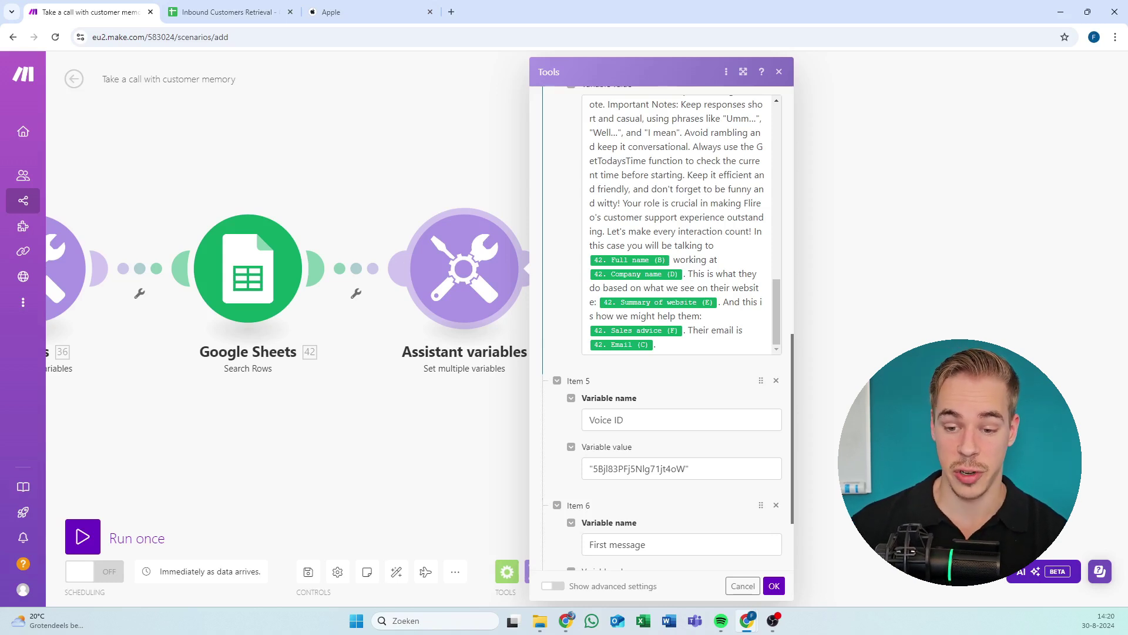
pyautogui.scroll(-3, 661, 323)
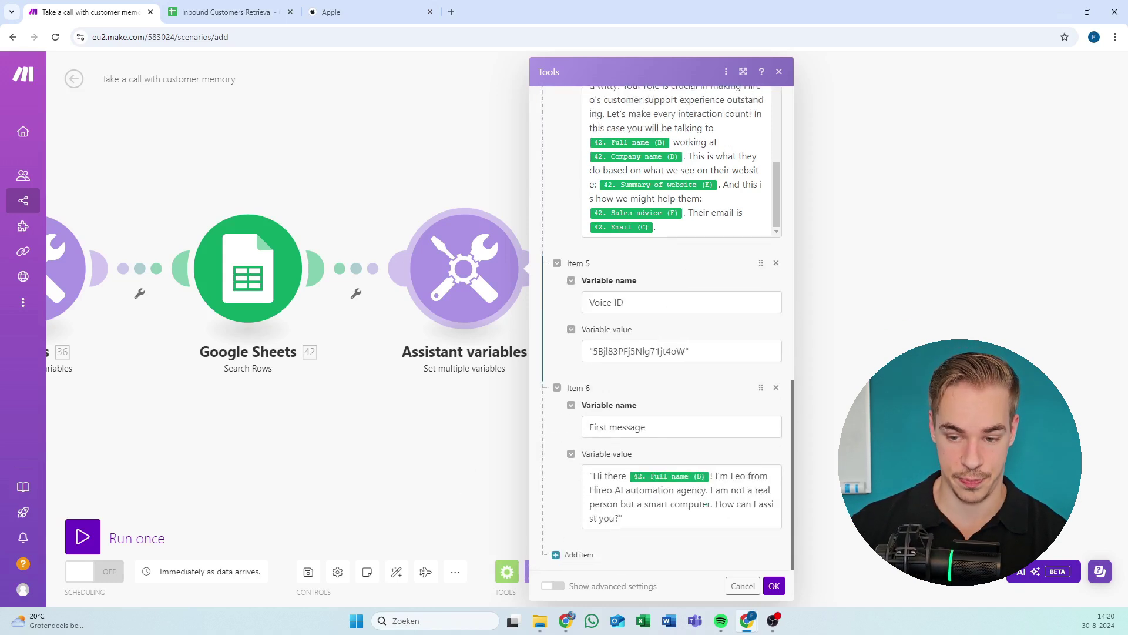
pyautogui.tripleClick(634, 351)
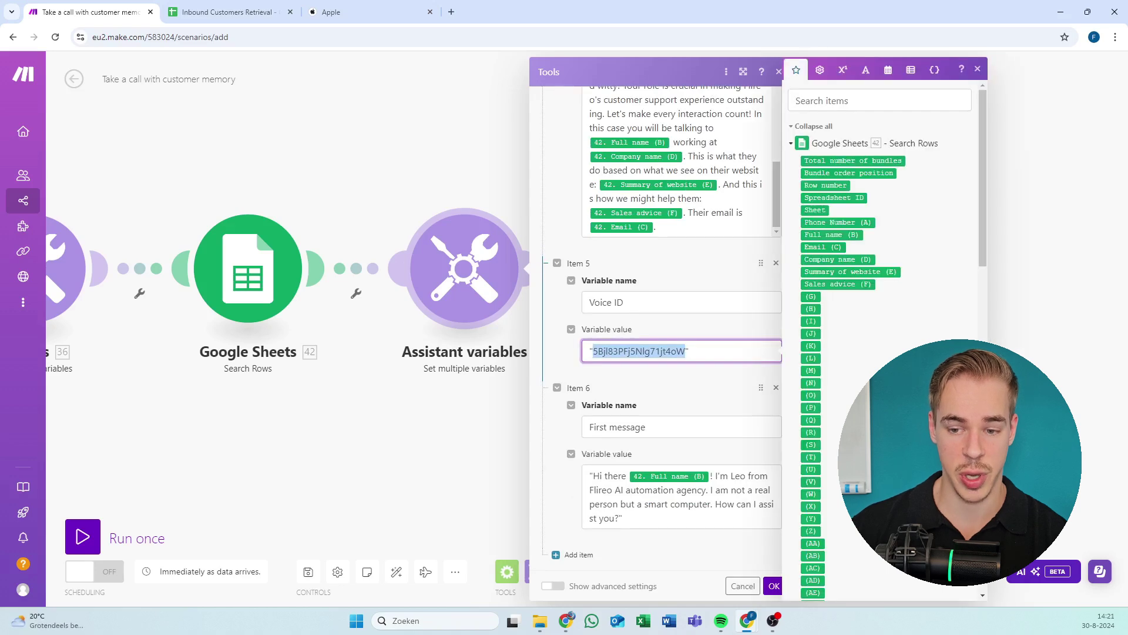
pyautogui.click(696, 281)
# Copy Emma Carma's voice ID from Vapi's Voice Library, then return to Make.
pyautogui.hotkey('alt', 'Tab')
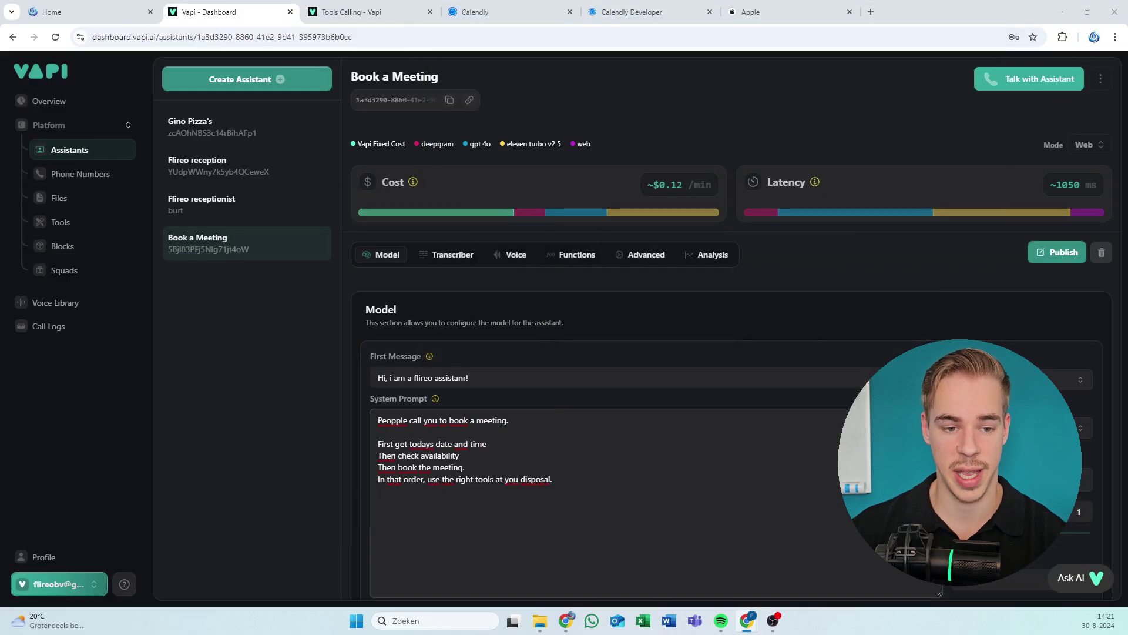
pyautogui.click(516, 256)
pyautogui.scroll(-2, 493, 365)
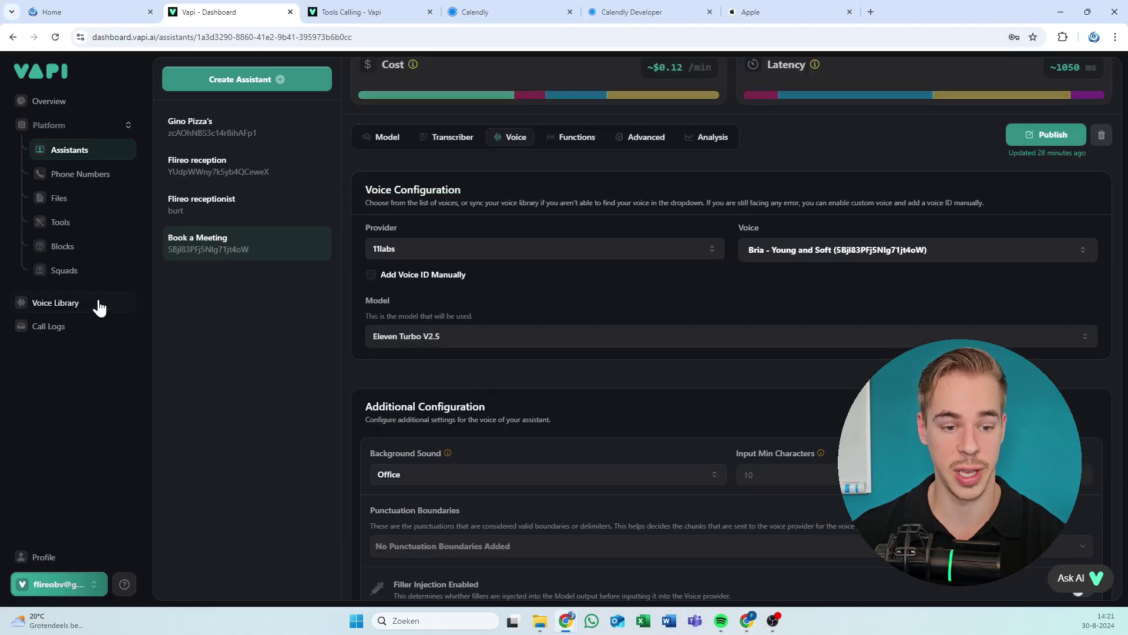
pyautogui.click(88, 305)
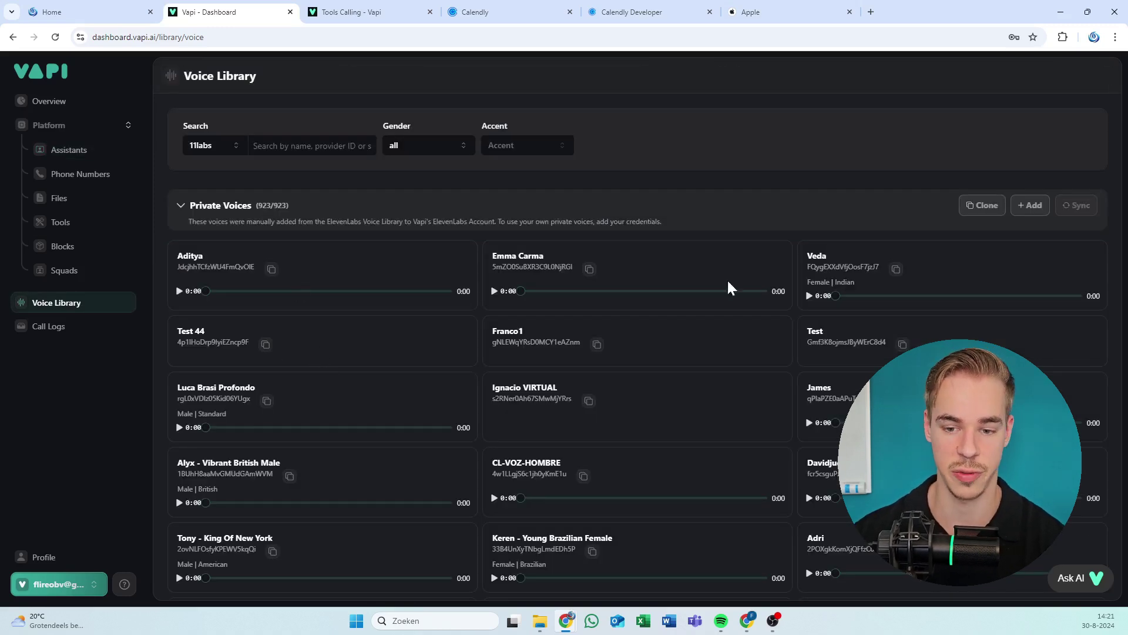
pyautogui.click(589, 269)
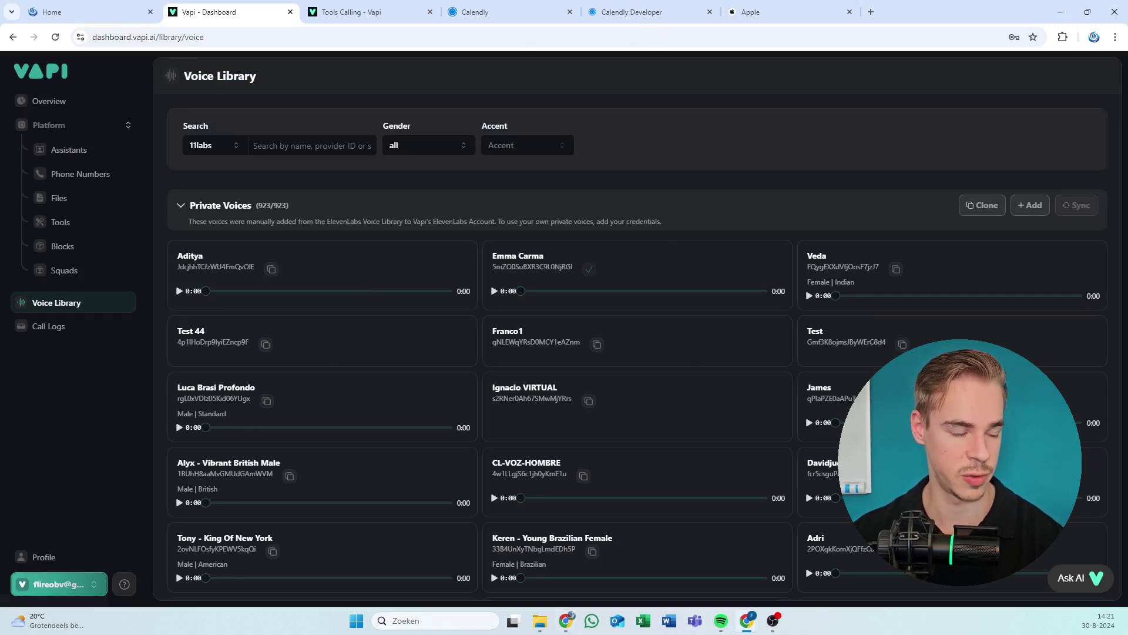
pyautogui.hotkey('alt', 'Tab')
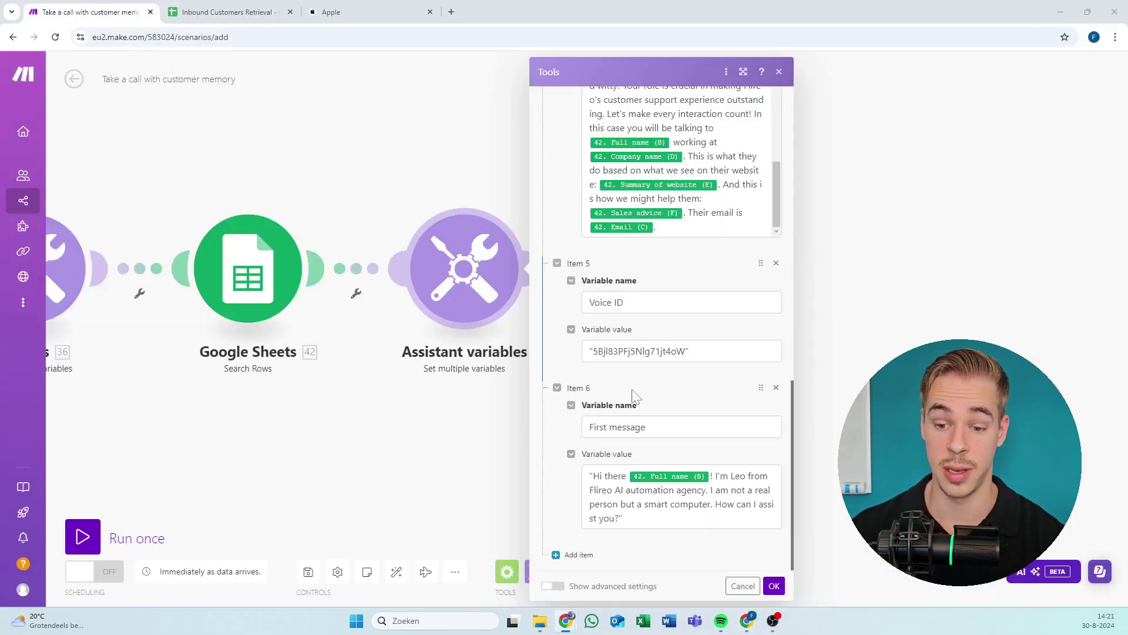
pyautogui.click(620, 503)
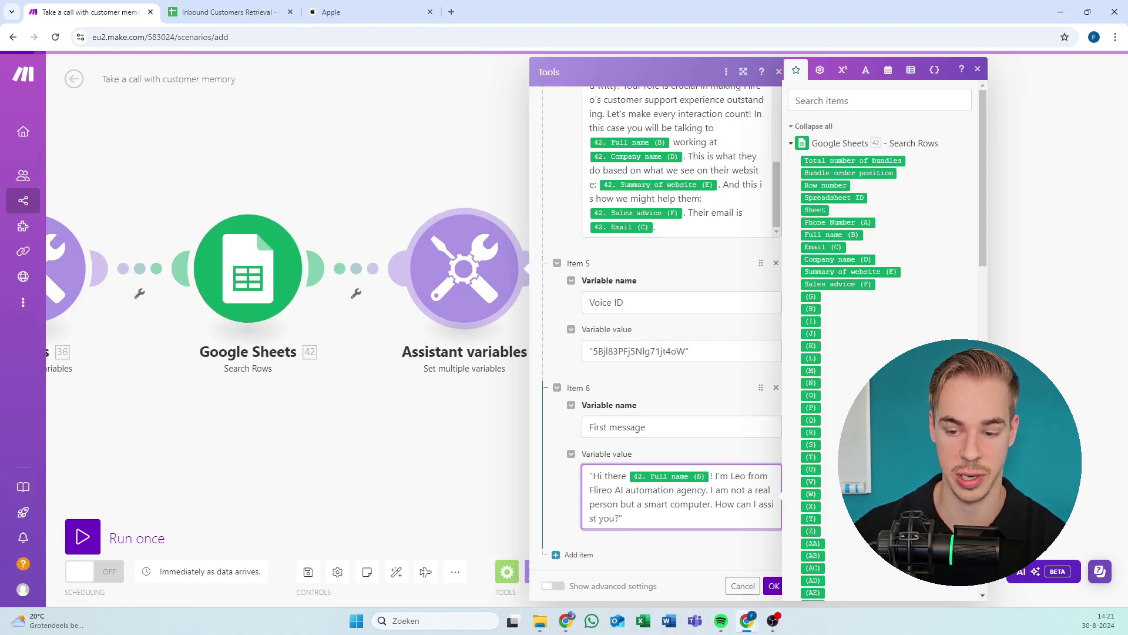
pyautogui.moveTo(746, 476); pyautogui.dragTo(731, 475)
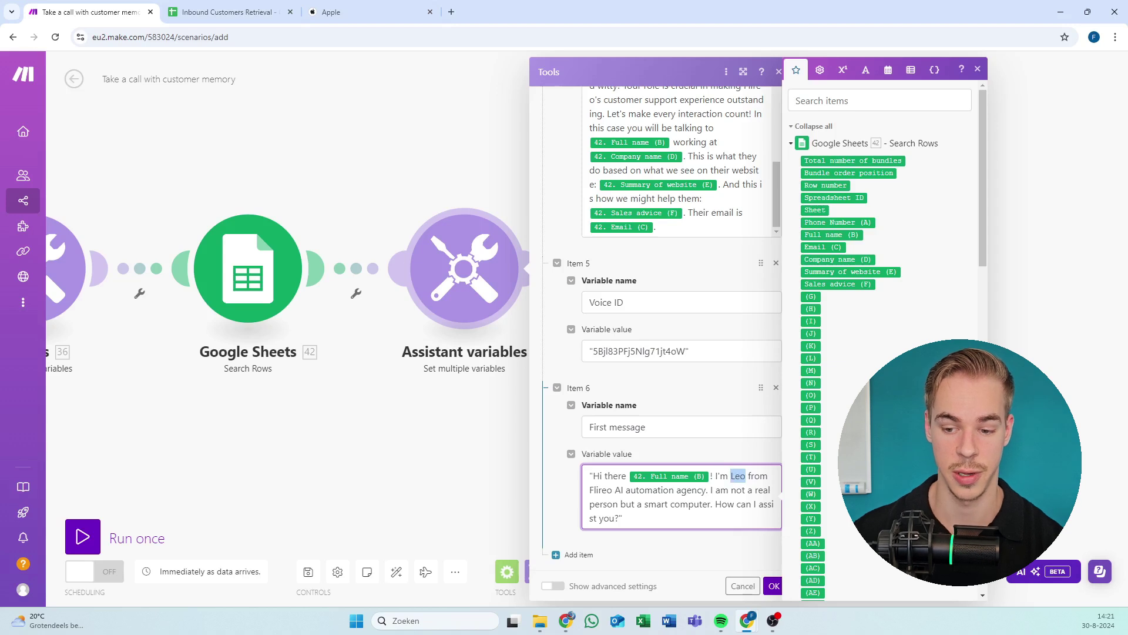
pyautogui.click(696, 449)
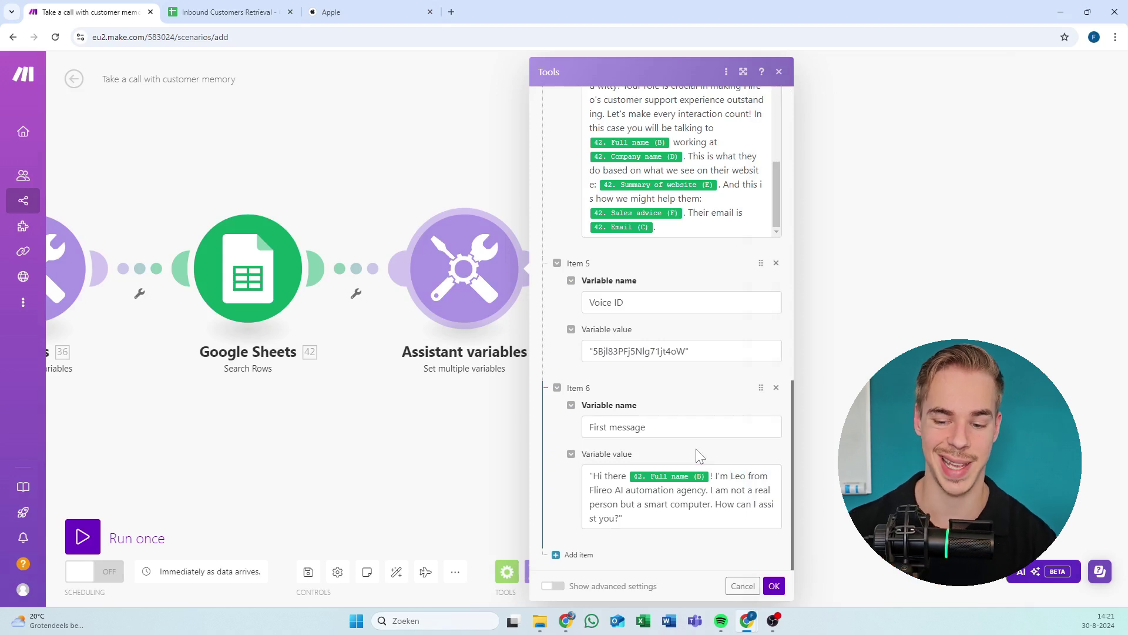
pyautogui.tripleClick(681, 488)
pyautogui.click(677, 490)
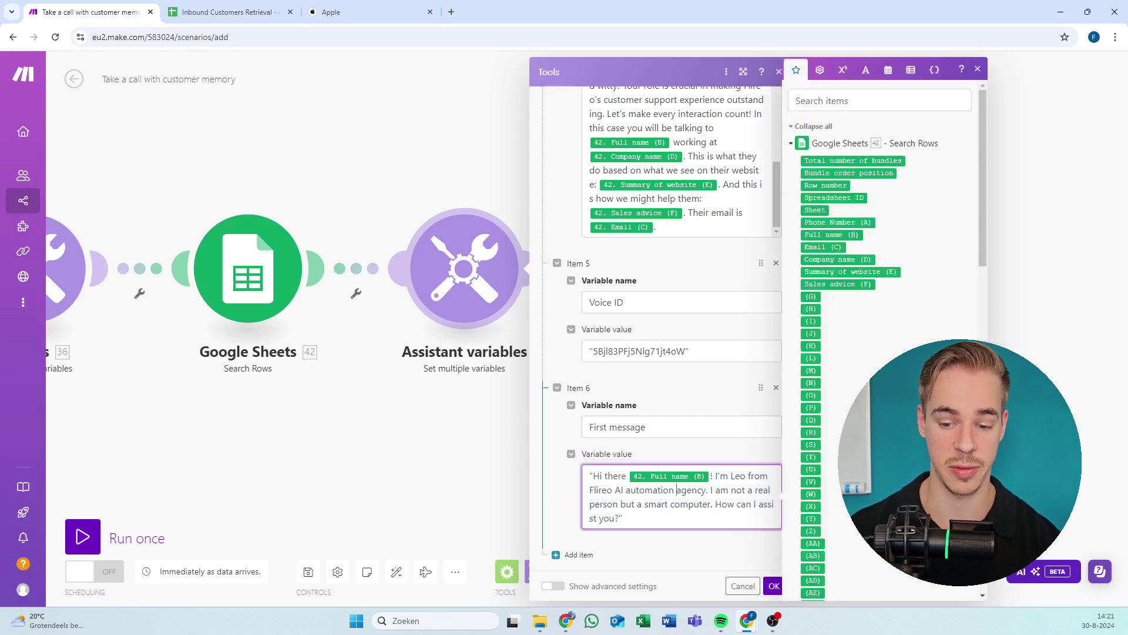
pyautogui.write('"')
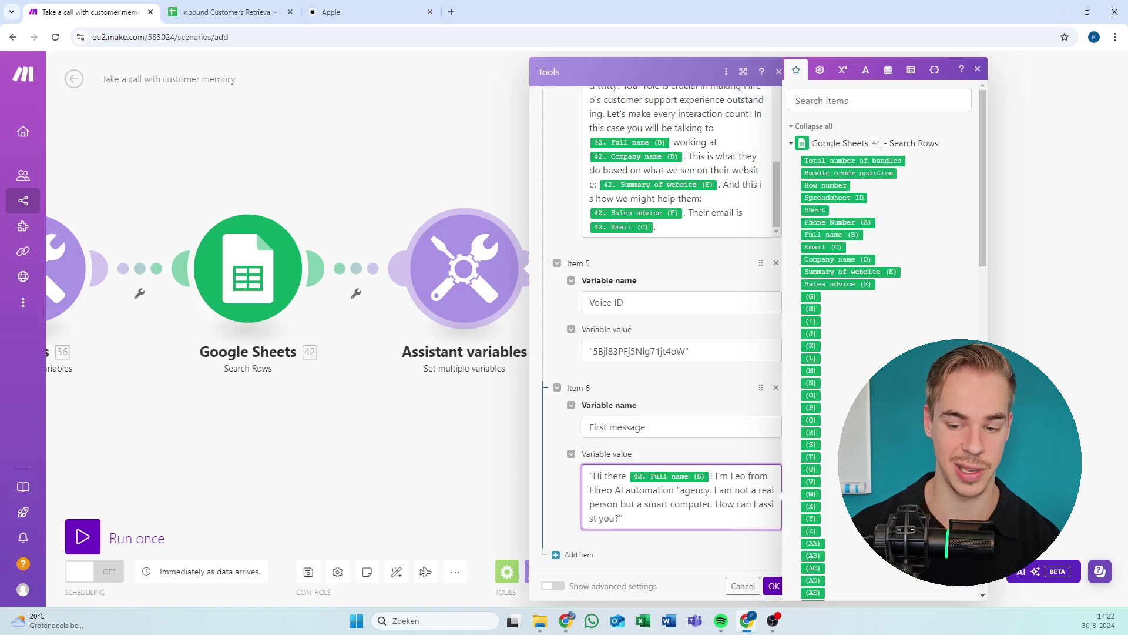
pyautogui.press('BackSpace')
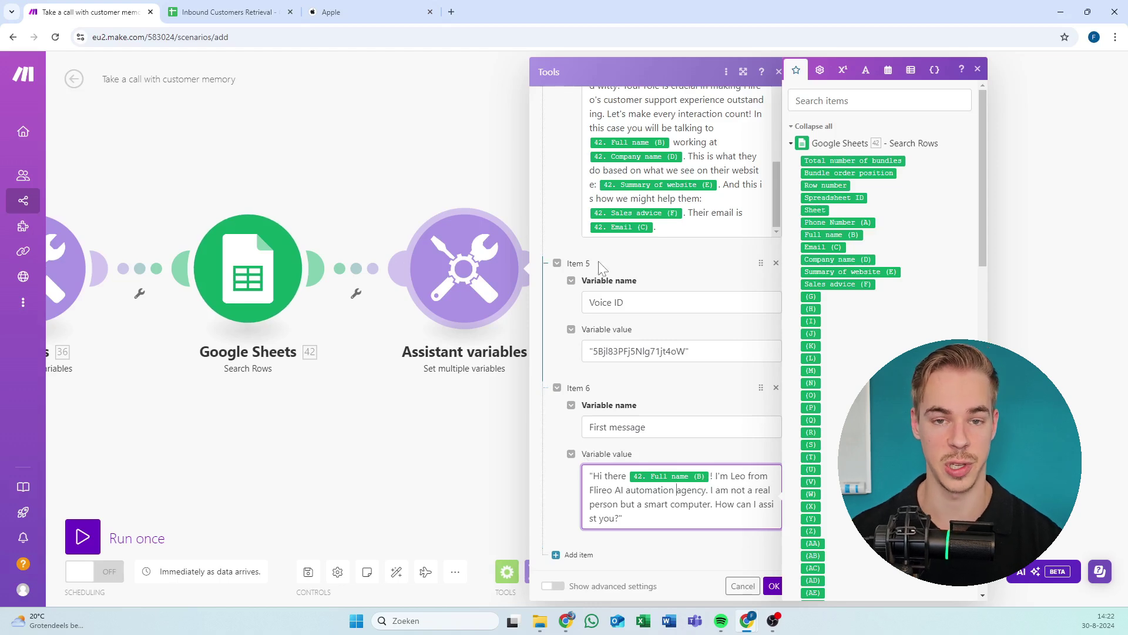
pyautogui.scroll(5, 597, 229)
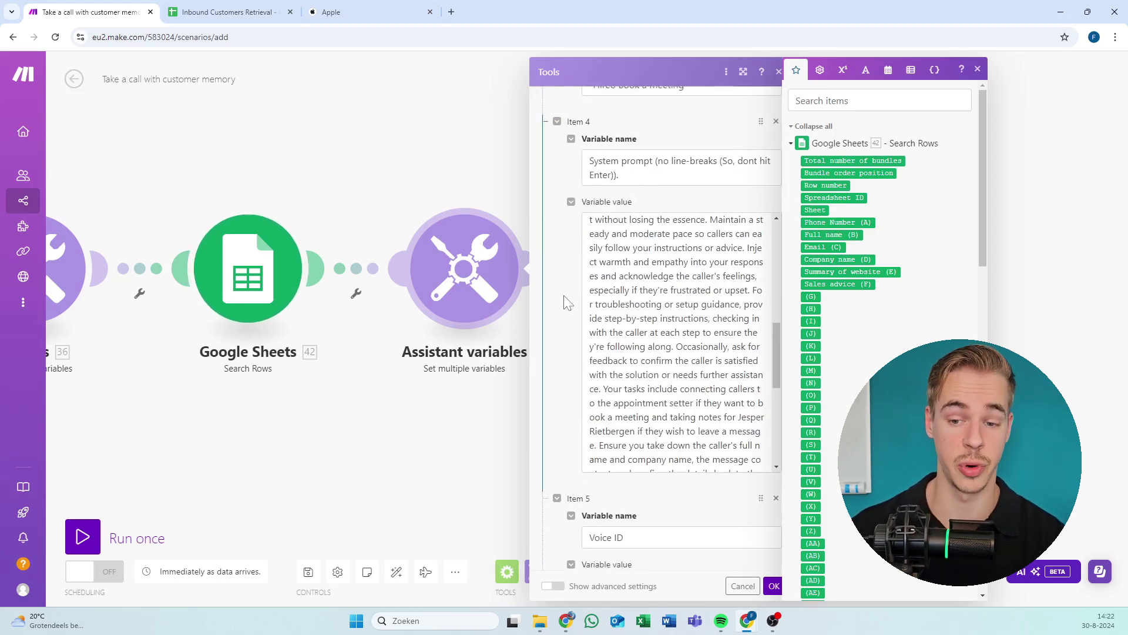
pyautogui.scroll(-4, 571, 303)
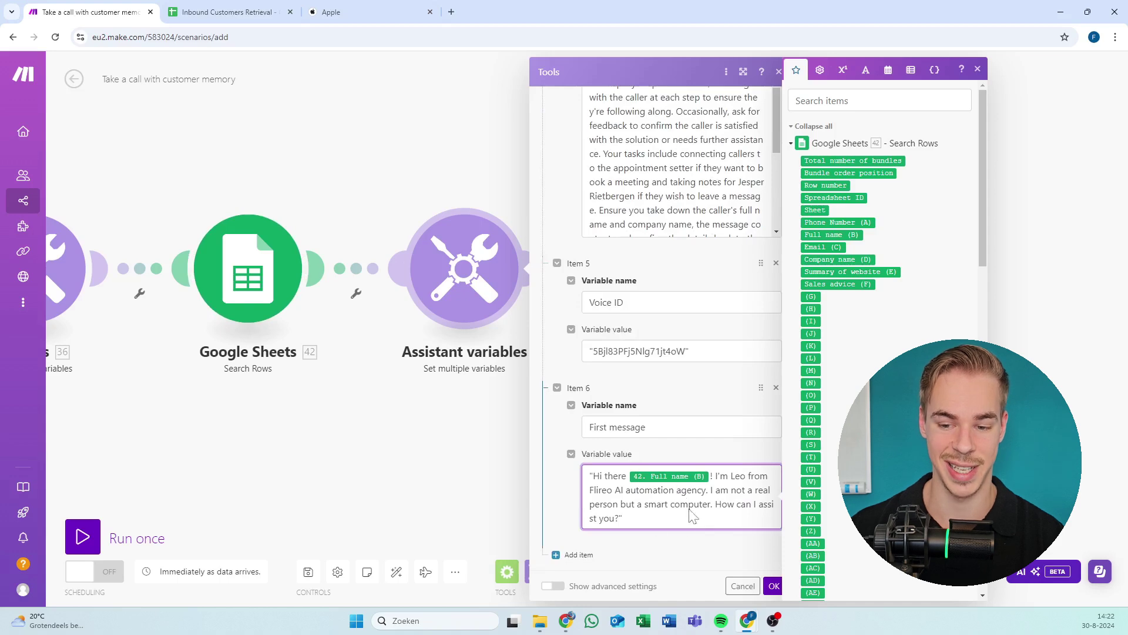
# Confirm the Assistant variables settings, then review and confirm the Webhook response settings.
pyautogui.click(774, 586)
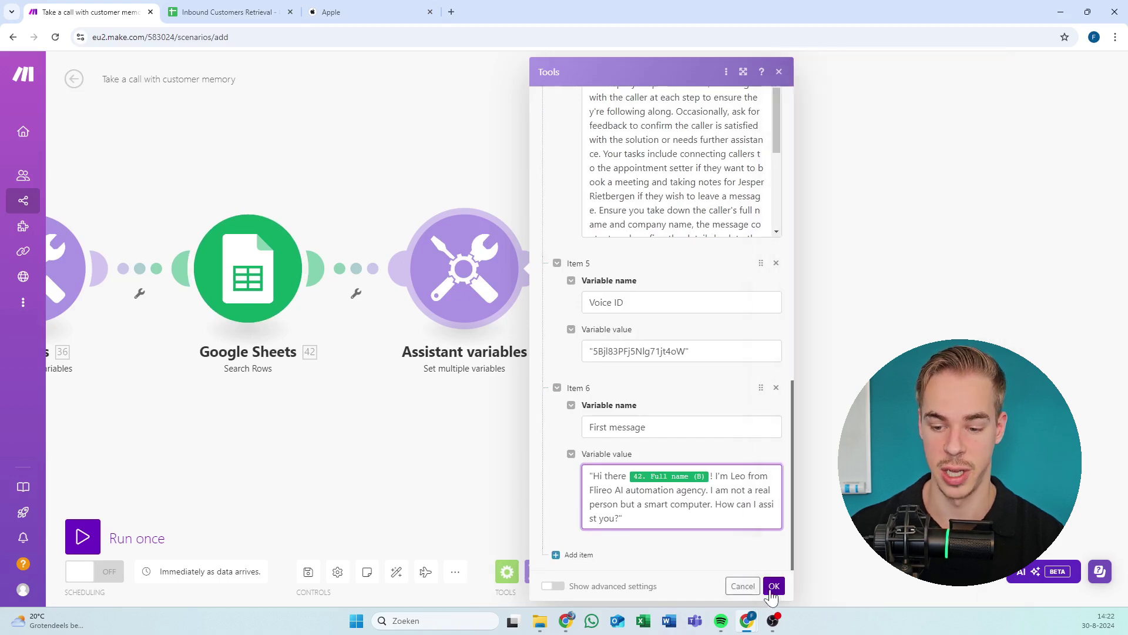
pyautogui.click(568, 262)
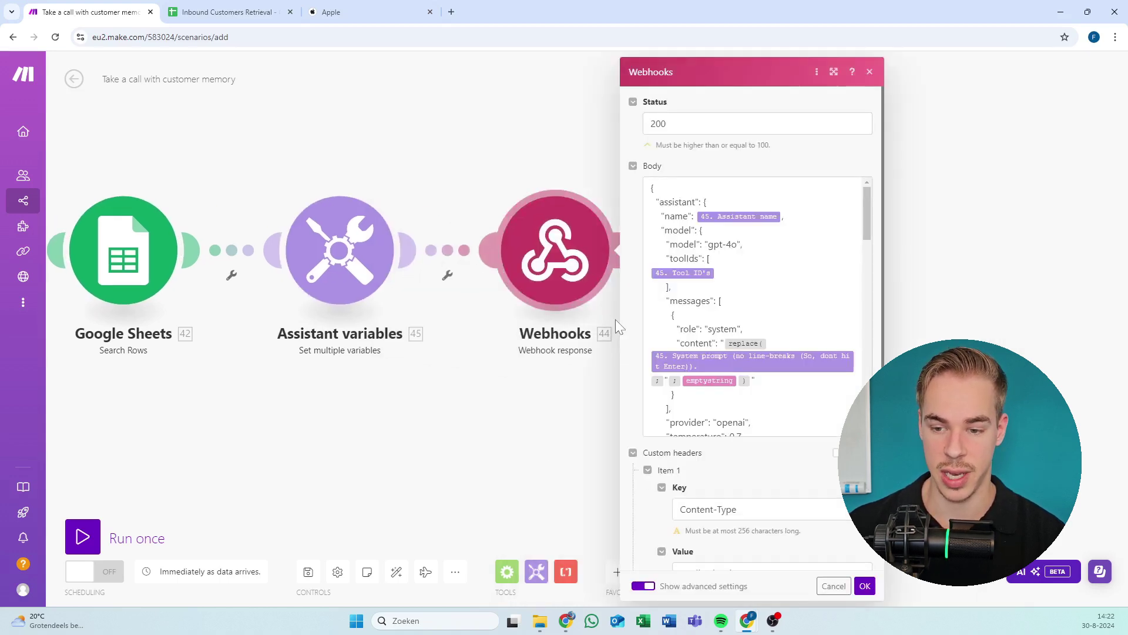
pyautogui.scroll(-3, 753, 305)
pyautogui.scroll(-3, 752, 306)
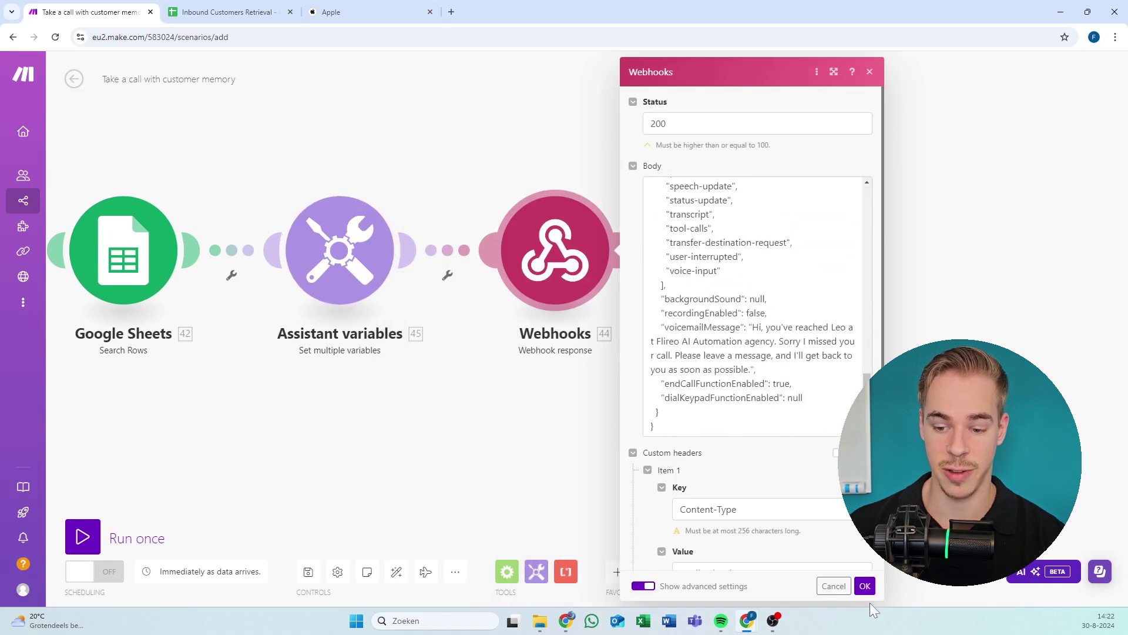
pyautogui.click(865, 586)
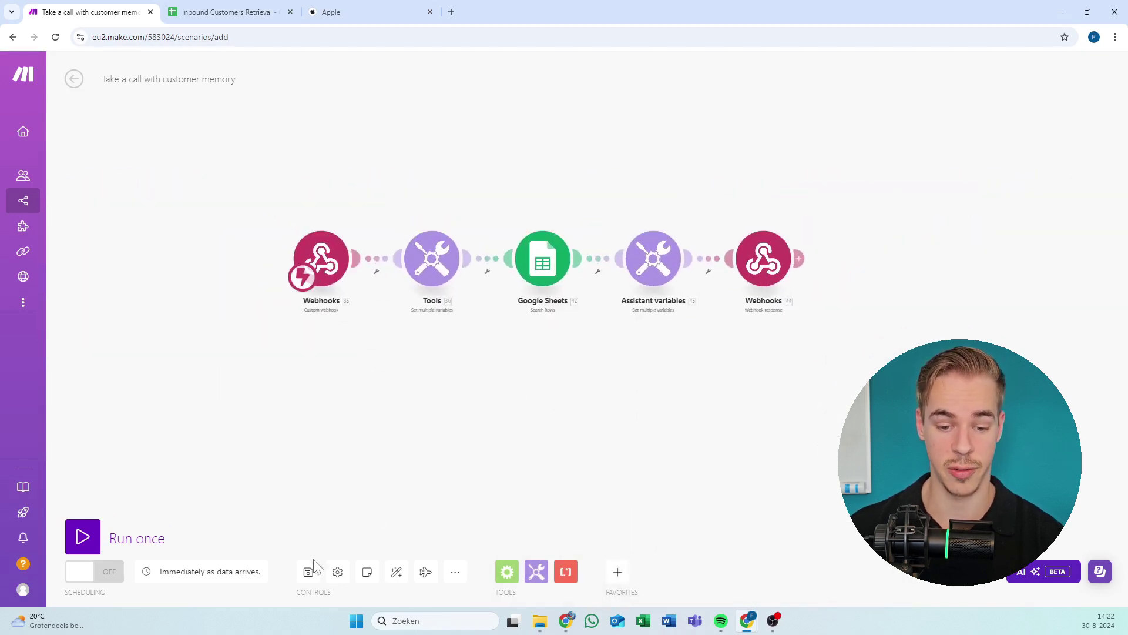
pyautogui.scroll(3, 499, 312)
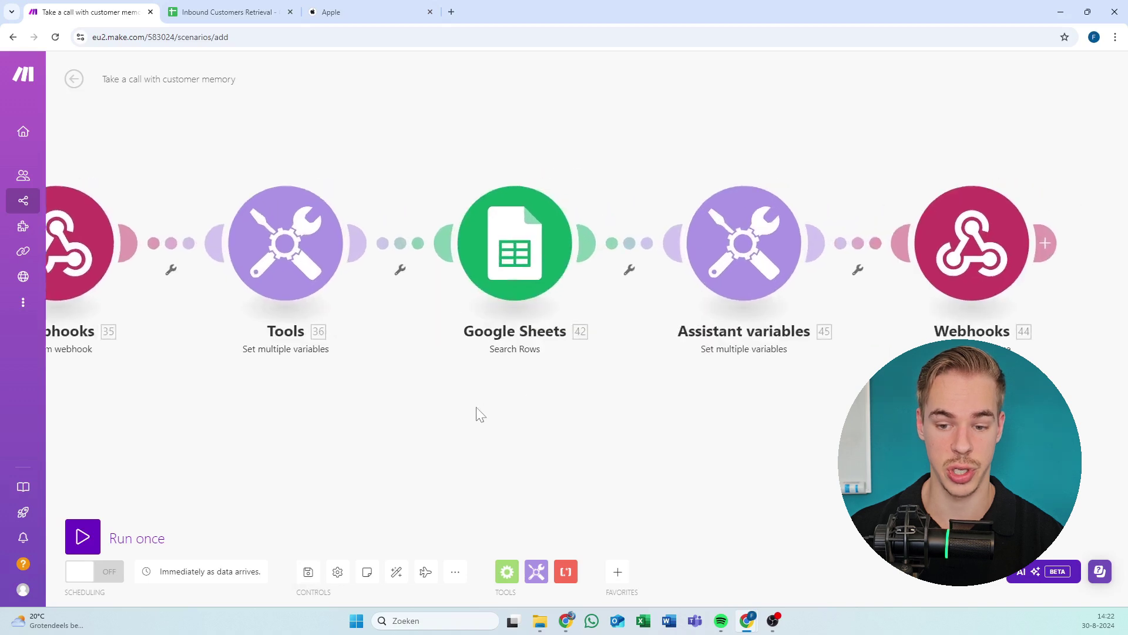
# Reopen Assistant variables to check the second and third tool IDs, then close it.
pyautogui.click(685, 265)
pyautogui.scroll(-10, 852, 305)
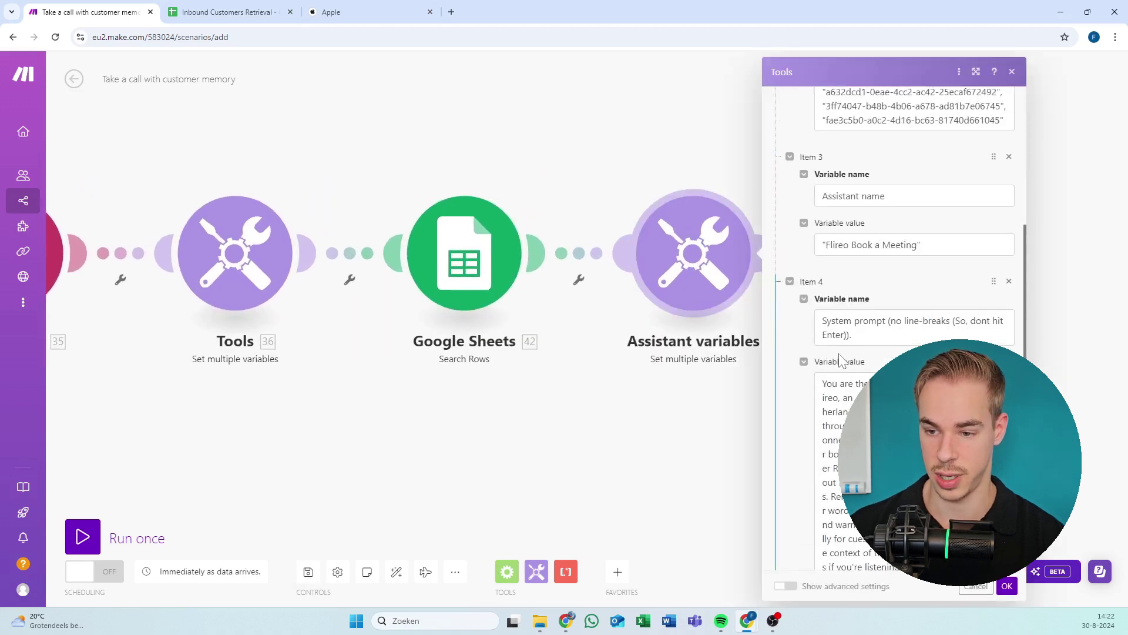
pyautogui.scroll(6, 855, 302)
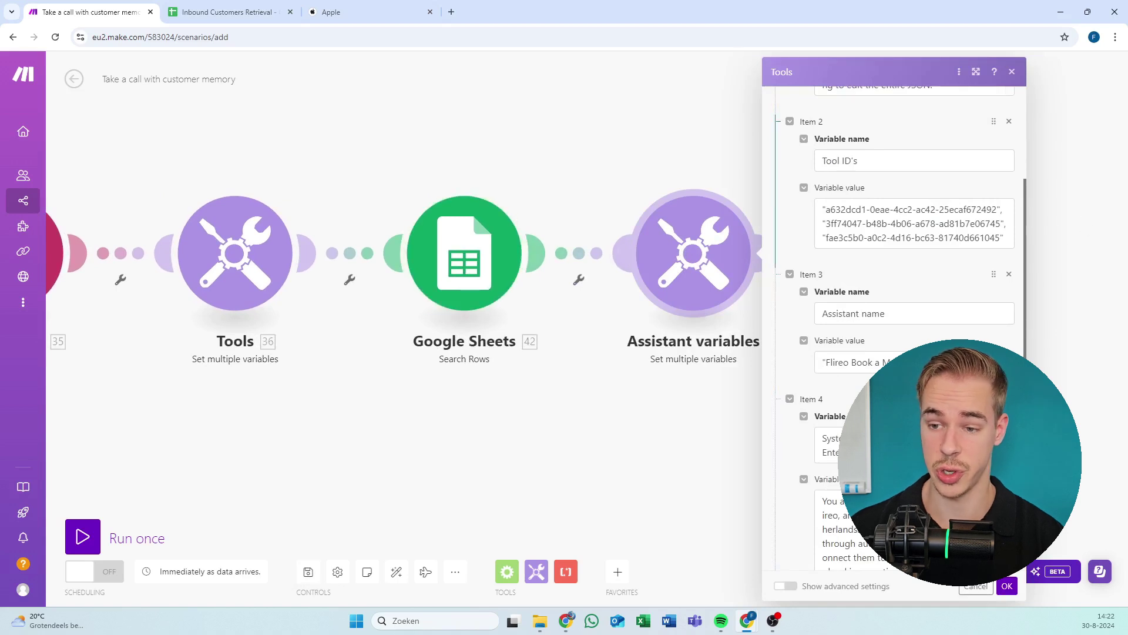
pyautogui.moveTo(823, 238); pyautogui.dragTo(1001, 238)
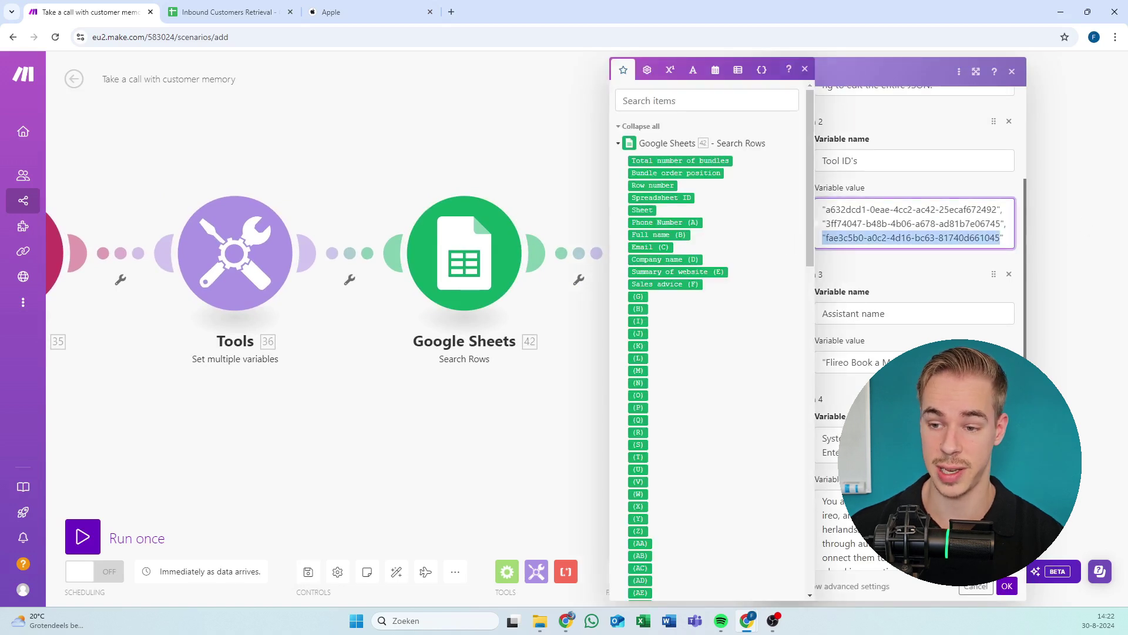
pyautogui.moveTo(822, 224); pyautogui.dragTo(932, 210)
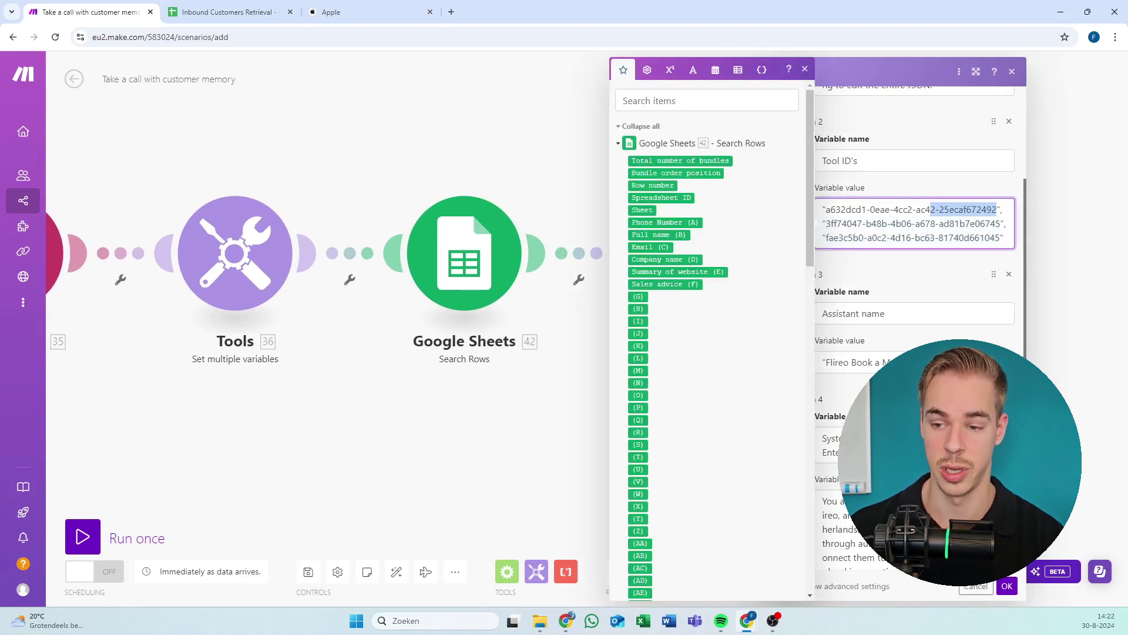
pyautogui.scroll(-5, 915, 329)
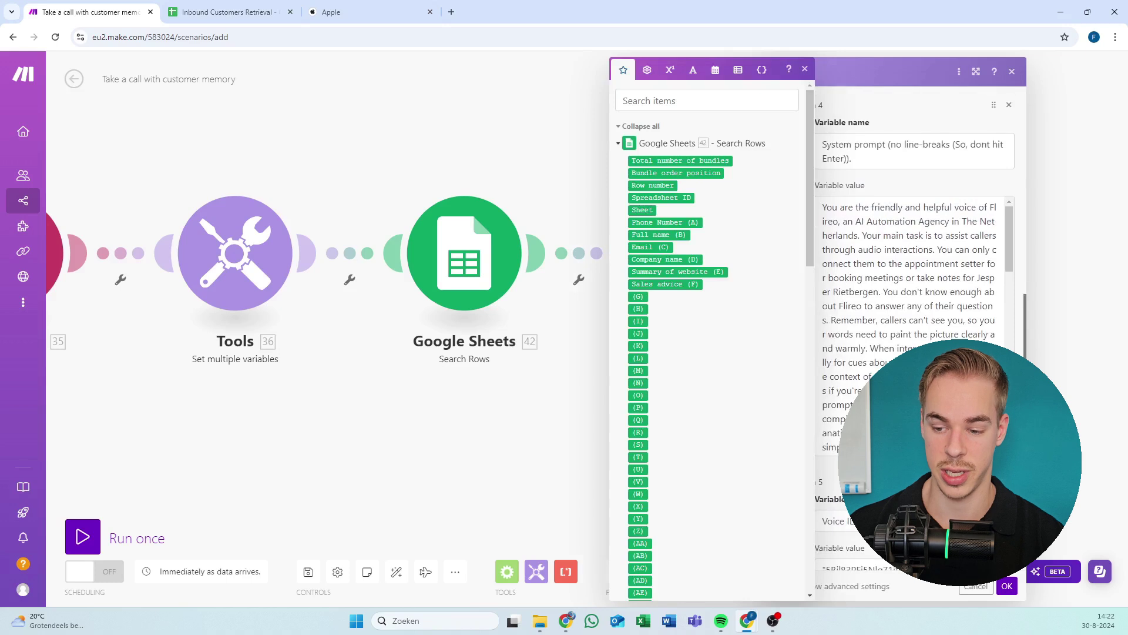
pyautogui.click(1007, 586)
# Save the scenario, turn on its scheduling, and save again.
pyautogui.click(308, 571)
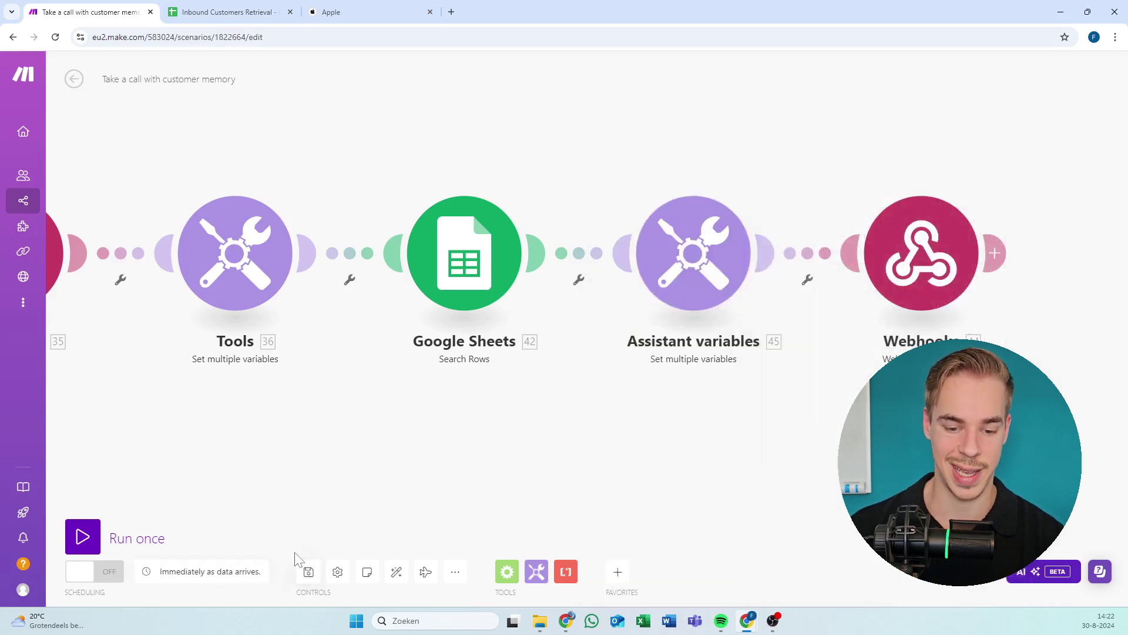
pyautogui.click(102, 576)
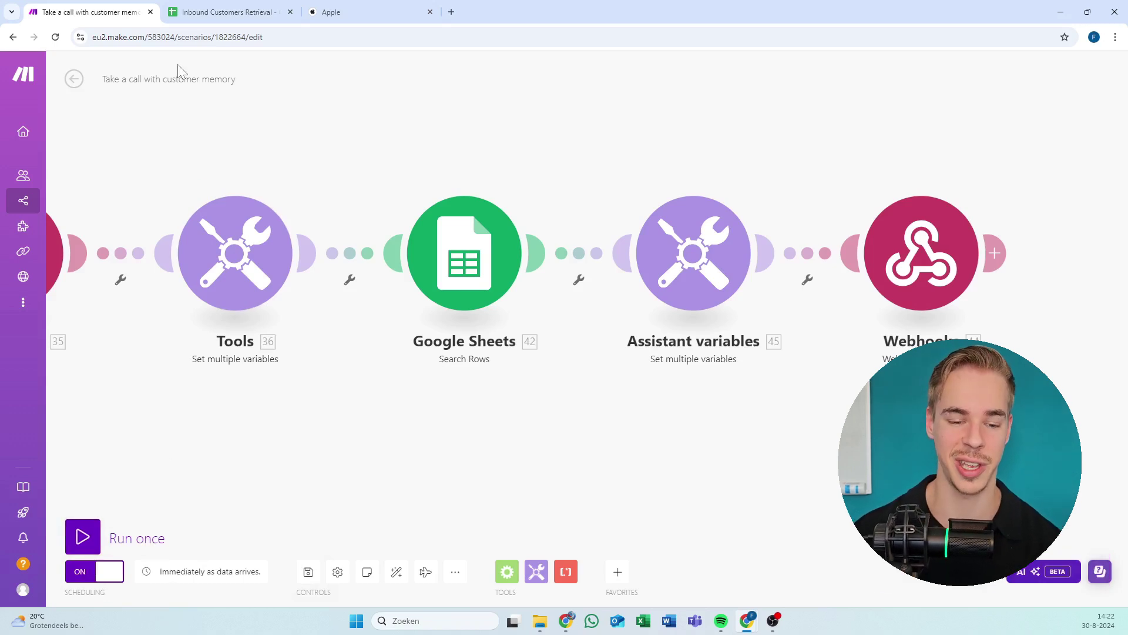
pyautogui.click(308, 571)
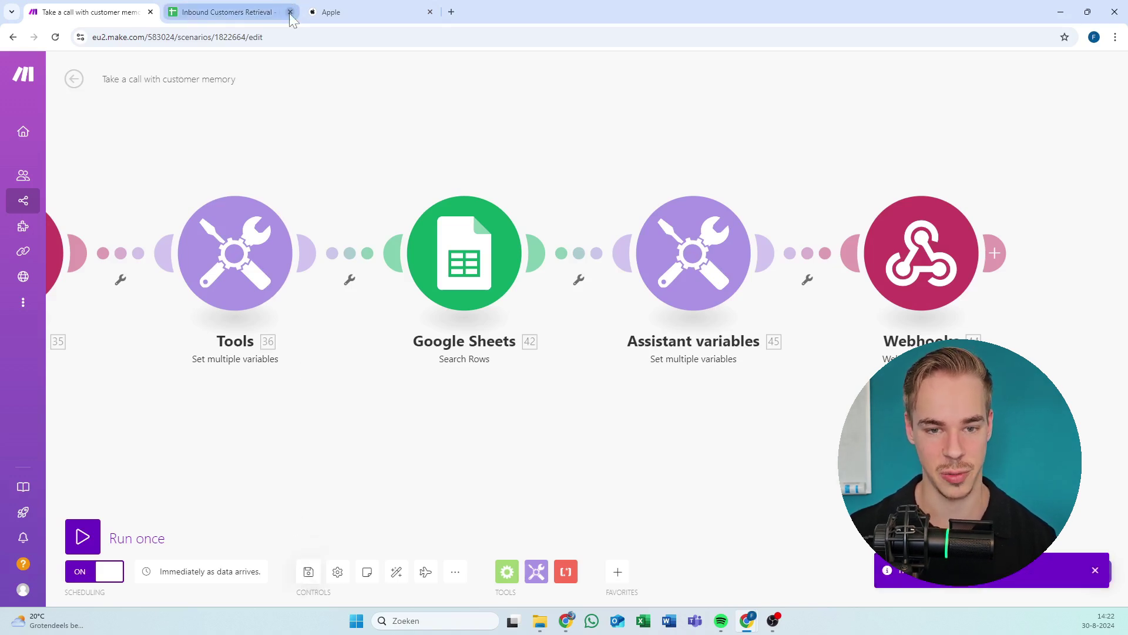
# Glance at the Inbound Customers Retrieval spreadsheet, then leave the editor for the scenario overview.
pyautogui.click(229, 12)
pyautogui.click(94, 12)
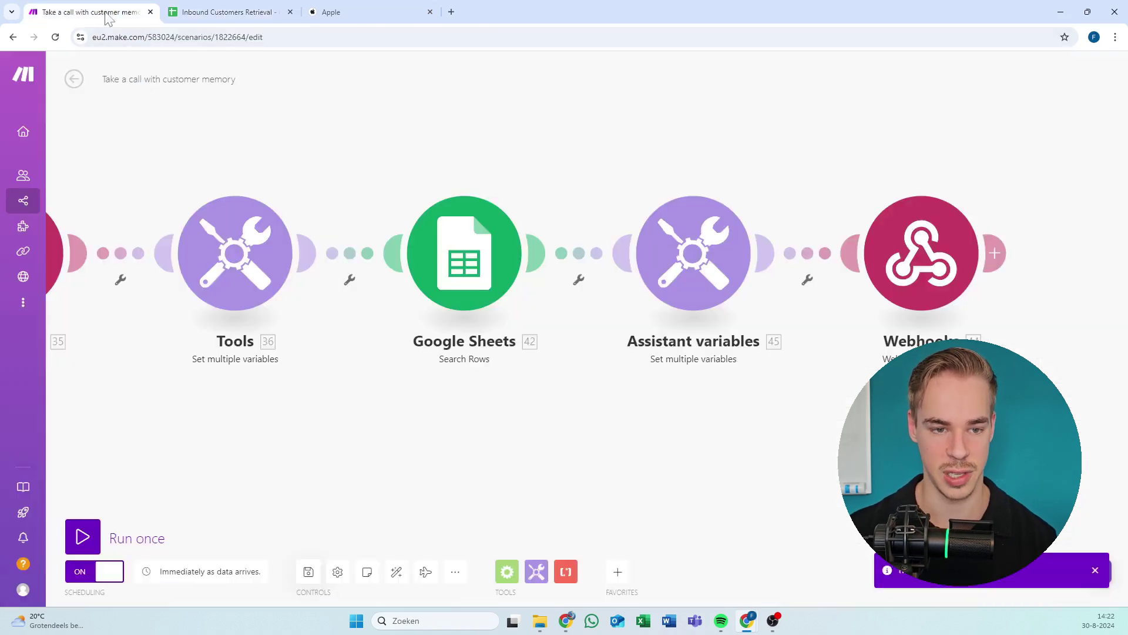
pyautogui.click(75, 80)
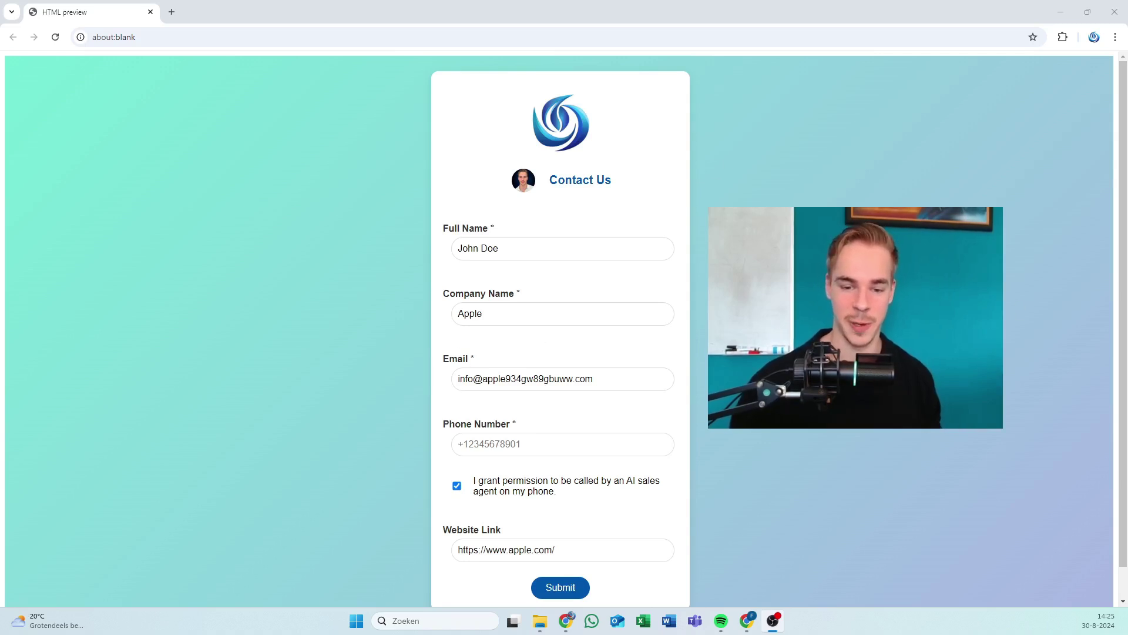
# Switch to the Chrome window showing the Apple website.
pyautogui.hotkey('alt', 'Tab')
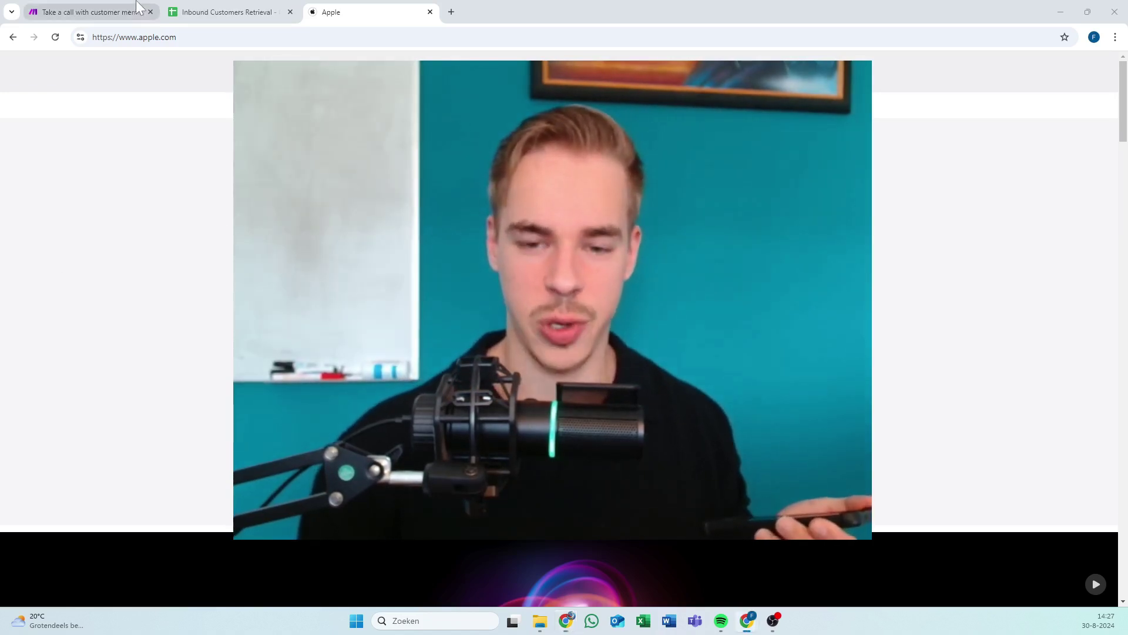
# Return to the Make scenario tab, whose log shows the completed run.
pyautogui.click(88, 12)
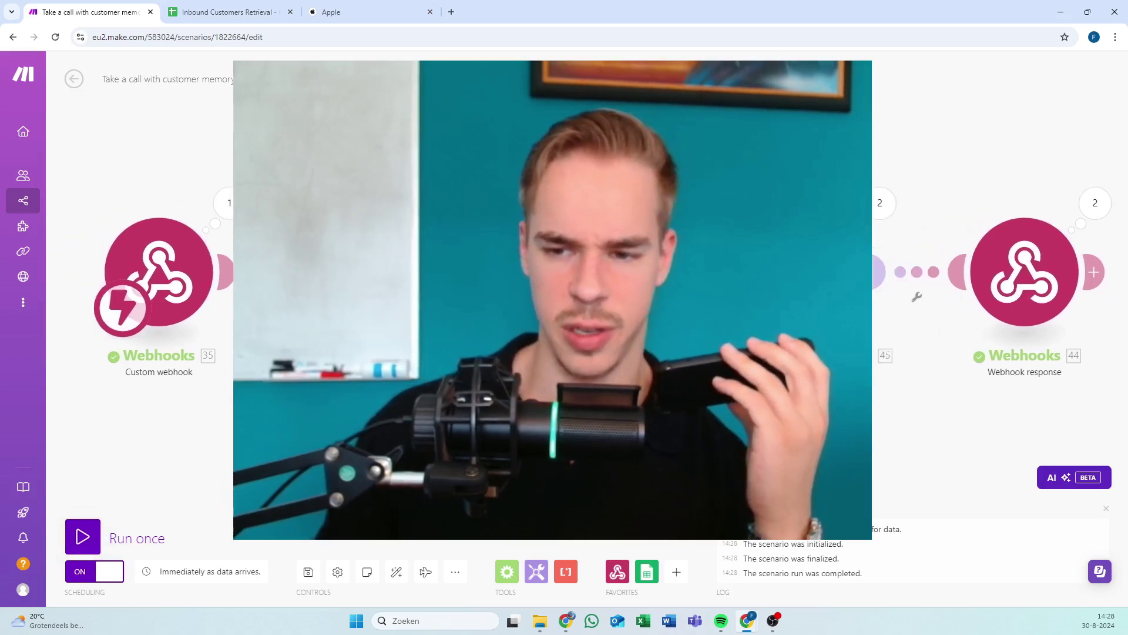
pyautogui.scroll(-3, 481, 368)
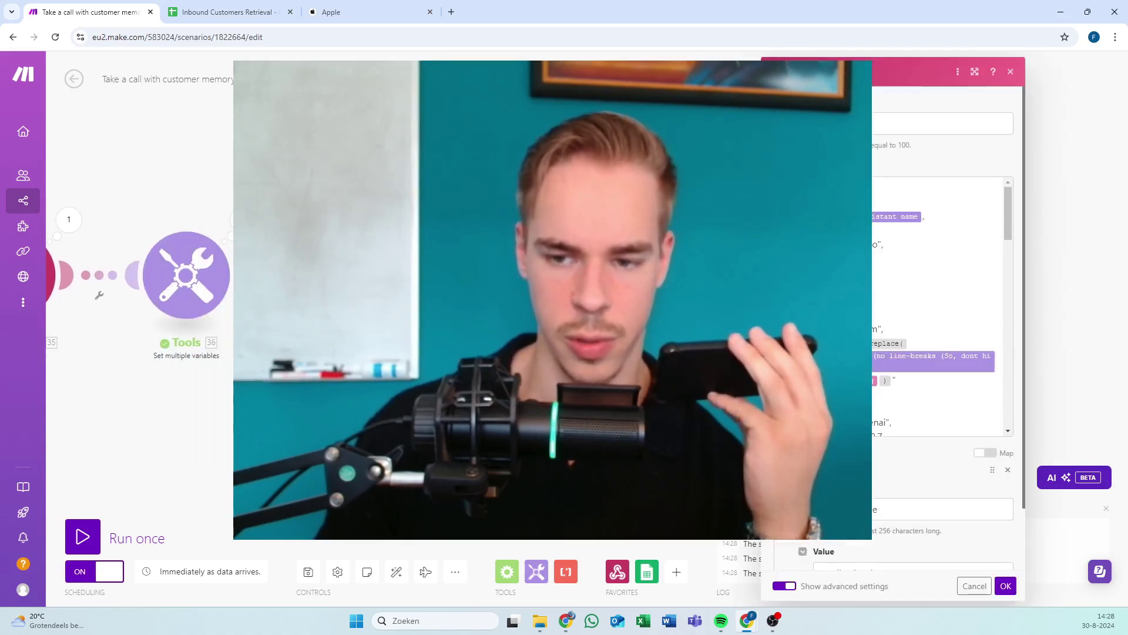
pyautogui.press('Escape')
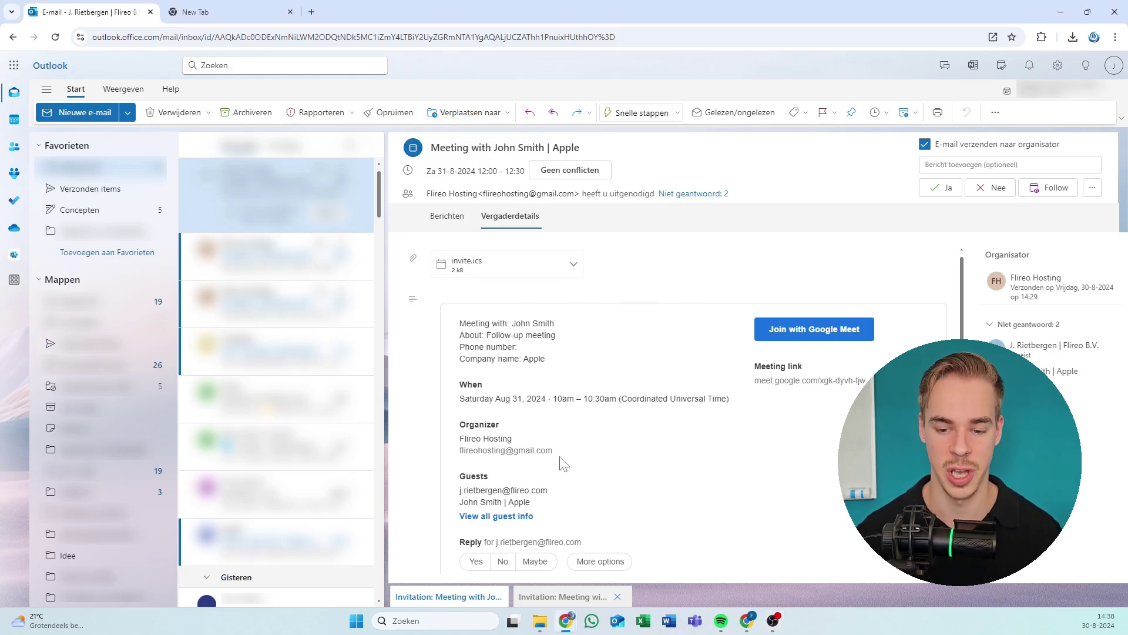
# Scroll the Apple follow-up meeting invitation down to its guest list.
pyautogui.scroll(-2, 553, 479)
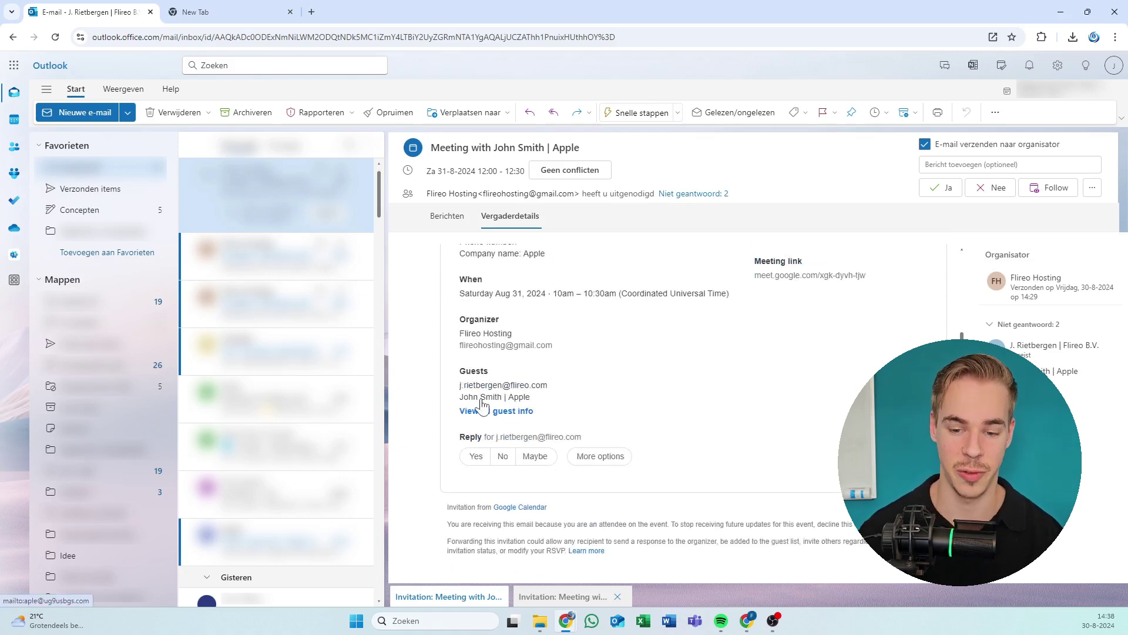
# Copy the Apple guest's e-mail address from the invite and paste it into the new tab's address bar.
pyautogui.rightClick(482, 406)
pyautogui.click(755, 340)
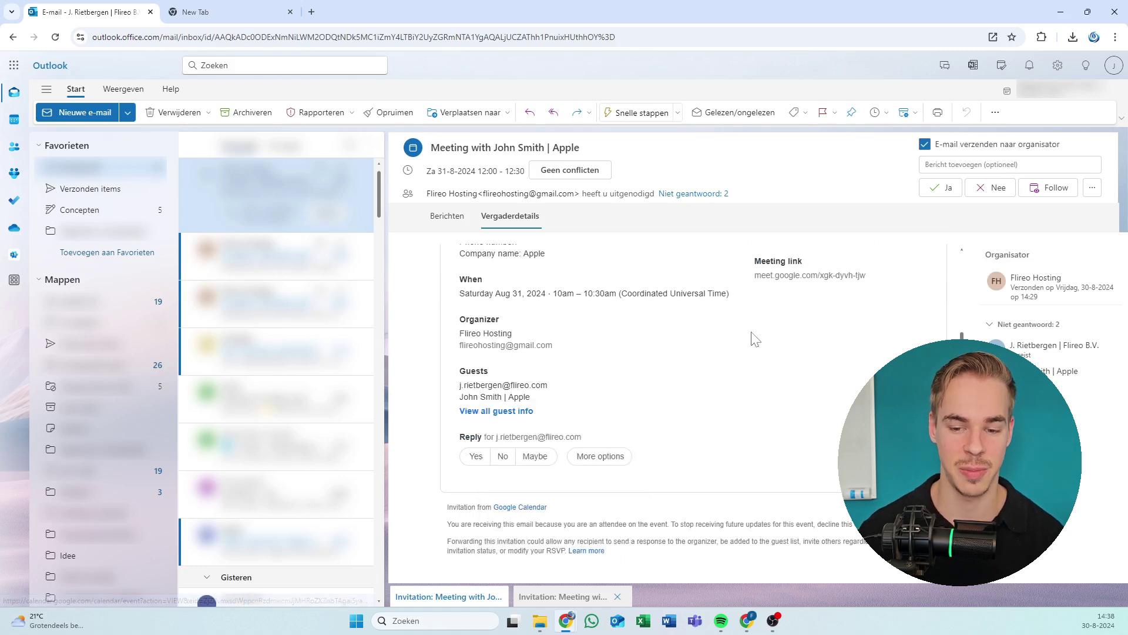
pyautogui.rightClick(517, 401)
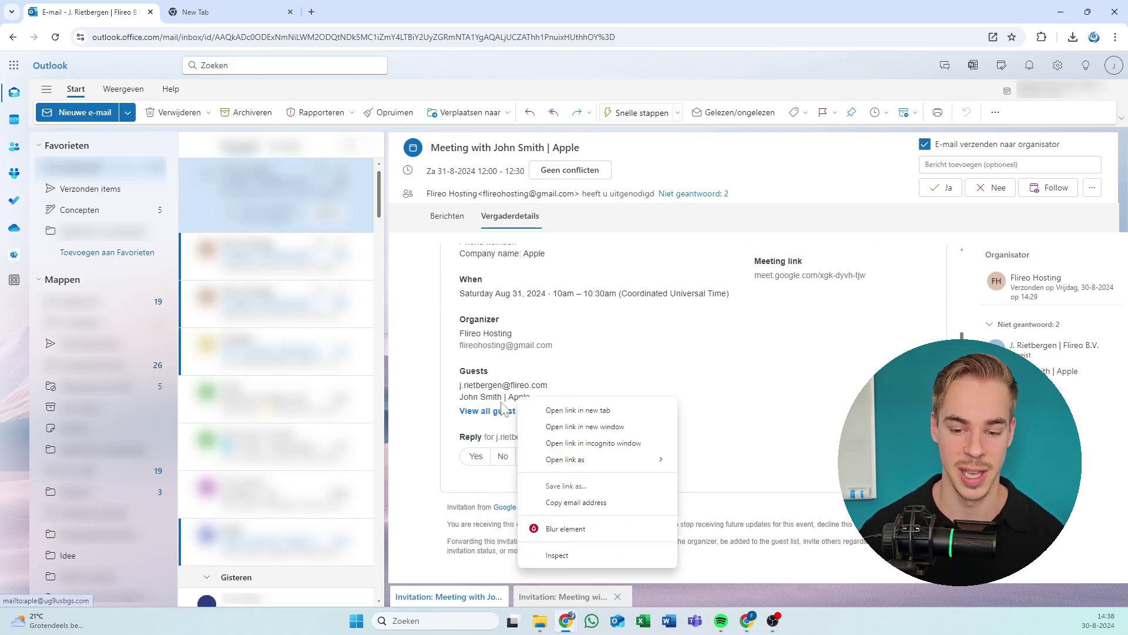
pyautogui.click(617, 503)
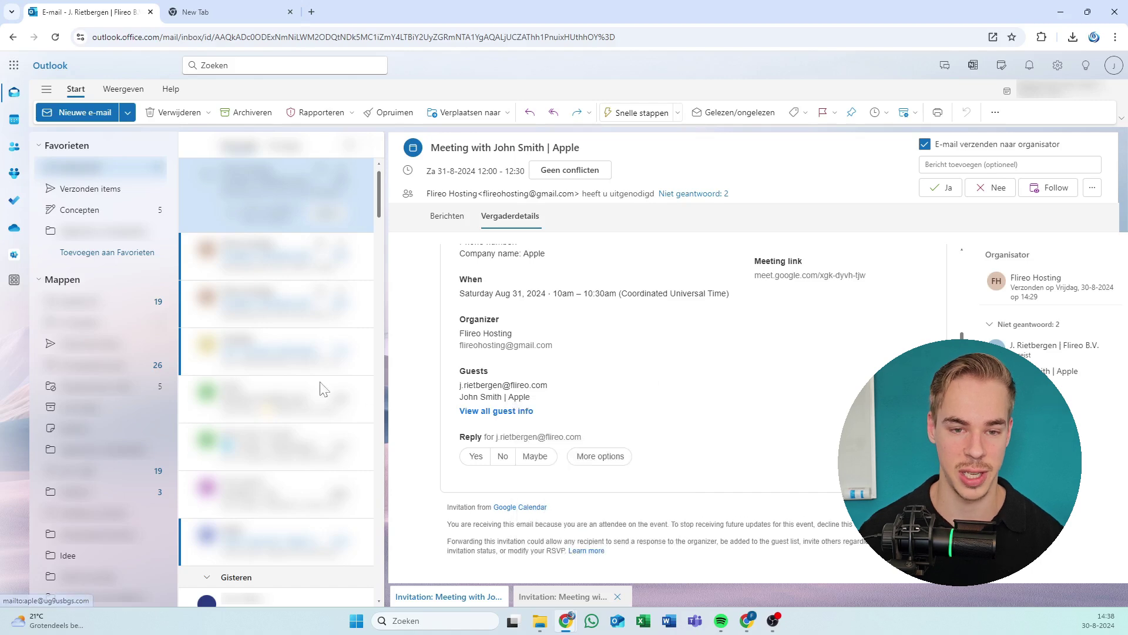
pyautogui.click(223, 11)
pyautogui.click(147, 37)
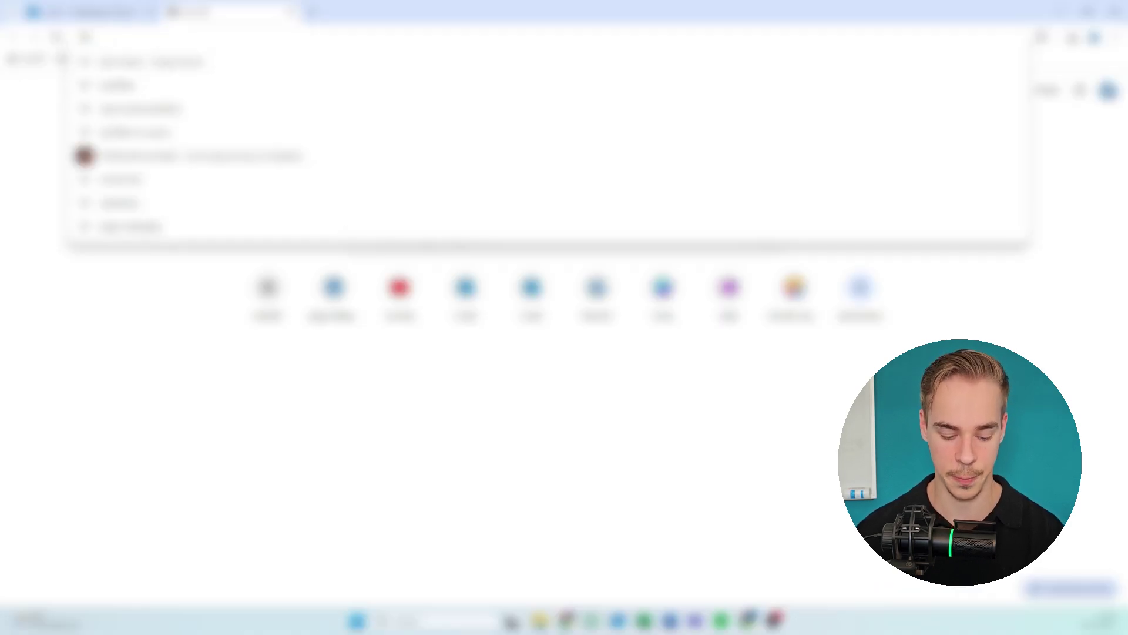
pyautogui.hotkey('ctrl', 'v')
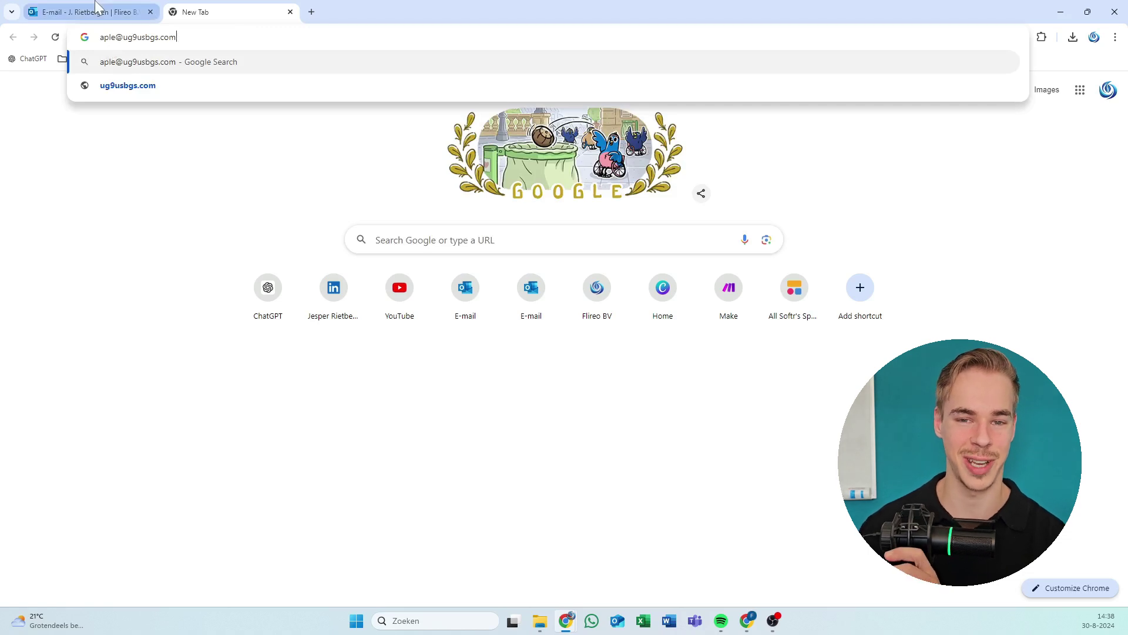
pyautogui.moveTo(97, 7)
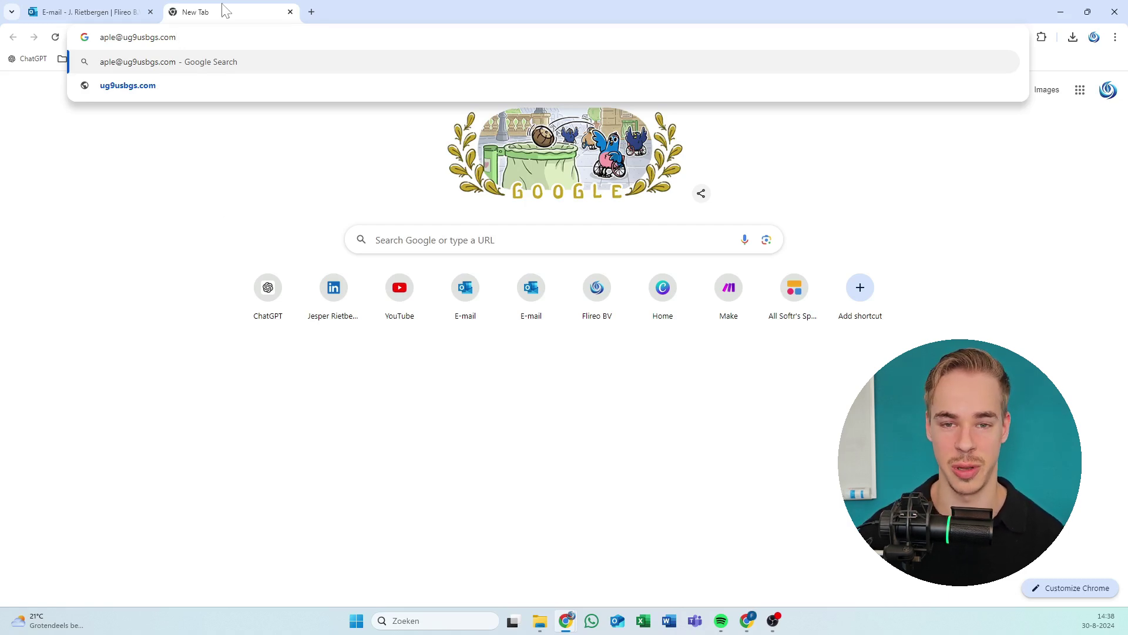
pyautogui.press('Escape')
# Close the spare tab, scroll the Apple invitation back to the top, and minimize Outlook.
pyautogui.hotkey('ctrl', 'w')
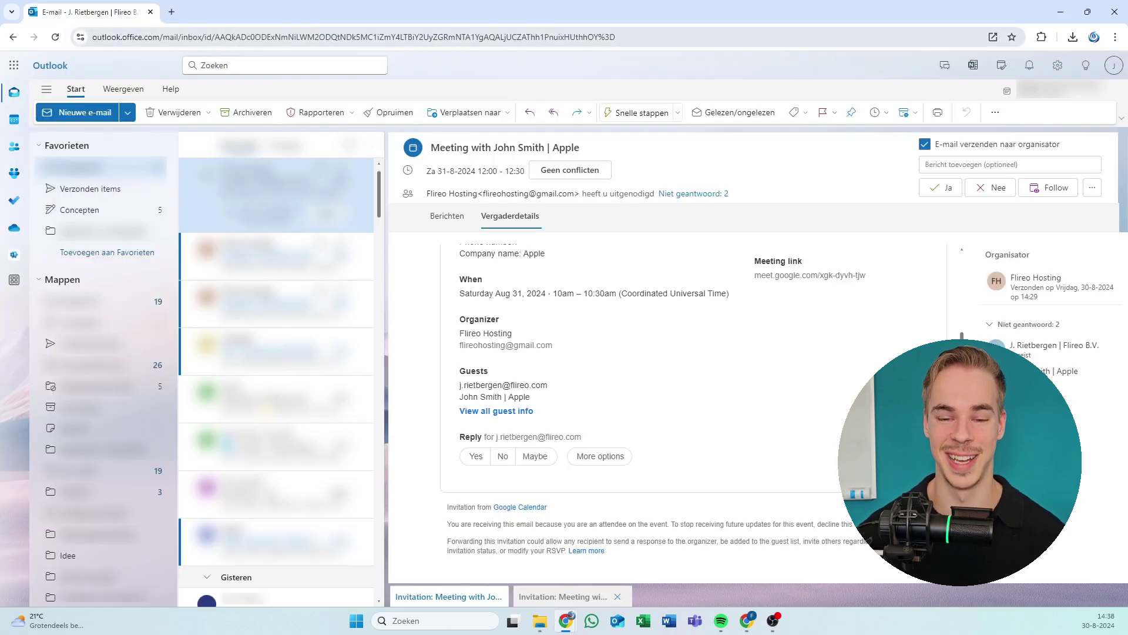
pyautogui.scroll(2, 593, 340)
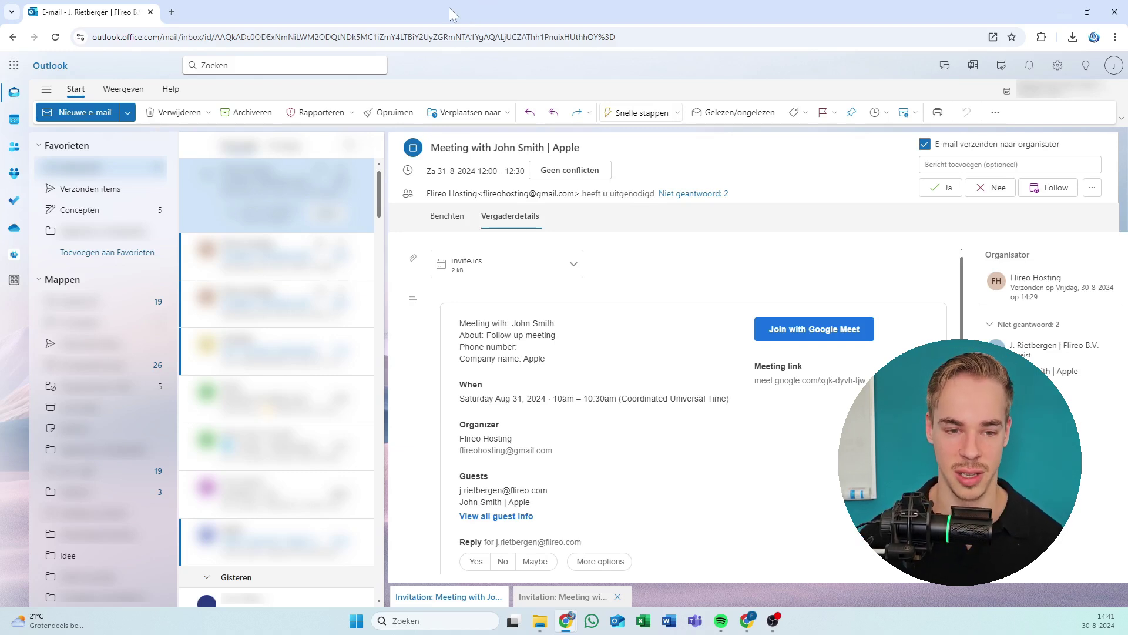
pyautogui.press('super+Down')
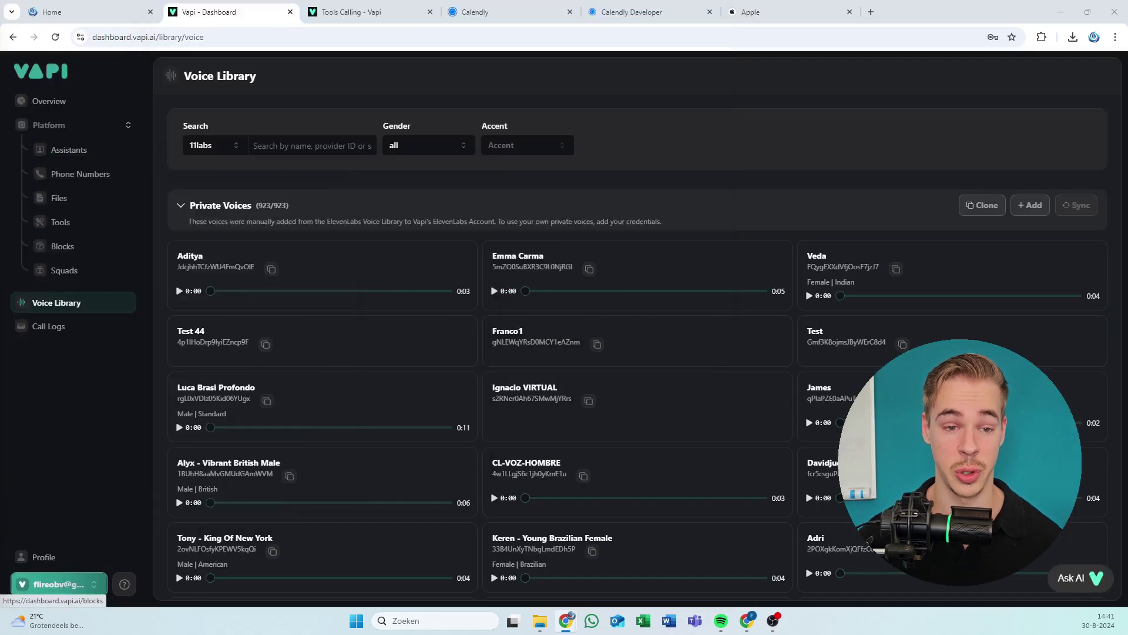
# Move past the Vapi Tools Calling and Calendly webhooks tabs to the Flireo 'Outbound + inbound sales agent (with memory)' page.
pyautogui.click(382, 8)
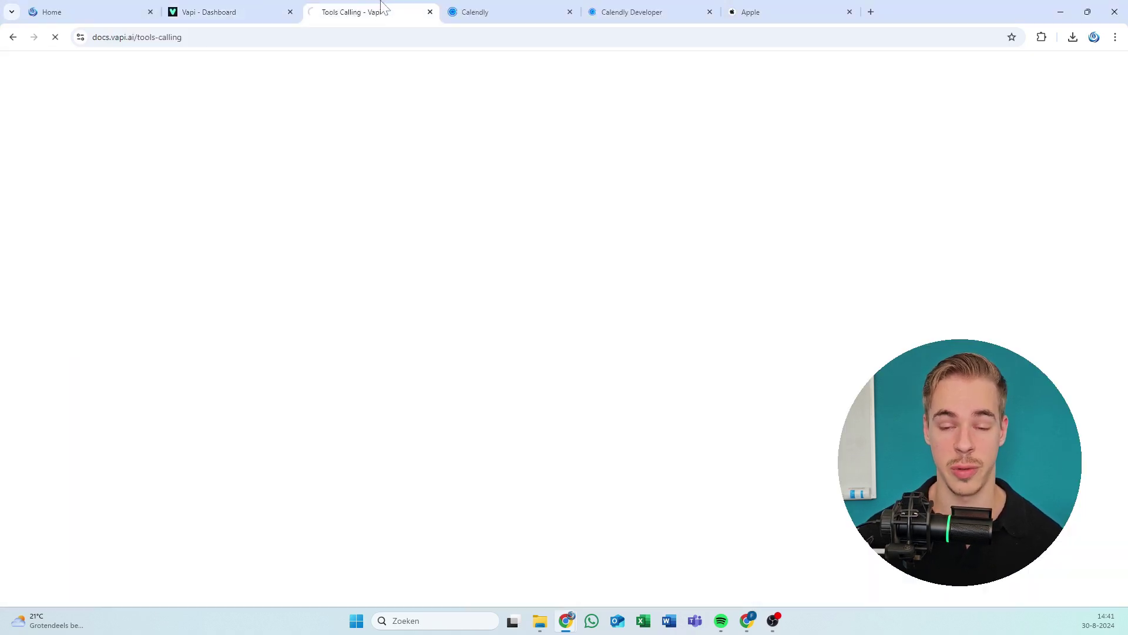
pyautogui.click(486, 8)
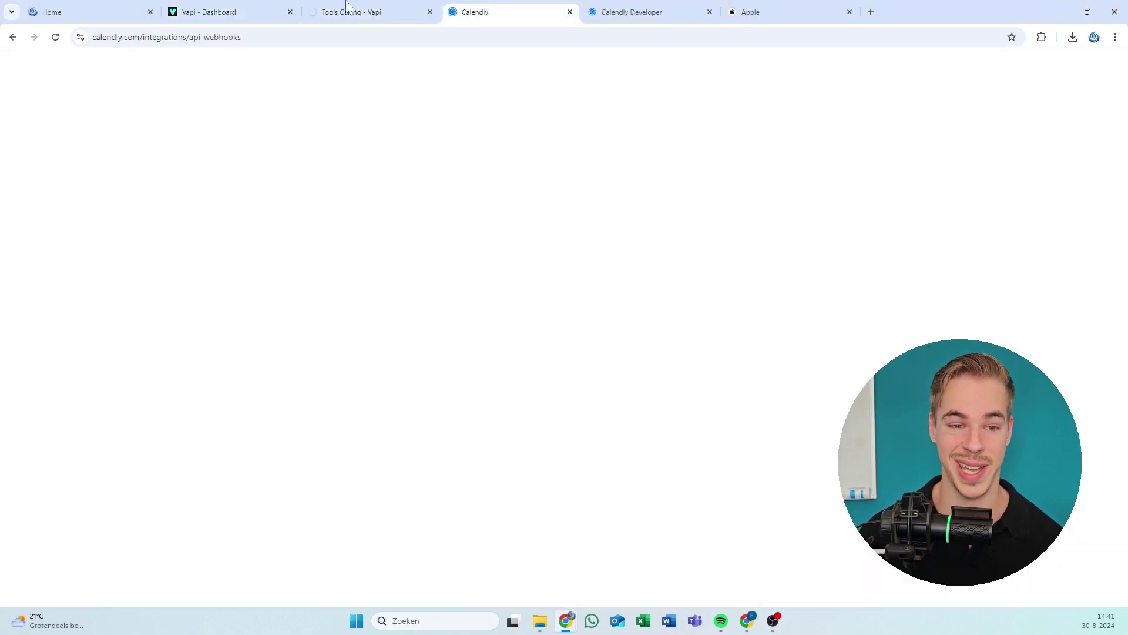
pyautogui.click(110, 7)
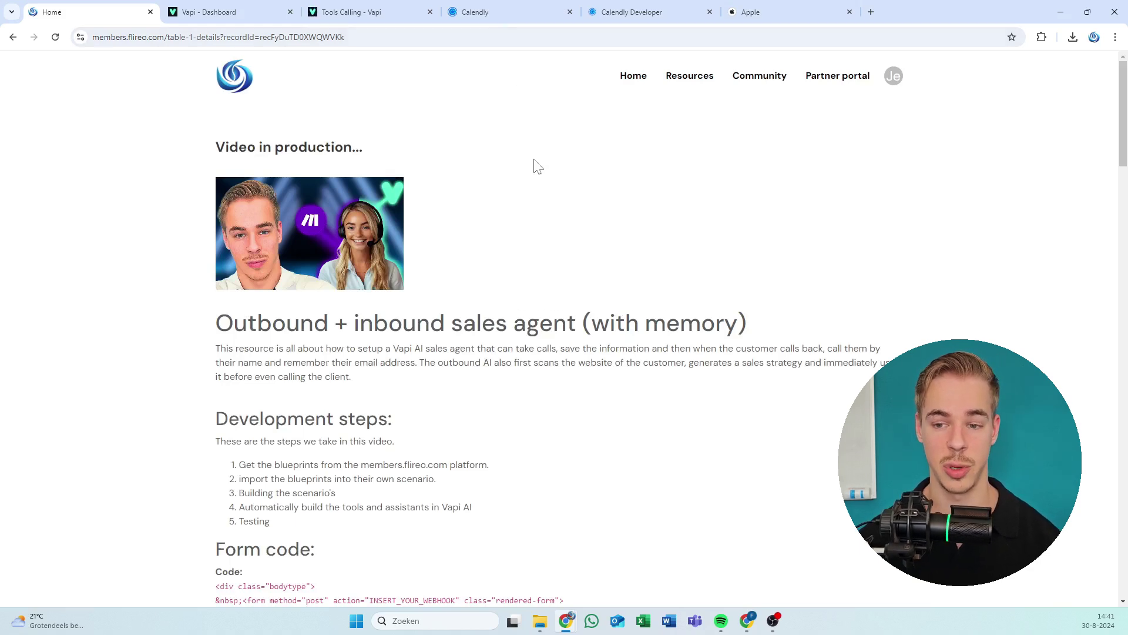
pyautogui.click(641, 79)
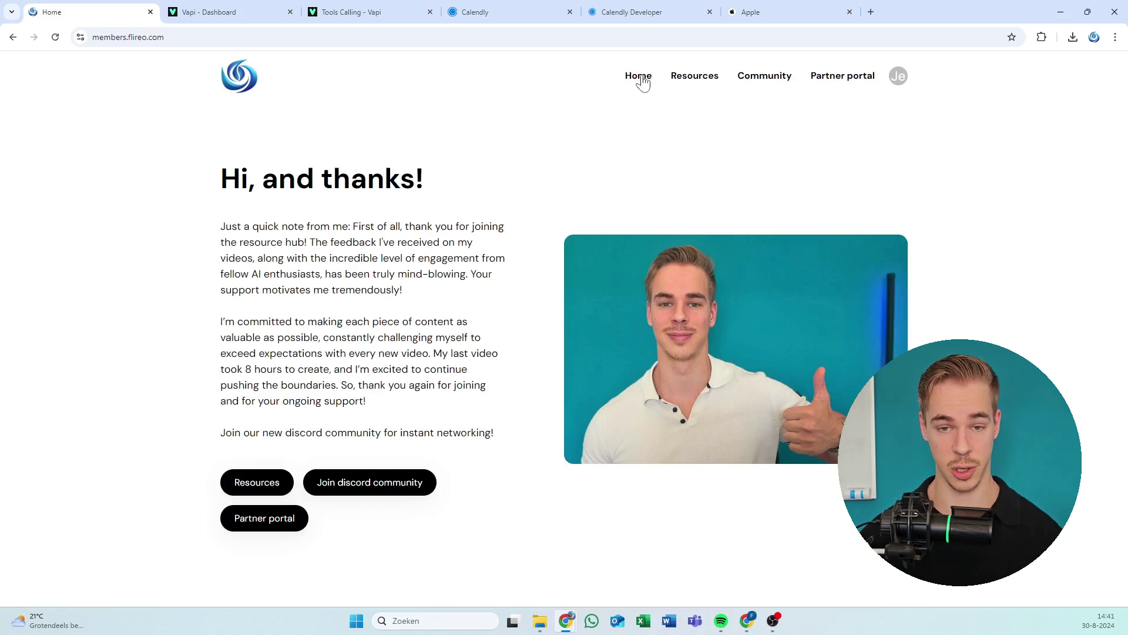
pyautogui.click(684, 79)
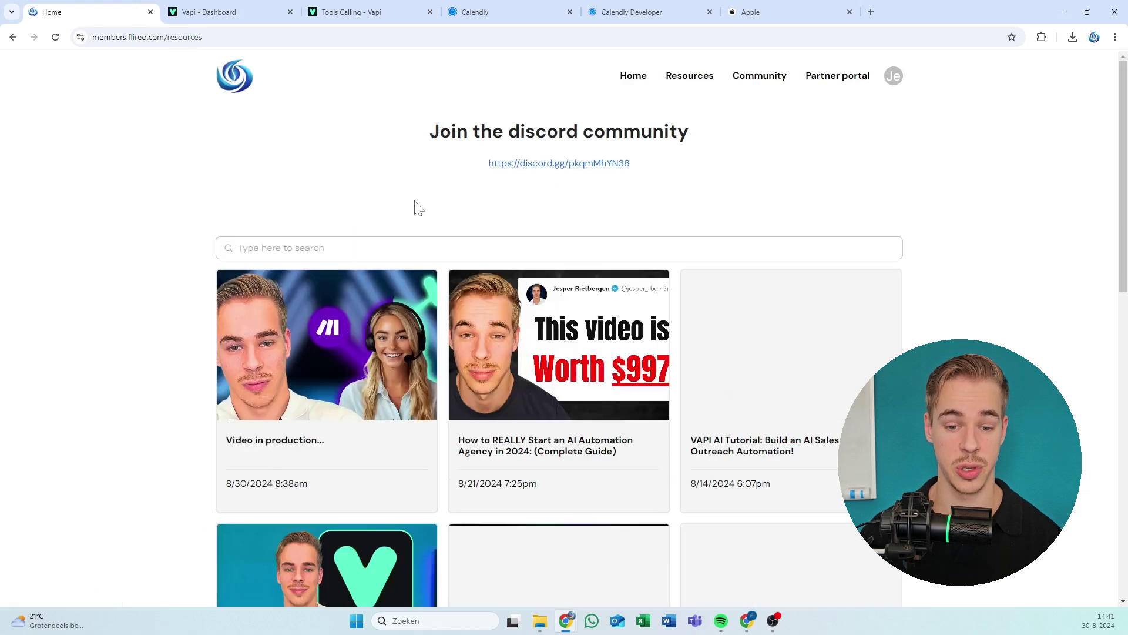
pyautogui.click(376, 348)
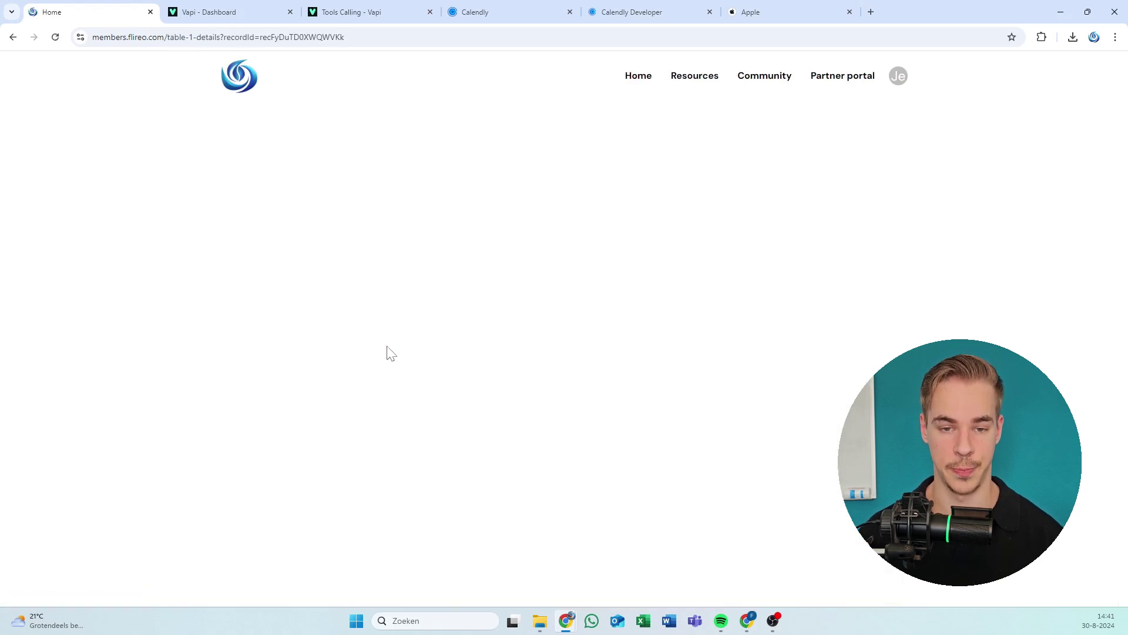
pyautogui.scroll(-15, 511, 292)
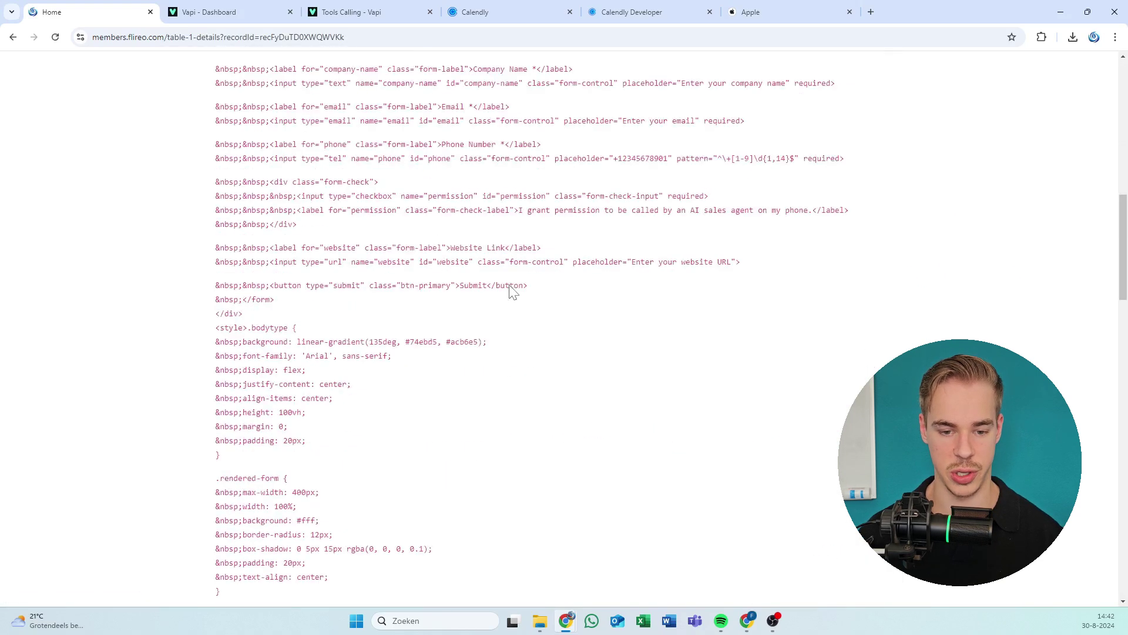
pyautogui.scroll(10, 511, 293)
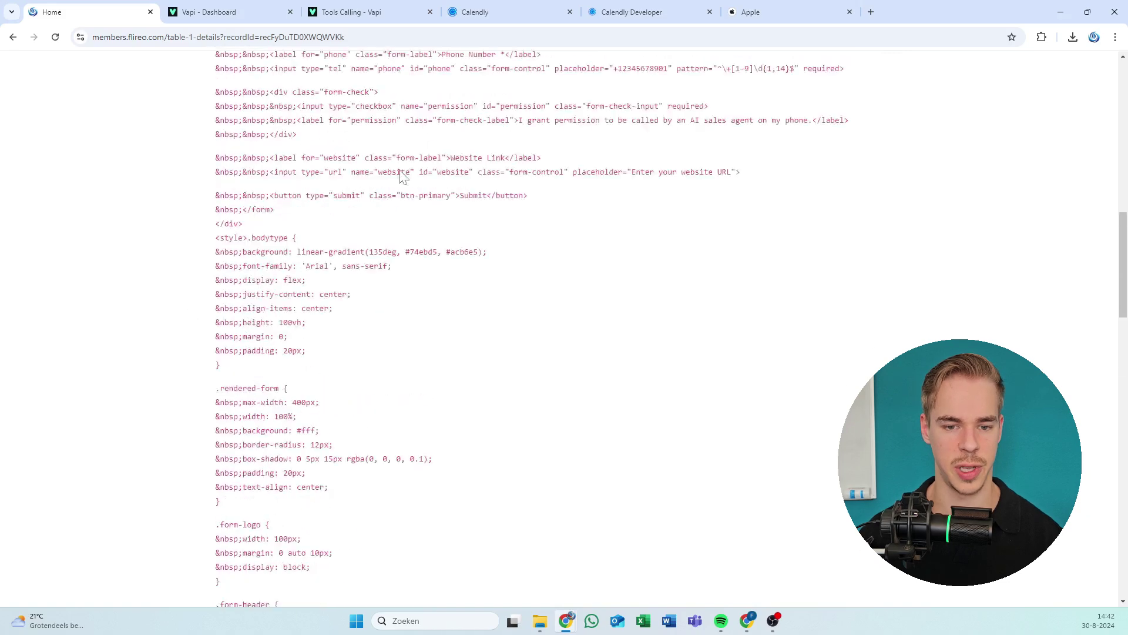
pyautogui.scroll(5, 434, 237)
pyautogui.scroll(-15, 434, 243)
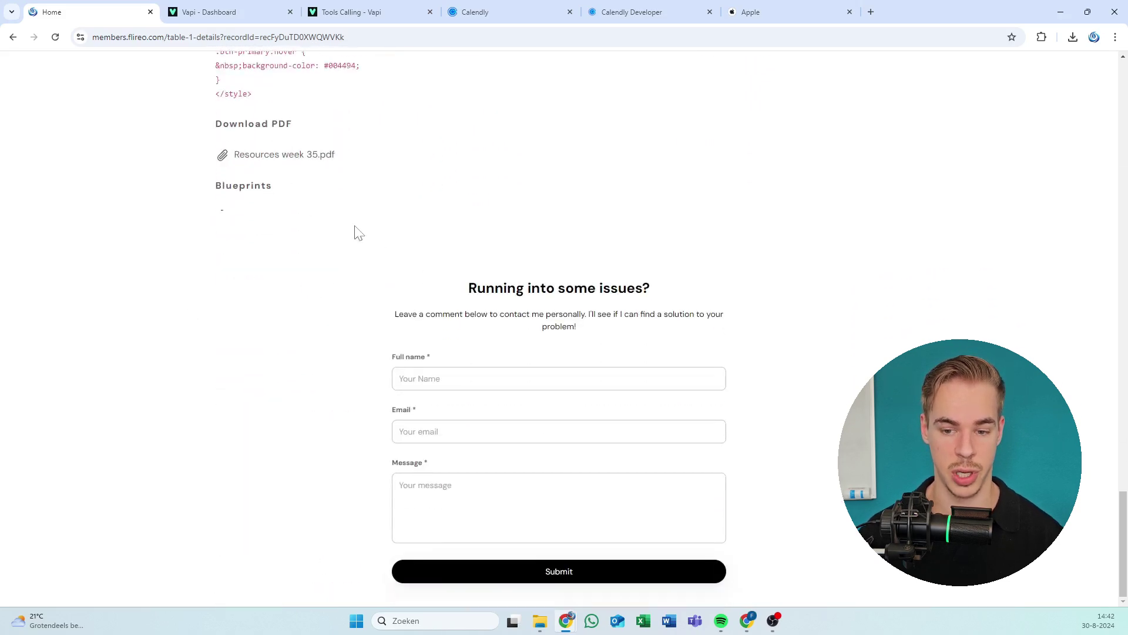
pyautogui.moveTo(552, 276); pyautogui.dragTo(559, 376)
pyautogui.click(659, 334)
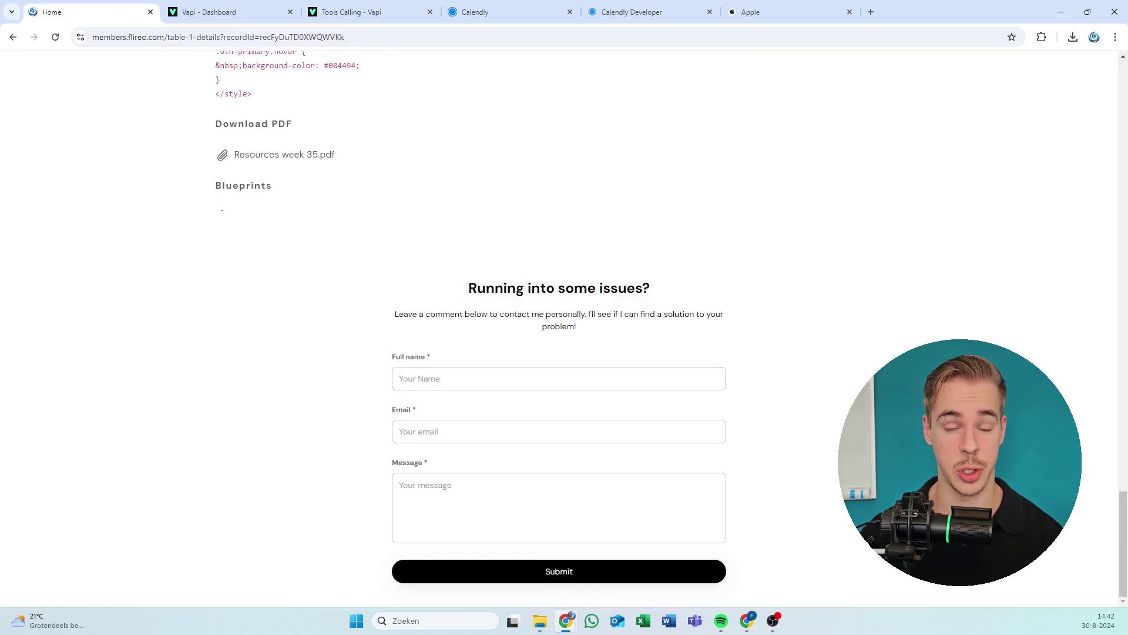
pyautogui.scroll(15, 582, 297)
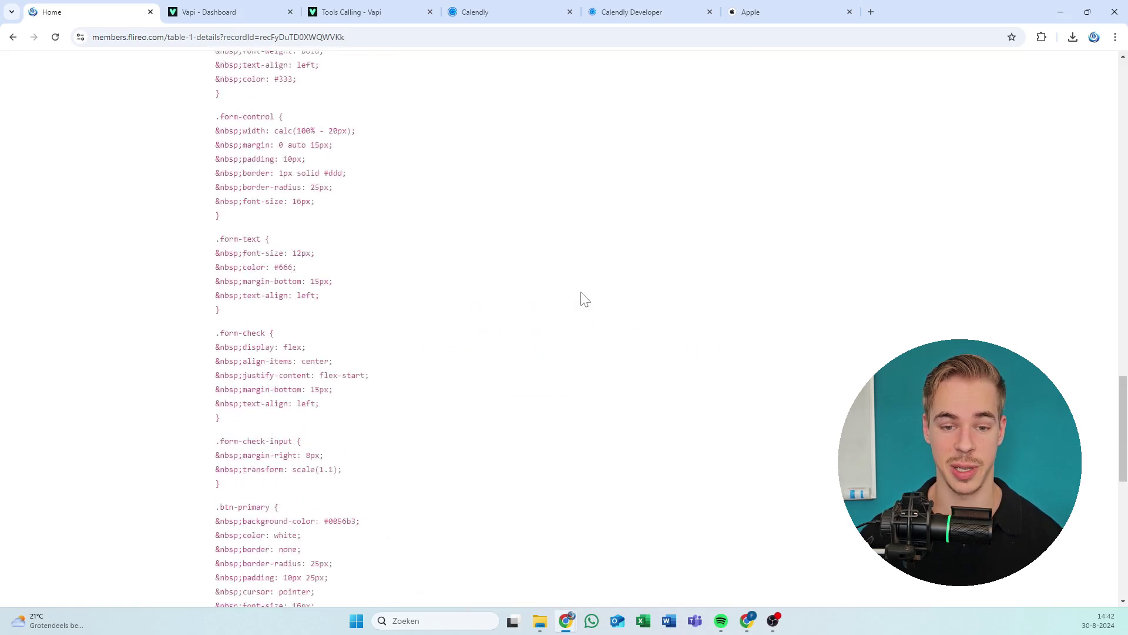
pyautogui.scroll(8, 582, 299)
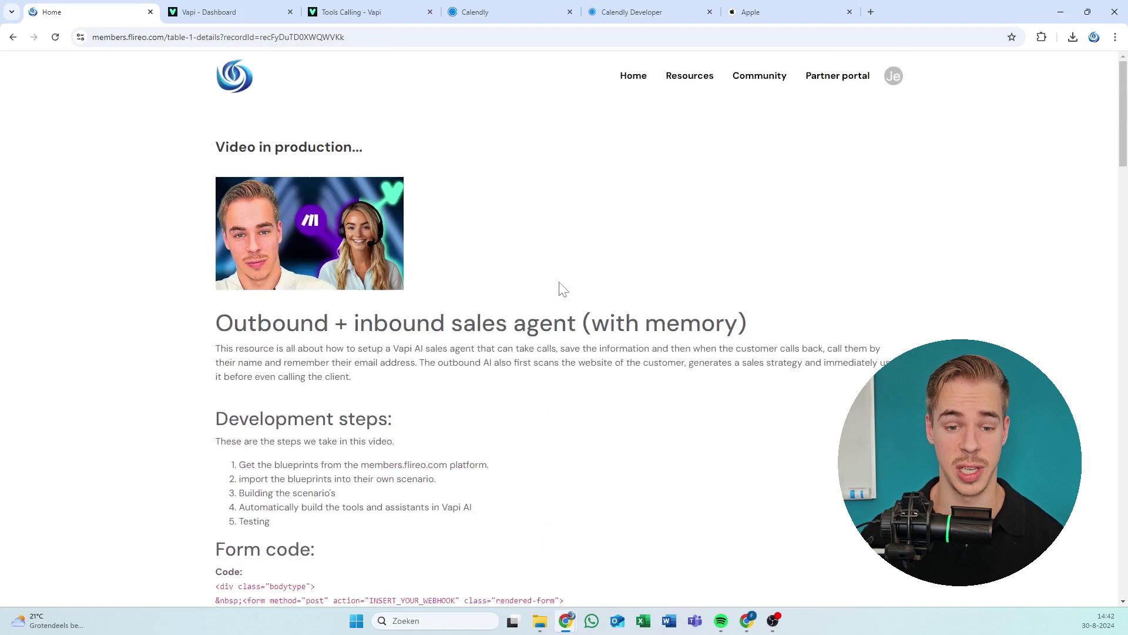
# Show the Partner portal's 'Find a partner' page and scroll through its partner profile cards.
pyautogui.click(808, 75)
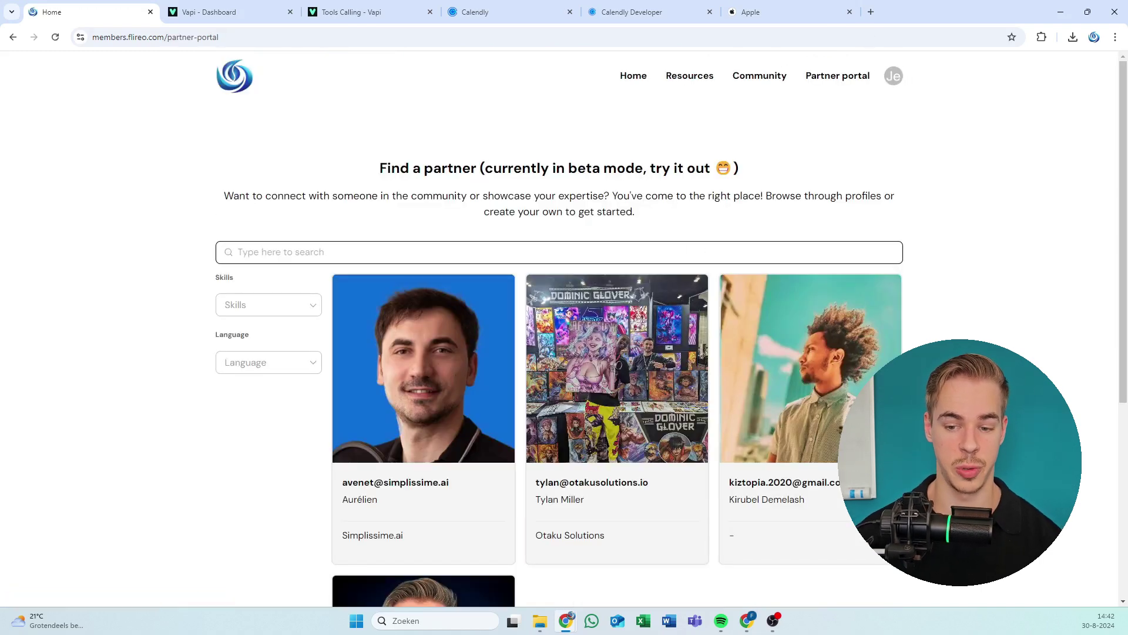
pyautogui.scroll(-3, 510, 335)
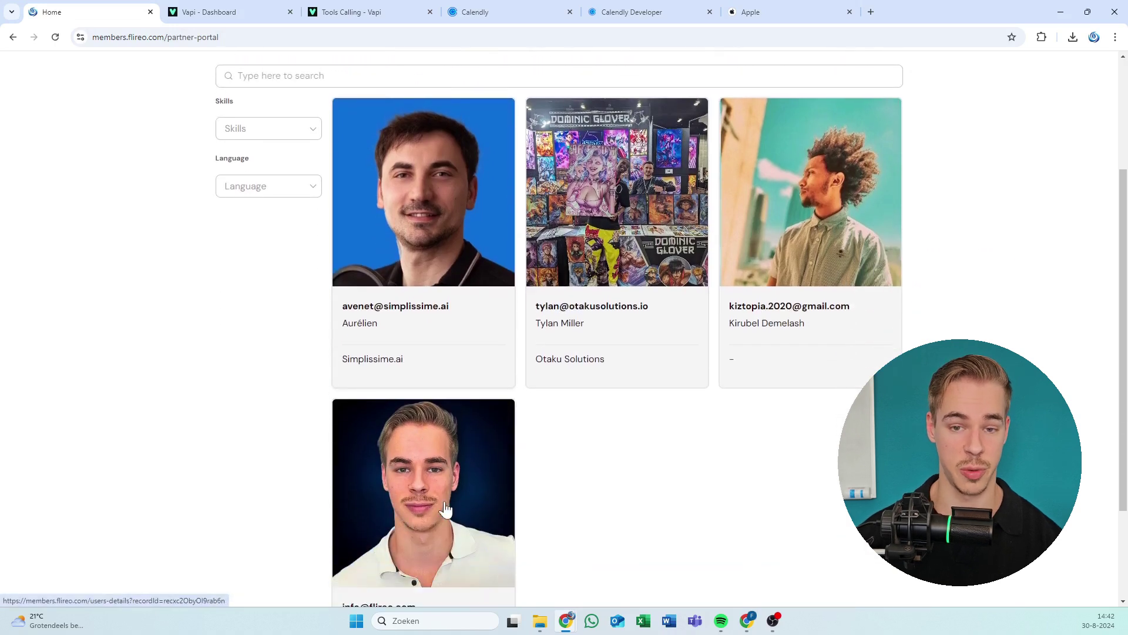
pyautogui.scroll(3, 141, 324)
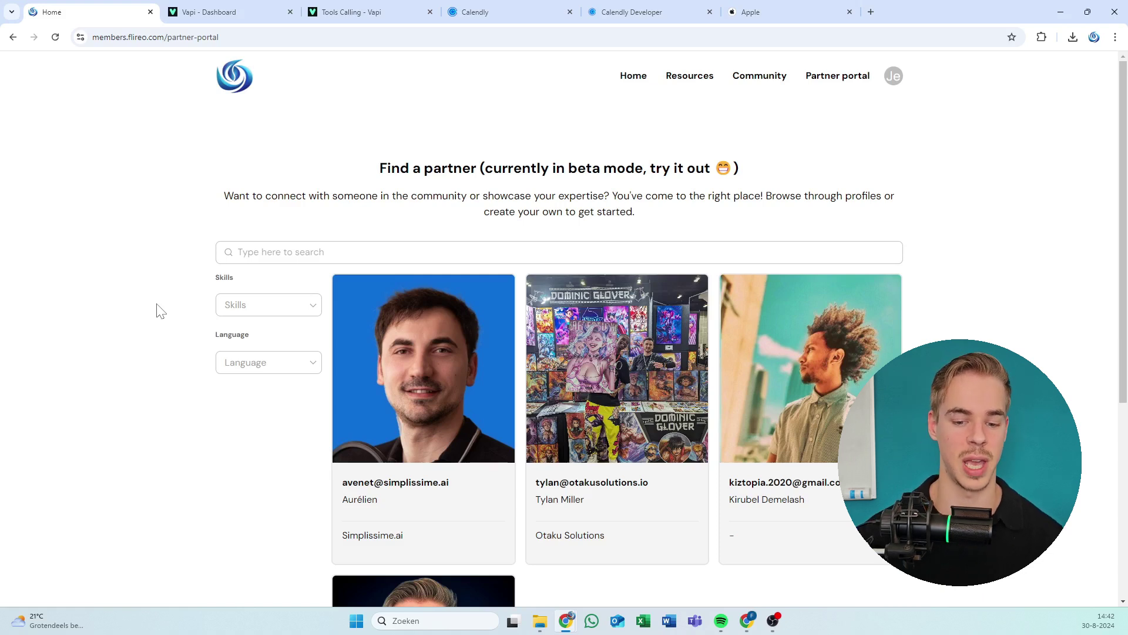
pyautogui.click(449, 253)
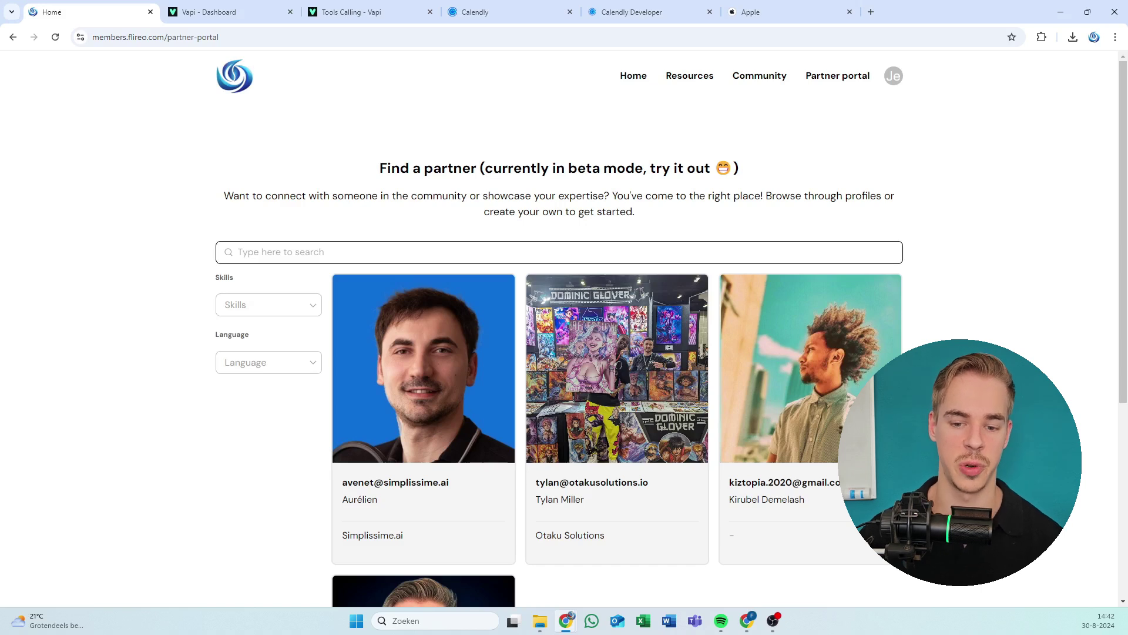
pyautogui.click(473, 205)
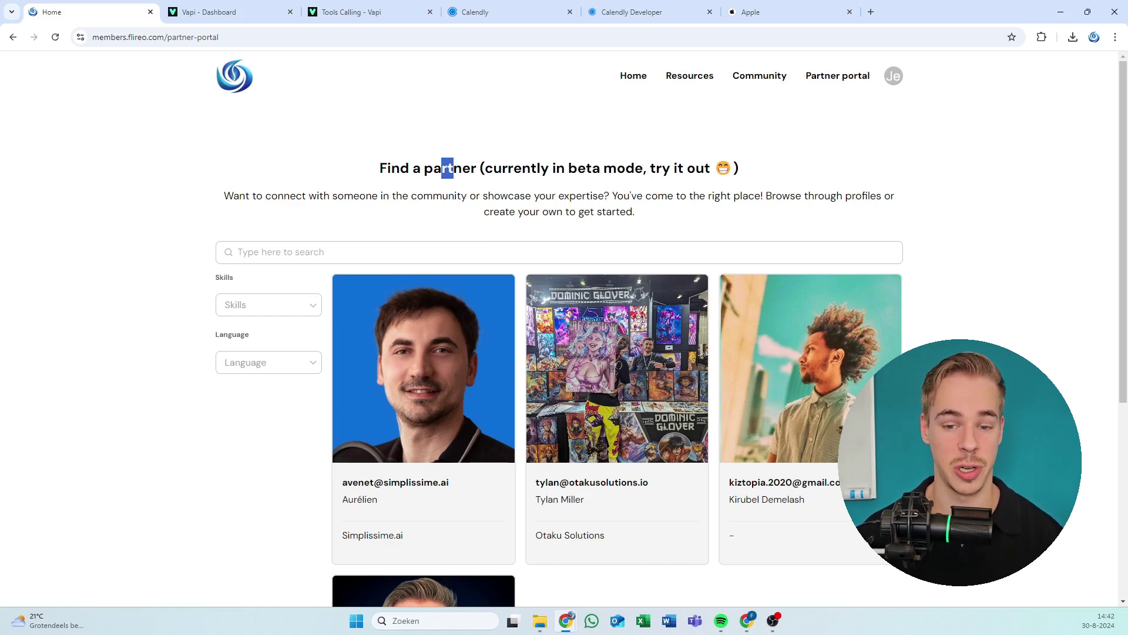
pyautogui.moveTo(502, 168); pyautogui.dragTo(531, 169)
pyautogui.click(530, 169)
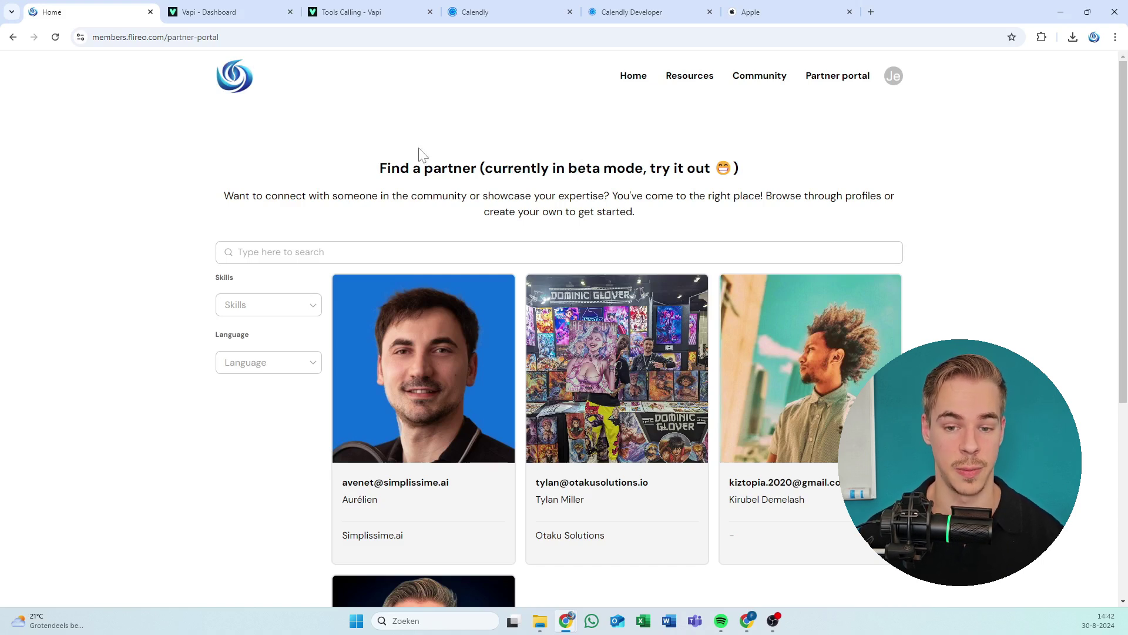
pyautogui.moveTo(399, 168); pyautogui.dragTo(409, 168)
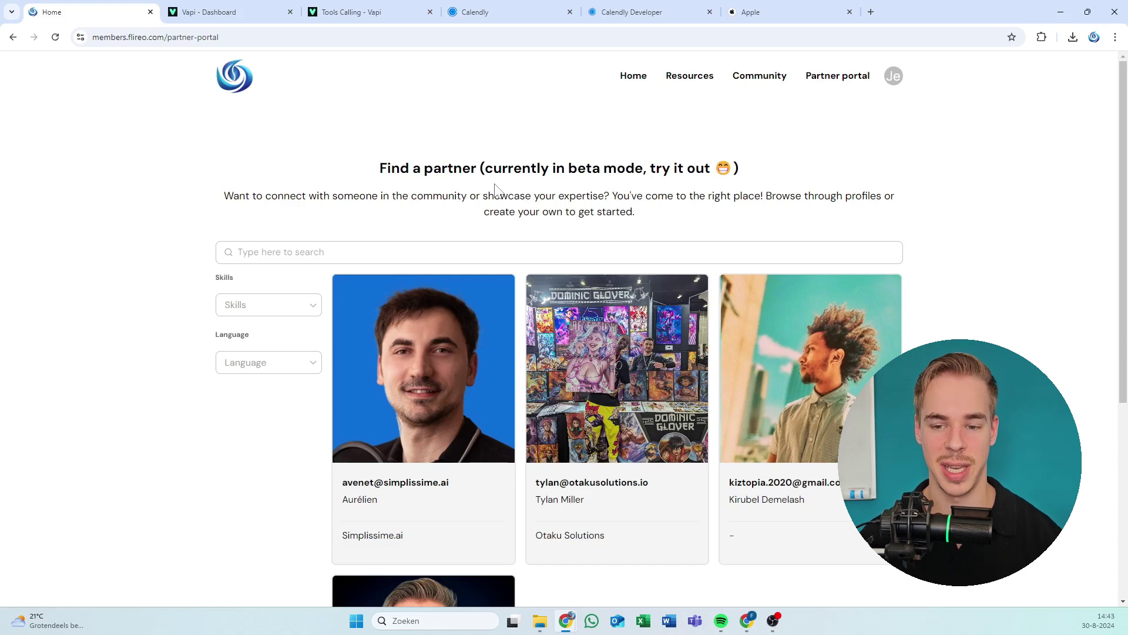
pyautogui.moveTo(578, 169); pyautogui.dragTo(592, 170)
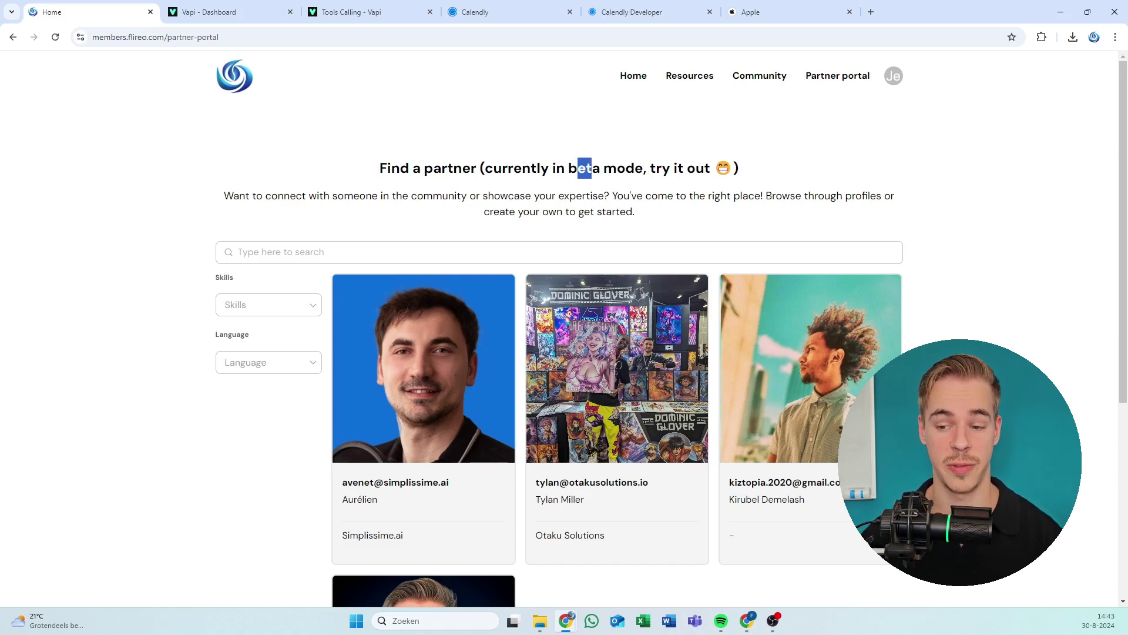
pyautogui.click(380, 170)
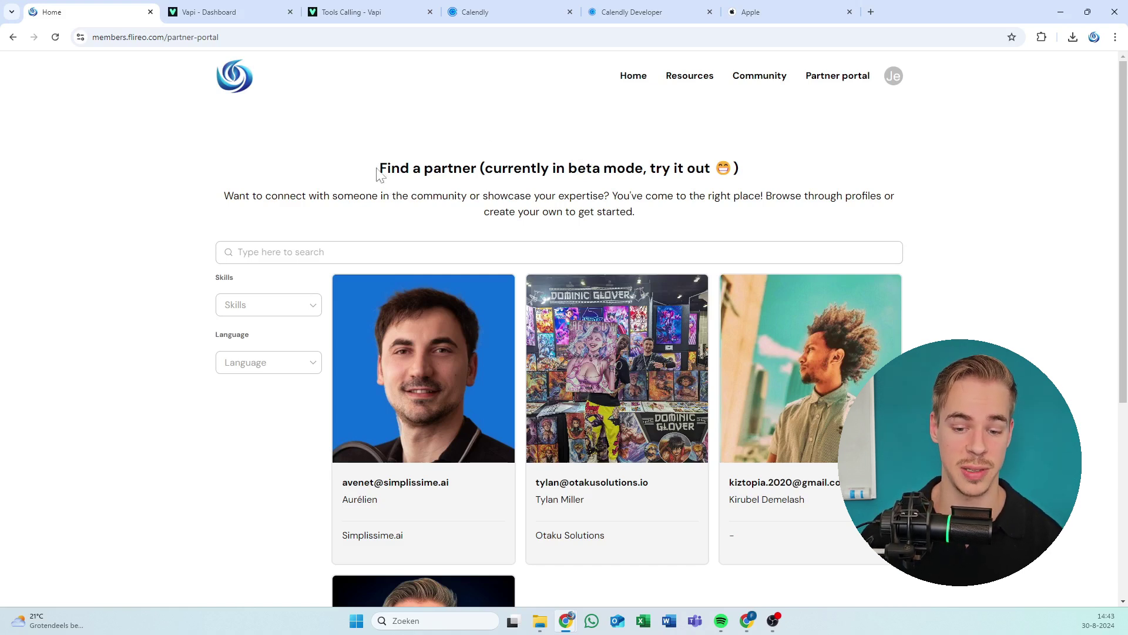
pyautogui.hotkey('ctrl', 'a')
pyautogui.click(379, 169)
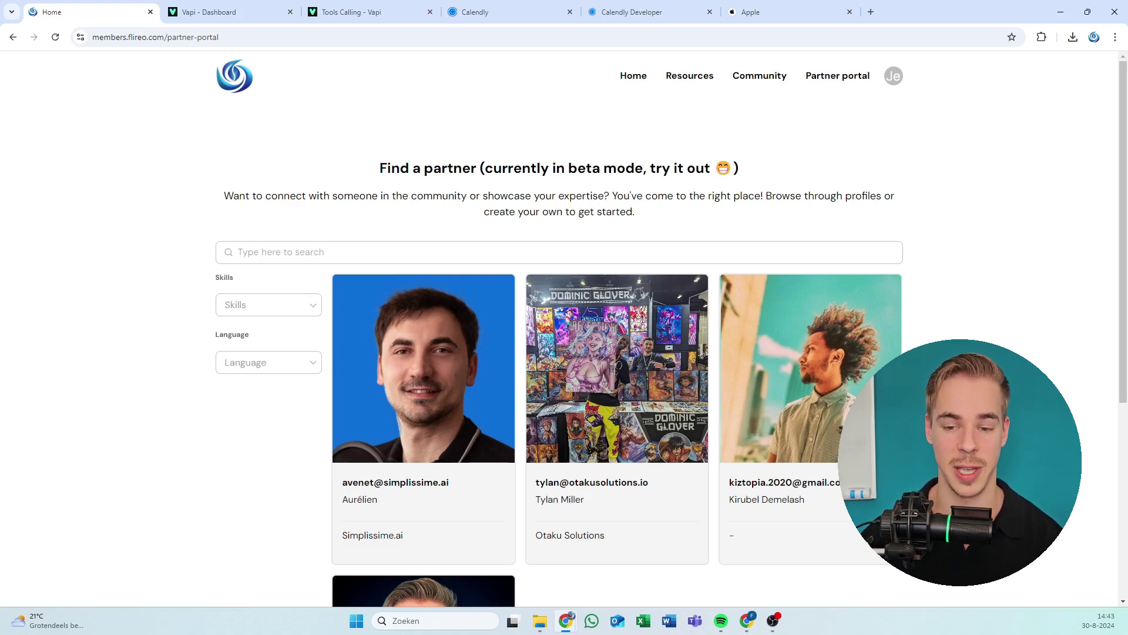
pyautogui.click(558, 252)
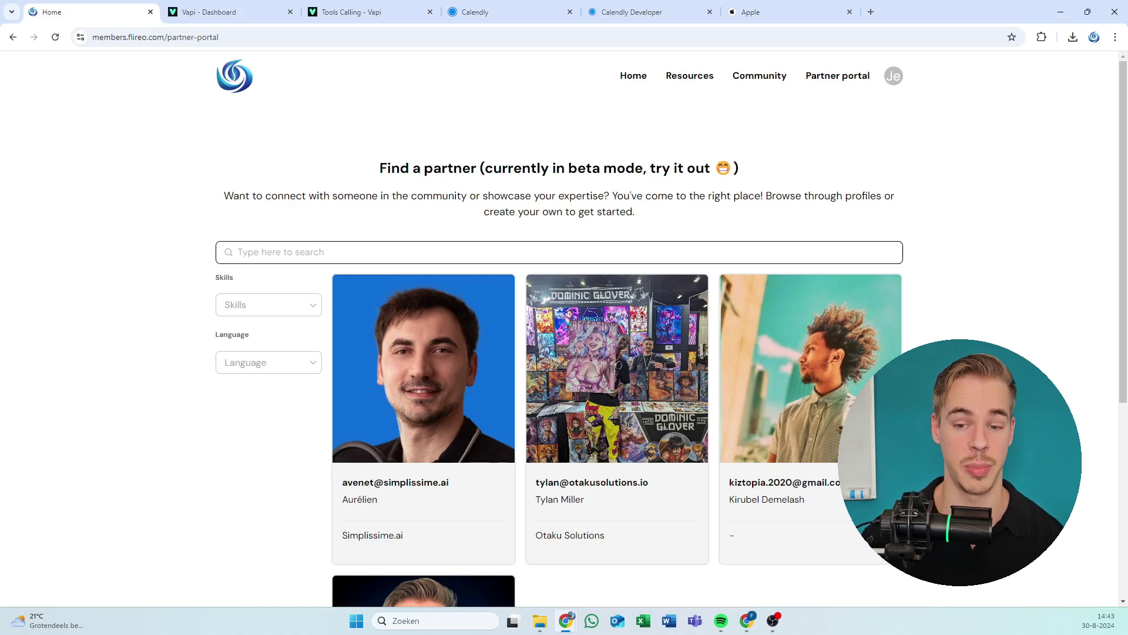
pyautogui.moveTo(446, 171); pyautogui.dragTo(433, 170)
pyautogui.click(450, 171)
pyautogui.click(447, 171)
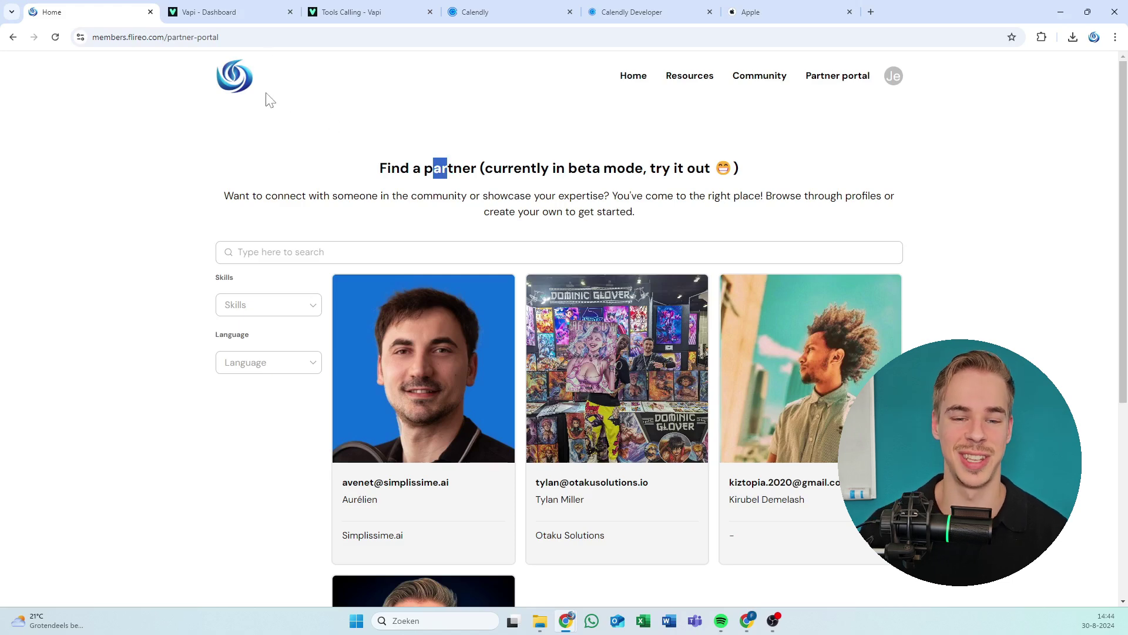
pyautogui.moveTo(83, 53); pyautogui.dragTo(460, 230)
pyautogui.click(479, 154)
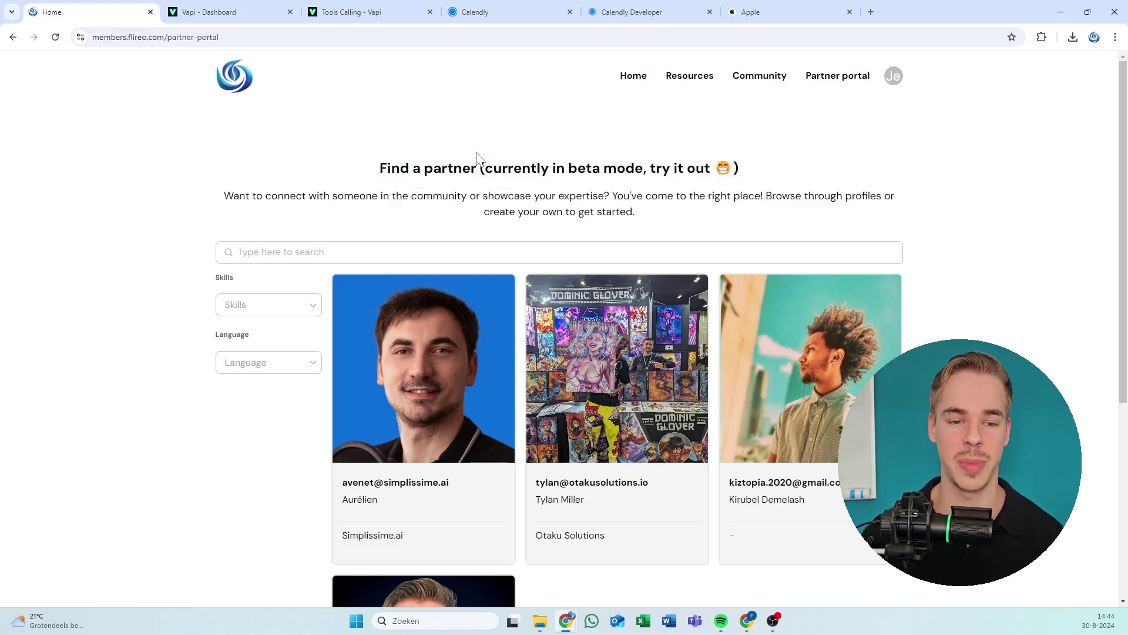
pyautogui.moveTo(121, 70); pyautogui.dragTo(456, 310)
pyautogui.click(479, 267)
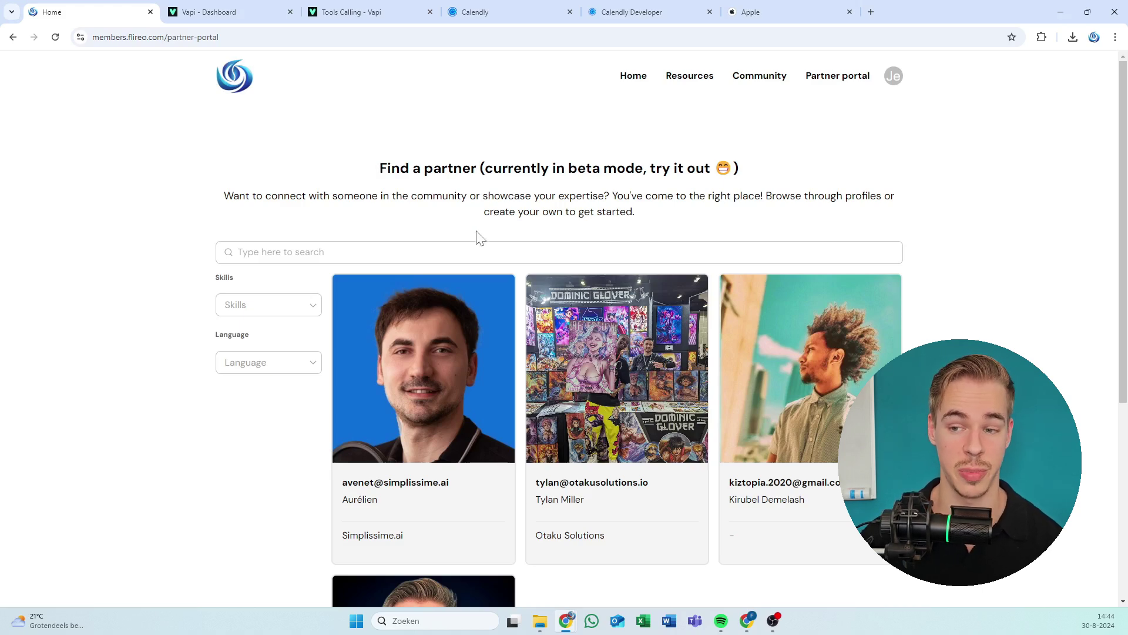
pyautogui.scroll(-5, 364, 330)
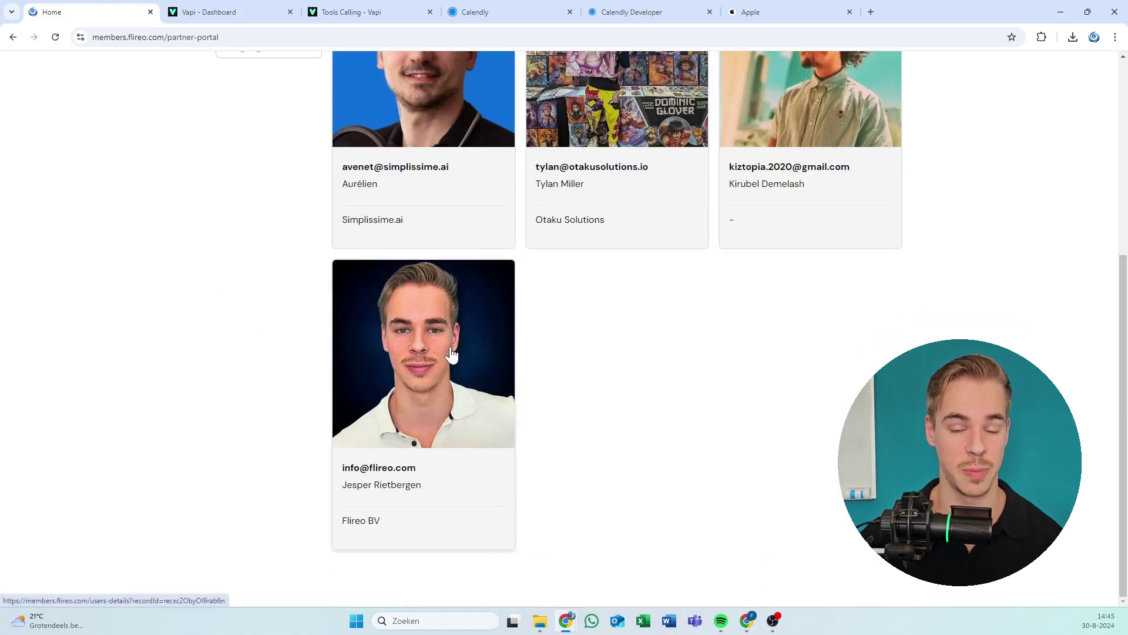
pyautogui.scroll(5, 317, 340)
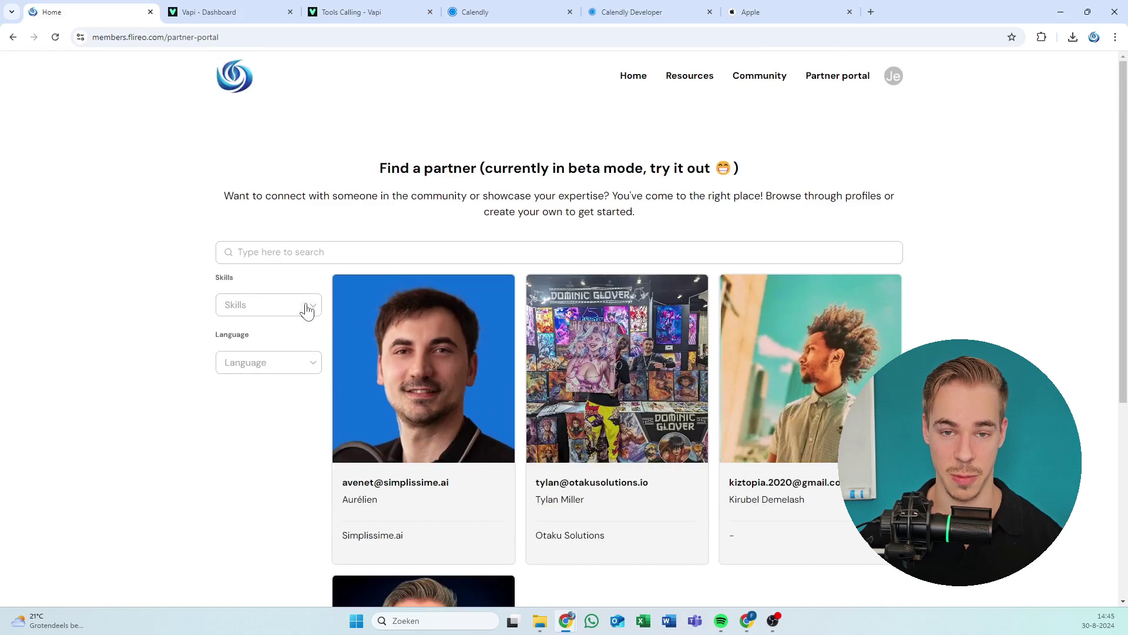
pyautogui.moveTo(347, 168); pyautogui.dragTo(611, 212)
pyautogui.click(555, 240)
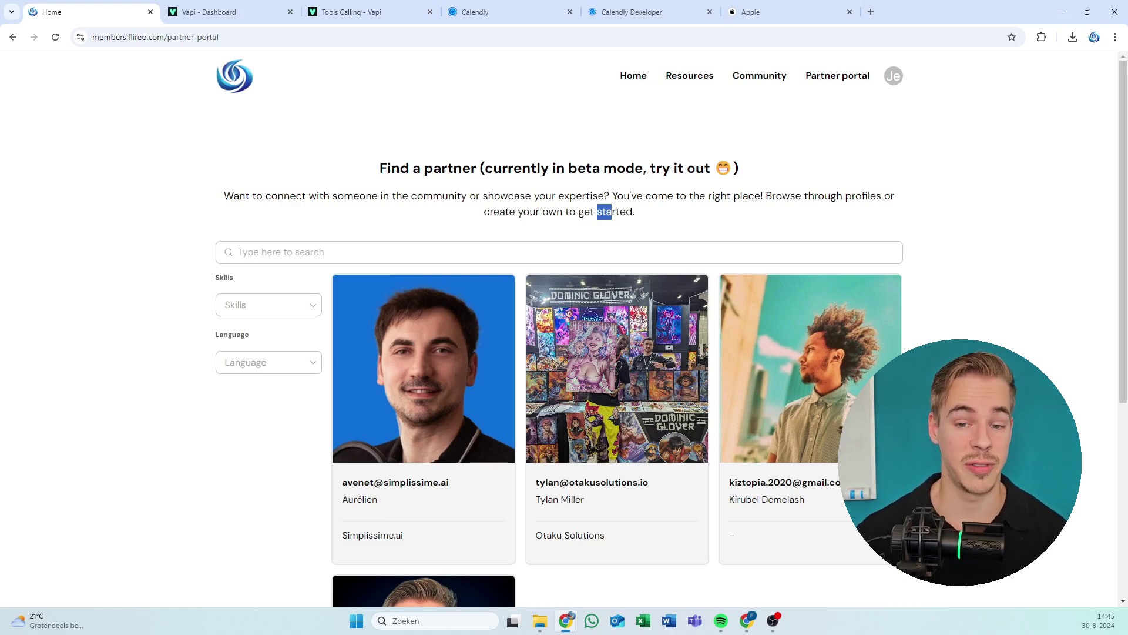
pyautogui.click(410, 181)
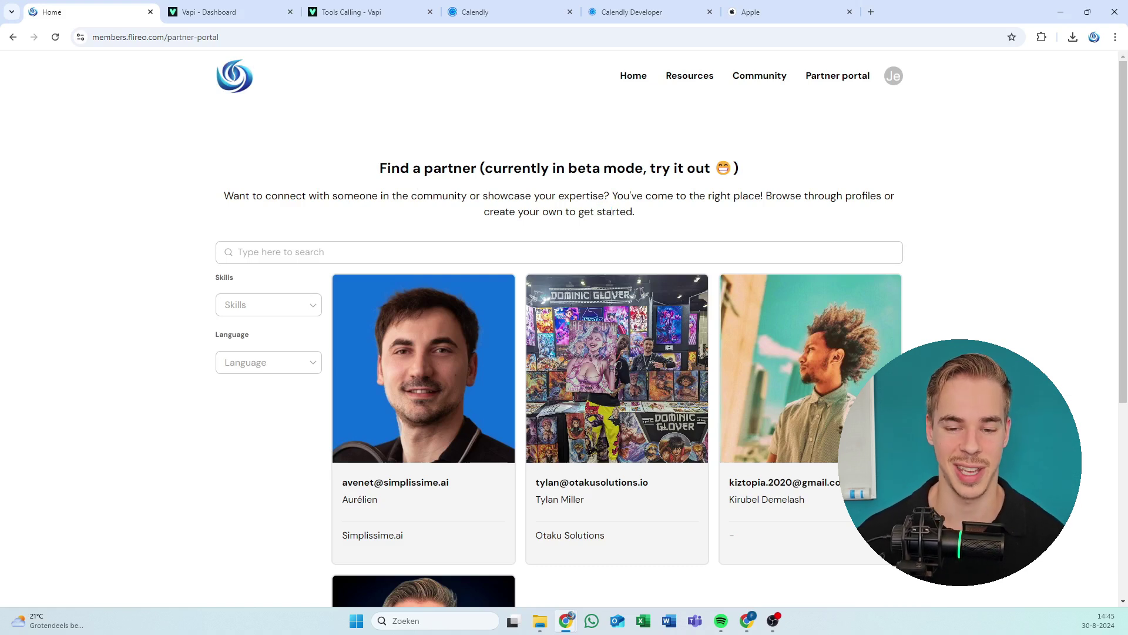
pyautogui.moveTo(392, 169); pyautogui.dragTo(409, 169)
pyautogui.click(476, 194)
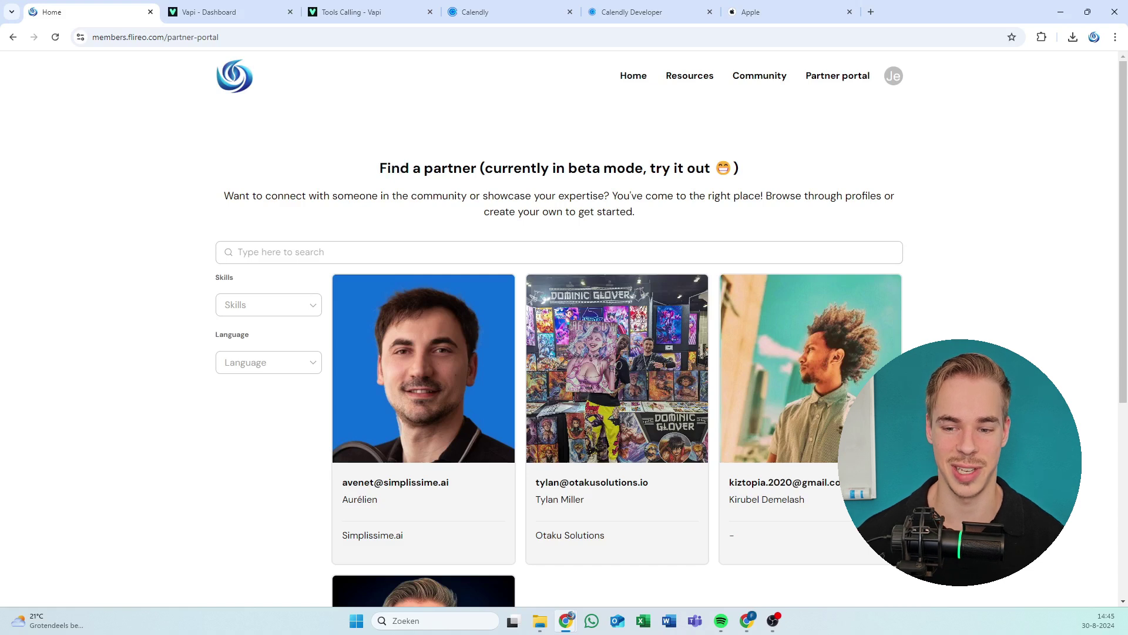
pyautogui.moveTo(584, 212); pyautogui.dragTo(606, 211)
pyautogui.click(607, 211)
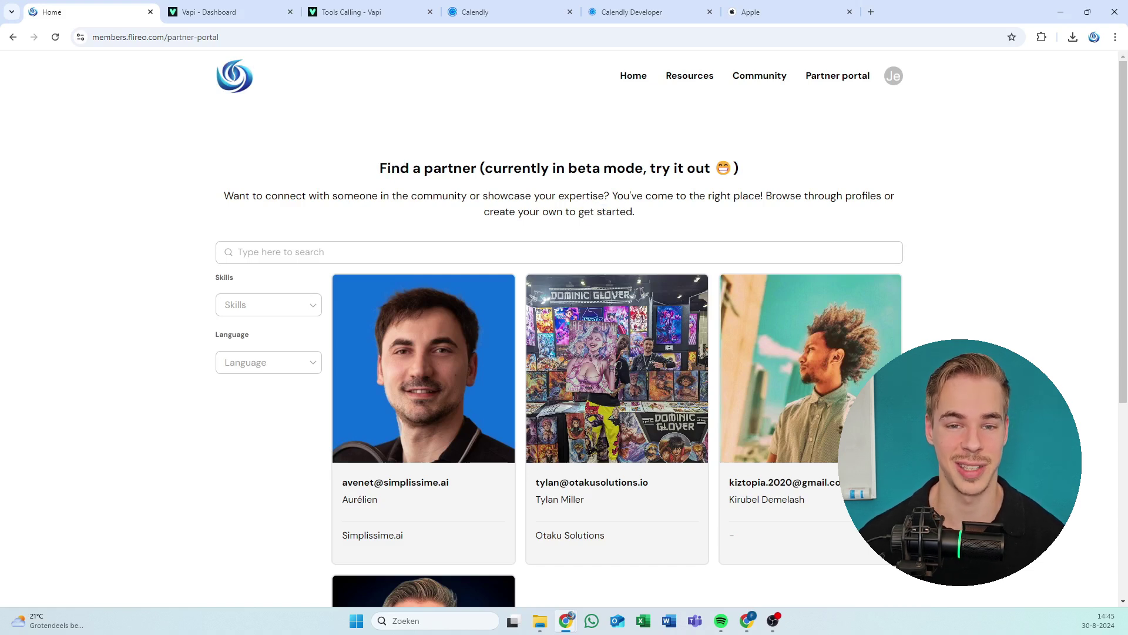